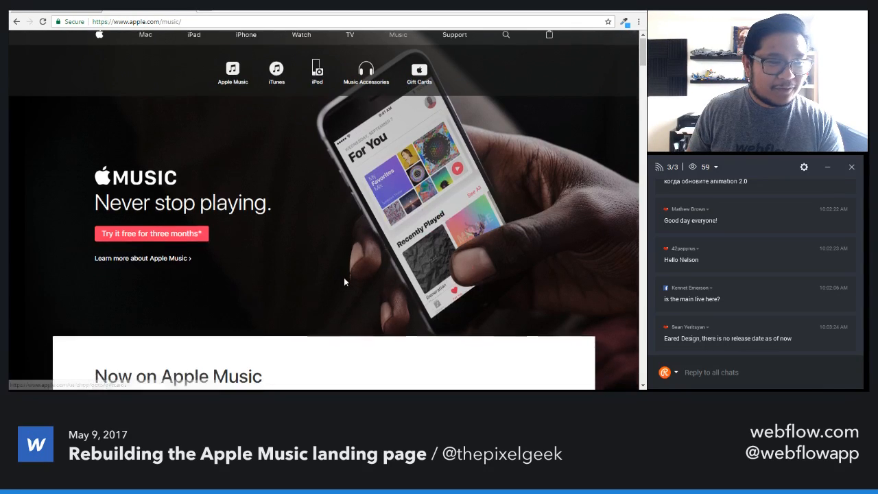
Scroll the apple.com/music reference from the hero down to the AirPods 'Wireless. Effortless. Magical.' section.
{"action": "scroll", "coordinate": [410, 251], "scroll_direction": "down", "scroll_amount": 1}
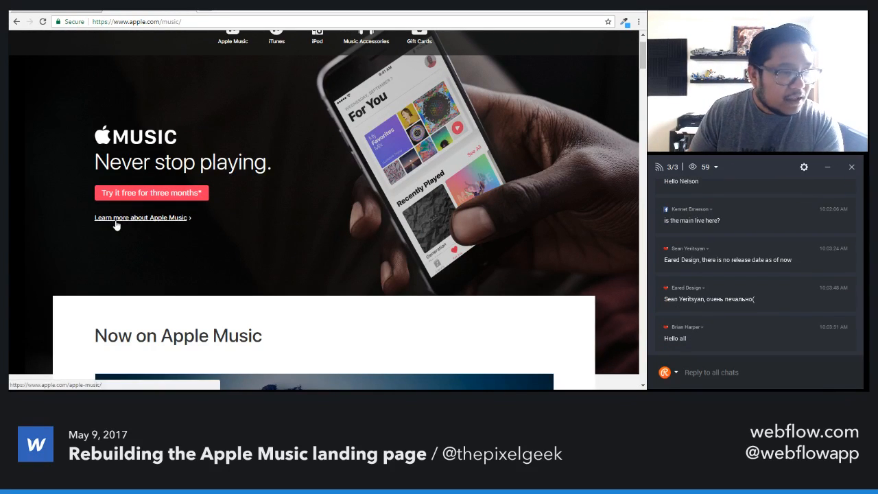
{"action": "scroll", "coordinate": [294, 221], "scroll_direction": "down", "scroll_amount": 4}
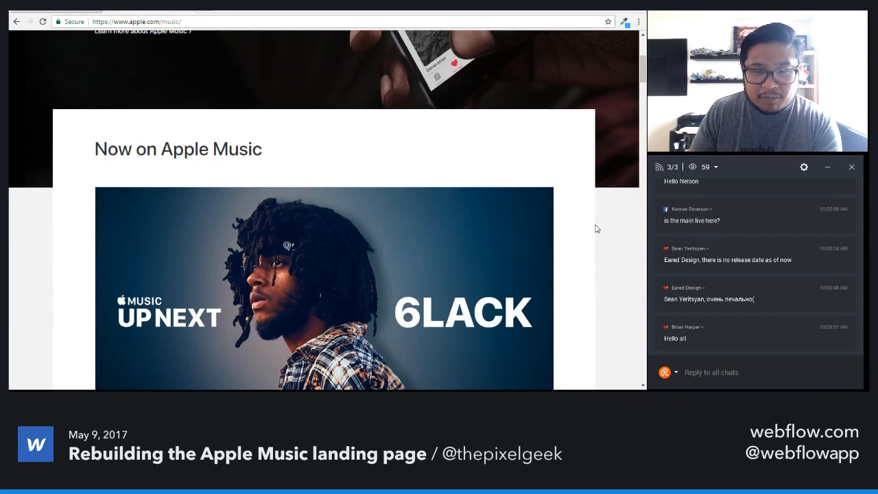
{"action": "scroll", "coordinate": [597, 229], "scroll_direction": "up", "scroll_amount": 1}
{"action": "scroll", "coordinate": [89, 200], "scroll_direction": "down", "scroll_amount": 3}
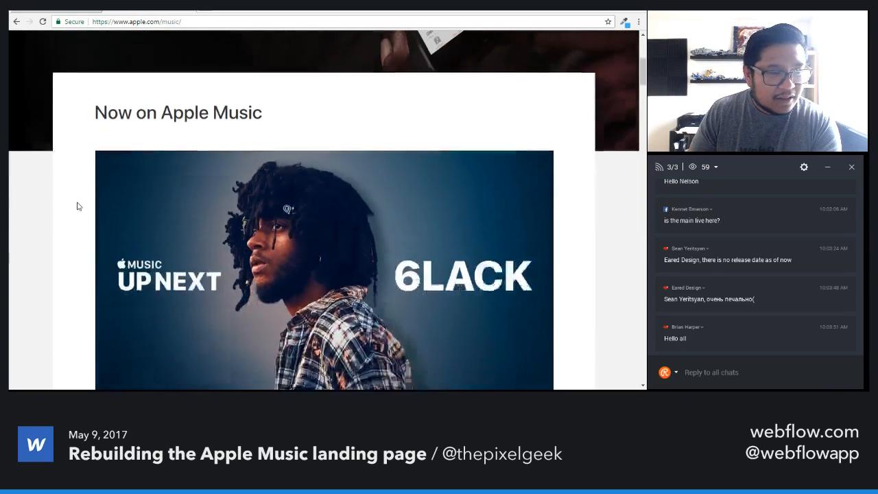
{"action": "scroll", "coordinate": [140, 271], "scroll_direction": "down", "scroll_amount": 1}
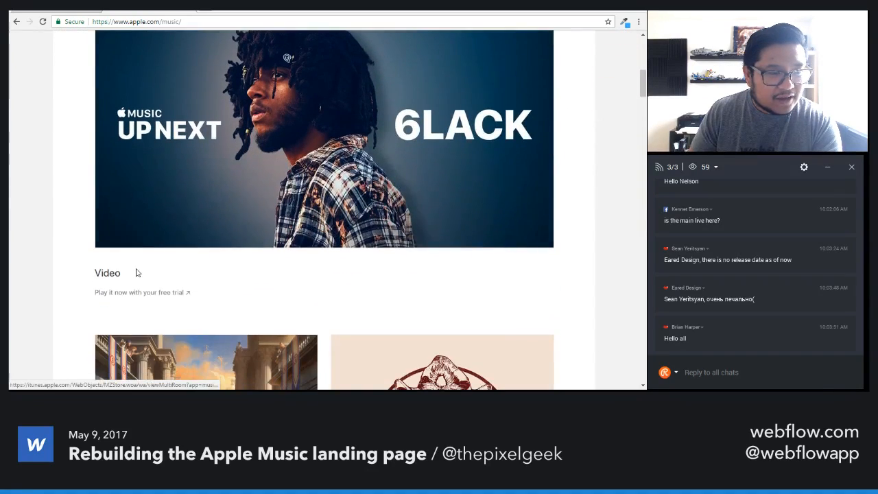
{"action": "scroll", "coordinate": [133, 296], "scroll_direction": "down", "scroll_amount": 2}
{"action": "scroll", "coordinate": [137, 302], "scroll_direction": "down", "scroll_amount": 3}
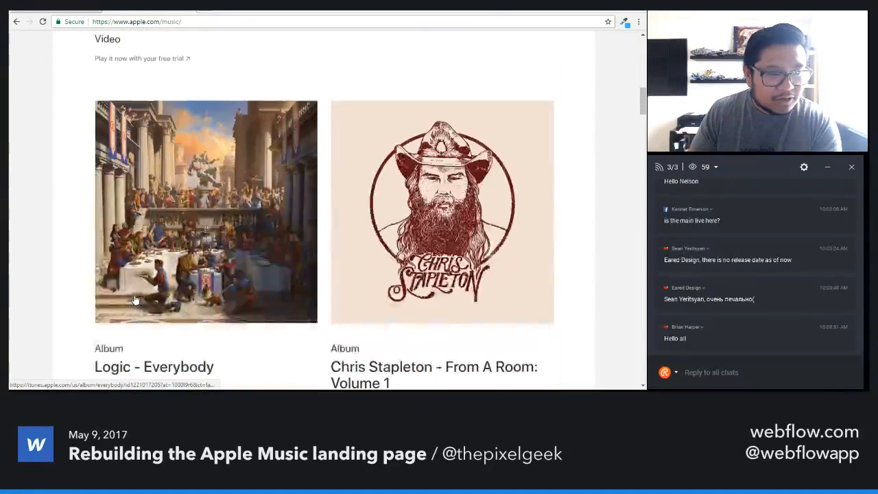
{"action": "scroll", "coordinate": [368, 282], "scroll_direction": "down", "scroll_amount": 4}
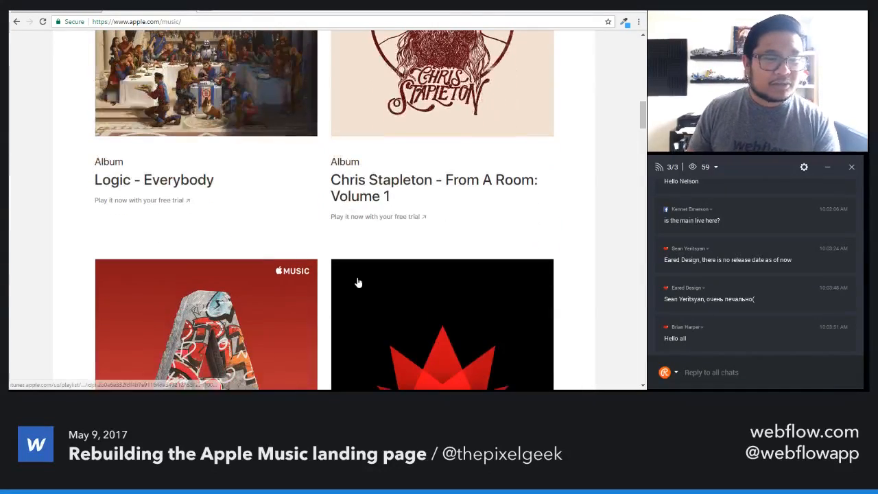
{"action": "scroll", "coordinate": [347, 304], "scroll_direction": "down", "scroll_amount": 2}
{"action": "scroll", "coordinate": [340, 295], "scroll_direction": "down", "scroll_amount": 1}
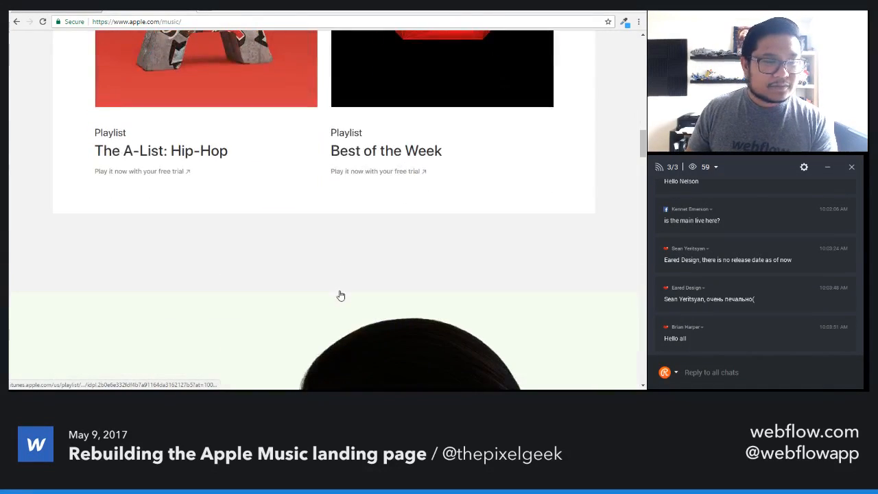
{"action": "scroll", "coordinate": [340, 294], "scroll_direction": "down", "scroll_amount": 2}
{"action": "scroll", "coordinate": [339, 295], "scroll_direction": "down", "scroll_amount": 1}
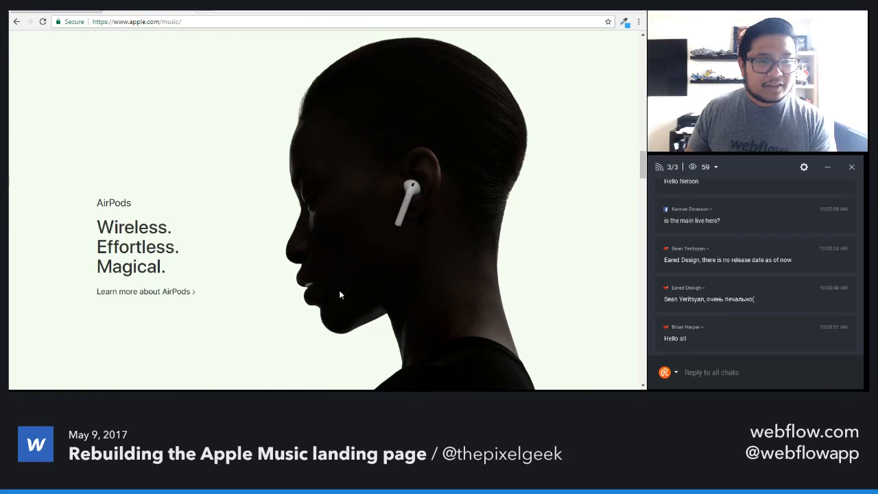
{"action": "scroll", "coordinate": [337, 291], "scroll_direction": "up", "scroll_amount": 1}
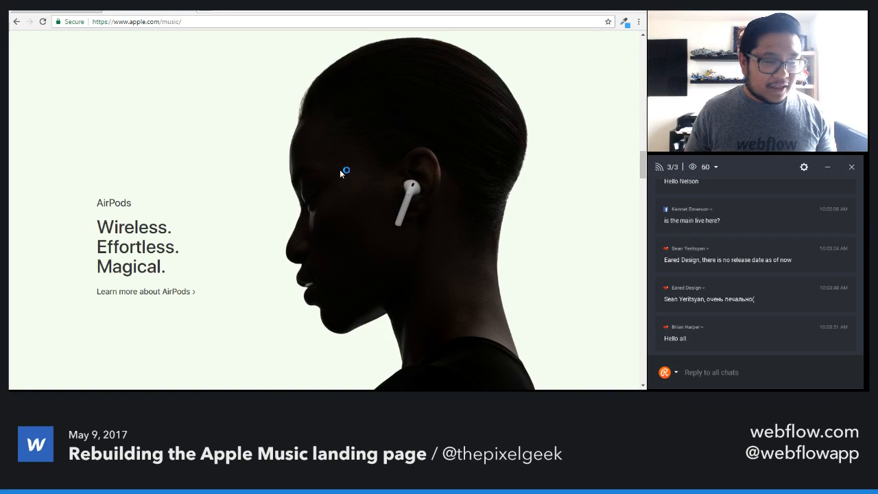
Scroll on through the iPod, Accessories and iTunes sections of the Apple Music page.
{"action": "scroll", "coordinate": [392, 205], "scroll_direction": "down", "scroll_amount": 2}
{"action": "scroll", "coordinate": [393, 209], "scroll_direction": "down", "scroll_amount": 6}
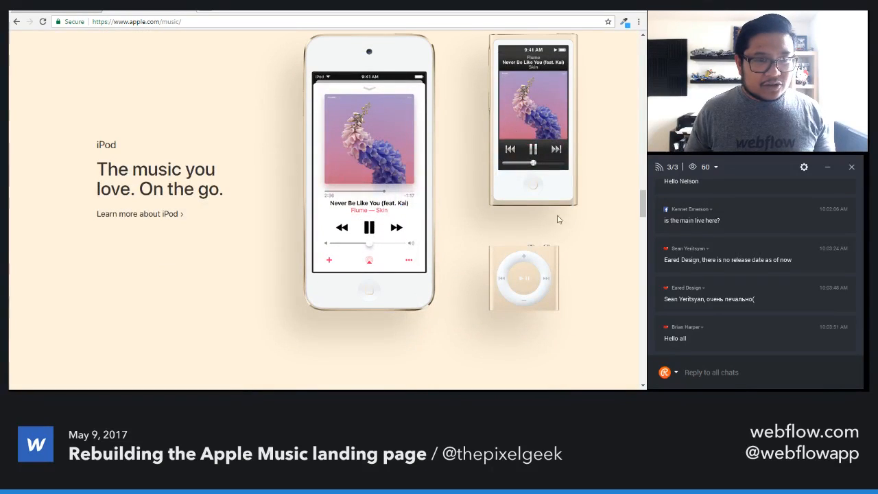
{"action": "scroll", "coordinate": [419, 185], "scroll_direction": "down", "scroll_amount": 5}
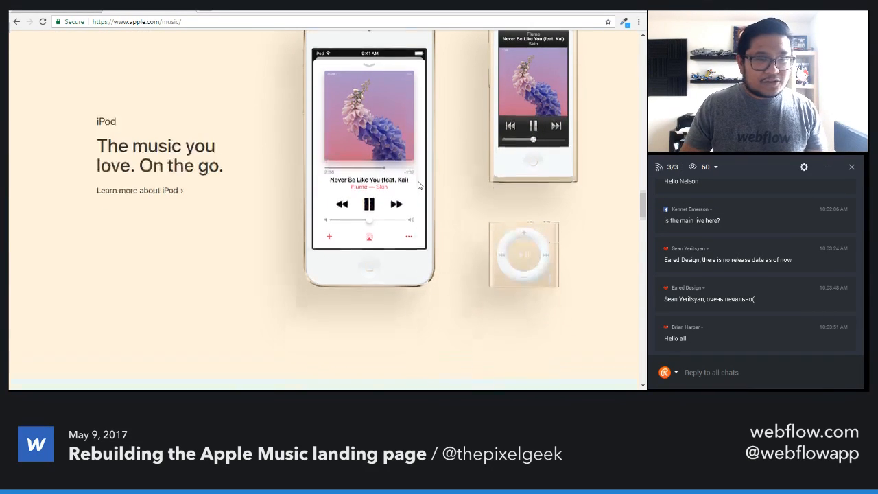
{"action": "scroll", "coordinate": [419, 185], "scroll_direction": "up", "scroll_amount": 3}
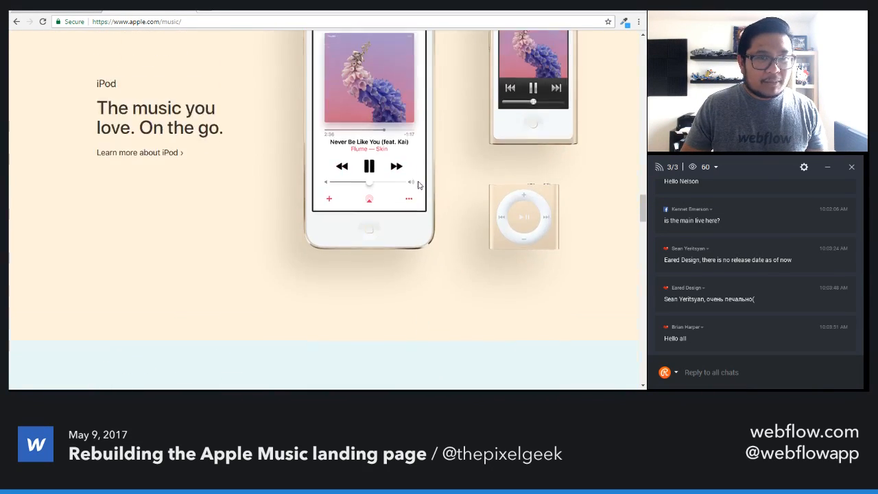
{"action": "scroll", "coordinate": [468, 266], "scroll_direction": "down", "scroll_amount": 3}
{"action": "scroll", "coordinate": [466, 267], "scroll_direction": "down", "scroll_amount": 5}
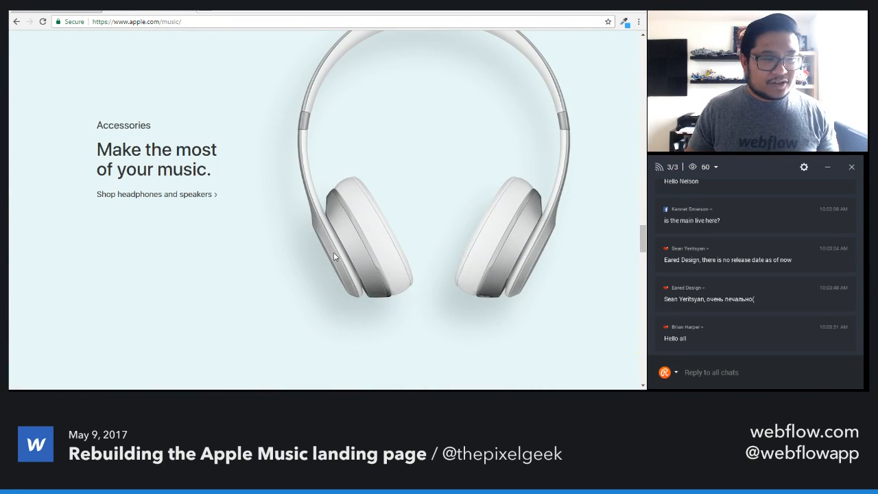
{"action": "scroll", "coordinate": [333, 254], "scroll_direction": "down", "scroll_amount": 8}
{"action": "scroll", "coordinate": [334, 257], "scroll_direction": "down", "scroll_amount": 5}
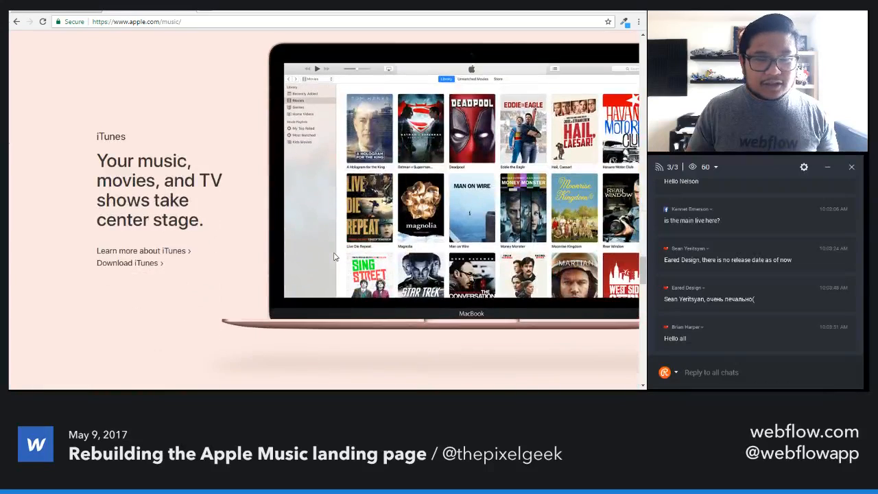
{"action": "scroll", "coordinate": [333, 257], "scroll_direction": "down", "scroll_amount": 3}
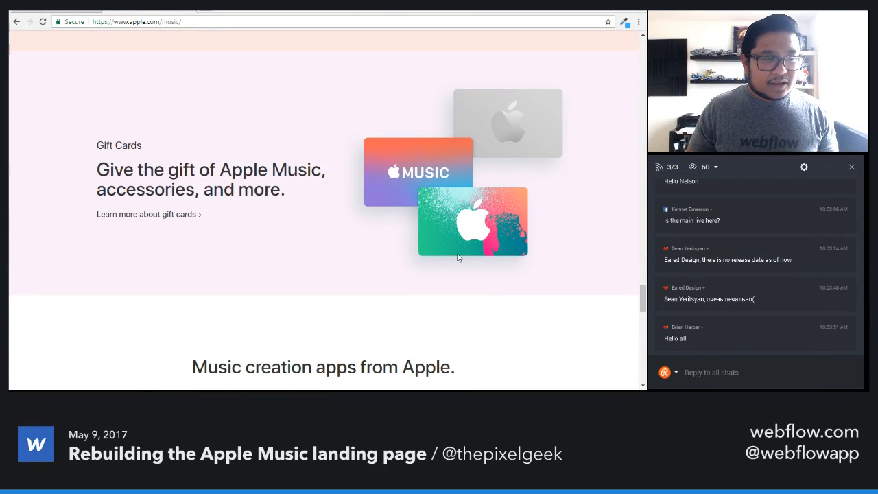
Continue past Gift Cards and apps to the footer, then scroll back up to Now on Apple Music.
{"action": "scroll", "coordinate": [456, 255], "scroll_direction": "down", "scroll_amount": 5}
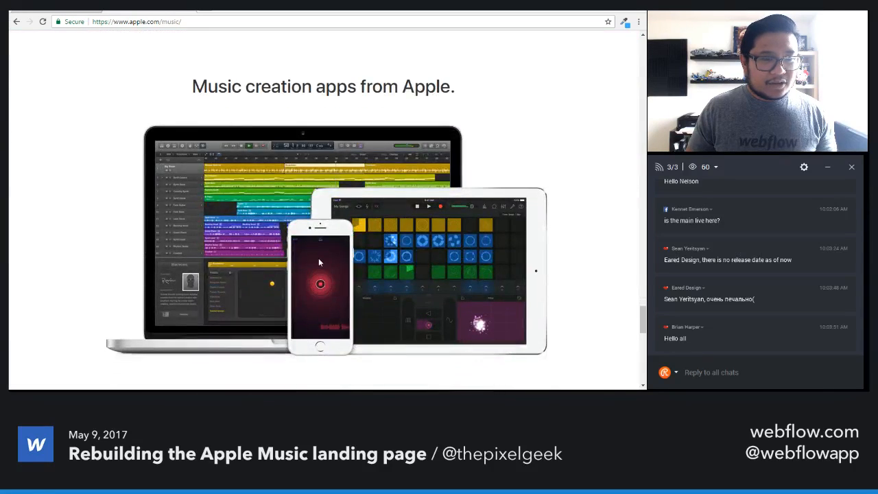
{"action": "scroll", "coordinate": [329, 240], "scroll_direction": "down", "scroll_amount": 2}
{"action": "scroll", "coordinate": [336, 228], "scroll_direction": "up", "scroll_amount": 1}
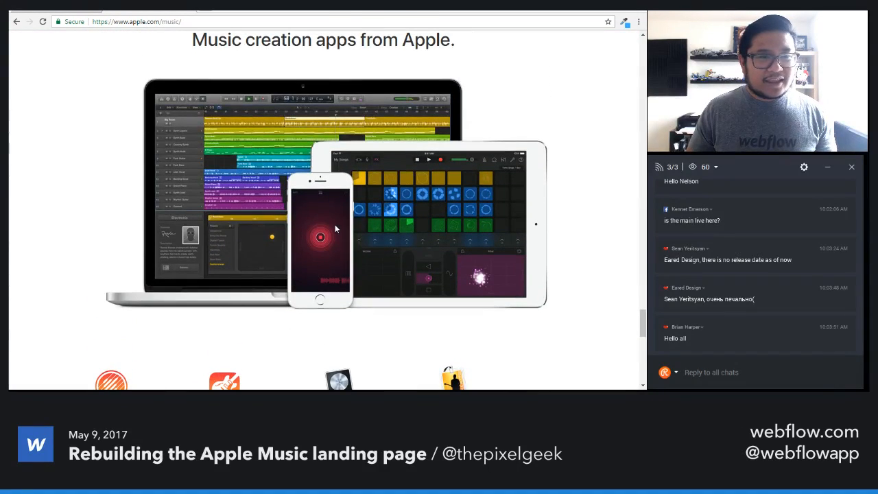
{"action": "scroll", "coordinate": [335, 229], "scroll_direction": "down", "scroll_amount": 1}
{"action": "scroll", "coordinate": [335, 229], "scroll_direction": "up", "scroll_amount": 1}
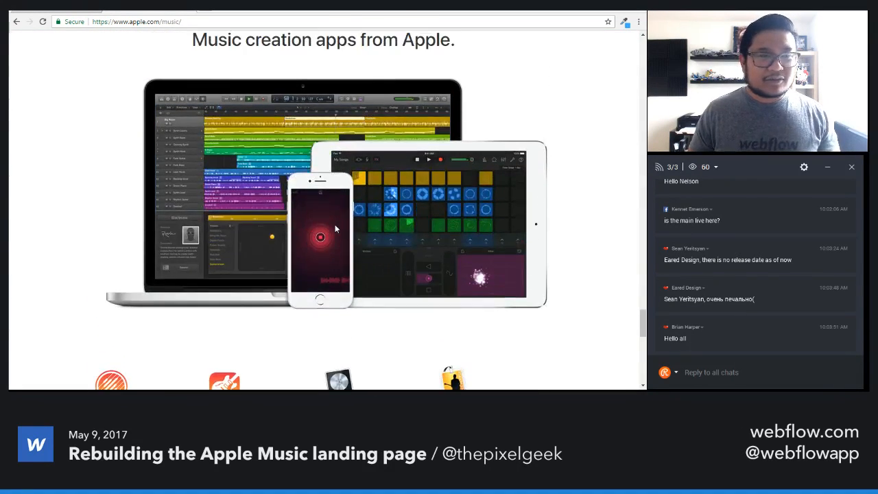
{"action": "scroll", "coordinate": [335, 228], "scroll_direction": "down", "scroll_amount": 4}
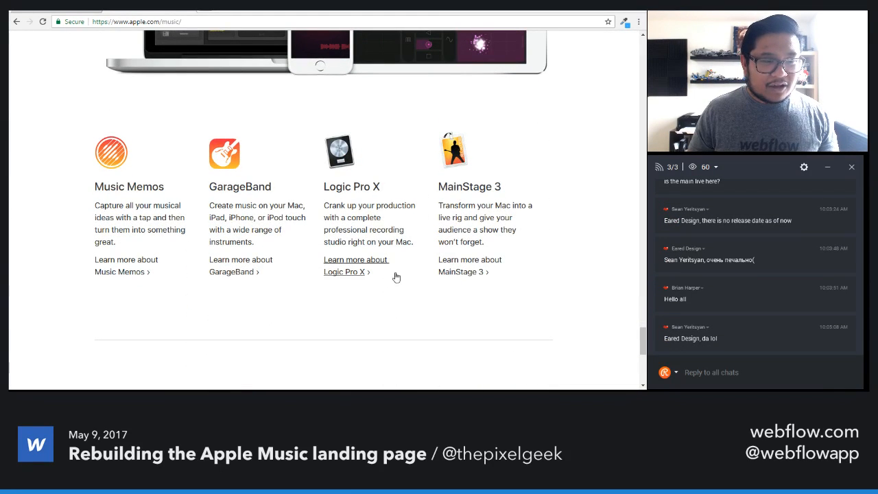
{"action": "scroll", "coordinate": [372, 286], "scroll_direction": "down", "scroll_amount": 4}
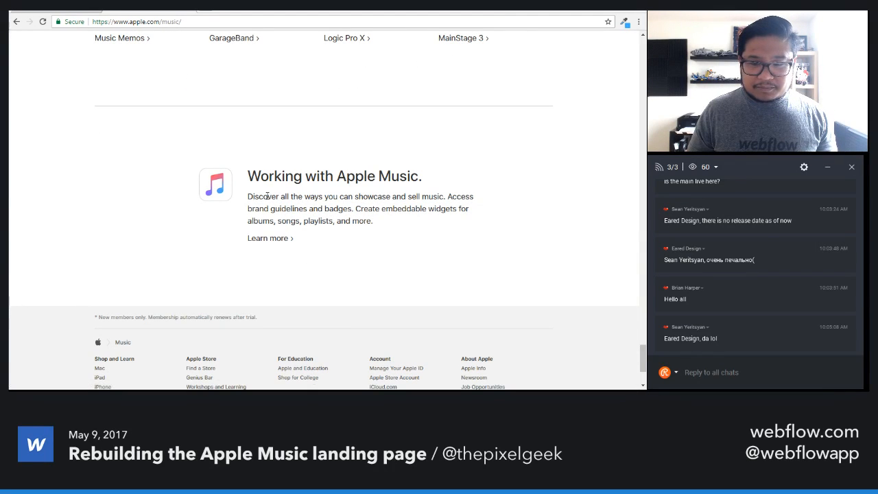
{"action": "scroll", "coordinate": [267, 196], "scroll_direction": "down", "scroll_amount": 2}
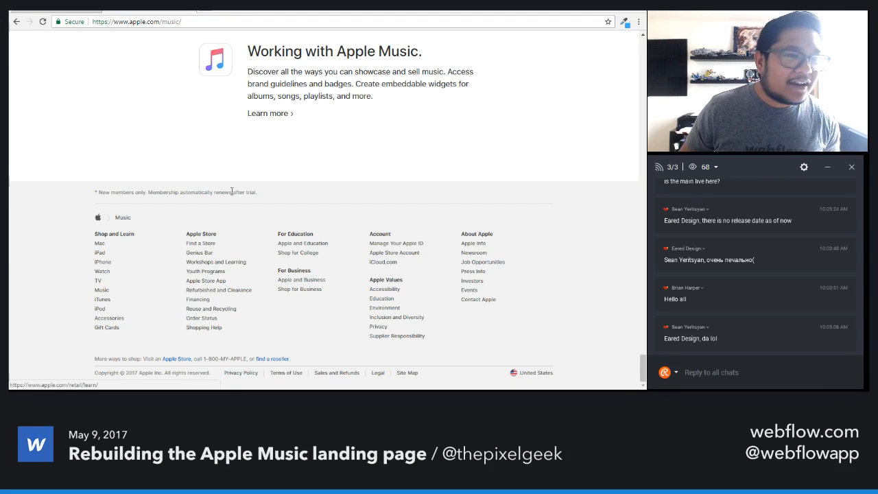
{"action": "scroll", "coordinate": [231, 191], "scroll_direction": "up", "scroll_amount": 15}
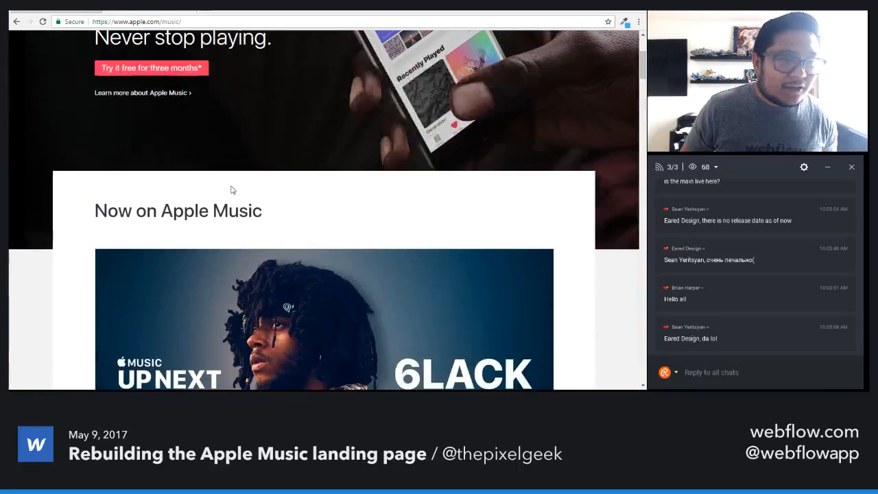
{"action": "scroll", "coordinate": [231, 190], "scroll_direction": "up", "scroll_amount": 3}
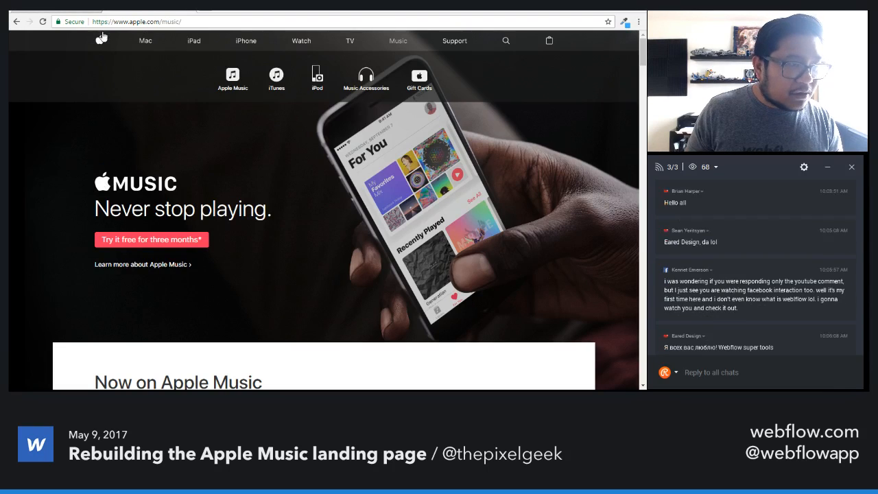
Upload an image file from File Explorer into the Webflow project's Assets panel.
{"action": "left_click", "coordinate": [72, 11]}
{"action": "left_click", "coordinate": [17, 115]}
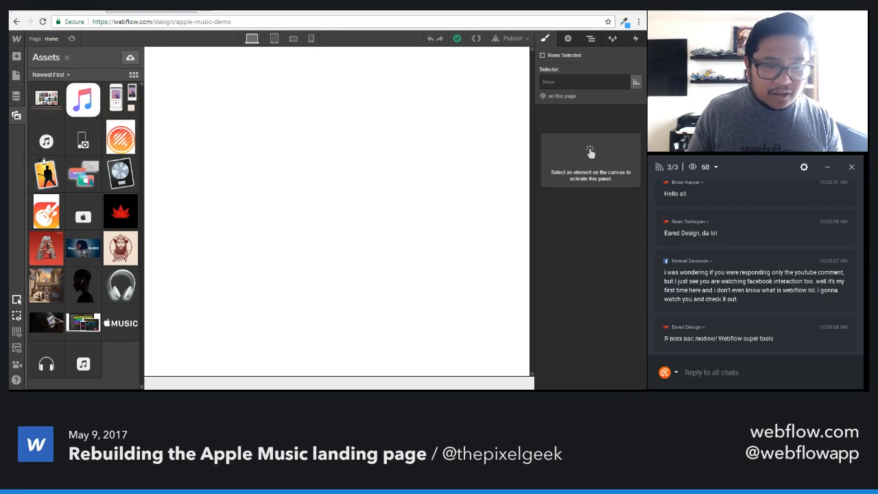
{"action": "key", "text": "super+e"}
{"action": "left_click_drag", "start_coordinate": [377, 241], "coordinate": [644, 302]}
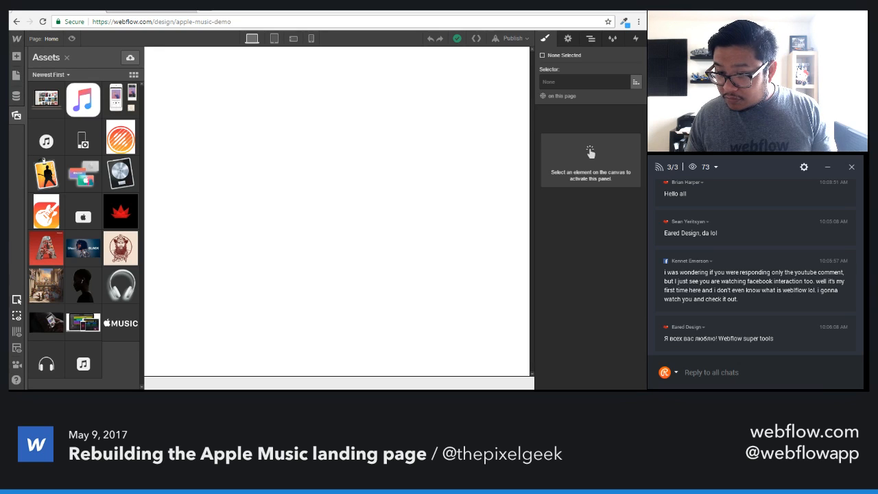
{"action": "left_click_drag", "start_coordinate": [638, 261], "coordinate": [121, 315]}
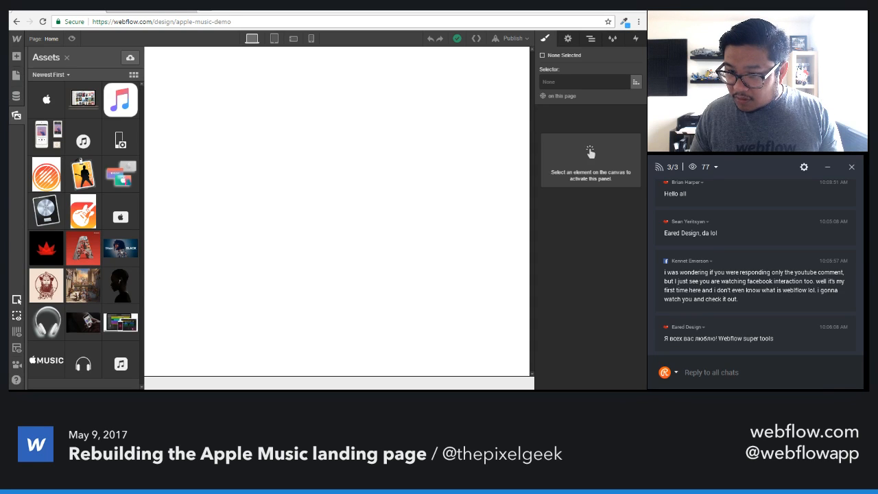
Upload the navigation icon images into the assets too, then close the Assets panel.
{"action": "left_click", "coordinate": [160, 11]}
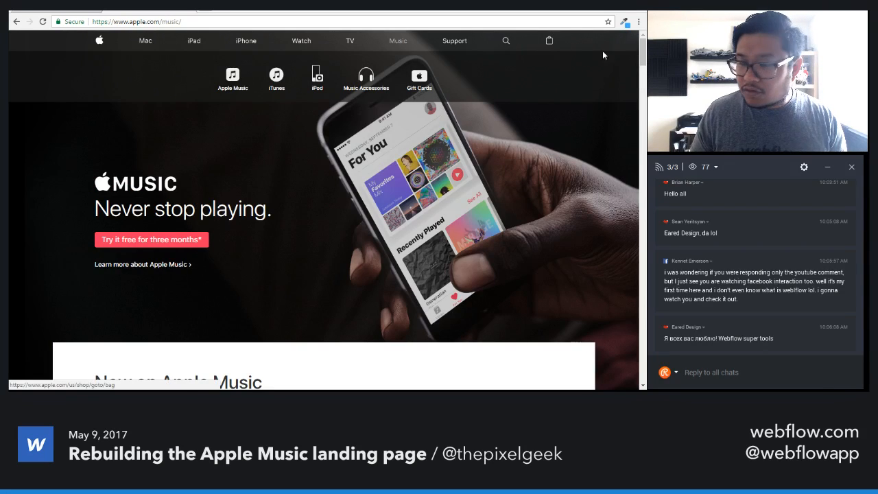
{"action": "left_click", "coordinate": [108, 11]}
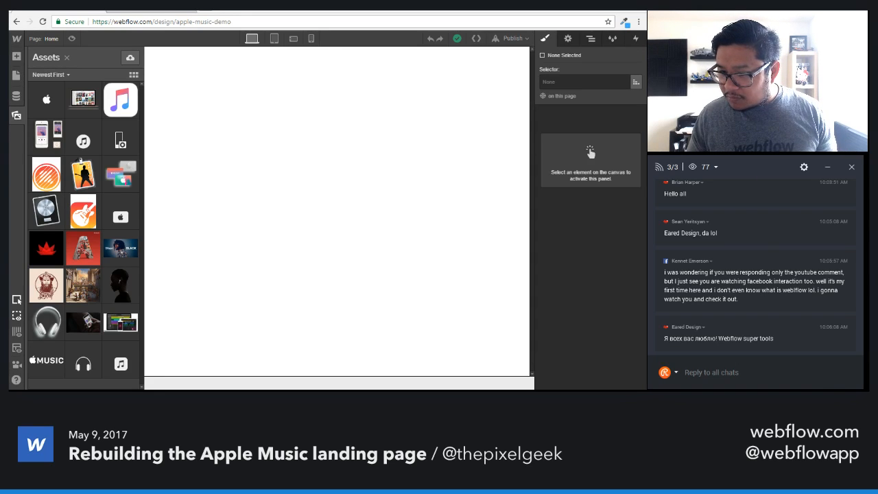
{"action": "left_click_drag", "start_coordinate": [521, 281], "coordinate": [59, 294]}
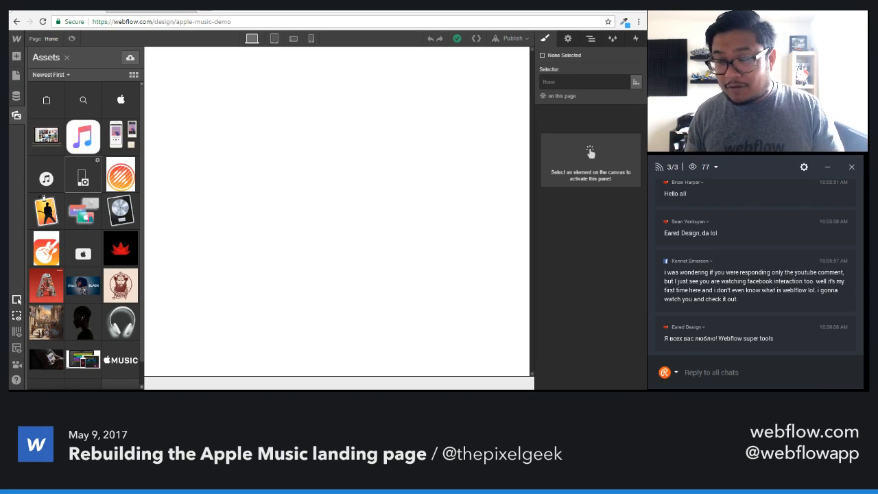
{"action": "left_click", "coordinate": [352, 166]}
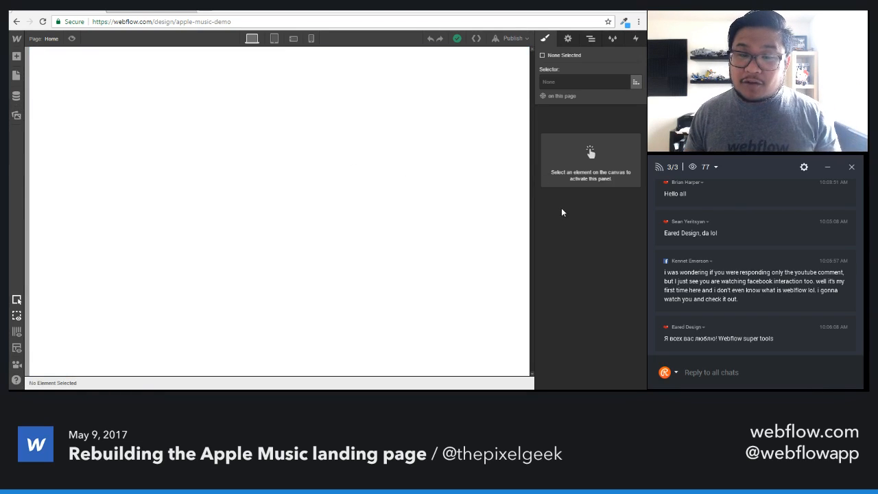
Select the Body, leave its background white, and bring up the Add elements panel.
{"action": "left_click", "coordinate": [421, 100]}
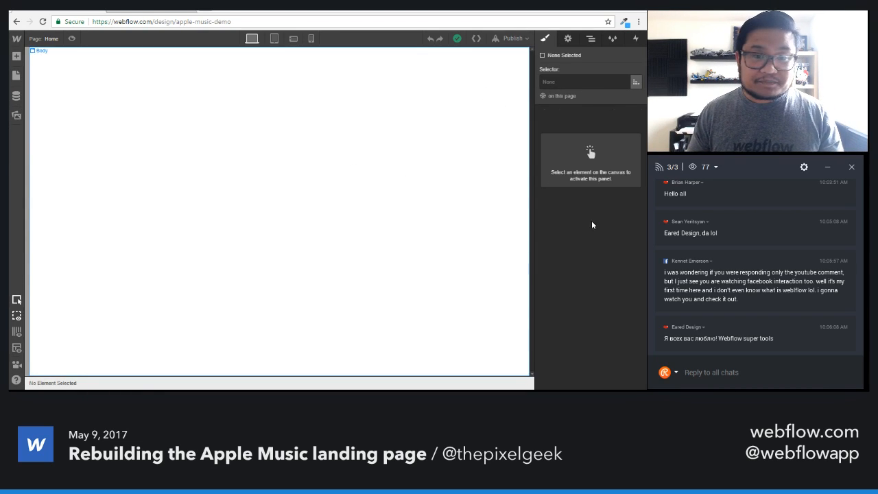
{"action": "scroll", "coordinate": [588, 218], "scroll_direction": "down", "scroll_amount": 5}
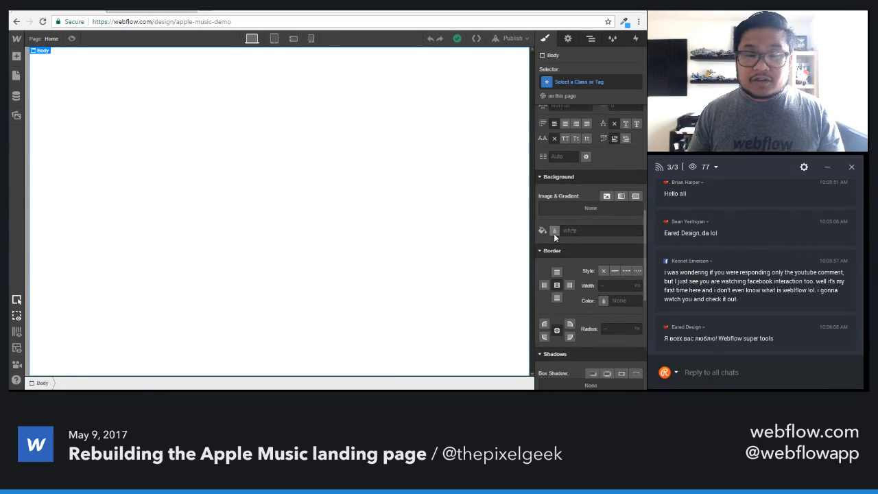
{"action": "left_click", "coordinate": [549, 227]}
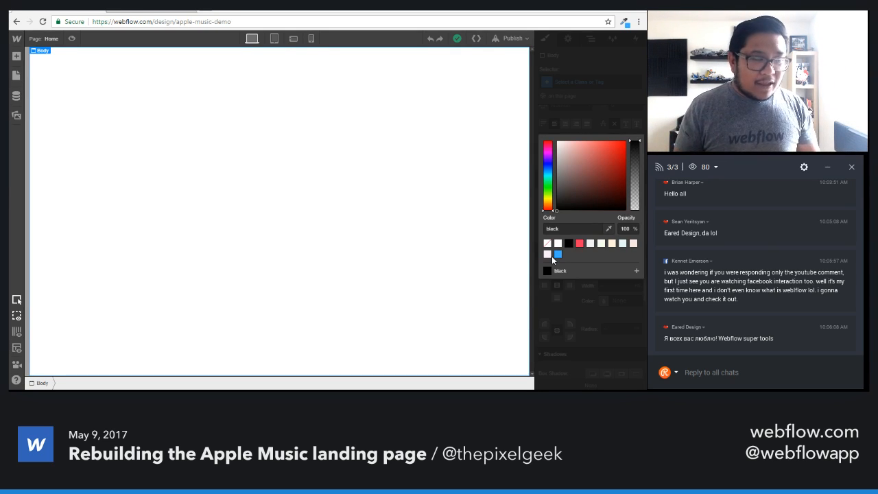
{"action": "left_click", "coordinate": [345, 117]}
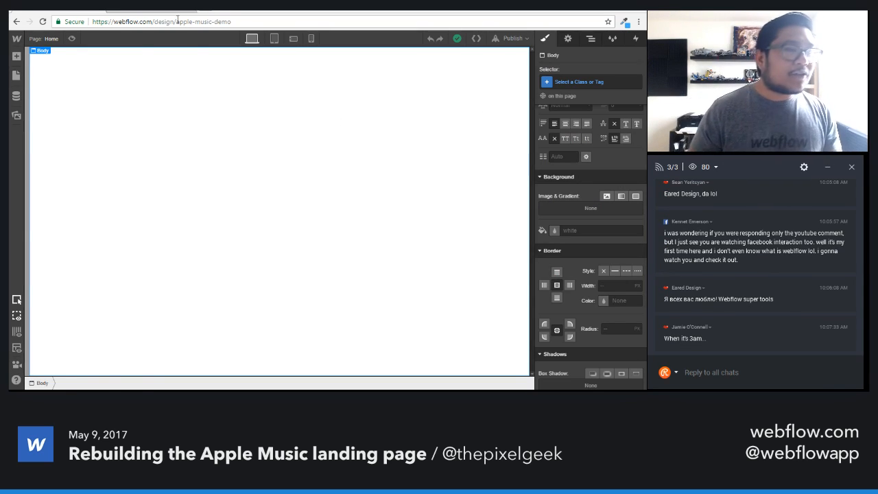
{"action": "key", "text": "a"}
{"action": "scroll", "coordinate": [123, 227], "scroll_direction": "down", "scroll_amount": 3}
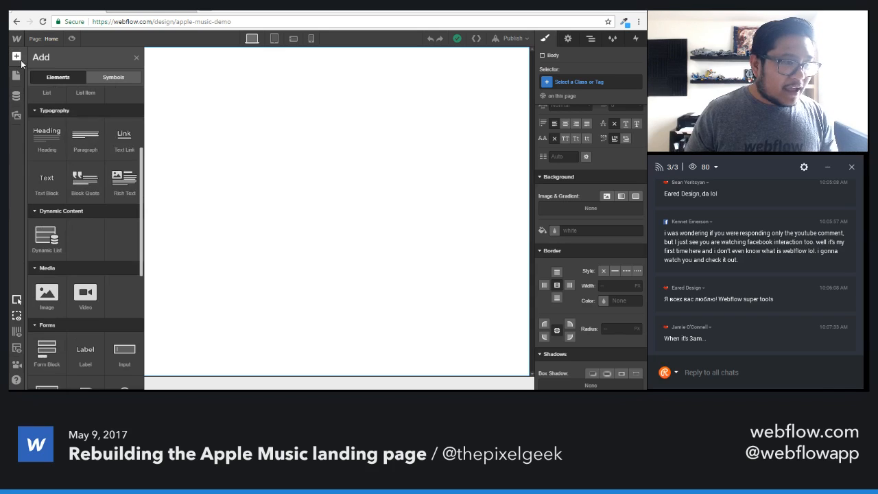
Drop a Navbar at the top of the page and compare it with the Apple Music reference.
{"action": "scroll", "coordinate": [71, 227], "scroll_direction": "down", "scroll_amount": 3}
{"action": "left_click_drag", "start_coordinate": [85, 309], "coordinate": [221, 171]}
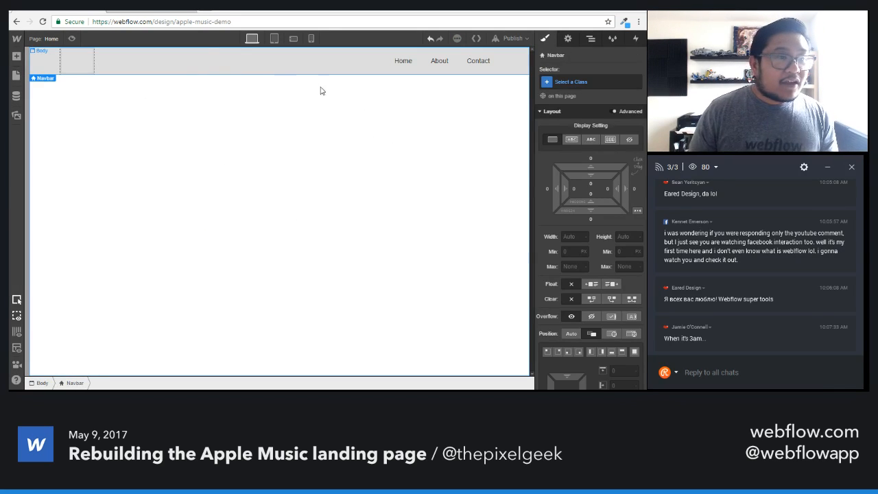
{"action": "left_click", "coordinate": [144, 13]}
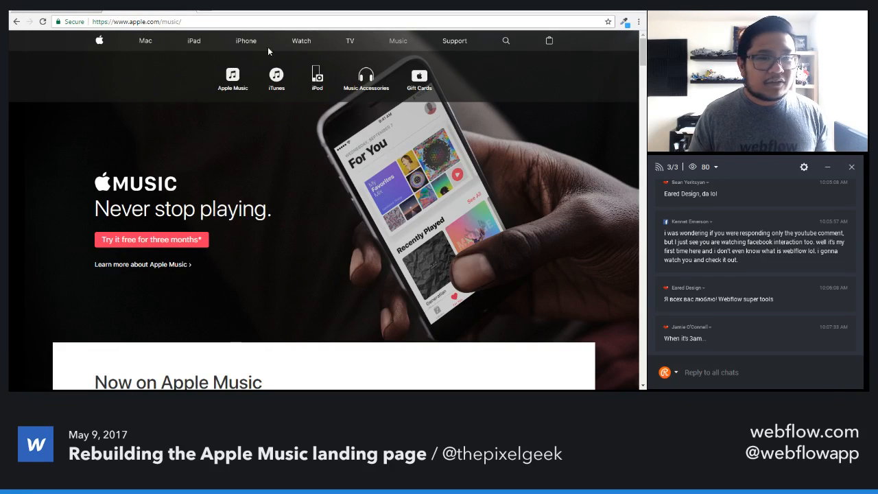
{"action": "left_click", "coordinate": [58, 11]}
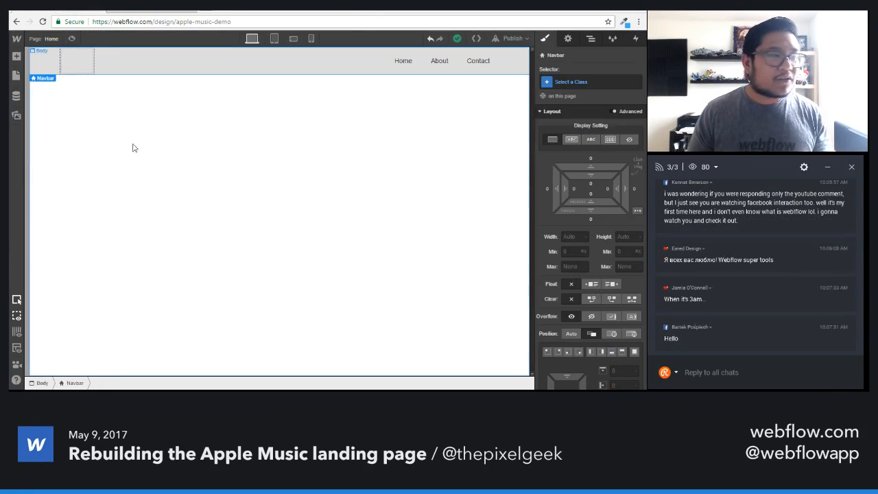
{"action": "key", "text": "a"}
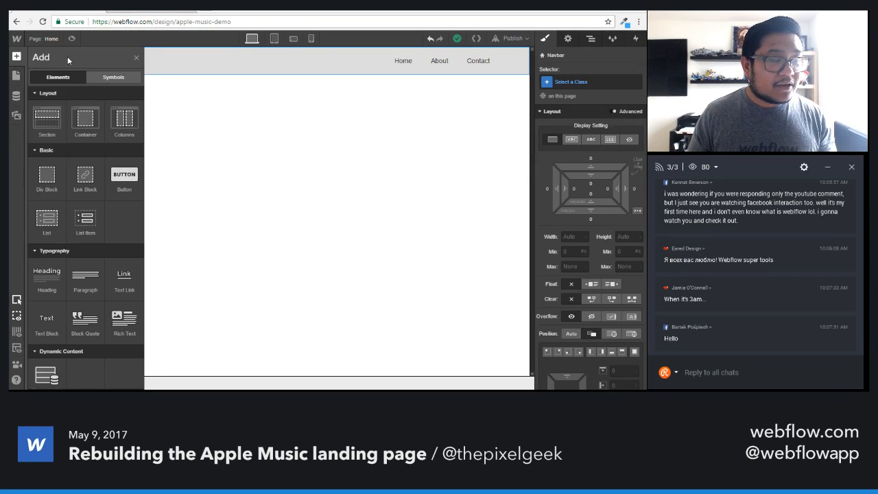
{"action": "key", "text": "a"}
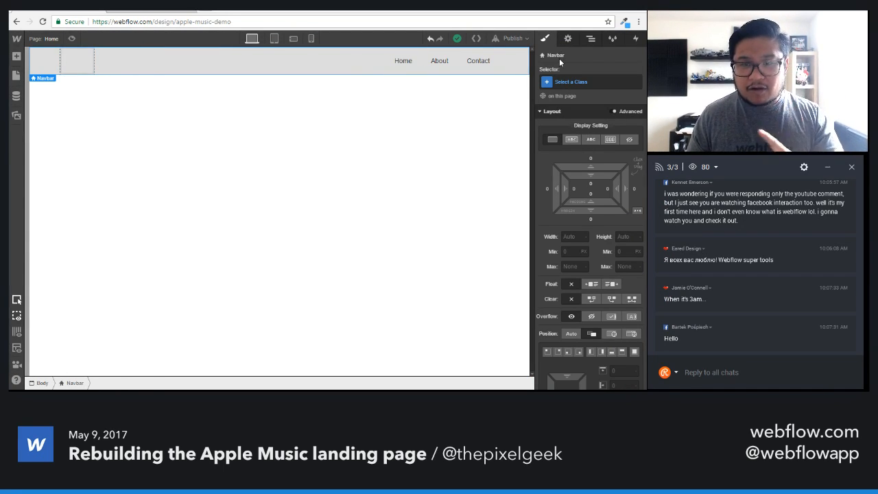
In the Navigator, expand the Navbar and its Container and select the Container.
{"action": "left_click", "coordinate": [590, 39]}
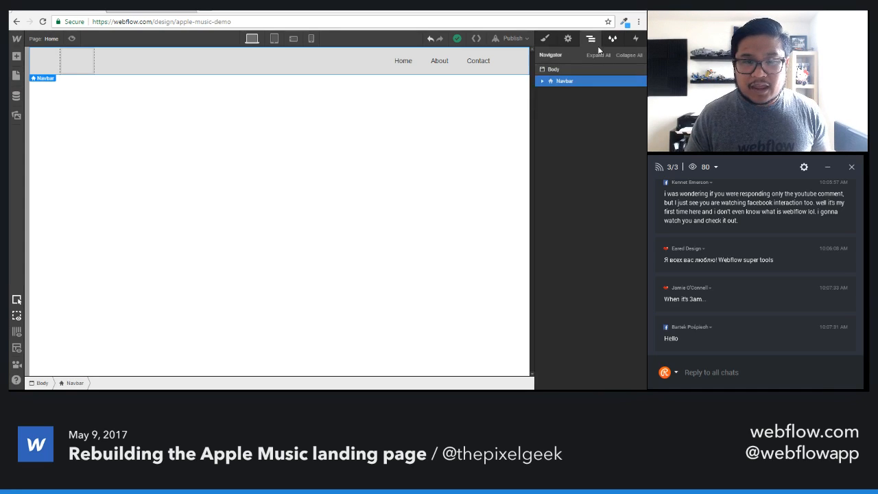
{"action": "left_click", "coordinate": [542, 81]}
{"action": "left_click", "coordinate": [550, 92]}
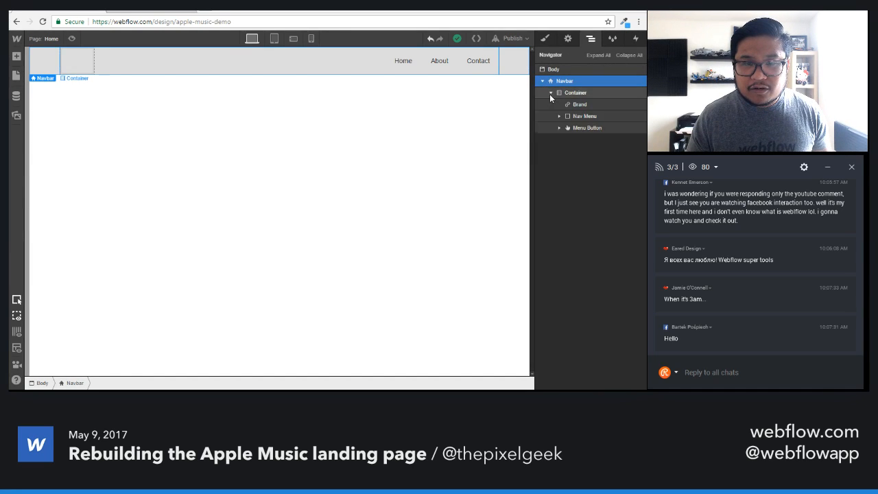
{"action": "left_click", "coordinate": [592, 93]}
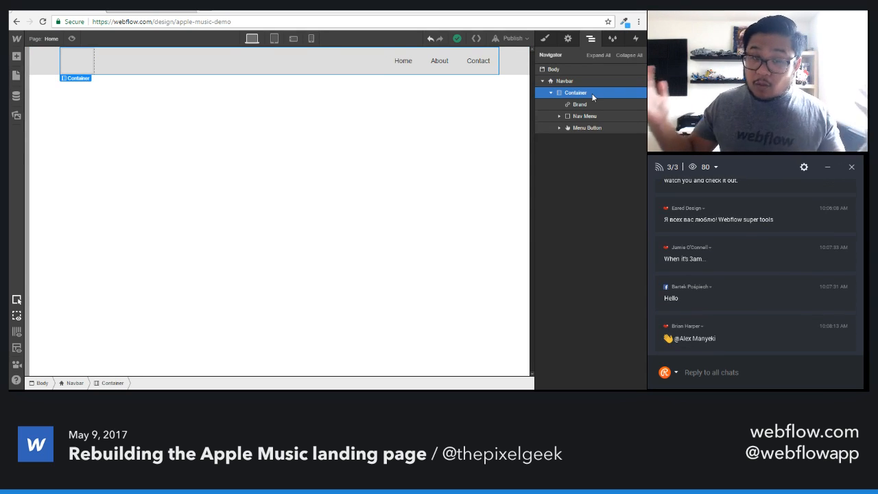
Add a Div Block inside the Navbar to hold its items and delete the leftover Container.
{"action": "key", "text": "a"}
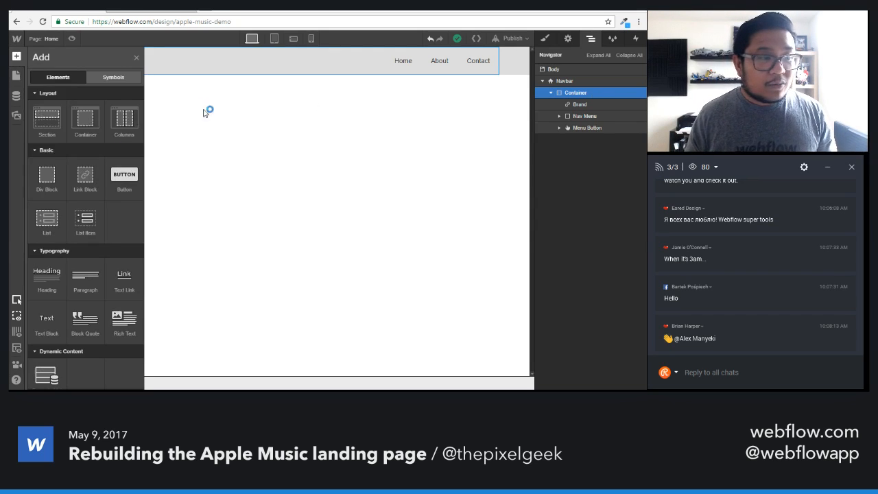
{"action": "left_click_drag", "start_coordinate": [47, 177], "coordinate": [580, 129]}
{"action": "left_click", "coordinate": [586, 140]}
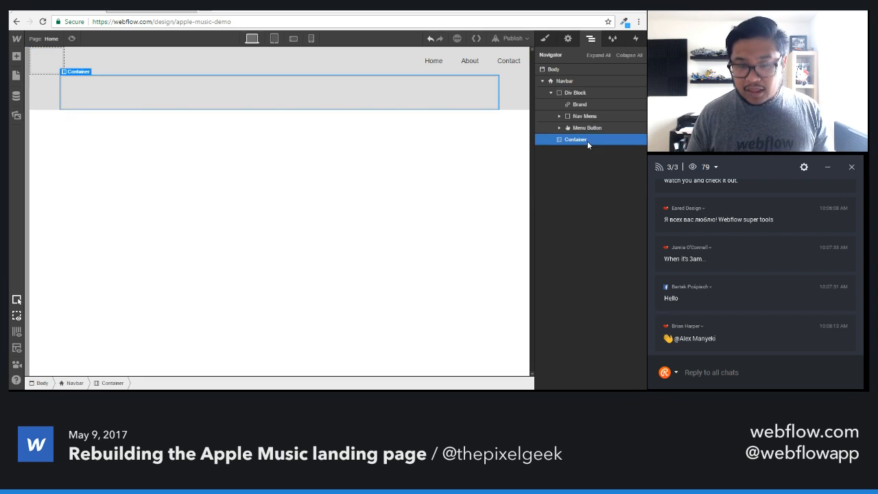
{"action": "key", "text": "Delete"}
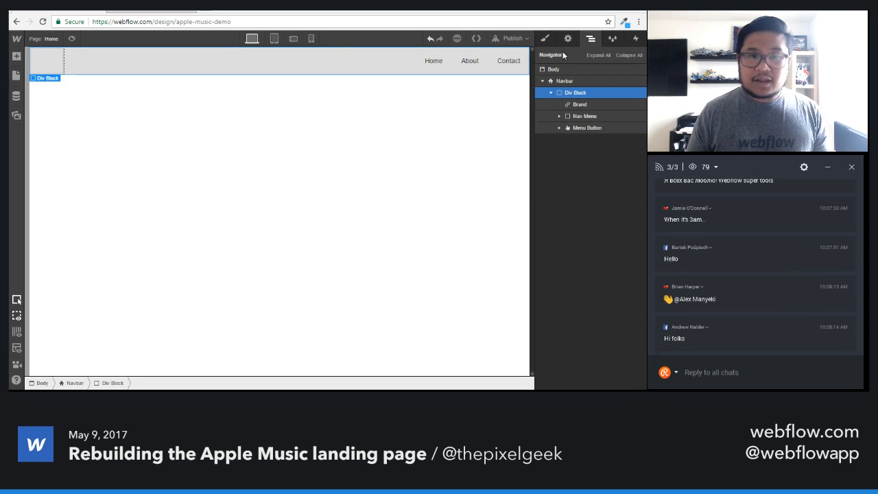
{"action": "left_click", "coordinate": [545, 39]}
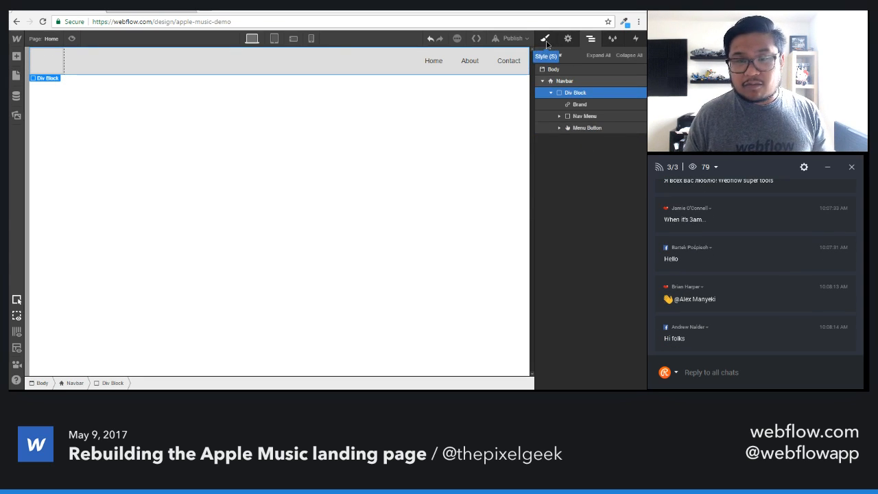
Give the Div Block class 'nav container', Max Width 1200px and auto left/right margins.
{"action": "left_click", "coordinate": [592, 81]}
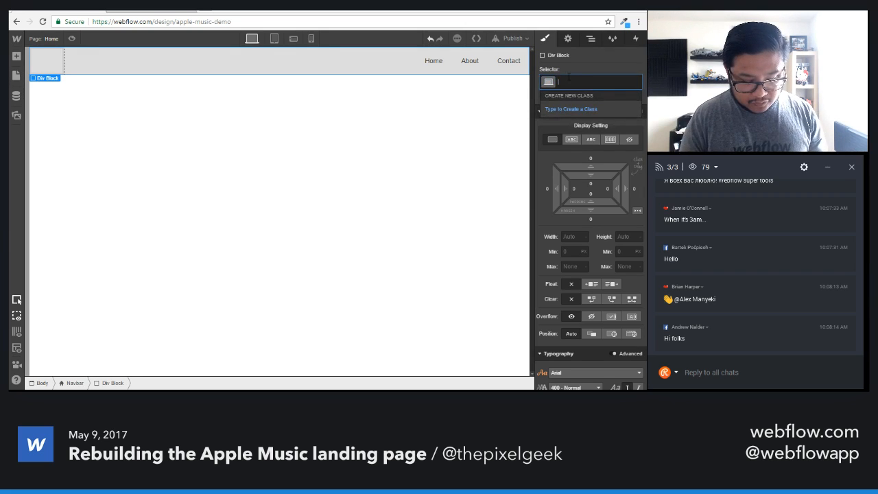
{"action": "type", "text": "nav container"}
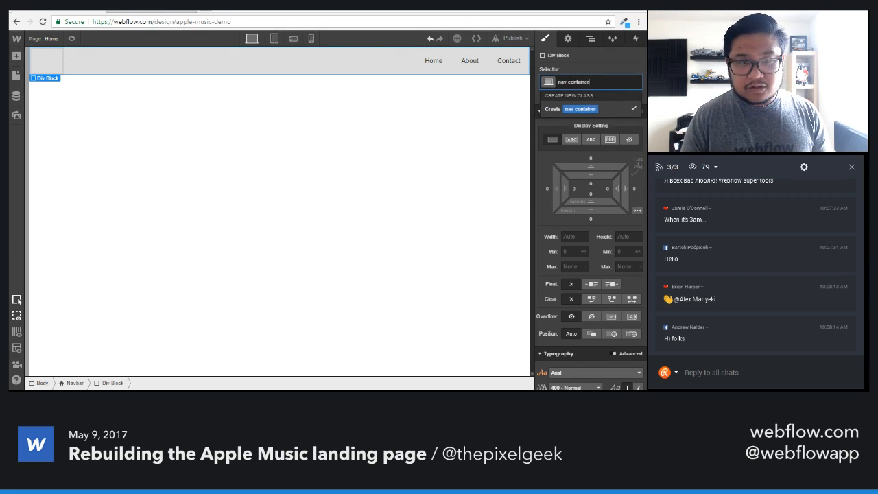
{"action": "key", "text": "Return"}
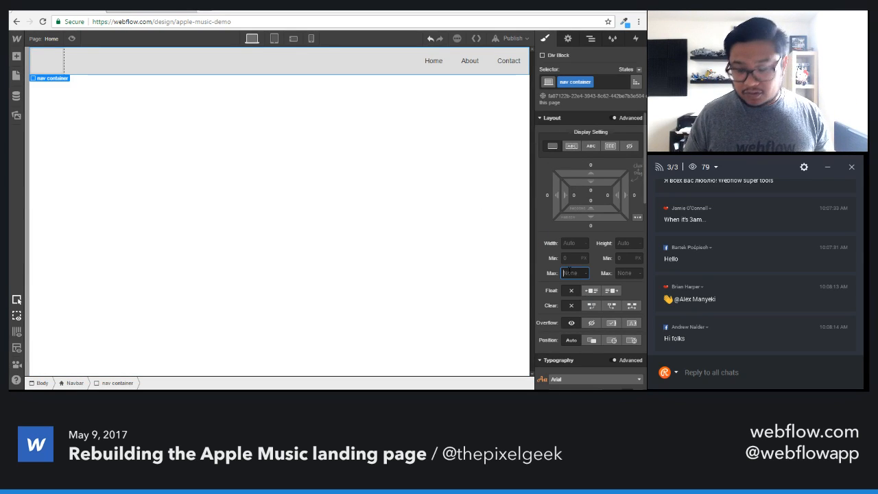
{"action": "type", "text": "1200"}
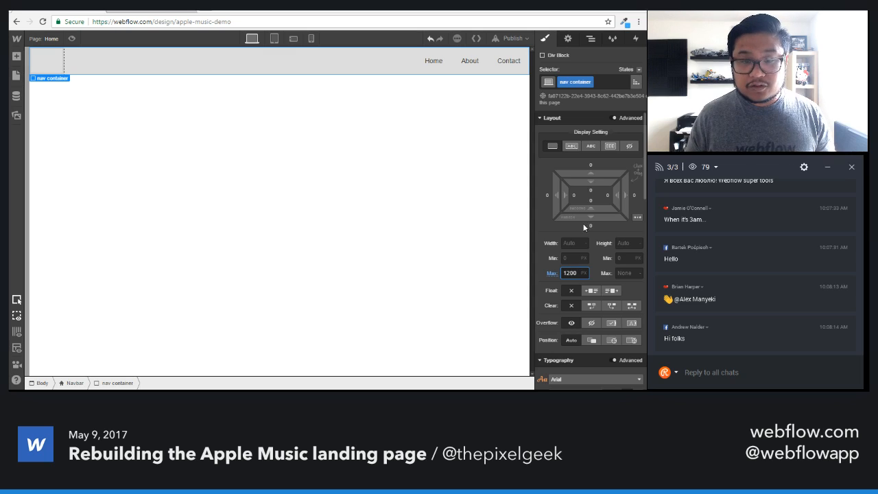
{"action": "left_click", "coordinate": [637, 216]}
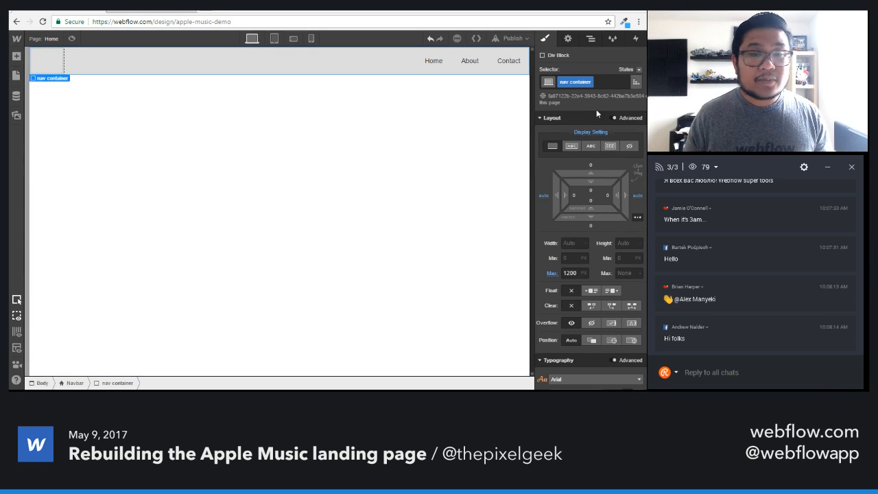
{"action": "left_click", "coordinate": [55, 62]}
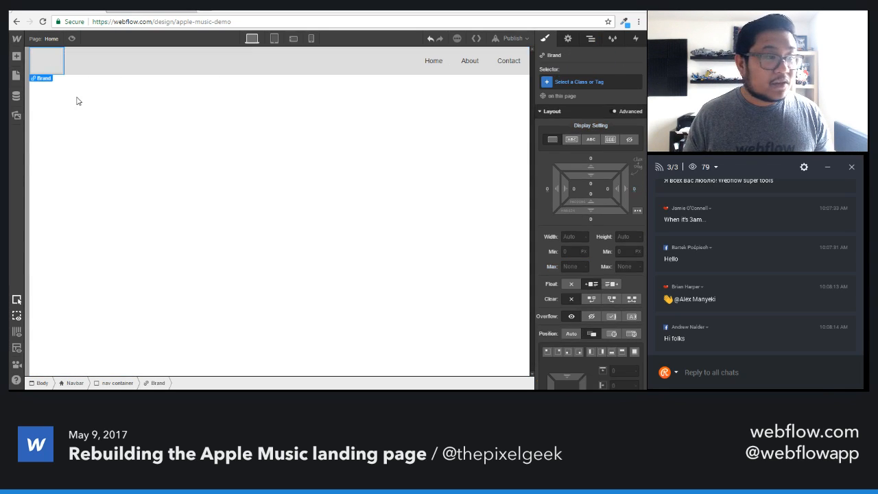
Place an image from the site assets inside the navbar's Brand link.
{"action": "key", "text": "a"}
{"action": "key", "text": "a"}
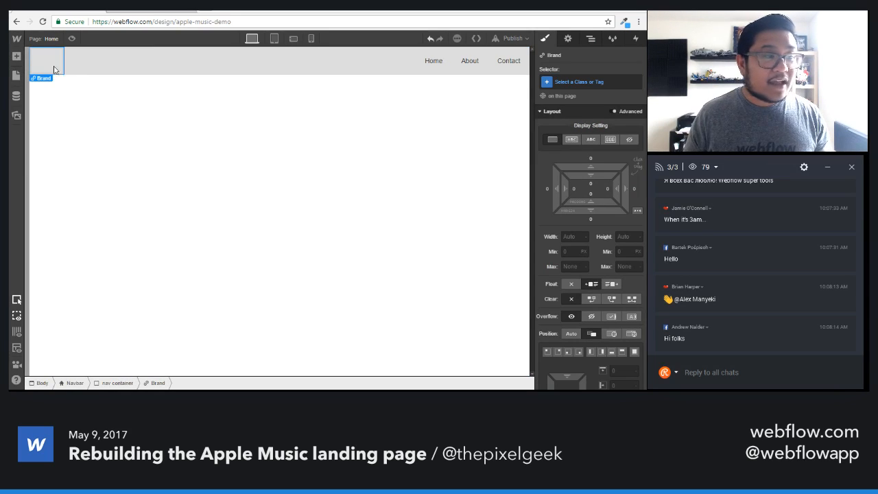
{"action": "key", "text": "a"}
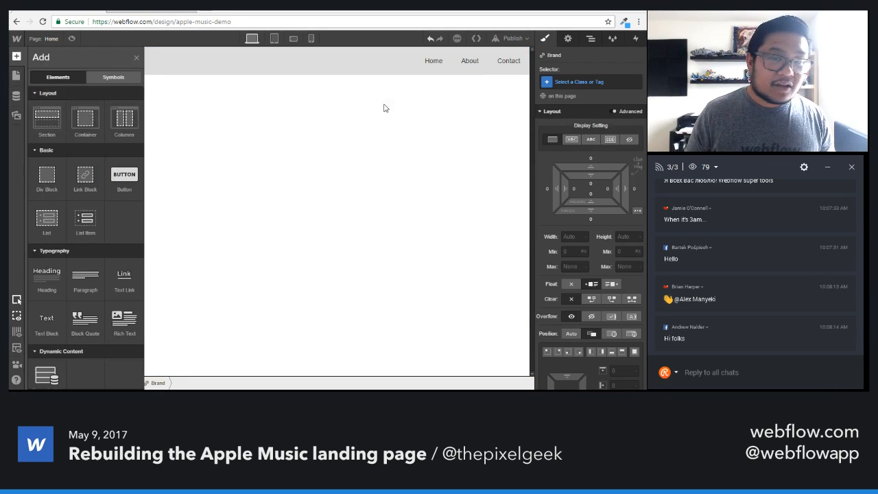
{"action": "scroll", "coordinate": [108, 311], "scroll_direction": "down", "scroll_amount": 2}
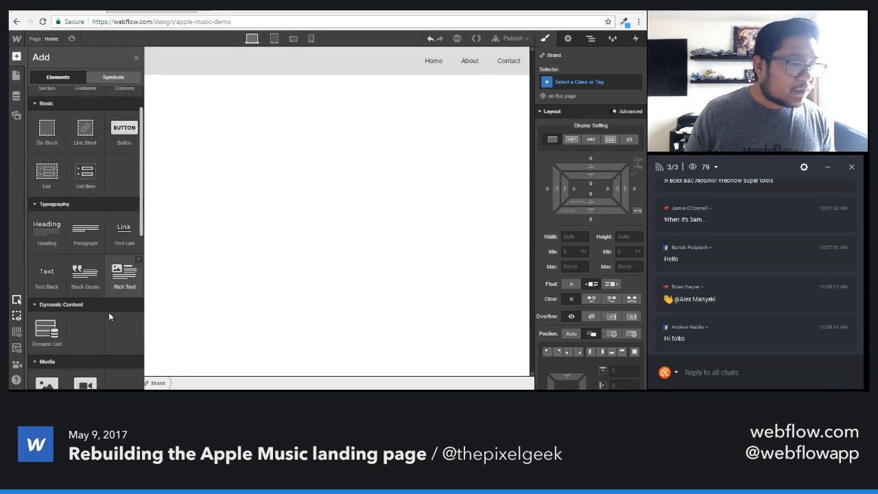
{"action": "scroll", "coordinate": [69, 205], "scroll_direction": "up", "scroll_amount": 2}
{"action": "left_click", "coordinate": [18, 114]}
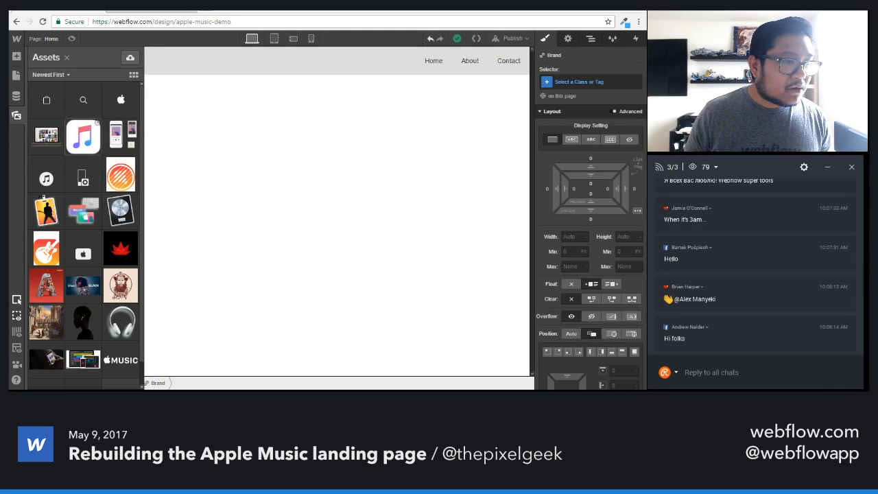
{"action": "left_click_drag", "start_coordinate": [122, 100], "coordinate": [59, 76]}
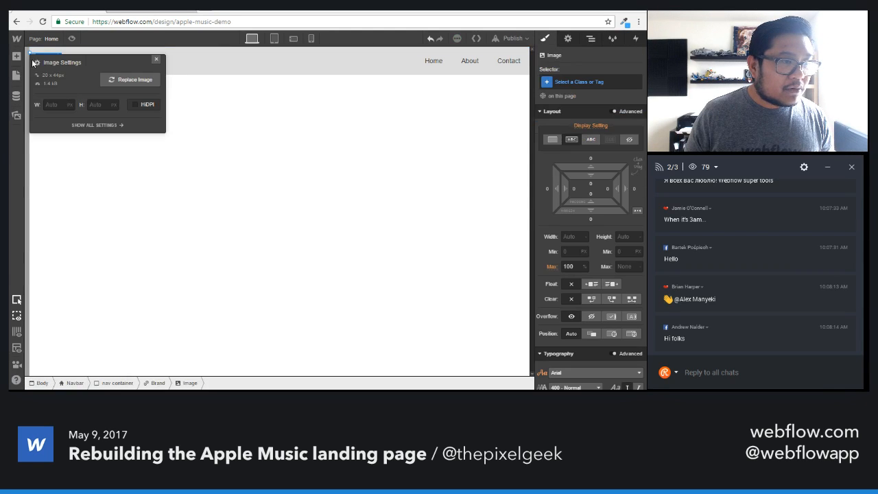
{"action": "left_click", "coordinate": [157, 60]}
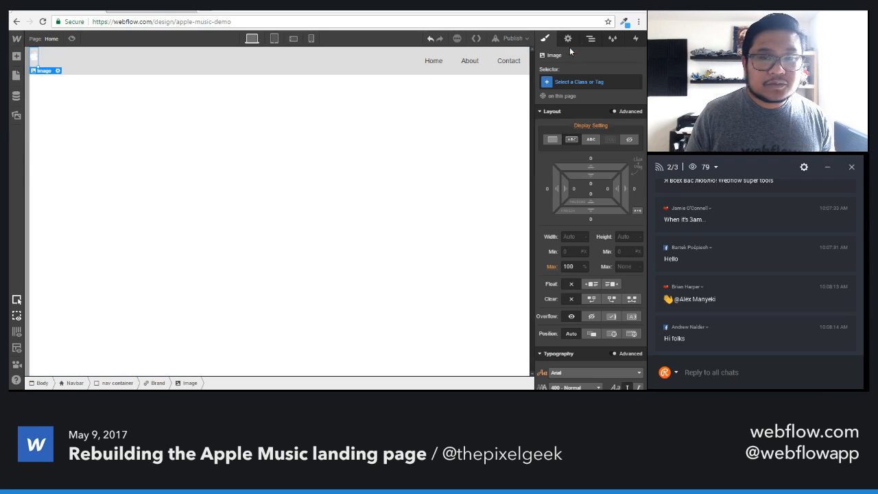
Select the Brand link and give it a new class 'logo'.
{"action": "left_click", "coordinate": [588, 38]}
{"action": "left_click", "coordinate": [595, 104]}
{"action": "left_click", "coordinate": [546, 38]}
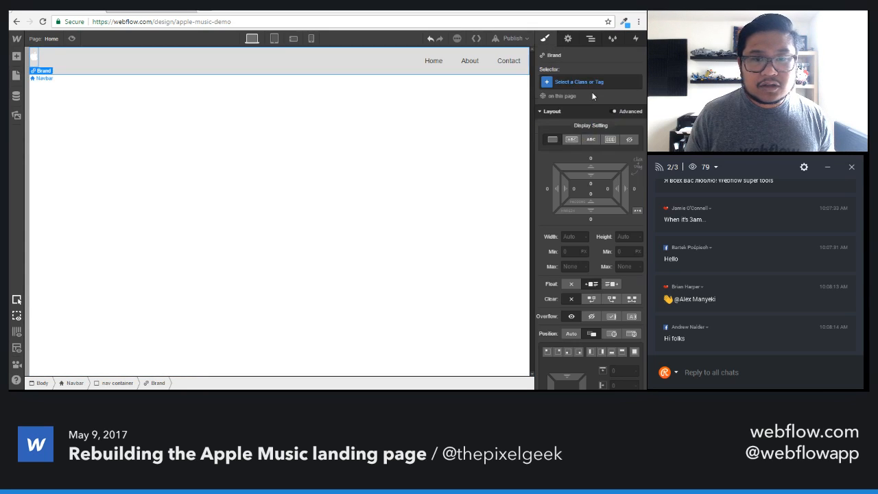
{"action": "left_click", "coordinate": [594, 81]}
{"action": "type", "text": "logo"}
{"action": "key", "text": "Return"}
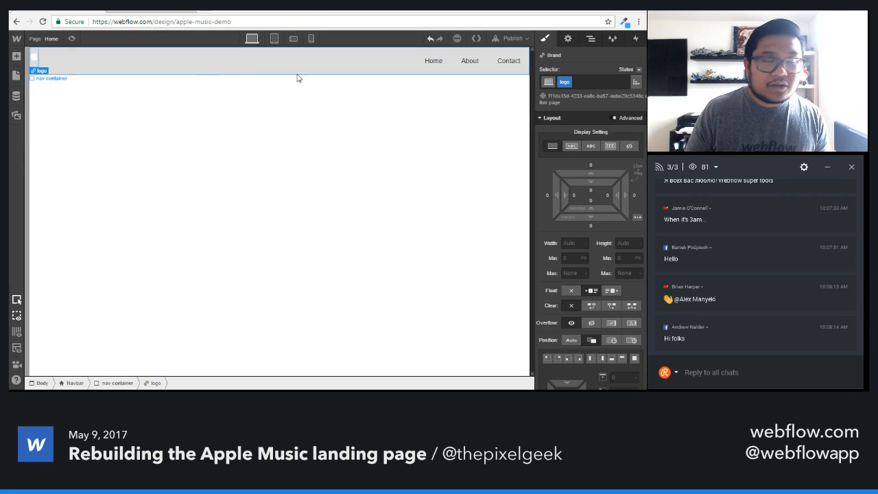
{"action": "left_click", "coordinate": [589, 39]}
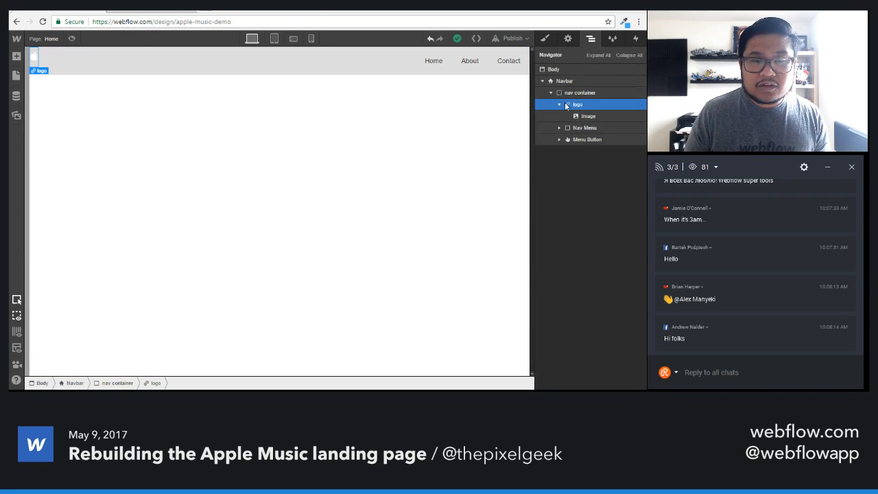
Set the nav container to Display Flex with Justify Space Around.
{"action": "left_click", "coordinate": [558, 105]}
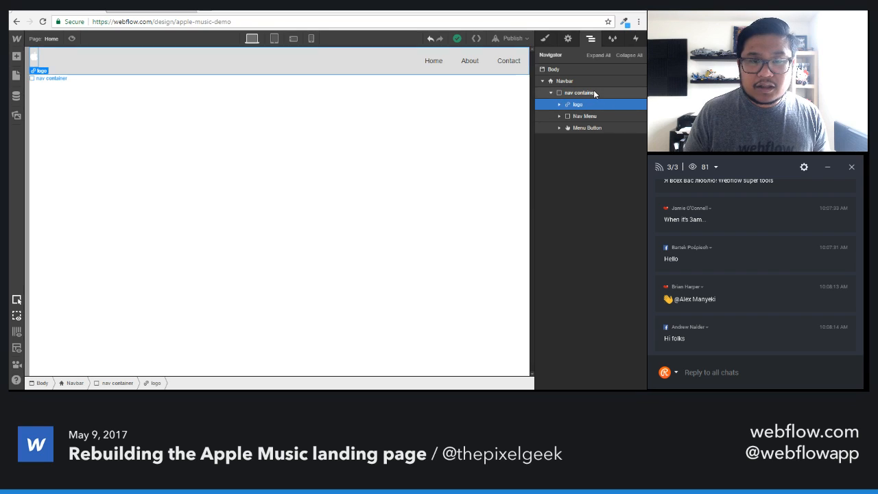
{"action": "left_click", "coordinate": [586, 94]}
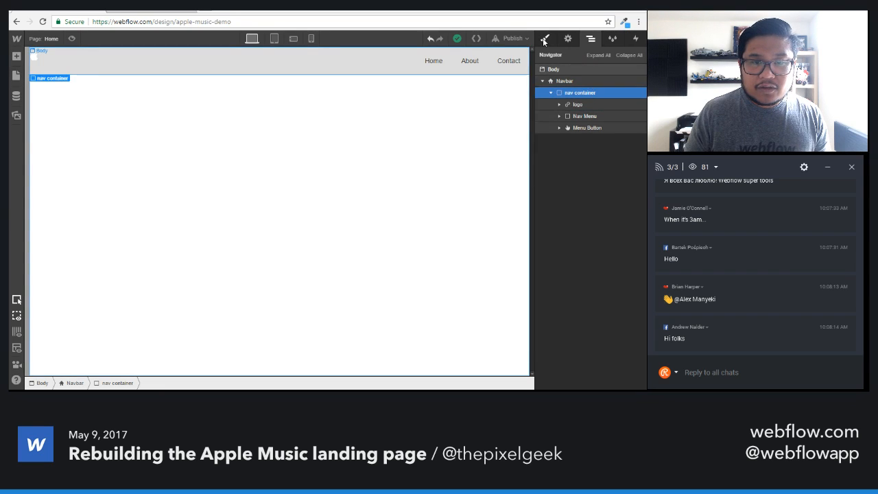
{"action": "left_click", "coordinate": [543, 39]}
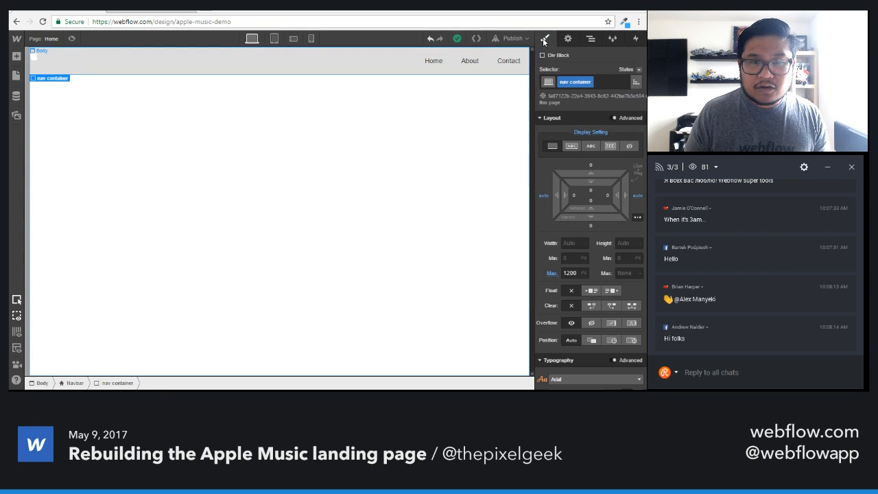
{"action": "left_click", "coordinate": [610, 146]}
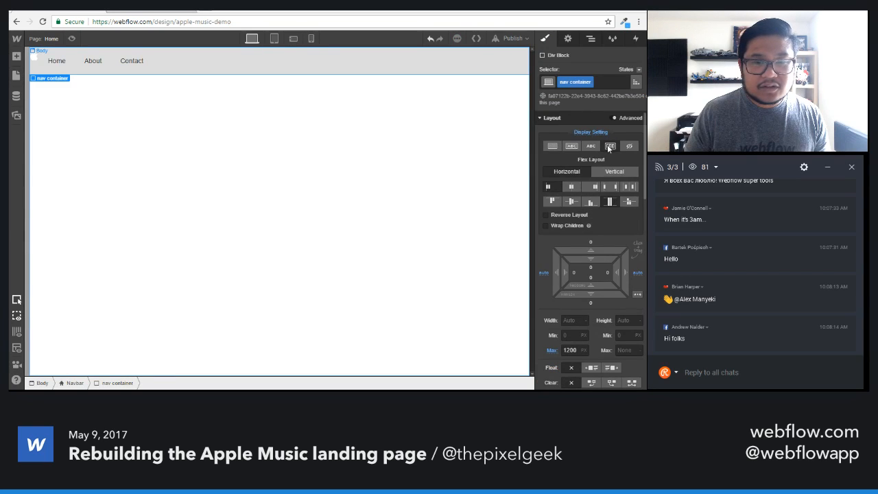
{"action": "left_click", "coordinate": [632, 190]}
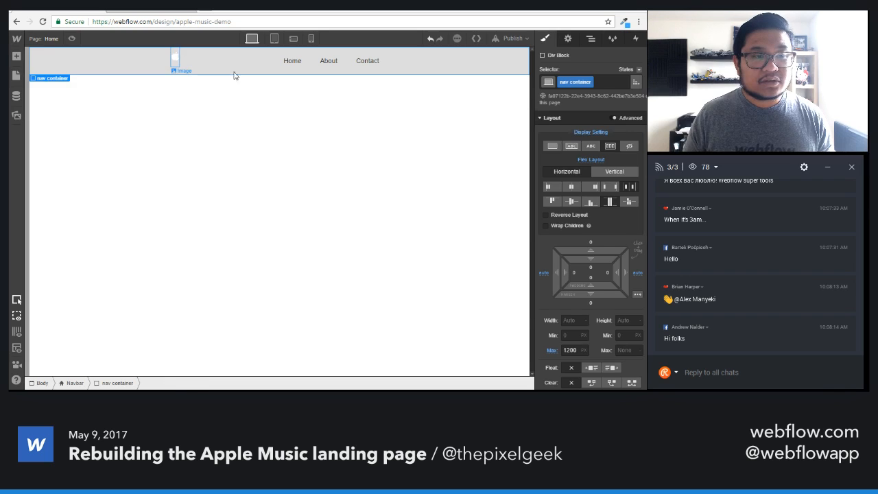
Vertically centre the navbar items by setting the nav container's Align to Center.
{"action": "left_click", "coordinate": [175, 59]}
{"action": "left_click", "coordinate": [281, 66]}
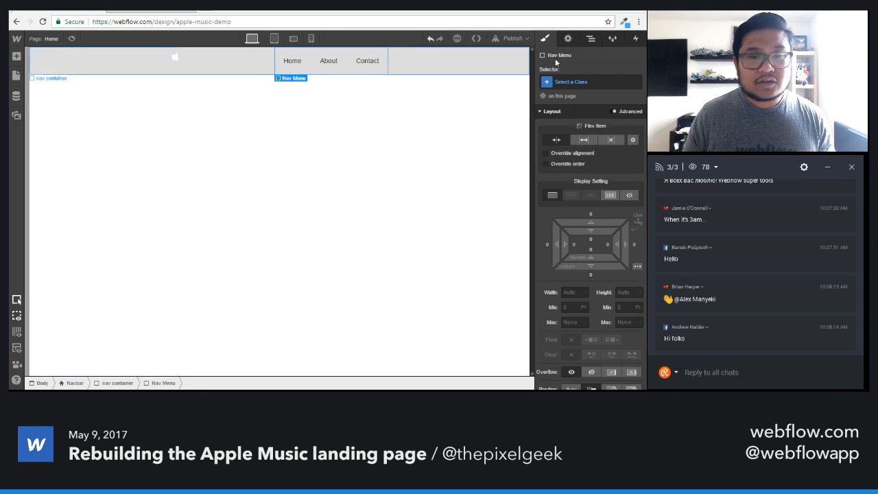
{"action": "left_click", "coordinate": [588, 39]}
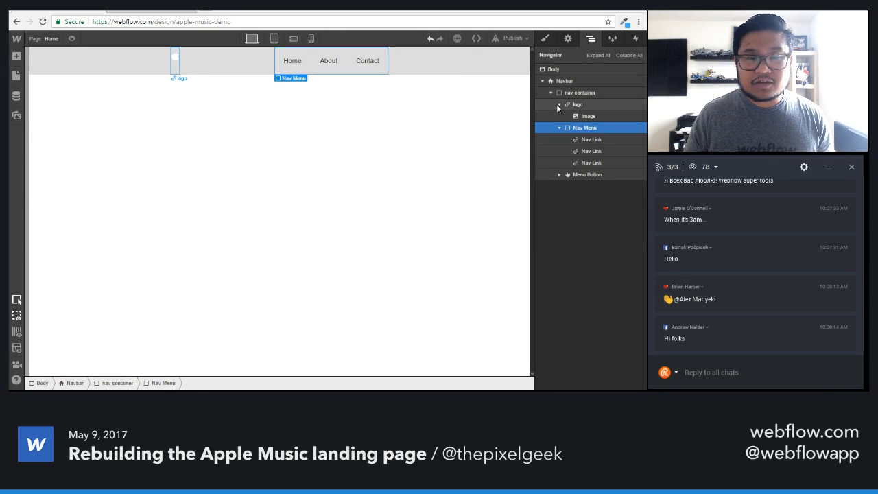
{"action": "left_click", "coordinate": [559, 105]}
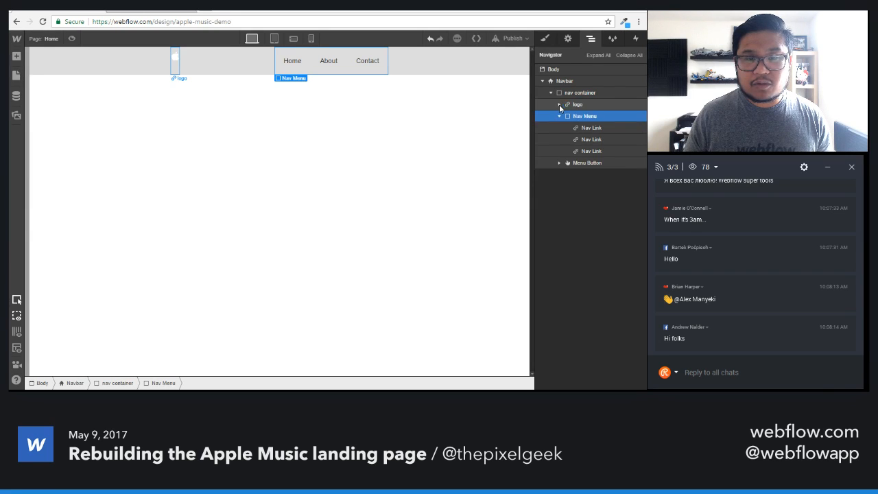
{"action": "left_click", "coordinate": [559, 105]}
{"action": "left_click", "coordinate": [580, 94]}
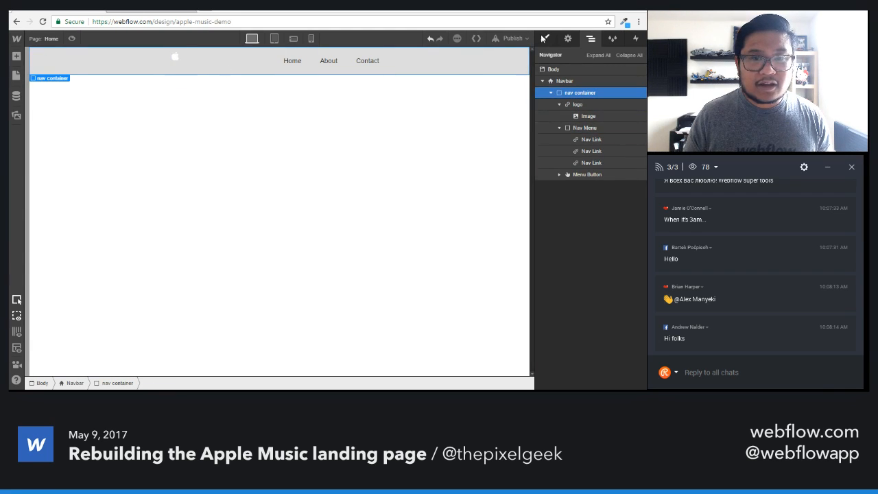
{"action": "left_click", "coordinate": [545, 38]}
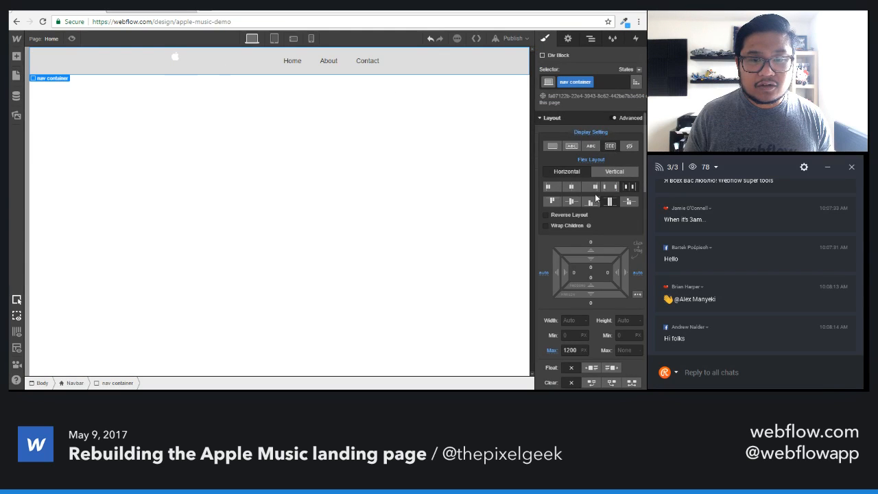
{"action": "left_click", "coordinate": [570, 203]}
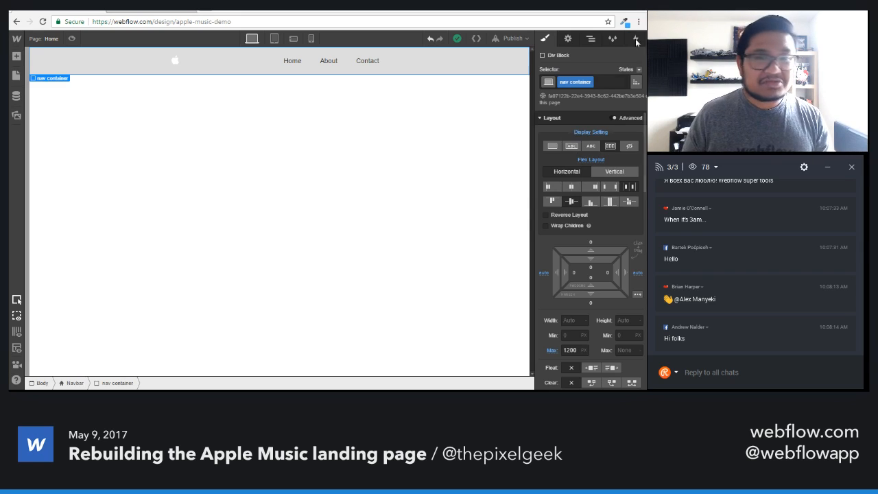
{"action": "left_click", "coordinate": [590, 40]}
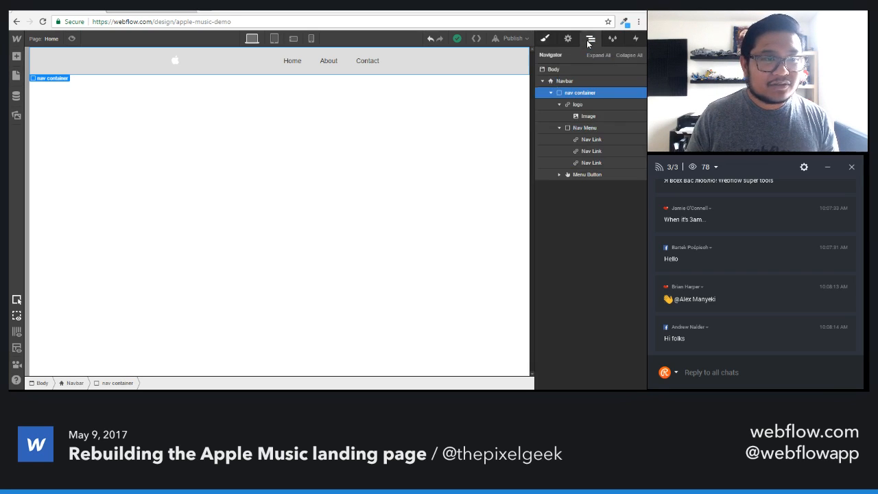
{"action": "left_click", "coordinate": [572, 82]}
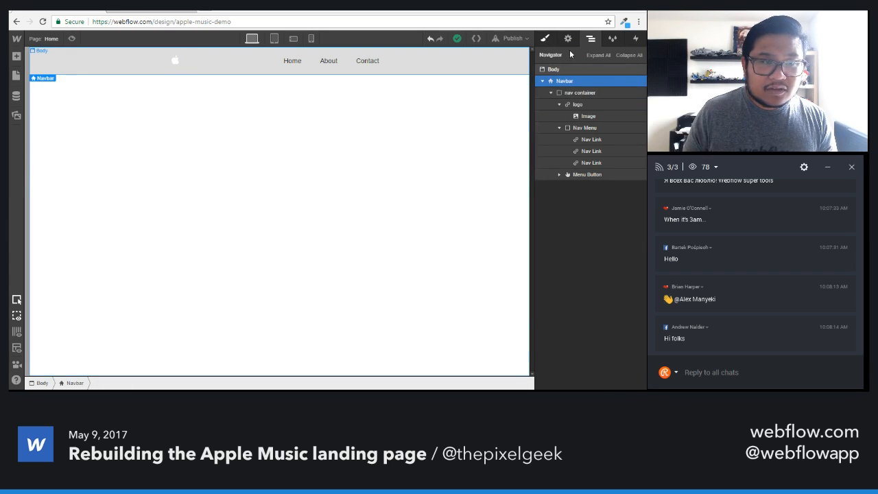
Set the Navbar background colour to black at 80% opacity.
{"action": "key", "text": "s"}
{"action": "scroll", "coordinate": [557, 343], "scroll_direction": "down", "scroll_amount": 4}
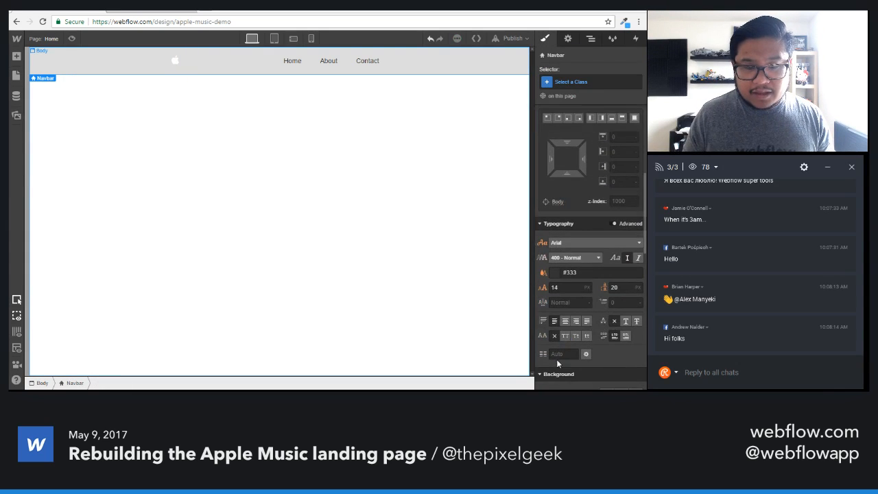
{"action": "scroll", "coordinate": [557, 363], "scroll_direction": "down", "scroll_amount": 3}
{"action": "left_click", "coordinate": [556, 338]}
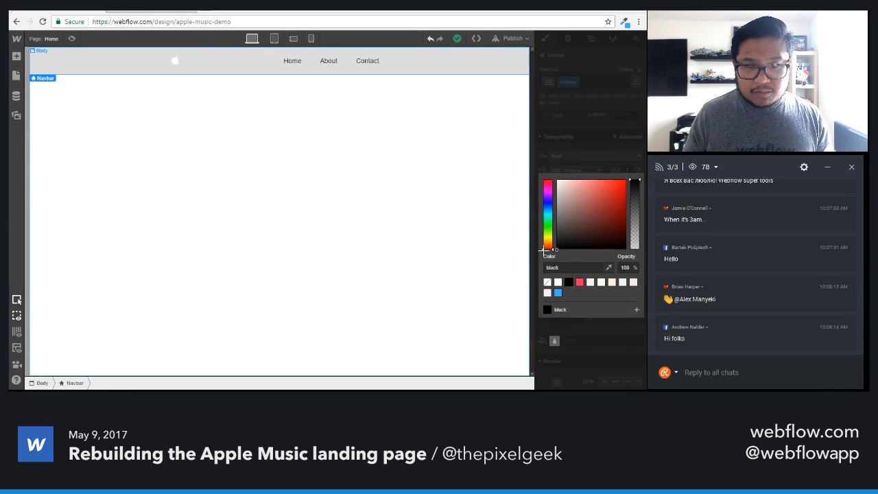
{"action": "left_click", "coordinate": [568, 281]}
{"action": "left_click", "coordinate": [626, 266]}
{"action": "type", "text": "80"}
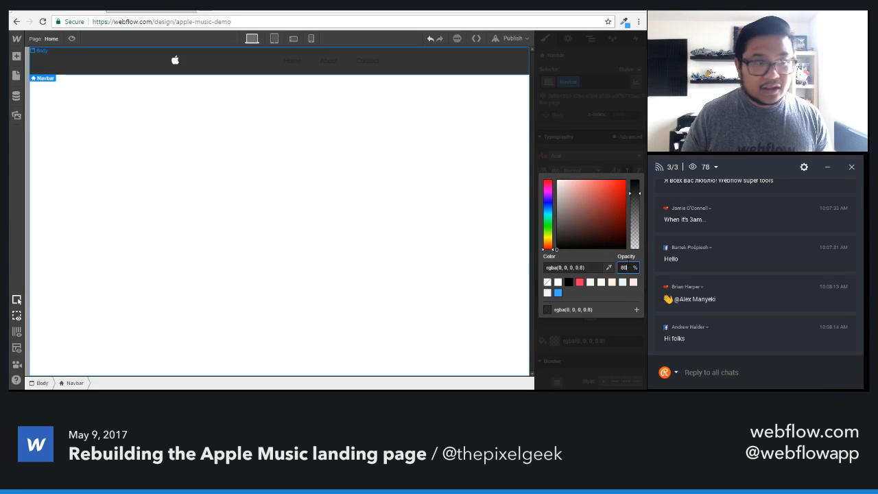
{"action": "key", "text": "Return"}
Make the Home link's text colour white.
{"action": "left_click", "coordinate": [292, 60]}
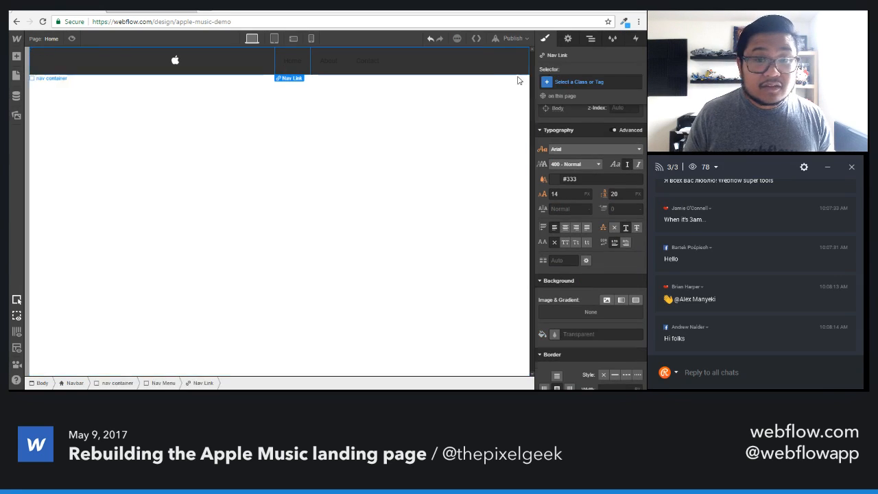
{"action": "left_click", "coordinate": [570, 81]}
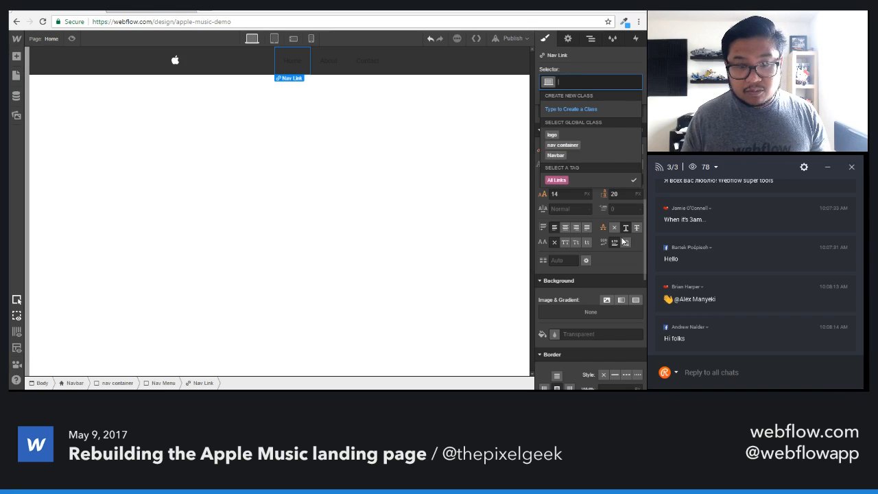
{"action": "left_click", "coordinate": [619, 257]}
{"action": "left_click", "coordinate": [576, 179]}
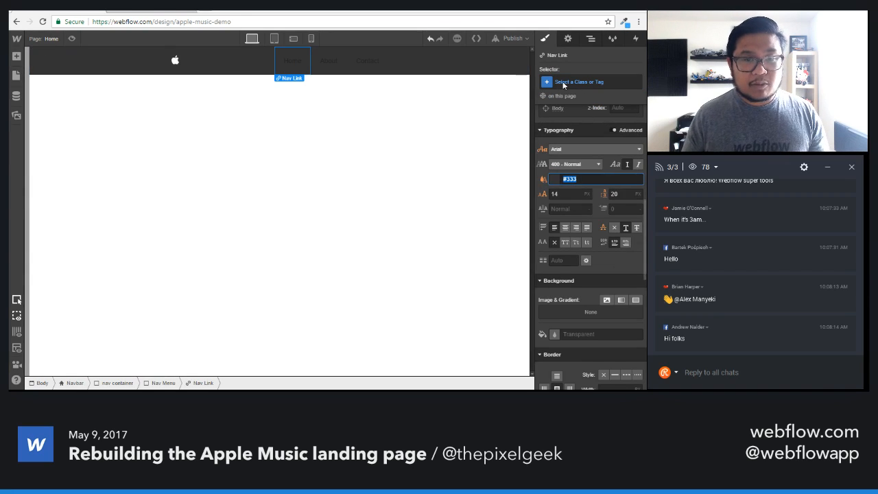
{"action": "type", "text": "white"}
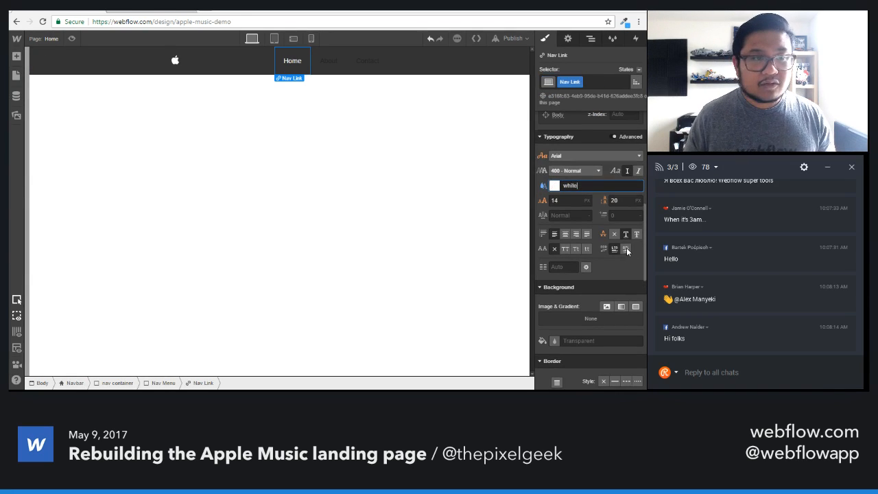
Apply the Nav Link class to the About and Contact links.
{"action": "left_click", "coordinate": [328, 60]}
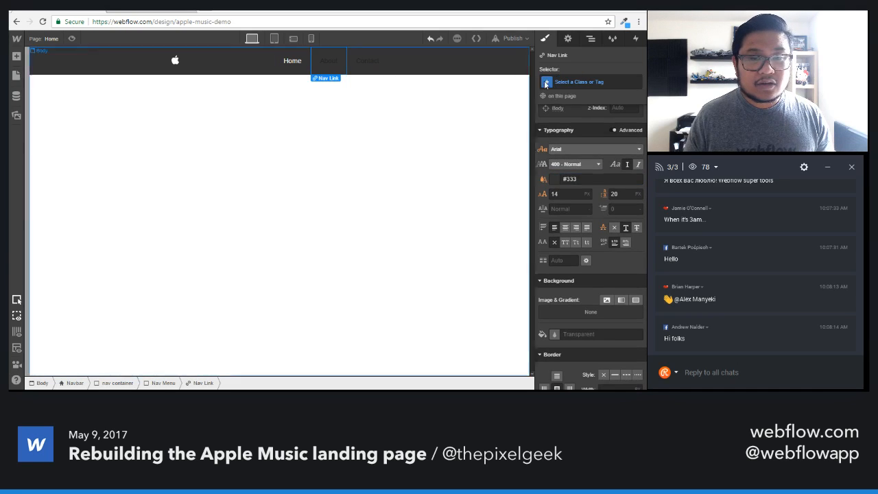
{"action": "left_click", "coordinate": [590, 82]}
{"action": "type", "text": "nav"}
{"action": "left_click", "coordinate": [557, 145]}
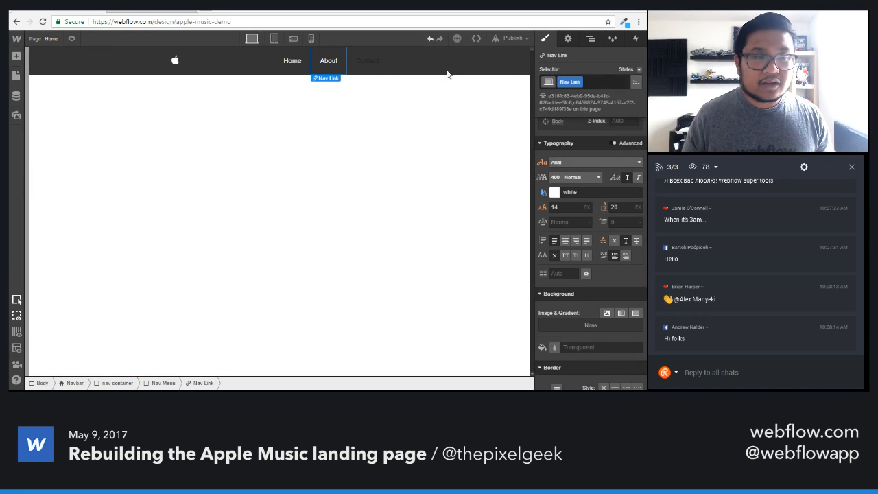
{"action": "left_click", "coordinate": [369, 61]}
{"action": "left_click", "coordinate": [570, 82]}
{"action": "type", "text": "nav"}
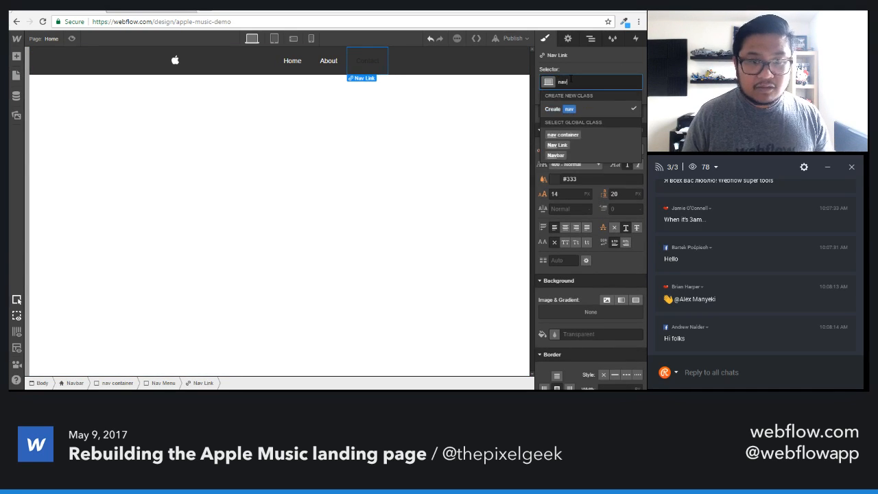
{"action": "left_click", "coordinate": [557, 145]}
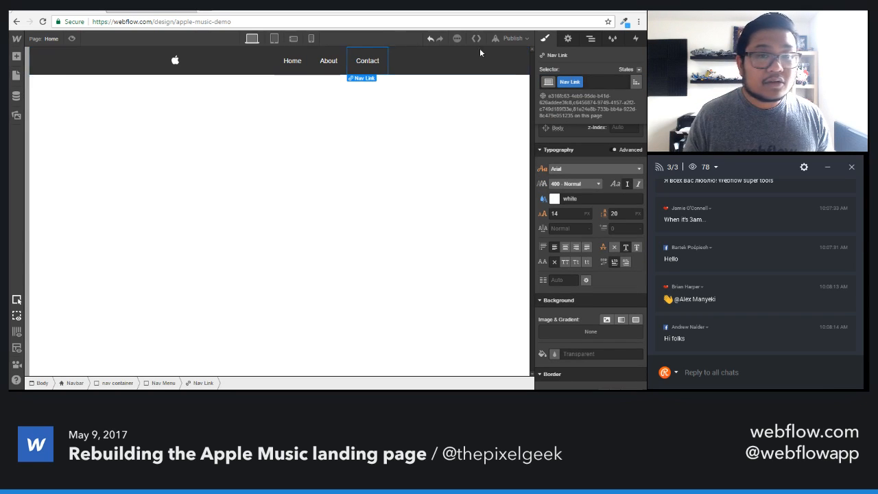
{"action": "left_click", "coordinate": [590, 38]}
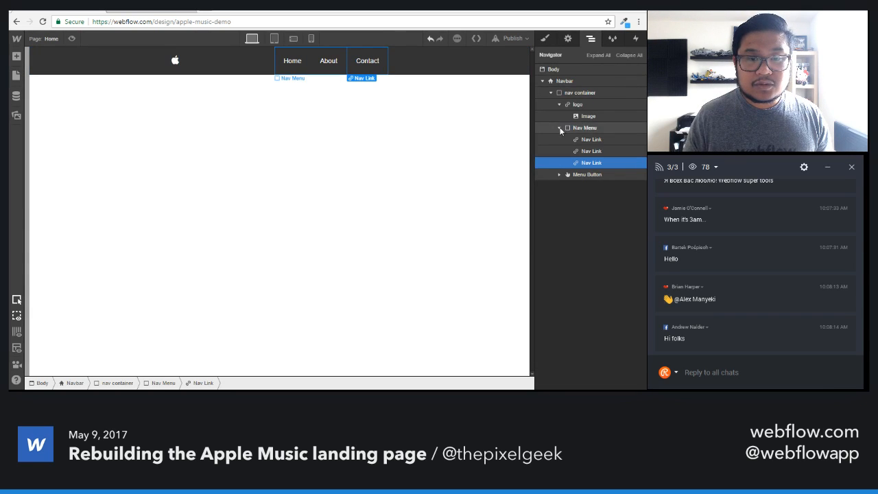
Collapse the Nav Menu and logo branches in the Navigator and select the Menu Button.
{"action": "left_click", "coordinate": [559, 127]}
{"action": "left_click", "coordinate": [586, 129]}
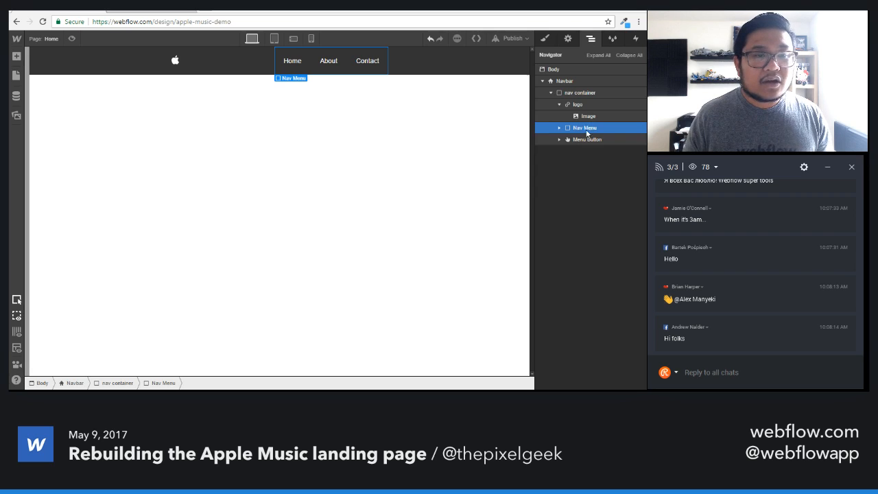
{"action": "left_click", "coordinate": [578, 140]}
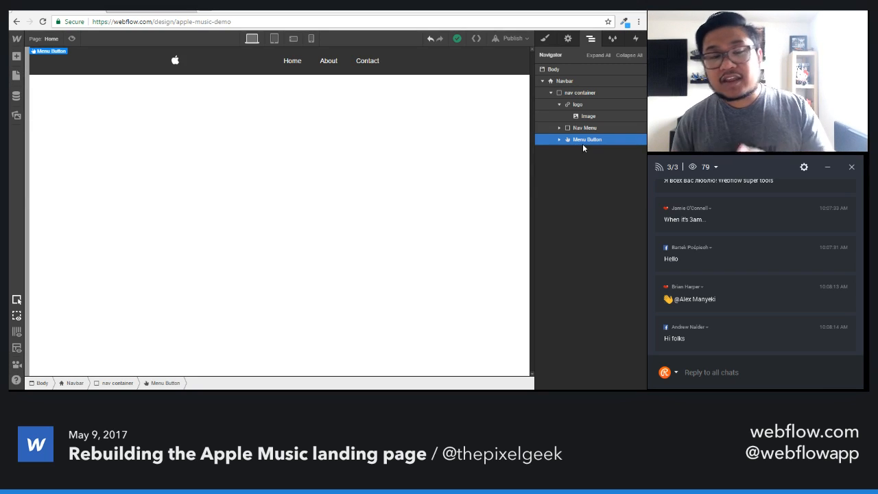
{"action": "left_click", "coordinate": [558, 105]}
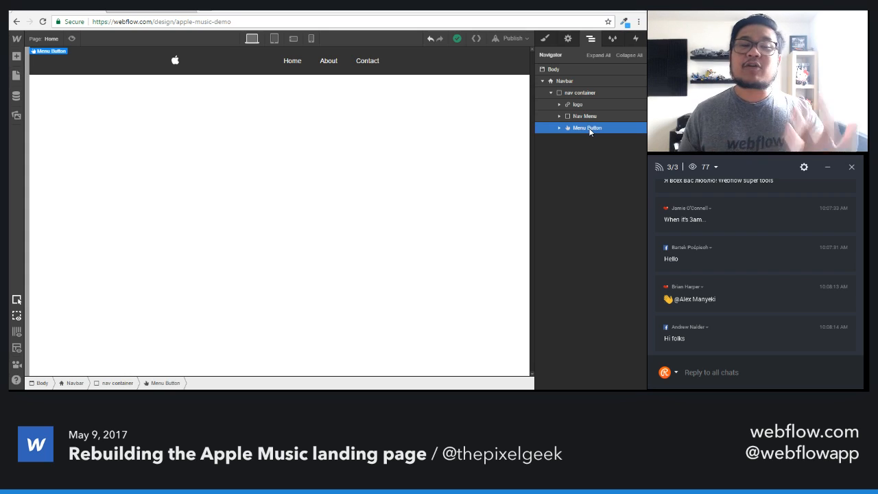
Preview the navbar at tablet width, return to desktop, and select the nav container.
{"action": "left_click", "coordinate": [274, 39]}
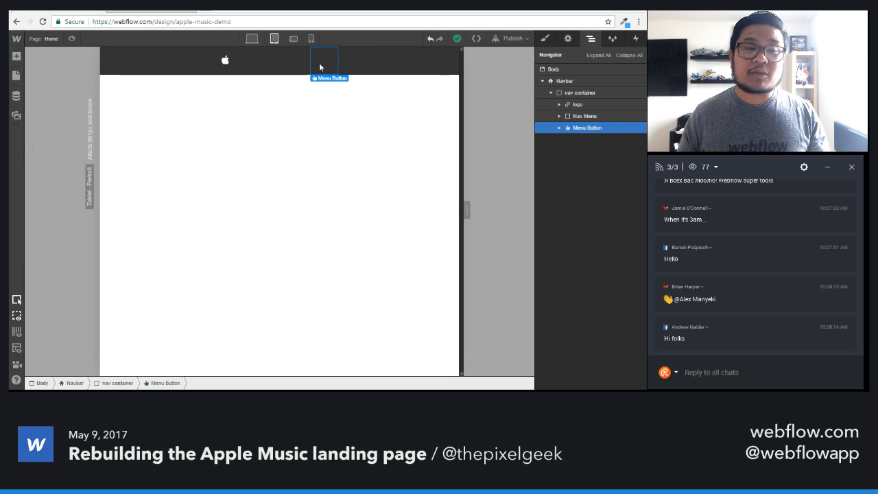
{"action": "left_click", "coordinate": [252, 39]}
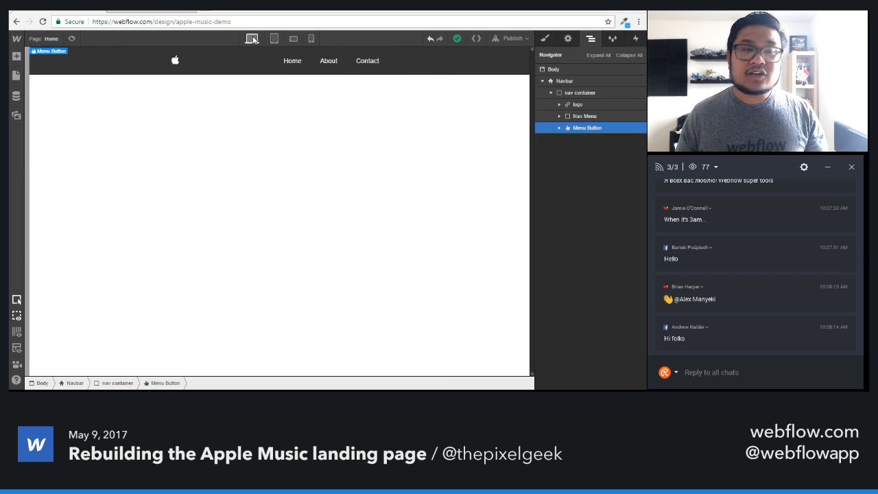
{"action": "left_click", "coordinate": [580, 93]}
Switch the nav container's Display from Flex to Block.
{"action": "left_click", "coordinate": [545, 38]}
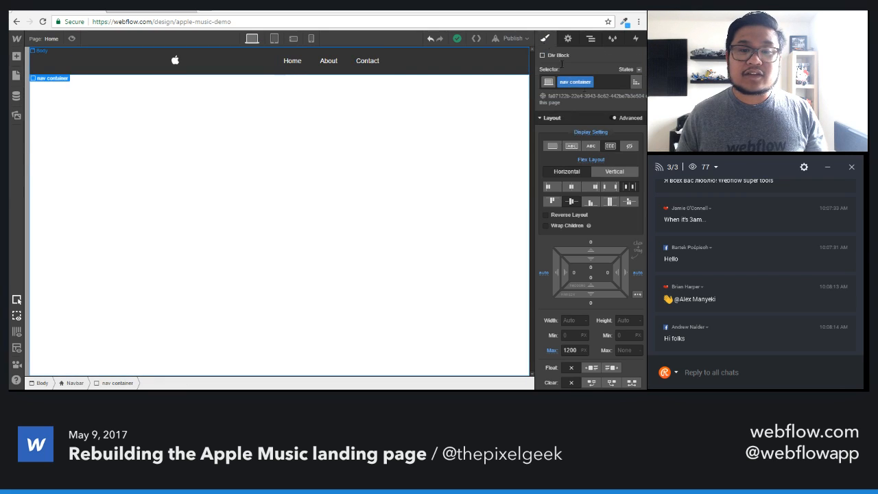
{"action": "left_click", "coordinate": [595, 135], "text": "alt"}
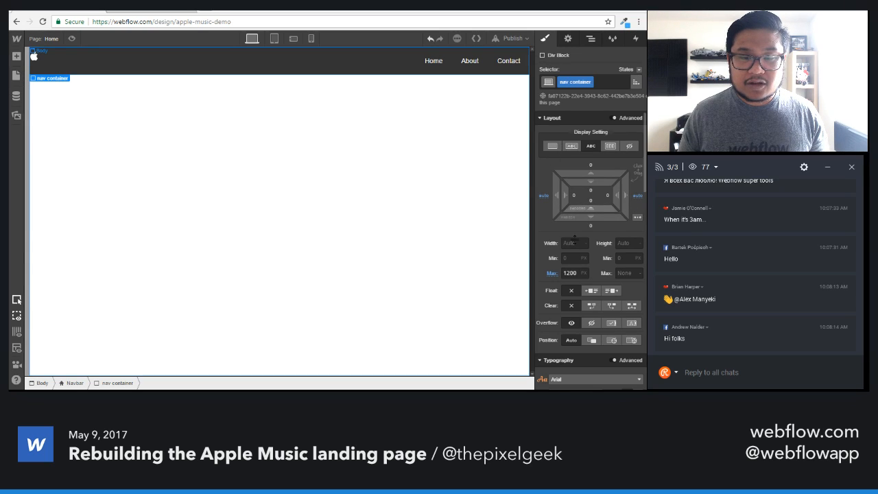
{"action": "left_click", "coordinate": [552, 146]}
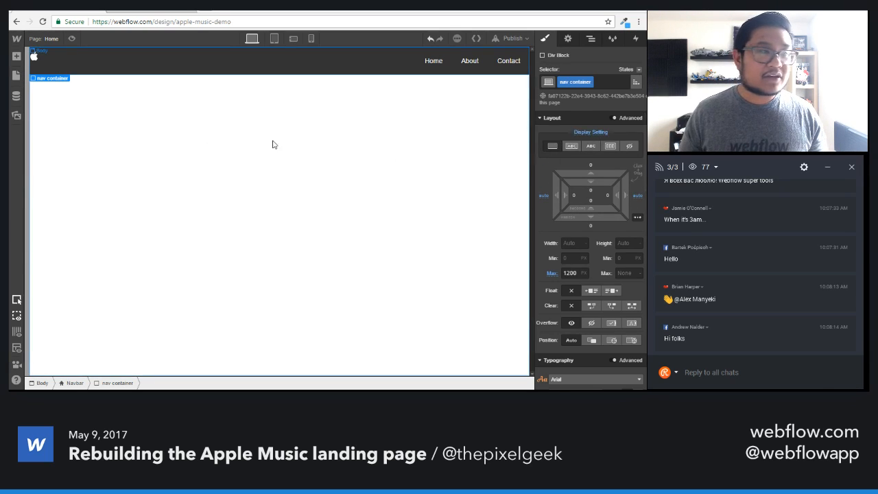
Give the Apple logo link 2 px padding with Float none, then select the Nav Menu.
{"action": "left_click", "coordinate": [34, 60]}
{"action": "key", "text": "Up"}
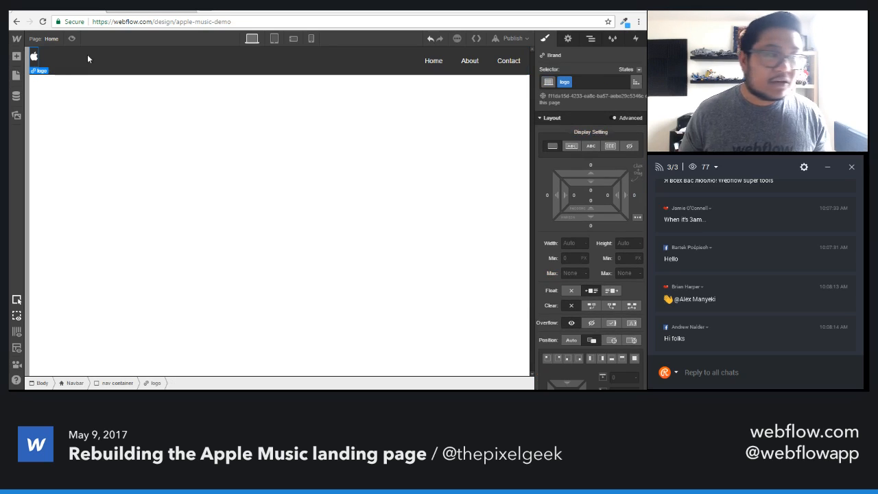
{"action": "left_click_drag", "start_coordinate": [586, 184], "coordinate": [586, 196]}
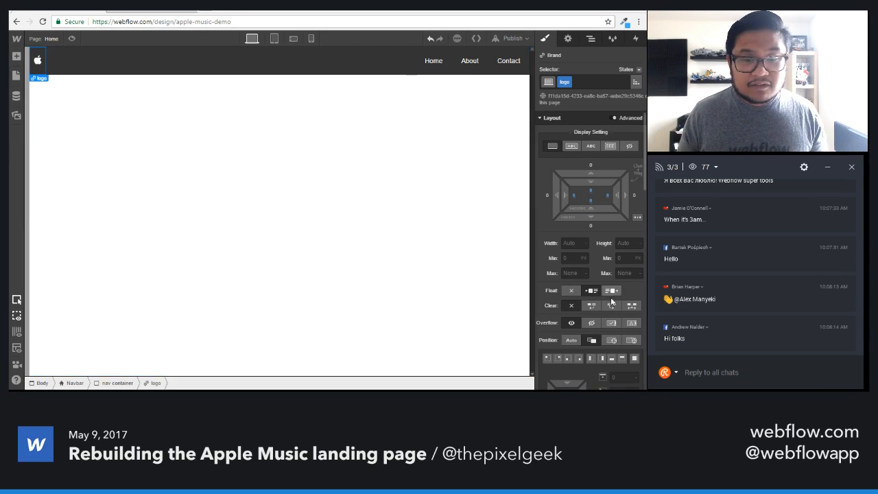
{"action": "left_click", "coordinate": [569, 291]}
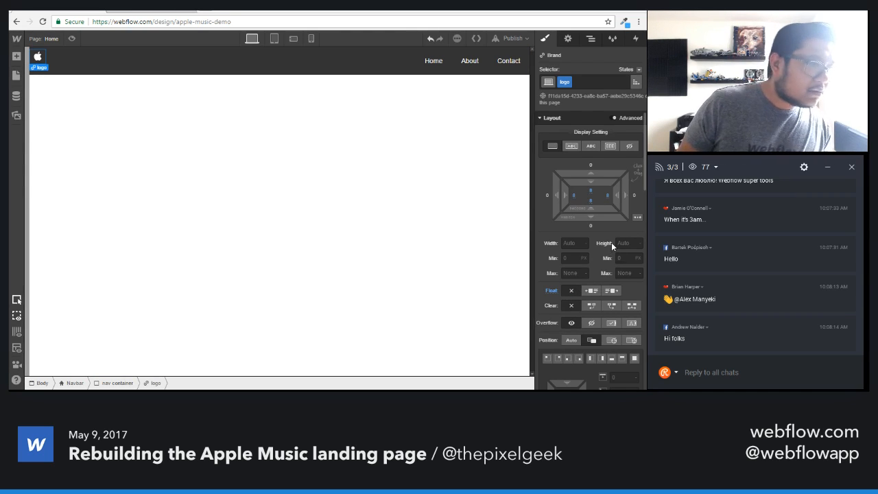
{"action": "left_click", "coordinate": [433, 60]}
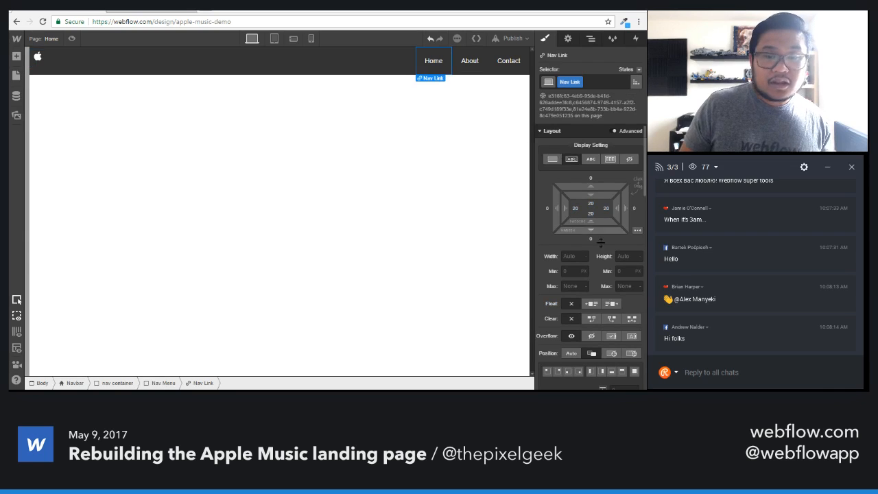
{"action": "key", "text": "Up"}
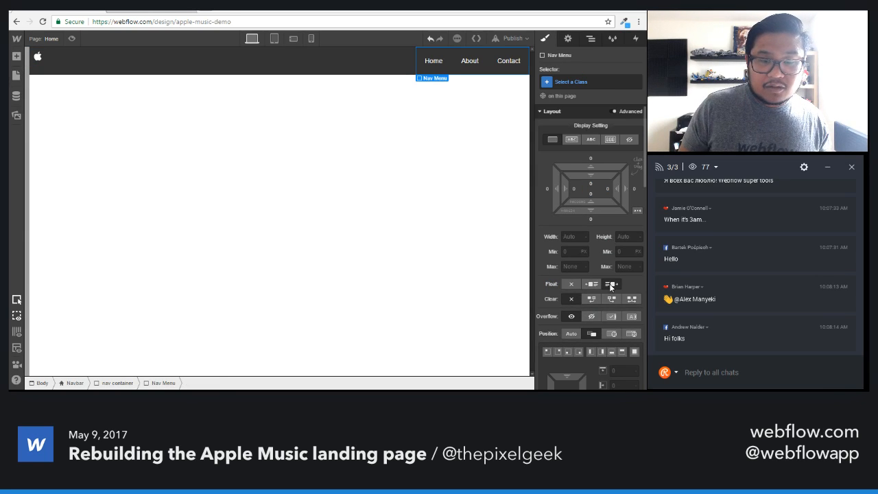
Give the nav menu a Nav Menu class with Float none and inline-block display.
{"action": "left_click", "coordinate": [571, 283]}
{"action": "left_click", "coordinate": [571, 288]}
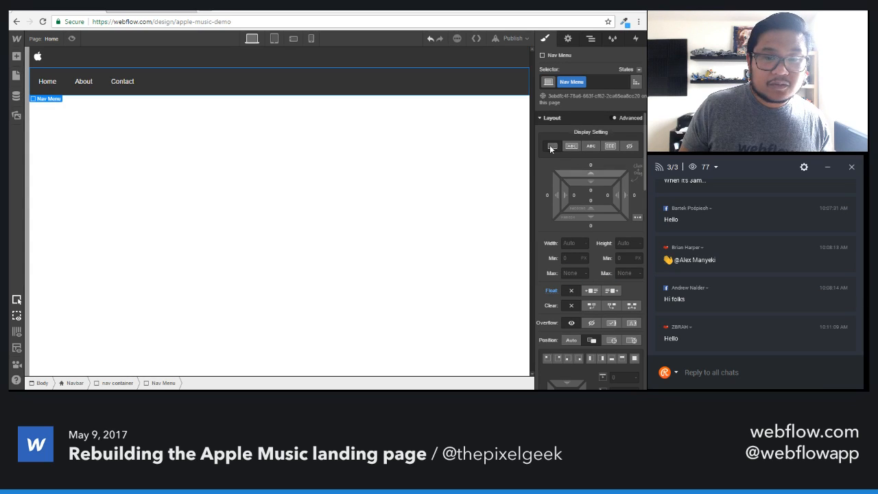
{"action": "left_click", "coordinate": [572, 147]}
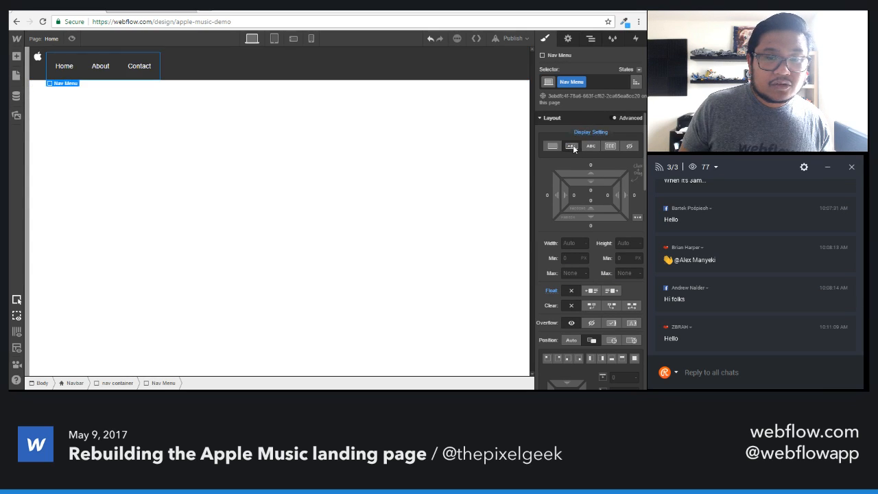
Check the logo, About and Contact links, then switch to the apple.com/music reference tab.
{"action": "left_click", "coordinate": [43, 62]}
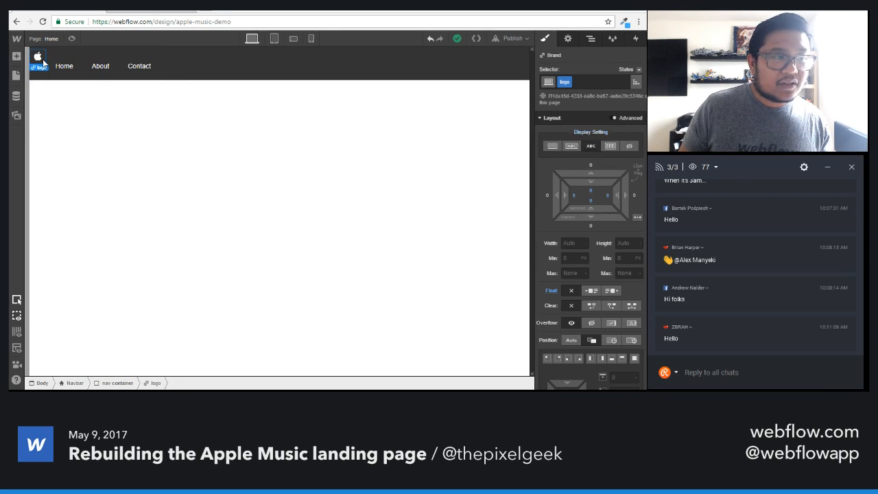
{"action": "left_click", "coordinate": [110, 75]}
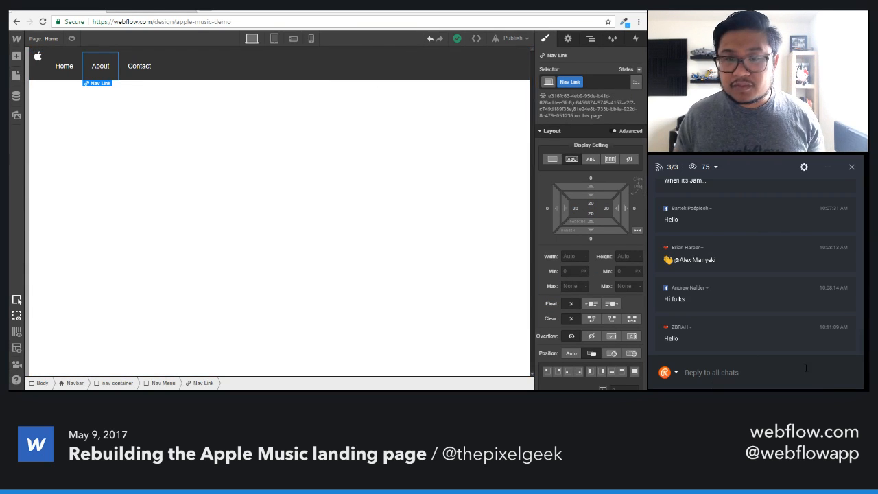
{"action": "left_click", "coordinate": [137, 67]}
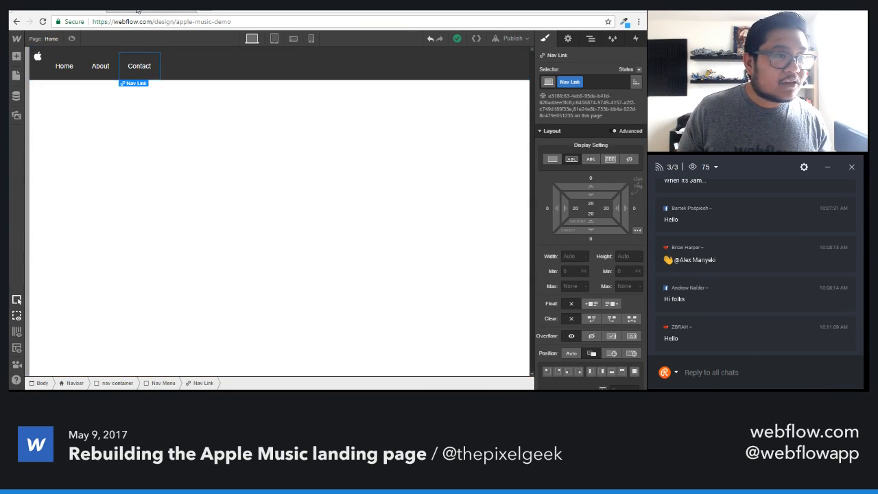
{"action": "key", "text": "ctrl+Tab"}
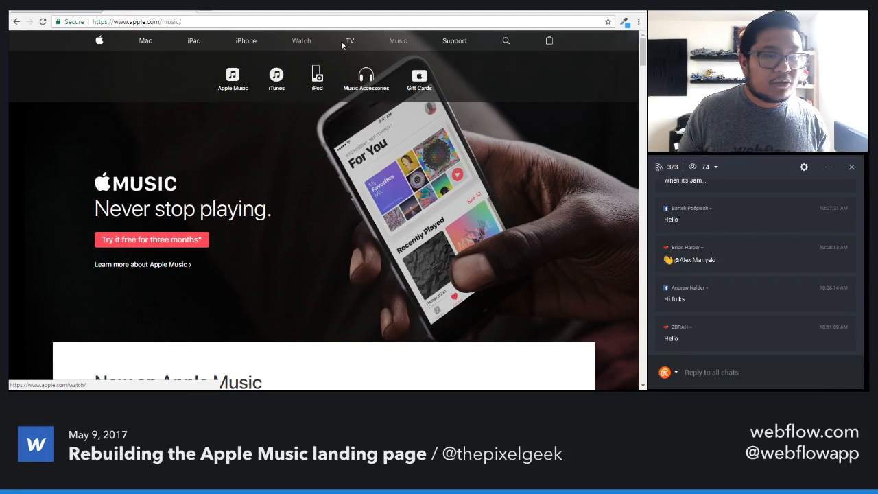
Back in the Designer, duplicate the Contact link and relabel the first two links Mac and iPad.
{"action": "left_click", "coordinate": [101, 10]}
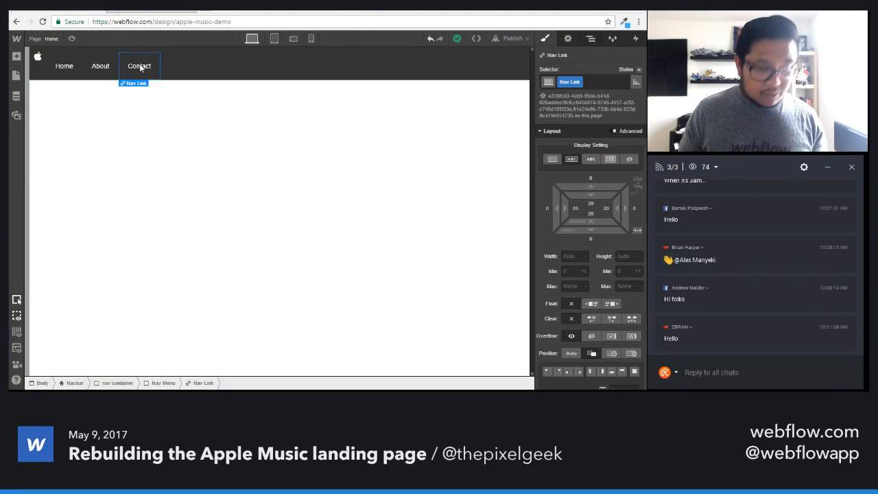
{"action": "key", "text": "ctrl+d"}
{"action": "key", "text": "ctrl+d"}
{"action": "key", "text": "ctrl+d"}
{"action": "key", "text": "ctrl+d"}
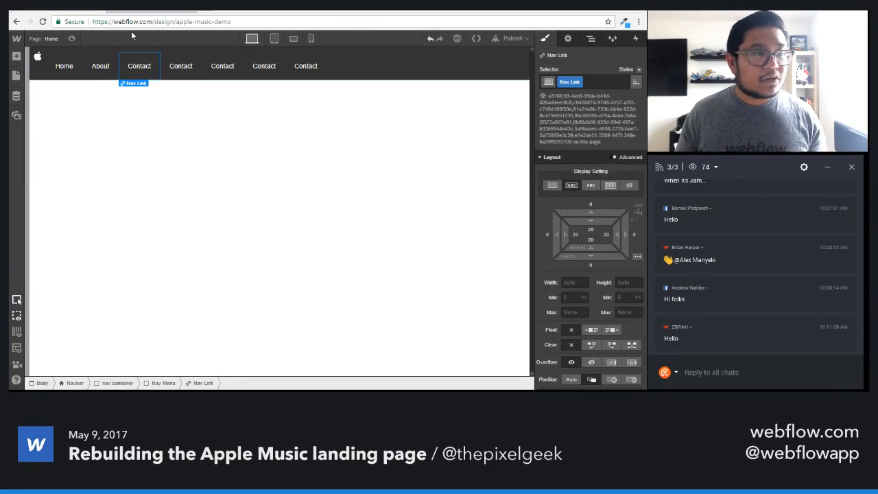
{"action": "left_click", "coordinate": [63, 65]}
{"action": "double_click", "coordinate": [63, 66]}
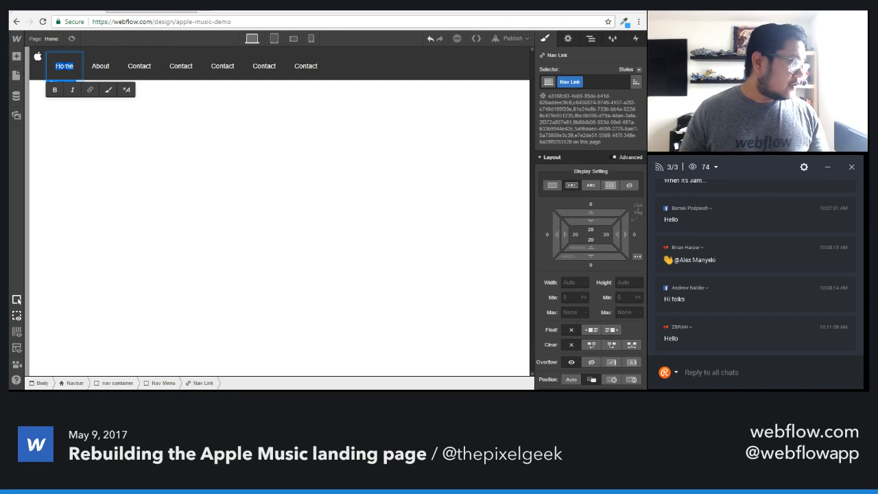
{"action": "type", "text": "Mac"}
{"action": "double_click", "coordinate": [95, 65]}
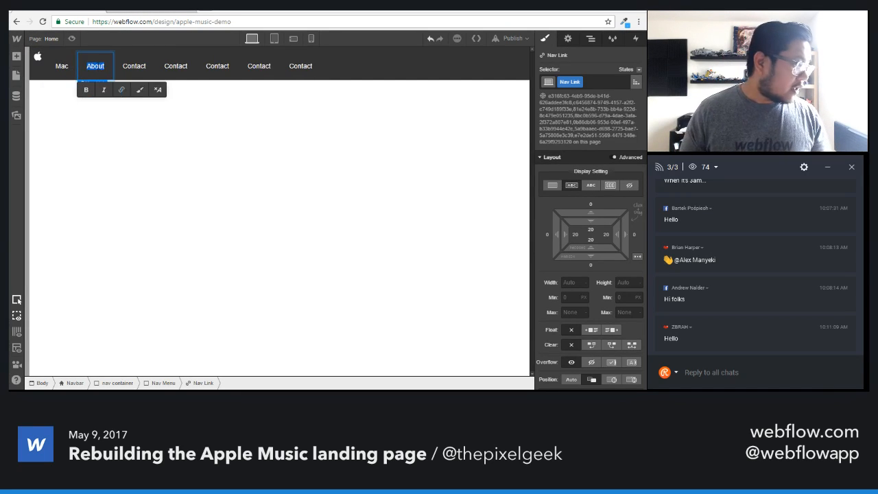
{"action": "type", "text": "iPad"}
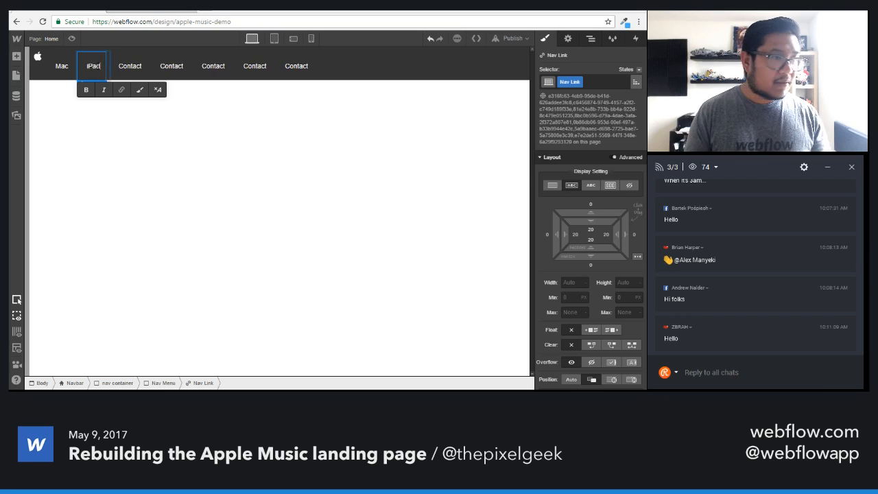
Relabel the next three nav links iPhone, Watch and TV.
{"action": "left_click", "coordinate": [127, 67]}
{"action": "double_click", "coordinate": [129, 66]}
{"action": "type", "text": "iPhone"}
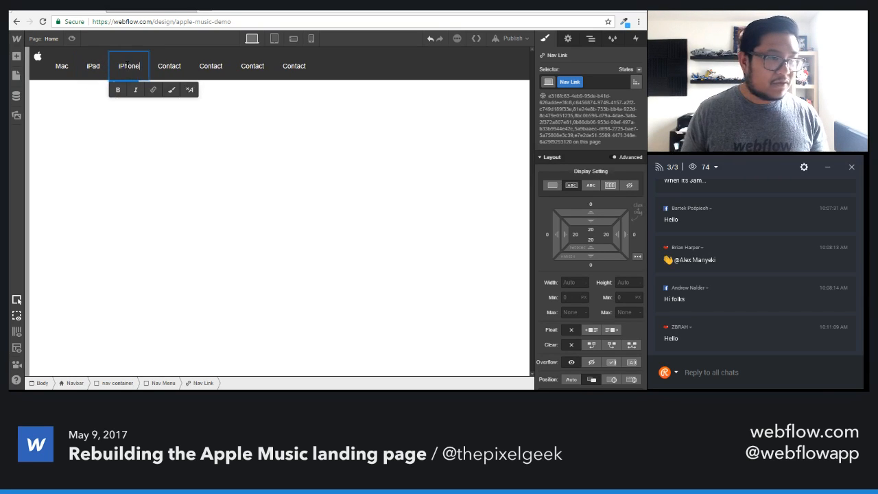
{"action": "double_click", "coordinate": [163, 66]}
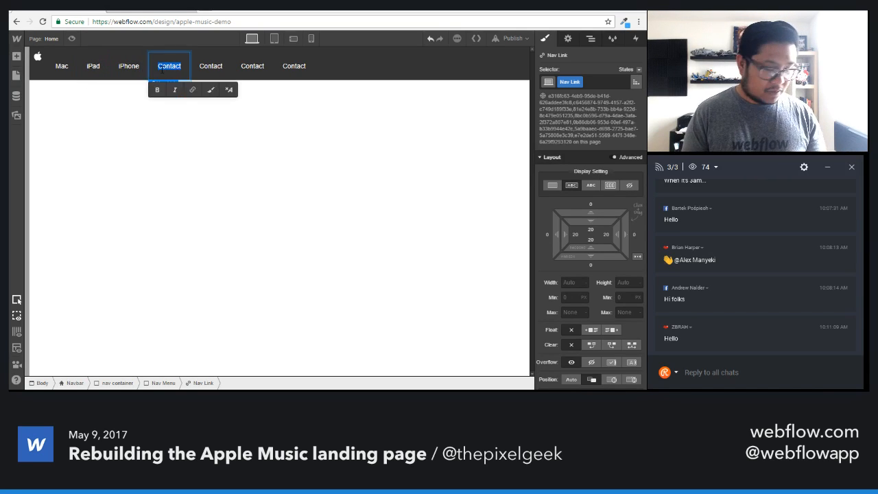
{"action": "type", "text": "Watch"}
{"action": "left_click", "coordinate": [205, 67]}
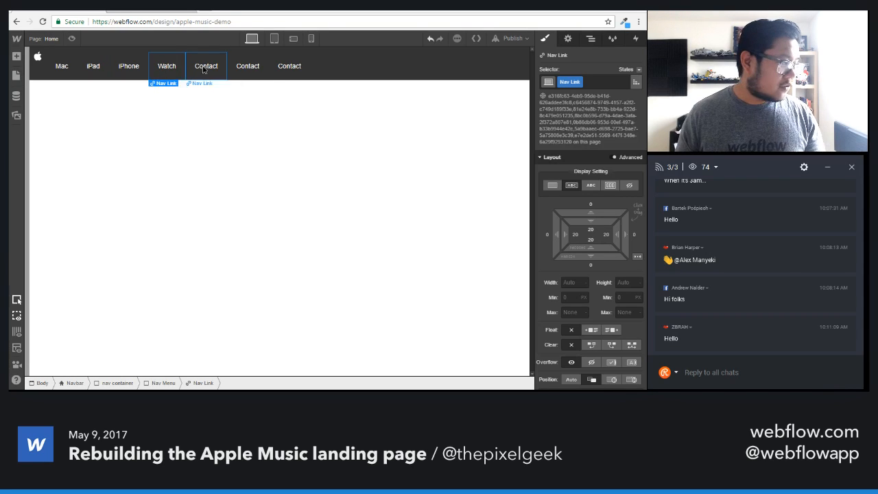
{"action": "double_click", "coordinate": [204, 67]}
{"action": "type", "text": "TV"}
Relabel the last two nav links Music and Support, then select the nav container.
{"action": "left_click", "coordinate": [233, 66]}
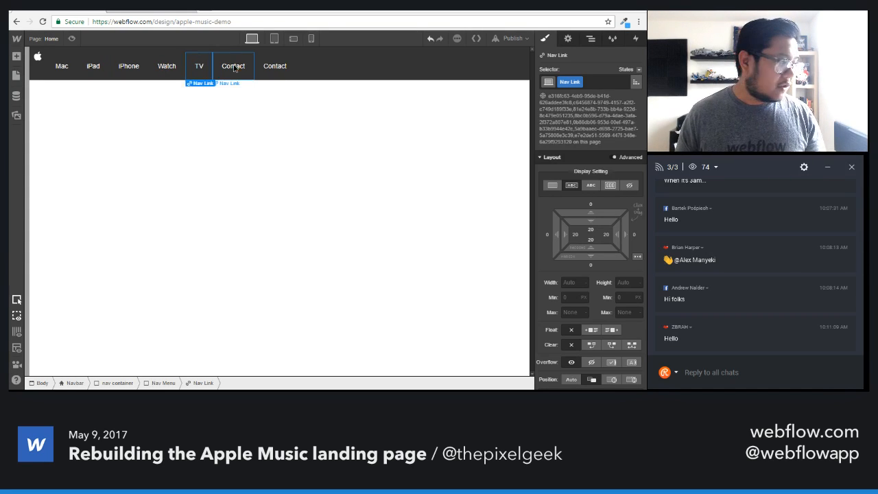
{"action": "double_click", "coordinate": [233, 67]}
{"action": "type", "text": "Music"}
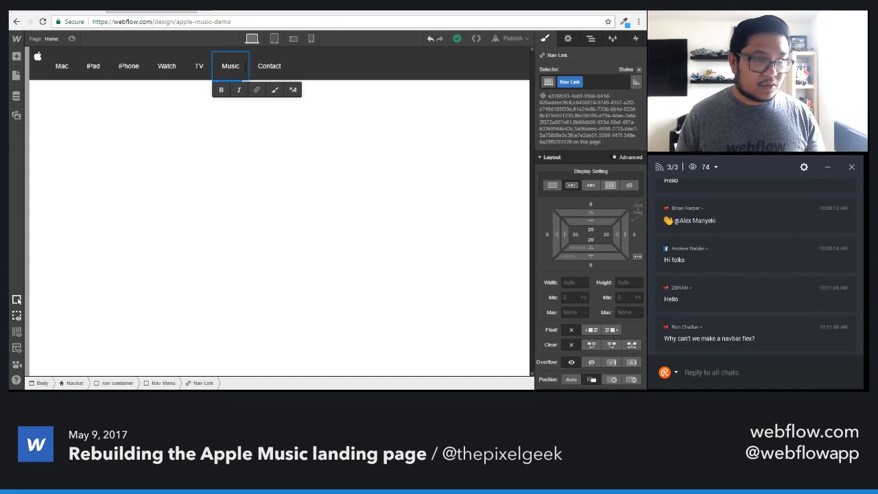
{"action": "left_click", "coordinate": [276, 67]}
{"action": "double_click", "coordinate": [276, 66]}
{"action": "type", "text": "Support"}
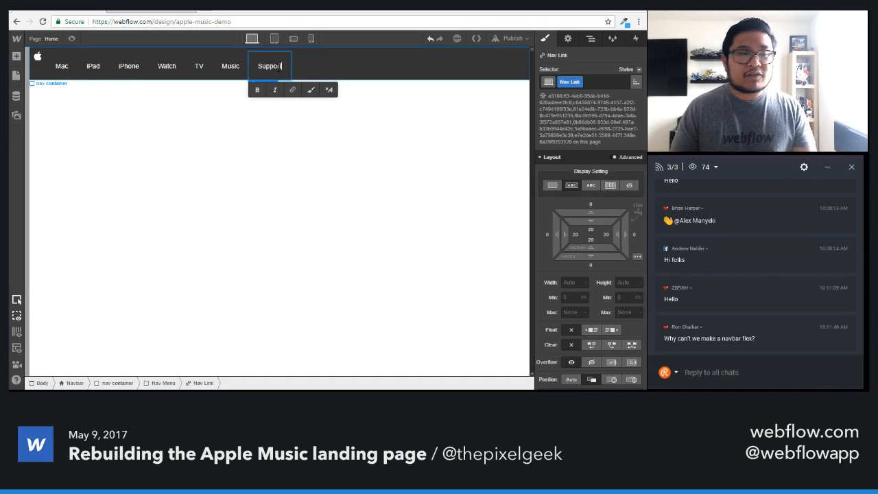
{"action": "left_click", "coordinate": [294, 72]}
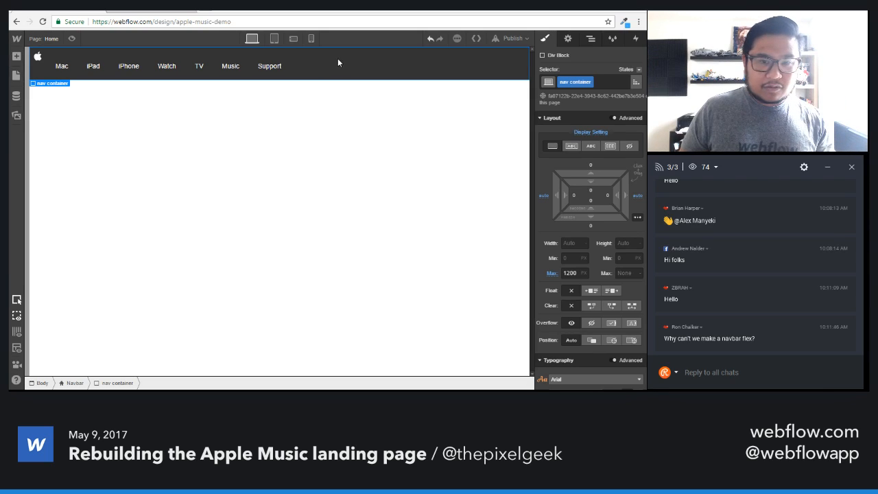
Collapse the logo and nav menu branches in the Navigator.
{"action": "left_click", "coordinate": [590, 39]}
{"action": "left_click", "coordinate": [559, 103]}
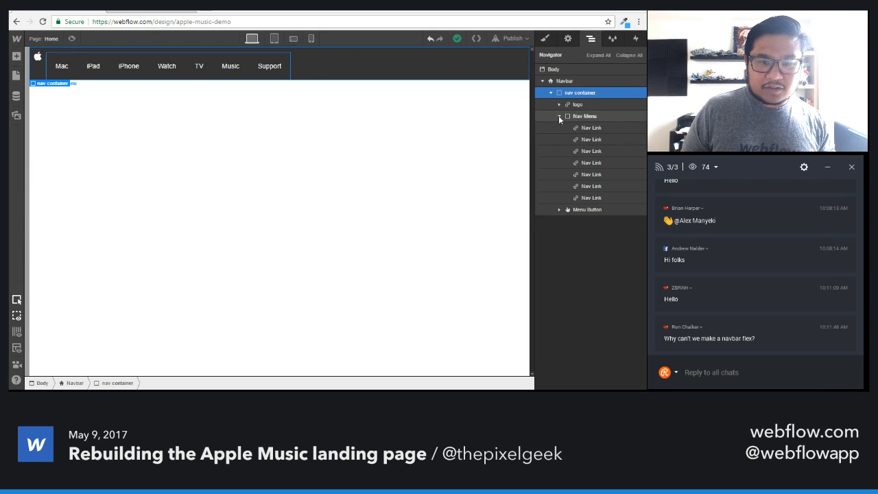
{"action": "left_click", "coordinate": [559, 116]}
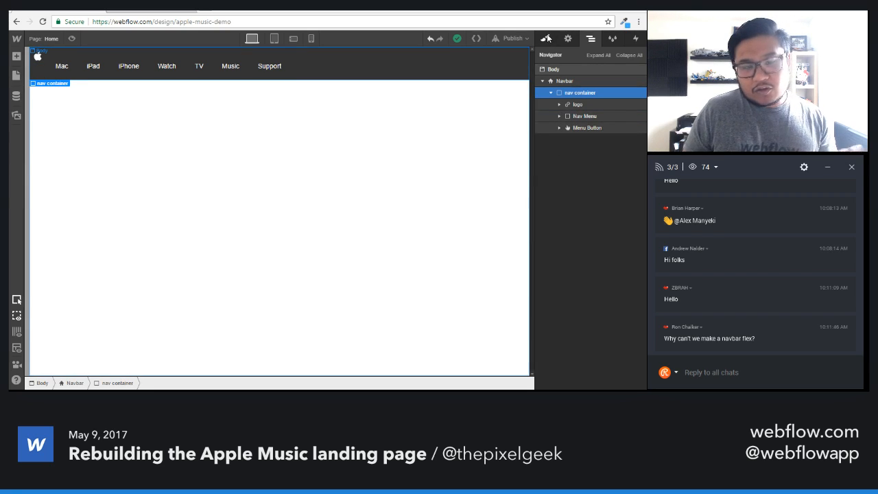
Set the nav container to Display Flex with Justify Center.
{"action": "key", "text": "s"}
{"action": "left_click", "coordinate": [610, 146]}
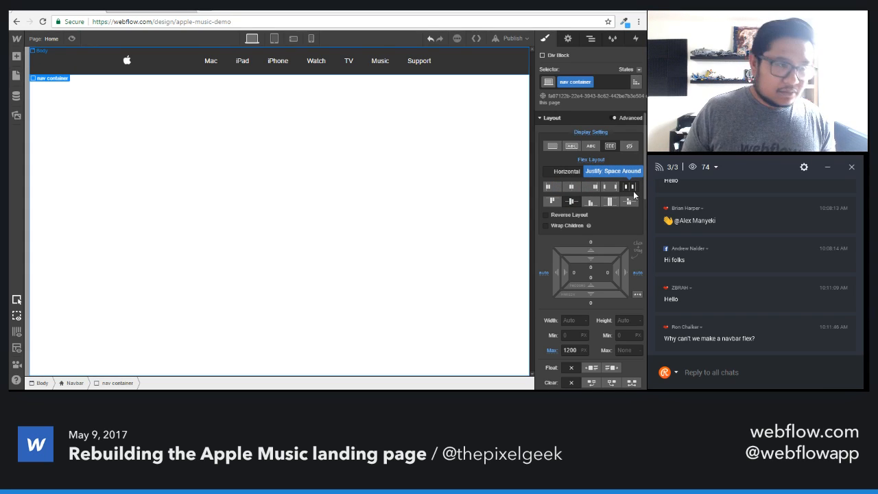
{"action": "left_click", "coordinate": [547, 186]}
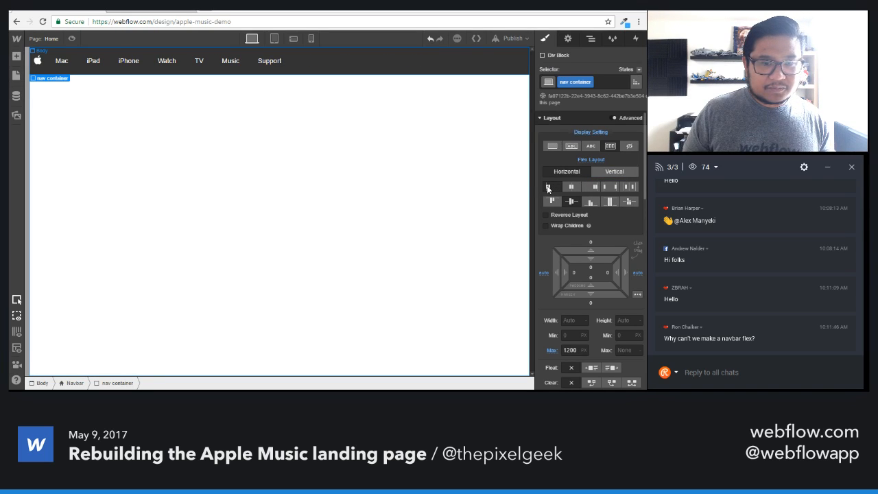
{"action": "left_click", "coordinate": [569, 187]}
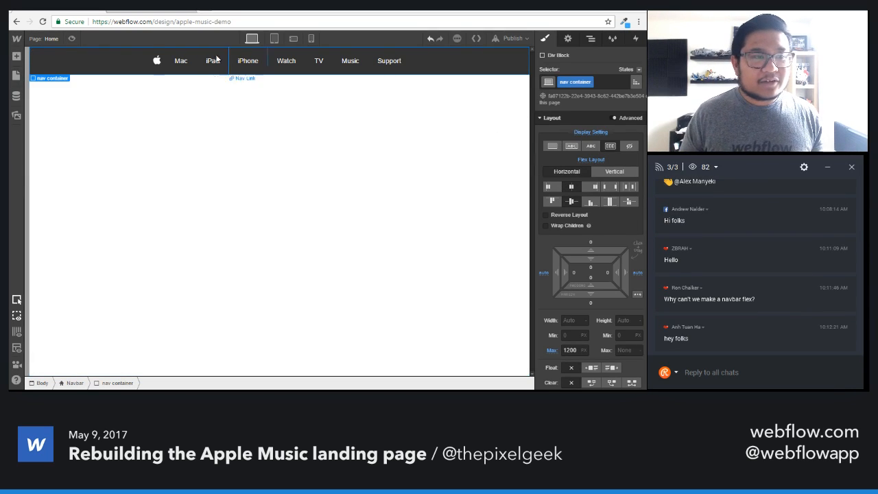
Give the Apple logo link a 24 px right margin, then select the Support link.
{"action": "left_click", "coordinate": [159, 61]}
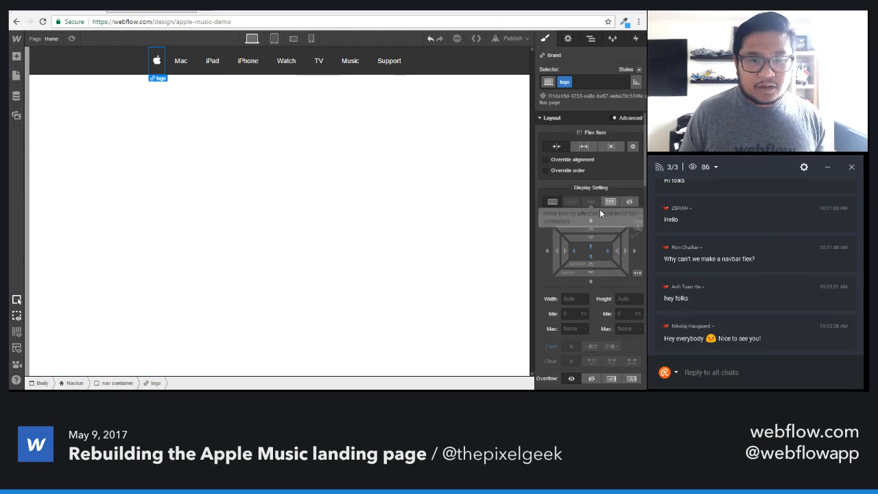
{"action": "left_click_drag", "start_coordinate": [625, 250], "coordinate": [638, 245]}
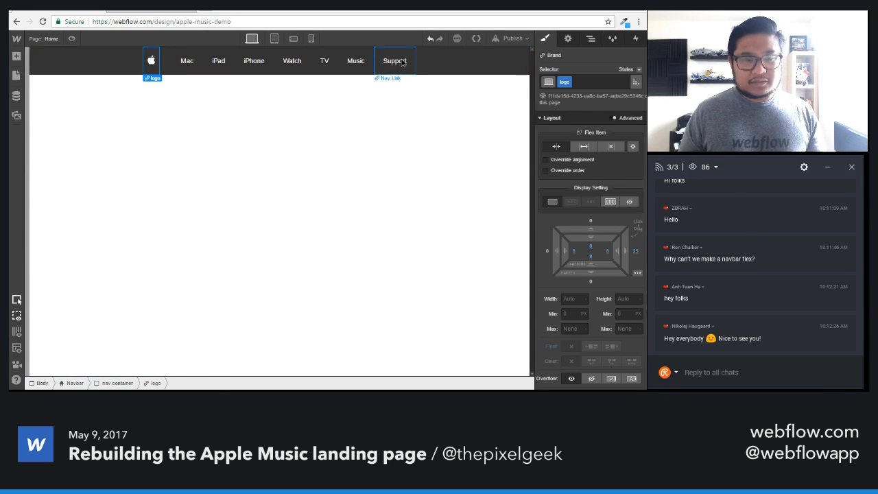
{"action": "left_click", "coordinate": [403, 62]}
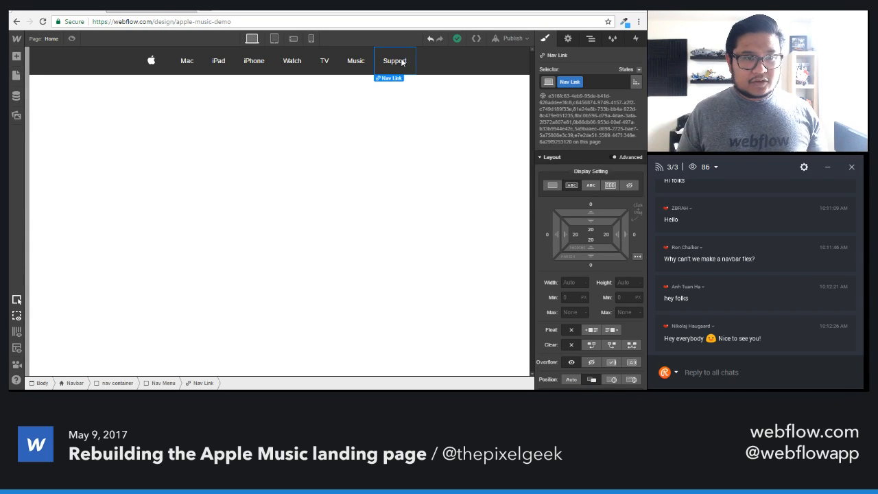
Insert a link block after Support holding the search icon from Assets.
{"action": "key", "text": "a"}
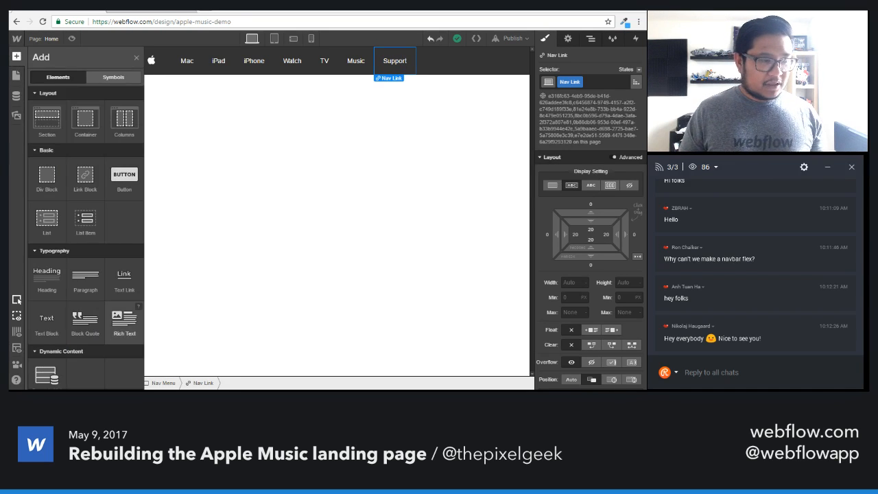
{"action": "left_click", "coordinate": [85, 177]}
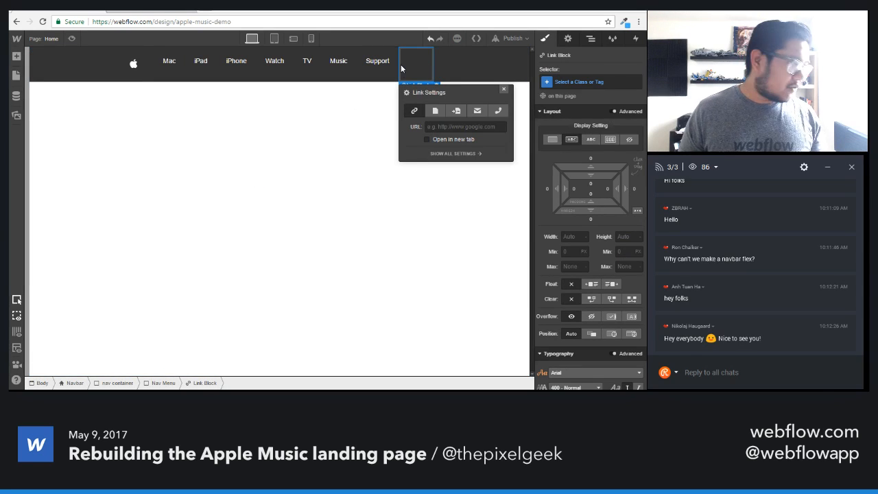
{"action": "key", "text": "a"}
{"action": "left_click", "coordinate": [17, 115]}
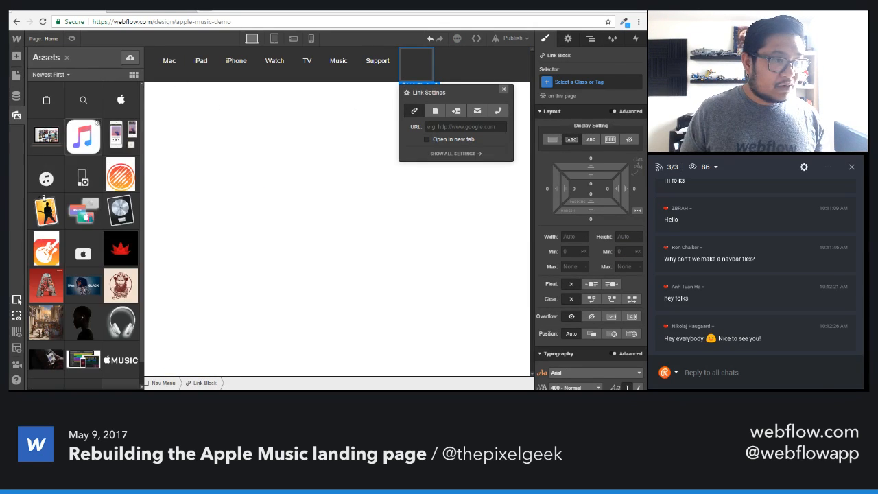
{"action": "left_click_drag", "start_coordinate": [84, 100], "coordinate": [421, 79]}
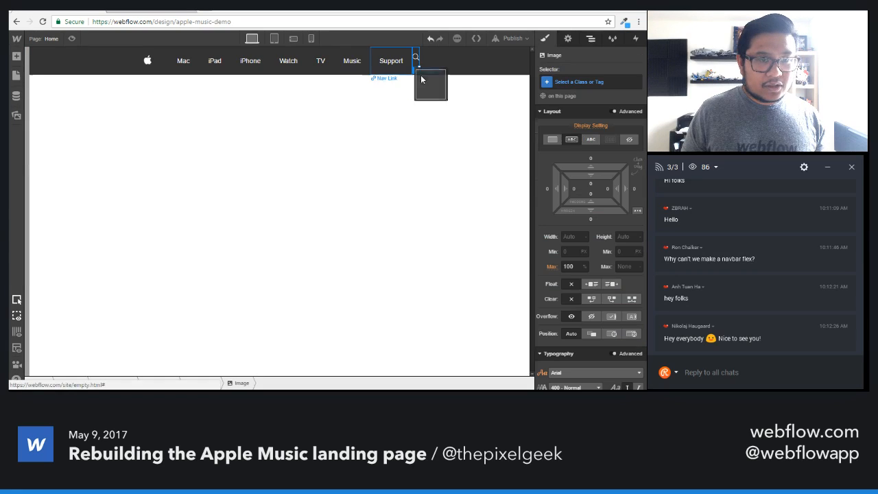
{"action": "left_click", "coordinate": [416, 60]}
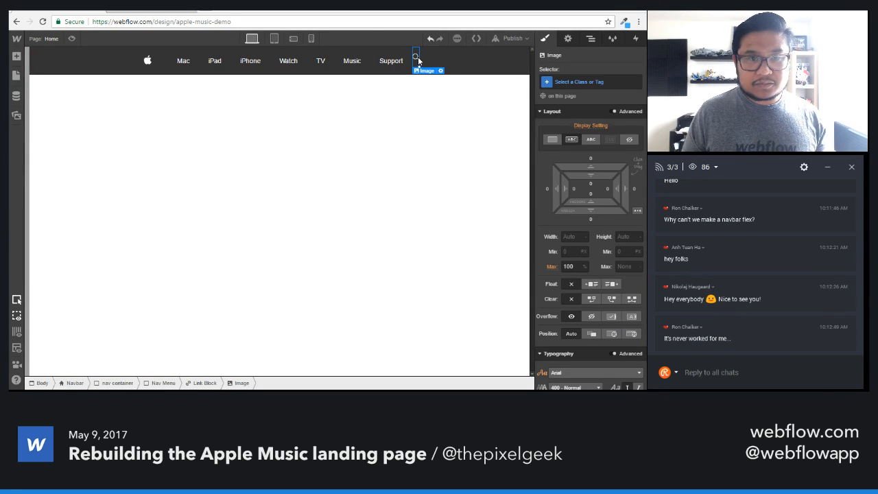
{"action": "left_click", "coordinate": [417, 58]}
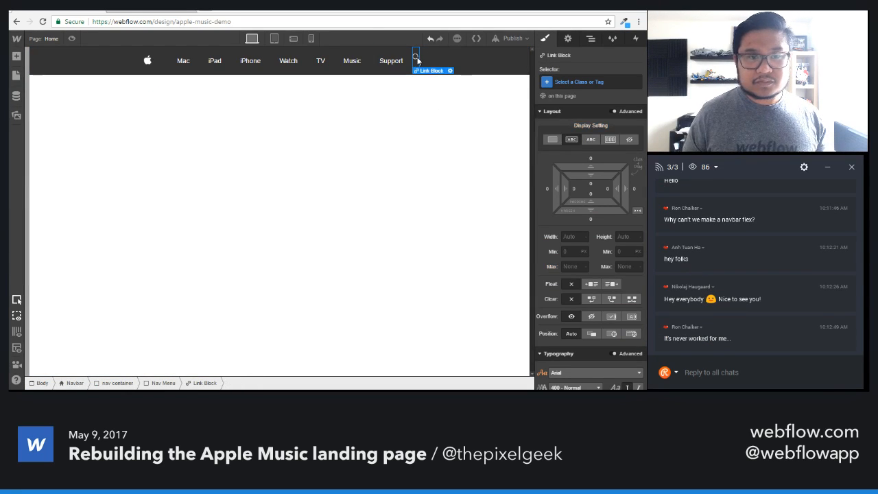
Give the link block the class 'nav icon' with padding, then select the Nav Menu.
{"action": "left_click", "coordinate": [585, 78]}
{"action": "type", "text": "nav icon"}
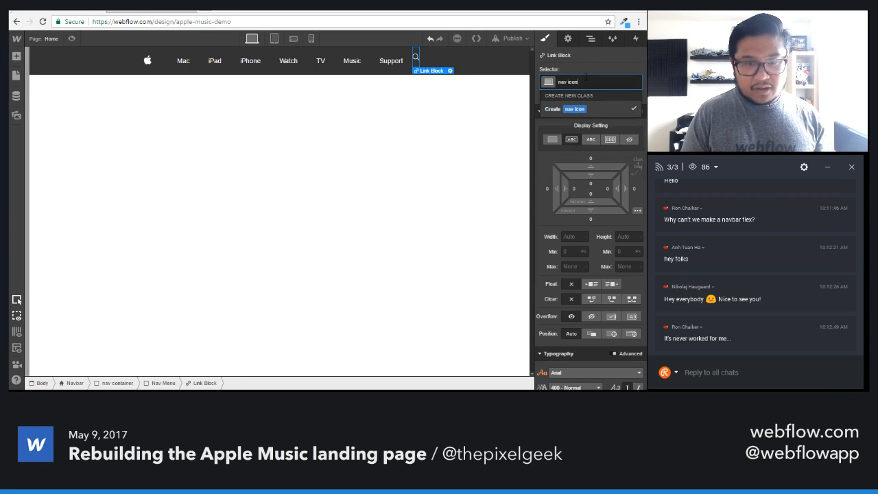
{"action": "key", "text": "Return"}
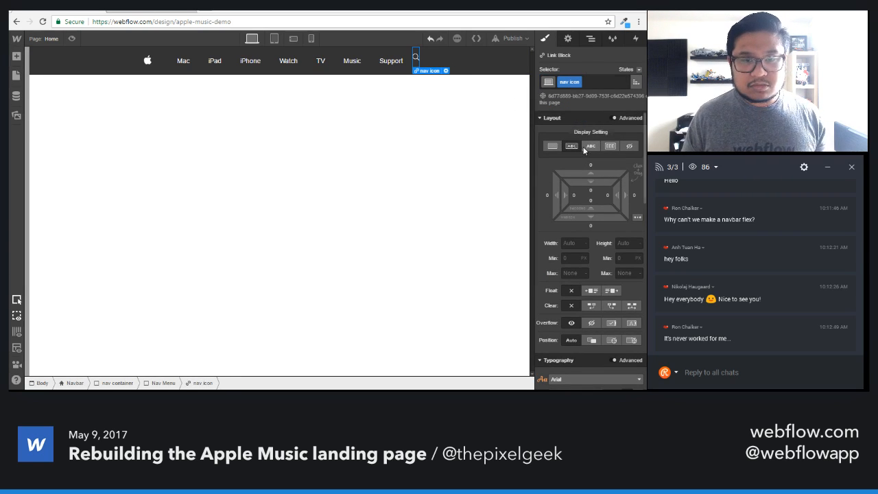
{"action": "left_click_drag", "start_coordinate": [598, 187], "coordinate": [598, 188]}
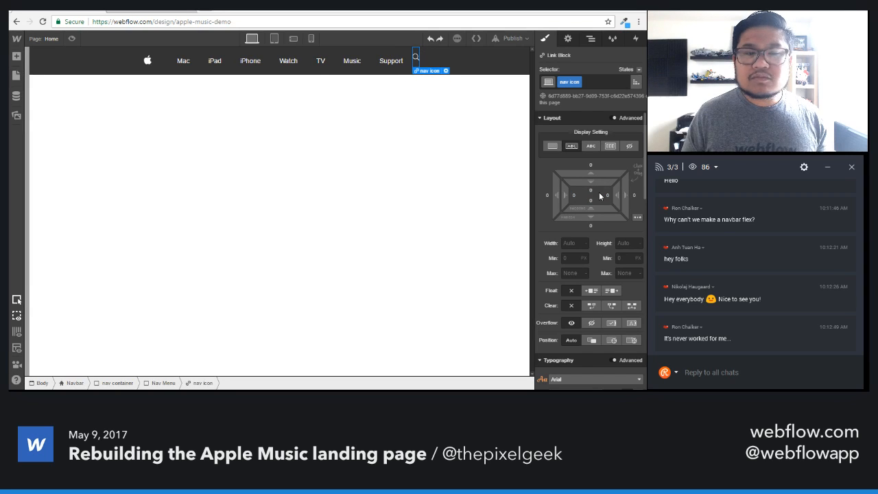
{"action": "left_click", "coordinate": [589, 39]}
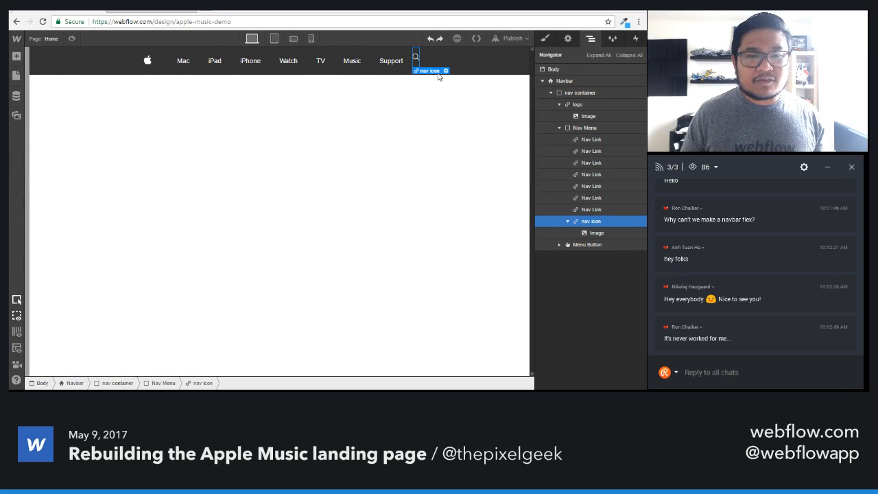
{"action": "left_click", "coordinate": [567, 222]}
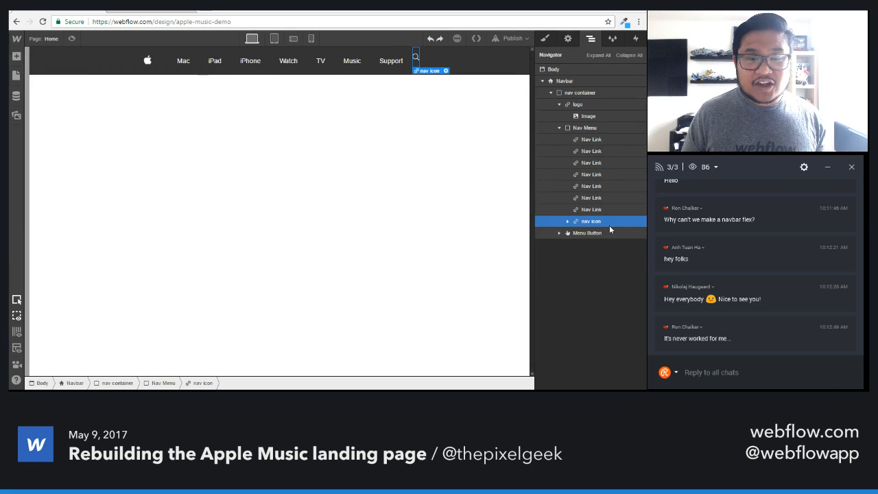
{"action": "left_click", "coordinate": [588, 131]}
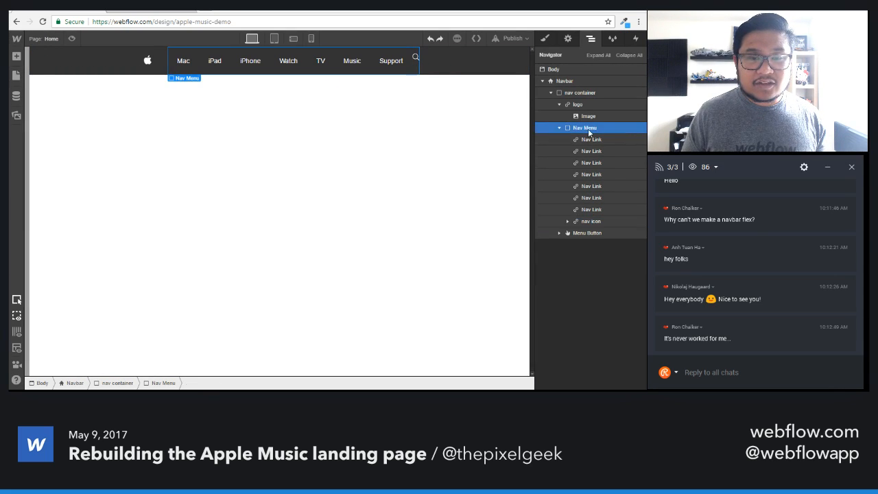
Make the Nav Menu a flex row and widen the nav icon's side padding to 15 px.
{"action": "left_click", "coordinate": [546, 39]}
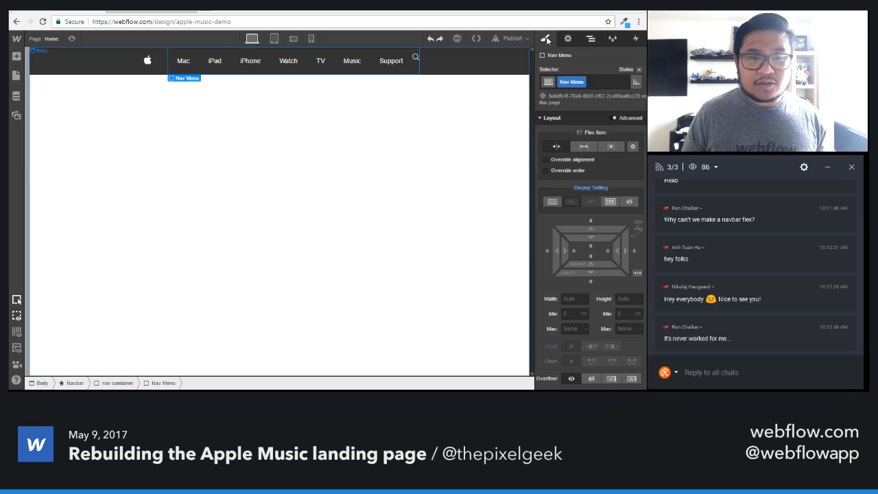
{"action": "left_click", "coordinate": [610, 201]}
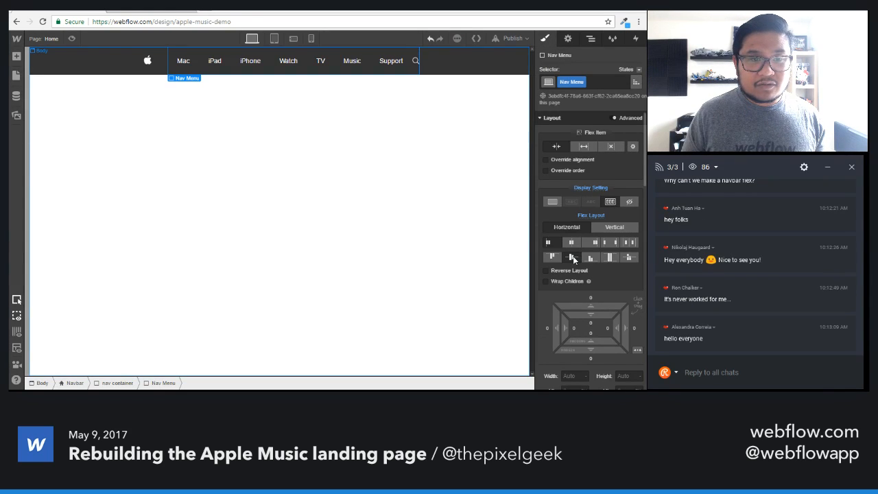
{"action": "left_click", "coordinate": [415, 65]}
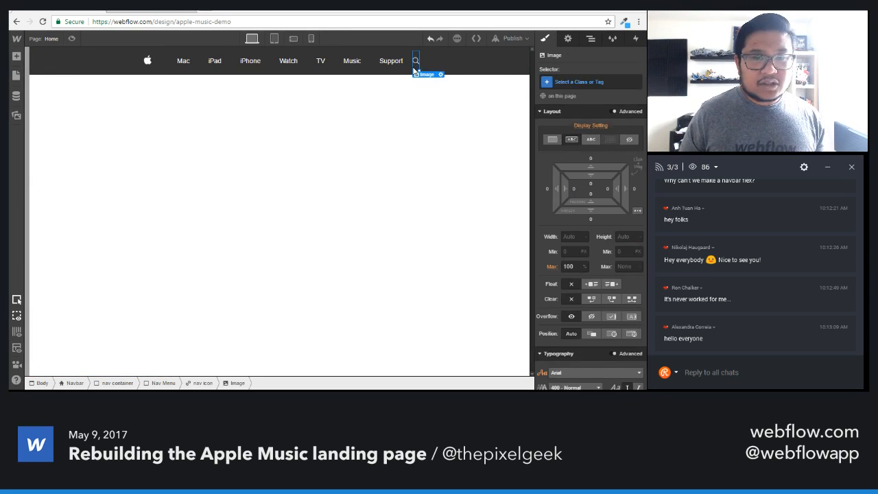
{"action": "left_click", "coordinate": [415, 69]}
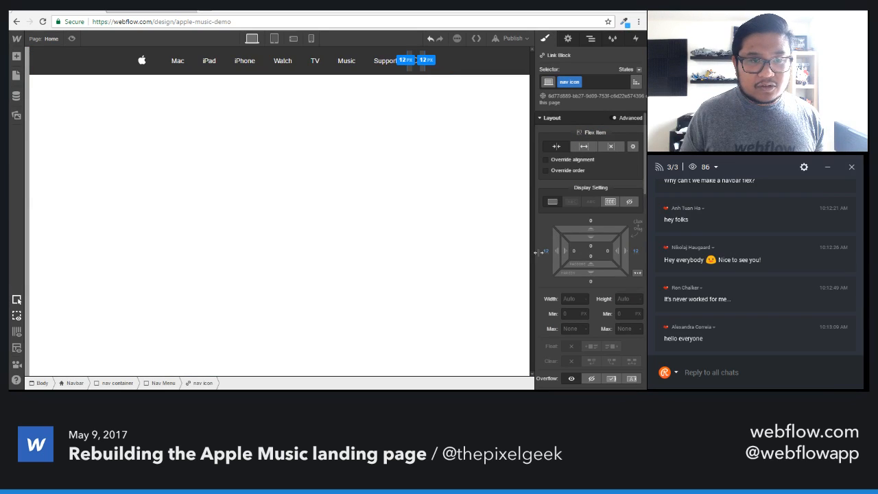
{"action": "left_click_drag", "start_coordinate": [537, 252], "coordinate": [533, 253]}
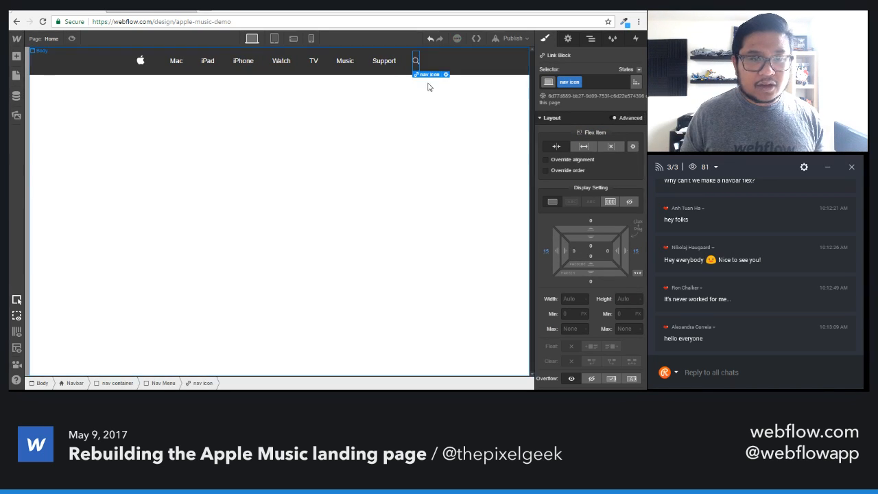
Duplicate the nav icon link and replace its image with the bag icon.
{"action": "key", "text": "ctrl+v"}
{"action": "double_click", "coordinate": [426, 61]}
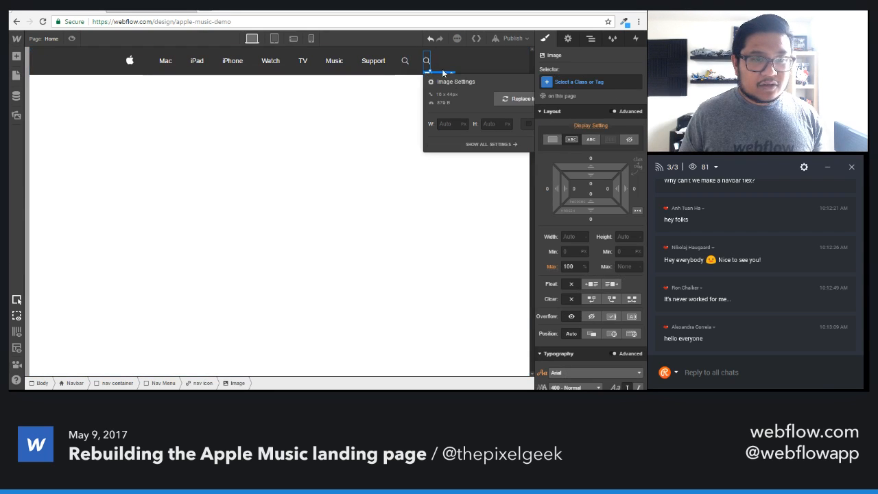
{"action": "left_click", "coordinate": [465, 107]}
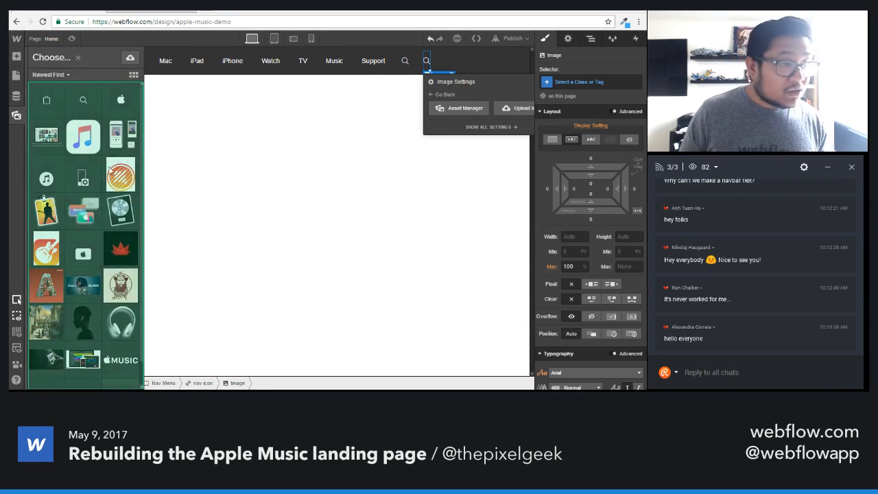
{"action": "left_click", "coordinate": [50, 112]}
{"action": "left_click", "coordinate": [360, 148]}
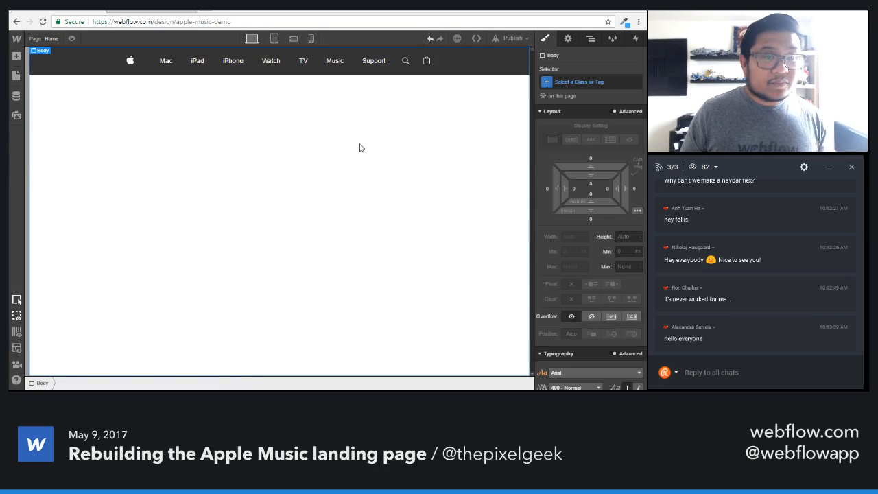
Set the Nav Link typography to 13 px font size with 18 px line height.
{"action": "left_click", "coordinate": [174, 65]}
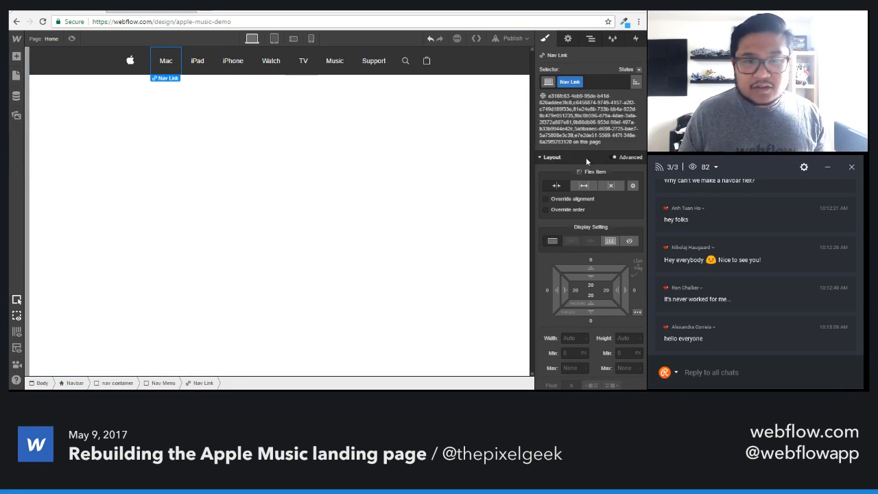
{"action": "scroll", "coordinate": [591, 276], "scroll_direction": "down", "scroll_amount": 1}
{"action": "scroll", "coordinate": [590, 275], "scroll_direction": "down", "scroll_amount": 5}
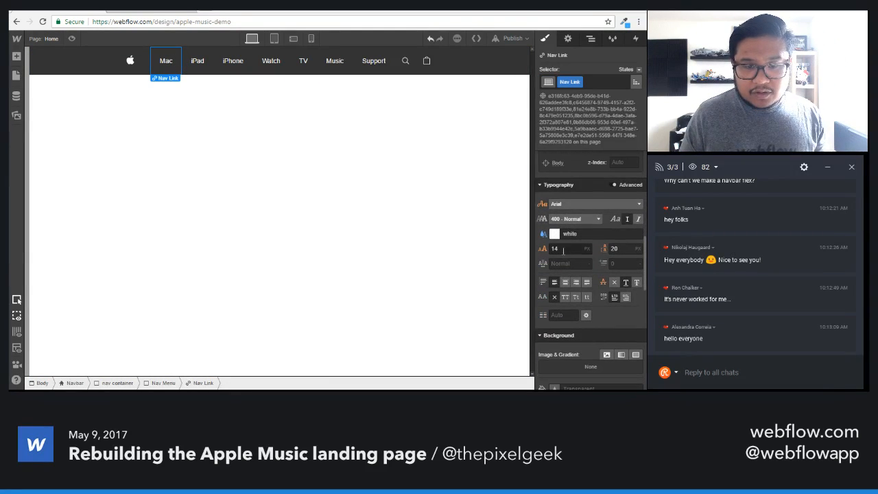
{"action": "left_click", "coordinate": [562, 249]}
{"action": "key", "text": "BackSpace"}
{"action": "type", "text": "2"}
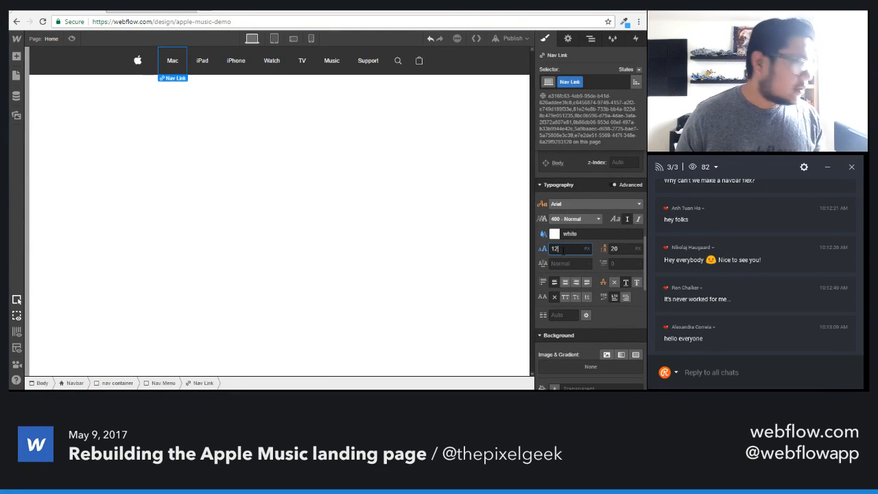
{"action": "key", "text": "Up"}
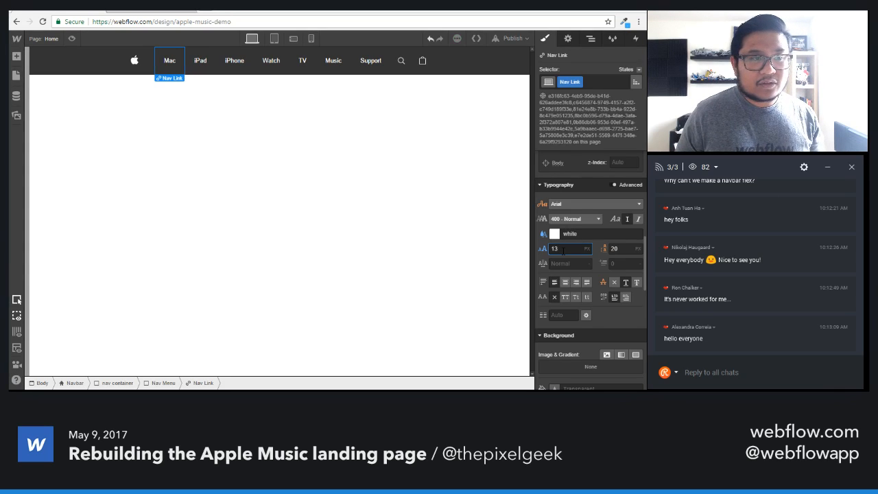
{"action": "key", "text": "Tab"}
{"action": "key", "text": "Down"}
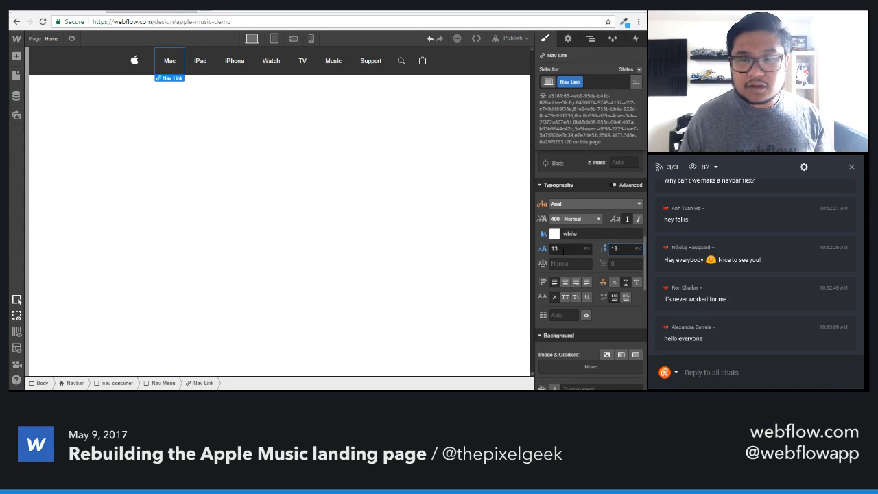
{"action": "key", "text": "Down"}
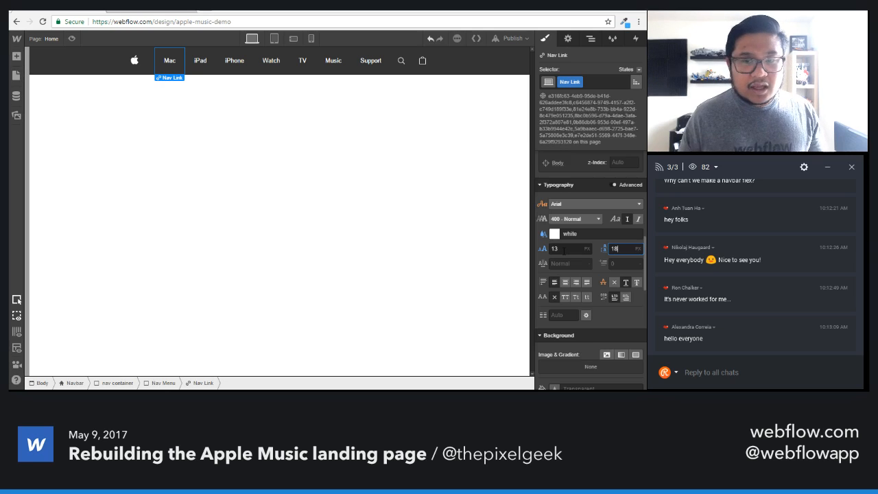
{"action": "scroll", "coordinate": [563, 250], "scroll_direction": "down", "scroll_amount": 3}
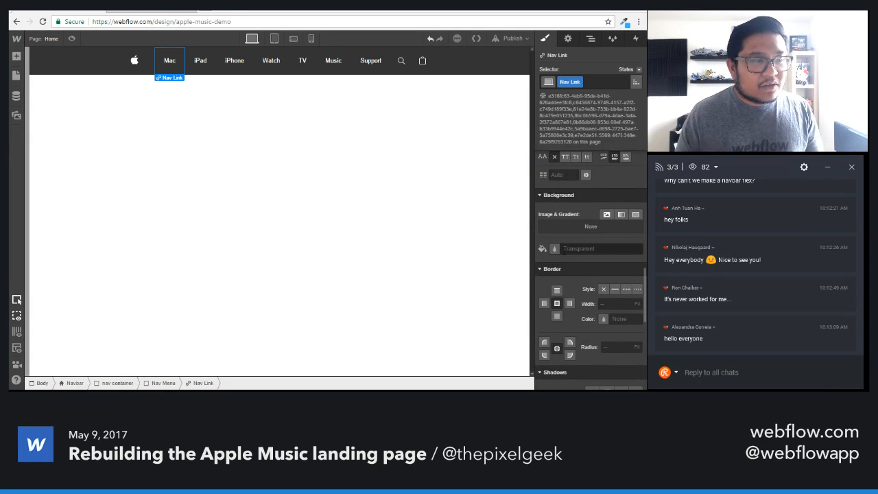
{"action": "scroll", "coordinate": [590, 261], "scroll_direction": "down", "scroll_amount": 2}
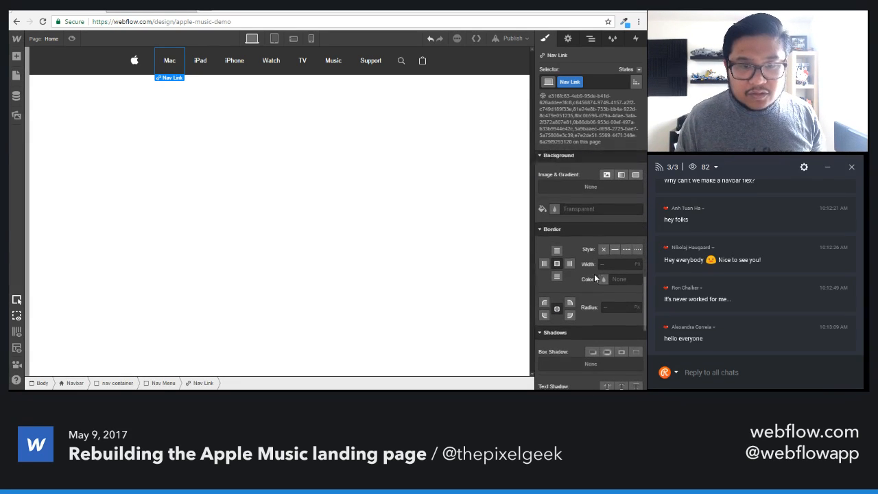
Set the Nav Link hover state opacity to 65%.
{"action": "left_click", "coordinate": [637, 70]}
{"action": "left_click", "coordinate": [621, 97]}
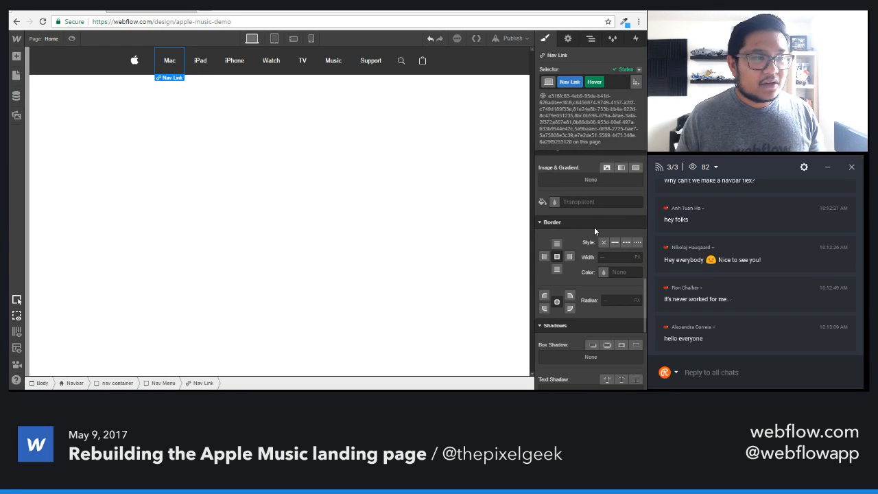
{"action": "scroll", "coordinate": [598, 241], "scroll_direction": "down", "scroll_amount": 2}
{"action": "scroll", "coordinate": [598, 242], "scroll_direction": "up", "scroll_amount": 7}
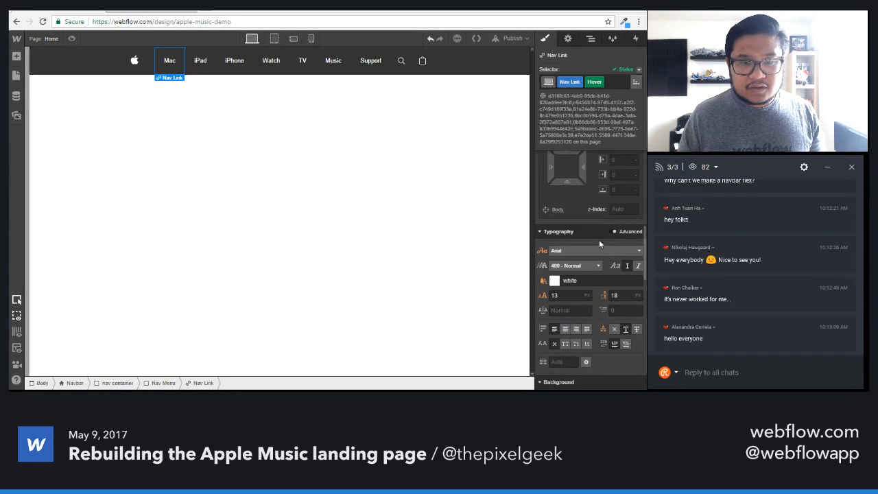
{"action": "scroll", "coordinate": [599, 239], "scroll_direction": "down", "scroll_amount": 5}
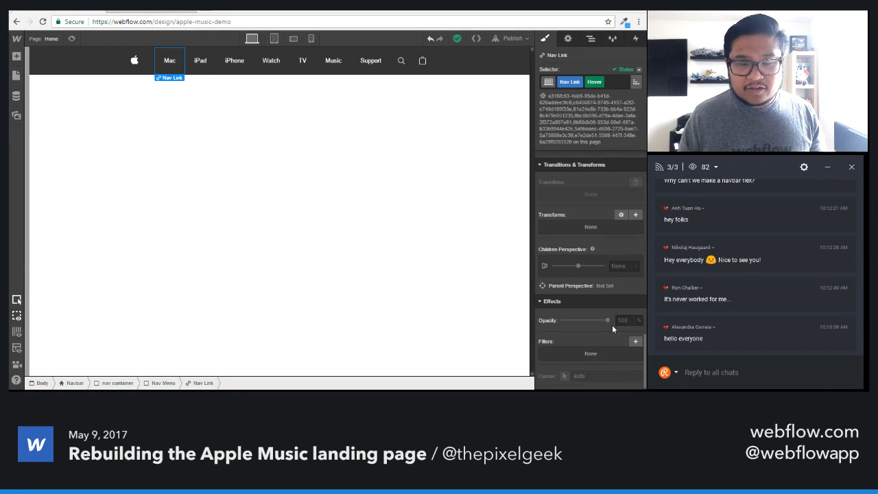
{"action": "left_click_drag", "start_coordinate": [608, 327], "coordinate": [596, 324]}
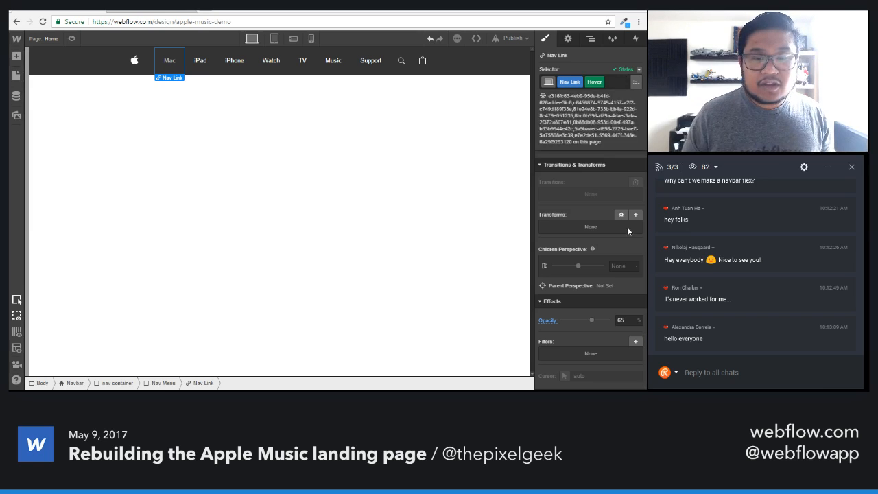
Back in the default state, add a 200 ms opacity transition to Nav Link.
{"action": "left_click", "coordinate": [637, 70]}
{"action": "left_click", "coordinate": [614, 80]}
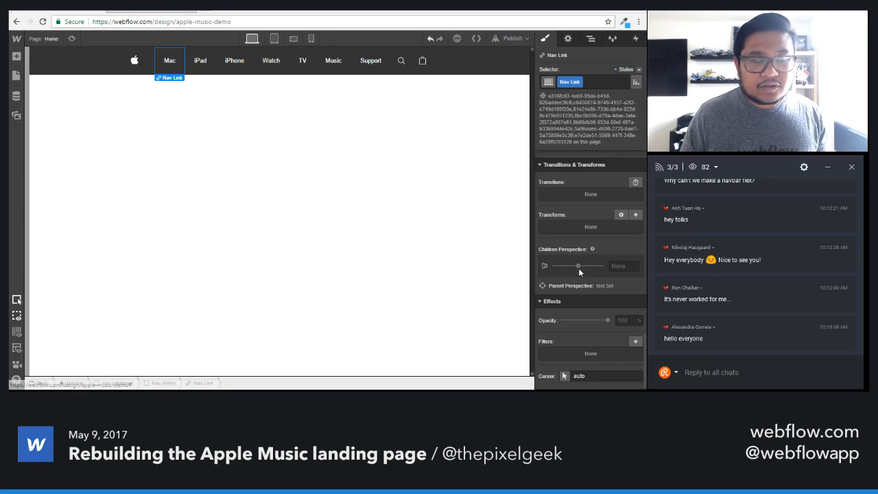
{"action": "left_click", "coordinate": [635, 182]}
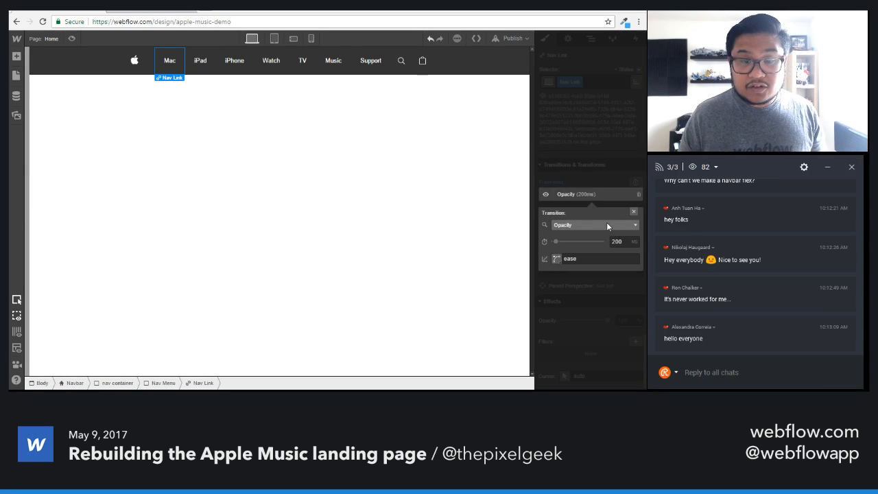
{"action": "left_click", "coordinate": [607, 224]}
{"action": "left_click", "coordinate": [603, 223]}
{"action": "left_click", "coordinate": [602, 177]}
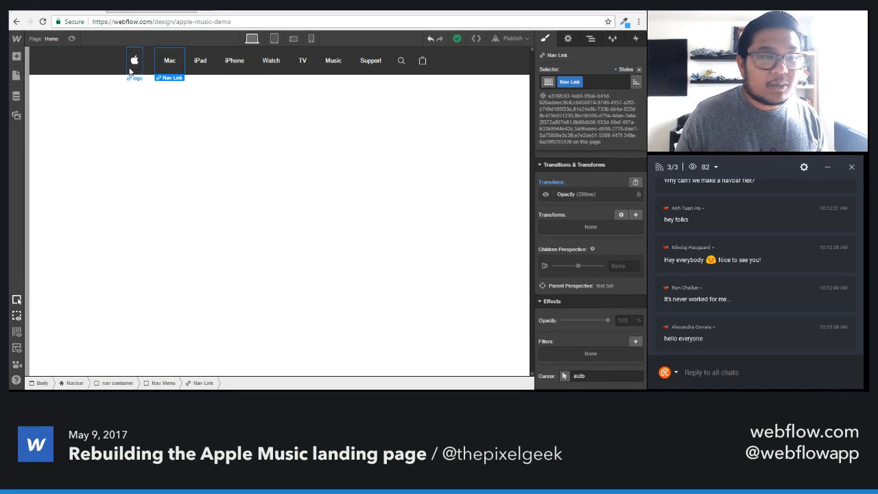
Give the Apple logo an opacity transition and 65% opacity on hover.
{"action": "left_click", "coordinate": [131, 68]}
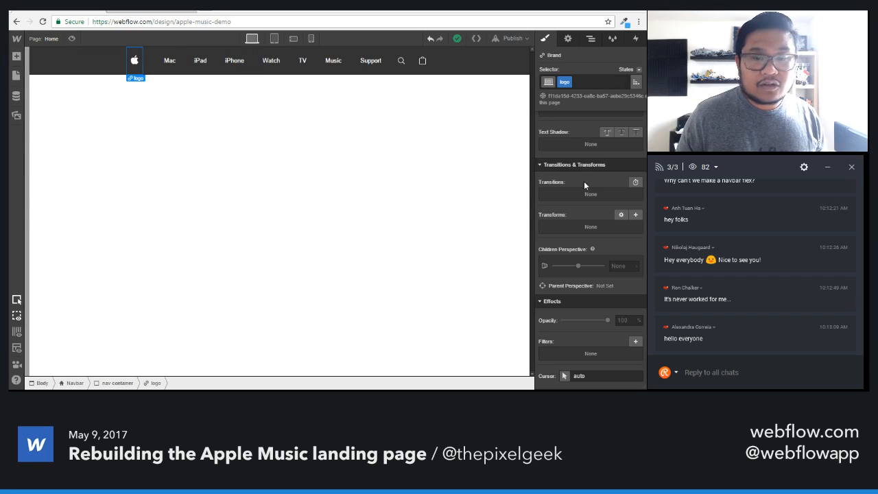
{"action": "left_click", "coordinate": [635, 182]}
{"action": "left_click", "coordinate": [614, 173]}
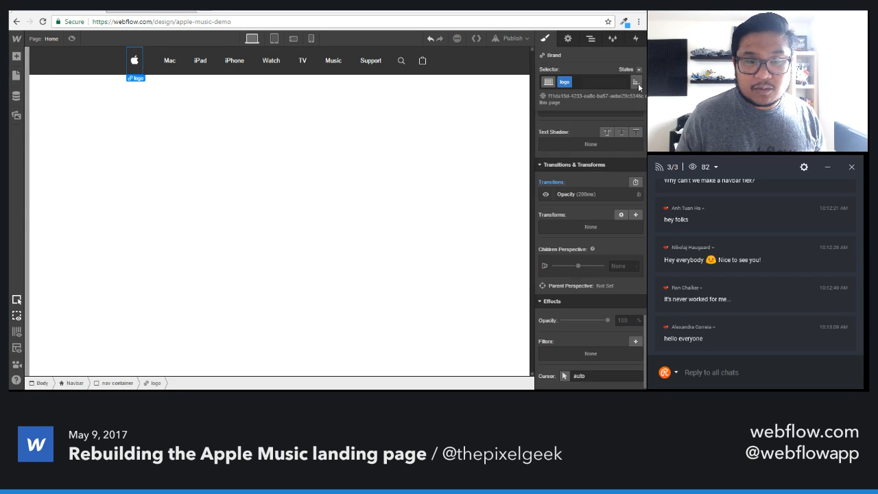
{"action": "left_click", "coordinate": [638, 70]}
{"action": "left_click", "coordinate": [621, 89]}
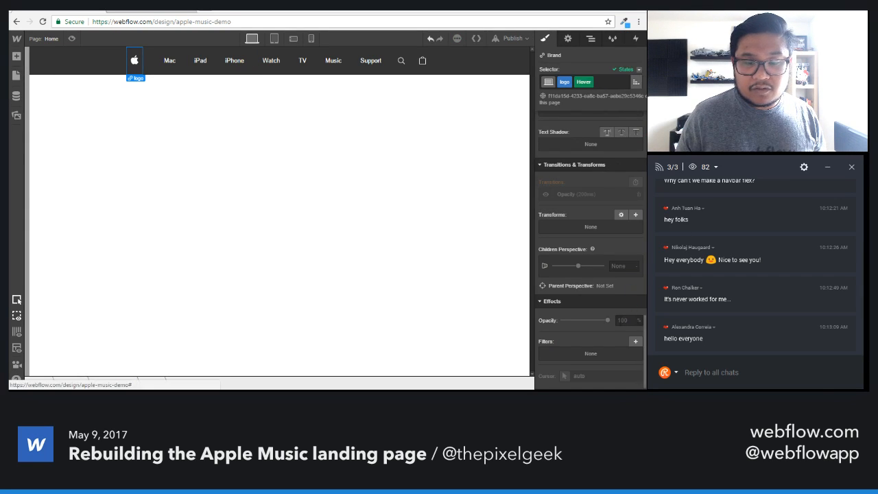
{"action": "left_click", "coordinate": [625, 320]}
{"action": "type", "text": "65"}
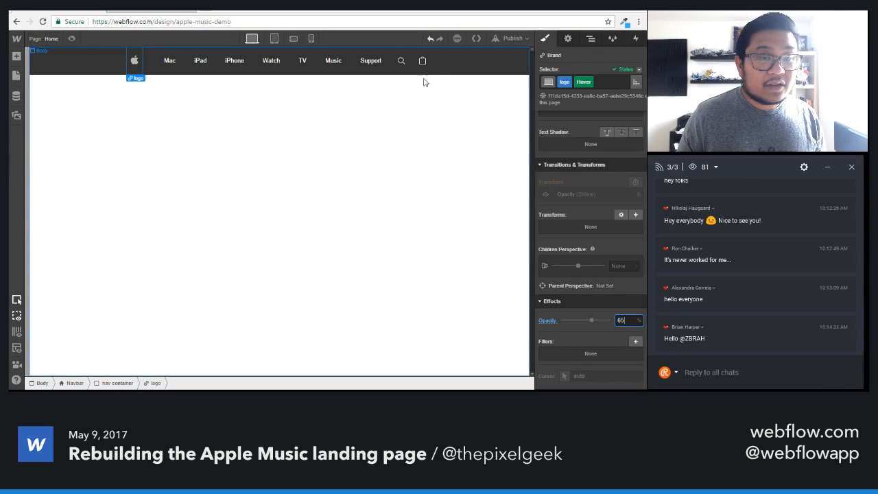
Give the navbar icon class the same opacity transition and 65% hover opacity.
{"action": "left_click", "coordinate": [401, 61]}
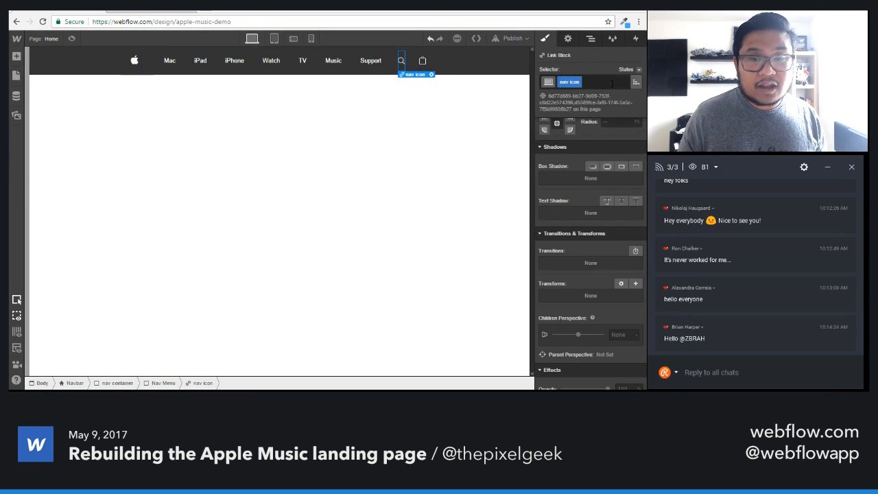
{"action": "left_click", "coordinate": [635, 251]}
{"action": "left_click", "coordinate": [620, 236]}
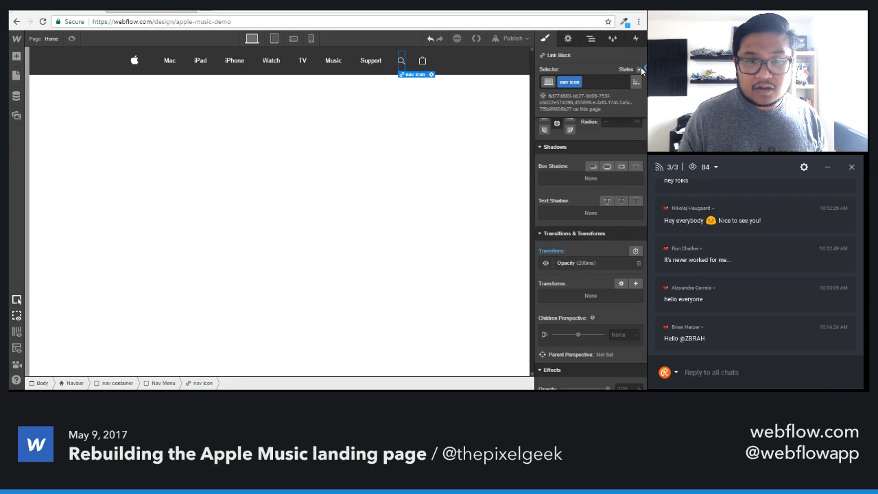
{"action": "left_click", "coordinate": [639, 69]}
{"action": "left_click", "coordinate": [621, 94]}
{"action": "scroll", "coordinate": [614, 313], "scroll_direction": "down", "scroll_amount": 2}
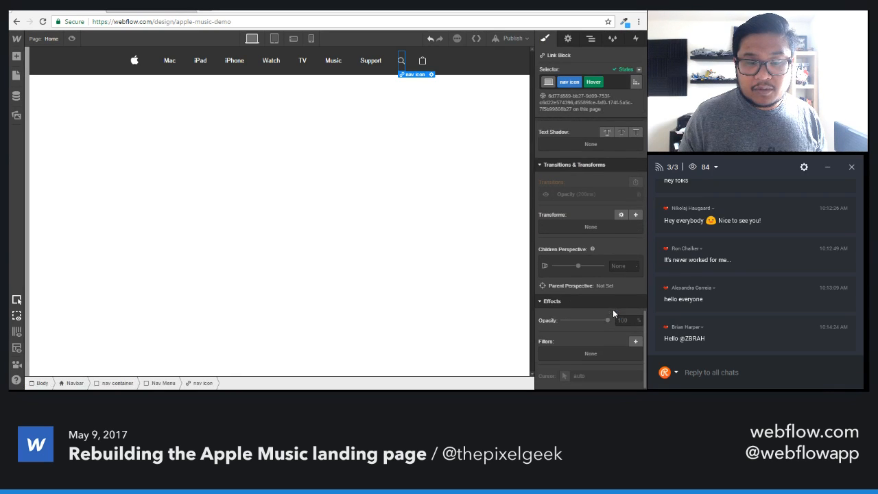
{"action": "left_click", "coordinate": [623, 319]}
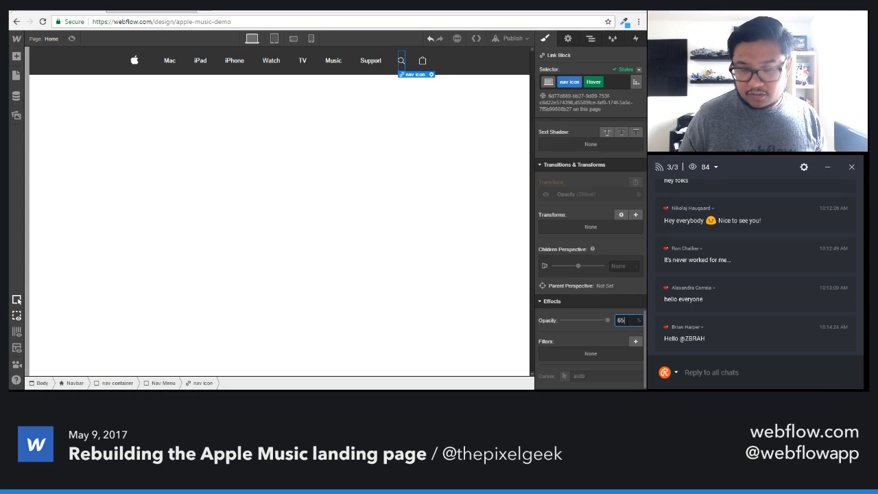
{"action": "type", "text": "65"}
{"action": "key", "text": "Return"}
{"action": "left_click", "coordinate": [426, 143]}
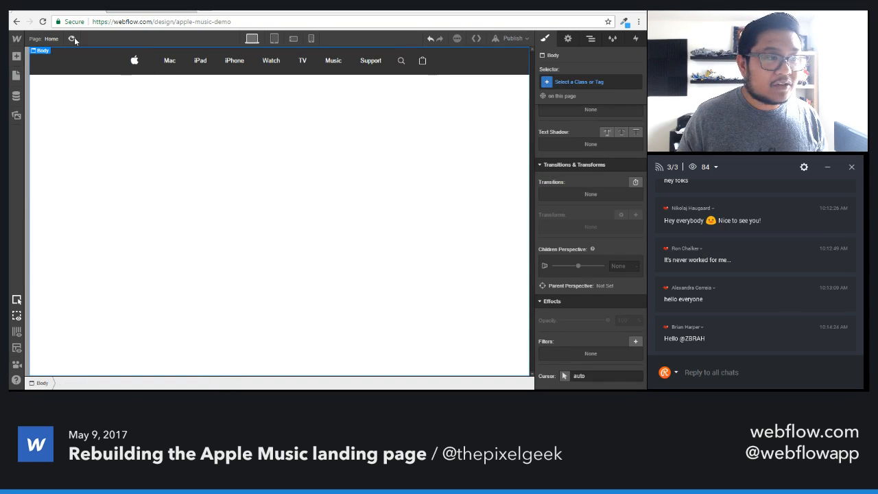
Preview the hover fades, then widen the Mac nav link's left and right margins.
{"action": "left_click", "coordinate": [72, 39]}
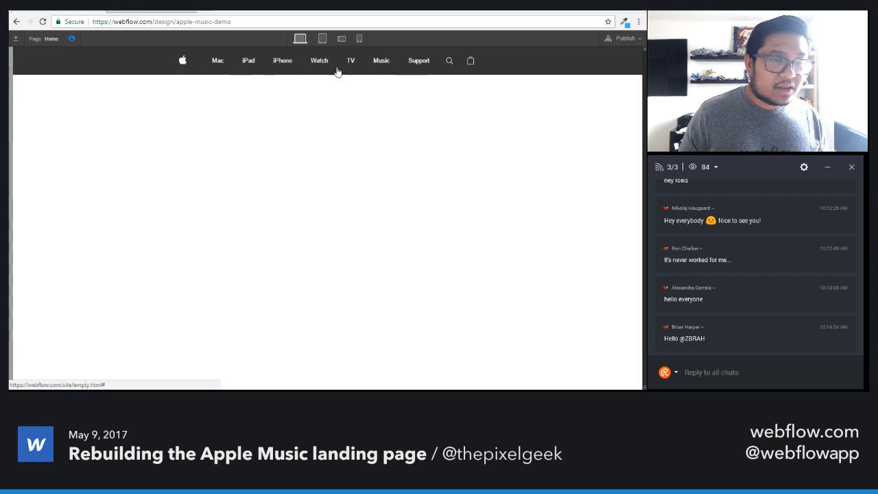
{"action": "left_click", "coordinate": [72, 38]}
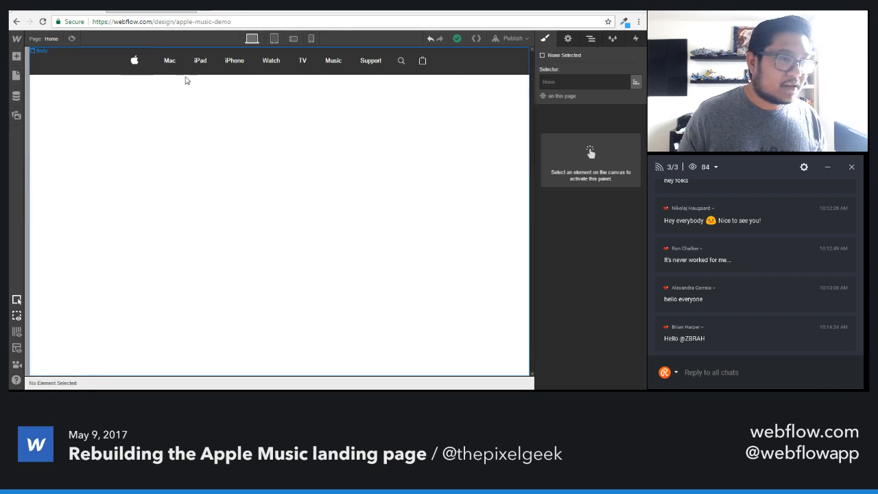
{"action": "left_click", "coordinate": [174, 64]}
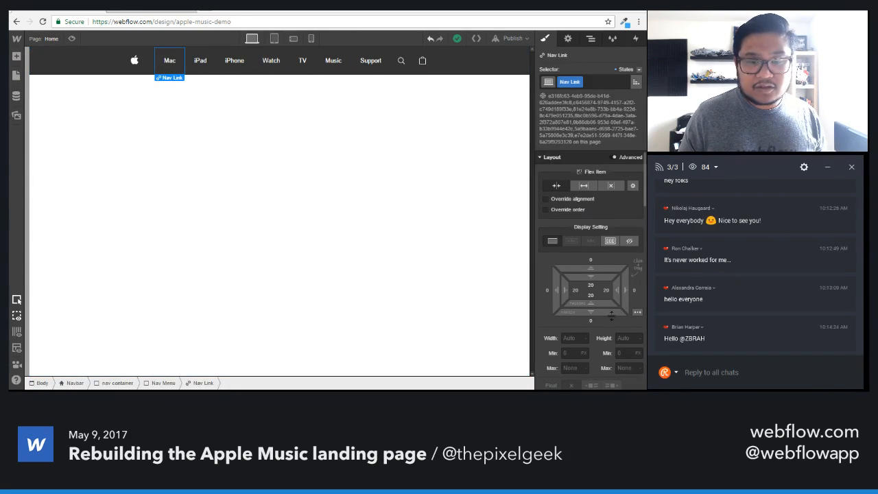
{"action": "left_click_drag", "start_coordinate": [628, 290], "coordinate": [645, 294]}
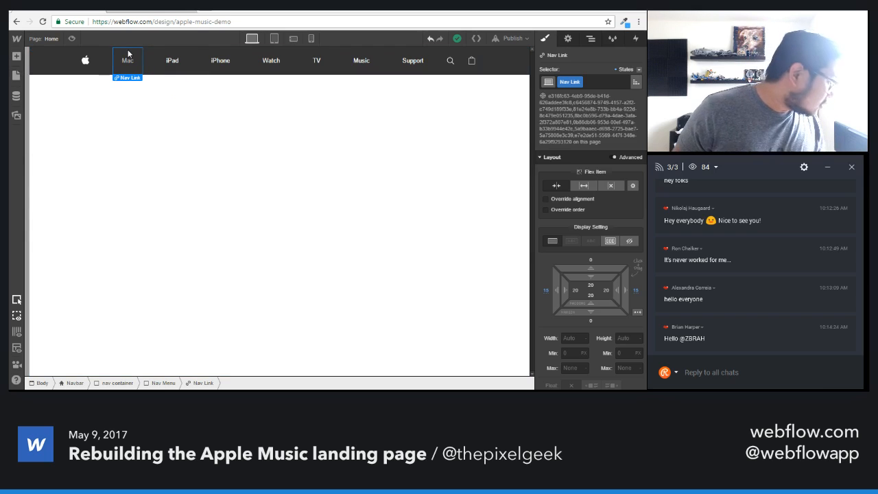
Preview the wider navbar spacing and compare it with the apple.com/music reference tab.
{"action": "left_click", "coordinate": [72, 39]}
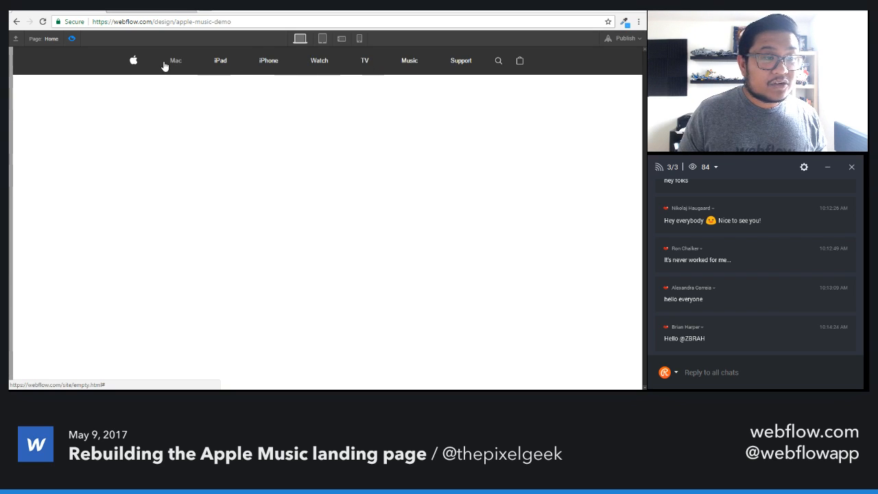
{"action": "left_click", "coordinate": [70, 39]}
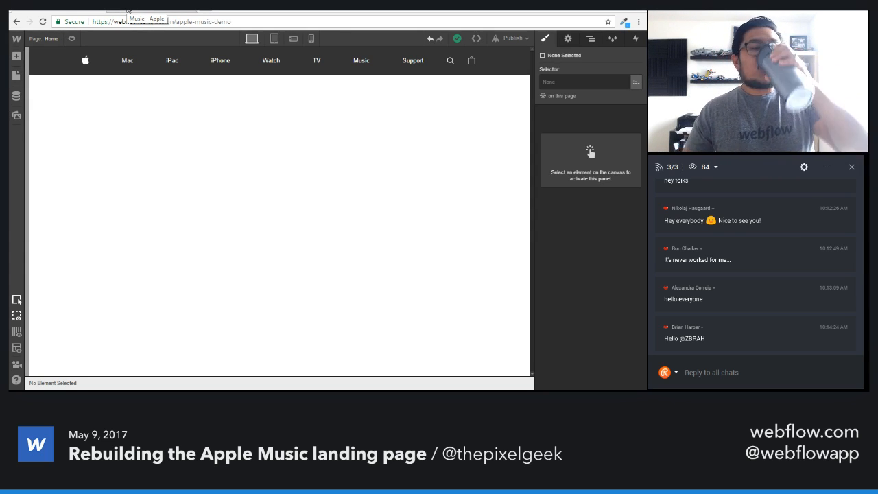
{"action": "left_click", "coordinate": [147, 11]}
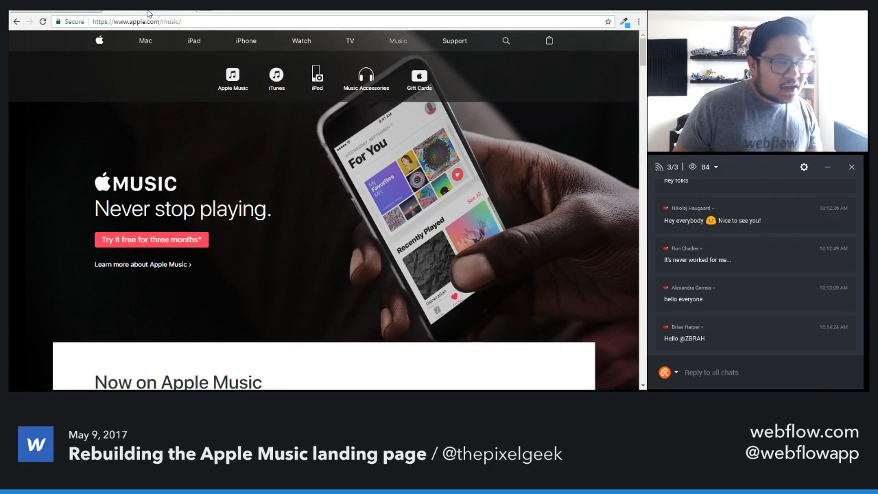
{"action": "left_click", "coordinate": [54, 11]}
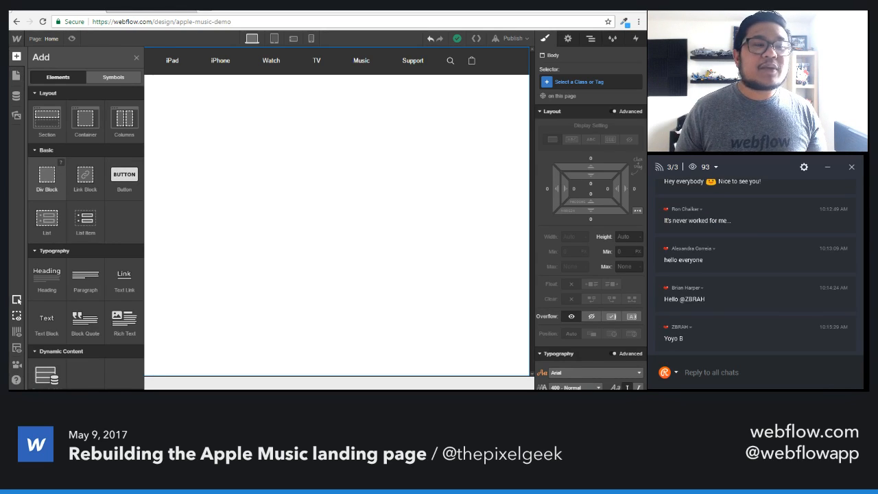
Add a div block below the navbar with a 45% opacity black background.
{"action": "left_click", "coordinate": [48, 182]}
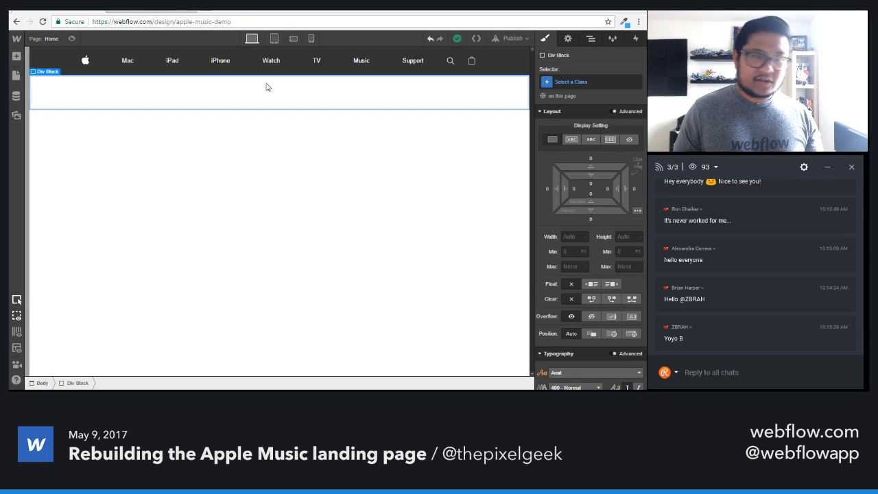
{"action": "scroll", "coordinate": [578, 309], "scroll_direction": "down", "scroll_amount": 5}
{"action": "scroll", "coordinate": [578, 309], "scroll_direction": "down", "scroll_amount": 3}
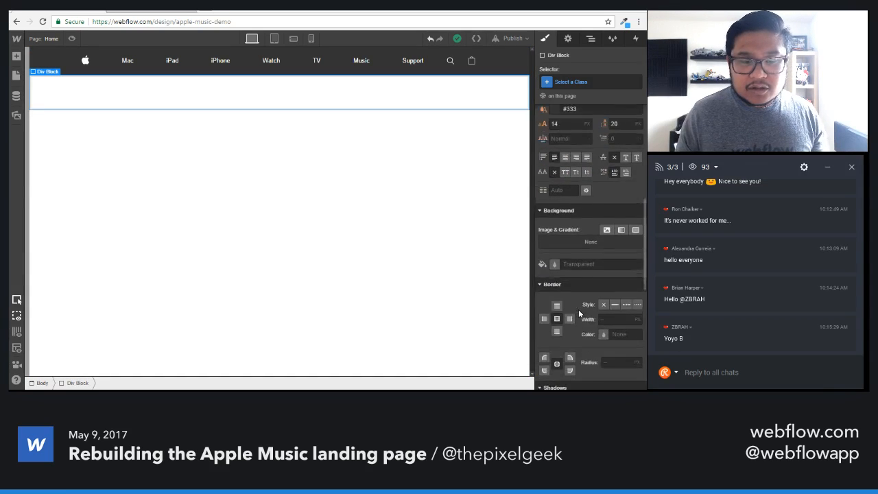
{"action": "left_click", "coordinate": [555, 233]}
{"action": "left_click_drag", "start_coordinate": [577, 207], "coordinate": [549, 242]}
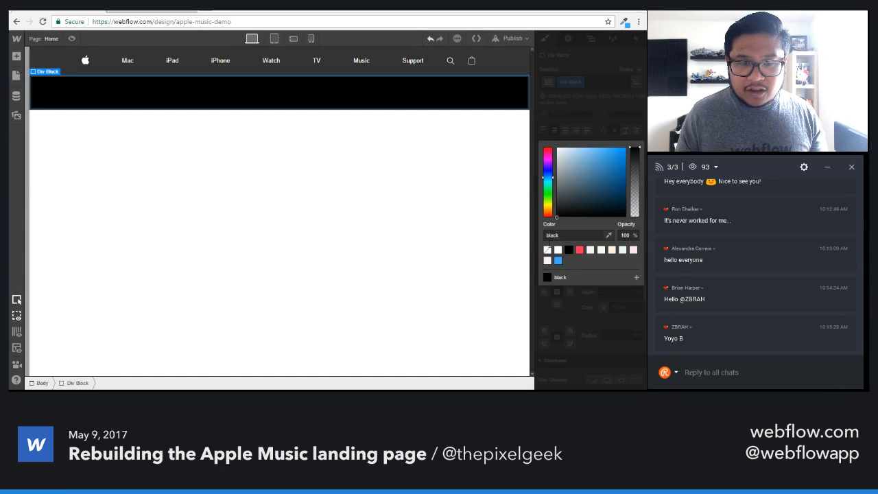
{"action": "left_click", "coordinate": [621, 239]}
{"action": "type", "text": "45"}
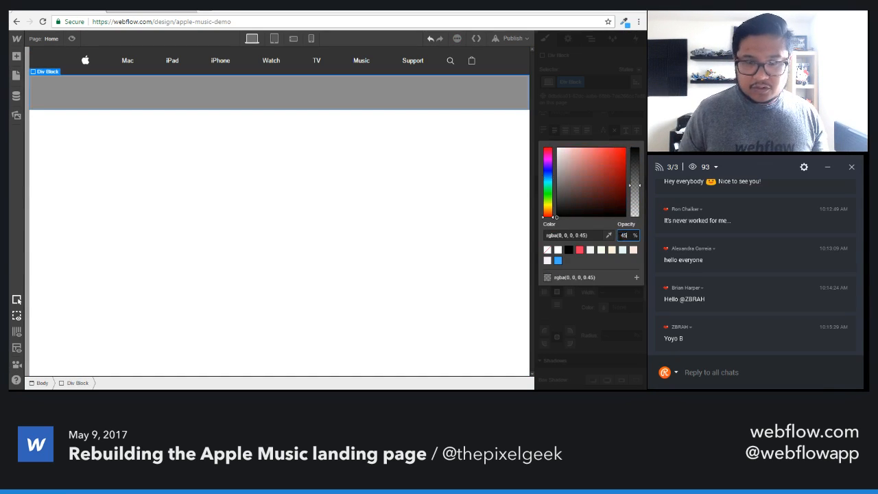
{"action": "key", "text": "Return"}
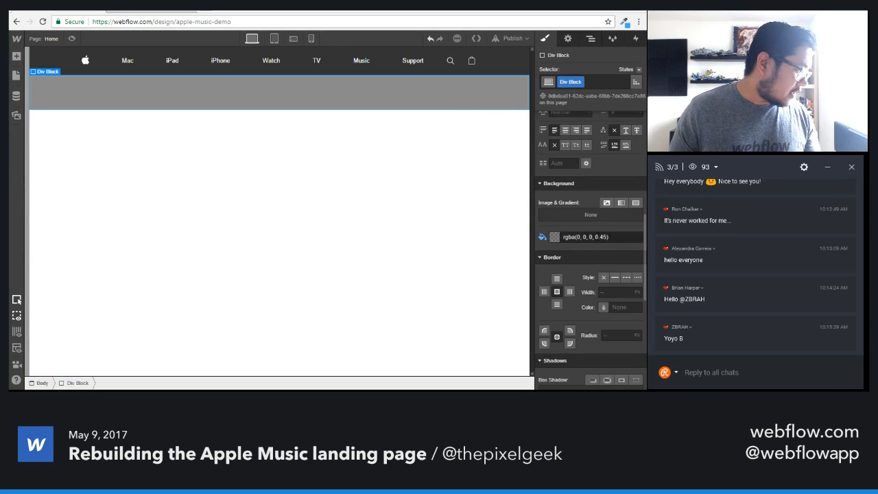
{"action": "scroll", "coordinate": [627, 270], "scroll_direction": "up", "scroll_amount": 5}
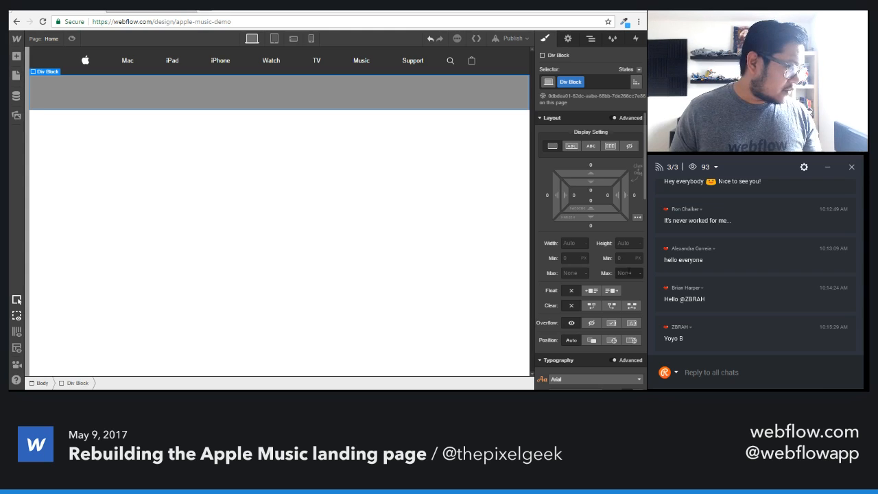
Make the div a flex container centred both ways with 20 px top and bottom padding.
{"action": "left_click", "coordinate": [610, 146]}
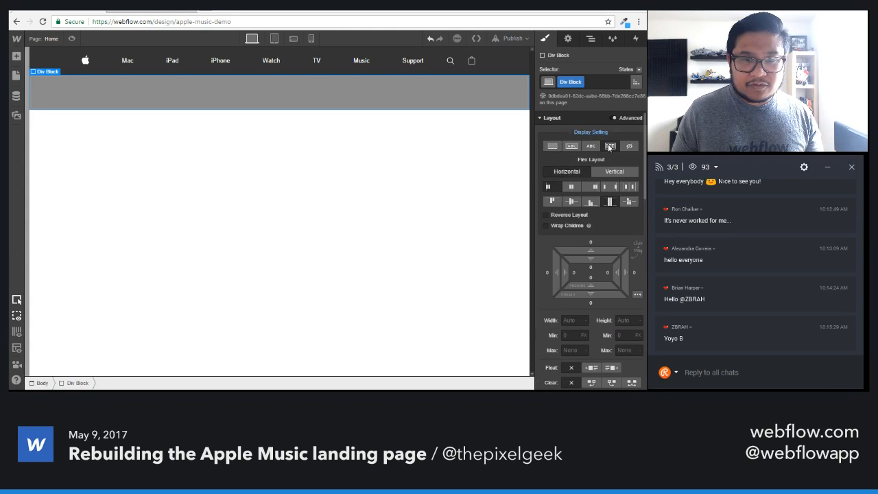
{"action": "left_click", "coordinate": [572, 203]}
{"action": "left_click", "coordinate": [573, 186]}
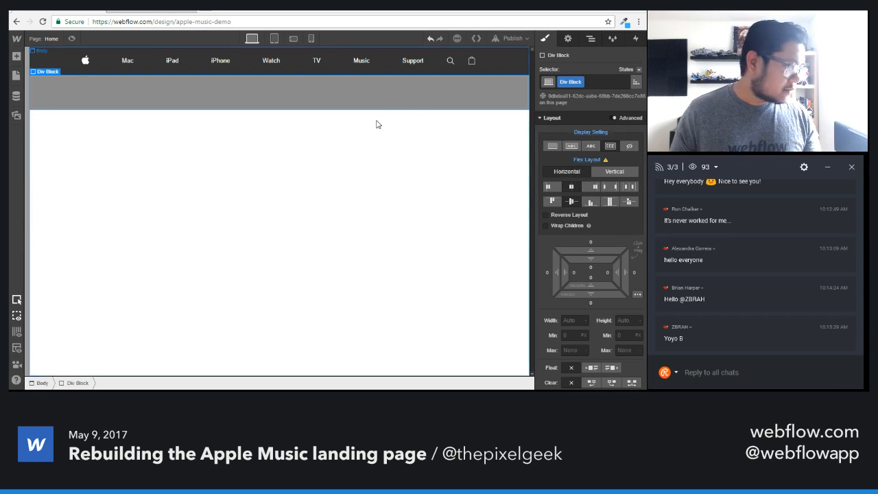
{"action": "left_click_drag", "start_coordinate": [591, 268], "coordinate": [595, 290]}
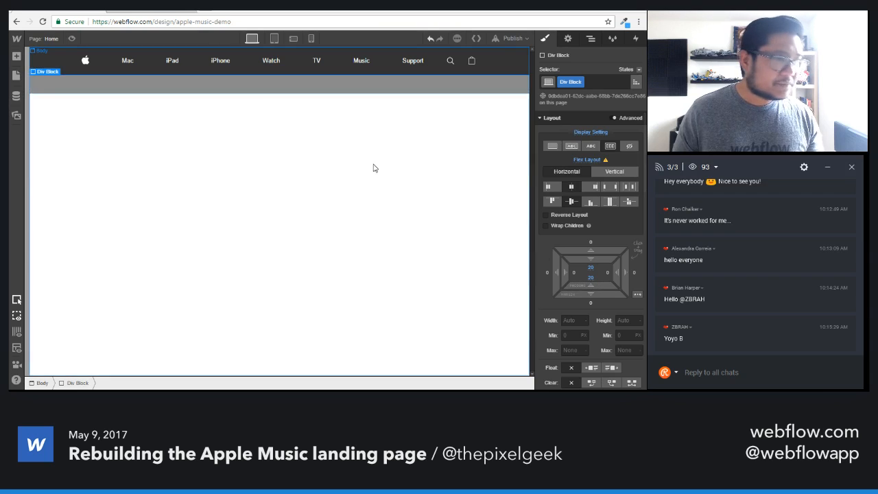
Insert a link block into the gray bar and place the music icon image inside it.
{"action": "key", "text": "a"}
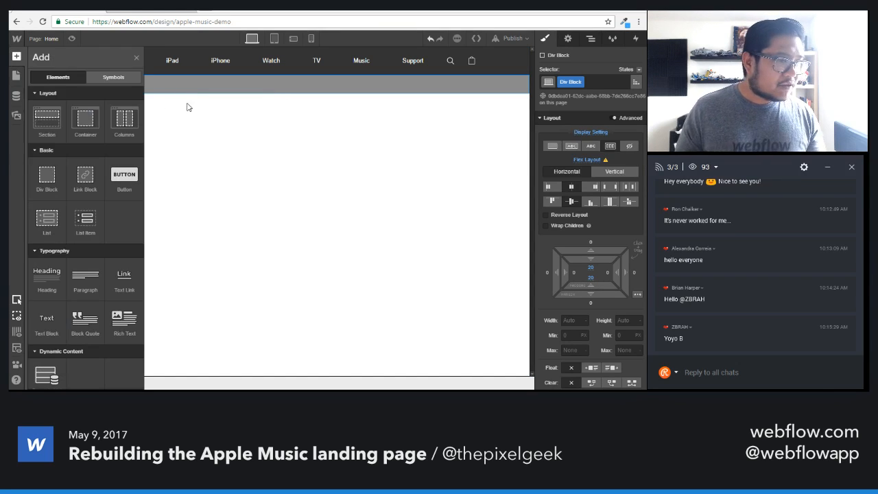
{"action": "left_click", "coordinate": [85, 177]}
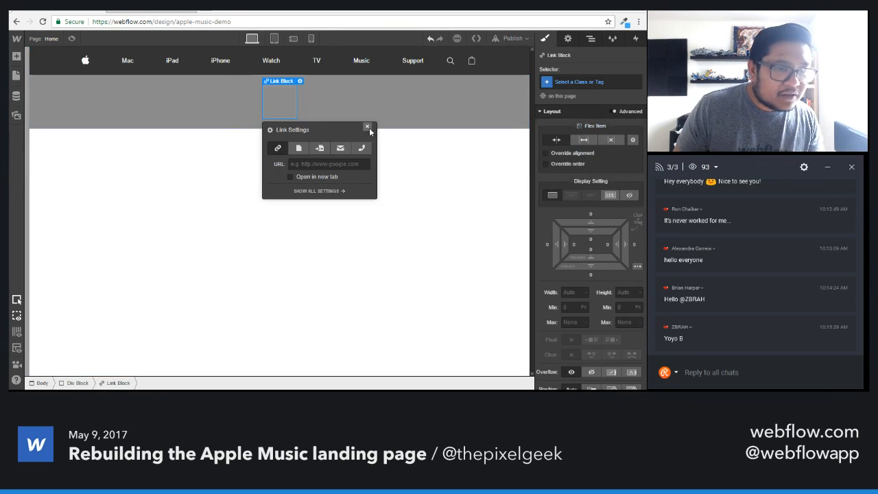
{"action": "key", "text": "Escape"}
{"action": "key", "text": "a"}
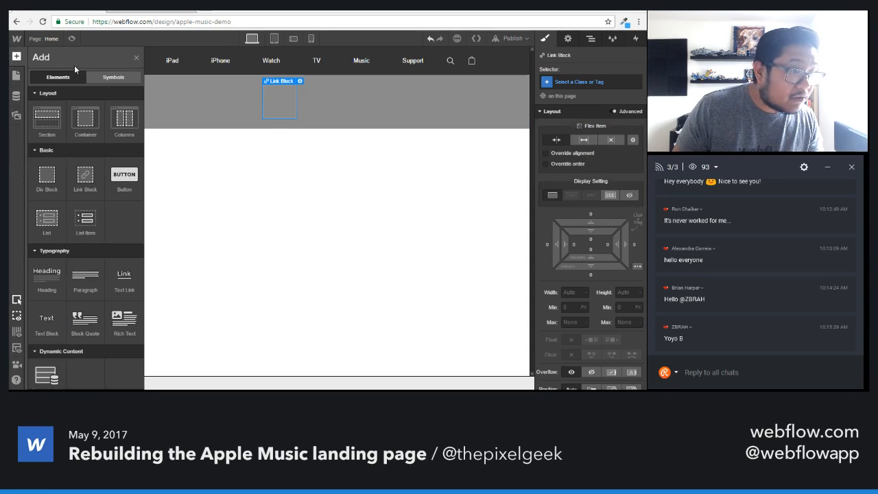
{"action": "left_click", "coordinate": [17, 115]}
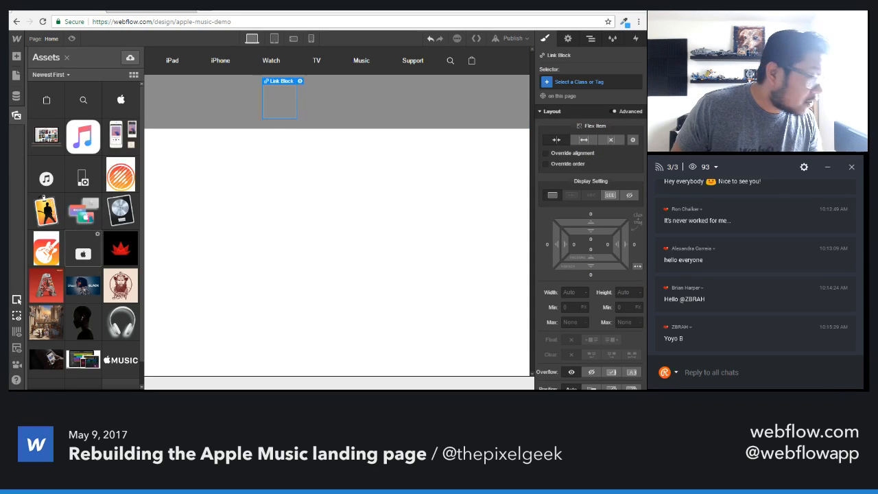
{"action": "scroll", "coordinate": [83, 248], "scroll_direction": "down", "scroll_amount": 1}
{"action": "left_click_drag", "start_coordinate": [83, 370], "coordinate": [298, 117]}
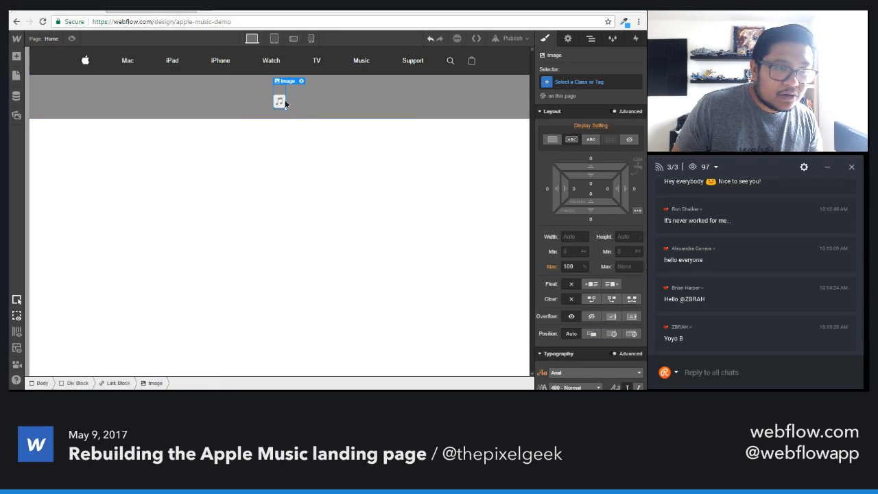
Add a text block reading 'Apple Music' inside the link.
{"action": "key", "text": "a"}
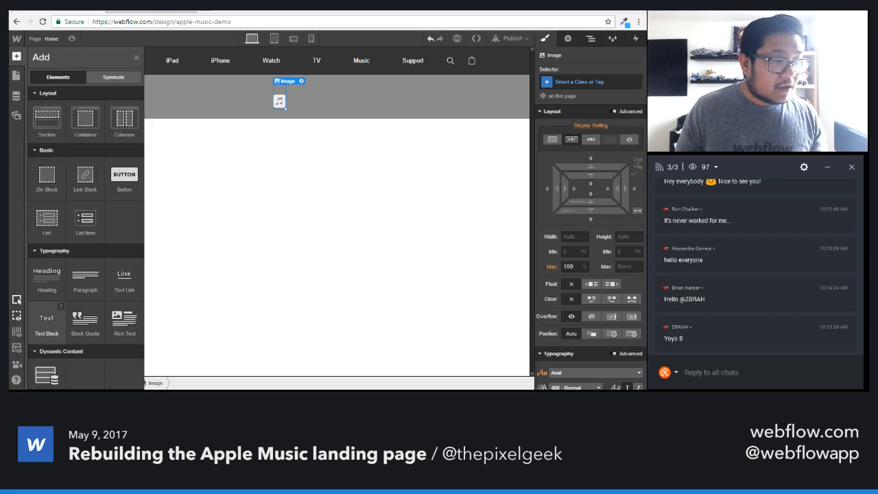
{"action": "left_click_drag", "start_coordinate": [47, 321], "coordinate": [275, 118]}
{"action": "double_click", "coordinate": [257, 114]}
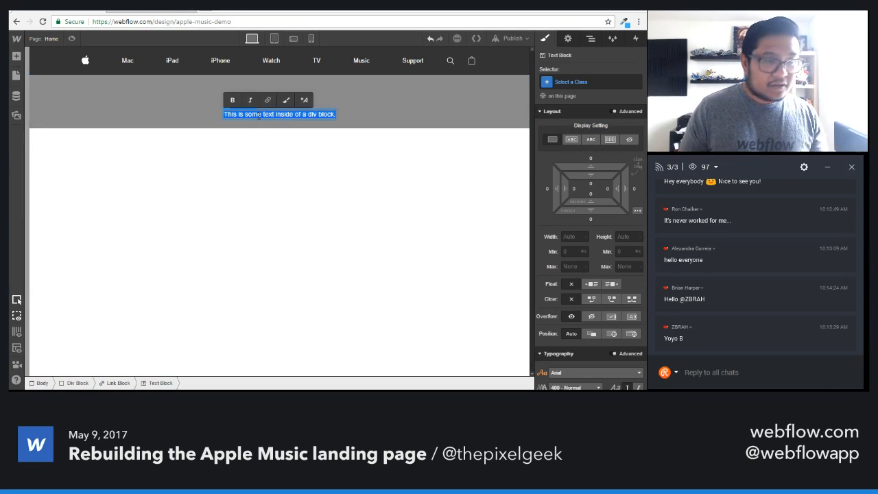
{"action": "type", "text": "Apple Music"}
{"action": "key", "text": "Escape"}
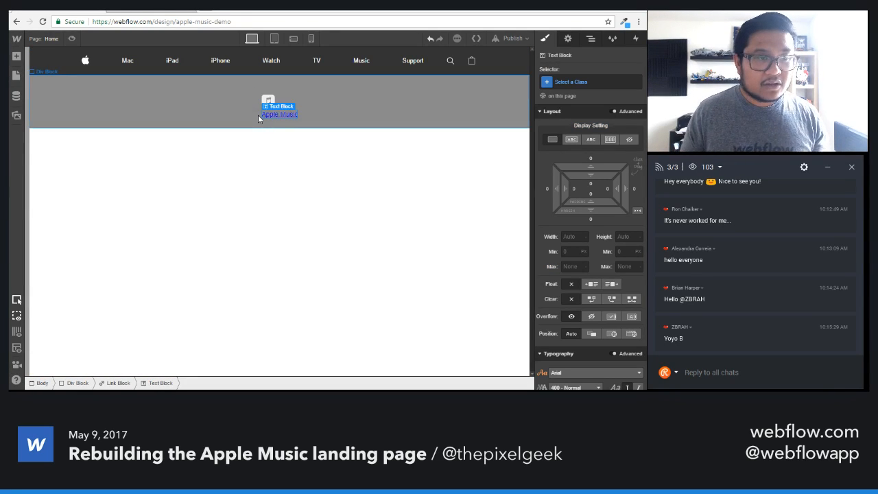
{"action": "key", "text": "Up"}
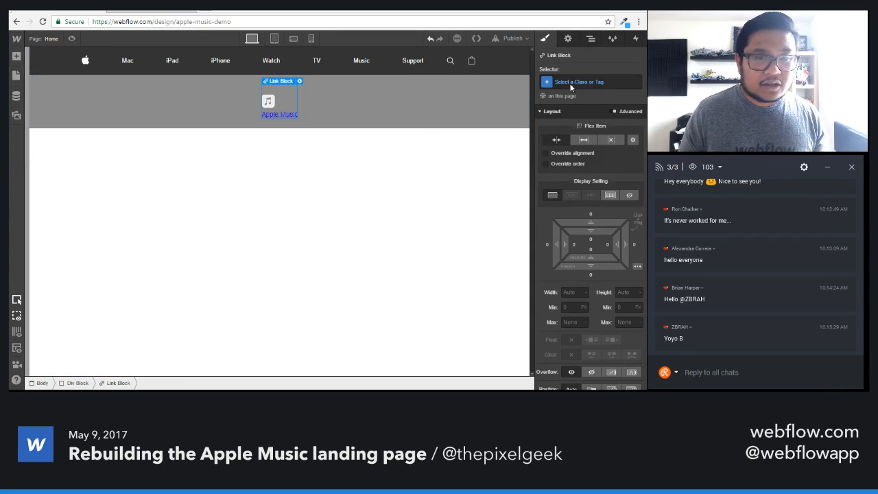
Style the link centre-aligned, no underline, white text, 11 px size, 17 line height.
{"action": "scroll", "coordinate": [593, 292], "scroll_direction": "down", "scroll_amount": 3}
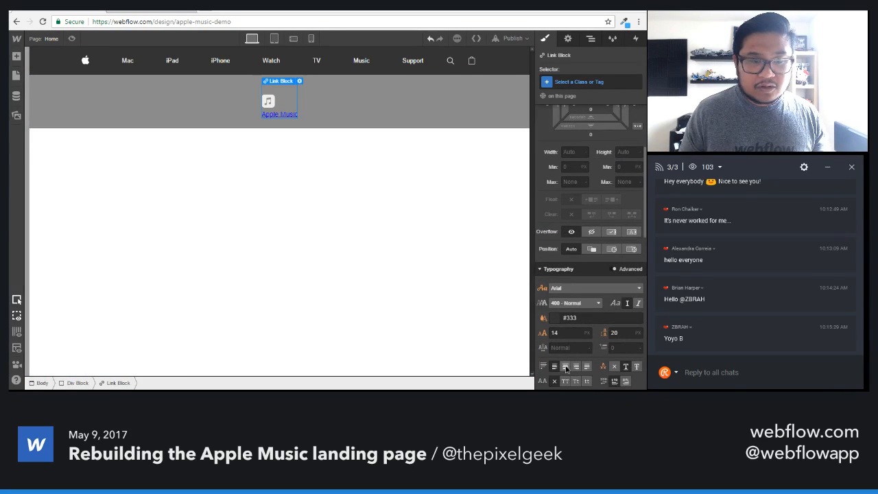
{"action": "left_click", "coordinate": [565, 367]}
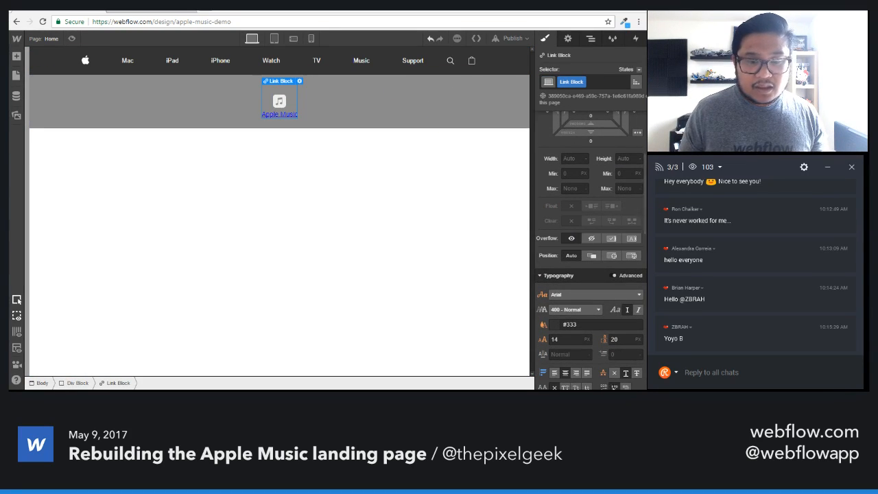
{"action": "scroll", "coordinate": [590, 281], "scroll_direction": "down", "scroll_amount": 3}
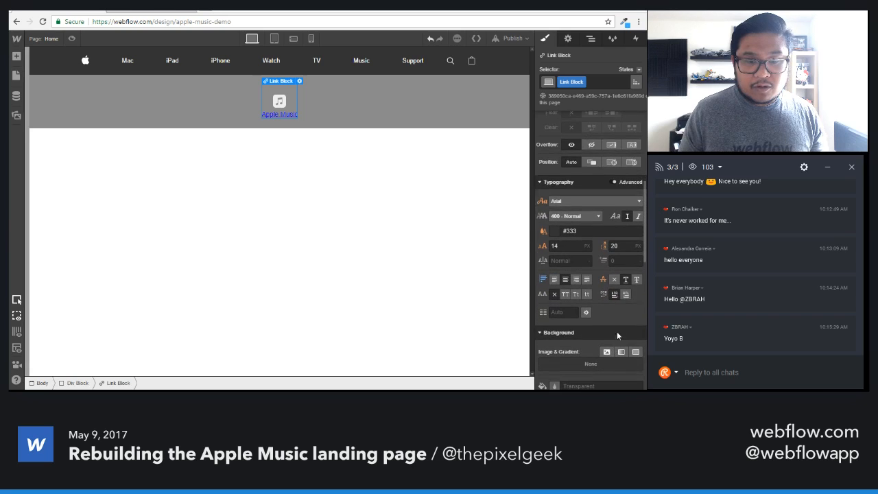
{"action": "left_click", "coordinate": [614, 279]}
{"action": "left_click", "coordinate": [569, 231]}
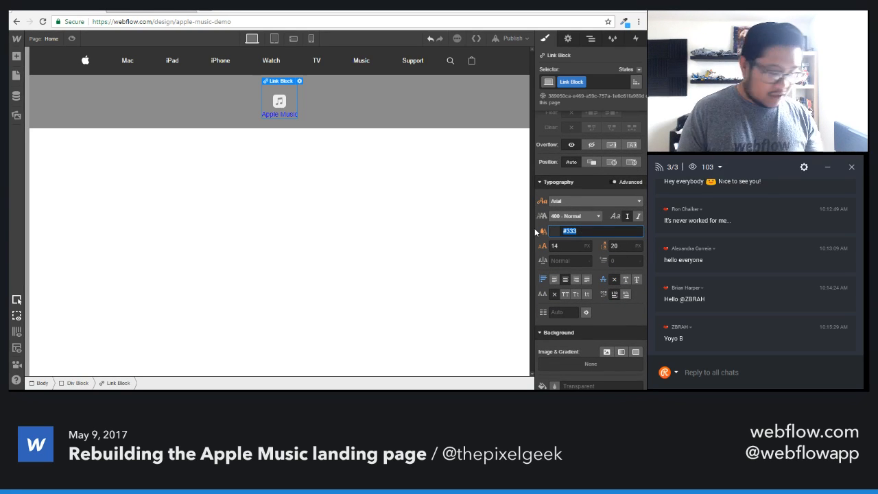
{"action": "type", "text": "white"}
{"action": "key", "text": "Tab"}
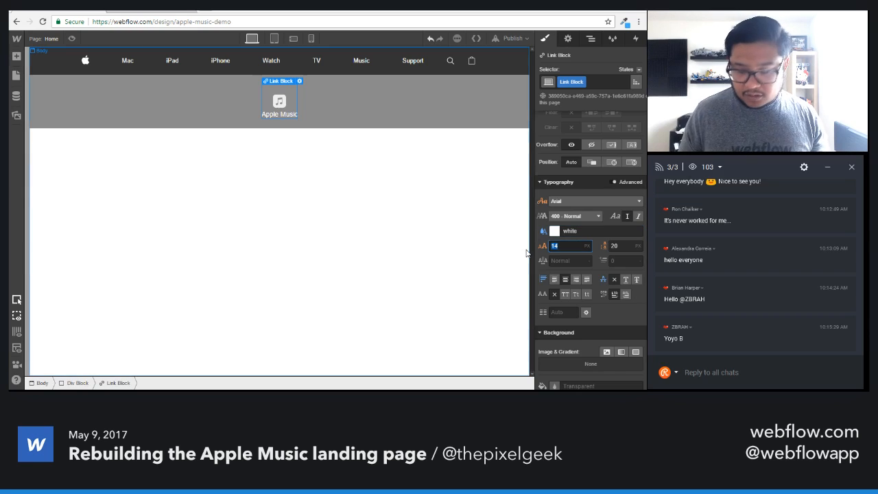
{"action": "type", "text": "11"}
{"action": "key", "text": "Tab"}
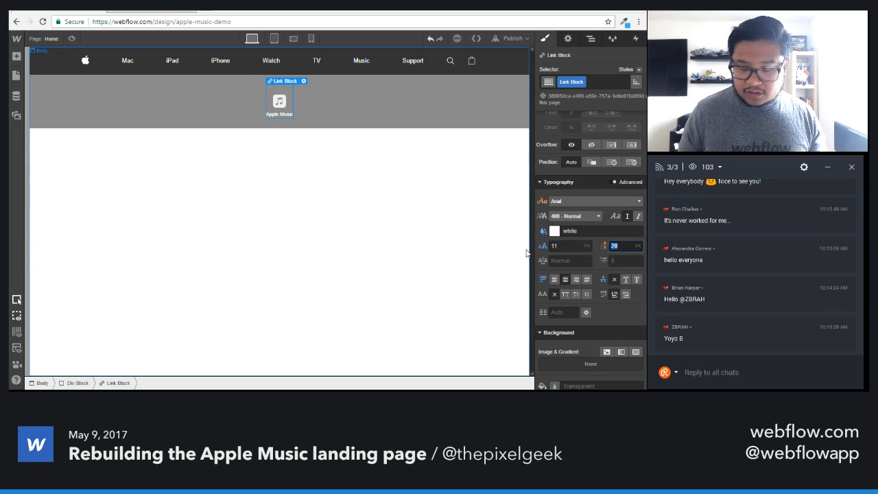
{"action": "type", "text": "1"}
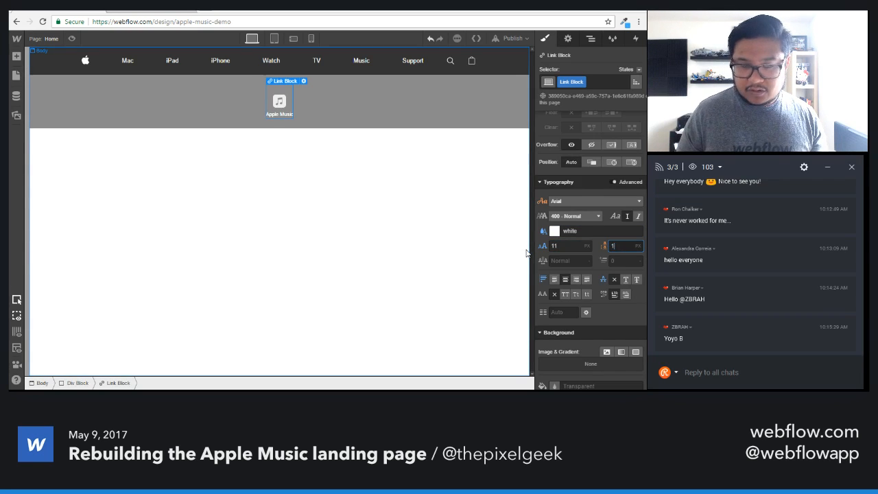
{"action": "type", "text": "7"}
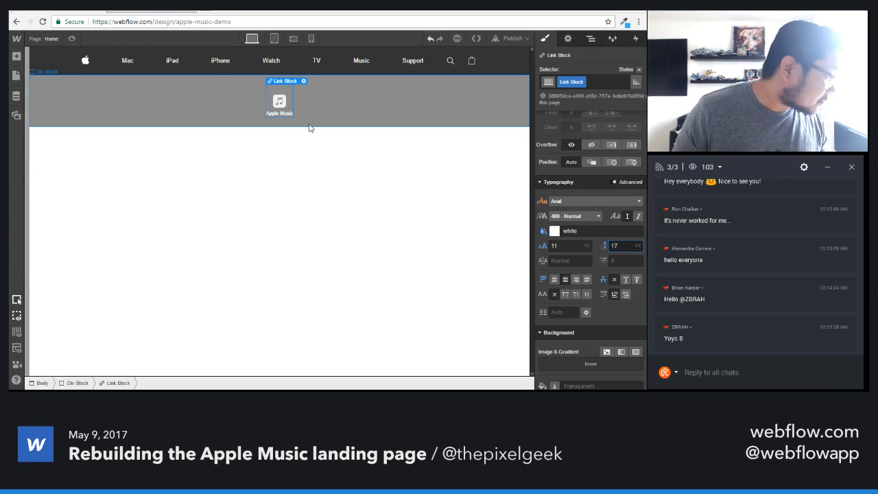
Give the music icon the class 'sub nav icon' with 3 px padding below.
{"action": "left_click", "coordinate": [278, 103]}
{"action": "left_click", "coordinate": [577, 82]}
{"action": "type", "text": "sub"}
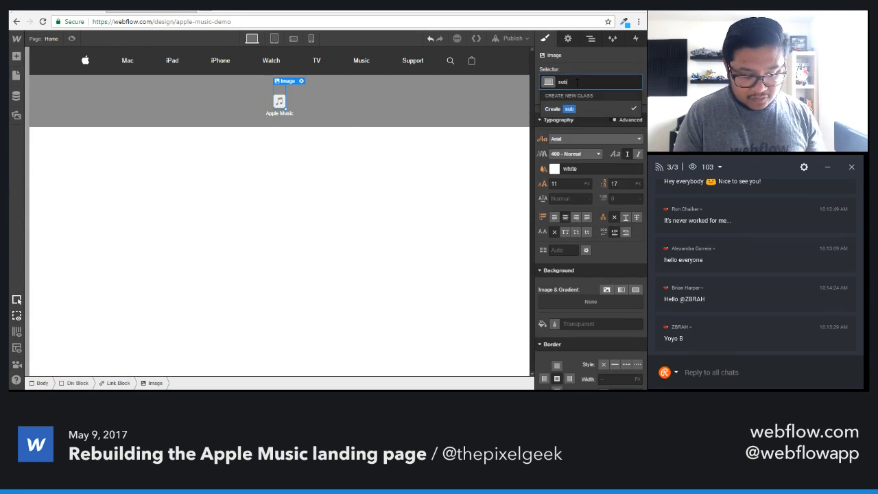
{"action": "type", "text": " nav icon"}
{"action": "key", "text": "Return"}
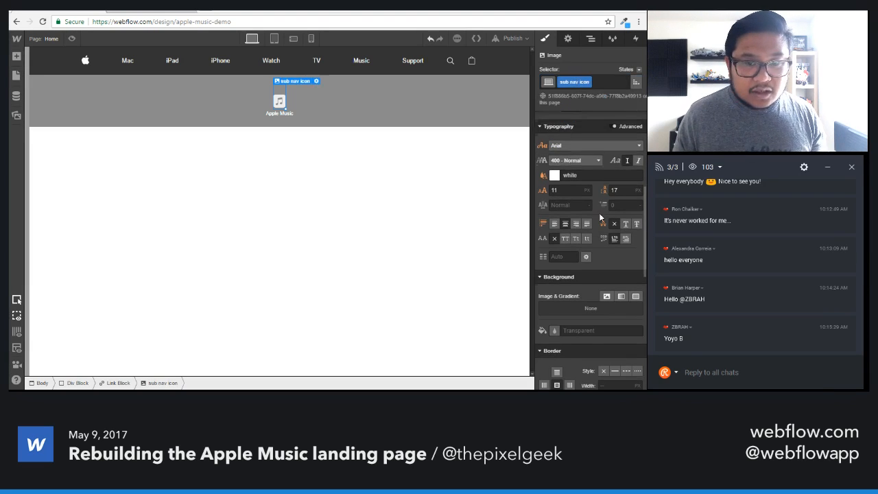
{"action": "left_click_drag", "start_coordinate": [598, 217], "coordinate": [597, 223]}
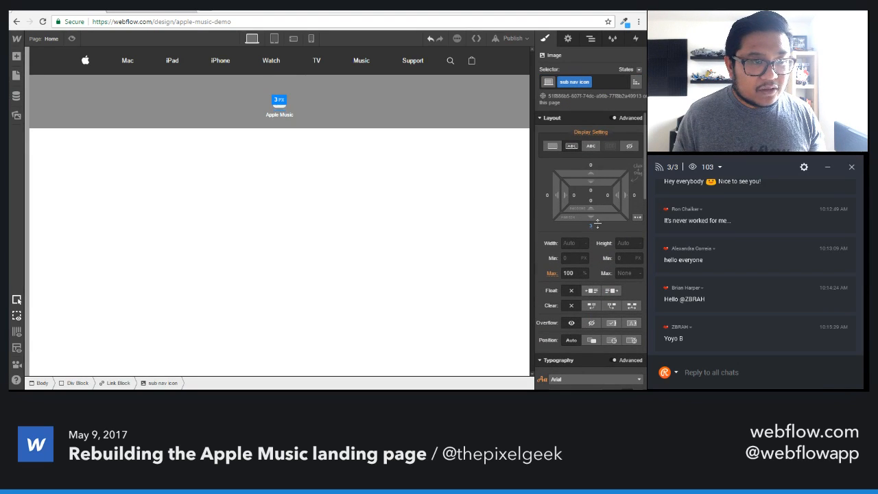
{"action": "left_click", "coordinate": [370, 236]}
{"action": "left_click", "coordinate": [287, 110]}
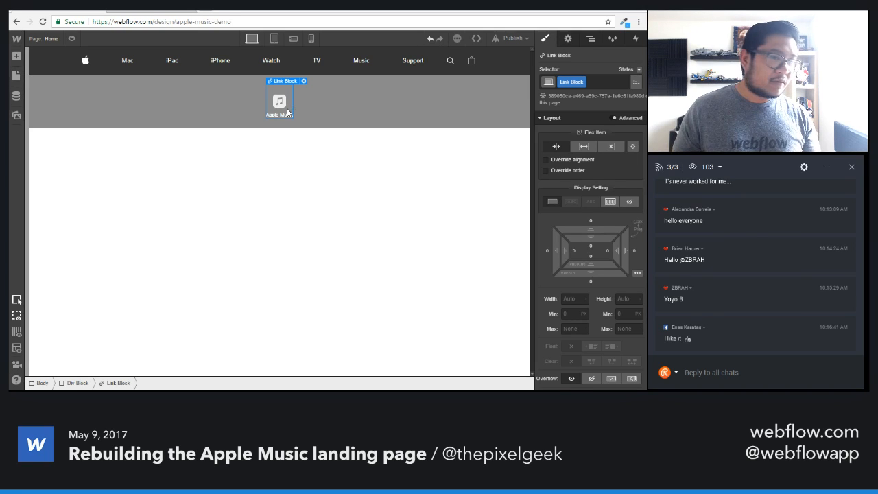
Duplicate the Apple Music link into five links with horizontal padding around each.
{"action": "key", "text": "ctrl+c"}
{"action": "key", "text": "ctrl+v"}
{"action": "key", "text": "ctrl+v"}
{"action": "key", "text": "ctrl+v"}
{"action": "key", "text": "ctrl+v"}
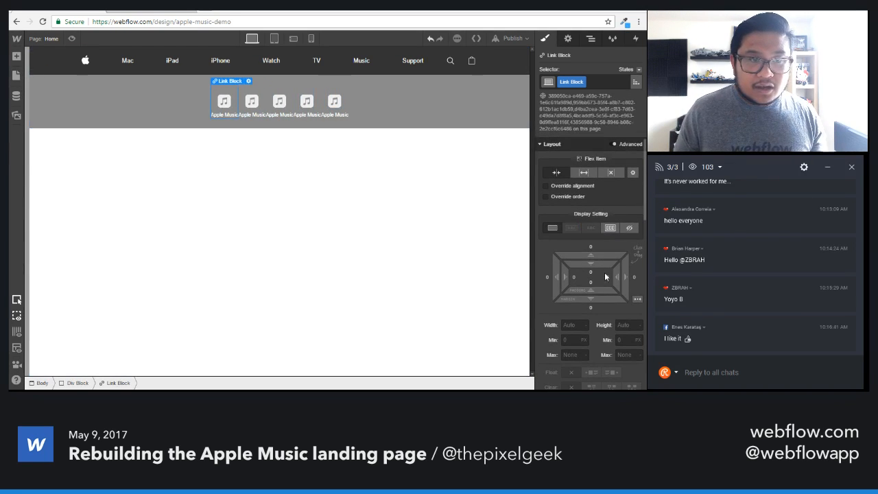
{"action": "scroll", "coordinate": [604, 272], "scroll_direction": "down", "scroll_amount": 2}
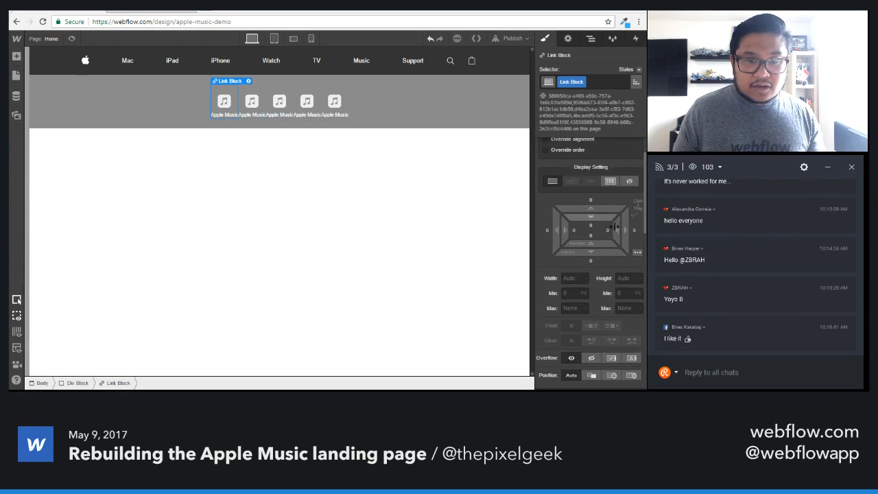
{"action": "left_click_drag", "start_coordinate": [615, 230], "coordinate": [593, 229]}
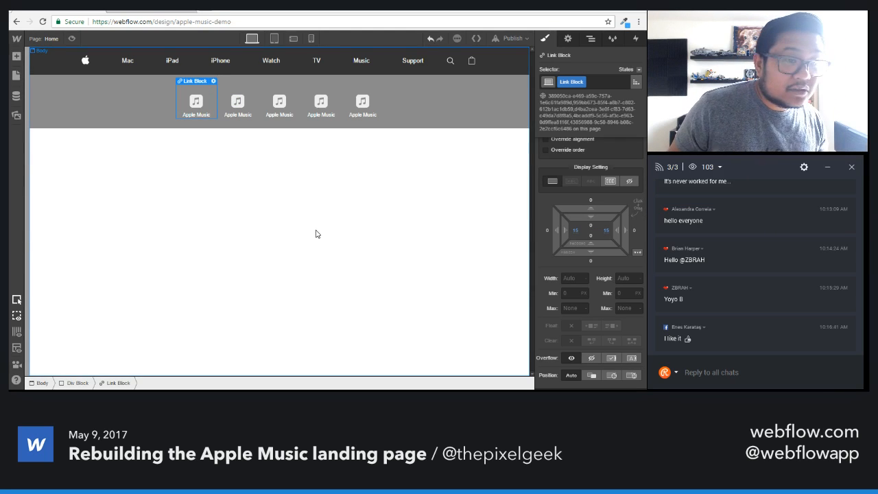
Replace the second and third links' icons with different images from the assets.
{"action": "double_click", "coordinate": [237, 102]}
{"action": "left_click", "coordinate": [331, 138]}
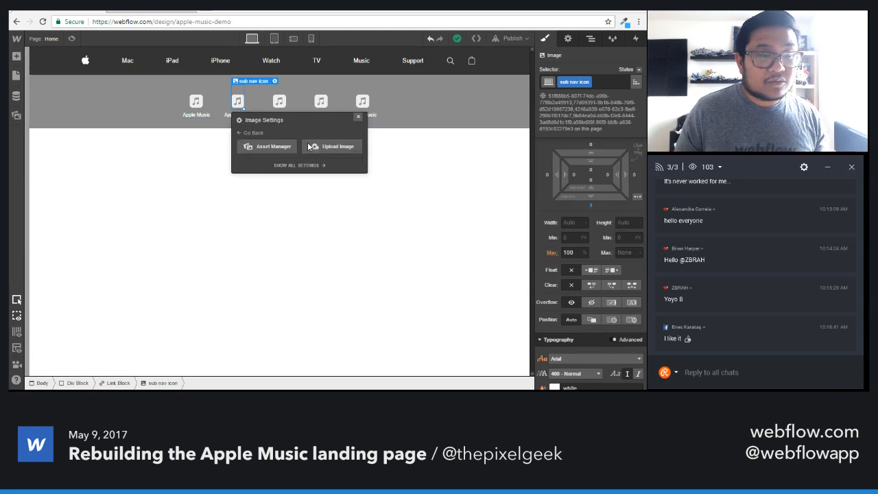
{"action": "left_click", "coordinate": [267, 146]}
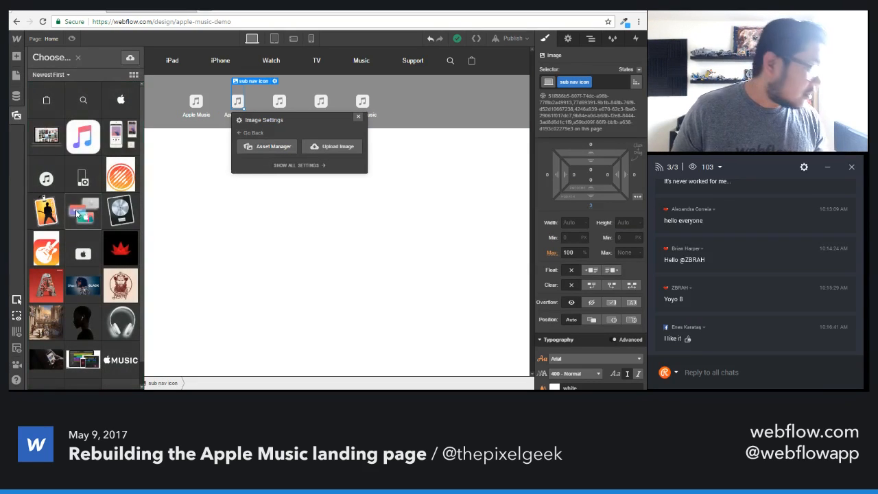
{"action": "left_click", "coordinate": [46, 179]}
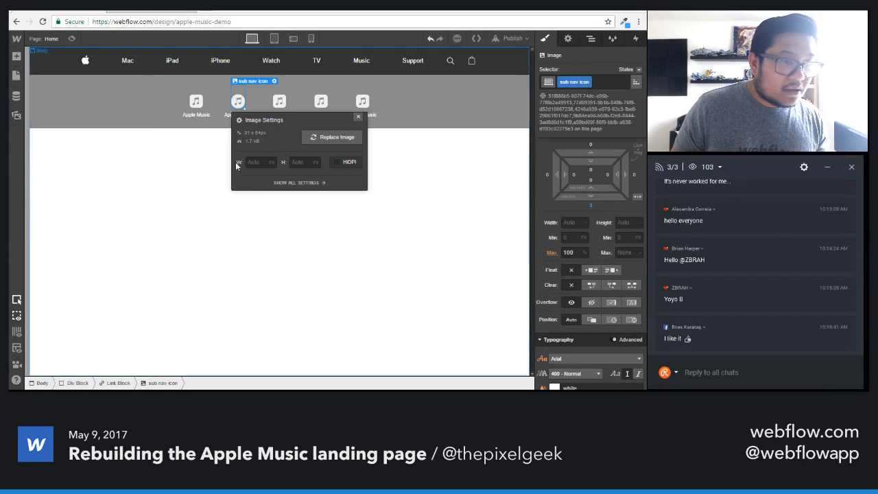
{"action": "left_click", "coordinate": [357, 117]}
{"action": "double_click", "coordinate": [282, 102]}
{"action": "left_click", "coordinate": [353, 138]}
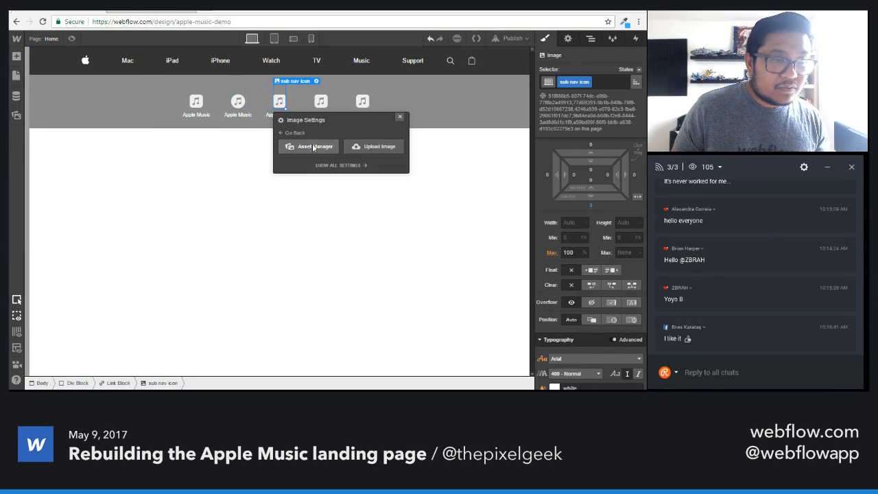
{"action": "left_click", "coordinate": [331, 147]}
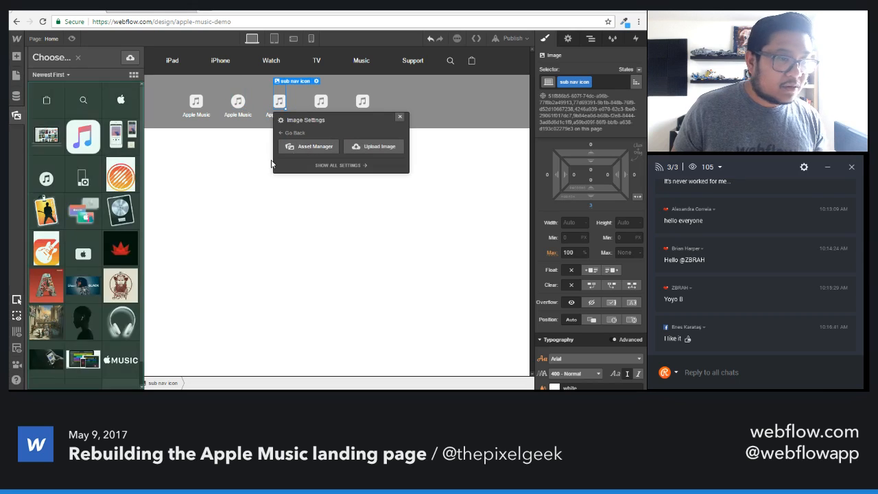
{"action": "left_click", "coordinate": [83, 179]}
Replace the fourth icon with the headphones image and the fifth with the Apple logo.
{"action": "double_click", "coordinate": [322, 102]}
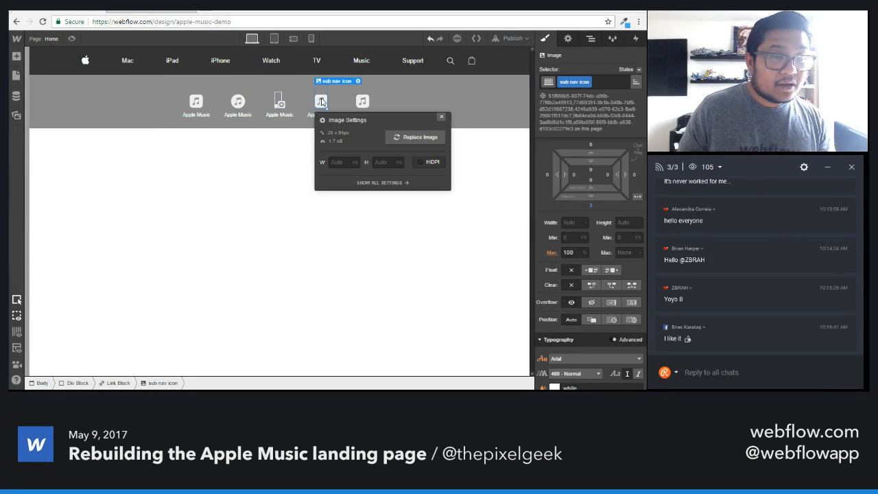
{"action": "left_click", "coordinate": [397, 137]}
{"action": "left_click", "coordinate": [345, 148]}
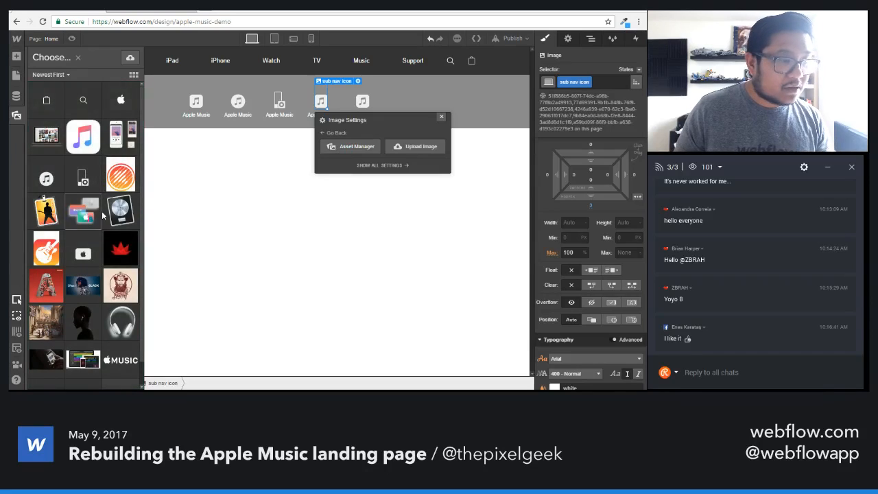
{"action": "scroll", "coordinate": [102, 210], "scroll_direction": "down", "scroll_amount": 1}
{"action": "left_click", "coordinate": [38, 371]}
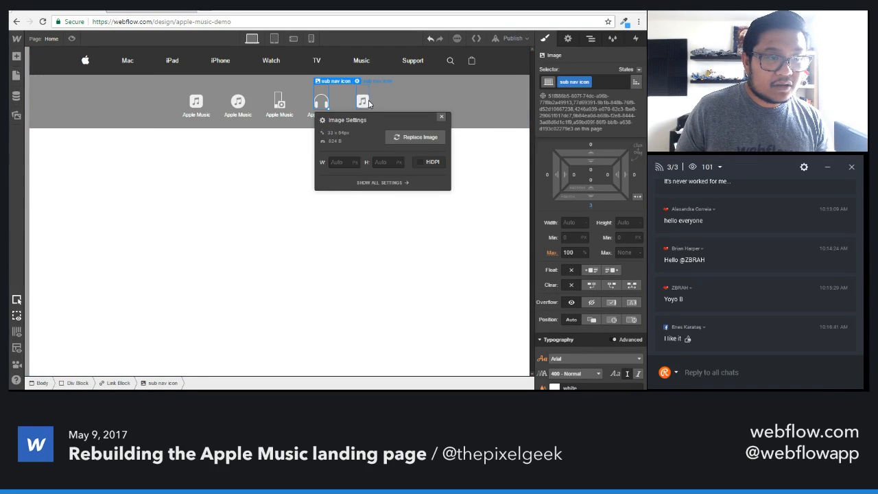
{"action": "double_click", "coordinate": [364, 102]}
{"action": "left_click", "coordinate": [457, 137]}
{"action": "left_click", "coordinate": [392, 146]}
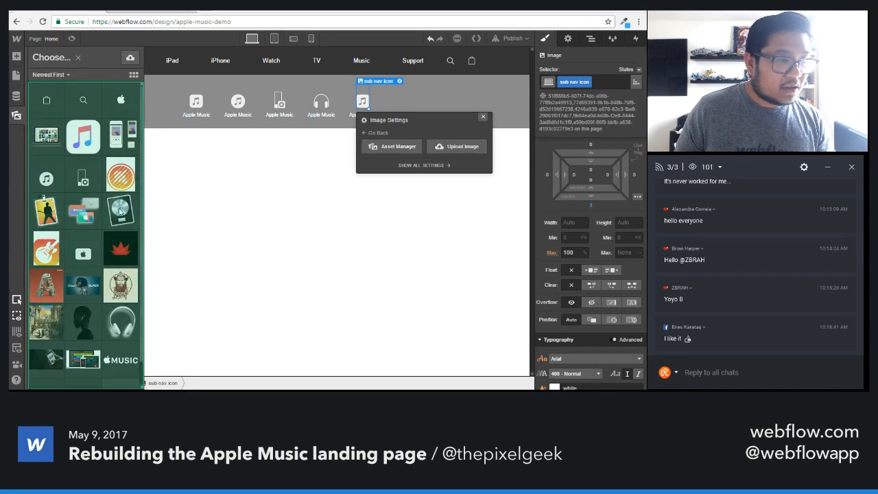
{"action": "left_click", "coordinate": [94, 264]}
{"action": "scroll", "coordinate": [93, 270], "scroll_direction": "down", "scroll_amount": 1}
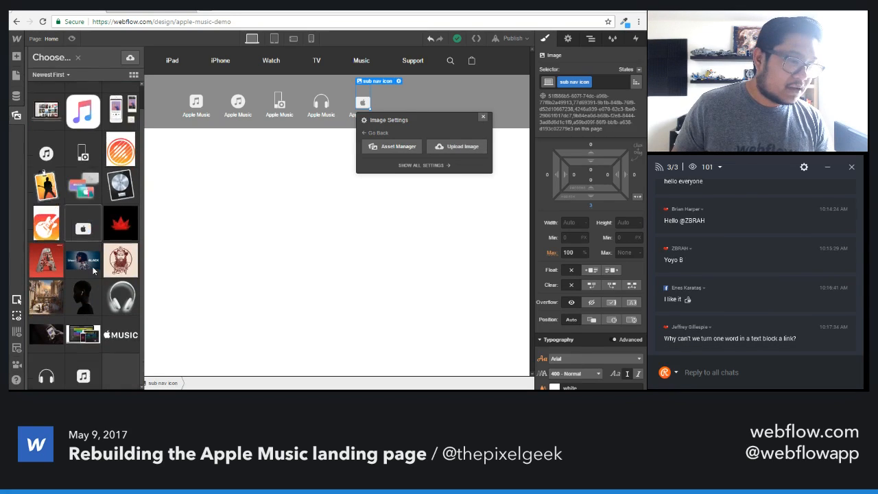
{"action": "left_click", "coordinate": [83, 279]}
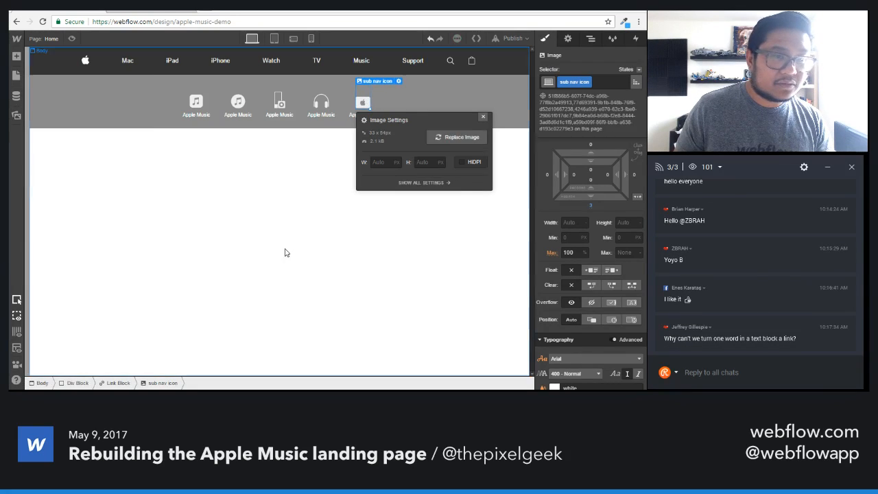
{"action": "left_click", "coordinate": [483, 116]}
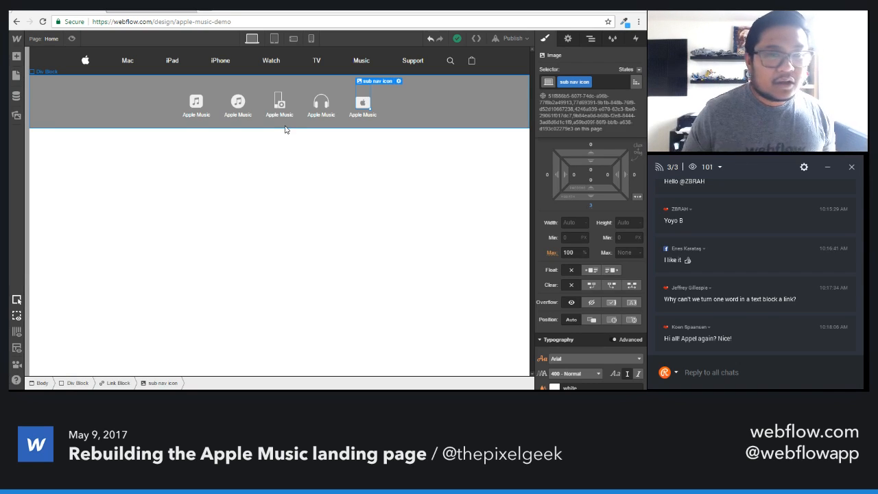
Reload the Designer and open the Navigator with the sub-nav's children collapsed.
{"action": "left_click", "coordinate": [43, 22]}
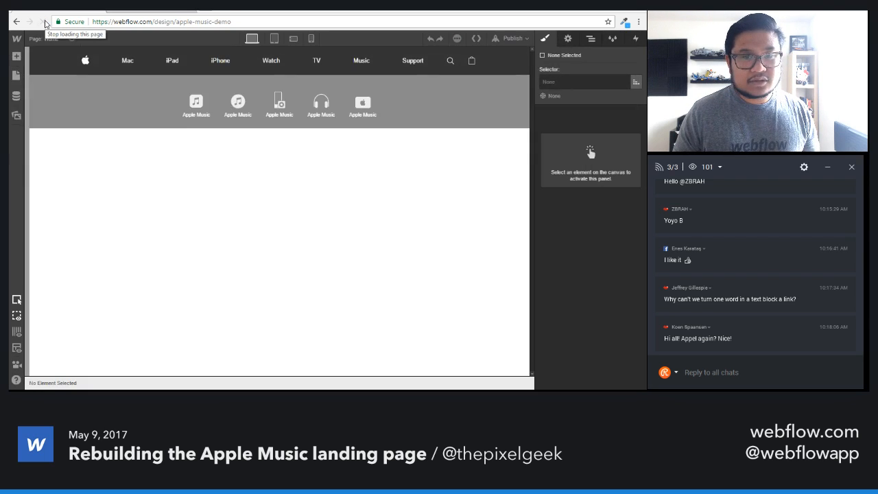
{"action": "left_click", "coordinate": [355, 115]}
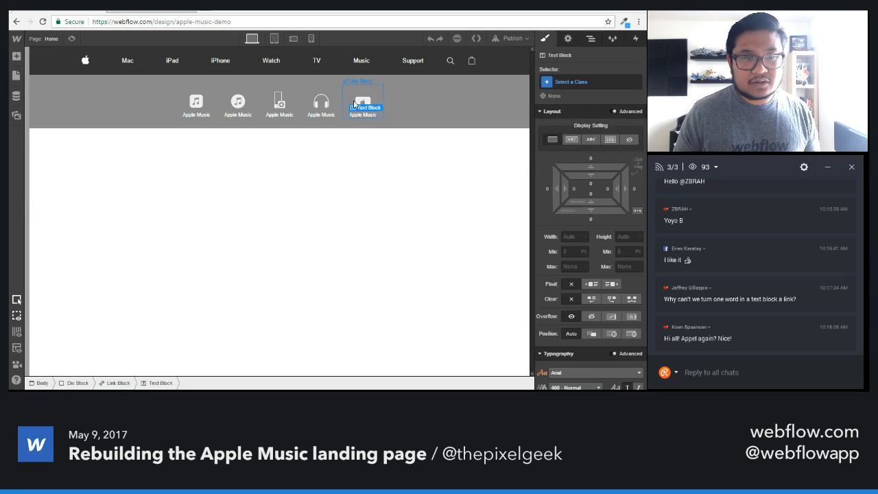
{"action": "left_click", "coordinate": [346, 102]}
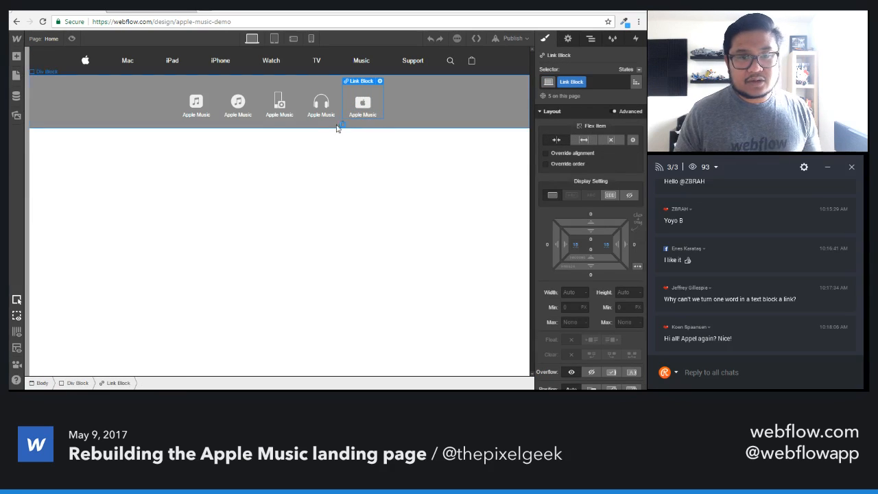
{"action": "left_click", "coordinate": [320, 164]}
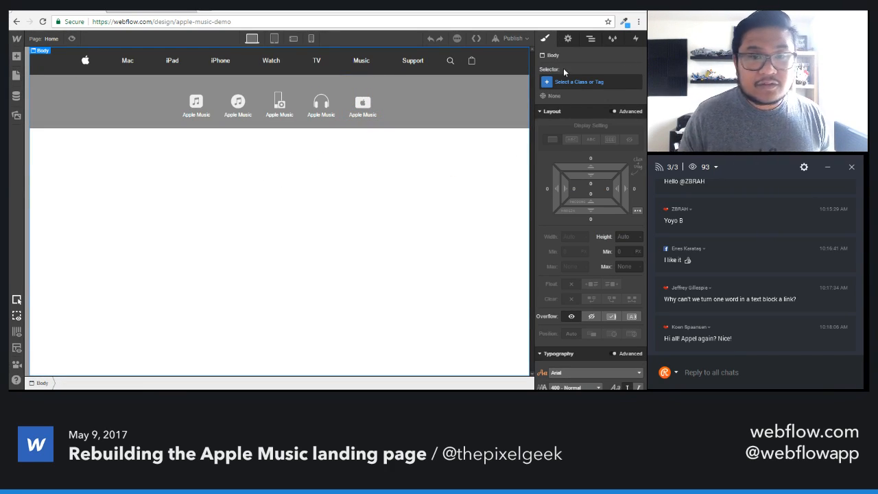
{"action": "left_click", "coordinate": [586, 41]}
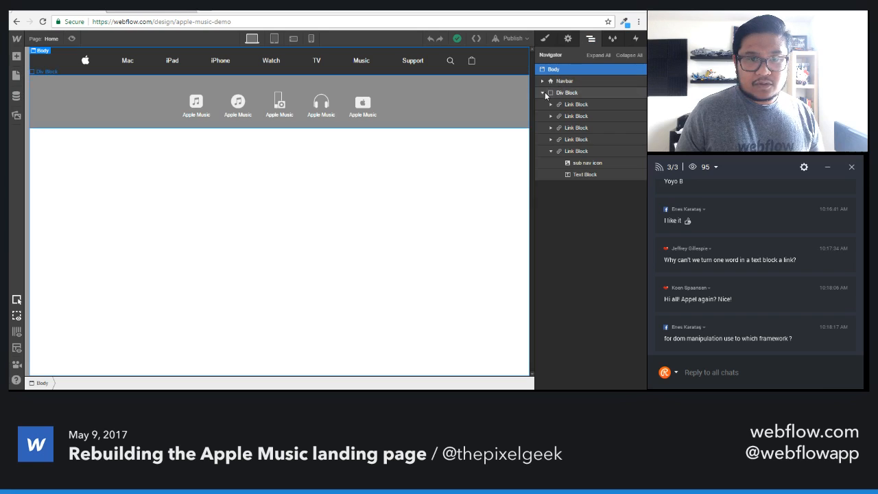
{"action": "left_click", "coordinate": [542, 91]}
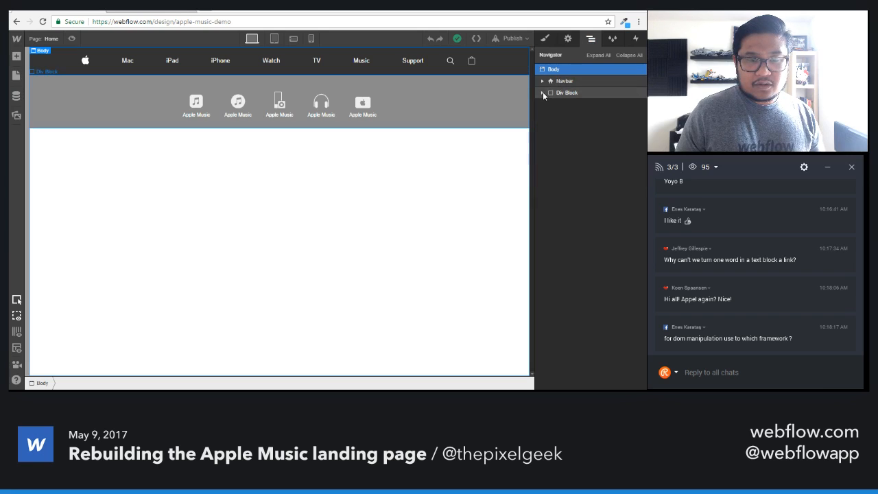
{"action": "left_click", "coordinate": [576, 79]}
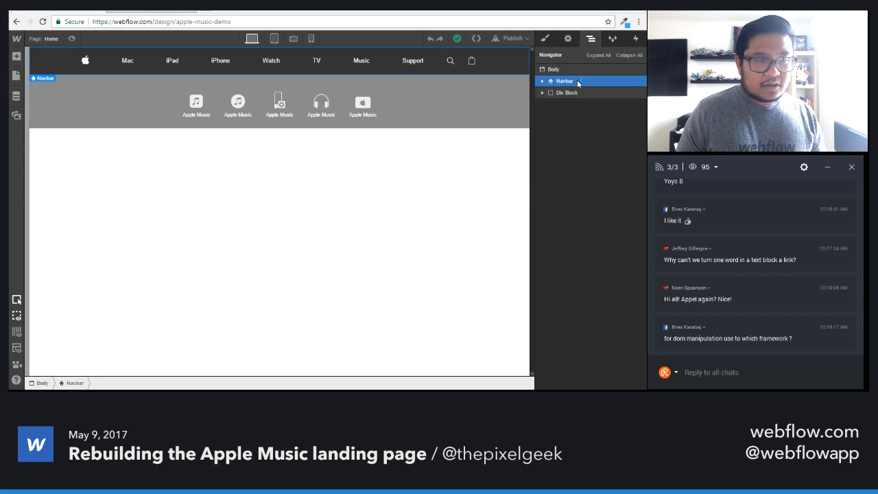
{"action": "left_click", "coordinate": [461, 195]}
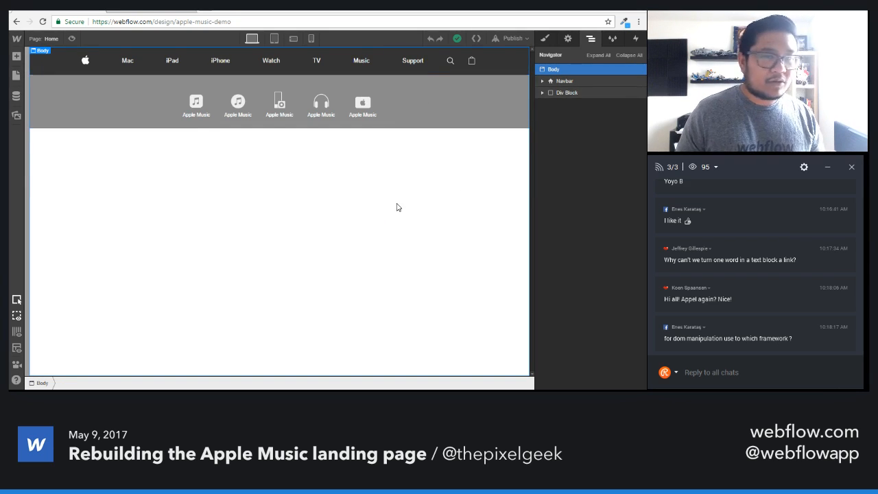
Add a new Section and move the Navbar into it in the Navigator.
{"action": "key", "text": "a"}
{"action": "left_click", "coordinate": [47, 121]}
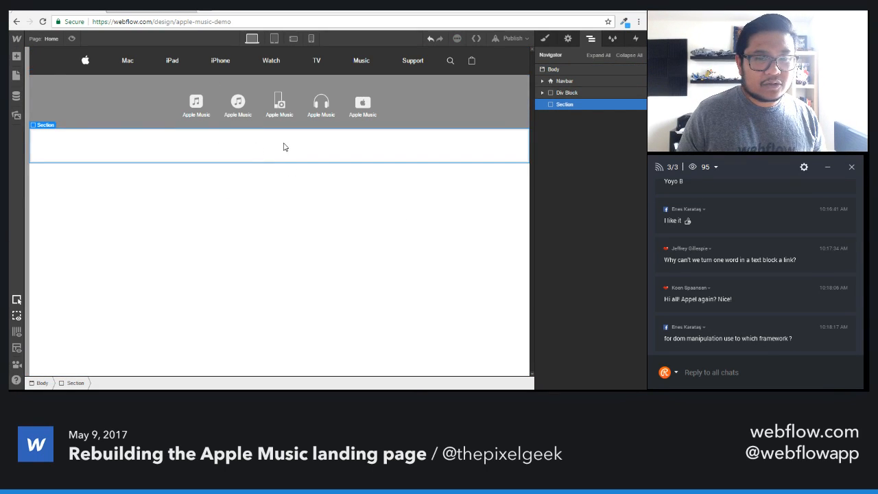
{"action": "left_click", "coordinate": [569, 93]}
{"action": "left_click", "coordinate": [569, 81]}
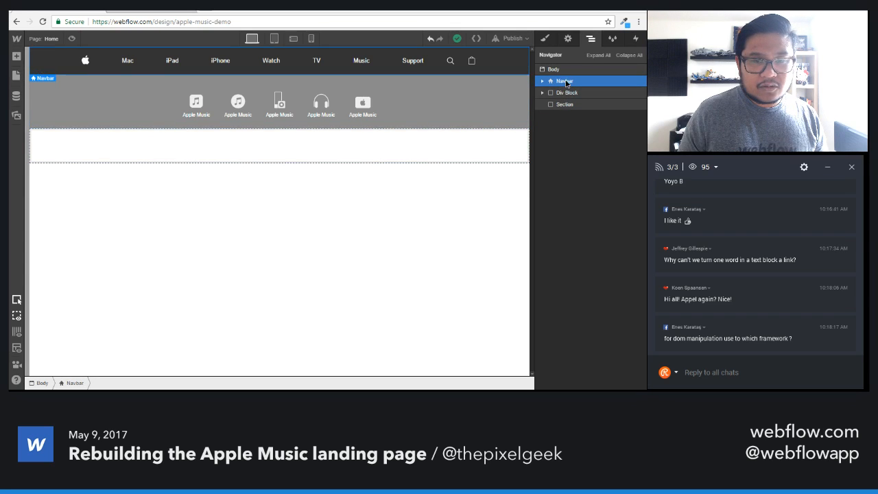
{"action": "left_click_drag", "start_coordinate": [566, 83], "coordinate": [580, 115]}
{"action": "left_click", "coordinate": [576, 81]}
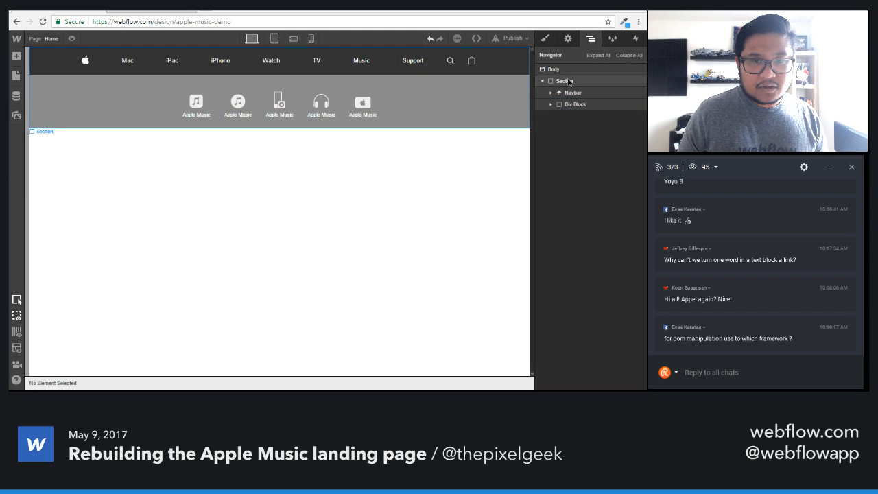
Give the Section the class 'hero', Relative position and an 800 px height.
{"action": "key", "text": "s"}
{"action": "left_click", "coordinate": [577, 80]}
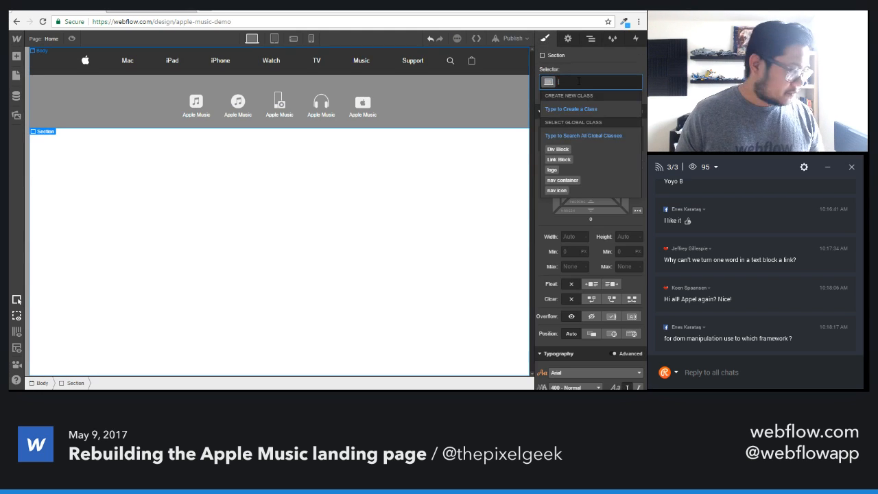
{"action": "type", "text": "hero"}
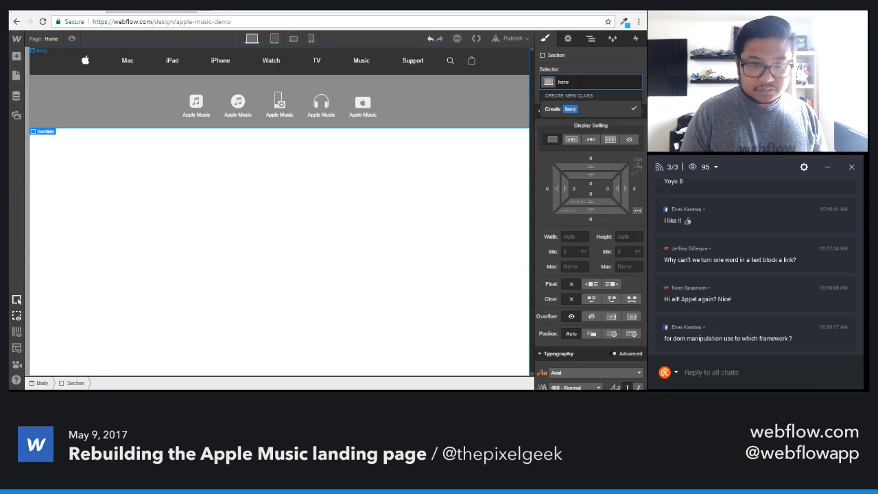
{"action": "key", "text": "Return"}
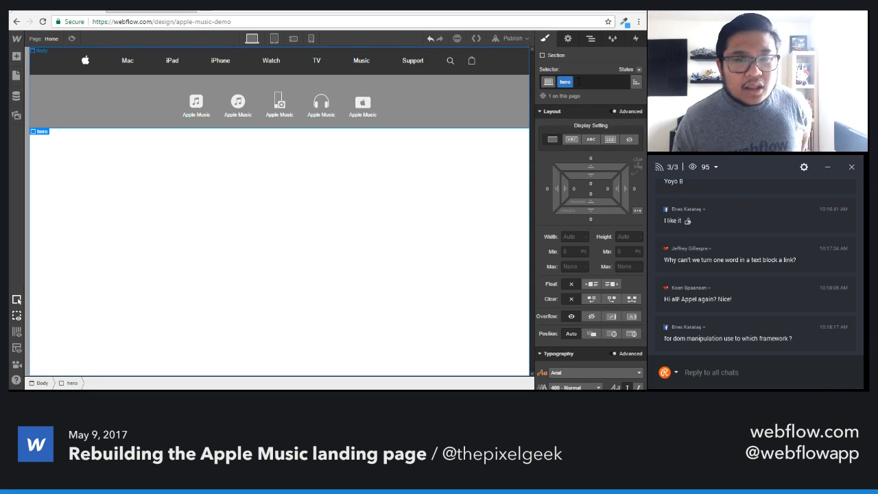
{"action": "left_click", "coordinate": [592, 333]}
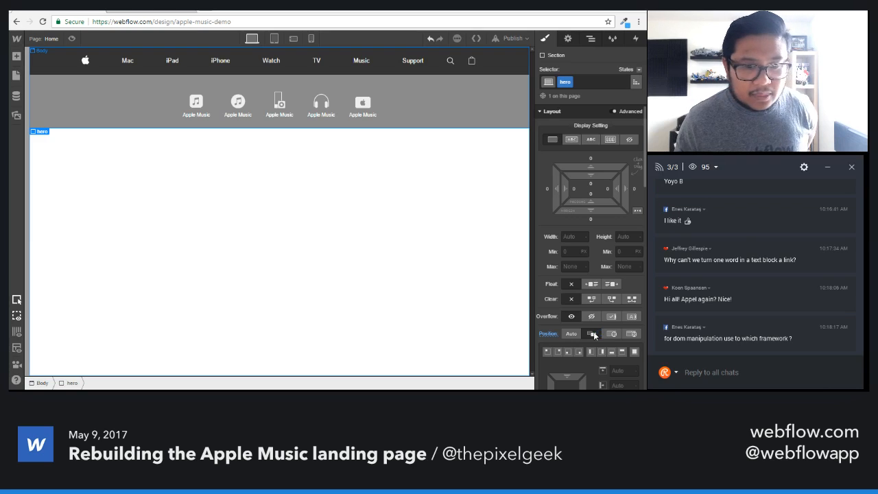
{"action": "left_click", "coordinate": [622, 236]}
{"action": "type", "text": "800"}
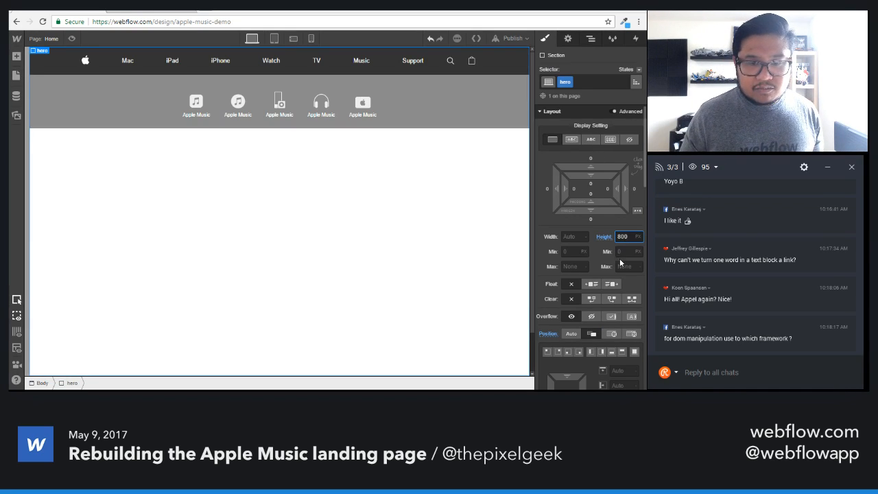
{"action": "double_click", "coordinate": [621, 236]}
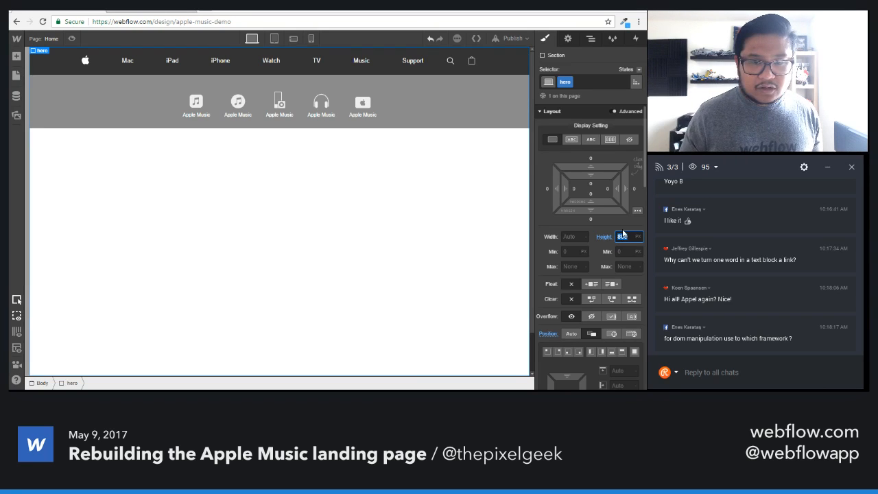
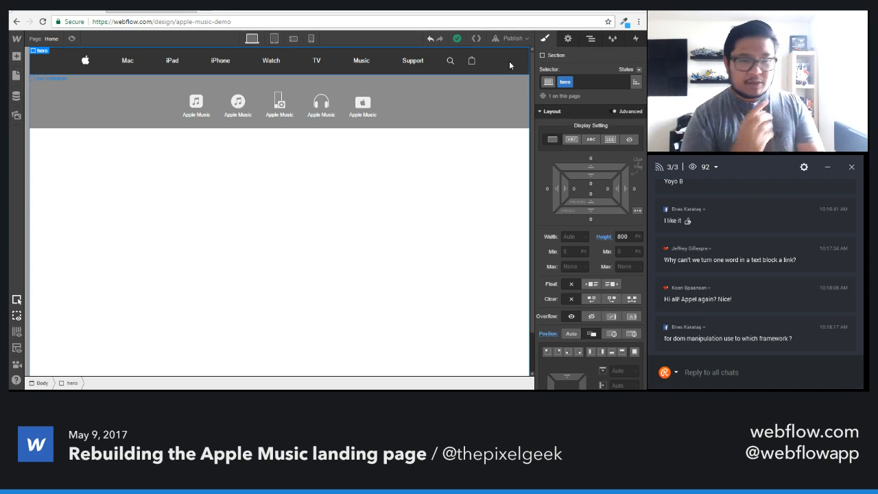
Reset the hero section's position to Auto and add a placeholder background image.
{"action": "left_click", "coordinate": [571, 333]}
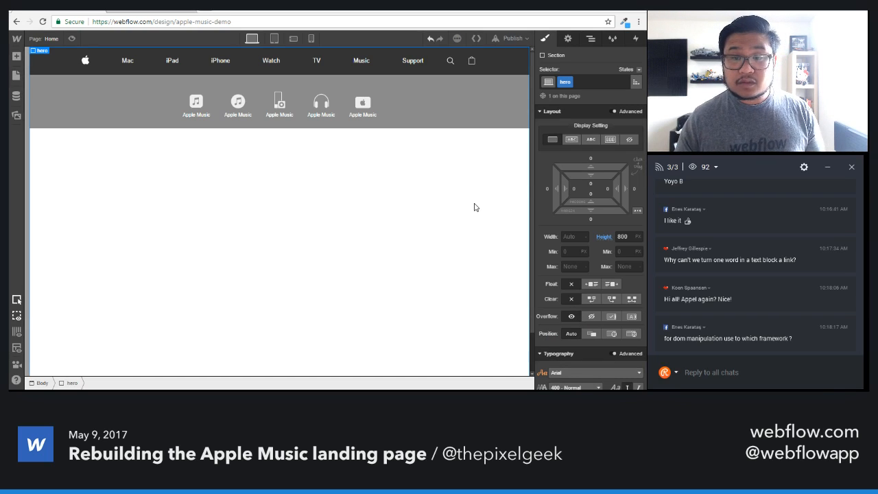
{"action": "scroll", "coordinate": [590, 228], "scroll_direction": "down", "scroll_amount": 5}
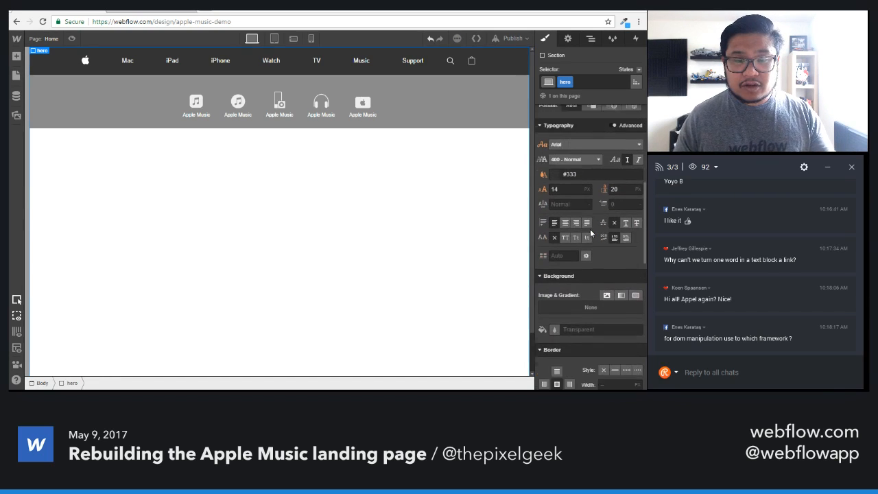
{"action": "left_click", "coordinate": [606, 243]}
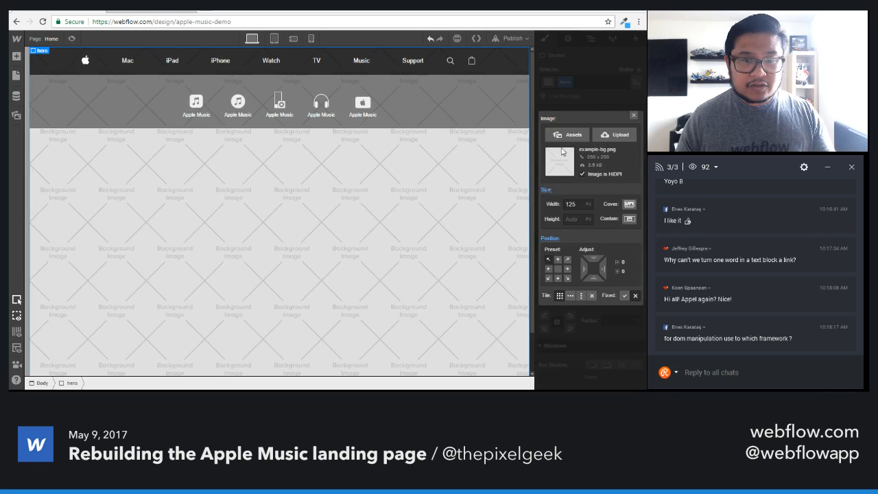
Replace the placeholder with family_hero_large_2x.jpg as a centred, cover-sized, non-repeating background.
{"action": "left_click", "coordinate": [569, 134]}
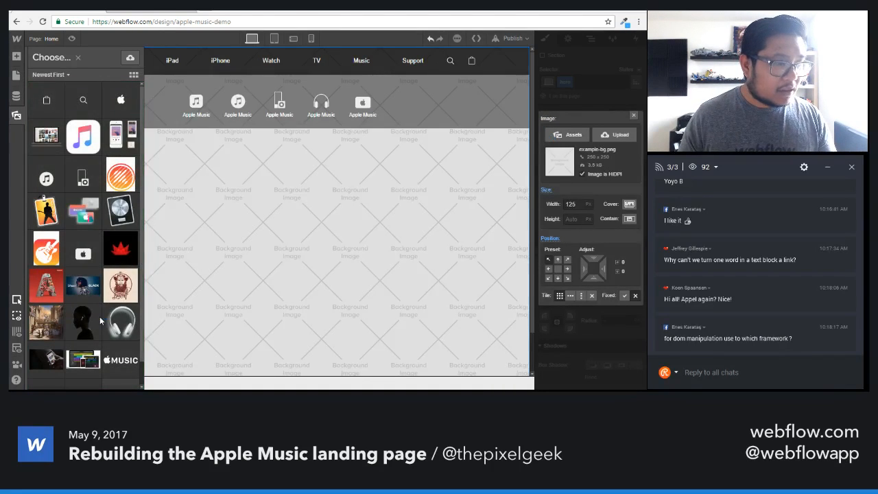
{"action": "scroll", "coordinate": [103, 322], "scroll_direction": "down", "scroll_amount": 1}
{"action": "left_click", "coordinate": [39, 338]}
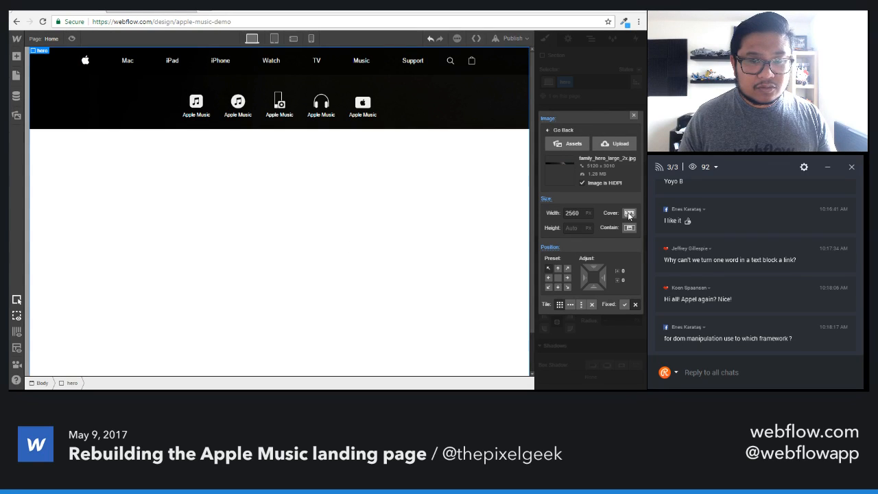
{"action": "left_click", "coordinate": [558, 278]}
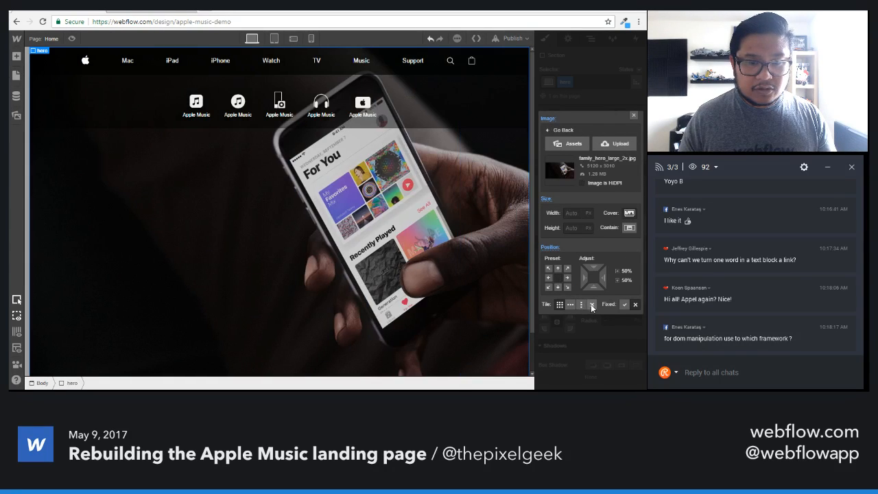
{"action": "left_click", "coordinate": [592, 304]}
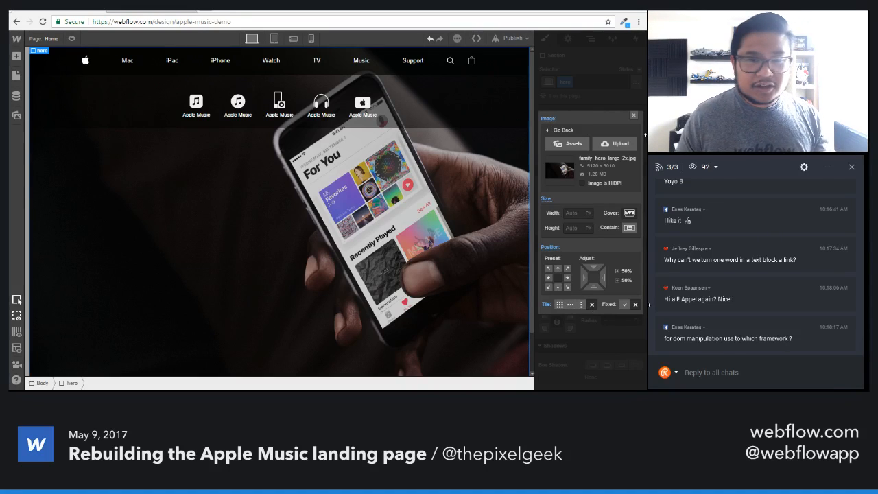
{"action": "left_click", "coordinate": [634, 115]}
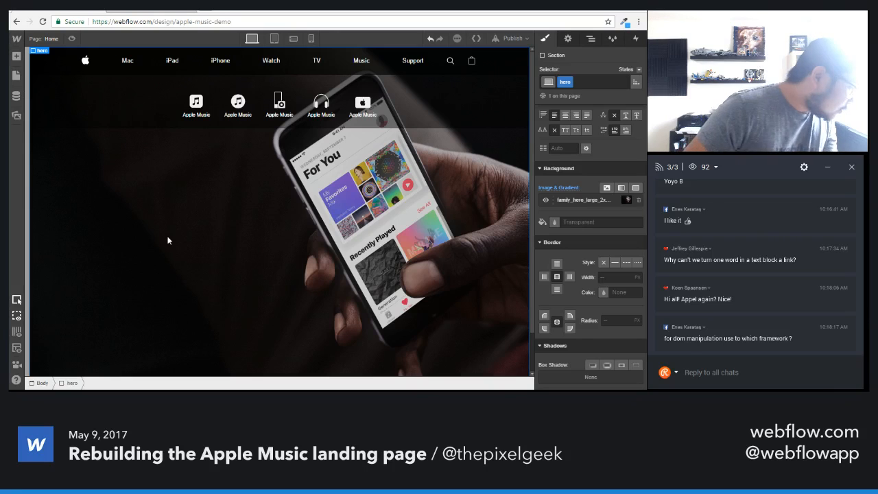
Set the Navbar's black background to 30% opacity.
{"action": "left_click", "coordinate": [513, 71]}
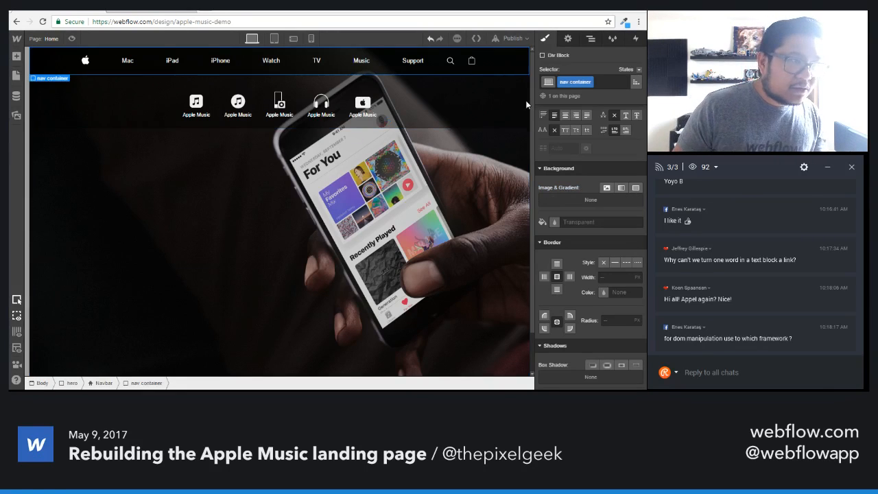
{"action": "scroll", "coordinate": [569, 319], "scroll_direction": "down", "scroll_amount": 2}
{"action": "scroll", "coordinate": [570, 319], "scroll_direction": "up", "scroll_amount": 2}
{"action": "scroll", "coordinate": [569, 317], "scroll_direction": "up", "scroll_amount": 2}
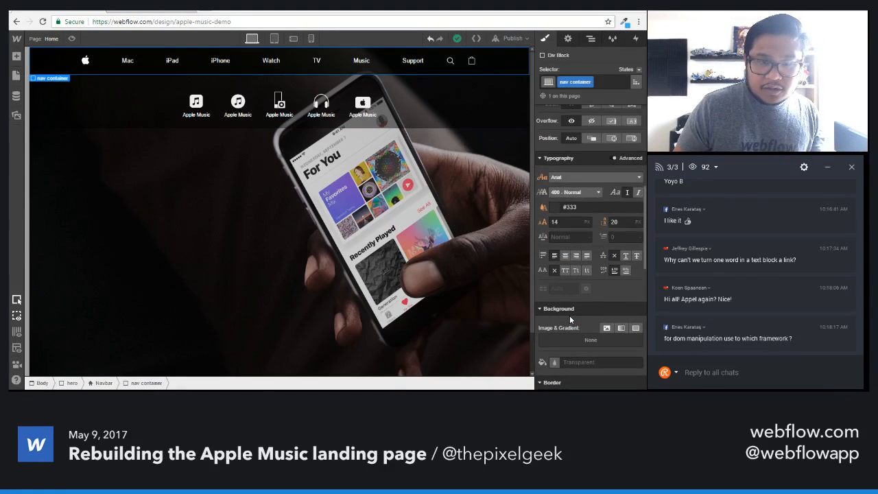
{"action": "key", "text": "Up"}
{"action": "scroll", "coordinate": [574, 273], "scroll_direction": "down", "scroll_amount": 2}
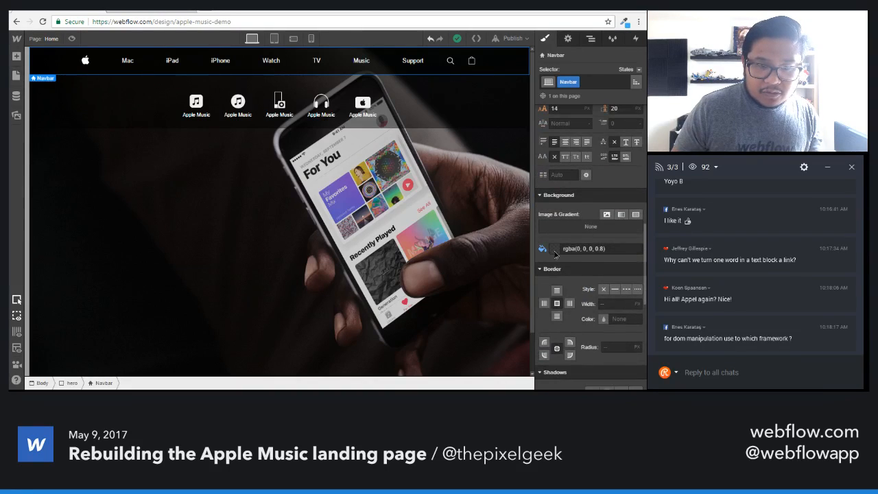
{"action": "left_click", "coordinate": [553, 250]}
{"action": "left_click_drag", "start_coordinate": [635, 155], "coordinate": [636, 190]}
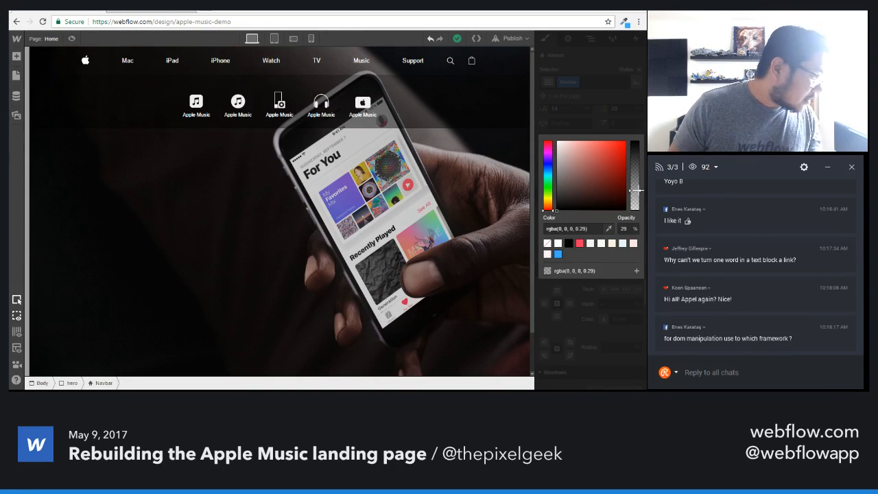
{"action": "left_click", "coordinate": [623, 228]}
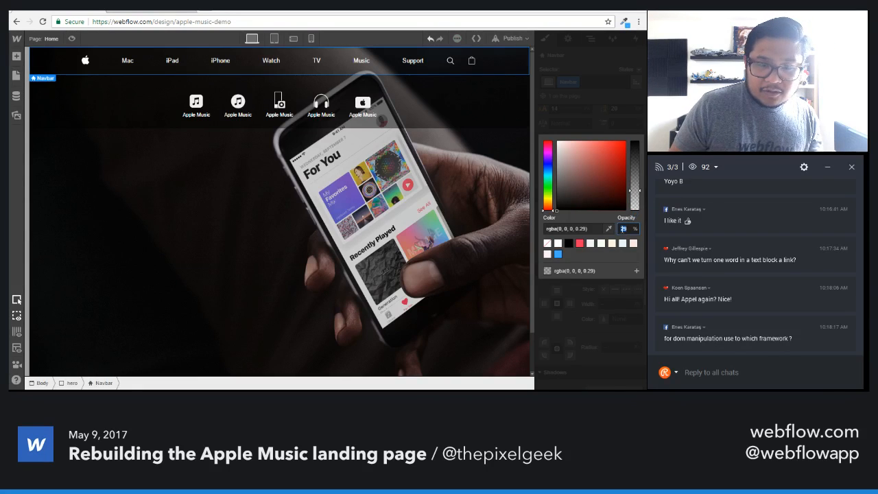
{"action": "type", "text": "30"}
{"action": "key", "text": "Return"}
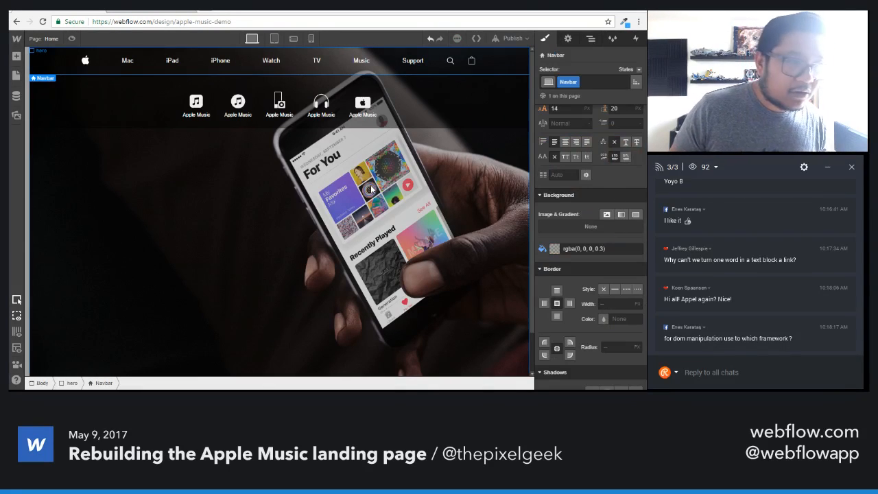
Set the icon strip's top and bottom padding to 10 px.
{"action": "left_click", "coordinate": [469, 122]}
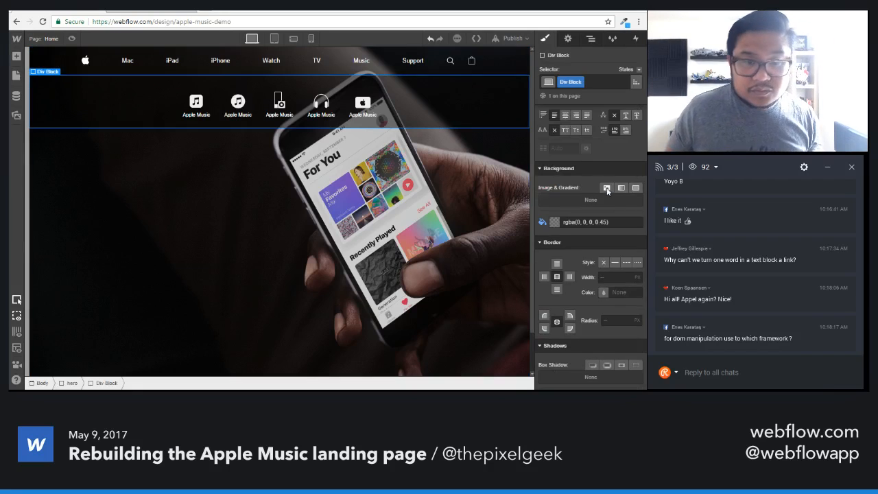
{"action": "scroll", "coordinate": [595, 195], "scroll_direction": "up", "scroll_amount": 5}
{"action": "left_click_drag", "start_coordinate": [591, 222], "coordinate": [591, 196]}
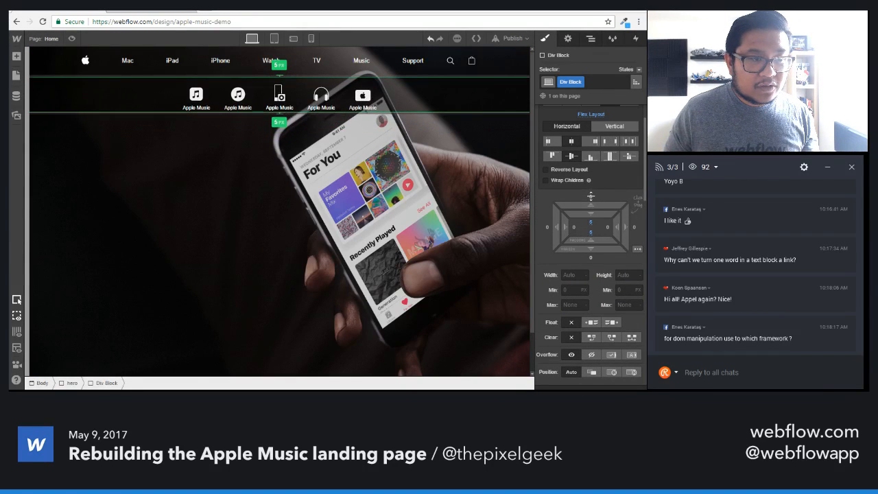
{"action": "left_click", "coordinate": [261, 207]}
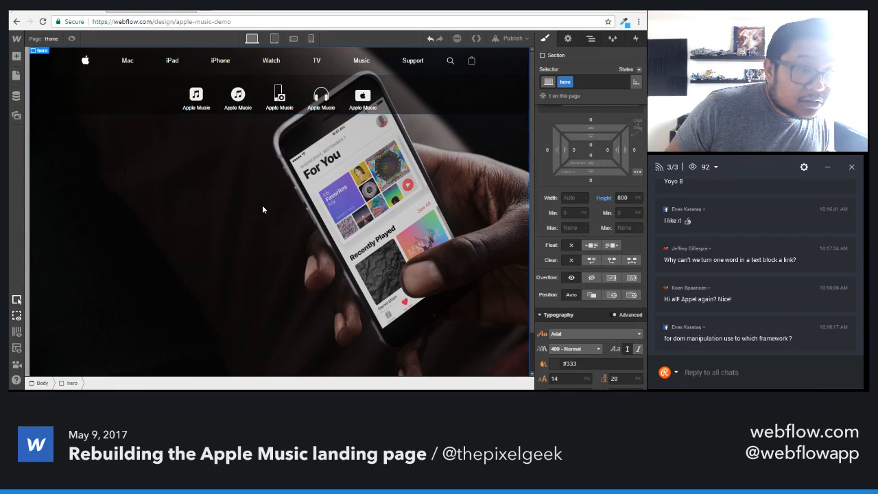
{"action": "left_click", "coordinate": [404, 106]}
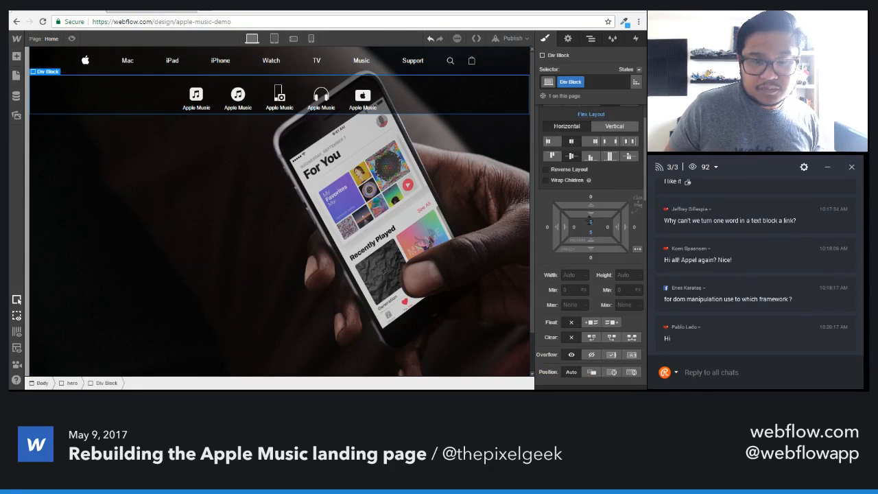
{"action": "left_click_drag", "start_coordinate": [590, 223], "coordinate": [593, 235]}
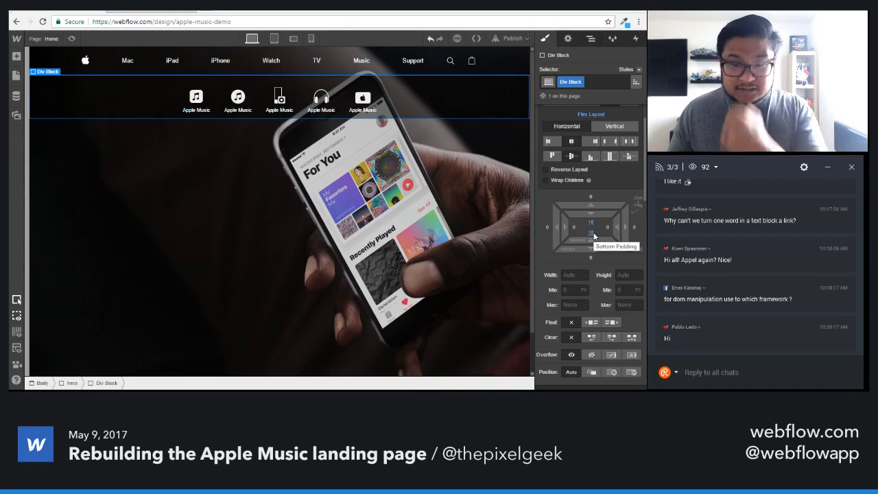
{"action": "left_click", "coordinate": [303, 216]}
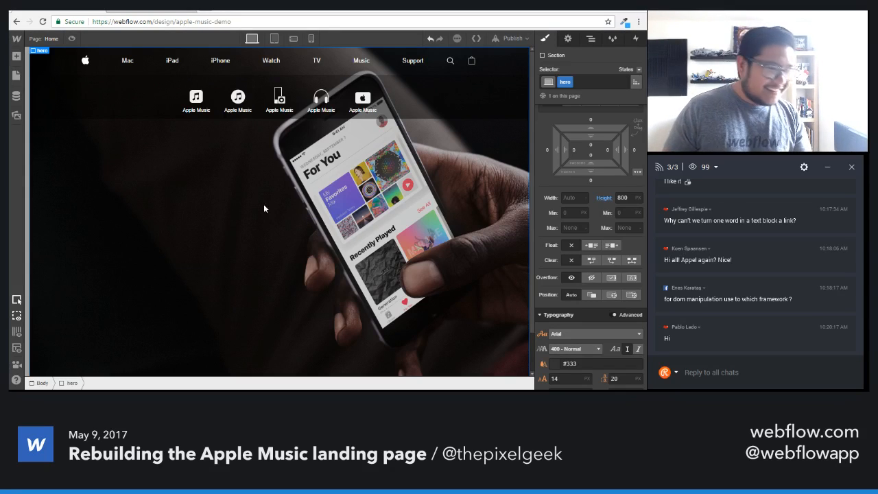
{"action": "key", "text": "a"}
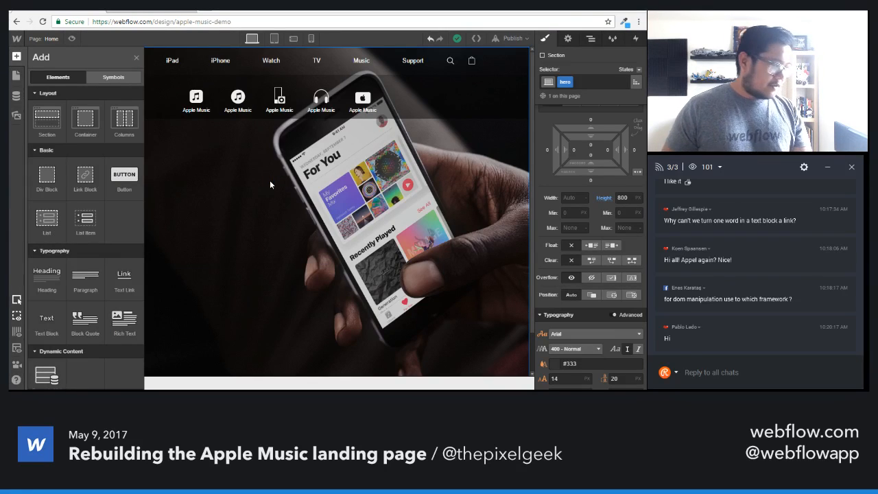
Add a Div Block to the hero with class 'container', 1200 px max width, centred.
{"action": "left_click", "coordinate": [55, 180]}
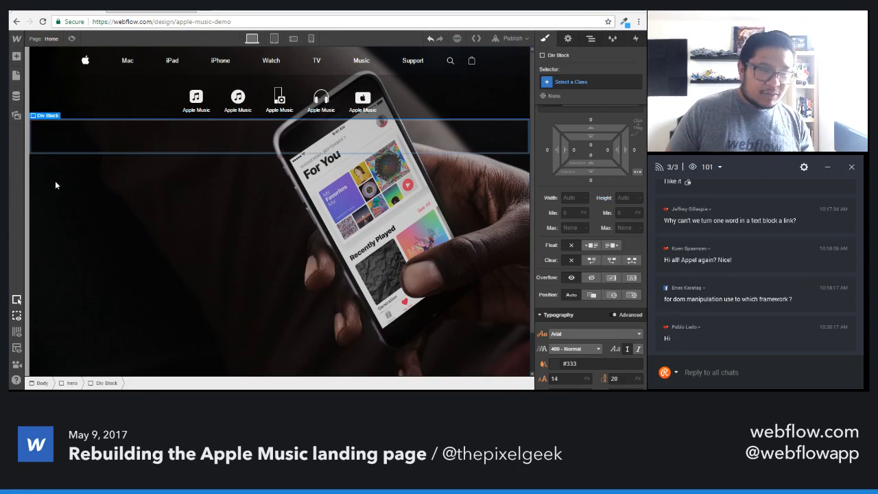
{"action": "left_click", "coordinate": [584, 81]}
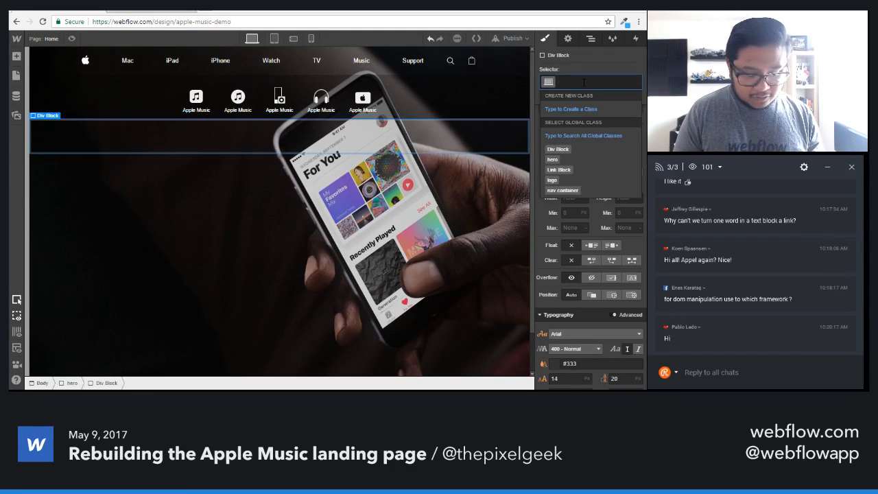
{"action": "type", "text": "container"}
{"action": "key", "text": "Return"}
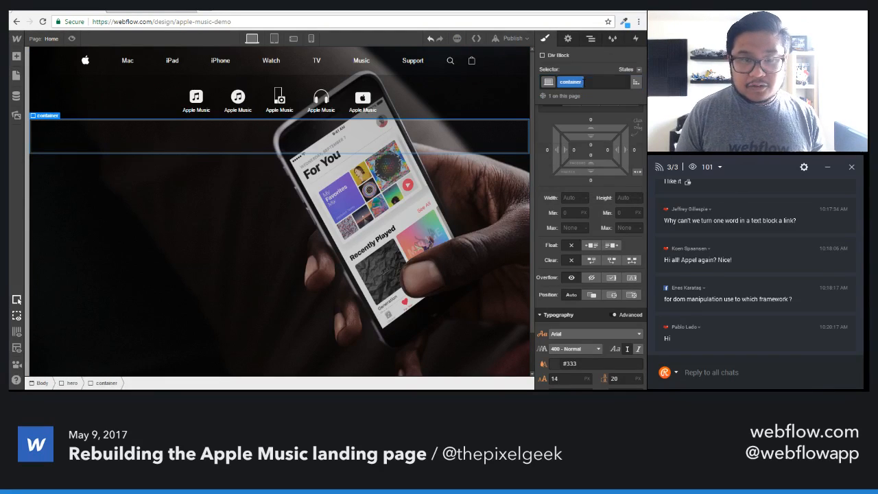
{"action": "left_click", "coordinate": [574, 226]}
{"action": "type", "text": "1200"}
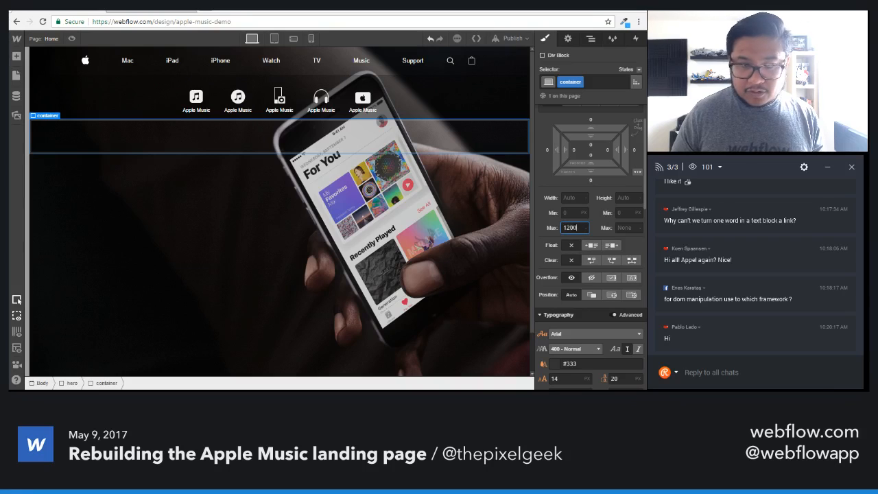
{"action": "key", "text": "Return"}
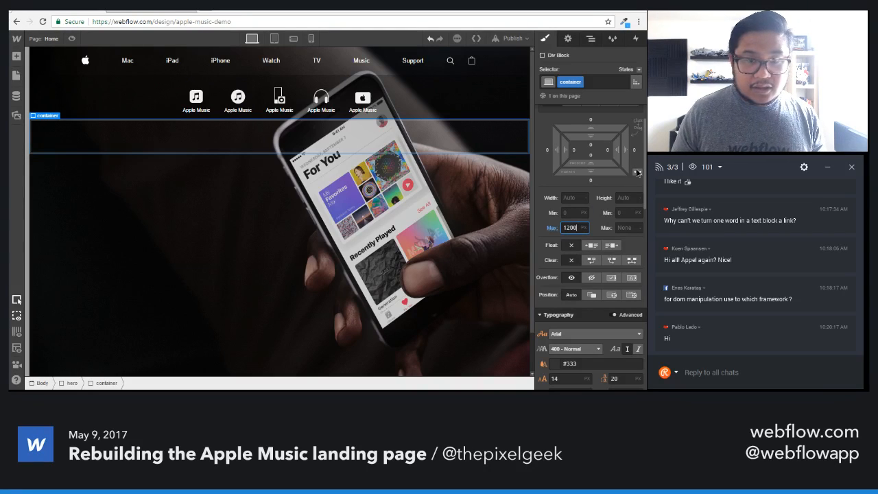
{"action": "left_click", "coordinate": [637, 172]}
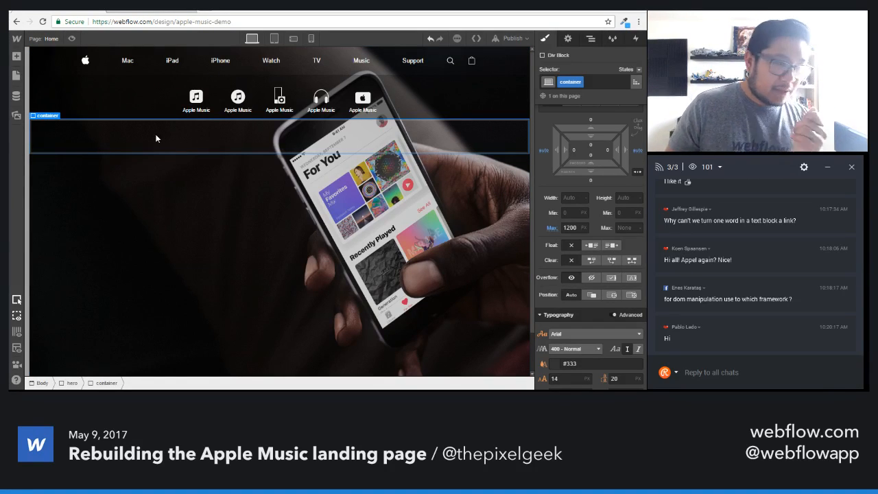
Compare with the nav container and change the container's max width to 870 px.
{"action": "left_click", "coordinate": [68, 65]}
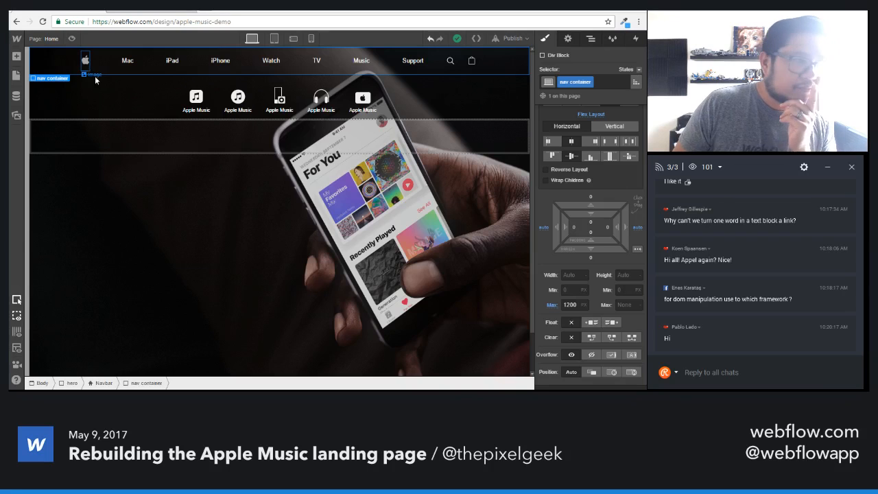
{"action": "left_click", "coordinate": [132, 148]}
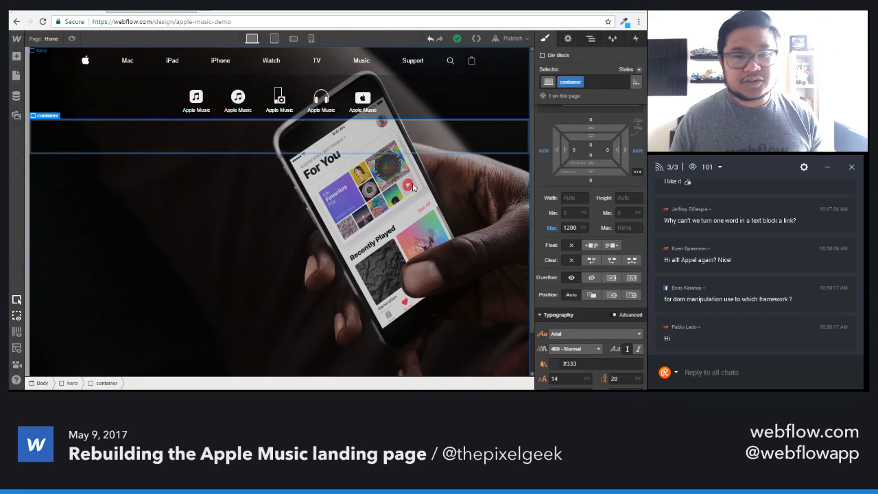
{"action": "left_click", "coordinate": [569, 227]}
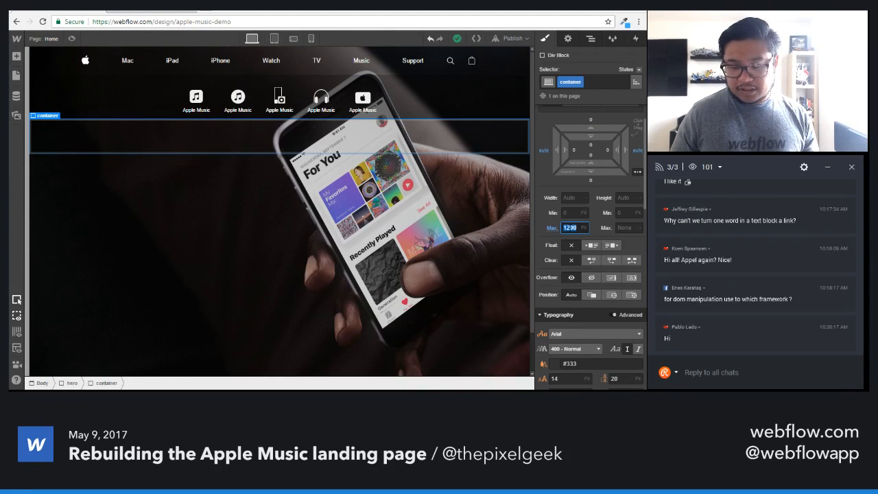
{"action": "type", "text": "800"}
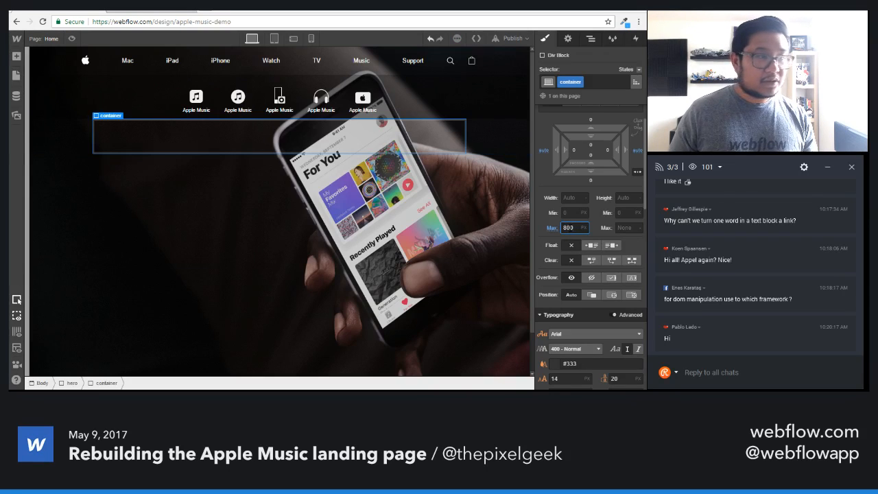
{"action": "key", "text": "shift+Up"}
{"action": "key", "text": "shift+Up"}
{"action": "key", "text": "shift+Up"}
{"action": "key", "text": "shift+Up"}
{"action": "key", "text": "shift+Up"}
{"action": "key", "text": "shift+Up"}
{"action": "key", "text": "shift+Up"}
{"action": "key", "text": "shift+Up"}
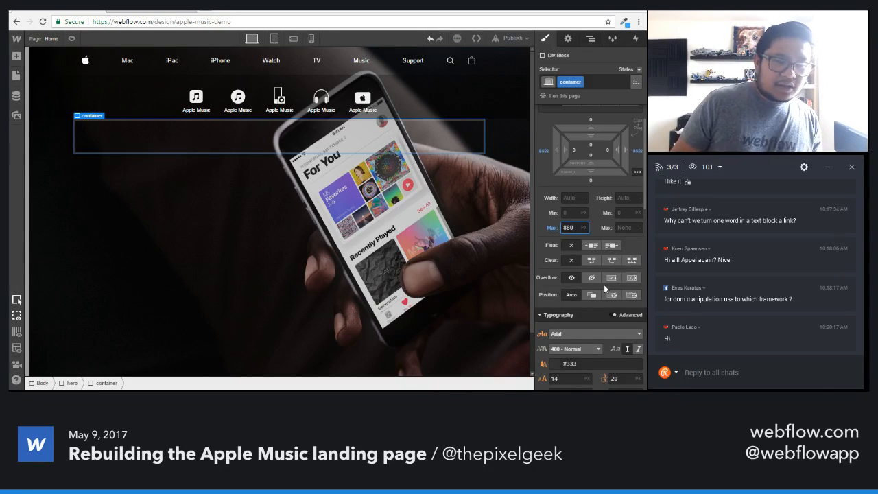
{"action": "key", "text": "shift+Down"}
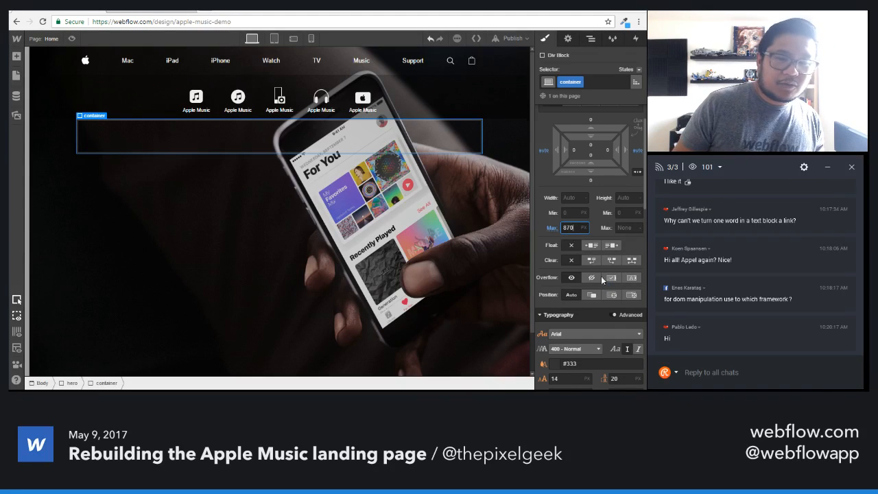
{"action": "left_click", "coordinate": [395, 151]}
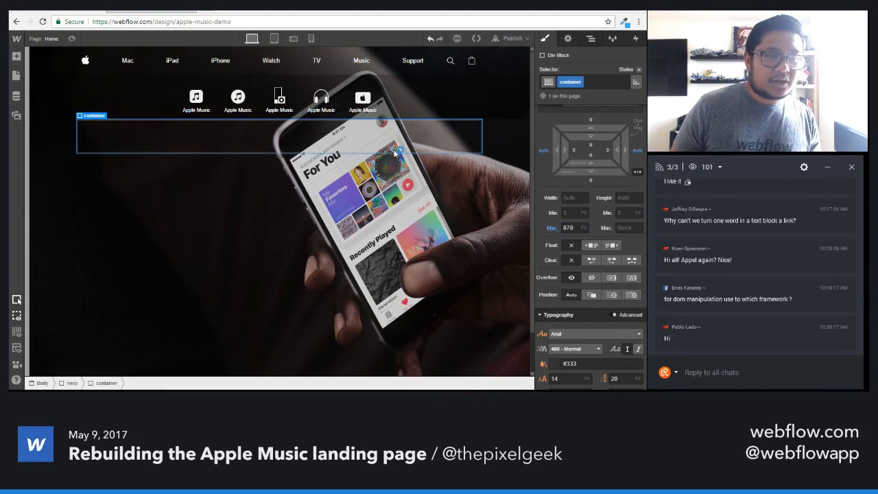
Delete the custom container and add a built-in Container instead.
{"action": "key", "text": "Delete"}
{"action": "key", "text": "a"}
{"action": "left_click", "coordinate": [87, 131]}
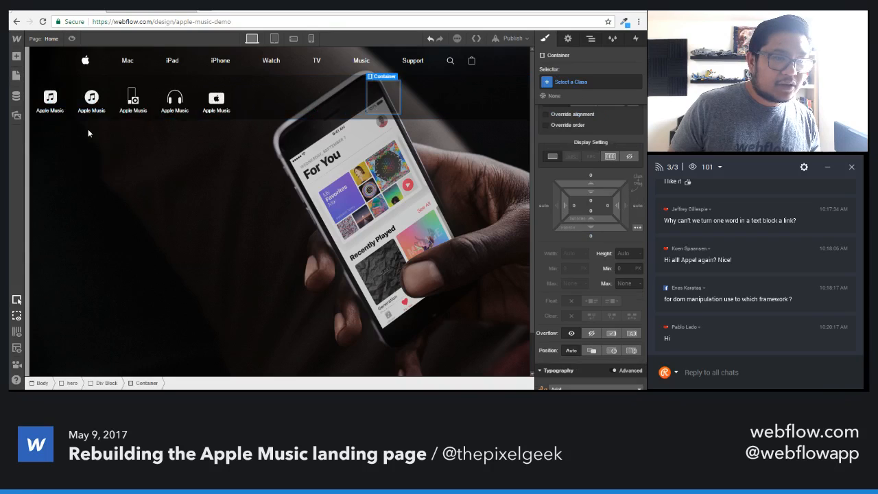
Place the Container below the icon row and give it a top margin of about 115 px.
{"action": "left_click_drag", "start_coordinate": [379, 98], "coordinate": [327, 172]}
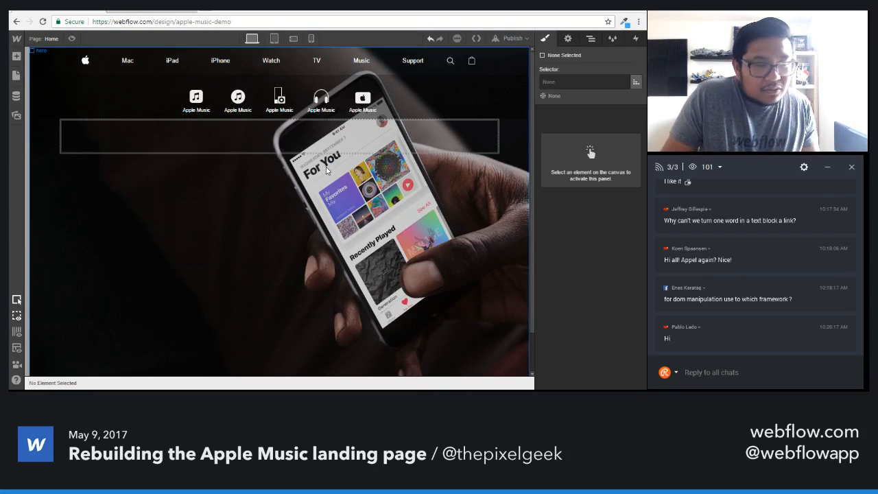
{"action": "left_click", "coordinate": [294, 142]}
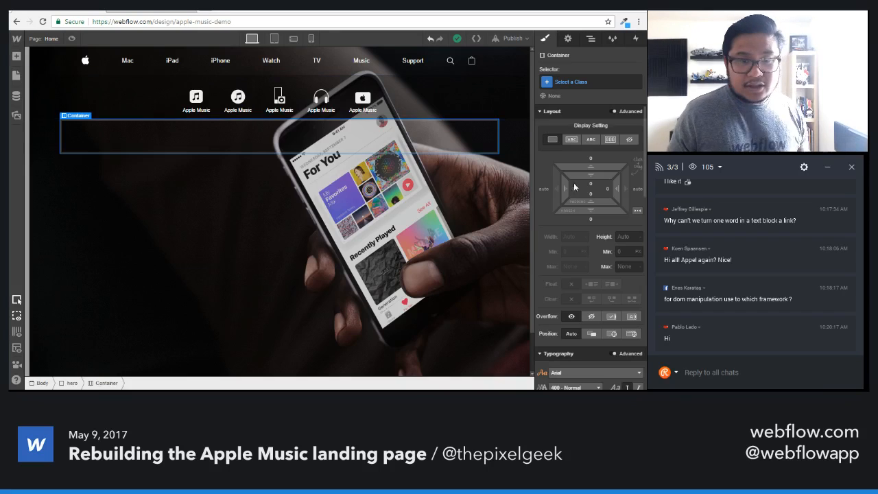
{"action": "left_click", "coordinate": [590, 160]}
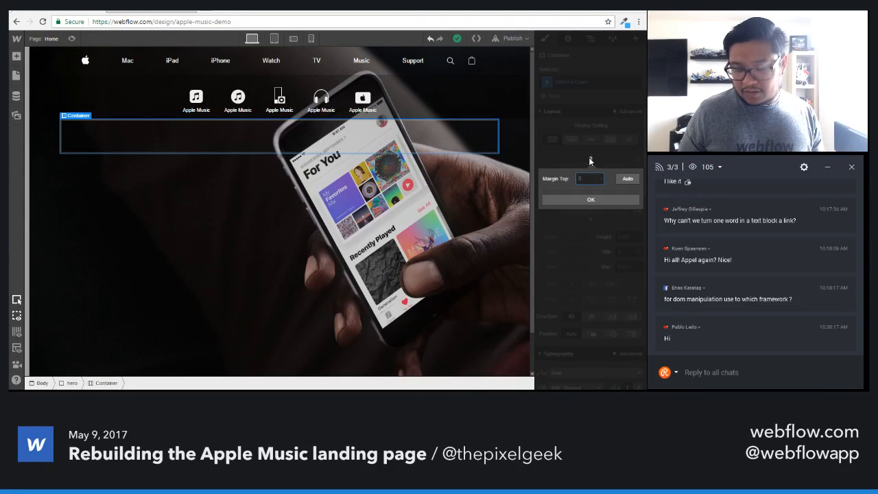
{"action": "key", "text": "Return"}
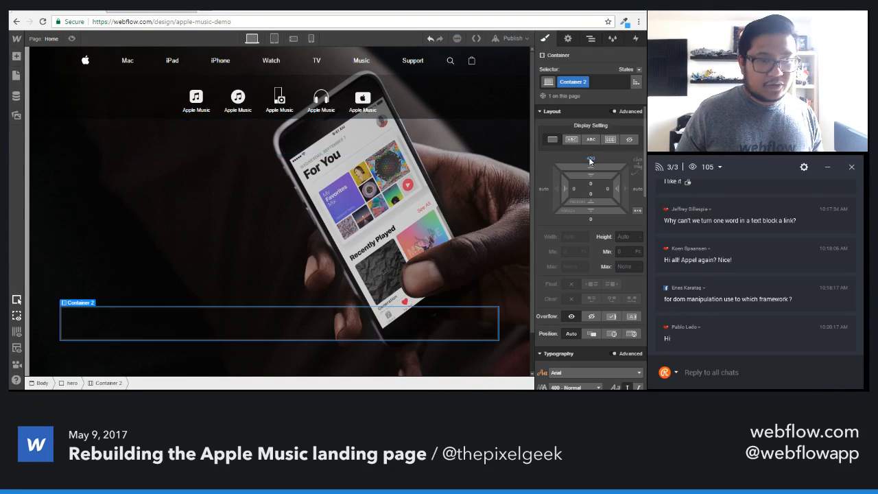
{"action": "left_click", "coordinate": [590, 160]}
{"action": "type", "text": "200"}
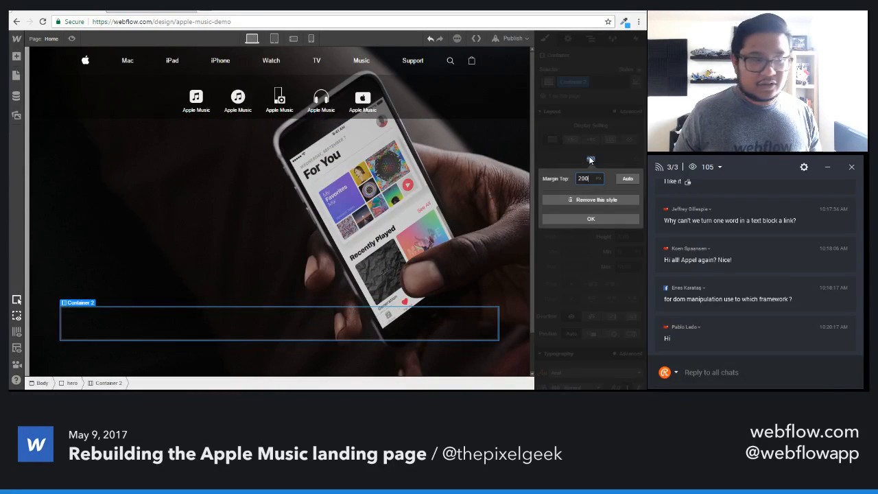
{"action": "key", "text": "Return"}
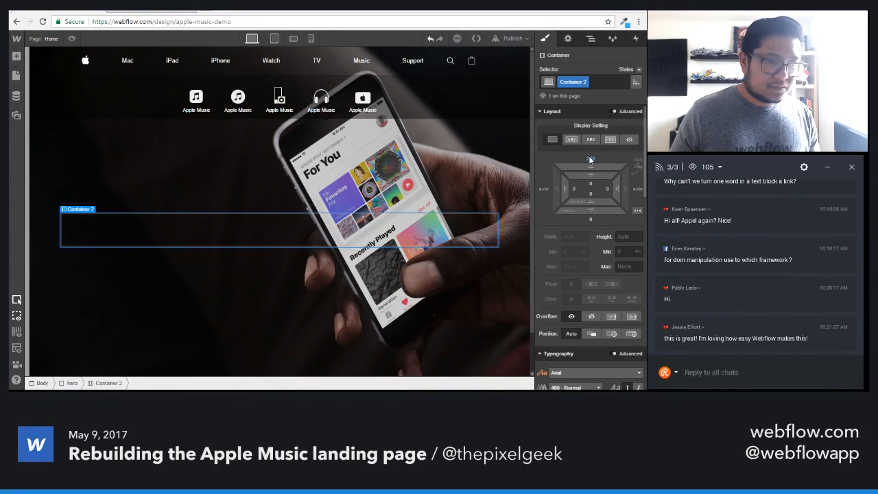
{"action": "left_click", "coordinate": [590, 160]}
{"action": "type", "text": "150"}
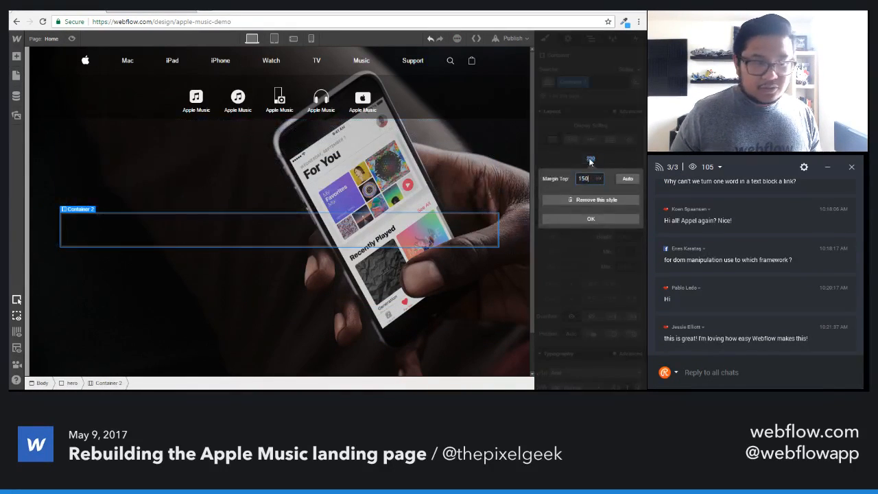
{"action": "key", "text": "Return"}
{"action": "left_click_drag", "start_coordinate": [590, 168], "coordinate": [587, 218]}
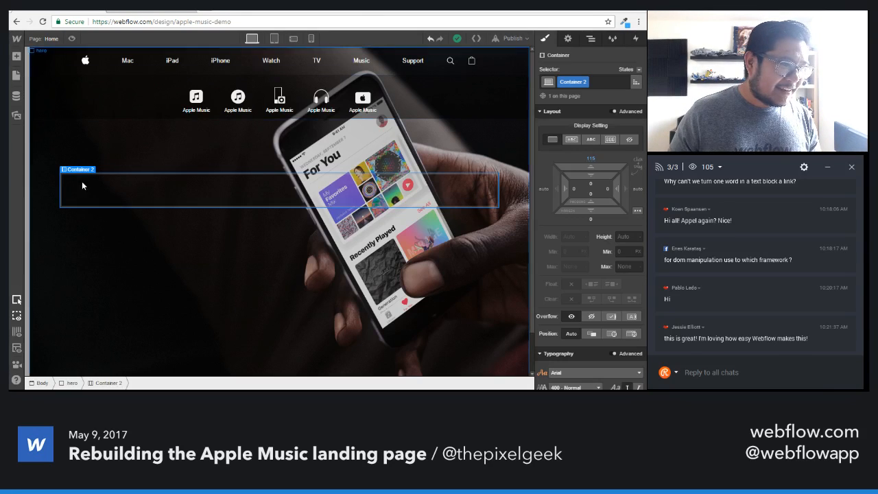
Put the MUSIC logo from Assets into the container with HiDPI enabled, halving its width.
{"action": "key", "text": "a"}
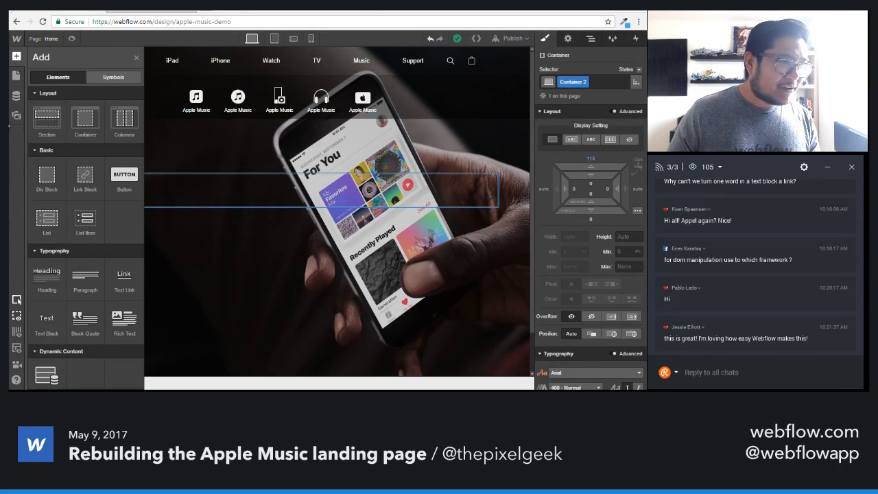
{"action": "left_click", "coordinate": [16, 116]}
{"action": "scroll", "coordinate": [103, 274], "scroll_direction": "down", "scroll_amount": 1}
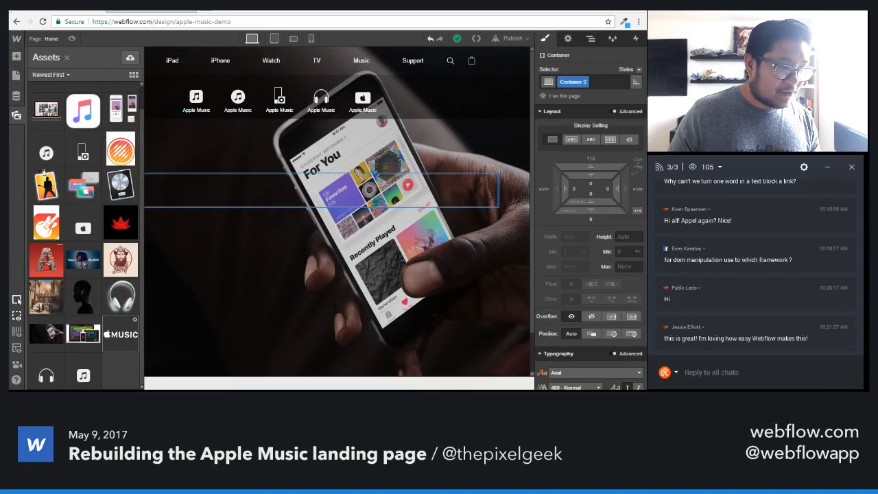
{"action": "left_click_drag", "start_coordinate": [146, 204], "coordinate": [177, 201]}
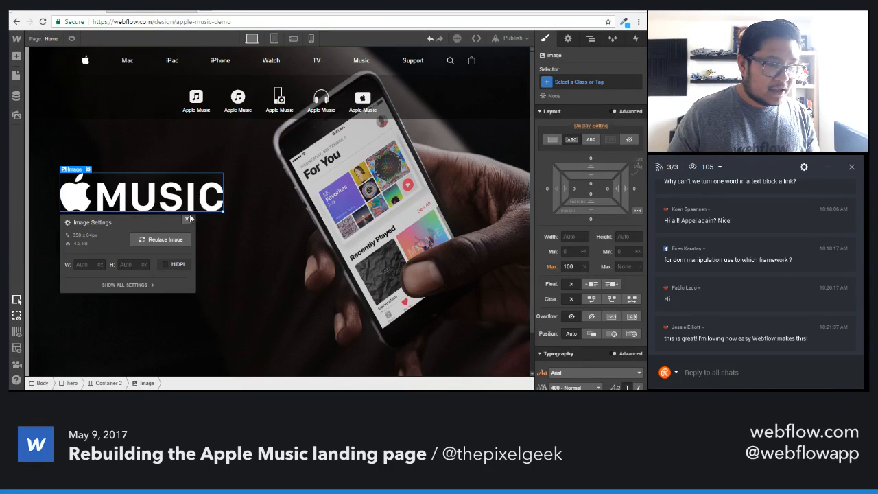
{"action": "left_click", "coordinate": [186, 220]}
{"action": "double_click", "coordinate": [171, 200]}
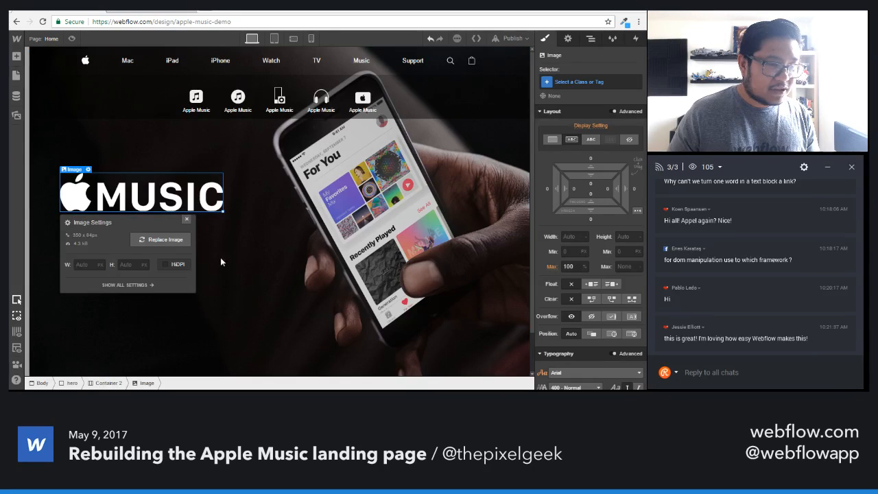
{"action": "left_click", "coordinate": [165, 266]}
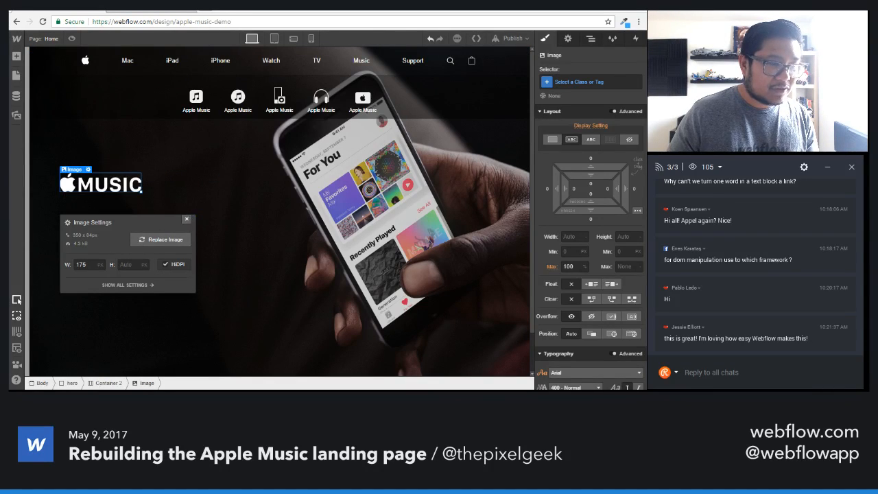
{"action": "left_click", "coordinate": [186, 220]}
Add a Heading directly under the MUSIC logo.
{"action": "key", "text": "a"}
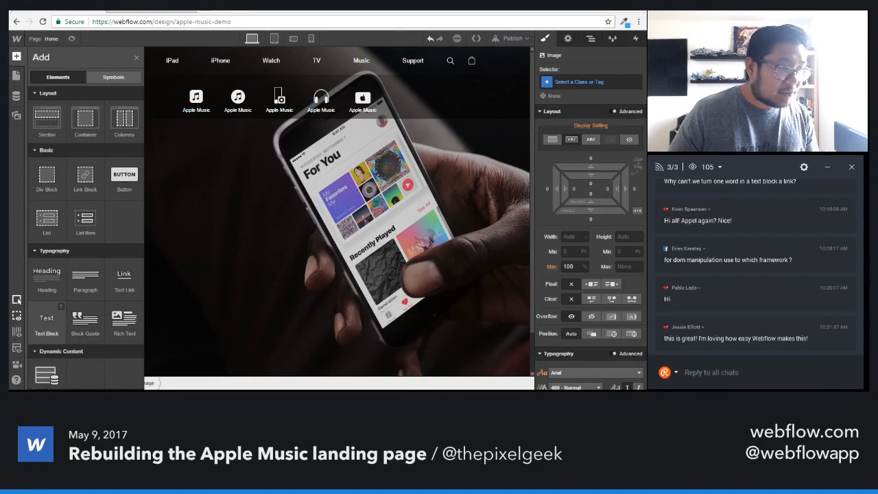
{"action": "left_click_drag", "start_coordinate": [47, 319], "coordinate": [112, 196]}
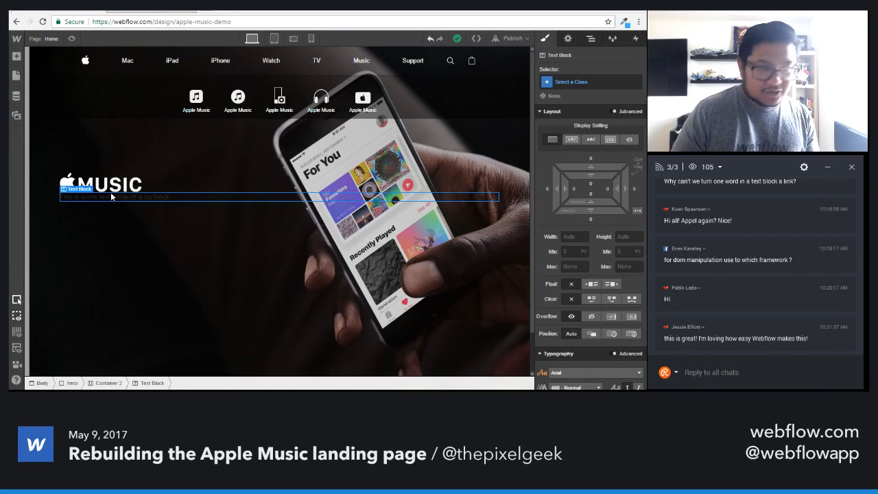
{"action": "key", "text": "ctrl+z"}
{"action": "key", "text": "a"}
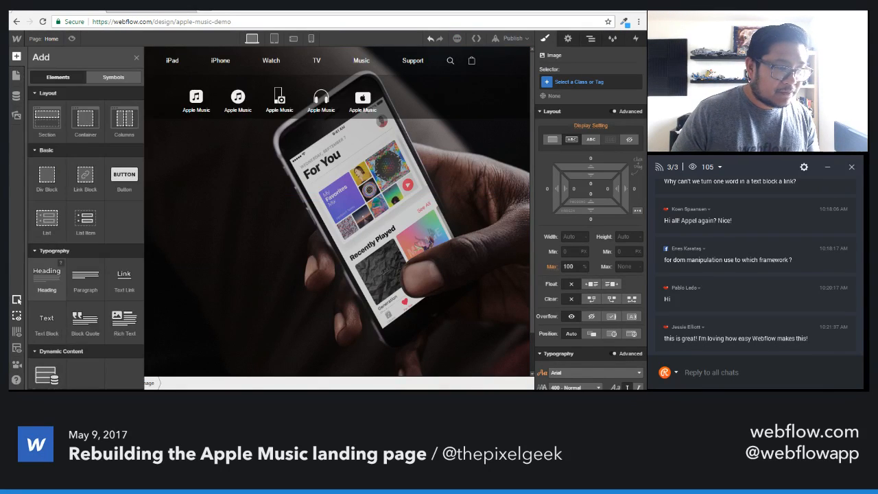
{"action": "left_click", "coordinate": [47, 274]}
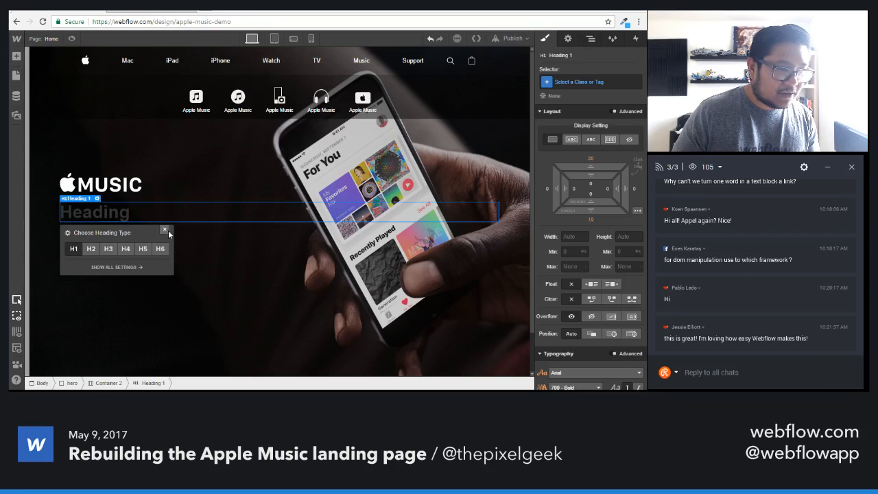
Change the heading text to 'Never stop designing.'.
{"action": "left_click", "coordinate": [165, 229]}
{"action": "key", "text": "Return"}
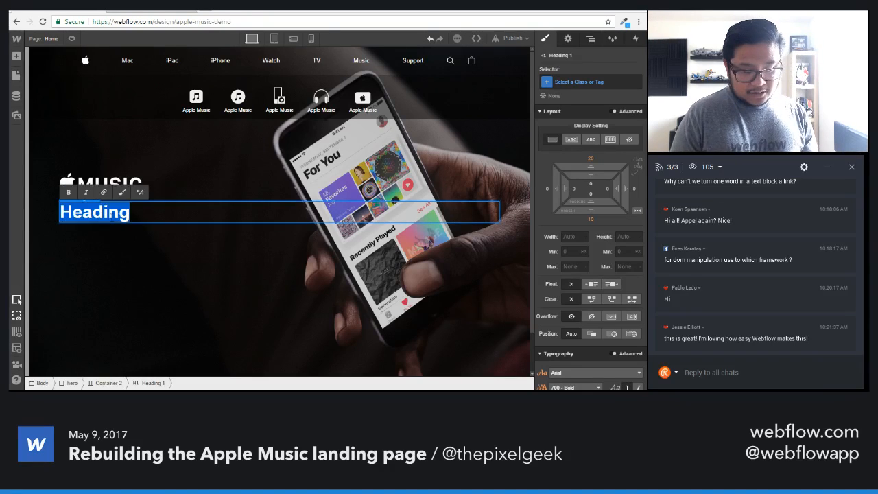
{"action": "type", "text": "Never "}
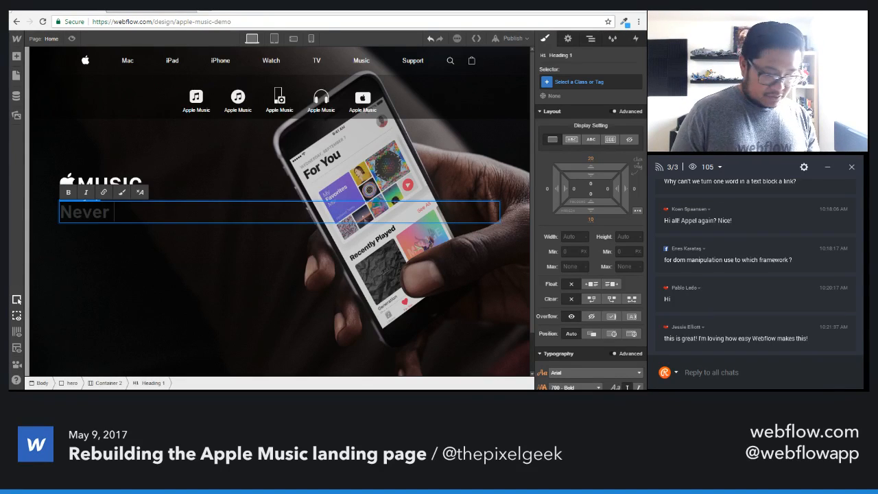
{"action": "type", "text": "stop"}
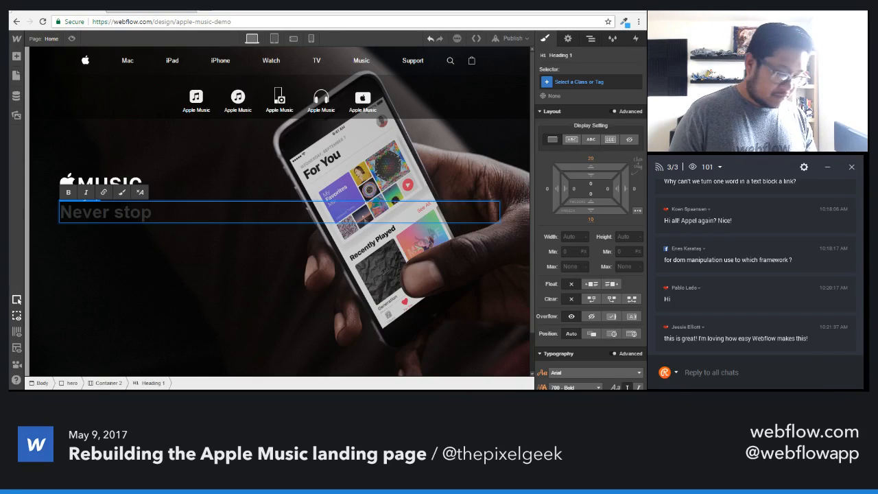
{"action": "type", "text": " playing."}
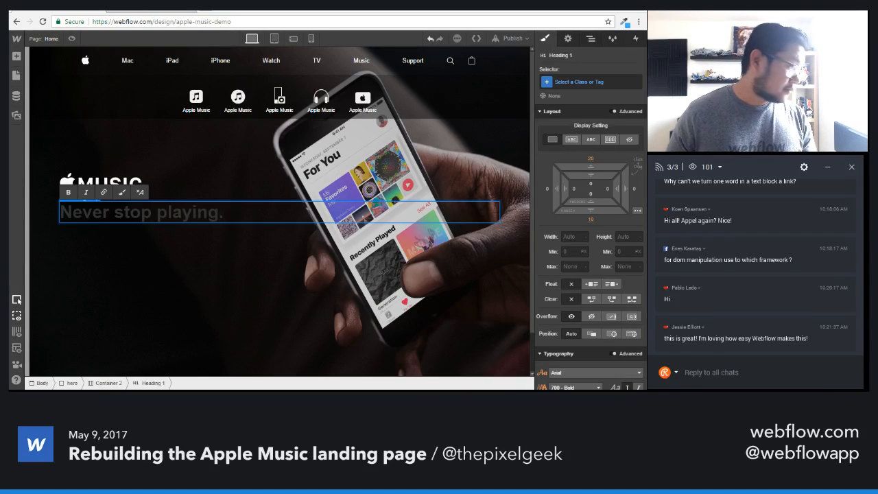
{"action": "key", "text": "Escape"}
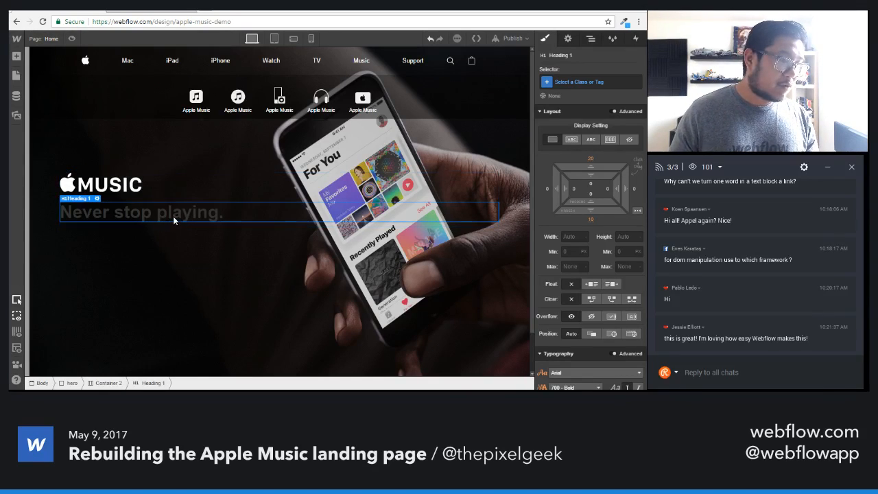
{"action": "double_click", "coordinate": [176, 214]}
{"action": "type", "text": "designing"}
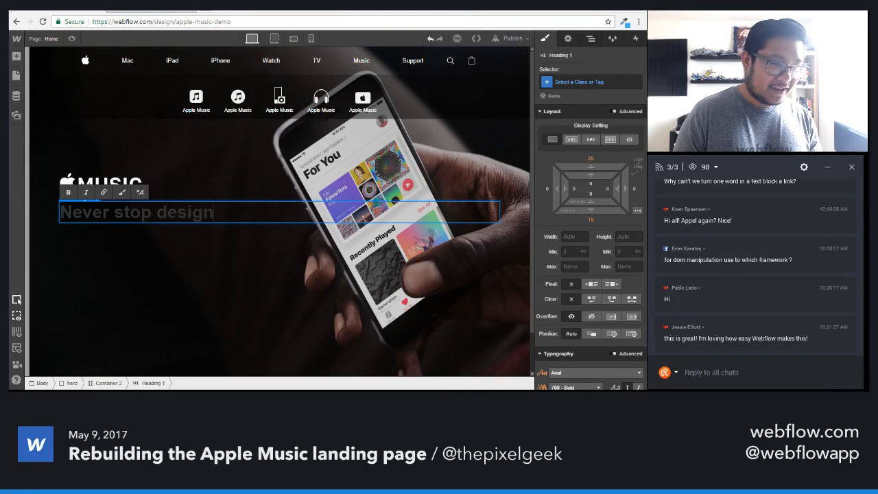
{"action": "key", "text": "Escape"}
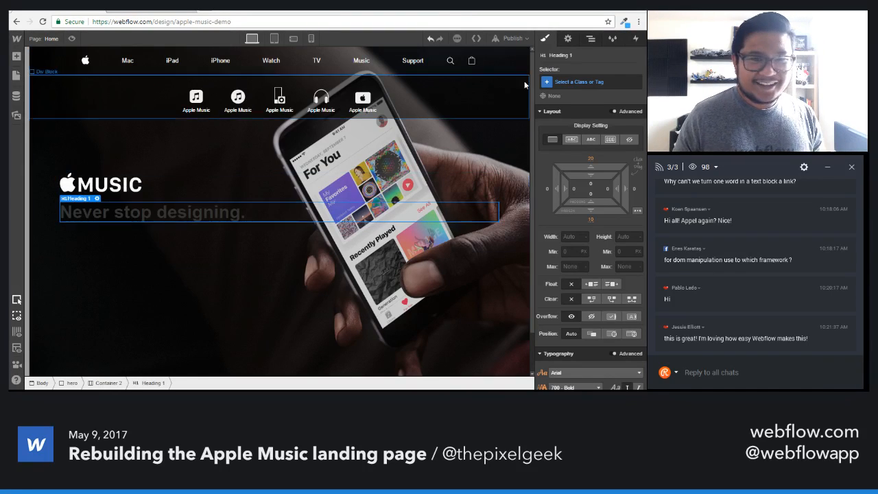
Make all H1 headings white, keep their bold weight, then select Body in the Navigator.
{"action": "left_click", "coordinate": [578, 82]}
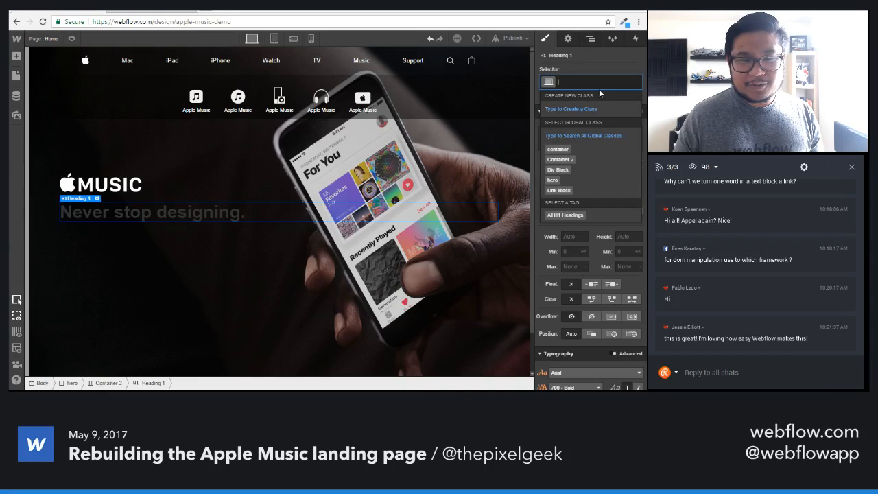
{"action": "left_click", "coordinate": [559, 219]}
{"action": "scroll", "coordinate": [604, 280], "scroll_direction": "down", "scroll_amount": 3}
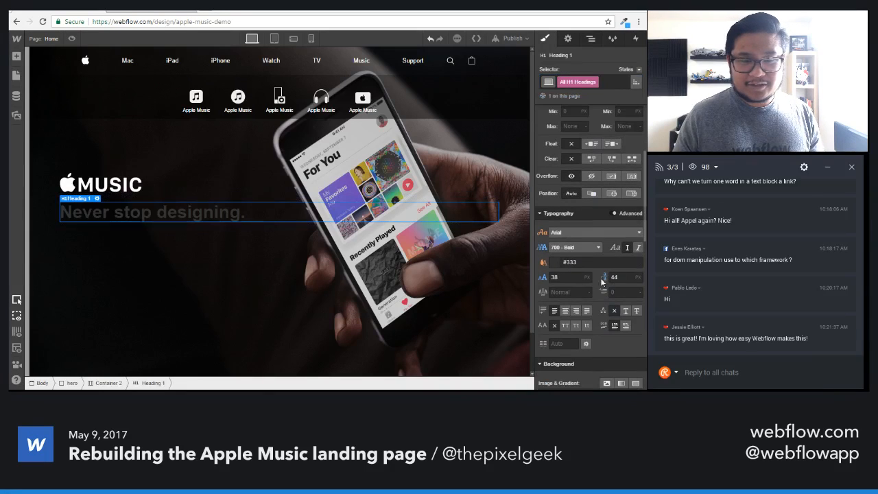
{"action": "left_click", "coordinate": [590, 261]}
{"action": "type", "text": "white"}
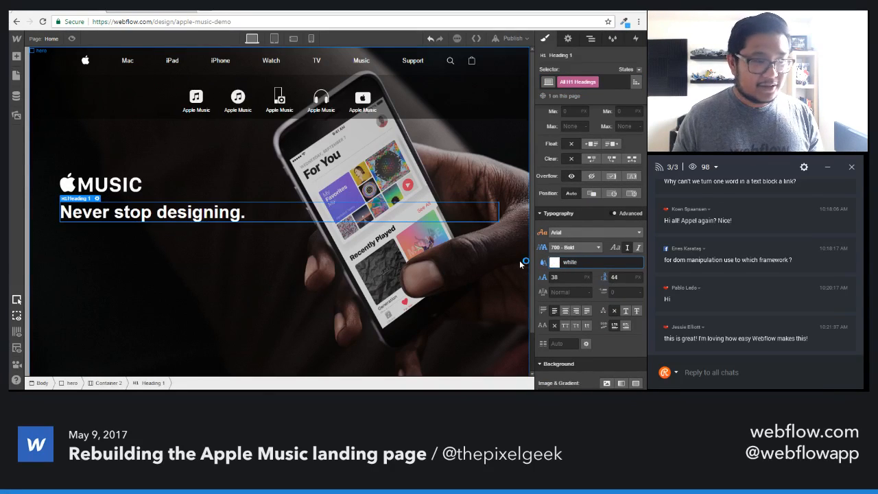
{"action": "left_click", "coordinate": [574, 249]}
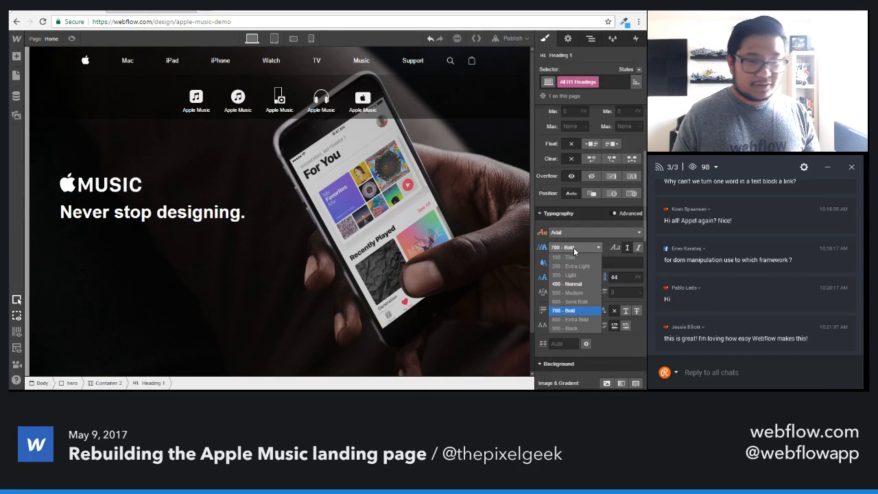
{"action": "left_click", "coordinate": [578, 216]}
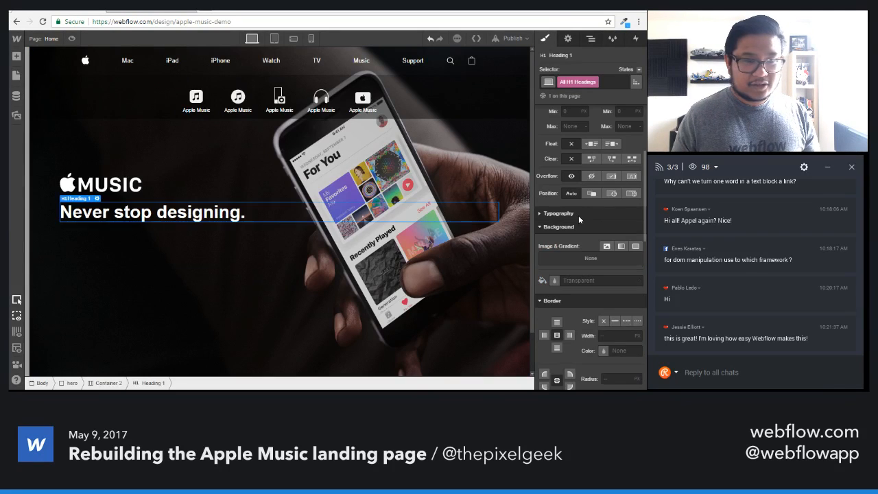
{"action": "left_click", "coordinate": [568, 216]}
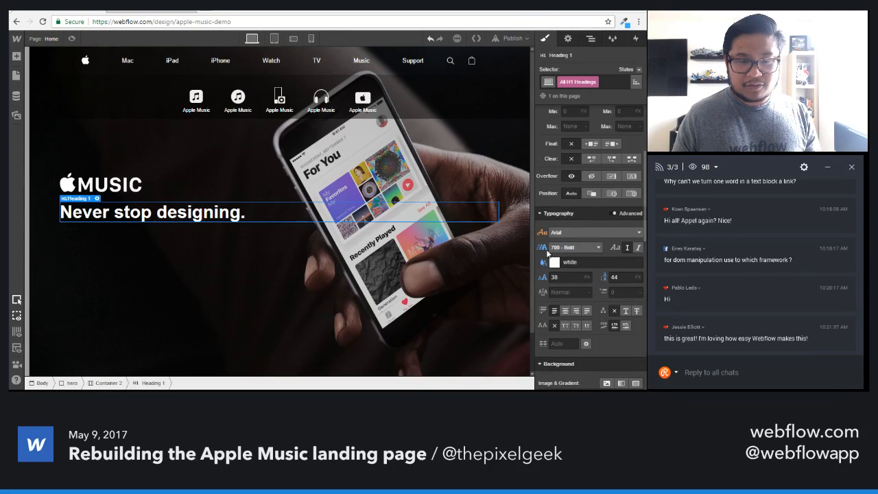
{"action": "left_click", "coordinate": [541, 249], "text": "alt"}
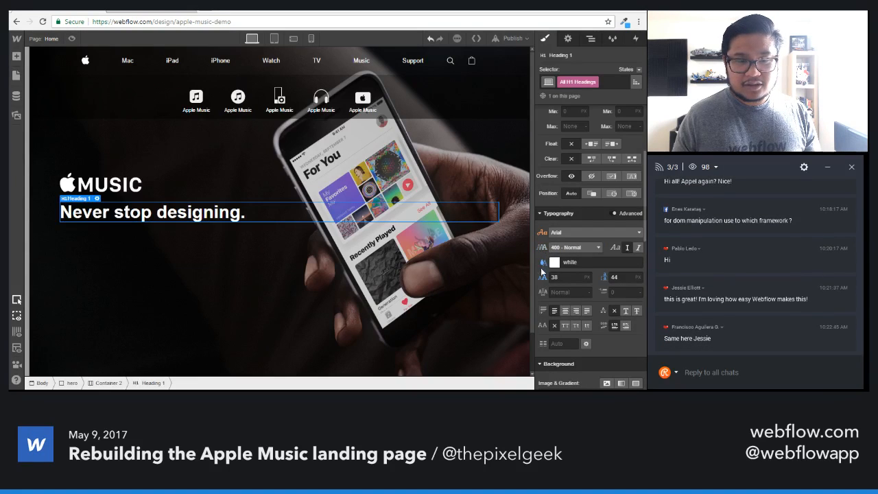
{"action": "key", "text": "ctrl+z"}
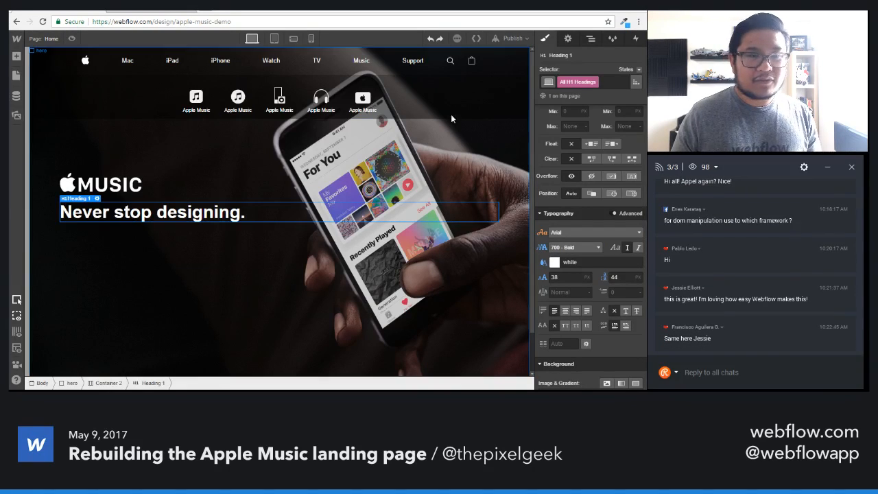
{"action": "left_click", "coordinate": [593, 39]}
{"action": "left_click", "coordinate": [562, 71]}
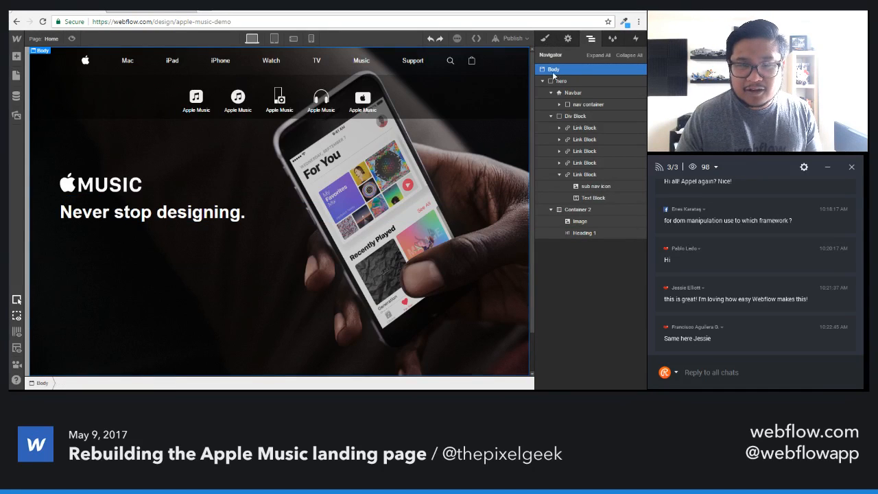
Set the Body (All Pages) font family to Montserrat, keeping the 400 - Normal weight.
{"action": "left_click", "coordinate": [545, 39]}
{"action": "left_click", "coordinate": [578, 81]}
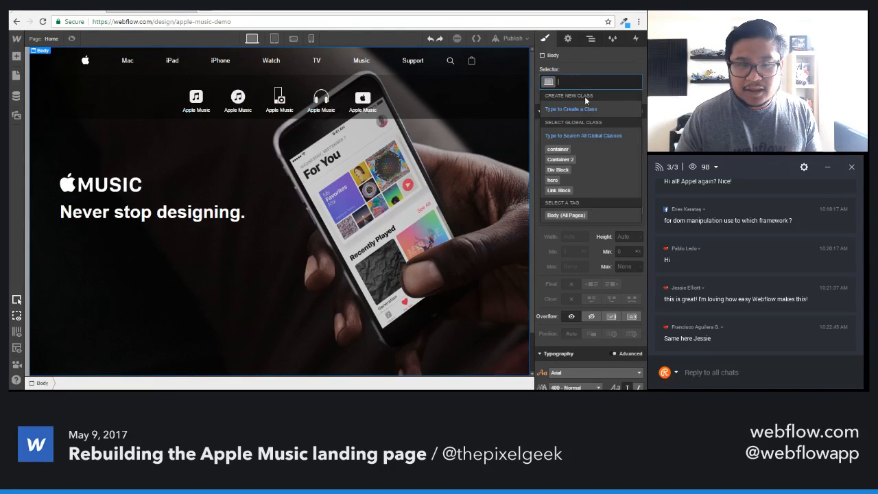
{"action": "left_click", "coordinate": [571, 221]}
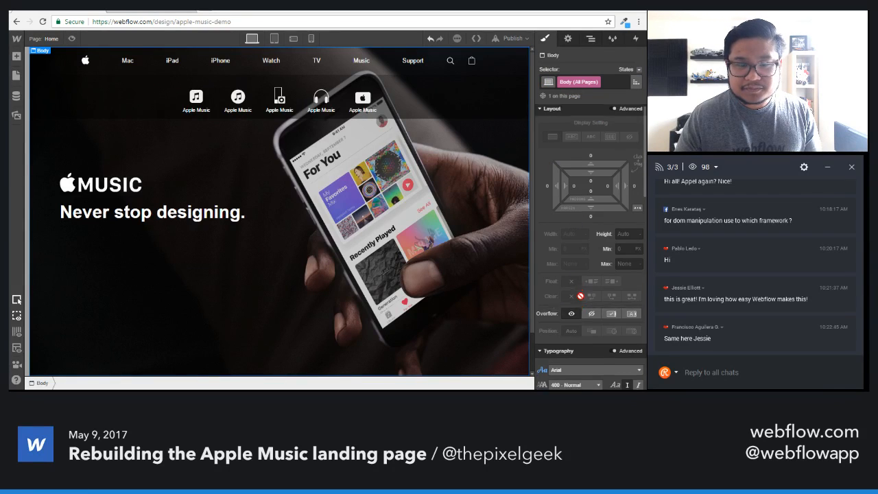
{"action": "scroll", "coordinate": [574, 219], "scroll_direction": "down", "scroll_amount": 3}
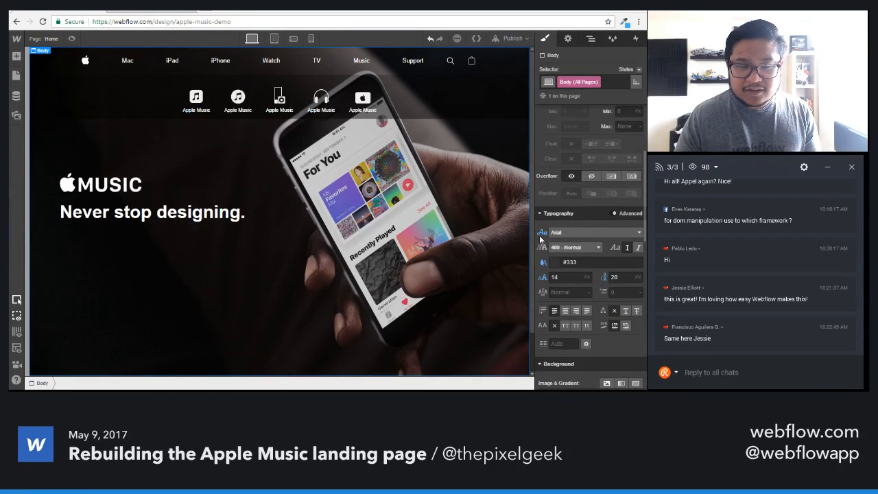
{"action": "left_click", "coordinate": [563, 232]}
{"action": "scroll", "coordinate": [598, 303], "scroll_direction": "down", "scroll_amount": 4}
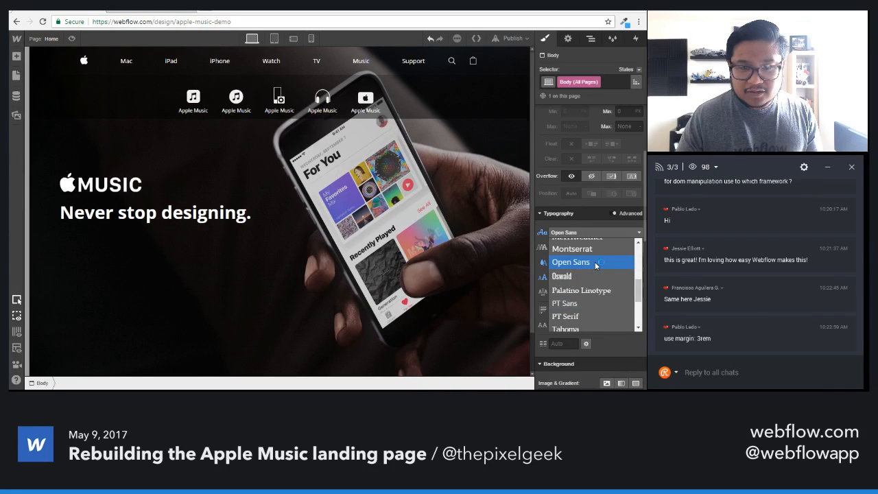
{"action": "scroll", "coordinate": [595, 268], "scroll_direction": "up", "scroll_amount": 2}
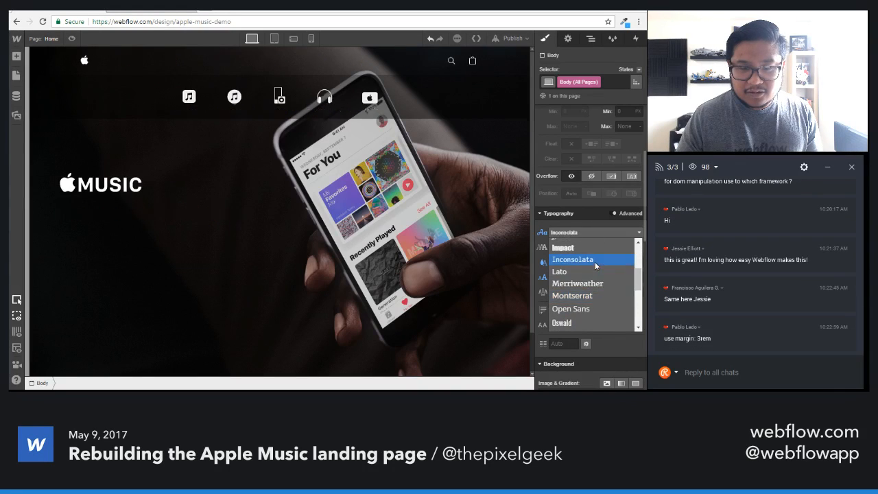
{"action": "left_click", "coordinate": [595, 299]}
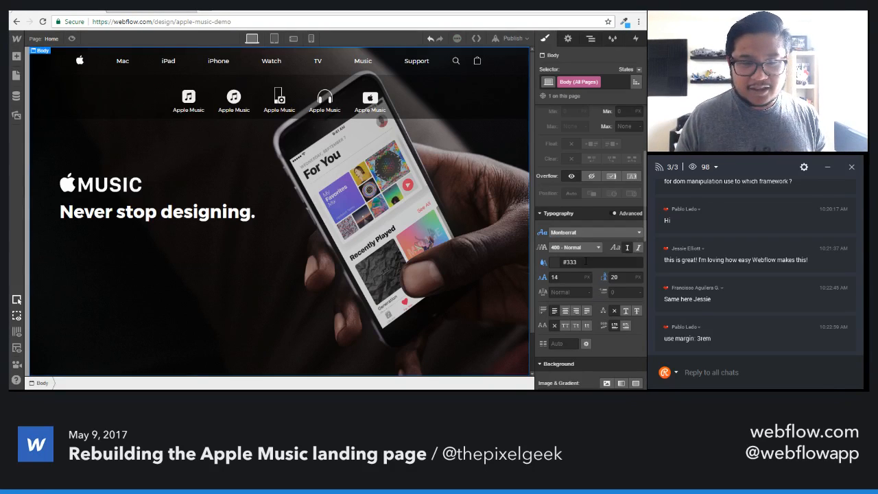
{"action": "left_click", "coordinate": [580, 250]}
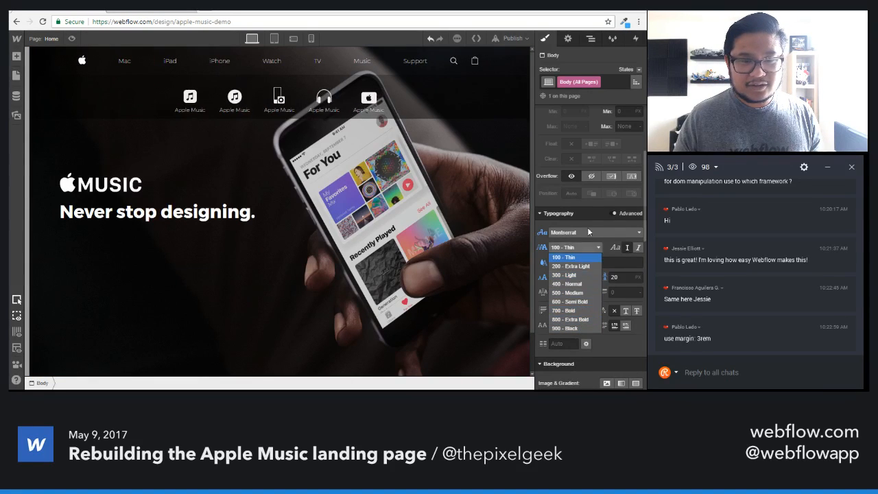
{"action": "left_click", "coordinate": [589, 218]}
{"action": "left_click", "coordinate": [565, 214]}
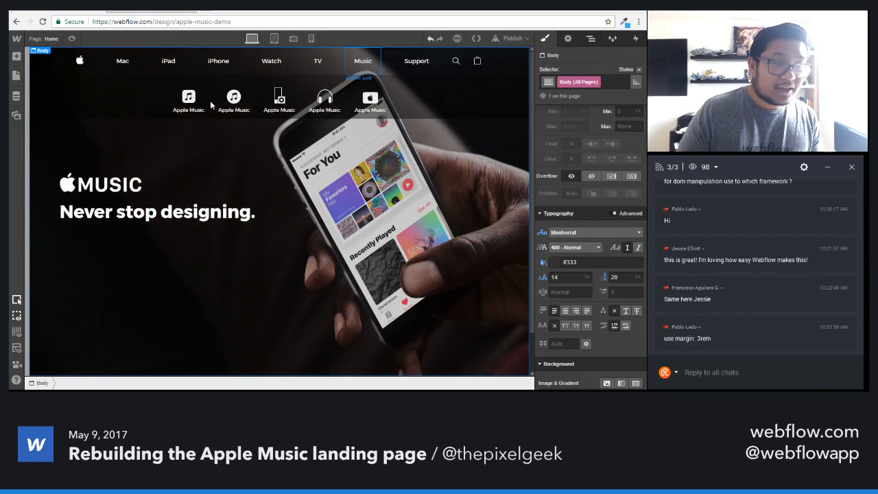
Give the 'Never stop designing.' heading 300 - Light weight and 0 top and bottom margins.
{"action": "left_click", "coordinate": [182, 214]}
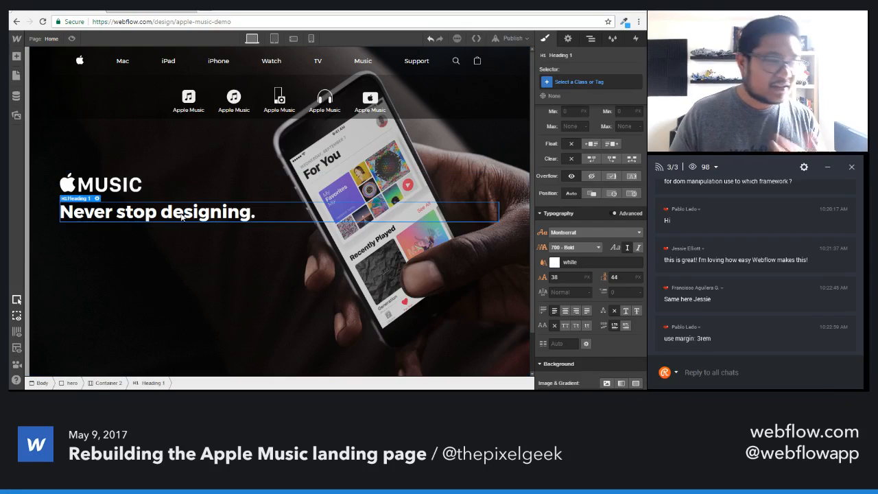
{"action": "left_click", "coordinate": [564, 247]}
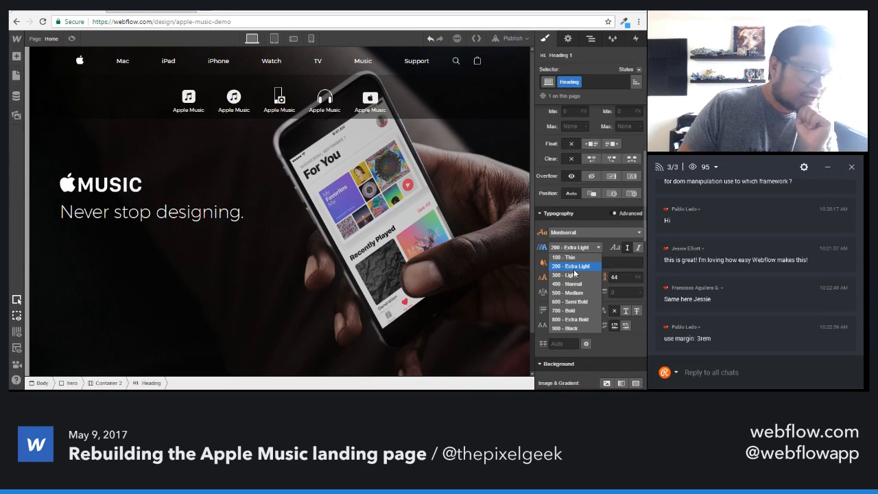
{"action": "left_click", "coordinate": [574, 275]}
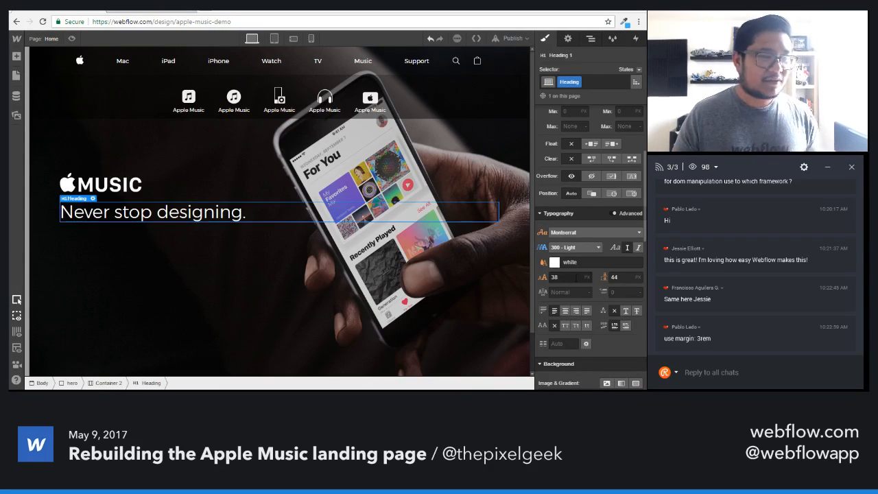
{"action": "scroll", "coordinate": [586, 159], "scroll_direction": "up", "scroll_amount": 3}
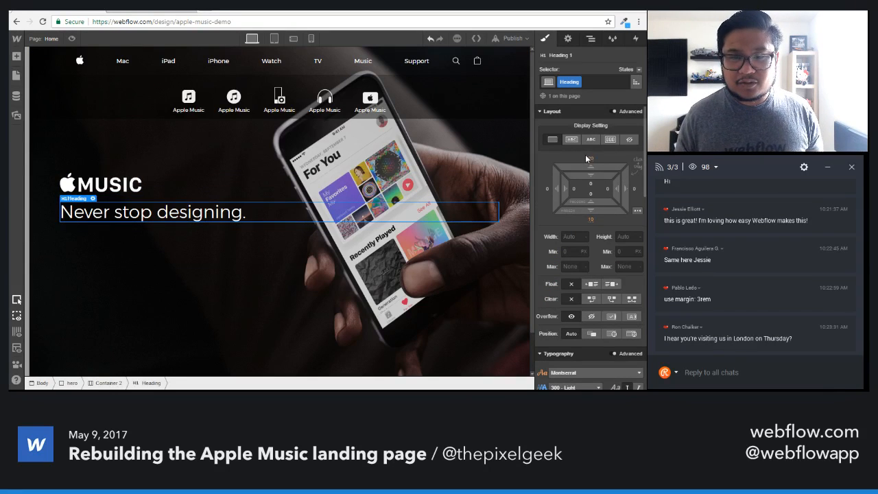
{"action": "left_click", "coordinate": [591, 161]}
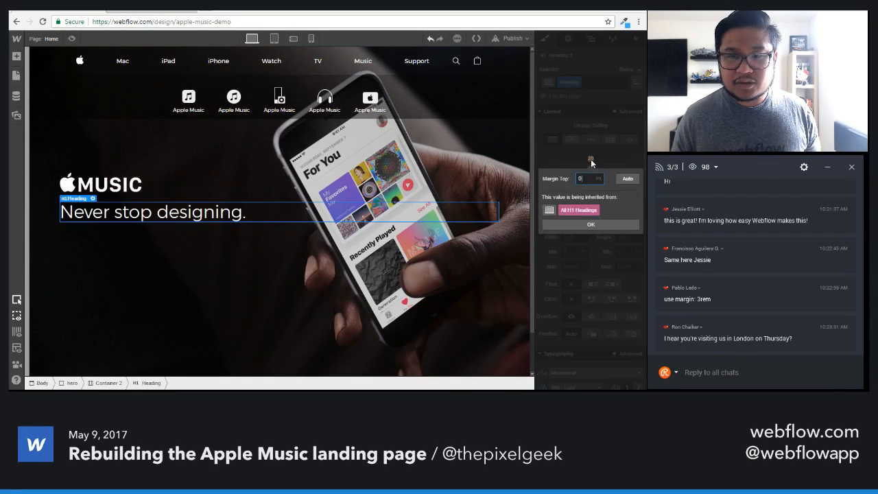
{"action": "type", "text": "0"}
{"action": "key", "text": "Return"}
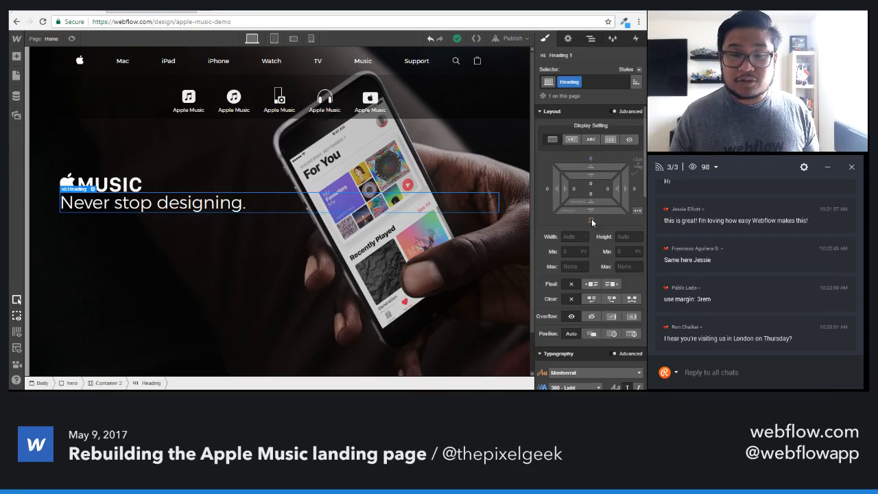
{"action": "left_click", "coordinate": [591, 218]}
{"action": "type", "text": "0"}
{"action": "key", "text": "Return"}
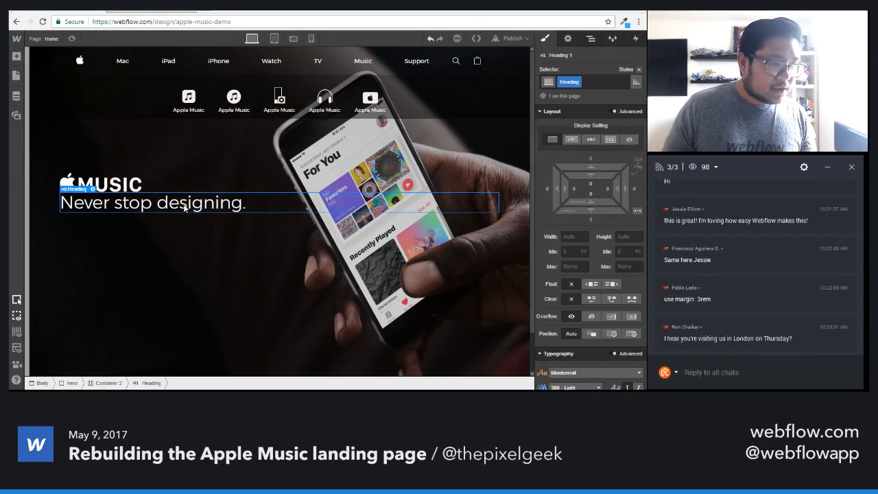
Add a button below the heading labelled 'Try it free for three months'.
{"action": "key", "text": "a"}
{"action": "left_click", "coordinate": [127, 179]}
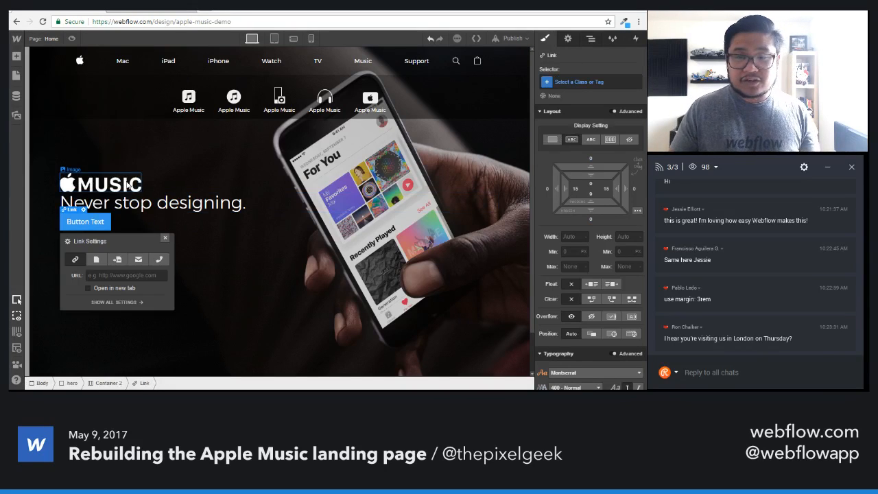
{"action": "double_click", "coordinate": [74, 222]}
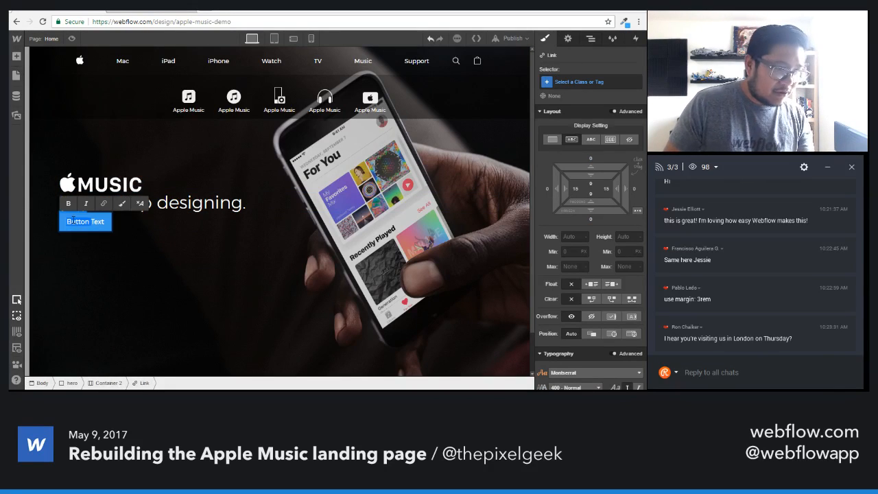
{"action": "triple_click", "coordinate": [74, 221]}
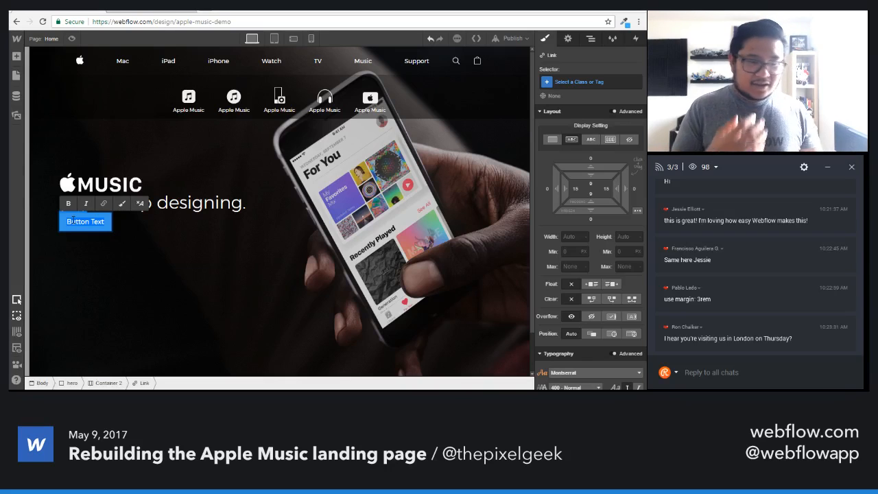
{"action": "type", "text": "Try"}
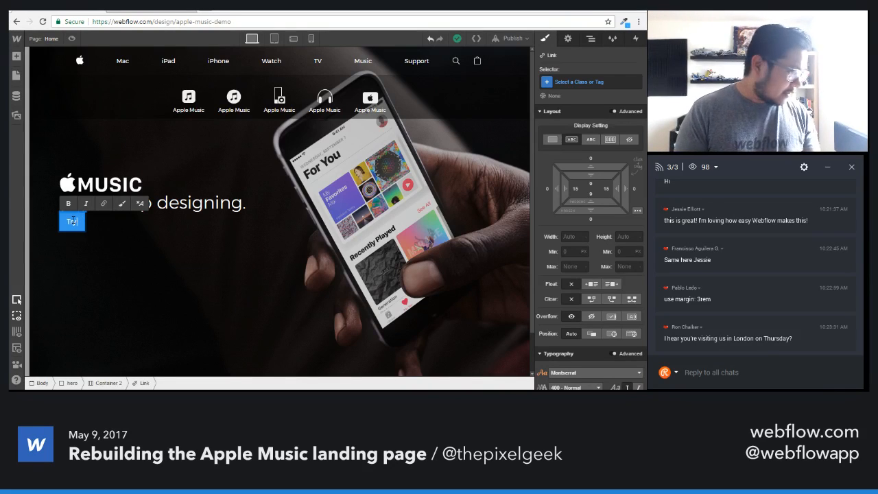
{"action": "type", "text": " it"}
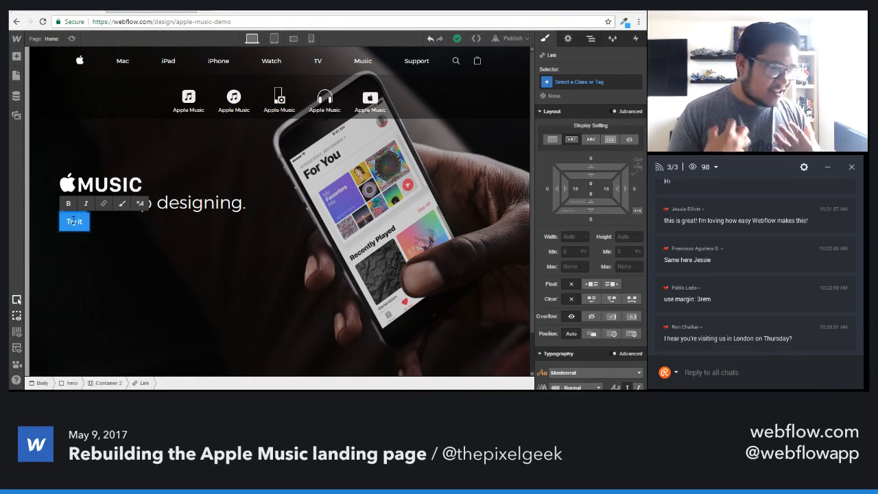
{"action": "type", "text": " free for"}
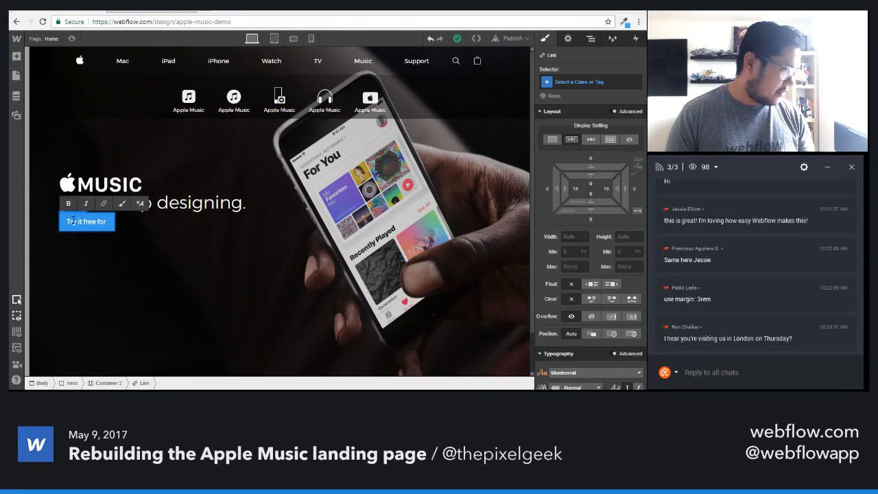
{"action": "type", "text": " three m"}
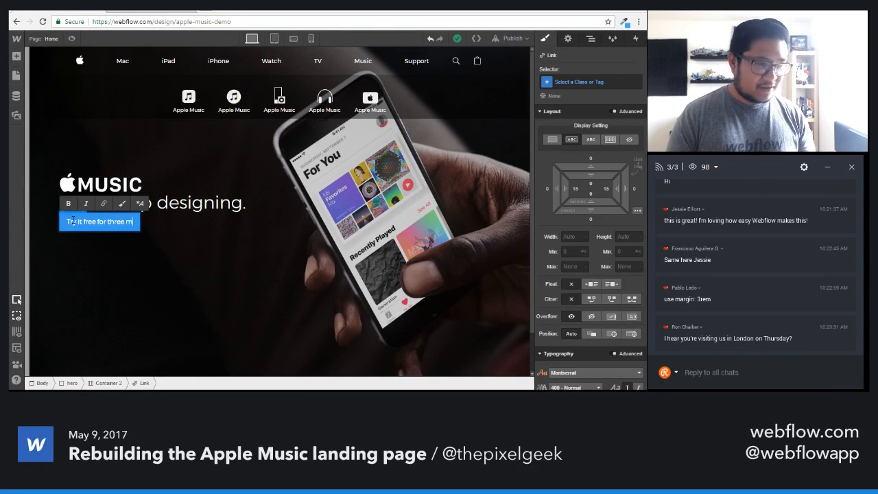
{"action": "type", "text": "onth"}
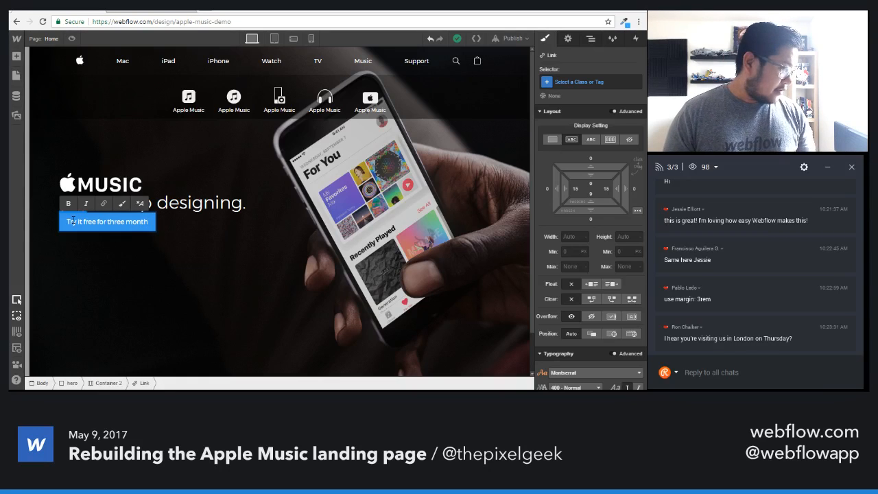
{"action": "type", "text": "s"}
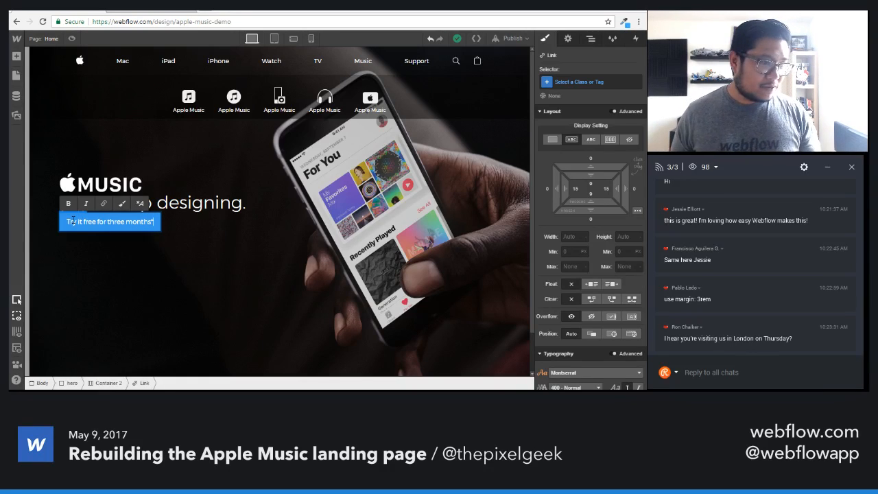
{"action": "key", "text": "Escape"}
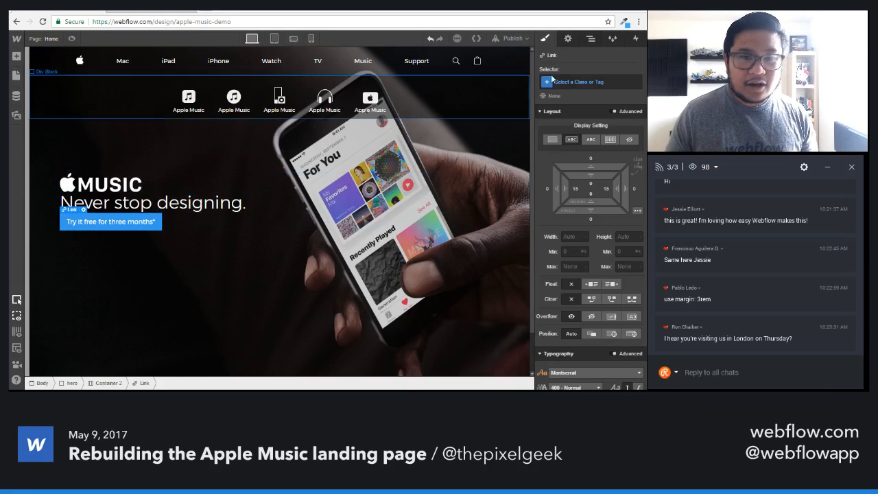
Give the button an Indian Red background and a border radius of 5.
{"action": "scroll", "coordinate": [555, 277], "scroll_direction": "down", "scroll_amount": 5}
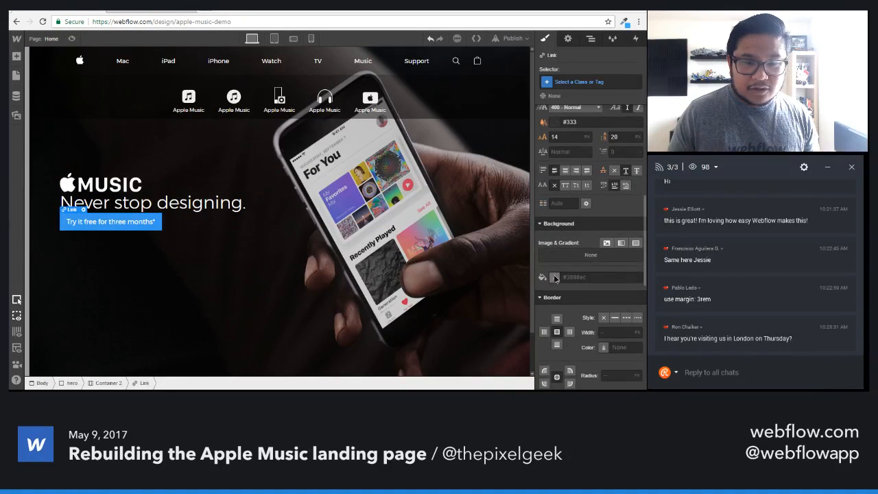
{"action": "left_click", "coordinate": [554, 277]}
{"action": "left_click", "coordinate": [579, 242]}
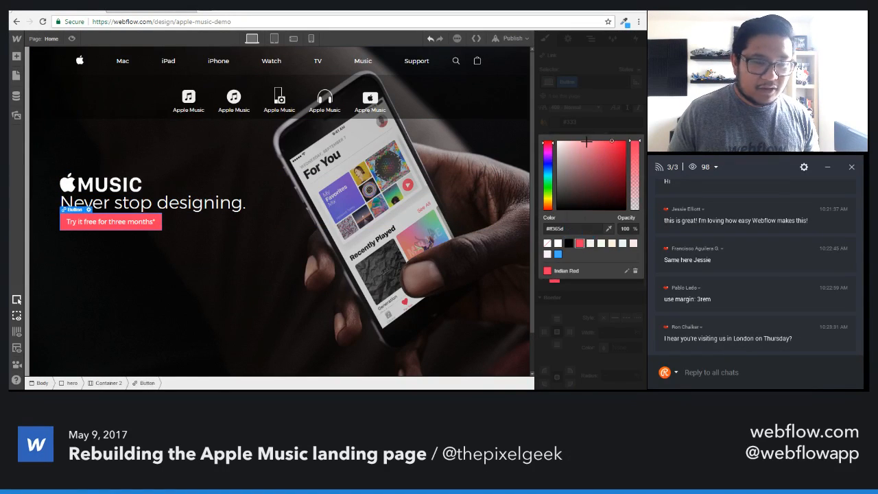
{"action": "left_click", "coordinate": [587, 118]}
{"action": "scroll", "coordinate": [595, 270], "scroll_direction": "up", "scroll_amount": 1}
{"action": "scroll", "coordinate": [595, 281], "scroll_direction": "down", "scroll_amount": 2}
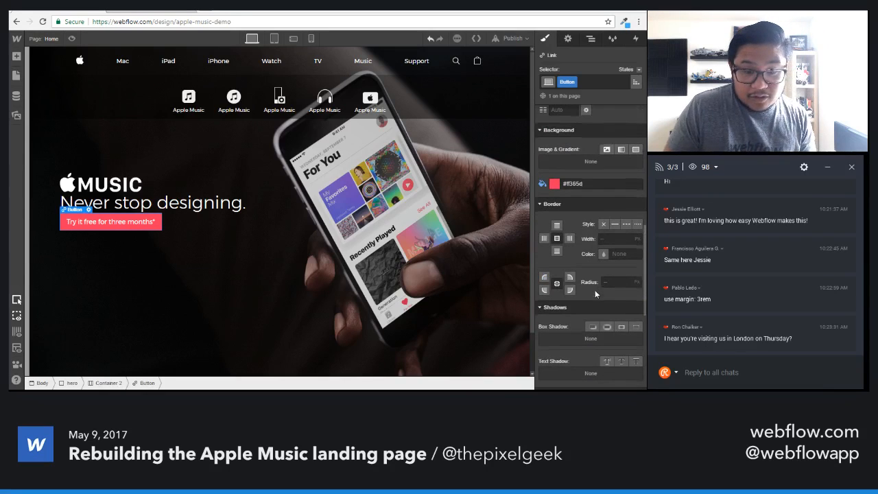
{"action": "left_click", "coordinate": [613, 281]}
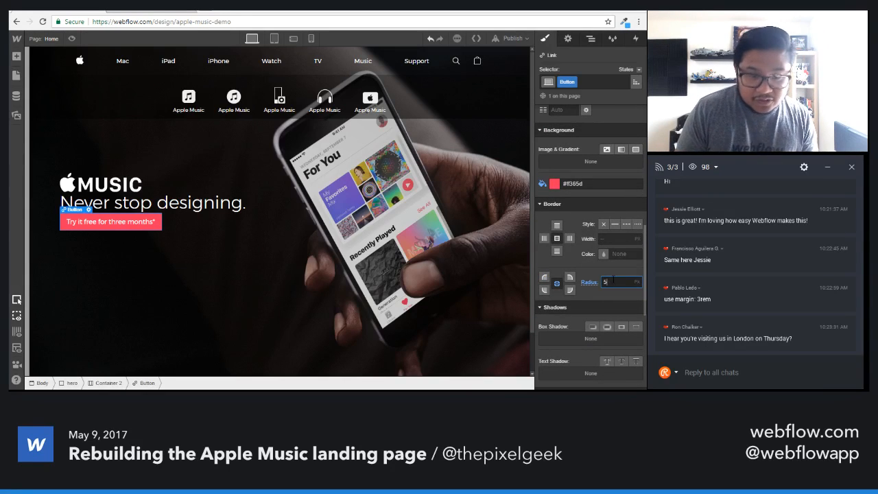
Adjust the Try it free button's top margin in the spacing box.
{"action": "left_click", "coordinate": [275, 257]}
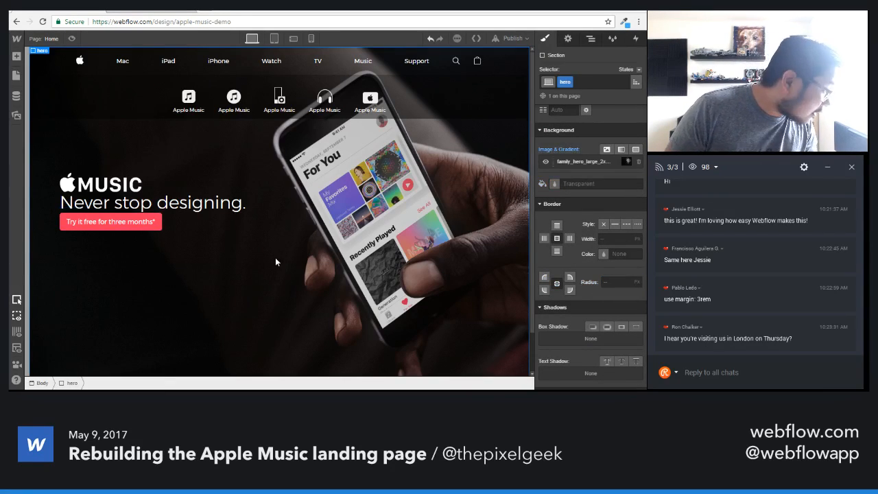
{"action": "left_click", "coordinate": [134, 221]}
{"action": "scroll", "coordinate": [596, 148], "scroll_direction": "up", "scroll_amount": 5}
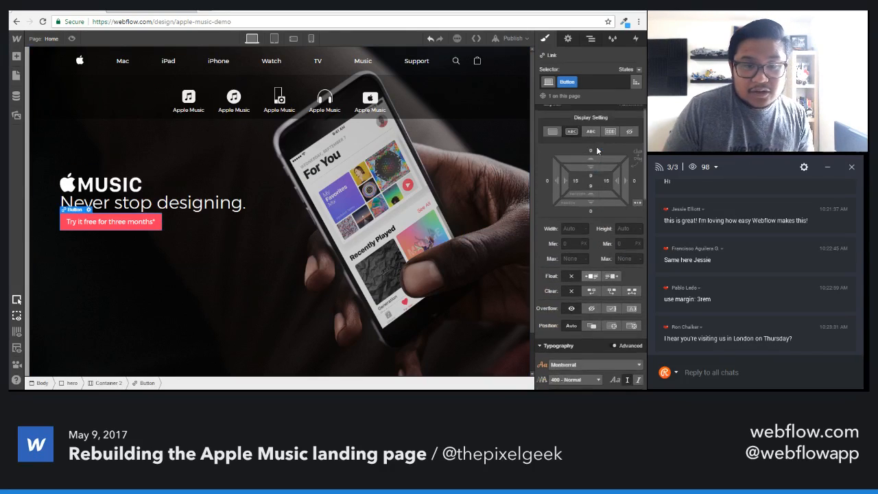
{"action": "left_click_drag", "start_coordinate": [596, 159], "coordinate": [593, 141]}
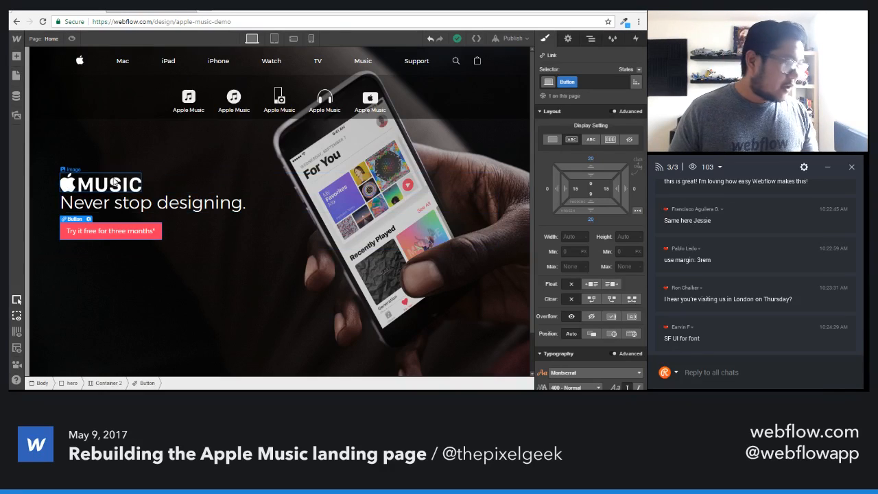
Set the heading's top margin to 5 and check the button's spacing below it.
{"action": "left_click", "coordinate": [133, 199]}
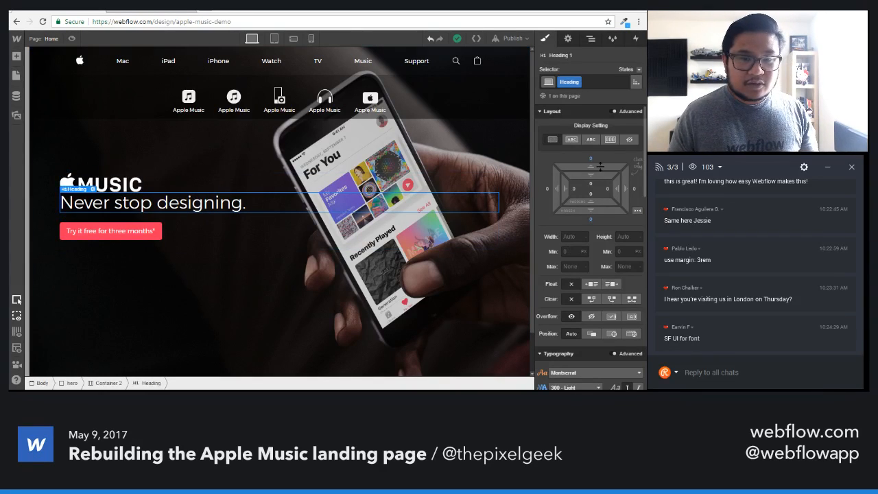
{"action": "left_click_drag", "start_coordinate": [600, 165], "coordinate": [599, 152]}
{"action": "left_click", "coordinate": [316, 300]}
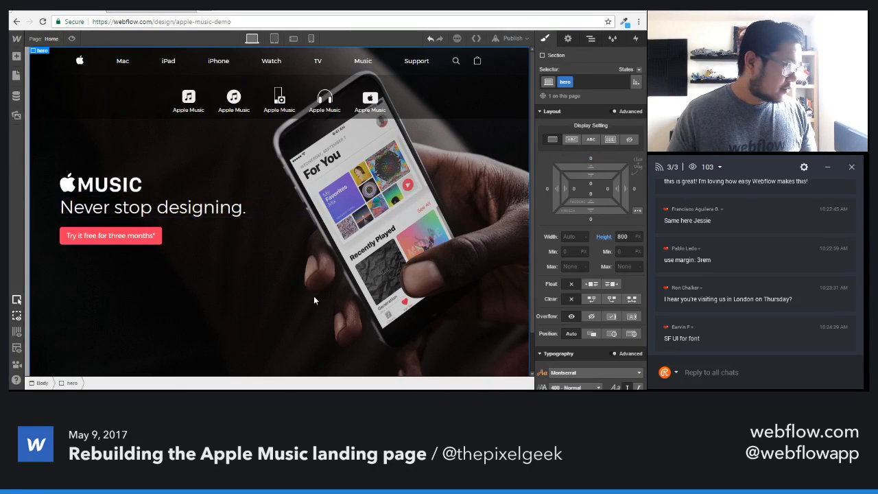
{"action": "left_click", "coordinate": [220, 211]}
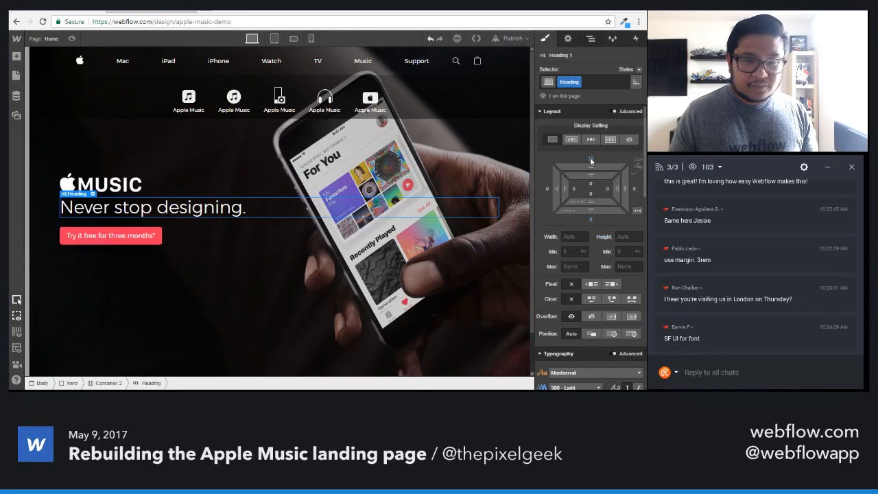
{"action": "left_click", "coordinate": [590, 159]}
{"action": "type", "text": "5"}
{"action": "key", "text": "Return"}
{"action": "left_click", "coordinate": [262, 216]}
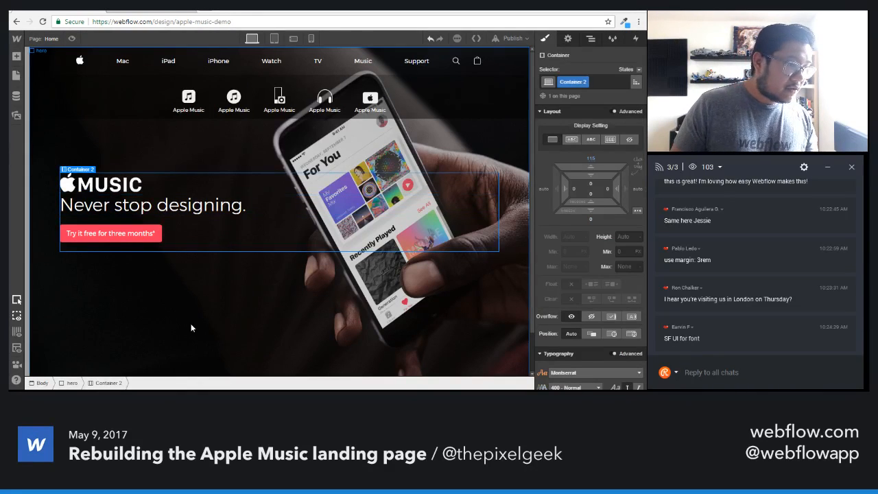
{"action": "left_click", "coordinate": [108, 233]}
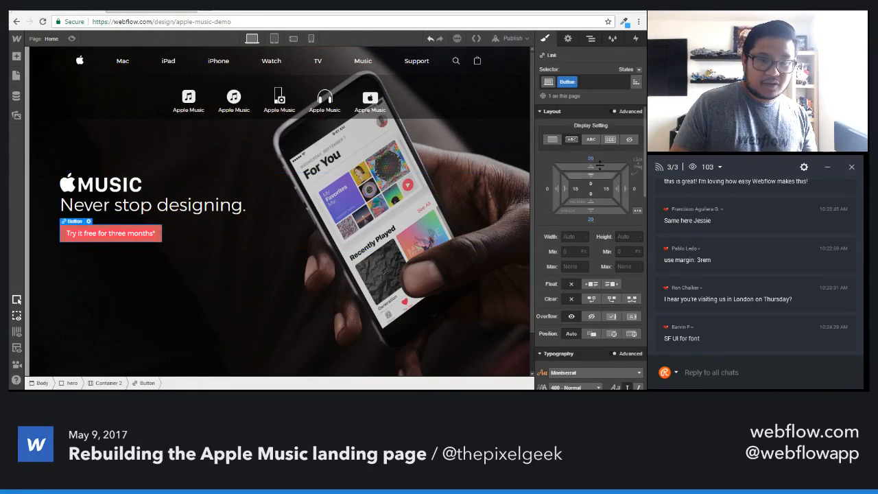
{"action": "left_click", "coordinate": [224, 285]}
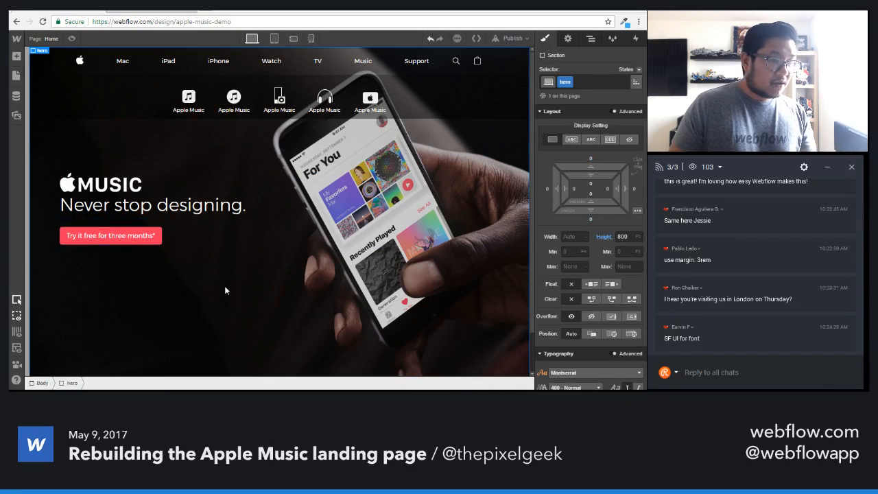
{"action": "left_click", "coordinate": [103, 238]}
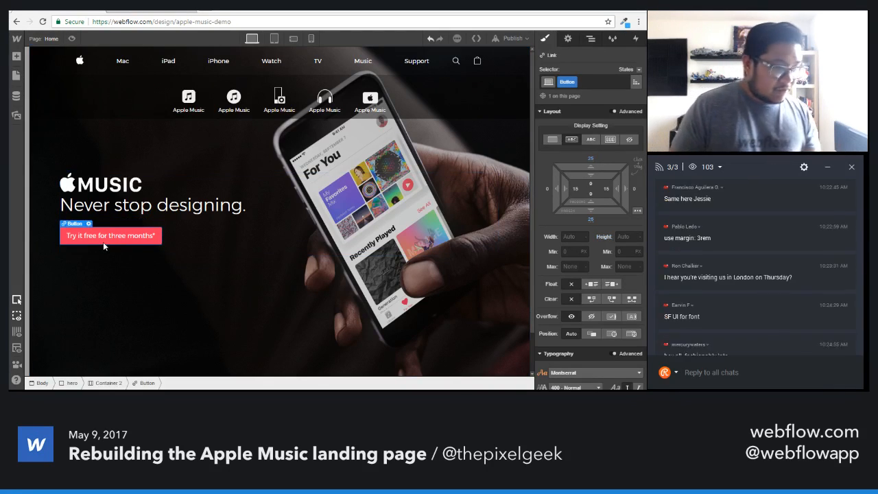
Place a text block reading 'Learn more about Apple Music!' below the red button, then delete it.
{"action": "key", "text": "a"}
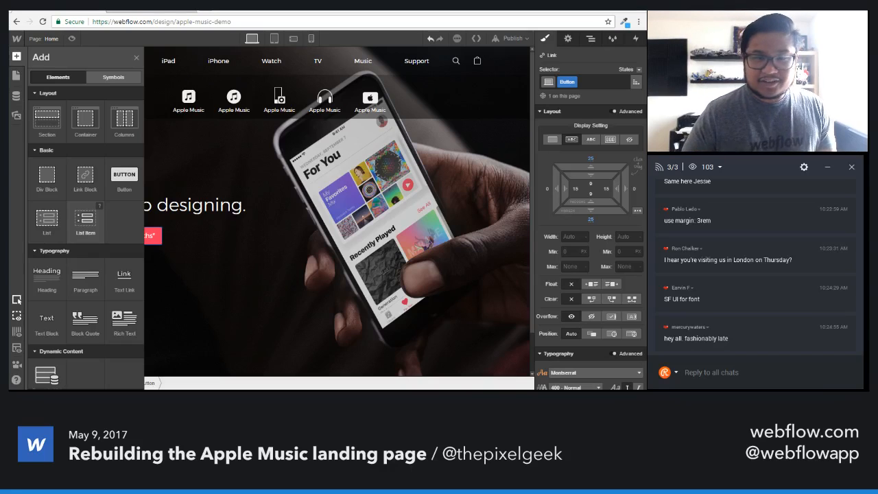
{"action": "left_click_drag", "start_coordinate": [47, 322], "coordinate": [132, 262]}
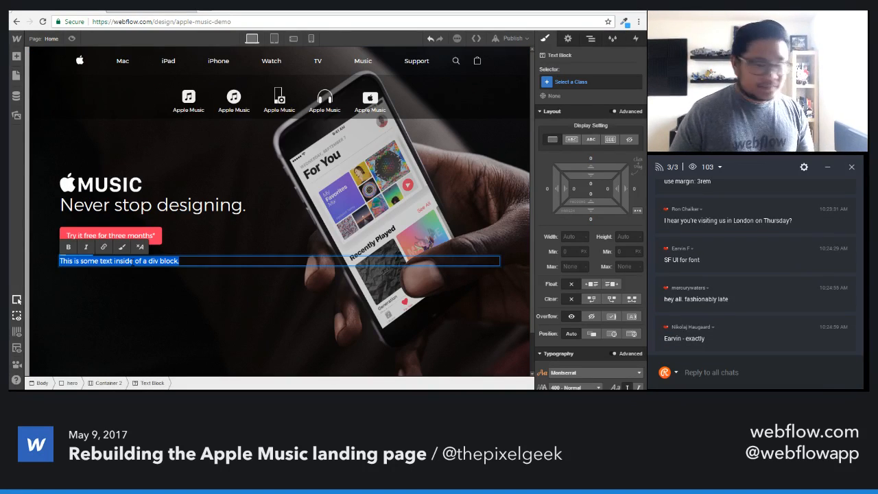
{"action": "type", "text": "Learn m"}
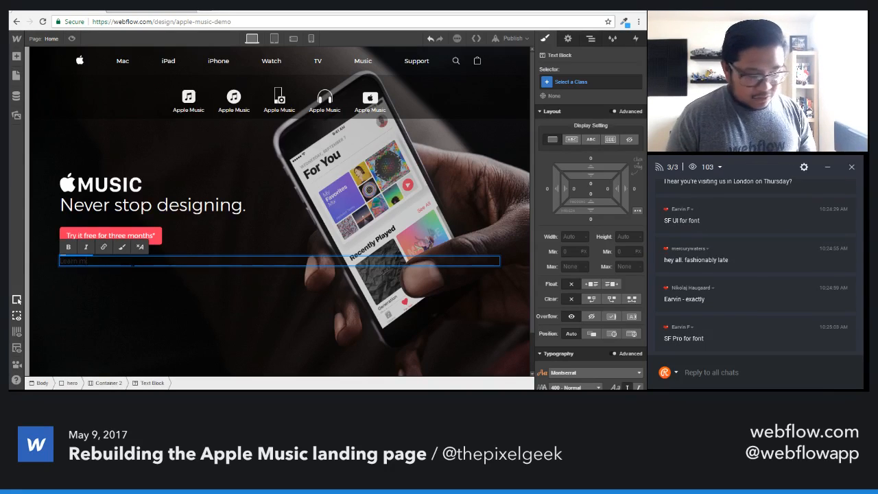
{"action": "type", "text": "ore about Apple Music!"}
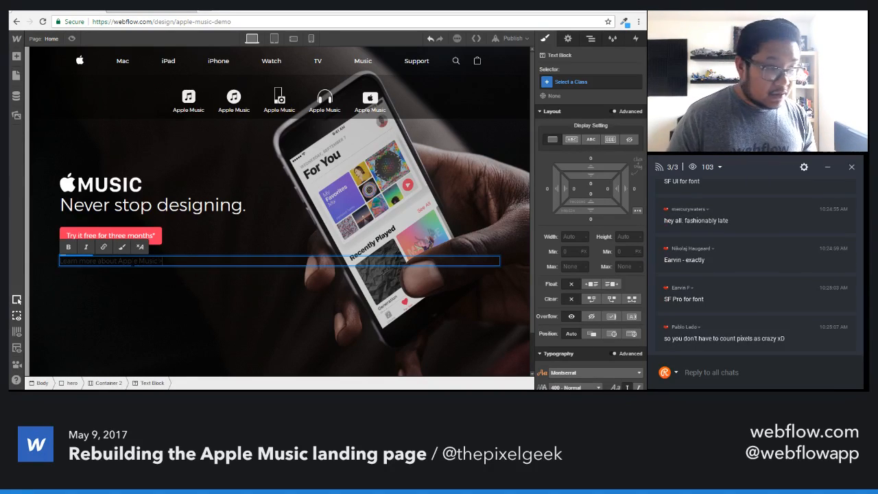
{"action": "key", "text": "Escape"}
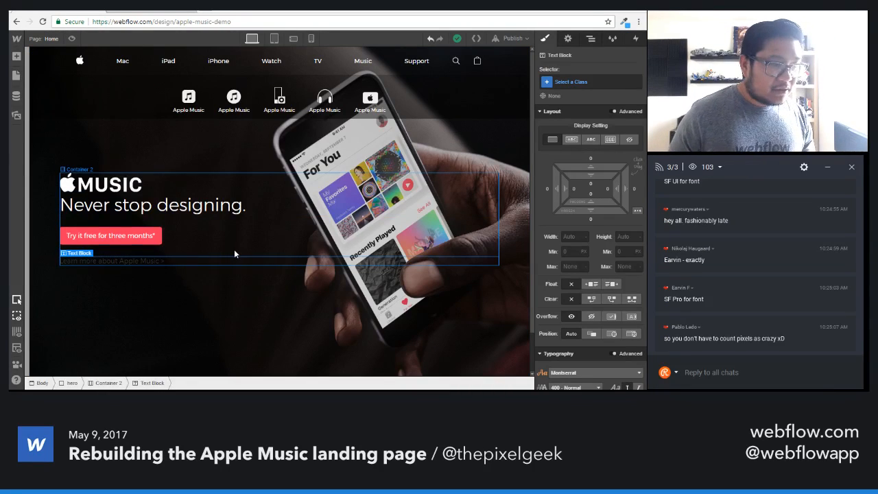
{"action": "key", "text": "Delete"}
Insert a Text Link beside the red button and paste 'Learn more about Apple Music >' in.
{"action": "key", "text": "a"}
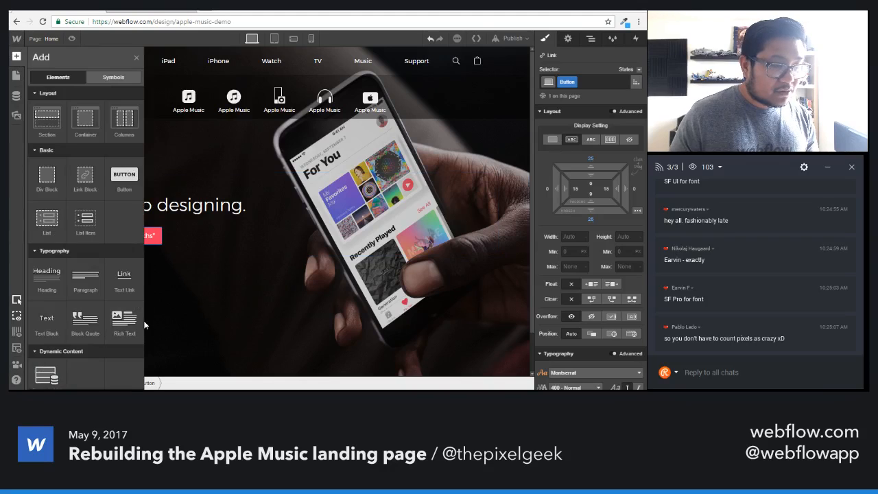
{"action": "key", "text": "a"}
{"action": "double_click", "coordinate": [140, 261]}
{"action": "key", "text": "ctrl+c"}
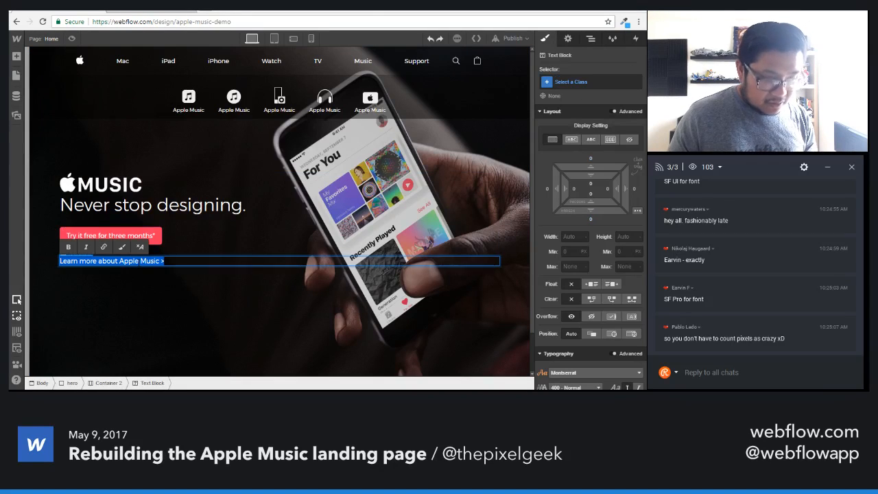
{"action": "key", "text": "Escape"}
{"action": "key", "text": "Delete"}
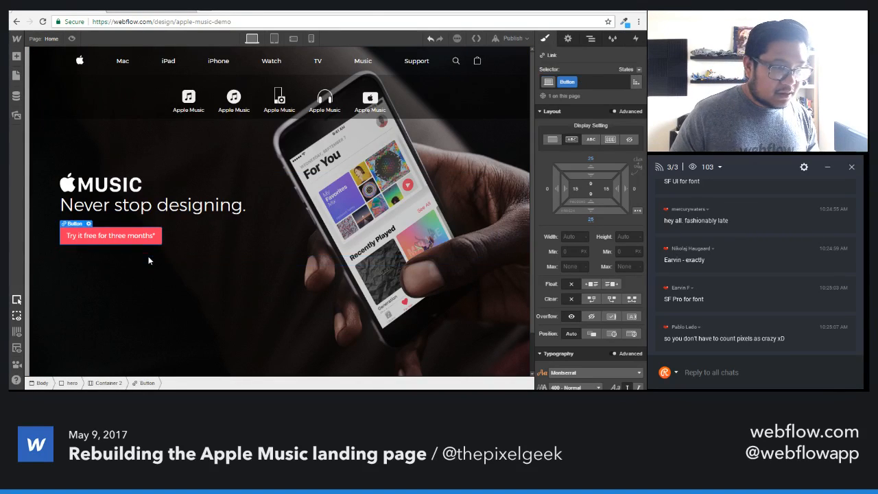
{"action": "key", "text": "a"}
{"action": "left_click", "coordinate": [132, 275]}
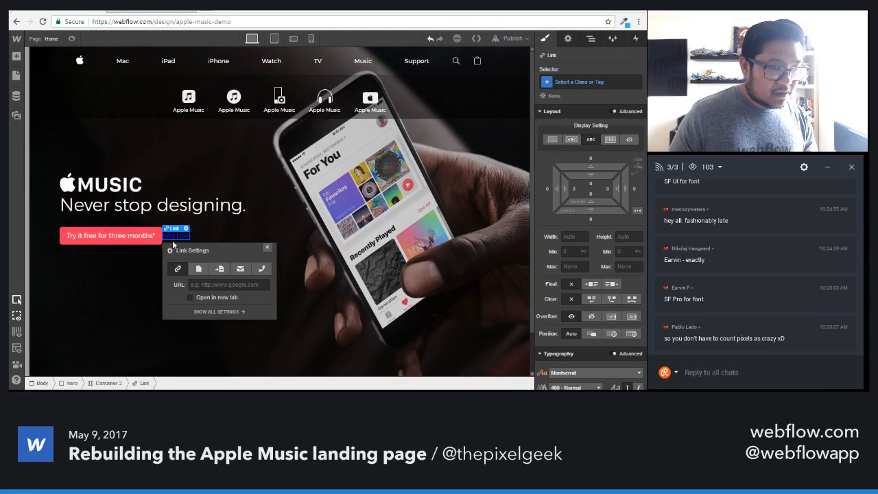
{"action": "key", "text": "ctrl+v"}
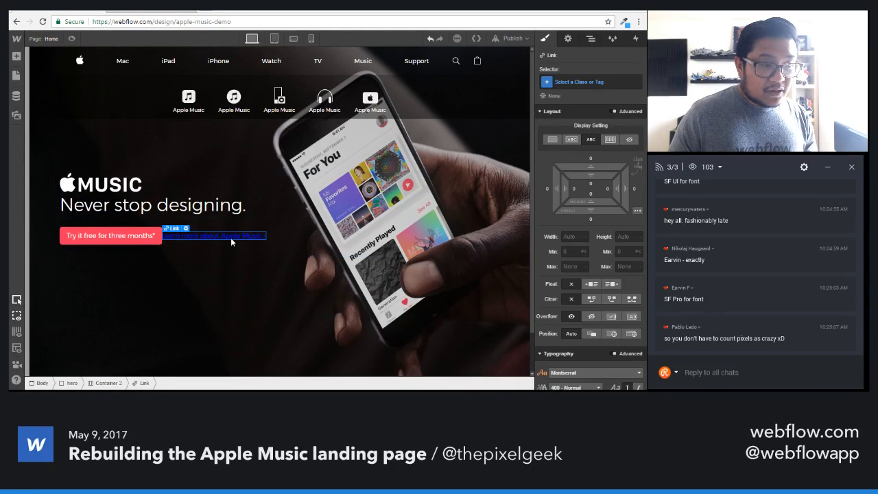
Give the link a new 'hero sublink' class with white text colour.
{"action": "left_click", "coordinate": [579, 82]}
{"action": "type", "text": "hero sublink"}
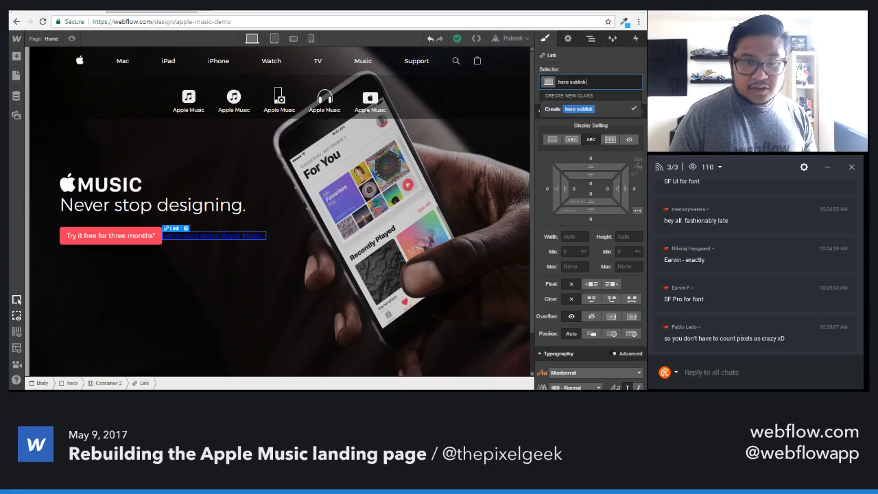
{"action": "key", "text": "Return"}
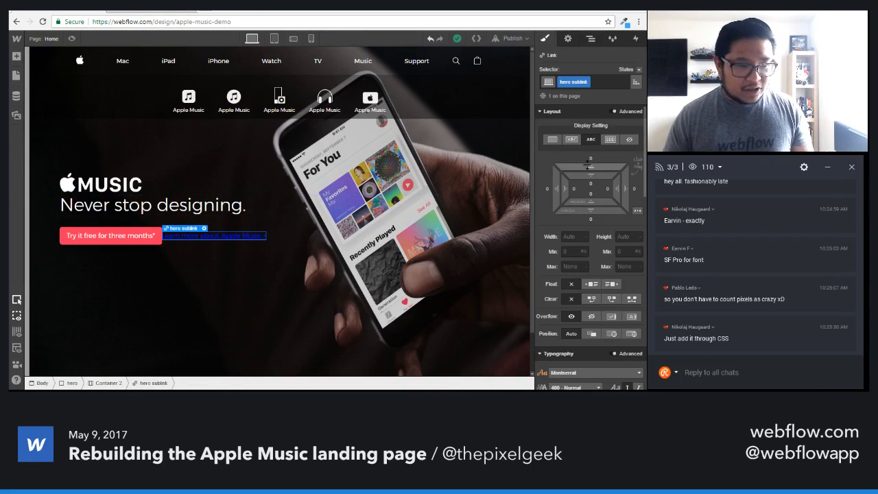
{"action": "scroll", "coordinate": [594, 271], "scroll_direction": "down", "scroll_amount": 2}
{"action": "scroll", "coordinate": [595, 271], "scroll_direction": "down", "scroll_amount": 1}
{"action": "left_click", "coordinate": [583, 261]}
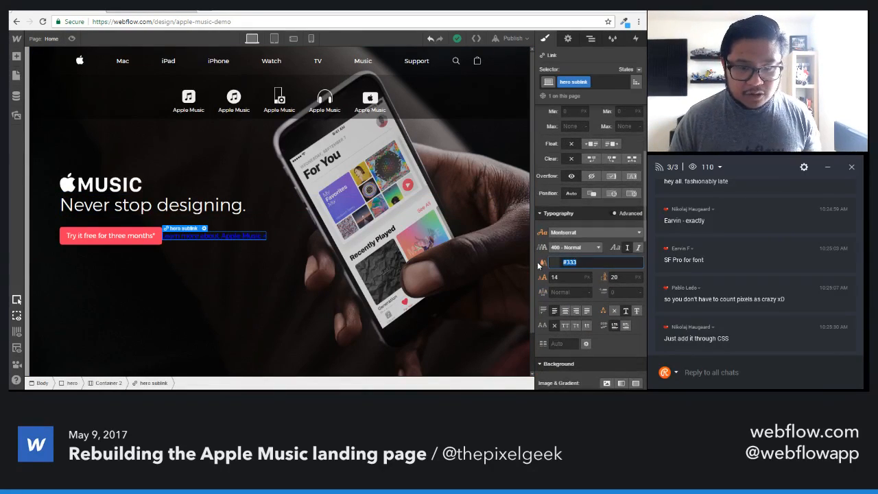
{"action": "type", "text": "white"}
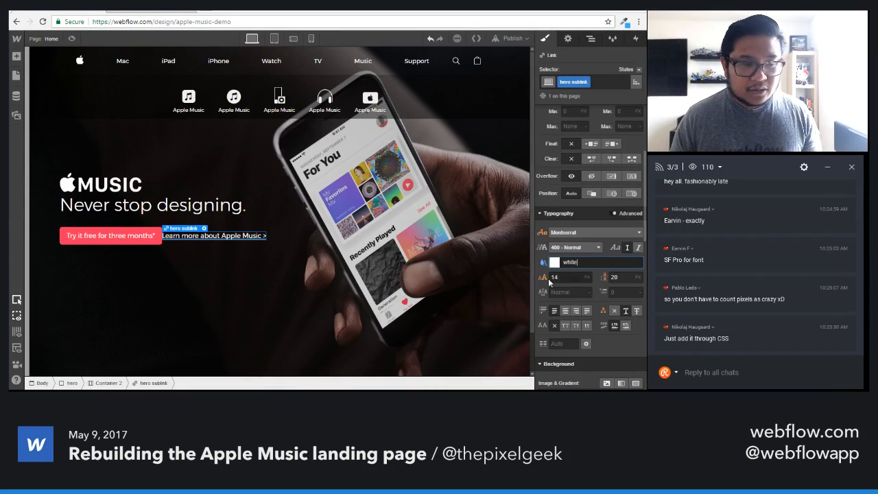
Set the link's display to inline-block so it sits beside the trial button.
{"action": "scroll", "coordinate": [593, 213], "scroll_direction": "up", "scroll_amount": 3}
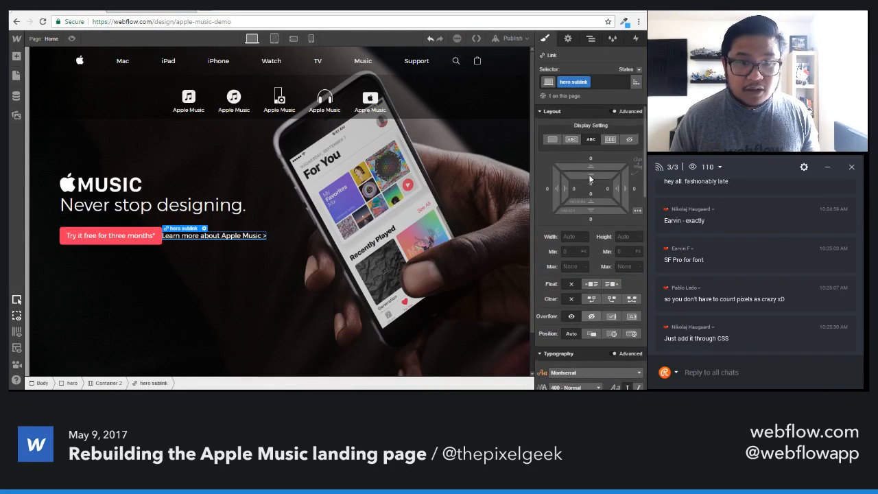
{"action": "left_click", "coordinate": [552, 140]}
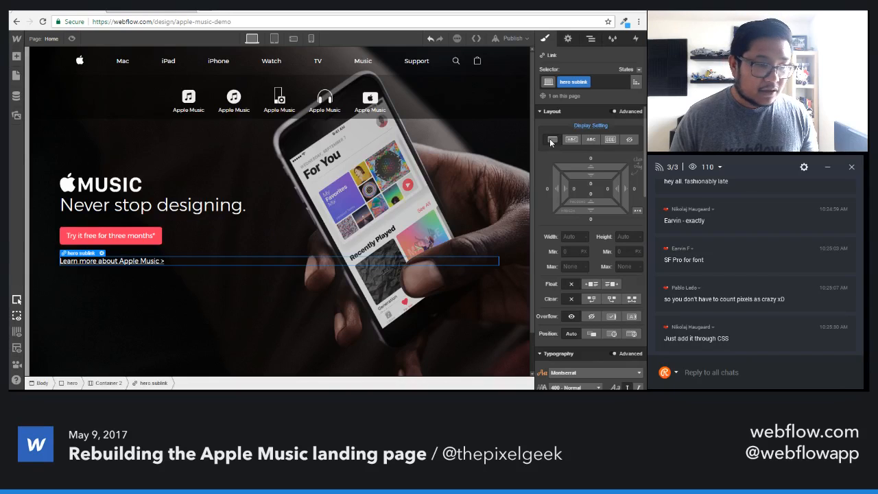
{"action": "left_click", "coordinate": [570, 139]}
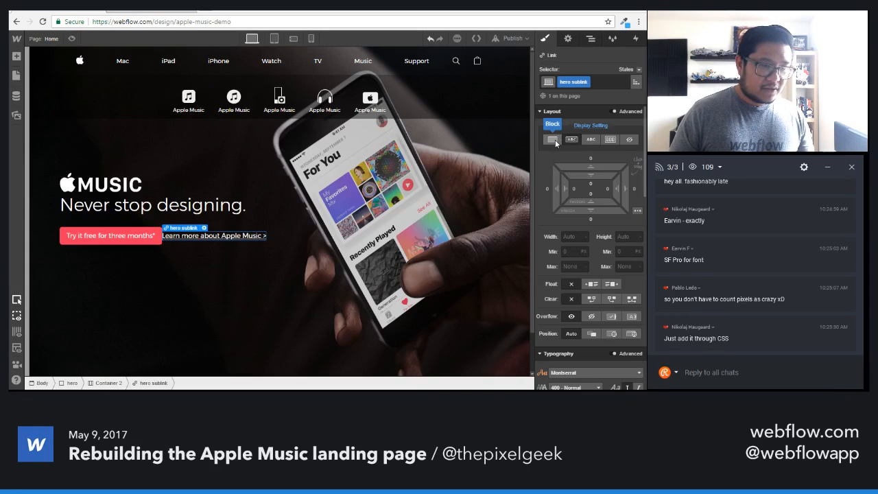
{"action": "left_click", "coordinate": [260, 195]}
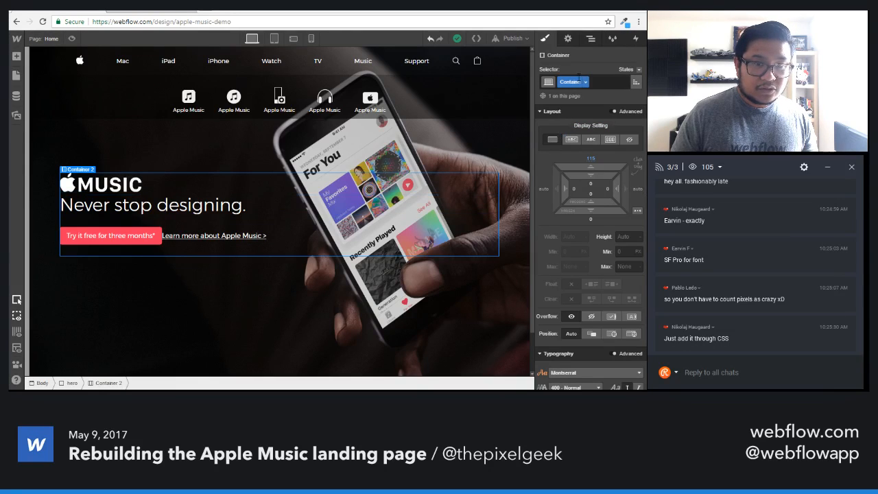
{"action": "left_click", "coordinate": [236, 237]}
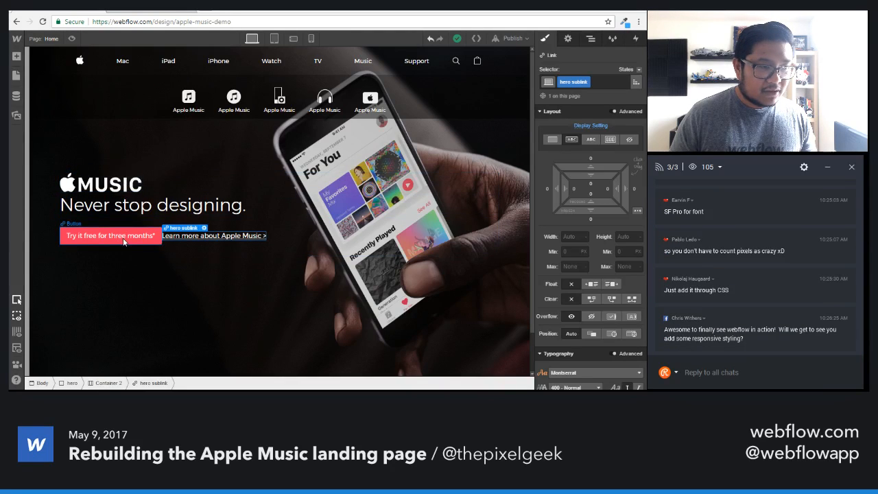
Rename the hero container's class to 'hero content' and make it a vertical flex column aligned to start.
{"action": "left_click", "coordinate": [302, 216]}
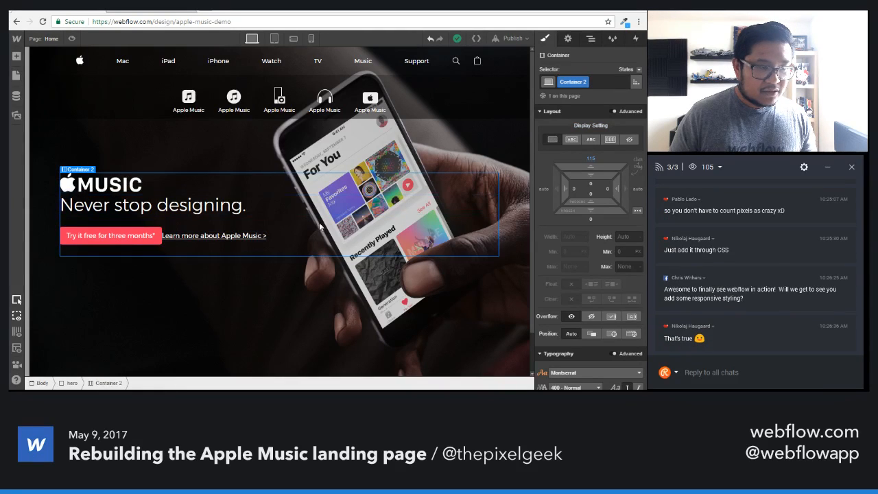
{"action": "double_click", "coordinate": [573, 82]}
{"action": "type", "text": "hero content"}
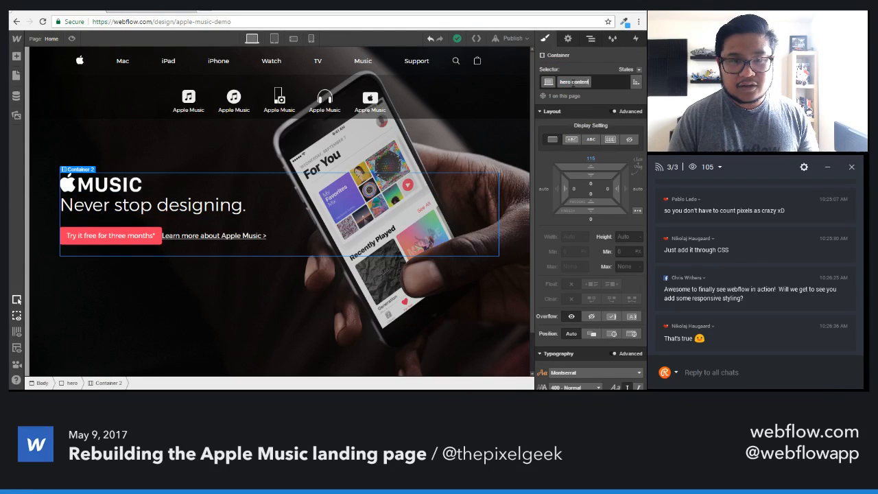
{"action": "key", "text": "Return"}
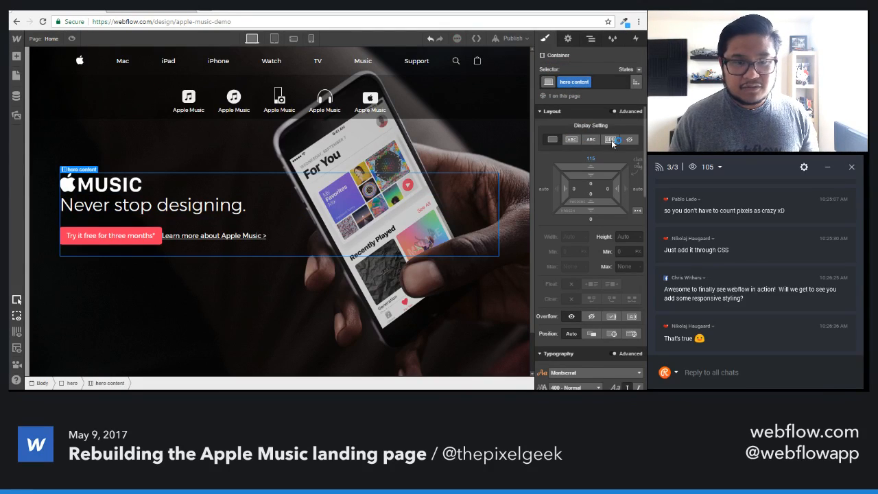
{"action": "left_click", "coordinate": [609, 139]}
{"action": "left_click", "coordinate": [614, 164]}
{"action": "left_click", "coordinate": [548, 196]}
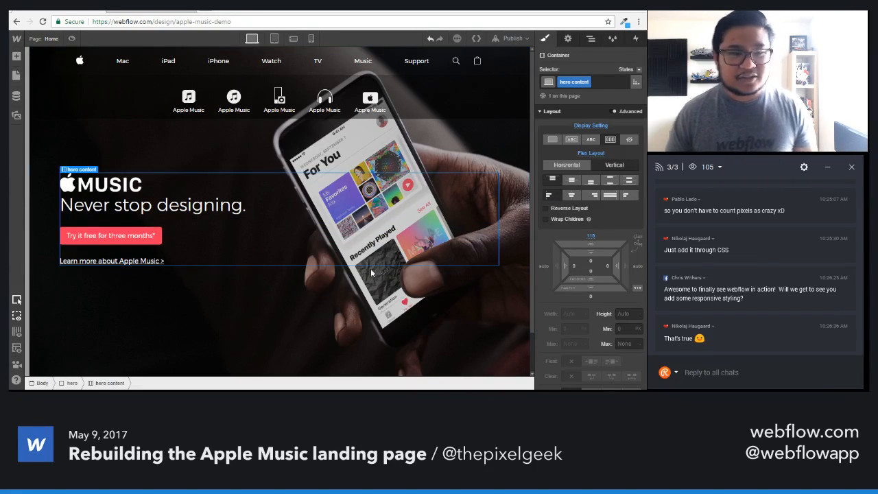
Set the Learn more link's font size to 11 and line height to 17.
{"action": "left_click", "coordinate": [207, 305]}
{"action": "left_click", "coordinate": [128, 268]}
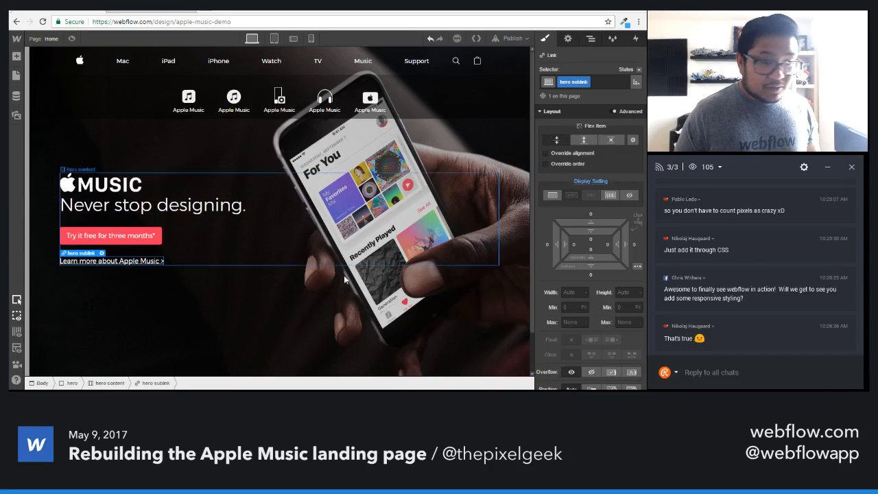
{"action": "scroll", "coordinate": [603, 309], "scroll_direction": "down", "scroll_amount": 3}
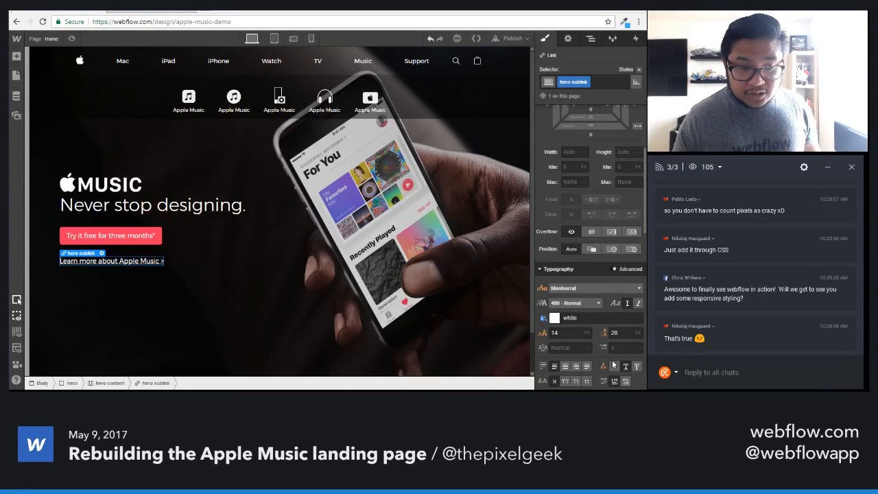
{"action": "left_click", "coordinate": [571, 333]}
{"action": "key", "text": "BackSpace"}
{"action": "type", "text": "1"}
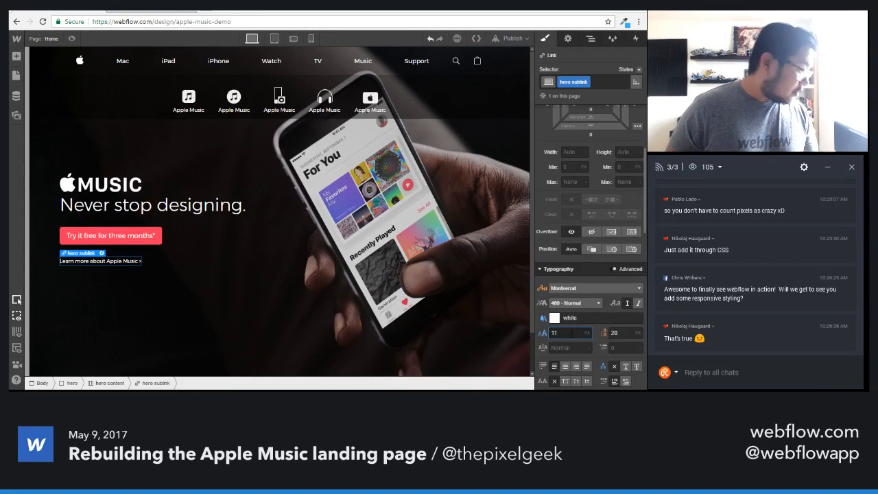
{"action": "key", "text": "BackSpace"}
{"action": "type", "text": "2"}
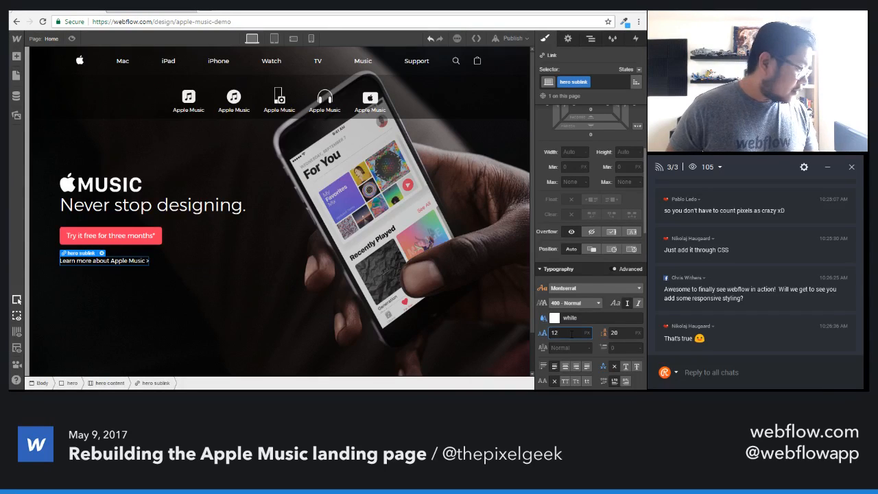
{"action": "key", "text": "BackSpace"}
{"action": "type", "text": "1"}
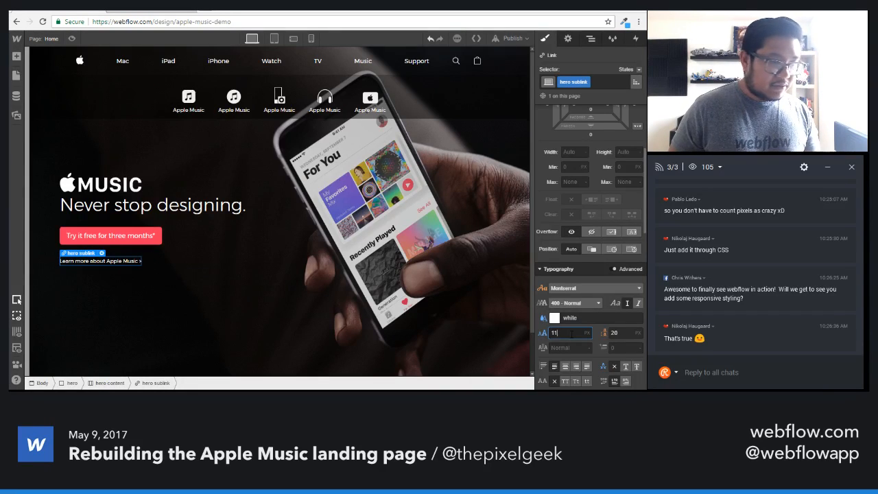
{"action": "key", "text": "Tab"}
{"action": "type", "text": "17"}
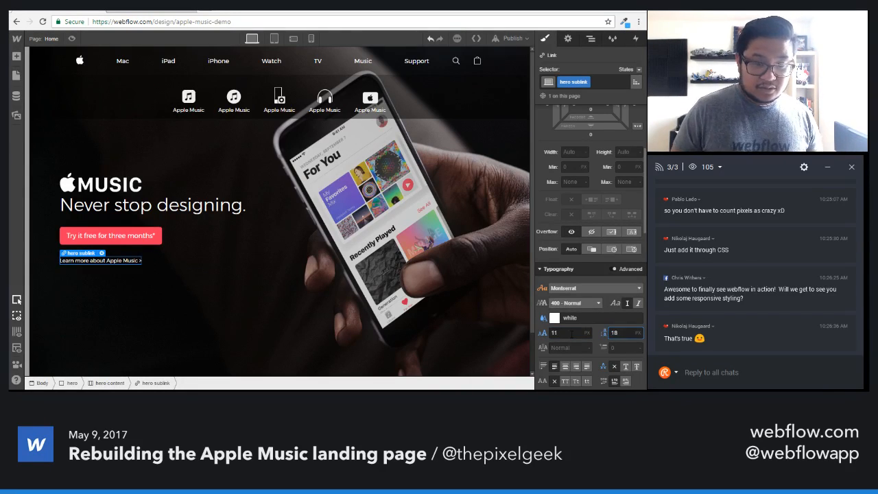
{"action": "left_click", "coordinate": [180, 286]}
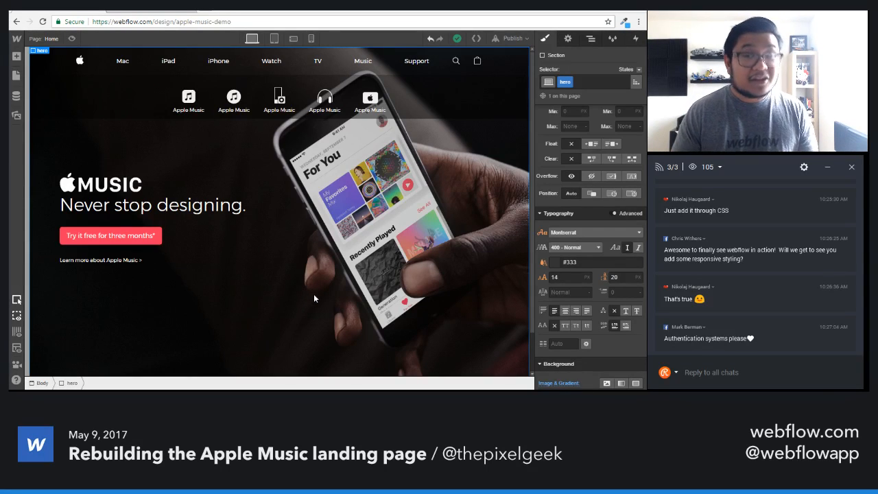
{"action": "key", "text": "a"}
{"action": "key", "text": "a"}
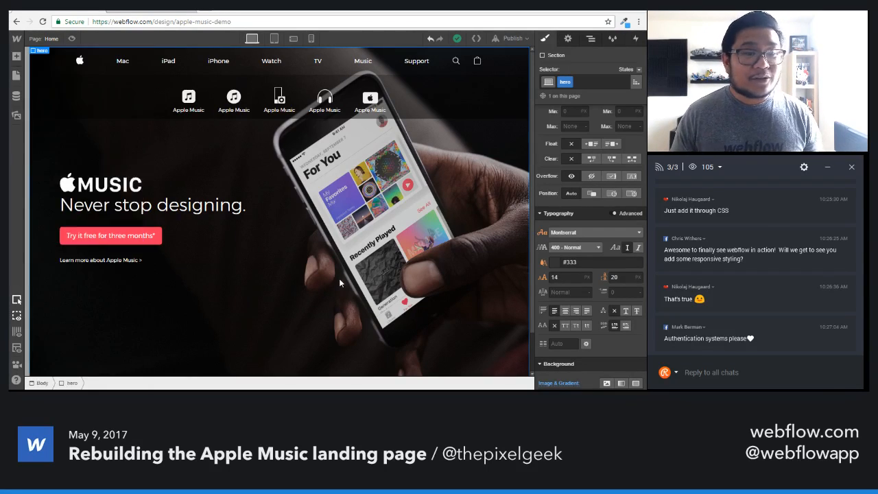
{"action": "scroll", "coordinate": [340, 282], "scroll_direction": "down", "scroll_amount": 1}
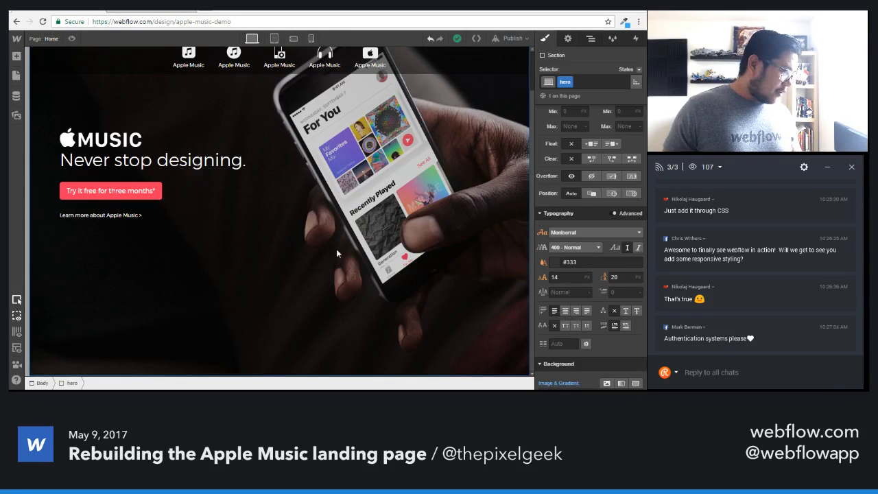
{"action": "left_click", "coordinate": [385, 153]}
{"action": "scroll", "coordinate": [378, 220], "scroll_direction": "up", "scroll_amount": 2}
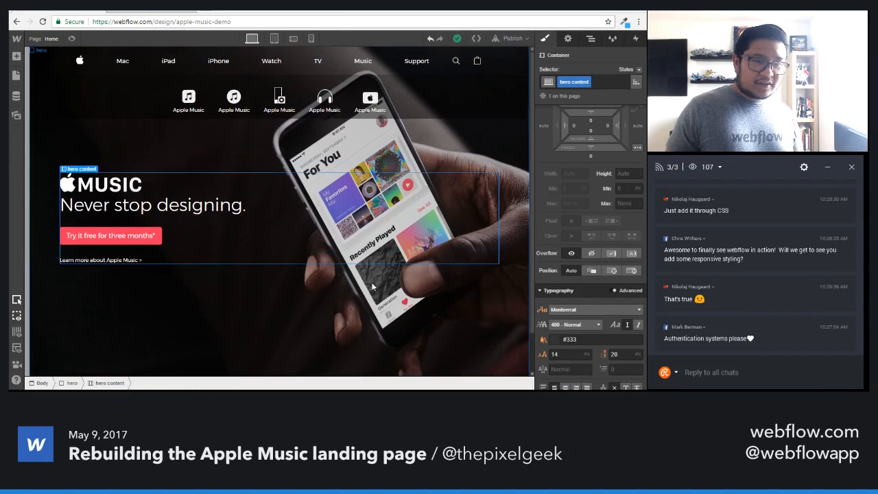
{"action": "scroll", "coordinate": [365, 271], "scroll_direction": "down", "scroll_amount": 1}
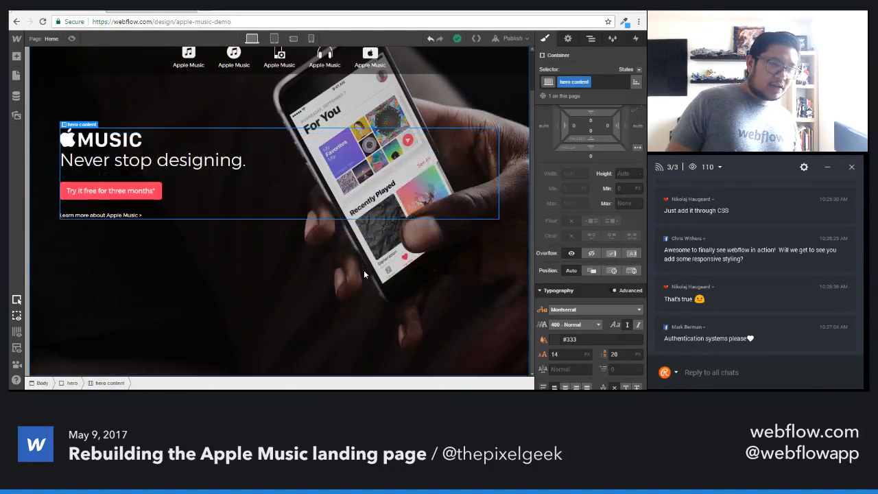
{"action": "scroll", "coordinate": [364, 270], "scroll_direction": "up", "scroll_amount": 2}
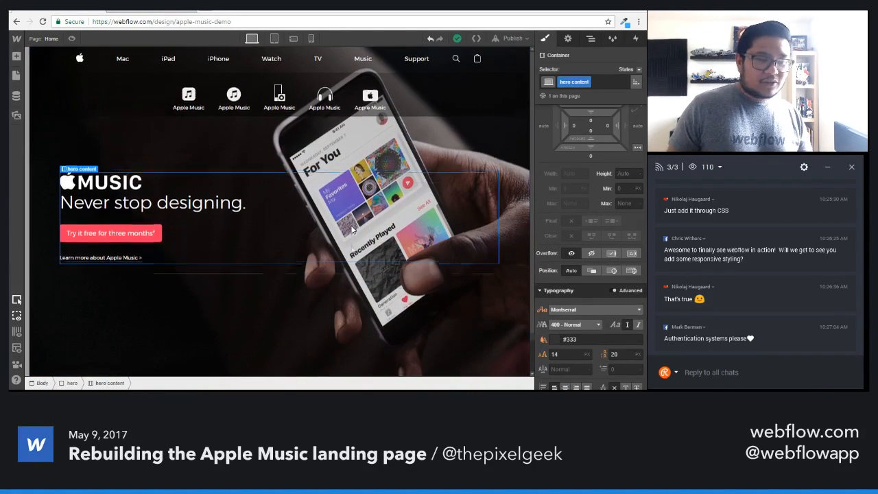
{"action": "scroll", "coordinate": [352, 228], "scroll_direction": "down", "scroll_amount": 1}
{"action": "scroll", "coordinate": [352, 229], "scroll_direction": "up", "scroll_amount": 1}
{"action": "scroll", "coordinate": [350, 275], "scroll_direction": "down", "scroll_amount": 1}
{"action": "left_click", "coordinate": [349, 331]}
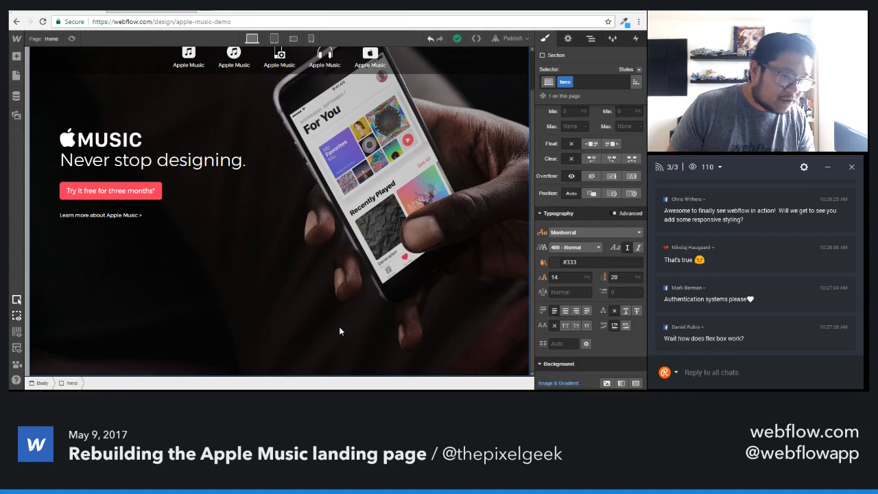
{"action": "scroll", "coordinate": [339, 327], "scroll_direction": "up", "scroll_amount": 1}
{"action": "key", "text": "a"}
{"action": "left_click_drag", "start_coordinate": [47, 121], "coordinate": [563, 268]}
Set the new section's background colour to White Smoke.
{"action": "scroll", "coordinate": [404, 314], "scroll_direction": "down", "scroll_amount": 2}
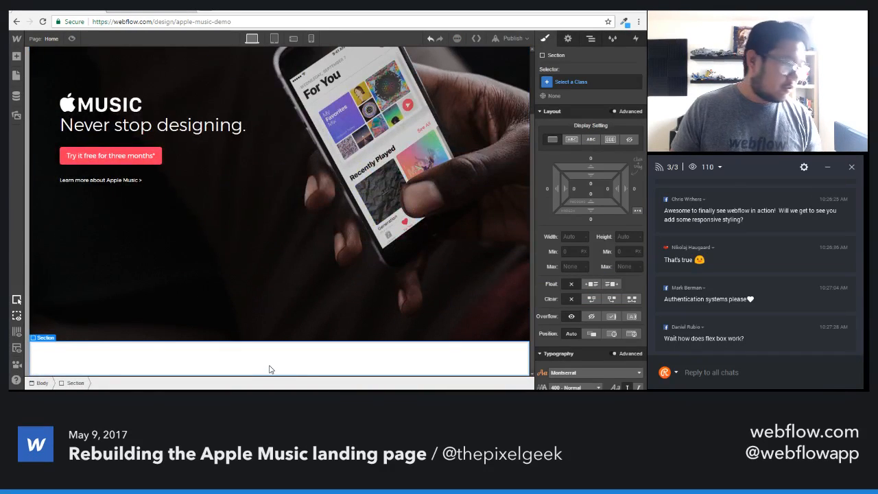
{"action": "scroll", "coordinate": [603, 316], "scroll_direction": "down", "scroll_amount": 3}
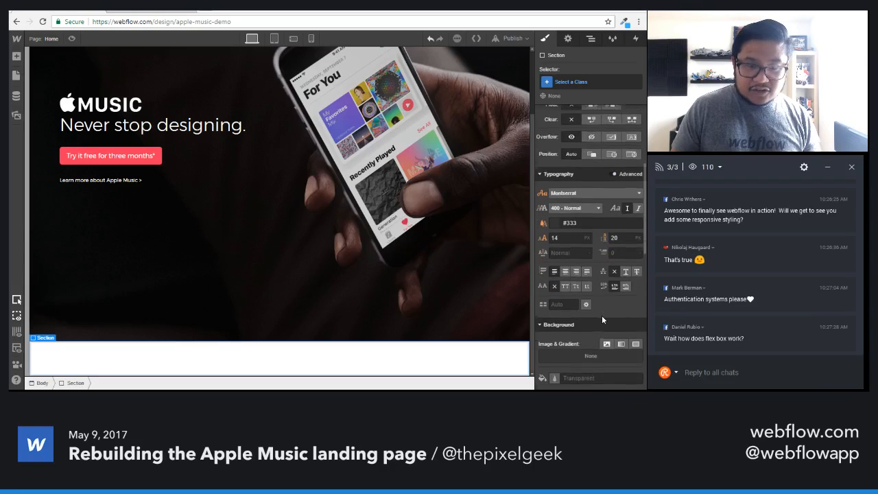
{"action": "scroll", "coordinate": [601, 318], "scroll_direction": "down", "scroll_amount": 3}
{"action": "left_click", "coordinate": [556, 235]}
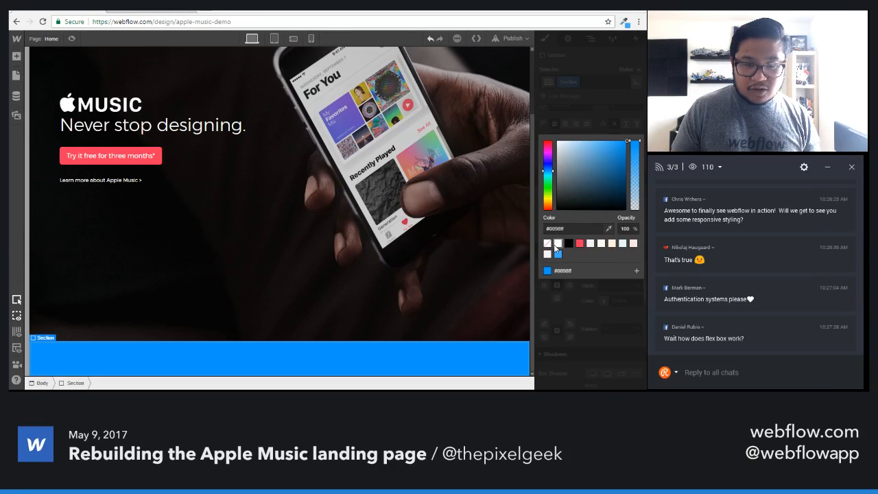
{"action": "left_click", "coordinate": [591, 244]}
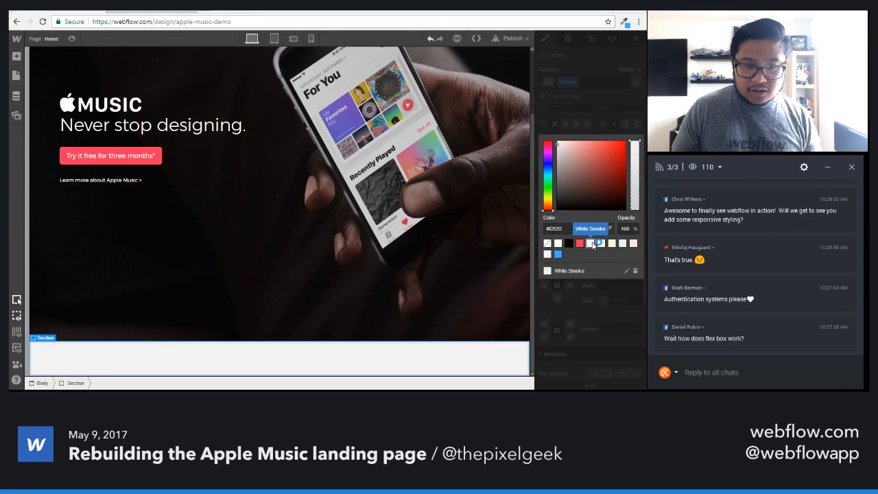
{"action": "left_click", "coordinate": [630, 124]}
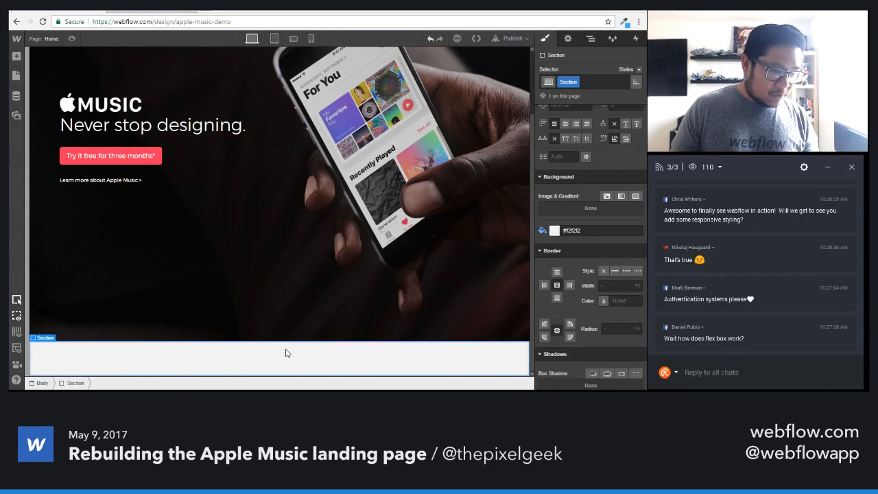
Add a container inside the section and give it the class 'row 2 container'.
{"action": "key", "text": "a"}
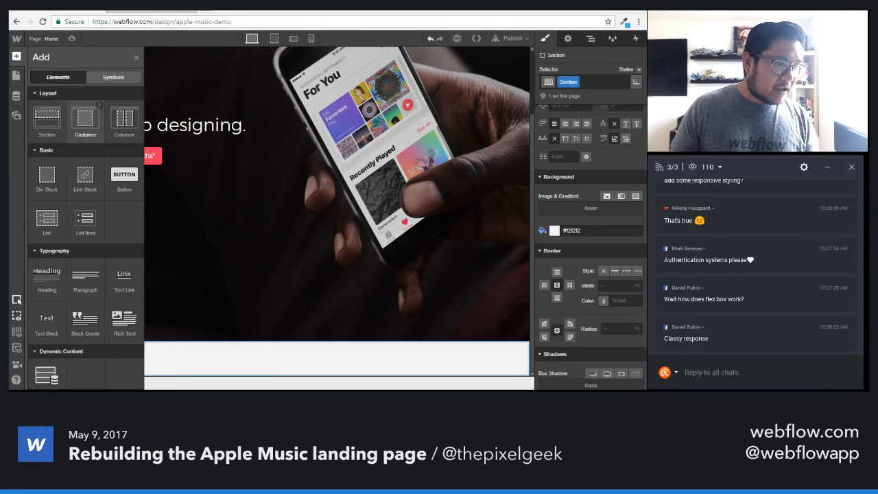
{"action": "left_click", "coordinate": [86, 120]}
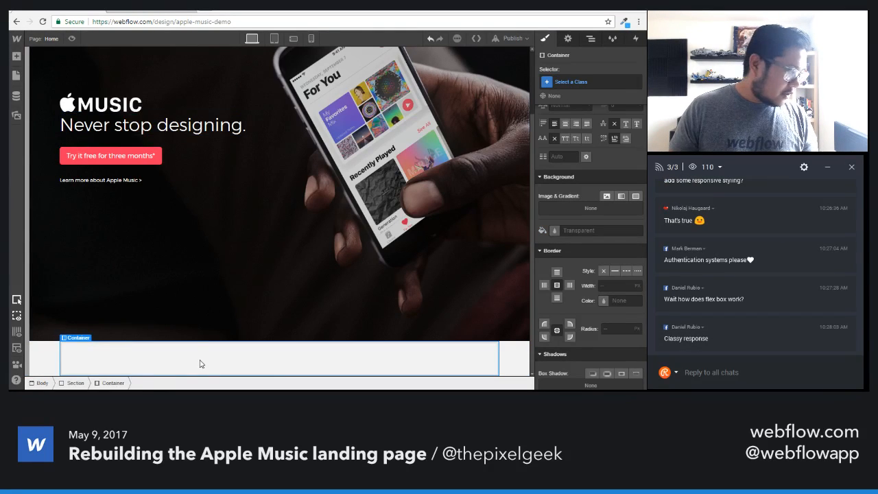
{"action": "left_click", "coordinate": [573, 82]}
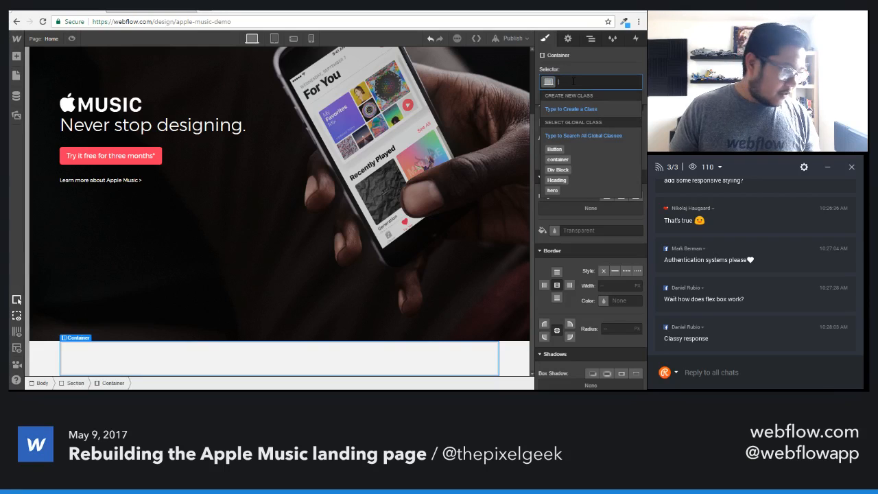
{"action": "type", "text": "row 2 content"}
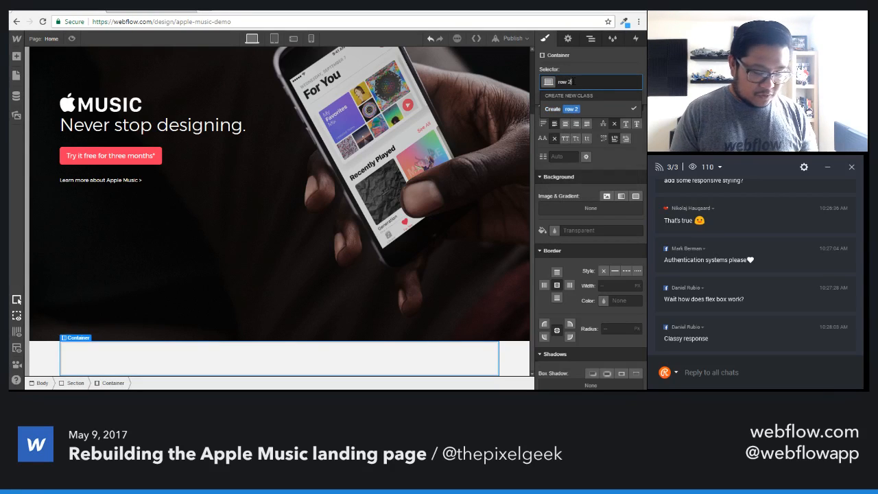
{"action": "key", "text": "BackSpace"}
{"action": "key", "text": "BackSpace"}
{"action": "key", "text": "BackSpace"}
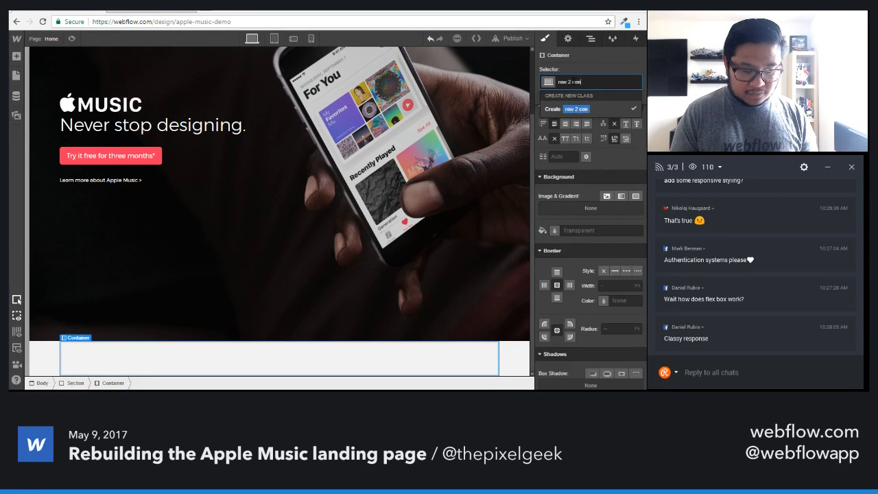
{"action": "type", "text": "tainer"}
{"action": "key", "text": "Return"}
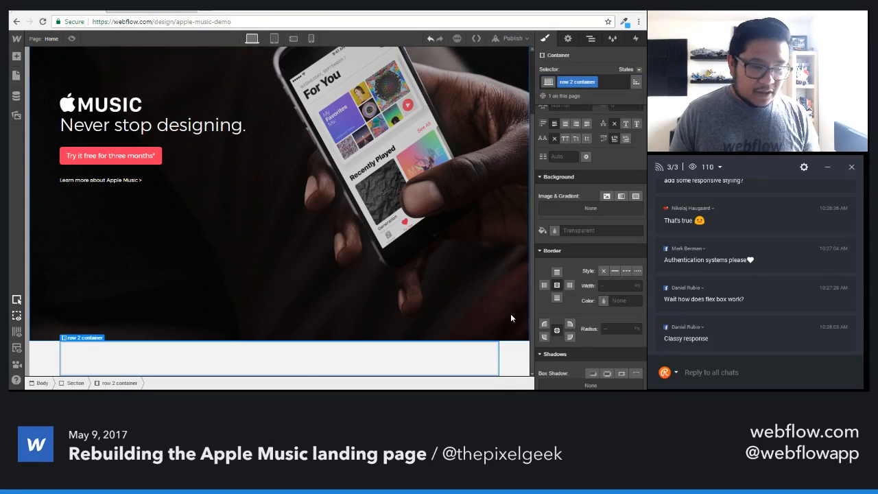
Set the row 2 container's background colour to white.
{"action": "left_click", "coordinate": [554, 229]}
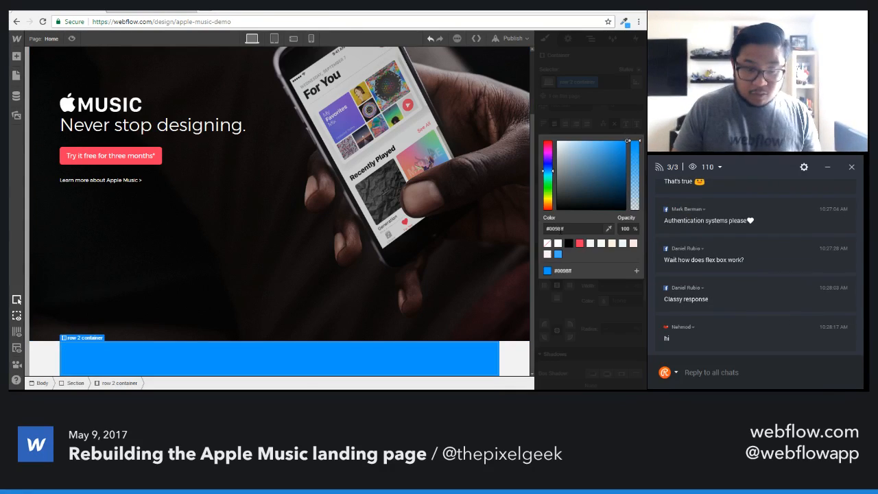
{"action": "left_click_drag", "start_coordinate": [576, 229], "coordinate": [505, 227]}
{"action": "type", "text": "white"}
{"action": "key", "text": "Return"}
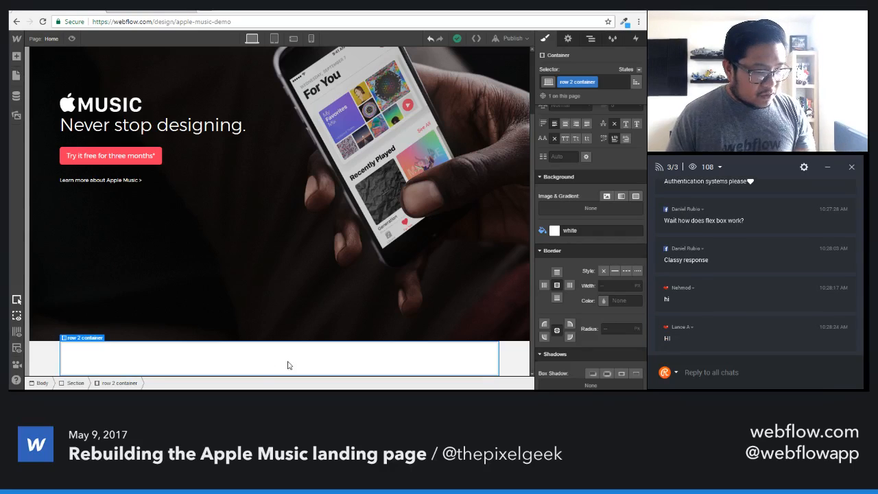
Add an H2 heading reading 'Now on Apple Music' inside the row 2 container.
{"action": "key", "text": "a"}
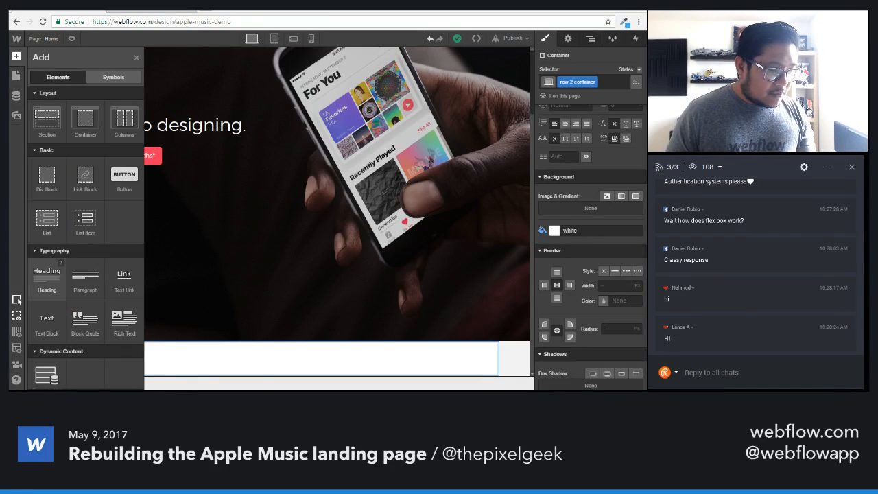
{"action": "left_click", "coordinate": [47, 274]}
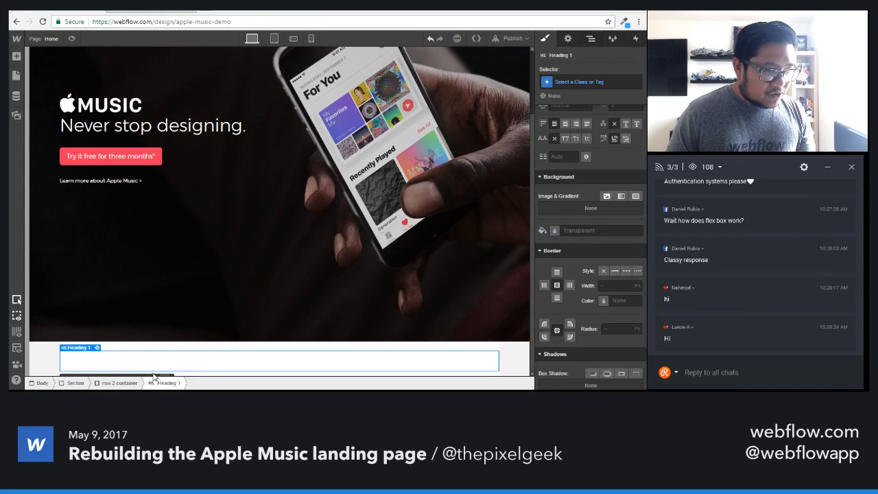
{"action": "left_click", "coordinate": [567, 38]}
{"action": "left_click", "coordinate": [564, 135]}
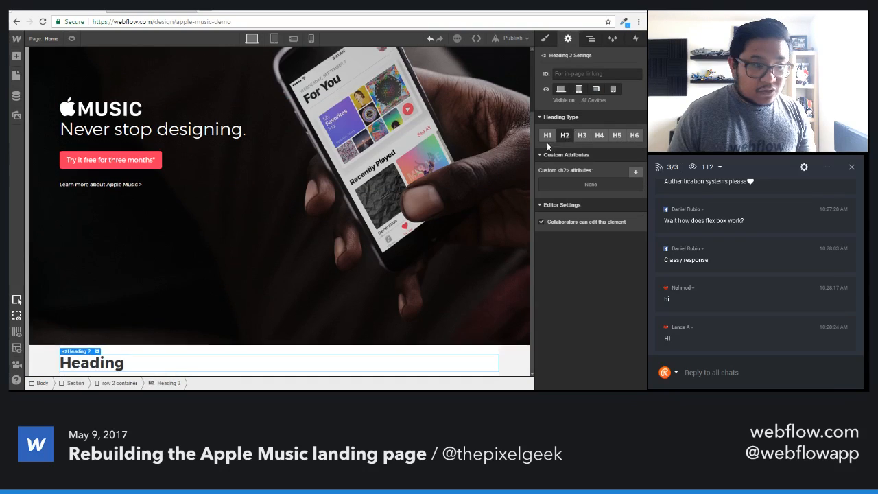
{"action": "double_click", "coordinate": [82, 364]}
{"action": "type", "text": "Now on Apple Music"}
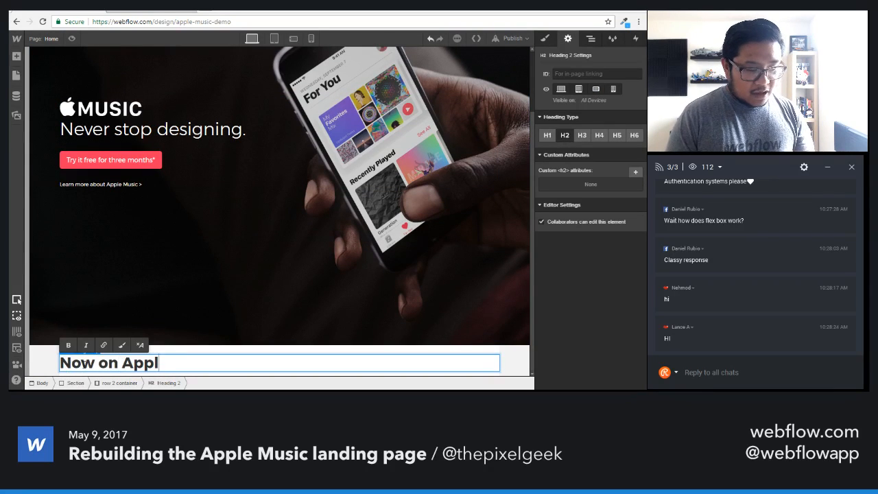
{"action": "key", "text": "Escape"}
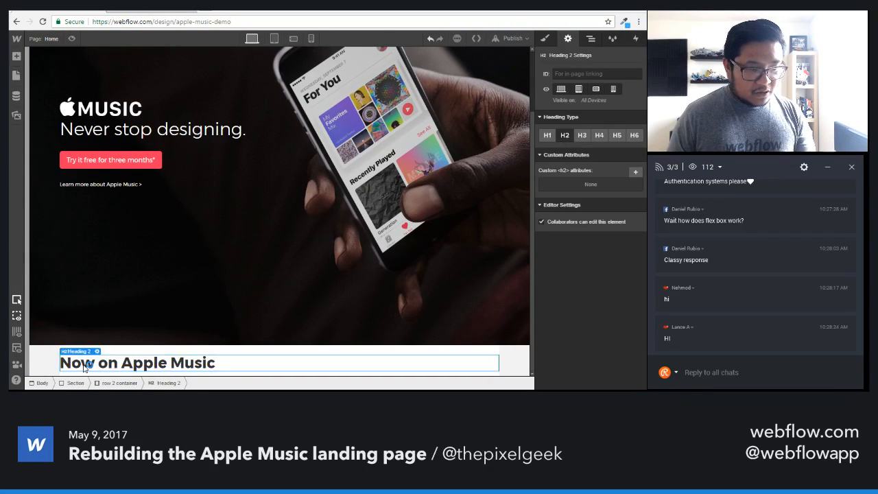
Style the heading with 500 Medium weight, 34 px size and 40 px line height.
{"action": "left_click", "coordinate": [545, 40]}
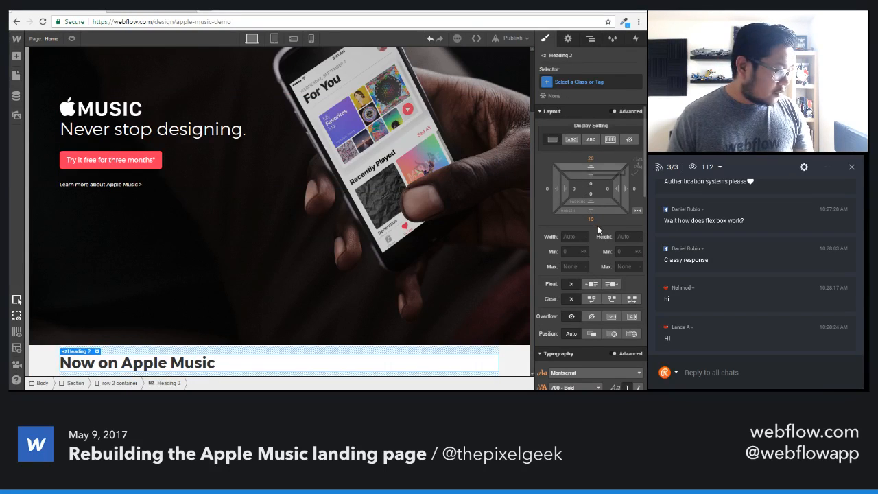
{"action": "scroll", "coordinate": [598, 225], "scroll_direction": "down", "scroll_amount": 2}
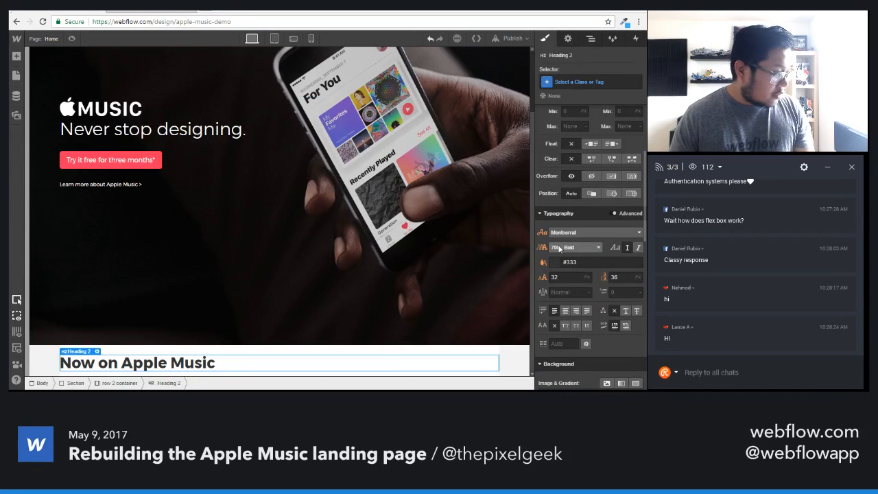
{"action": "left_click", "coordinate": [600, 249]}
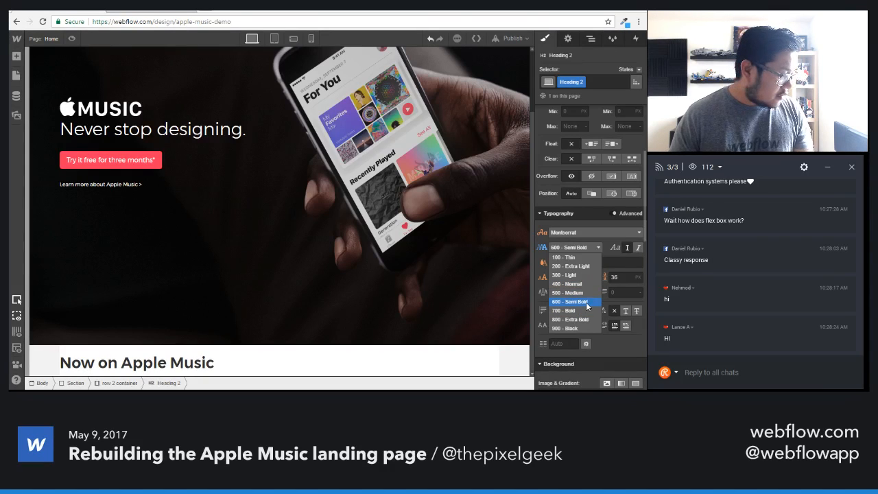
{"action": "left_click", "coordinate": [569, 292]}
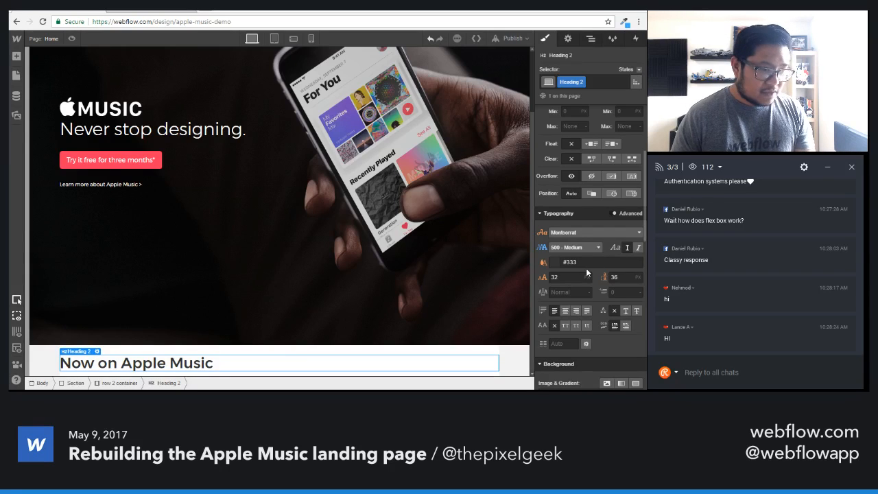
{"action": "left_click", "coordinate": [566, 276]}
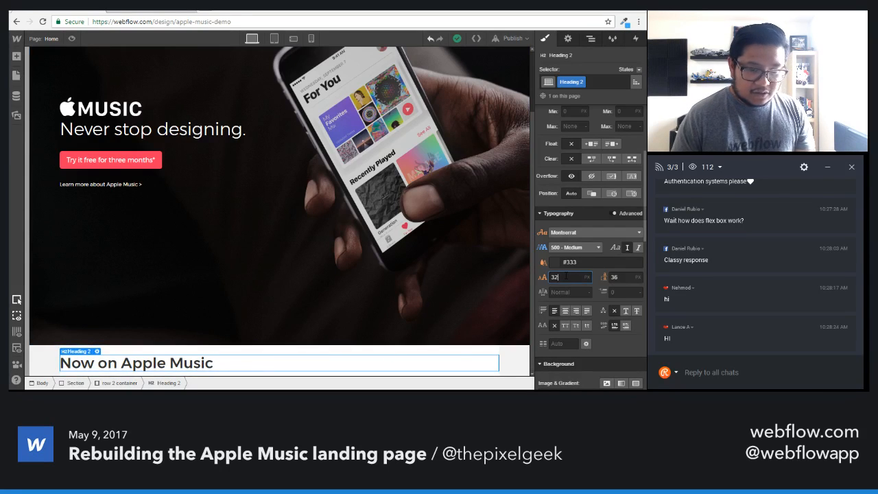
{"action": "key", "text": "Up"}
{"action": "key", "text": "Up"}
{"action": "key", "text": "Up"}
{"action": "key", "text": "Up"}
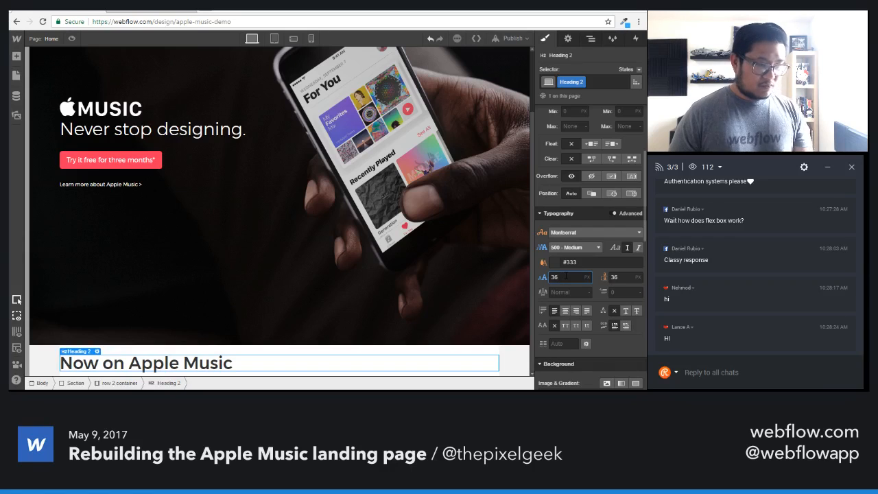
{"action": "key", "text": "Down"}
{"action": "key", "text": "Down"}
{"action": "key", "text": "Tab"}
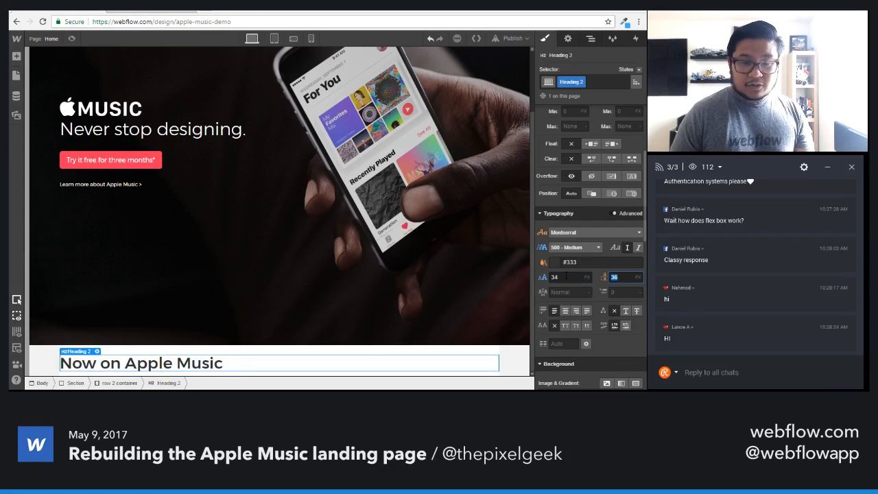
{"action": "type", "text": "40"}
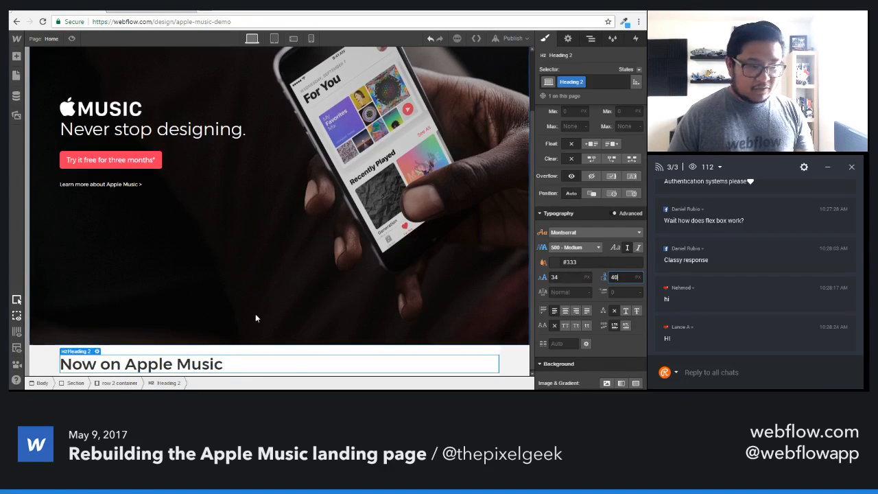
{"action": "scroll", "coordinate": [255, 317], "scroll_direction": "down", "scroll_amount": 1}
{"action": "left_click", "coordinate": [182, 362]}
{"action": "key", "text": "a"}
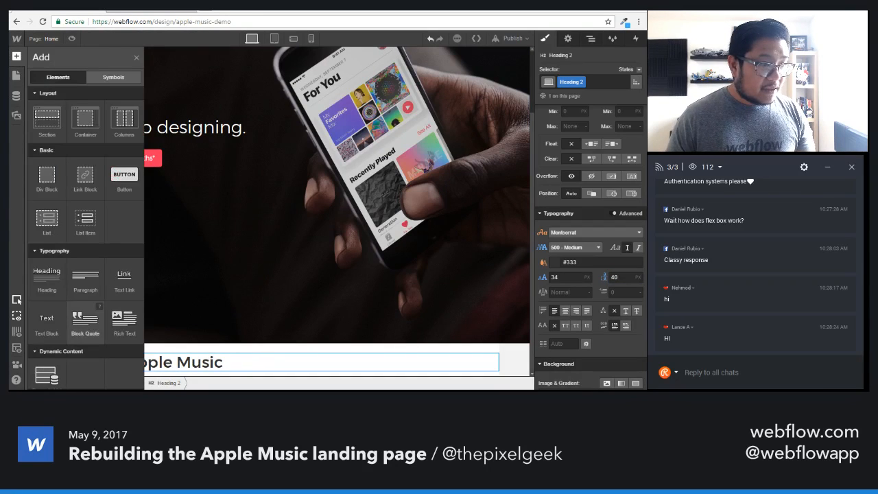
Place the 6LACK banner image under the heading and set it to render at HiDPI size.
{"action": "left_click", "coordinate": [16, 116]}
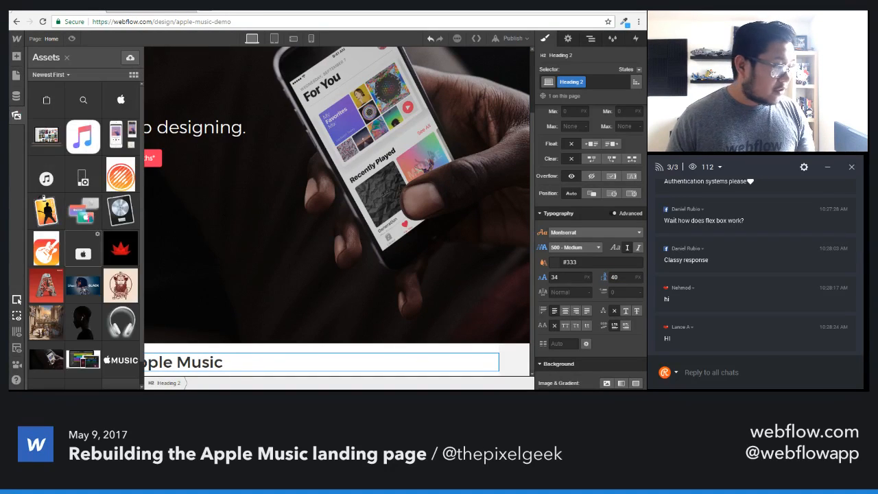
{"action": "scroll", "coordinate": [83, 247], "scroll_direction": "down", "scroll_amount": 1}
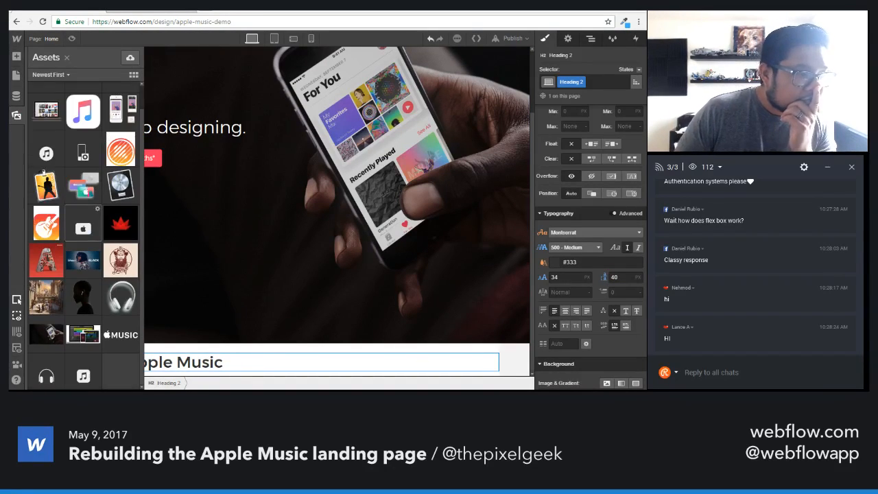
{"action": "left_click_drag", "start_coordinate": [83, 261], "coordinate": [229, 374]}
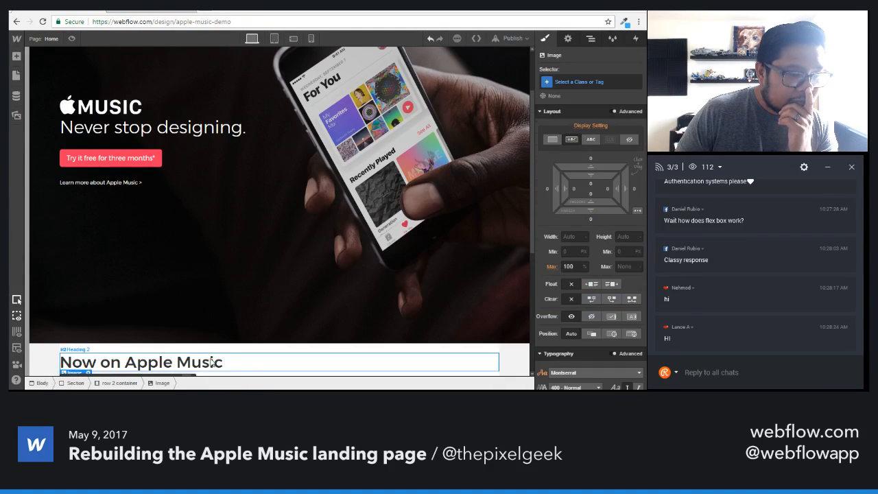
{"action": "scroll", "coordinate": [193, 253], "scroll_direction": "down", "scroll_amount": 3}
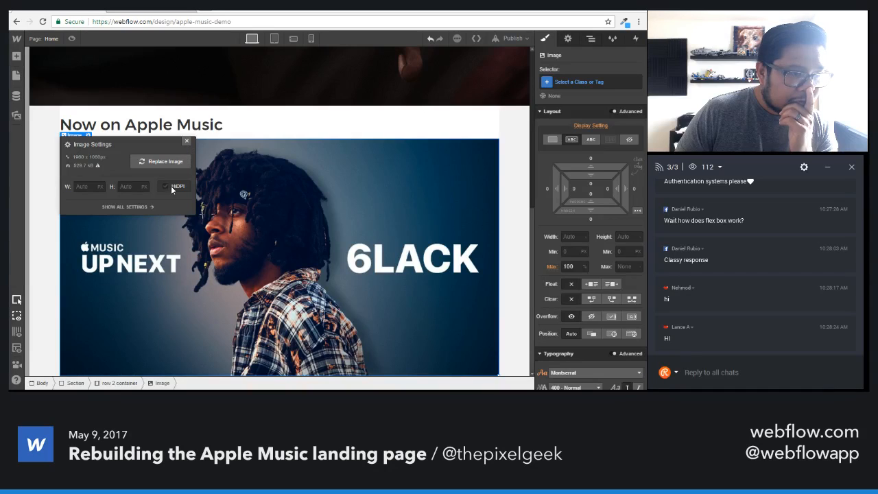
{"action": "left_click", "coordinate": [171, 186]}
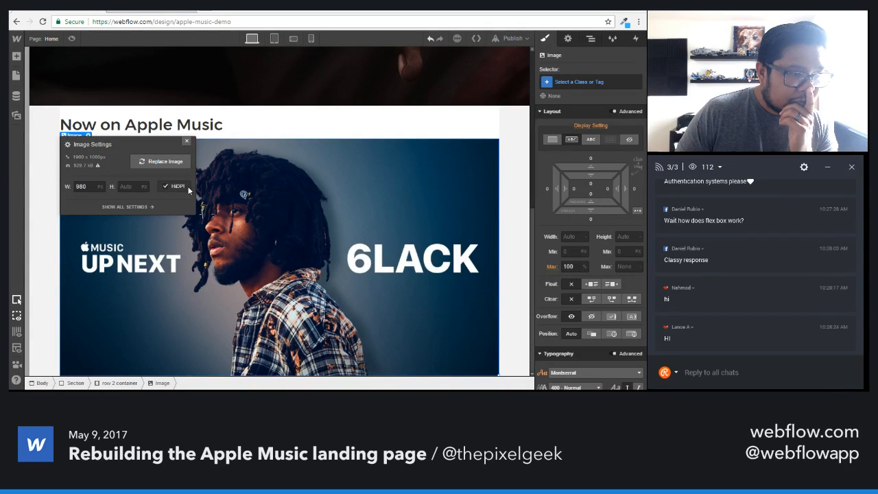
{"action": "left_click", "coordinate": [187, 141]}
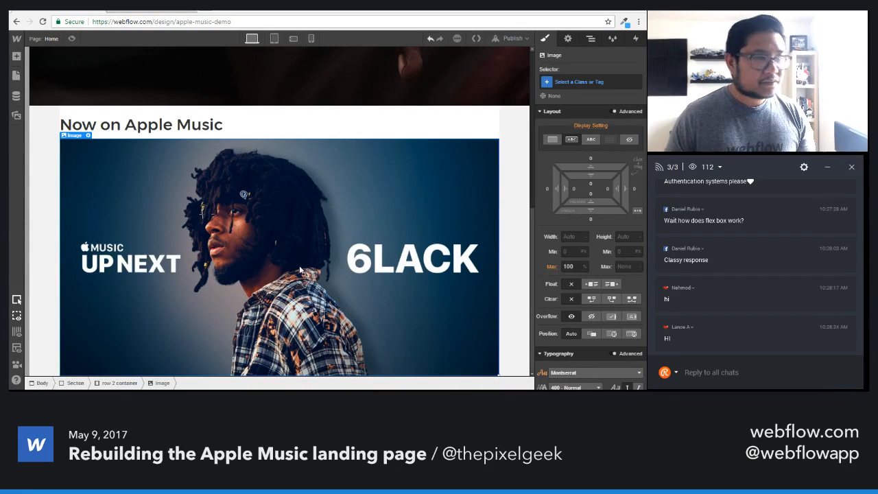
Add spacing around the heading and give the container 75 px side and 50 px bottom padding.
{"action": "left_click", "coordinate": [194, 128]}
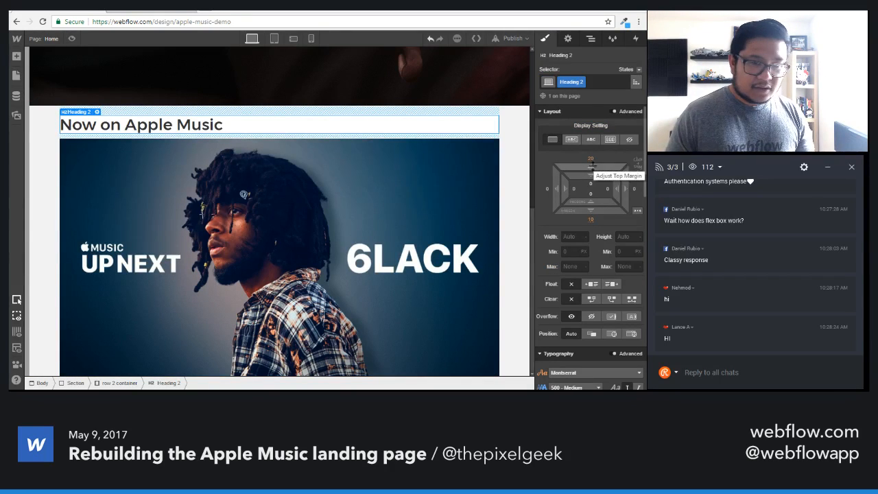
{"action": "left_click_drag", "start_coordinate": [591, 166], "coordinate": [597, 128]}
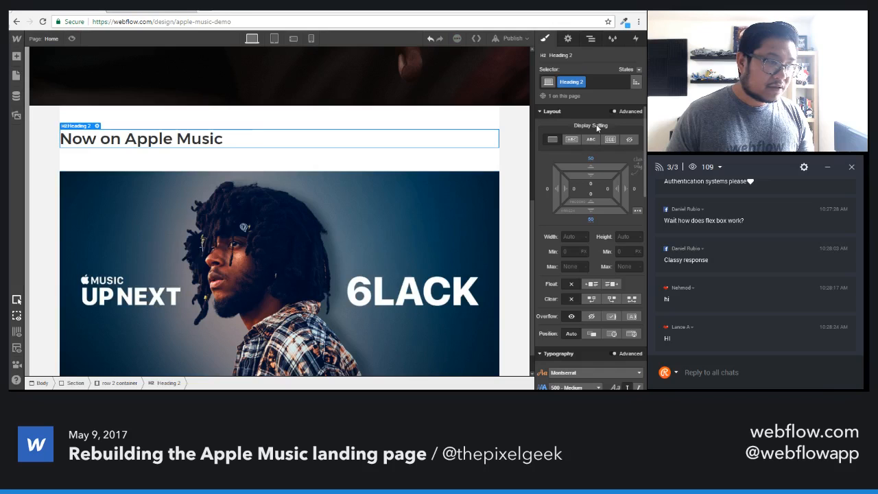
{"action": "left_click", "coordinate": [467, 114]}
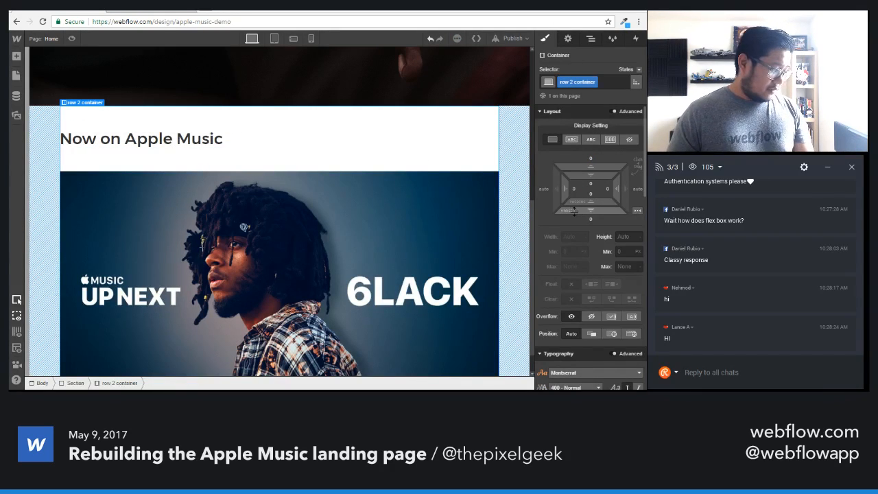
{"action": "left_click_drag", "start_coordinate": [563, 187], "coordinate": [631, 198]}
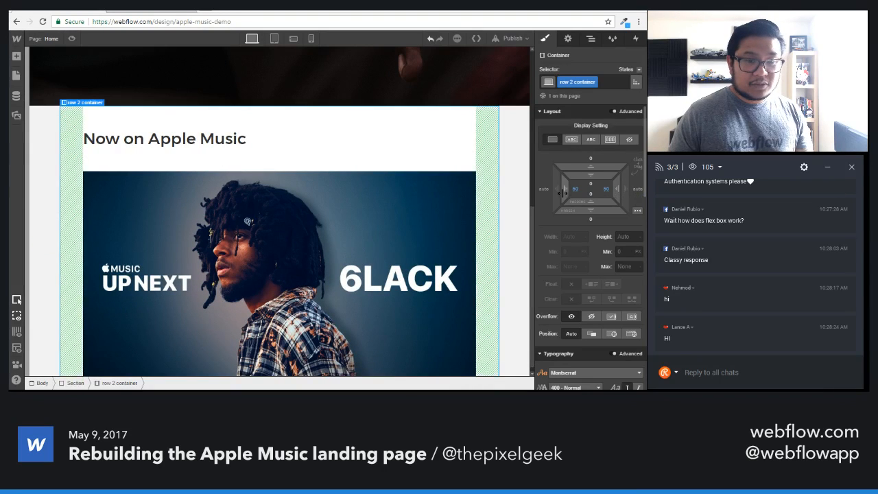
{"action": "left_click_drag", "start_coordinate": [564, 192], "coordinate": [598, 199]}
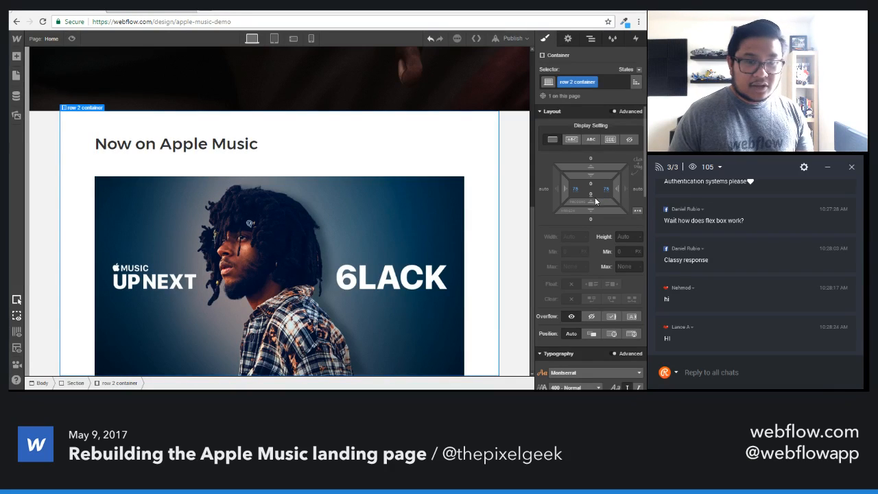
{"action": "left_click", "coordinate": [595, 197]}
{"action": "type", "text": "50"}
{"action": "key", "text": "Return"}
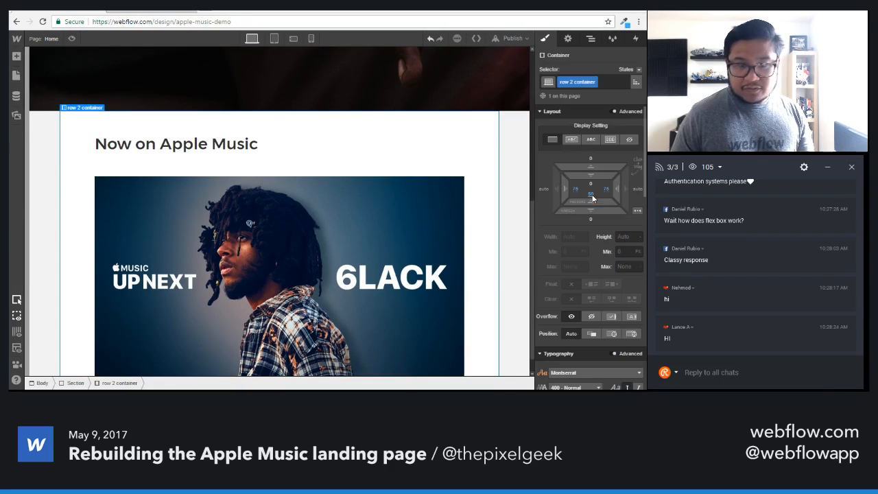
{"action": "scroll", "coordinate": [444, 249], "scroll_direction": "down", "scroll_amount": 1}
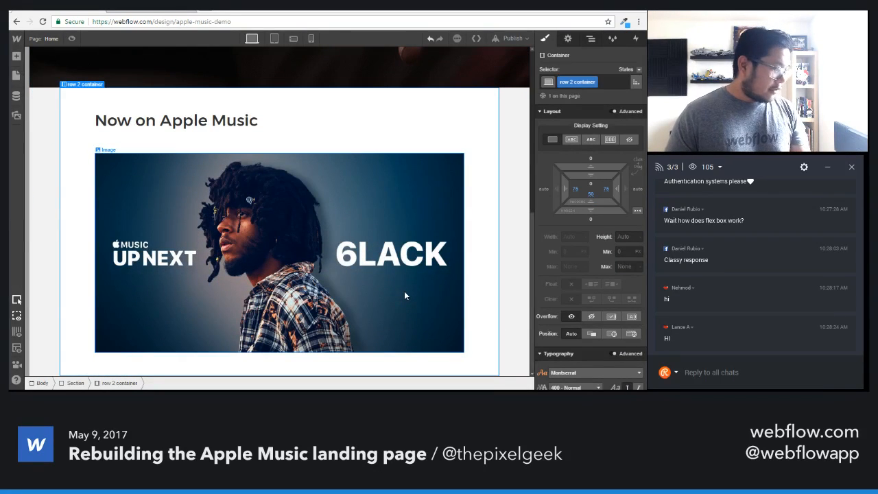
{"action": "scroll", "coordinate": [172, 176], "scroll_direction": "up", "scroll_amount": 3}
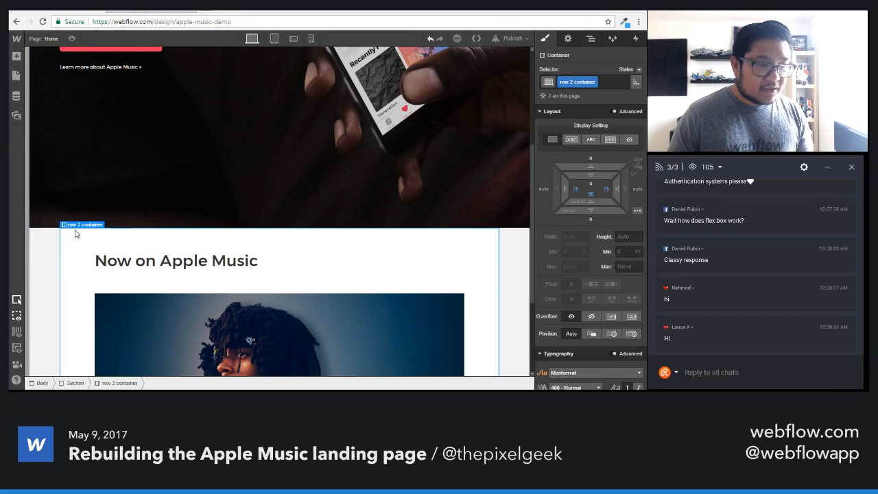
Make the card position relative with a top offset of about -140 px, overlapping the hero.
{"action": "left_click", "coordinate": [592, 334]}
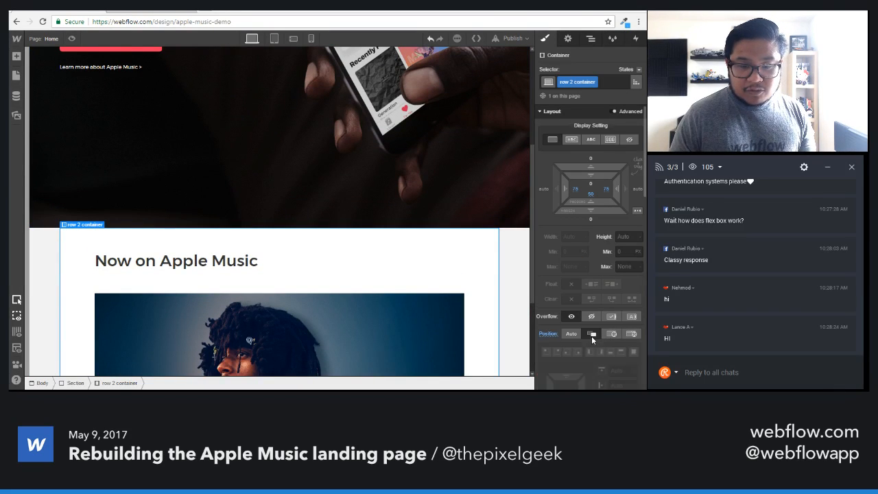
{"action": "scroll", "coordinate": [601, 362], "scroll_direction": "down", "scroll_amount": 2}
{"action": "left_click_drag", "start_coordinate": [570, 283], "coordinate": [562, 102]}
{"action": "left_click_drag", "start_coordinate": [565, 282], "coordinate": [568, 272]}
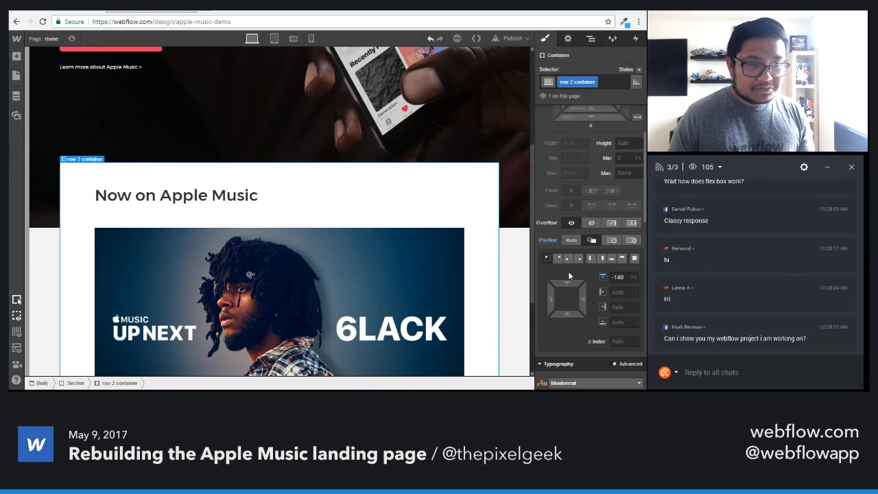
{"action": "scroll", "coordinate": [408, 286], "scroll_direction": "up", "scroll_amount": 3}
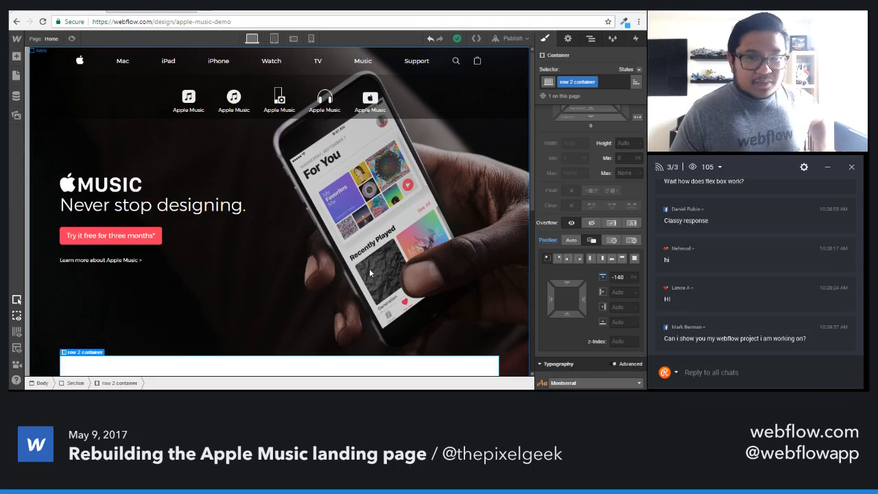
{"action": "scroll", "coordinate": [368, 273], "scroll_direction": "down", "scroll_amount": 5}
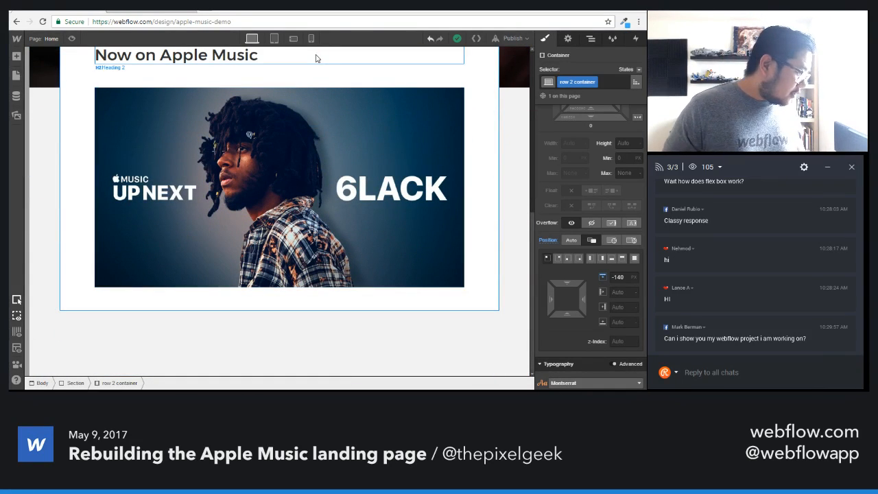
Add a text block below the 6LACK banner image and begin editing its text.
{"action": "left_click", "coordinate": [259, 216]}
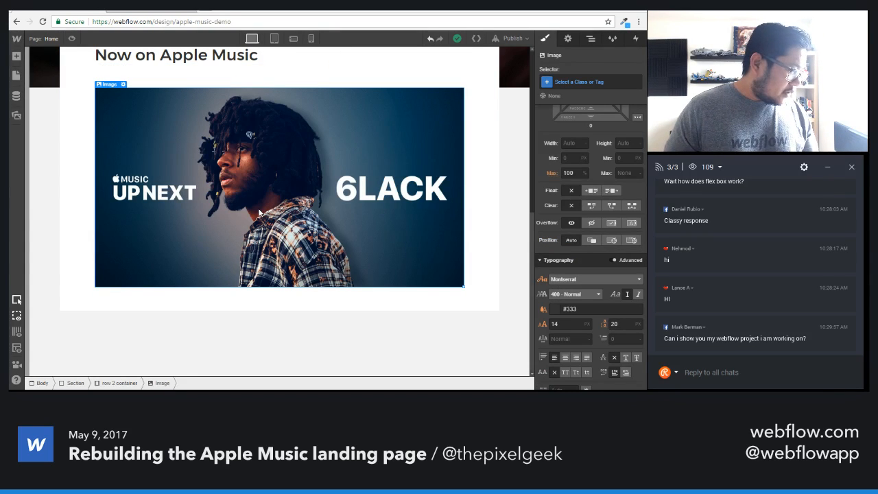
{"action": "key", "text": "a"}
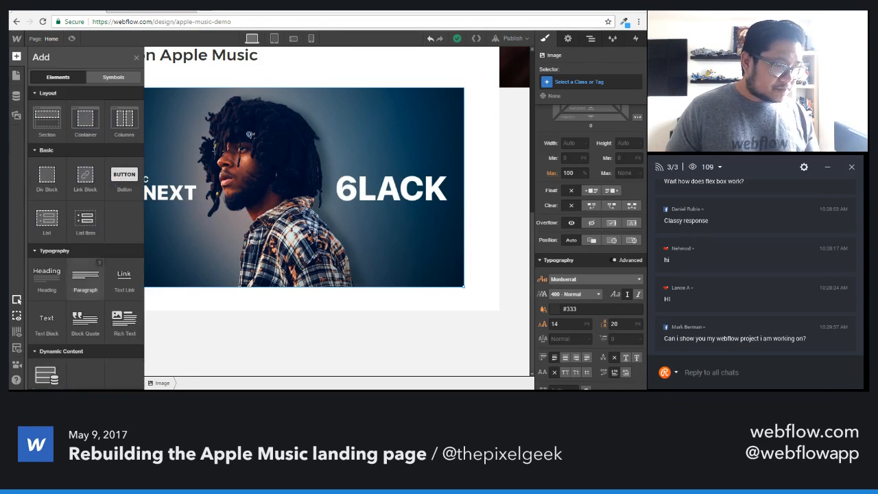
{"action": "left_click_drag", "start_coordinate": [47, 323], "coordinate": [176, 325]}
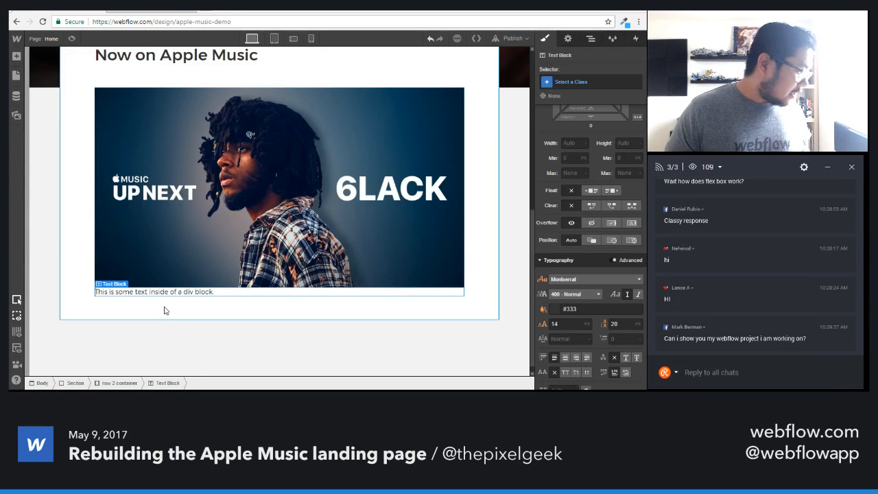
{"action": "double_click", "coordinate": [160, 292]}
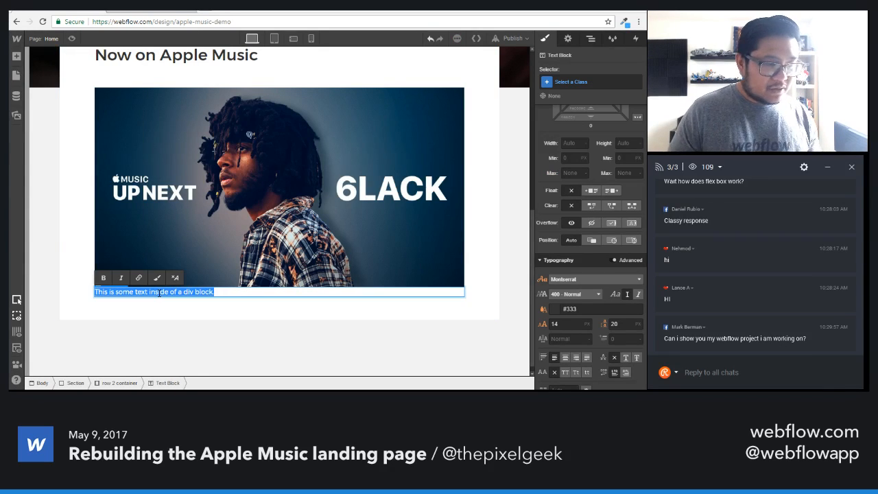
Type 'Video' as the label text and apply a new 'card label' class to it.
{"action": "type", "text": "Video"}
{"action": "key", "text": "Escape"}
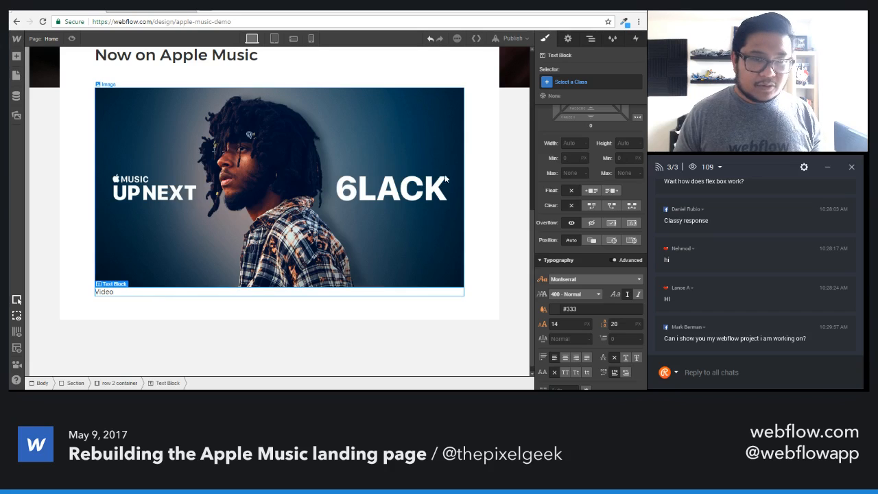
{"action": "left_click", "coordinate": [597, 80]}
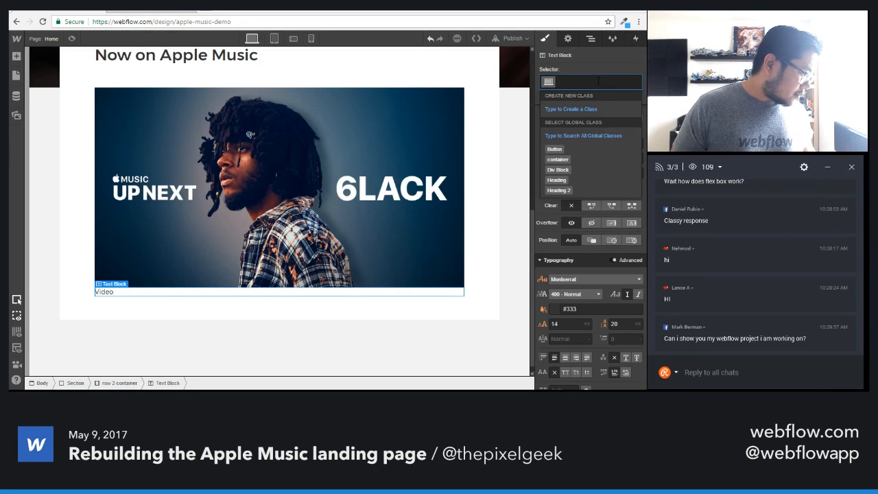
{"action": "type", "text": "card label"}
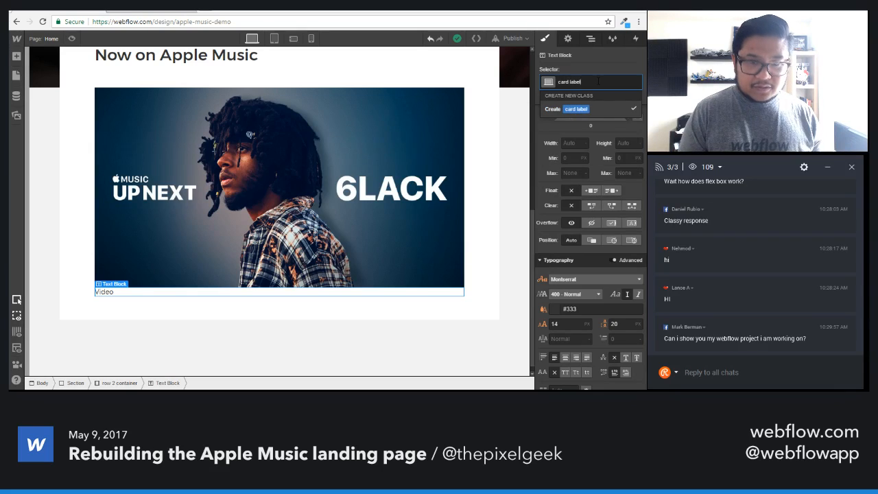
{"action": "key", "text": "Return"}
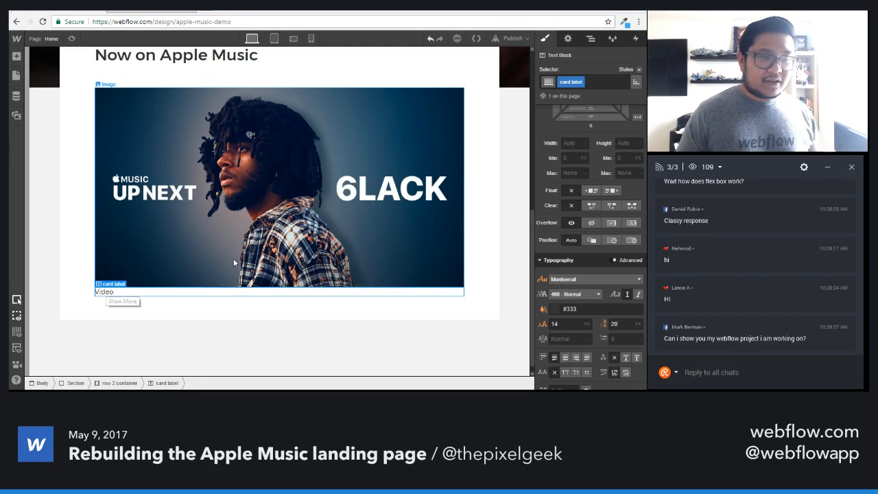
{"action": "left_click", "coordinate": [270, 142]}
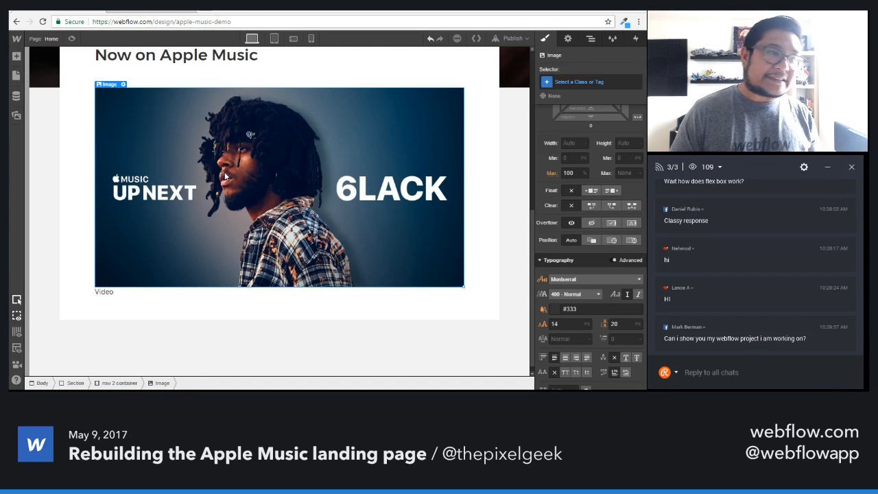
Drop a Link Block around the 6LACK banner image using the Navigator tree.
{"action": "left_click", "coordinate": [590, 39]}
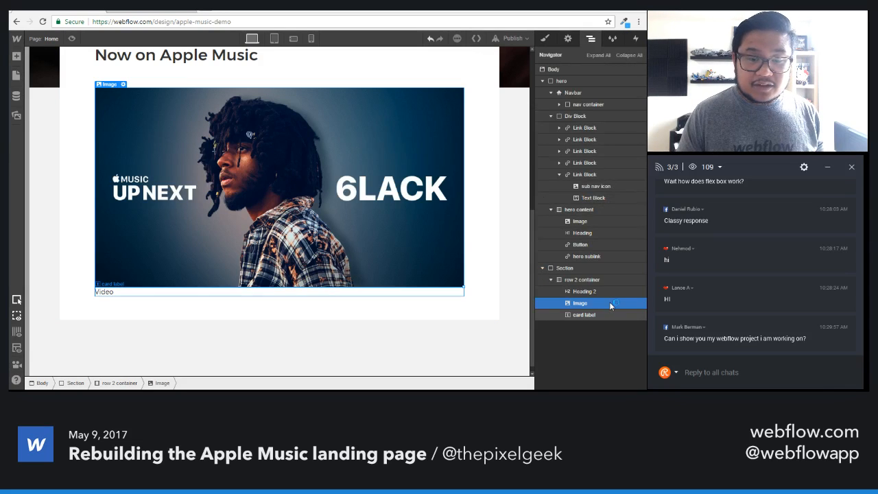
{"action": "key", "text": "a"}
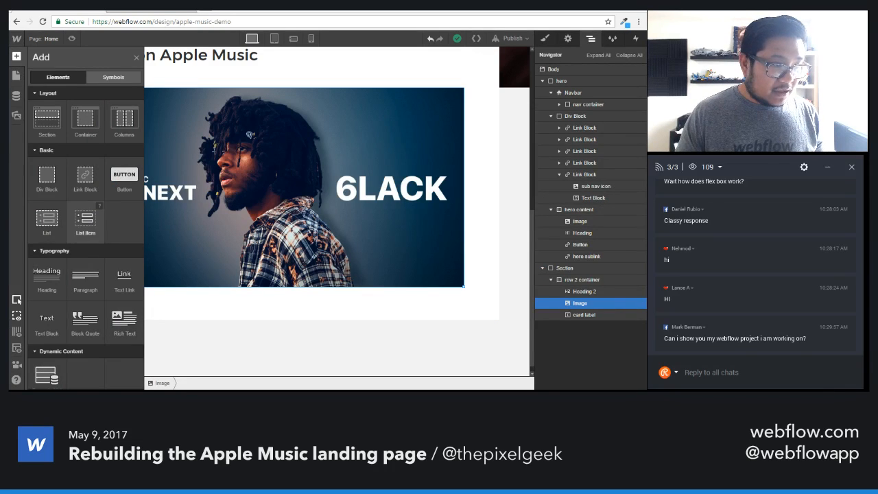
{"action": "left_click_drag", "start_coordinate": [85, 178], "coordinate": [593, 314]}
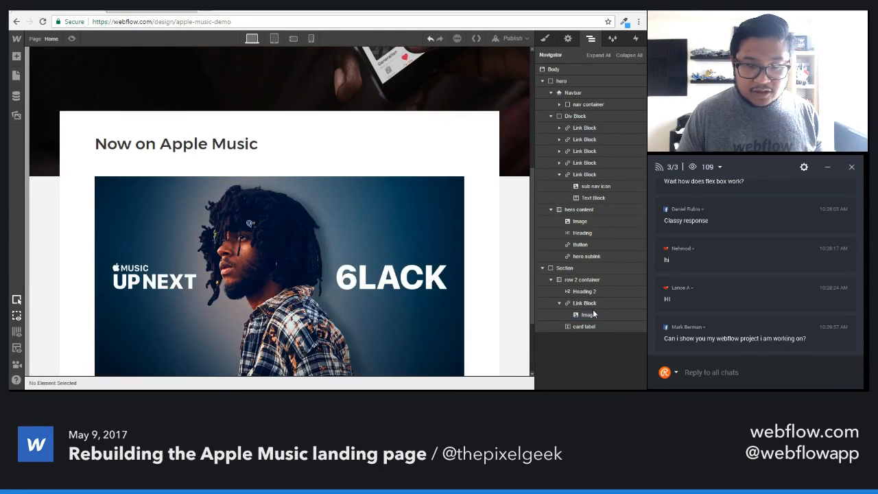
{"action": "left_click", "coordinate": [584, 303]}
{"action": "scroll", "coordinate": [315, 297], "scroll_direction": "up", "scroll_amount": 1}
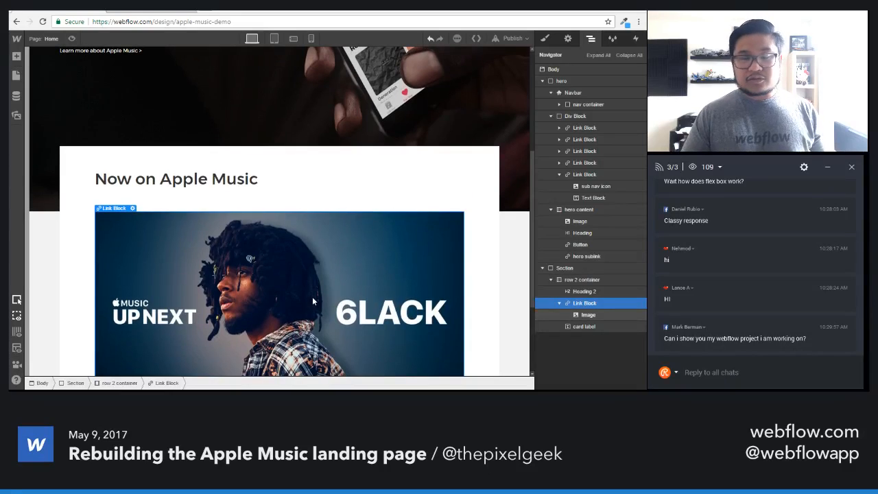
{"action": "scroll", "coordinate": [275, 295], "scroll_direction": "down", "scroll_amount": 3}
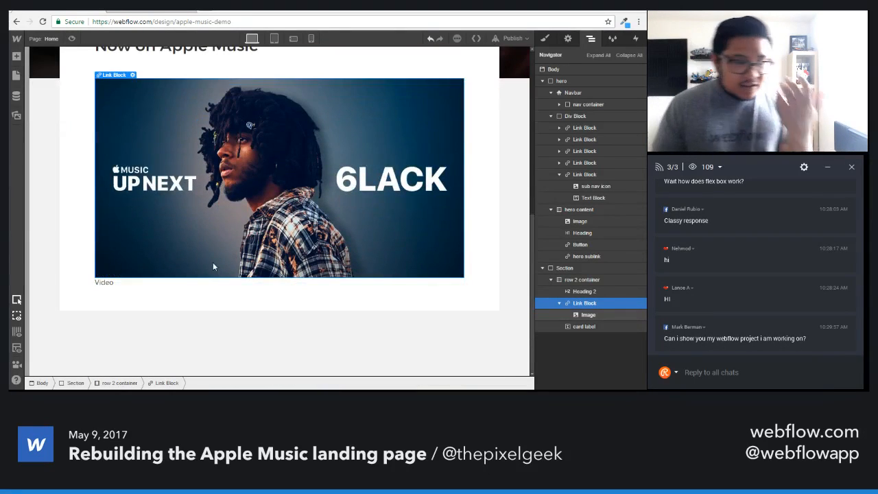
{"action": "left_click", "coordinate": [168, 282]}
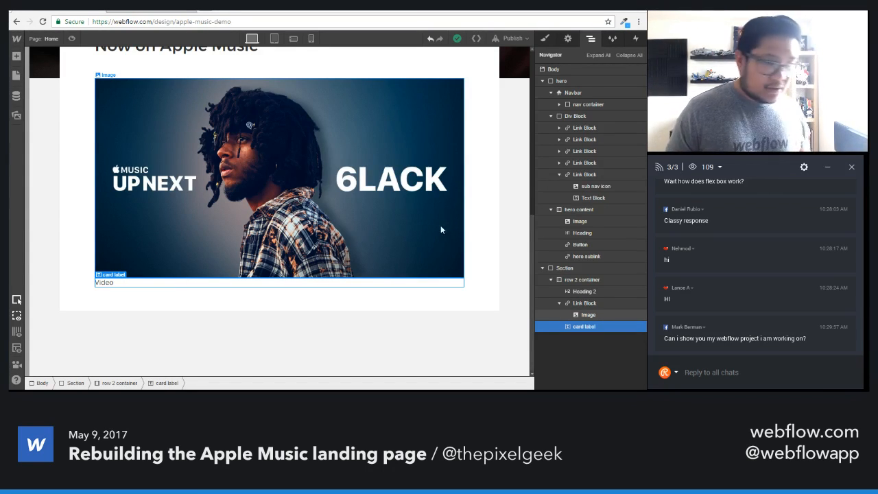
Set the Video label's font size to 20 with a 26 line height.
{"action": "left_click", "coordinate": [545, 40]}
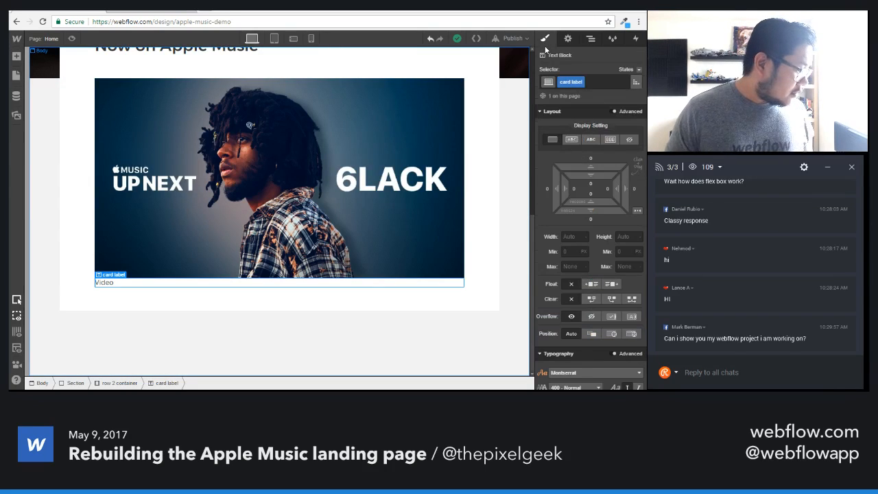
{"action": "scroll", "coordinate": [582, 267], "scroll_direction": "down", "scroll_amount": 3}
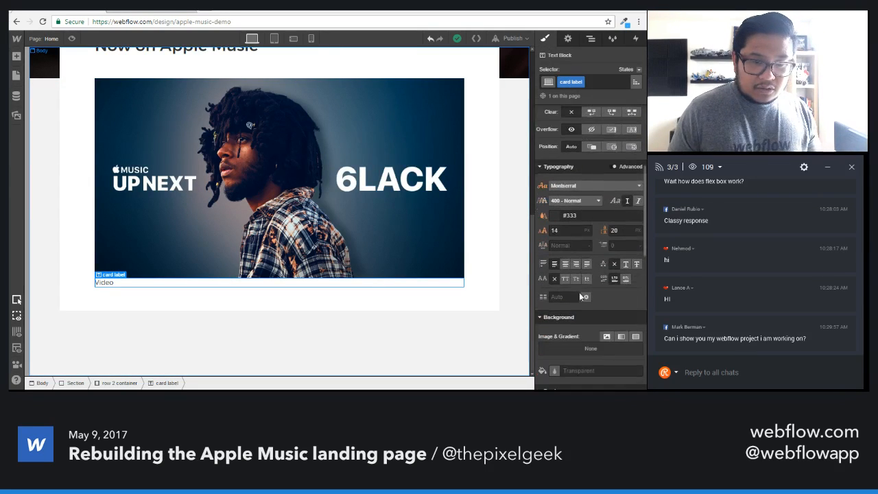
{"action": "left_click", "coordinate": [564, 228]}
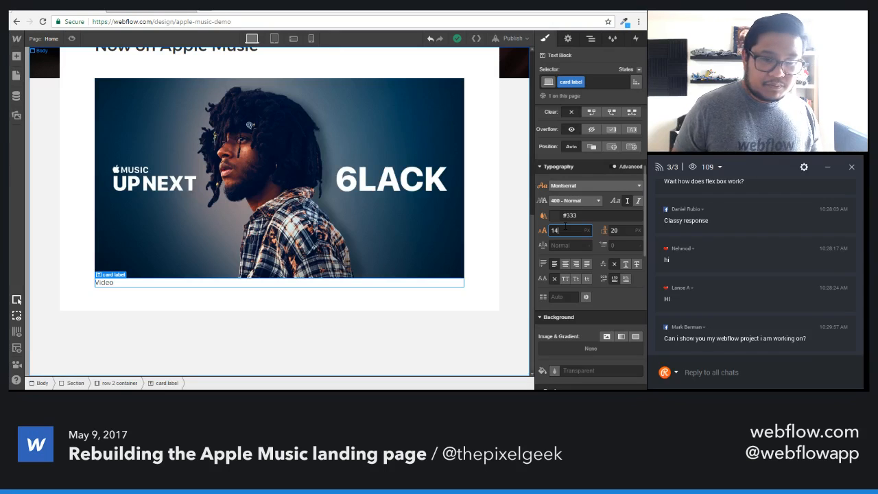
{"action": "key", "text": "Up"}
{"action": "key", "text": "Up"}
{"action": "key", "text": "Up"}
{"action": "key", "text": "Up"}
{"action": "key", "text": "Up"}
{"action": "key", "text": "Up"}
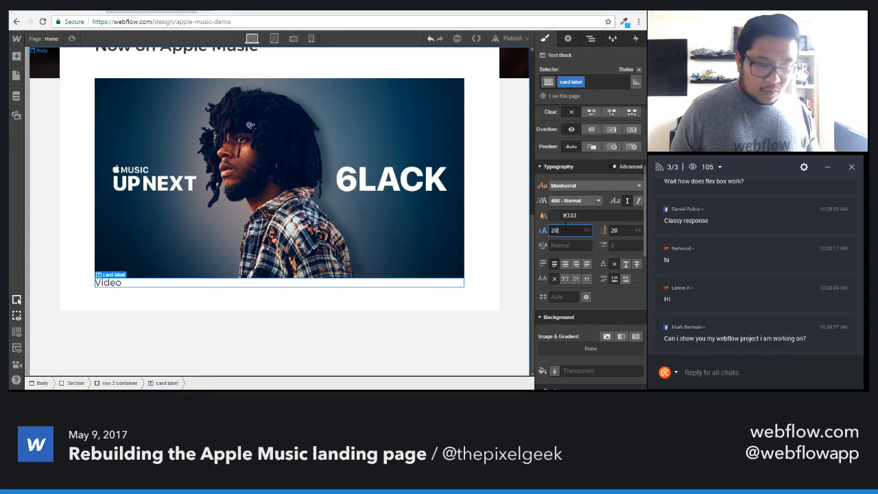
{"action": "key", "text": "Tab"}
{"action": "type", "text": "26"}
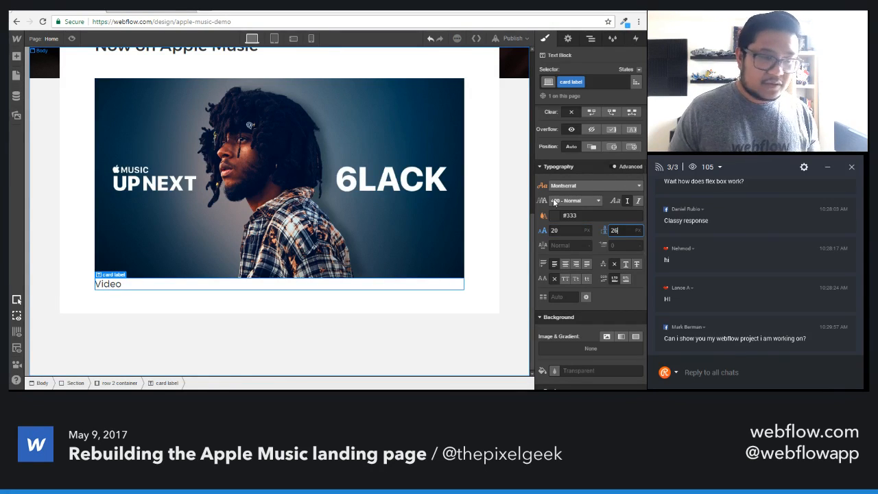
Give the Video label a 40 px top margin and 20 px bottom margin, then add a text block below.
{"action": "scroll", "coordinate": [590, 205], "scroll_direction": "up", "scroll_amount": 3}
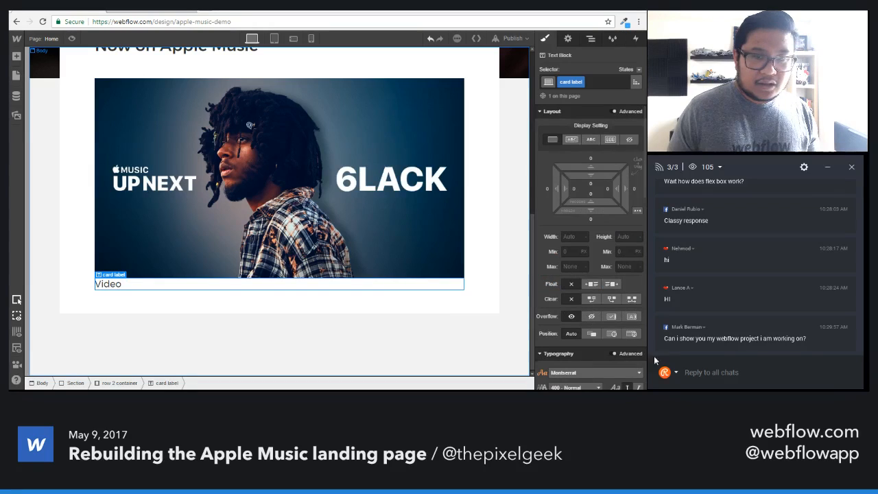
{"action": "left_click", "coordinate": [589, 160]}
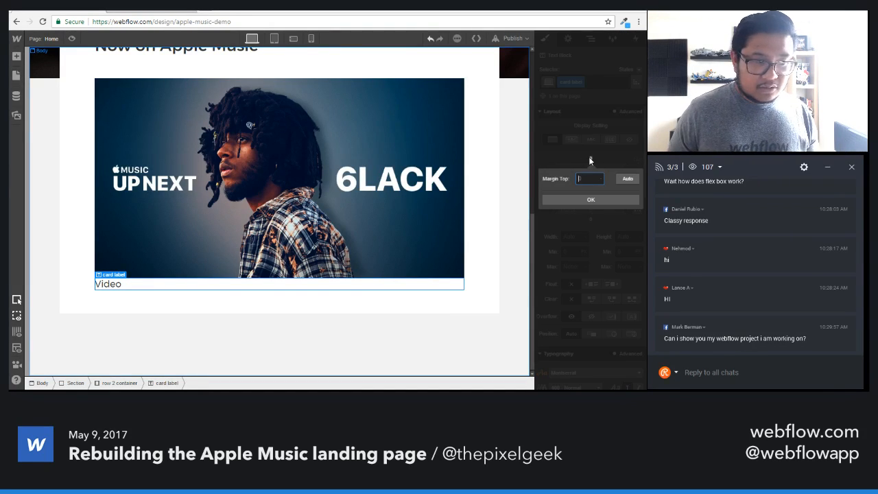
{"action": "type", "text": "40"}
{"action": "key", "text": "Return"}
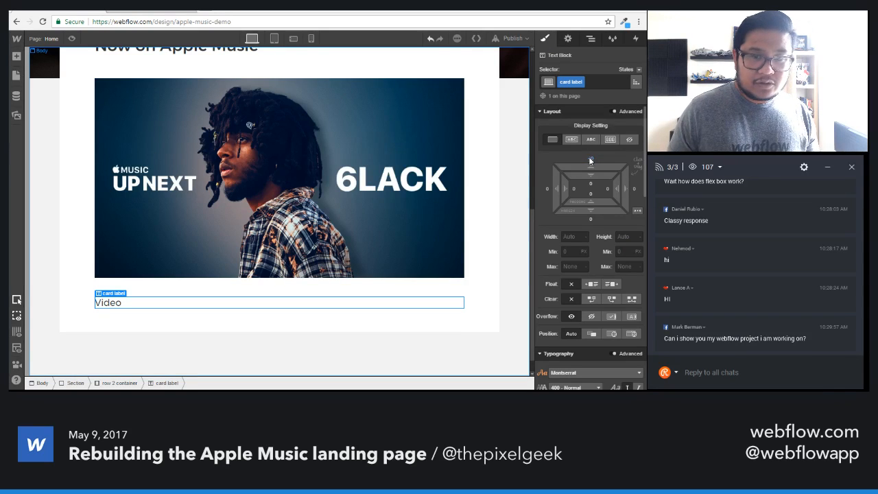
{"action": "left_click", "coordinate": [589, 160]}
{"action": "type", "text": "50"}
{"action": "key", "text": "Return"}
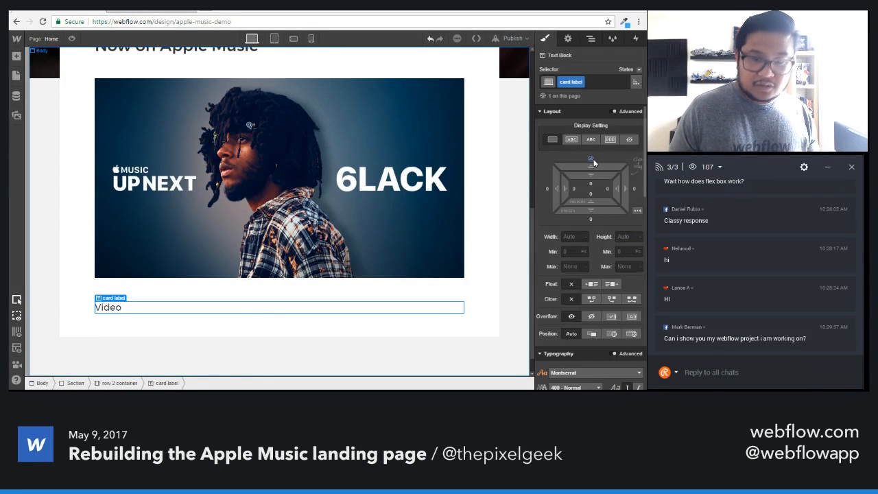
{"action": "left_click", "coordinate": [594, 162]}
{"action": "type", "text": "40"}
{"action": "key", "text": "Return"}
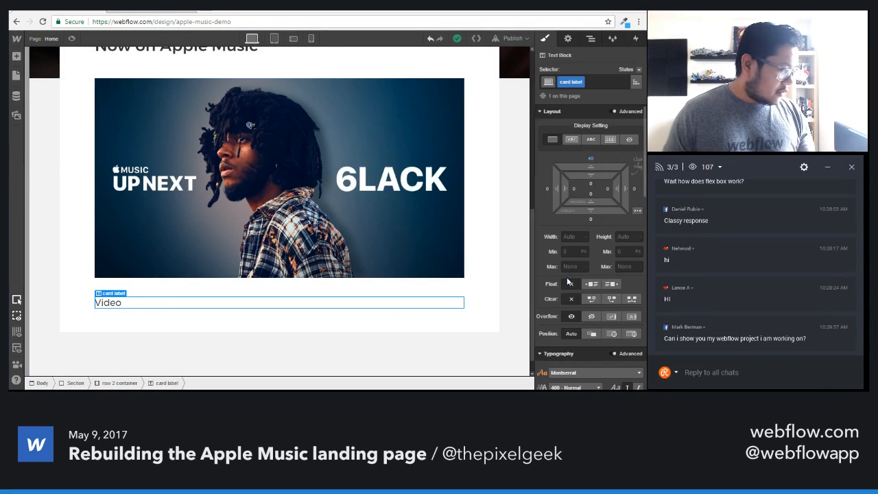
{"action": "scroll", "coordinate": [595, 242], "scroll_direction": "down", "scroll_amount": 3}
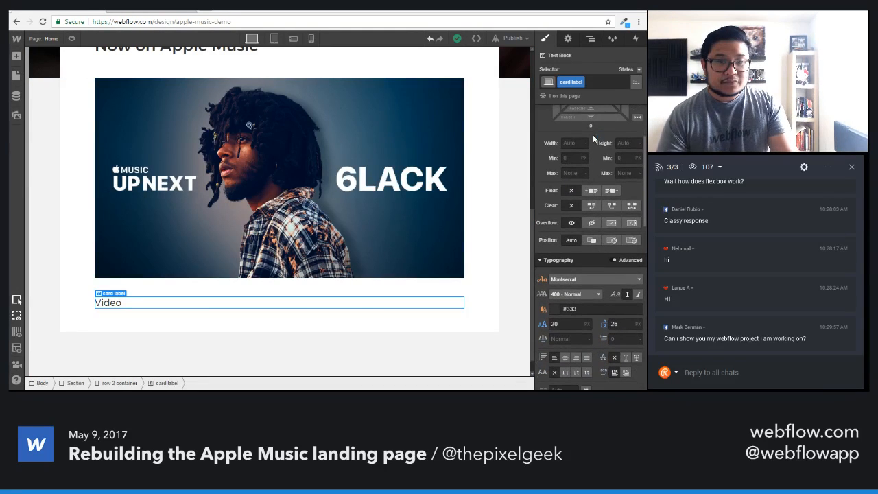
{"action": "left_click", "coordinate": [593, 124]}
{"action": "type", "text": "20"}
{"action": "key", "text": "Return"}
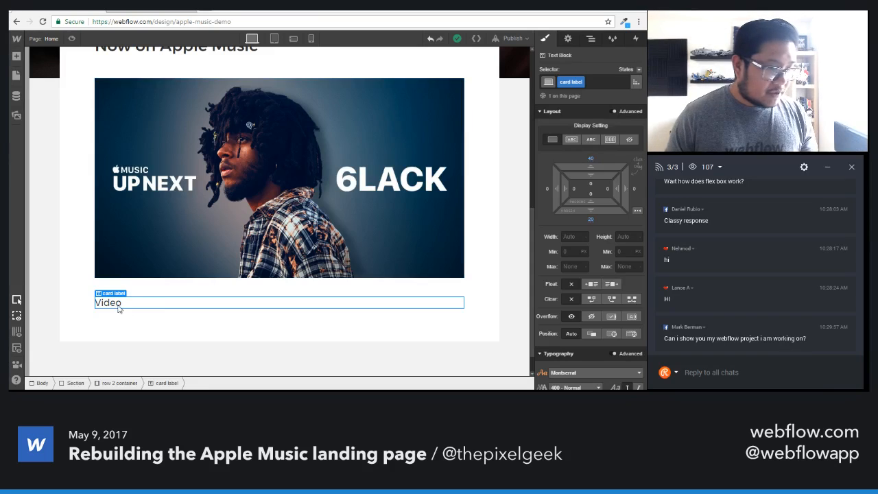
{"action": "key", "text": "a"}
{"action": "left_click", "coordinate": [49, 324]}
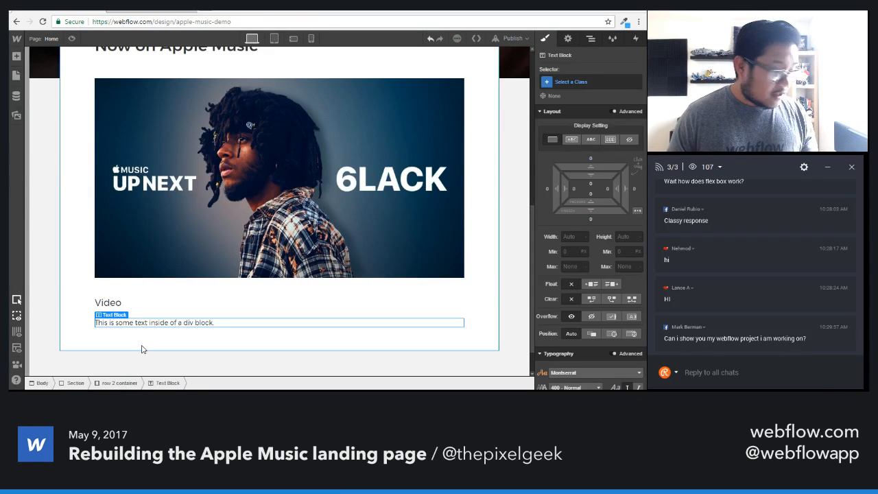
Delete the stray text block and place a Text Link below the Video label.
{"action": "key", "text": "Delete"}
{"action": "left_click", "coordinate": [108, 302]}
{"action": "key", "text": "a"}
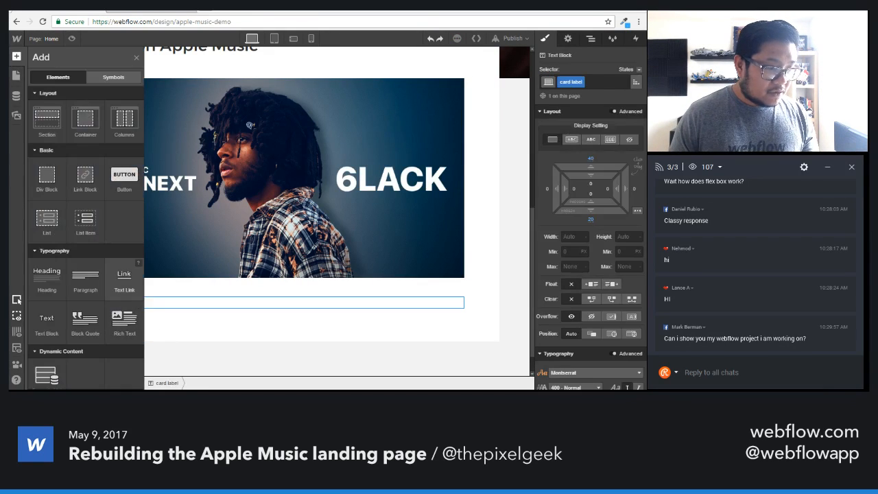
{"action": "left_click_drag", "start_coordinate": [124, 279], "coordinate": [123, 323]}
{"action": "left_click", "coordinate": [200, 334]}
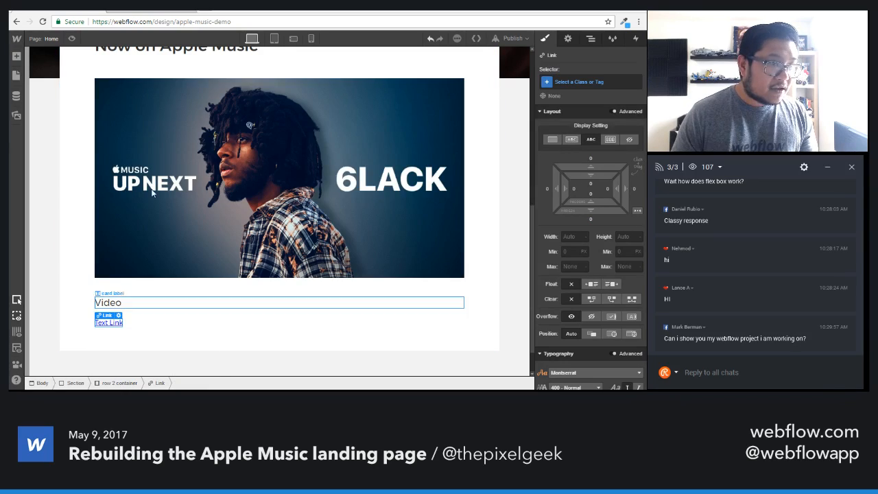
Copy 'Play it now with your free trial' from the Apple Music page into the link text.
{"action": "left_click", "coordinate": [136, 13]}
{"action": "scroll", "coordinate": [206, 288], "scroll_direction": "down", "scroll_amount": 8}
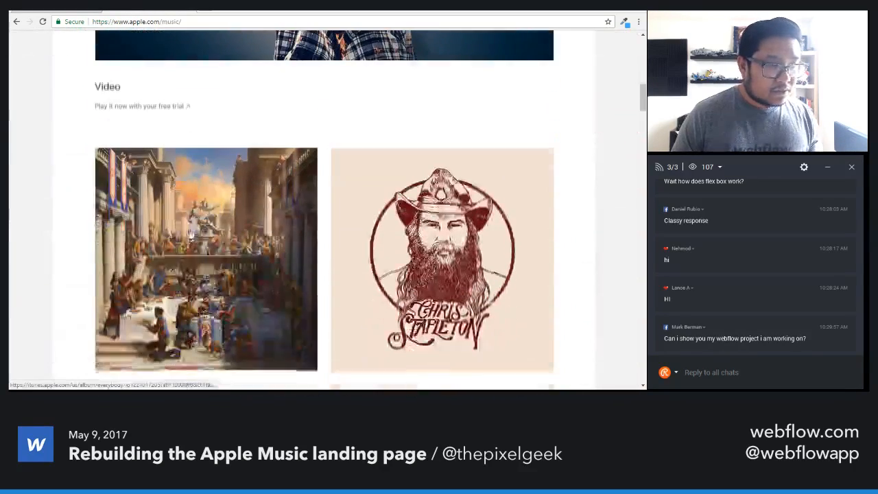
{"action": "left_click_drag", "start_coordinate": [95, 105], "coordinate": [191, 108]}
{"action": "key", "text": "ctrl+c"}
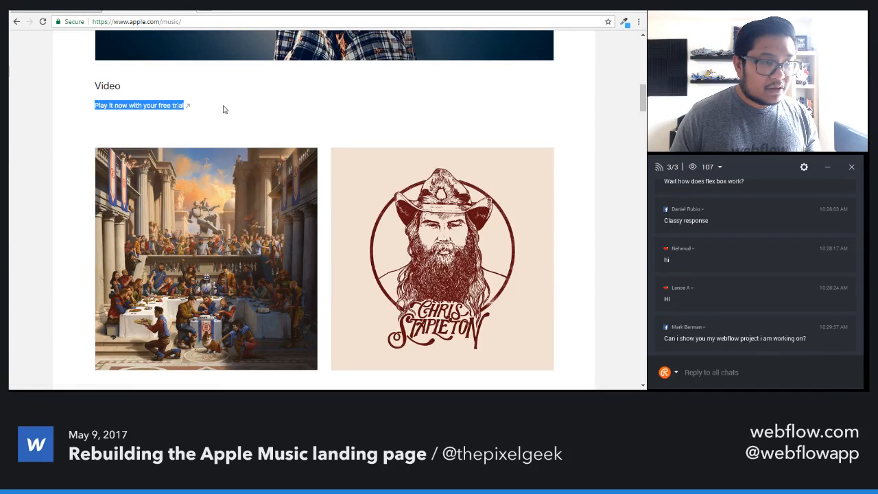
{"action": "left_click", "coordinate": [56, 11]}
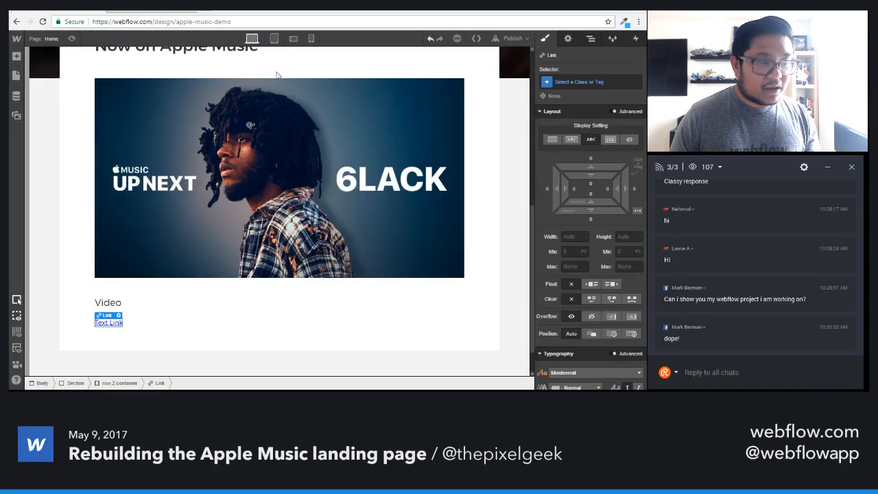
{"action": "double_click", "coordinate": [111, 322]}
{"action": "key", "text": "ctrl+v"}
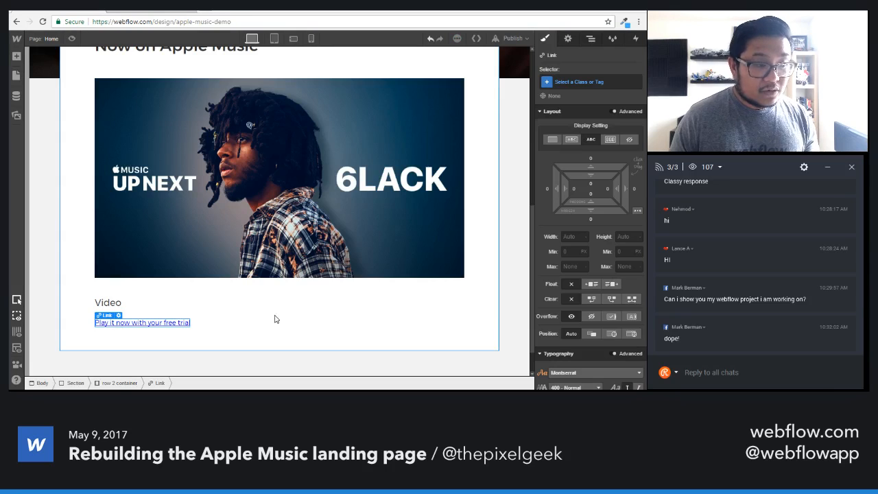
{"action": "scroll", "coordinate": [583, 262], "scroll_direction": "down", "scroll_amount": 3}
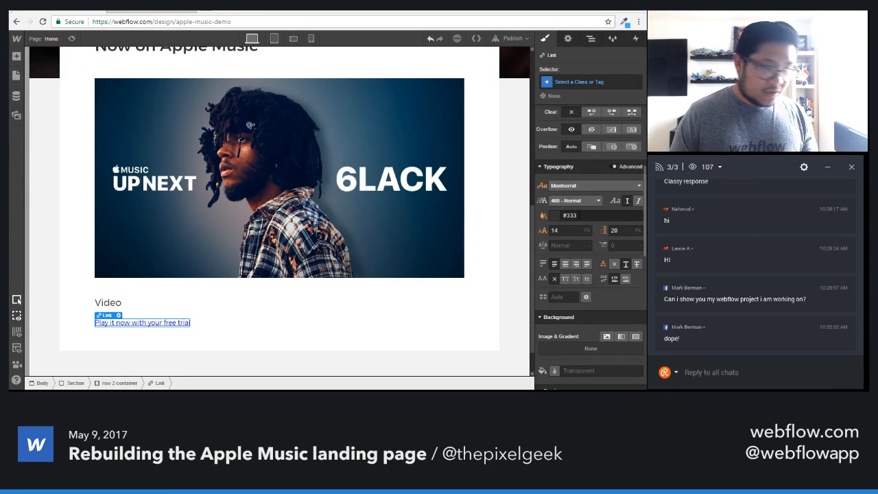
Colour the link text grey #9c9c9c and save it as a 'Dark Grey' swatch.
{"action": "left_click", "coordinate": [556, 216]}
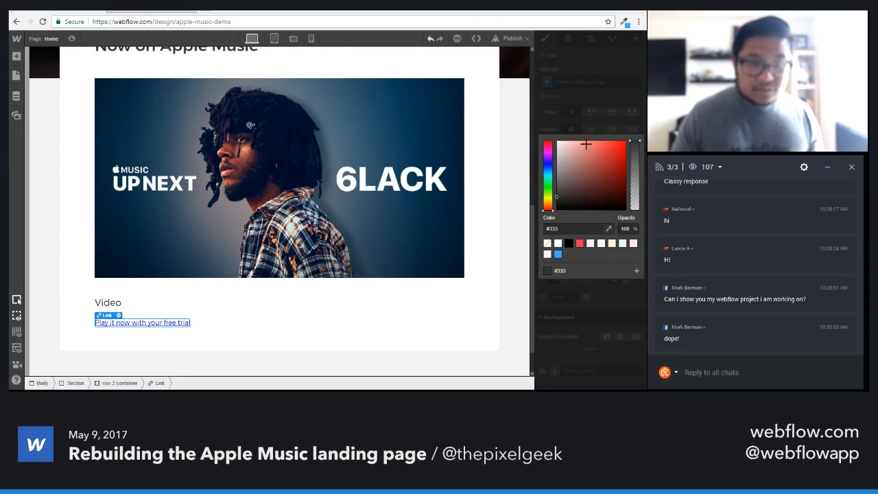
{"action": "left_click_drag", "start_coordinate": [562, 166], "coordinate": [540, 167]}
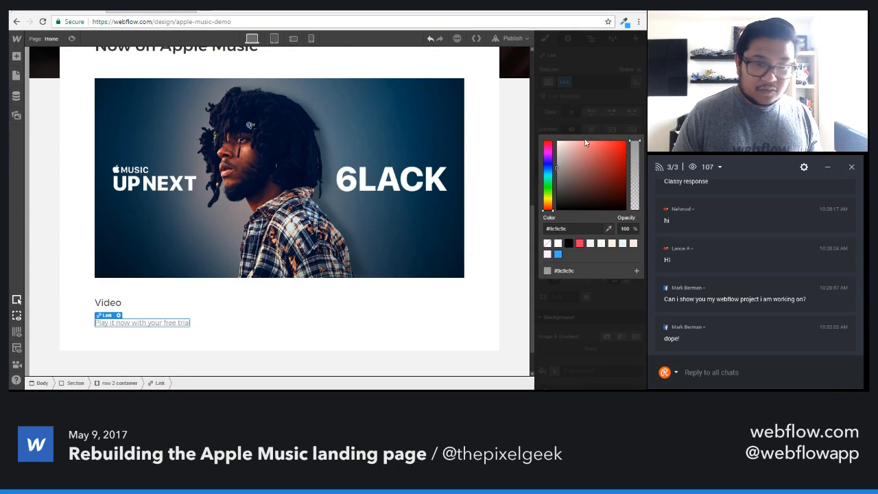
{"action": "key", "text": "Escape"}
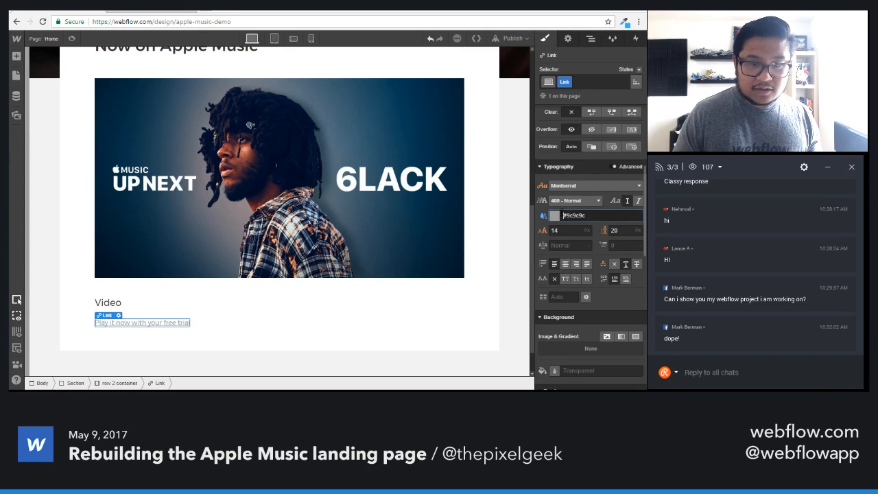
{"action": "left_click", "coordinate": [555, 215]}
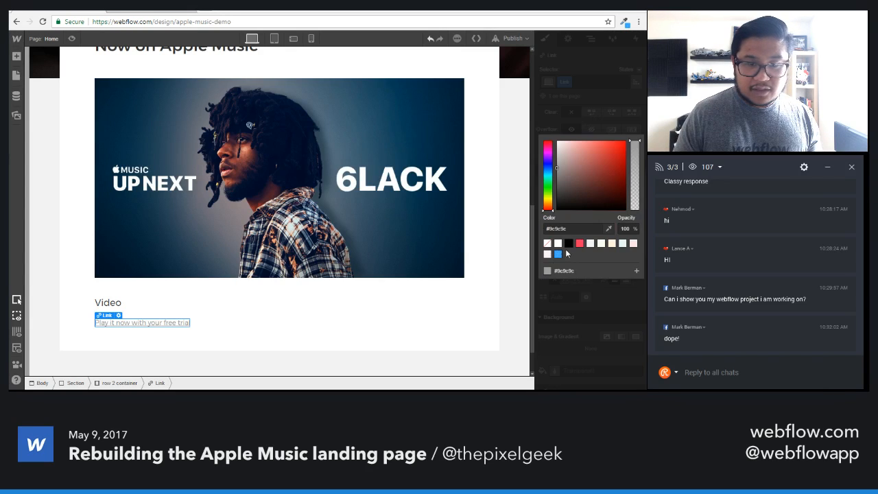
{"action": "left_click", "coordinate": [635, 270]}
{"action": "left_click", "coordinate": [624, 287]}
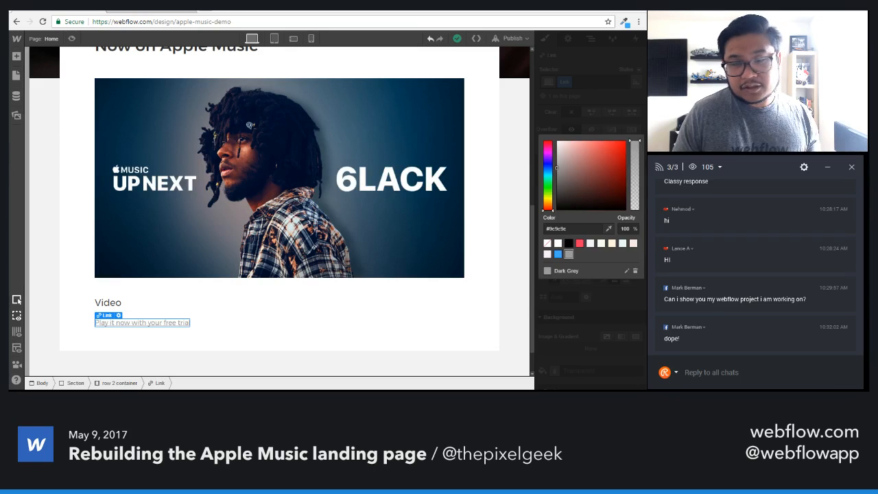
{"action": "left_click", "coordinate": [595, 126]}
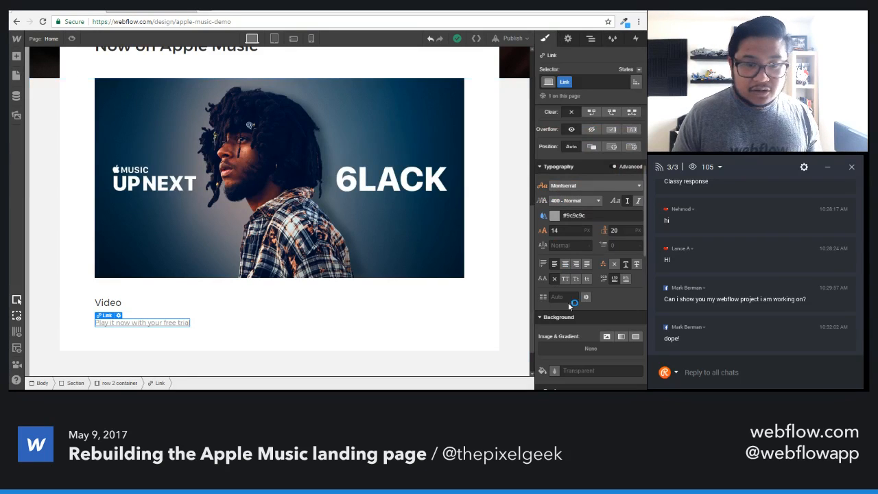
Set the trial link's font size to 12.
{"action": "left_click", "coordinate": [565, 231]}
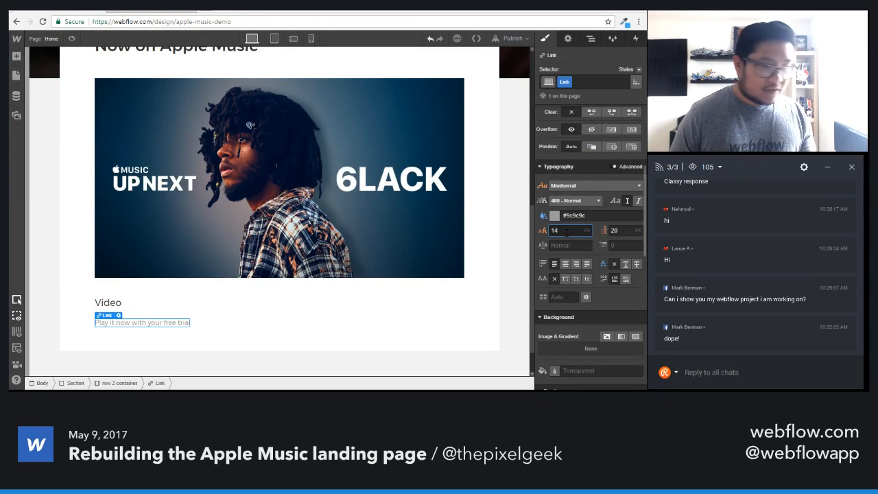
{"action": "key", "text": "Down"}
{"action": "key", "text": "Down"}
{"action": "key", "text": "Down"}
{"action": "key", "text": "Up"}
{"action": "key", "text": "Tab"}
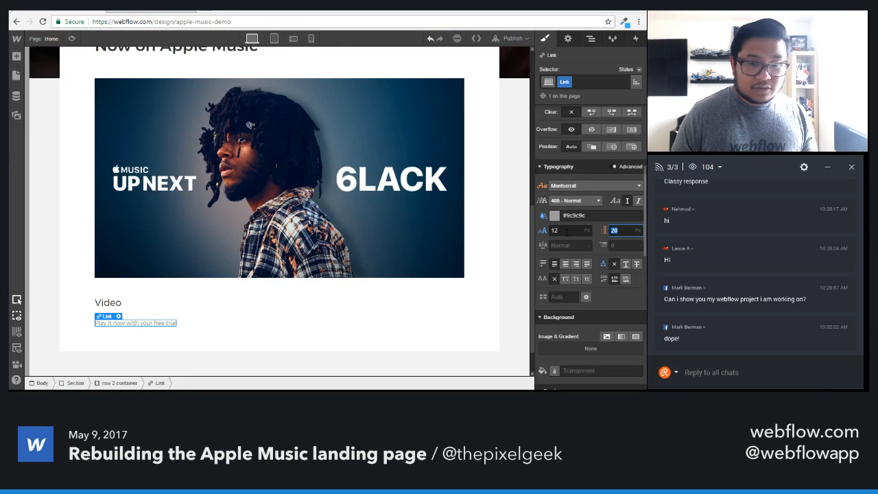
{"action": "left_click", "coordinate": [323, 314]}
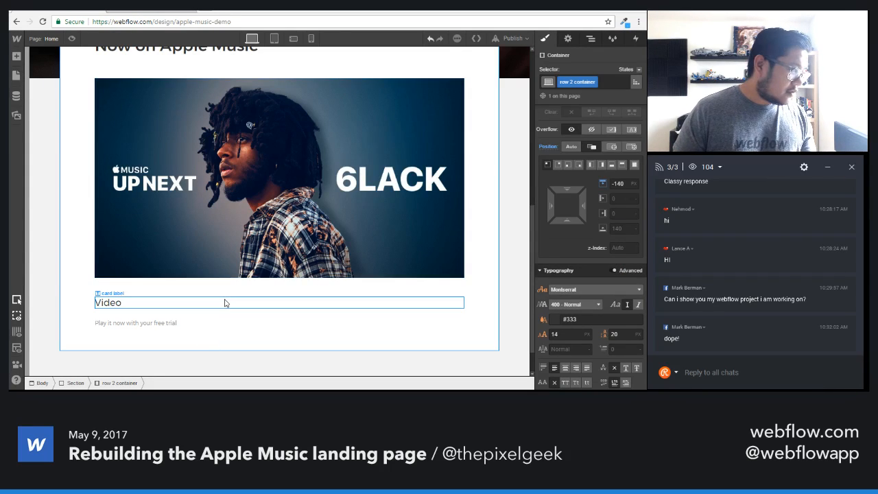
Insert a Div Block above the banner image and move the linked banner into it.
{"action": "left_click", "coordinate": [262, 186]}
{"action": "key", "text": "a"}
{"action": "left_click_drag", "start_coordinate": [46, 175], "coordinate": [526, 303]}
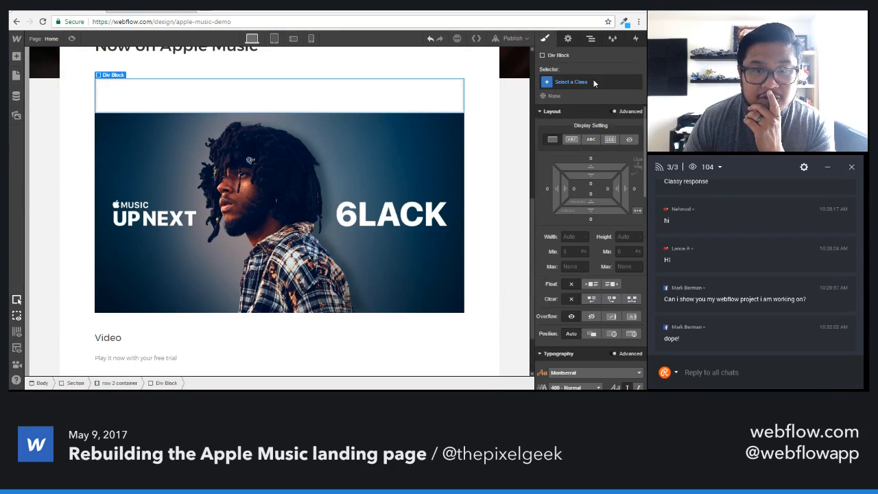
{"action": "left_click", "coordinate": [590, 38]}
{"action": "left_click_drag", "start_coordinate": [576, 314], "coordinate": [603, 335]}
{"action": "left_click", "coordinate": [558, 303]}
{"action": "left_click", "coordinate": [583, 304]}
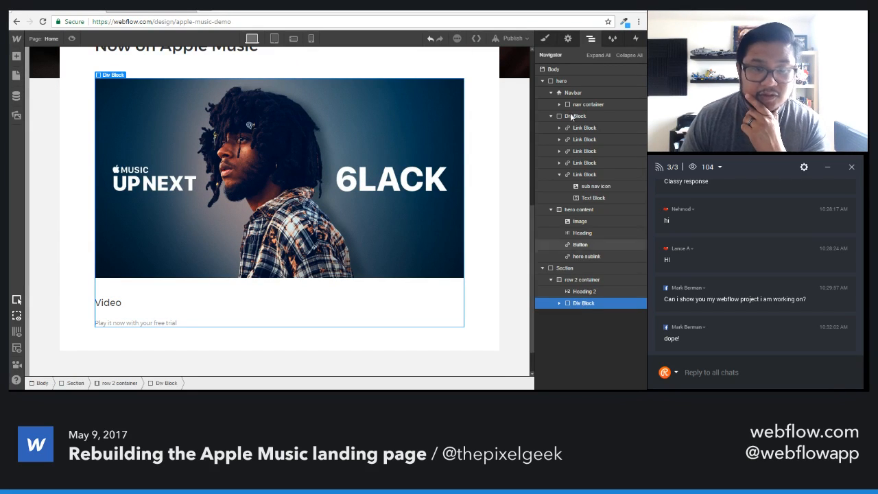
Give the new div a 'main feature' class with a 50 px bottom margin.
{"action": "left_click", "coordinate": [545, 38]}
{"action": "left_click", "coordinate": [575, 85]}
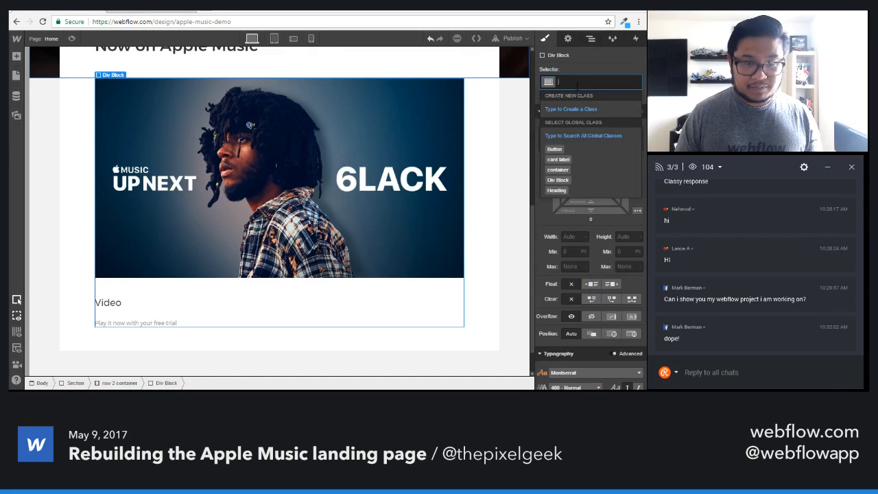
{"action": "type", "text": "main feature"}
{"action": "key", "text": "Return"}
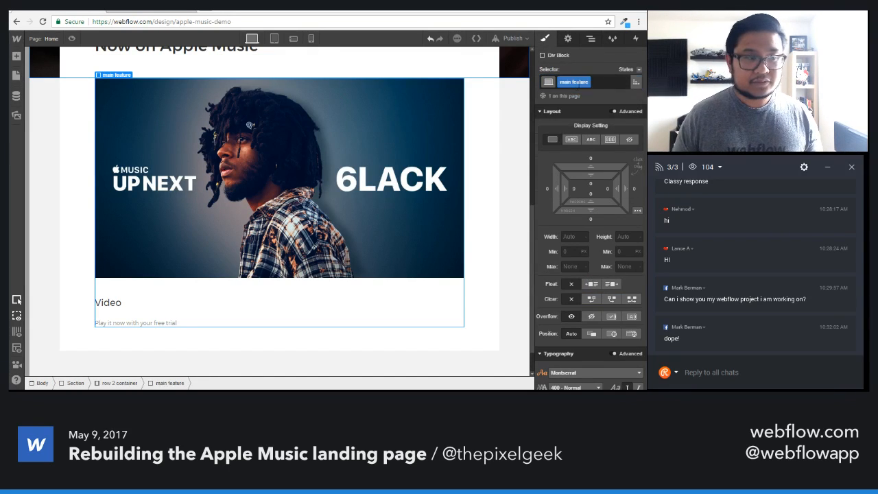
{"action": "left_click", "coordinate": [588, 217]}
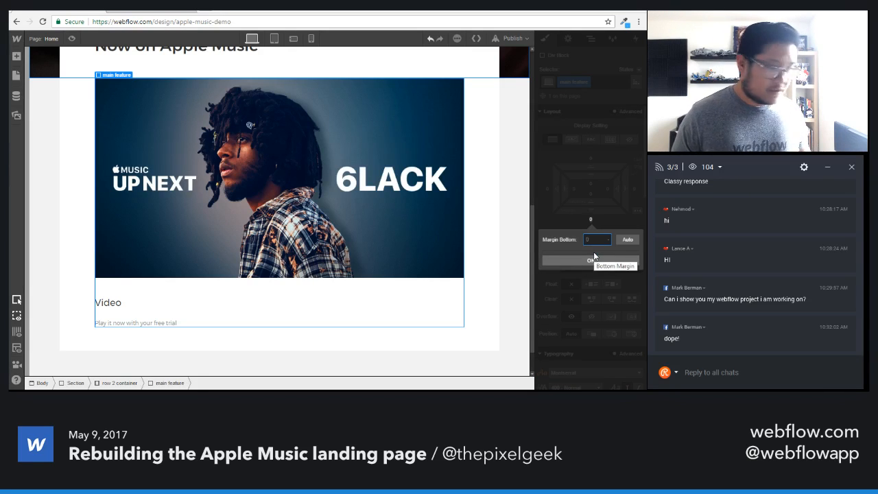
{"action": "type", "text": "50"}
{"action": "key", "text": "Return"}
{"action": "scroll", "coordinate": [412, 310], "scroll_direction": "down", "scroll_amount": 1}
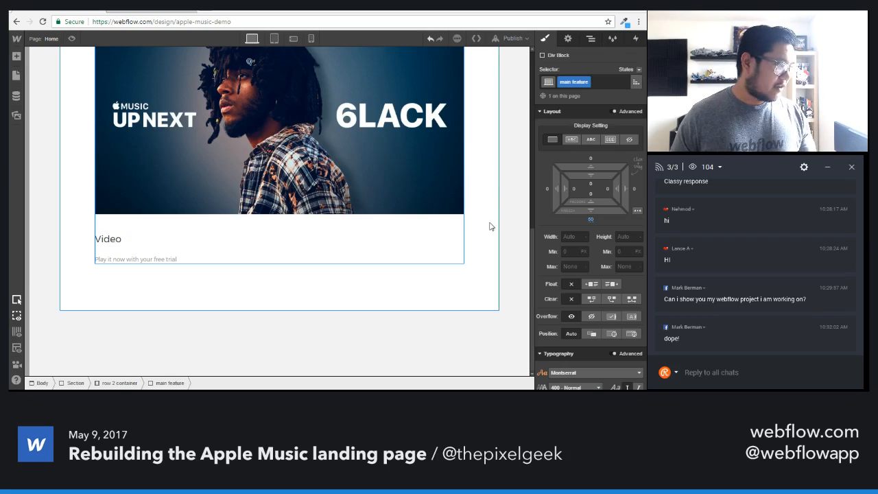
{"action": "key", "text": "a"}
{"action": "key", "text": "a"}
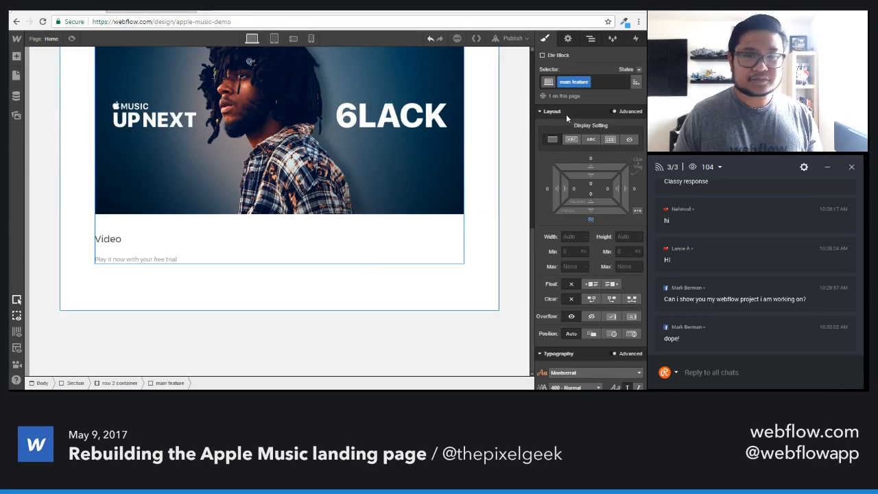
{"action": "left_click", "coordinate": [590, 38]}
{"action": "key", "text": "a"}
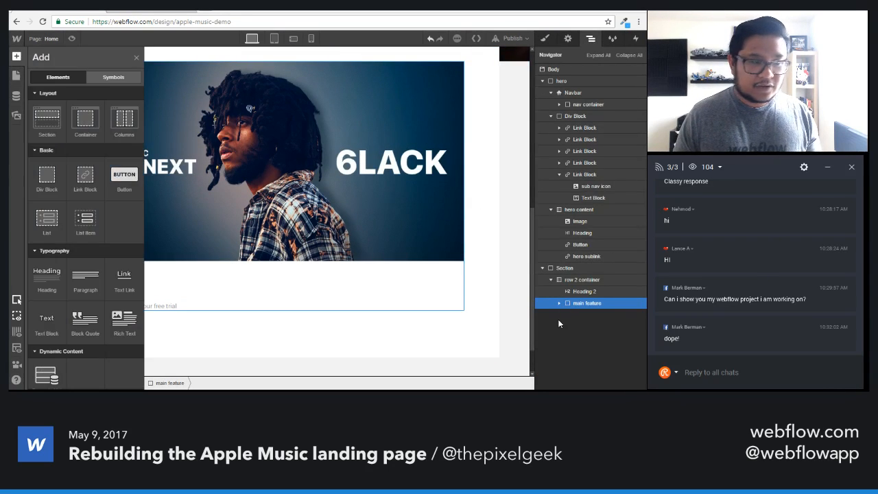
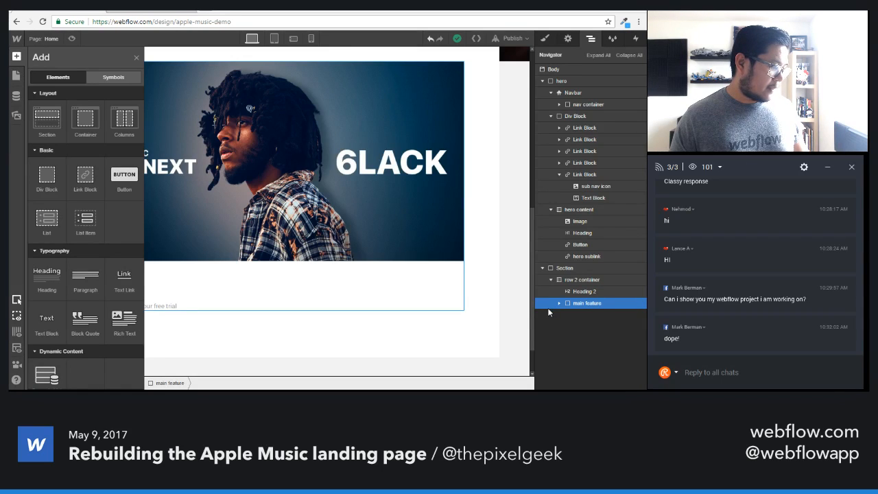
Scroll through the Apple Music reference page to review the section below the video feature.
{"action": "key", "text": "ctrl+Tab"}
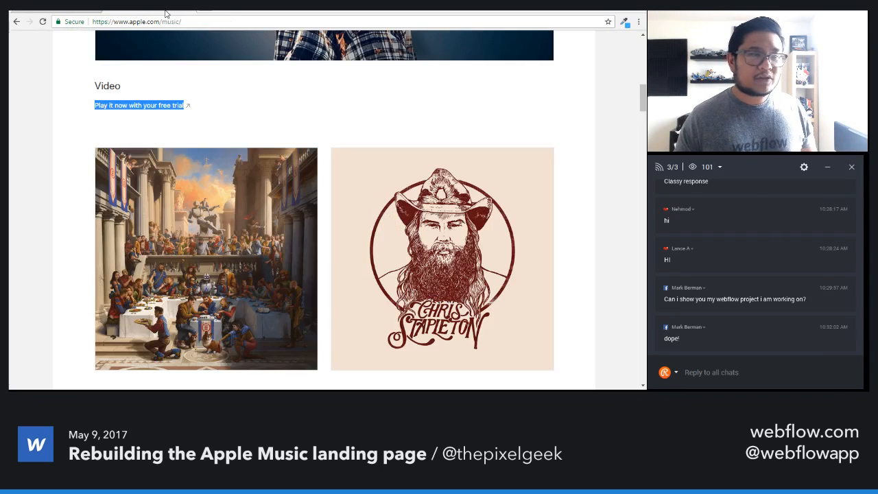
{"action": "scroll", "coordinate": [205, 171], "scroll_direction": "down", "scroll_amount": 2}
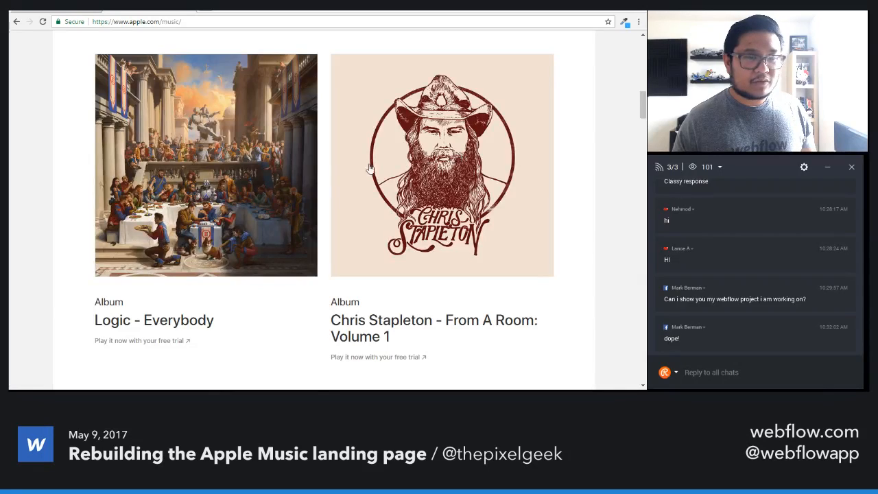
{"action": "scroll", "coordinate": [318, 168], "scroll_direction": "down", "scroll_amount": 3}
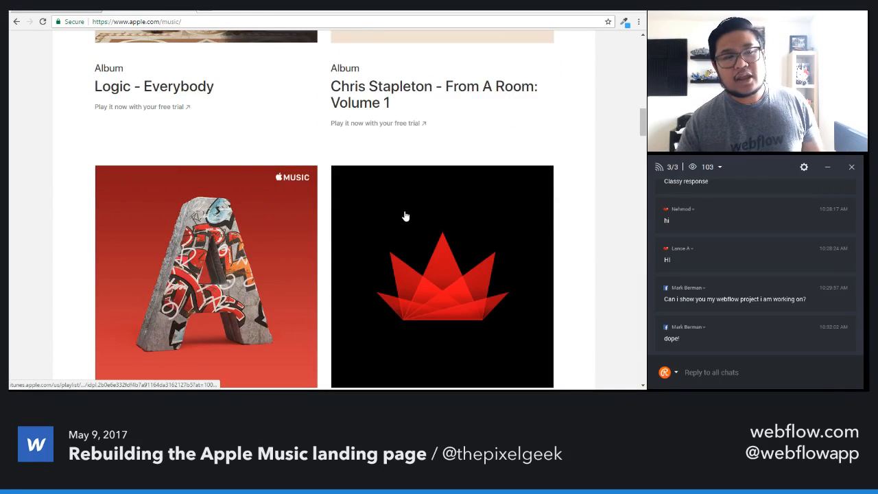
{"action": "scroll", "coordinate": [405, 216], "scroll_direction": "down", "scroll_amount": 2}
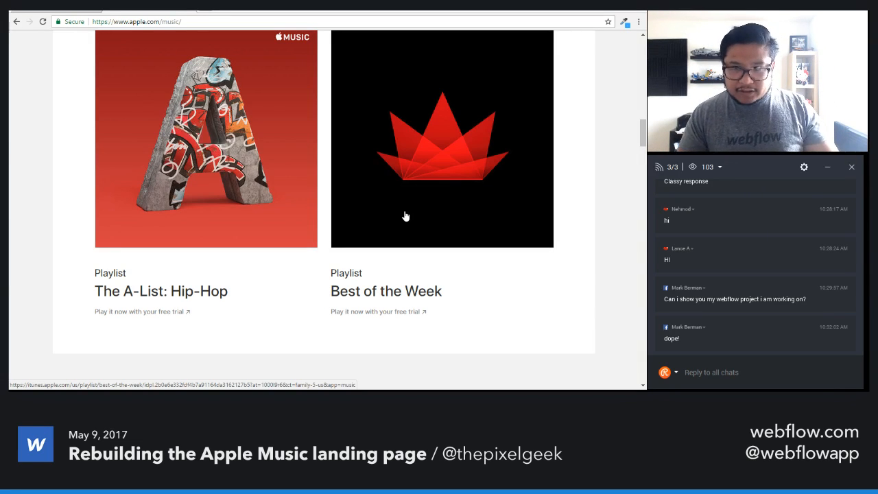
{"action": "scroll", "coordinate": [371, 176], "scroll_direction": "up", "scroll_amount": 3}
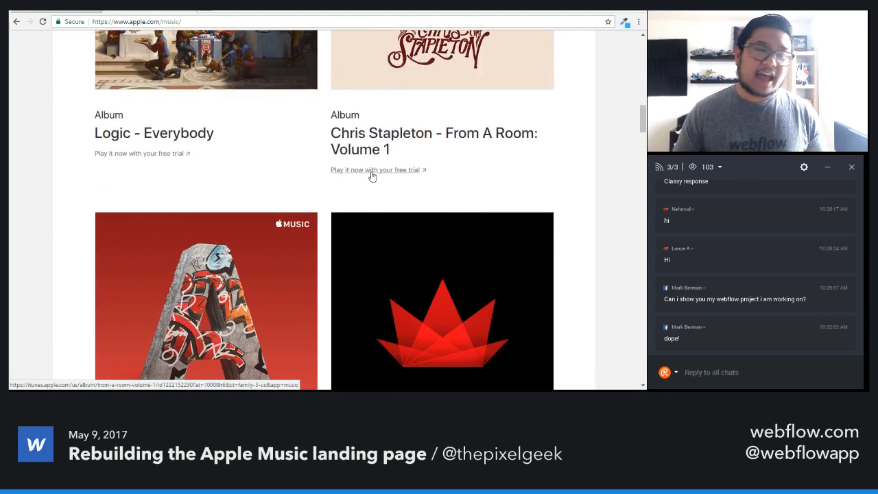
{"action": "scroll", "coordinate": [371, 176], "scroll_direction": "up", "scroll_amount": 3}
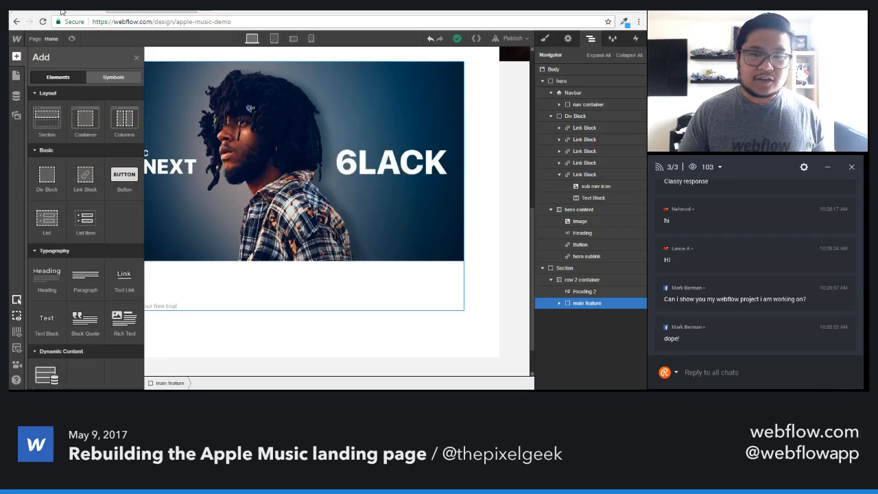
Add a Div Block below main feature, classed 'flex row', with Display set to Flex.
{"action": "key", "text": "ctrl+Tab"}
{"action": "key", "text": "a"}
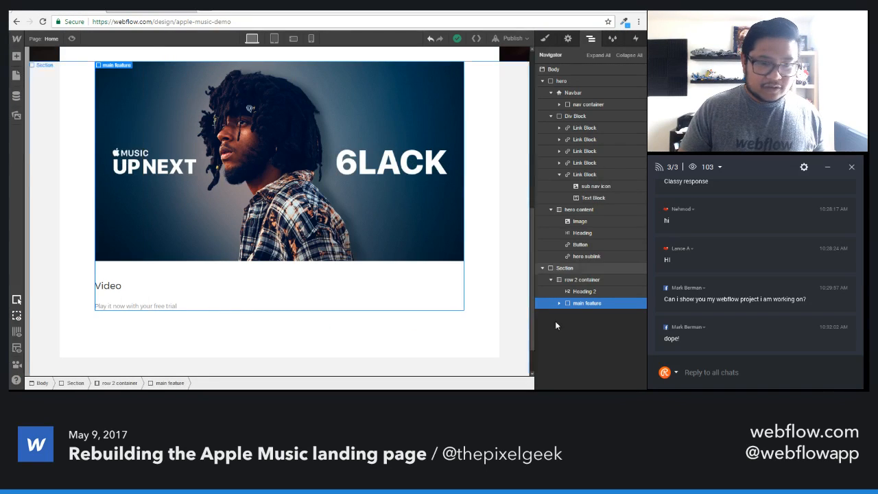
{"action": "key", "text": "a"}
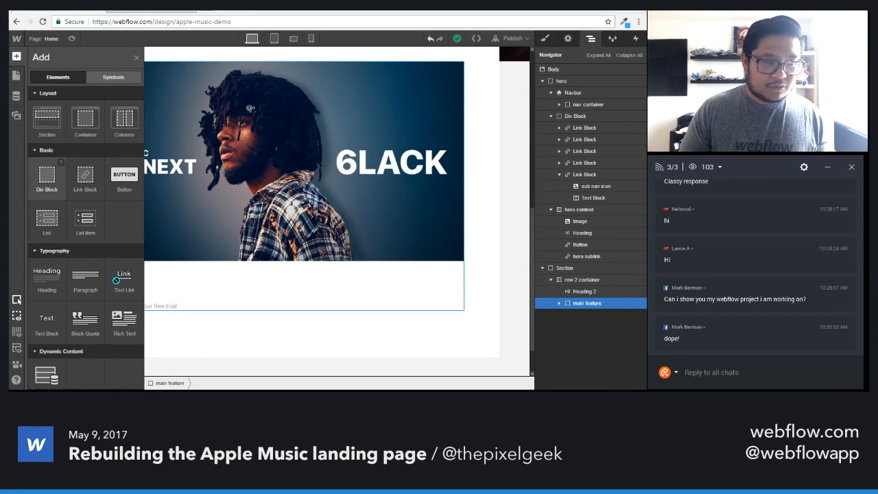
{"action": "left_click_drag", "start_coordinate": [116, 280], "coordinate": [201, 328]}
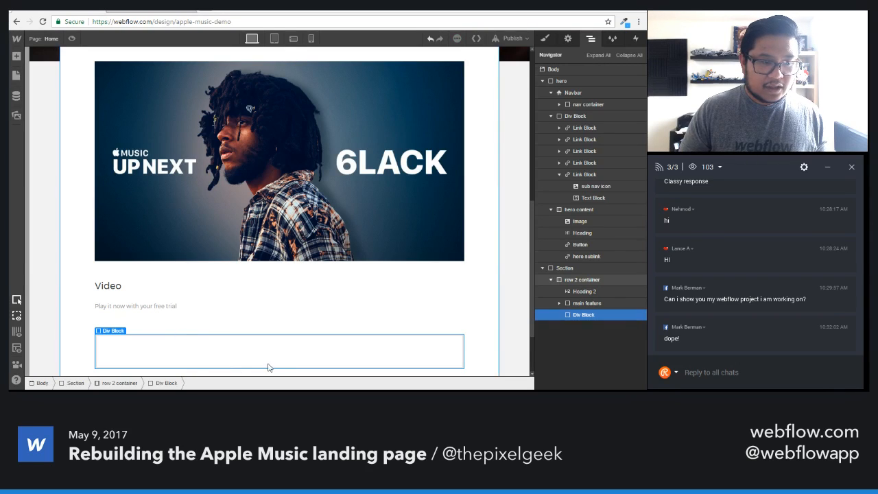
{"action": "left_click", "coordinate": [545, 38]}
{"action": "left_click", "coordinate": [579, 83]}
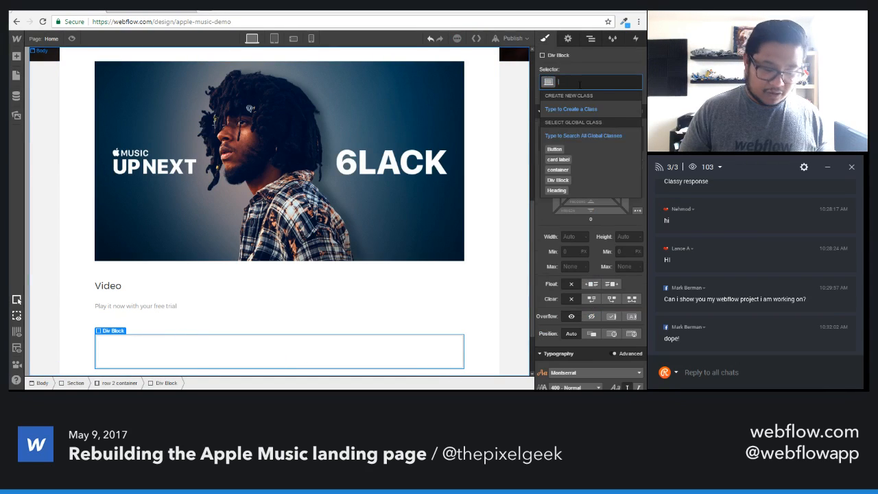
{"action": "type", "text": "flex row"}
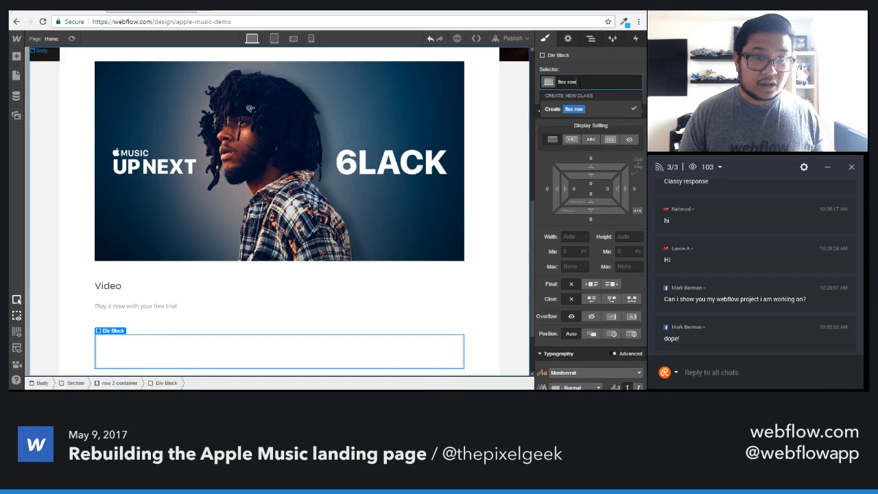
{"action": "key", "text": "Return"}
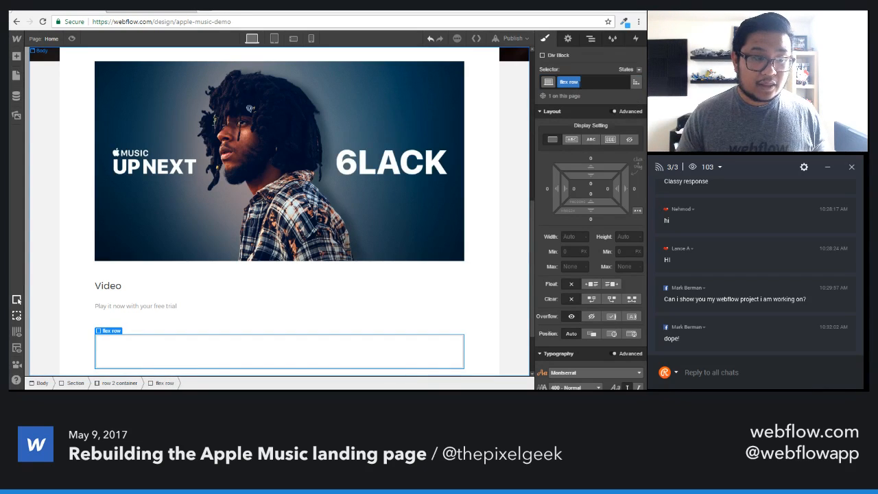
{"action": "left_click", "coordinate": [610, 140]}
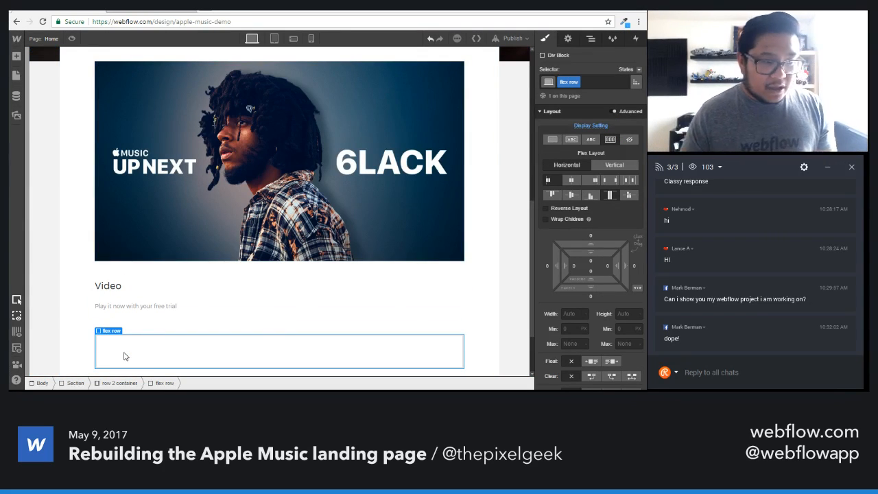
Put a 'flex child' Div Block inside the flex row with a 50% flex basis.
{"action": "key", "text": "a"}
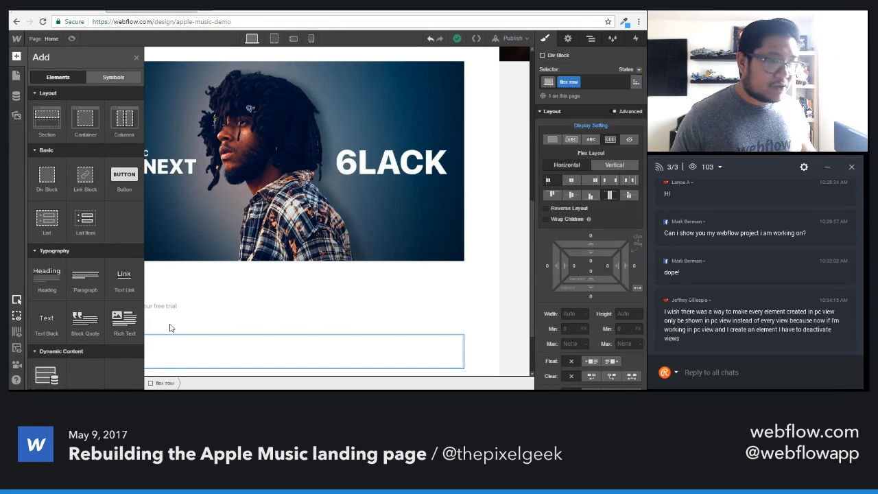
{"action": "key", "text": "ctrl+Tab"}
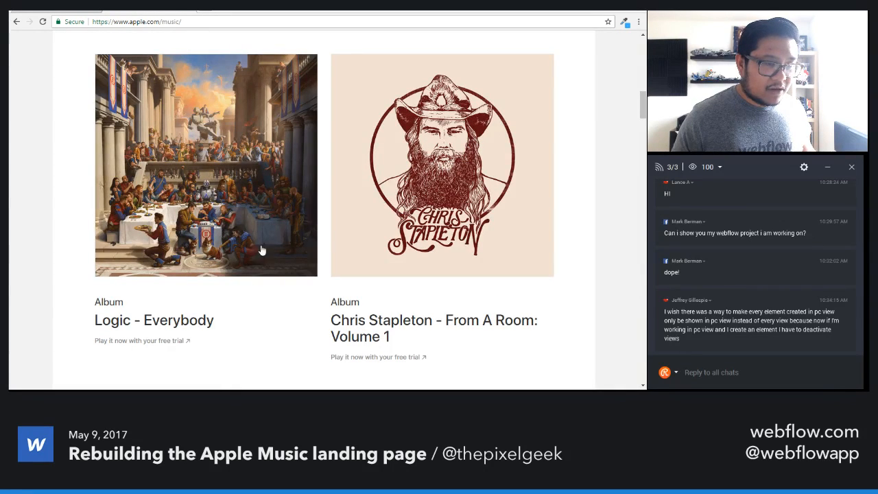
{"action": "left_click", "coordinate": [69, 12]}
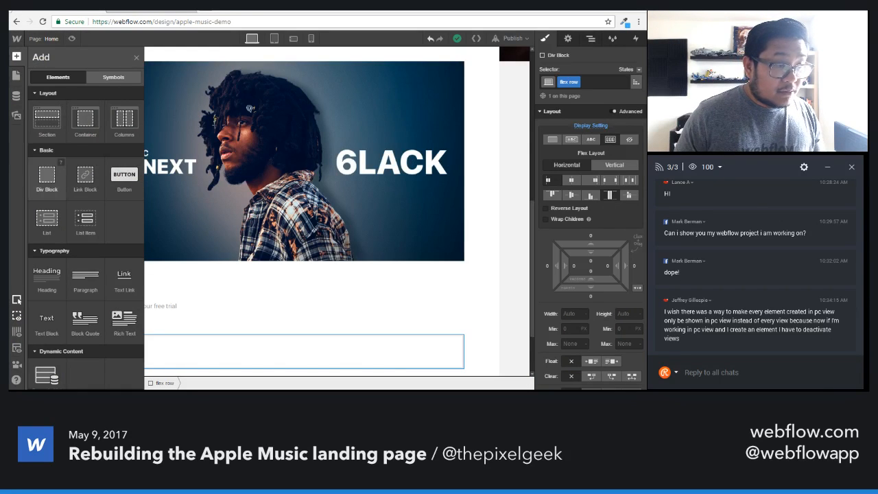
{"action": "left_click_drag", "start_coordinate": [47, 176], "coordinate": [189, 348]}
{"action": "scroll", "coordinate": [164, 343], "scroll_direction": "down", "scroll_amount": 2}
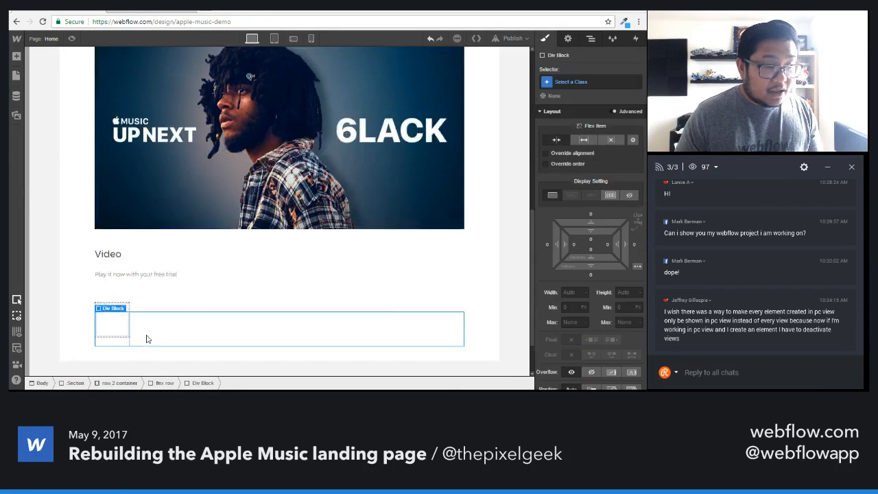
{"action": "left_click", "coordinate": [589, 80]}
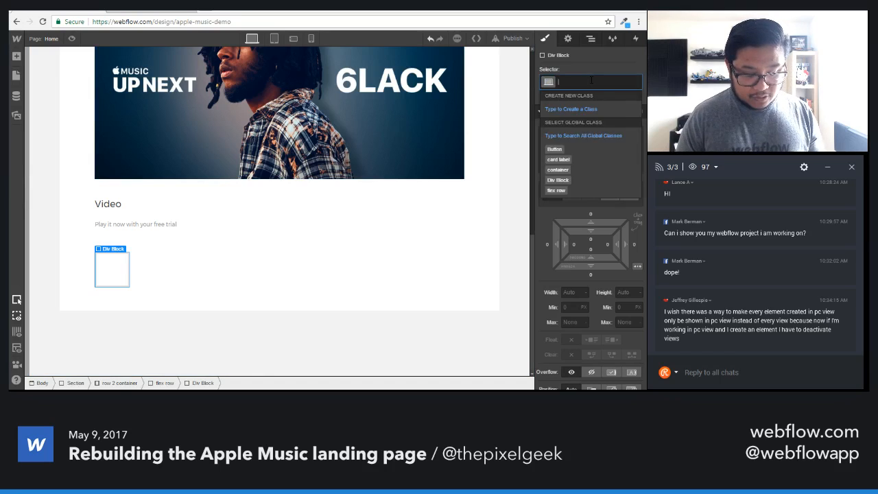
{"action": "type", "text": "flex child"}
{"action": "key", "text": "Return"}
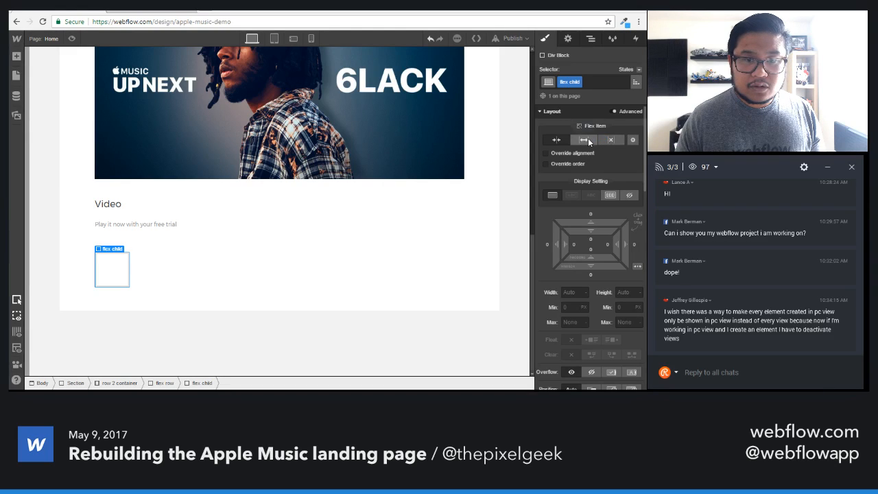
{"action": "left_click", "coordinate": [635, 139]}
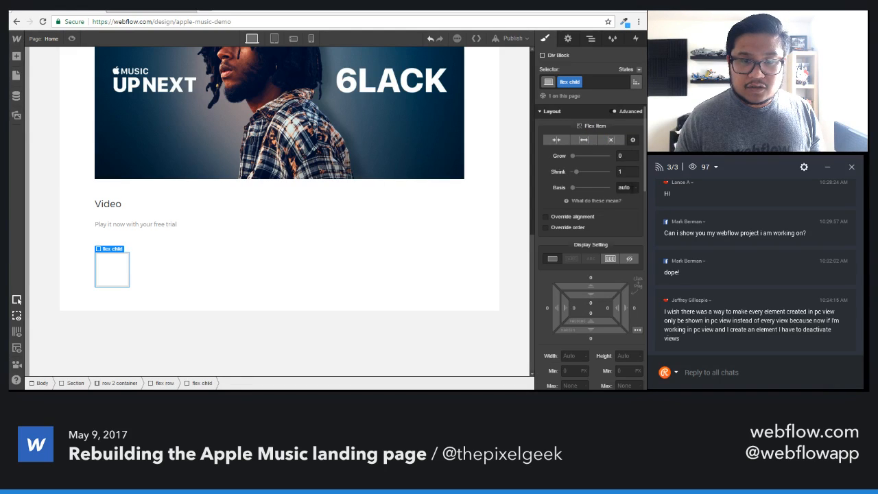
{"action": "left_click", "coordinate": [623, 187]}
{"action": "type", "text": "50"}
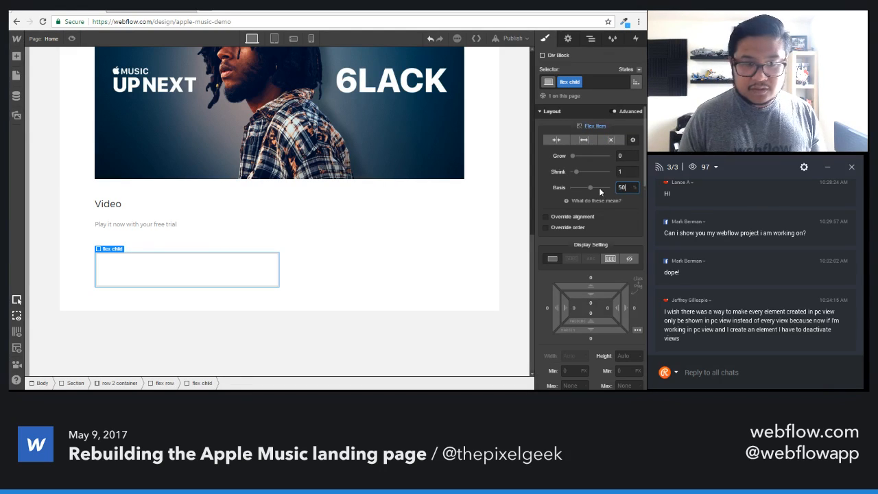
{"action": "key", "text": "Return"}
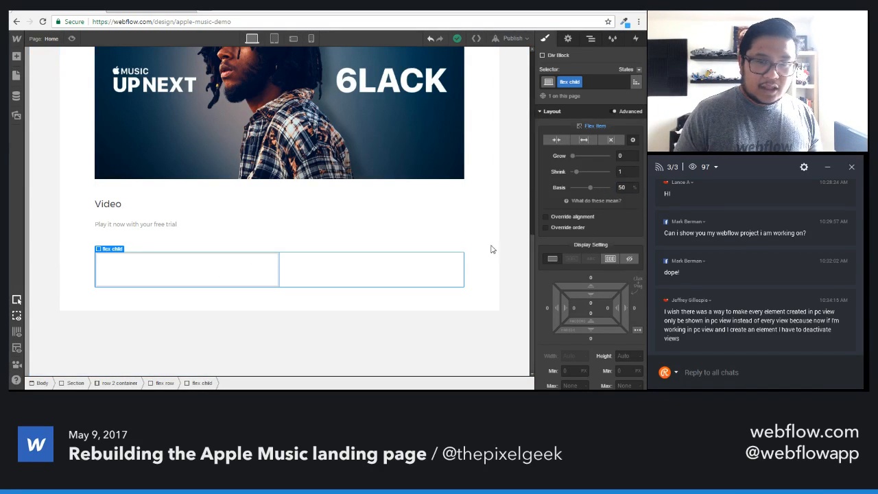
Pad the flex child equally on all sides and insert a Link Block inside it.
{"action": "left_click_drag", "start_coordinate": [597, 293], "coordinate": [600, 321]}
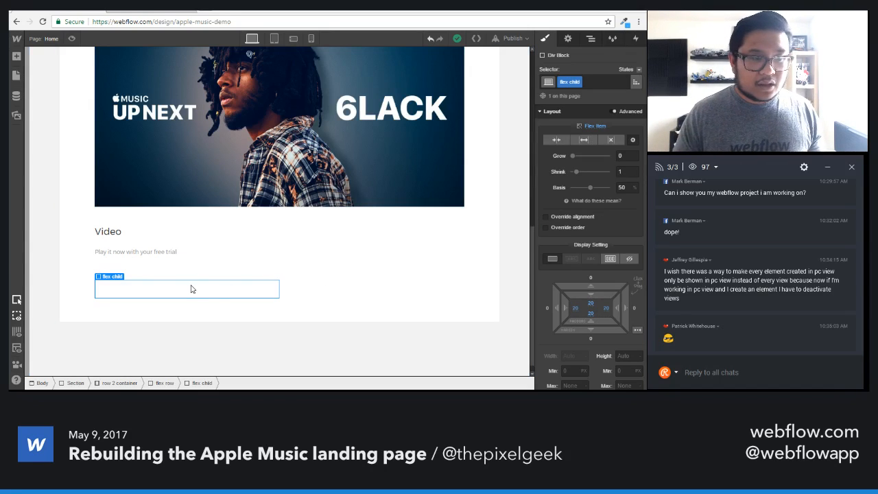
{"action": "key", "text": "a"}
{"action": "key", "text": "a"}
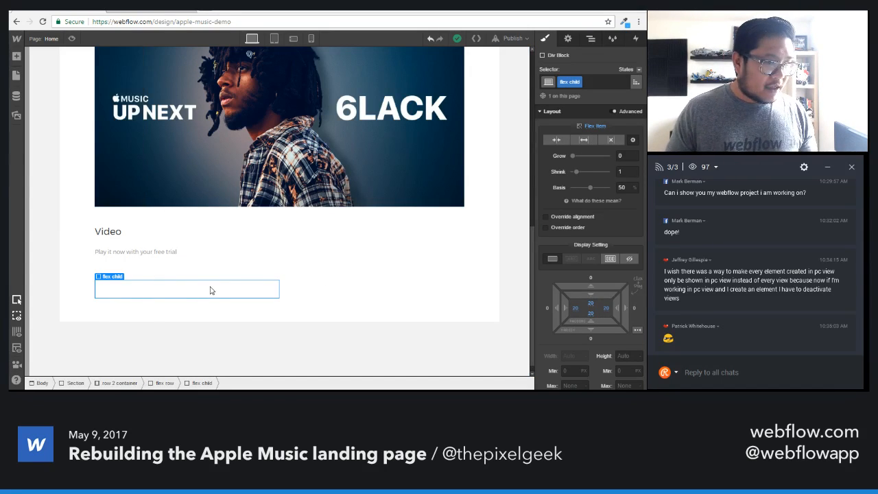
{"action": "key", "text": "a"}
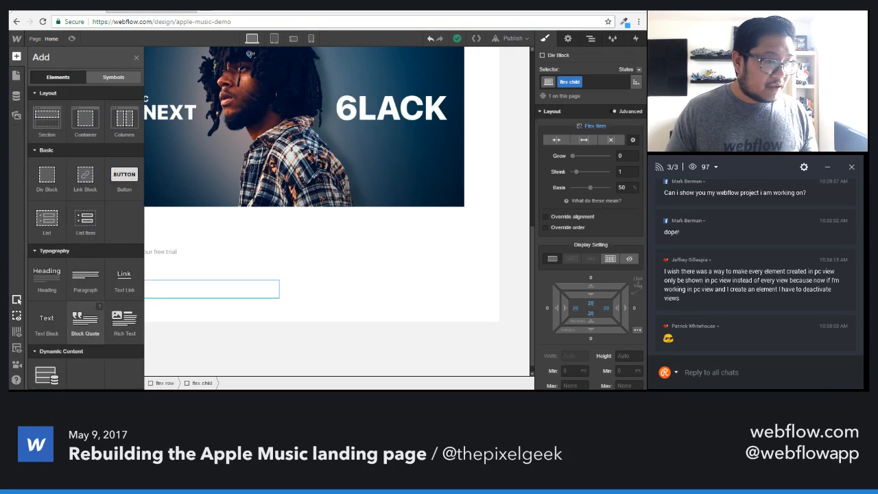
{"action": "left_click_drag", "start_coordinate": [86, 221], "coordinate": [140, 309]}
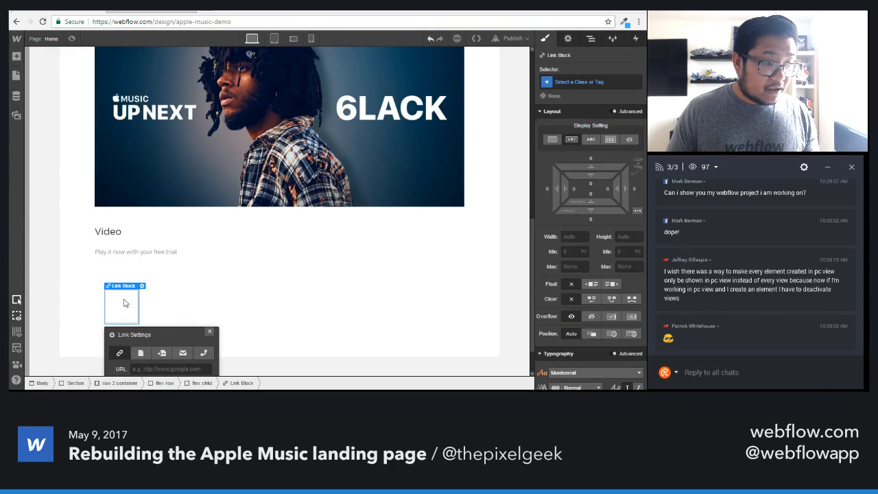
Place the Logic album artwork in the link block, then select the link block for classing.
{"action": "key", "text": "a"}
{"action": "left_click", "coordinate": [15, 116]}
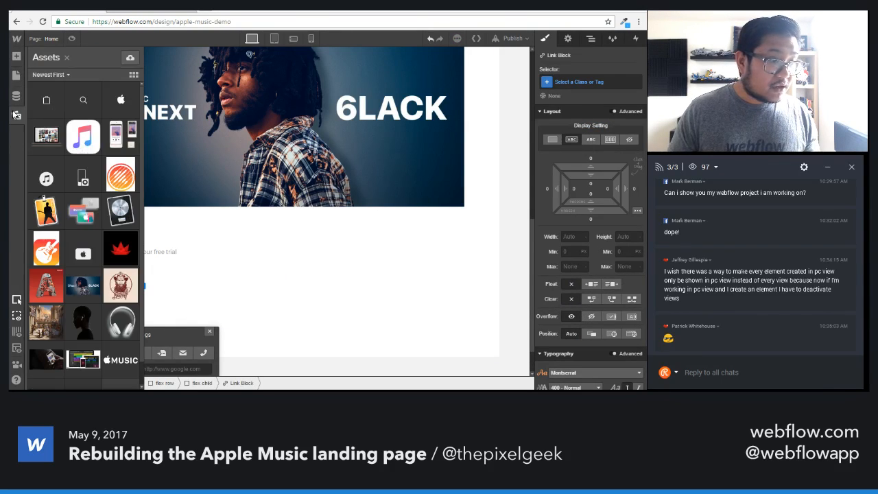
{"action": "left_click_drag", "start_coordinate": [46, 317], "coordinate": [122, 309]}
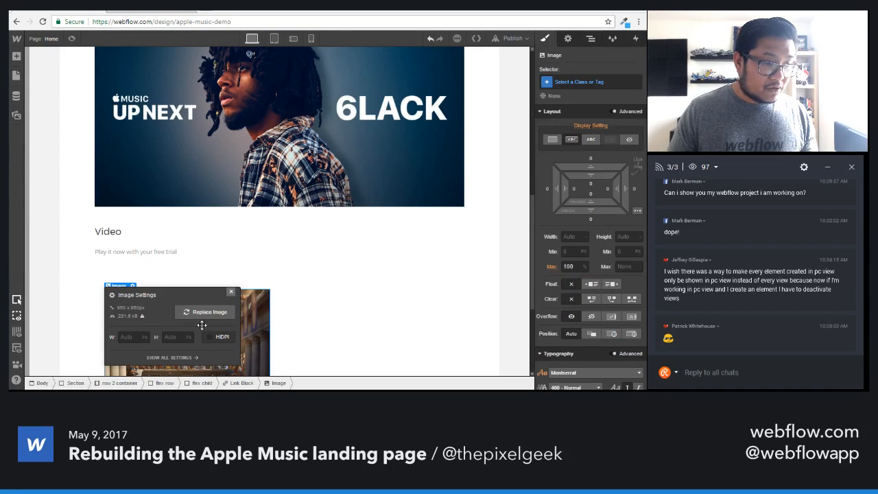
{"action": "left_click", "coordinate": [232, 293]}
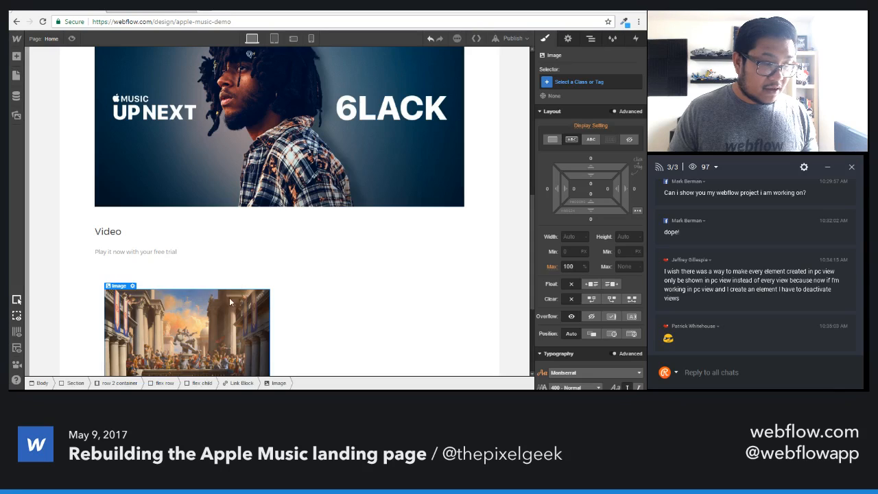
{"action": "scroll", "coordinate": [219, 302], "scroll_direction": "down", "scroll_amount": 3}
{"action": "left_click", "coordinate": [211, 197]}
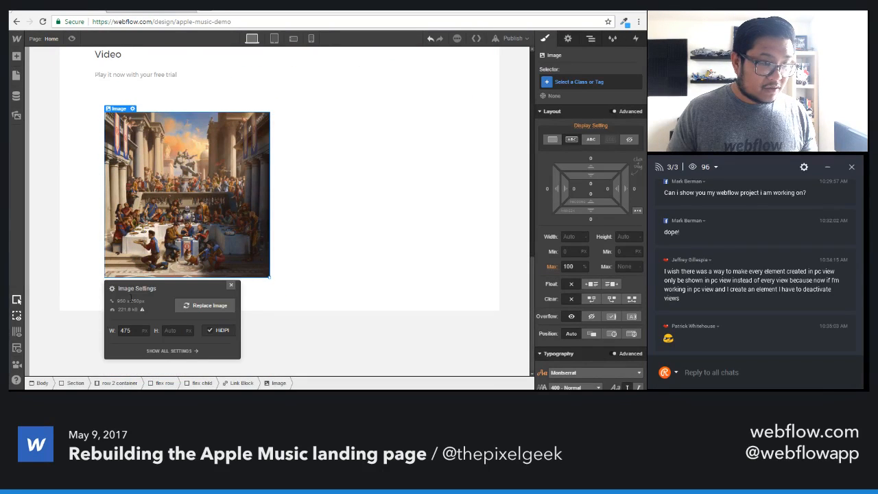
{"action": "left_click", "coordinate": [231, 284]}
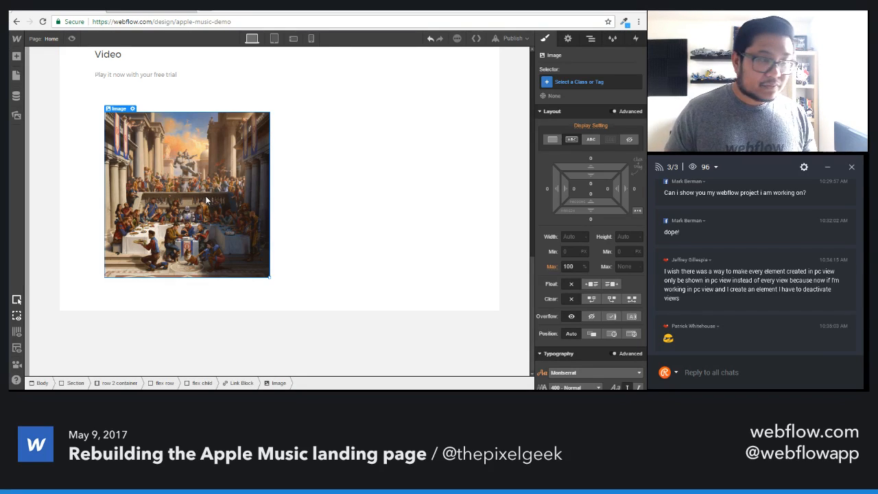
{"action": "key", "text": "Up"}
{"action": "left_click", "coordinate": [579, 81]}
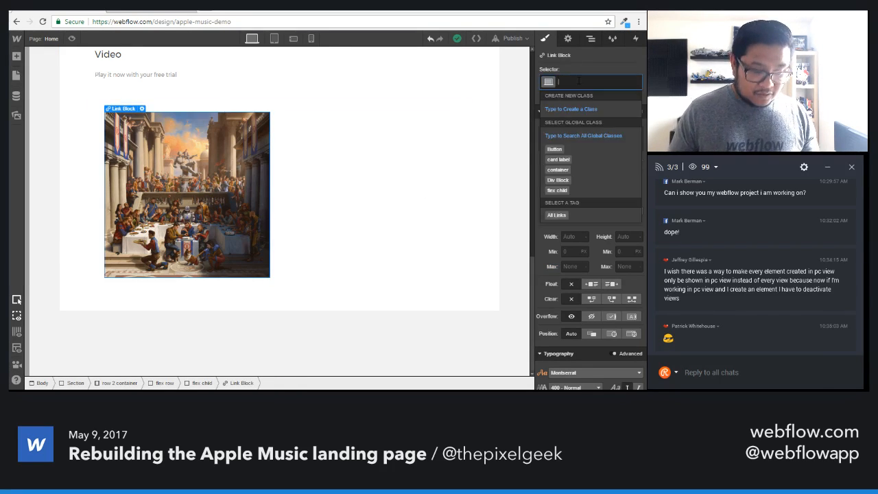
Give the link block an 'album art' class with a 25 px bottom margin.
{"action": "type", "text": "album"}
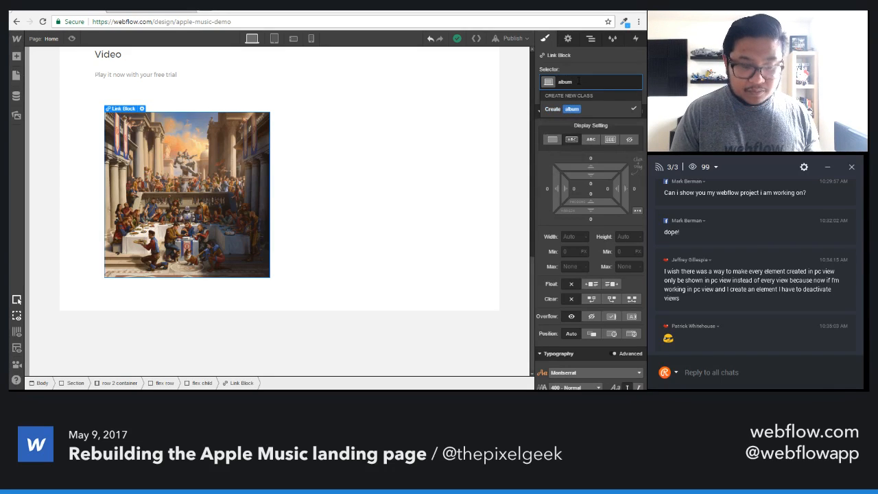
{"action": "type", "text": " art"}
{"action": "key", "text": "Return"}
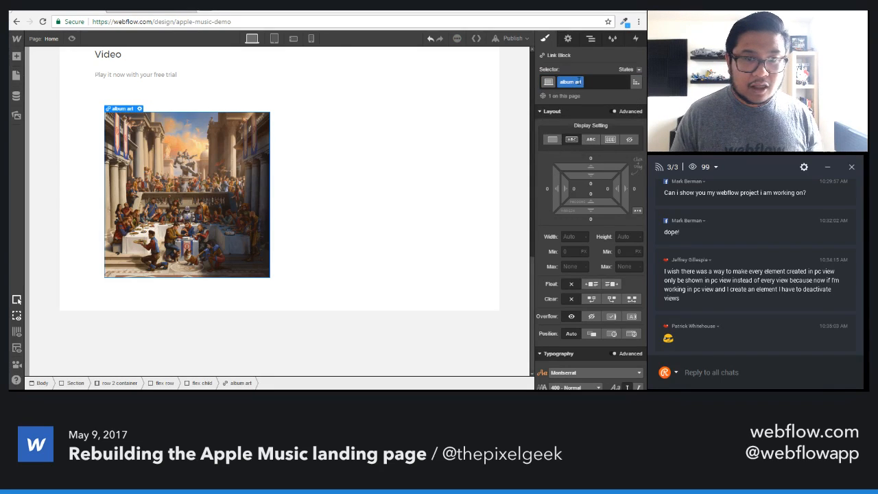
{"action": "left_click", "coordinate": [591, 220]}
{"action": "type", "text": "25"}
{"action": "key", "text": "Return"}
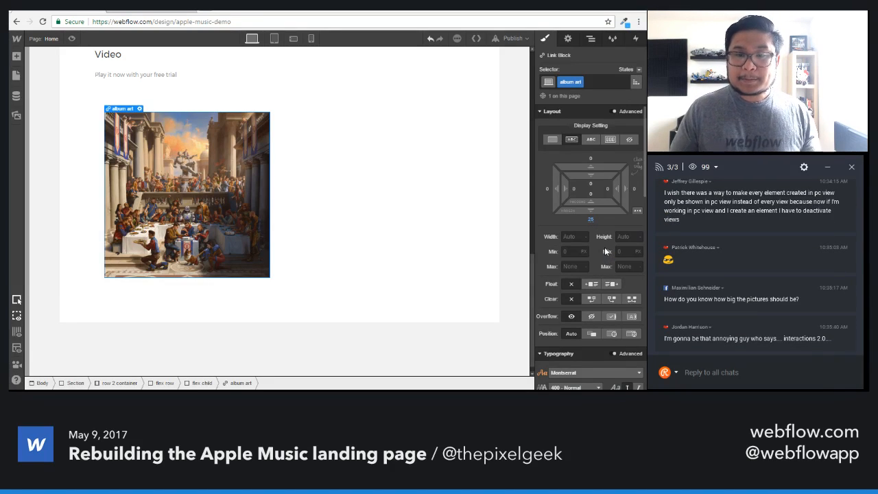
{"action": "left_click", "coordinate": [194, 261]}
{"action": "left_click", "coordinate": [194, 260]}
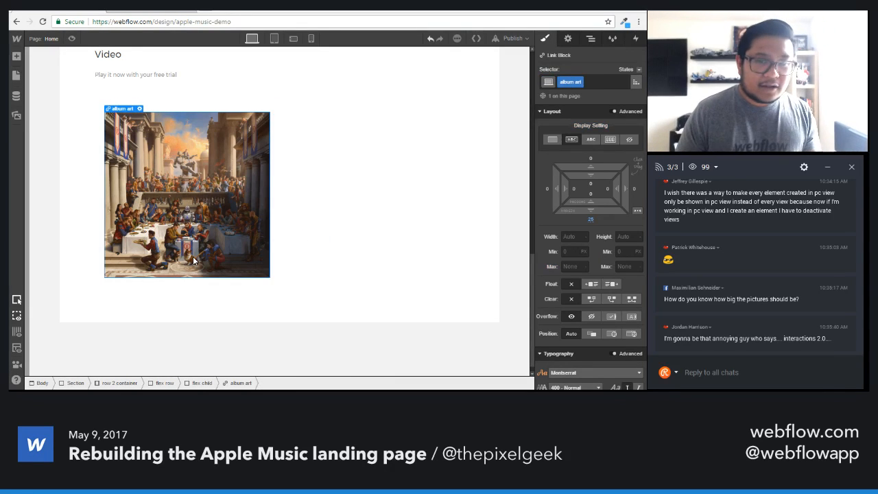
Add an 'Album' text block beneath the artwork at flex child level, with the card label class.
{"action": "key", "text": "a"}
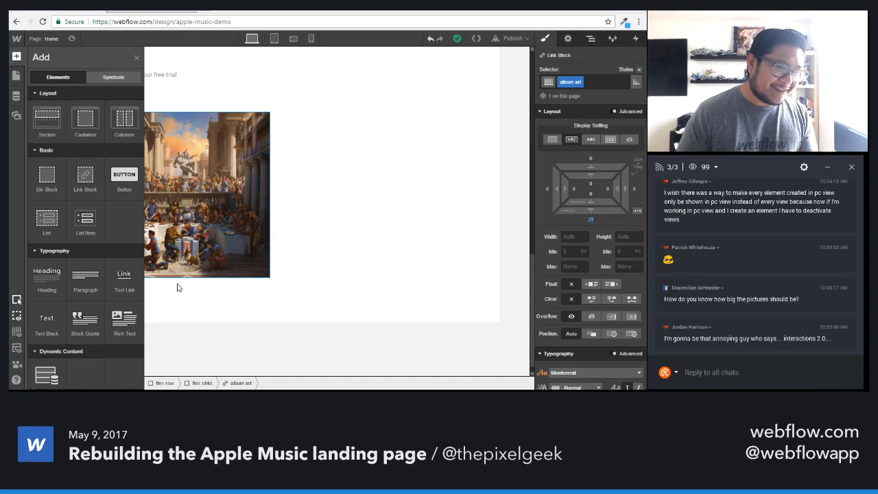
{"action": "key", "text": "a"}
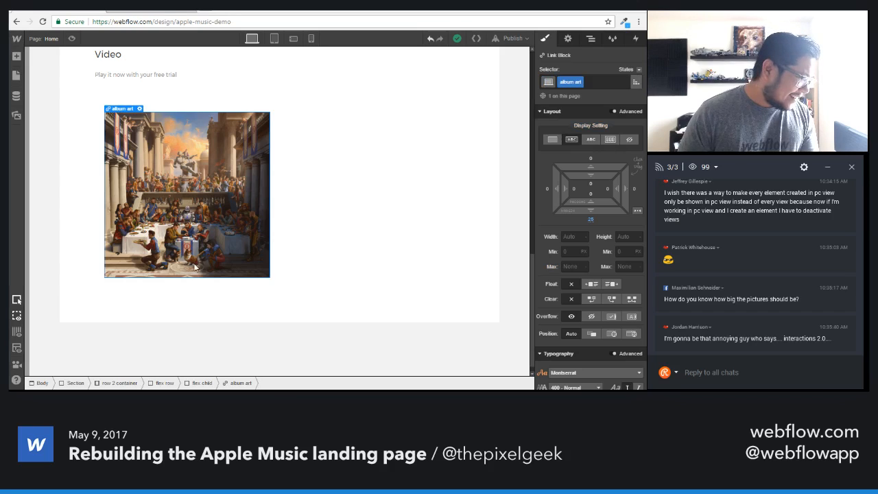
{"action": "key", "text": "a"}
{"action": "left_click", "coordinate": [47, 322]}
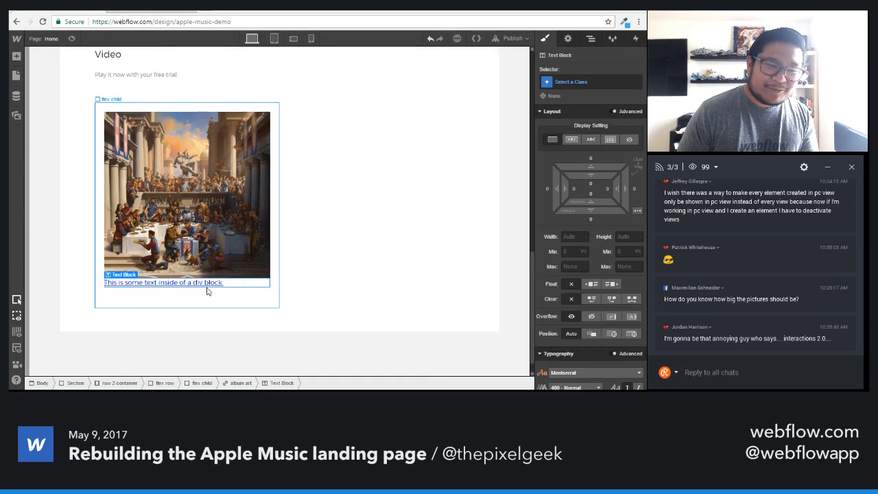
{"action": "left_click", "coordinate": [590, 38]}
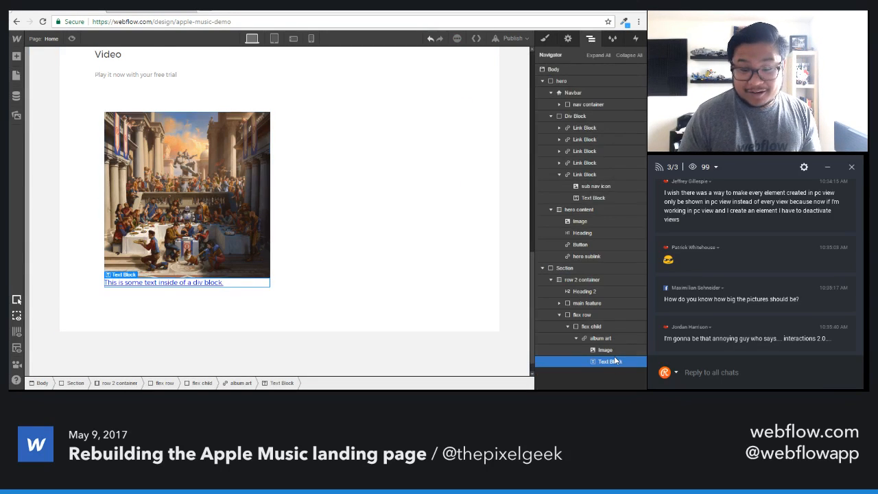
{"action": "left_click_drag", "start_coordinate": [599, 365], "coordinate": [577, 347]}
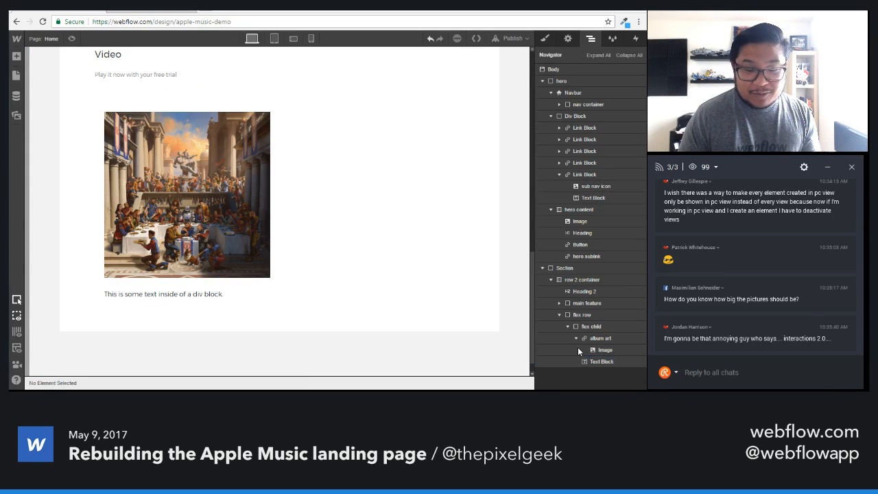
{"action": "left_click", "coordinate": [575, 337]}
{"action": "left_click", "coordinate": [596, 350]}
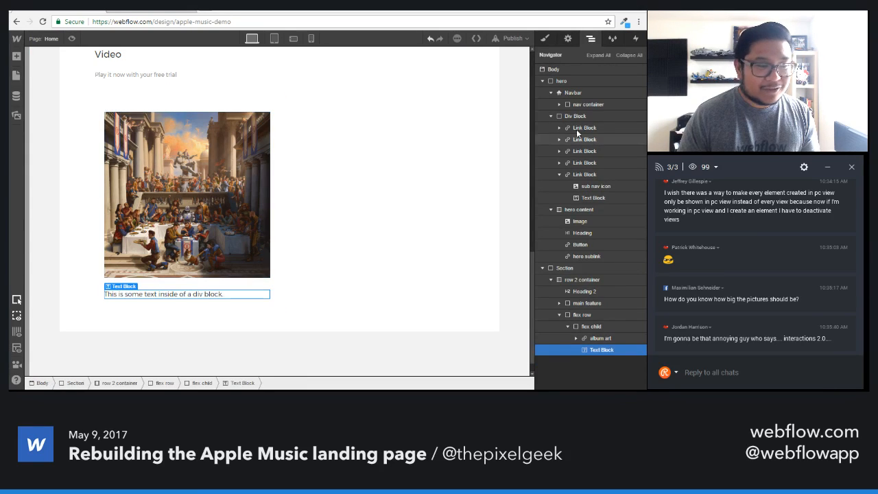
{"action": "left_click", "coordinate": [545, 39]}
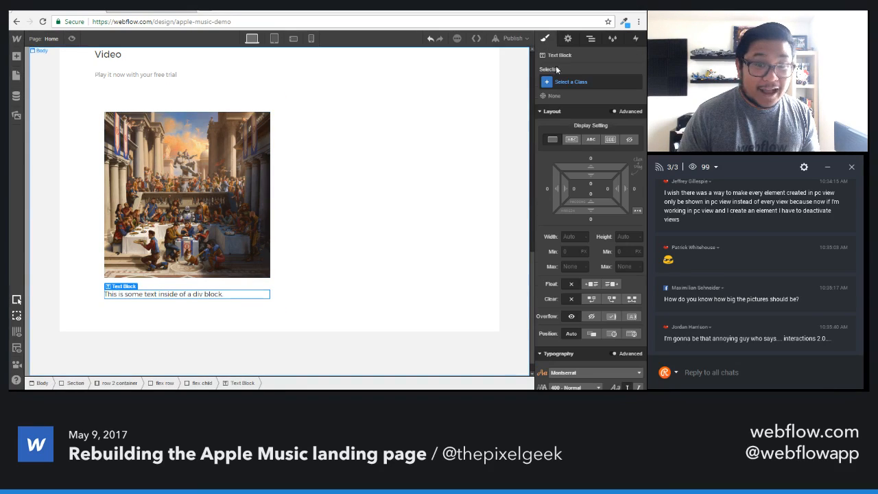
{"action": "double_click", "coordinate": [148, 294]}
{"action": "type", "text": "Album"}
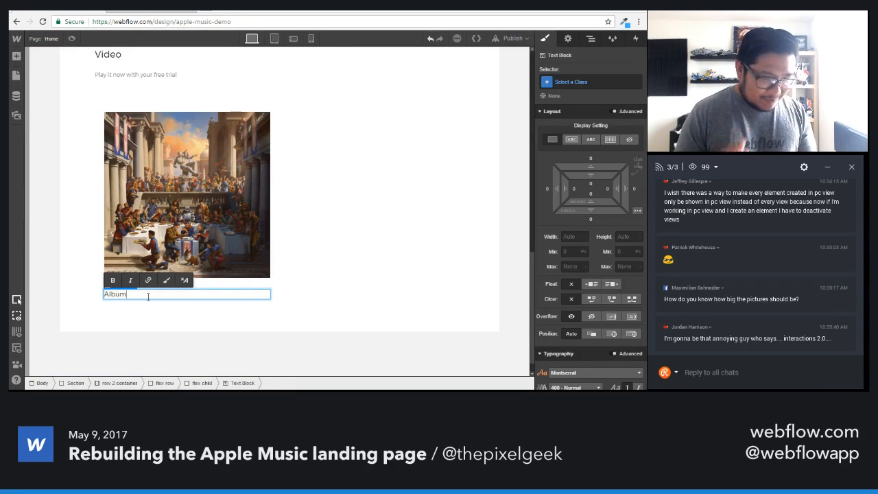
{"action": "key", "text": "Escape"}
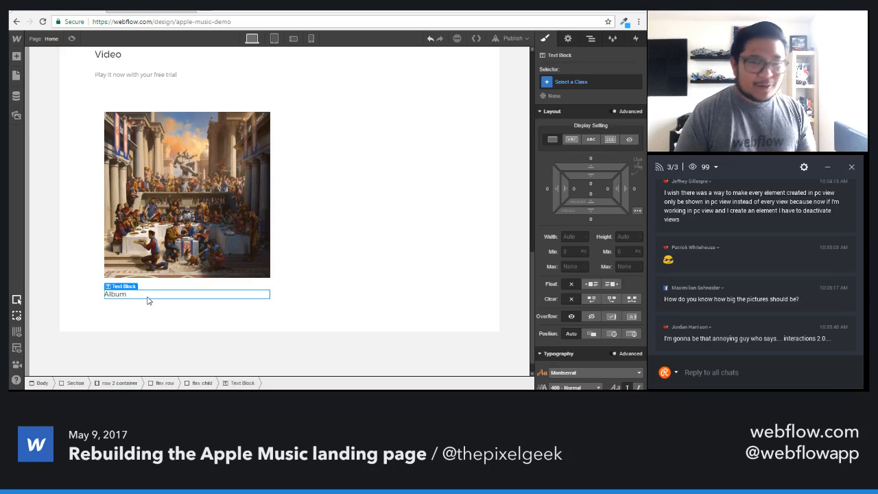
{"action": "left_click", "coordinate": [578, 82]}
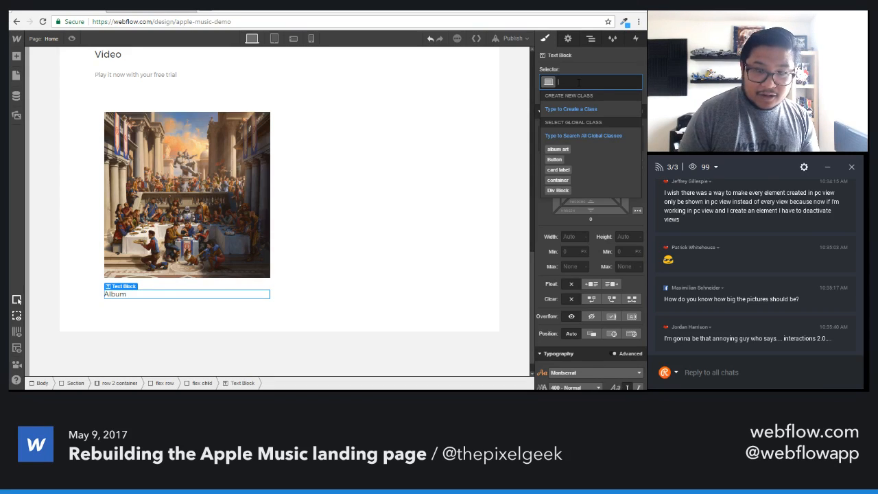
{"action": "left_click", "coordinate": [558, 170]}
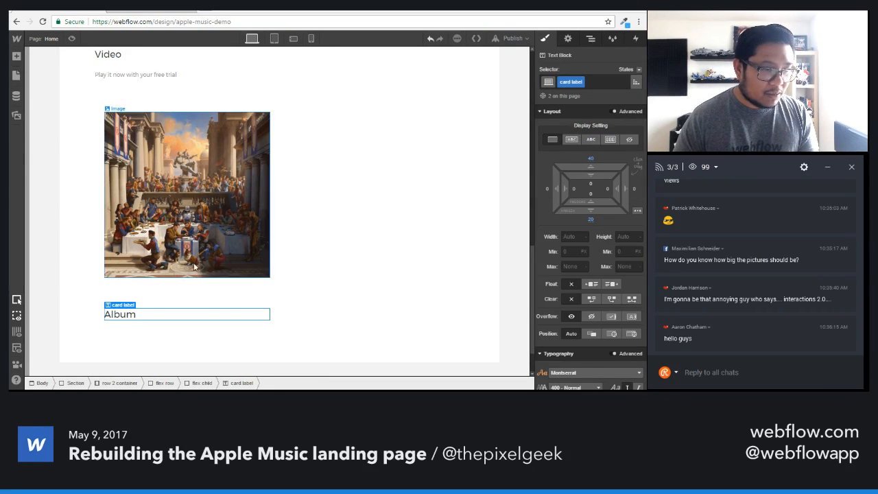
Reset the album link's bottom margin to 0 and remove its album art class.
{"action": "left_click", "coordinate": [202, 184]}
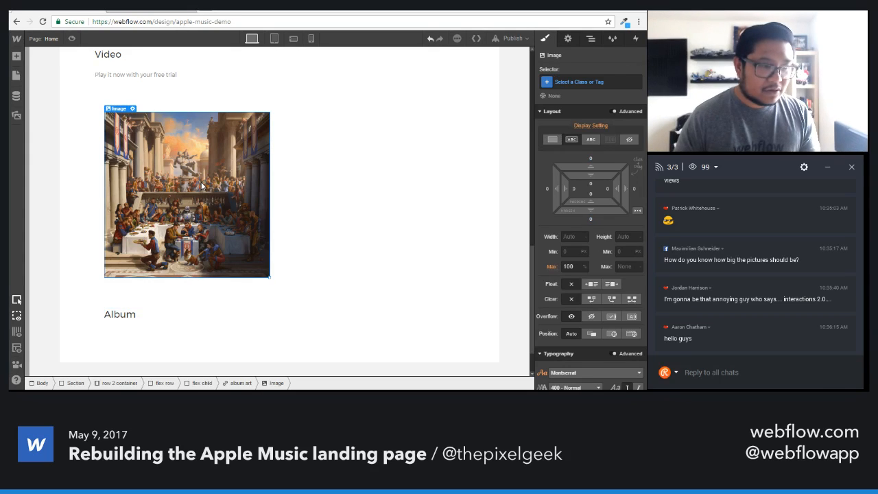
{"action": "left_click", "coordinate": [590, 220], "text": "alt"}
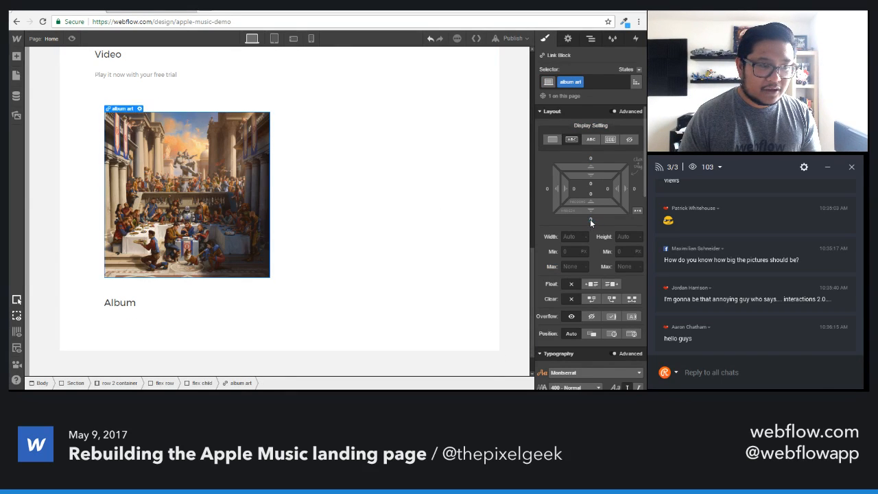
{"action": "left_click", "coordinate": [579, 84]}
{"action": "key", "text": "BackSpace"}
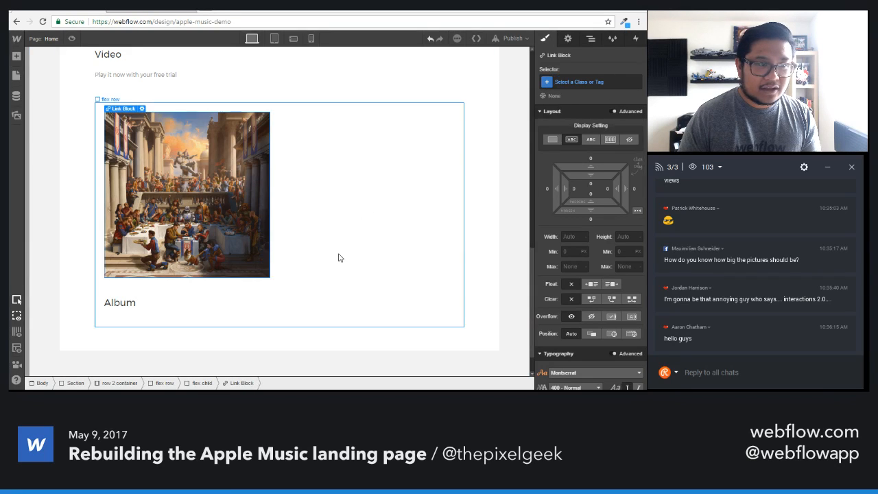
{"action": "left_click", "coordinate": [137, 302]}
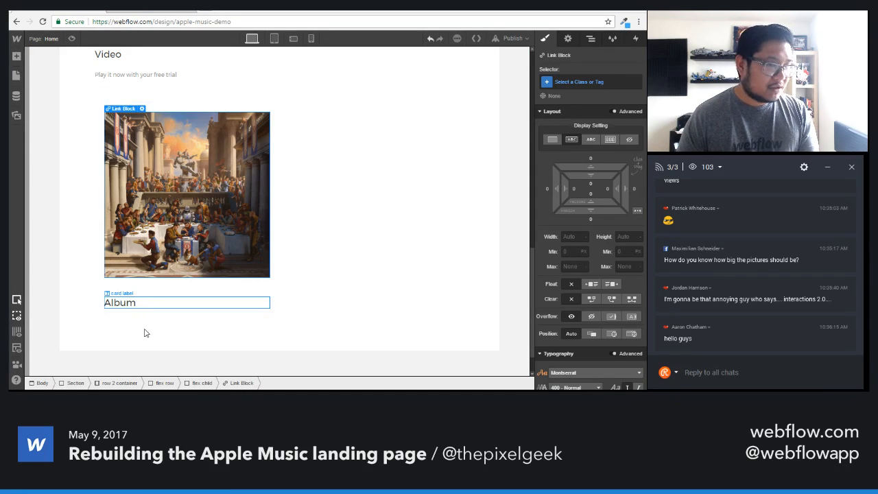
Add a 'Logic - Everybody' text block under the Album label.
{"action": "key", "text": "a"}
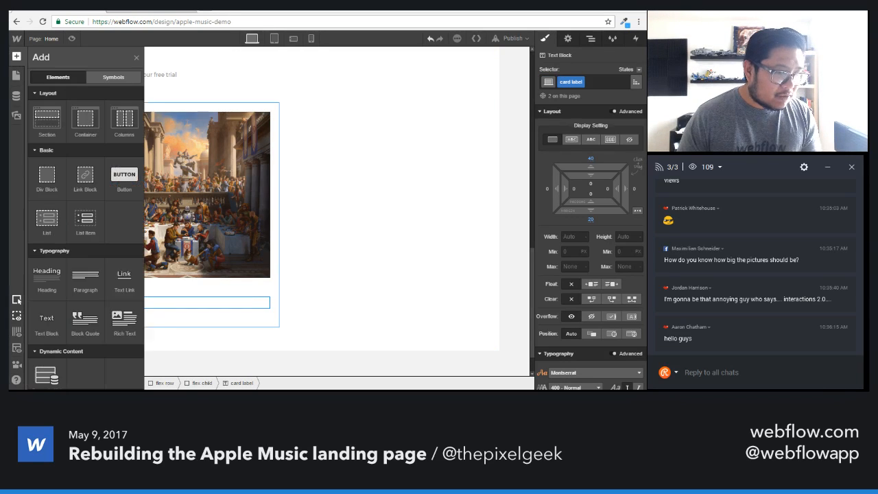
{"action": "left_click_drag", "start_coordinate": [162, 317], "coordinate": [130, 326]}
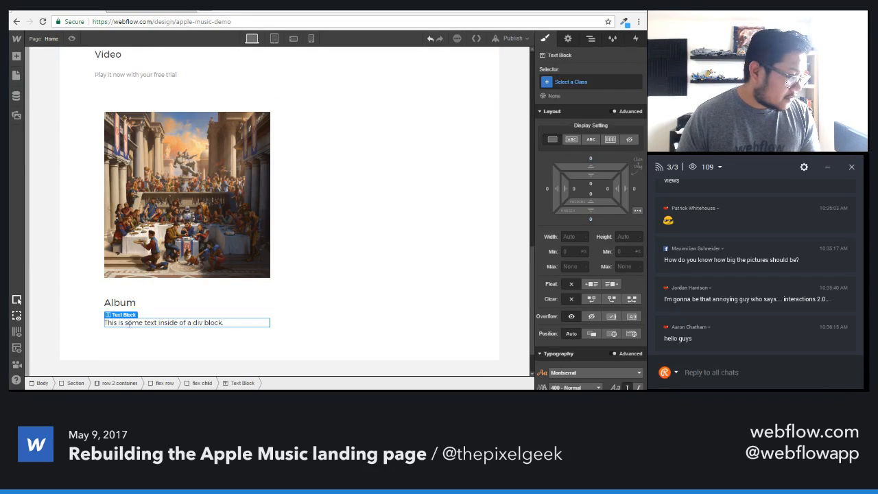
{"action": "double_click", "coordinate": [129, 323]}
{"action": "type", "text": "Logic "}
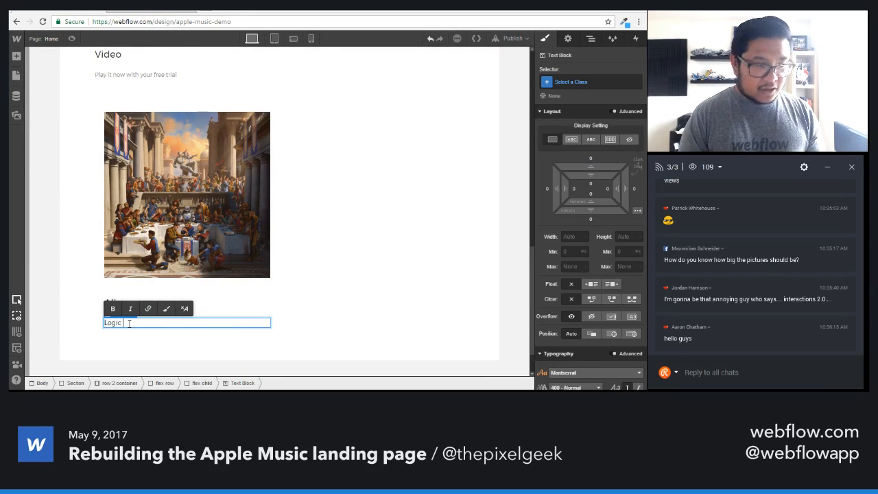
{"action": "type", "text": "- Everybody"}
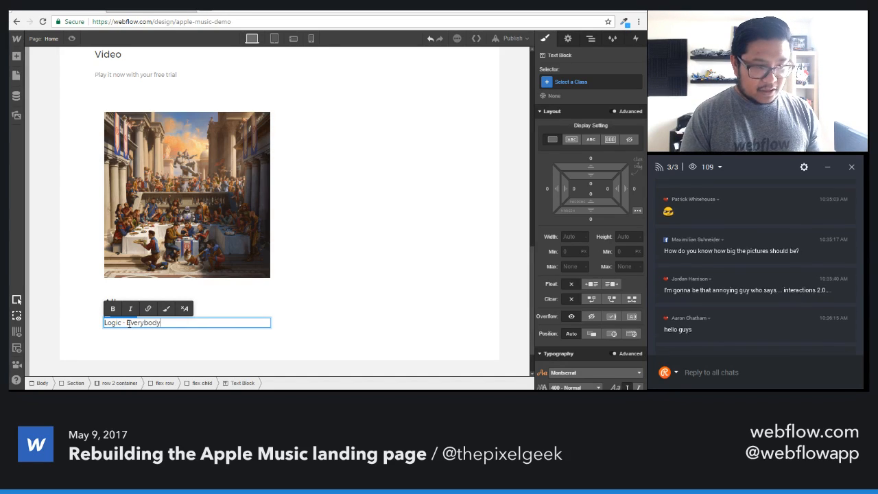
{"action": "key", "text": "Escape"}
Give the title text a new 'album title' class, fixing the misspelled name.
{"action": "left_click", "coordinate": [568, 82]}
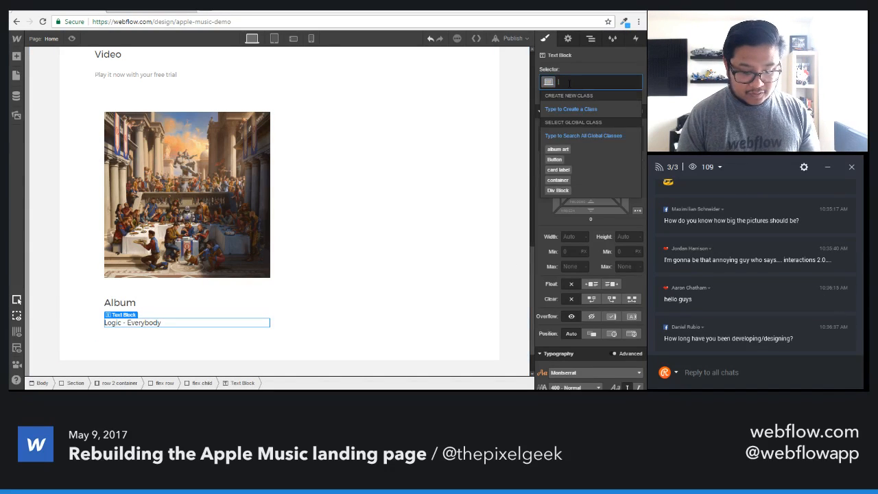
{"action": "type", "text": "ablum title"}
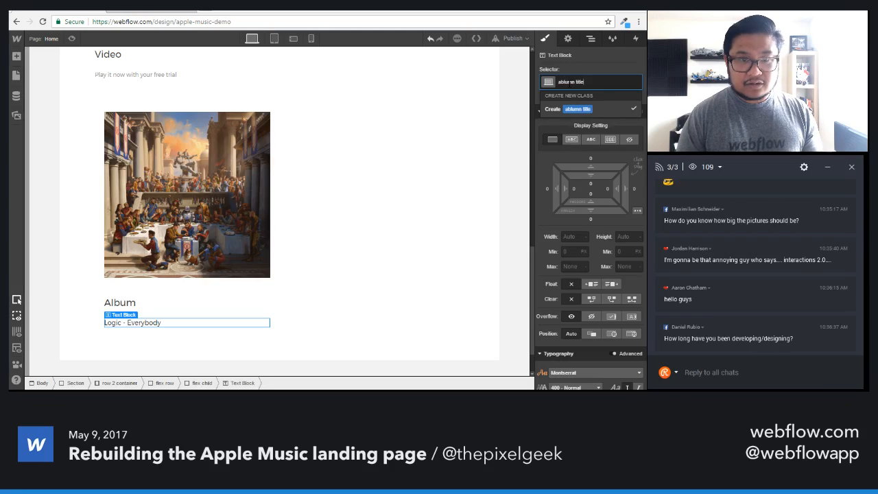
{"action": "key", "text": "Return"}
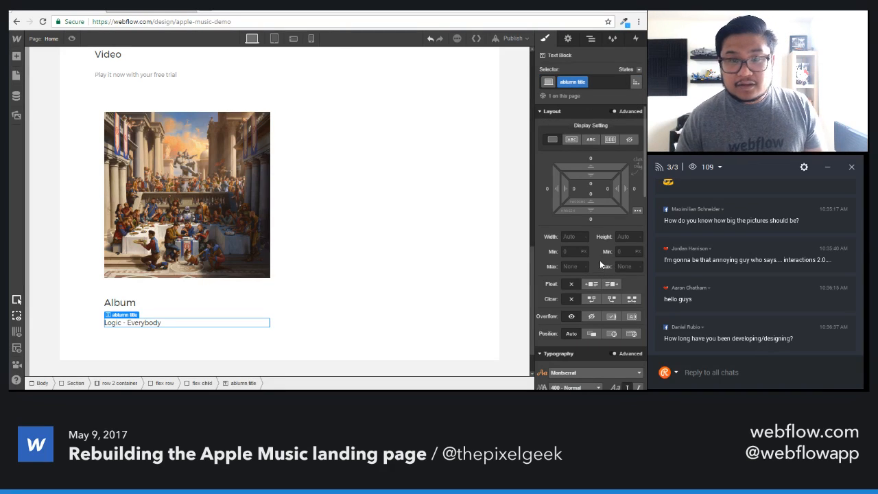
{"action": "left_click", "coordinate": [567, 83]}
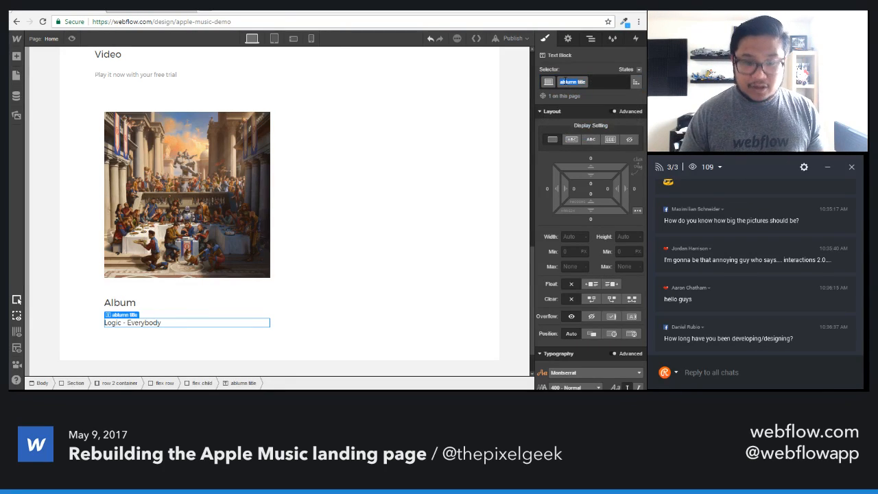
{"action": "type", "text": "album"}
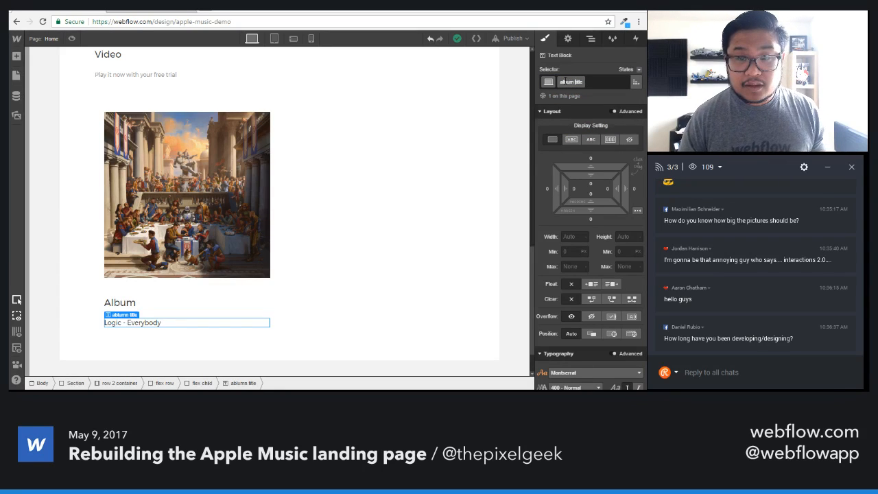
{"action": "key", "text": "Return"}
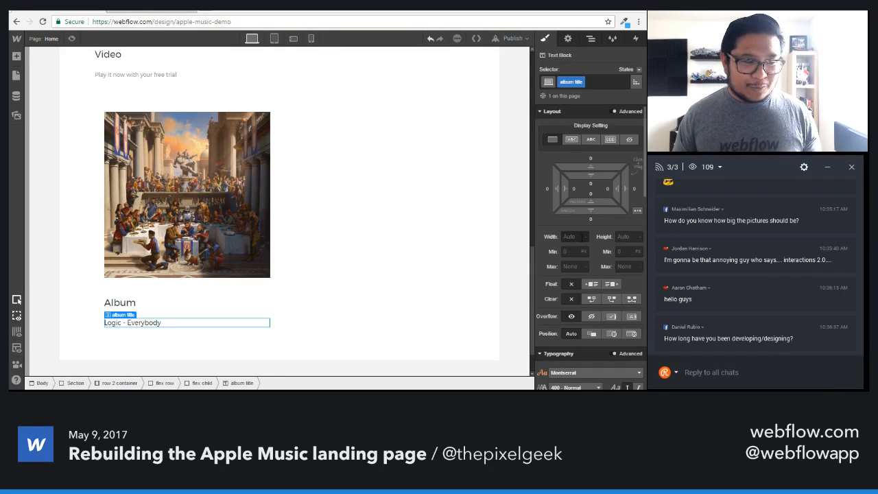
Style the album title at 30 px size, 36 line height, and 500 - Medium weight.
{"action": "scroll", "coordinate": [610, 268], "scroll_direction": "down", "scroll_amount": 3}
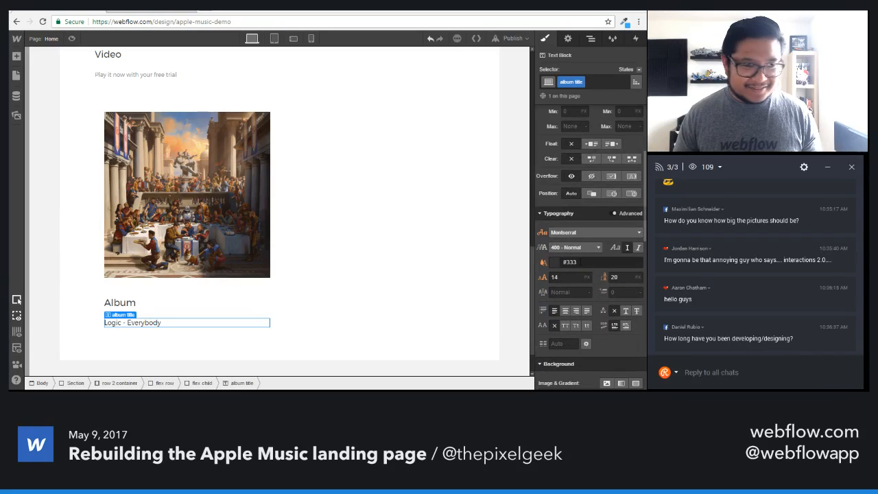
{"action": "left_click", "coordinate": [569, 274]}
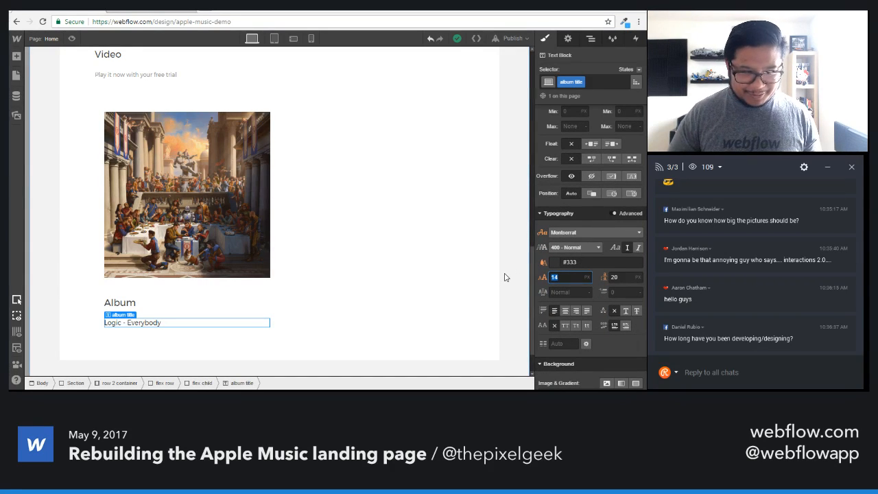
{"action": "key", "text": "Return"}
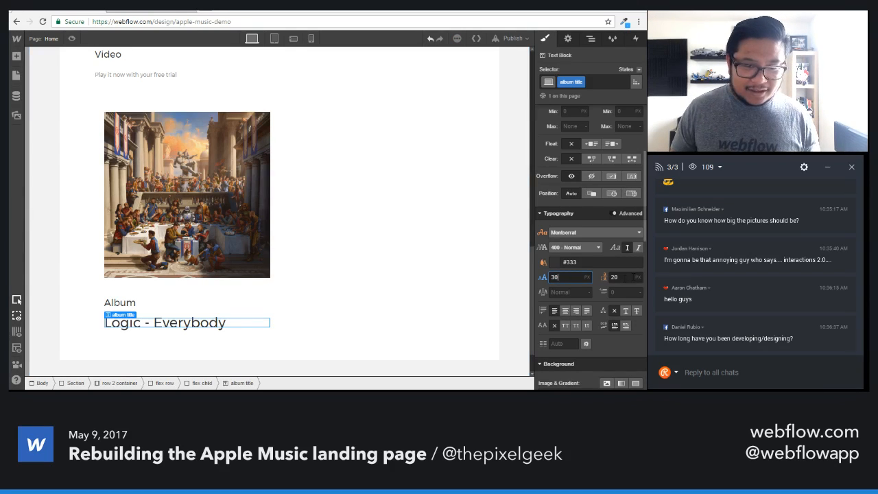
{"action": "key", "text": "Tab"}
{"action": "type", "text": "36"}
{"action": "key", "text": "Return"}
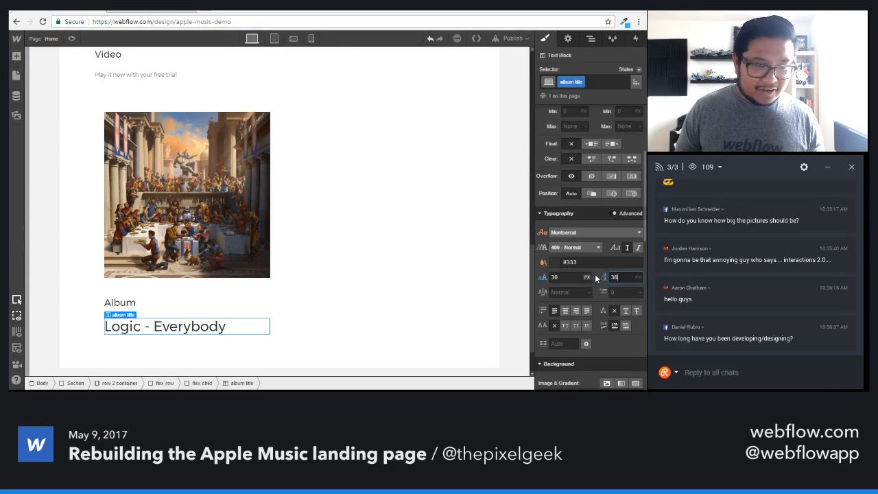
{"action": "left_click", "coordinate": [560, 246]}
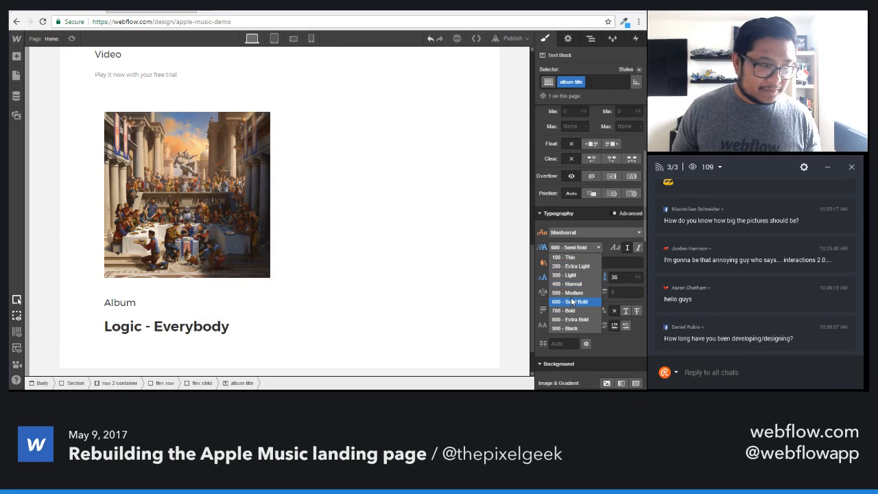
{"action": "key", "text": "Up"}
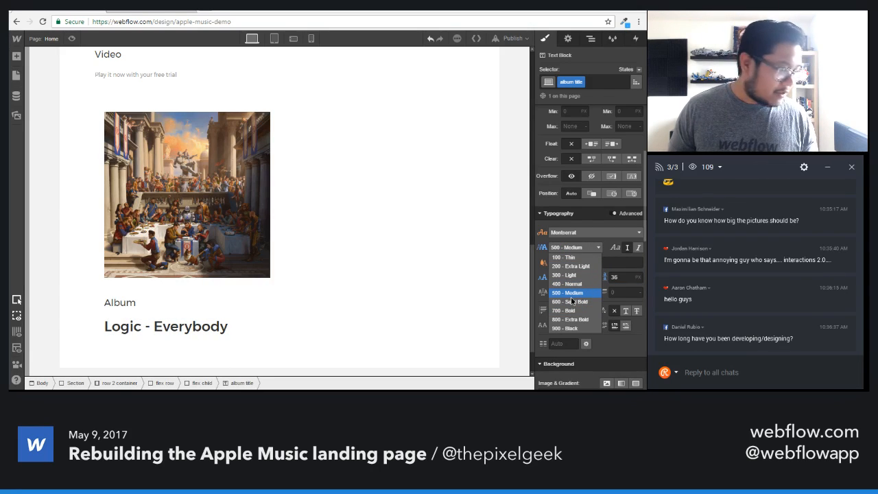
{"action": "key", "text": "Return"}
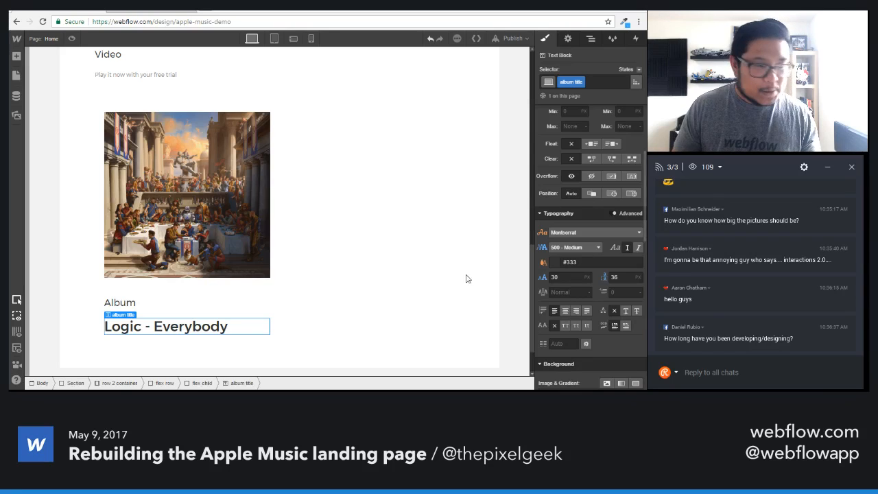
Move the free-trial link to sit below the album title.
{"action": "left_click", "coordinate": [350, 326]}
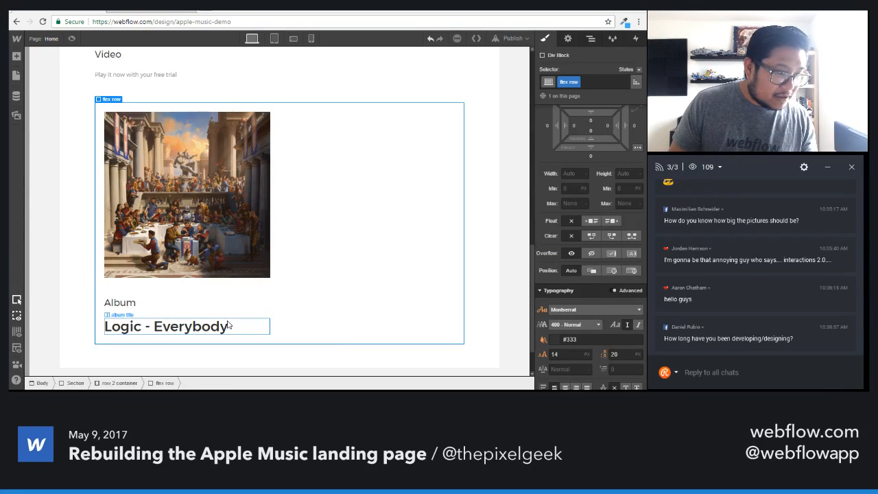
{"action": "left_click", "coordinate": [165, 322]}
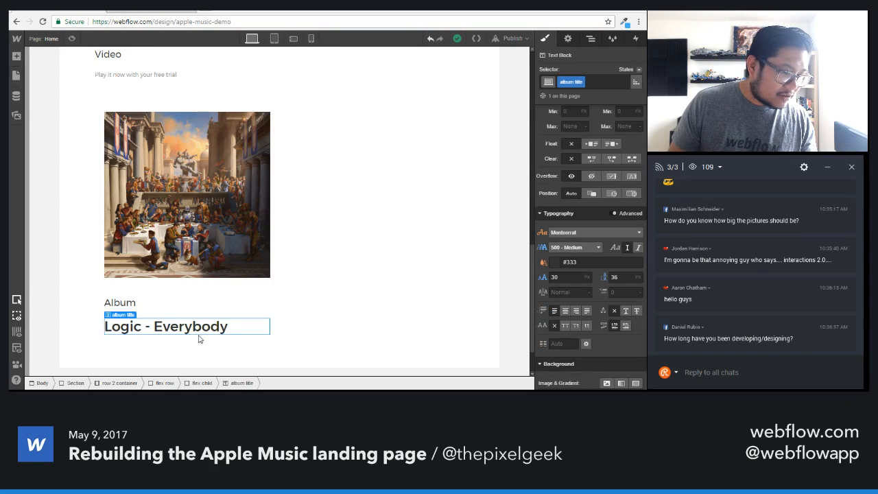
{"action": "key", "text": "a"}
{"action": "key", "text": "a"}
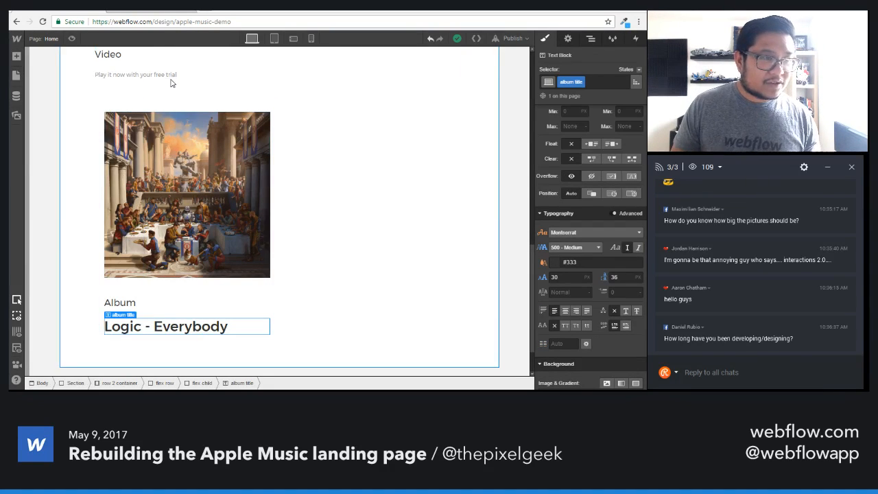
{"action": "left_click_drag", "start_coordinate": [171, 81], "coordinate": [191, 329]}
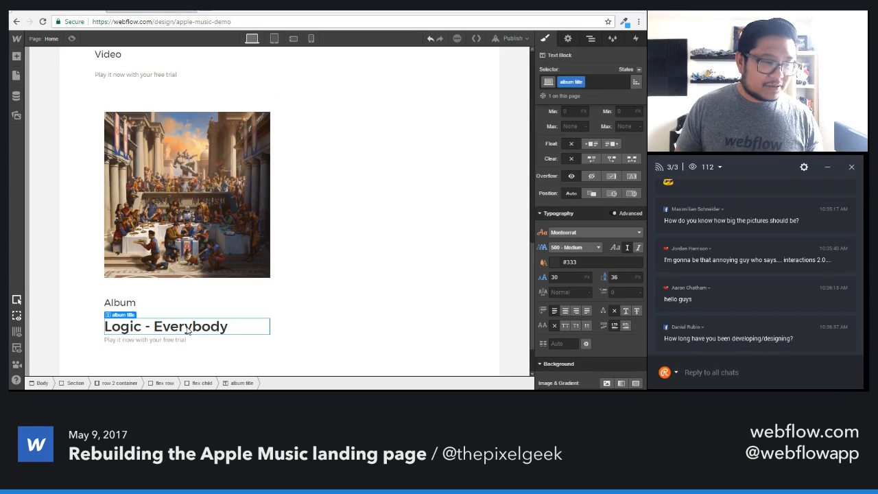
{"action": "scroll", "coordinate": [596, 158], "scroll_direction": "up", "scroll_amount": 3}
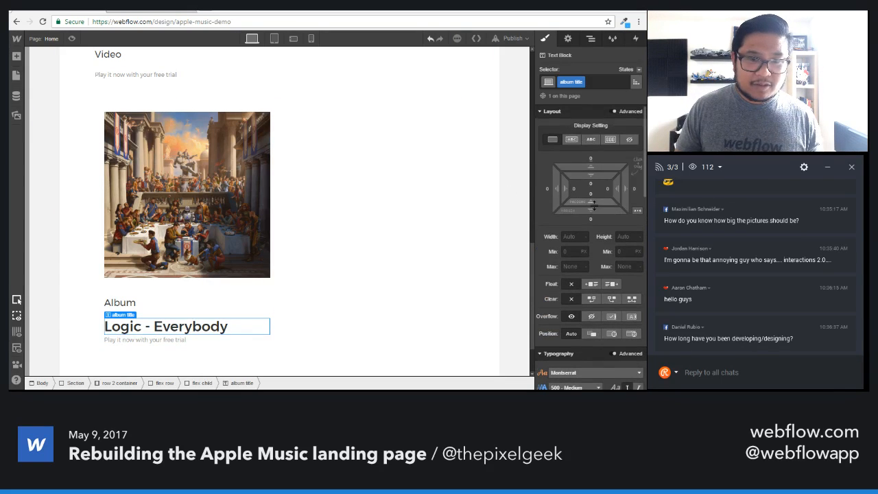
Add 15 px below the title; give the Album label a 'small card' combo with 7 px bottom margin.
{"action": "left_click_drag", "start_coordinate": [591, 209], "coordinate": [600, 230]}
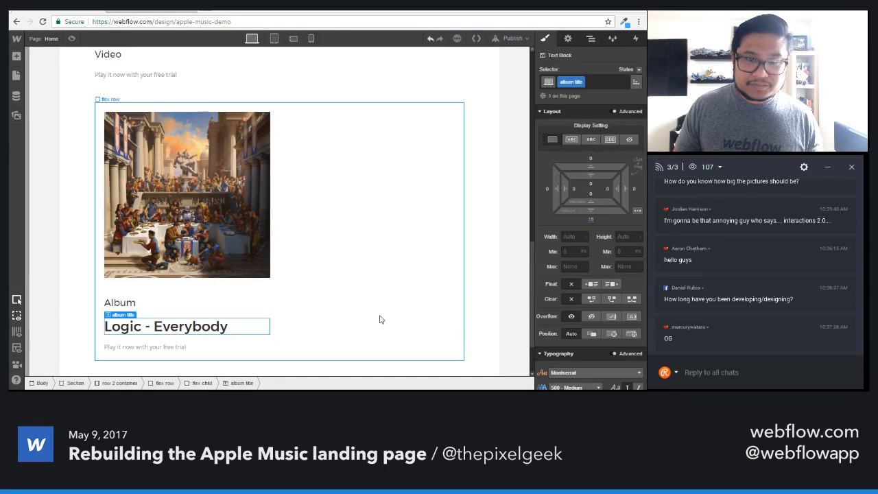
{"action": "left_click", "coordinate": [202, 307]}
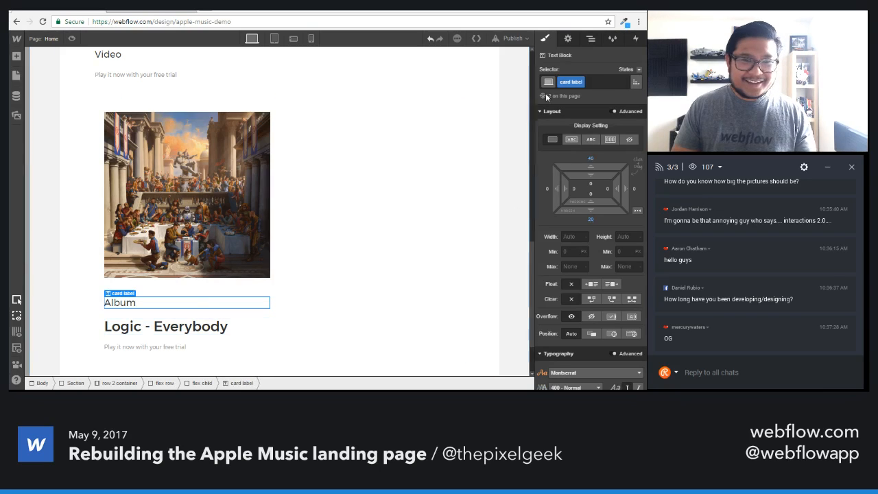
{"action": "left_click", "coordinate": [605, 82]}
{"action": "type", "text": "small card"}
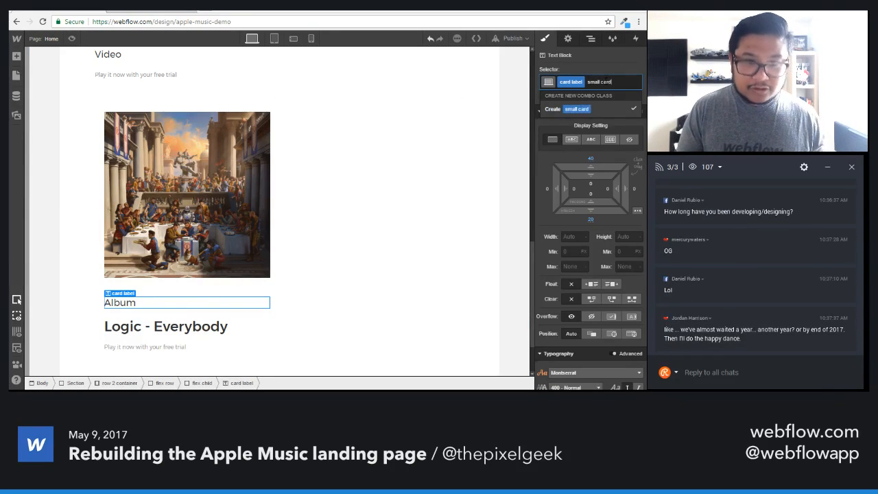
{"action": "key", "text": "Return"}
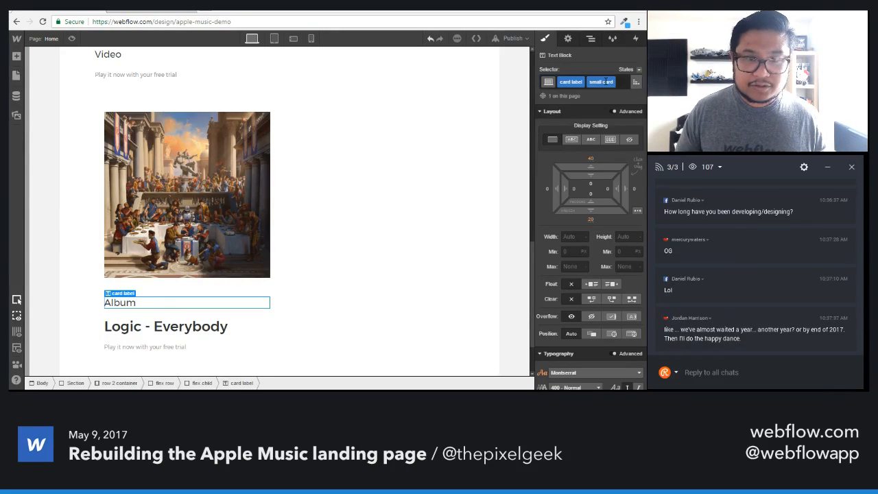
{"action": "left_click_drag", "start_coordinate": [597, 211], "coordinate": [598, 193]}
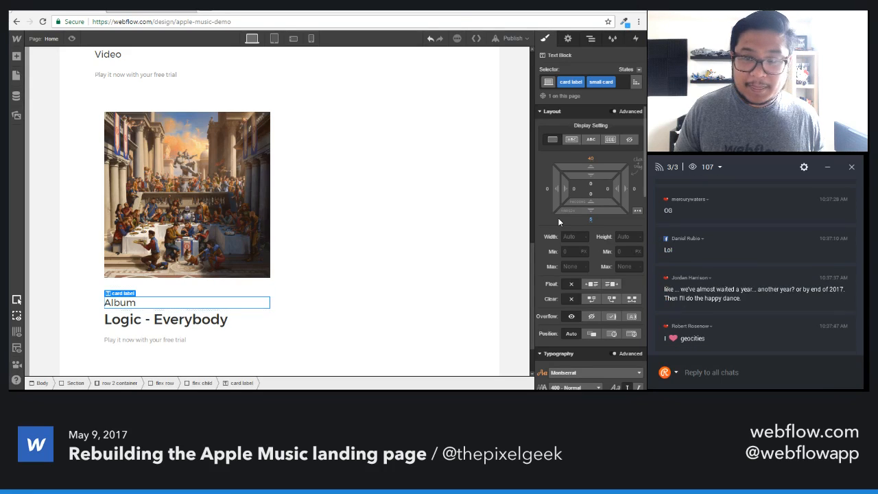
{"action": "left_click", "coordinate": [291, 336]}
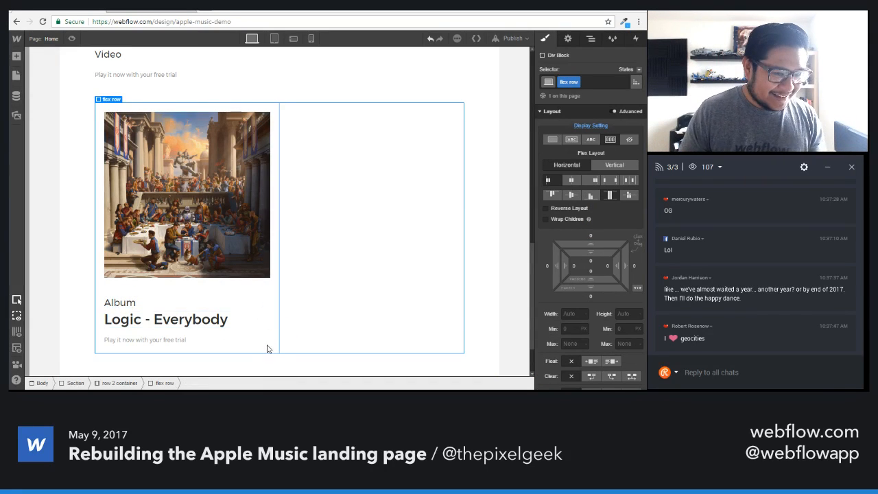
Duplicate the album card three times so four cards sit in the flex row.
{"action": "left_click", "coordinate": [262, 344]}
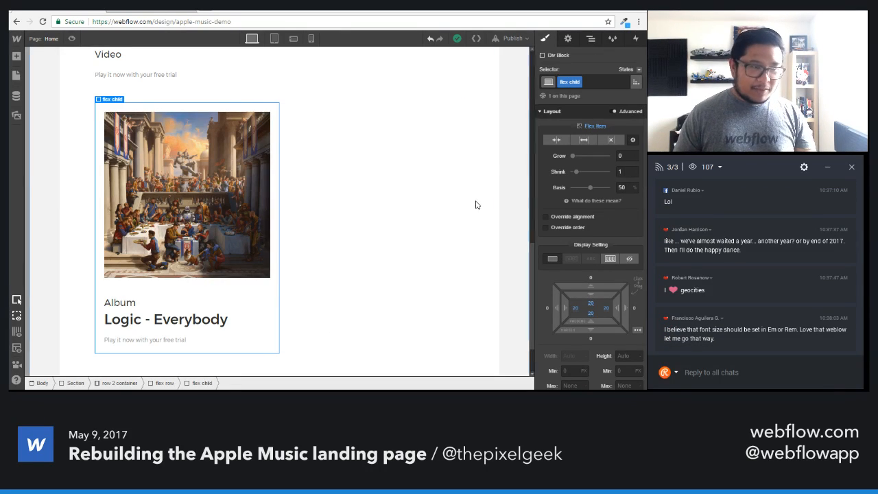
{"action": "left_click", "coordinate": [589, 38]}
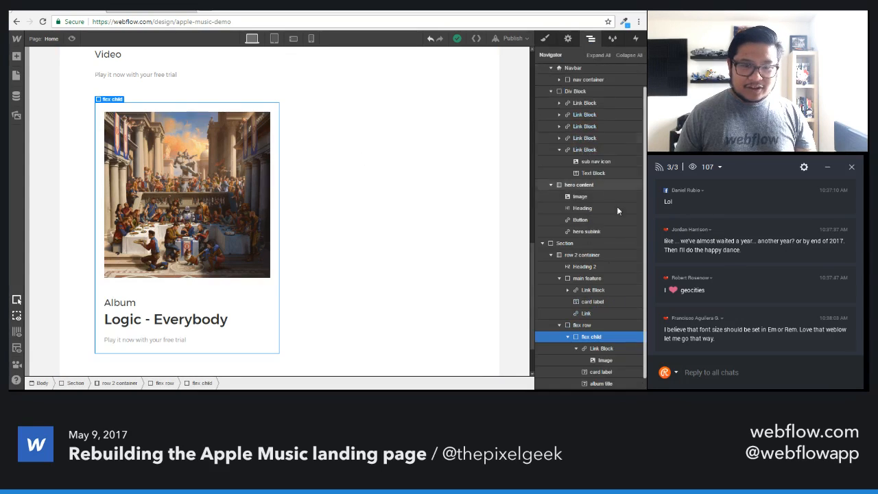
{"action": "left_click", "coordinate": [571, 337]}
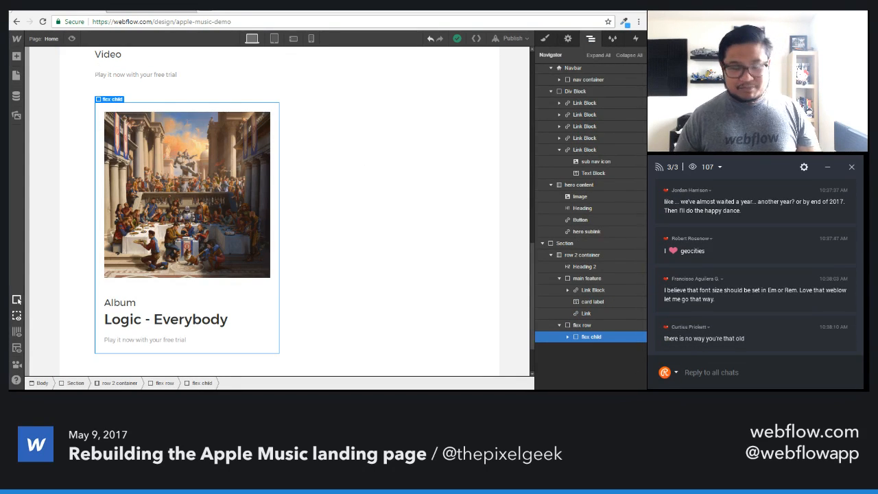
{"action": "key", "text": "ctrl+v"}
{"action": "key", "text": "ctrl+v"}
{"action": "key", "text": "ctrl+v"}
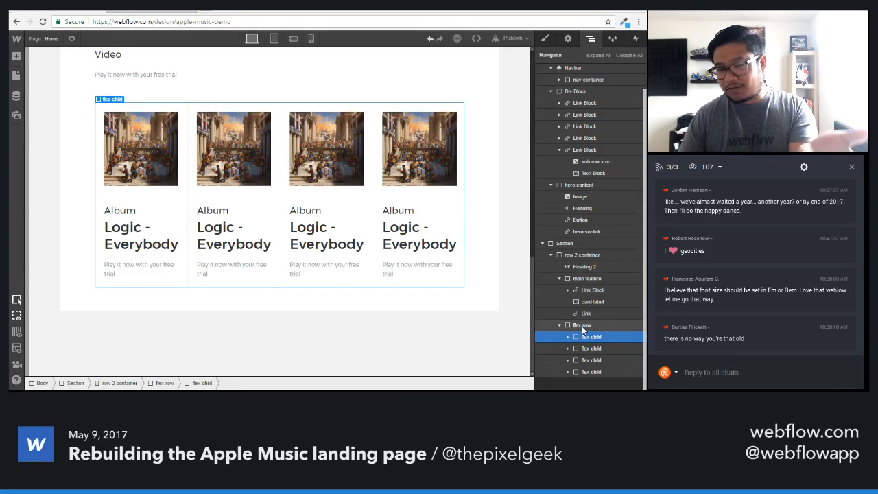
{"action": "left_click", "coordinate": [582, 326]}
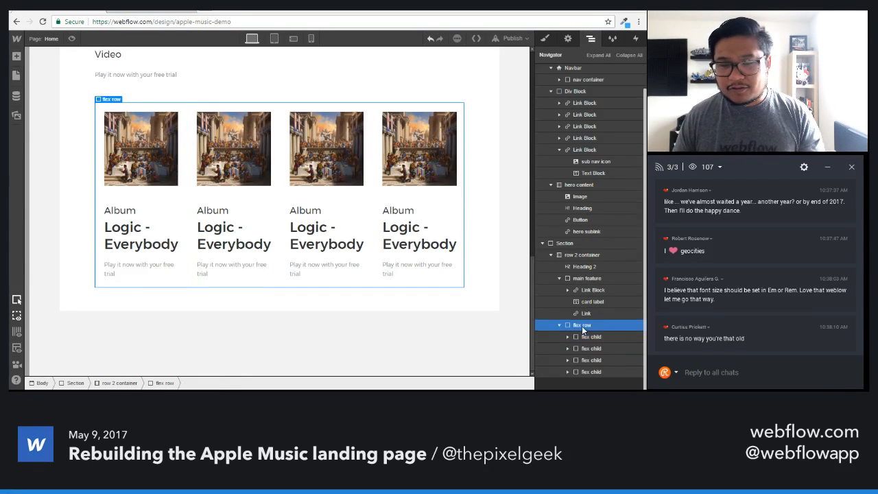
Set the flex row to wrap into a 2×2 card grid and give cards a 33 px bottom margin.
{"action": "left_click", "coordinate": [546, 39]}
{"action": "left_click", "coordinate": [569, 218]}
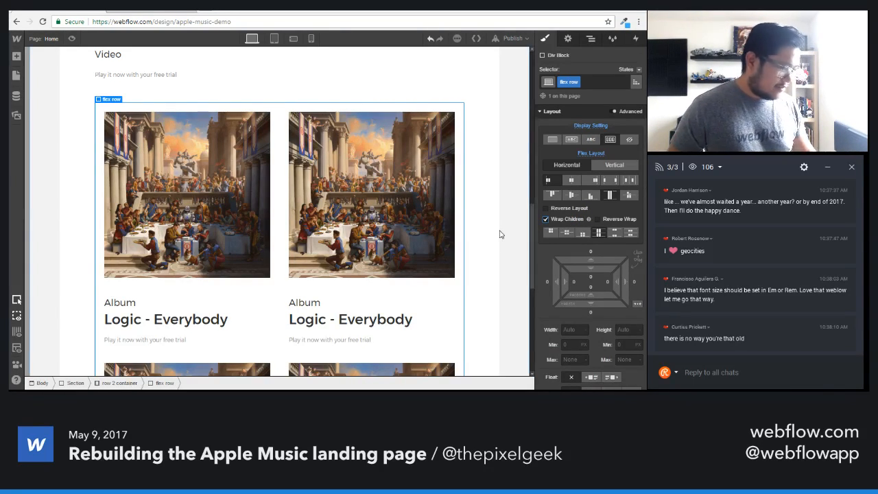
{"action": "left_click", "coordinate": [458, 325]}
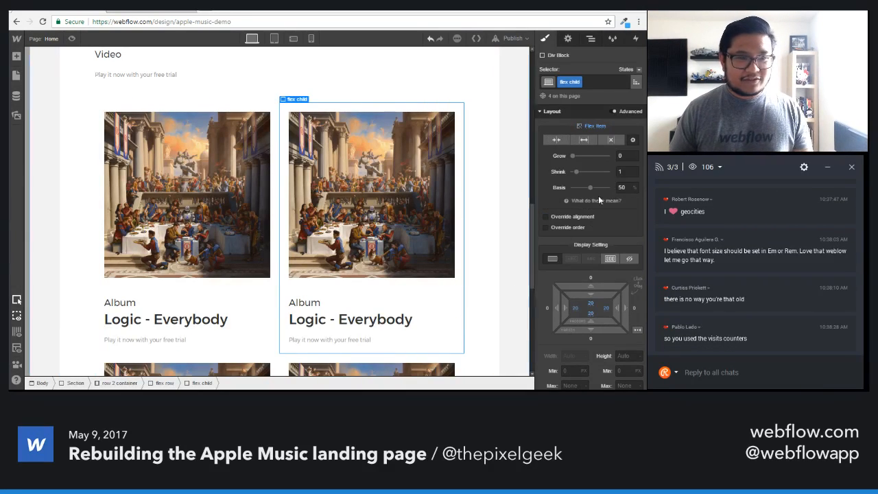
{"action": "scroll", "coordinate": [582, 337], "scroll_direction": "down", "scroll_amount": 1}
{"action": "scroll", "coordinate": [582, 337], "scroll_direction": "down", "scroll_amount": 1}
{"action": "scroll", "coordinate": [390, 326], "scroll_direction": "down", "scroll_amount": 2}
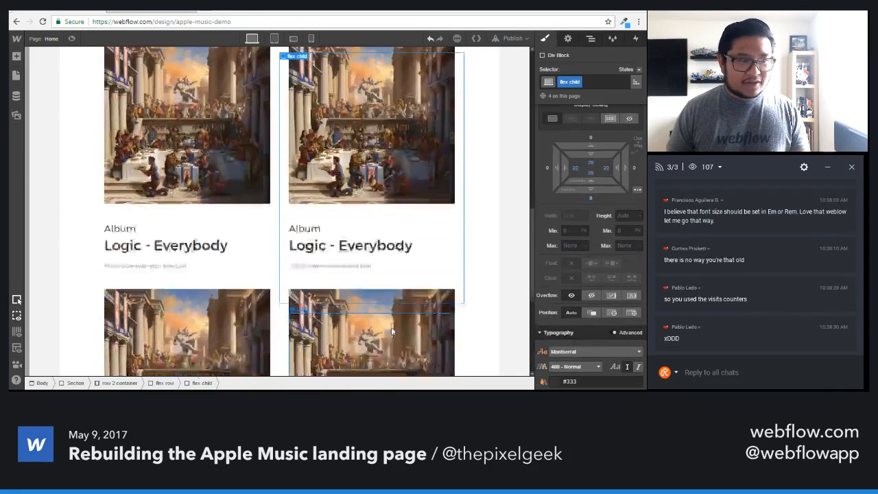
{"action": "scroll", "coordinate": [391, 326], "scroll_direction": "up", "scroll_amount": 1}
{"action": "left_click_drag", "start_coordinate": [624, 183], "coordinate": [595, 248]}
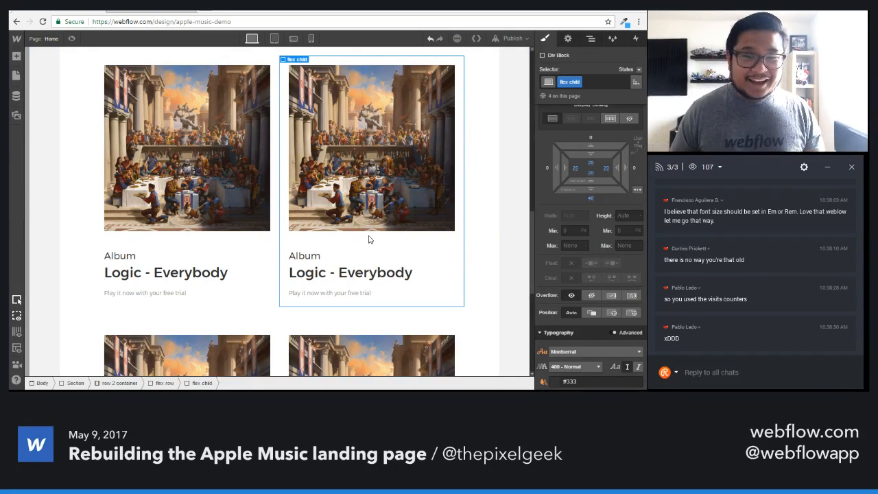
{"action": "scroll", "coordinate": [87, 327], "scroll_direction": "down", "scroll_amount": 2}
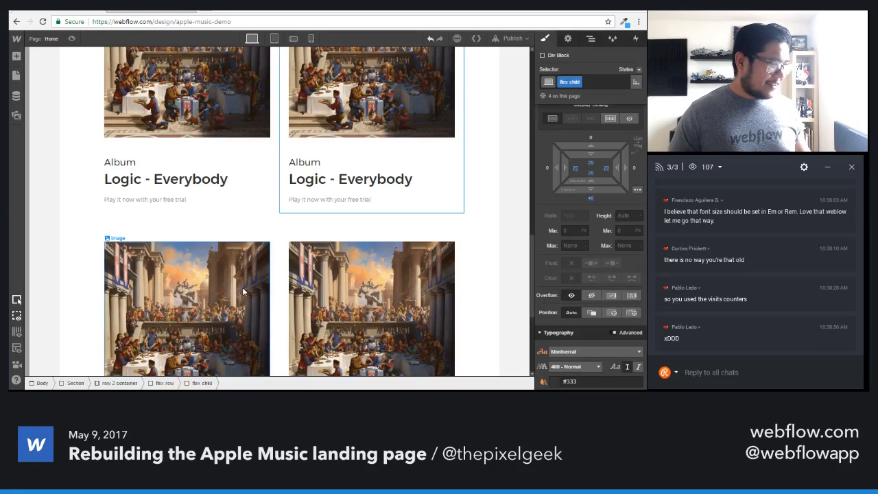
{"action": "scroll", "coordinate": [243, 291], "scroll_direction": "up", "scroll_amount": 4}
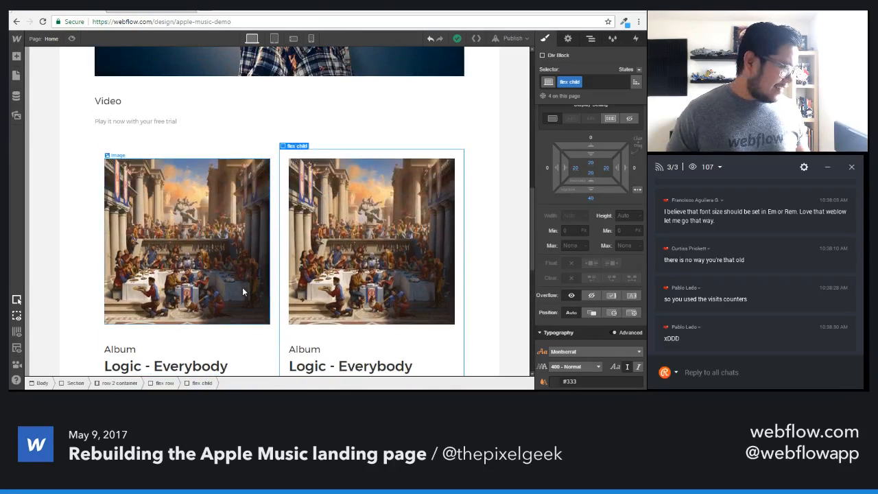
{"action": "scroll", "coordinate": [255, 288], "scroll_direction": "down", "scroll_amount": 3}
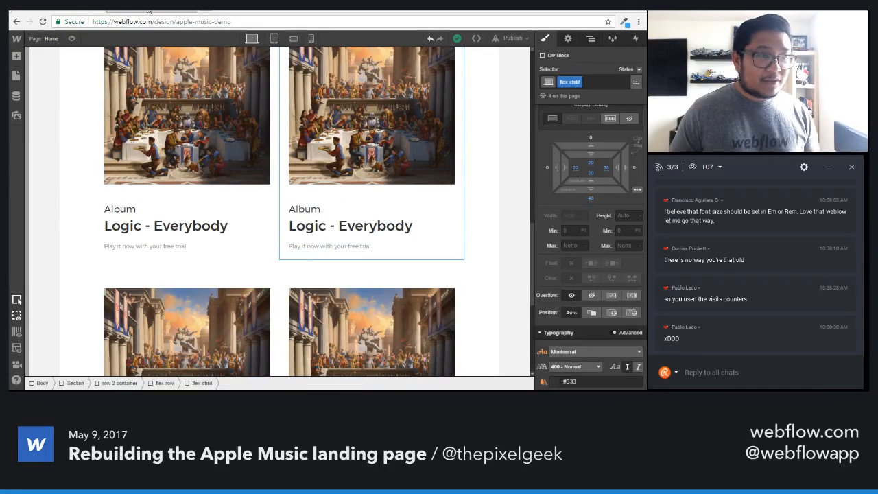
Copy the Chris Stapleton album title from Apple Music into the second card's heading.
{"action": "key", "text": "ctrl+Tab"}
{"action": "triple_click", "coordinate": [372, 331]}
{"action": "key", "text": "ctrl+c"}
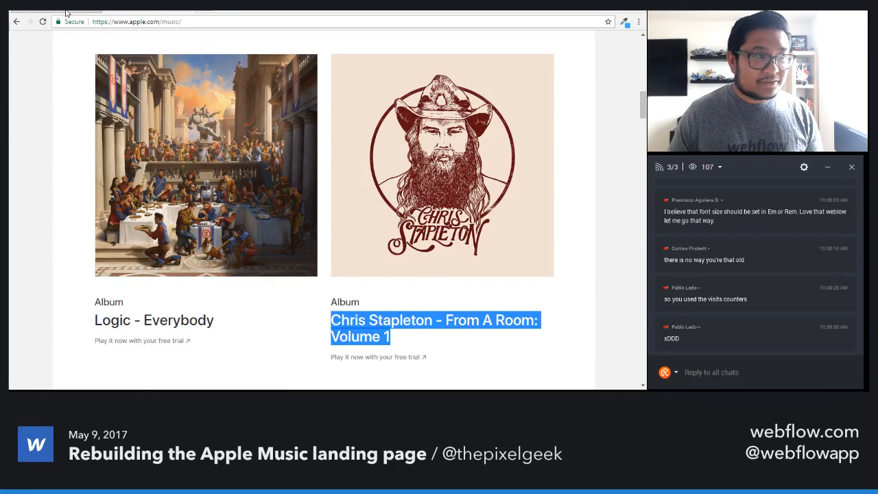
{"action": "left_click", "coordinate": [68, 8]}
{"action": "triple_click", "coordinate": [329, 230]}
{"action": "key", "text": "ctrl+v"}
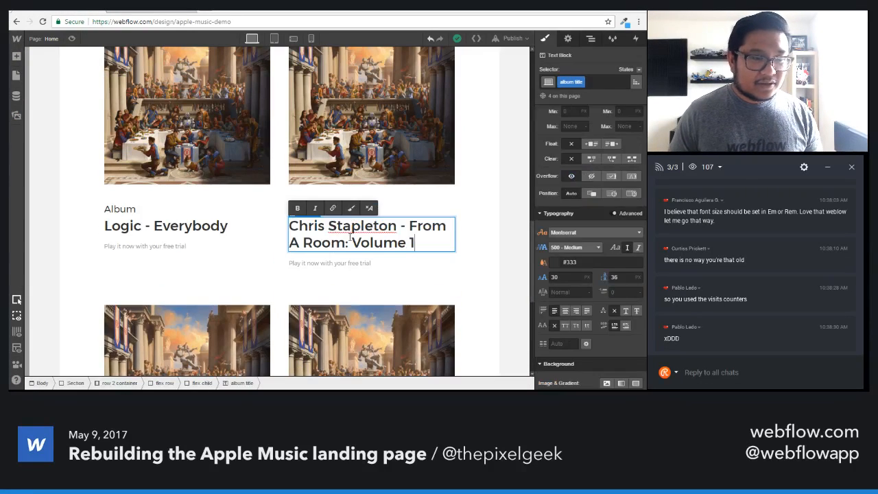
Retitle the lower-left card 'The A-List: Hip-Hop', copied from Apple Music.
{"action": "left_click", "coordinate": [162, 10]}
{"action": "scroll", "coordinate": [247, 152], "scroll_direction": "down", "scroll_amount": 5}
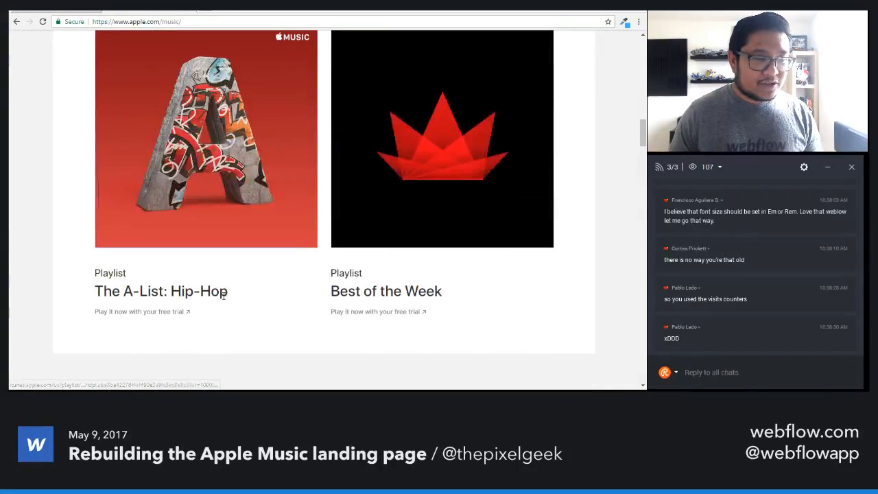
{"action": "triple_click", "coordinate": [98, 291]}
{"action": "key", "text": "ctrl+c"}
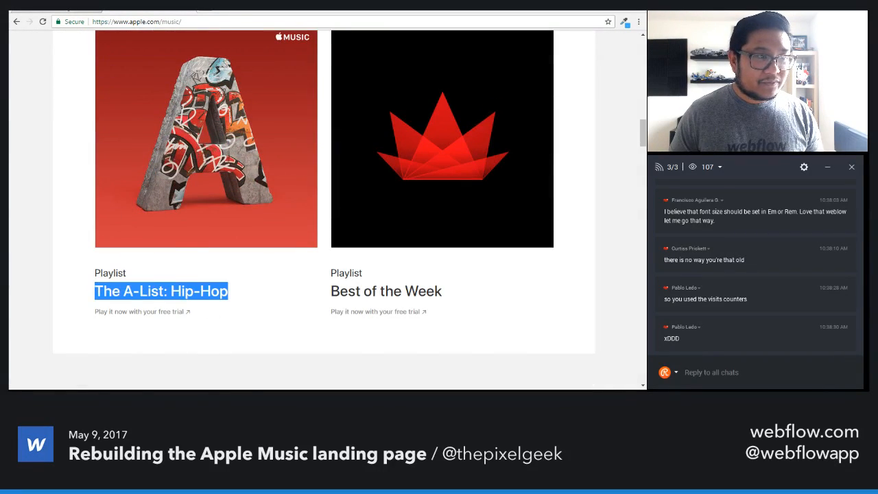
{"action": "left_click", "coordinate": [74, 9]}
{"action": "scroll", "coordinate": [192, 295], "scroll_direction": "down", "scroll_amount": 3}
{"action": "left_click", "coordinate": [161, 280]}
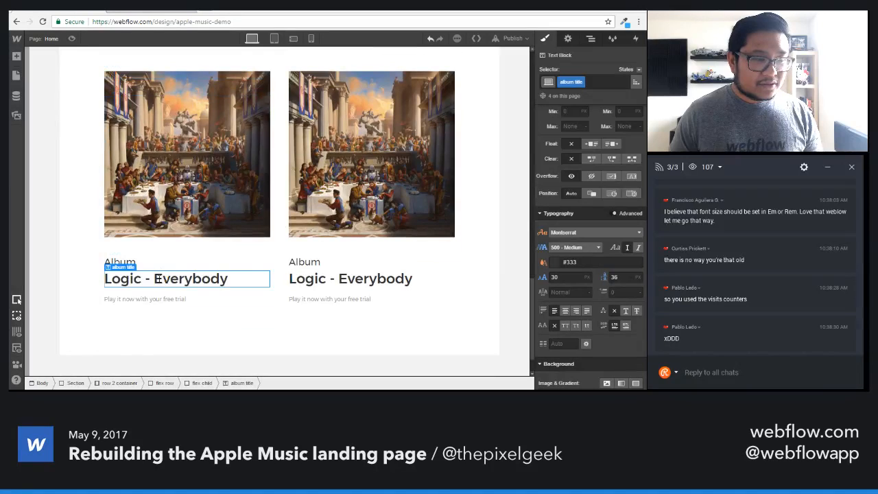
{"action": "triple_click", "coordinate": [162, 280]}
{"action": "key", "text": "ctrl+v"}
Retitle the lower-right card 'Best of the Week', copied from Apple Music.
{"action": "left_click", "coordinate": [140, 10]}
{"action": "left_click_drag", "start_coordinate": [451, 295], "coordinate": [329, 291]}
{"action": "key", "text": "ctrl+c"}
{"action": "left_click", "coordinate": [74, 9]}
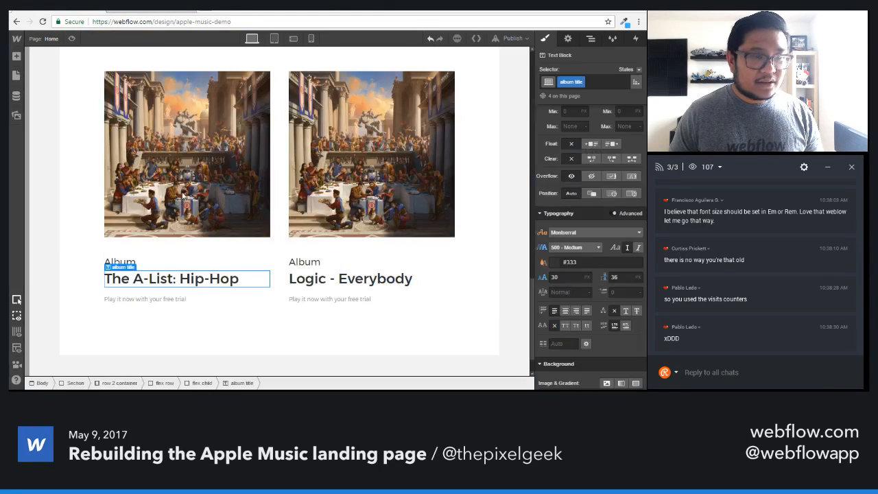
{"action": "double_click", "coordinate": [318, 279]}
{"action": "key", "text": "ctrl+v"}
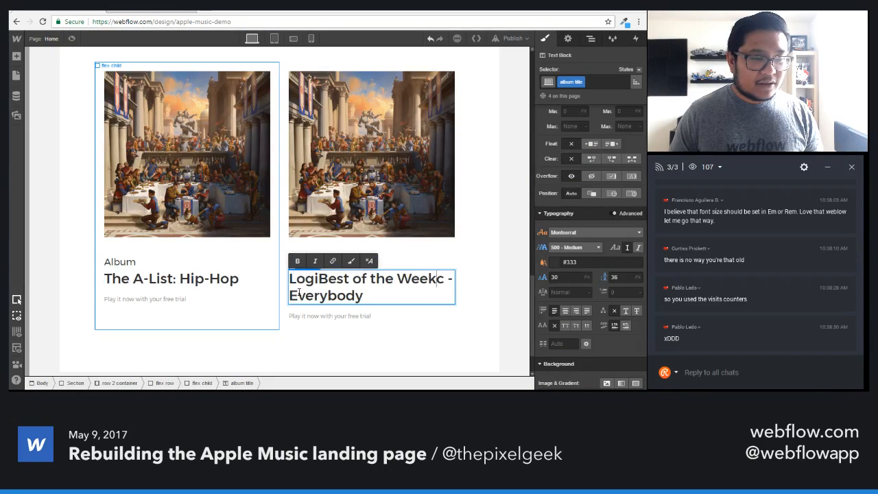
{"action": "key", "text": "ctrl+a"}
{"action": "key", "text": "ctrl+v"}
Change both lower cards' Album labels to 'Playlist'.
{"action": "left_click", "coordinate": [121, 263]}
{"action": "double_click", "coordinate": [121, 262]}
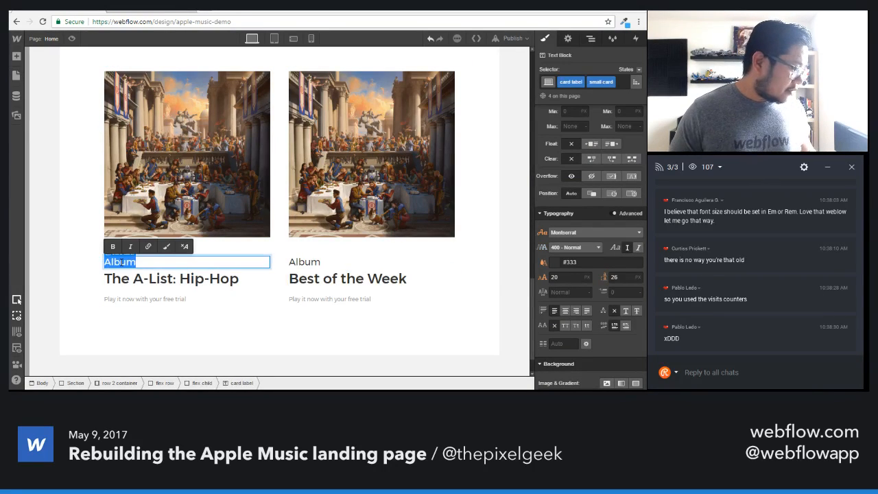
{"action": "key", "text": "BackSpace"}
{"action": "type", "text": "Playlist"}
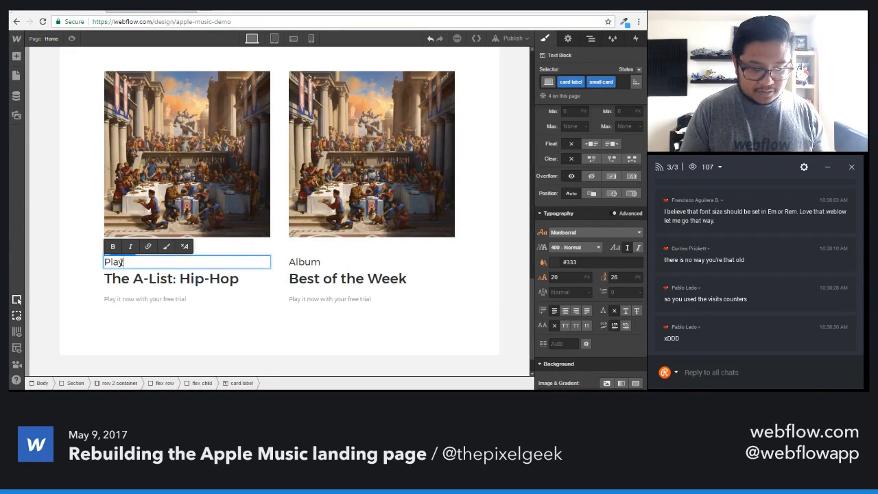
{"action": "left_click", "coordinate": [301, 262]}
{"action": "double_click", "coordinate": [301, 263]}
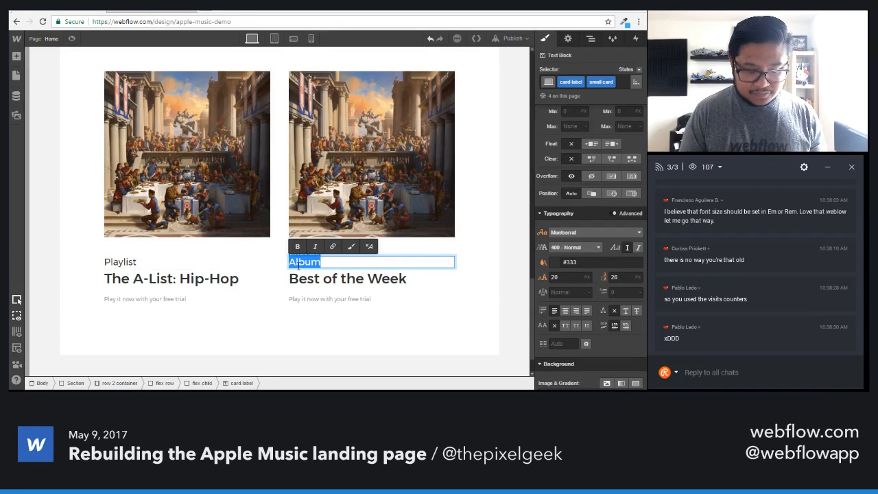
{"action": "type", "text": "Playlist"}
{"action": "key", "text": "Escape"}
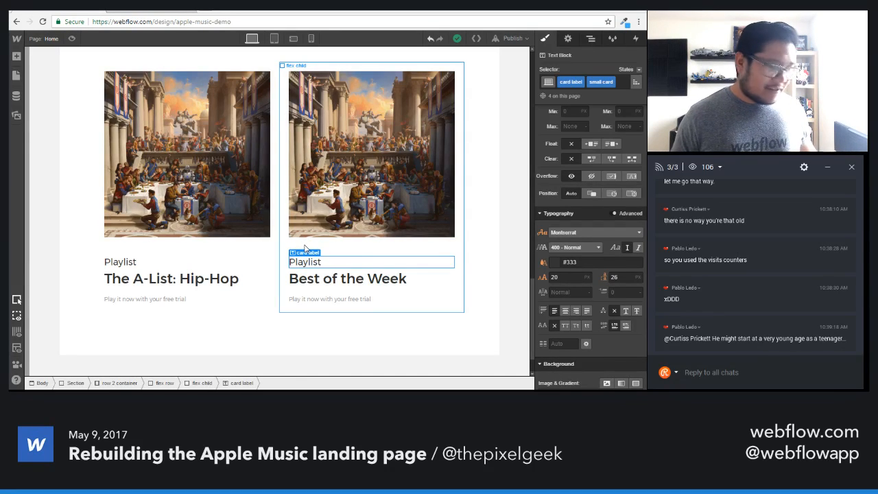
Collapse Section in the Navigator and drop a new Section onto the Body below the card grid.
{"action": "scroll", "coordinate": [247, 284], "scroll_direction": "down", "scroll_amount": 1}
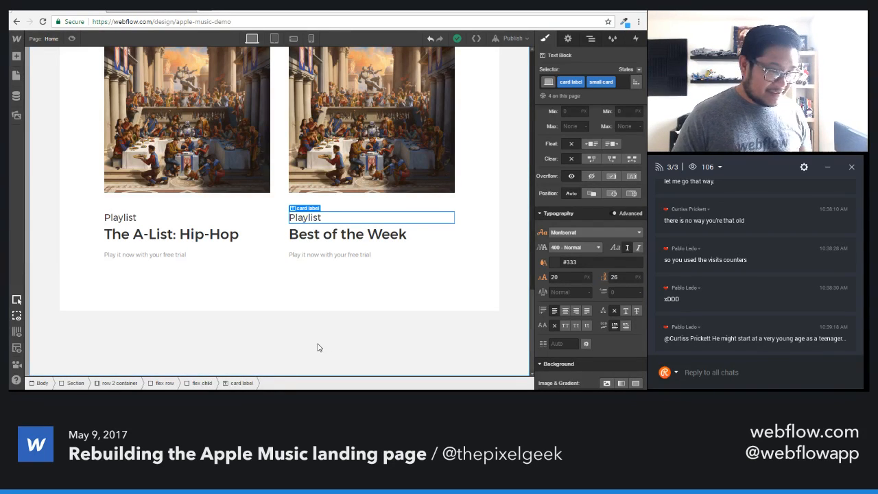
{"action": "left_click", "coordinate": [589, 39]}
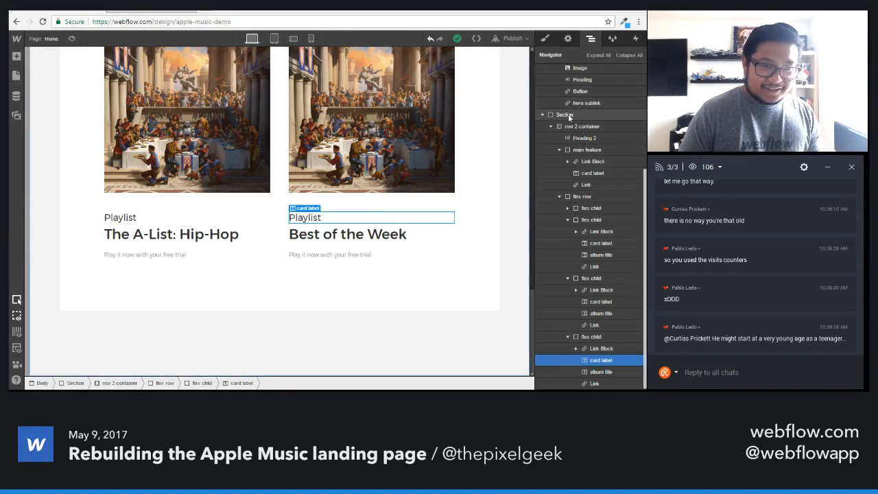
{"action": "left_click", "coordinate": [543, 114]}
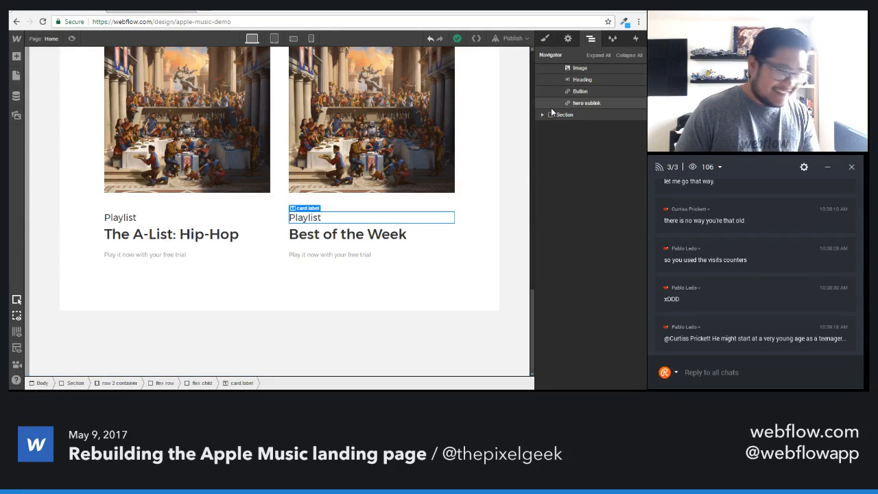
{"action": "key", "text": "a"}
{"action": "mouse_move", "coordinate": [47, 118]}
{"action": "left_mouse_down"}
{"action": "mouse_move", "coordinate": [528, 165]}
{"action": "mouse_move", "coordinate": [531, 382]}
{"action": "mouse_move", "coordinate": [579, 376]}
{"action": "left_mouse_up"}
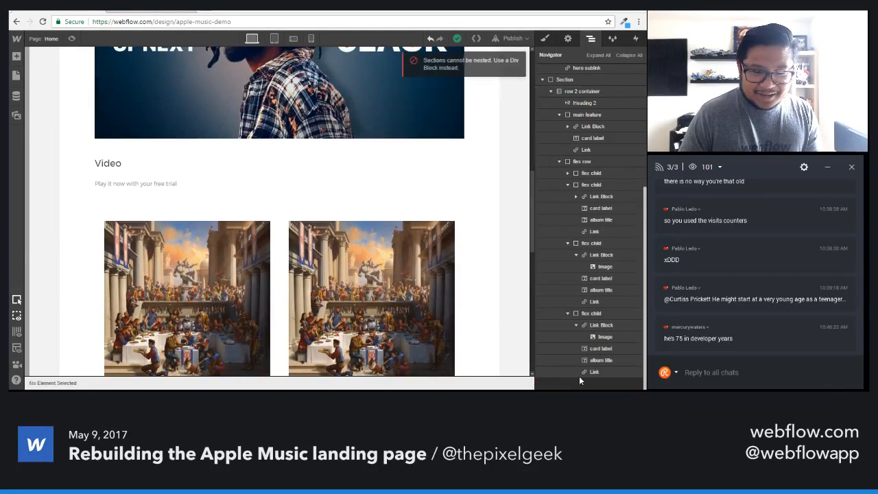
{"action": "key", "text": "a"}
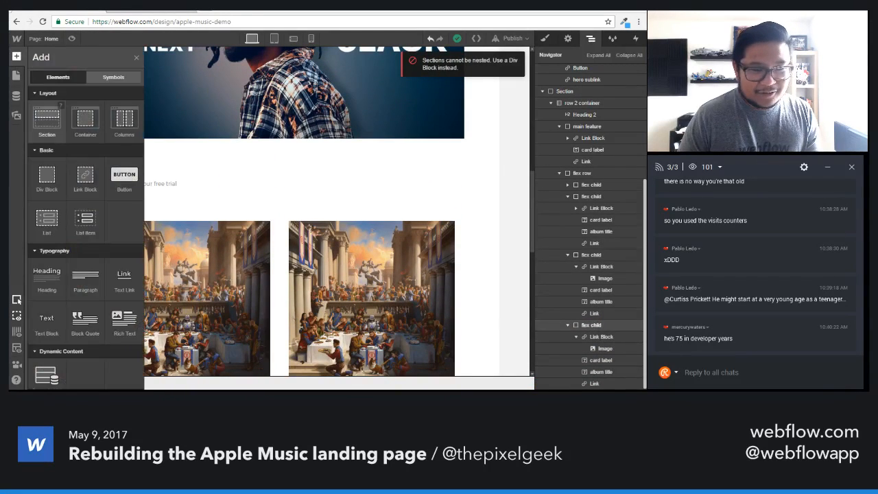
{"action": "mouse_move", "coordinate": [47, 121]}
{"action": "left_mouse_down"}
{"action": "mouse_move", "coordinate": [496, 354]}
{"action": "mouse_move", "coordinate": [593, 382]}
{"action": "mouse_move", "coordinate": [564, 383]}
{"action": "left_mouse_up"}
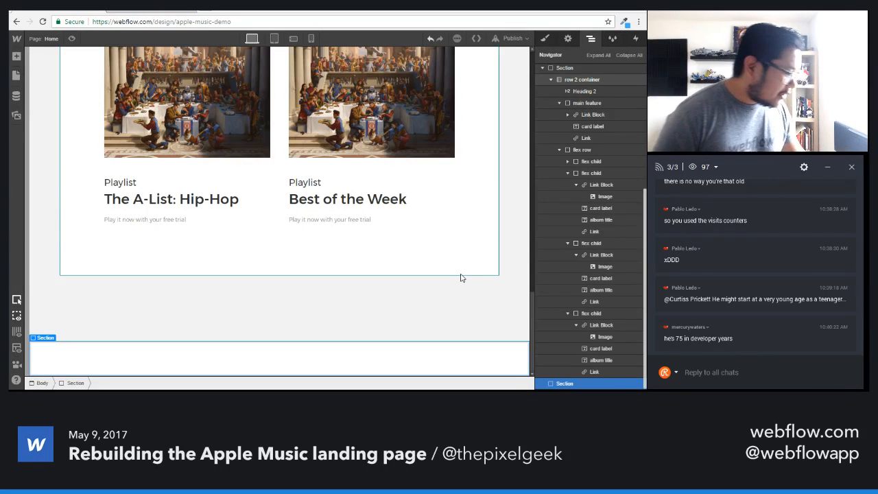
{"action": "left_click", "coordinate": [130, 11]}
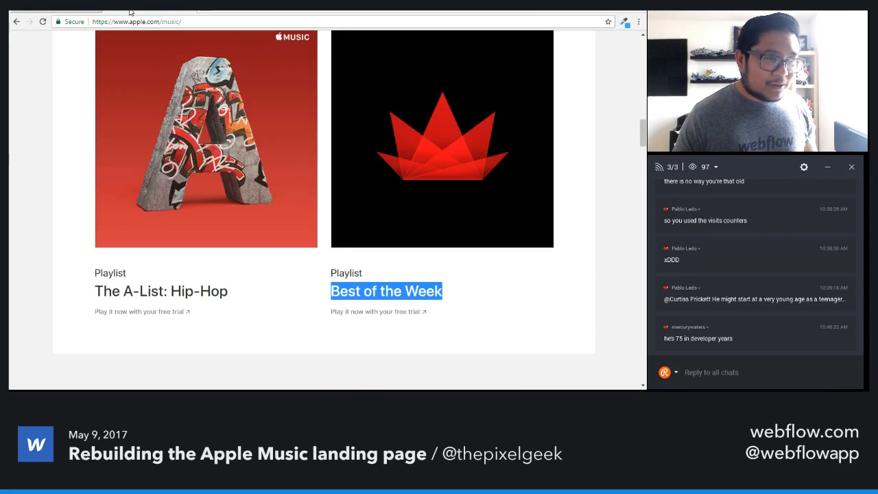
{"action": "scroll", "coordinate": [260, 228], "scroll_direction": "down", "scroll_amount": 6}
{"action": "scroll", "coordinate": [259, 227], "scroll_direction": "down", "scroll_amount": 1}
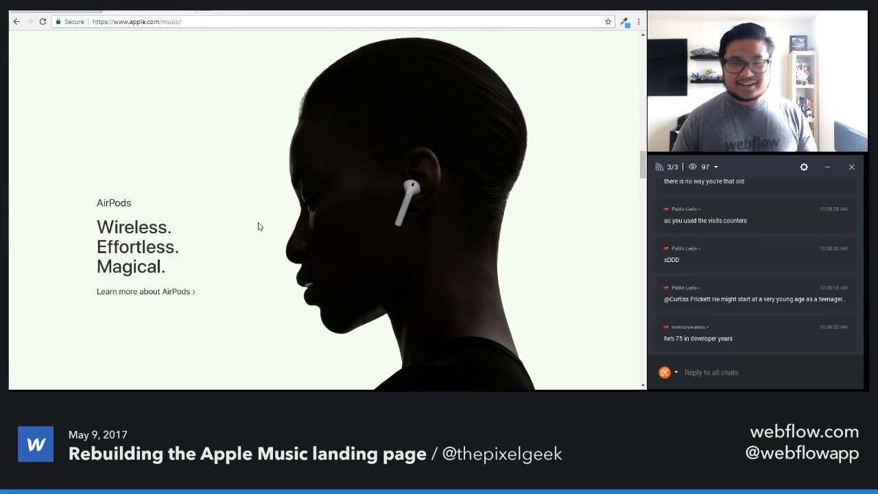
{"action": "left_click", "coordinate": [75, 10]}
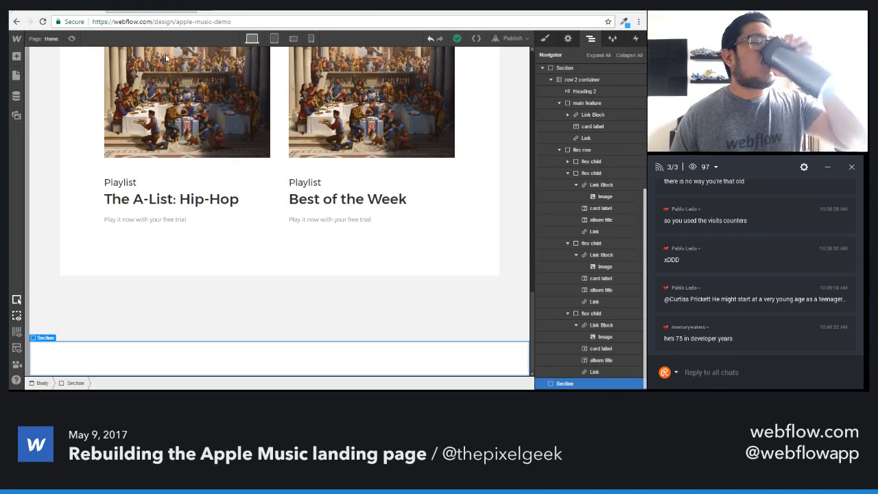
Give the new section the class 'row 3'.
{"action": "key", "text": "s"}
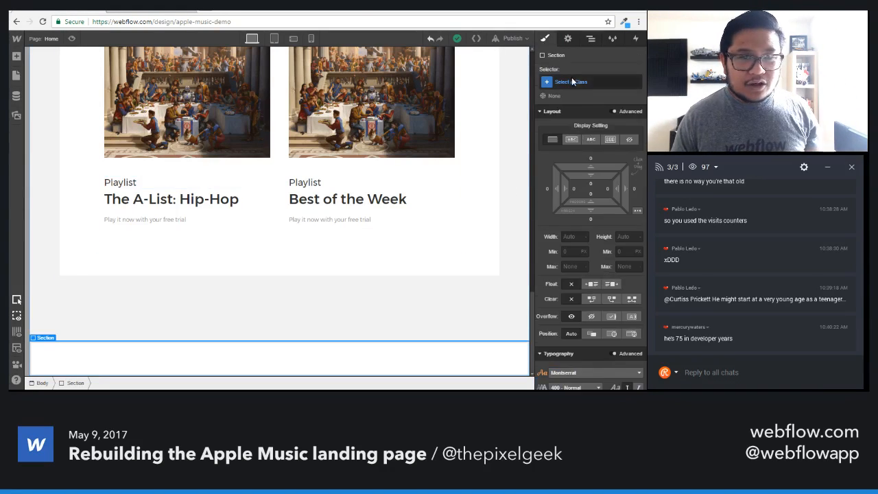
{"action": "left_click", "coordinate": [572, 81]}
{"action": "type", "text": "row 3"}
{"action": "key", "text": "Return"}
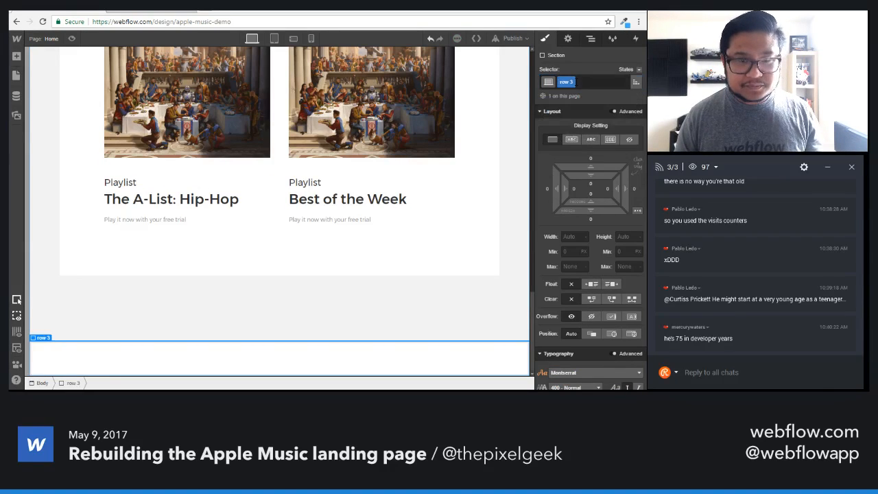
Set the row 3 background colour to the light azure swatch #e9f7f8.
{"action": "scroll", "coordinate": [609, 267], "scroll_direction": "down", "scroll_amount": 5}
{"action": "left_click", "coordinate": [600, 280]}
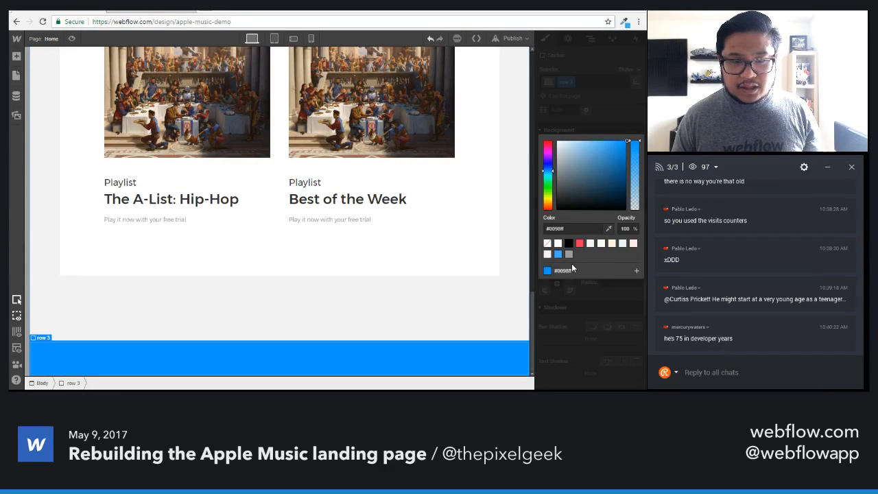
{"action": "left_click", "coordinate": [622, 243]}
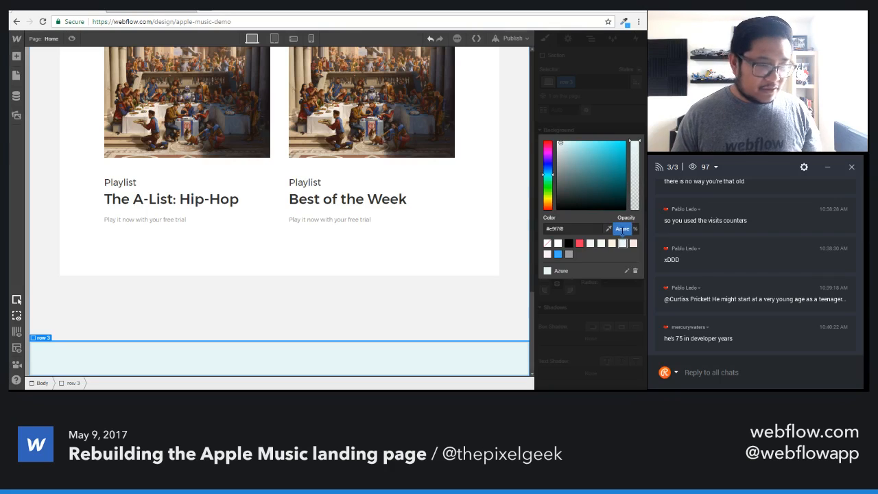
{"action": "left_click", "coordinate": [606, 116]}
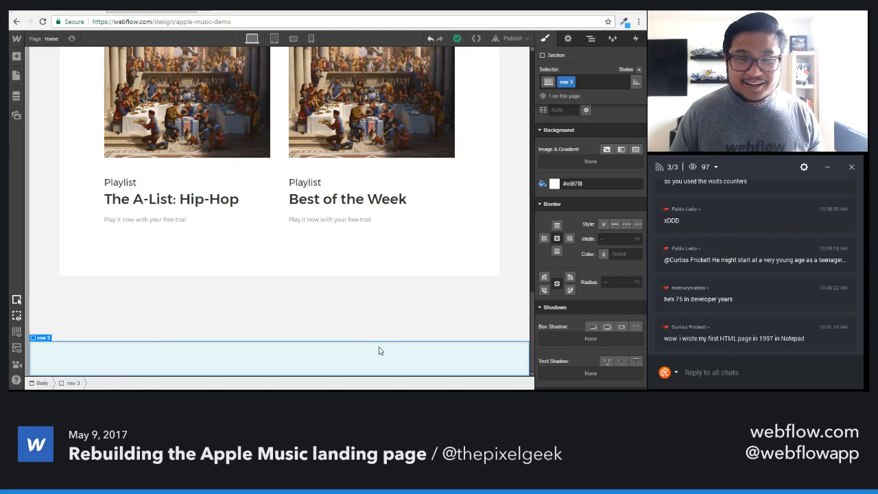
{"action": "key", "text": "a"}
{"action": "key", "text": "a"}
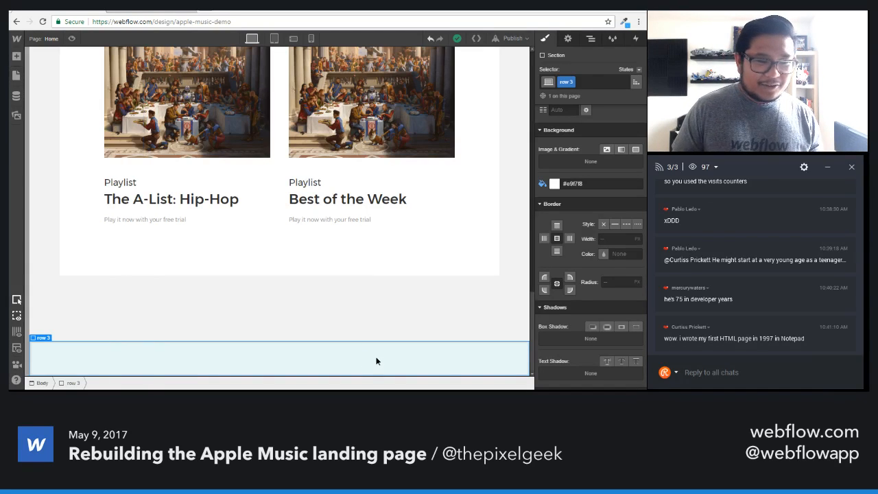
{"action": "key", "text": "a"}
{"action": "key", "text": "a"}
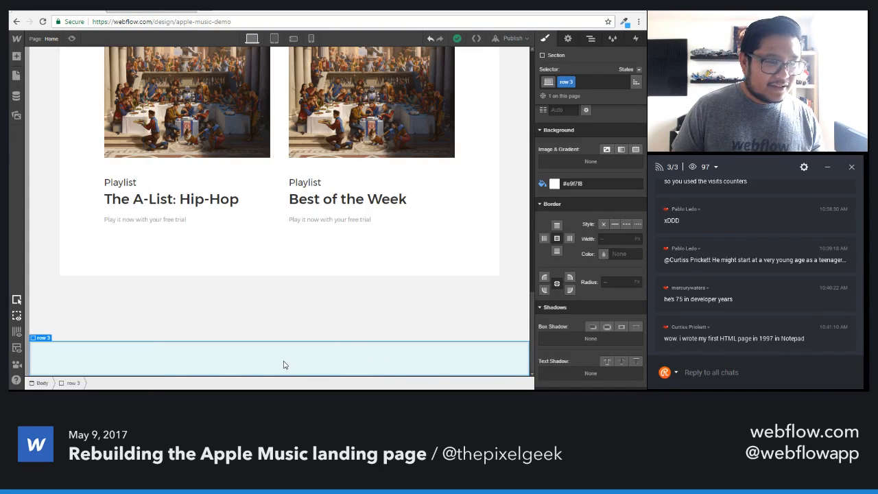
{"action": "key", "text": "a"}
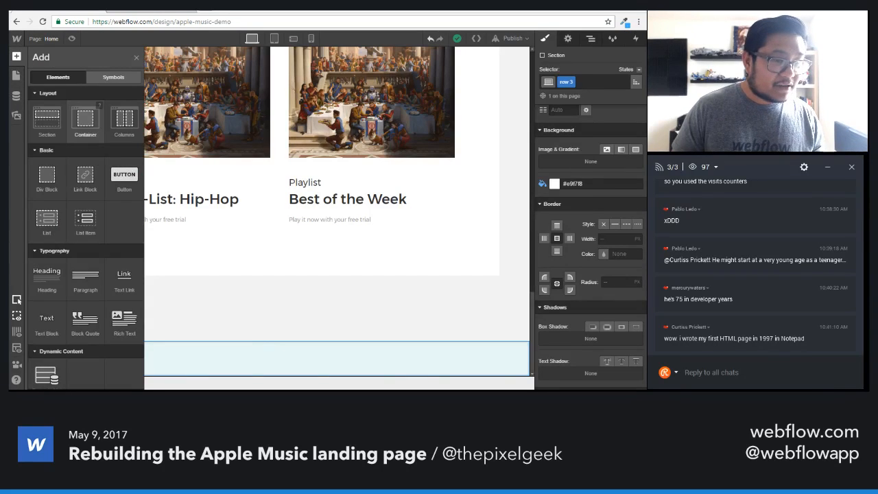
Insert a container into row 3 and raise the section's vertical padding from 27 to about 40 px.
{"action": "left_click", "coordinate": [85, 120]}
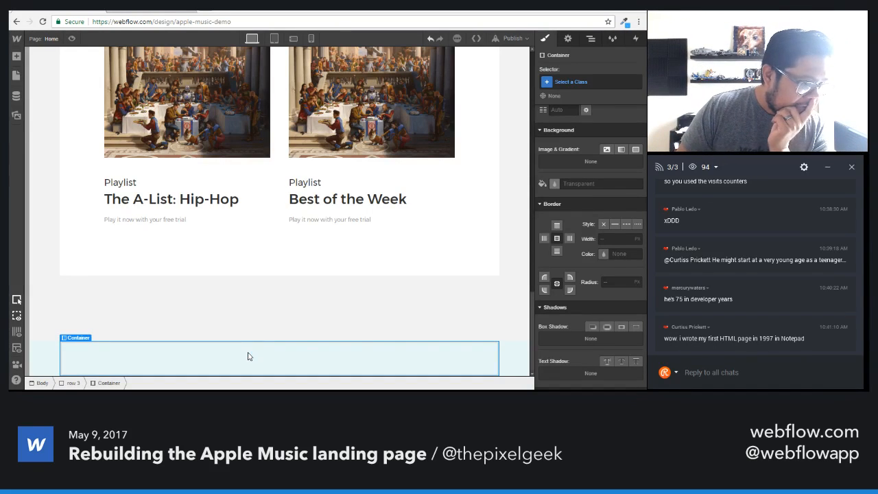
{"action": "left_click", "coordinate": [47, 362]}
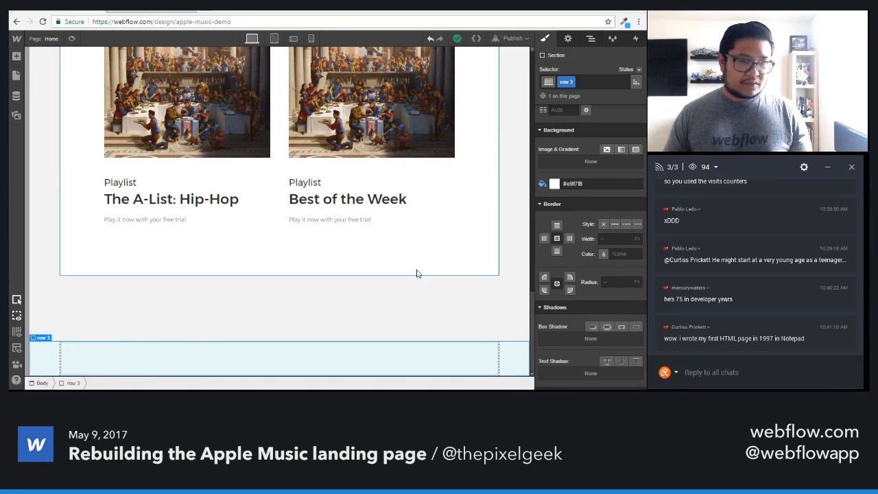
{"action": "scroll", "coordinate": [587, 228], "scroll_direction": "up", "scroll_amount": 2}
{"action": "scroll", "coordinate": [587, 223], "scroll_direction": "up", "scroll_amount": 3}
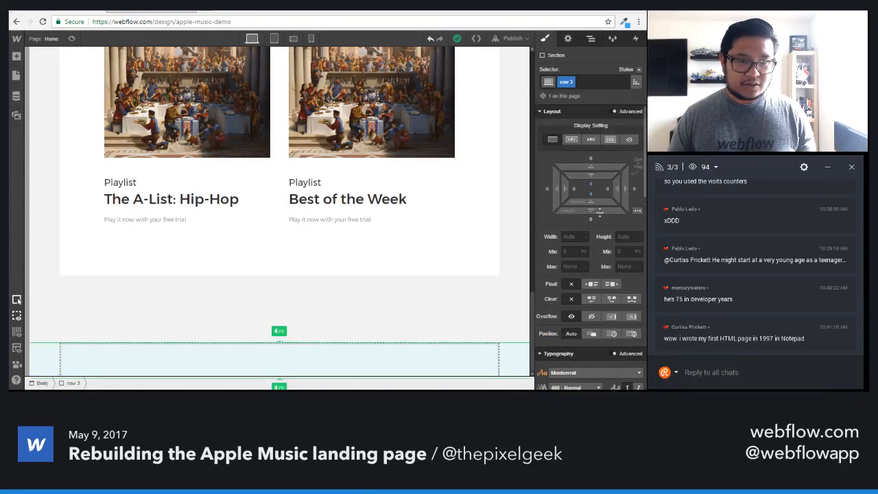
{"action": "left_click_drag", "start_coordinate": [601, 216], "coordinate": [601, 232]}
{"action": "scroll", "coordinate": [593, 235], "scroll_direction": "down", "scroll_amount": 5}
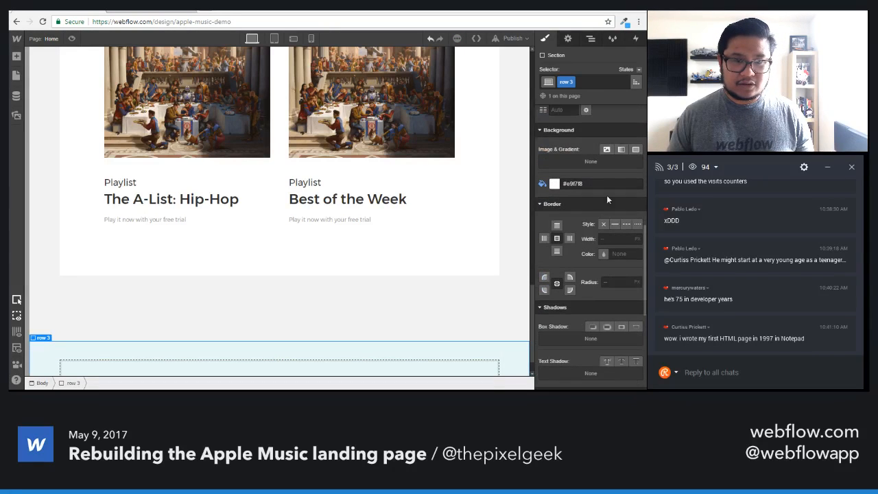
{"action": "left_click", "coordinate": [606, 150]}
{"action": "left_click", "coordinate": [572, 200]}
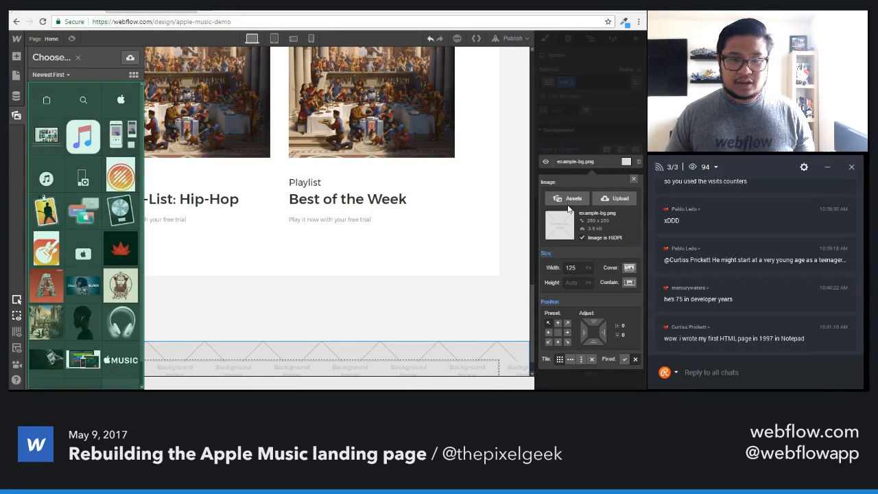
{"action": "left_click", "coordinate": [83, 359]}
{"action": "double_click", "coordinate": [75, 336]}
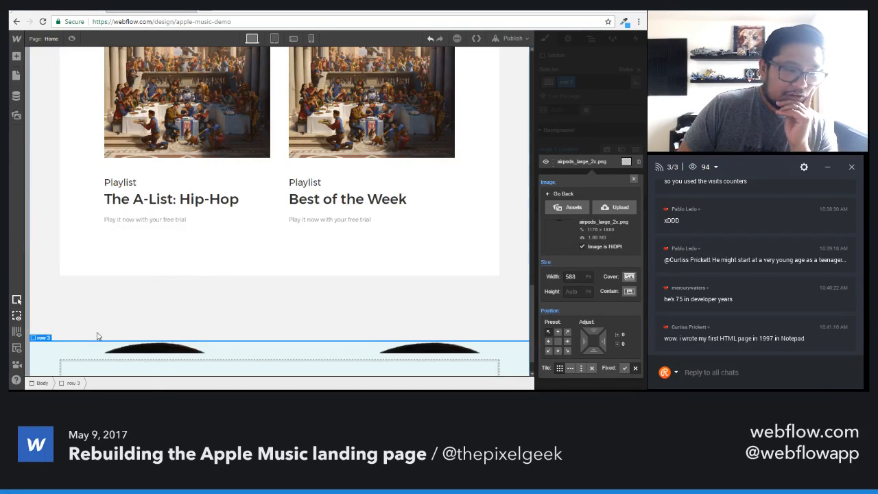
{"action": "scroll", "coordinate": [505, 285], "scroll_direction": "down", "scroll_amount": 1}
{"action": "left_click", "coordinate": [581, 247]}
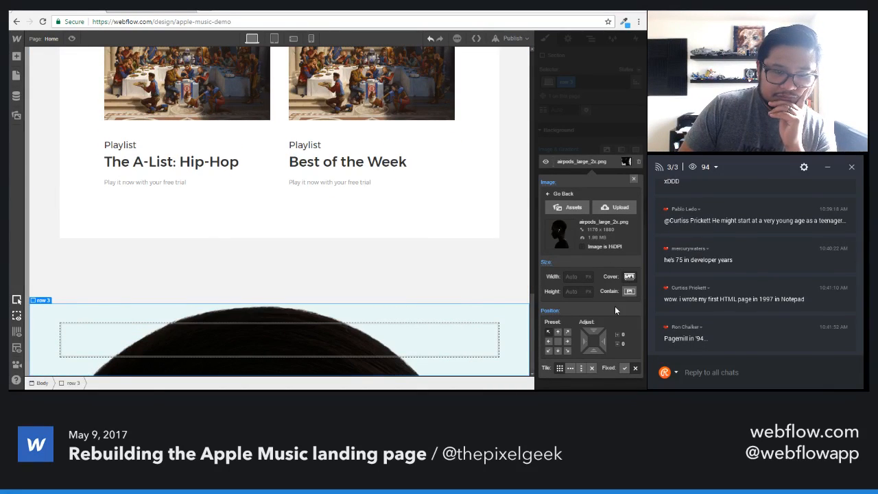
{"action": "left_click", "coordinate": [599, 246]}
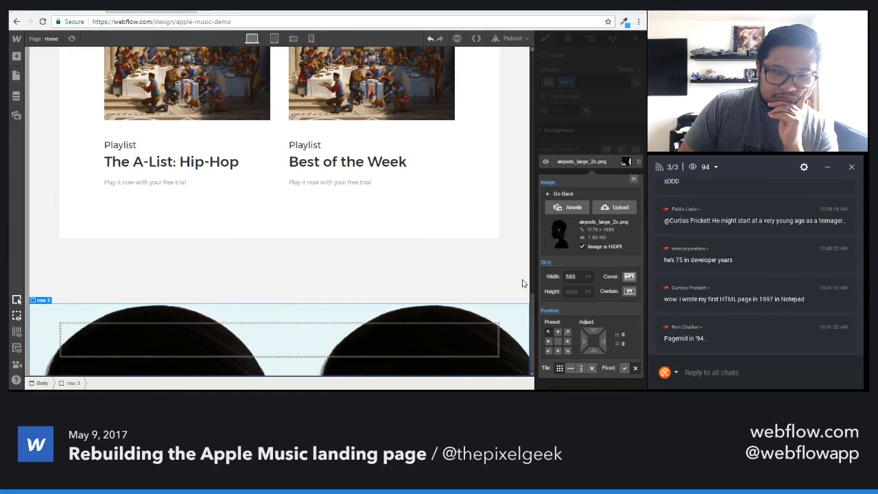
{"action": "left_click", "coordinate": [592, 369]}
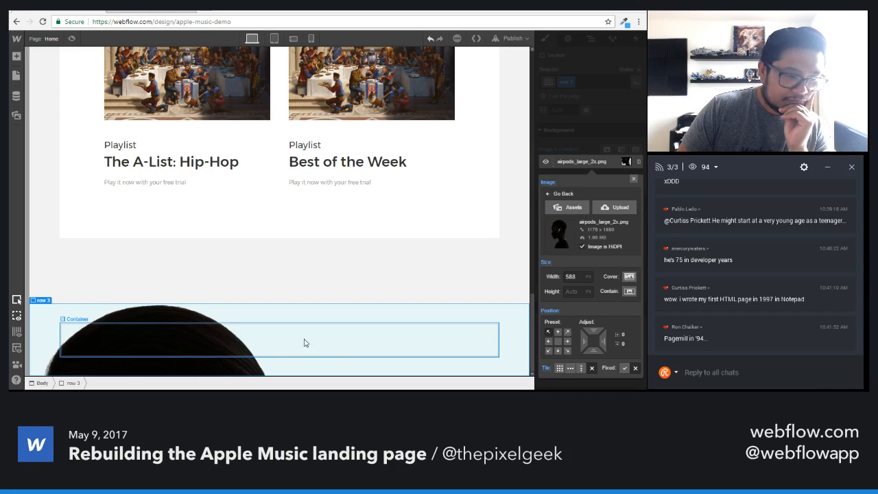
{"action": "left_click", "coordinate": [578, 162]}
{"action": "left_click", "coordinate": [571, 151], "text": "alt"}
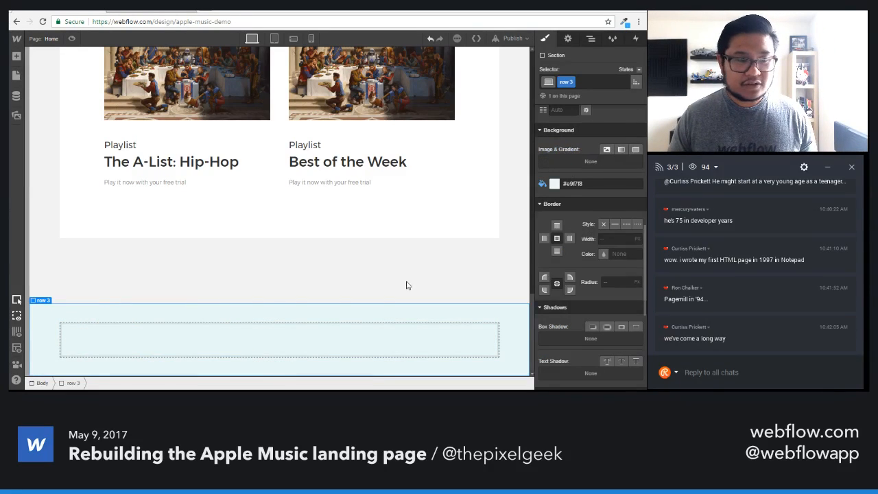
{"action": "left_click", "coordinate": [210, 344]}
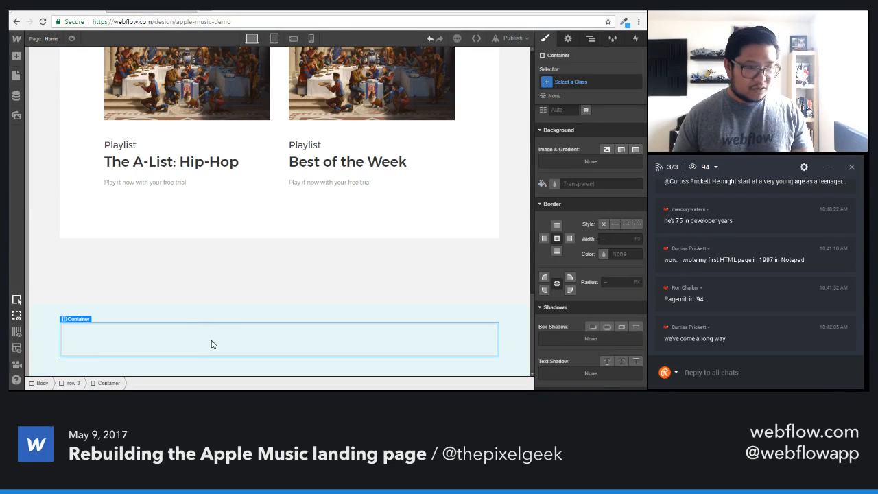
Check the class used on the hero content block for reference.
{"action": "scroll", "coordinate": [213, 329], "scroll_direction": "up", "scroll_amount": 10}
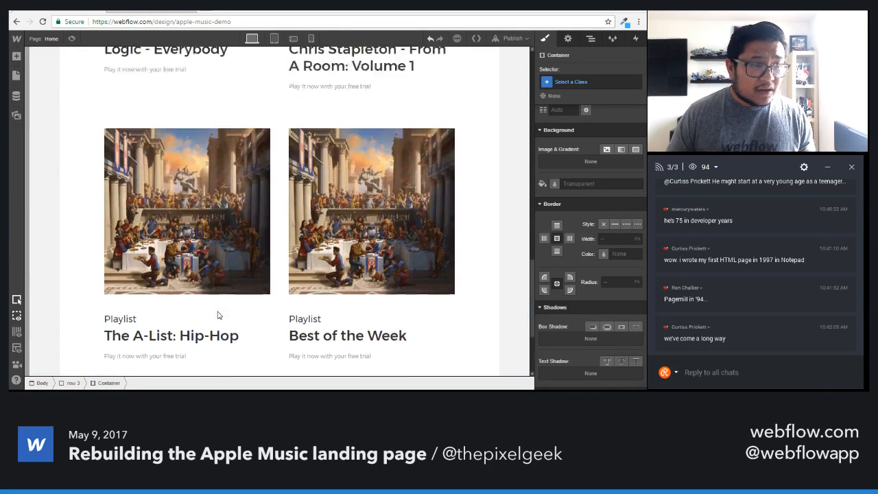
{"action": "scroll", "coordinate": [213, 302], "scroll_direction": "up", "scroll_amount": 3}
{"action": "scroll", "coordinate": [214, 297], "scroll_direction": "down", "scroll_amount": 5}
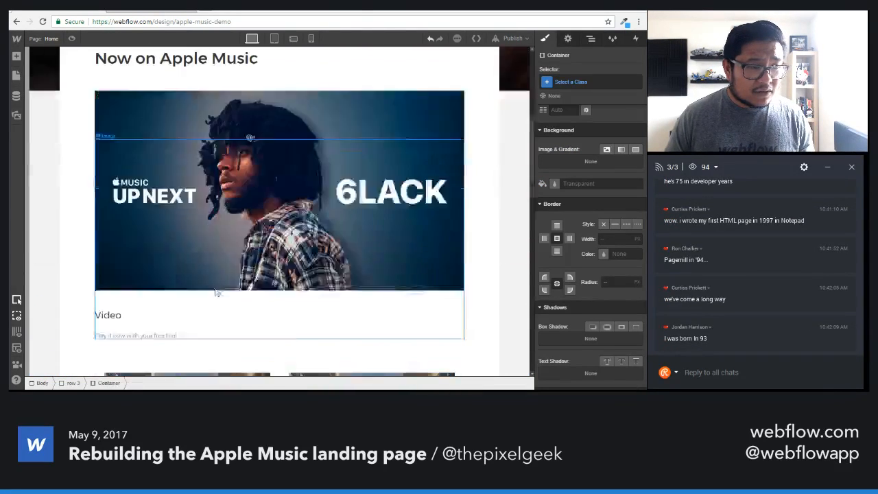
{"action": "scroll", "coordinate": [215, 287], "scroll_direction": "up", "scroll_amount": 5}
{"action": "scroll", "coordinate": [215, 292], "scroll_direction": "up", "scroll_amount": 3}
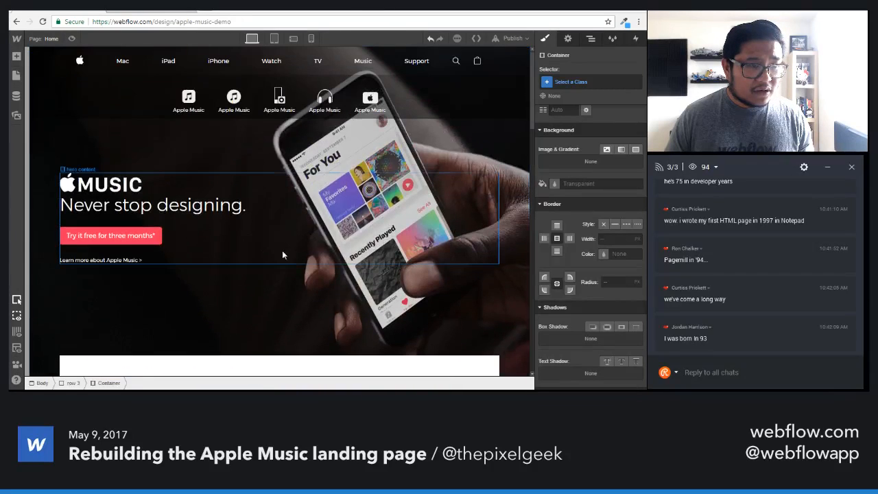
{"action": "left_click", "coordinate": [317, 243]}
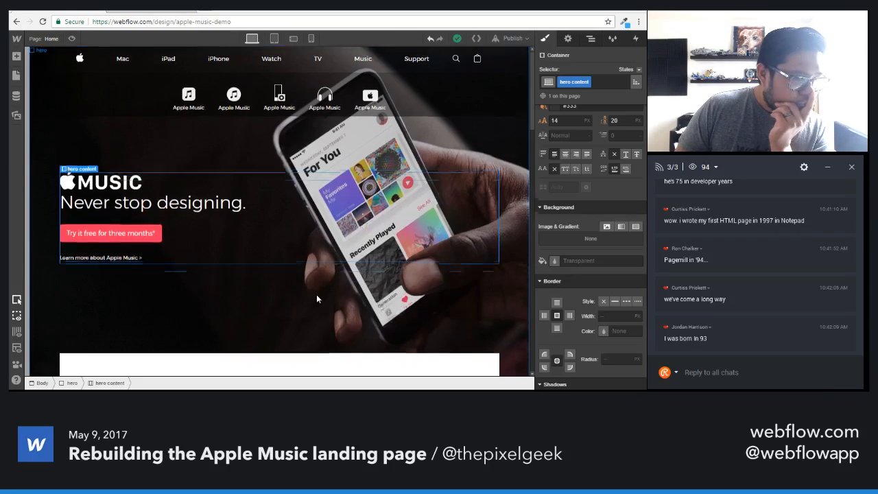
{"action": "scroll", "coordinate": [316, 295], "scroll_direction": "down", "scroll_amount": 5}
{"action": "scroll", "coordinate": [316, 294], "scroll_direction": "down", "scroll_amount": 4}
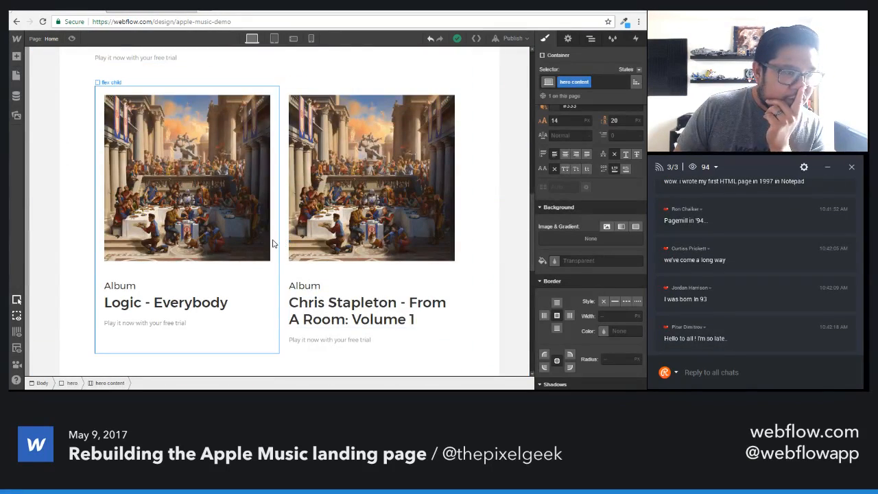
{"action": "scroll", "coordinate": [283, 285], "scroll_direction": "down", "scroll_amount": 6}
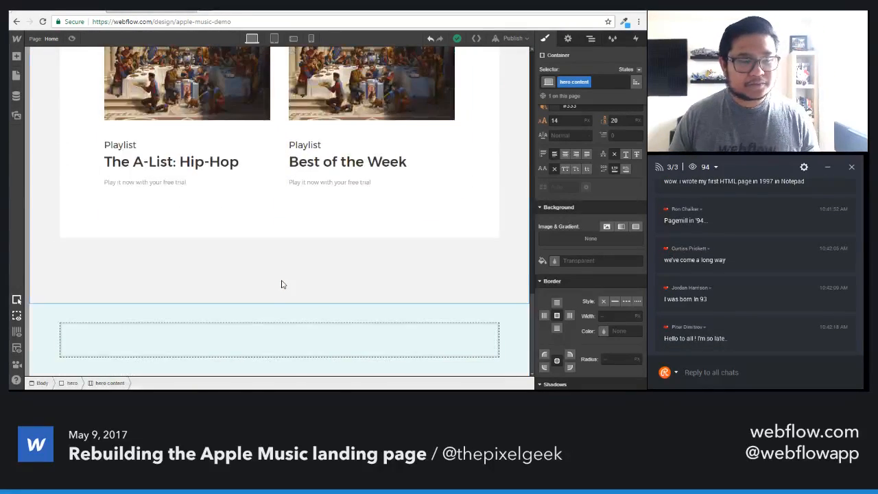
Give the row 3 container the 'flex row' class and add a Div Block inside it.
{"action": "left_click", "coordinate": [210, 337]}
{"action": "left_click", "coordinate": [570, 85]}
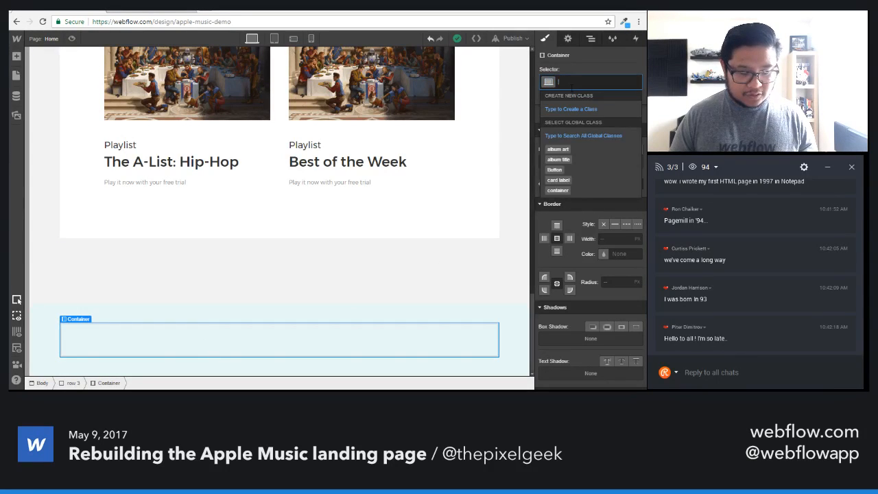
{"action": "type", "text": "fl"}
{"action": "key", "text": "Down"}
{"action": "key", "text": "Down"}
{"action": "key", "text": "Return"}
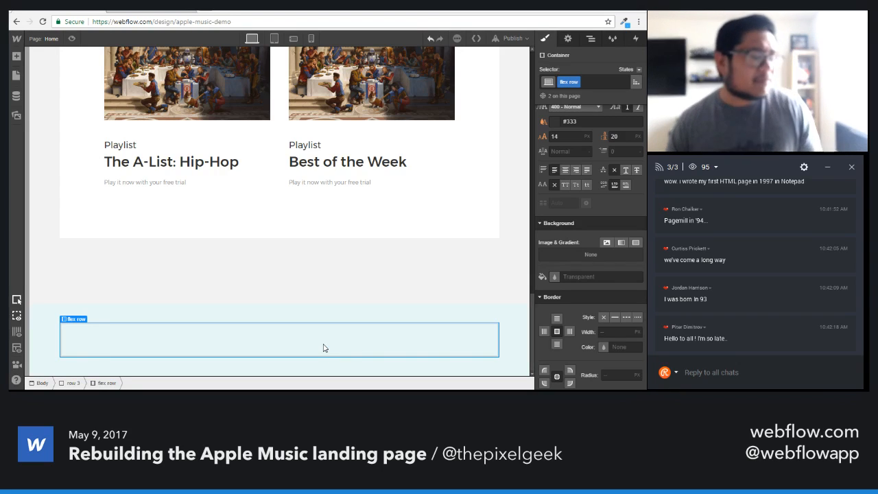
{"action": "scroll", "coordinate": [549, 264], "scroll_direction": "up", "scroll_amount": 10}
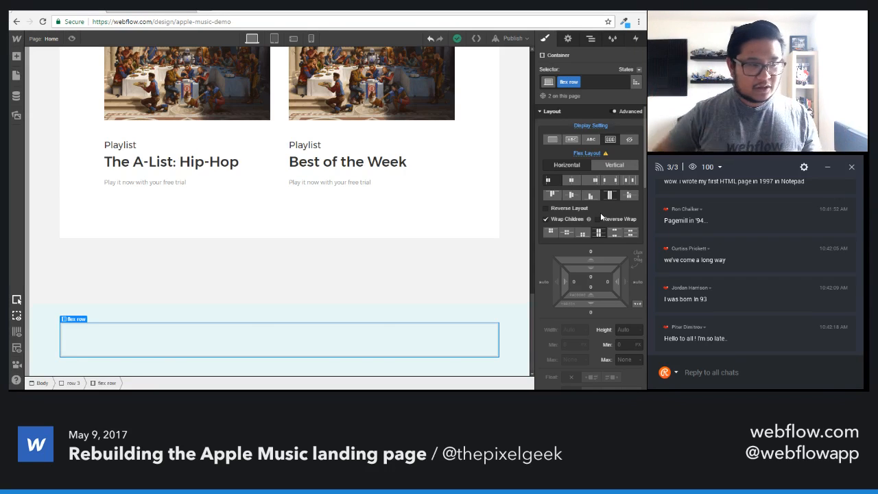
{"action": "key", "text": "a"}
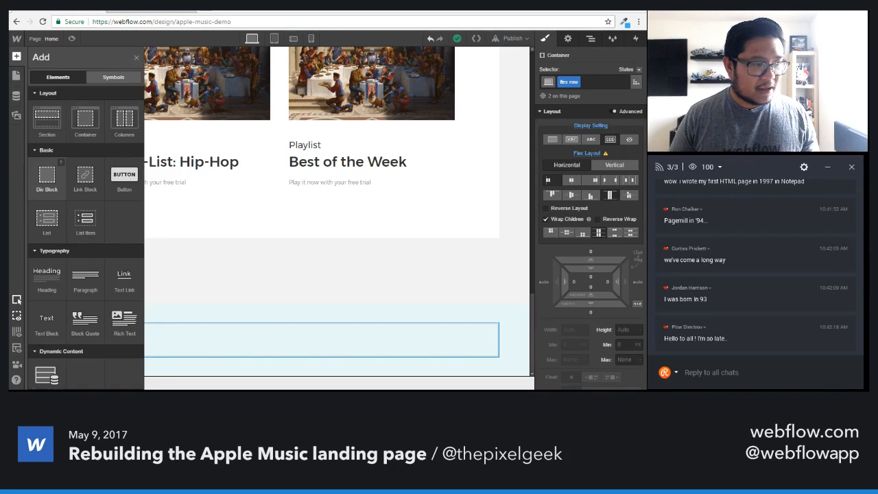
{"action": "left_click", "coordinate": [52, 189]}
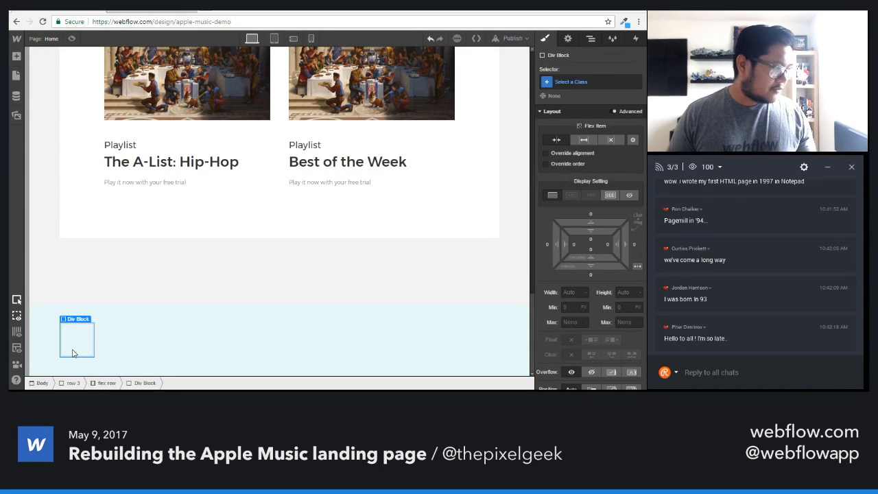
Add a text block inside the div block reading 'AirPods'.
{"action": "key", "text": "a"}
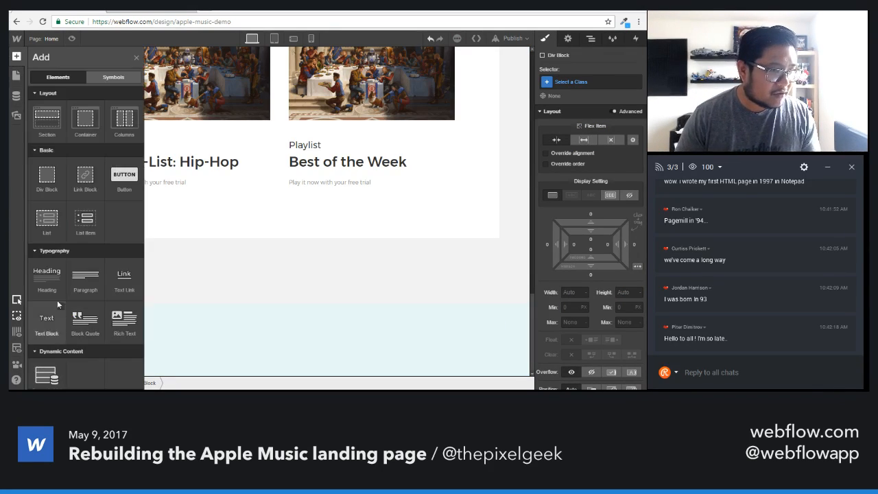
{"action": "left_click", "coordinate": [47, 321]}
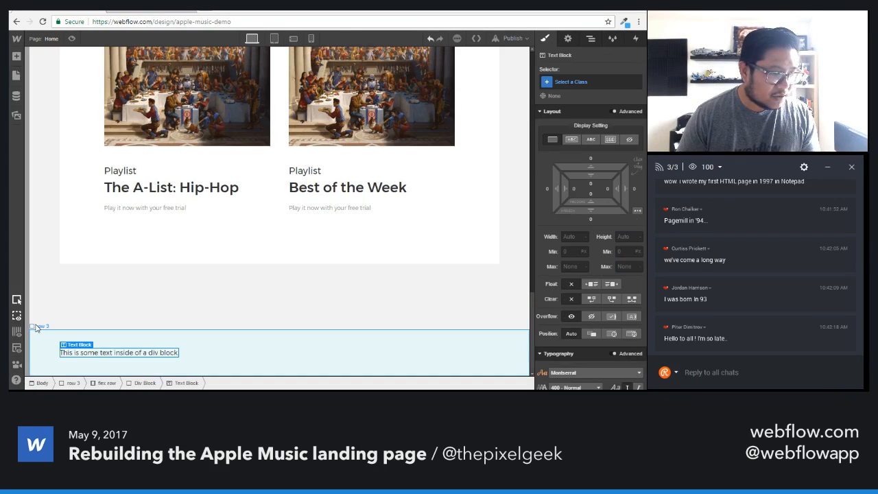
{"action": "double_click", "coordinate": [89, 352]}
{"action": "key", "text": "ctrl+a"}
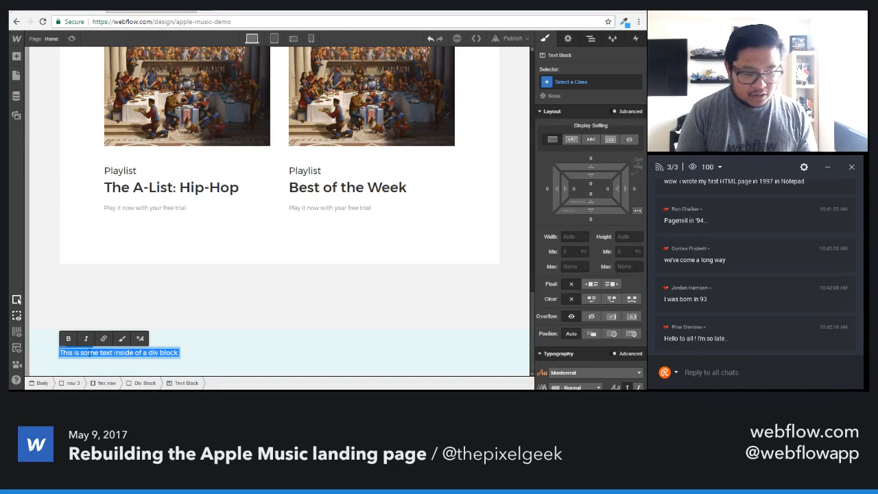
{"action": "type", "text": "AirPods"}
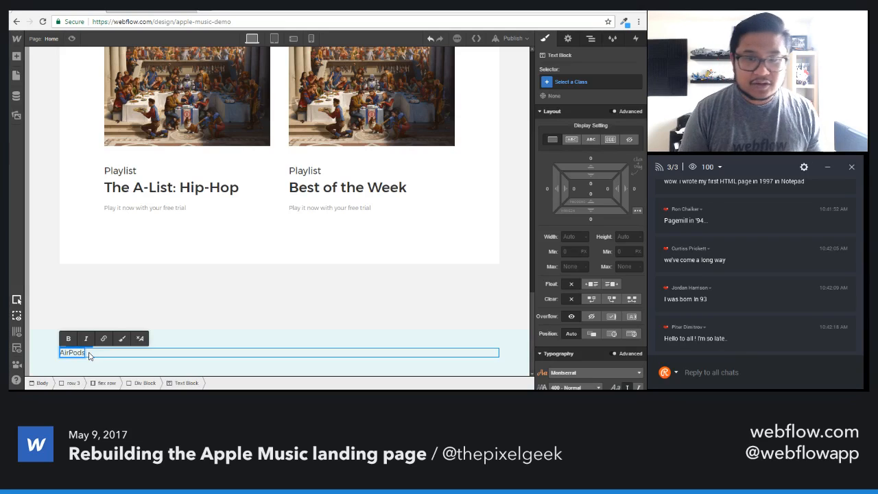
{"action": "key", "text": "Escape"}
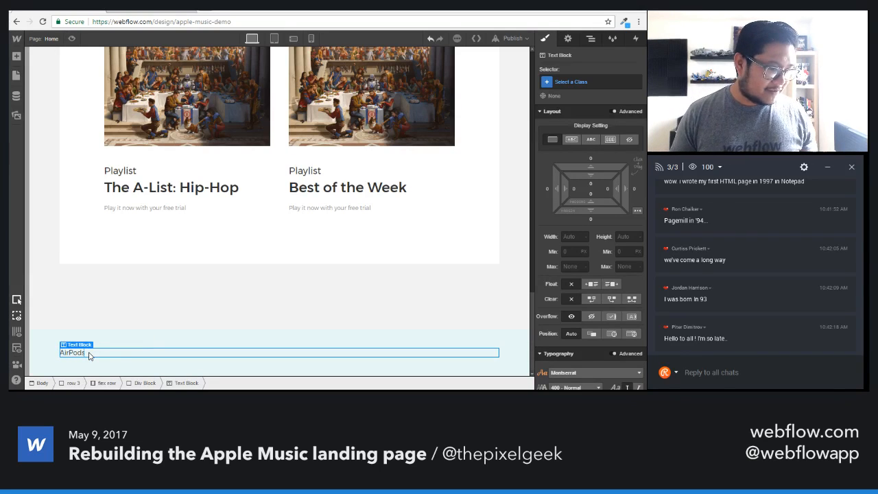
Place a second text block beneath the AirPods text.
{"action": "key", "text": "a"}
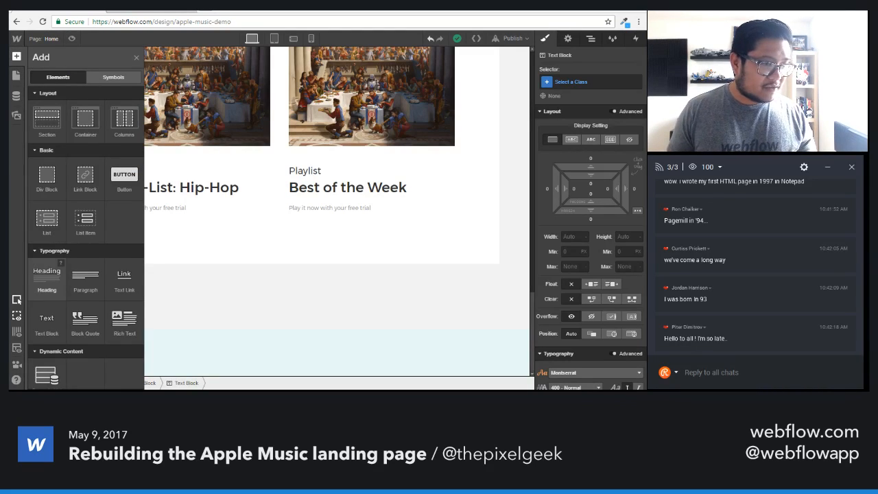
{"action": "left_click_drag", "start_coordinate": [47, 319], "coordinate": [99, 365]}
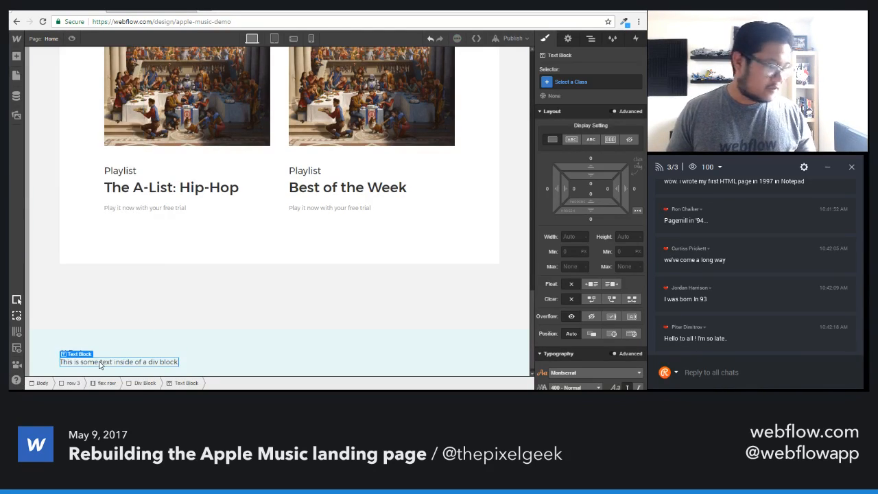
{"action": "scroll", "coordinate": [159, 361], "scroll_direction": "down", "scroll_amount": 1}
{"action": "double_click", "coordinate": [153, 346]}
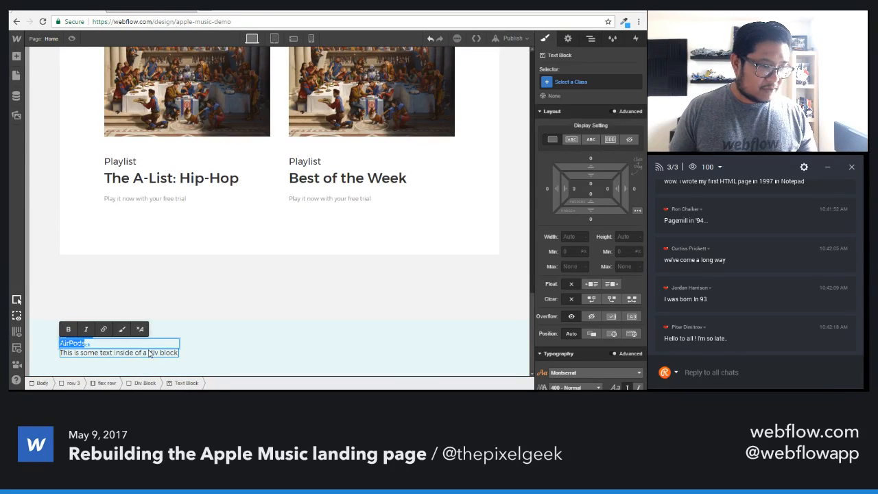
{"action": "key", "text": "Escape"}
Fill the second text block with the 'Wireless. Effortless. Magical.' tagline on separate lines.
{"action": "double_click", "coordinate": [143, 352]}
{"action": "type", "text": "Wiore"}
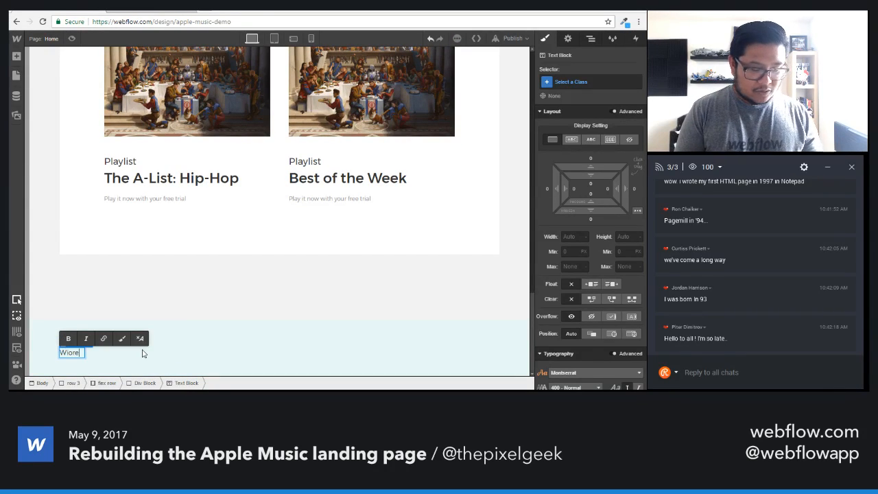
{"action": "type", "text": "eless"}
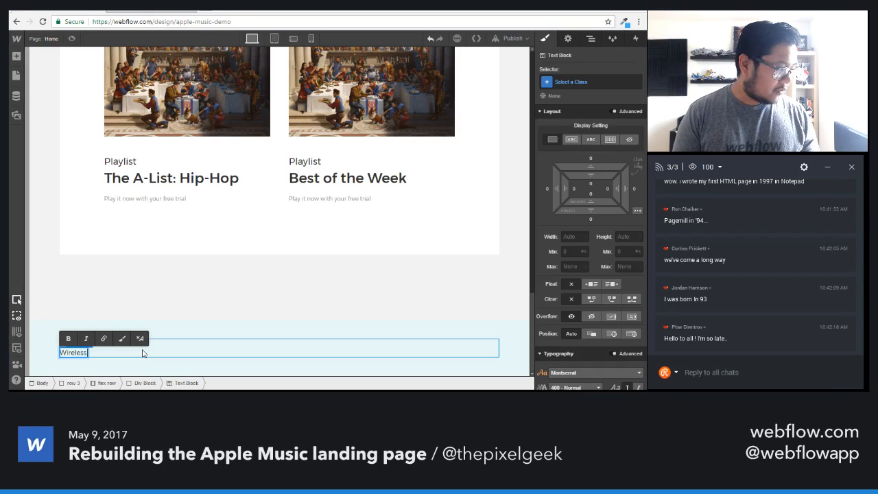
{"action": "type", "text": ", Effortless"}
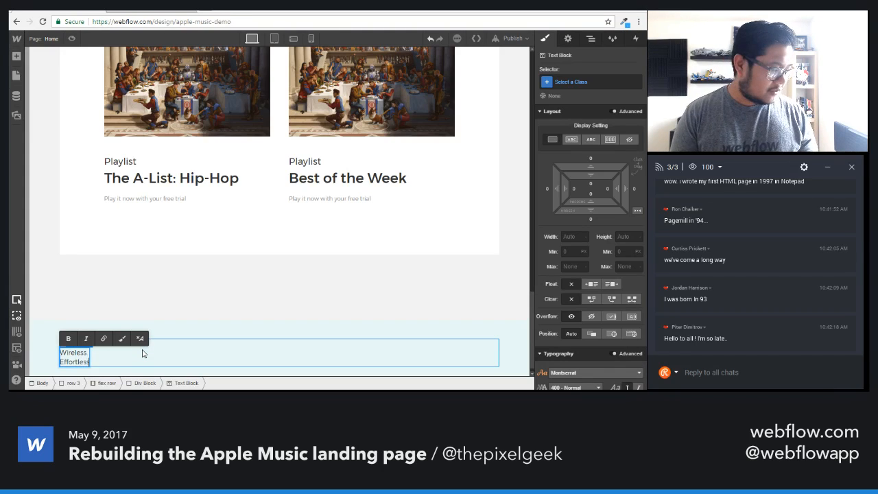
{"action": "type", "text": "."}
{"action": "key", "text": "Return"}
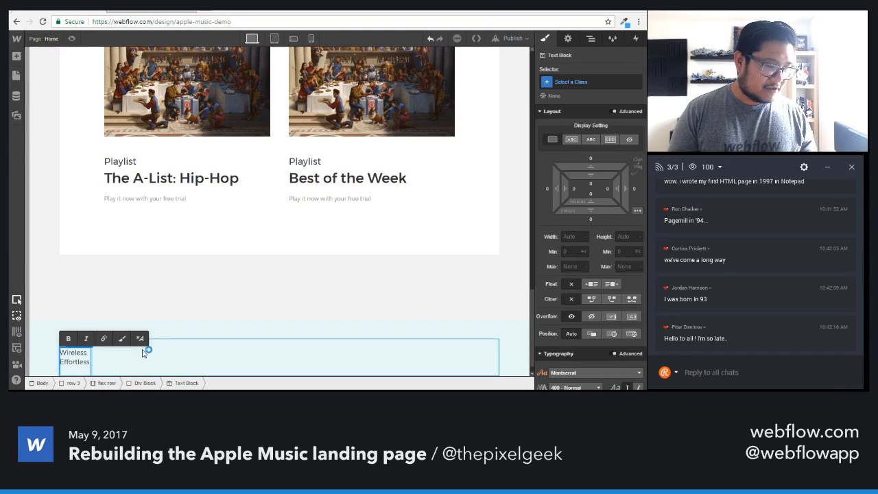
{"action": "type", "text": "M"}
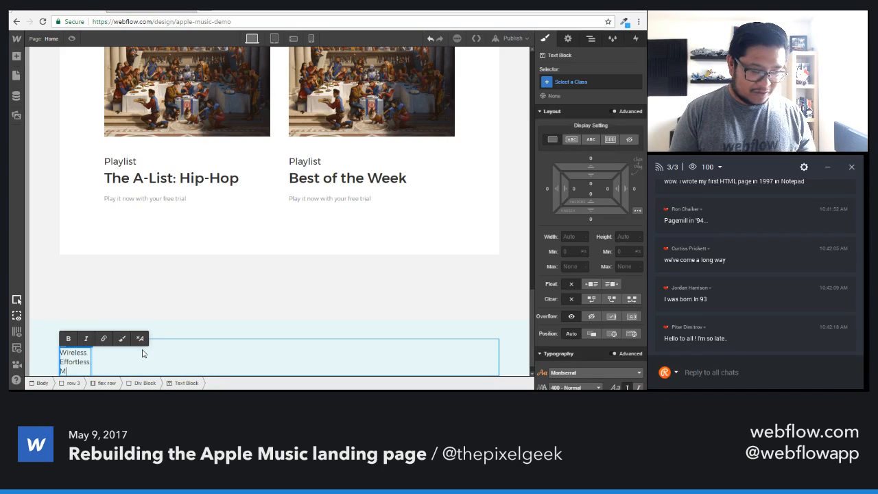
{"action": "type", "text": "ag"}
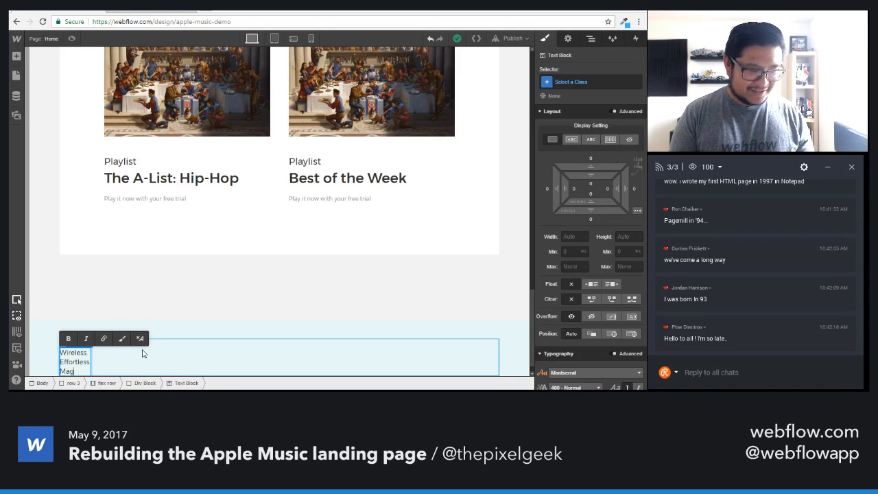
{"action": "type", "text": "ical."}
{"action": "key", "text": "Escape"}
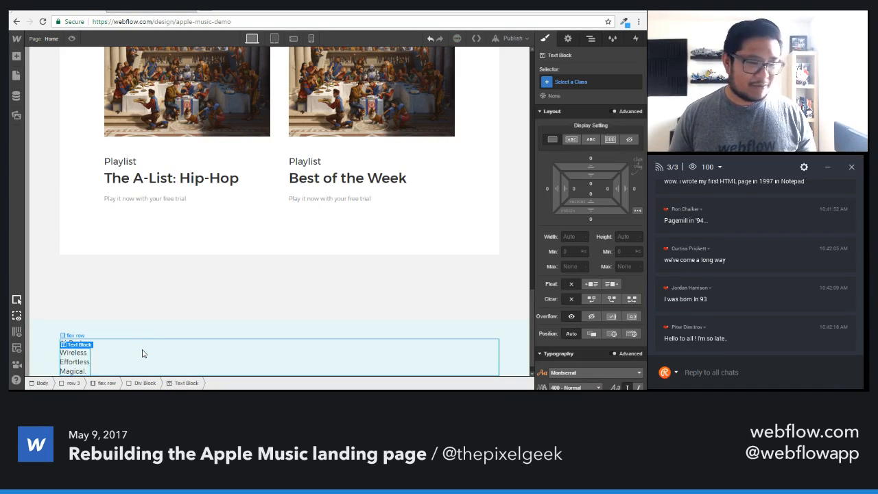
{"action": "scroll", "coordinate": [163, 348], "scroll_direction": "down", "scroll_amount": 1}
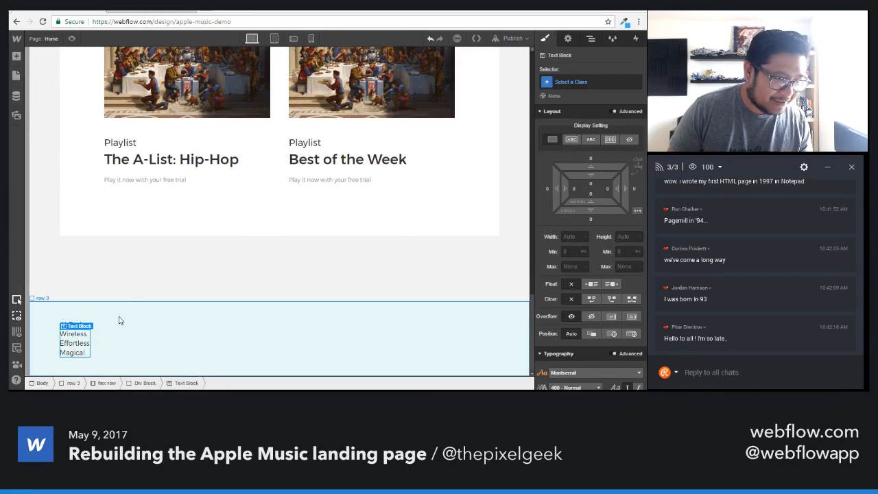
{"action": "left_click", "coordinate": [118, 318]}
{"action": "left_click", "coordinate": [88, 325]}
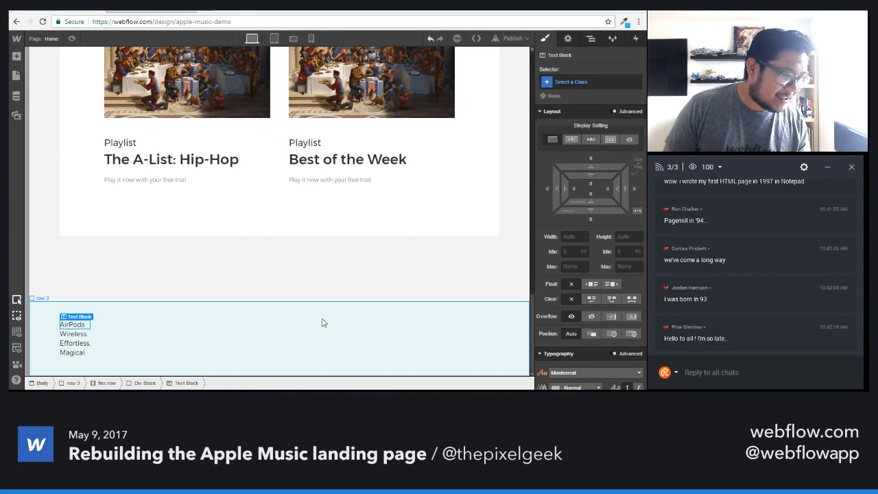
{"action": "scroll", "coordinate": [569, 331], "scroll_direction": "down", "scroll_amount": 3}
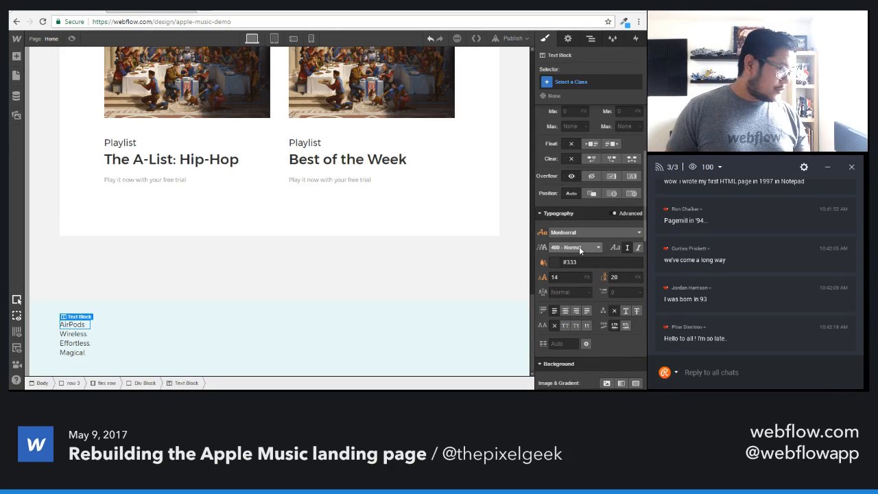
Set the AirPods text to 16 px font size with 22 px line height.
{"action": "left_click", "coordinate": [571, 276]}
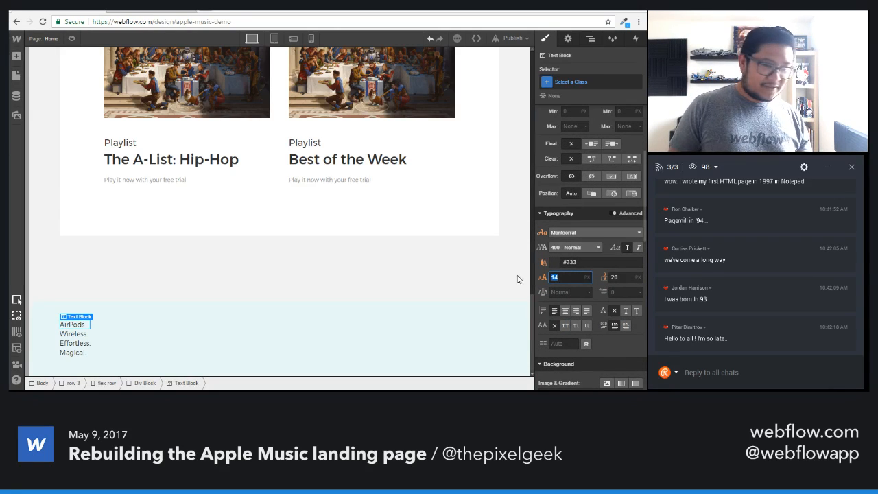
{"action": "type", "text": "16"}
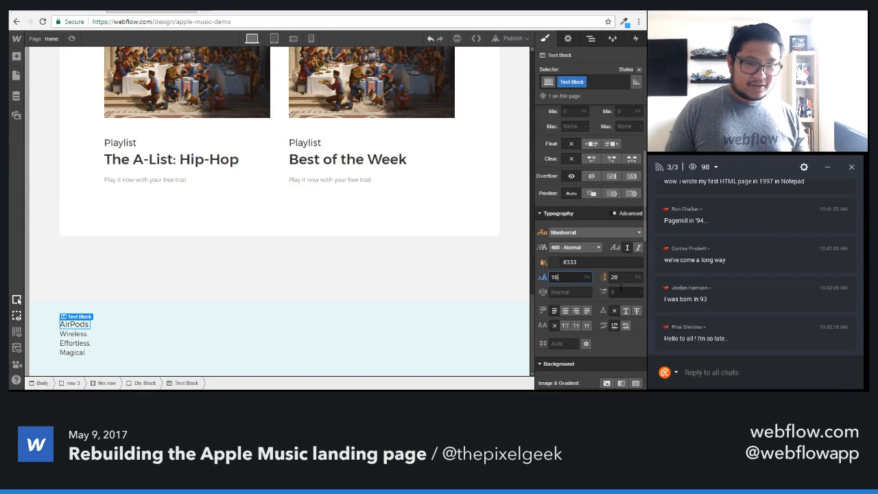
{"action": "key", "text": "Tab"}
{"action": "type", "text": "22"}
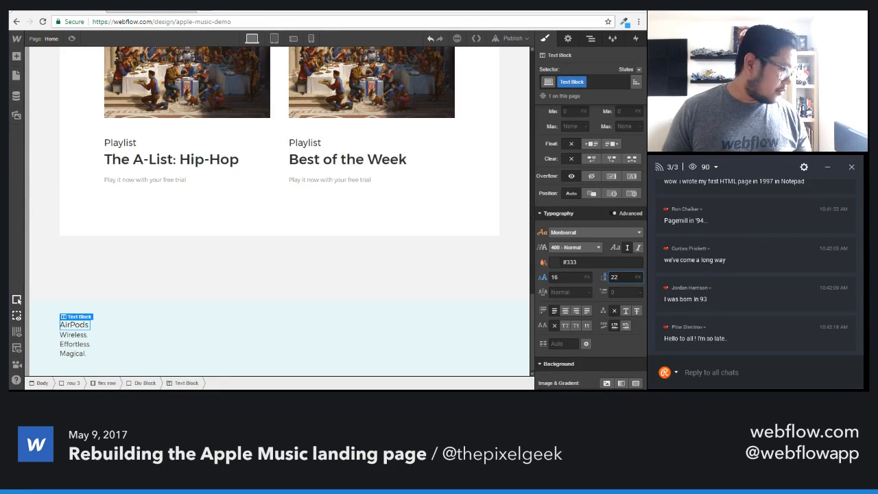
Give the tagline a new 'airpods copy' class with 34 px font size and 36 px line height.
{"action": "left_click", "coordinate": [116, 346]}
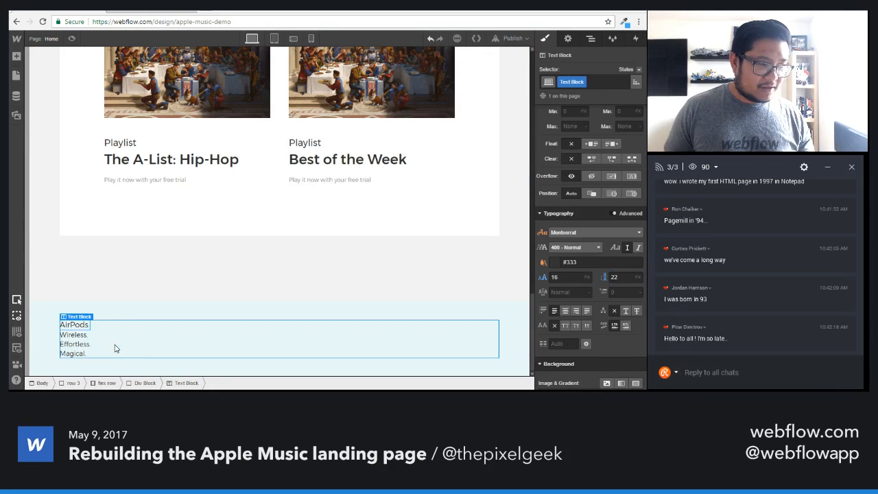
{"action": "left_click", "coordinate": [78, 340]}
{"action": "left_click", "coordinate": [580, 82]}
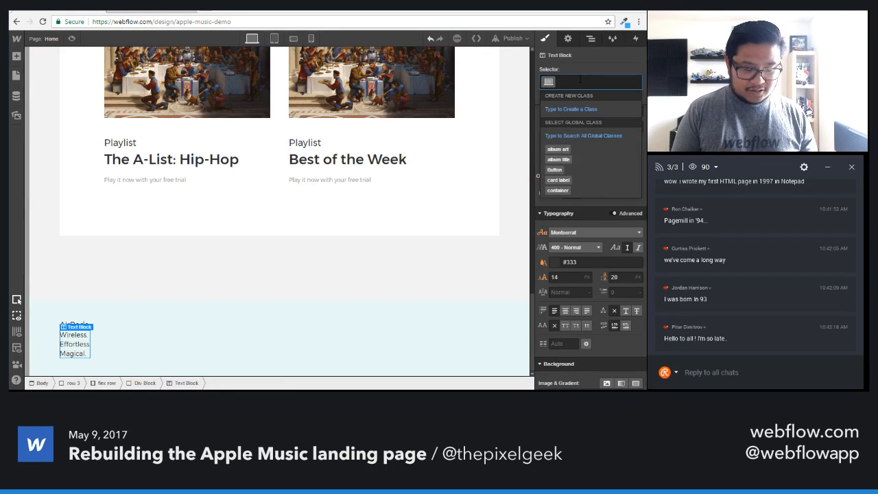
{"action": "type", "text": "airpods copy"}
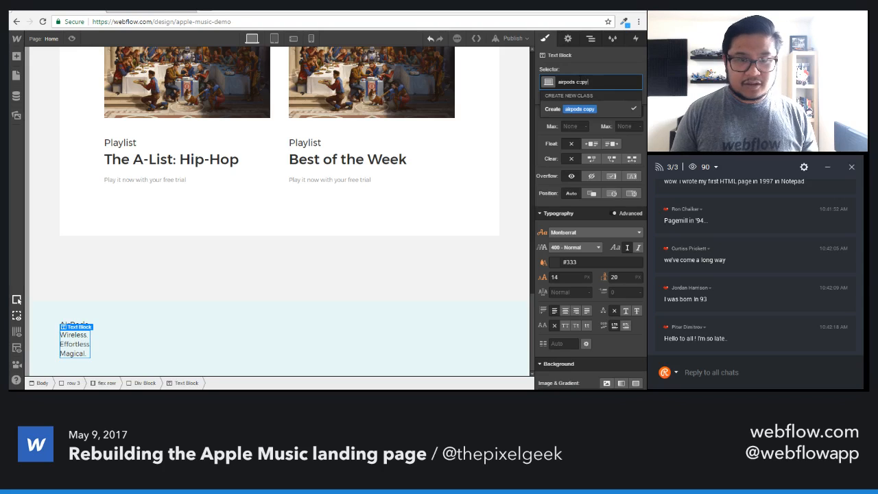
{"action": "key", "text": "Return"}
{"action": "double_click", "coordinate": [563, 276]}
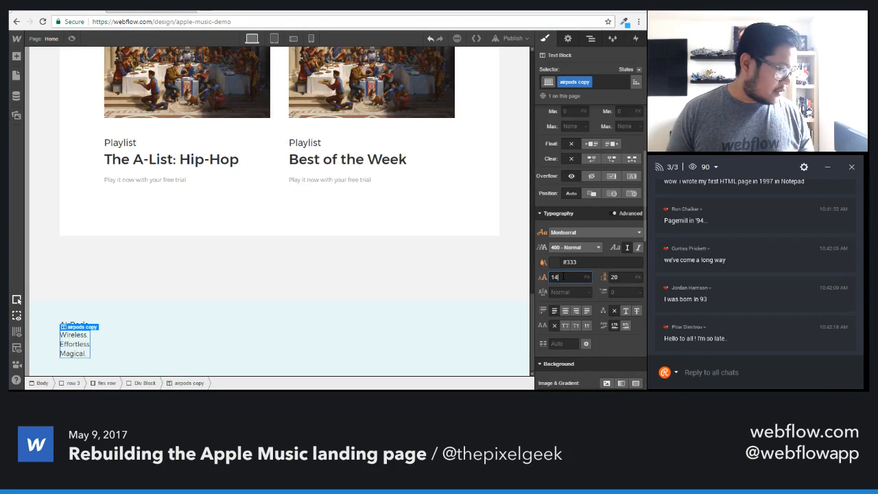
{"action": "type", "text": "24"}
{"action": "key", "text": "shift+Up"}
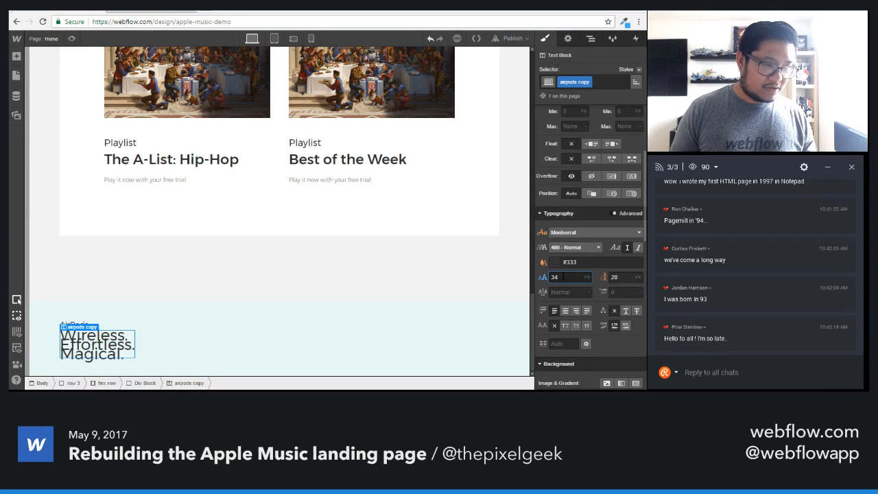
{"action": "key", "text": "Tab"}
{"action": "type", "text": "40"}
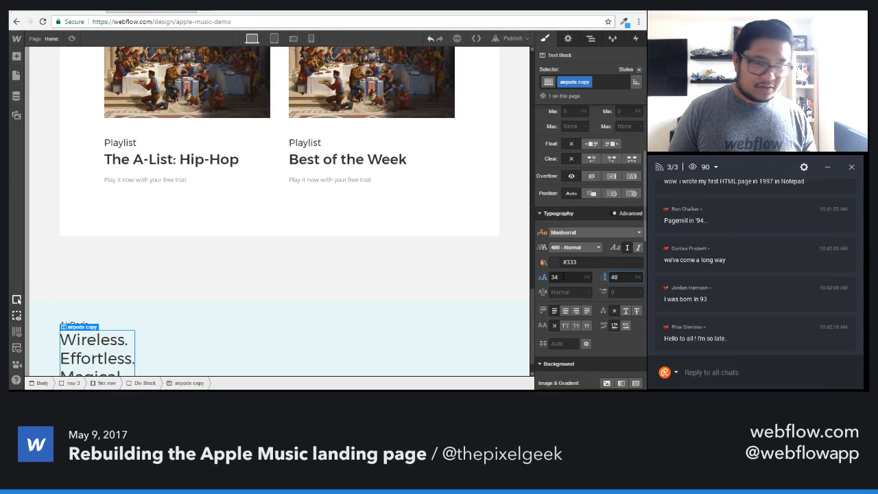
{"action": "key", "text": "Down"}
{"action": "key", "text": "Down"}
{"action": "key", "text": "Down"}
{"action": "key", "text": "Down"}
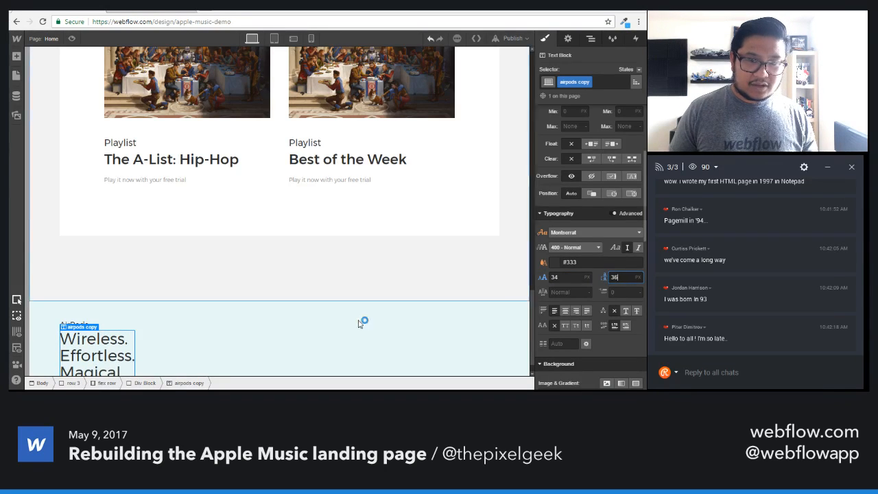
Add 10 px top and bottom margins to the tagline, keeping Normal font weight.
{"action": "scroll", "coordinate": [359, 323], "scroll_direction": "down", "scroll_amount": 1}
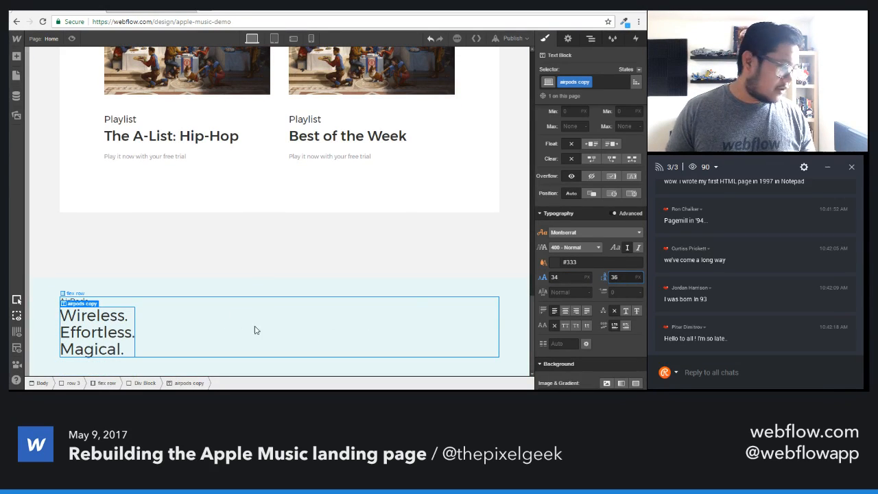
{"action": "scroll", "coordinate": [604, 168], "scroll_direction": "up", "scroll_amount": 2}
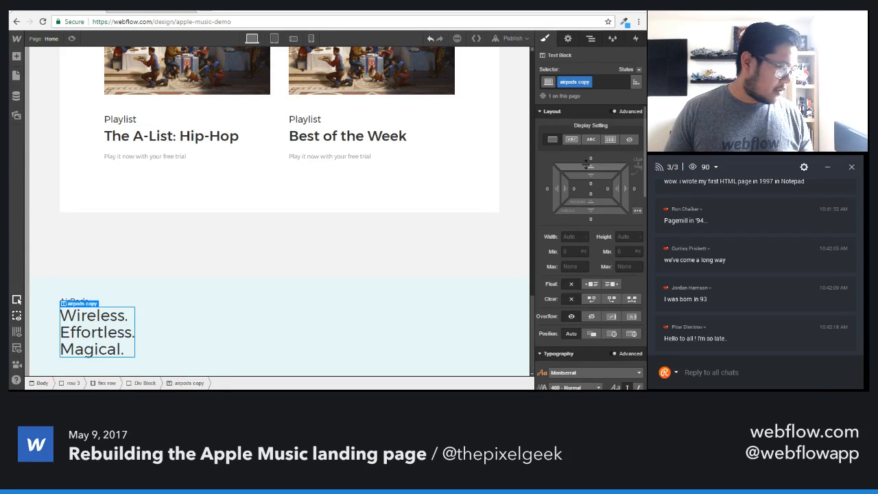
{"action": "left_click_drag", "start_coordinate": [587, 164], "coordinate": [598, 151]}
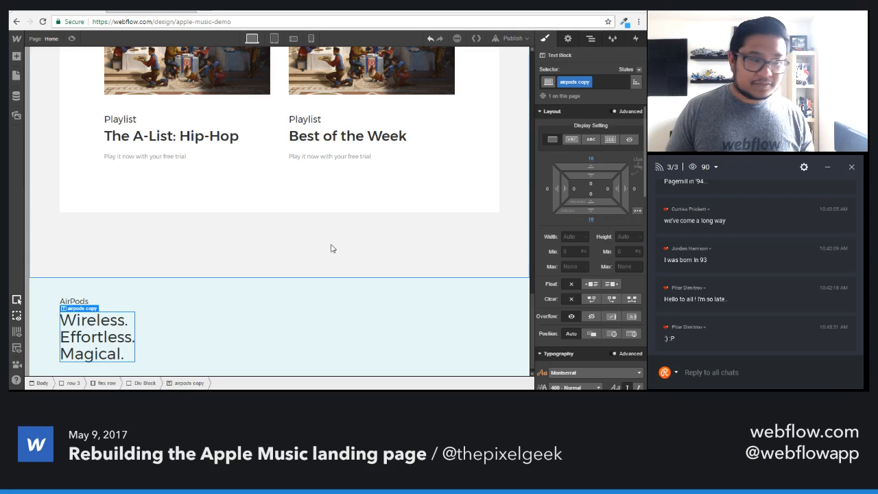
{"action": "scroll", "coordinate": [585, 325], "scroll_direction": "down", "scroll_amount": 3}
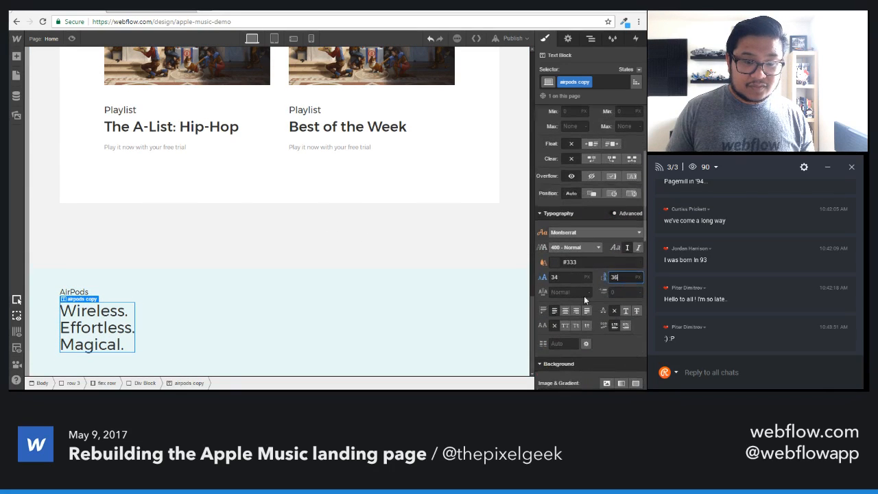
{"action": "left_click", "coordinate": [574, 247]}
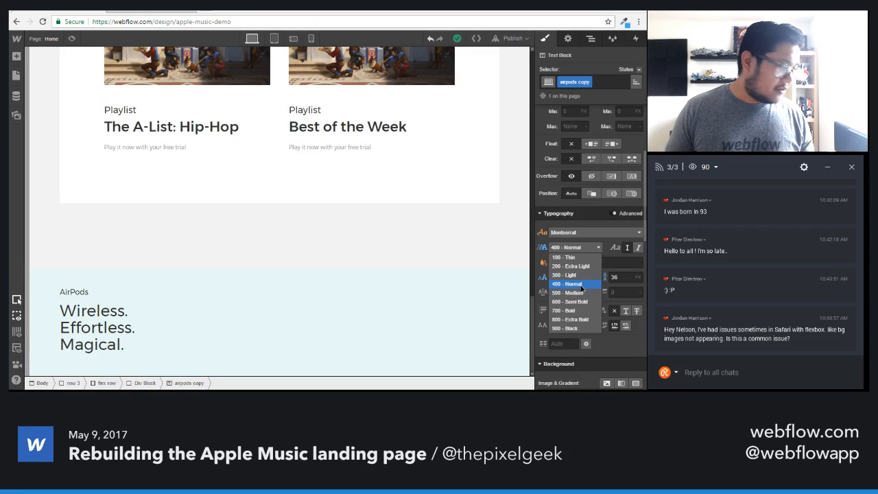
{"action": "left_click", "coordinate": [403, 303]}
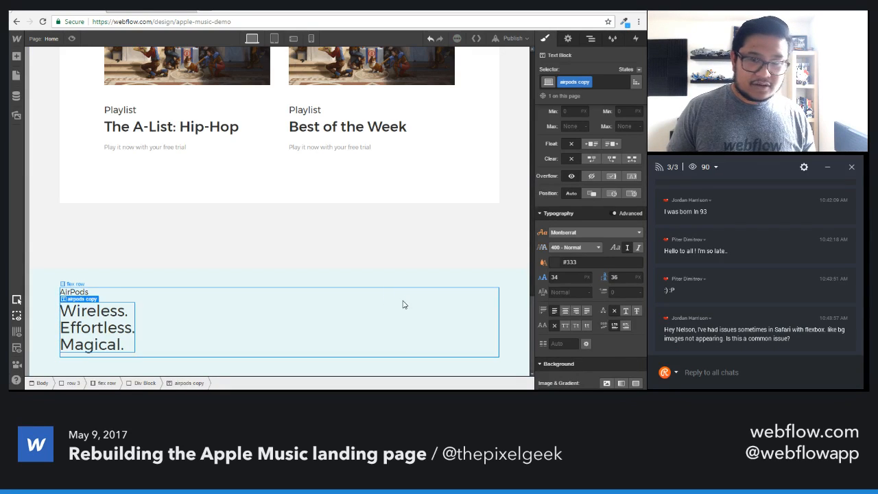
Select the 'airpods copy' tagline text block and bring up the Add elements panel.
{"action": "left_click", "coordinate": [406, 310]}
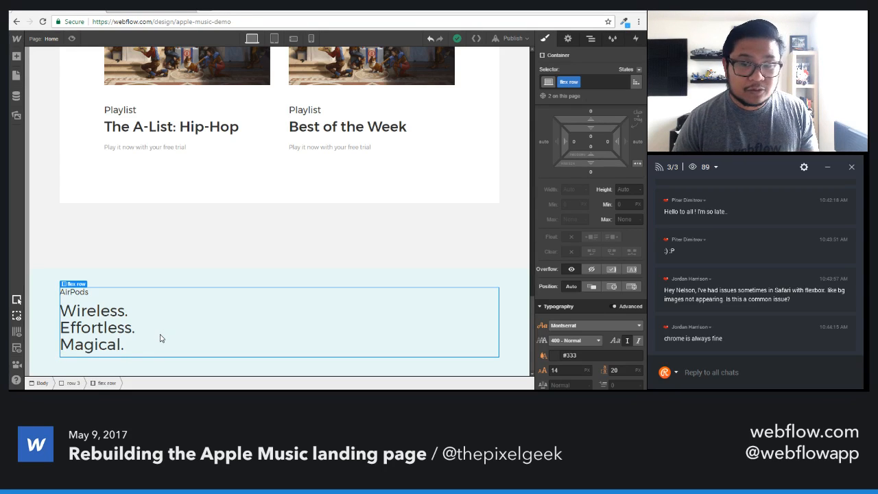
{"action": "left_click", "coordinate": [118, 346]}
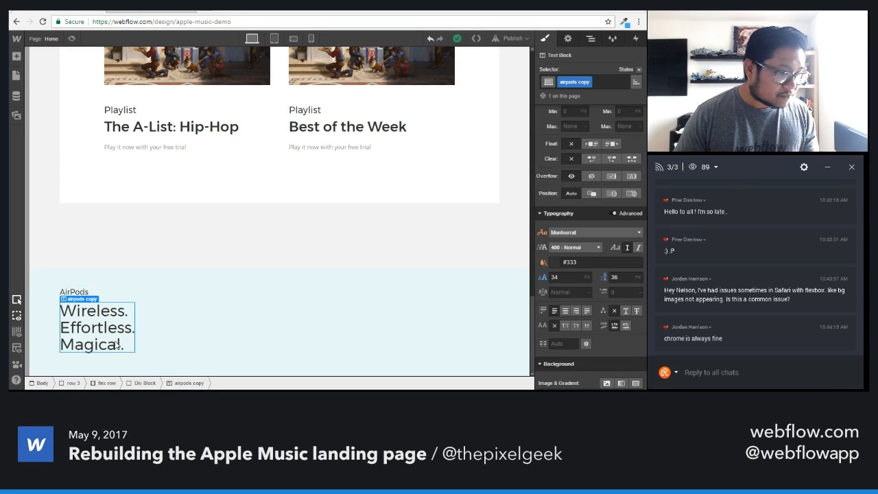
{"action": "key", "text": "a"}
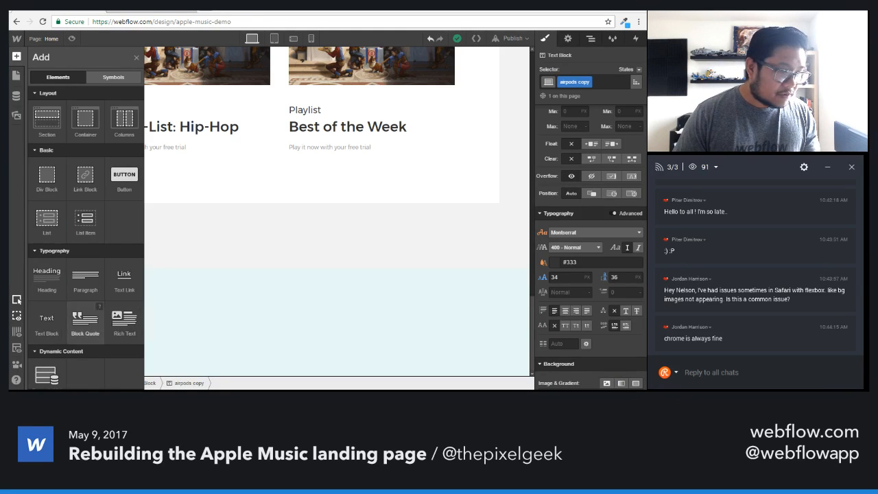
Add a text link reading 'Learn more about AirPods >' beneath the tagline.
{"action": "scroll", "coordinate": [205, 319], "scroll_direction": "up", "scroll_amount": 7}
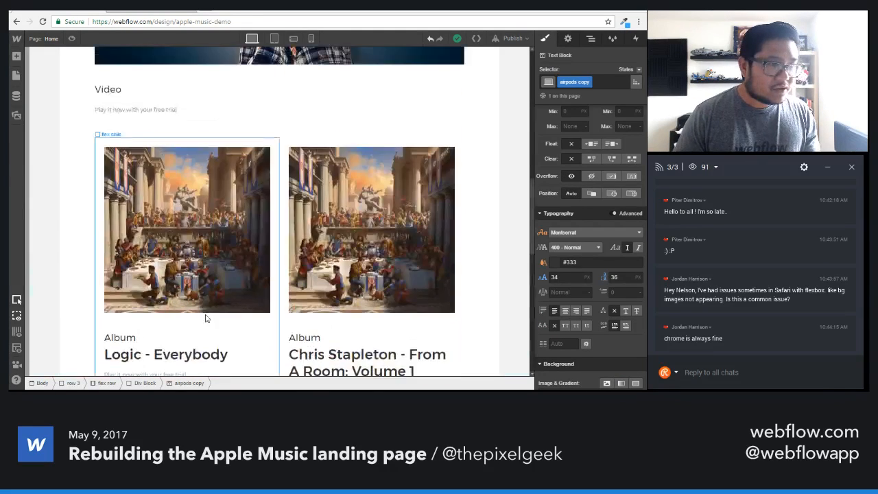
{"action": "scroll", "coordinate": [205, 318], "scroll_direction": "up", "scroll_amount": 10}
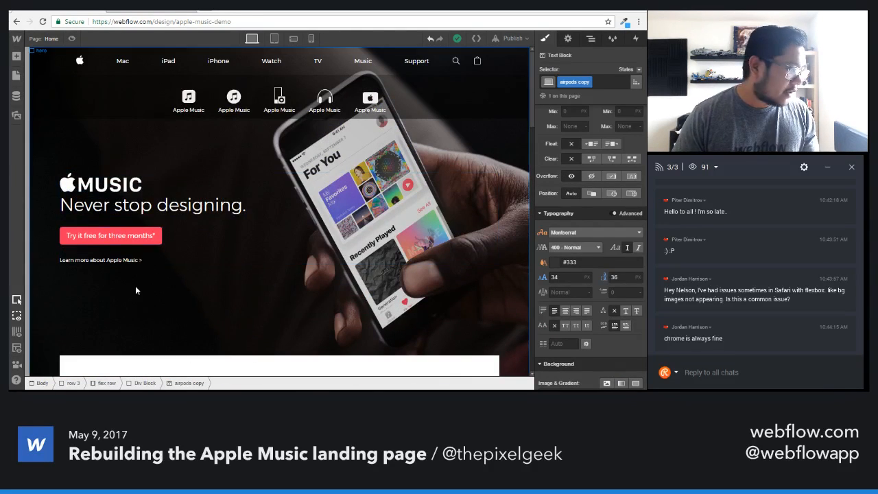
{"action": "scroll", "coordinate": [135, 285], "scroll_direction": "down", "scroll_amount": 15}
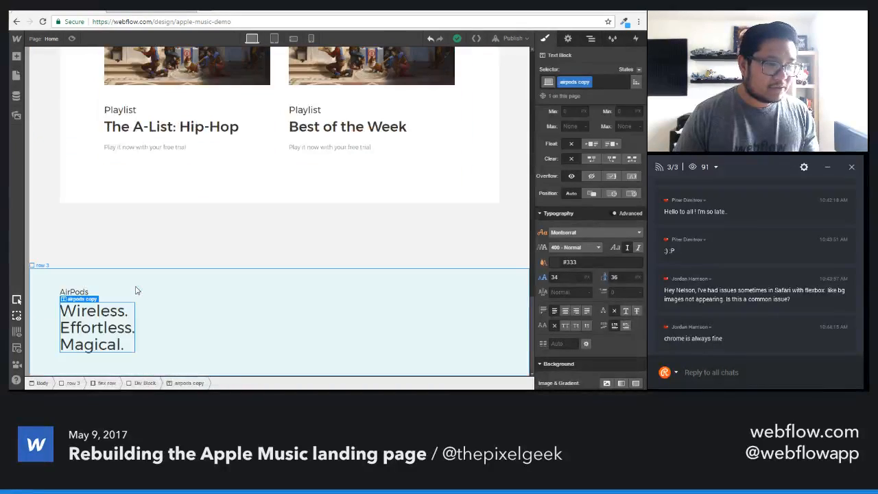
{"action": "key", "text": "a"}
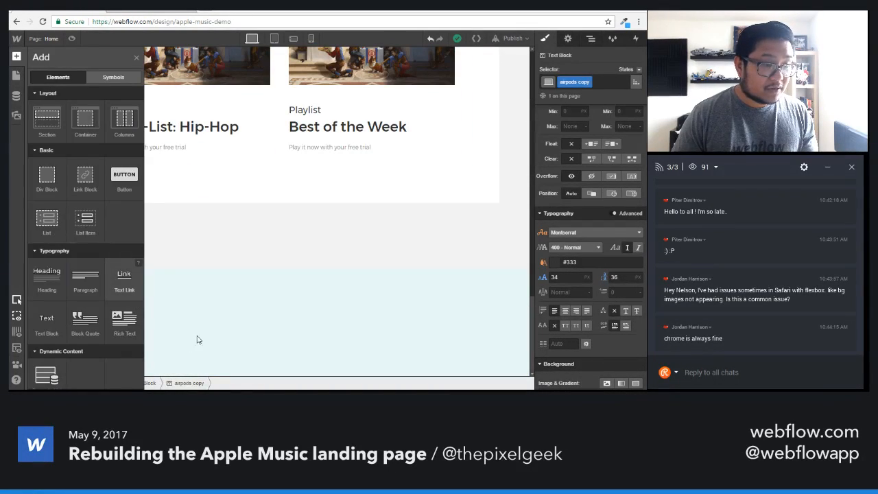
{"action": "left_click_drag", "start_coordinate": [197, 340], "coordinate": [185, 343]}
{"action": "double_click", "coordinate": [74, 352]}
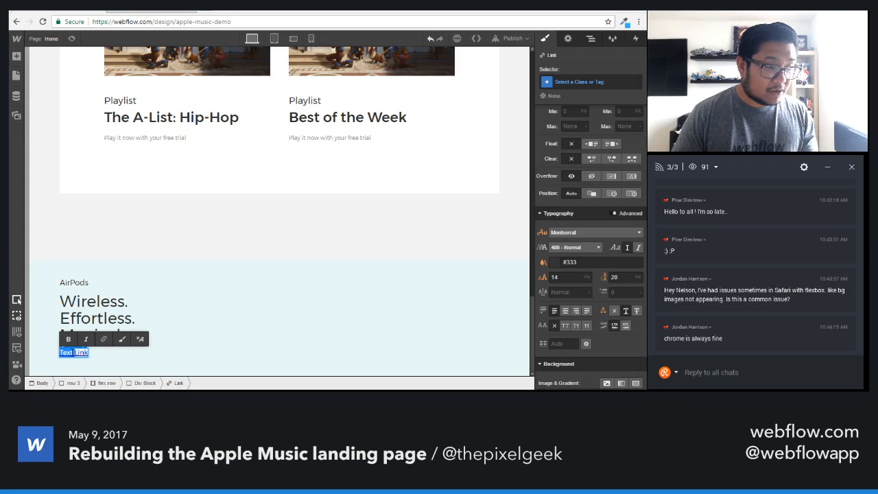
{"action": "type", "text": "Learn mor"}
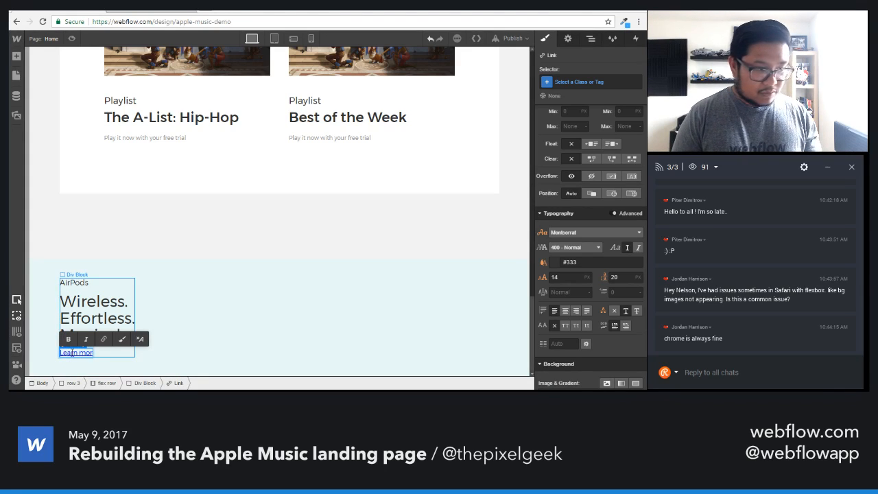
{"action": "type", "text": "e. about"}
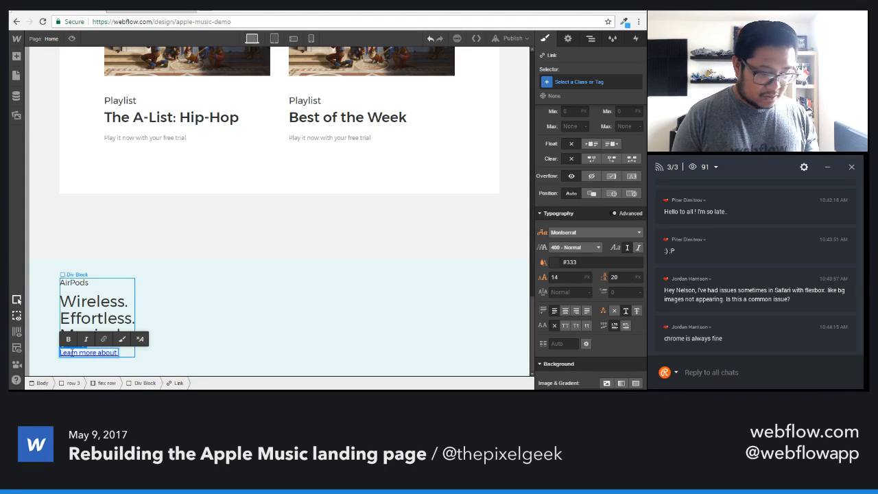
{"action": "type", "text": " AirPods"}
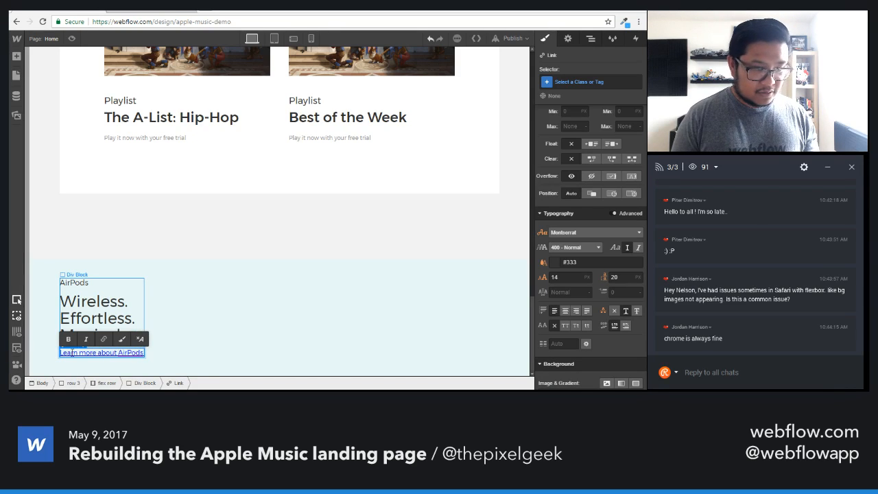
{"action": "type", "text": " >"}
{"action": "key", "text": "Escape"}
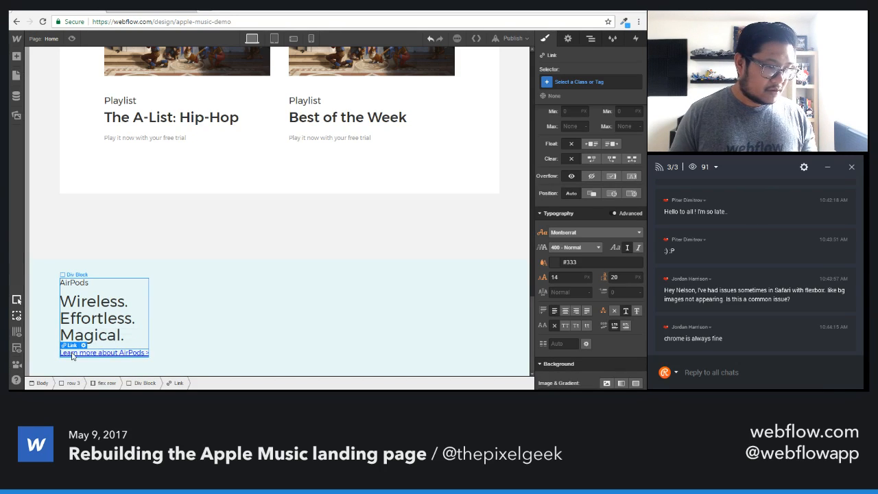
{"action": "left_click", "coordinate": [249, 327]}
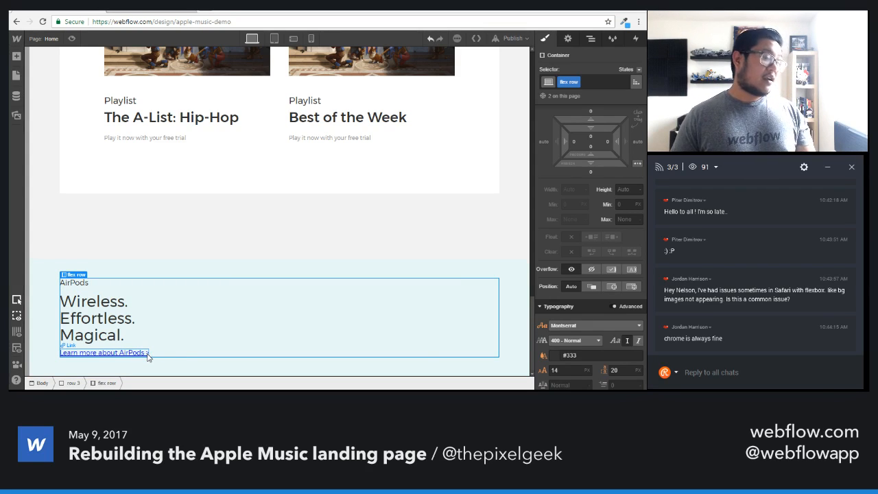
Increase the tagline's bottom margin to 20 px.
{"action": "left_click", "coordinate": [133, 323]}
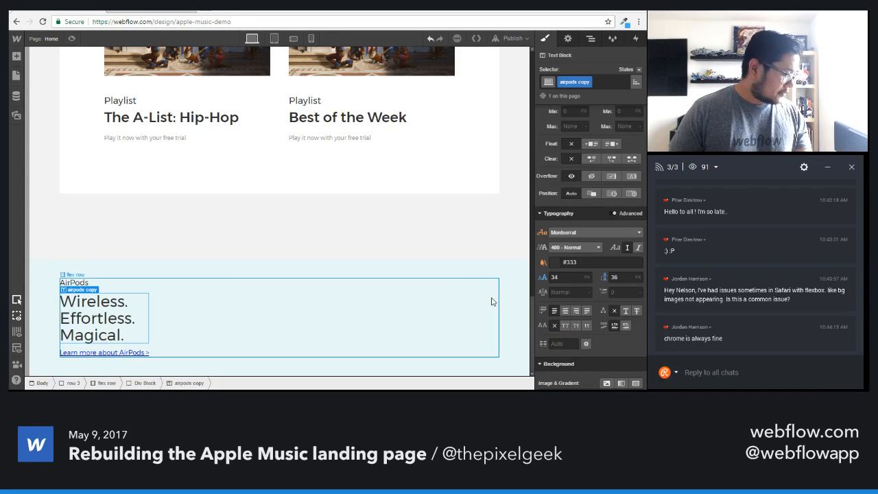
{"action": "scroll", "coordinate": [594, 242], "scroll_direction": "up", "scroll_amount": 3}
{"action": "left_click_drag", "start_coordinate": [596, 211], "coordinate": [596, 226]}
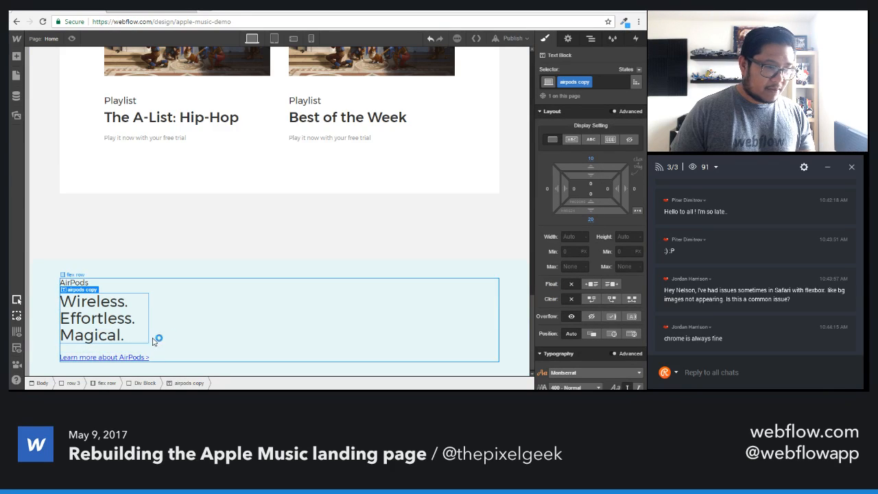
{"action": "left_click", "coordinate": [130, 357]}
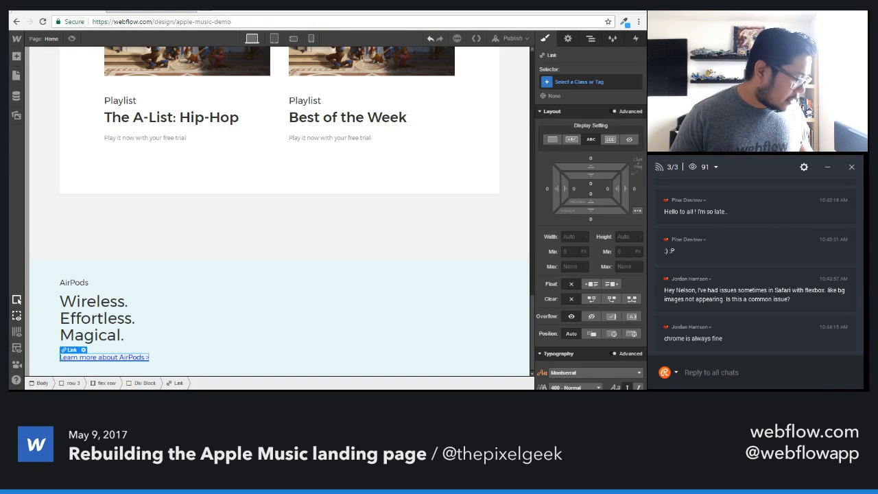
{"action": "scroll", "coordinate": [615, 305], "scroll_direction": "down", "scroll_amount": 5}
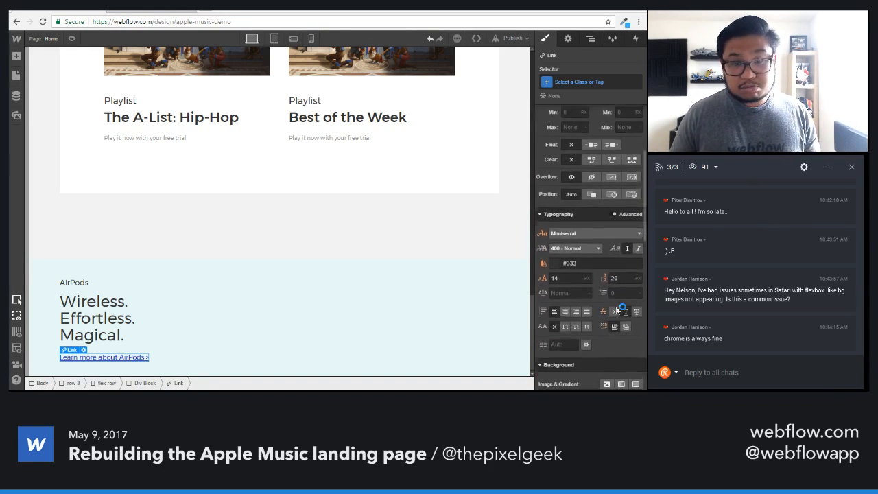
Create a 'black link' class on the AirPods link with no text decoration and black colour.
{"action": "left_click", "coordinate": [580, 82]}
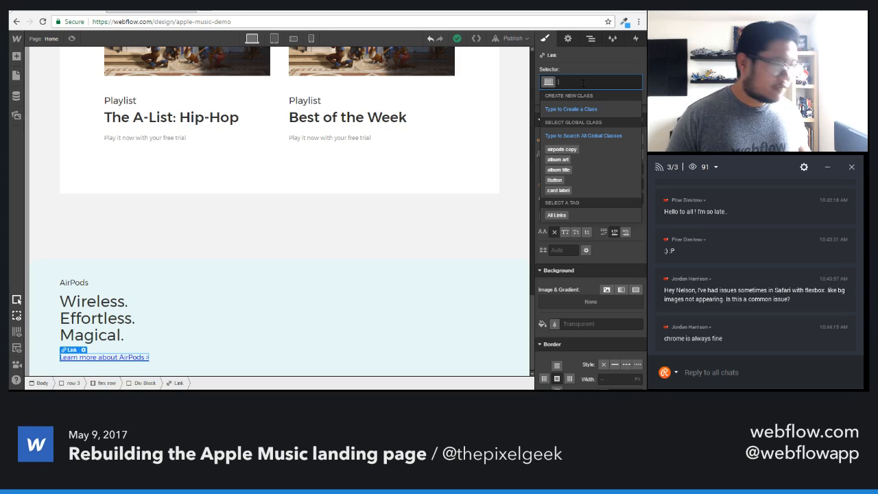
{"action": "type", "text": "b"}
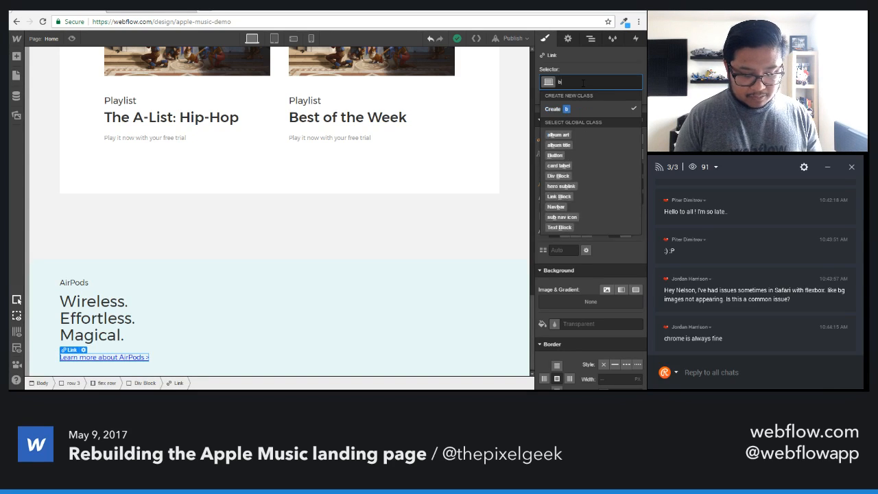
{"action": "type", "text": "lack link"}
{"action": "key", "text": "ctrl+a"}
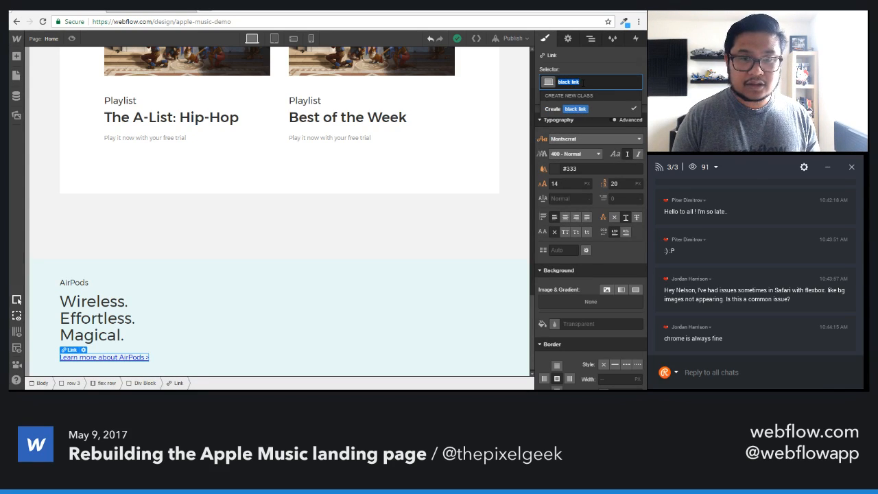
{"action": "key", "text": "Return"}
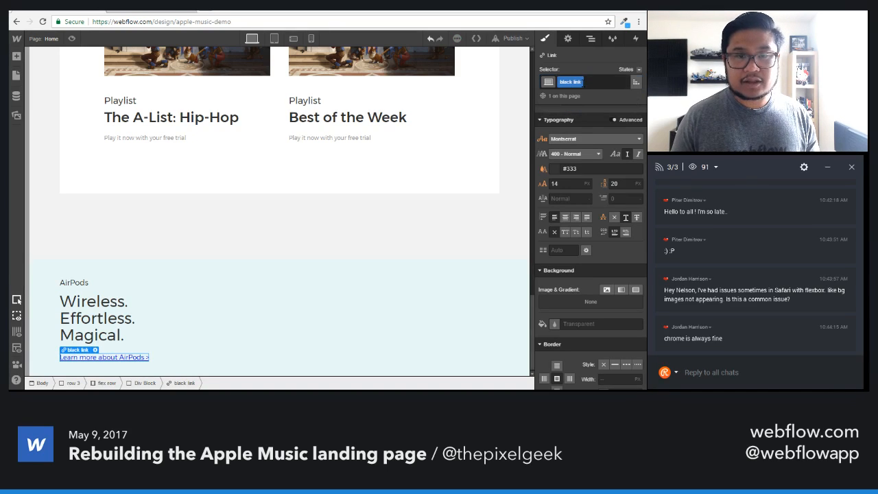
{"action": "left_click", "coordinate": [615, 214]}
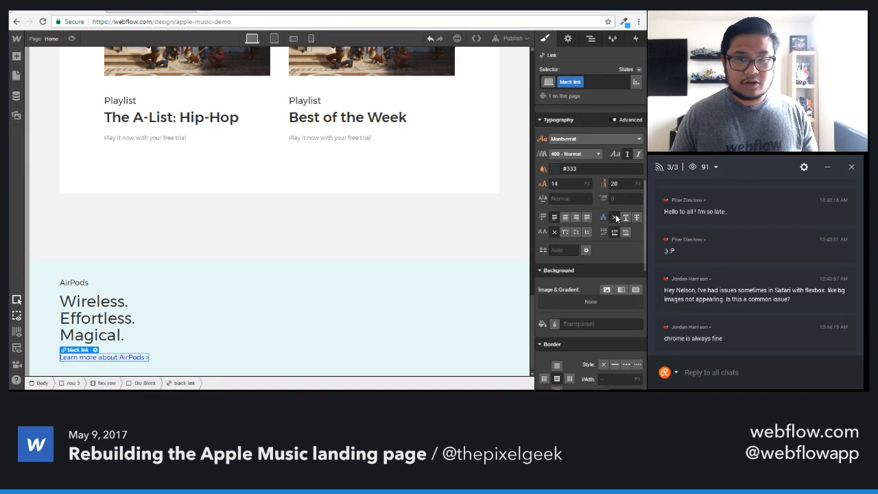
{"action": "left_click", "coordinate": [574, 169]}
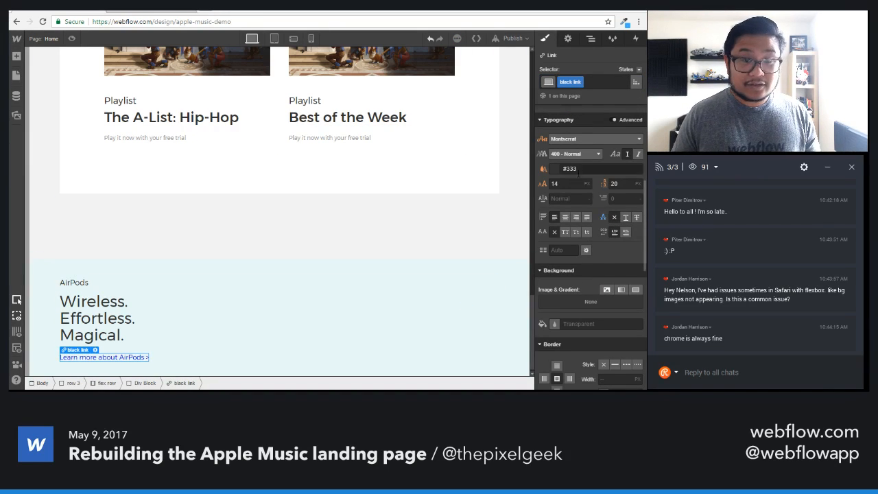
{"action": "type", "text": "black"}
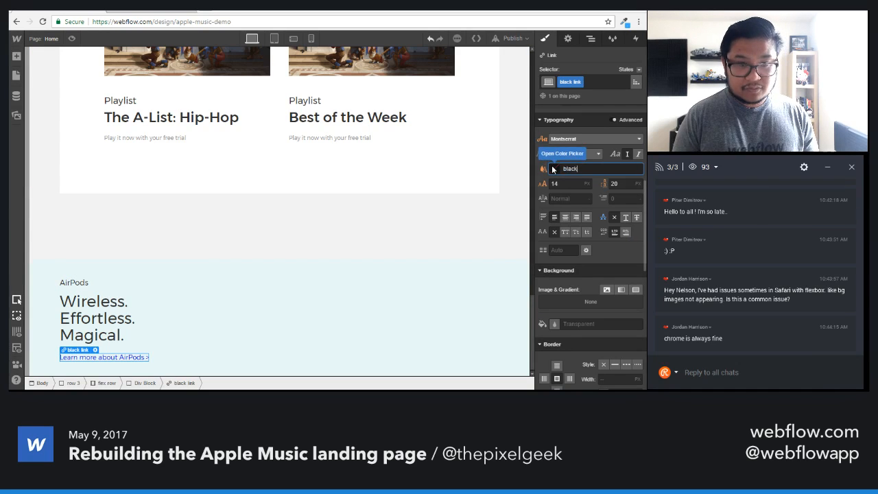
{"action": "key", "text": "Return"}
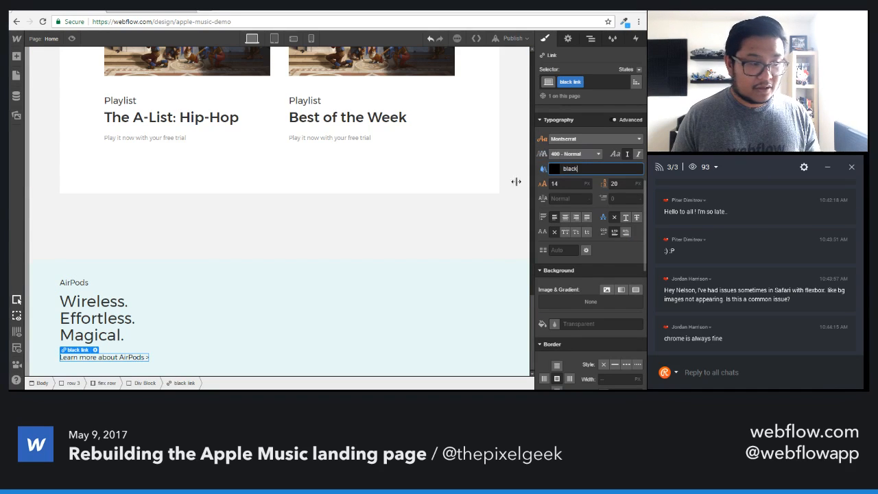
Make the black link underline in its Hover state, then select the AirPods section.
{"action": "left_click", "coordinate": [637, 70]}
{"action": "left_click", "coordinate": [621, 89]}
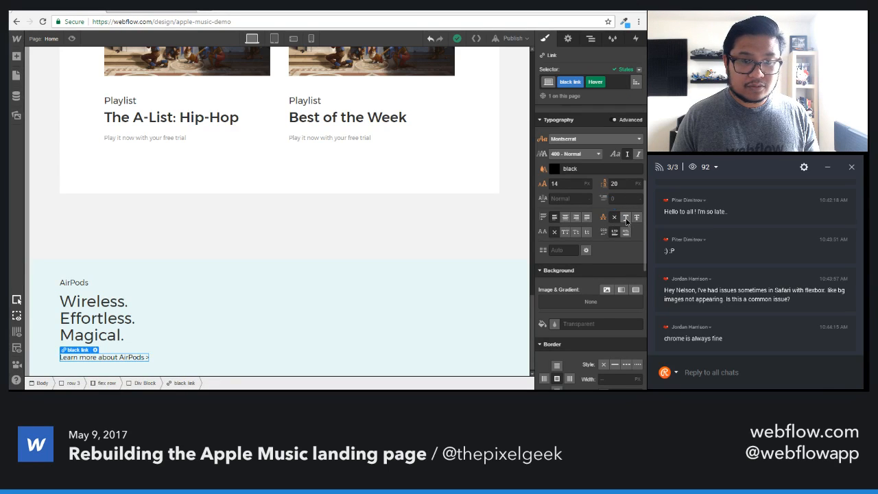
{"action": "left_click", "coordinate": [625, 218]}
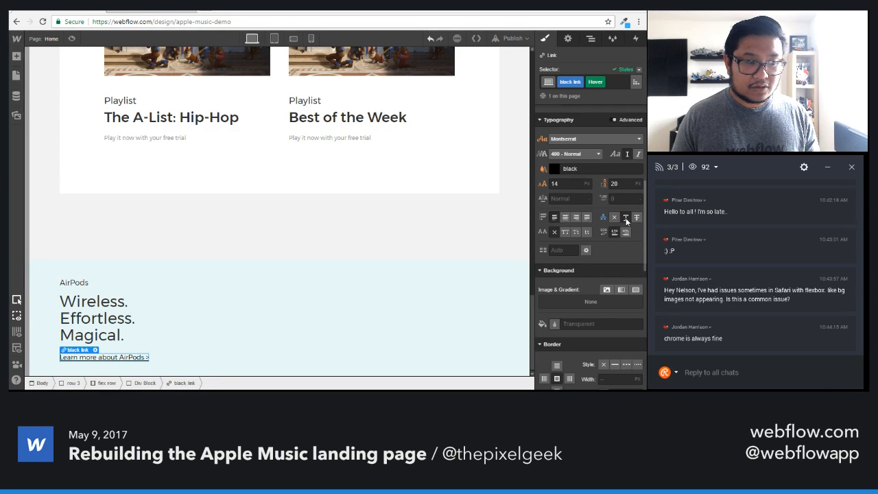
{"action": "left_click", "coordinate": [231, 353]}
{"action": "left_click", "coordinate": [229, 247]}
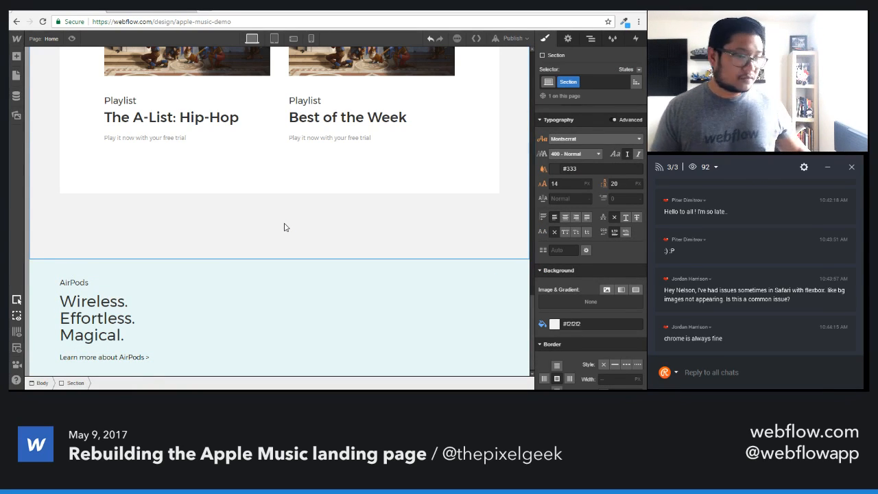
Place the AirPods portrait image into the flex row beside the text and turn on HiDPI.
{"action": "left_click", "coordinate": [140, 351]}
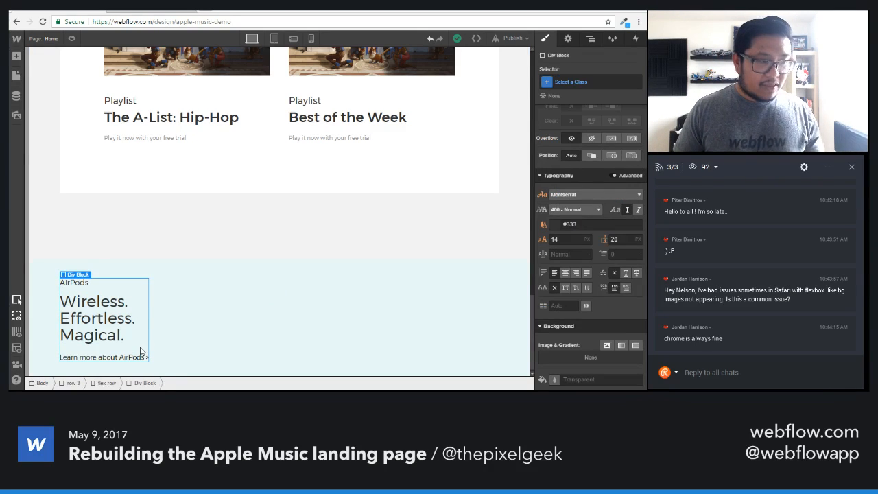
{"action": "left_click", "coordinate": [186, 347]}
{"action": "key", "text": "a"}
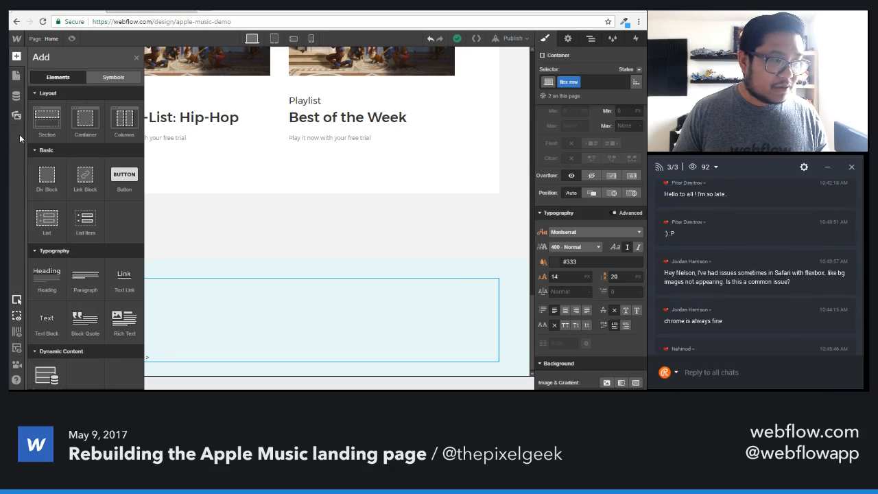
{"action": "left_click", "coordinate": [17, 116]}
{"action": "left_click_drag", "start_coordinate": [126, 328], "coordinate": [265, 324]}
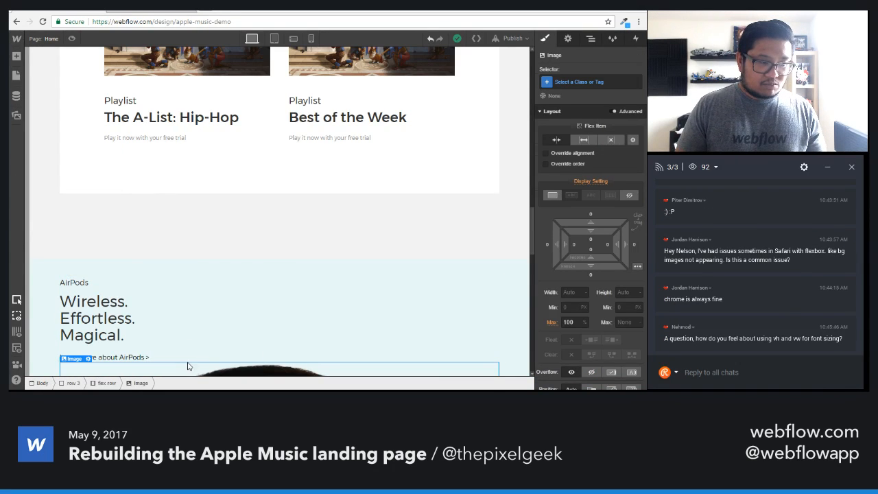
{"action": "scroll", "coordinate": [246, 336], "scroll_direction": "down", "scroll_amount": 3}
{"action": "double_click", "coordinate": [286, 288]}
{"action": "left_click", "coordinate": [181, 176]}
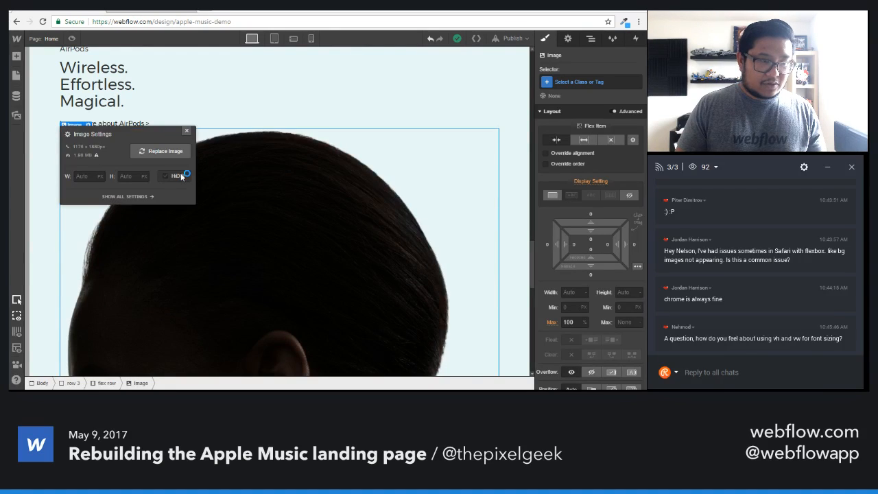
{"action": "left_click", "coordinate": [186, 132]}
{"action": "scroll", "coordinate": [216, 274], "scroll_direction": "up", "scroll_amount": 3}
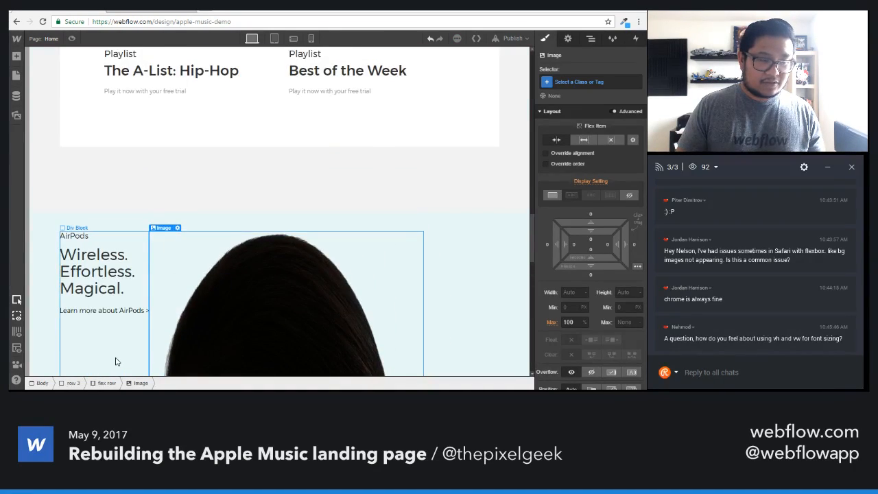
Set the text-and-image flex row's alignment to Center so the text sits mid-height beside the portrait.
{"action": "left_click", "coordinate": [446, 296]}
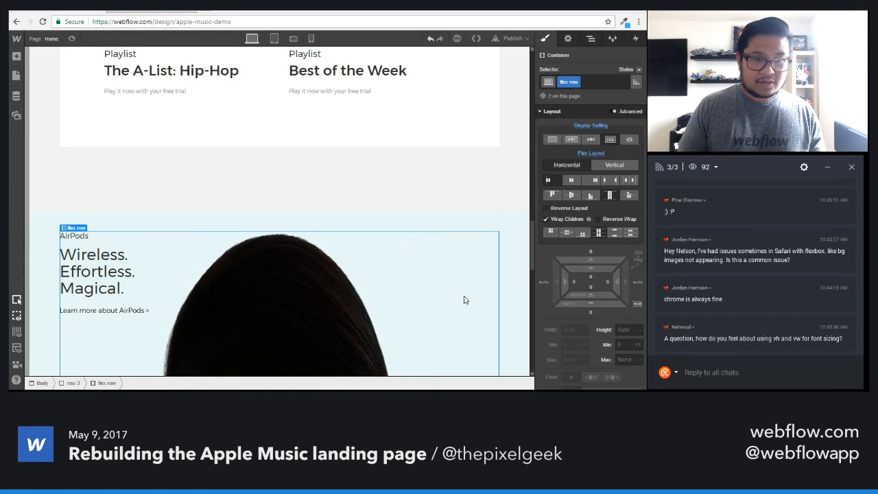
{"action": "scroll", "coordinate": [317, 308], "scroll_direction": "down", "scroll_amount": 5}
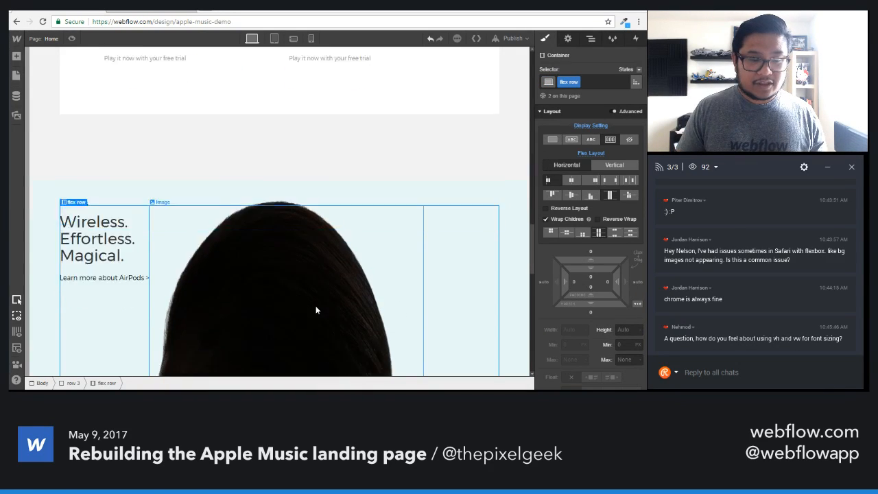
{"action": "scroll", "coordinate": [317, 310], "scroll_direction": "down", "scroll_amount": 2}
{"action": "scroll", "coordinate": [316, 310], "scroll_direction": "up", "scroll_amount": 6}
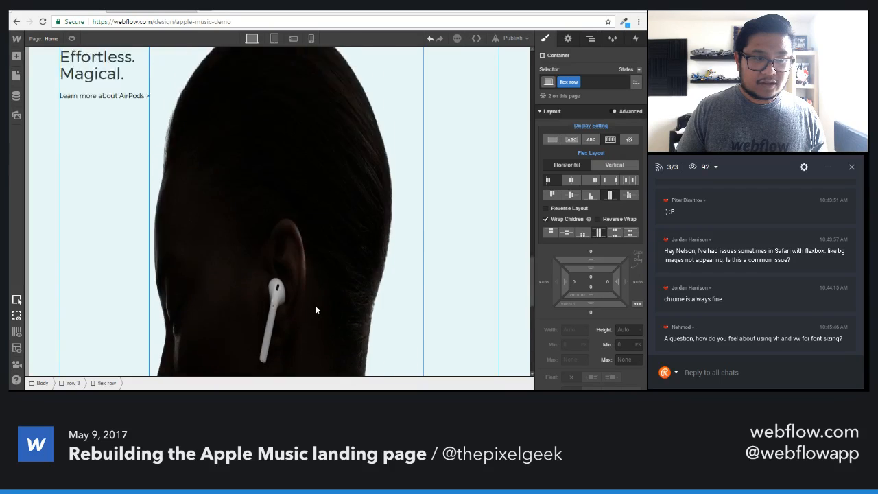
{"action": "scroll", "coordinate": [316, 311], "scroll_direction": "up", "scroll_amount": 4}
{"action": "scroll", "coordinate": [358, 336], "scroll_direction": "down", "scroll_amount": 4}
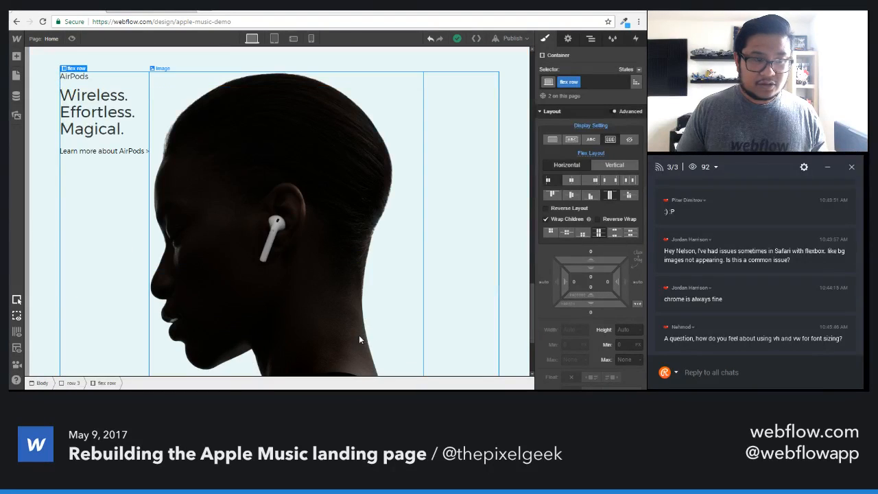
{"action": "left_click", "coordinate": [334, 275]}
{"action": "scroll", "coordinate": [343, 284], "scroll_direction": "down", "scroll_amount": 3}
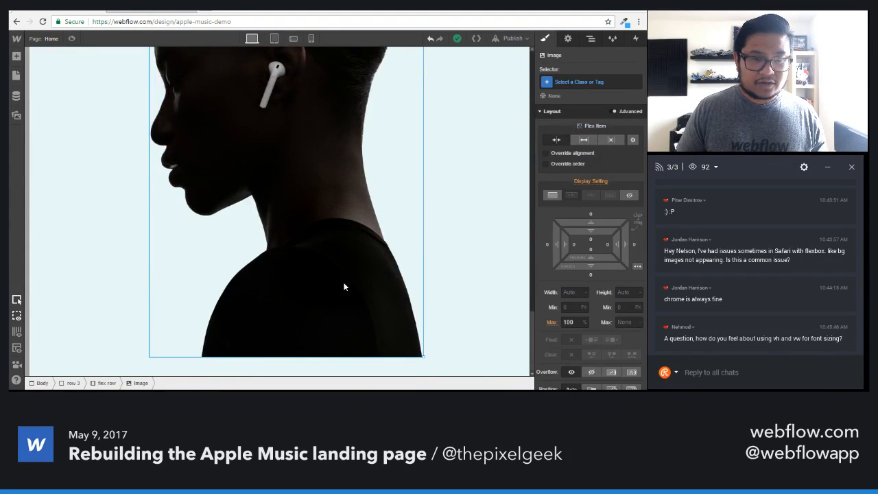
{"action": "scroll", "coordinate": [345, 286], "scroll_direction": "up", "scroll_amount": 4}
{"action": "scroll", "coordinate": [344, 285], "scroll_direction": "up", "scroll_amount": 1}
{"action": "left_click", "coordinate": [442, 218]}
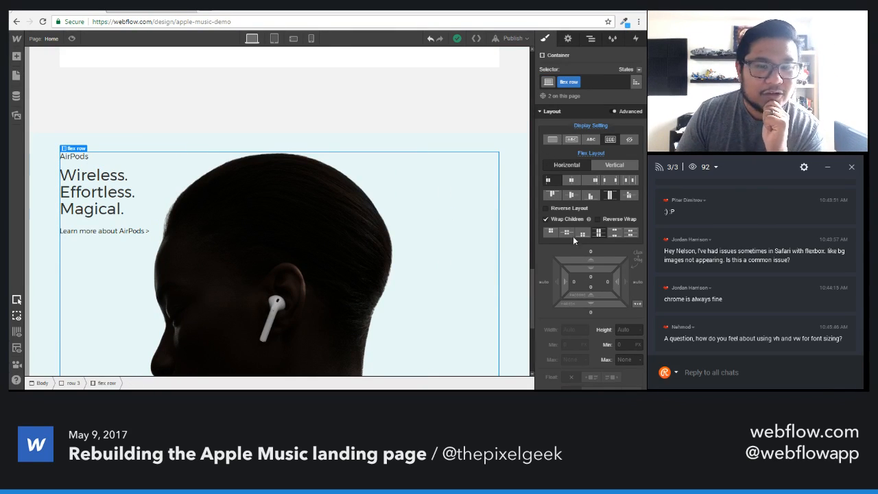
{"action": "left_click", "coordinate": [570, 199]}
{"action": "scroll", "coordinate": [356, 309], "scroll_direction": "down", "scroll_amount": 2}
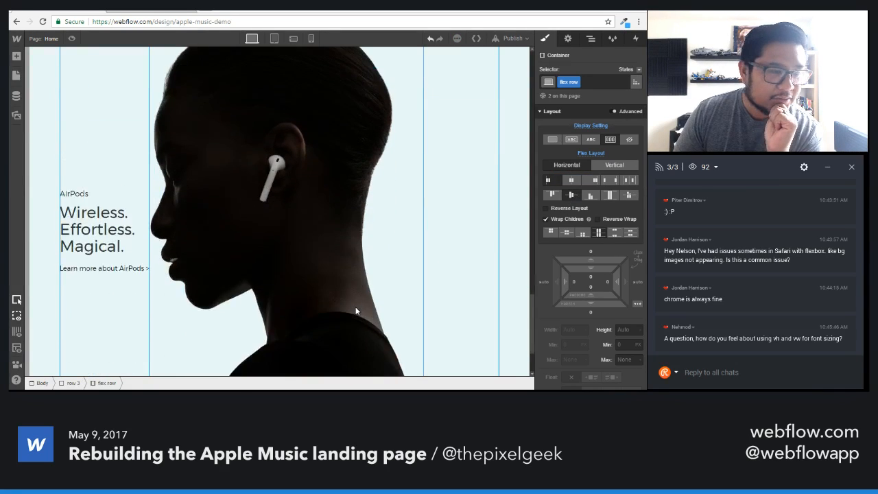
{"action": "scroll", "coordinate": [356, 310], "scroll_direction": "up", "scroll_amount": 1}
{"action": "scroll", "coordinate": [358, 304], "scroll_direction": "up", "scroll_amount": 2}
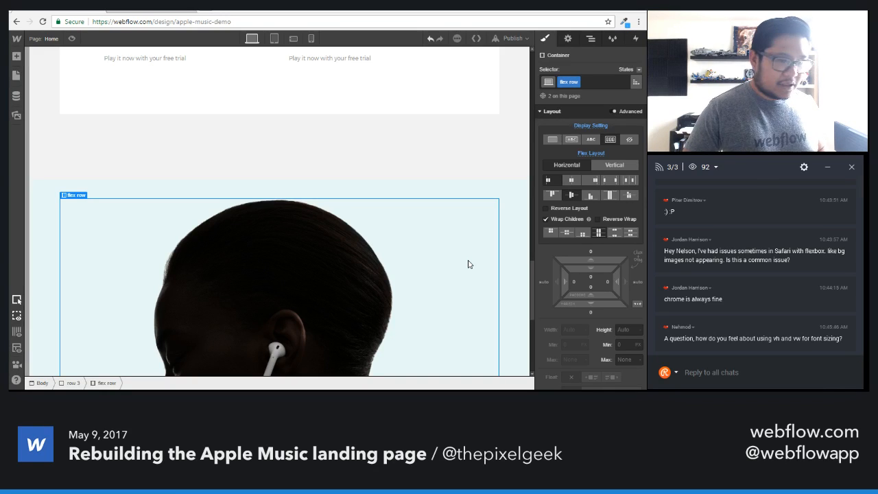
{"action": "scroll", "coordinate": [467, 262], "scroll_direction": "down", "scroll_amount": 3}
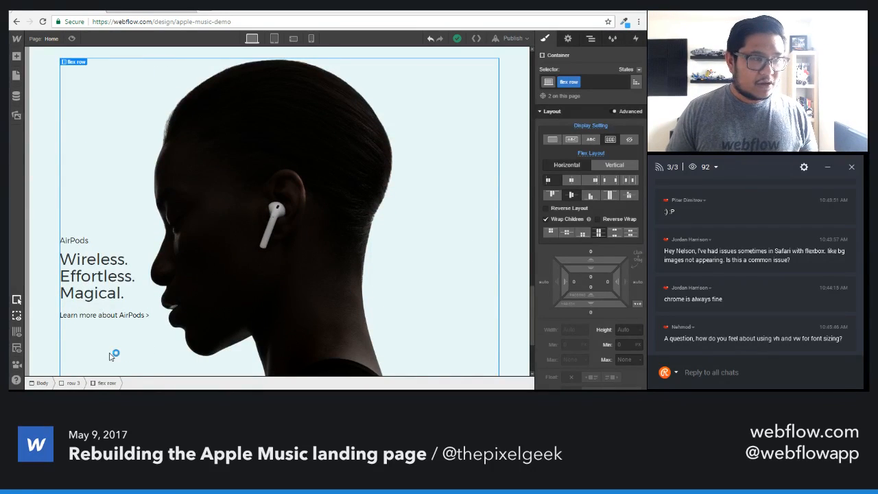
{"action": "left_click", "coordinate": [117, 245]}
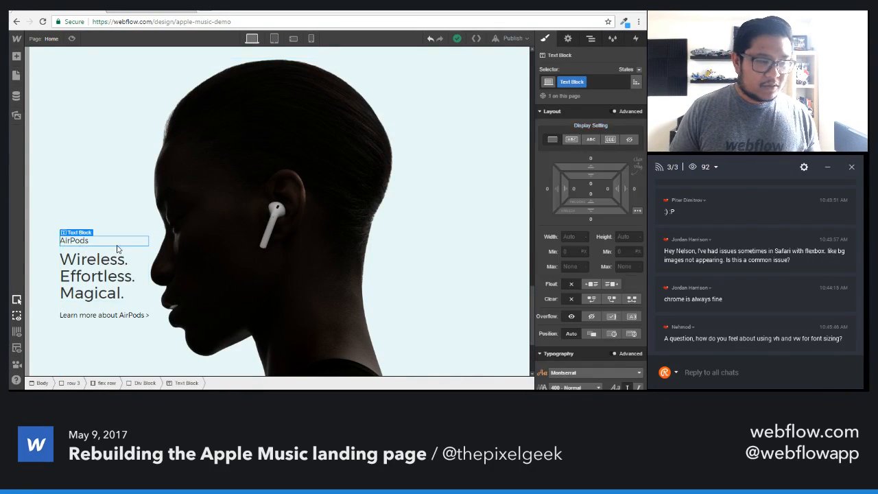
Give the block wrapping the AirPods text a new 'airpods content' class.
{"action": "left_click", "coordinate": [117, 249]}
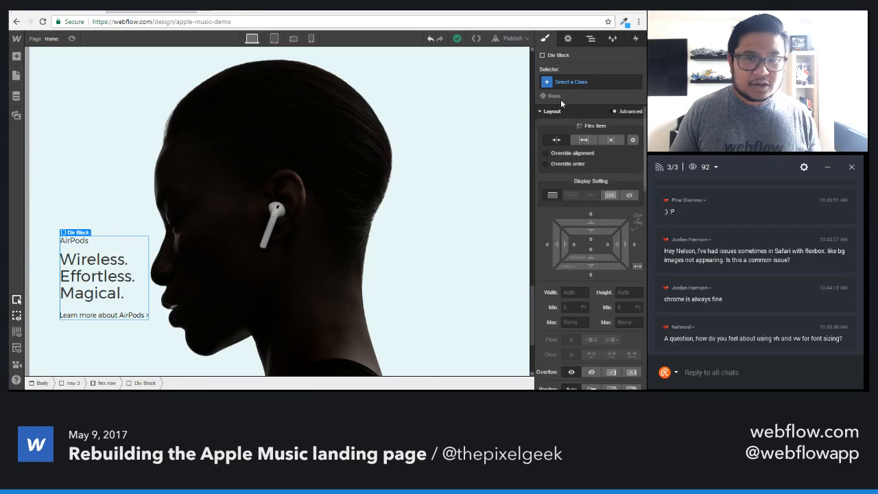
{"action": "left_click", "coordinate": [572, 82]}
{"action": "type", "text": "airpod"}
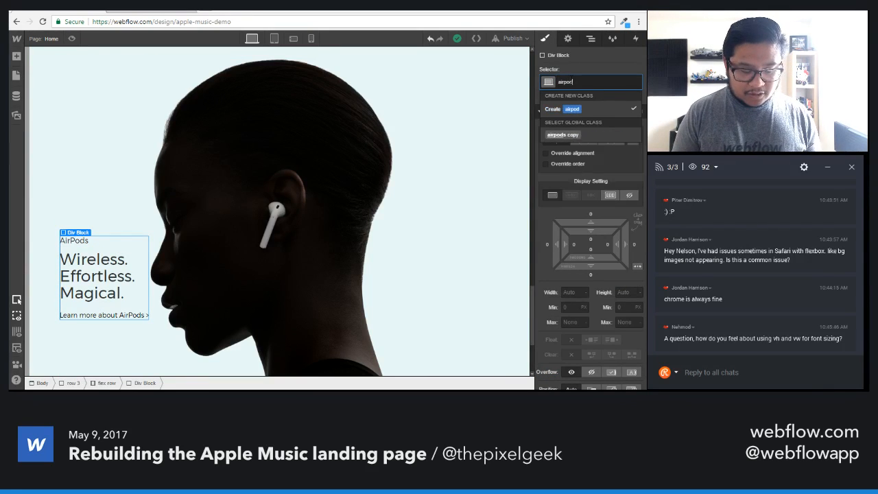
{"action": "type", "text": "s contren"}
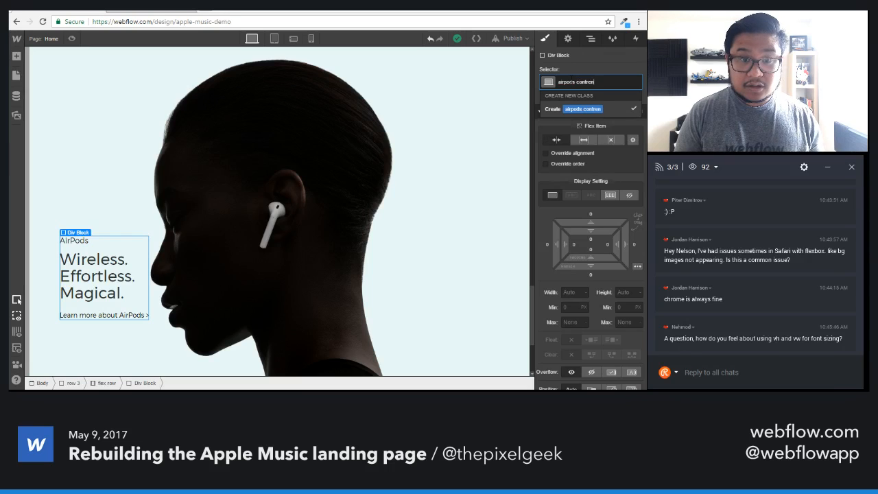
{"action": "key", "text": "BackSpace"}
{"action": "key", "text": "BackSpace"}
{"action": "key", "text": "BackSpace"}
{"action": "type", "text": "ent"}
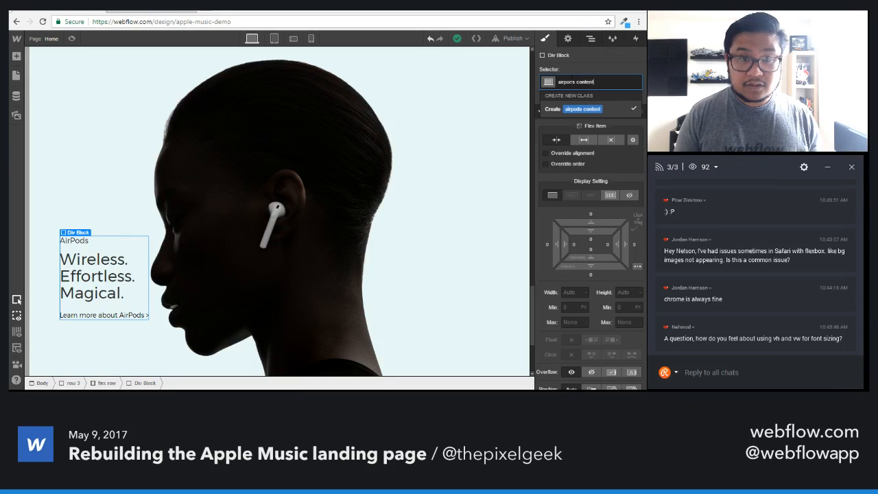
{"action": "left_click", "coordinate": [601, 116]}
Set the text column's flex basis to 350 px so the image stays beside it.
{"action": "left_click", "coordinate": [632, 140]}
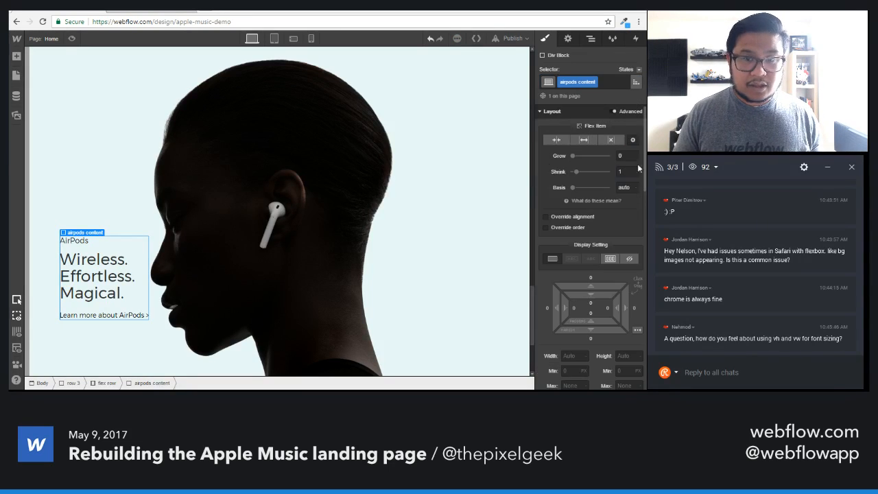
{"action": "left_click", "coordinate": [623, 188]}
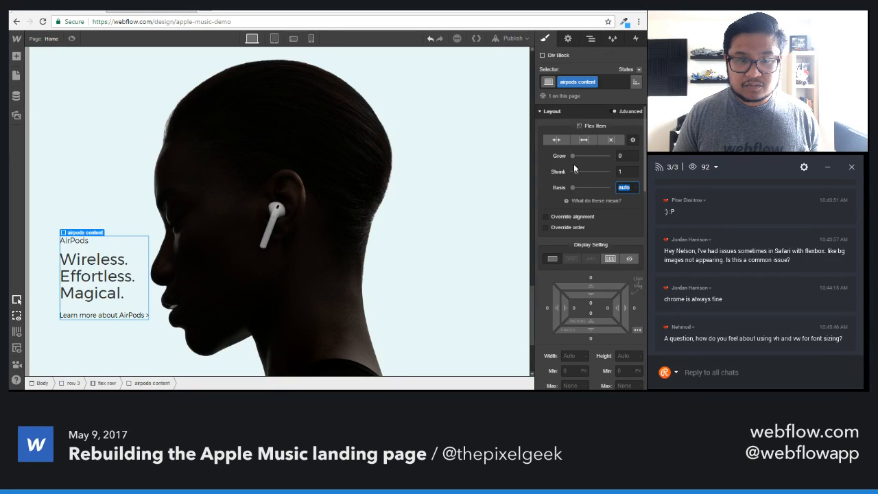
{"action": "type", "text": "25"}
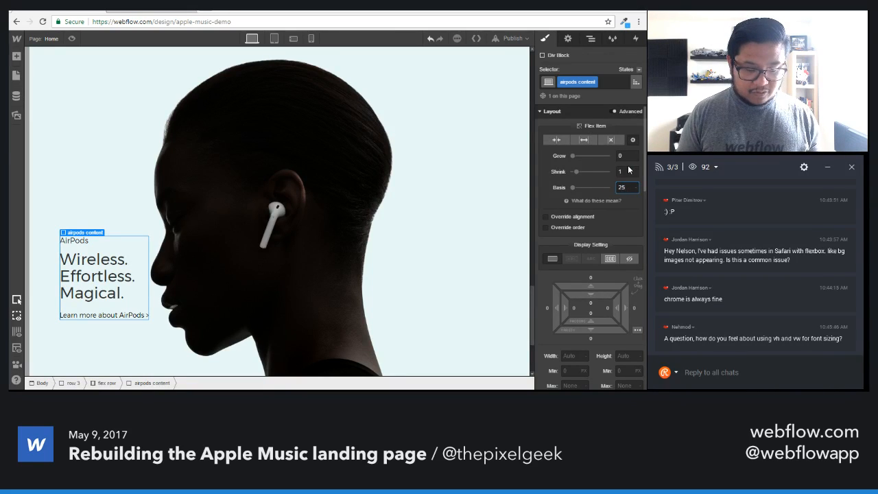
{"action": "type", "text": "%"}
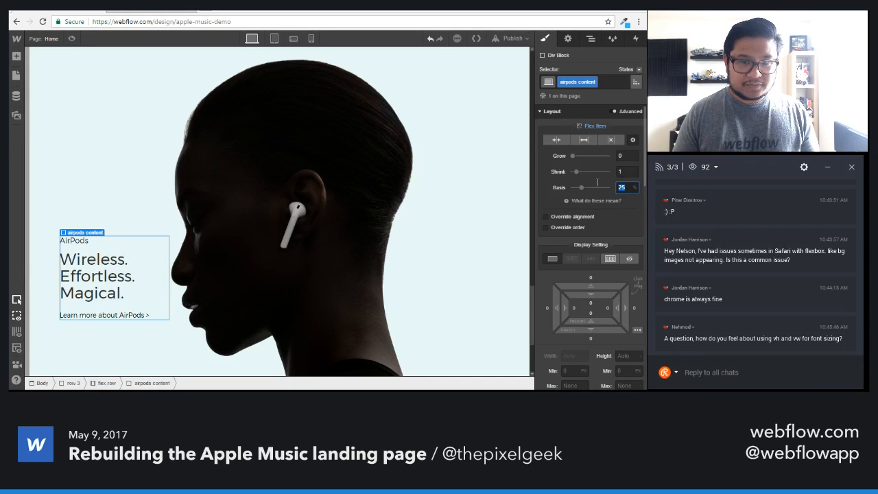
{"action": "type", "text": "50"}
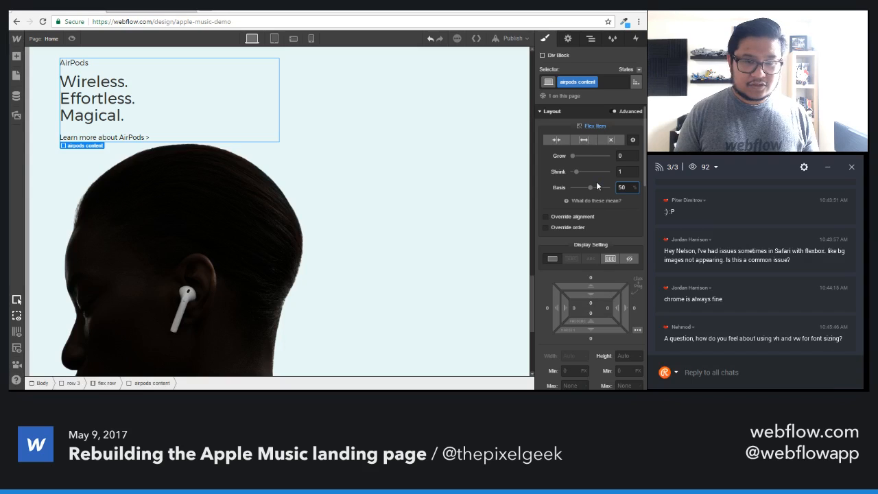
{"action": "key", "text": "BackSpace"}
{"action": "key", "text": "BackSpace"}
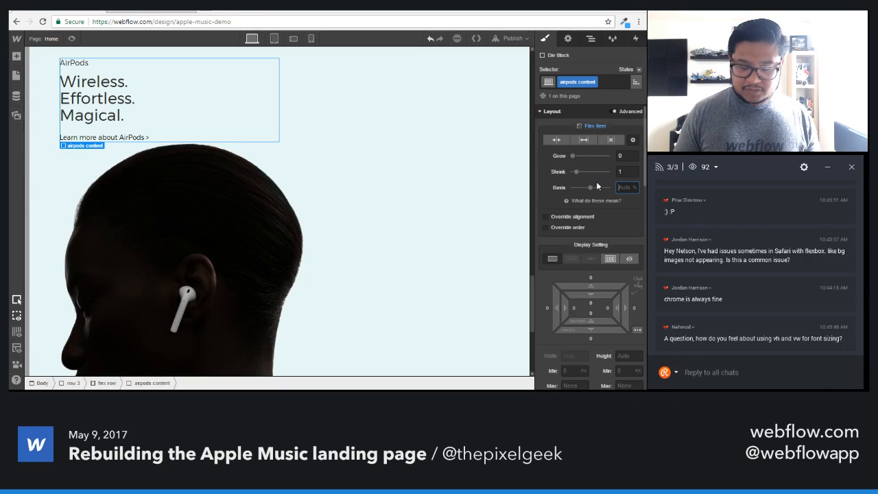
{"action": "type", "text": "200"}
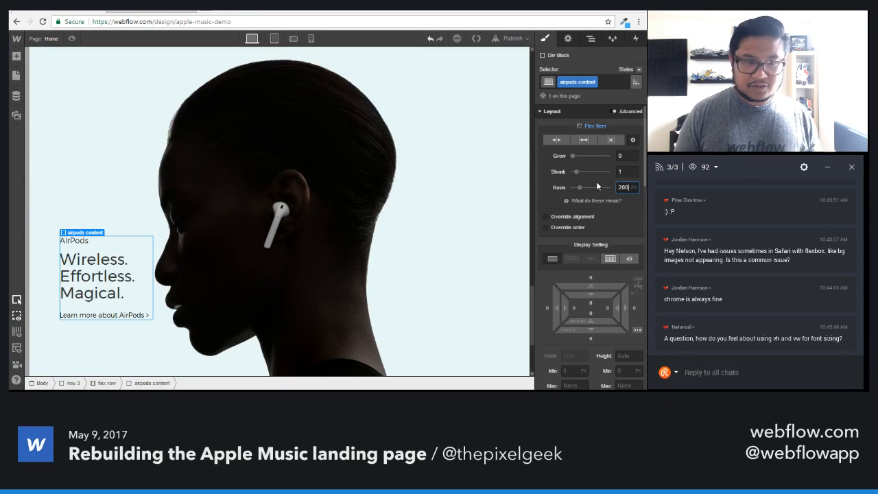
{"action": "key", "text": "shift+Up"}
{"action": "key", "text": "shift+Up"}
{"action": "key", "text": "shift+Up"}
{"action": "key", "text": "shift+Up"}
{"action": "key", "text": "shift+Up"}
{"action": "key", "text": "shift+Up"}
{"action": "key", "text": "shift+Up"}
{"action": "key", "text": "shift+Up"}
{"action": "key", "text": "shift+Up"}
{"action": "key", "text": "shift+Up"}
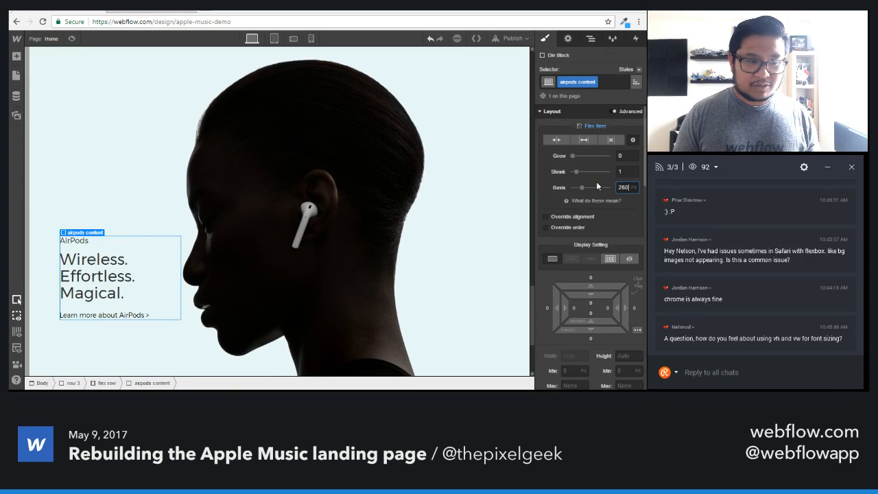
{"action": "key", "text": "shift+Up"}
{"action": "key", "text": "shift+Up"}
{"action": "key", "text": "shift+Up"}
{"action": "key", "text": "shift+Up"}
{"action": "key", "text": "shift+Up"}
{"action": "key", "text": "shift+Up"}
{"action": "key", "text": "shift+Up"}
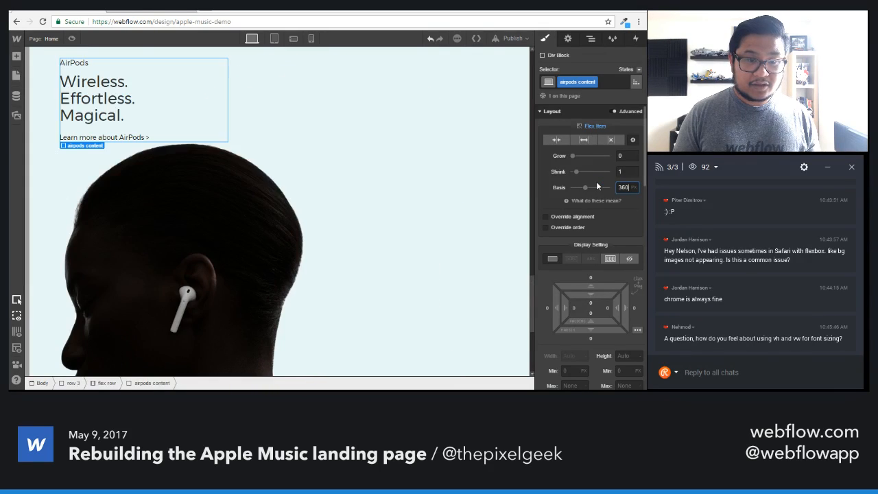
{"action": "key", "text": "shift+Down"}
{"action": "key", "text": "shift+Down"}
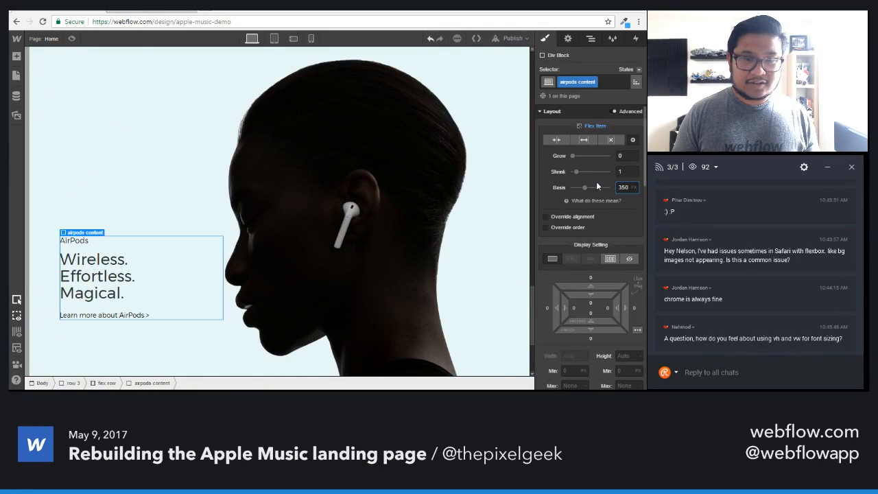
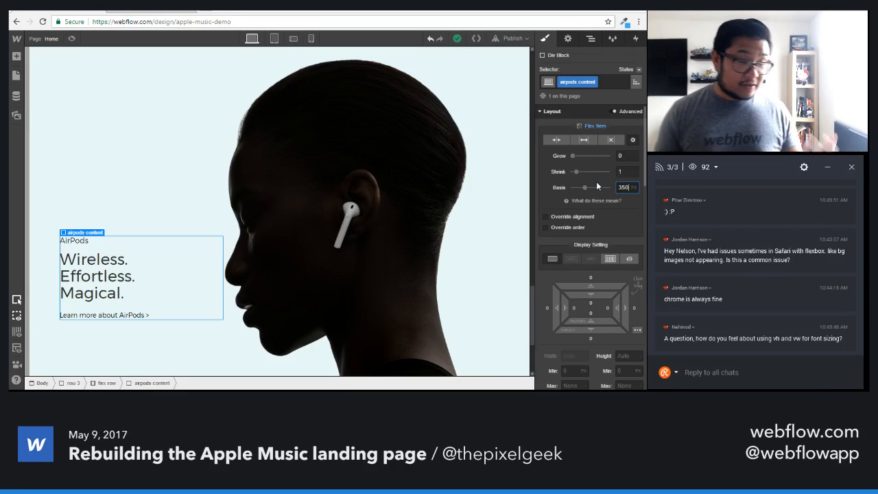
Select the row 3 AirPods Section rather than its airpods content block.
{"action": "scroll", "coordinate": [453, 248], "scroll_direction": "down", "scroll_amount": 1}
{"action": "scroll", "coordinate": [449, 252], "scroll_direction": "down", "scroll_amount": 1}
{"action": "scroll", "coordinate": [446, 252], "scroll_direction": "up", "scroll_amount": 4}
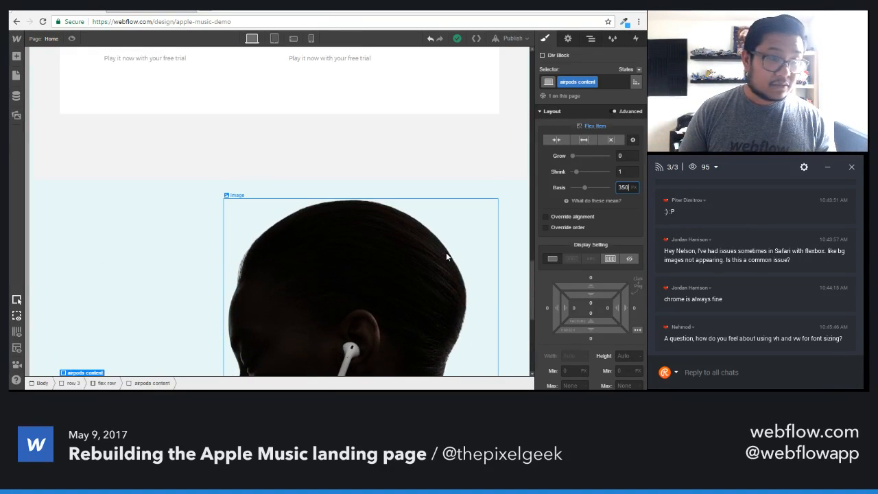
{"action": "scroll", "coordinate": [446, 252], "scroll_direction": "down", "scroll_amount": 3}
{"action": "scroll", "coordinate": [482, 177], "scroll_direction": "up", "scroll_amount": 2}
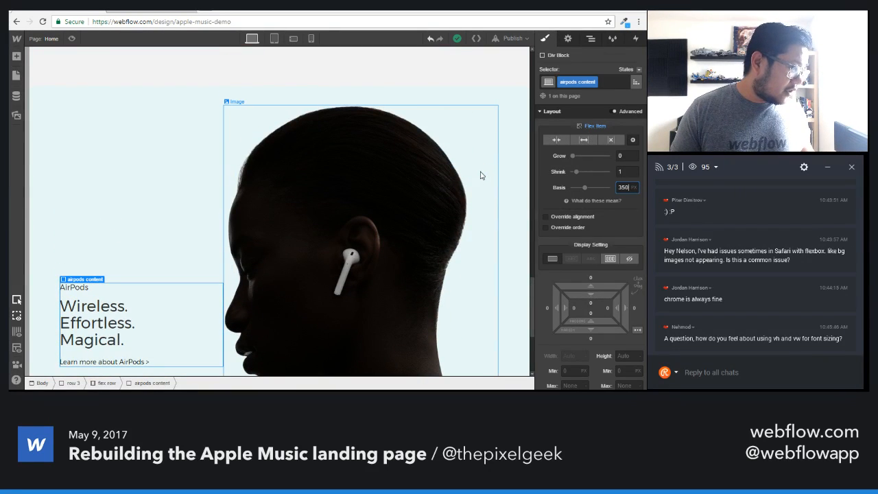
{"action": "scroll", "coordinate": [401, 193], "scroll_direction": "up", "scroll_amount": 5}
{"action": "scroll", "coordinate": [401, 194], "scroll_direction": "down", "scroll_amount": 5}
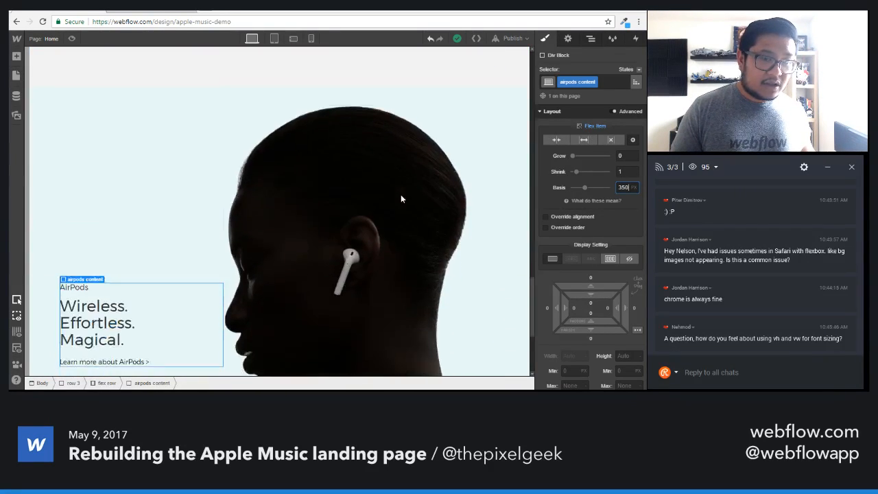
{"action": "scroll", "coordinate": [401, 199], "scroll_direction": "down", "scroll_amount": 4}
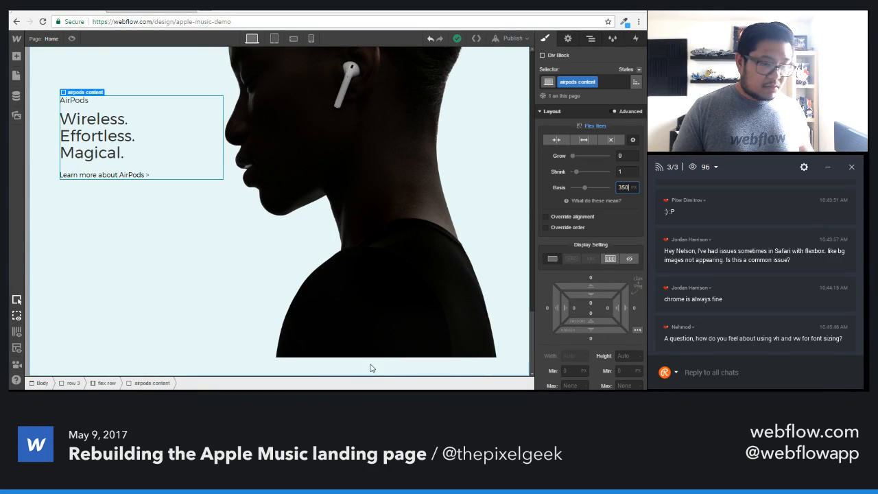
{"action": "left_click", "coordinate": [464, 370]}
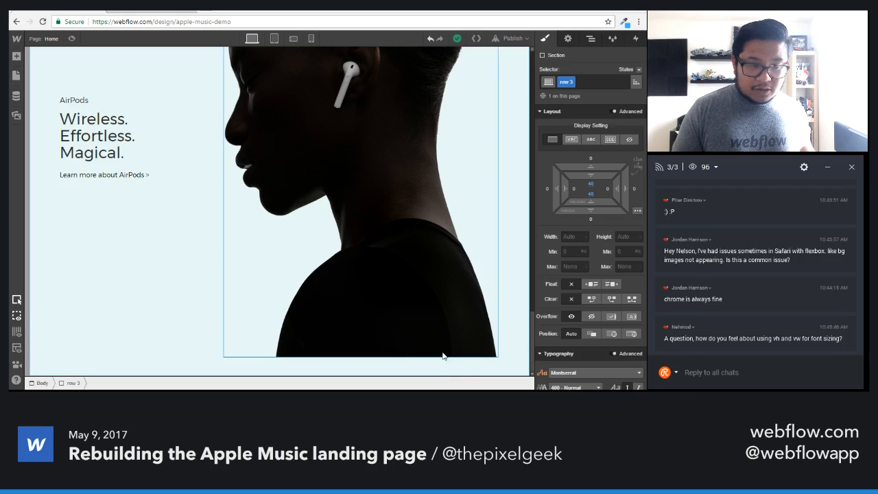
Remove row 3's 40 px bottom padding and scroll to check the image rests on the edge.
{"action": "left_click", "coordinate": [590, 193]}
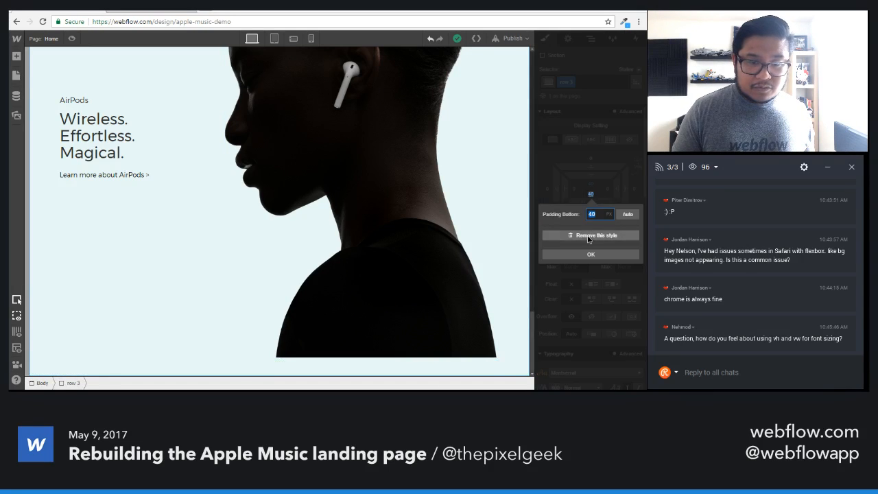
{"action": "left_click", "coordinate": [587, 236]}
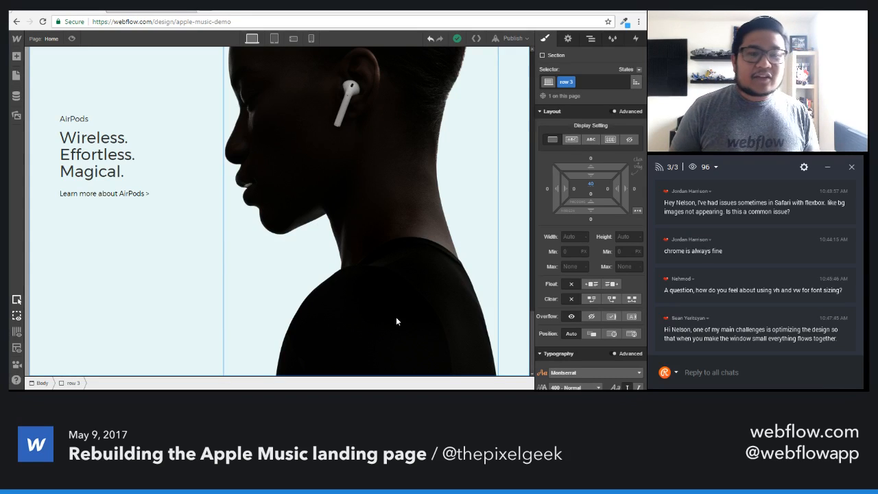
{"action": "scroll", "coordinate": [388, 288], "scroll_direction": "down", "scroll_amount": 10}
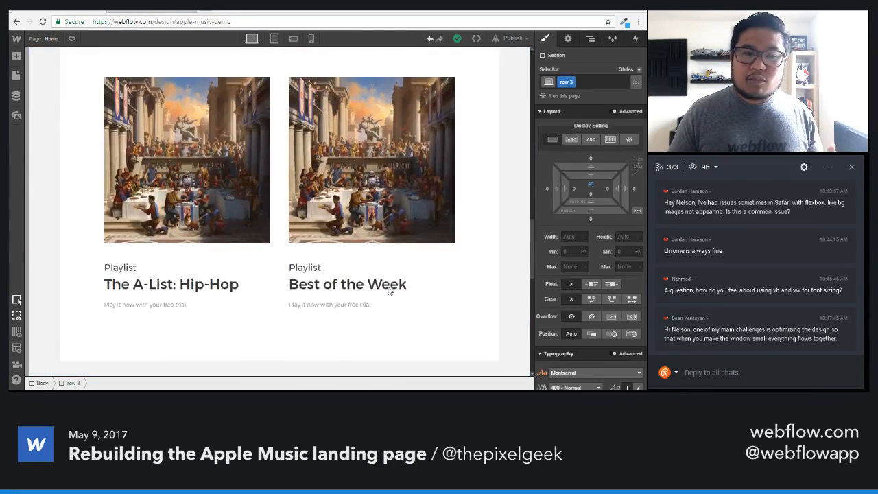
{"action": "scroll", "coordinate": [388, 291], "scroll_direction": "down", "scroll_amount": 6}
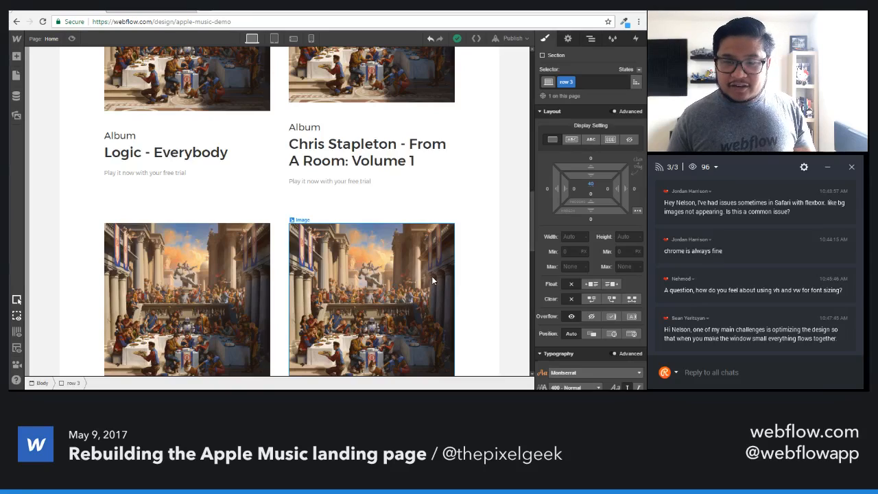
{"action": "scroll", "coordinate": [432, 280], "scroll_direction": "down", "scroll_amount": 8}
{"action": "scroll", "coordinate": [432, 281], "scroll_direction": "down", "scroll_amount": 5}
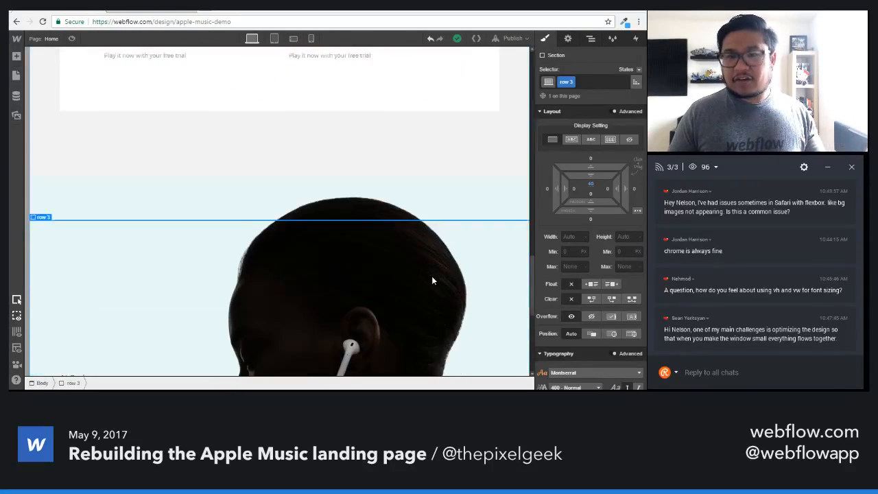
{"action": "scroll", "coordinate": [432, 281], "scroll_direction": "down", "scroll_amount": 3}
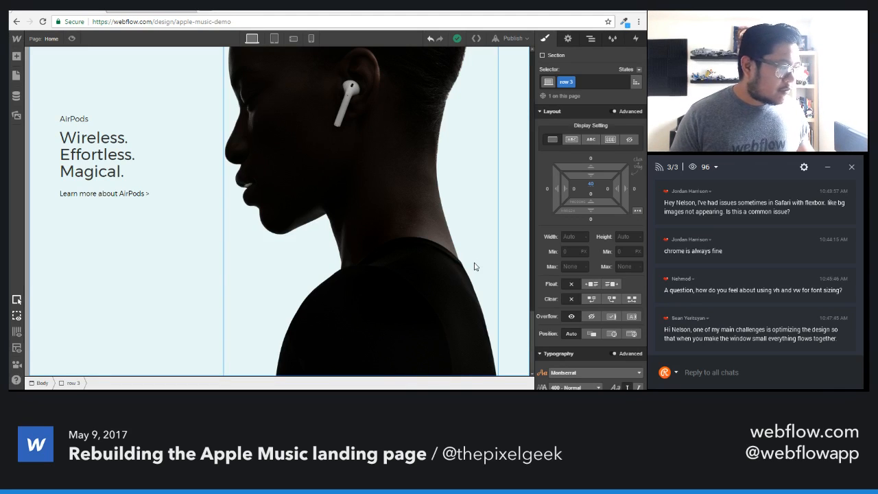
Drag a new Section from the Add panel in directly below row 3.
{"action": "left_click", "coordinate": [590, 38]}
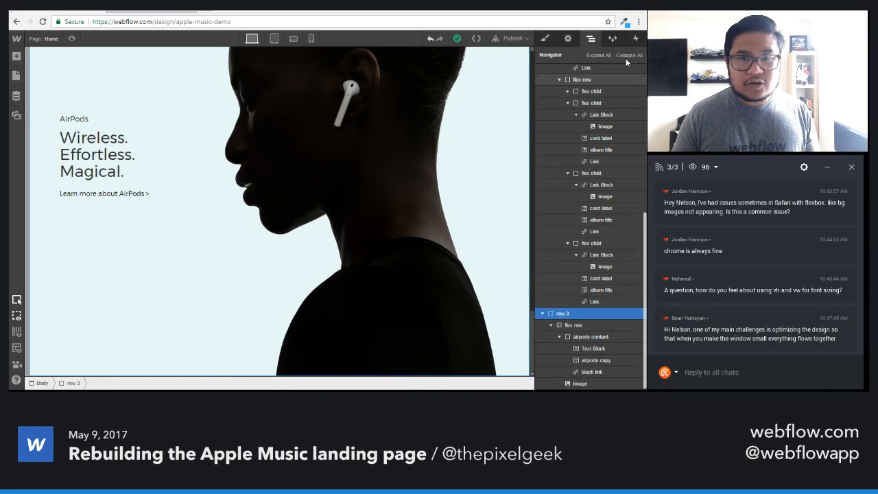
{"action": "left_click", "coordinate": [626, 55]}
{"action": "key", "text": "a"}
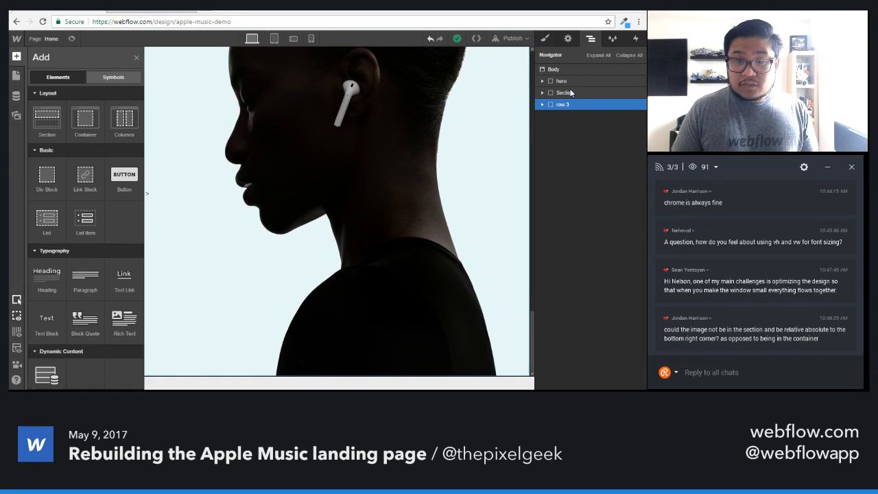
{"action": "left_click_drag", "start_coordinate": [46, 120], "coordinate": [546, 155]}
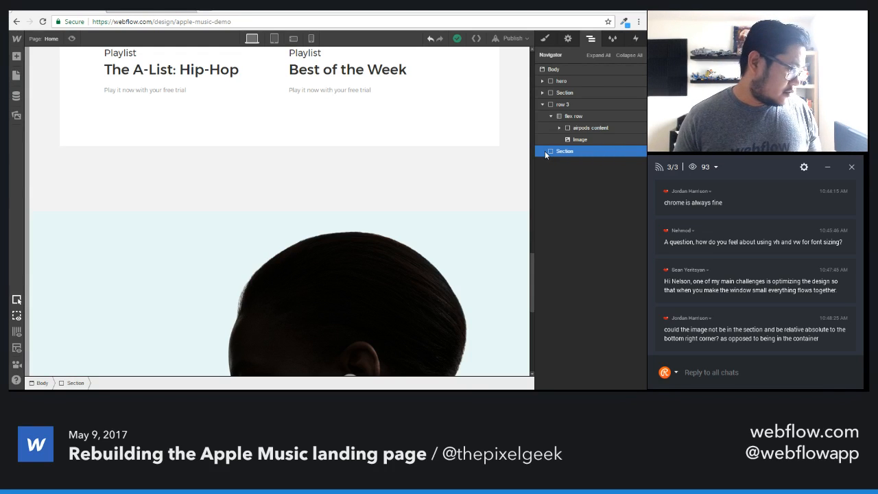
{"action": "scroll", "coordinate": [368, 288], "scroll_direction": "down", "scroll_amount": 5}
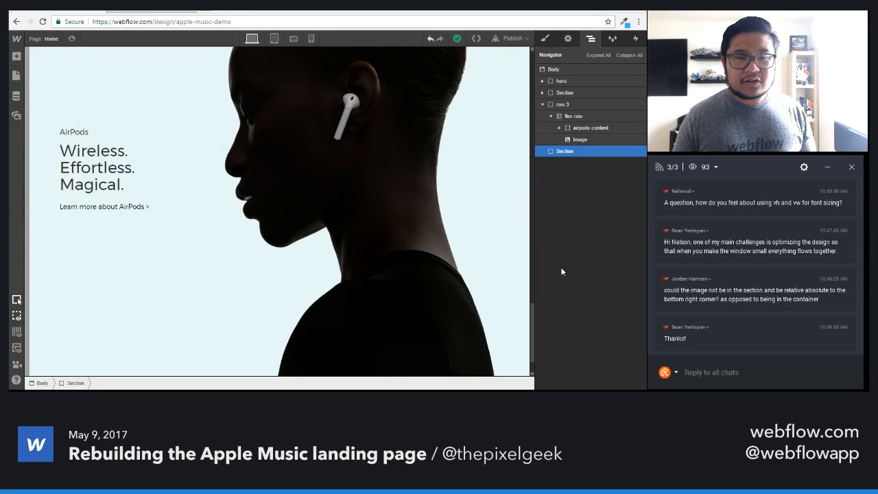
{"action": "left_click", "coordinate": [542, 104]}
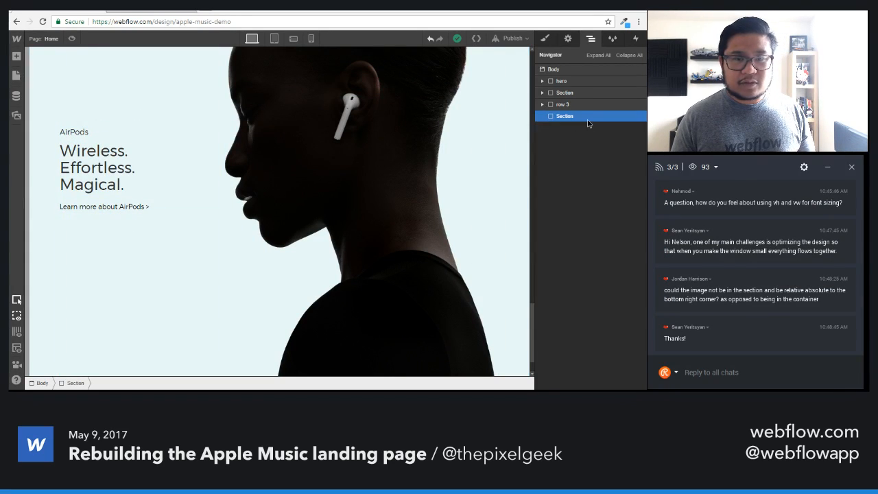
Give the new section the class 'row 4' and bring up the Apple Music reference page.
{"action": "left_click", "coordinate": [544, 38]}
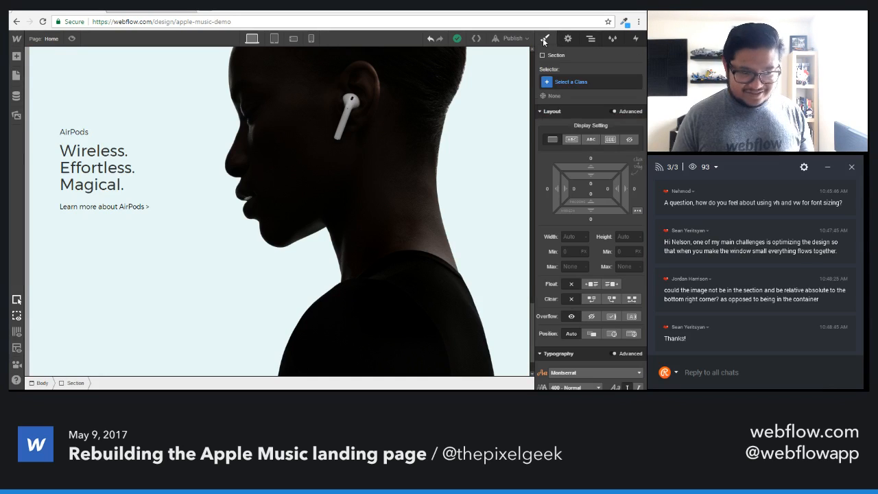
{"action": "left_click", "coordinate": [573, 80]}
{"action": "type", "text": "row4"}
{"action": "key", "text": "Return"}
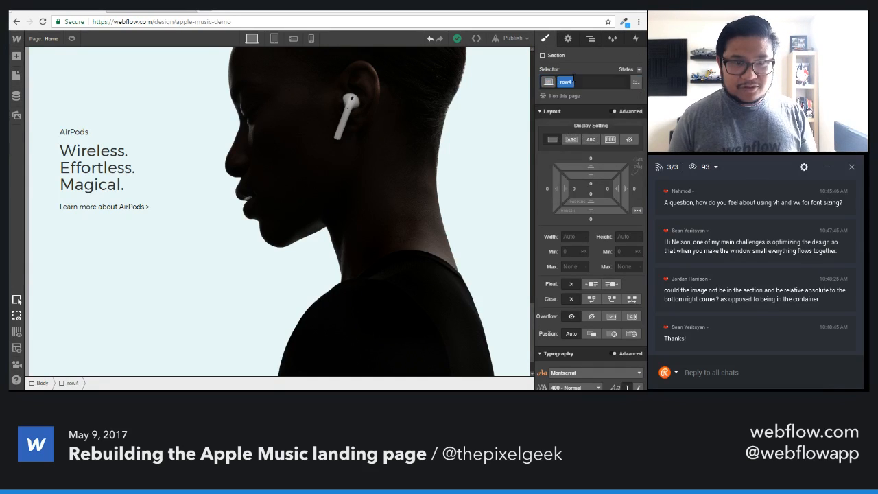
{"action": "left_click", "coordinate": [569, 81]}
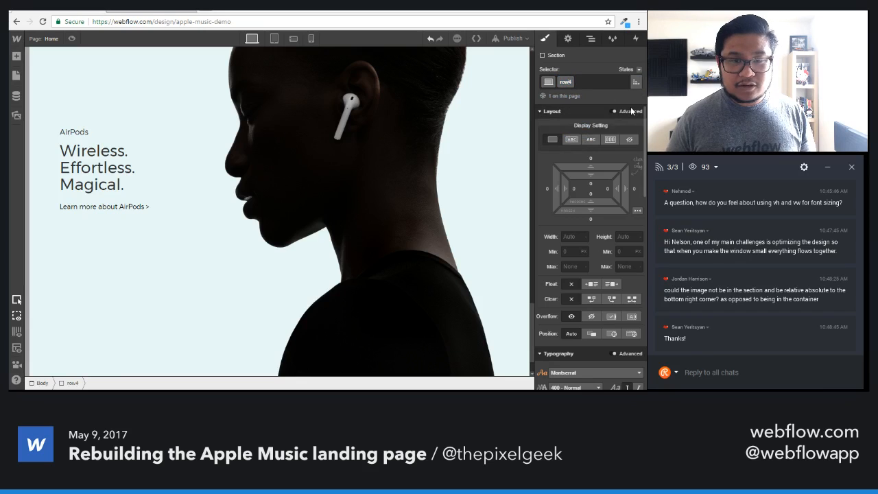
{"action": "key", "text": "Return"}
{"action": "scroll", "coordinate": [591, 233], "scroll_direction": "down", "scroll_amount": 10}
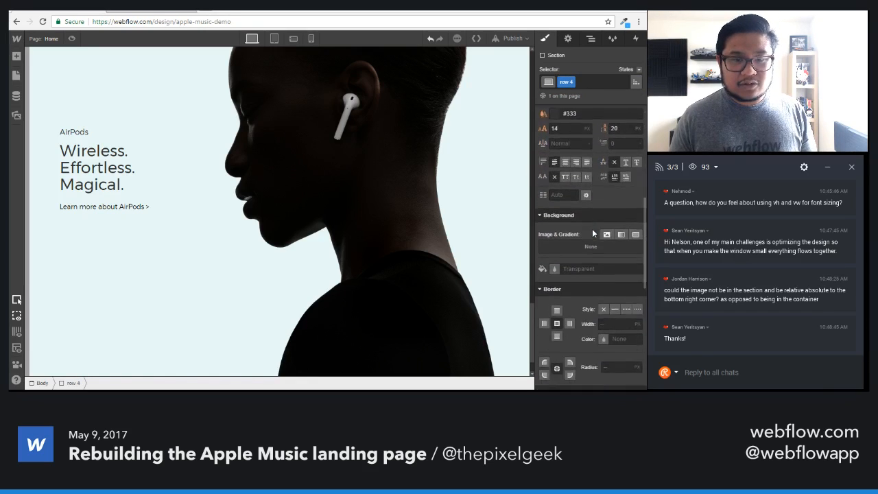
{"action": "key", "text": "ctrl+Tab"}
{"action": "scroll", "coordinate": [279, 233], "scroll_direction": "down", "scroll_amount": 5}
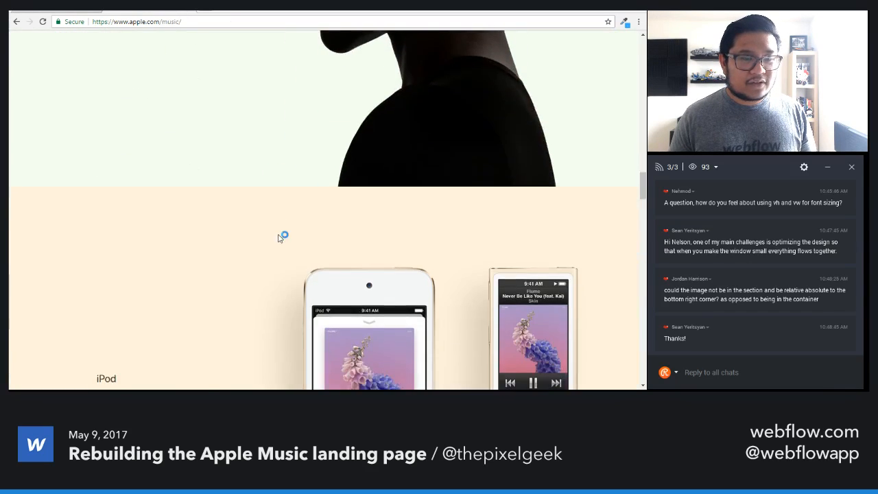
Review the cream iPod section on apple.com/music, then return to Webflow Designer.
{"action": "scroll", "coordinate": [277, 238], "scroll_direction": "up", "scroll_amount": 3}
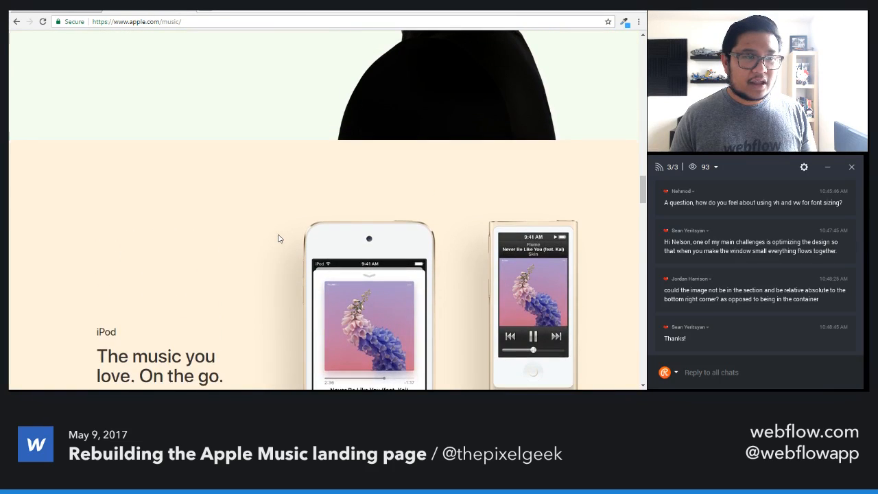
{"action": "scroll", "coordinate": [279, 237], "scroll_direction": "up", "scroll_amount": 2}
{"action": "scroll", "coordinate": [278, 233], "scroll_direction": "down", "scroll_amount": 1}
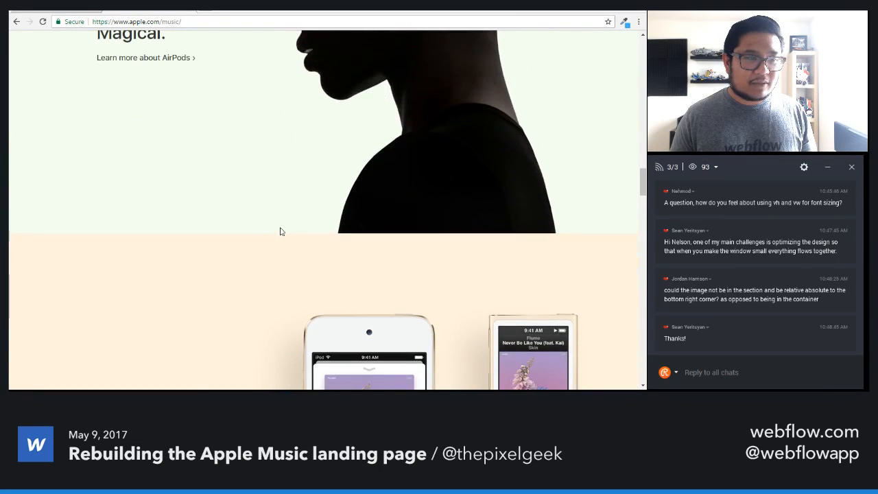
{"action": "scroll", "coordinate": [257, 222], "scroll_direction": "down", "scroll_amount": 4}
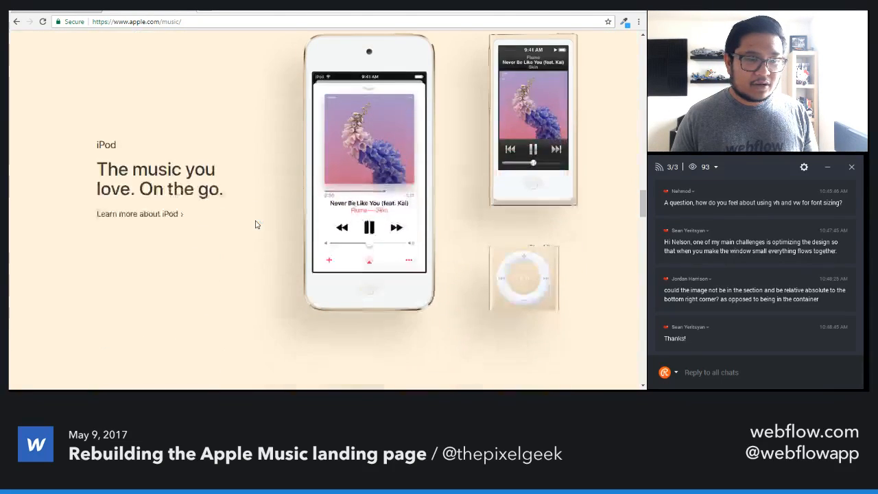
{"action": "scroll", "coordinate": [255, 225], "scroll_direction": "up", "scroll_amount": 3}
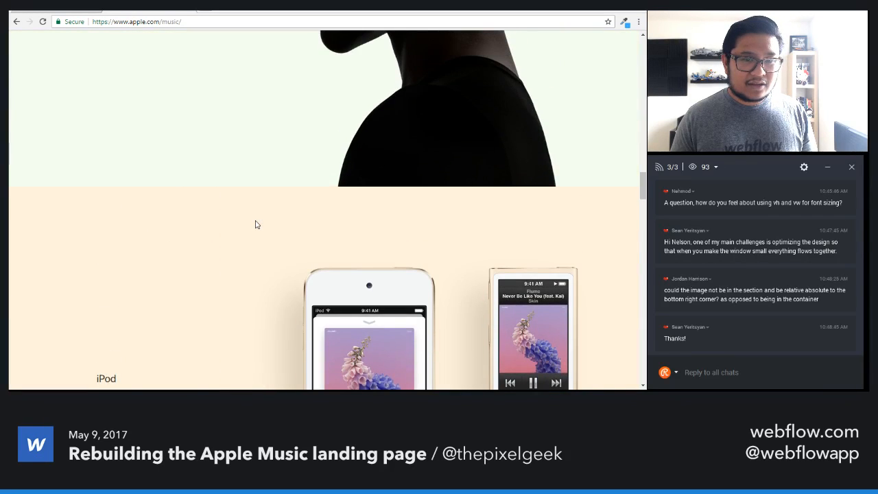
{"action": "scroll", "coordinate": [255, 224], "scroll_direction": "down", "scroll_amount": 2}
{"action": "scroll", "coordinate": [255, 225], "scroll_direction": "down", "scroll_amount": 2}
{"action": "scroll", "coordinate": [255, 224], "scroll_direction": "up", "scroll_amount": 1}
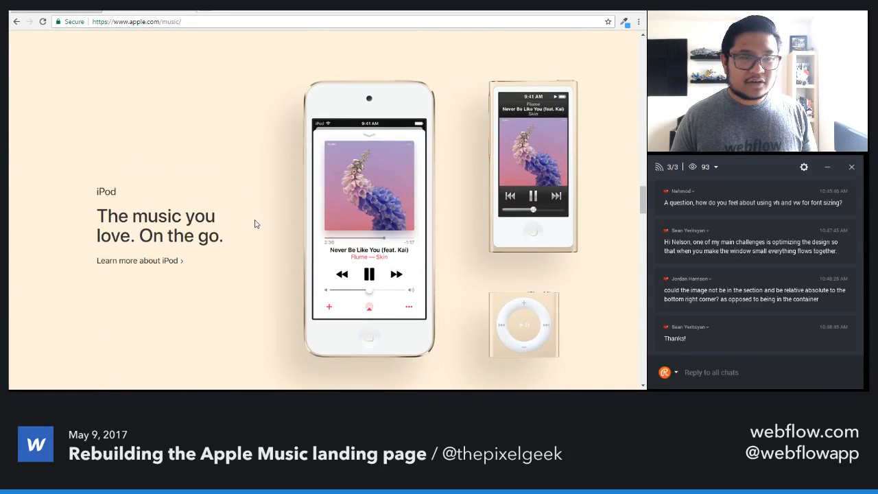
{"action": "left_click", "coordinate": [81, 10]}
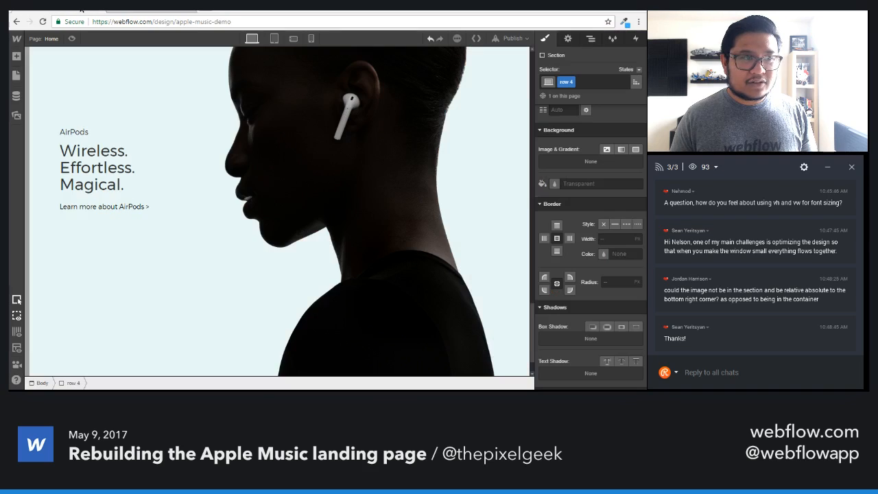
{"action": "left_click", "coordinate": [555, 184]}
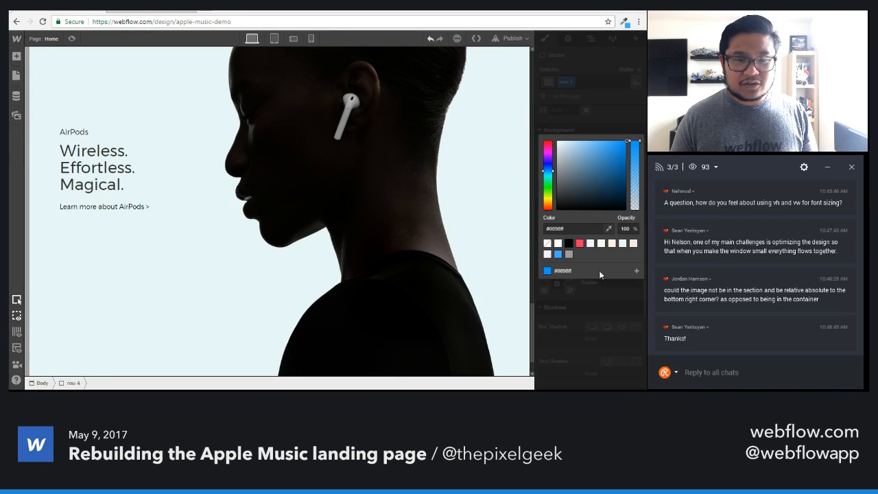
{"action": "left_click", "coordinate": [611, 244]}
{"action": "left_click", "coordinate": [627, 116]}
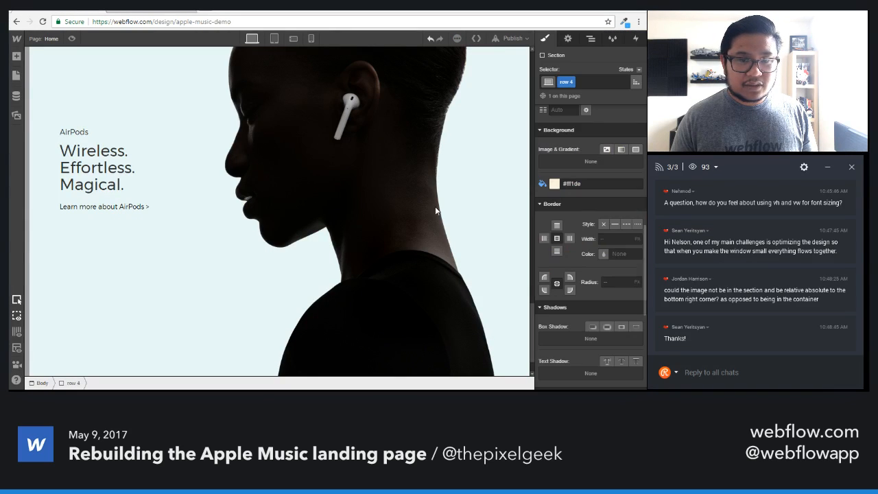
{"action": "scroll", "coordinate": [423, 222], "scroll_direction": "down", "scroll_amount": 1}
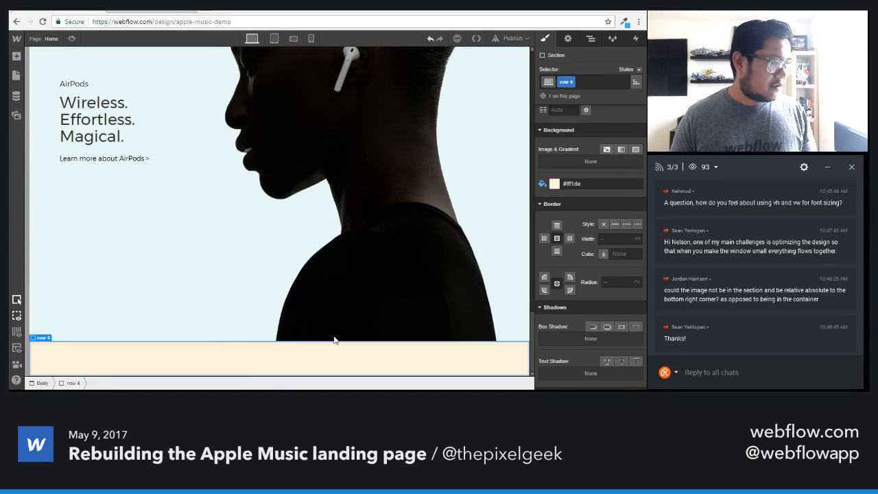
{"action": "left_click", "coordinate": [135, 314]}
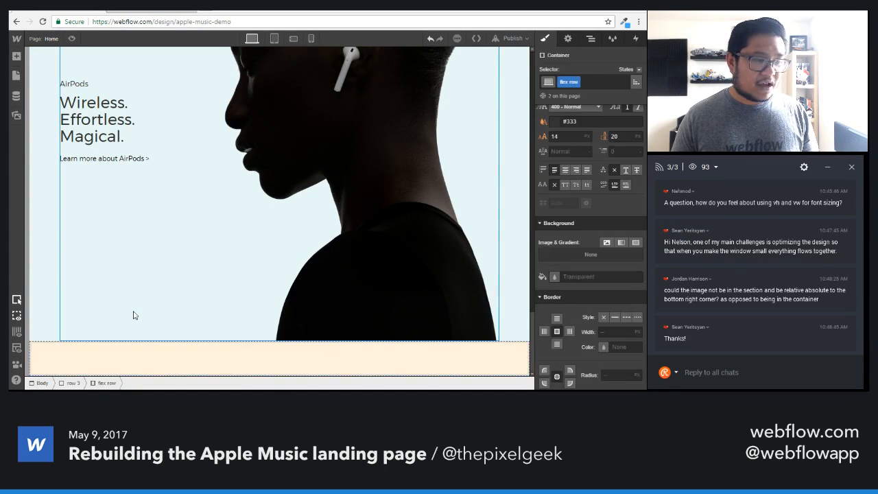
{"action": "left_click", "coordinate": [169, 365]}
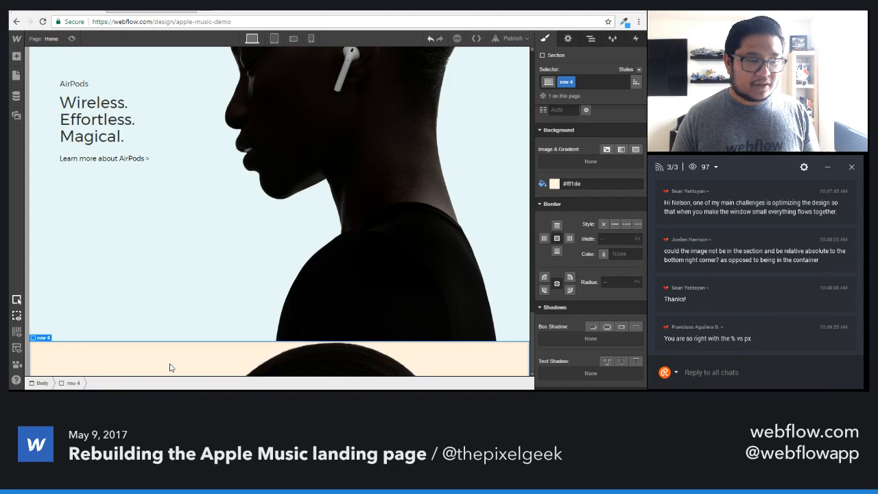
{"action": "scroll", "coordinate": [180, 354], "scroll_direction": "down", "scroll_amount": 4}
Swap row 4's AirPods photo for the iPod devices image from the Asset Manager.
{"action": "double_click", "coordinate": [328, 260]}
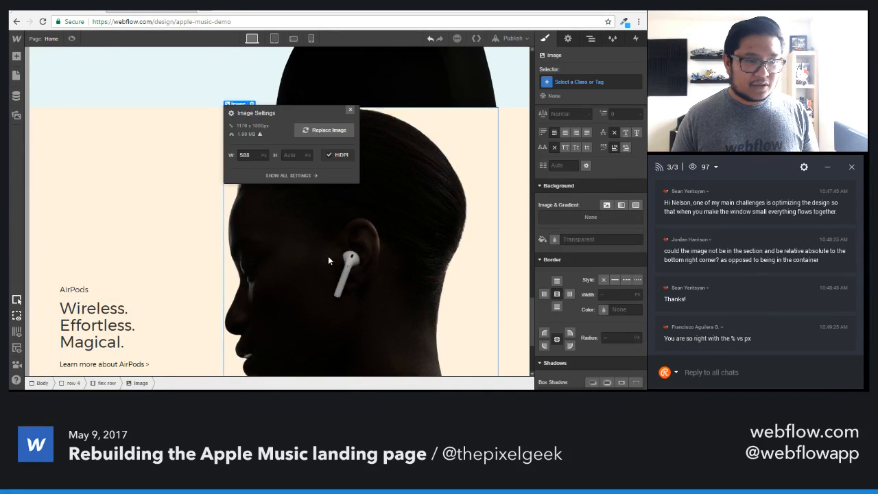
{"action": "left_click", "coordinate": [320, 132]}
{"action": "left_click", "coordinate": [272, 139]}
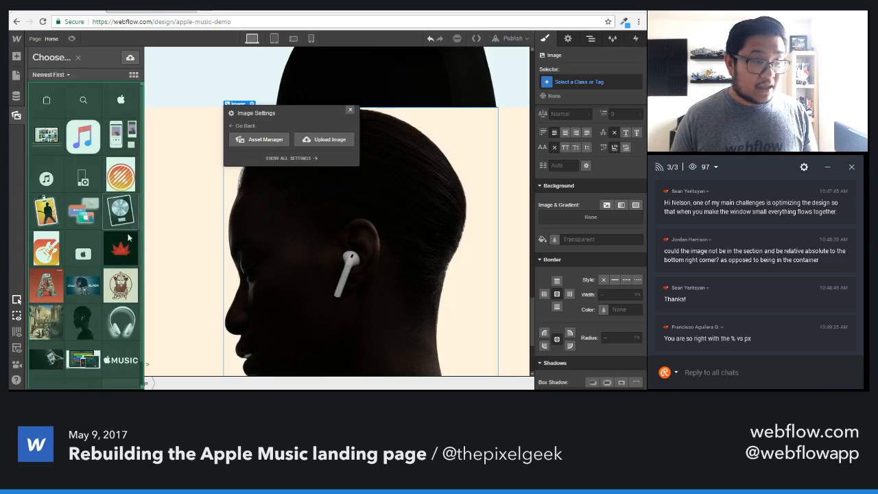
{"action": "left_click", "coordinate": [122, 137]}
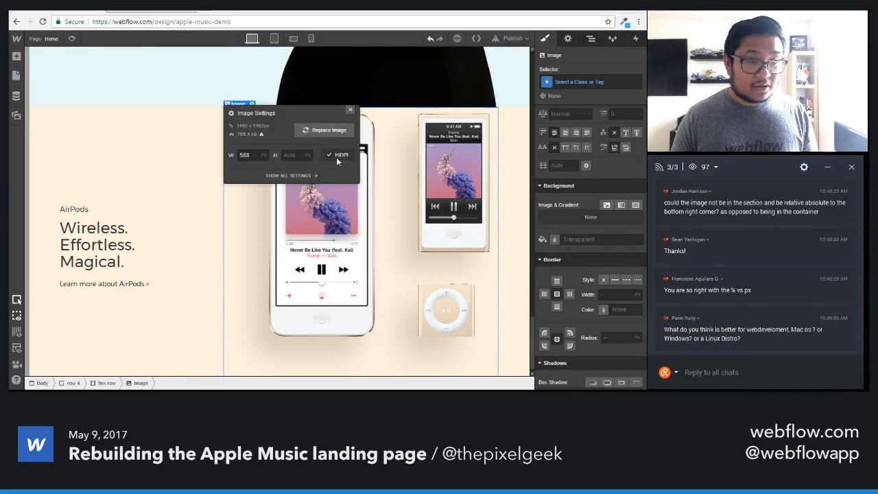
{"action": "left_click", "coordinate": [351, 110]}
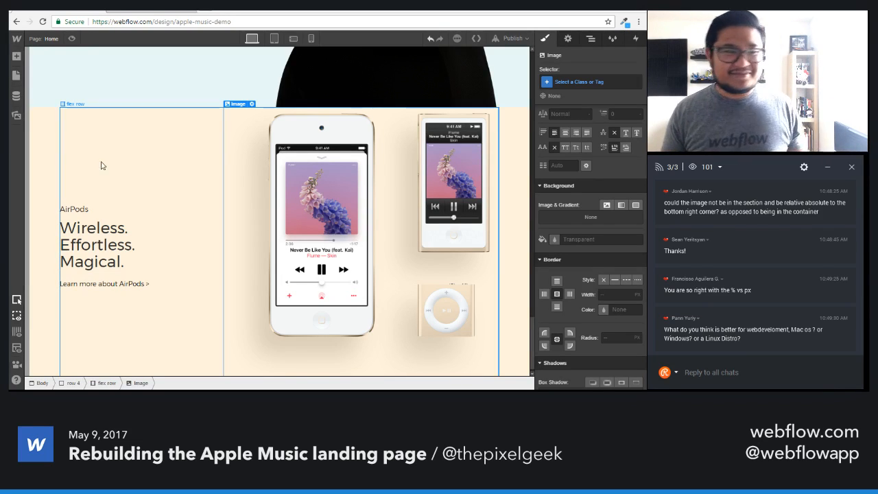
{"action": "left_click", "coordinate": [42, 154]}
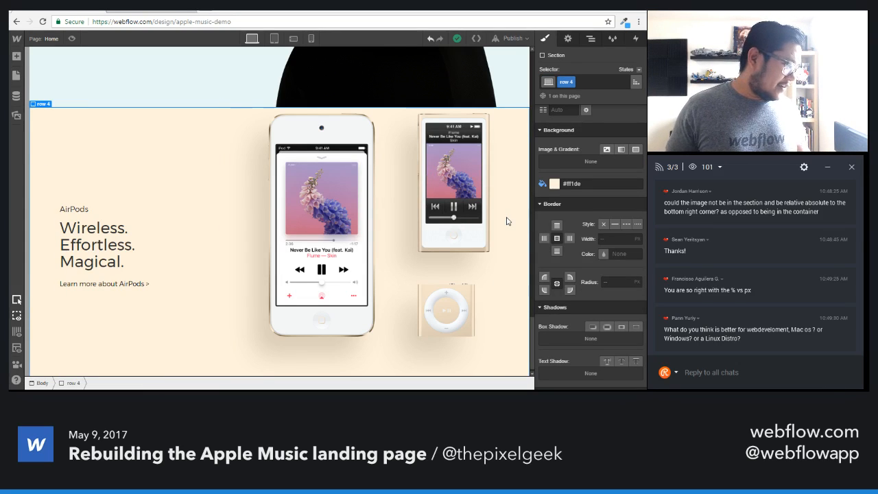
Drag row 4's vertical padding to 125 px top and bottom.
{"action": "scroll", "coordinate": [557, 229], "scroll_direction": "up", "scroll_amount": 3}
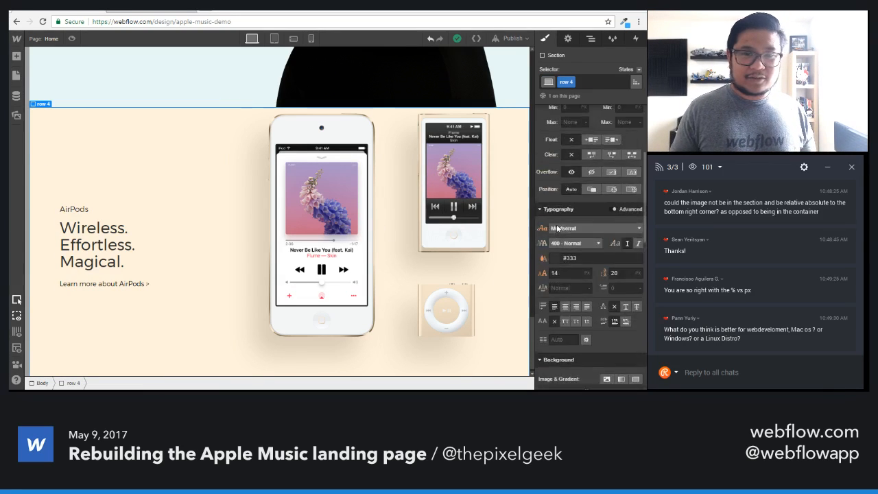
{"action": "scroll", "coordinate": [557, 228], "scroll_direction": "up", "scroll_amount": 2}
{"action": "left_click_drag", "start_coordinate": [594, 177], "coordinate": [612, 351]}
{"action": "scroll", "coordinate": [337, 330], "scroll_direction": "down", "scroll_amount": 2}
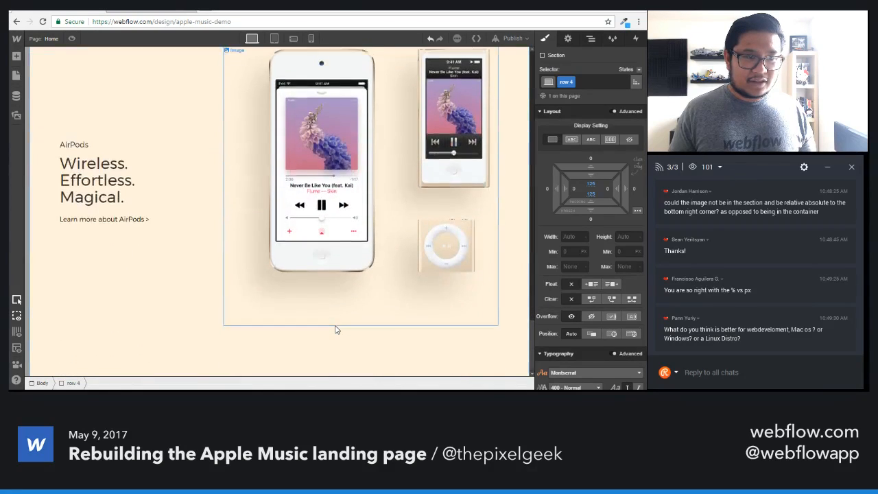
{"action": "scroll", "coordinate": [337, 329], "scroll_direction": "up", "scroll_amount": 2}
{"action": "scroll", "coordinate": [336, 328], "scroll_direction": "down", "scroll_amount": 2}
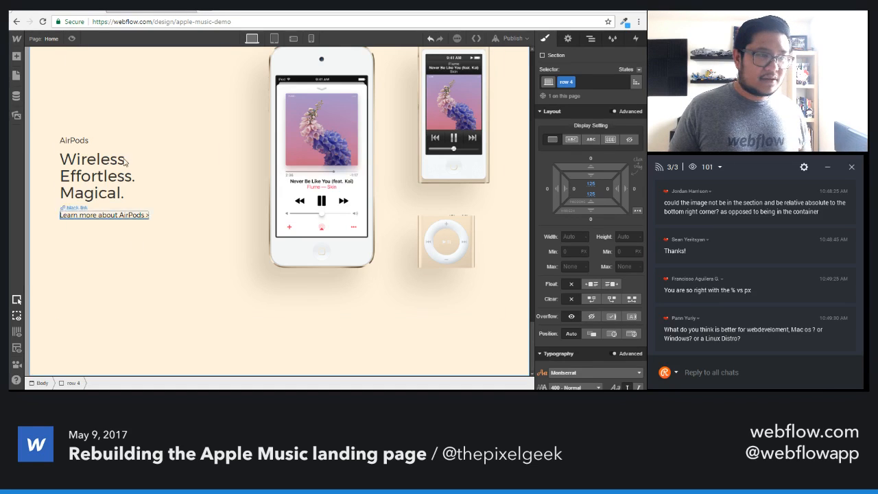
Select the AirPods label, then the row's flex row container.
{"action": "left_click", "coordinate": [77, 141]}
{"action": "double_click", "coordinate": [89, 142]}
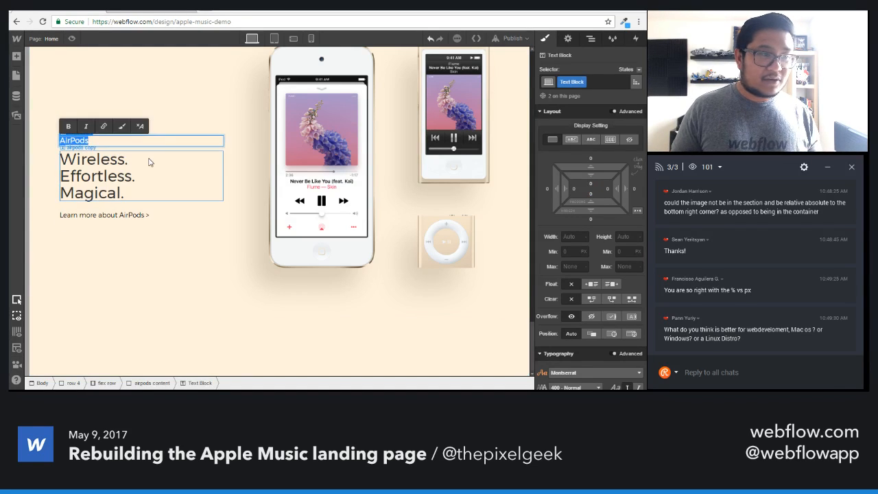
{"action": "key", "text": "Escape"}
{"action": "left_click", "coordinate": [218, 297]}
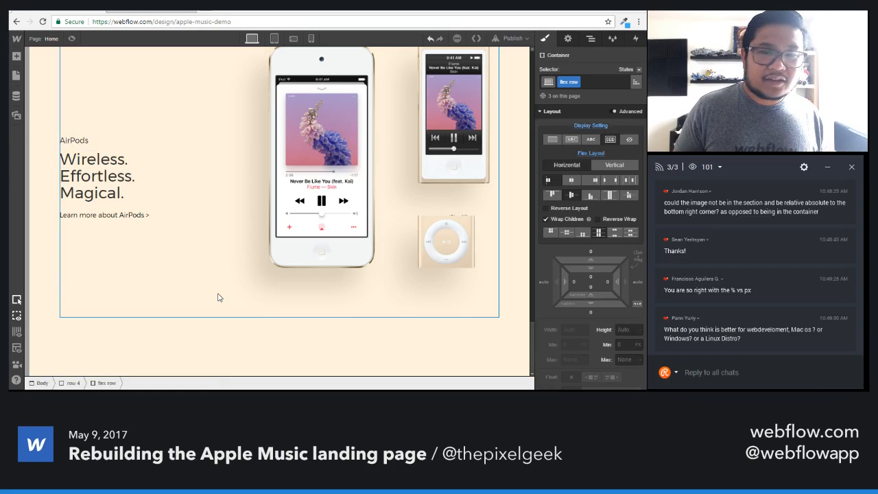
Rename row 4's airpods content class to 'product content'.
{"action": "left_click", "coordinate": [590, 38]}
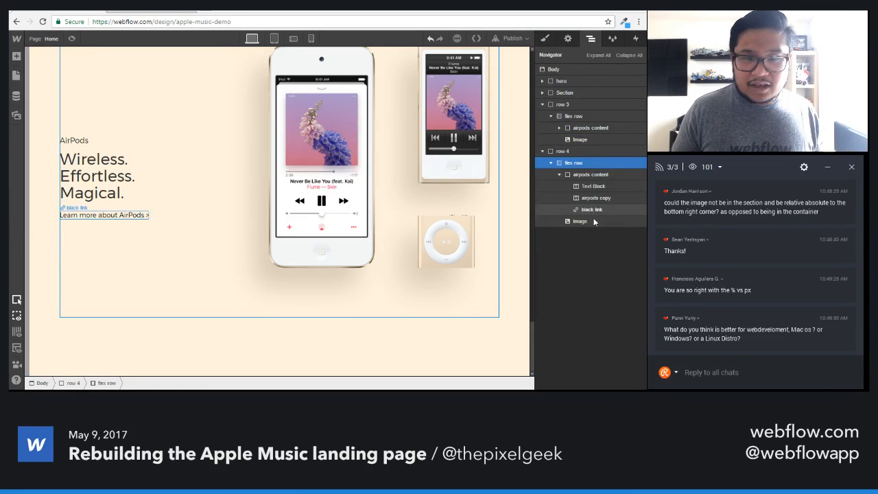
{"action": "left_click", "coordinate": [602, 177]}
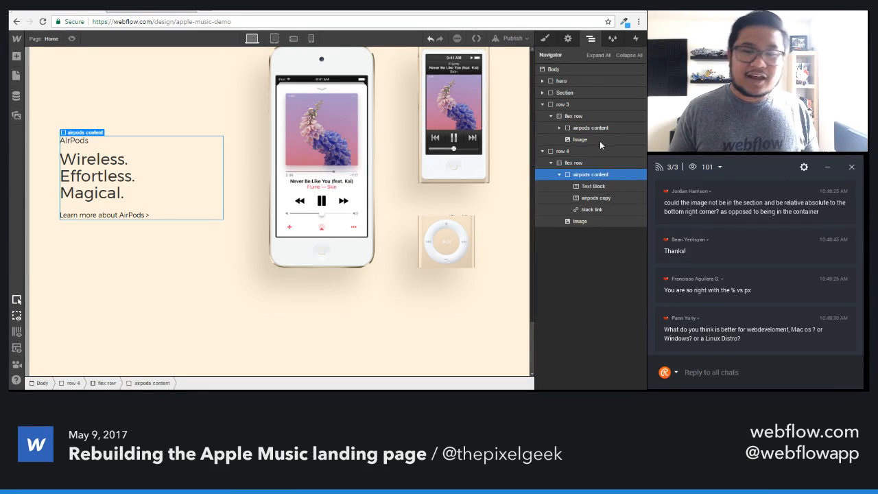
{"action": "left_click", "coordinate": [545, 40]}
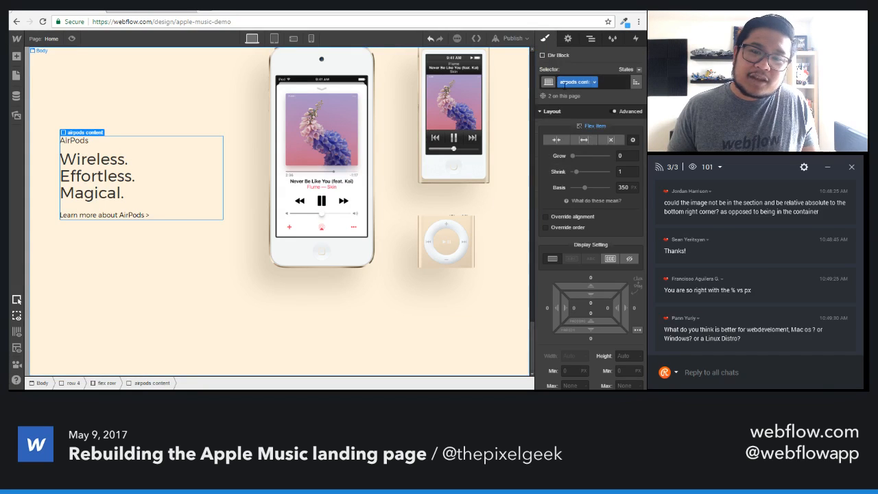
{"action": "left_click", "coordinate": [573, 81]}
{"action": "left_click", "coordinate": [571, 82]}
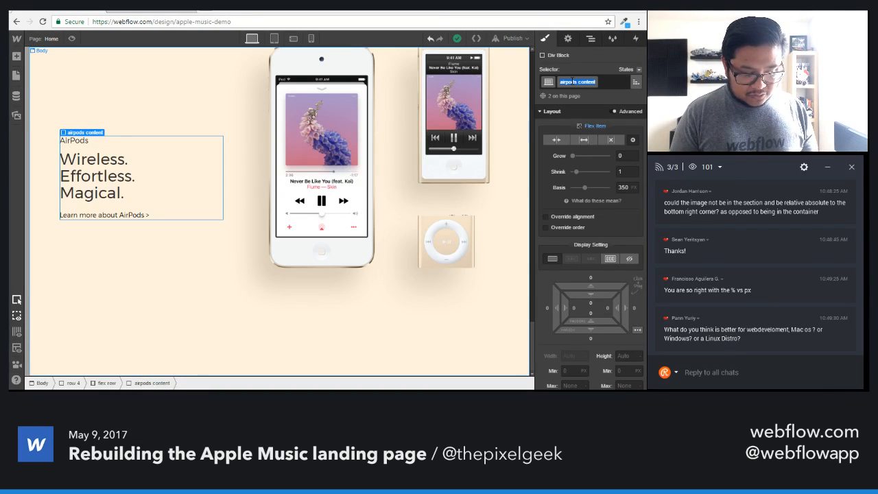
{"action": "type", "text": "sroduct content"}
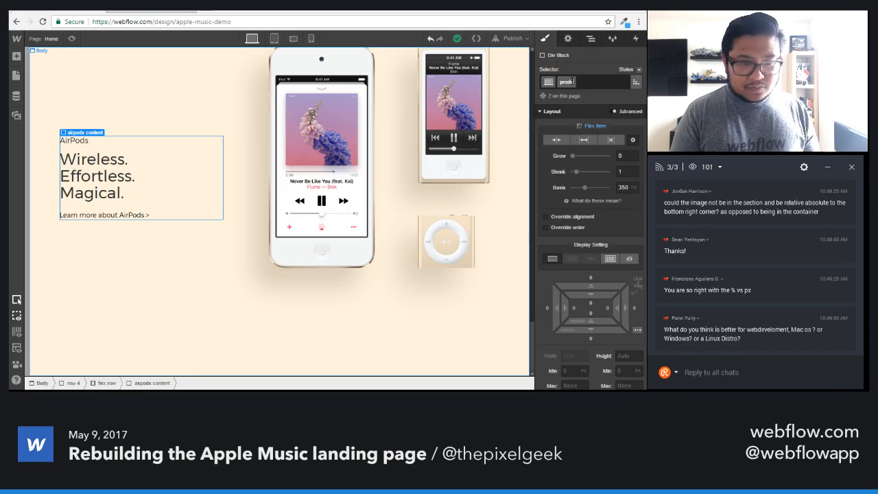
{"action": "key", "text": "Return"}
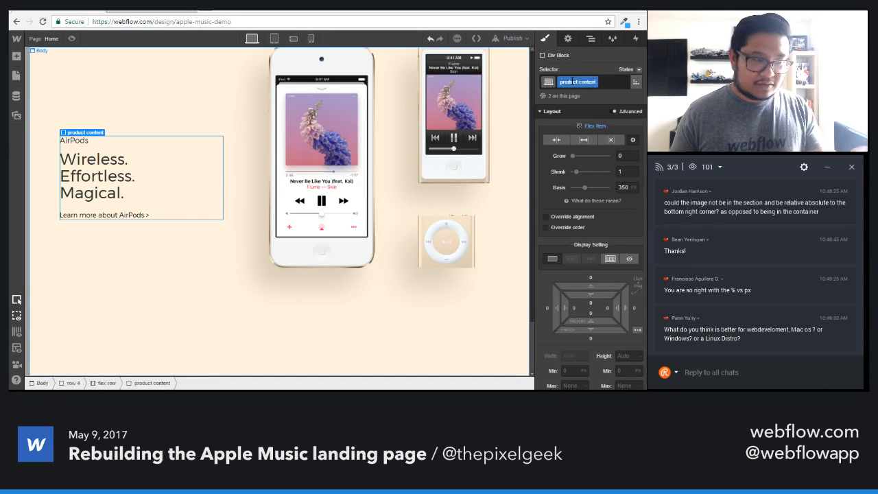
Rename the headline's airpods copy class to 'product copy'.
{"action": "left_click", "coordinate": [155, 190]}
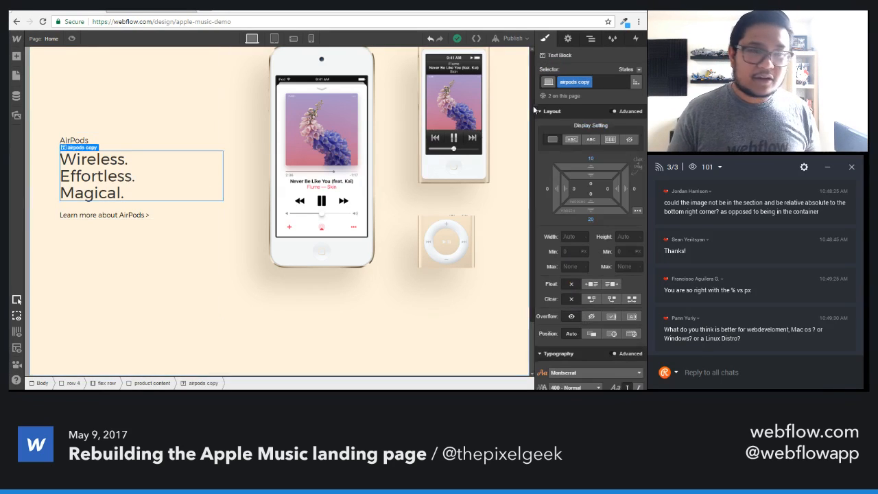
{"action": "double_click", "coordinate": [572, 82]}
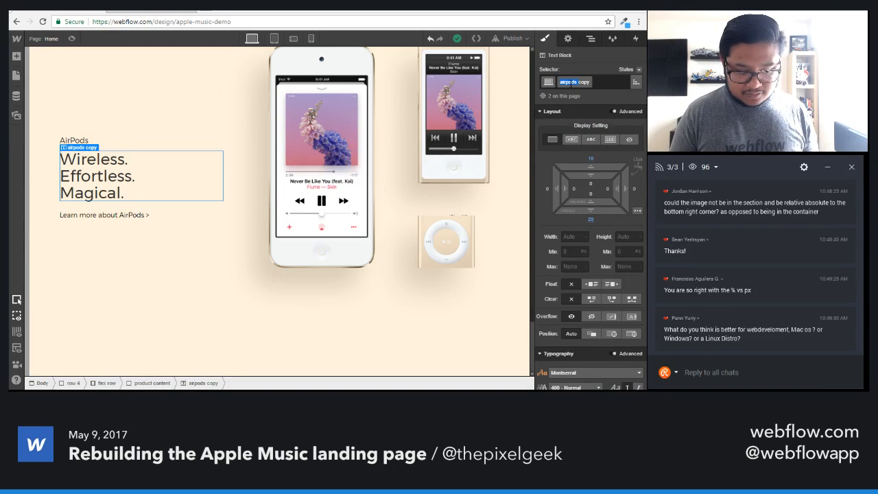
{"action": "type", "text": "product"}
{"action": "key", "text": "Return"}
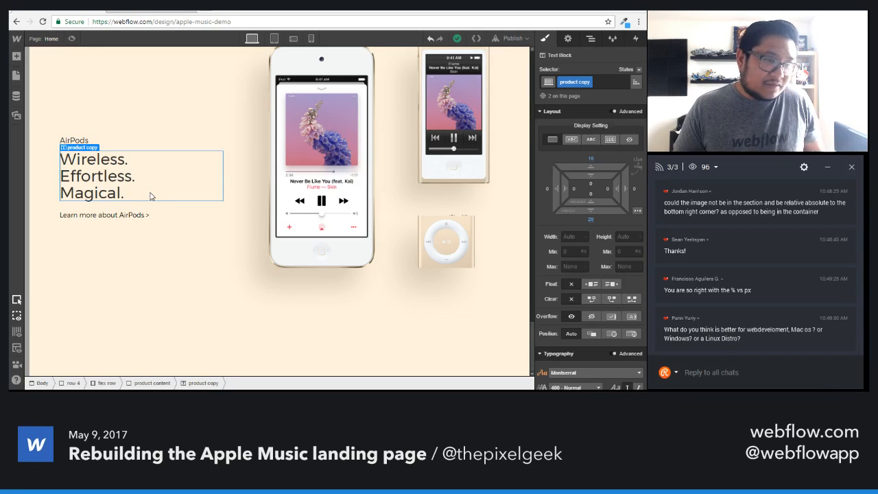
{"action": "left_click", "coordinate": [127, 217]}
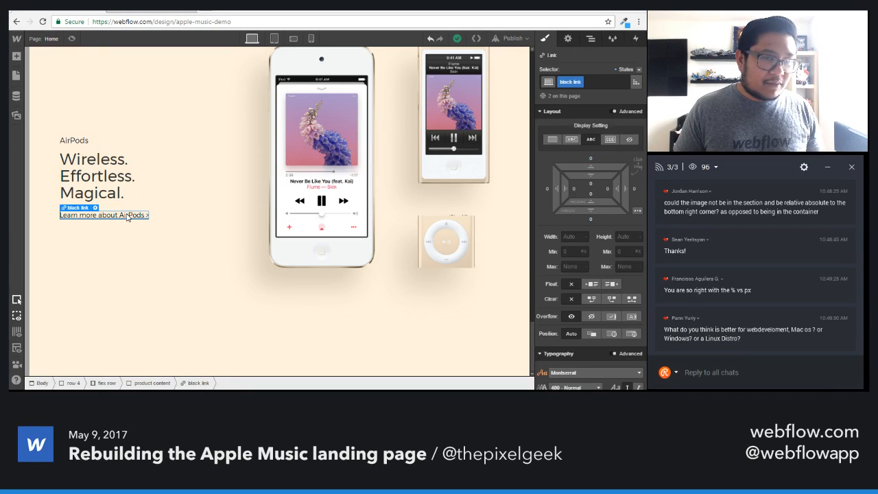
{"action": "left_click", "coordinate": [189, 192]}
{"action": "double_click", "coordinate": [97, 178]}
{"action": "left_click", "coordinate": [79, 142]}
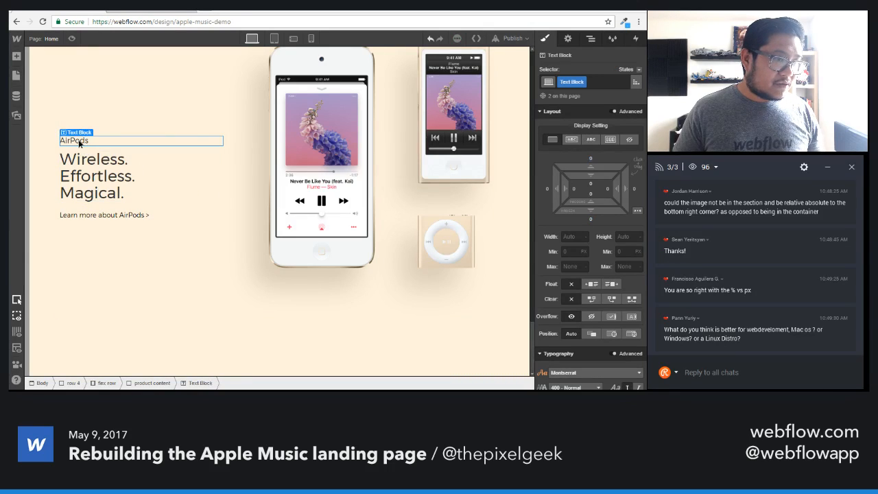
Change the label to 'iPod' and the headline to 'The music you love. On the go.'.
{"action": "double_click", "coordinate": [79, 142]}
{"action": "type", "text": "iPo"}
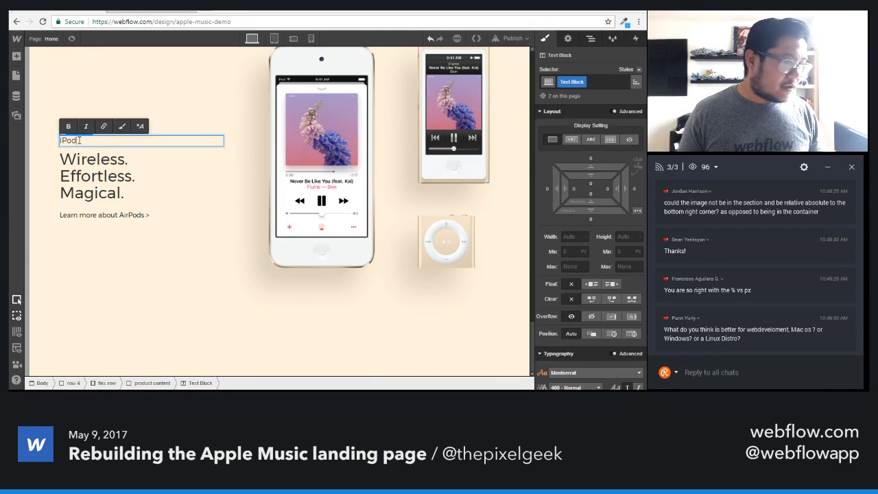
{"action": "double_click", "coordinate": [88, 158]}
{"action": "key", "text": "ctrl+a"}
{"action": "type", "text": "The"}
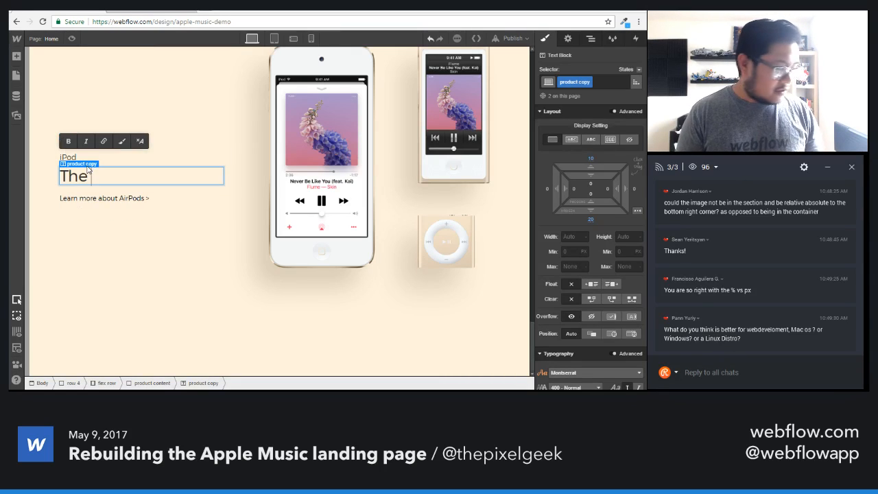
{"action": "type", "text": " music"}
{"action": "type", "text": "you love"}
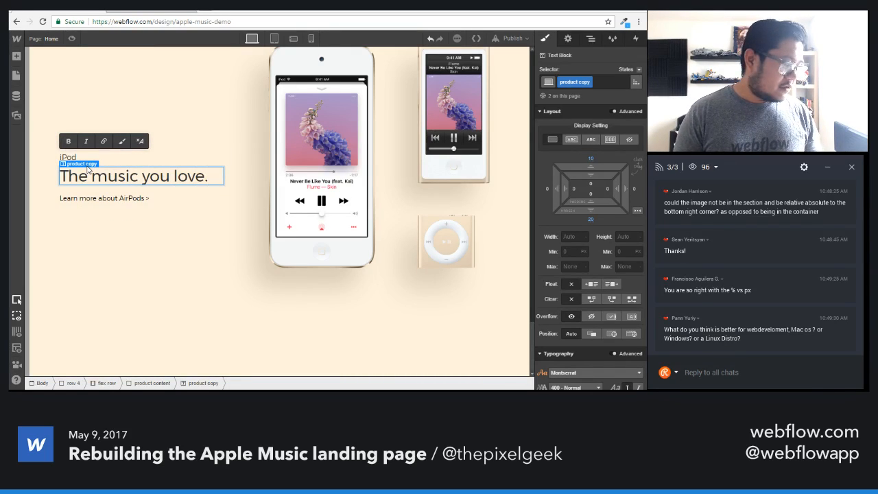
{"action": "type", "text": ". On the "}
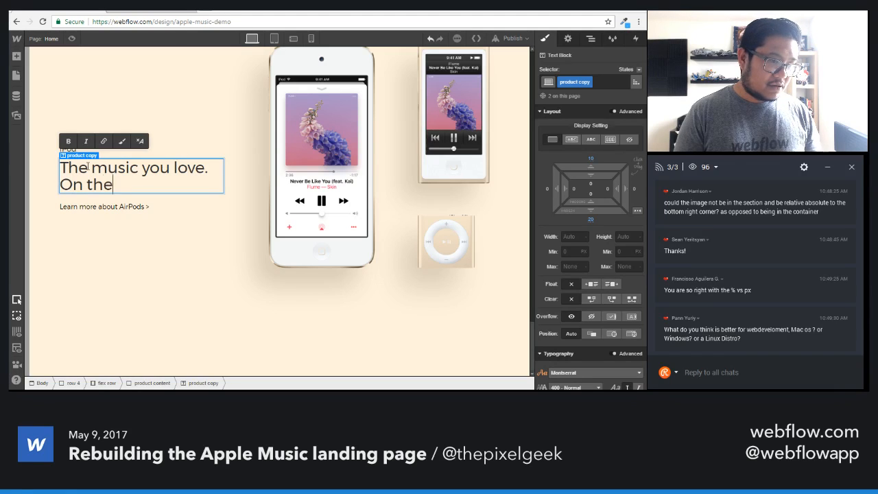
{"action": "type", "text": "go."}
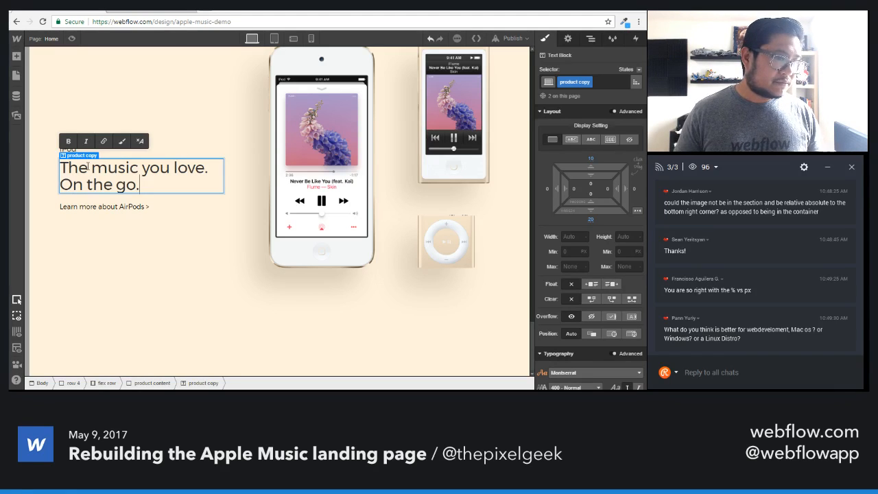
{"action": "key", "text": "Escape"}
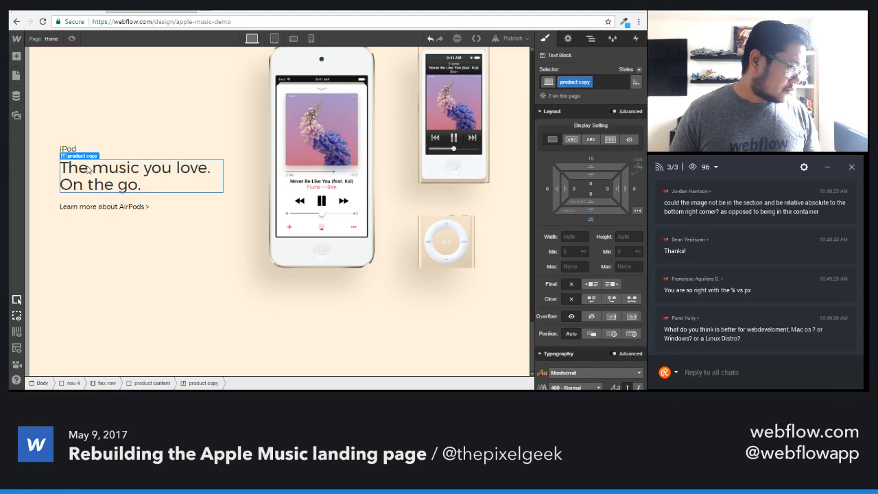
Edit the link text to read 'Learn more about iPod >'.
{"action": "double_click", "coordinate": [142, 208]}
{"action": "double_click", "coordinate": [125, 207]}
{"action": "left_click", "coordinate": [125, 206]}
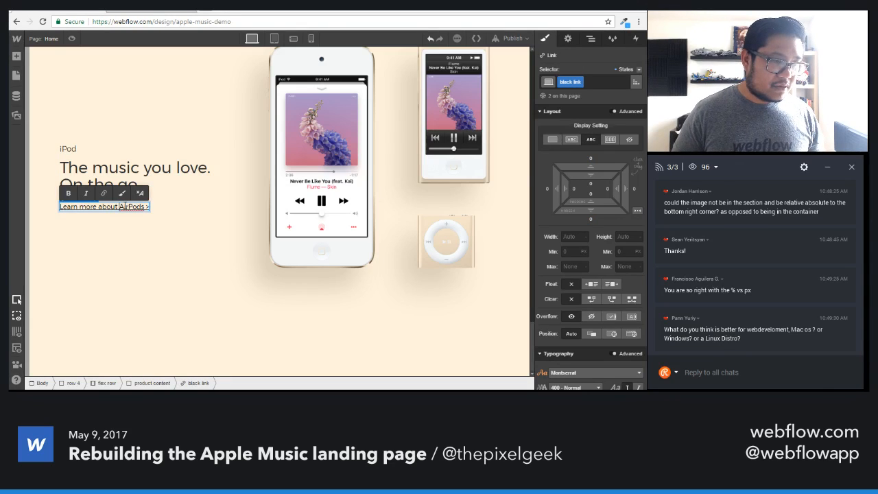
{"action": "key", "text": "BackSpace"}
{"action": "key", "text": "BackSpace"}
{"action": "key", "text": "BackSpace"}
{"action": "type", "text": "i"}
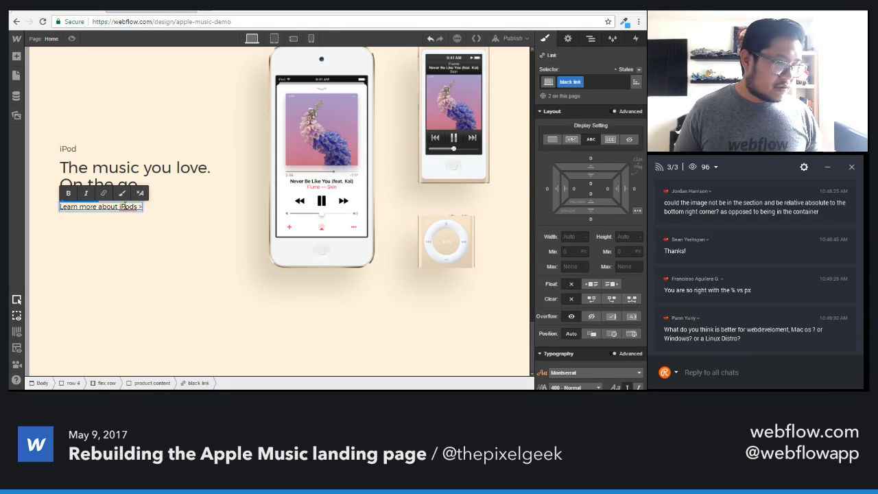
{"action": "key", "text": "Escape"}
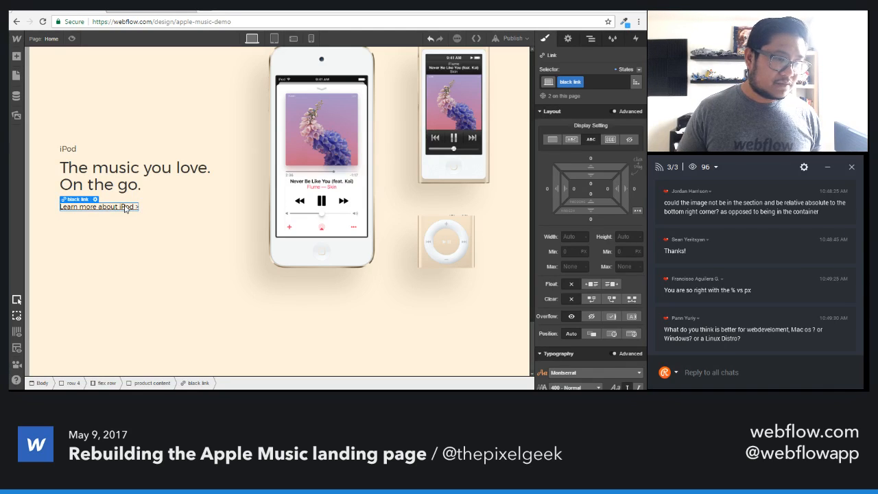
{"action": "left_click", "coordinate": [171, 284]}
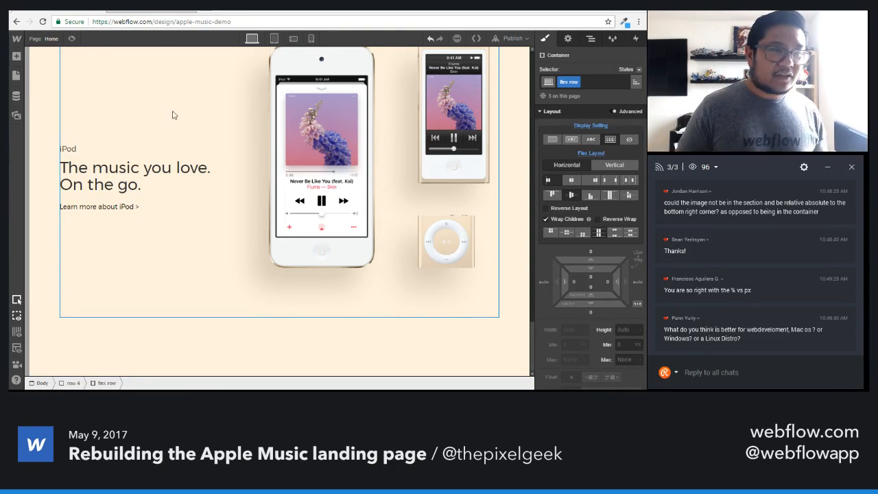
Check the Apple Music reference, then duplicate the row 4 section in the Navigator.
{"action": "key", "text": "ctrl+Tab"}
{"action": "scroll", "coordinate": [205, 183], "scroll_direction": "down", "scroll_amount": 5}
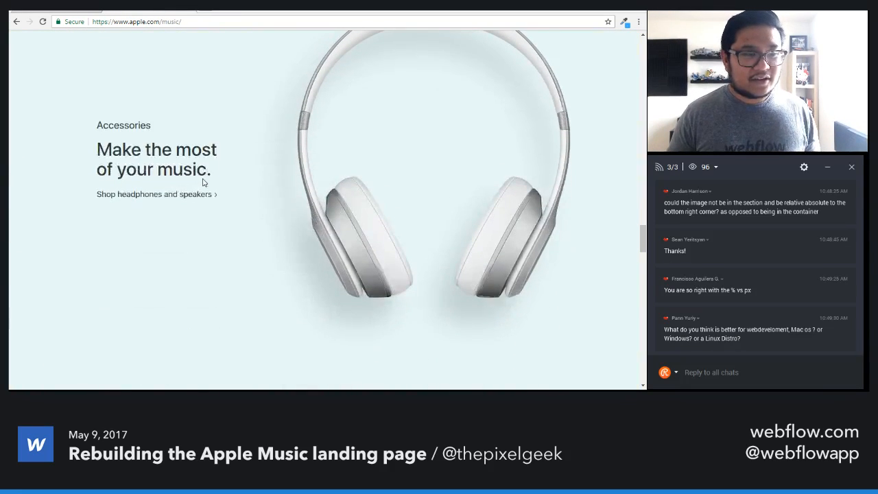
{"action": "scroll", "coordinate": [203, 182], "scroll_direction": "up", "scroll_amount": 1}
{"action": "left_click", "coordinate": [61, 12]}
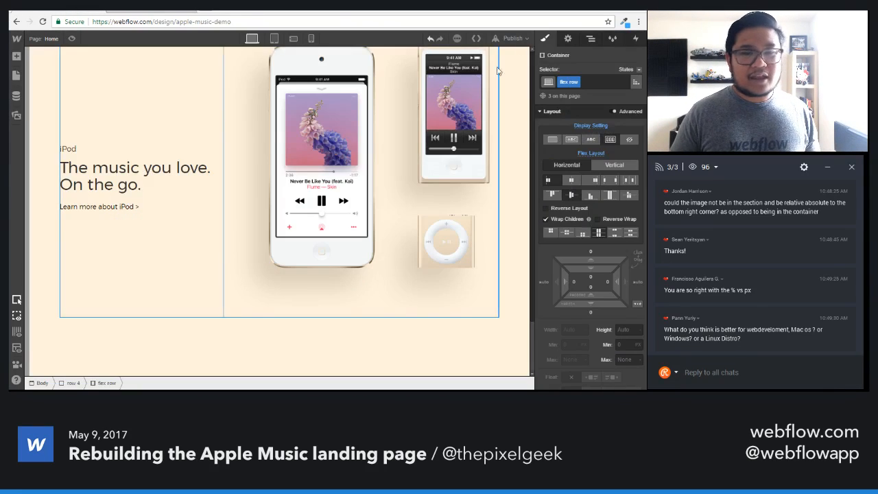
{"action": "left_click", "coordinate": [590, 39]}
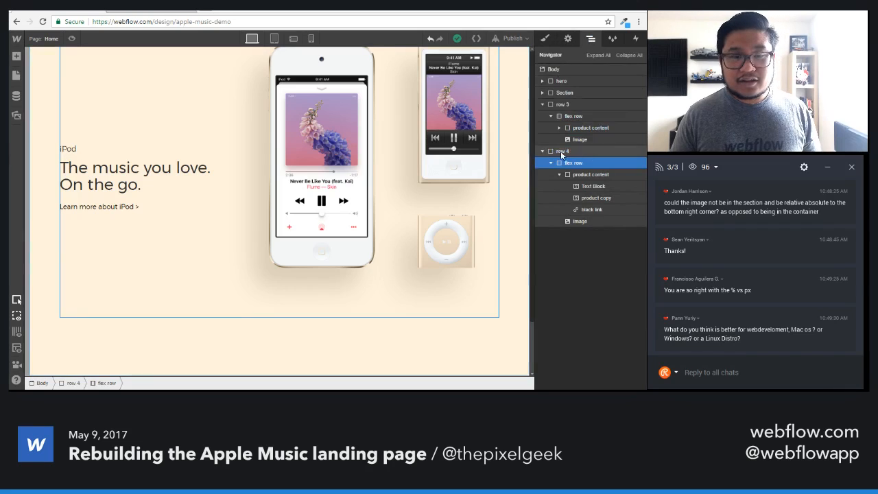
{"action": "left_click", "coordinate": [542, 151]}
{"action": "left_click", "coordinate": [542, 104]}
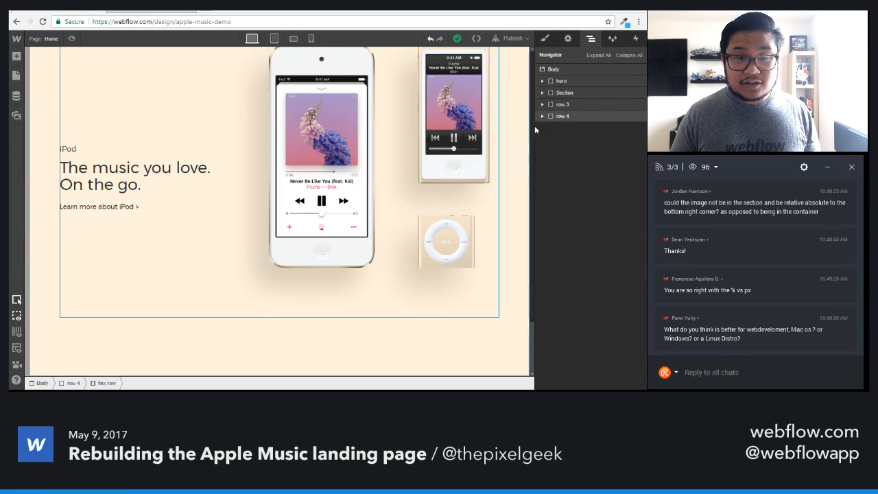
{"action": "left_click", "coordinate": [562, 117]}
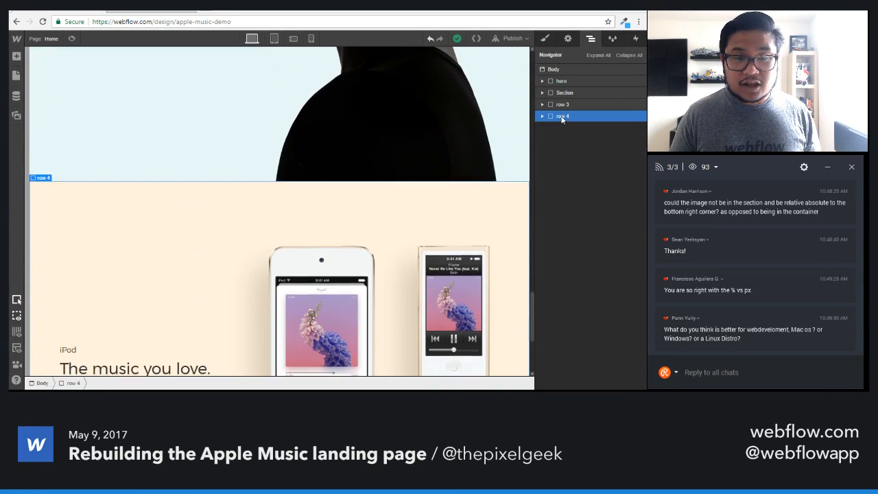
{"action": "left_click", "coordinate": [573, 129]}
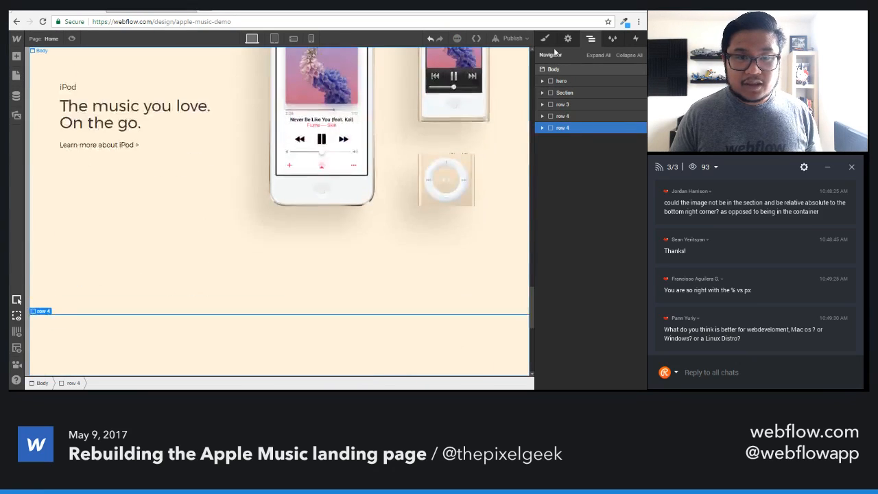
Replace the copy's row 4 class with a new 'row 5' class.
{"action": "left_click", "coordinate": [545, 38]}
{"action": "left_click", "coordinate": [594, 81]}
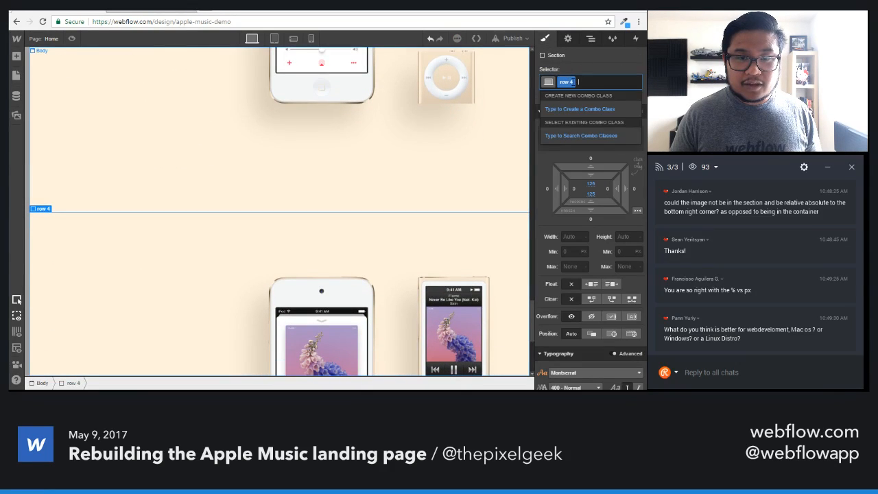
{"action": "key", "text": "Escape"}
{"action": "left_click", "coordinate": [569, 83]}
{"action": "left_click", "coordinate": [573, 107]}
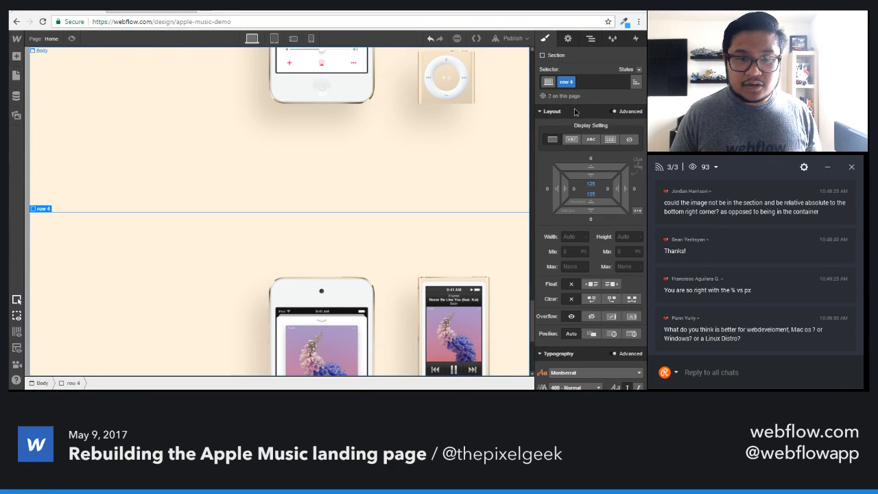
{"action": "left_click", "coordinate": [595, 82]}
{"action": "type", "text": "row 5"}
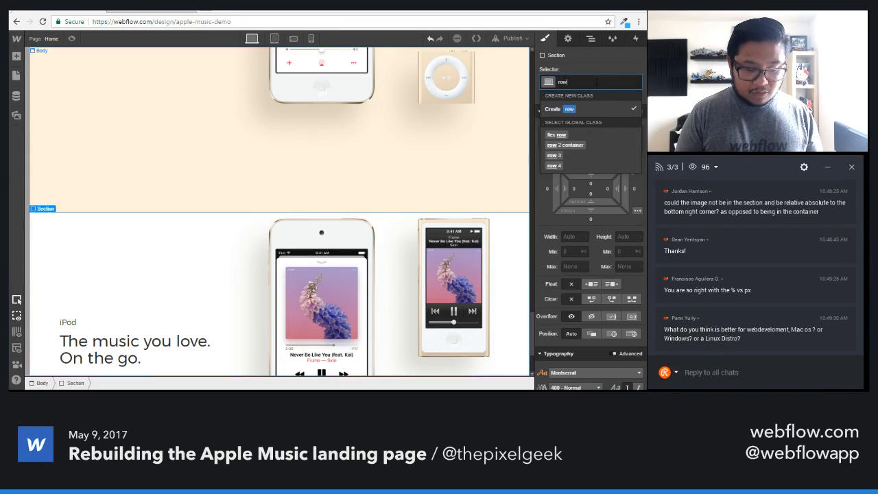
{"action": "key", "text": "Return"}
Set row 5's background colour to the pale Azure swatch (#e9f7f8).
{"action": "scroll", "coordinate": [593, 259], "scroll_direction": "down", "scroll_amount": 10}
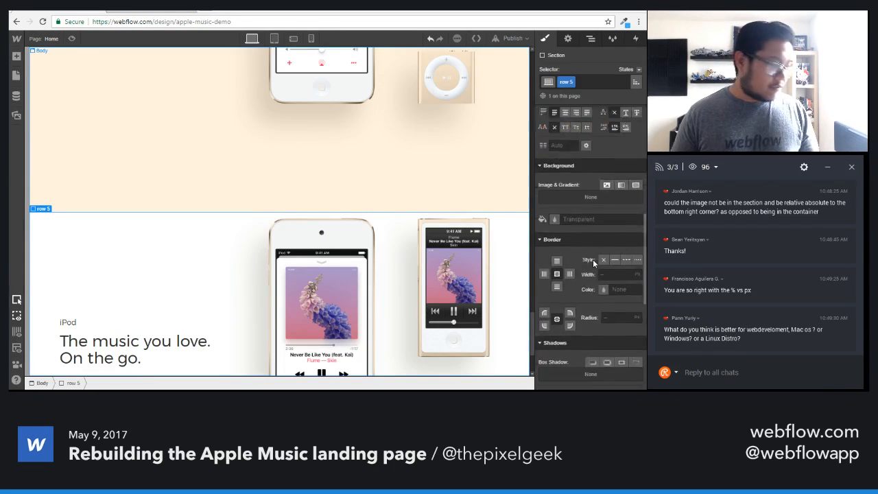
{"action": "scroll", "coordinate": [594, 220], "scroll_direction": "up", "scroll_amount": 2}
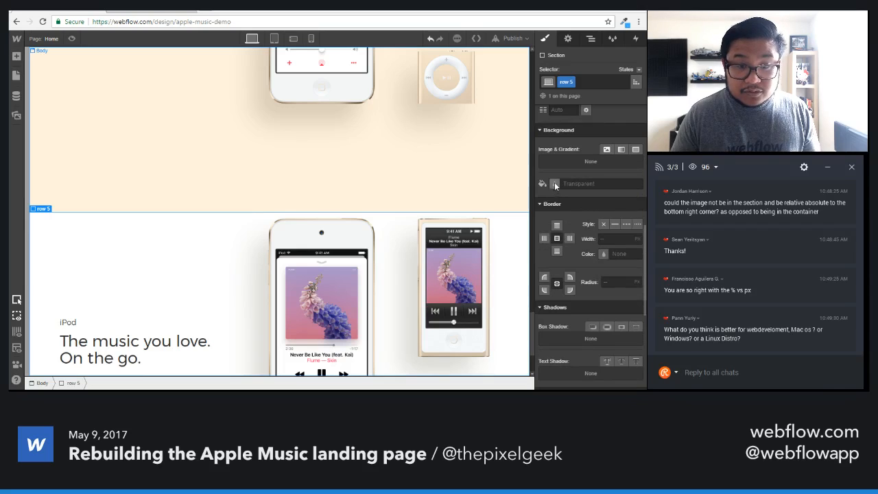
{"action": "left_click", "coordinate": [555, 185]}
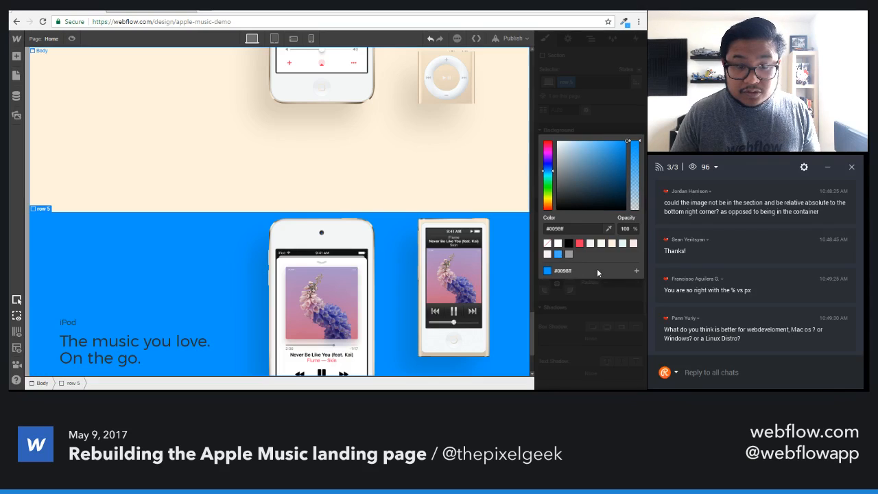
{"action": "left_click", "coordinate": [623, 243]}
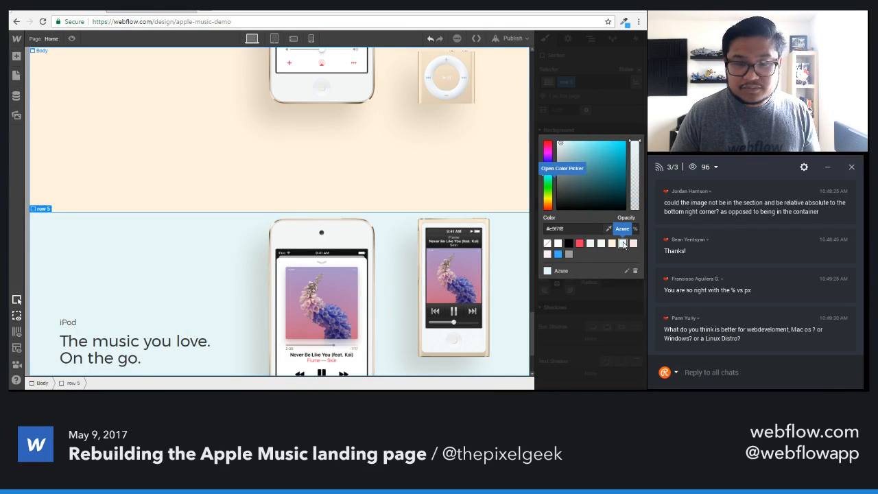
{"action": "key", "text": "Escape"}
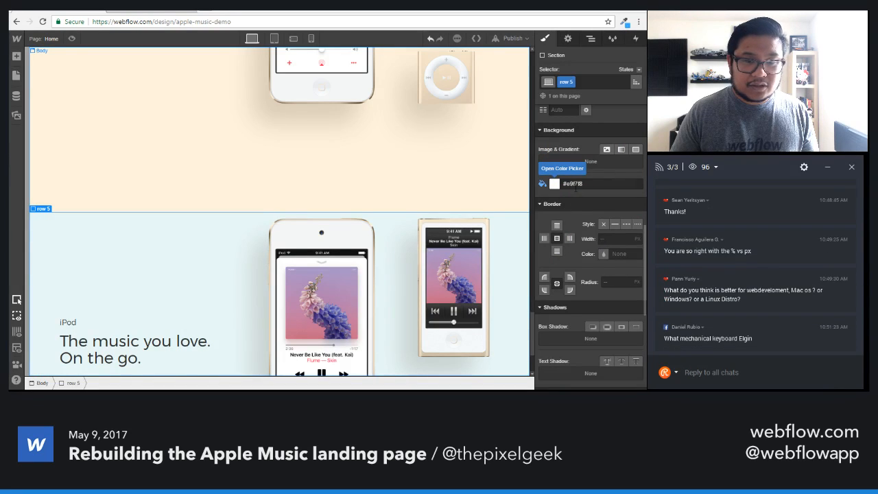
{"action": "left_click", "coordinate": [573, 184]}
{"action": "left_click", "coordinate": [575, 207]}
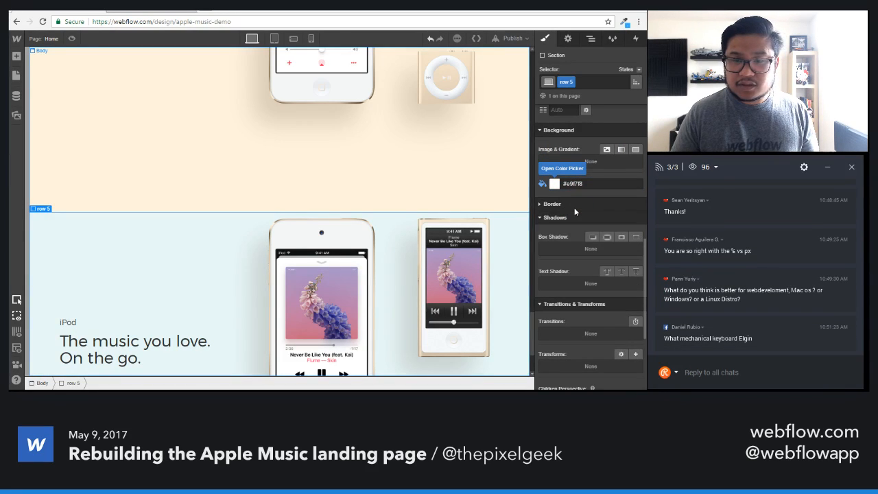
{"action": "left_click", "coordinate": [564, 205]}
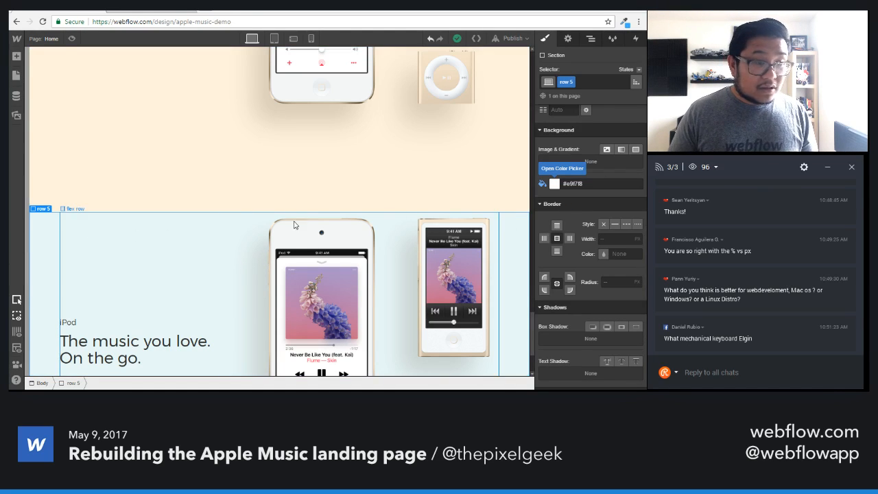
{"action": "scroll", "coordinate": [587, 208], "scroll_direction": "up", "scroll_amount": 5}
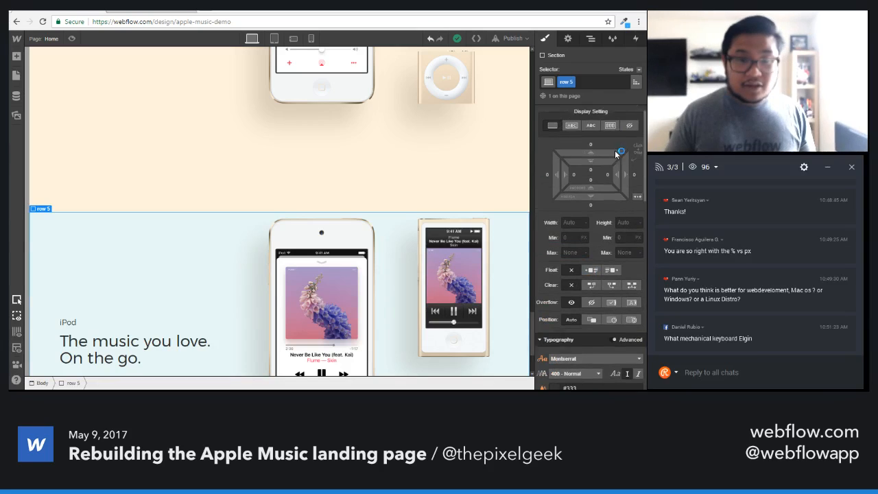
Enter 125 px for both top and bottom padding of the pale blue row 5.
{"action": "left_click", "coordinate": [591, 184]}
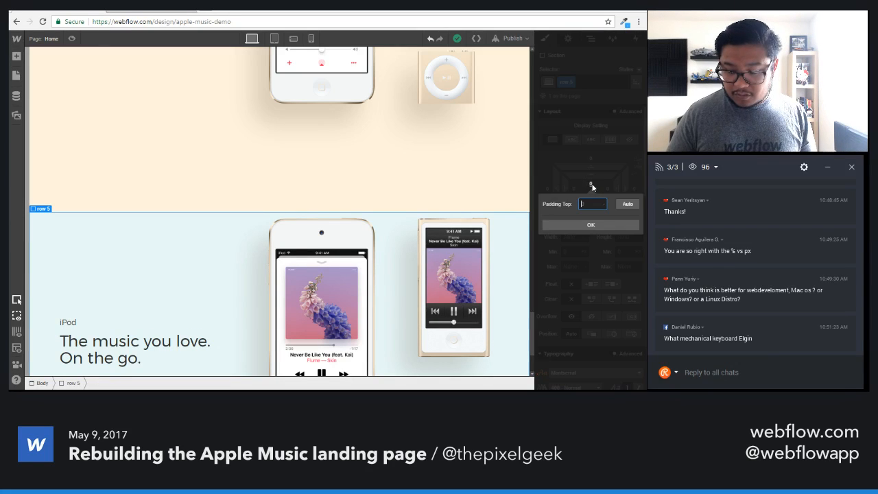
{"action": "key", "text": "Return"}
{"action": "left_click", "coordinate": [593, 194]}
{"action": "type", "text": "125"}
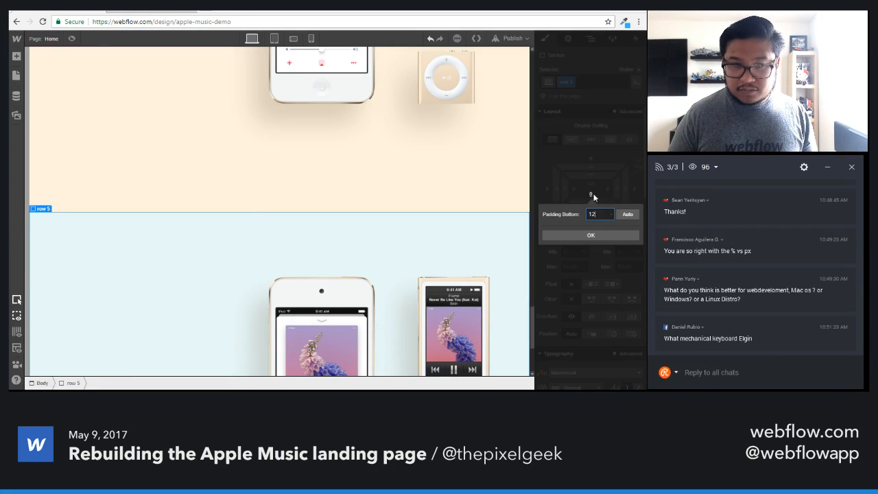
{"action": "key", "text": "Return"}
{"action": "scroll", "coordinate": [399, 274], "scroll_direction": "down", "scroll_amount": 1}
{"action": "scroll", "coordinate": [398, 275], "scroll_direction": "down", "scroll_amount": 2}
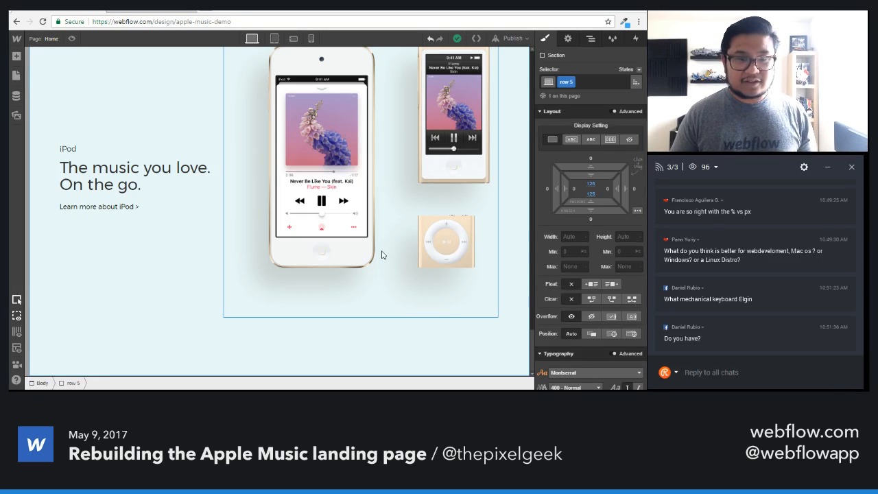
Change the label to 'Accessories' and the heading to 'Make the most of your music.'.
{"action": "left_click", "coordinate": [65, 149]}
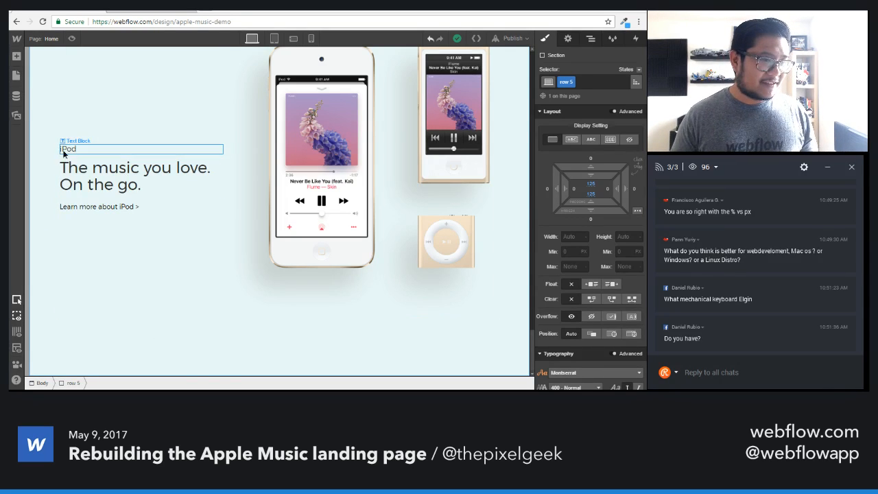
{"action": "double_click", "coordinate": [63, 149]}
{"action": "type", "text": "Accessories"}
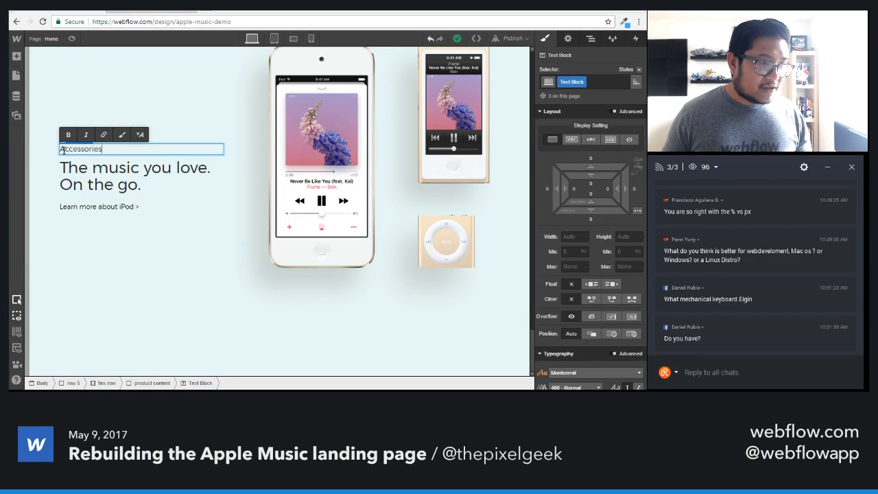
{"action": "left_click", "coordinate": [104, 177]}
{"action": "double_click", "coordinate": [104, 177]}
{"action": "type", "text": "Make t"}
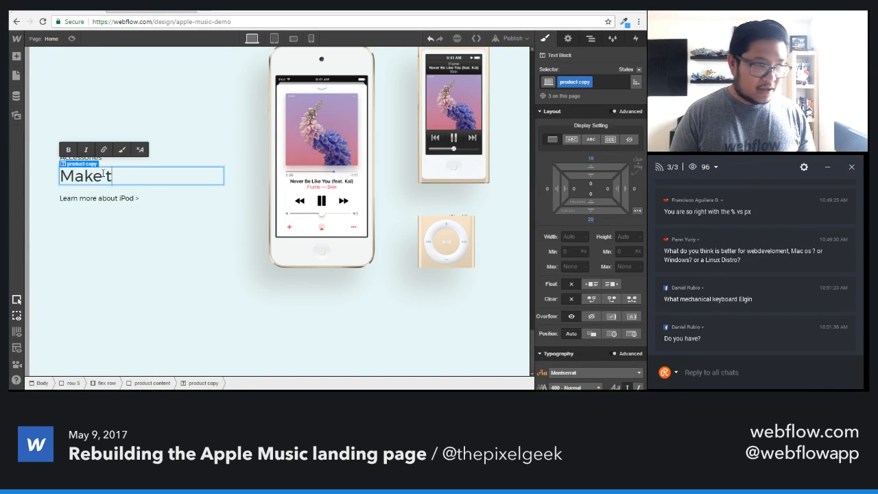
{"action": "type", "text": "he most of your music."}
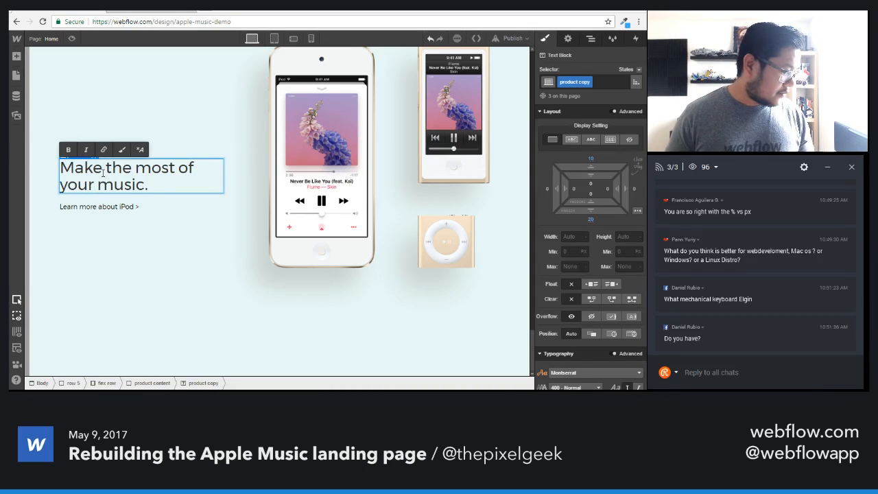
{"action": "key", "text": "Escape"}
Rewrite the link text as 'Shop headphones and speakers >'.
{"action": "left_click", "coordinate": [100, 206]}
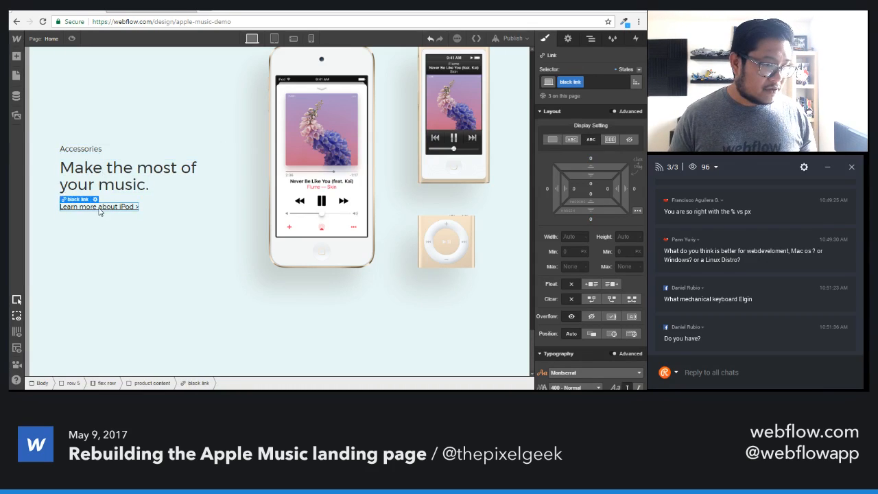
{"action": "double_click", "coordinate": [99, 207]}
{"action": "type", "text": "Shop he"}
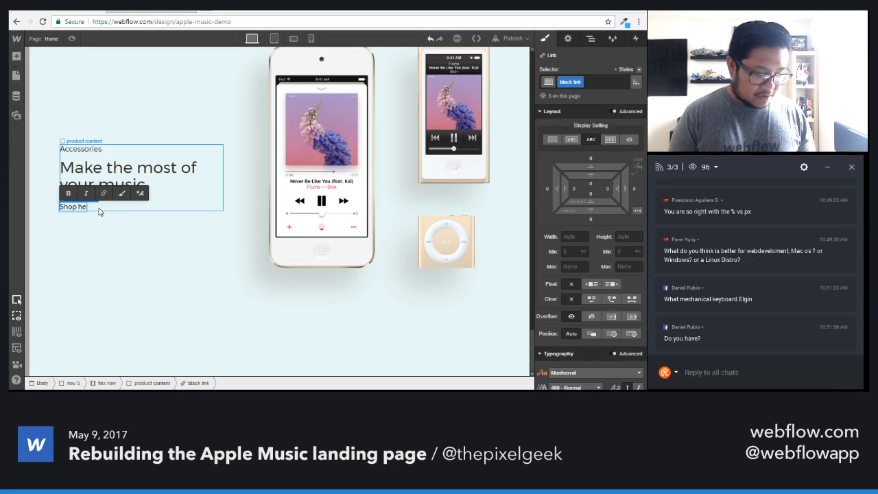
{"action": "type", "text": "adphones and speakers ›"}
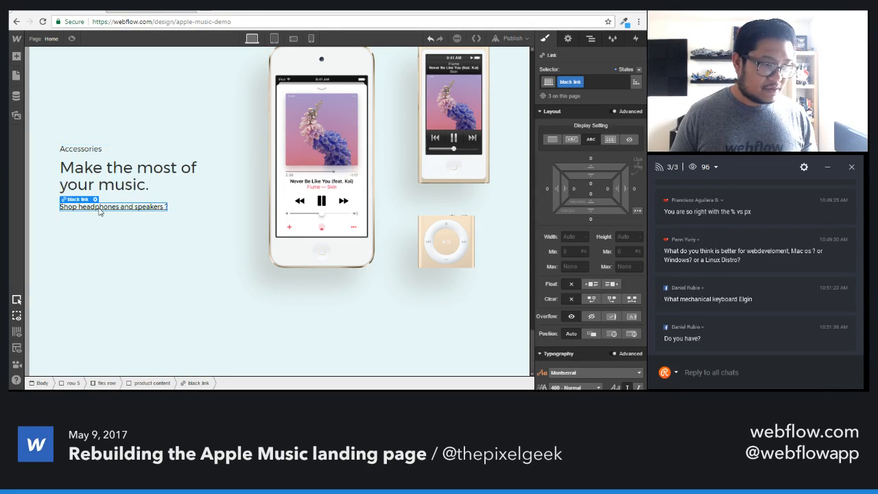
{"action": "double_click", "coordinate": [99, 207]}
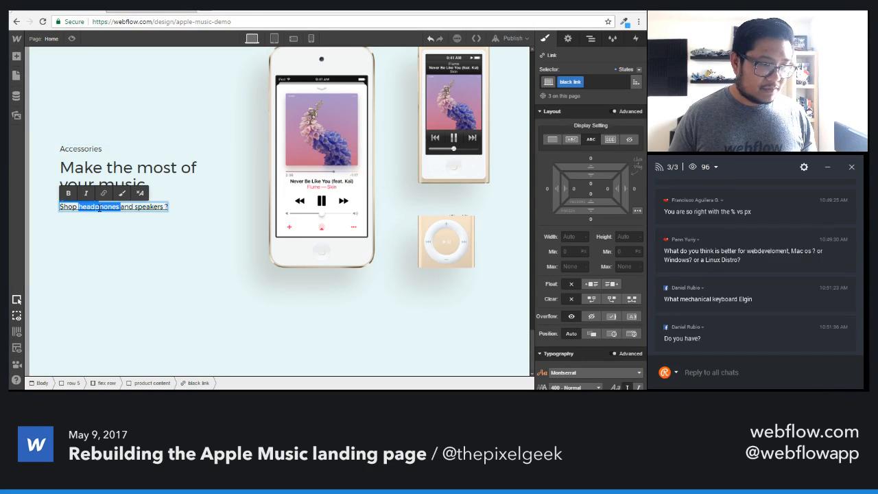
{"action": "left_click", "coordinate": [99, 208]}
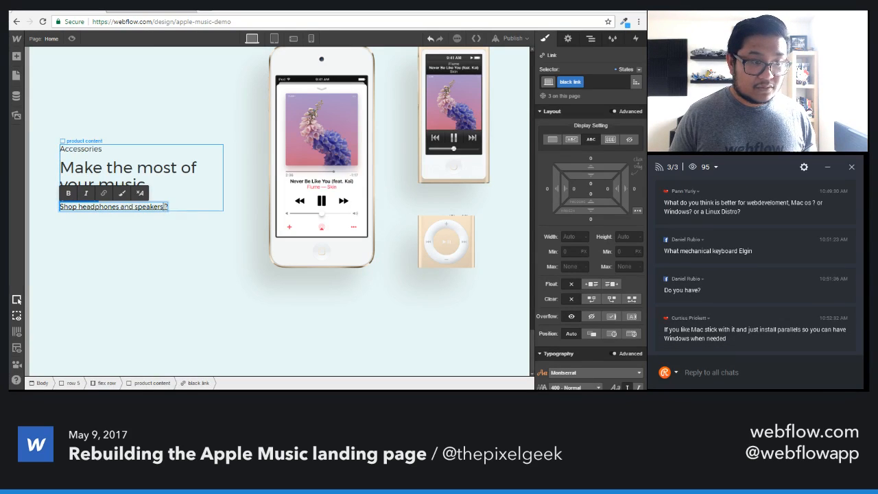
{"action": "left_click_drag", "start_coordinate": [164, 207], "coordinate": [176, 209]}
{"action": "key", "text": "Escape"}
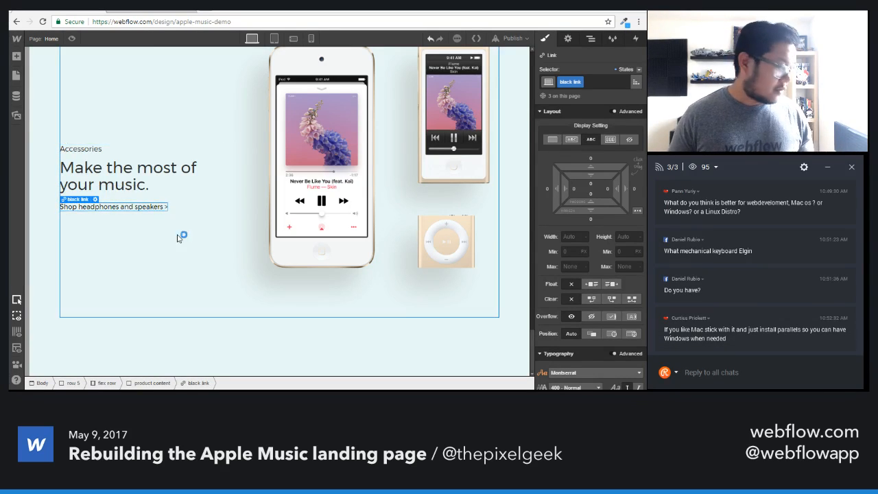
Replace row 5's iPod product image with the white headphones asset.
{"action": "left_click", "coordinate": [374, 203]}
{"action": "left_click", "coordinate": [323, 344]}
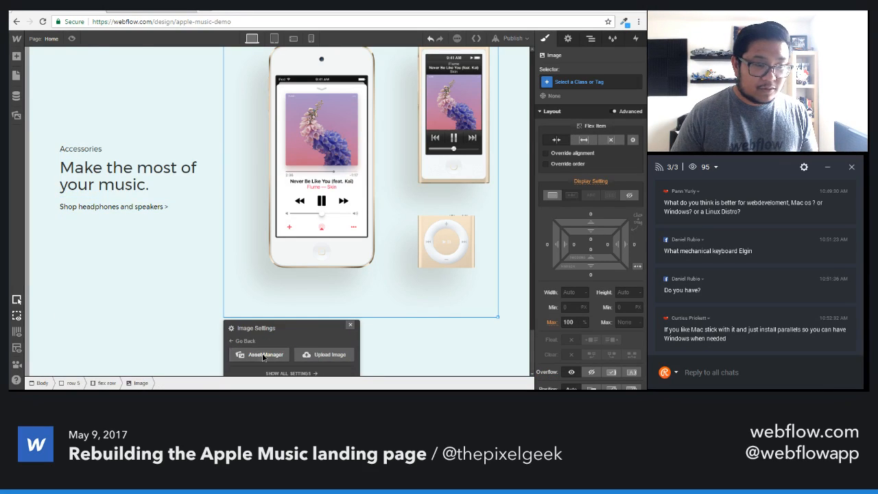
{"action": "left_click", "coordinate": [261, 354]}
{"action": "left_click", "coordinate": [73, 182]}
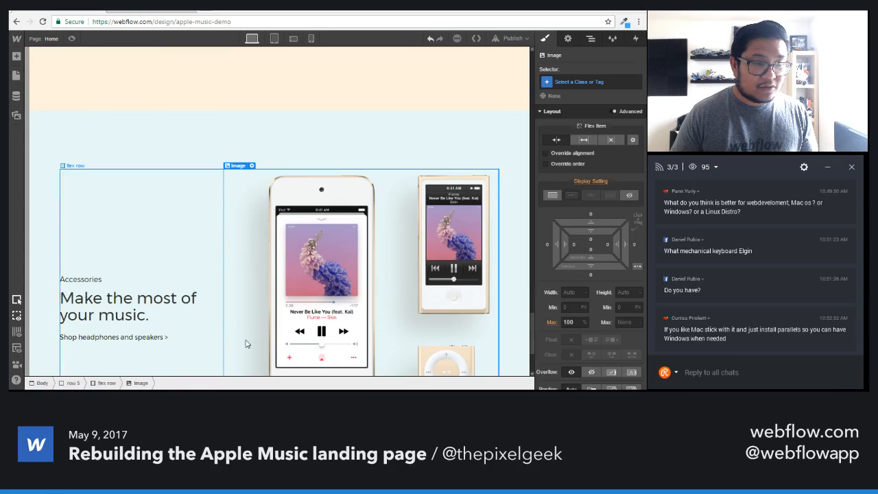
{"action": "scroll", "coordinate": [333, 269], "scroll_direction": "down", "scroll_amount": 2}
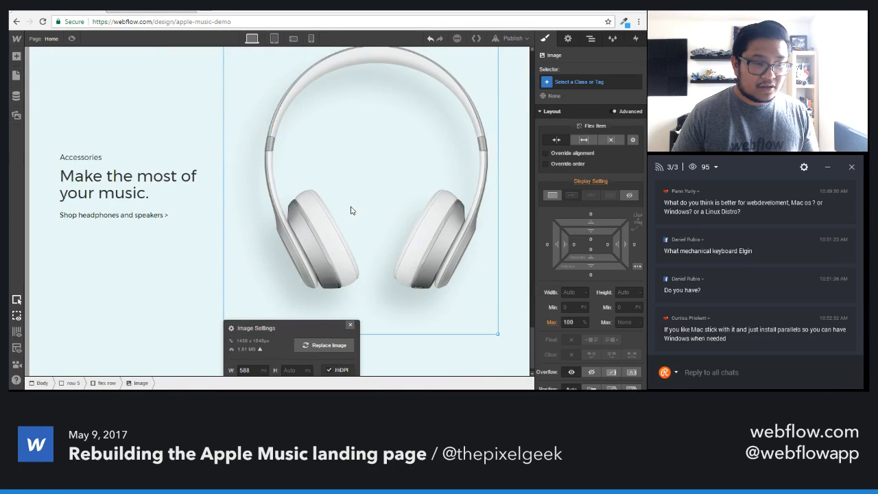
Bring up the apple.com/music reference page.
{"action": "left_click", "coordinate": [164, 303]}
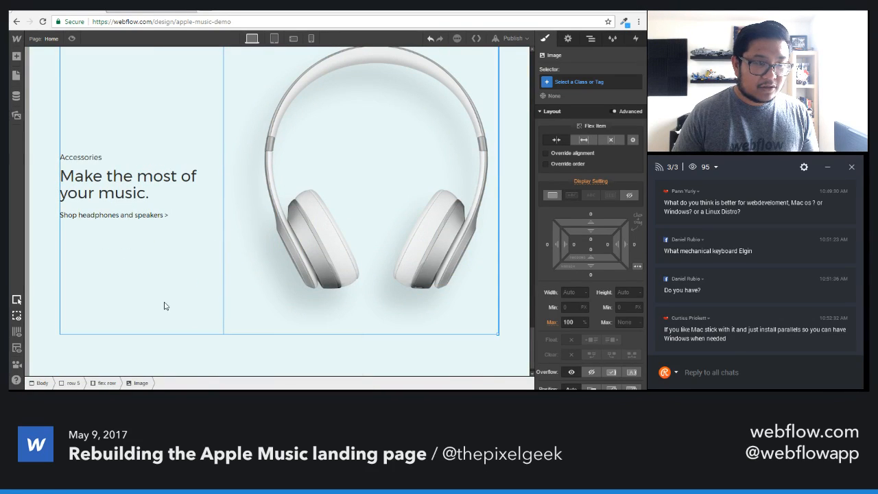
{"action": "scroll", "coordinate": [151, 302], "scroll_direction": "down", "scroll_amount": 1}
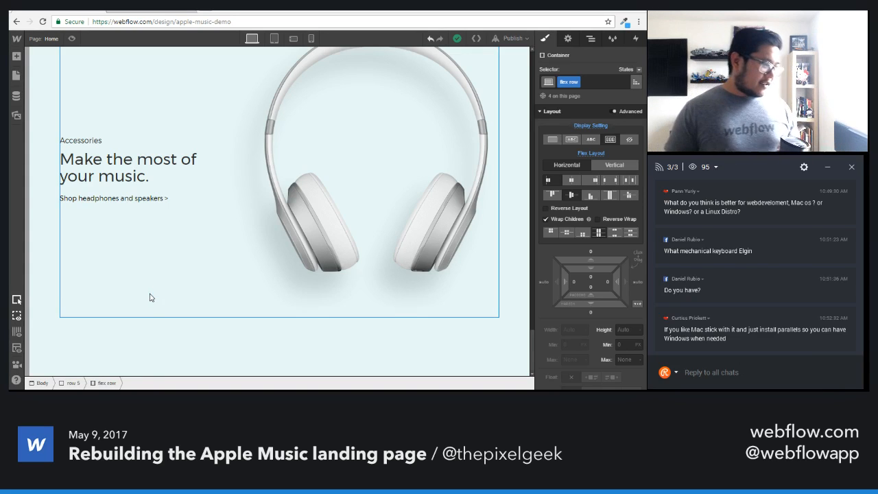
{"action": "left_click", "coordinate": [131, 12]}
{"action": "scroll", "coordinate": [326, 209], "scroll_direction": "down", "scroll_amount": 6}
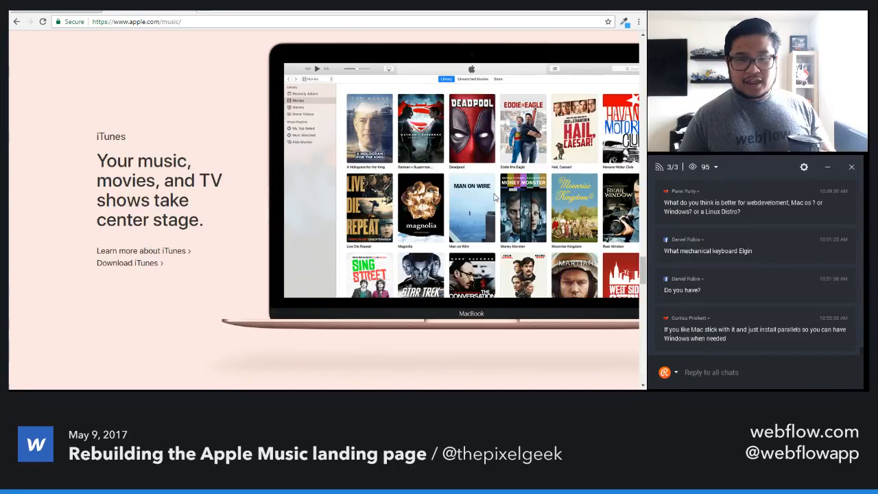
Compare the live accessories and iTunes sections with row 5's headphones layout, then return to Webflow.
{"action": "scroll", "coordinate": [484, 193], "scroll_direction": "up", "scroll_amount": 1}
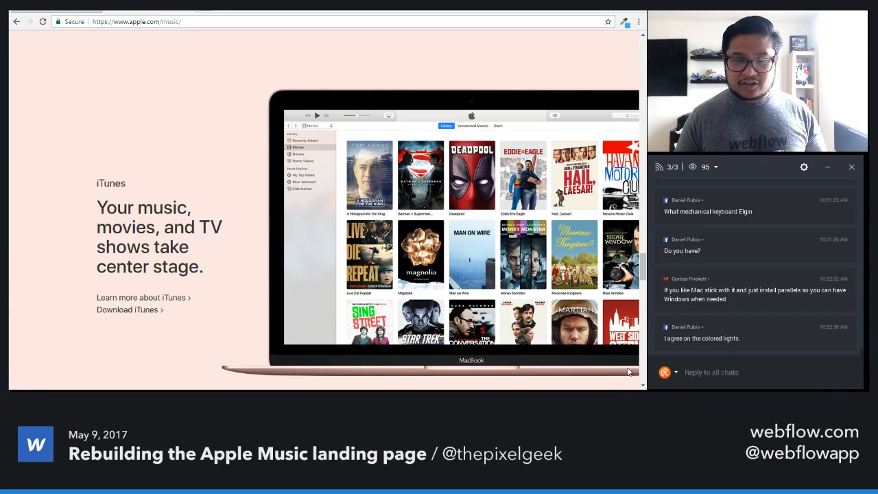
{"action": "scroll", "coordinate": [213, 173], "scroll_direction": "up", "scroll_amount": 1}
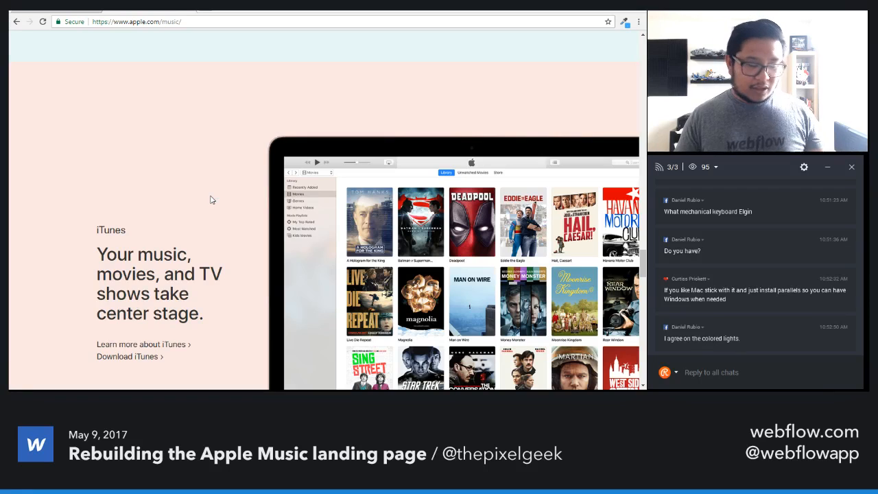
{"action": "left_click", "coordinate": [62, 13]}
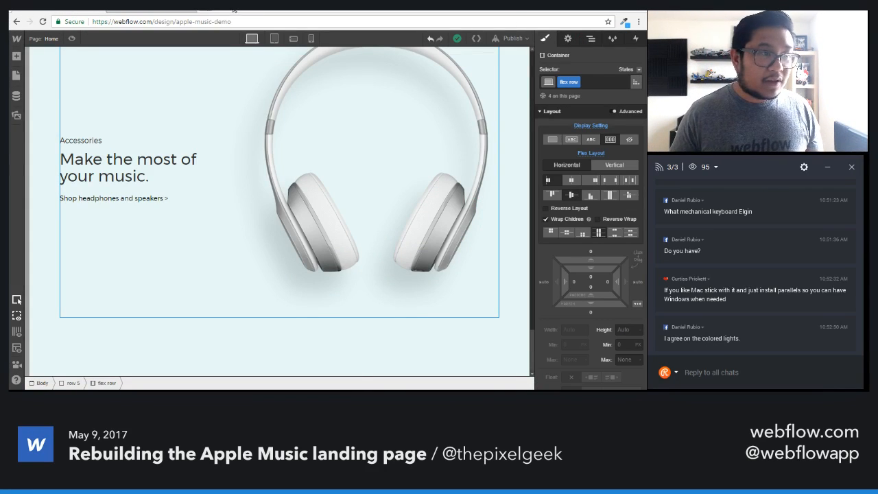
{"action": "left_click", "coordinate": [234, 11]}
{"action": "scroll", "coordinate": [203, 244], "scroll_direction": "up", "scroll_amount": 10}
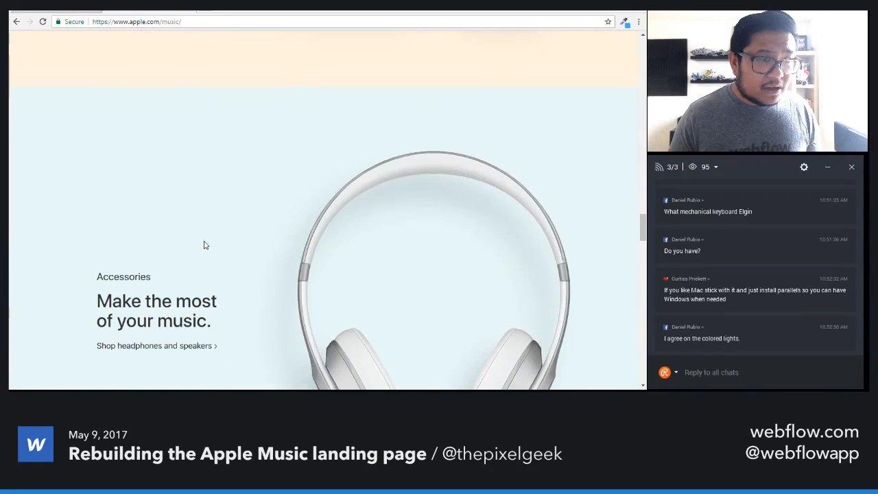
{"action": "scroll", "coordinate": [231, 242], "scroll_direction": "down", "scroll_amount": 5}
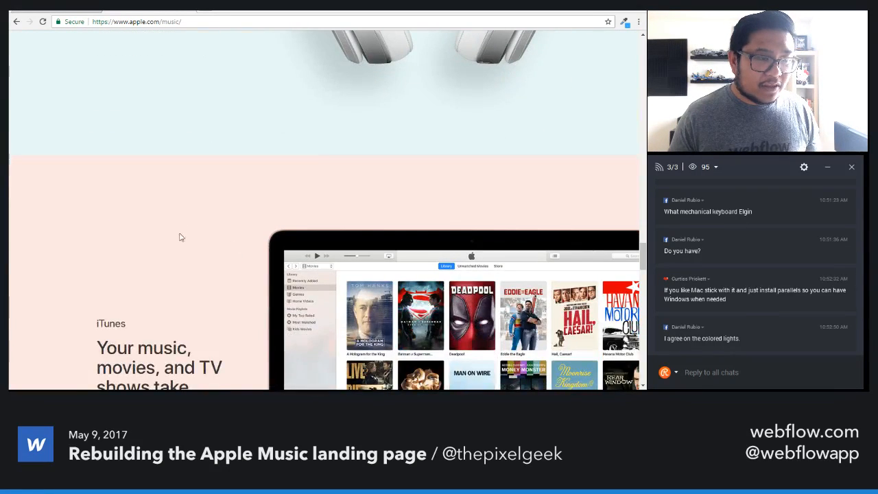
{"action": "scroll", "coordinate": [197, 240], "scroll_direction": "up", "scroll_amount": 10}
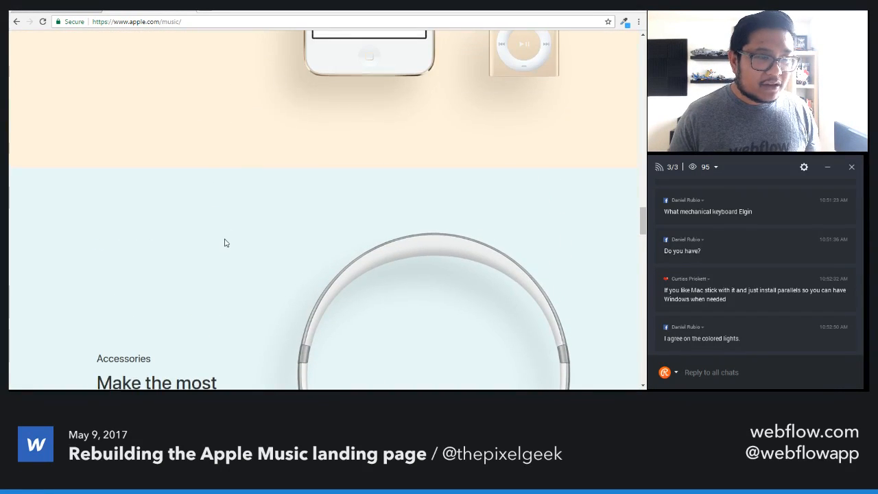
{"action": "scroll", "coordinate": [224, 243], "scroll_direction": "down", "scroll_amount": 8}
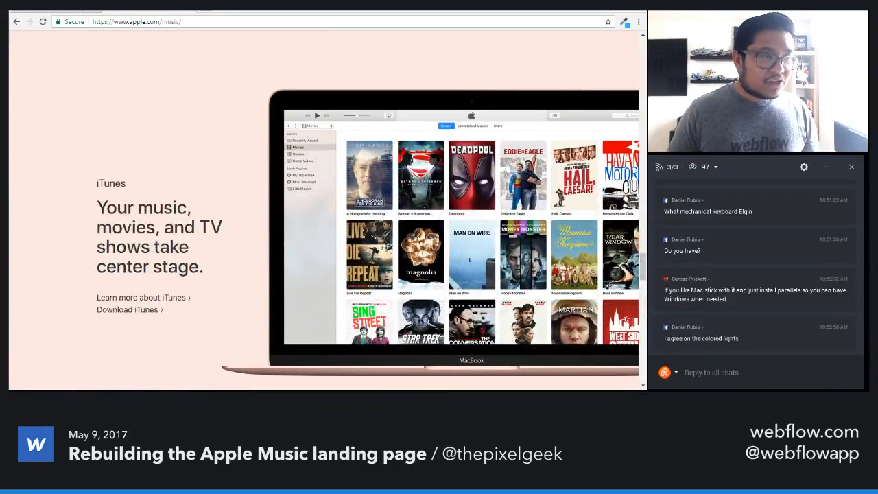
{"action": "left_click", "coordinate": [77, 11]}
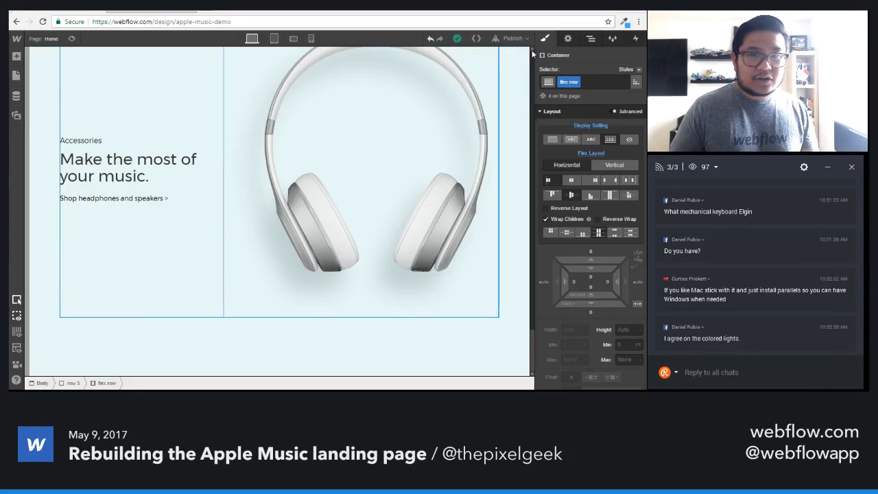
Duplicate the row 5 section and give the copy the class 'row 6'.
{"action": "left_click", "coordinate": [590, 38]}
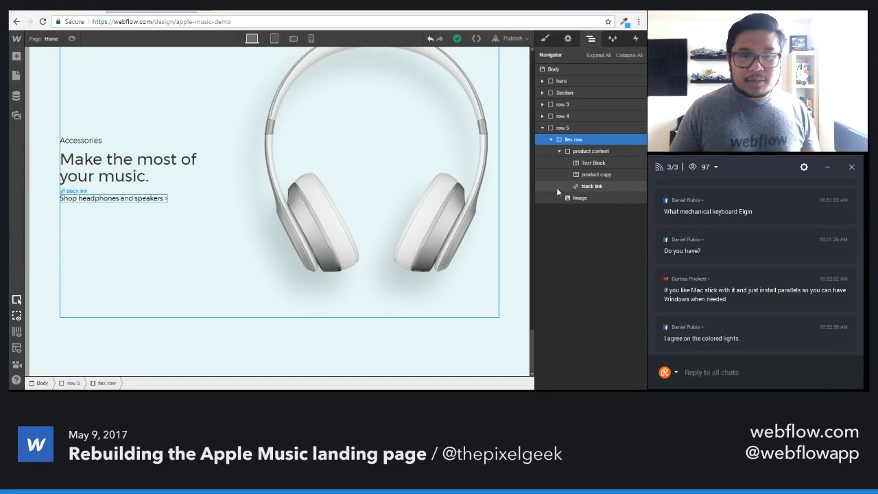
{"action": "left_click", "coordinate": [543, 127]}
{"action": "left_click", "coordinate": [543, 128]}
{"action": "key", "text": "ctrl+c"}
{"action": "key", "text": "ctrl+v"}
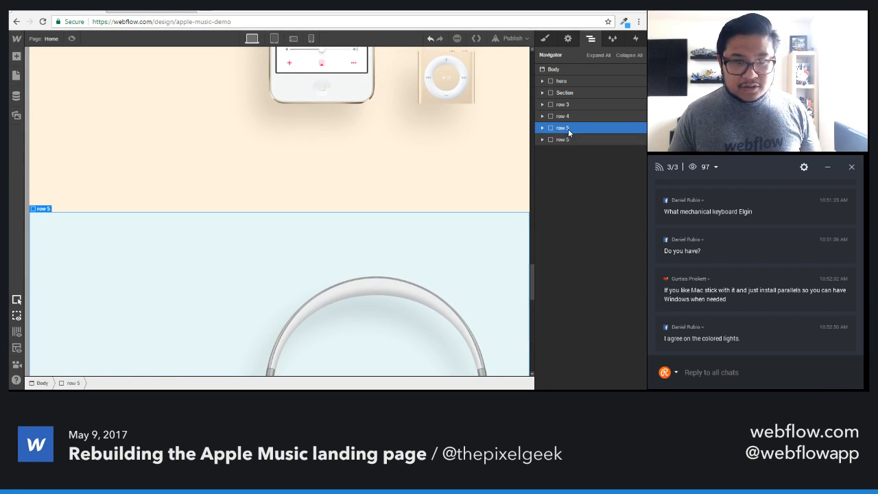
{"action": "left_click", "coordinate": [558, 139]}
{"action": "left_click", "coordinate": [544, 38]}
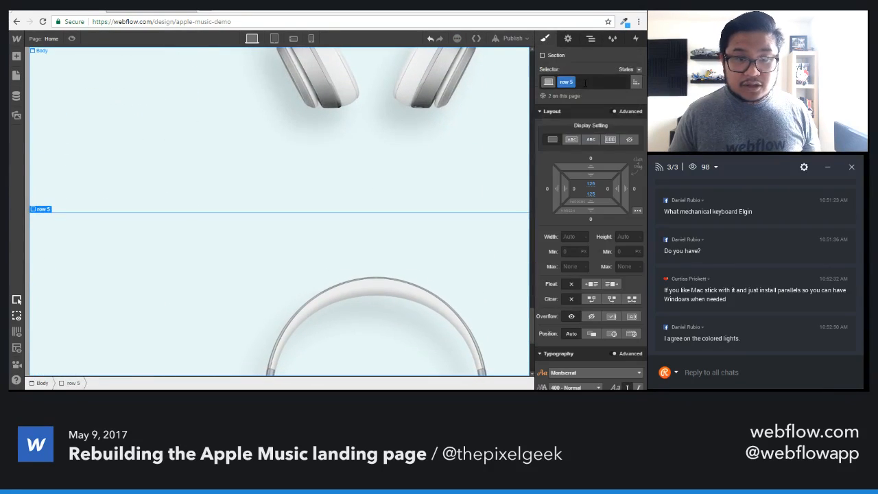
{"action": "left_click", "coordinate": [585, 82]}
{"action": "key", "text": "BackSpace"}
{"action": "type", "text": "row 6"}
{"action": "key", "text": "Return"}
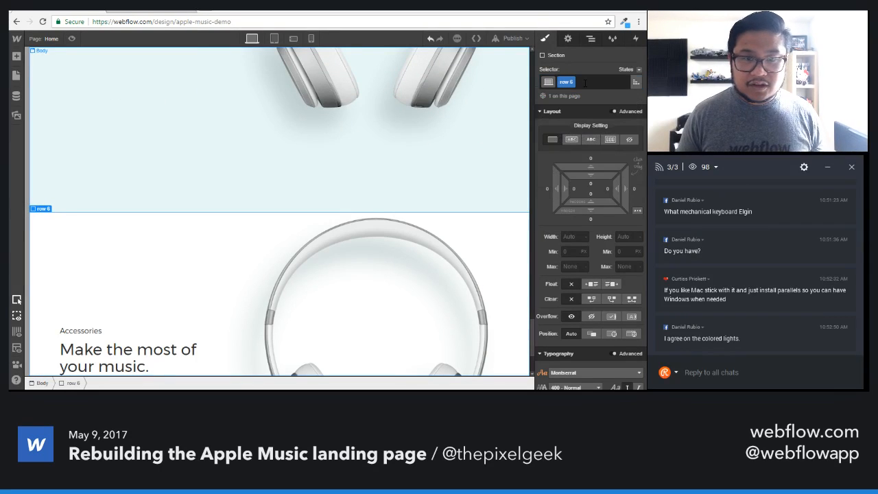
Give row 6 a light pink #fce7e3 background.
{"action": "scroll", "coordinate": [608, 309], "scroll_direction": "down", "scroll_amount": 5}
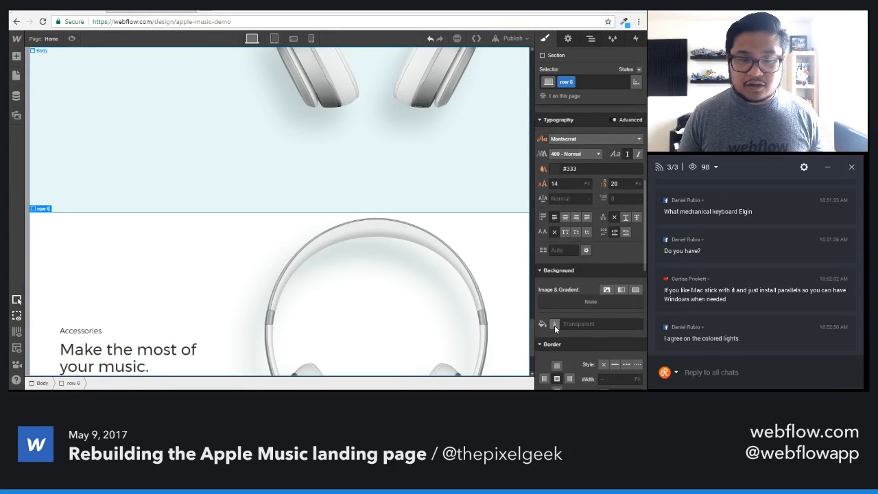
{"action": "left_click", "coordinate": [554, 323]}
{"action": "left_click", "coordinate": [633, 265]}
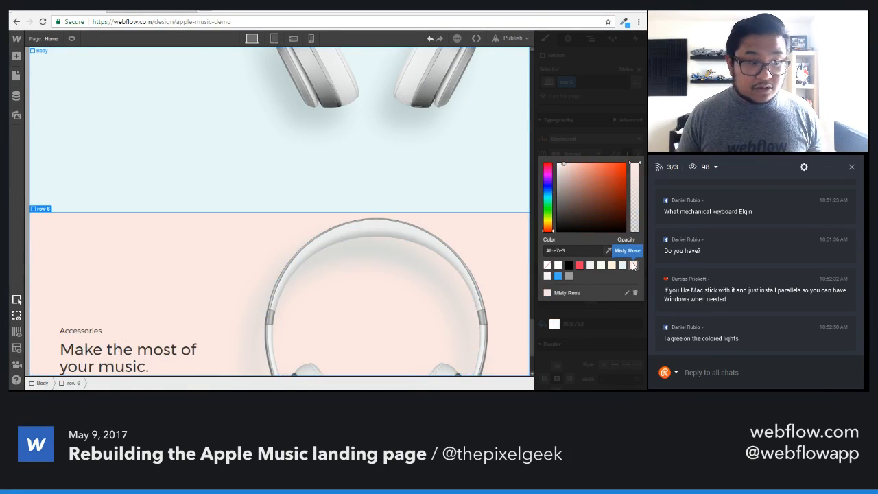
{"action": "scroll", "coordinate": [439, 281], "scroll_direction": "up", "scroll_amount": 2}
{"action": "scroll", "coordinate": [440, 281], "scroll_direction": "up", "scroll_amount": 5}
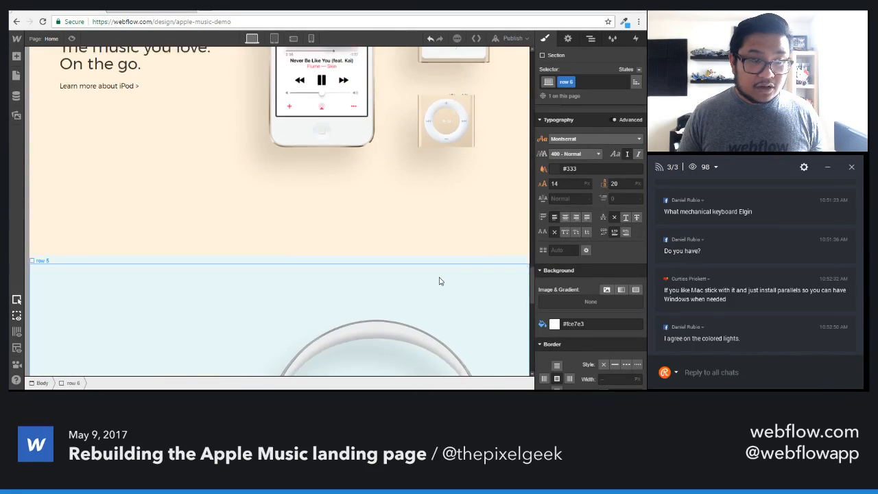
{"action": "scroll", "coordinate": [440, 281], "scroll_direction": "down", "scroll_amount": 7}
{"action": "scroll", "coordinate": [439, 281], "scroll_direction": "down", "scroll_amount": 1}
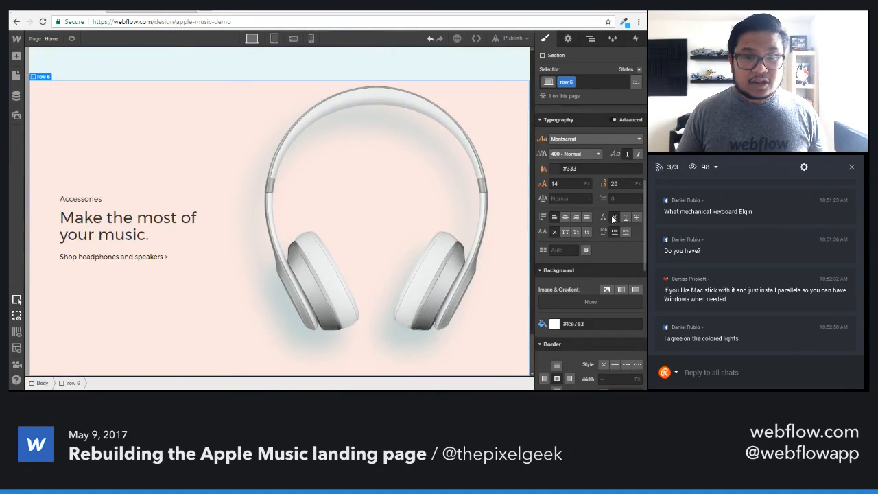
{"action": "scroll", "coordinate": [611, 215], "scroll_direction": "up", "scroll_amount": 4}
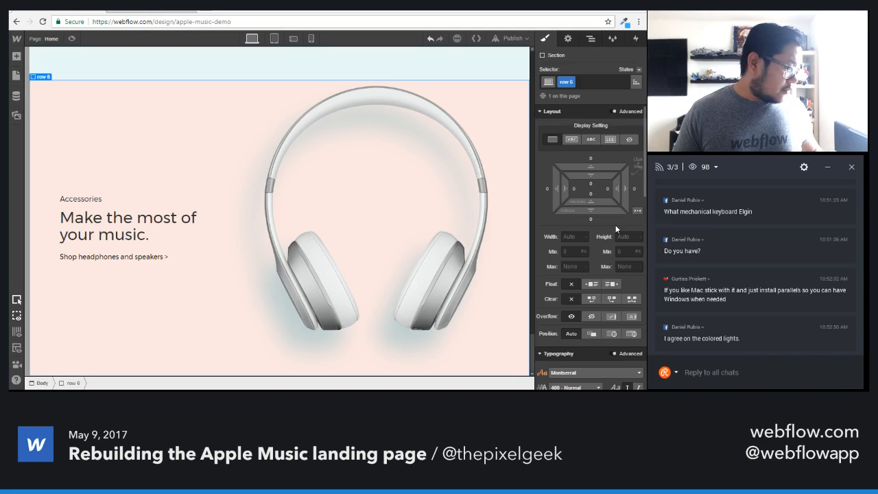
Set row 6's top and bottom padding to 125 px.
{"action": "left_click", "coordinate": [591, 186]}
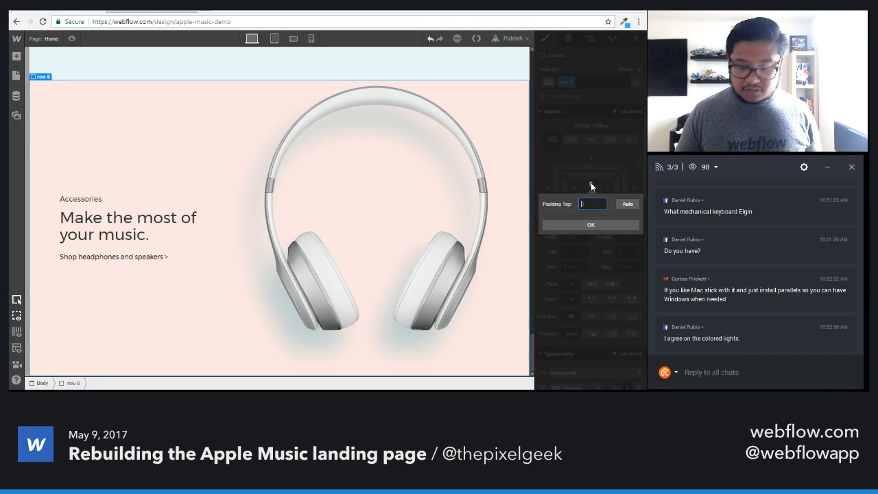
{"action": "type", "text": "50"}
{"action": "key", "text": "Return"}
{"action": "left_click", "coordinate": [590, 188]}
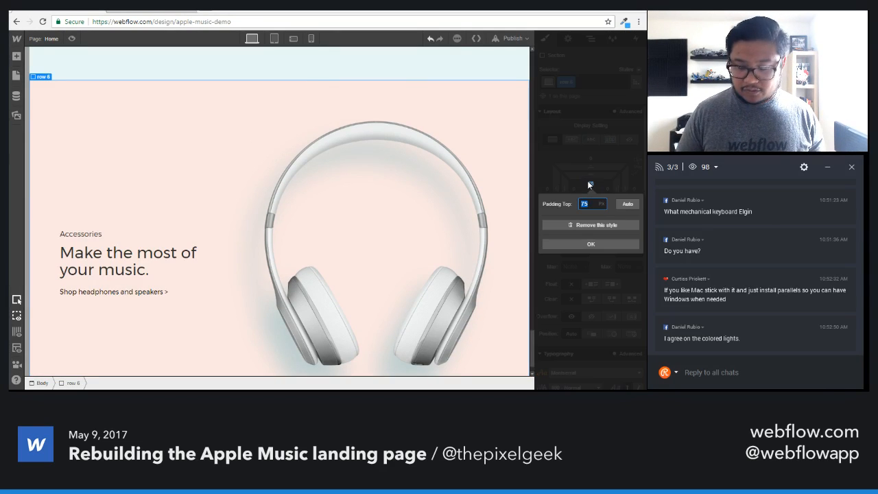
{"action": "type", "text": "125"}
{"action": "key", "text": "Return"}
{"action": "left_click", "coordinate": [591, 197]}
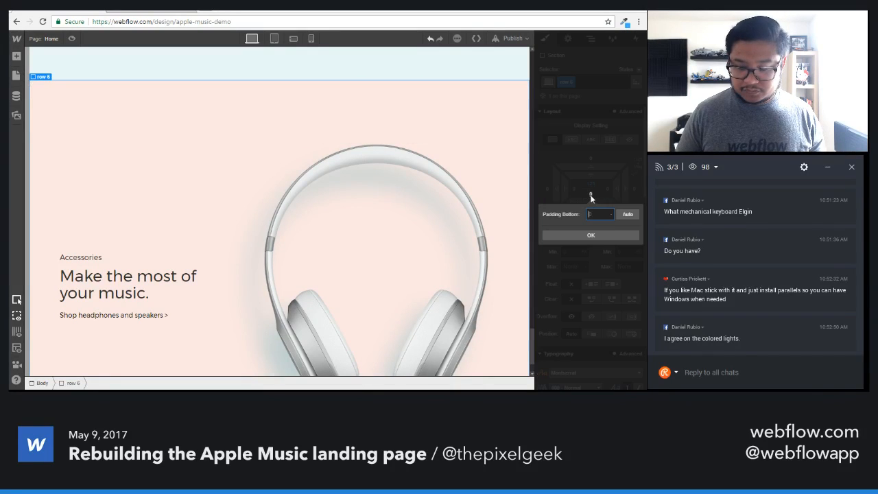
{"action": "key", "text": "Return"}
{"action": "scroll", "coordinate": [433, 238], "scroll_direction": "down", "scroll_amount": 3}
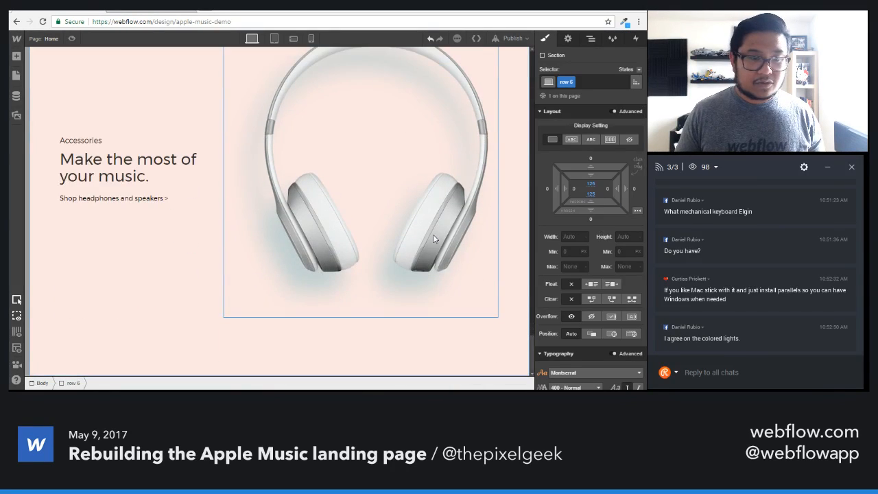
{"action": "scroll", "coordinate": [394, 219], "scroll_direction": "up", "scroll_amount": 2}
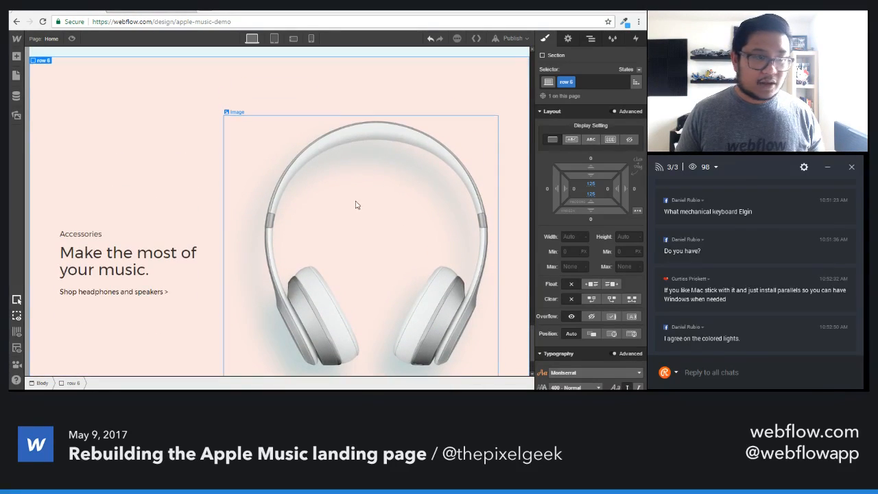
Replace the headphones image with the MacBook asset from the Asset Manager.
{"action": "double_click", "coordinate": [296, 231]}
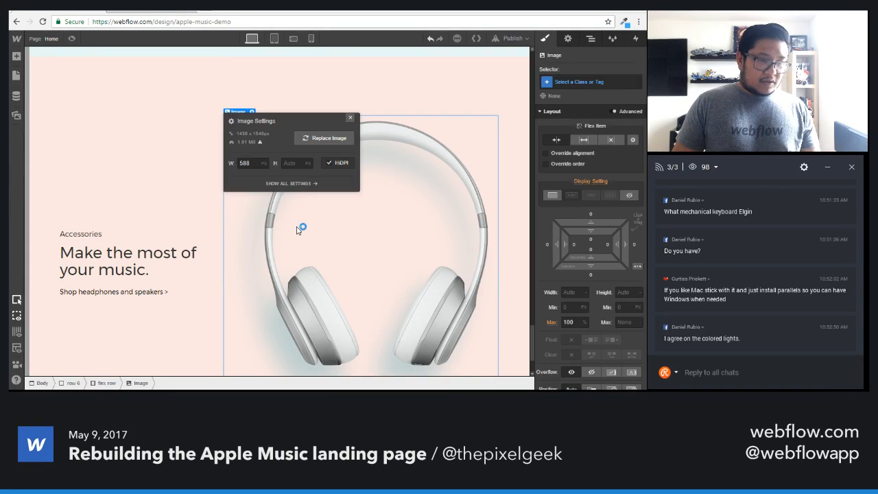
{"action": "left_click", "coordinate": [315, 143]}
{"action": "left_click", "coordinate": [264, 146]}
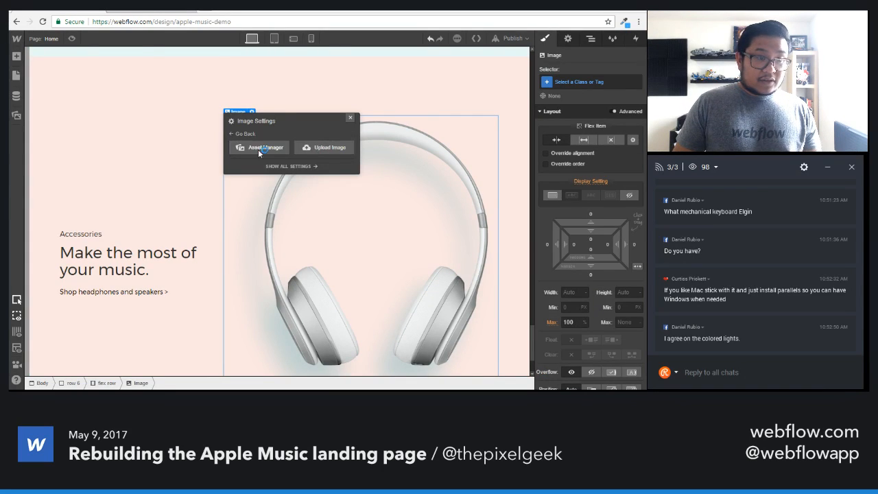
{"action": "left_click", "coordinate": [46, 328]}
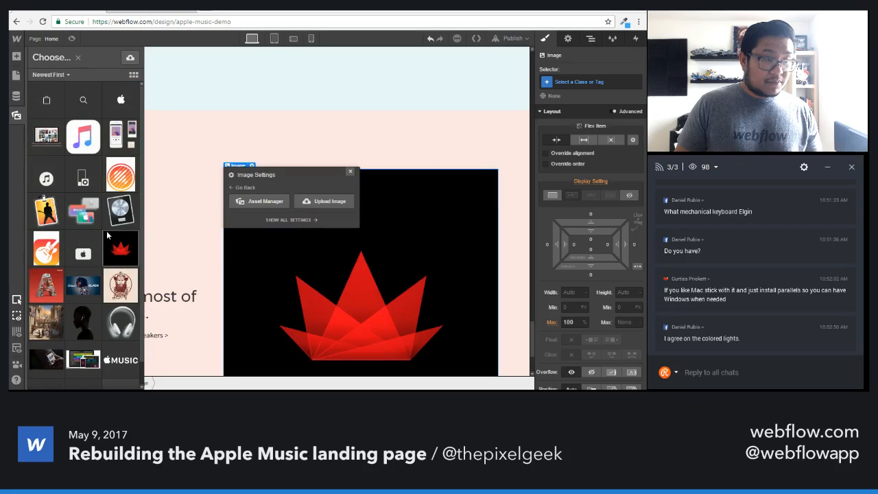
{"action": "scroll", "coordinate": [113, 243], "scroll_direction": "down", "scroll_amount": 1}
{"action": "left_click", "coordinate": [43, 117]}
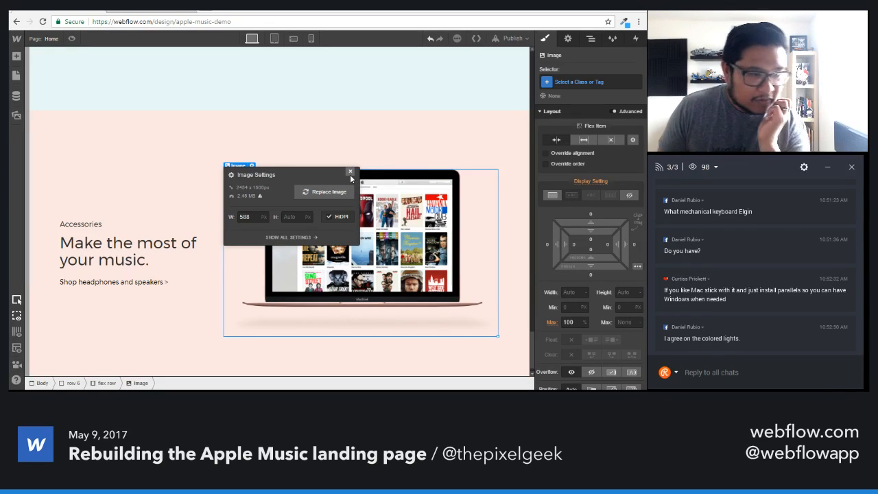
Set the MacBook image to HiDPI sizing at 1227 px wide.
{"action": "left_click", "coordinate": [339, 217]}
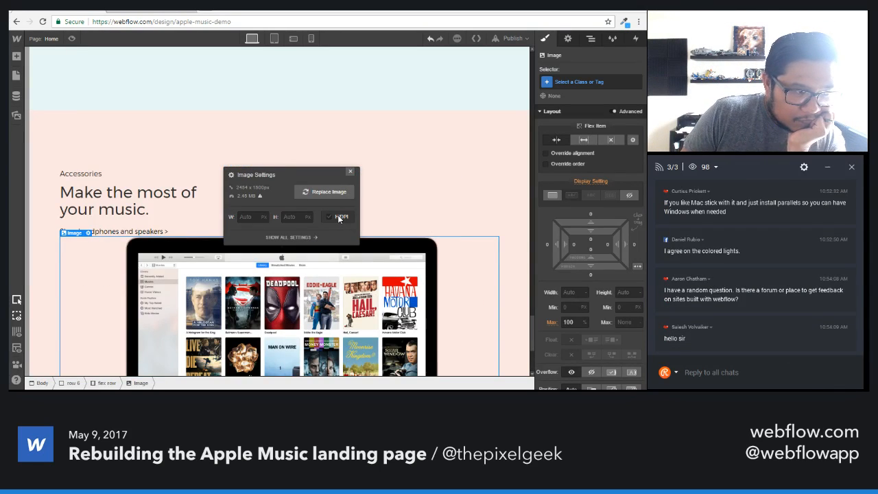
{"action": "scroll", "coordinate": [356, 233], "scroll_direction": "down", "scroll_amount": 3}
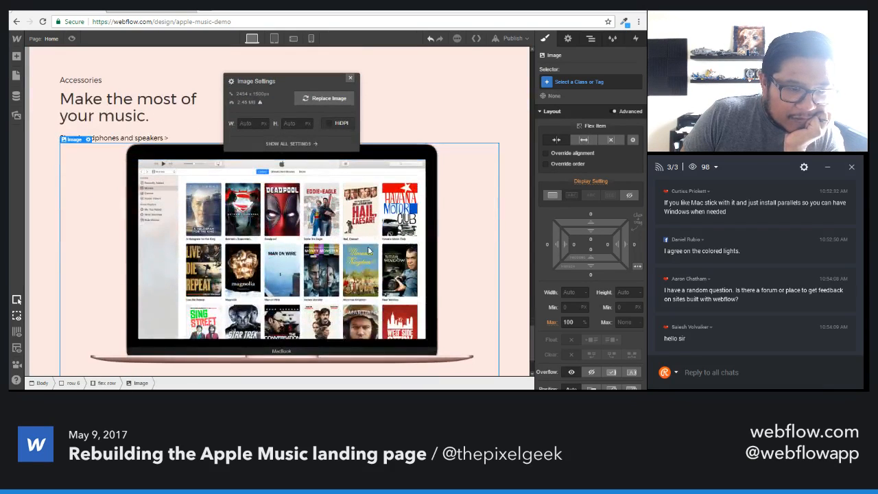
{"action": "left_click", "coordinate": [346, 124]}
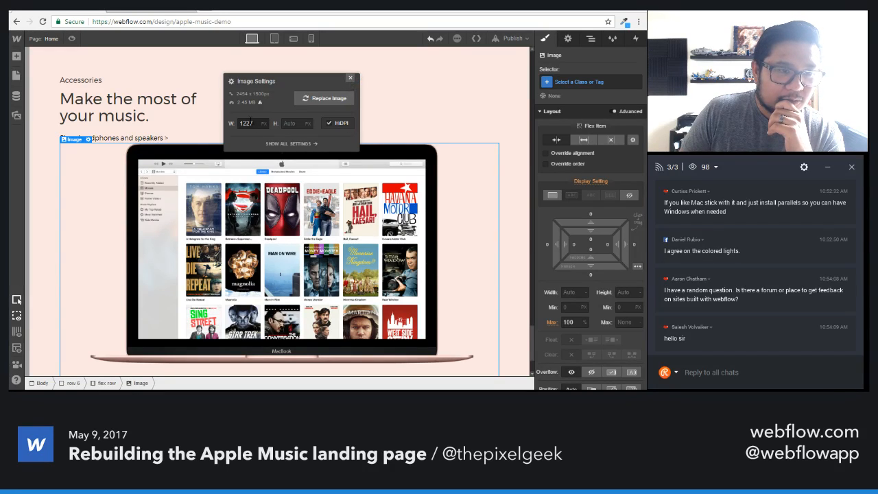
{"action": "left_click", "coordinate": [350, 77]}
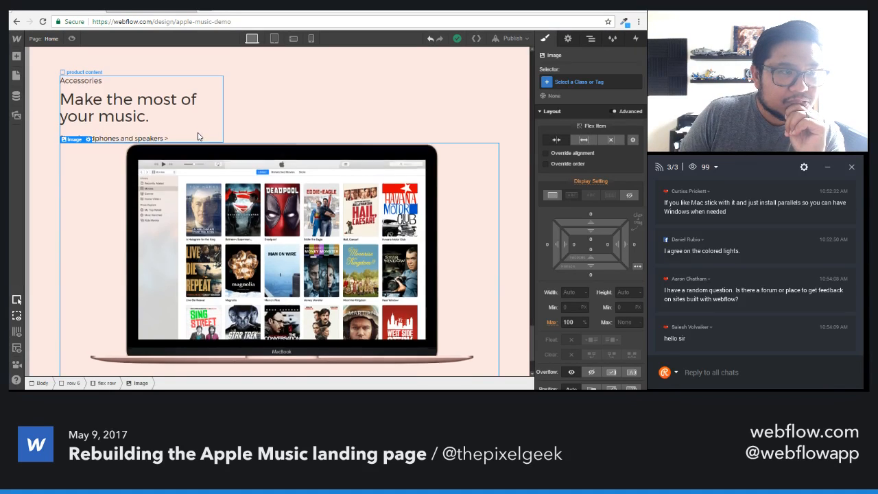
Set the pink row 6 section's overflow to hidden.
{"action": "scroll", "coordinate": [198, 136], "scroll_direction": "up", "scroll_amount": 2}
{"action": "left_click", "coordinate": [352, 176]}
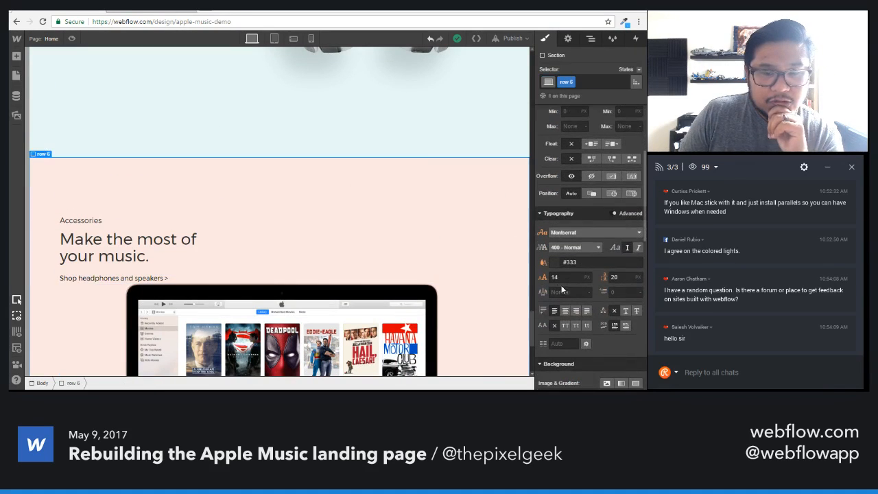
{"action": "left_click", "coordinate": [587, 179]}
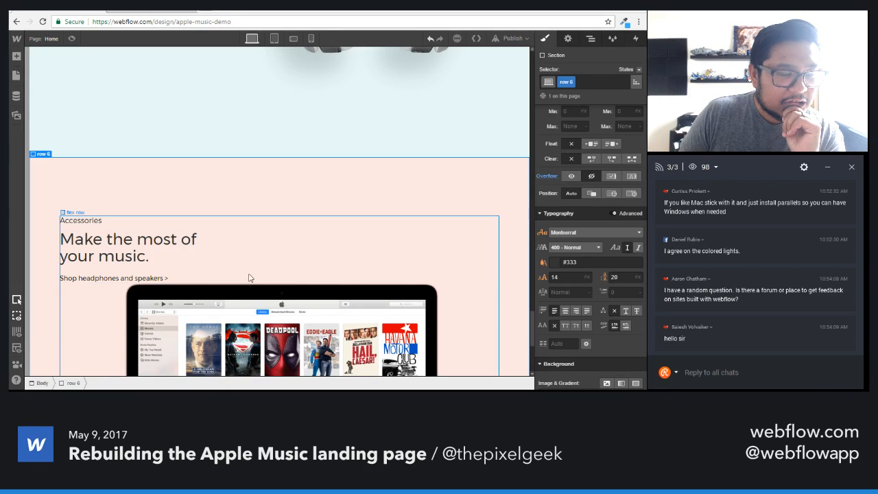
Select the MacBook image and then its parent flex row.
{"action": "left_click", "coordinate": [155, 324]}
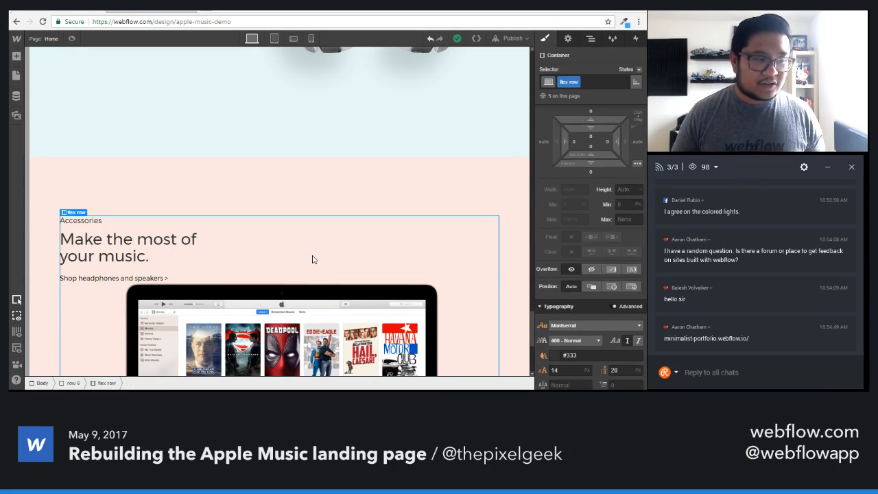
{"action": "left_click", "coordinate": [313, 257]}
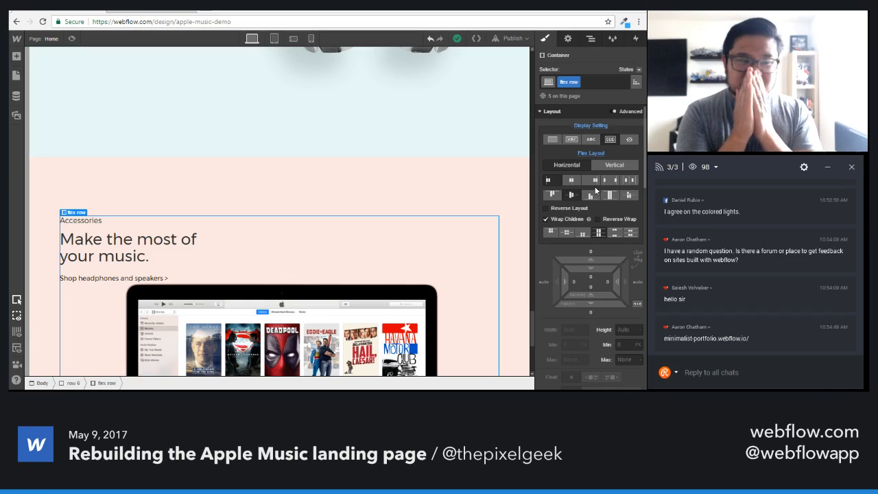
{"action": "left_click", "coordinate": [307, 310]}
{"action": "key", "text": "Up"}
{"action": "left_click", "coordinate": [253, 322]}
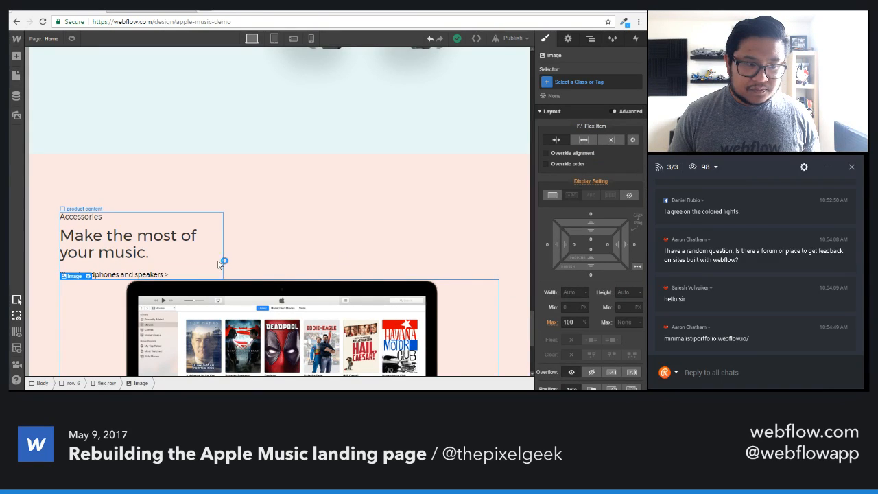
{"action": "left_click", "coordinate": [293, 263]}
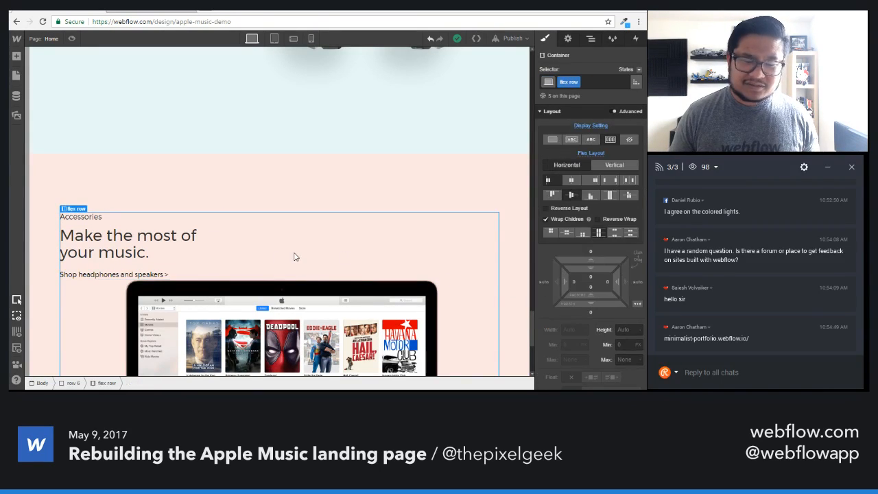
{"action": "left_click", "coordinate": [593, 127], "text": "alt"}
{"action": "scroll", "coordinate": [400, 259], "scroll_direction": "up", "scroll_amount": 3}
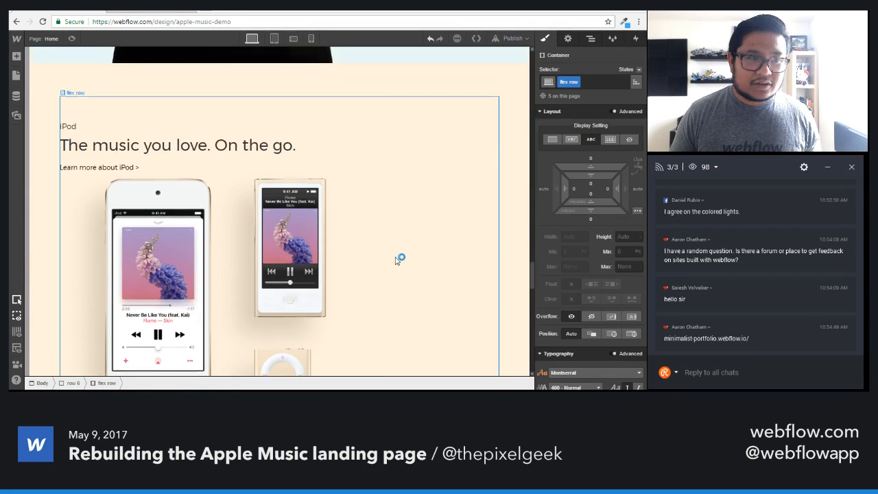
{"action": "key", "text": "ctrl+z"}
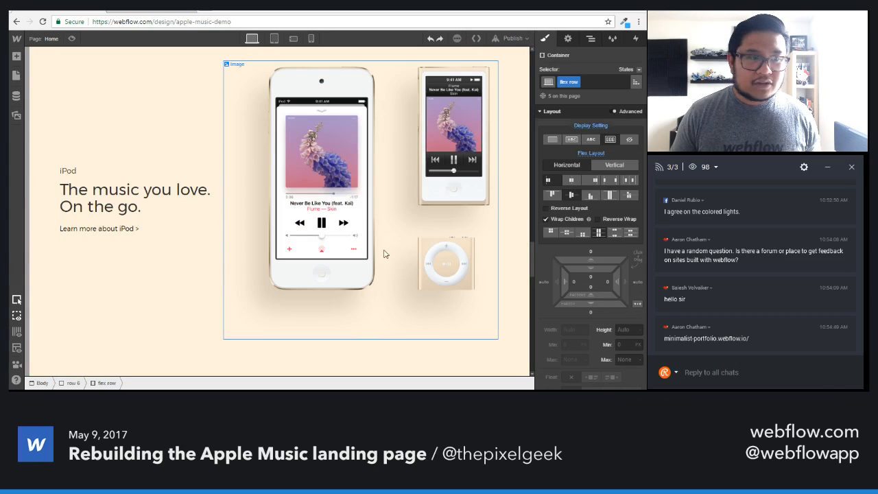
{"action": "scroll", "coordinate": [320, 285], "scroll_direction": "down", "scroll_amount": 5}
{"action": "scroll", "coordinate": [317, 286], "scroll_direction": "down", "scroll_amount": 5}
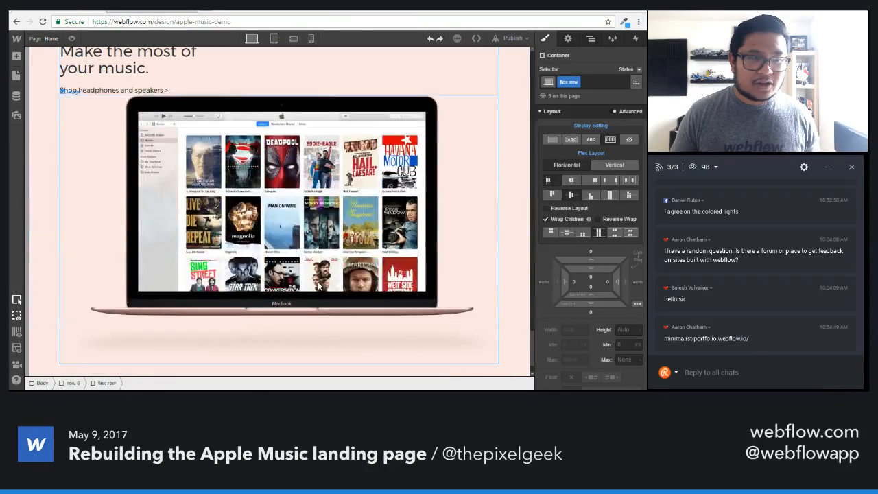
{"action": "left_click", "coordinate": [588, 81]}
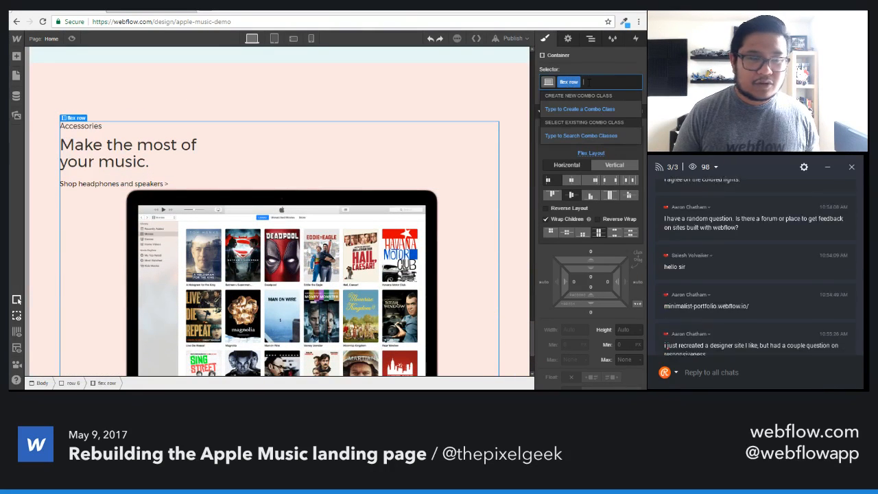
Remove the container's flex row class and rename the text block's class to 'iTunes content'.
{"action": "key", "text": "BackSpace"}
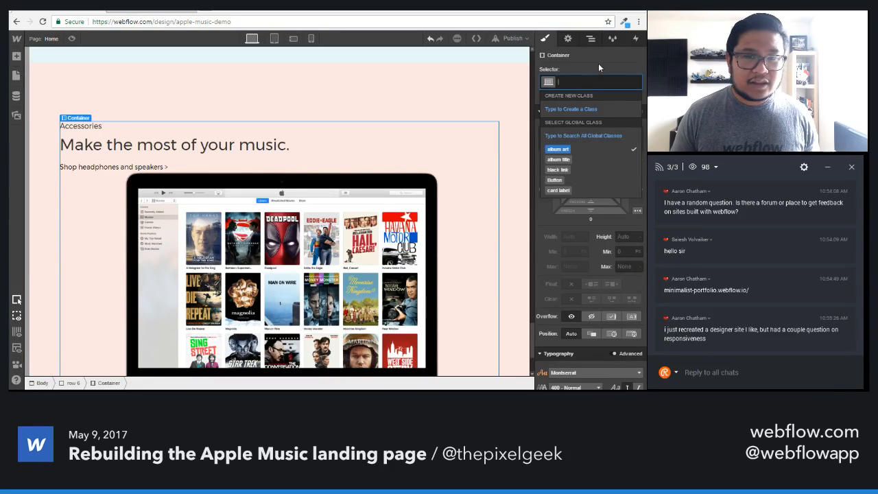
{"action": "left_click", "coordinate": [601, 64]}
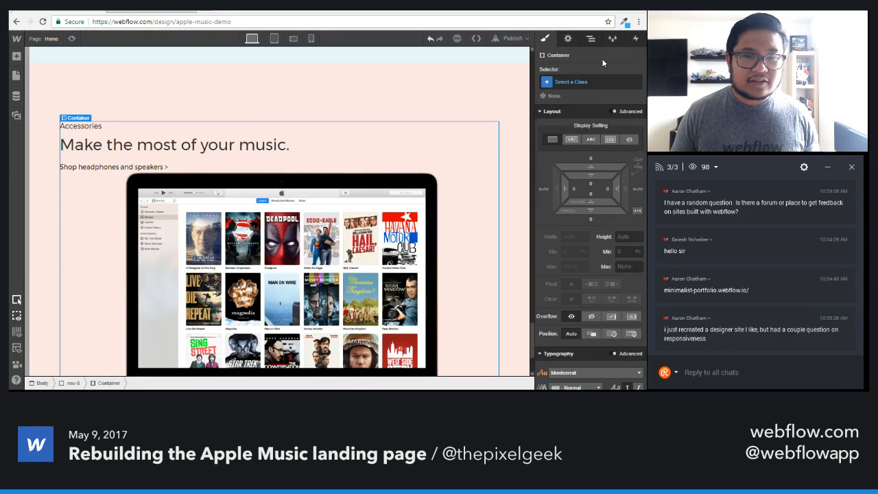
{"action": "left_click", "coordinate": [366, 130]}
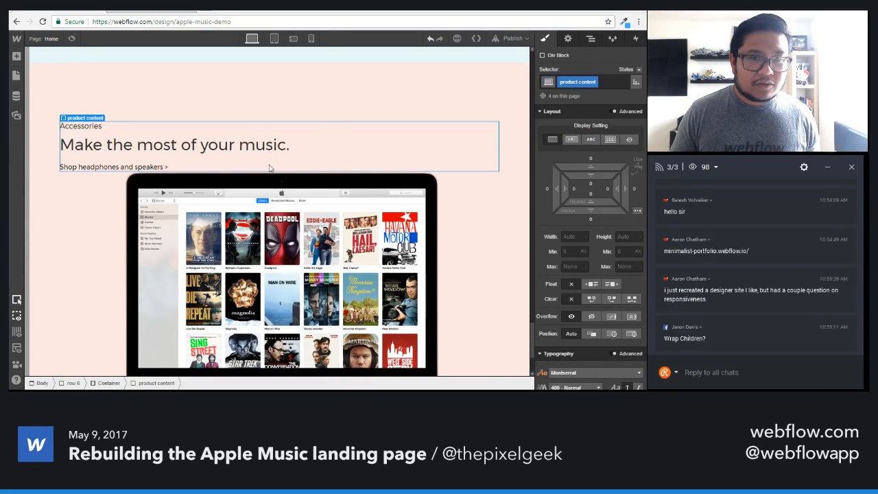
{"action": "left_click", "coordinate": [610, 82]}
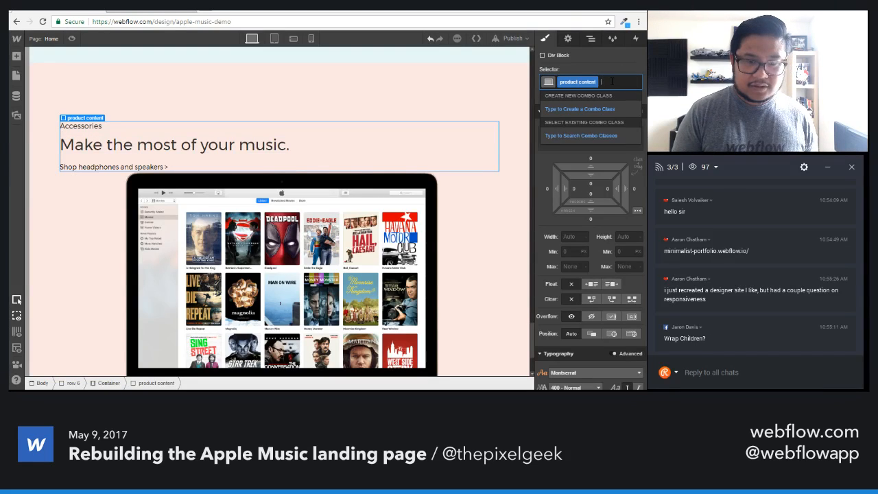
{"action": "key", "text": "Escape"}
{"action": "left_click", "coordinate": [611, 81]}
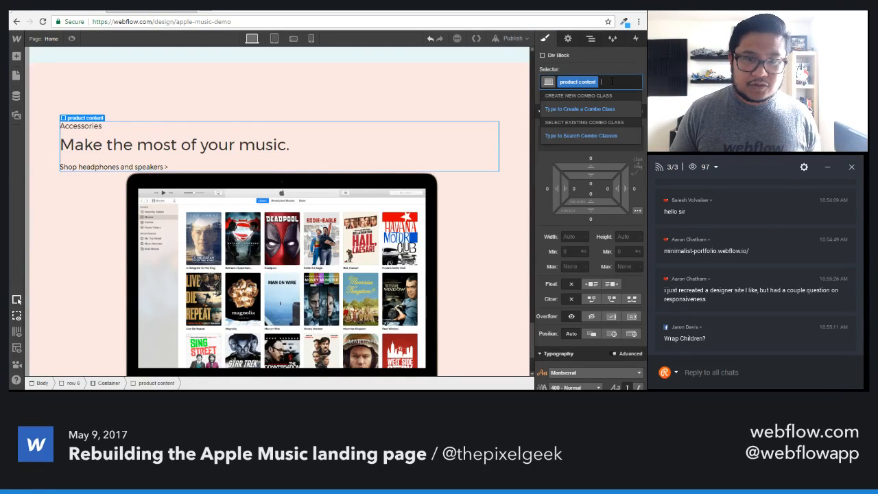
{"action": "key", "text": "BackSpace"}
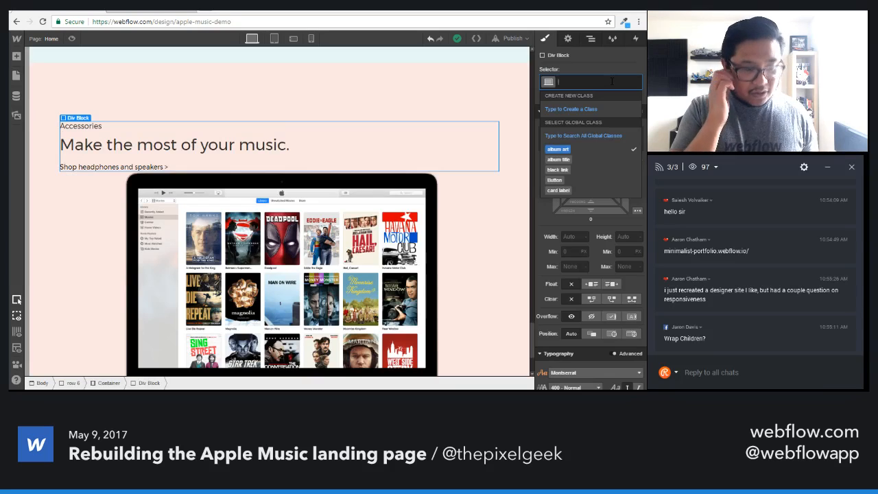
{"action": "type", "text": "i"}
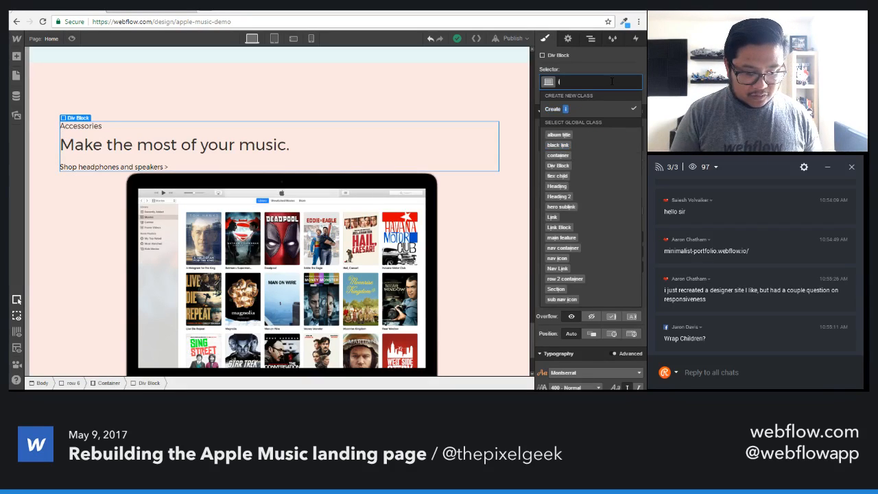
{"action": "type", "text": "Tunes content"}
{"action": "key", "text": "Return"}
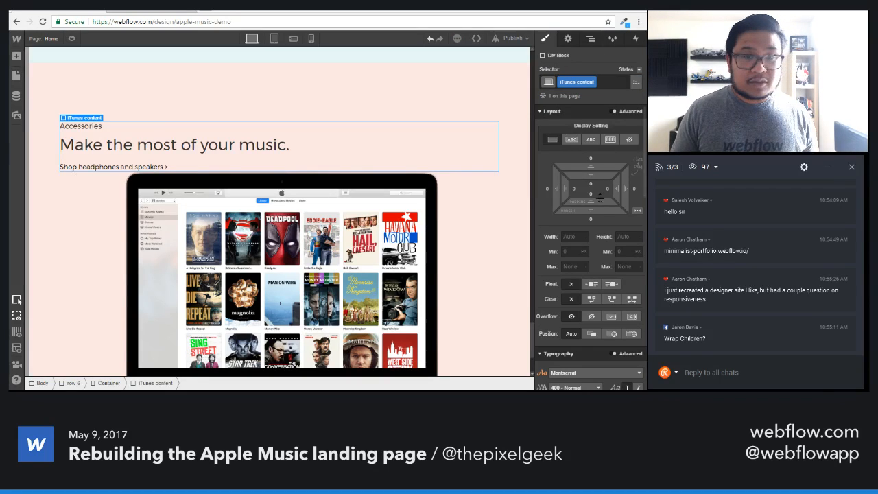
Float the iTunes content block left with a 300 px width.
{"action": "left_click", "coordinate": [594, 286]}
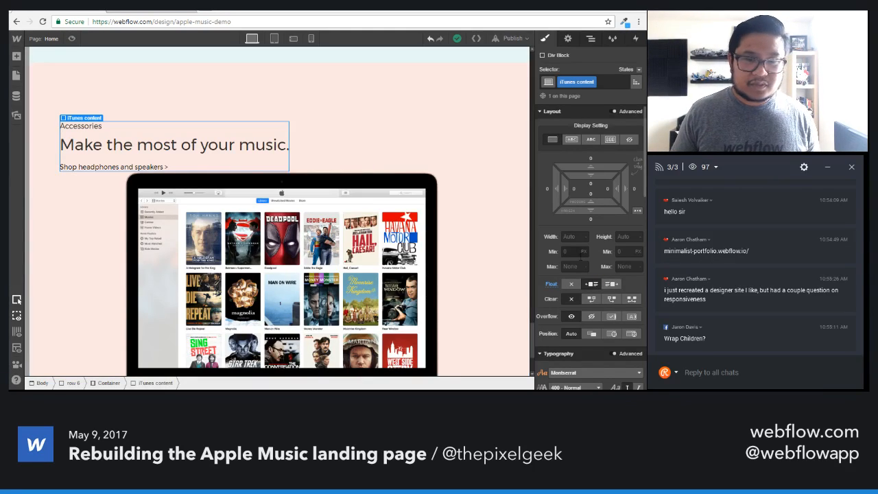
{"action": "left_click", "coordinate": [574, 236]}
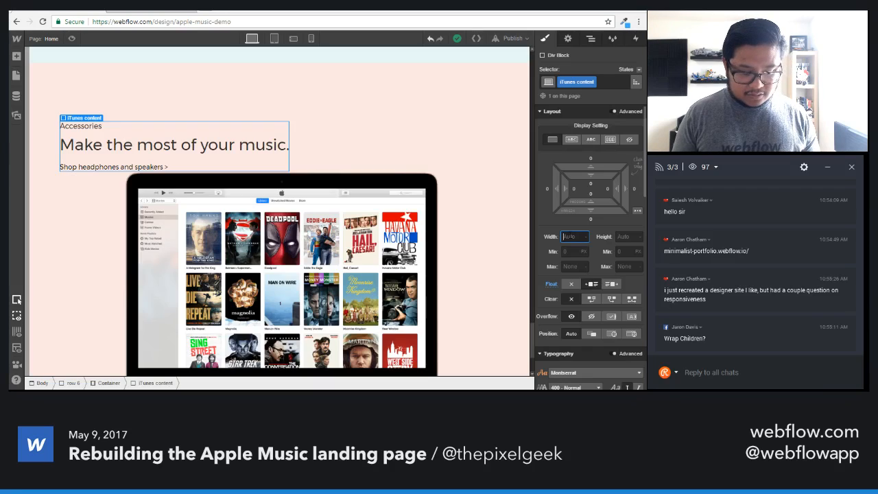
{"action": "type", "text": "300"}
{"action": "key", "text": "Return"}
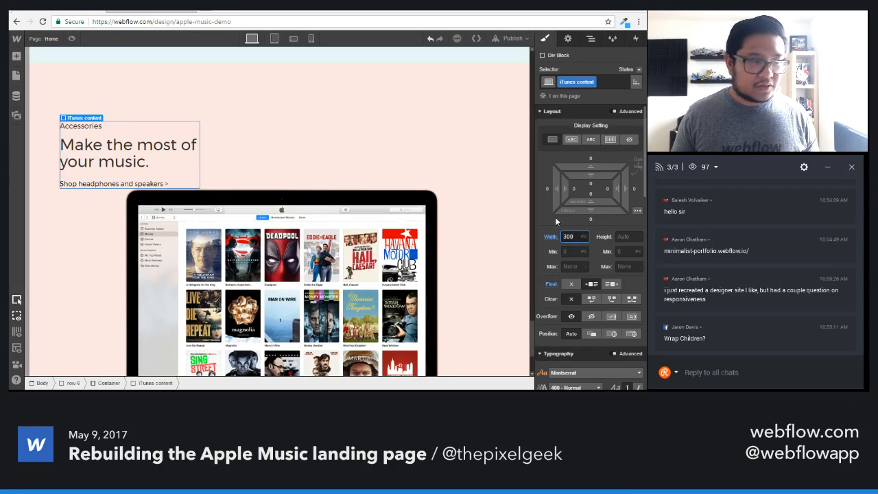
{"action": "left_click", "coordinate": [453, 244]}
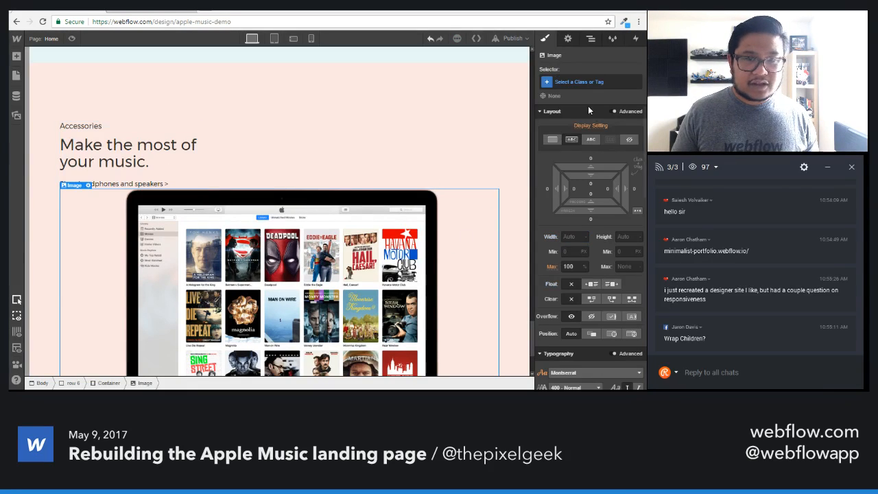
Give the laptop image a new 'macbook' class floated left.
{"action": "left_click", "coordinate": [577, 82]}
{"action": "type", "text": "macbook"}
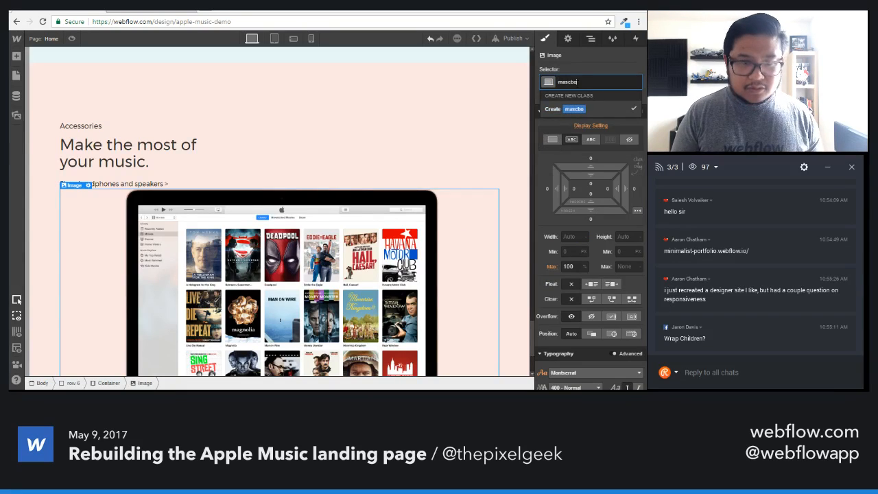
{"action": "key", "text": "Return"}
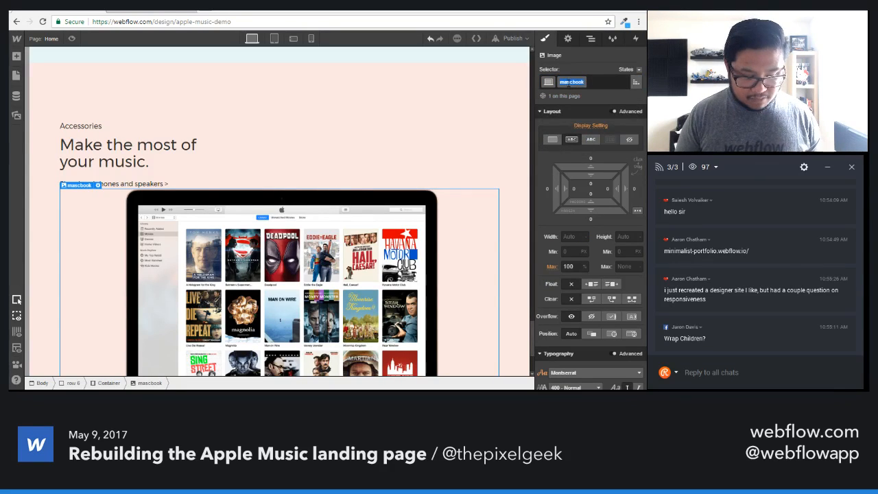
{"action": "left_click", "coordinate": [592, 286]}
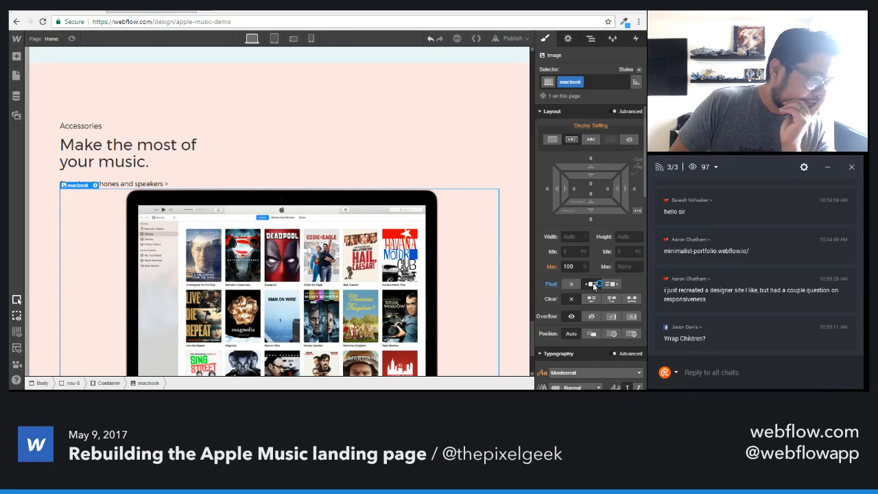
Select the Accessories container and bring up the Add elements panel.
{"action": "left_click", "coordinate": [331, 139]}
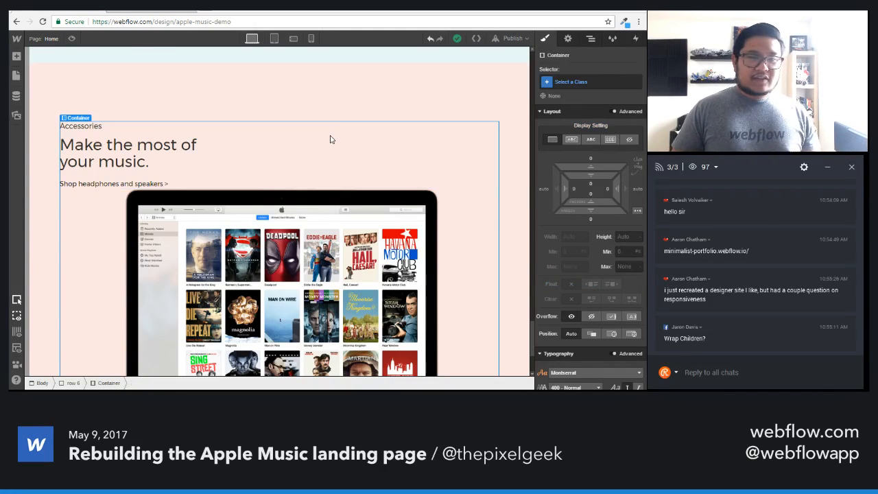
{"action": "key", "text": "a"}
{"action": "key", "text": "a"}
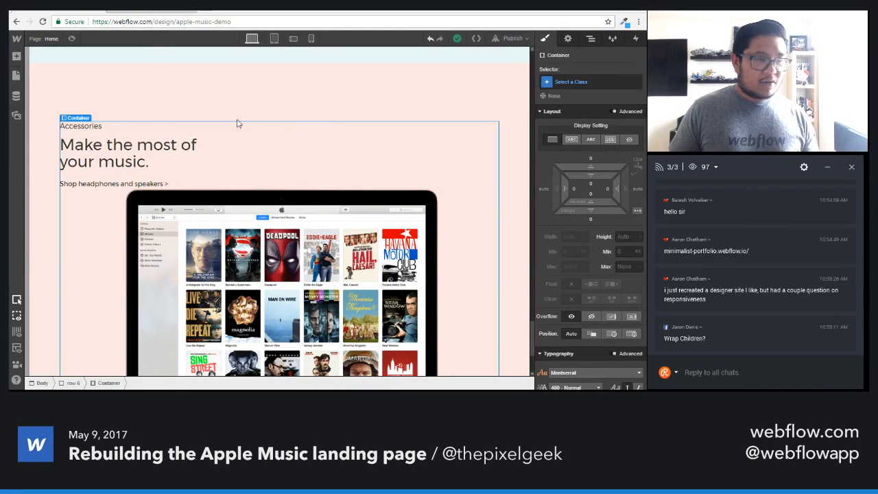
{"action": "key", "text": "a"}
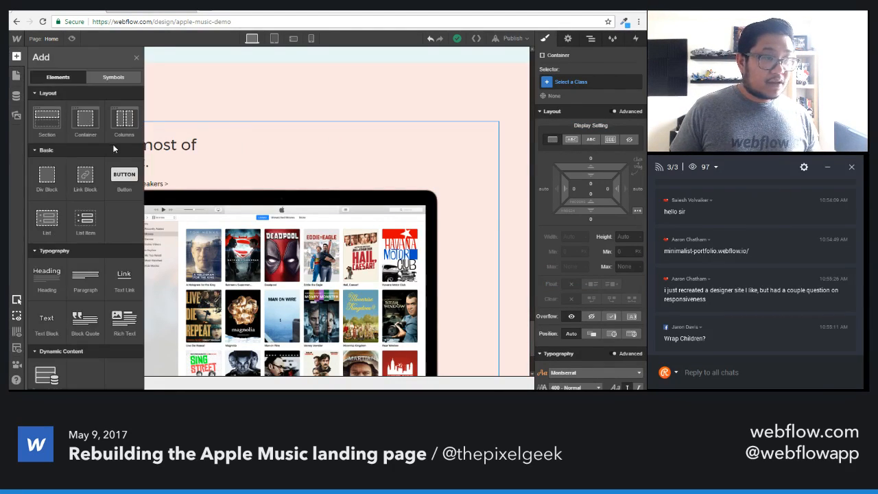
Insert a two-column row and move the Accessories text into column 1, removing its iTunes content class.
{"action": "left_click_drag", "start_coordinate": [124, 120], "coordinate": [172, 126]}
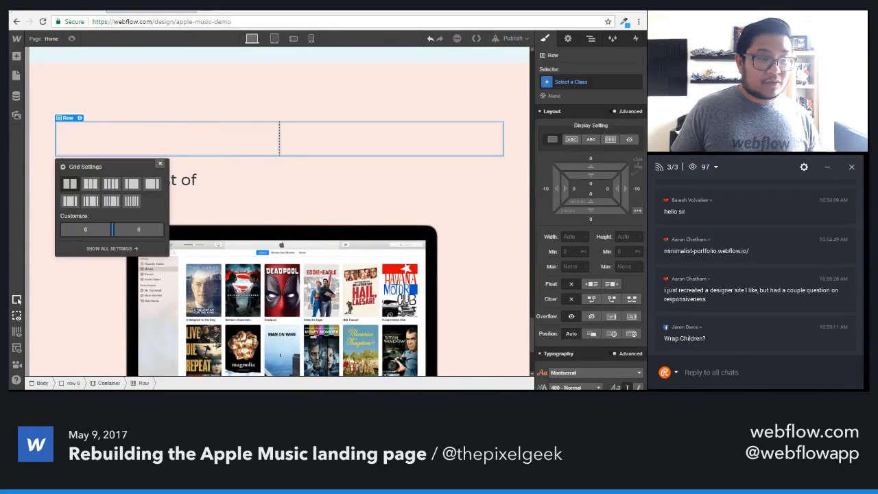
{"action": "left_click_drag", "start_coordinate": [192, 218], "coordinate": [177, 152]}
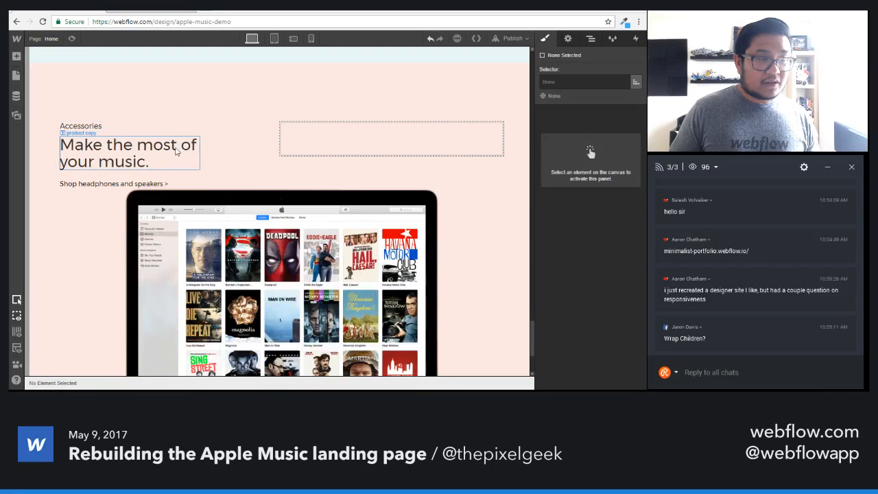
{"action": "left_click", "coordinate": [164, 127]}
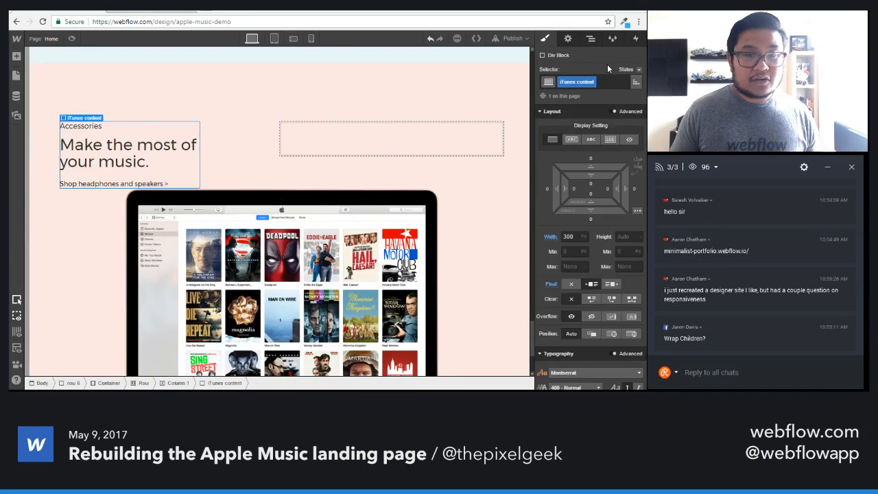
{"action": "left_click", "coordinate": [602, 82]}
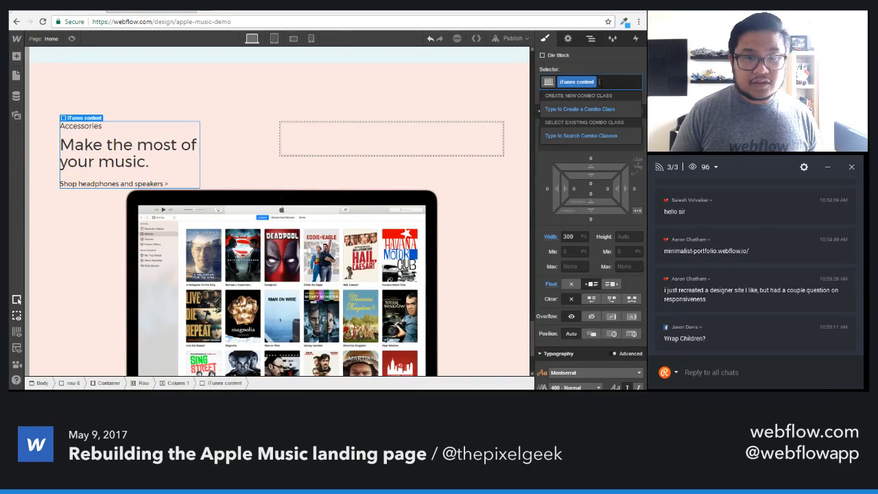
{"action": "key", "text": "BackSpace"}
{"action": "left_click", "coordinate": [605, 63]}
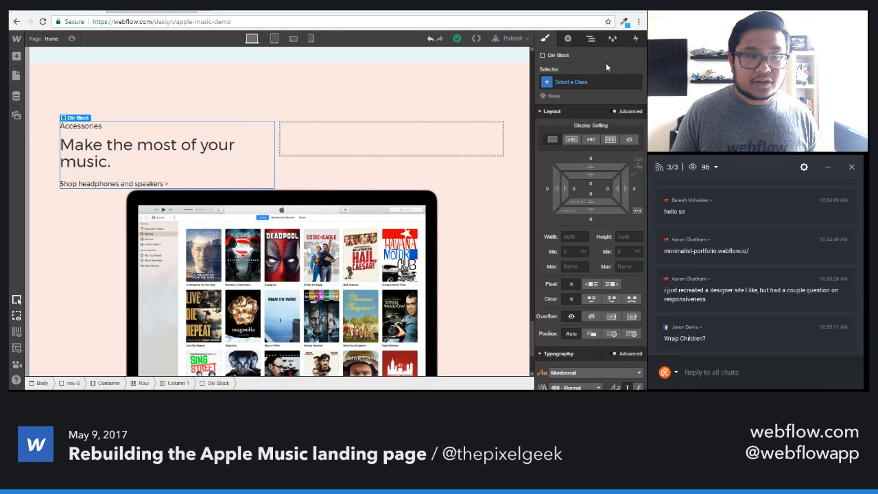
Move the MacBook image into the right column and select that column's settings.
{"action": "left_click_drag", "start_coordinate": [281, 247], "coordinate": [381, 147]}
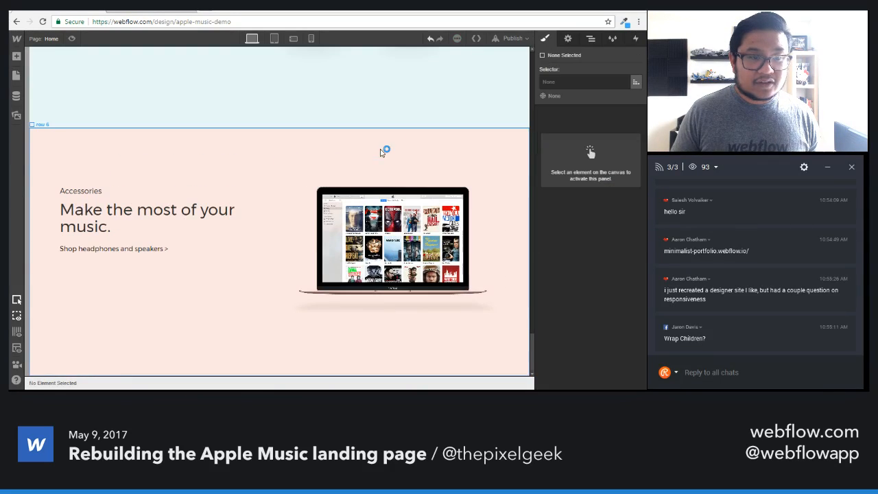
{"action": "left_click", "coordinate": [293, 247]}
{"action": "left_click", "coordinate": [563, 42]}
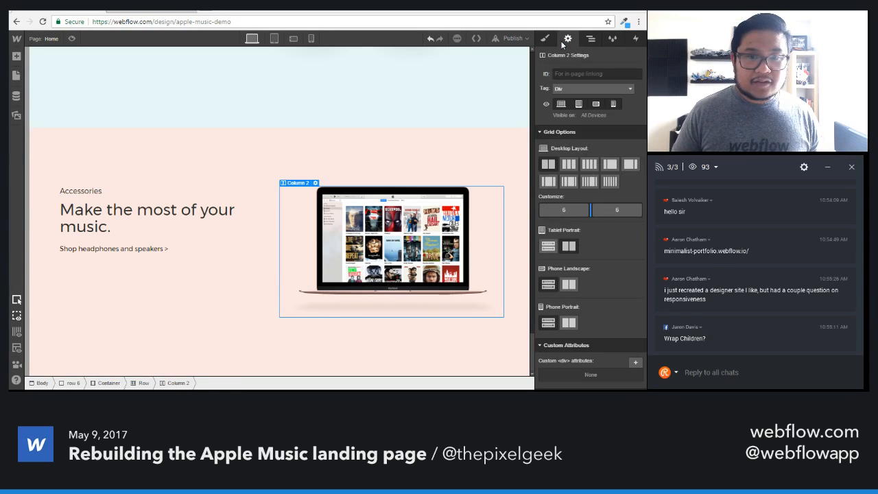
Split the row's columns 3/9 so the laptop column is wider.
{"action": "left_click_drag", "start_coordinate": [590, 209], "coordinate": [563, 208]}
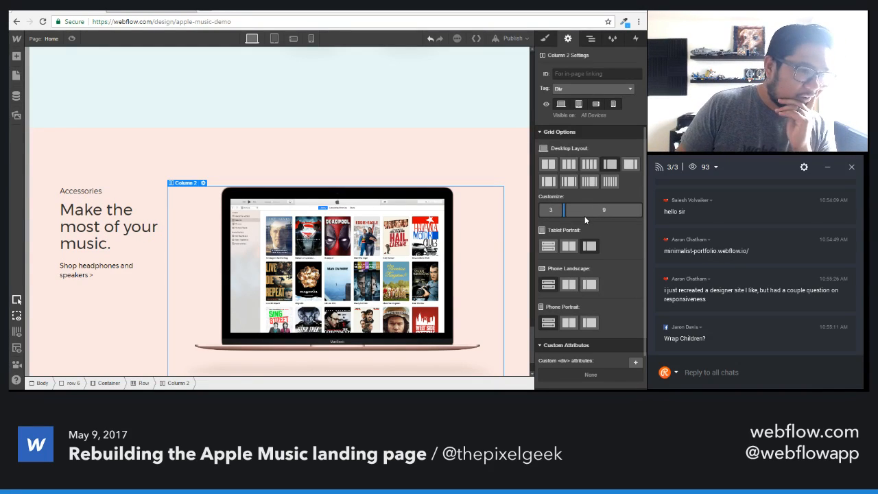
{"action": "left_click", "coordinate": [585, 218]}
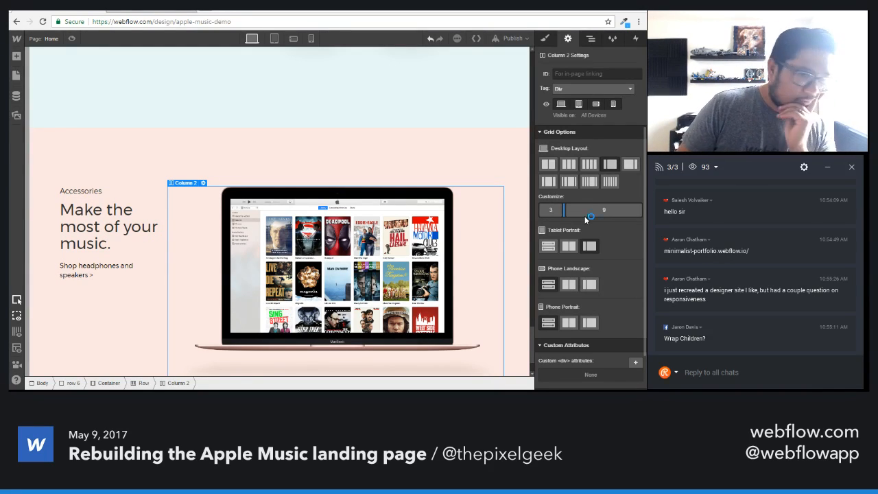
{"action": "mouse_move", "coordinate": [563, 210]}
{"action": "left_mouse_down"}
{"action": "mouse_move", "coordinate": [573, 210]}
{"action": "mouse_move", "coordinate": [564, 210]}
{"action": "left_mouse_up"}
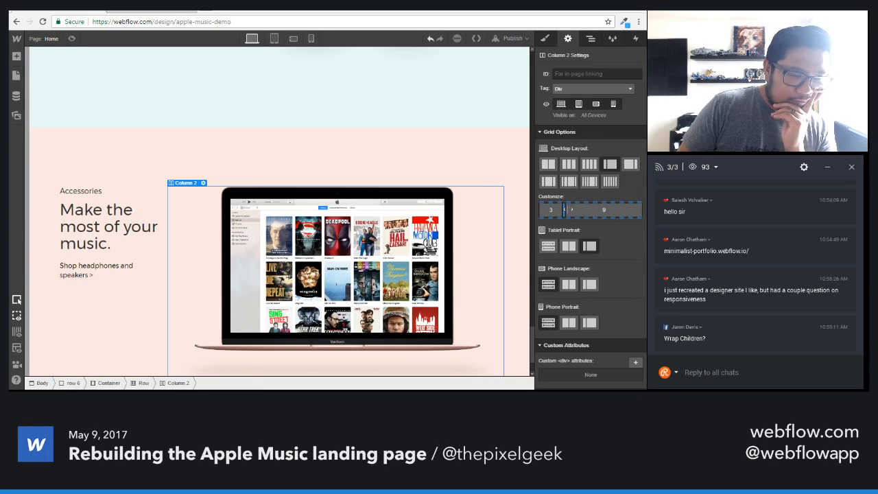
Set the macbook image's float to none and its position to relative.
{"action": "left_click", "coordinate": [343, 241]}
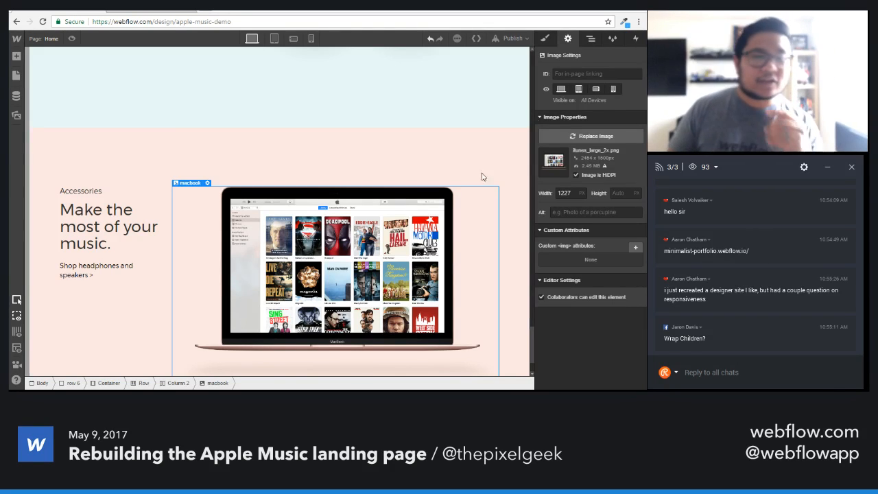
{"action": "left_click", "coordinate": [544, 40]}
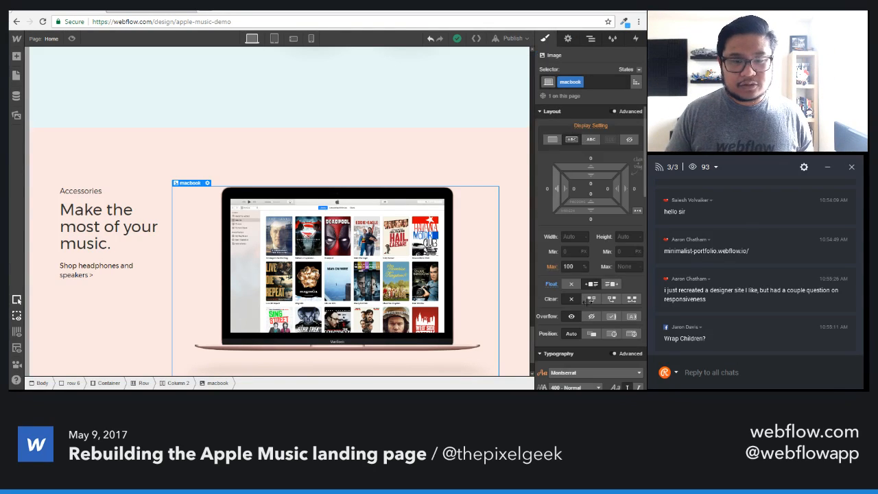
{"action": "scroll", "coordinate": [581, 312], "scroll_direction": "down", "scroll_amount": 2}
{"action": "scroll", "coordinate": [582, 312], "scroll_direction": "down", "scroll_amount": 1}
{"action": "left_click", "coordinate": [564, 237]}
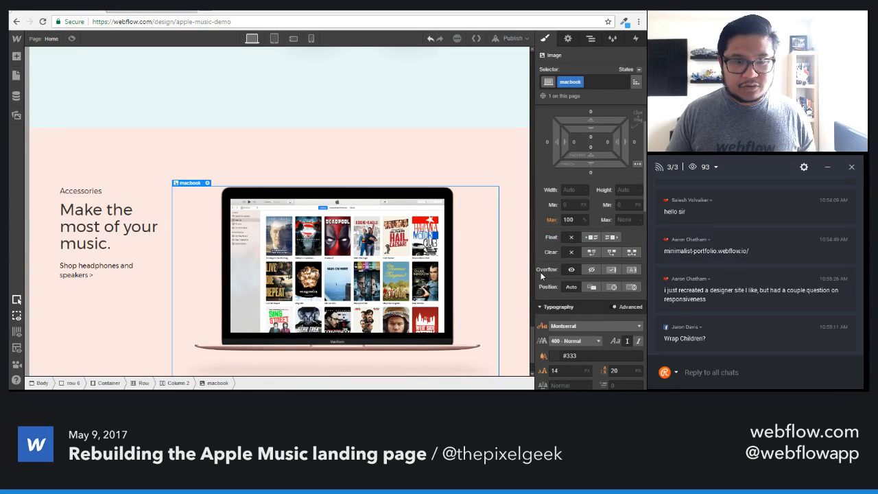
{"action": "left_click", "coordinate": [612, 288]}
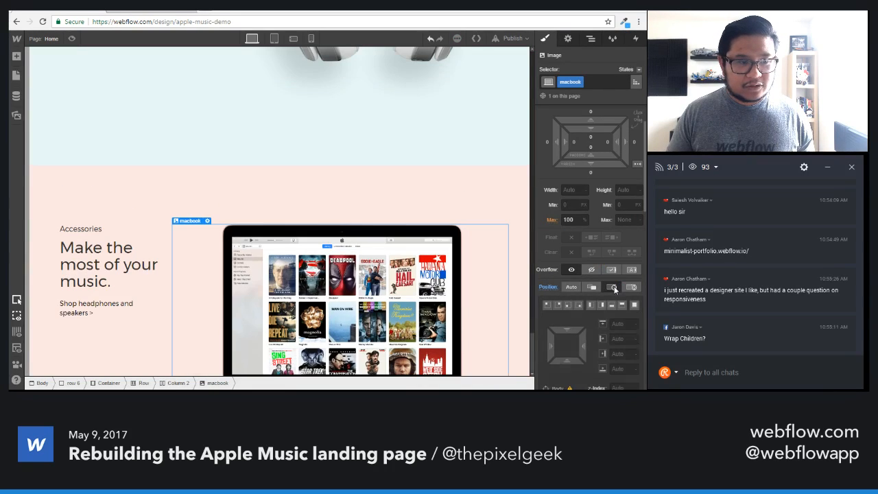
Give the right column of row 6 a new 'iTunes col 2' class and set its position to relative.
{"action": "scroll", "coordinate": [575, 314], "scroll_direction": "down", "scroll_amount": 5}
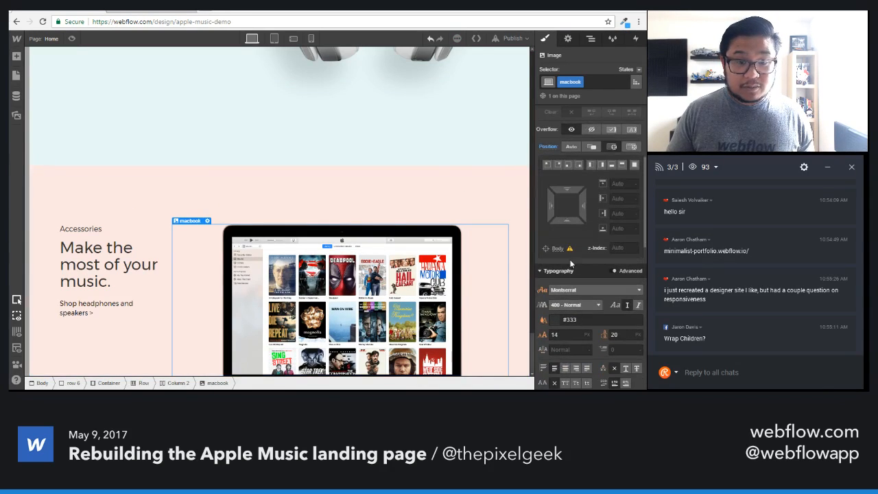
{"action": "left_click", "coordinate": [590, 38]}
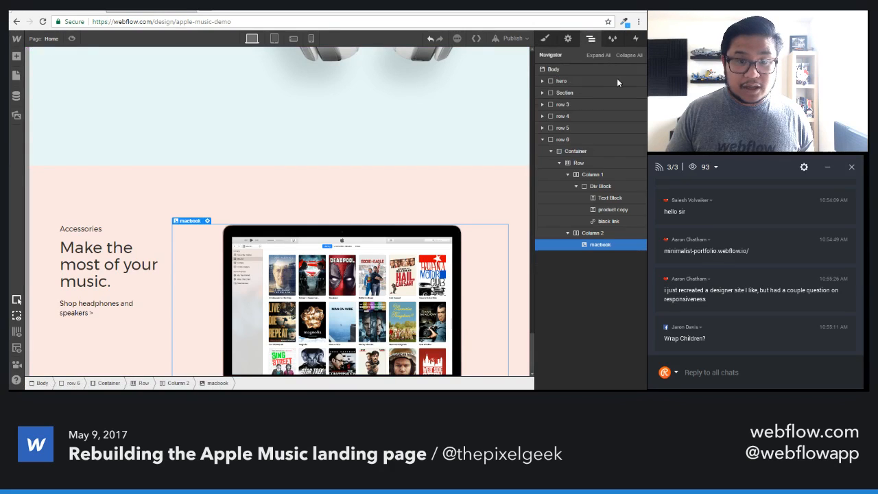
{"action": "left_click", "coordinate": [608, 235]}
{"action": "left_click", "coordinate": [546, 38]}
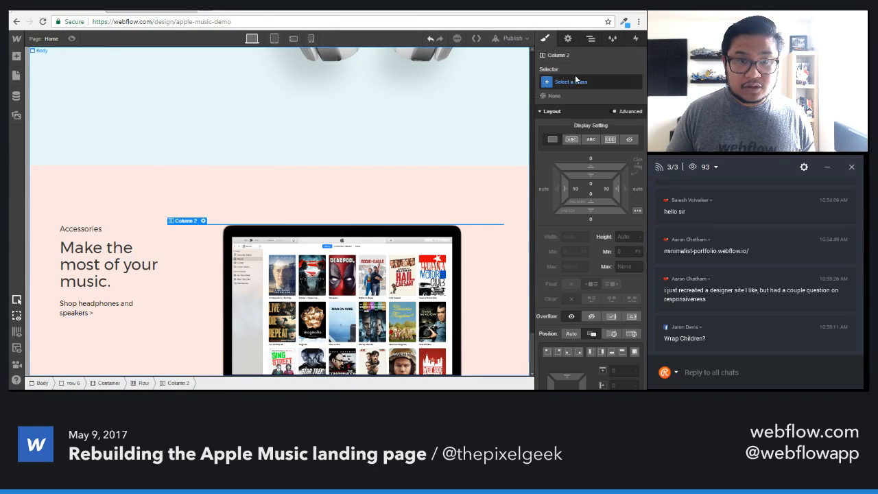
{"action": "left_click", "coordinate": [580, 82]}
{"action": "type", "text": "iTunes col 2"}
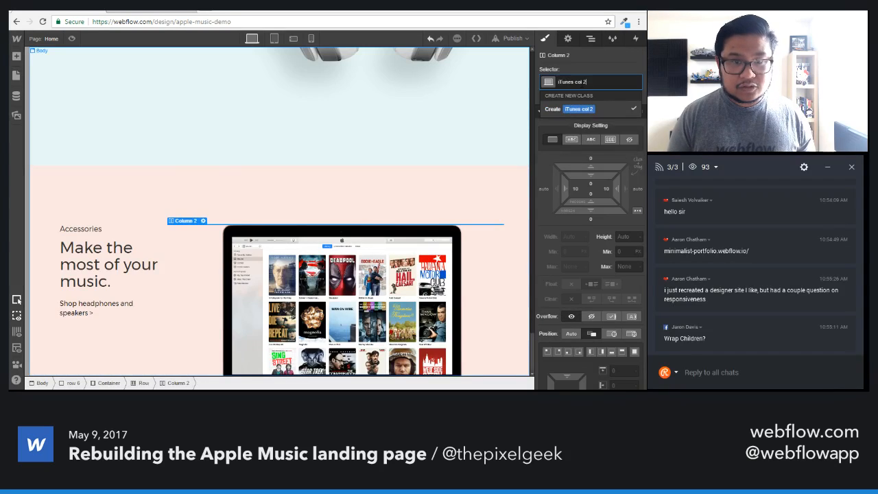
{"action": "key", "text": "Return"}
{"action": "left_click", "coordinate": [592, 332]}
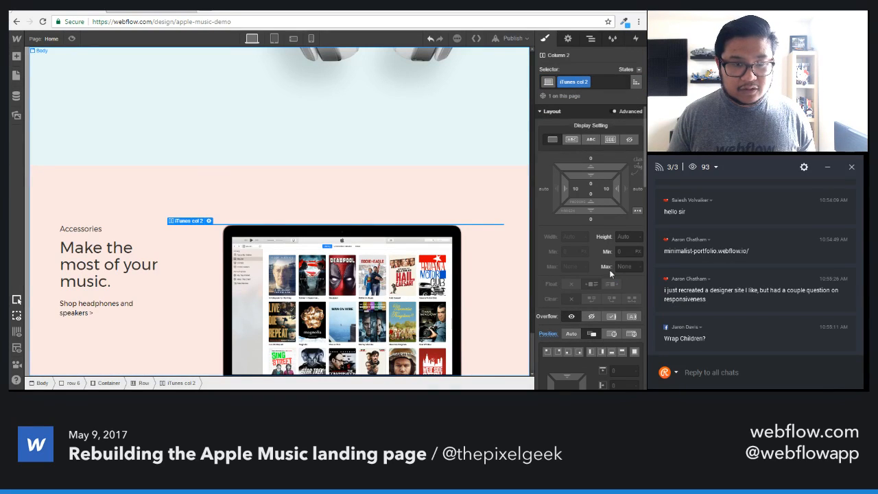
Set the MacBook image inside the column to absolute position.
{"action": "left_click", "coordinate": [420, 255]}
{"action": "left_click", "coordinate": [612, 332]}
{"action": "scroll", "coordinate": [590, 294], "scroll_direction": "down", "scroll_amount": 2}
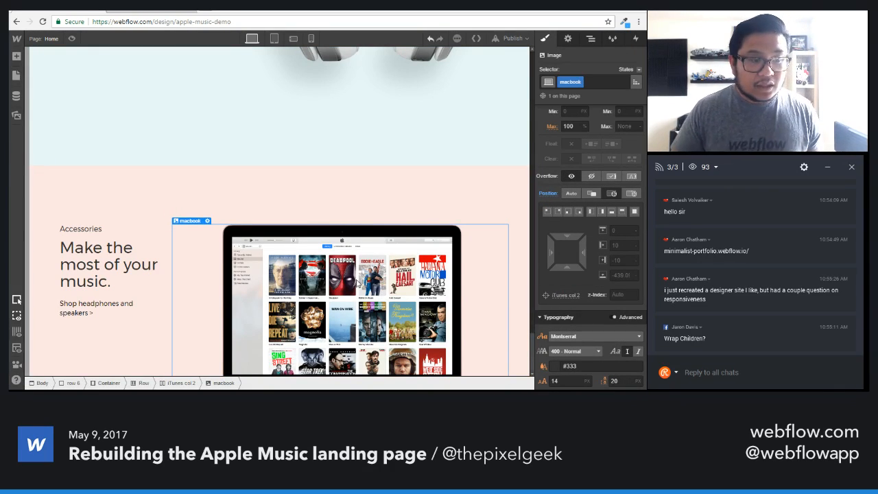
{"action": "scroll", "coordinate": [575, 157], "scroll_direction": "up", "scroll_amount": 2}
{"action": "left_click", "coordinate": [575, 190]}
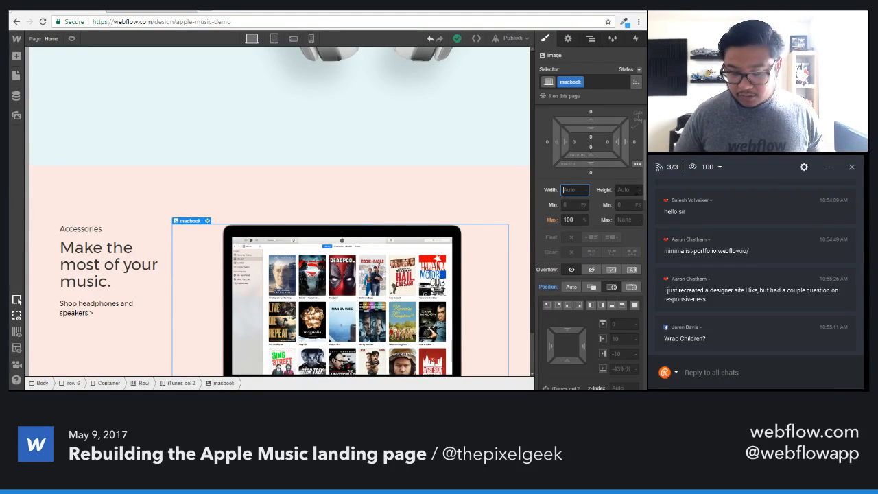
{"action": "type", "text": "1227"}
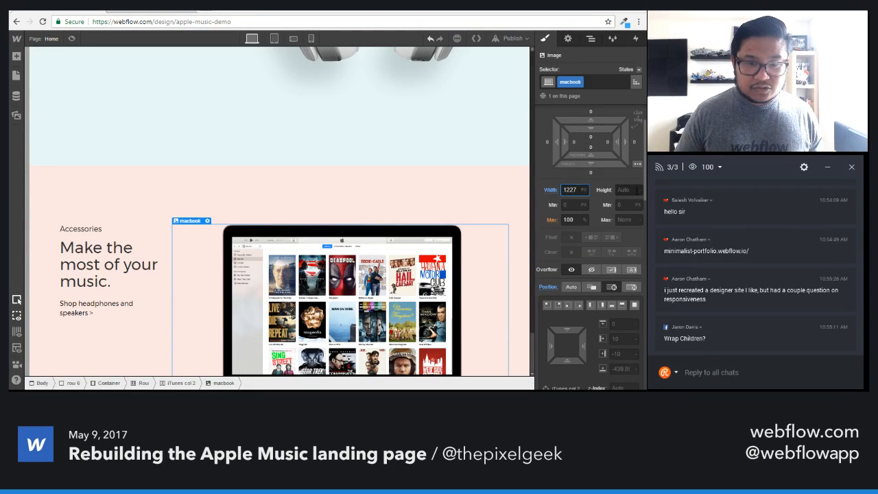
{"action": "left_click", "coordinate": [567, 39]}
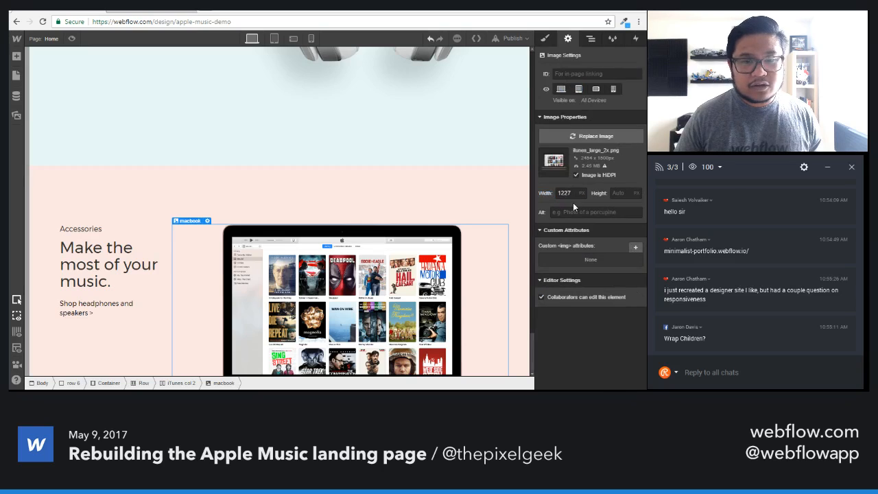
{"action": "left_click_drag", "start_coordinate": [575, 192], "coordinate": [541, 194]}
{"action": "key", "text": "Right"}
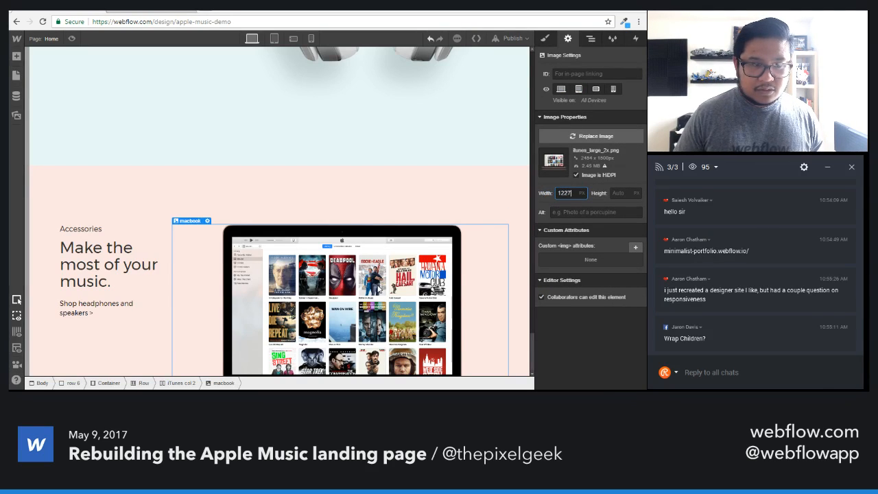
{"action": "scroll", "coordinate": [428, 343], "scroll_direction": "up", "scroll_amount": 2}
{"action": "scroll", "coordinate": [427, 341], "scroll_direction": "down", "scroll_amount": 2}
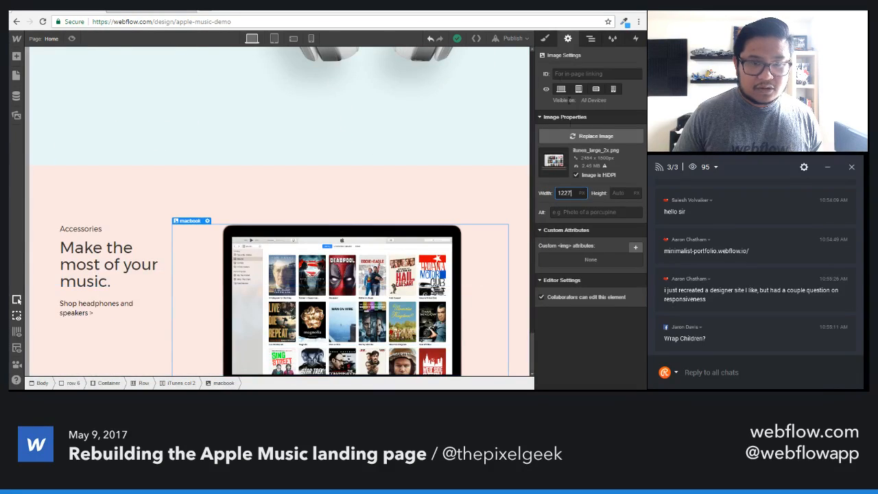
{"action": "left_click", "coordinate": [545, 39]}
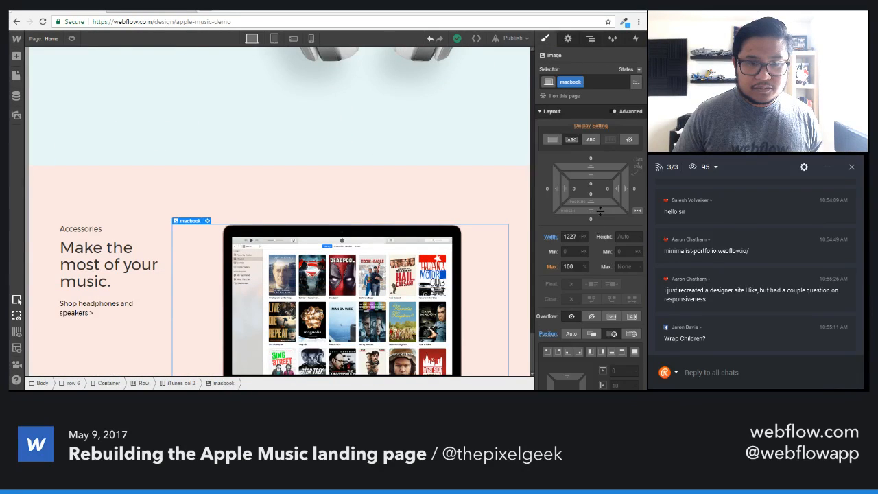
{"action": "left_click", "coordinate": [584, 268]}
{"action": "left_click", "coordinate": [577, 293]}
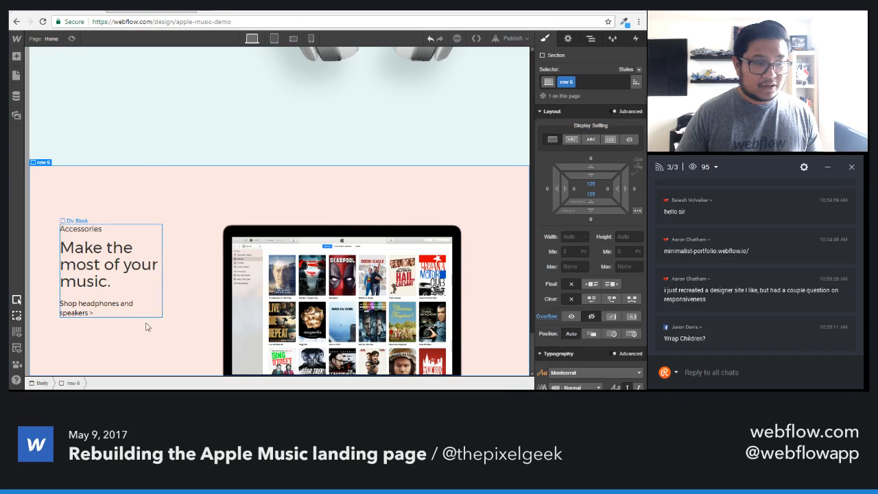
{"action": "left_click", "coordinate": [159, 349]}
{"action": "scroll", "coordinate": [159, 349], "scroll_direction": "up", "scroll_amount": 1}
{"action": "scroll", "coordinate": [159, 349], "scroll_direction": "down", "scroll_amount": 1}
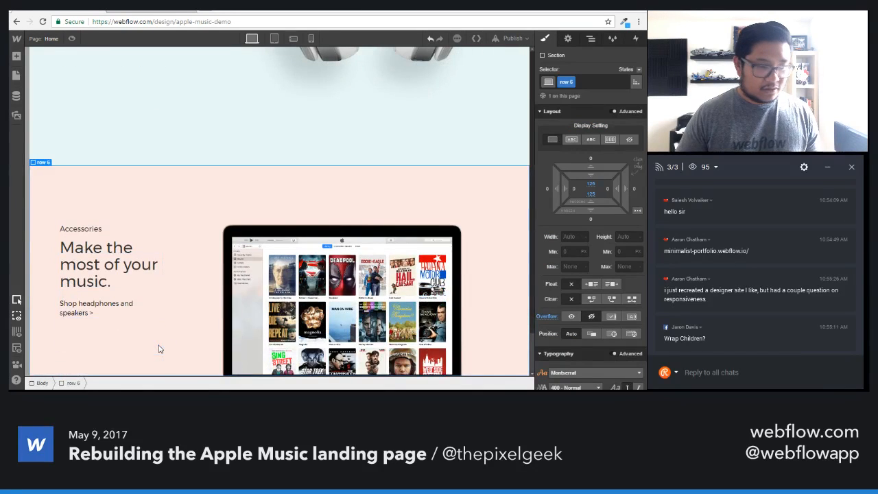
{"action": "left_click", "coordinate": [299, 315]}
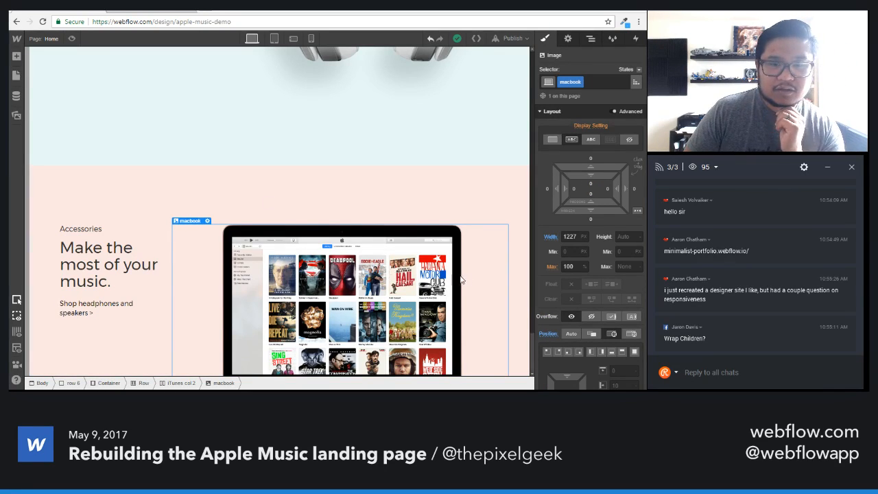
Try block display on the MacBook image, then restore it to inline-block.
{"action": "left_click", "coordinate": [552, 139]}
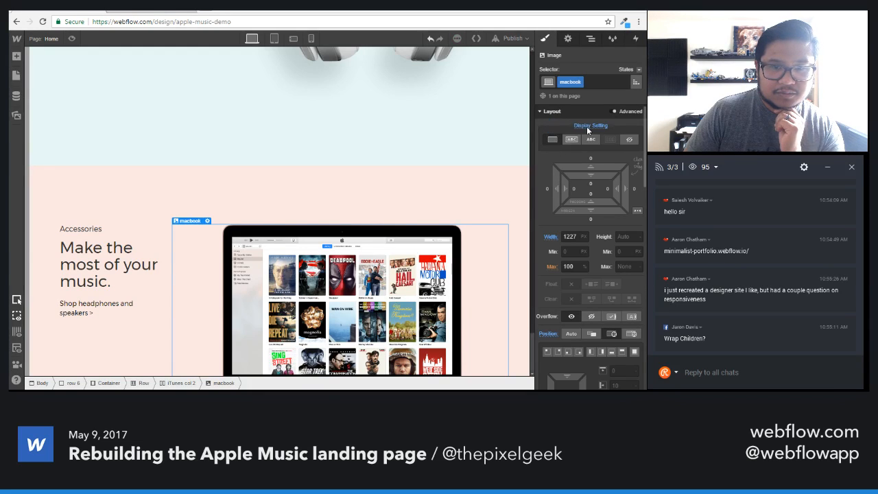
{"action": "left_click", "coordinate": [586, 127]}
{"action": "left_click", "coordinate": [573, 143]}
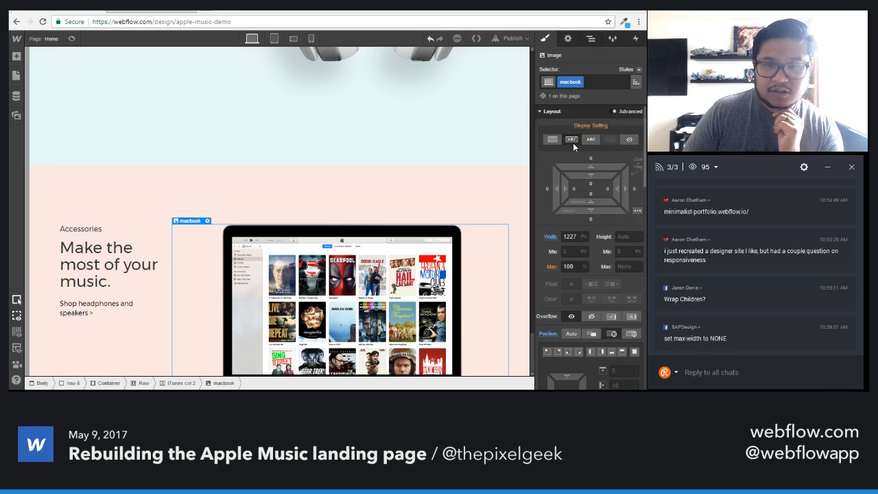
Change the image's max width to 'none' so it shows at its full 1227 px.
{"action": "left_click", "coordinate": [573, 266]}
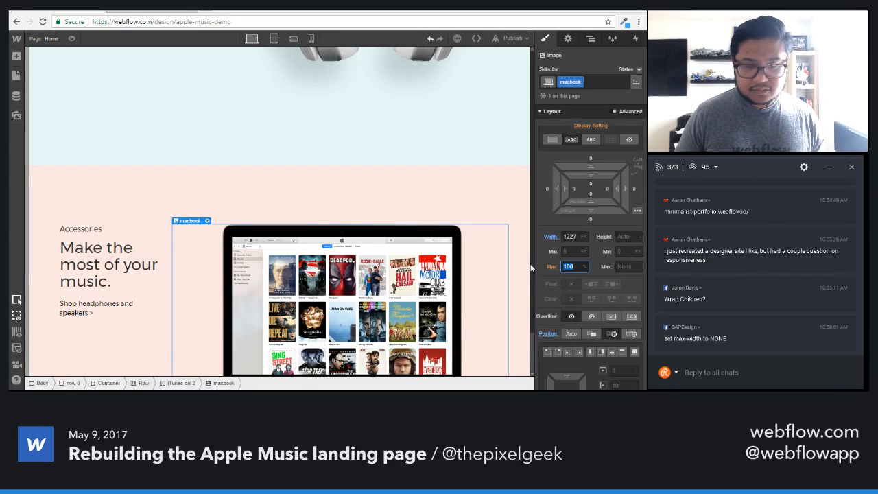
{"action": "key", "text": "Return"}
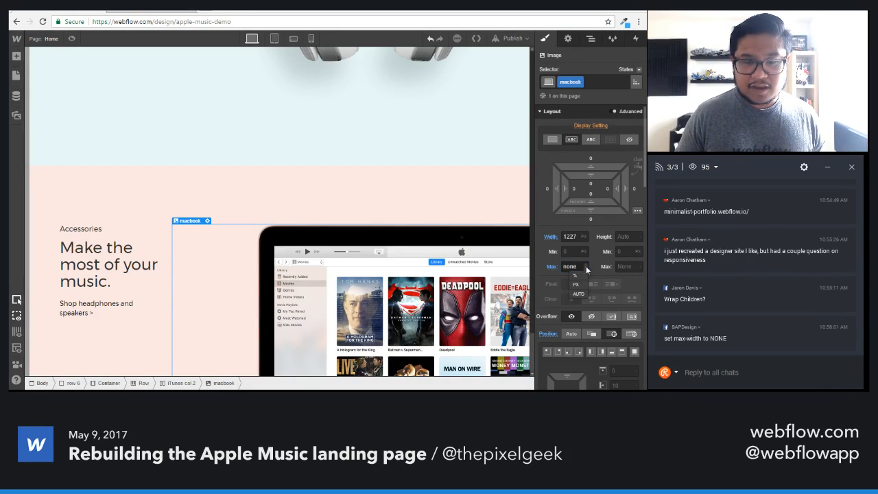
{"action": "double_click", "coordinate": [577, 267]}
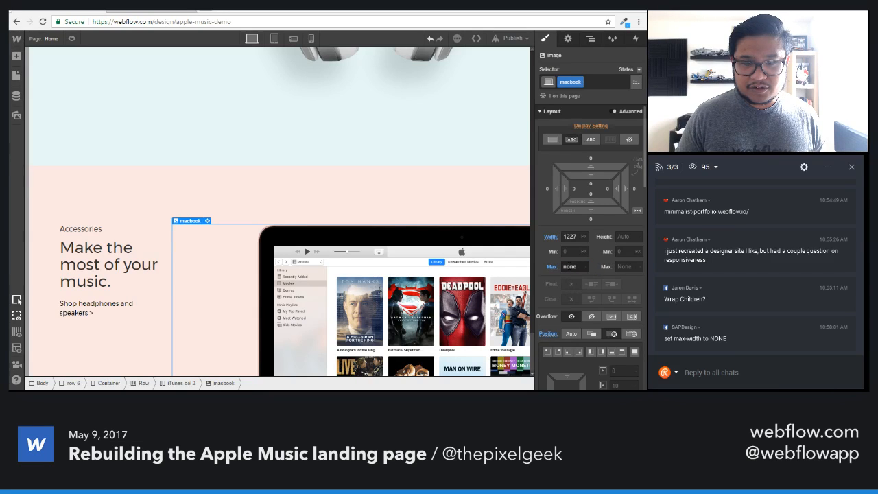
{"action": "type", "text": "0"}
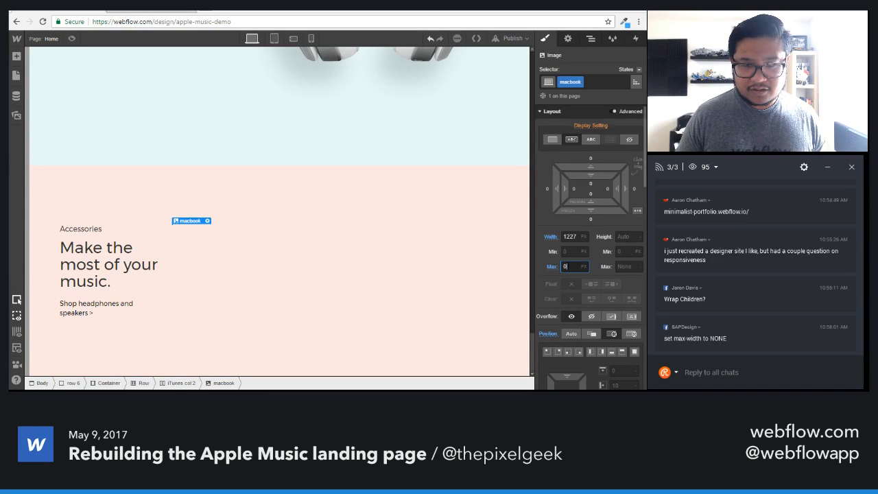
{"action": "left_click_drag", "start_coordinate": [570, 266], "coordinate": [542, 266]}
{"action": "type", "text": "none"}
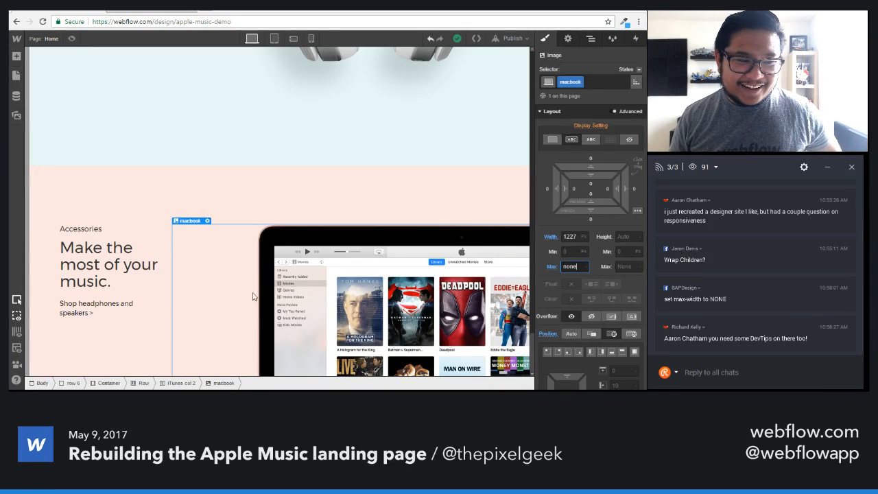
{"action": "left_click", "coordinate": [87, 352]}
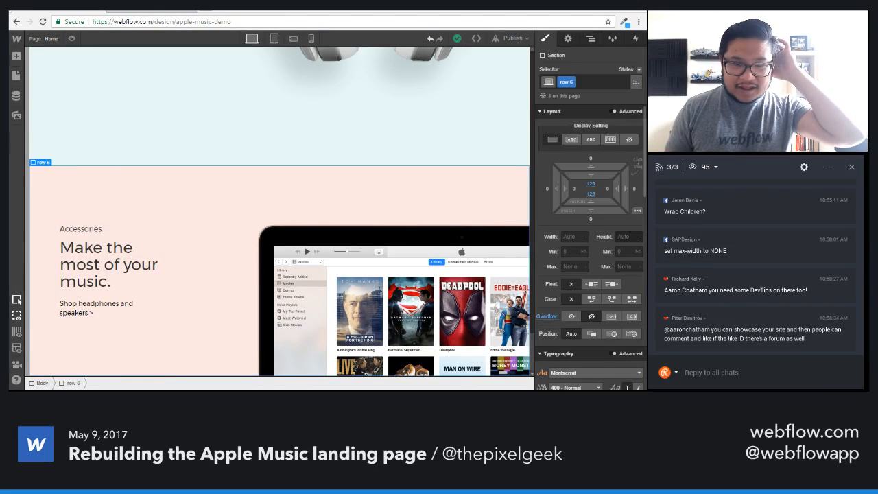
Set the row 6 section's height to 800 px.
{"action": "left_click", "coordinate": [622, 236]}
{"action": "type", "text": "800"}
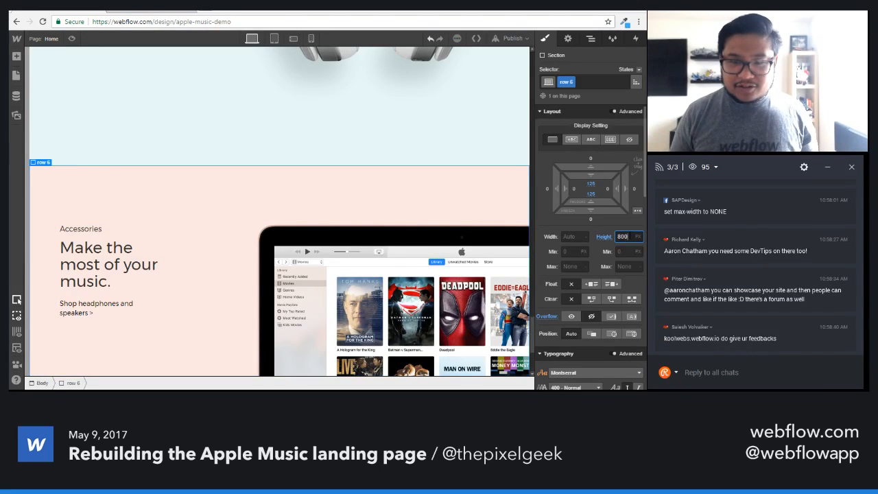
{"action": "scroll", "coordinate": [299, 318], "scroll_direction": "down", "scroll_amount": 3}
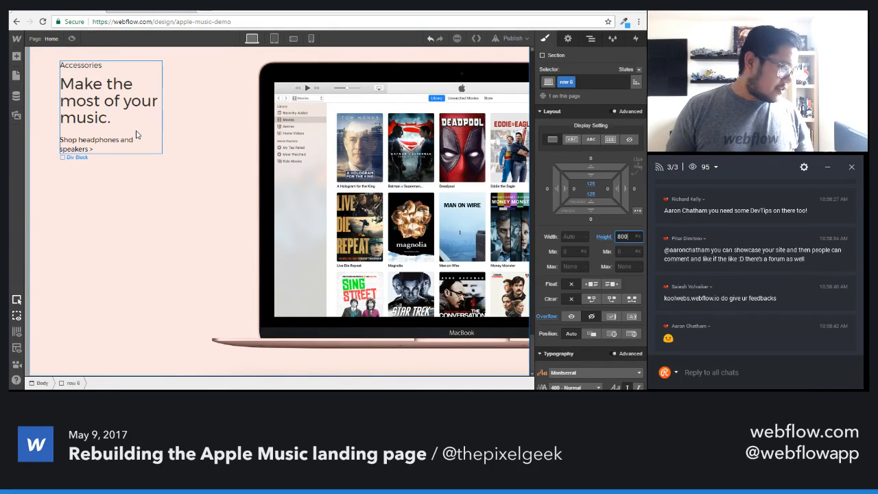
{"action": "scroll", "coordinate": [133, 298], "scroll_direction": "up", "scroll_amount": 3}
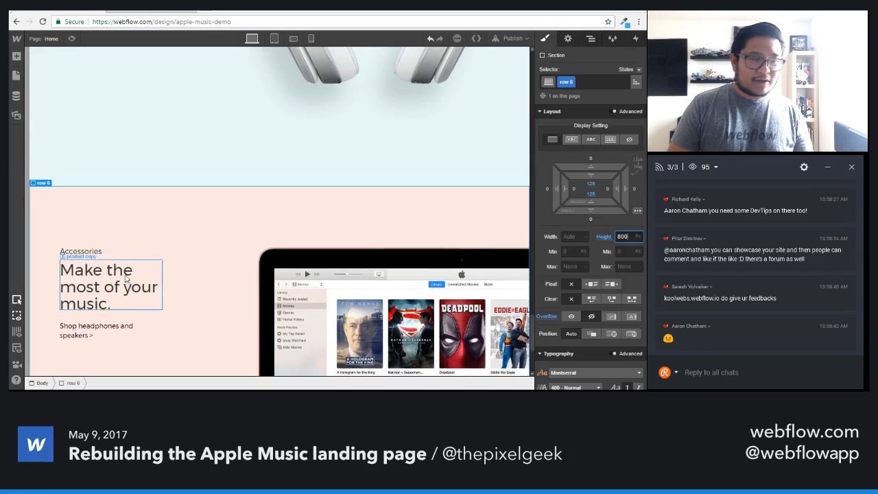
Give the Accessories text group a 500 top margin, then drag it down to 280 px.
{"action": "left_click", "coordinate": [140, 339]}
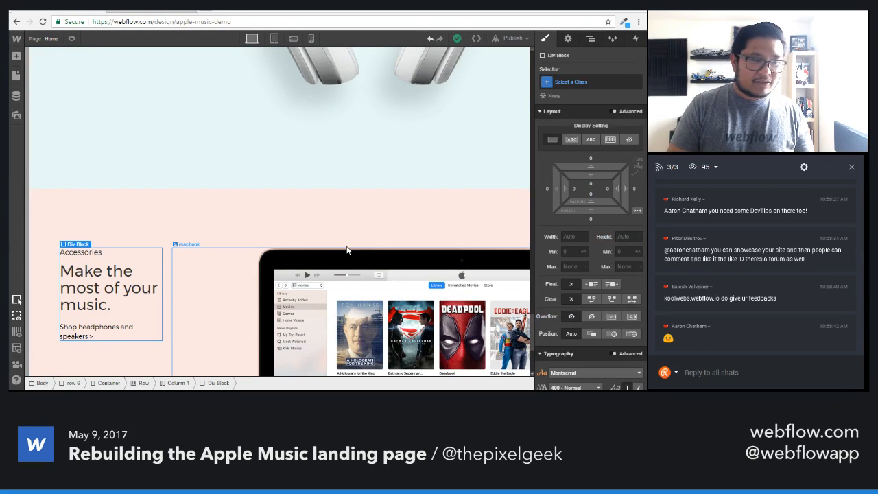
{"action": "left_click", "coordinate": [591, 159]}
{"action": "type", "text": "500"}
{"action": "key", "text": "Return"}
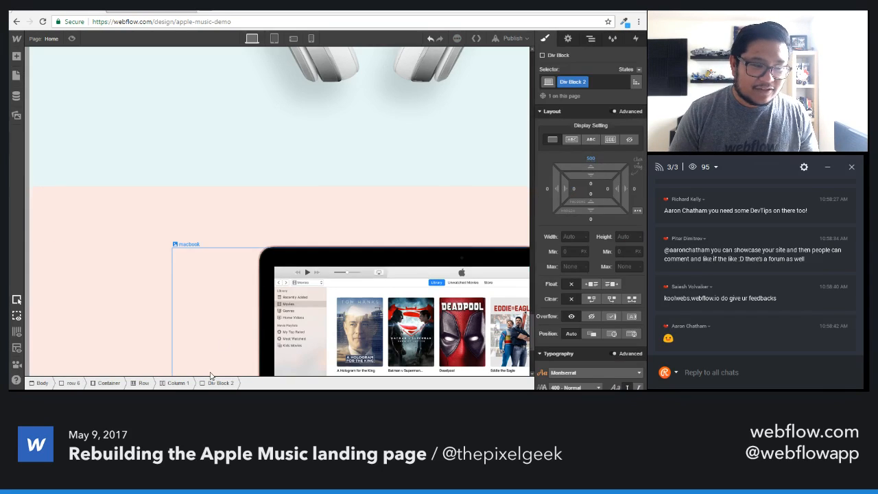
{"action": "left_click_drag", "start_coordinate": [597, 164], "coordinate": [601, 290]}
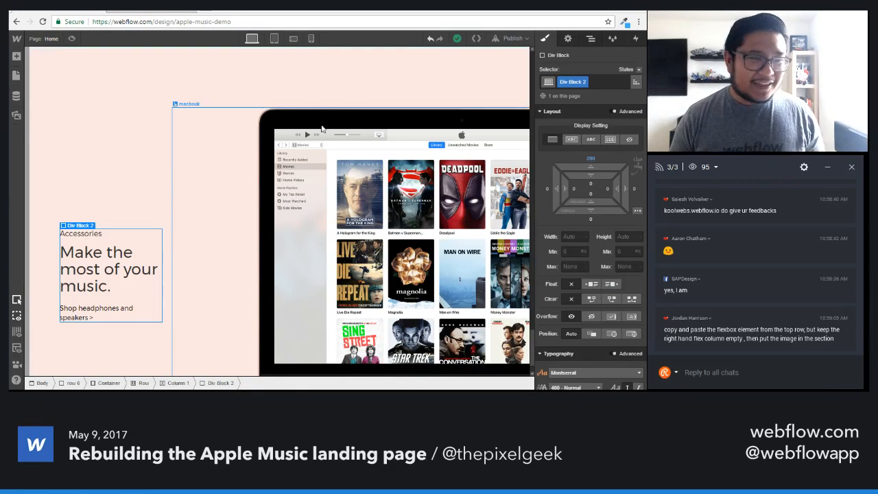
Delete row 6's Row and Container, and paste row 5's flex row into row 6.
{"action": "left_click", "coordinate": [592, 39]}
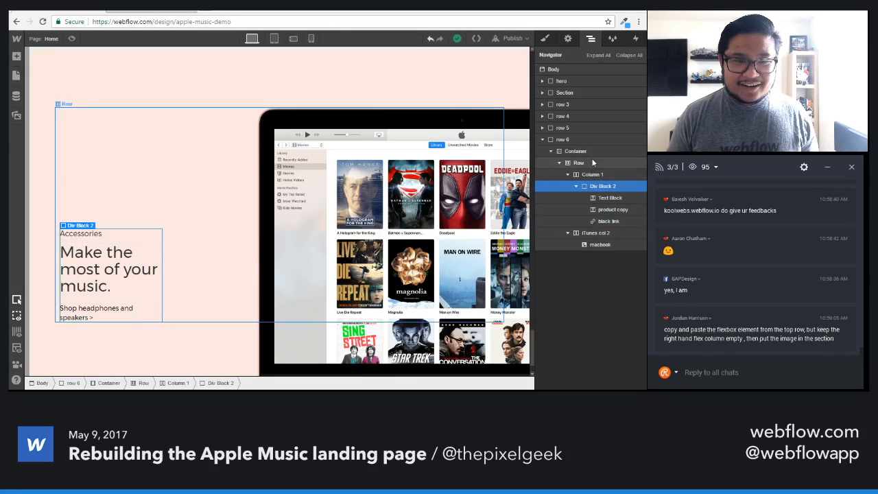
{"action": "left_click", "coordinate": [589, 163]}
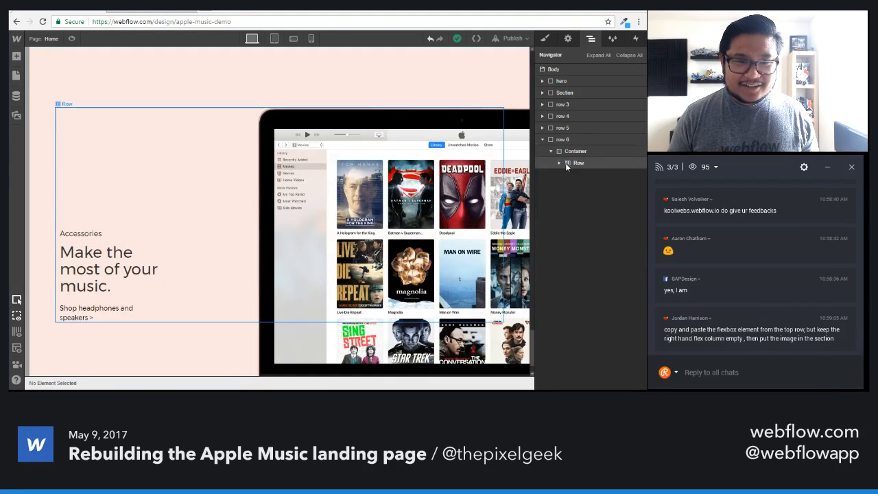
{"action": "key", "text": "Delete"}
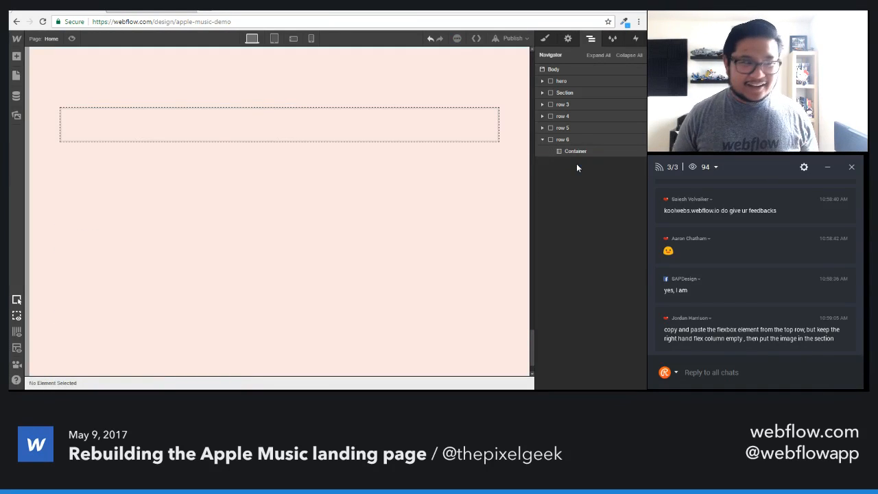
{"action": "left_click", "coordinate": [542, 128]}
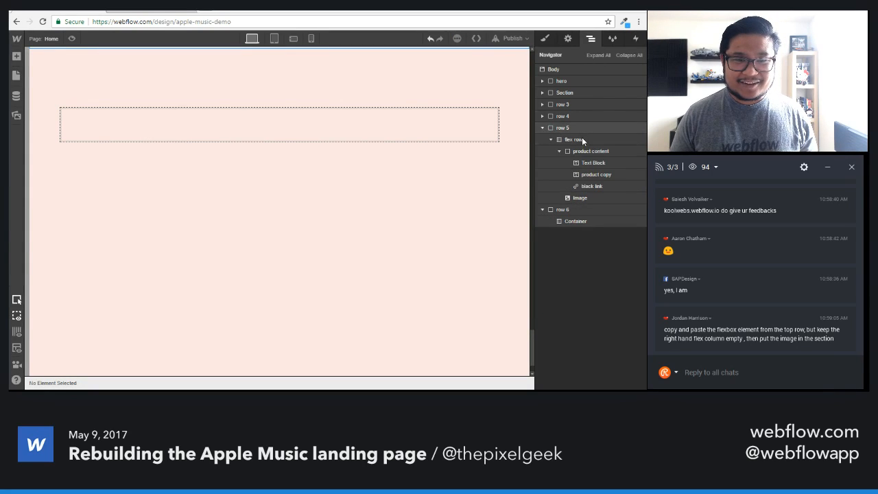
{"action": "left_click", "coordinate": [574, 140]}
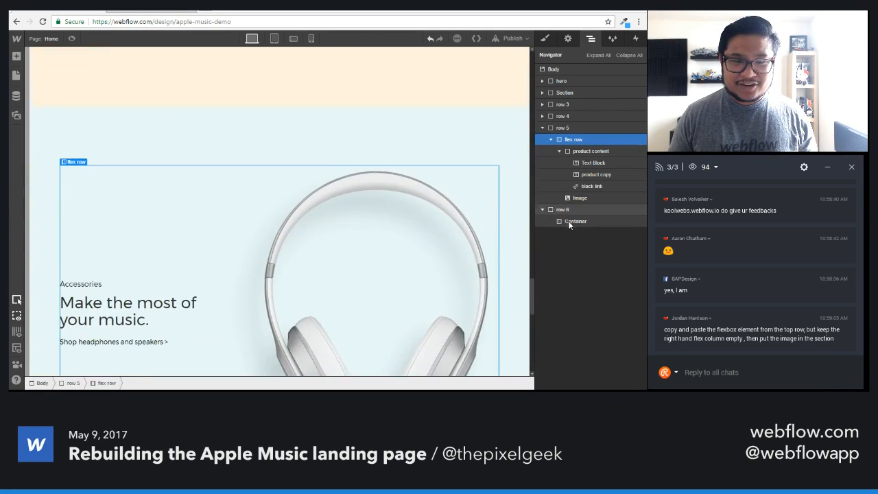
{"action": "left_click", "coordinate": [570, 220]}
{"action": "key", "text": "Delete"}
{"action": "left_click", "coordinate": [568, 209]}
{"action": "key", "text": "ctrl+v"}
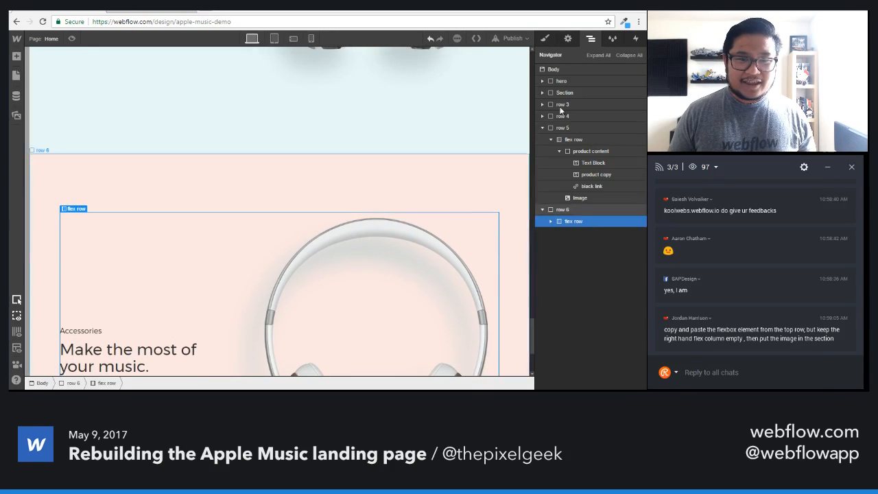
{"action": "scroll", "coordinate": [397, 280], "scroll_direction": "down", "scroll_amount": 3}
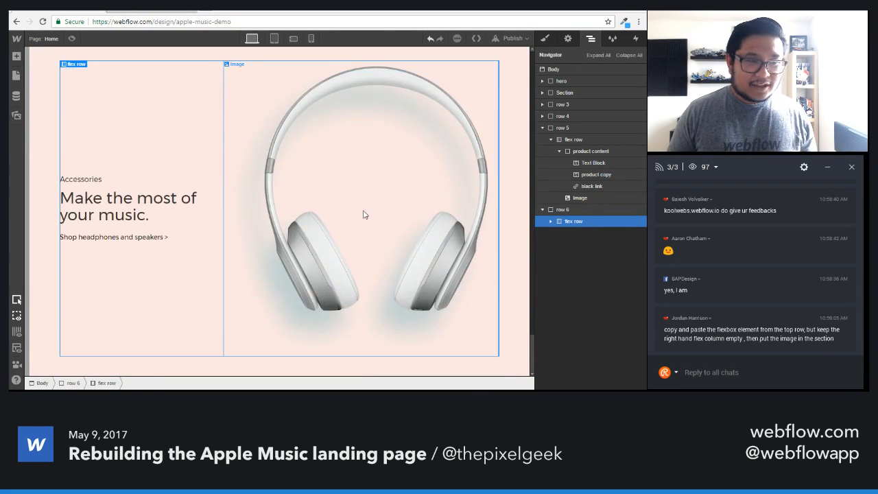
Add a Div Block into the copied flex row beside the headphone image.
{"action": "left_click", "coordinate": [362, 212]}
{"action": "key", "text": "a"}
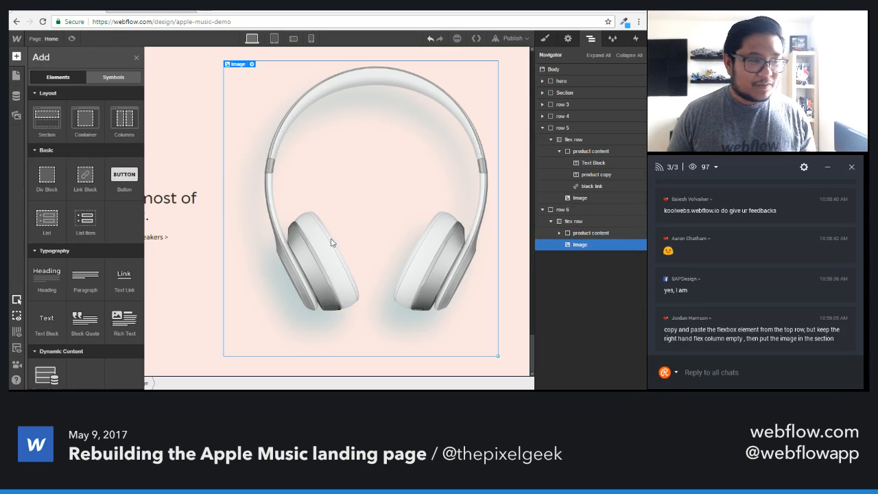
{"action": "left_click_drag", "start_coordinate": [47, 179], "coordinate": [548, 246]}
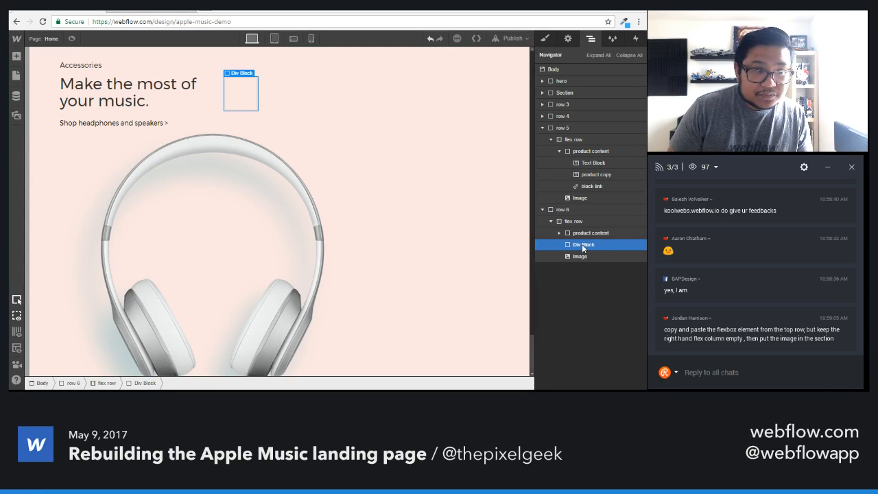
Create a new 'iTunes col 2' class and apply it to the empty div block.
{"action": "left_click", "coordinate": [544, 38]}
{"action": "left_click", "coordinate": [583, 82]}
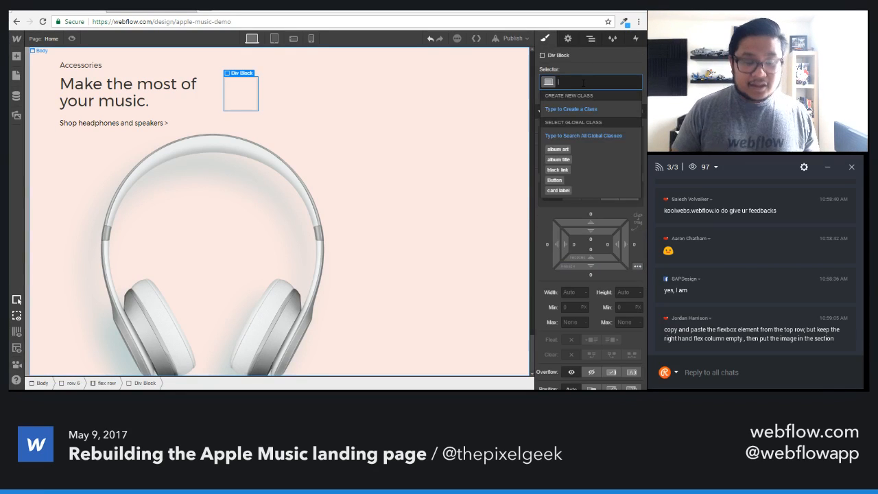
{"action": "type", "text": "mac"}
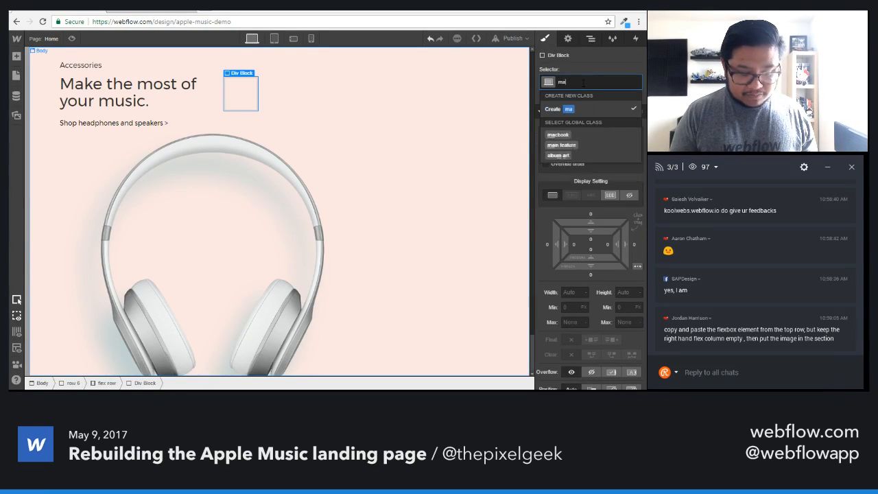
{"action": "key", "text": "BackSpace"}
{"action": "key", "text": "BackSpace"}
{"action": "key", "text": "BackSpace"}
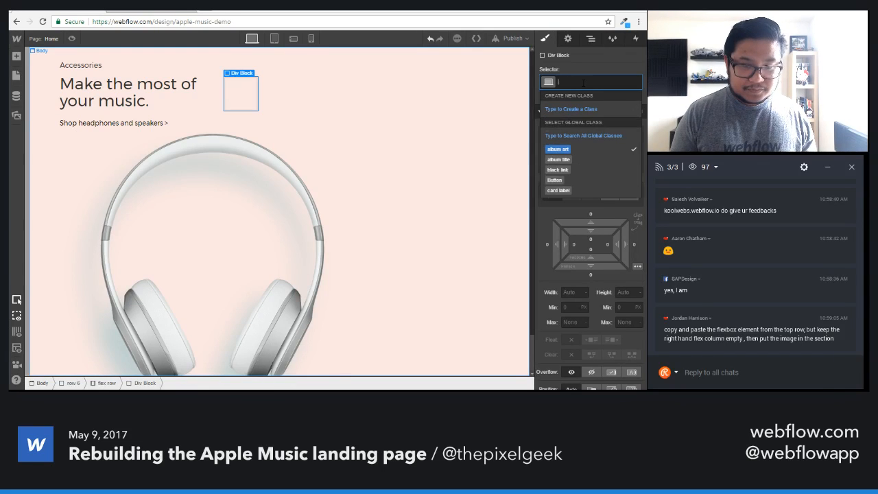
{"action": "type", "text": "iTunes col 2"}
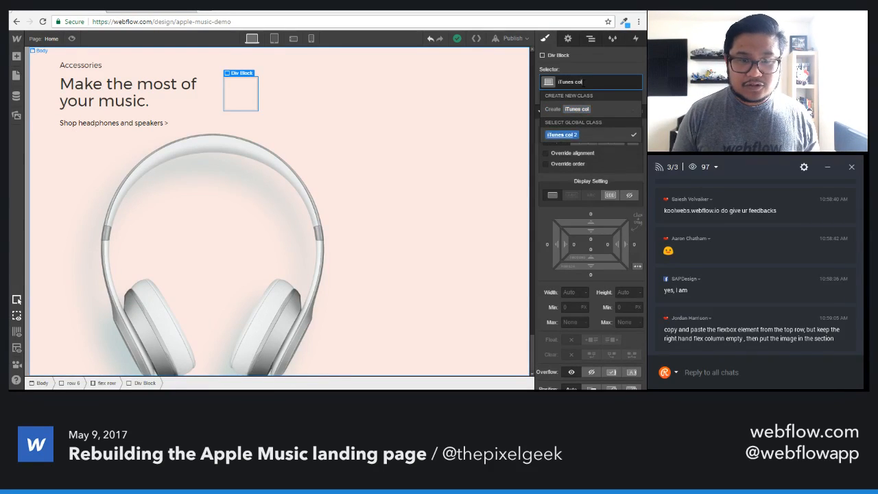
{"action": "key", "text": "Return"}
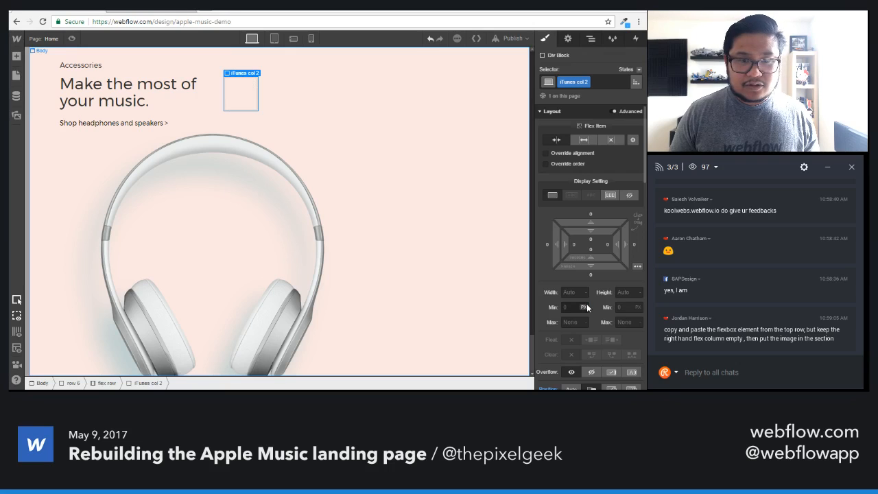
{"action": "scroll", "coordinate": [596, 274], "scroll_direction": "down", "scroll_amount": 2}
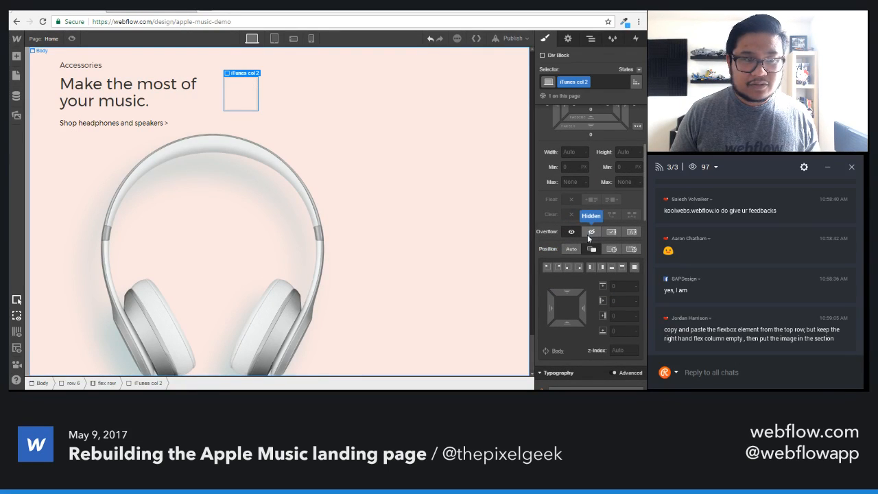
Move the headphone image into iTunes col 2 and replace it with the MacBook screenshot.
{"action": "scroll", "coordinate": [587, 234], "scroll_direction": "up", "scroll_amount": 1}
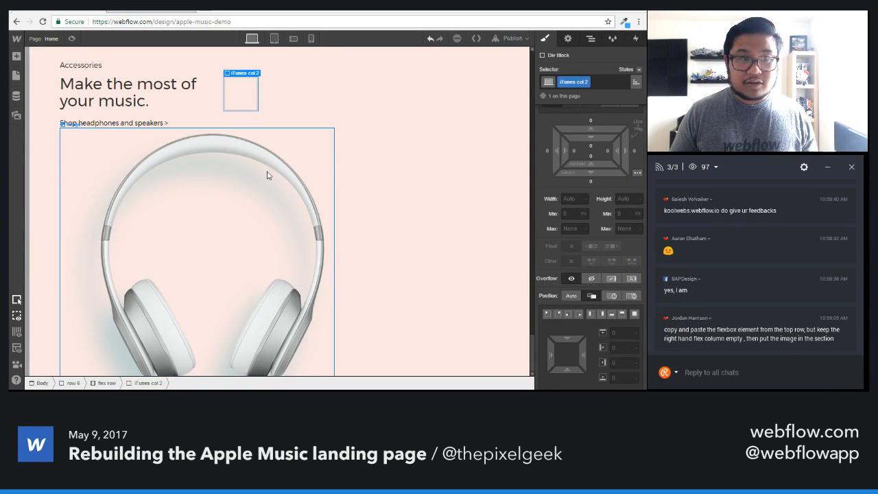
{"action": "left_click_drag", "start_coordinate": [208, 153], "coordinate": [247, 97]}
{"action": "left_click", "coordinate": [348, 174]}
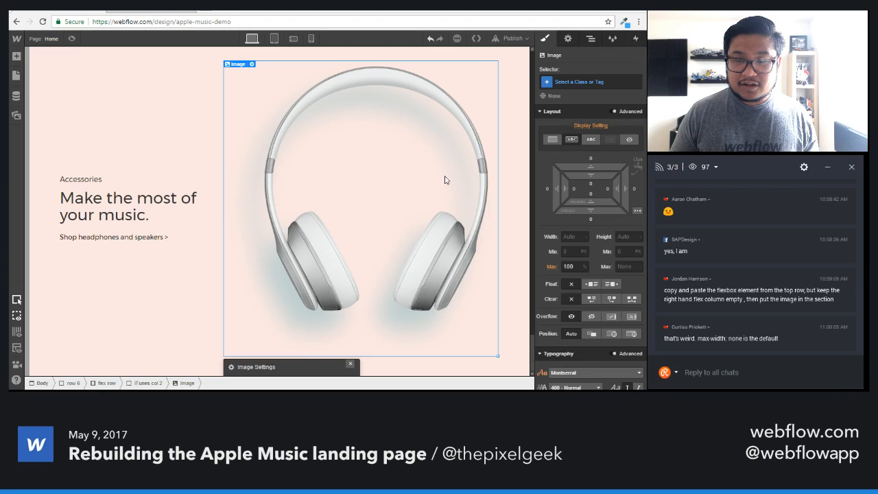
{"action": "left_click", "coordinate": [279, 365]}
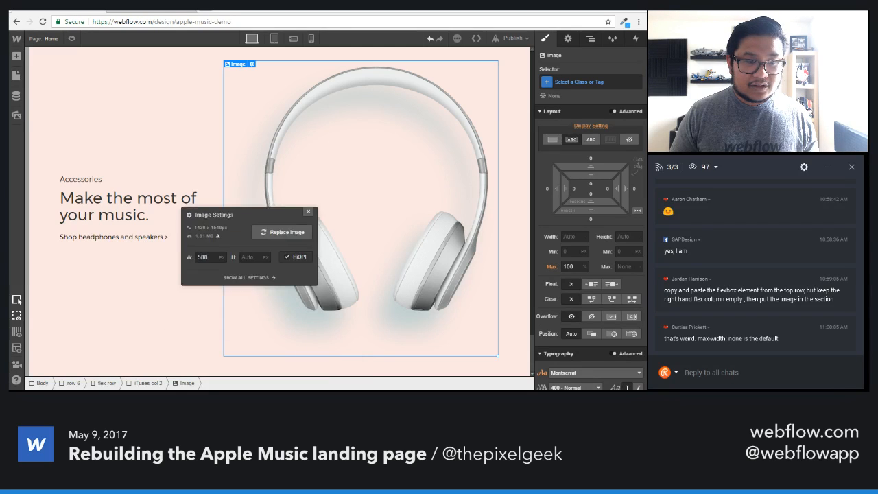
{"action": "left_click", "coordinate": [284, 231]}
{"action": "left_click", "coordinate": [218, 229]}
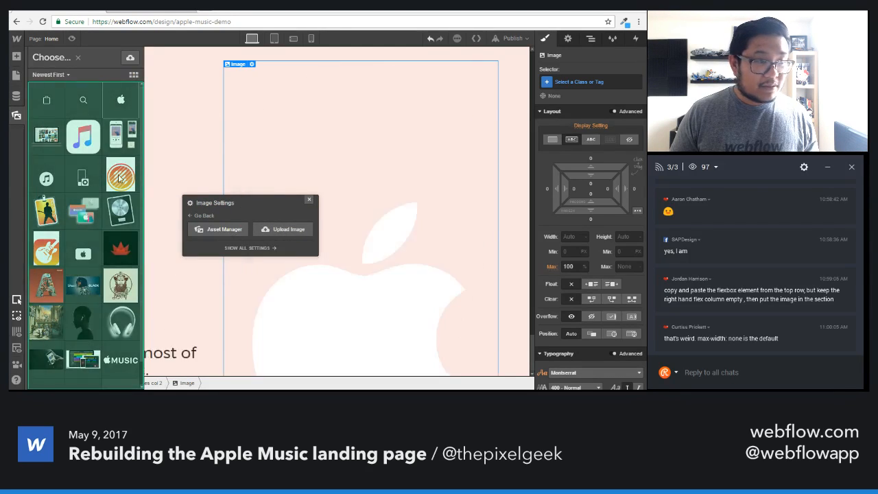
{"action": "left_click", "coordinate": [47, 136]}
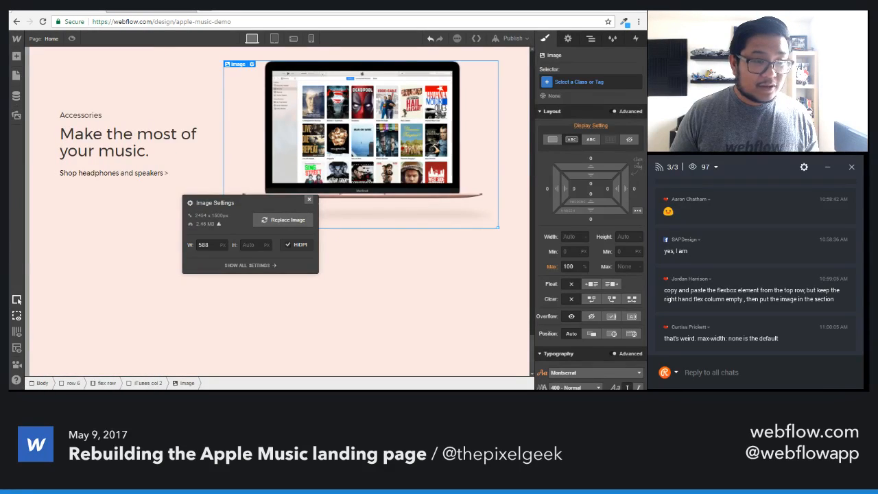
{"action": "left_click", "coordinate": [309, 199]}
Set the MacBook image width to 1227 px and max width to none.
{"action": "left_click", "coordinate": [569, 236]}
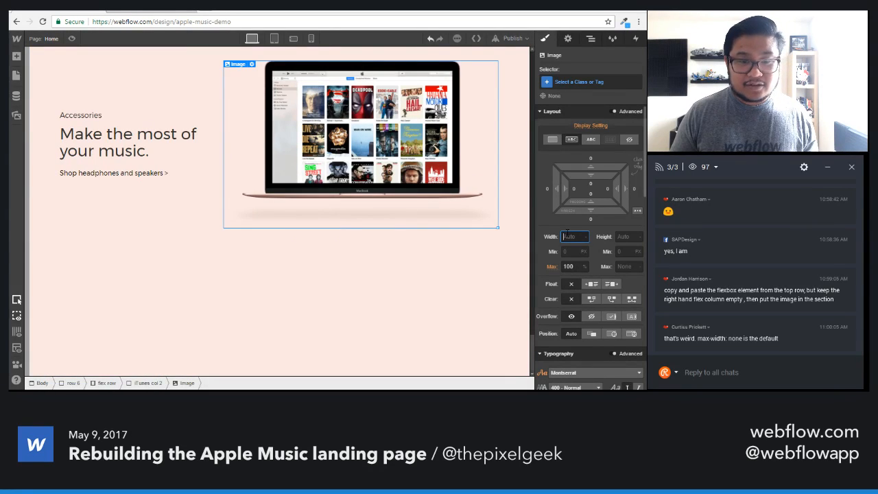
{"action": "key", "text": "Return"}
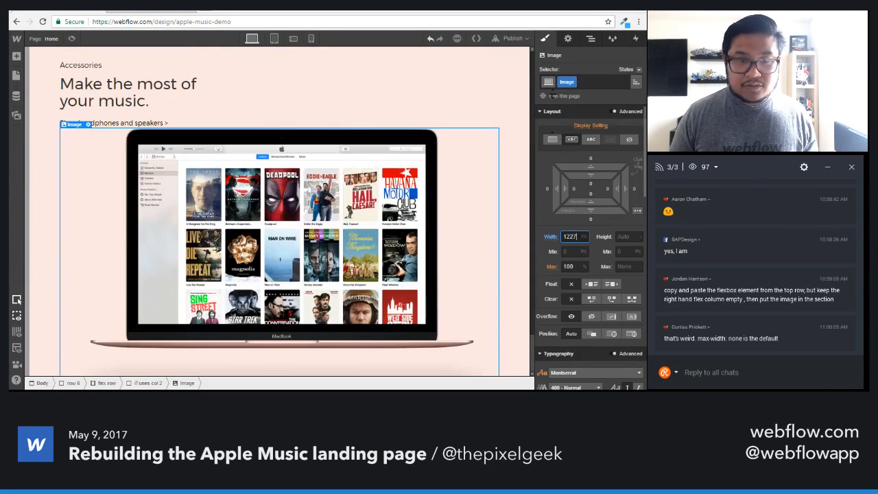
{"action": "left_click", "coordinate": [573, 266]}
{"action": "type", "text": "none"}
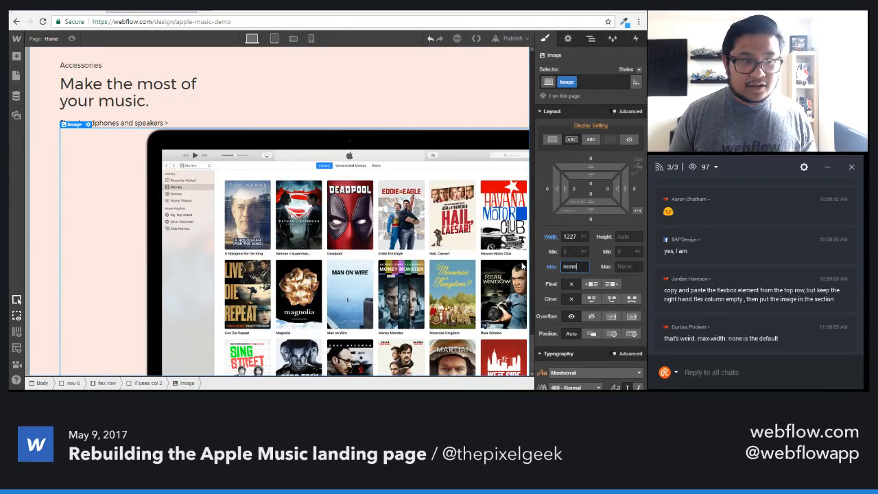
{"action": "left_click", "coordinate": [590, 39]}
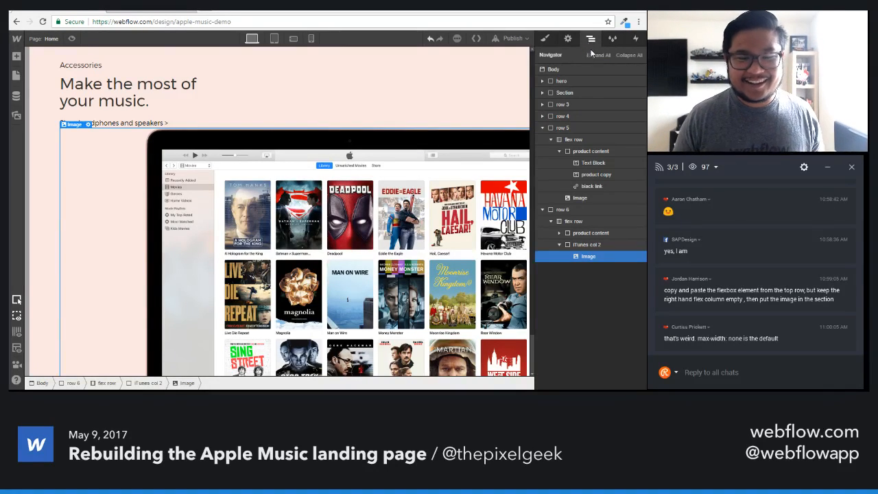
{"action": "left_click", "coordinate": [559, 244]}
{"action": "left_click", "coordinate": [586, 233]}
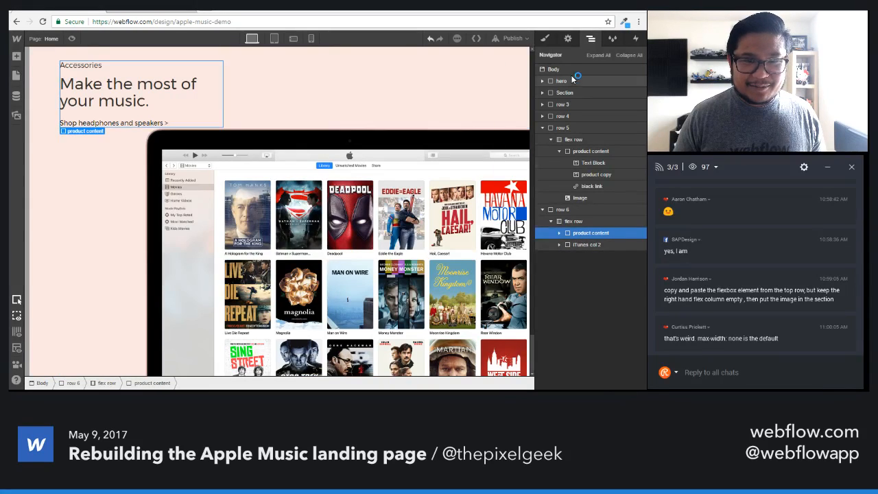
{"action": "left_click", "coordinate": [544, 39]}
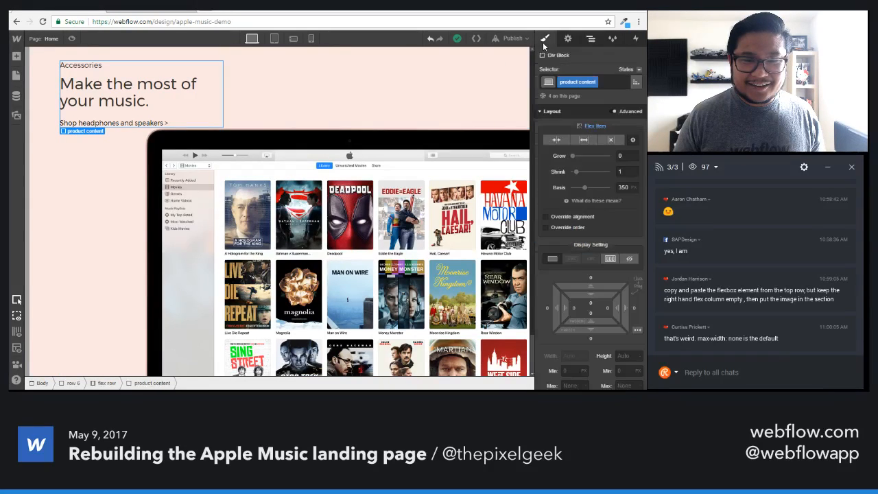
{"action": "left_click", "coordinate": [591, 38]}
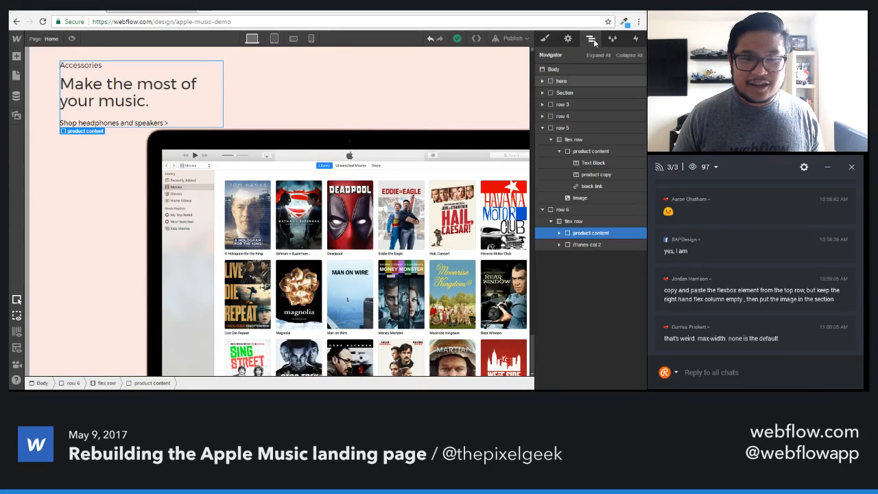
{"action": "left_click", "coordinate": [580, 222]}
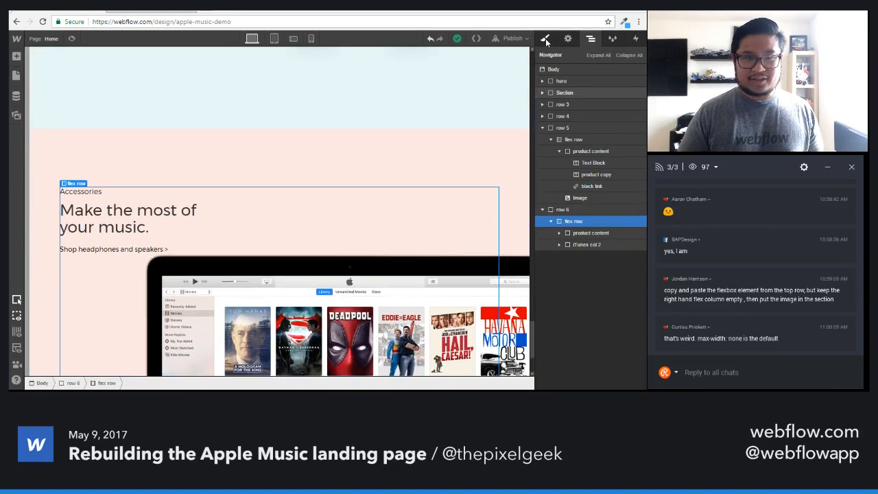
{"action": "left_click", "coordinate": [545, 39]}
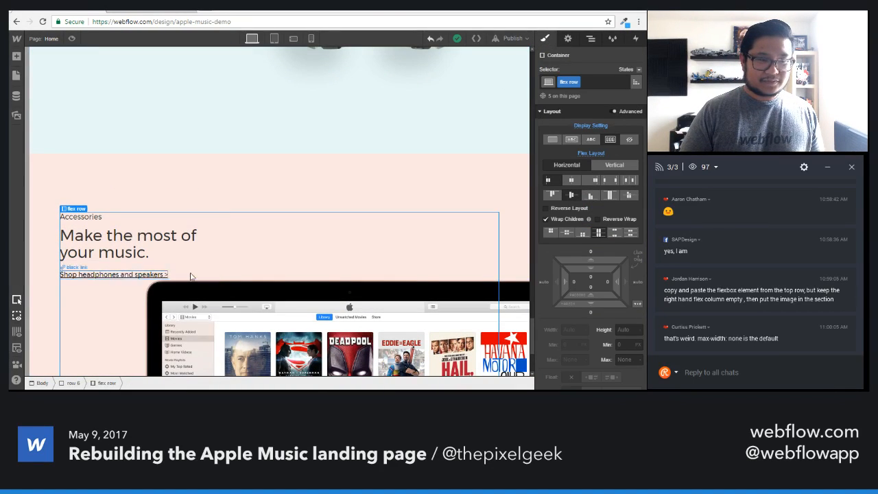
{"action": "scroll", "coordinate": [81, 230], "scroll_direction": "down", "scroll_amount": 2}
{"action": "left_click", "coordinate": [113, 230]}
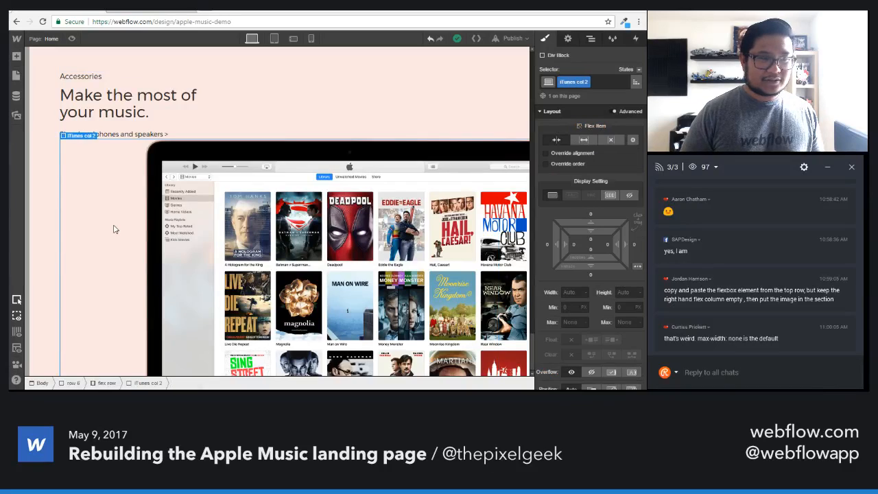
{"action": "scroll", "coordinate": [118, 229], "scroll_direction": "up", "scroll_amount": 1}
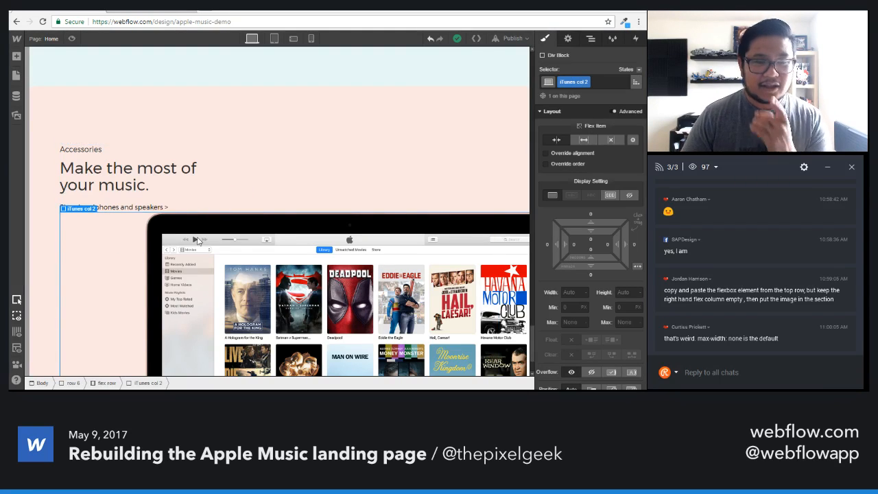
{"action": "left_click", "coordinate": [574, 293]}
{"action": "type", "text": "200"}
{"action": "key", "text": "Return"}
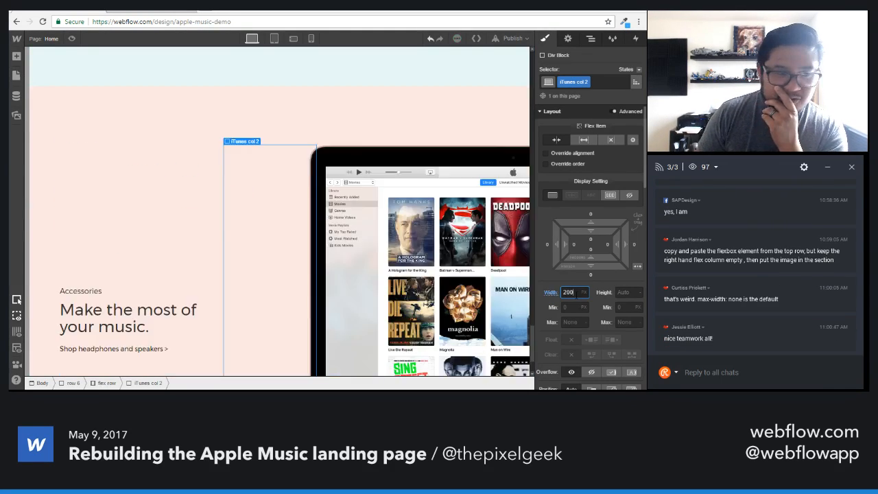
{"action": "scroll", "coordinate": [341, 265], "scroll_direction": "down", "scroll_amount": 1}
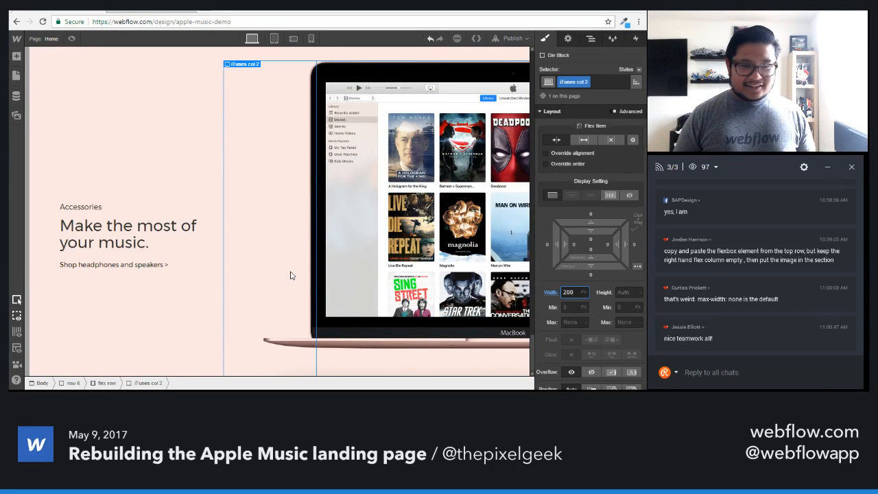
{"action": "key", "text": "shift+Down"}
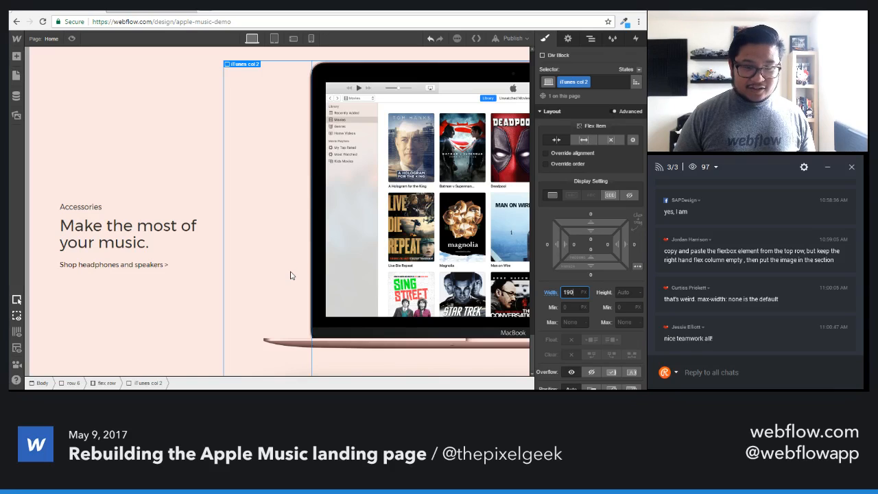
{"action": "key", "text": "shift+Down"}
{"action": "key", "text": "shift+Down"}
{"action": "key", "text": "shift+Down"}
{"action": "key", "text": "shift+Down"}
{"action": "key", "text": "shift+Up"}
{"action": "key", "text": "shift+Up"}
{"action": "key", "text": "shift+Up"}
{"action": "key", "text": "shift+Up"}
{"action": "key", "text": "shift+Up"}
{"action": "key", "text": "shift+Up"}
{"action": "key", "text": "shift+Up"}
{"action": "key", "text": "shift+Up"}
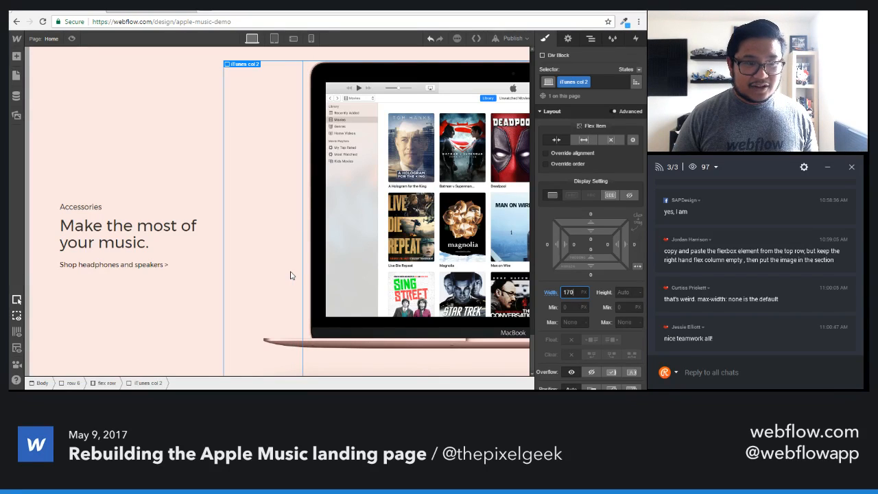
{"action": "key", "text": "shift+Up"}
{"action": "key", "text": "shift+Up"}
{"action": "key", "text": "shift+Up"}
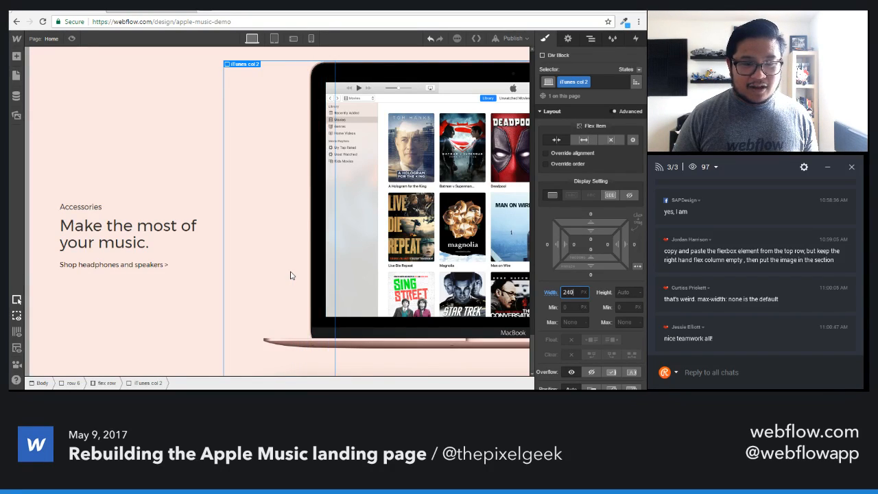
{"action": "key", "text": "shift+Up"}
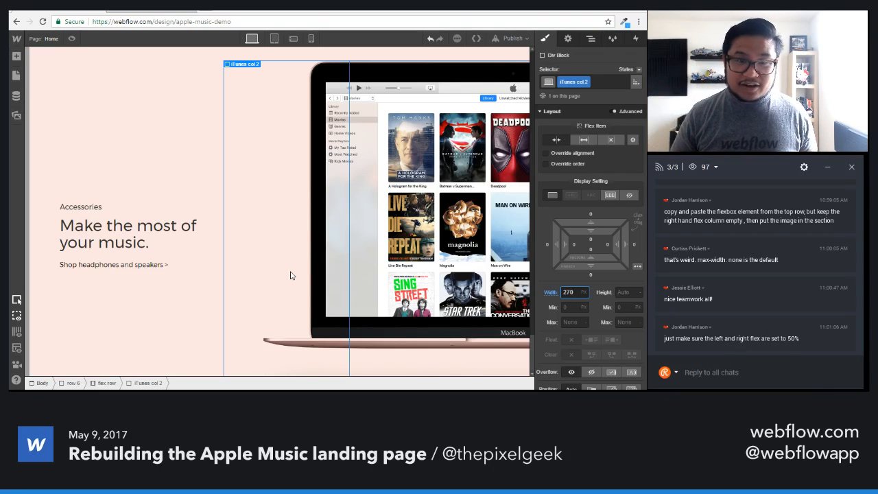
{"action": "key", "text": "BackSpace"}
{"action": "key", "text": "BackSpace"}
{"action": "key", "text": "BackSpace"}
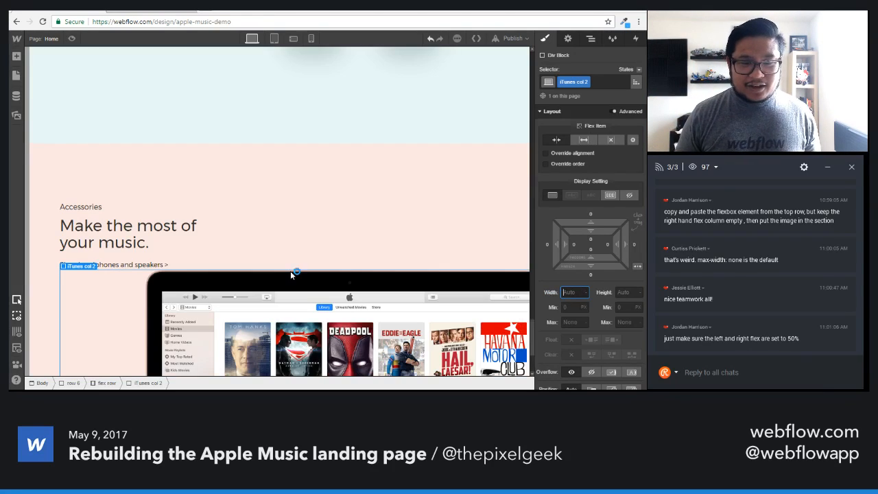
Try a 50% flex basis on the column, then reset it to auto.
{"action": "left_click", "coordinate": [633, 140]}
{"action": "left_click", "coordinate": [624, 187]}
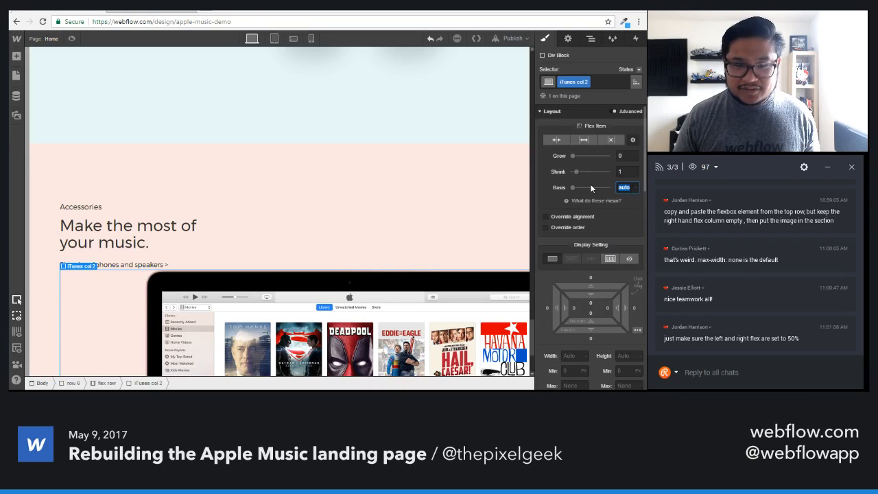
{"action": "type", "text": "50%"}
{"action": "key", "text": "Return"}
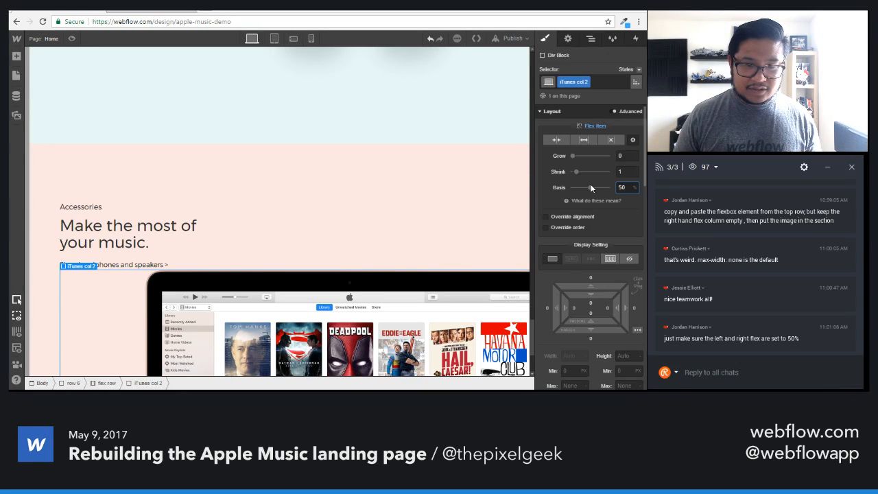
{"action": "left_click", "coordinate": [591, 188]}
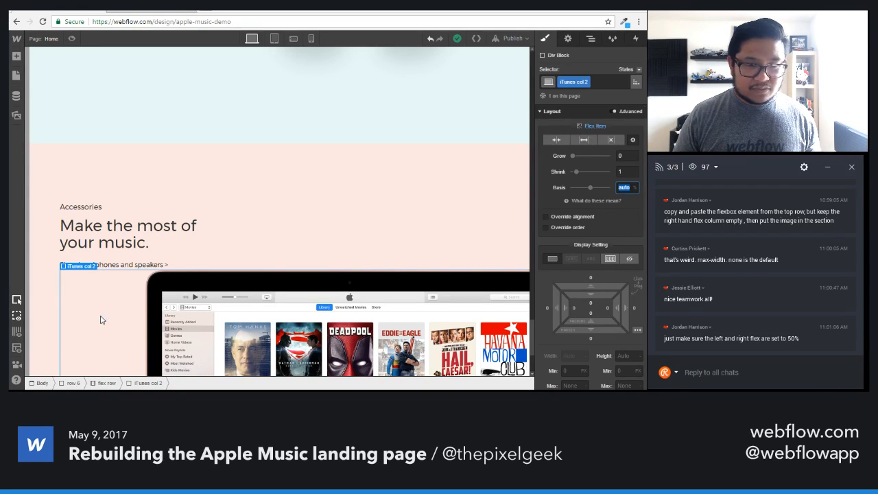
Keep the MacBook image column's flex basis at auto and set its width to 50%.
{"action": "left_click", "coordinate": [375, 236]}
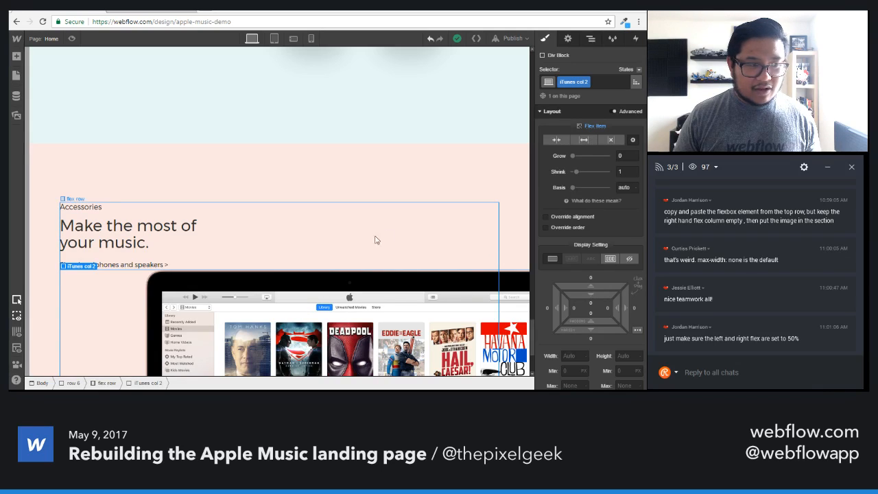
{"action": "left_click", "coordinate": [197, 265]}
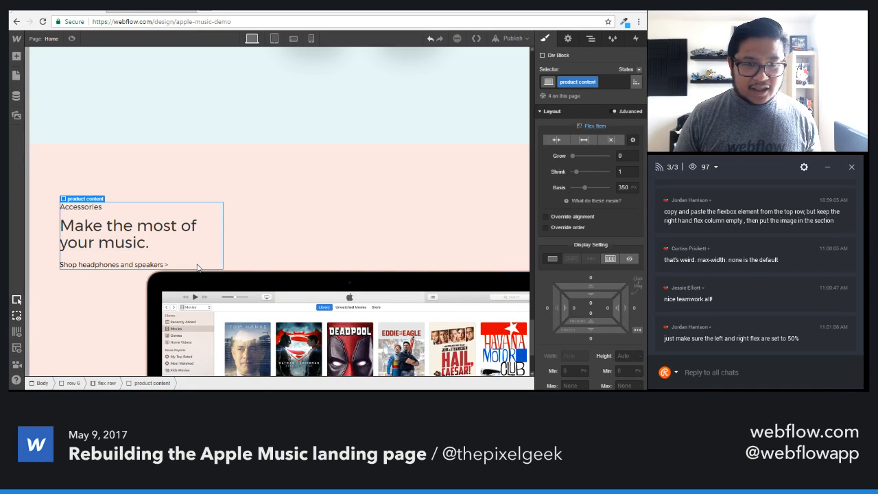
{"action": "left_click", "coordinate": [113, 361]}
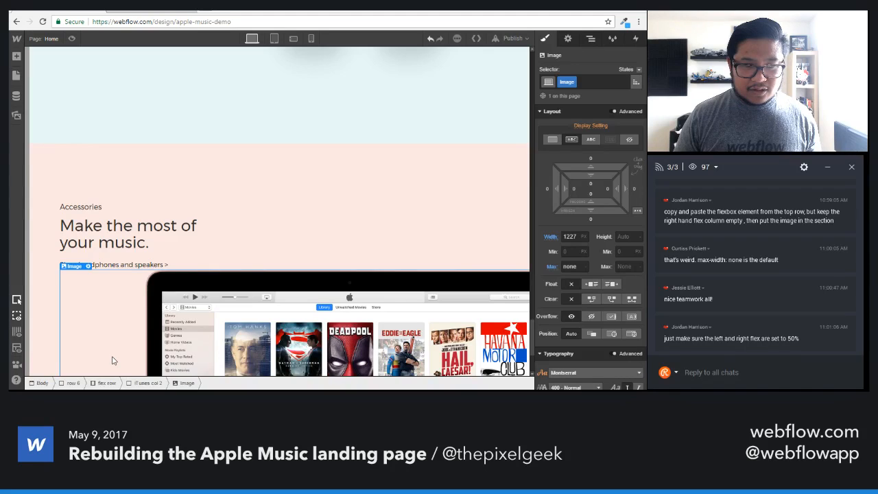
{"action": "key", "text": "Up"}
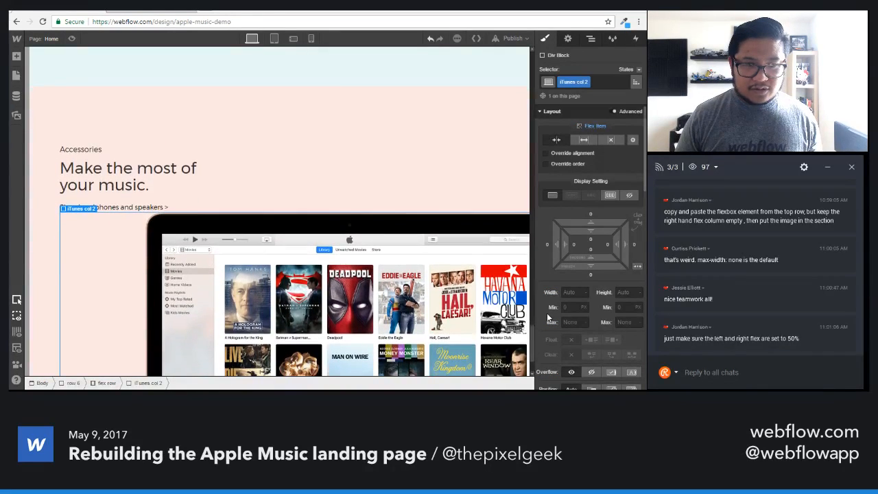
{"action": "left_click", "coordinate": [632, 140]}
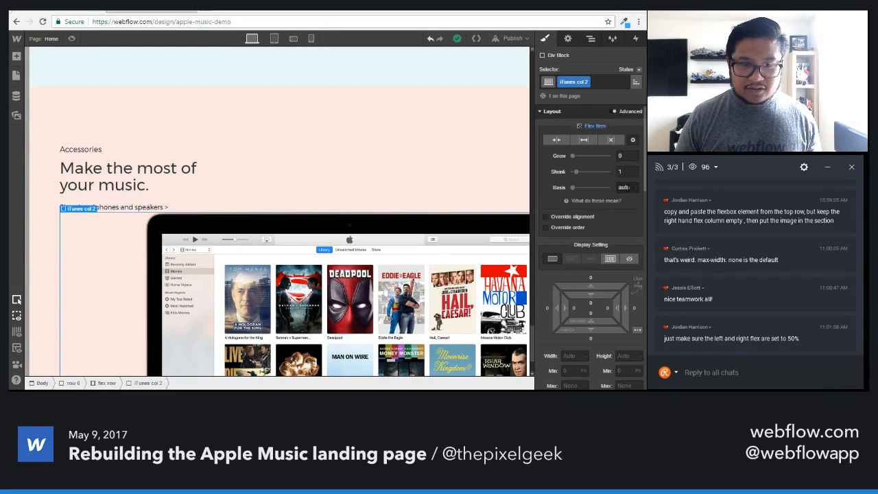
{"action": "left_click", "coordinate": [627, 187]}
{"action": "type", "text": "200"}
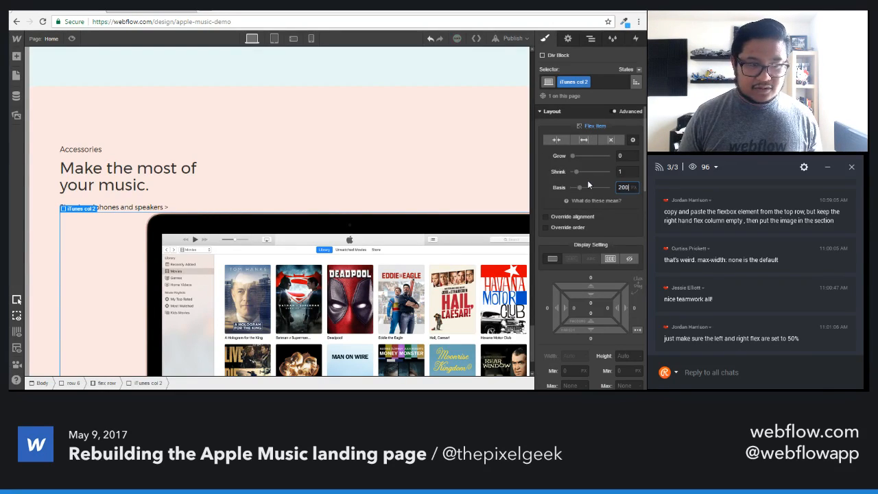
{"action": "mouse_move", "coordinate": [569, 353]}
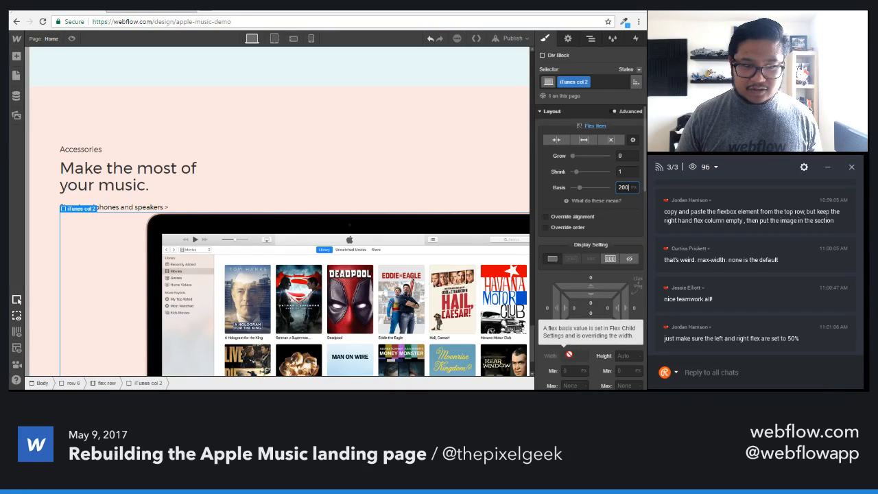
{"action": "key", "text": "BackSpace"}
{"action": "key", "text": "BackSpace"}
{"action": "key", "text": "BackSpace"}
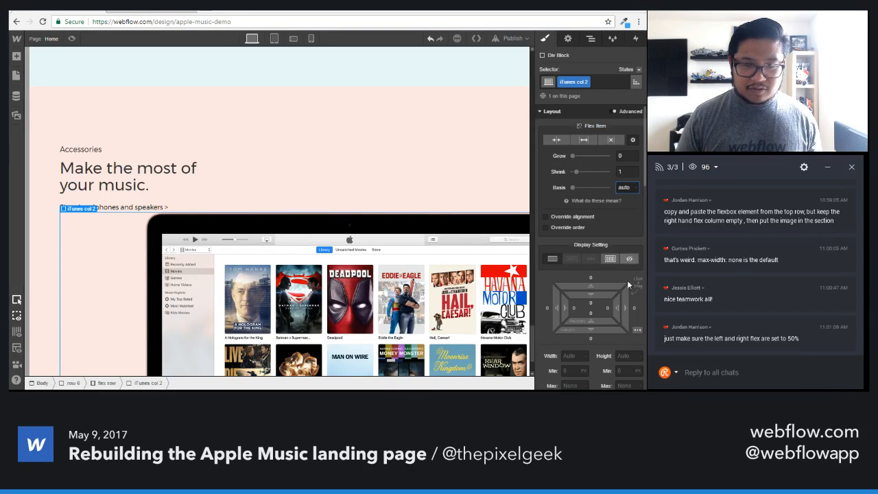
{"action": "left_click", "coordinate": [570, 355]}
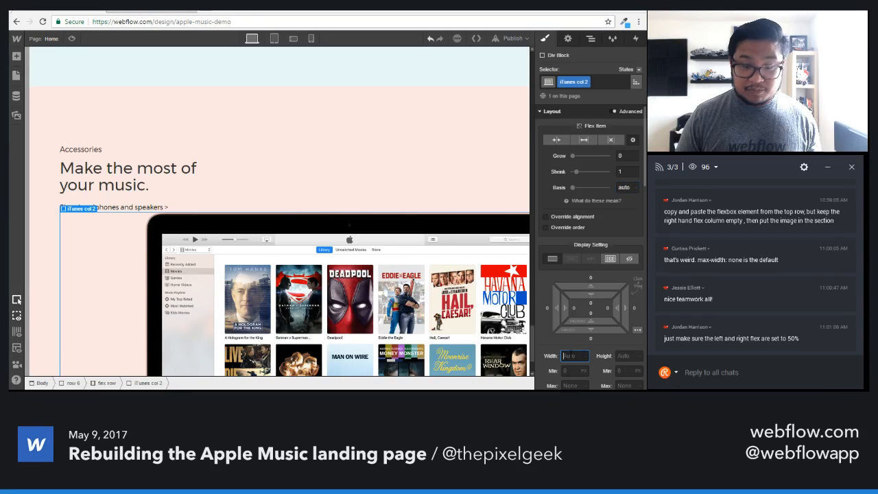
{"action": "type", "text": "50%"}
{"action": "key", "text": "Return"}
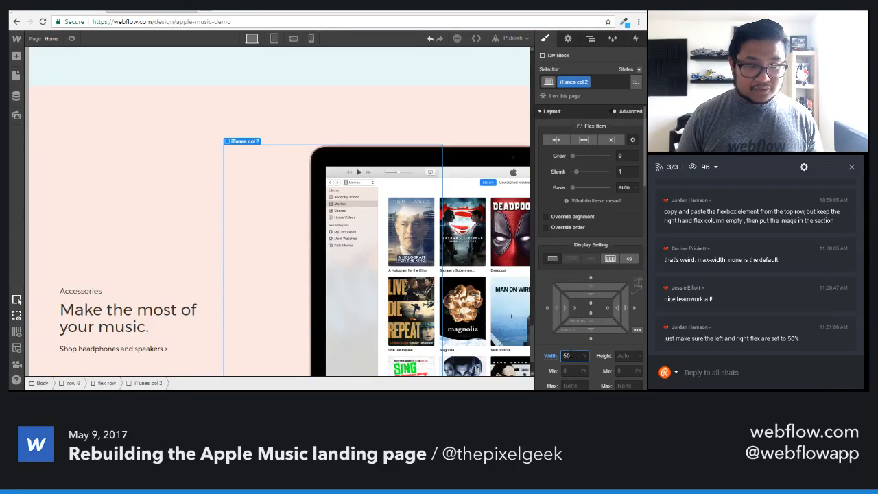
Change the small Accessories label text to 'iTunes'.
{"action": "scroll", "coordinate": [336, 308], "scroll_direction": "down", "scroll_amount": 1}
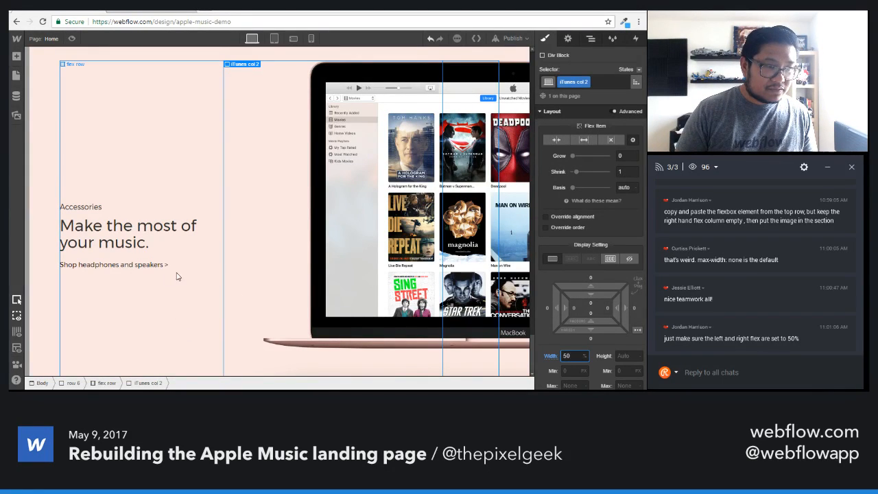
{"action": "left_click", "coordinate": [204, 261]}
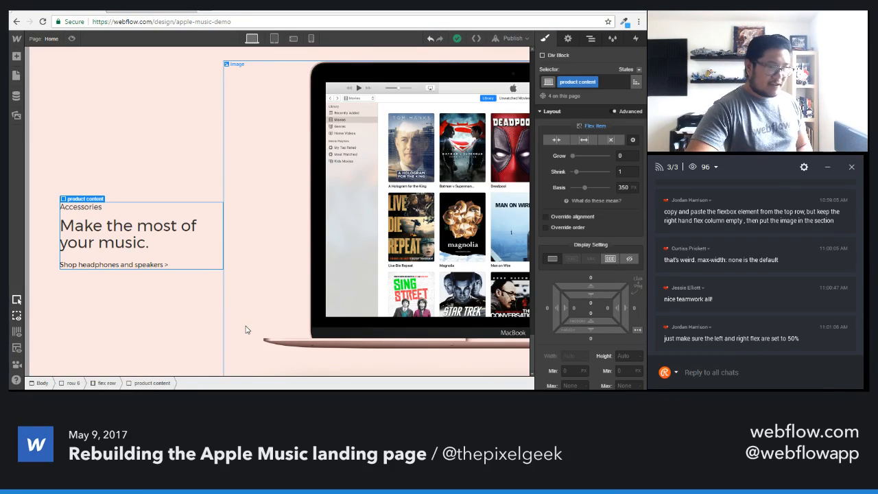
{"action": "scroll", "coordinate": [151, 337], "scroll_direction": "up", "scroll_amount": 3}
{"action": "scroll", "coordinate": [151, 337], "scroll_direction": "down", "scroll_amount": 3}
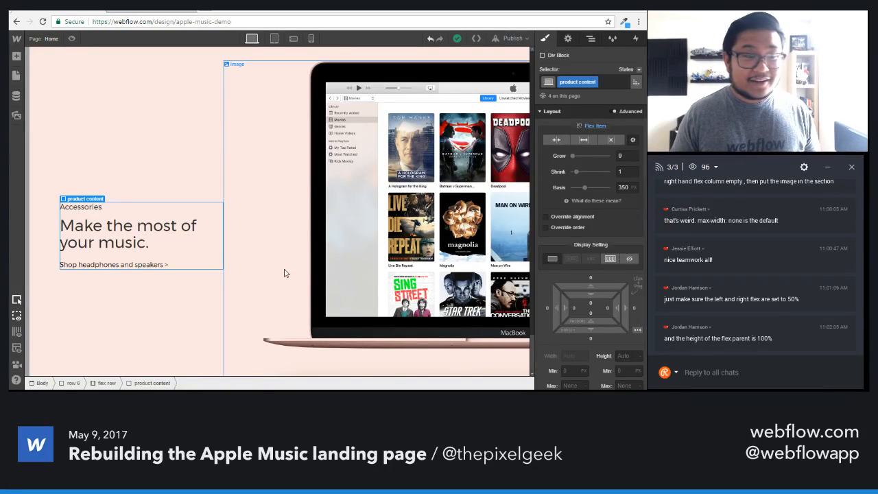
{"action": "left_click", "coordinate": [190, 329]}
{"action": "double_click", "coordinate": [100, 207]}
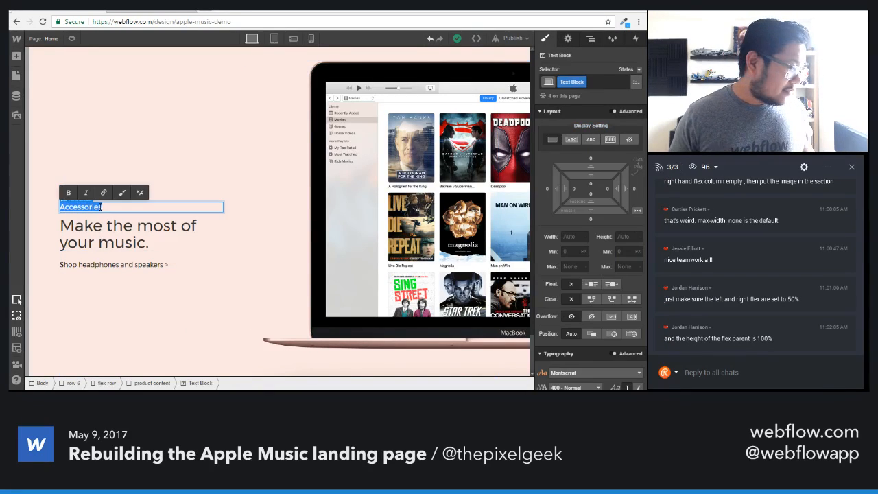
{"action": "type", "text": "iTunes"}
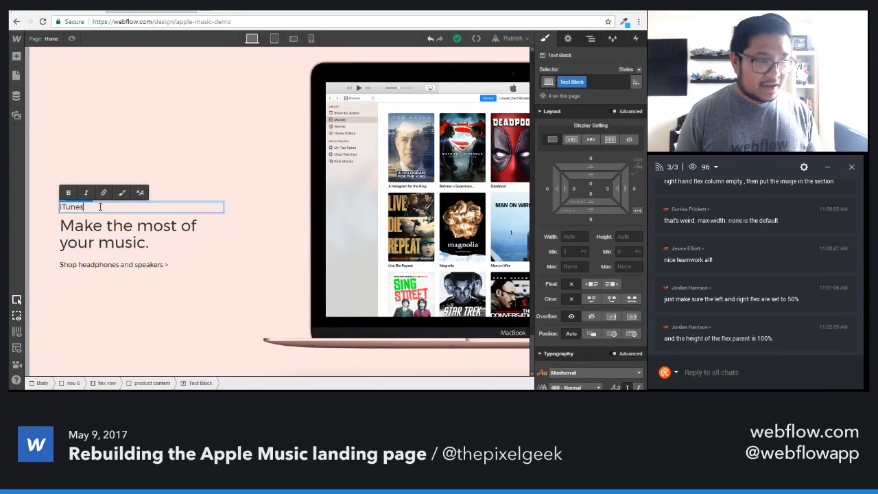
{"action": "left_click", "coordinate": [113, 226]}
{"action": "double_click", "coordinate": [116, 227]}
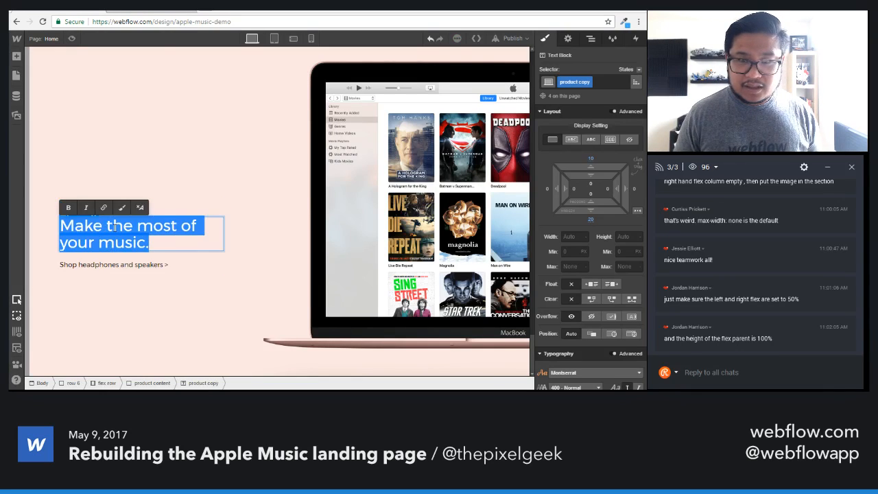
{"action": "key", "text": "Escape"}
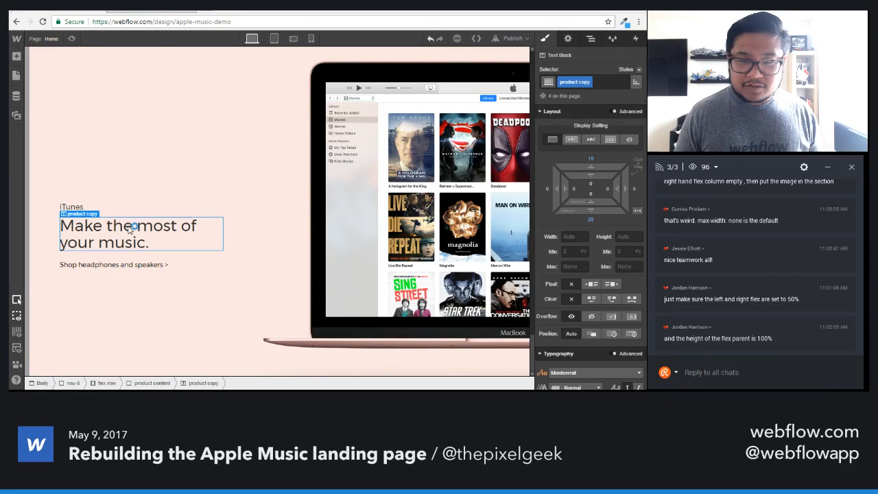
{"action": "left_click", "coordinate": [192, 320]}
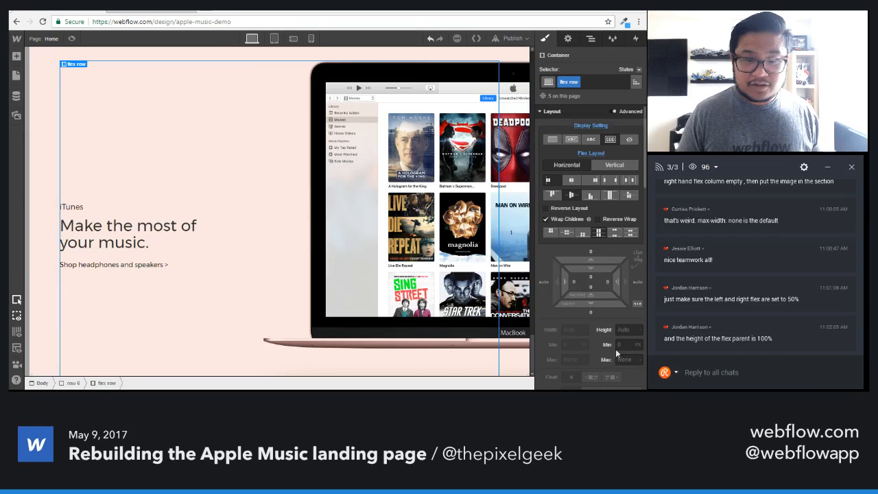
{"action": "left_click", "coordinate": [628, 329]}
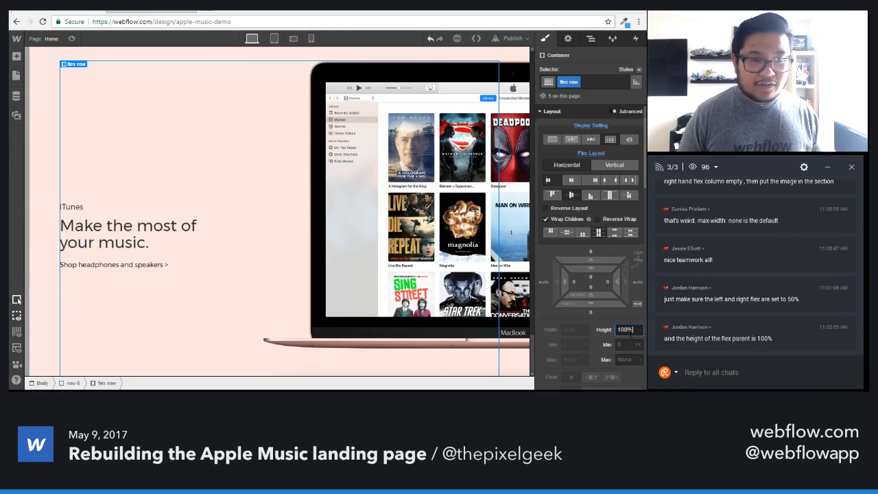
{"action": "type", "text": "100%"}
{"action": "key", "text": "Return"}
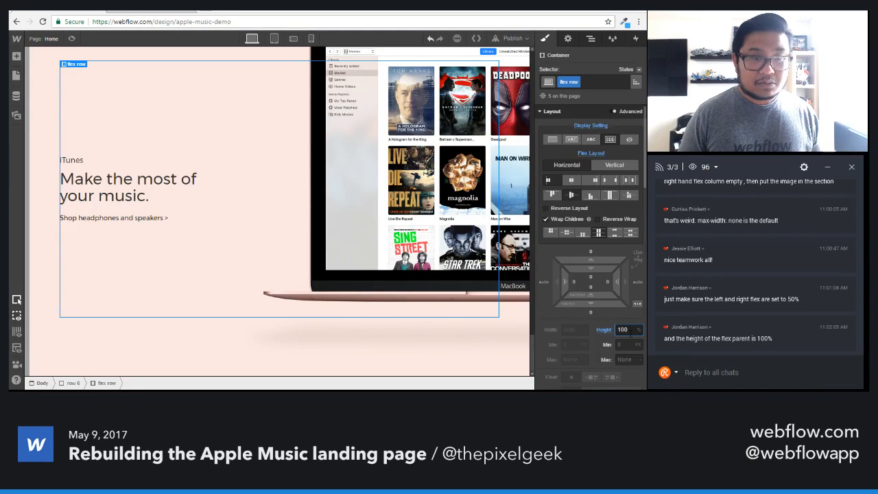
{"action": "scroll", "coordinate": [336, 247], "scroll_direction": "up", "scroll_amount": 3}
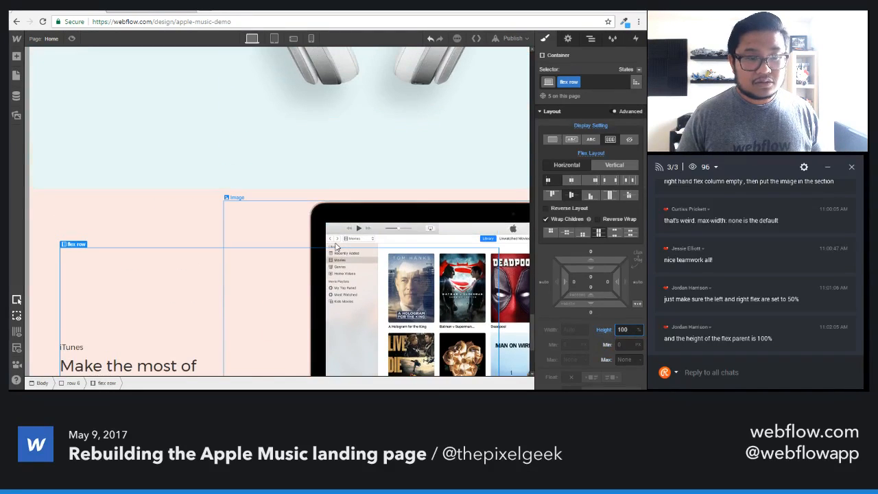
{"action": "scroll", "coordinate": [336, 247], "scroll_direction": "down", "scroll_amount": 3}
{"action": "scroll", "coordinate": [336, 247], "scroll_direction": "up", "scroll_amount": 1}
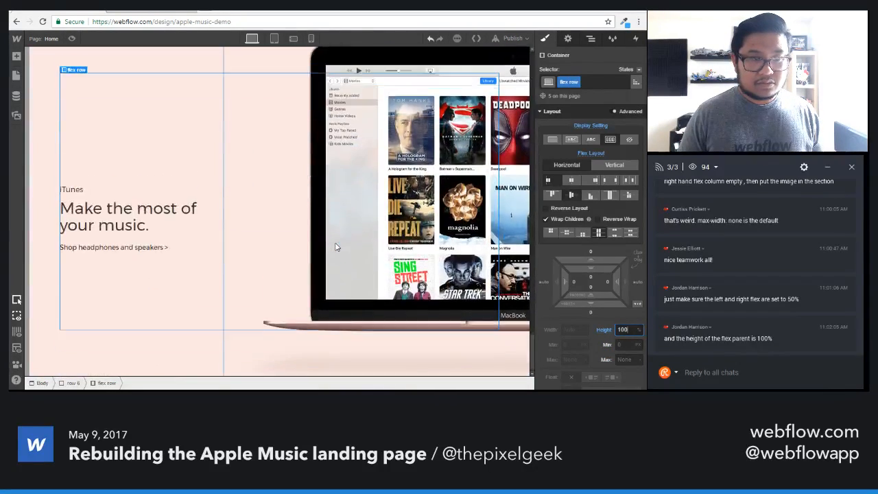
{"action": "scroll", "coordinate": [336, 247], "scroll_direction": "down", "scroll_amount": 2}
{"action": "scroll", "coordinate": [336, 247], "scroll_direction": "up", "scroll_amount": 1}
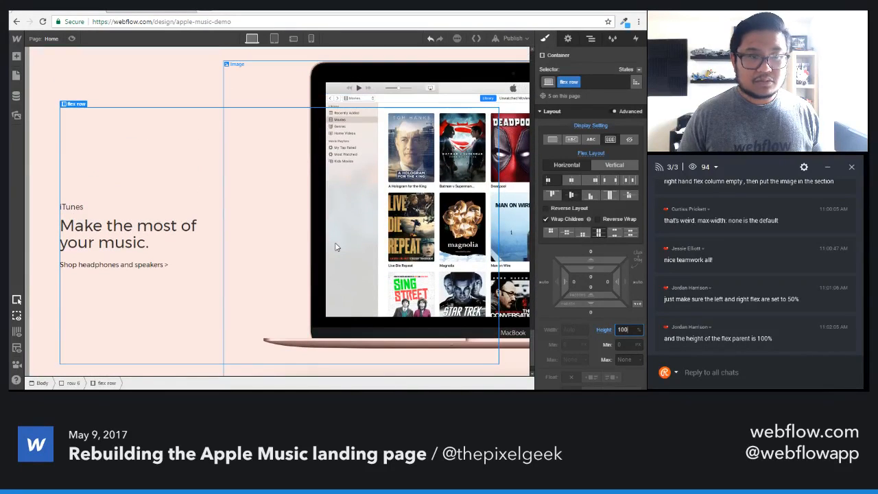
{"action": "scroll", "coordinate": [336, 246], "scroll_direction": "up", "scroll_amount": 2}
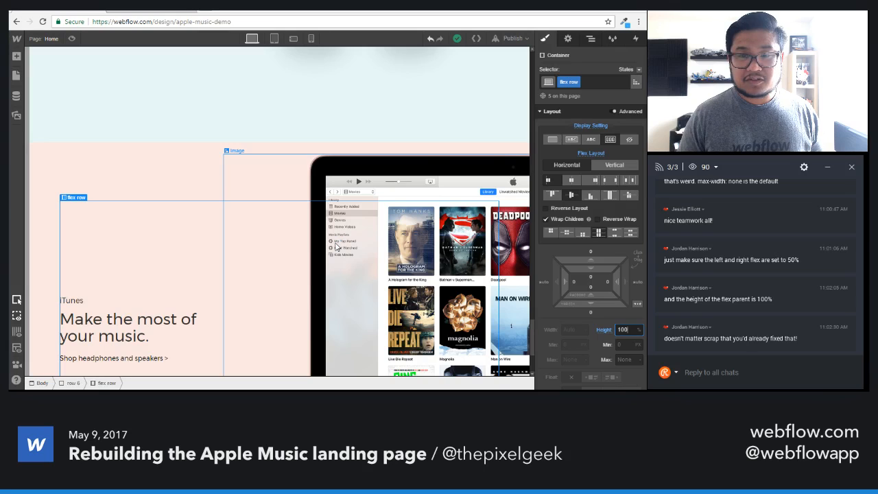
{"action": "scroll", "coordinate": [335, 246], "scroll_direction": "down", "scroll_amount": 3}
{"action": "left_click", "coordinate": [604, 329]}
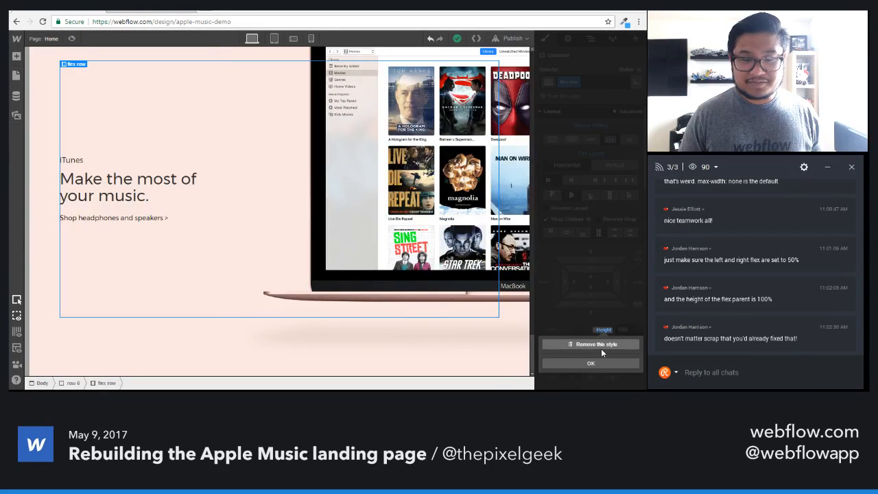
{"action": "left_click", "coordinate": [601, 346]}
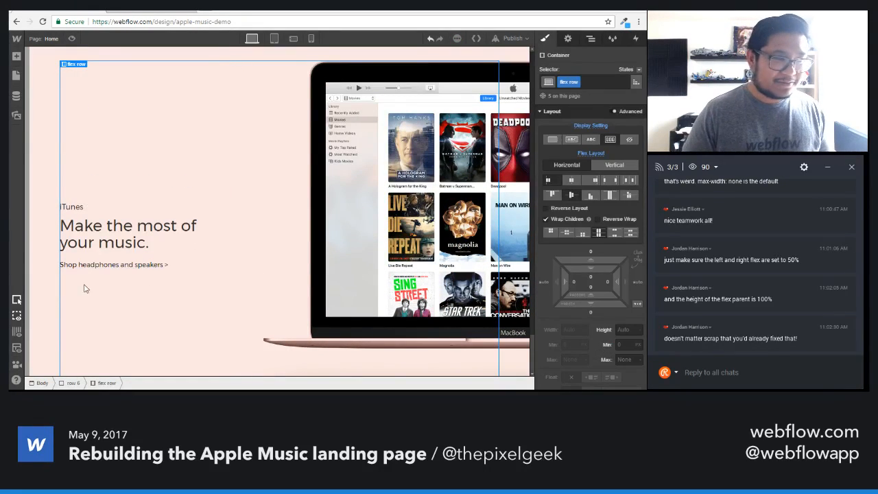
Change the heading to 'Your music, movies, and TV shows take center stage.'.
{"action": "triple_click", "coordinate": [125, 234]}
{"action": "type", "text": "Your mu"}
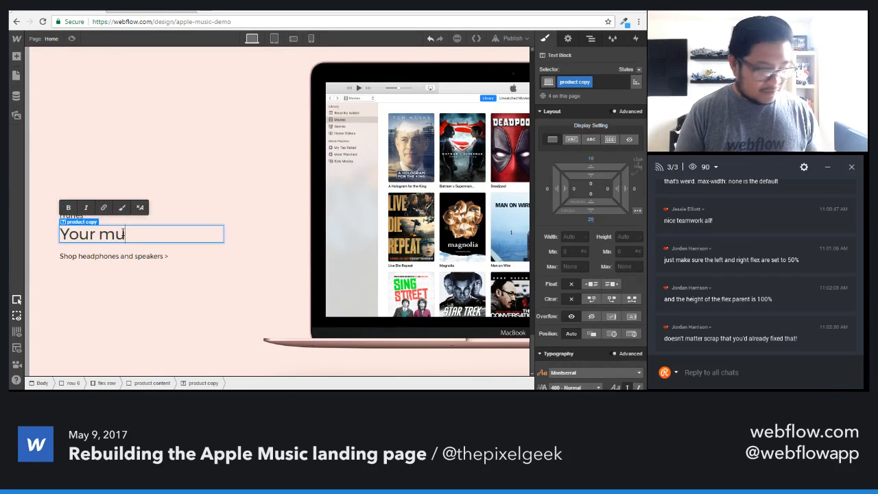
{"action": "type", "text": "sic "}
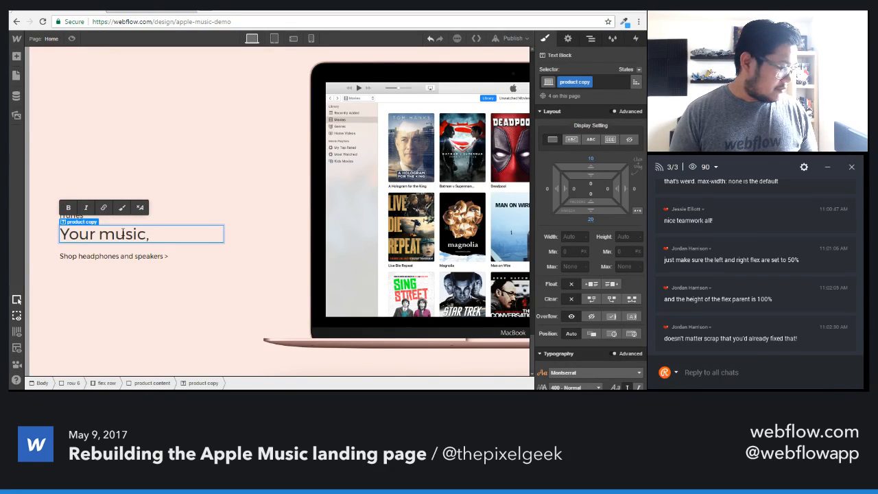
{"action": "type", "text": " movies, and TV"}
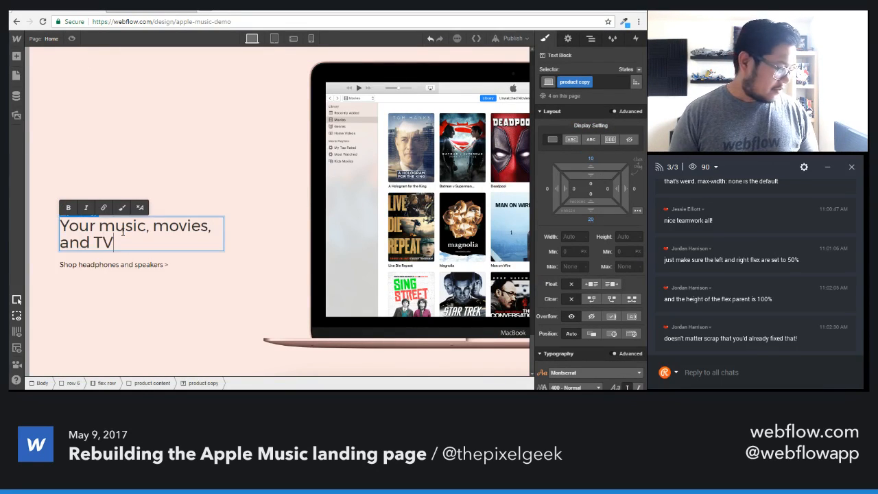
{"action": "type", "text": " shows"}
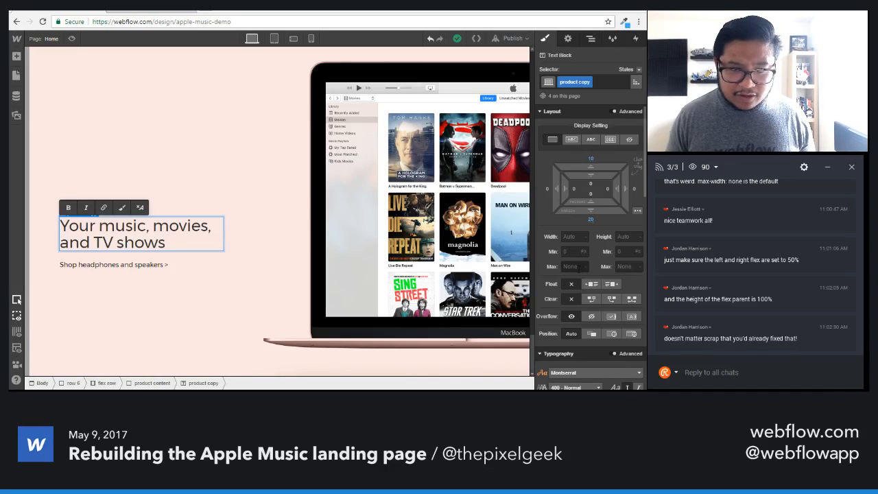
{"action": "left_click", "coordinate": [584, 267]}
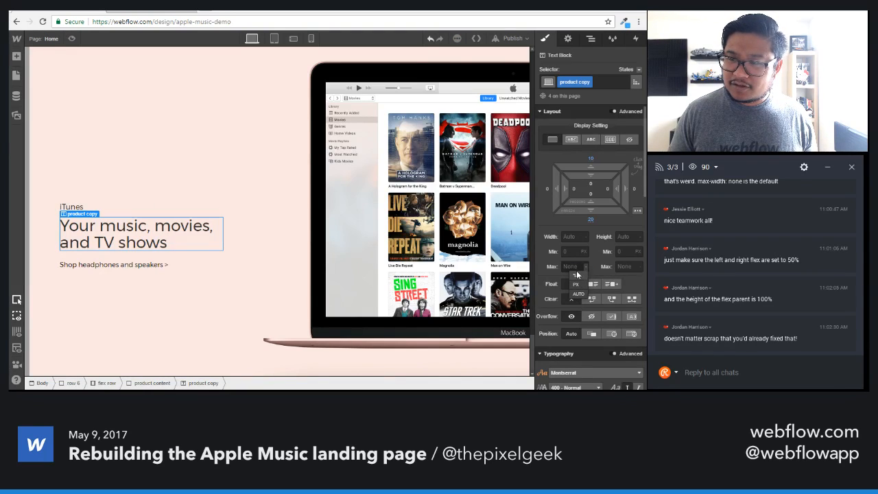
{"action": "left_click", "coordinate": [591, 262]}
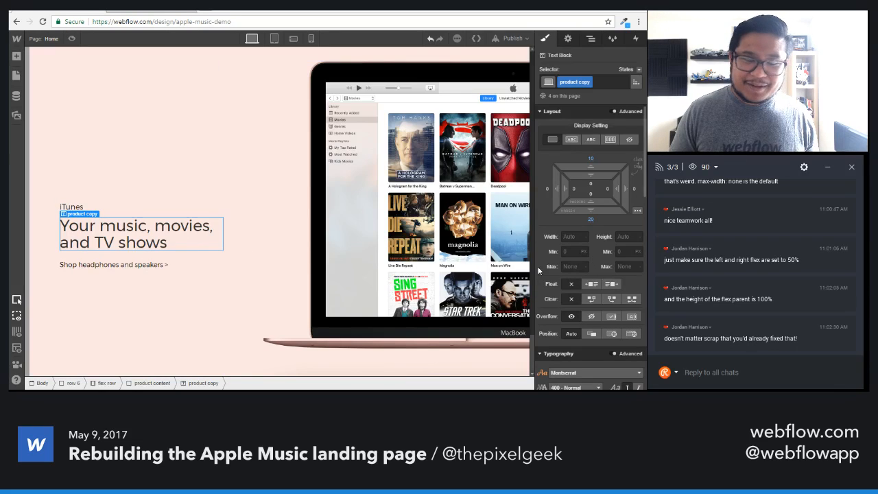
{"action": "double_click", "coordinate": [167, 244]}
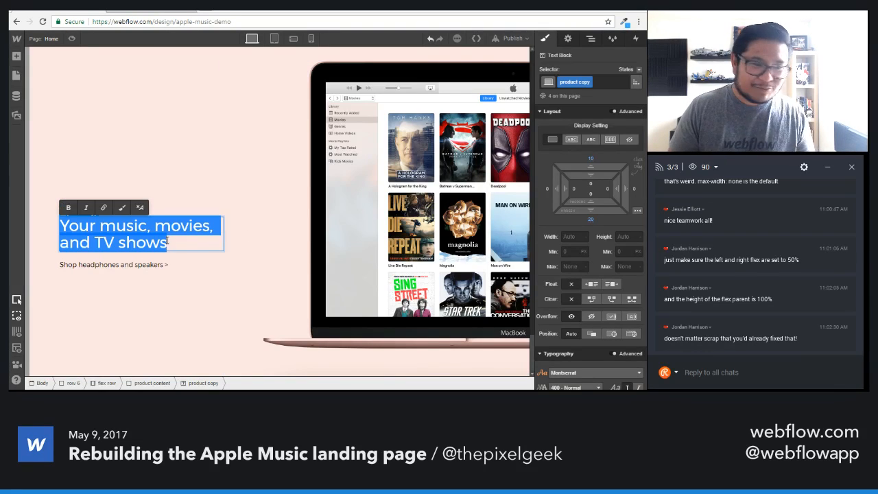
{"action": "left_click", "coordinate": [185, 242]}
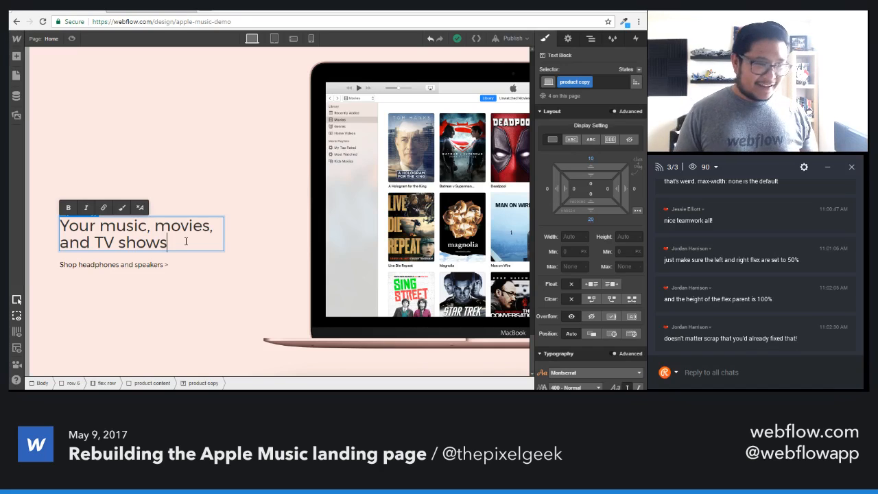
{"action": "type", "text": "take"}
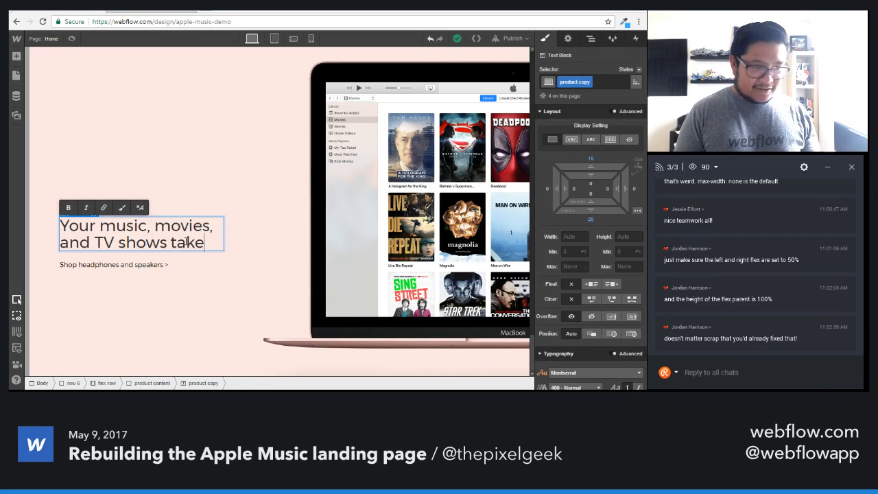
{"action": "type", "text": " center stage"}
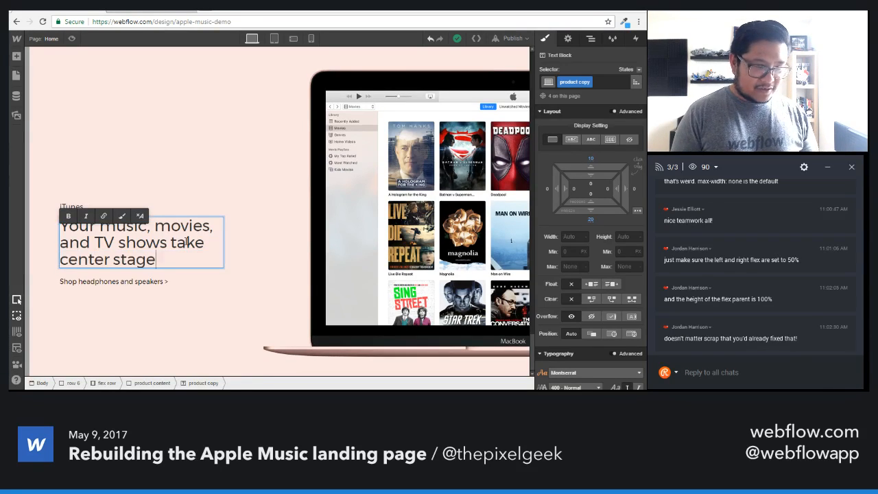
{"action": "type", "text": "."}
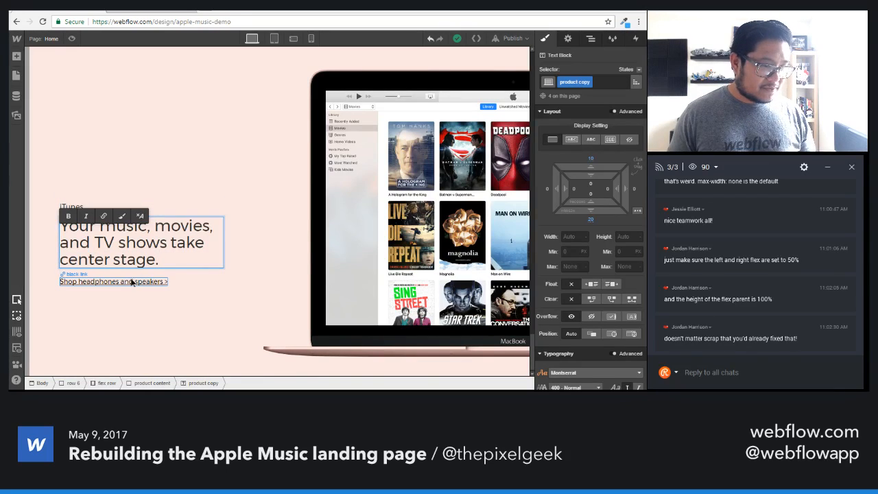
Rename the link 'Learn more about iTunes >' and duplicate it as 'Download iTunes >'.
{"action": "double_click", "coordinate": [131, 281]}
{"action": "type", "text": "Learn"}
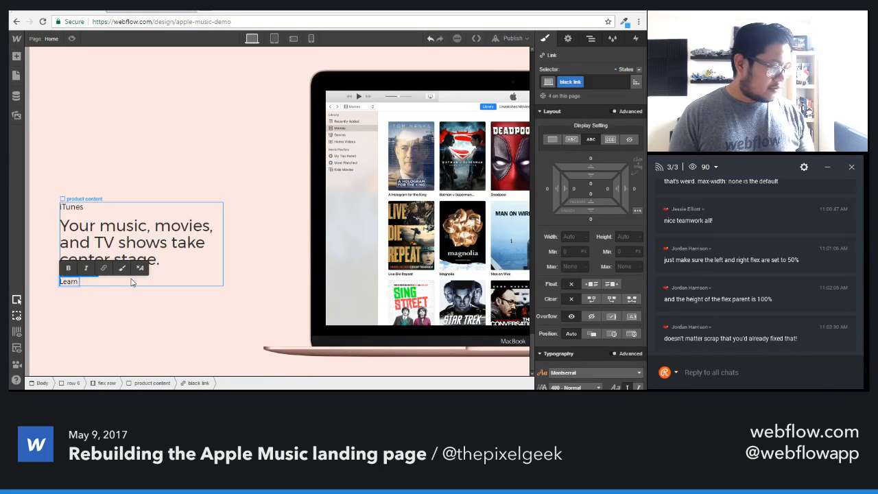
{"action": "type", "text": " more about iTunes >"}
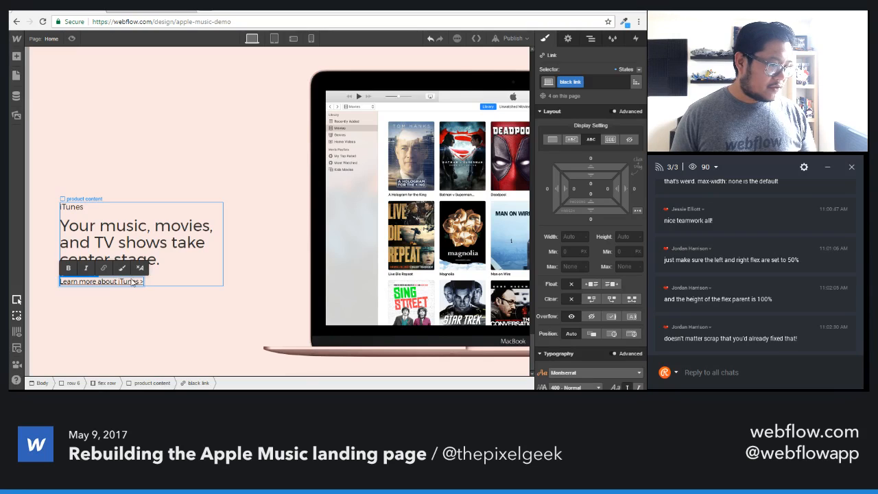
{"action": "key", "text": "Escape"}
{"action": "key", "text": "ctrl+c"}
{"action": "key", "text": "ctrl+v"}
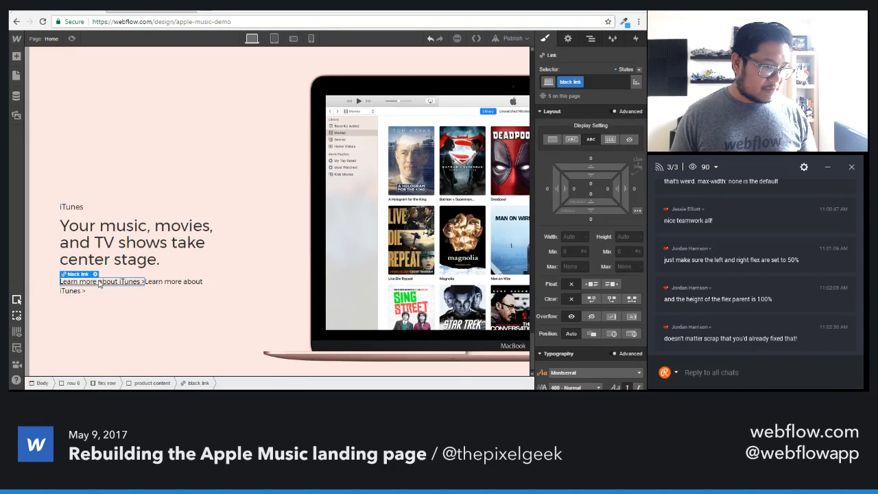
{"action": "double_click", "coordinate": [170, 281]}
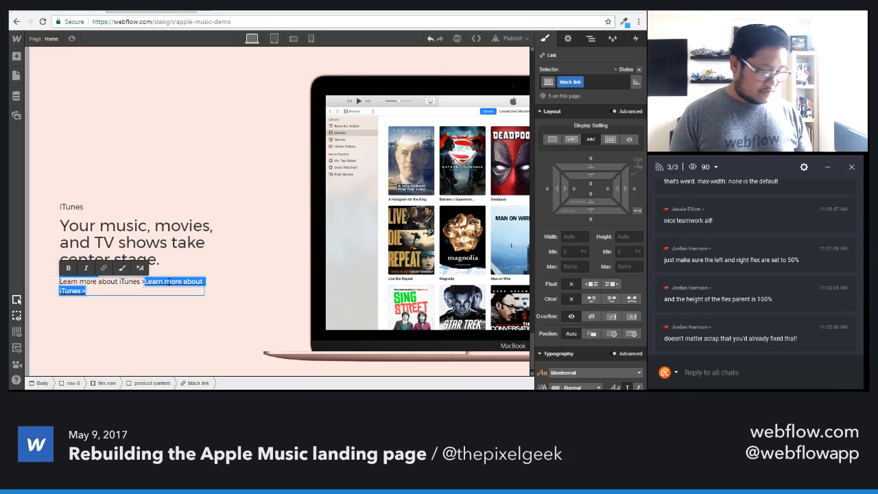
{"action": "type", "text": "Download iTunes"}
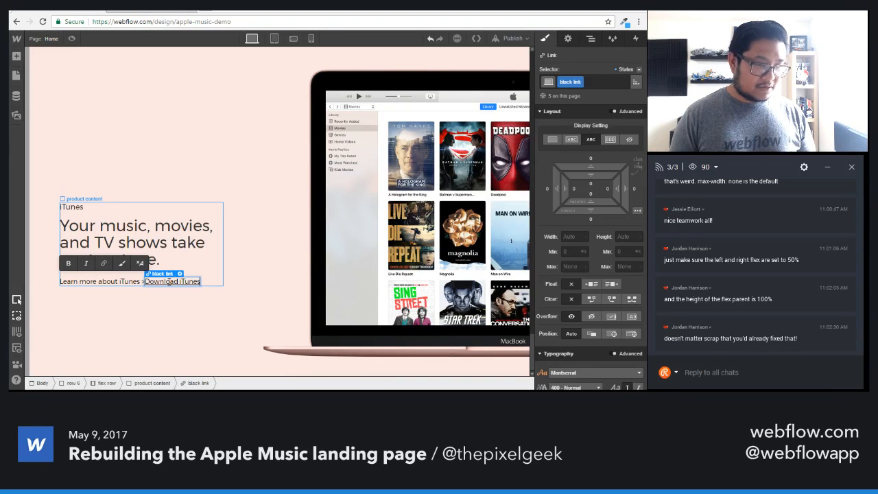
{"action": "type", "text": " >"}
{"action": "key", "text": "Escape"}
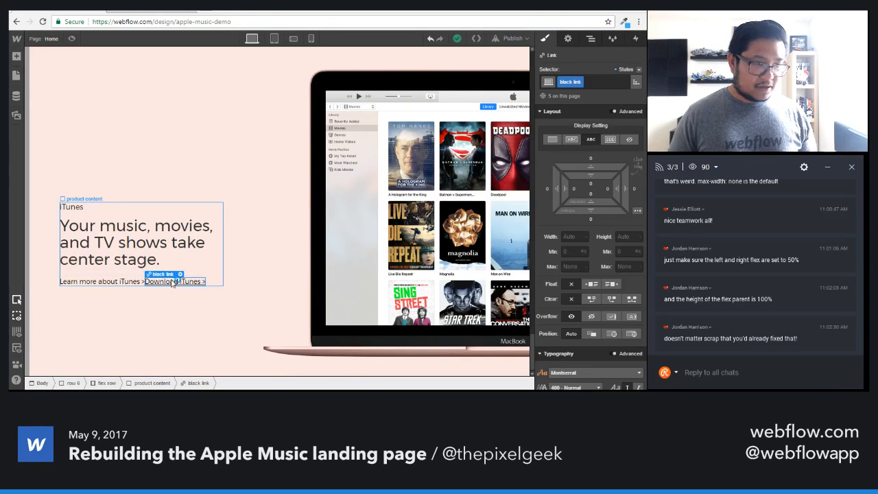
{"action": "left_click", "coordinate": [213, 271]}
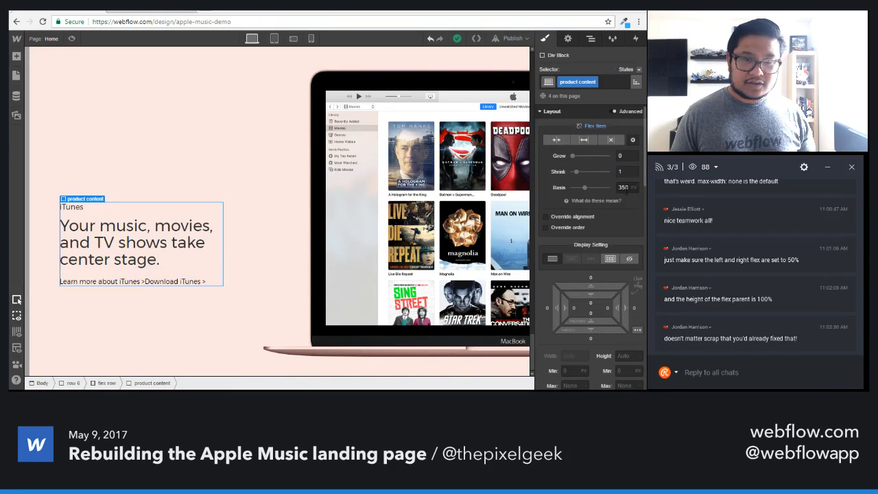
Stack the iTunes content vertically with flex and give the first link a 5 px bottom margin.
{"action": "left_click", "coordinate": [610, 259]}
{"action": "left_click", "coordinate": [604, 283]}
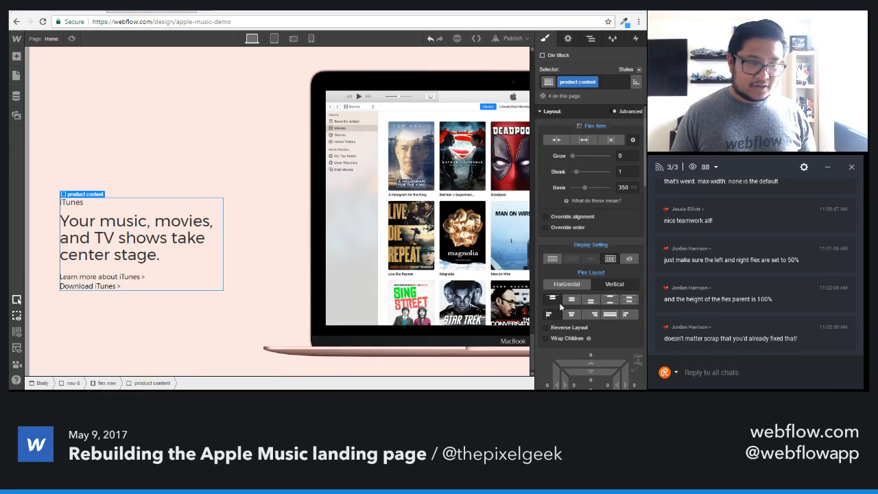
{"action": "left_click", "coordinate": [111, 317]}
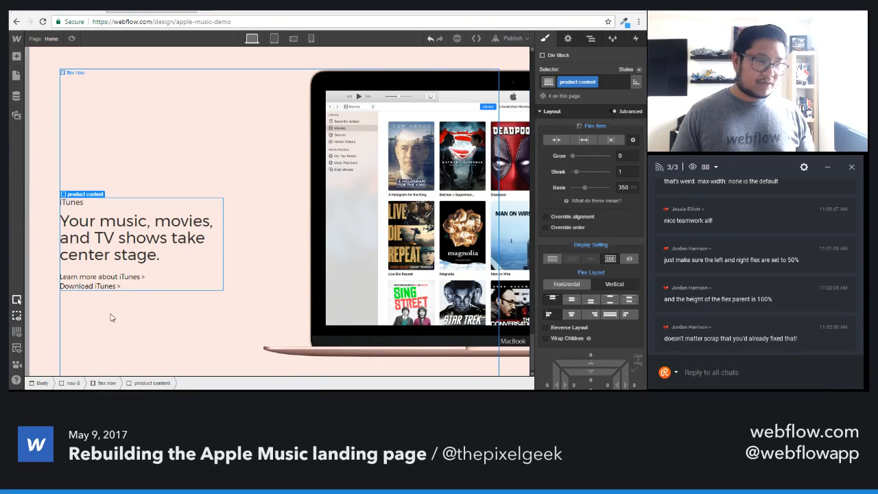
{"action": "left_click", "coordinate": [101, 281]}
{"action": "left_click", "coordinate": [590, 274]}
{"action": "type", "text": "5"}
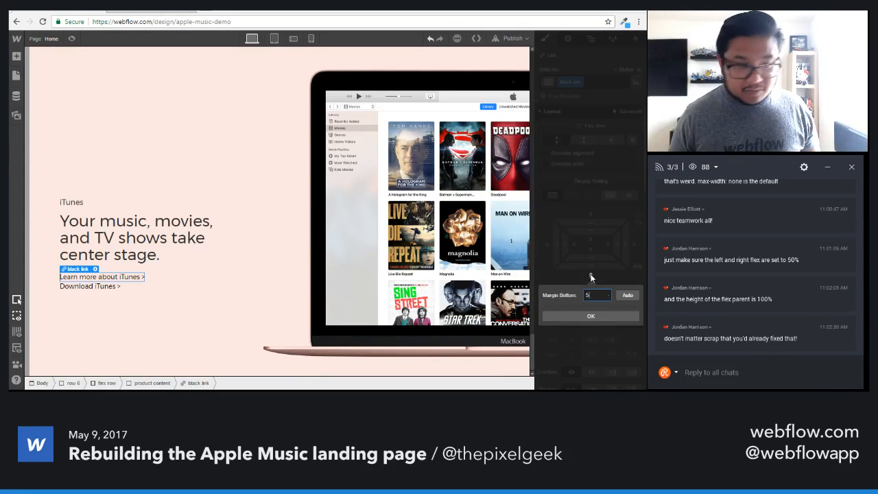
{"action": "key", "text": "Return"}
Set the pink iTunes section's height to 900 px.
{"action": "left_click", "coordinate": [235, 309]}
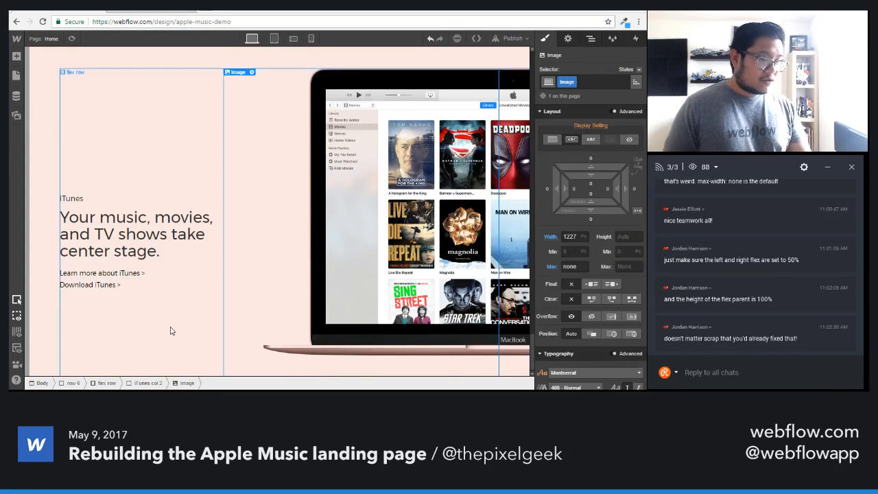
{"action": "left_click", "coordinate": [48, 343]}
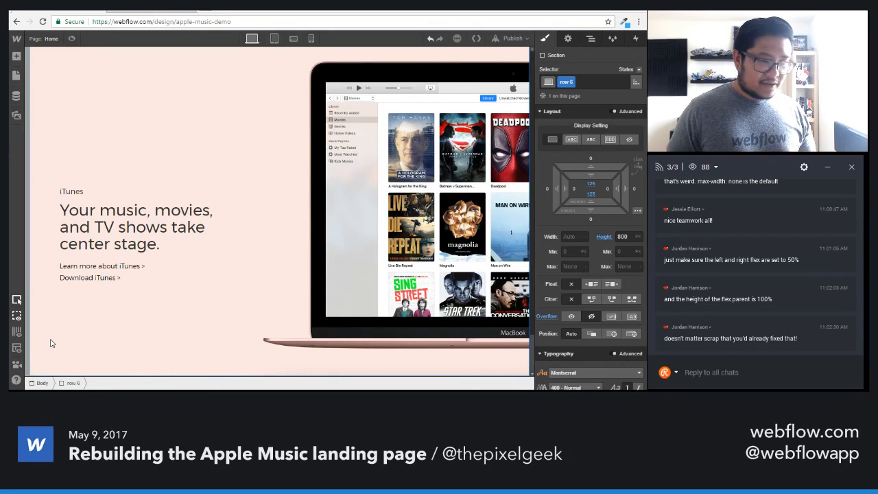
{"action": "left_click", "coordinate": [622, 237]}
{"action": "type", "text": "900"}
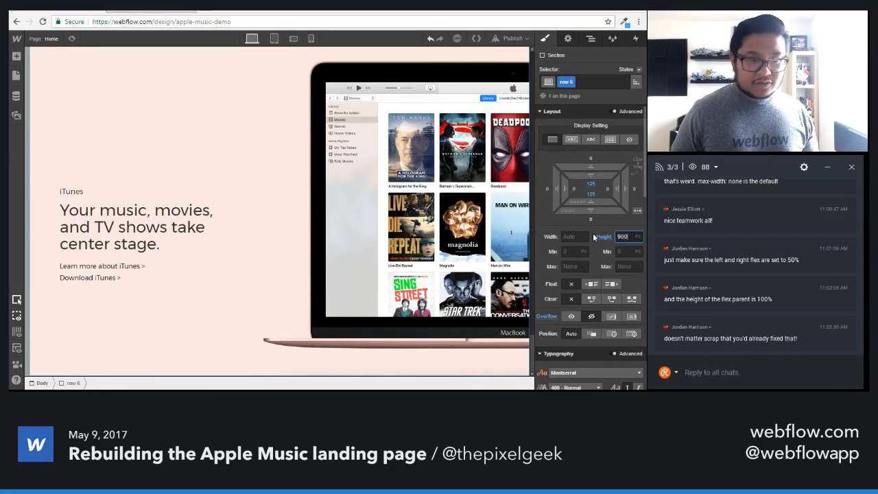
{"action": "scroll", "coordinate": [400, 256], "scroll_direction": "up", "scroll_amount": 5}
{"action": "scroll", "coordinate": [399, 258], "scroll_direction": "down", "scroll_amount": 6}
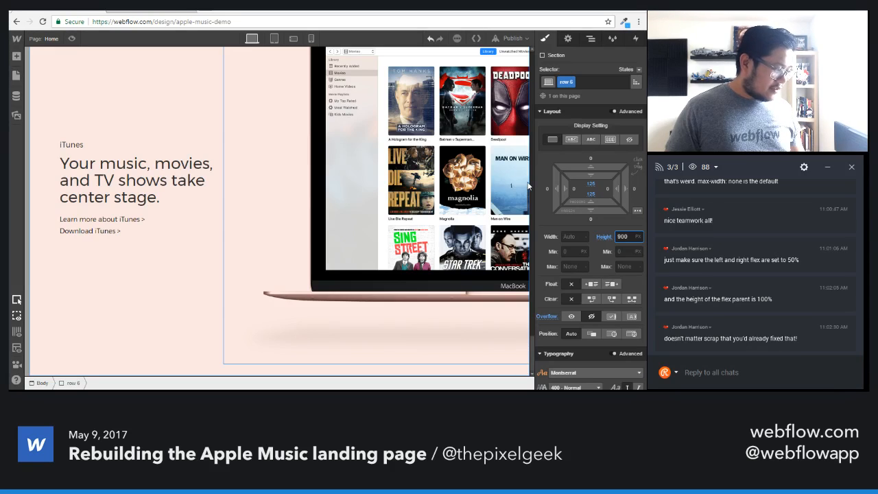
{"action": "left_click", "coordinate": [594, 40]}
Collapse rows 5 and 6 in the Navigator, paste a copy of row 5, and drag it below row 6.
{"action": "left_click", "coordinate": [542, 210]}
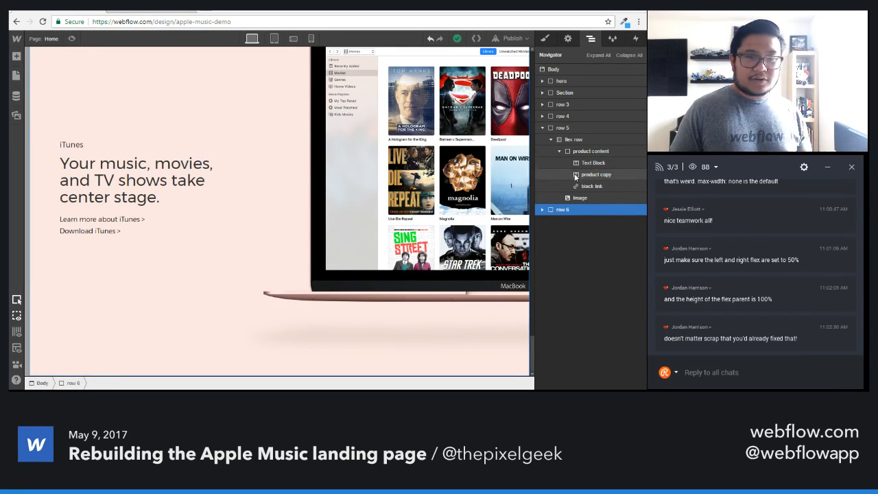
{"action": "left_click", "coordinate": [546, 128]}
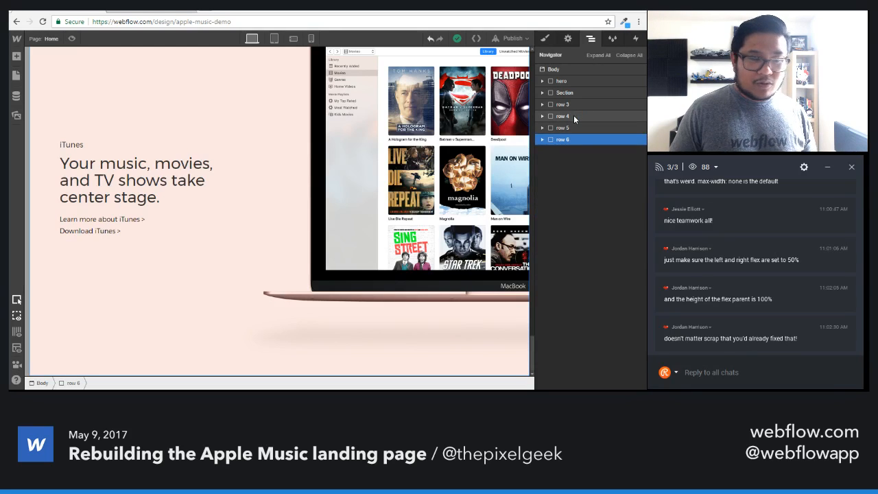
{"action": "left_click", "coordinate": [571, 129]}
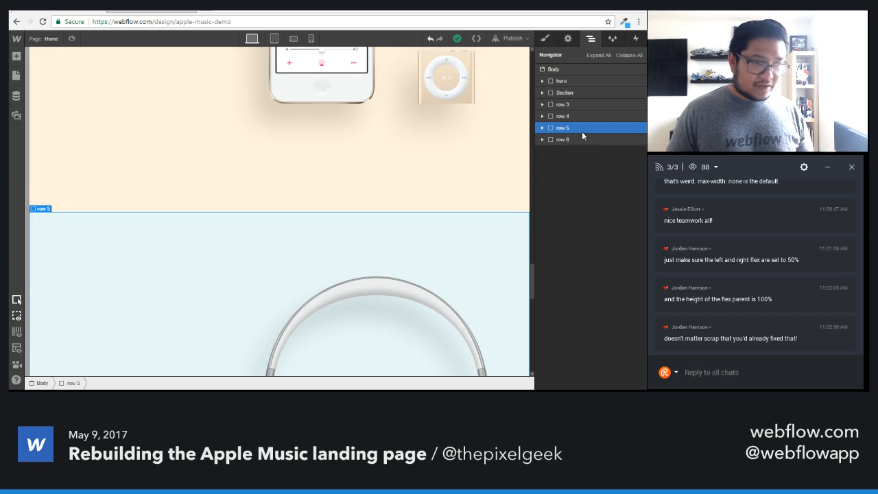
{"action": "key", "text": "ctrl+v"}
{"action": "mouse_move", "coordinate": [566, 139]}
{"action": "left_mouse_down"}
{"action": "mouse_move", "coordinate": [574, 142]}
{"action": "mouse_move", "coordinate": [564, 153]}
{"action": "left_mouse_up"}
{"action": "left_click", "coordinate": [564, 153]}
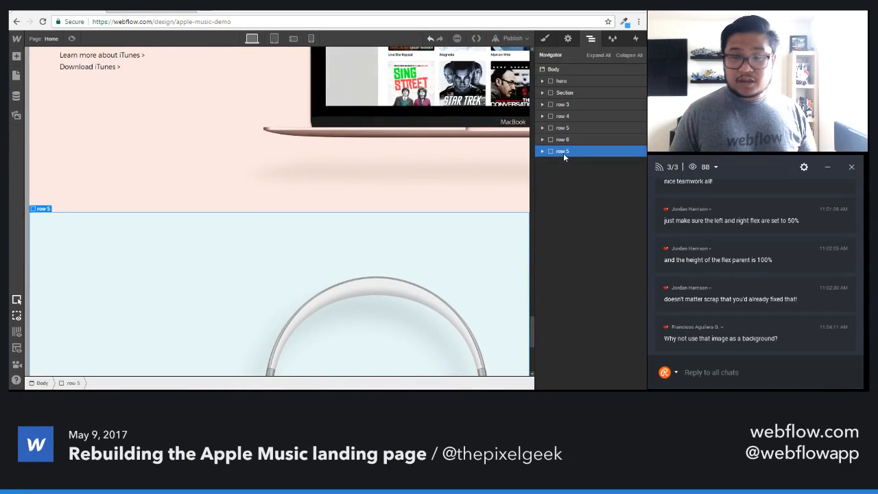
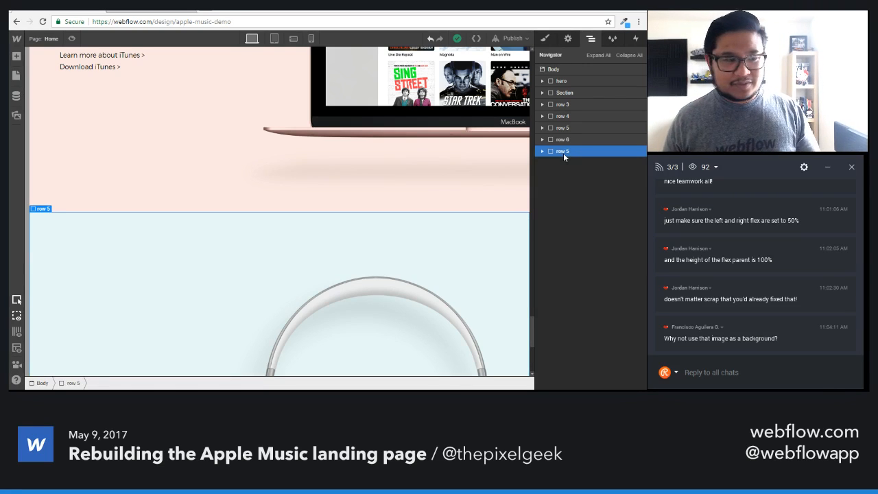
Replace the headphones section's 'row 5' class with a new 'row 7' class.
{"action": "left_click", "coordinate": [543, 39]}
{"action": "left_click", "coordinate": [587, 82]}
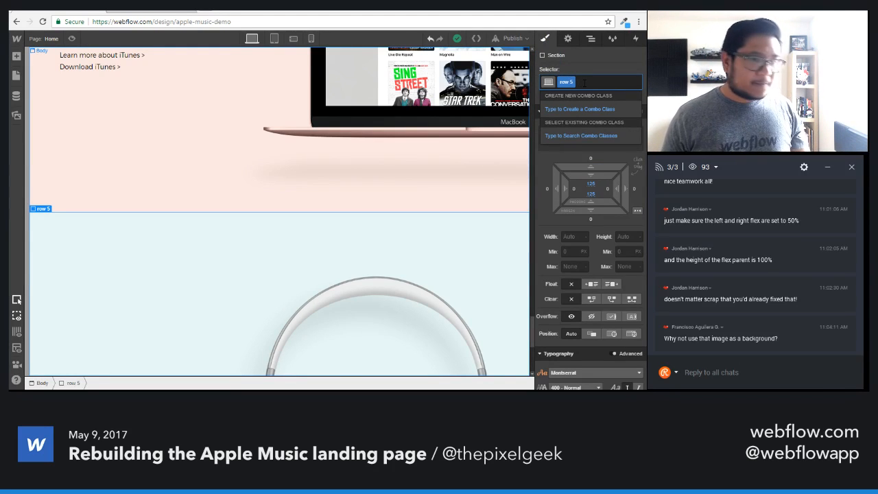
{"action": "key", "text": "BackSpace"}
{"action": "type", "text": "row 7"}
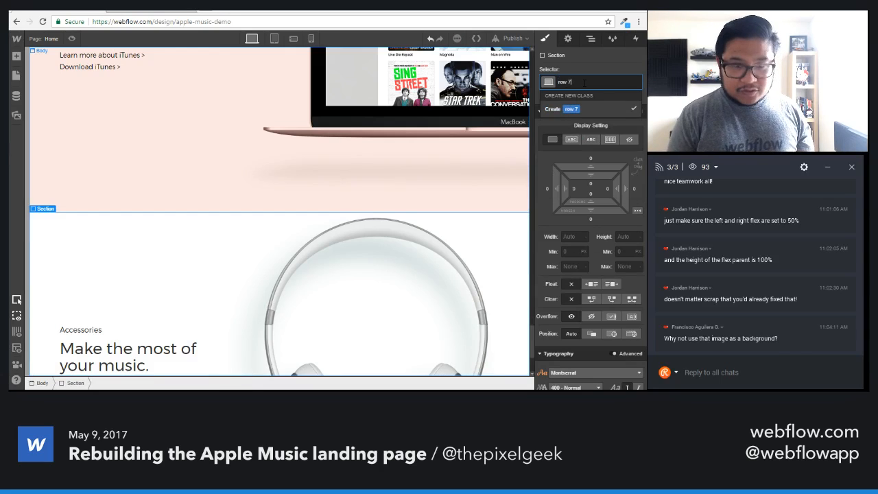
{"action": "key", "text": "Return"}
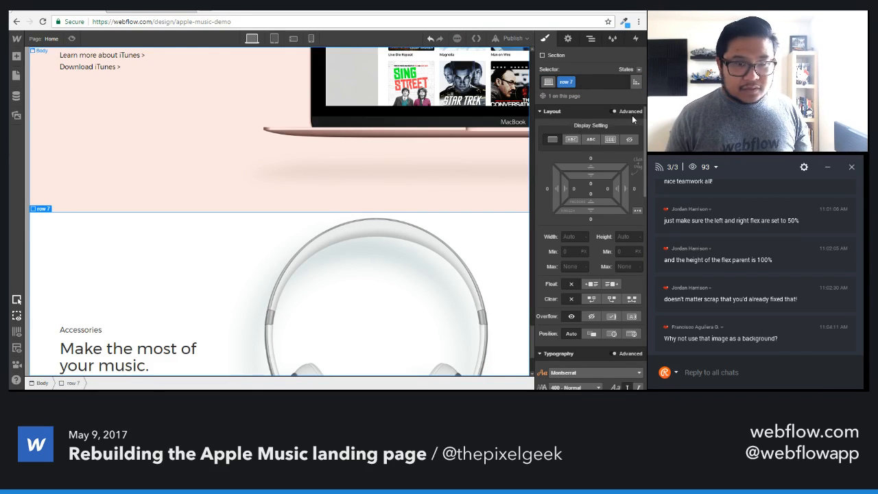
{"action": "scroll", "coordinate": [480, 206], "scroll_direction": "down", "scroll_amount": 2}
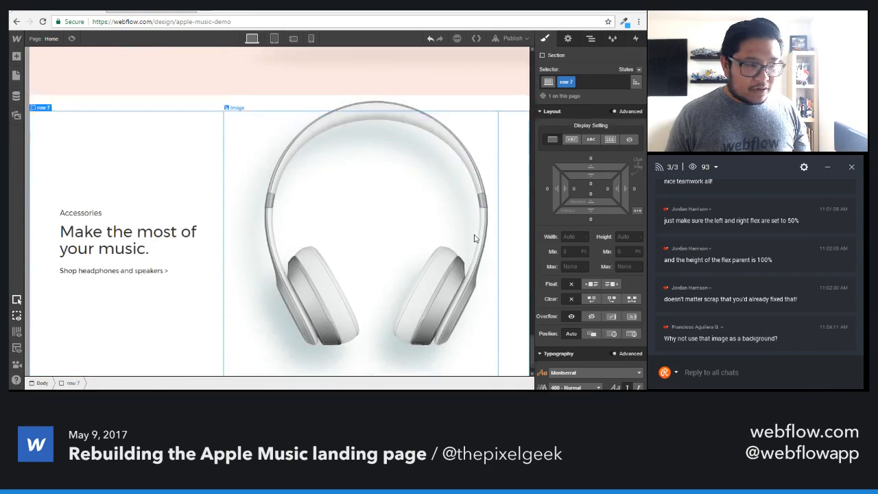
Try Misty Rose and Antique White backgrounds on row 7, settling on Misty Rose.
{"action": "left_click", "coordinate": [590, 39]}
{"action": "left_click", "coordinate": [545, 38]}
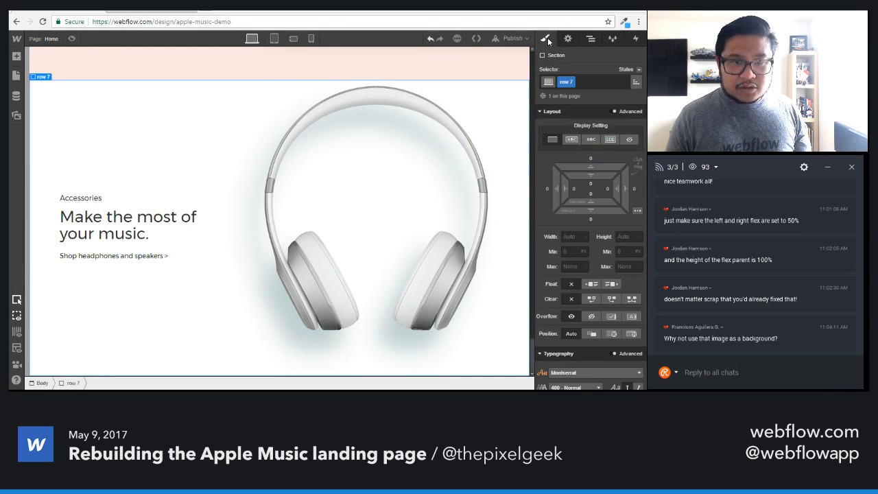
{"action": "scroll", "coordinate": [584, 235], "scroll_direction": "down", "scroll_amount": 5}
{"action": "scroll", "coordinate": [584, 235], "scroll_direction": "down", "scroll_amount": 3}
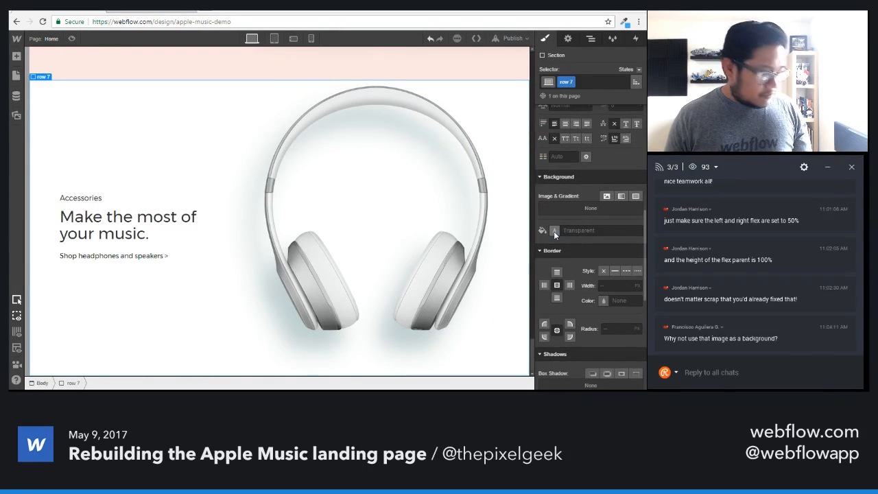
{"action": "left_click", "coordinate": [554, 227]}
{"action": "left_click", "coordinate": [633, 243]}
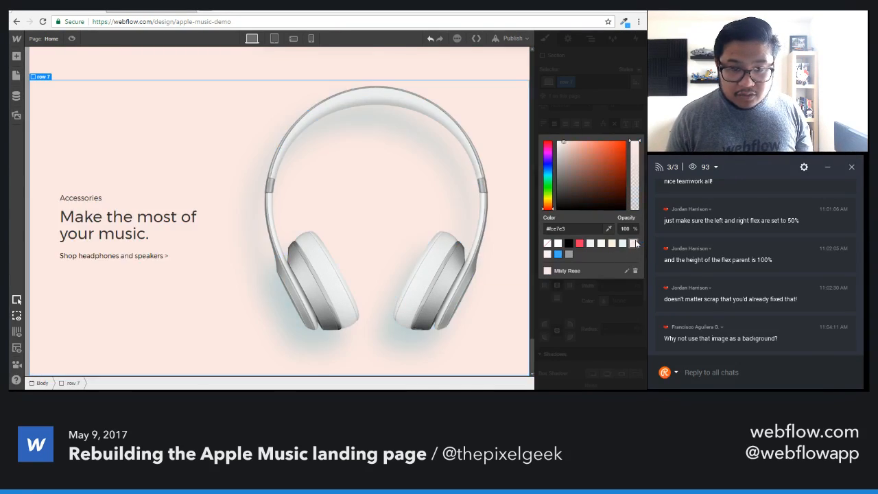
{"action": "left_click", "coordinate": [611, 244]}
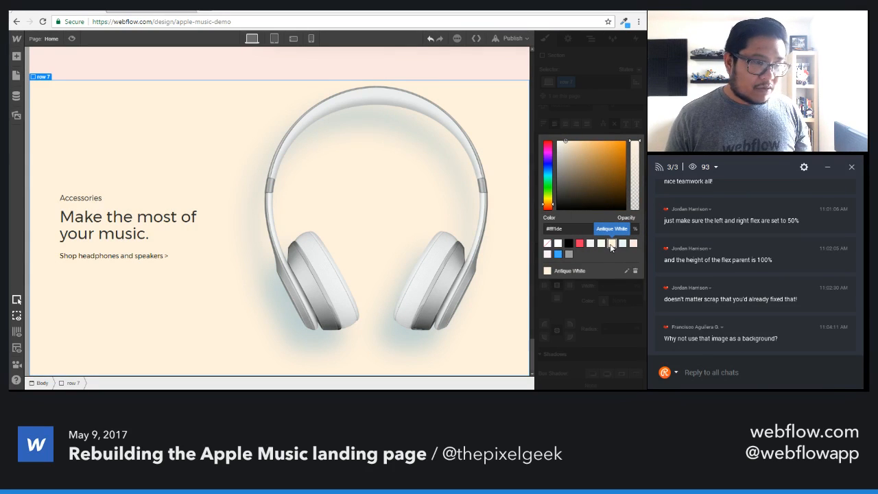
{"action": "left_click", "coordinate": [633, 243]}
{"action": "left_click", "coordinate": [613, 124]}
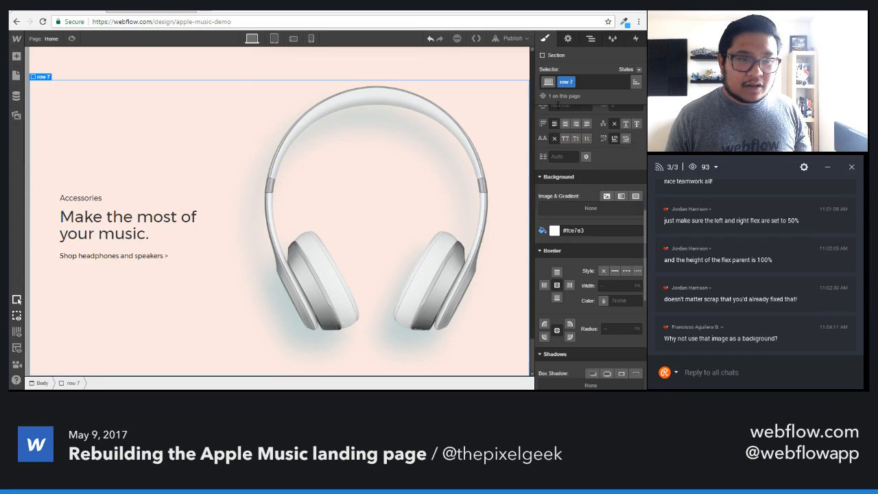
Select the row 6 section and give it an Antique White background.
{"action": "left_click", "coordinate": [402, 66]}
{"action": "left_click", "coordinate": [205, 66]}
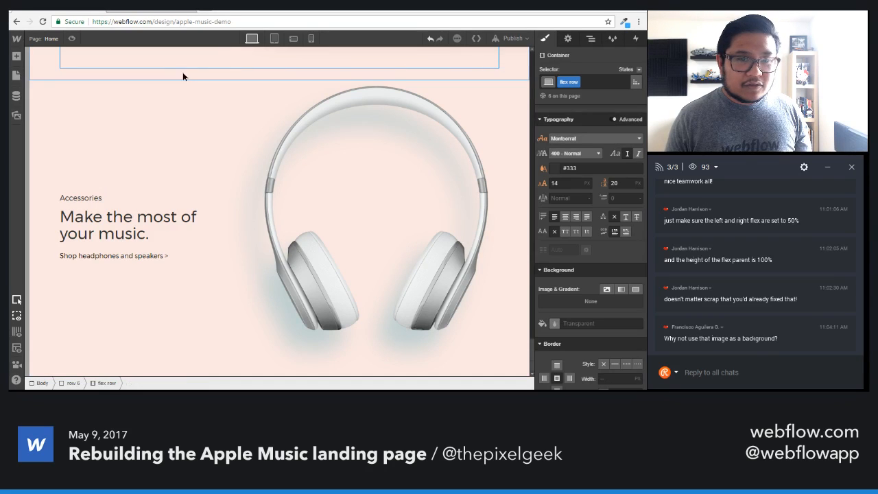
{"action": "left_click", "coordinate": [187, 74]}
{"action": "left_click", "coordinate": [554, 231]}
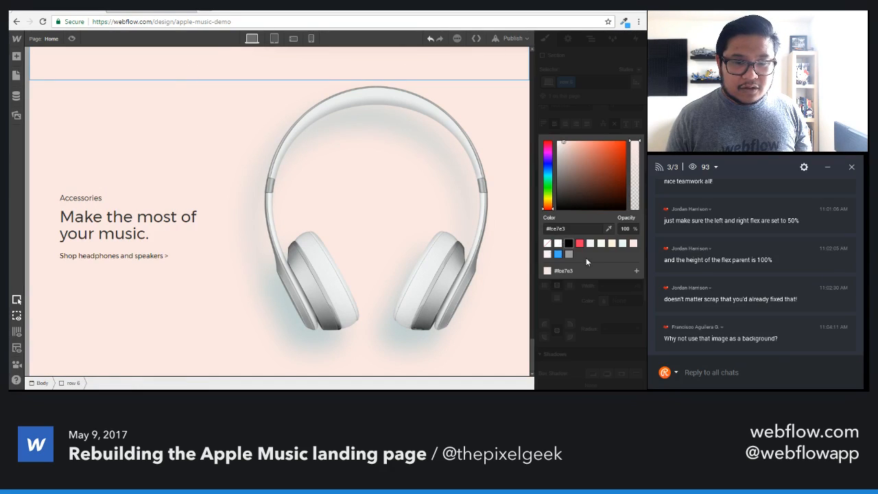
{"action": "left_click", "coordinate": [611, 243]}
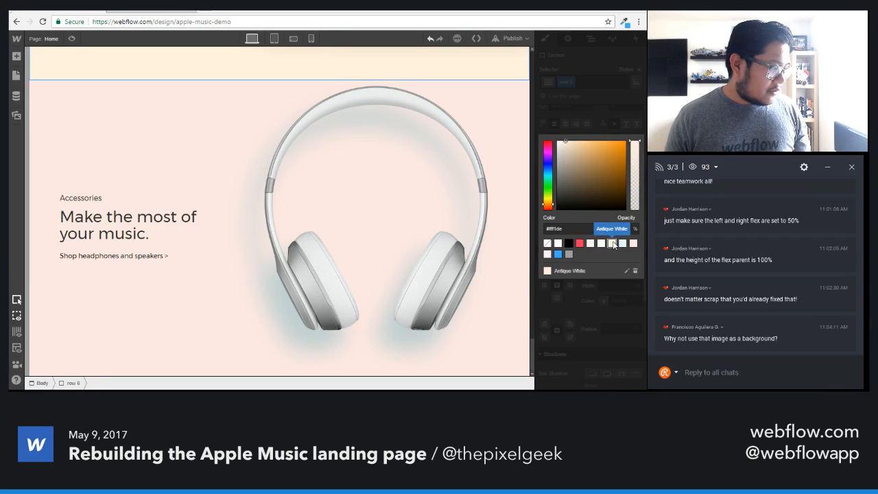
Set the iPod section (row 4) background to Antique White after trying paler swatches.
{"action": "scroll", "coordinate": [402, 253], "scroll_direction": "up", "scroll_amount": 3}
{"action": "scroll", "coordinate": [402, 258], "scroll_direction": "up", "scroll_amount": 11}
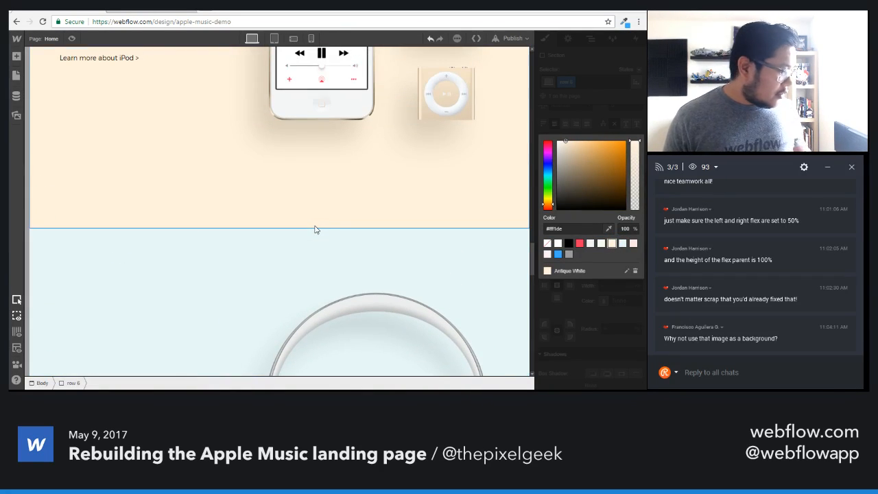
{"action": "left_click", "coordinate": [460, 216]}
{"action": "left_click", "coordinate": [554, 231]}
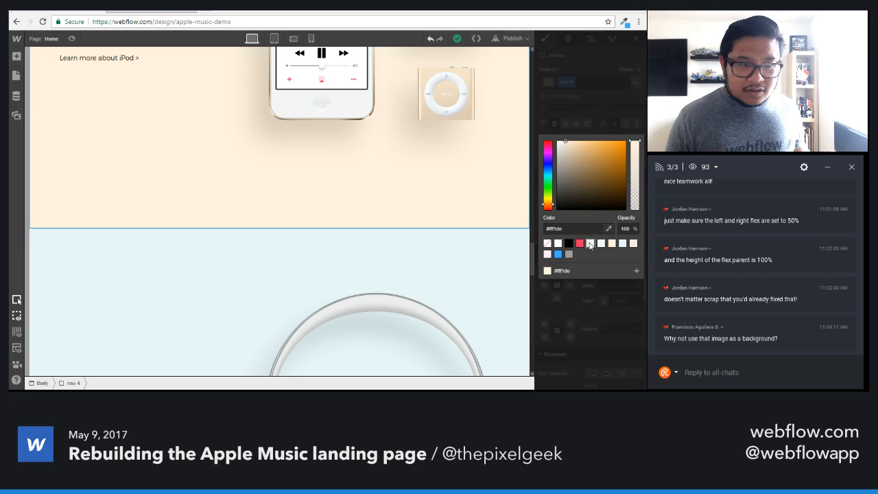
{"action": "left_click", "coordinate": [590, 243]}
{"action": "left_click", "coordinate": [600, 243]}
{"action": "left_click", "coordinate": [612, 243]}
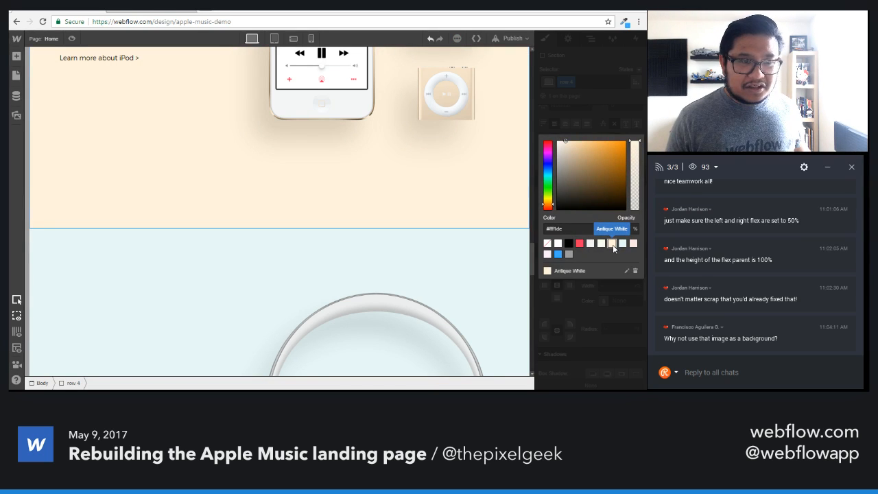
Change the row 6 iTunes section background to Misty Rose (#fce7e3).
{"action": "scroll", "coordinate": [470, 286], "scroll_direction": "down", "scroll_amount": 8}
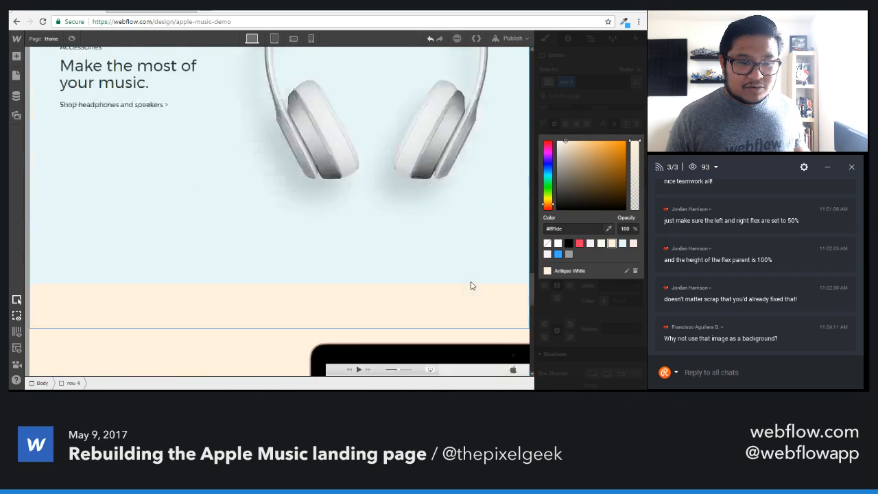
{"action": "left_click", "coordinate": [374, 190]}
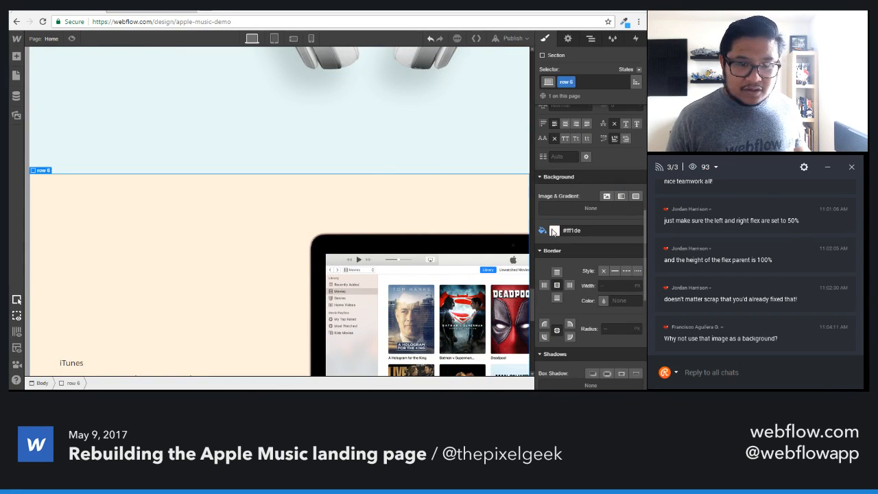
{"action": "left_click", "coordinate": [554, 231]}
{"action": "left_click", "coordinate": [633, 243]}
{"action": "scroll", "coordinate": [308, 250], "scroll_direction": "down", "scroll_amount": 5}
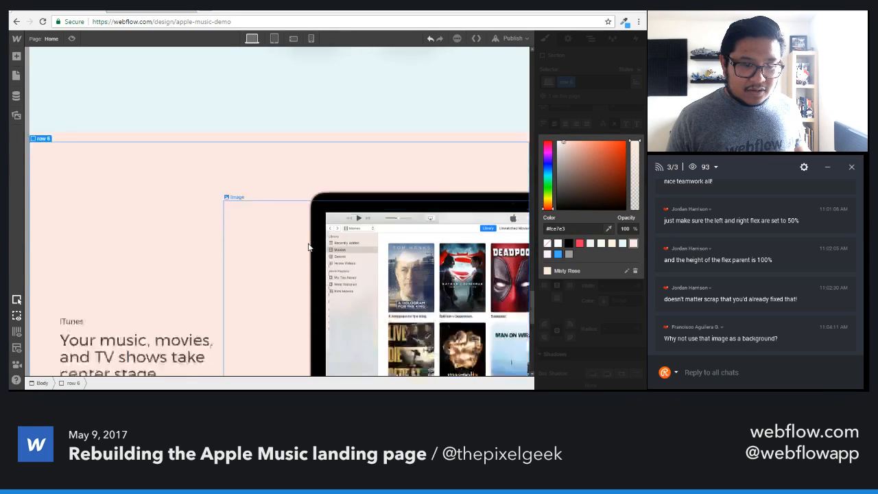
{"action": "scroll", "coordinate": [308, 251], "scroll_direction": "down", "scroll_amount": 2}
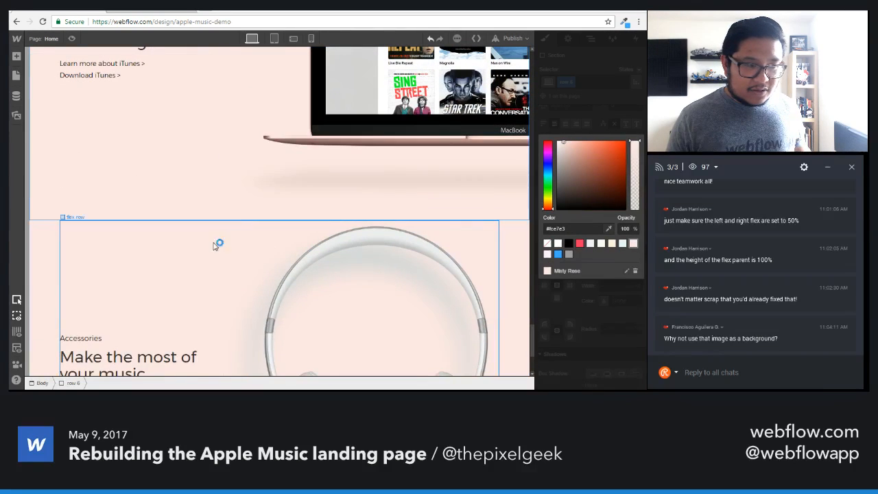
Give the row 7 headphones section a Lavender Blush (#fceffc) background.
{"action": "left_click", "coordinate": [80, 249]}
{"action": "left_click", "coordinate": [554, 230]}
{"action": "left_click", "coordinate": [547, 254]}
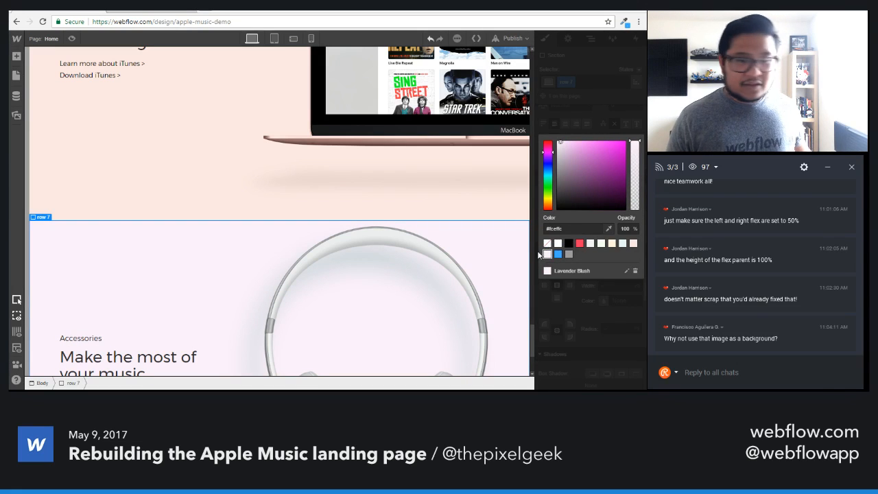
{"action": "left_click", "coordinate": [597, 122]}
{"action": "scroll", "coordinate": [333, 209], "scroll_direction": "down", "scroll_amount": 2}
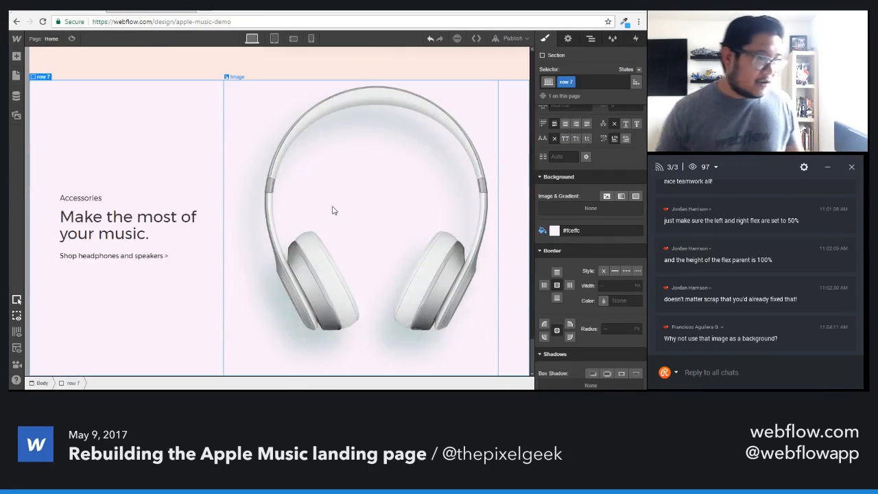
Replace the headphones image with the Apple Music gift cards image from the Asset Manager.
{"action": "double_click", "coordinate": [332, 210]}
{"action": "left_click", "coordinate": [331, 107]}
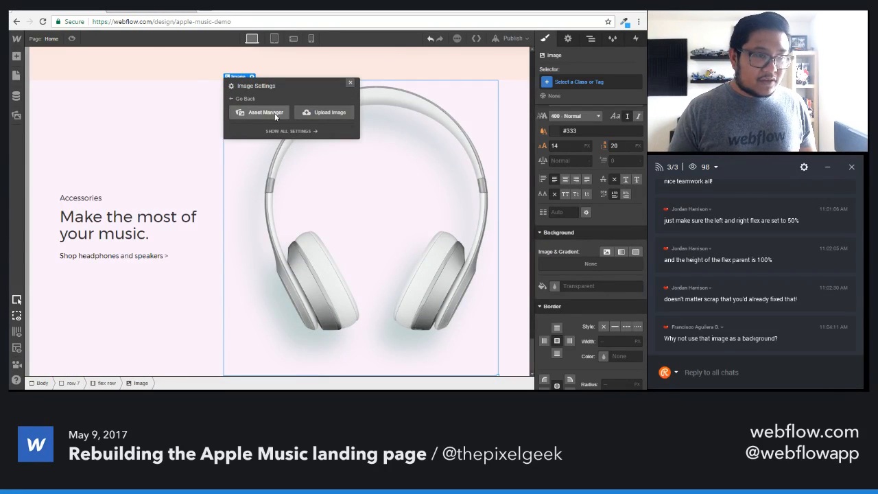
{"action": "left_click", "coordinate": [264, 112]}
{"action": "left_click", "coordinate": [96, 212]}
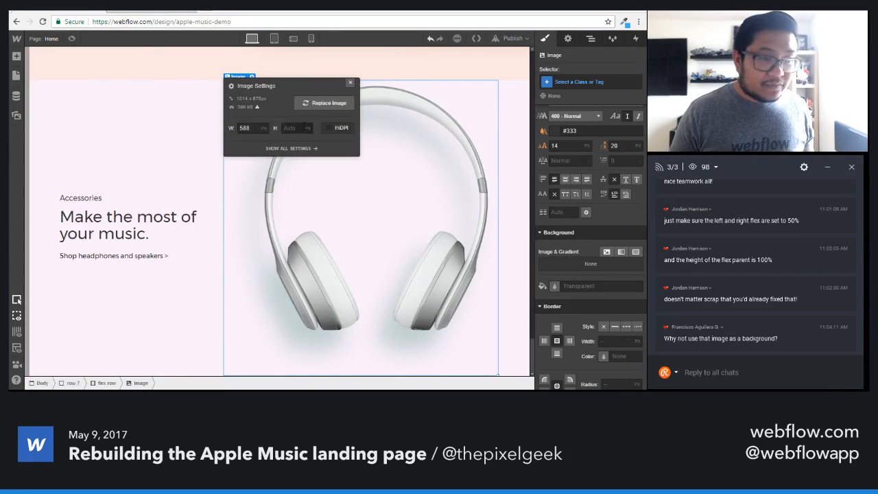
{"action": "left_click", "coordinate": [350, 142]}
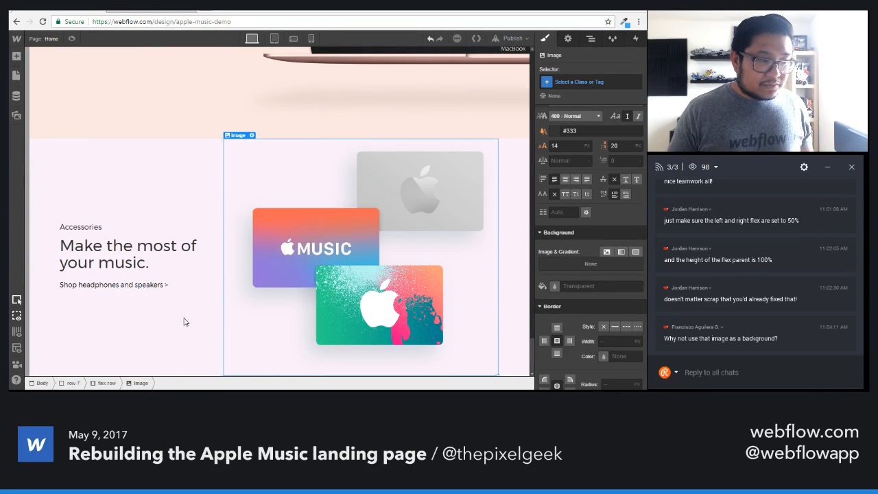
{"action": "key", "text": "Up"}
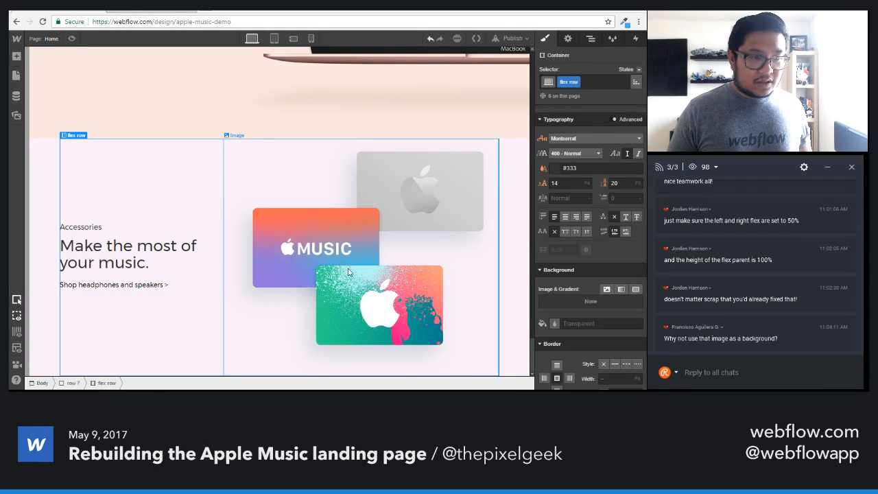
{"action": "left_click", "coordinate": [352, 271]}
Add a 'gift card' combo class to the product content block with a 650 flex basis.
{"action": "scroll", "coordinate": [578, 243], "scroll_direction": "up", "scroll_amount": 5}
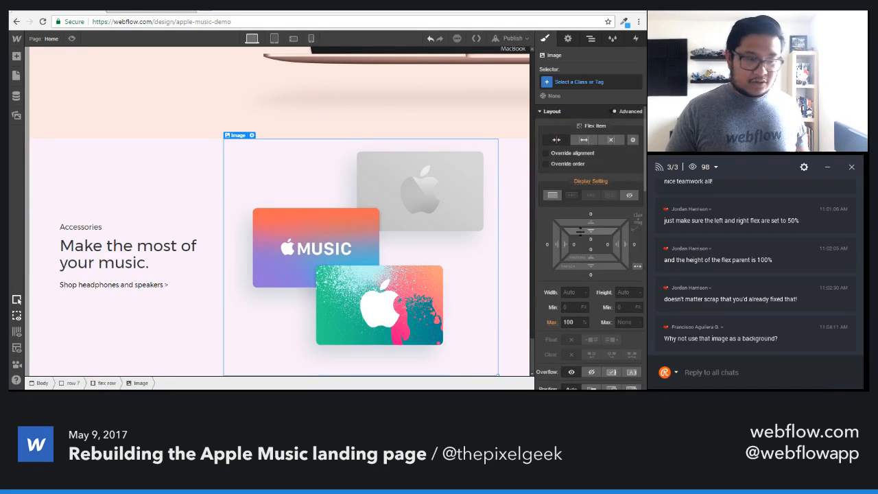
{"action": "left_click", "coordinate": [196, 291]}
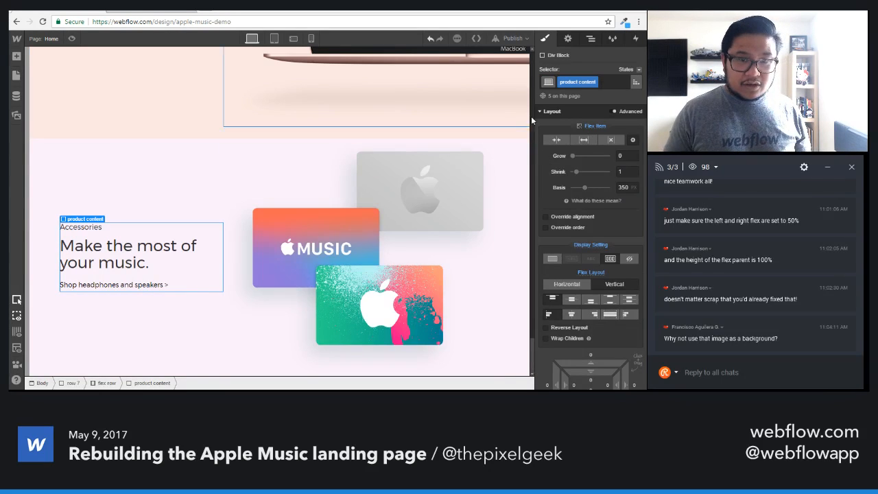
{"action": "left_click", "coordinate": [610, 81]}
{"action": "type", "text": "gift card"}
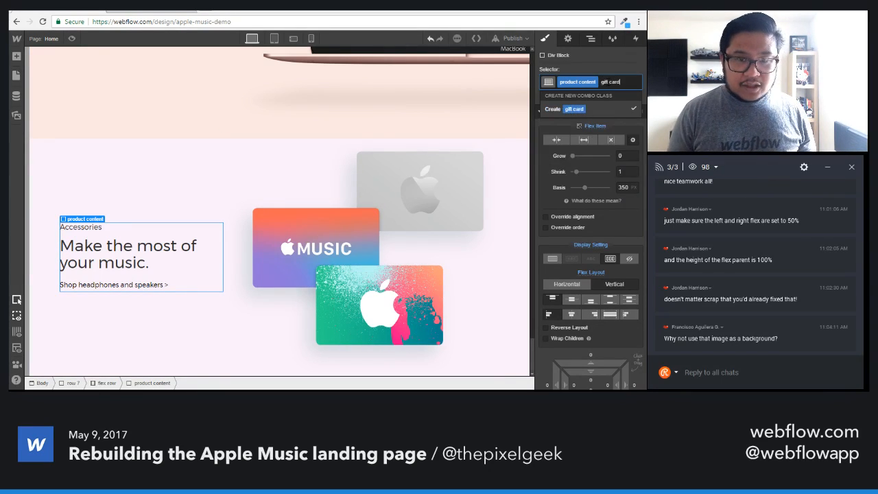
{"action": "key", "text": "Return"}
{"action": "left_click", "coordinate": [626, 187]}
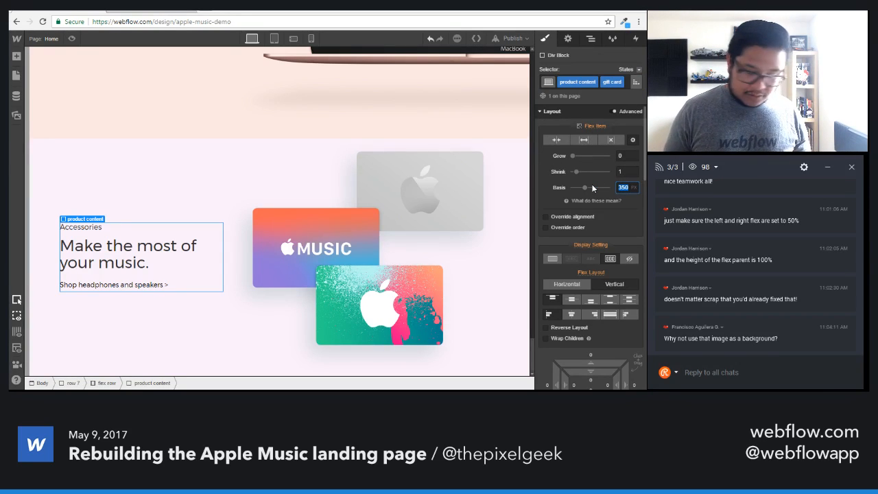
{"action": "type", "text": "650"}
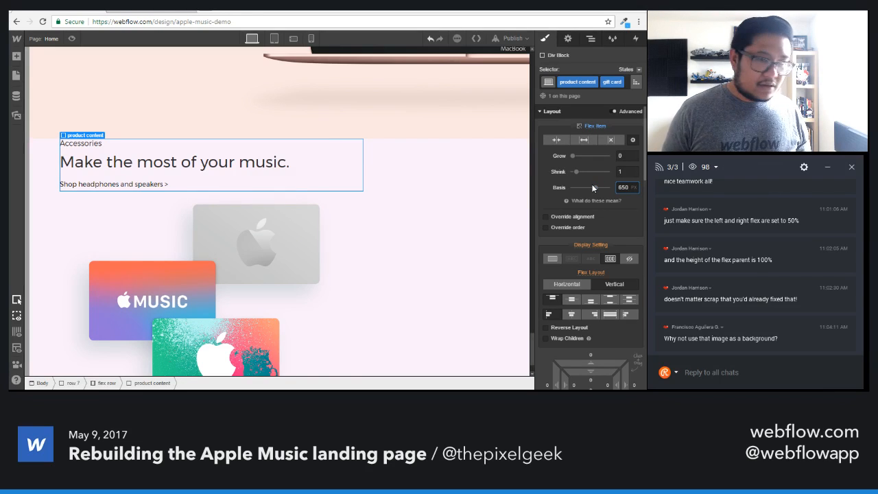
Retitle the label 'Gift Cards' and the heading 'Give the gift of Apple Music, accessories, and more.'.
{"action": "double_click", "coordinate": [92, 144]}
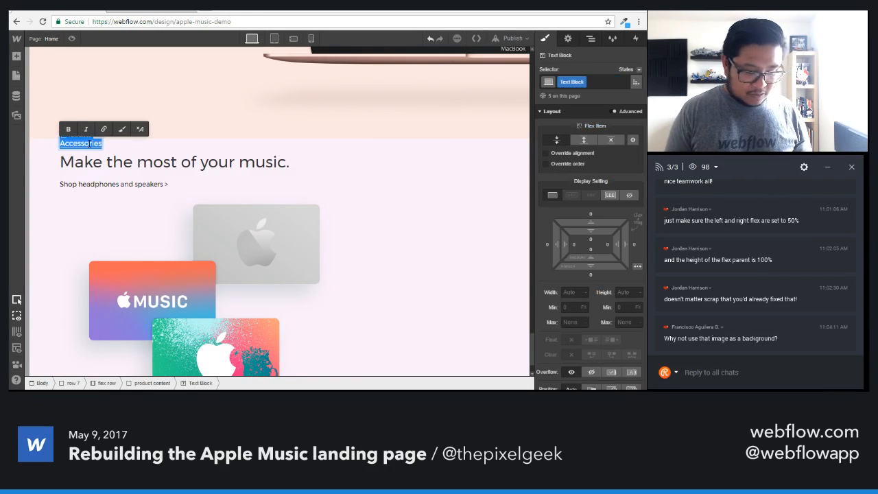
{"action": "type", "text": "Gift ca"}
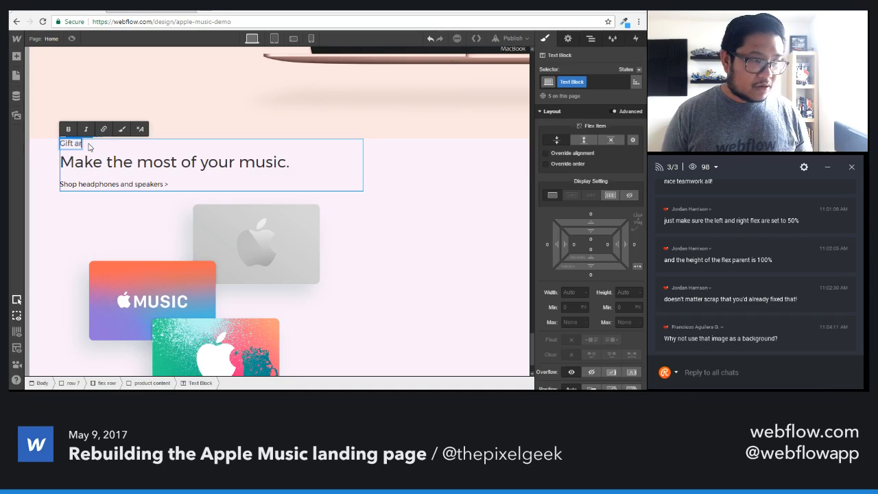
{"action": "key", "text": "BackSpace"}
{"action": "key", "text": "BackSpace"}
{"action": "type", "text": "Cards"}
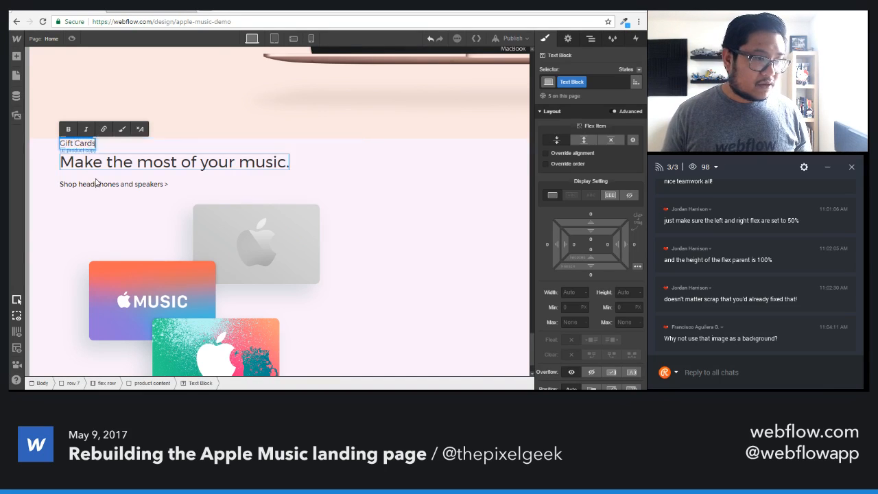
{"action": "double_click", "coordinate": [99, 169]}
{"action": "type", "text": "Give th"}
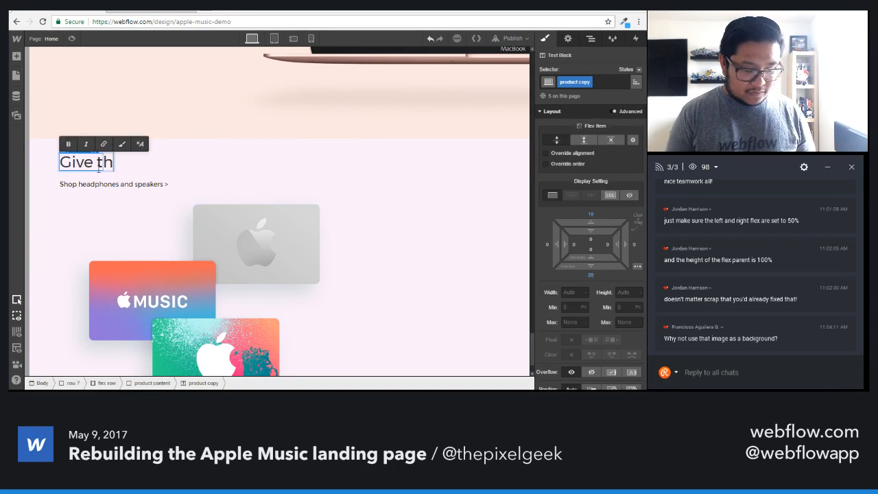
{"action": "type", "text": "e gift of Apple .m"}
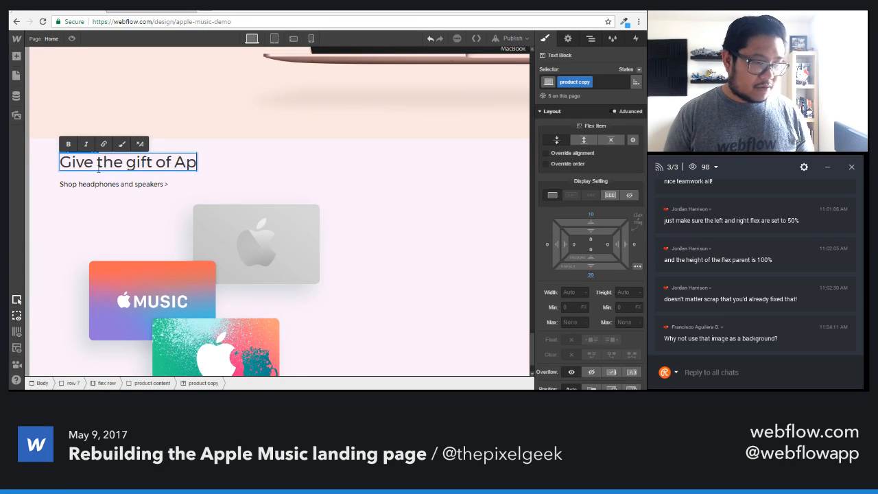
{"action": "key", "text": "BackSpace"}
{"action": "key", "text": "BackSpace"}
{"action": "key", "text": "BackSpace"}
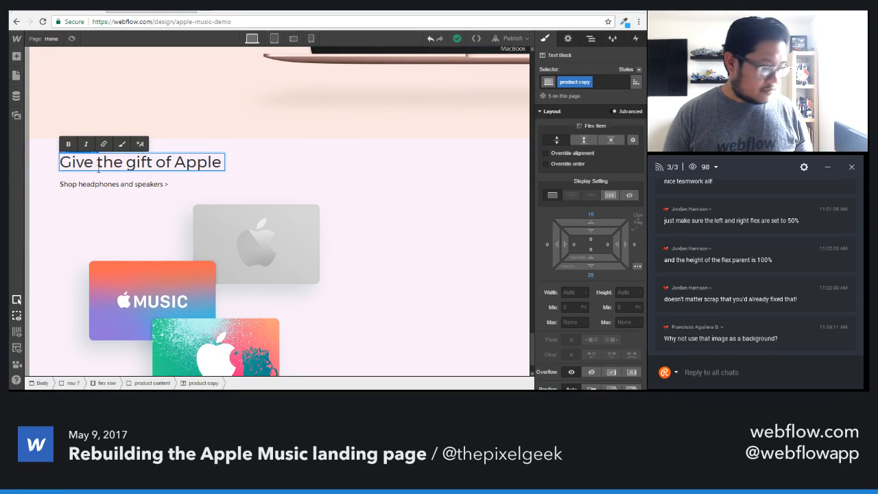
{"action": "type", "text": "Music, access"}
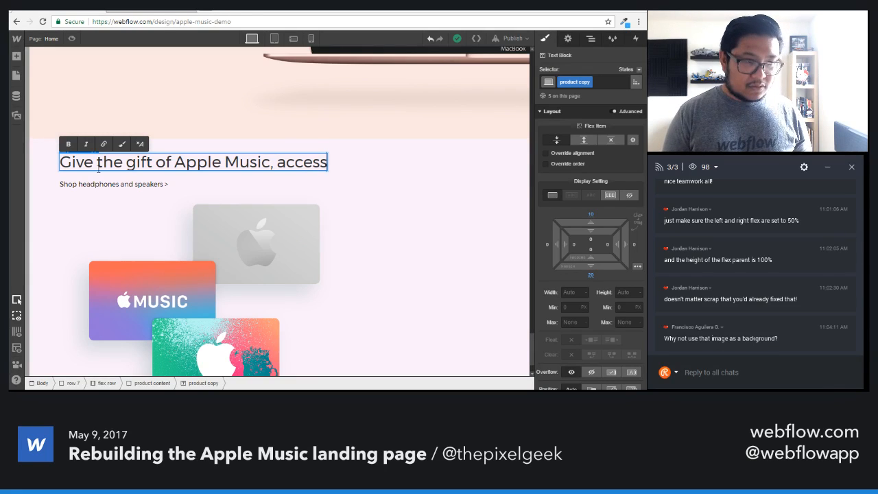
{"action": "type", "text": "ories, "}
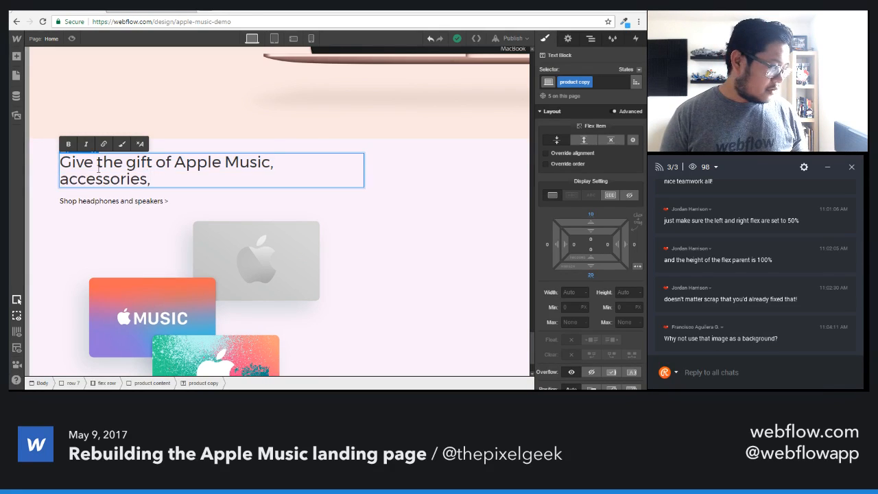
{"action": "type", "text": "and more."}
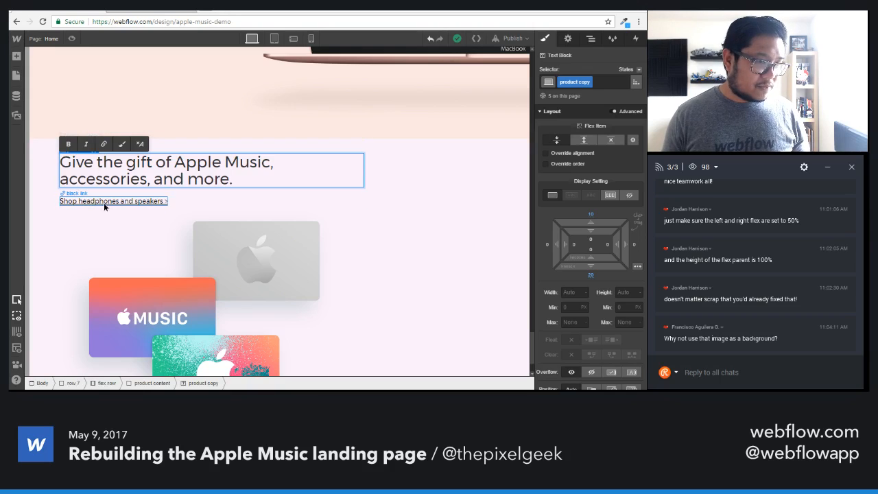
{"action": "key", "text": "Escape"}
Change the link text to 'Learn more about gift cards >'.
{"action": "double_click", "coordinate": [104, 202]}
{"action": "type", "text": "Le"}
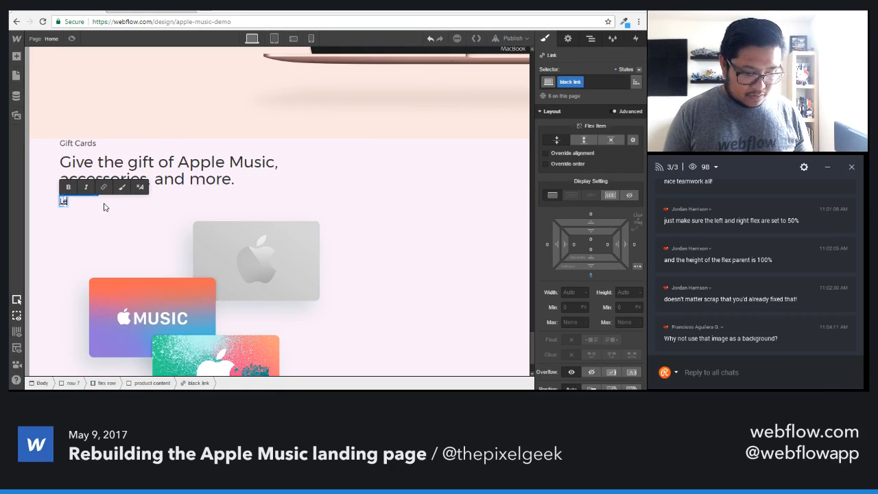
{"action": "type", "text": "arn more abouvt gift"}
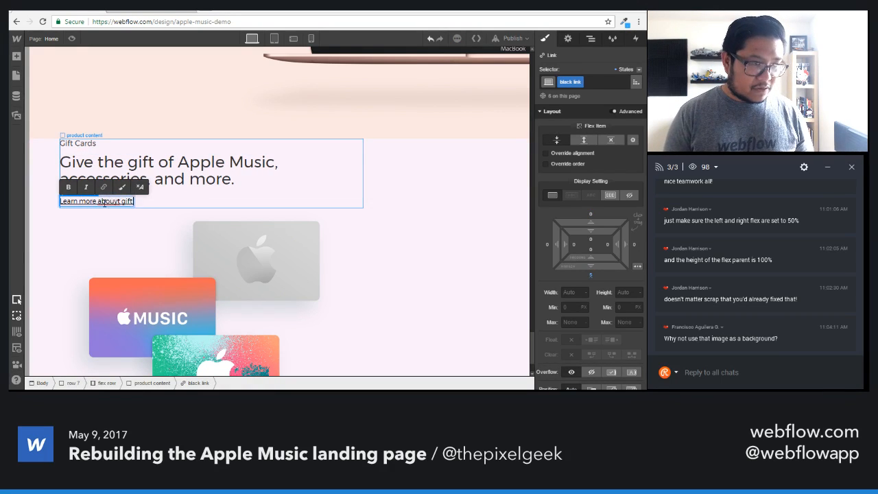
{"action": "type", "text": " cards"}
{"action": "double_click", "coordinate": [110, 200]}
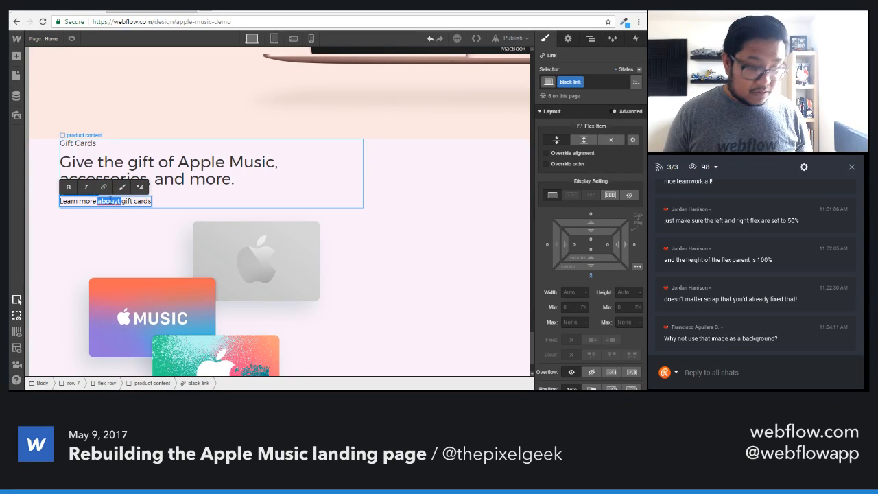
{"action": "type", "text": "about"}
{"action": "type", "text": " >"}
{"action": "key", "text": "Escape"}
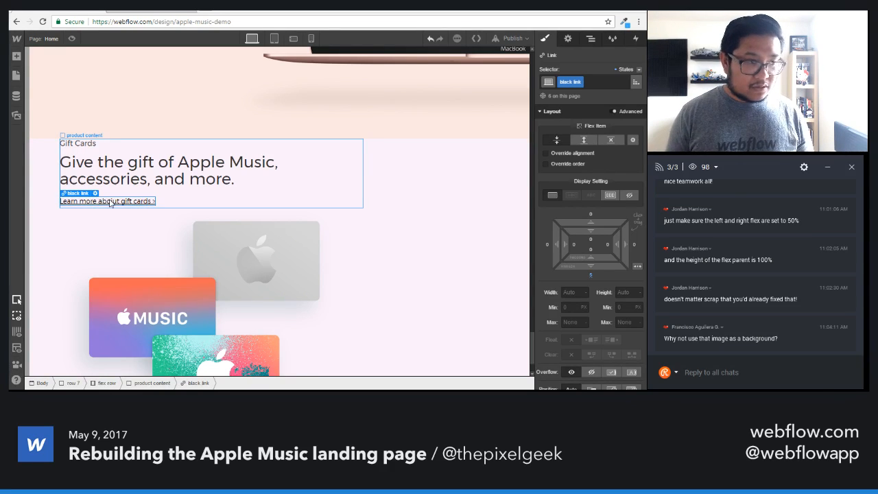
Select the card text block and edit its flex basis value.
{"action": "left_click", "coordinate": [334, 253]}
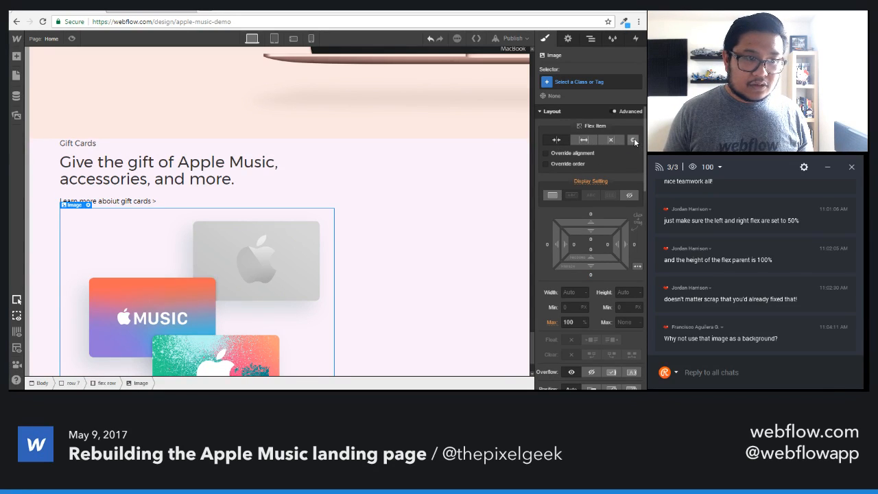
{"action": "left_click", "coordinate": [309, 185]}
{"action": "mouse_move", "coordinate": [582, 204]}
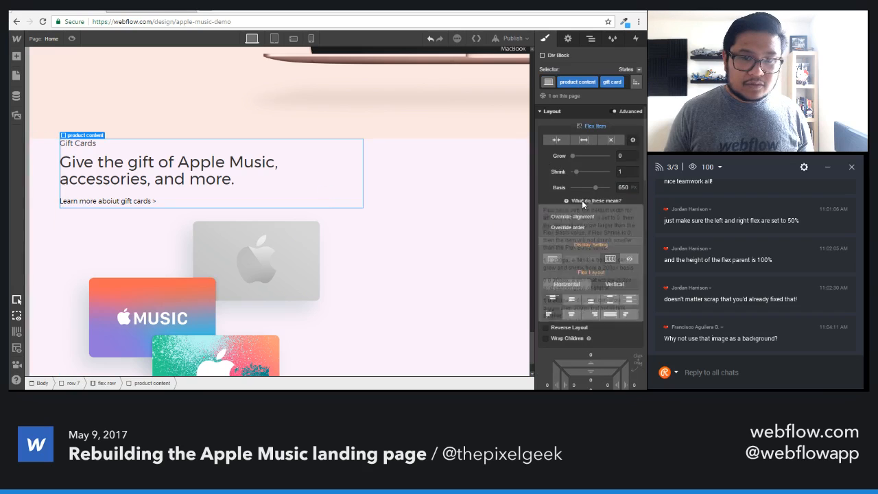
{"action": "left_click", "coordinate": [622, 186]}
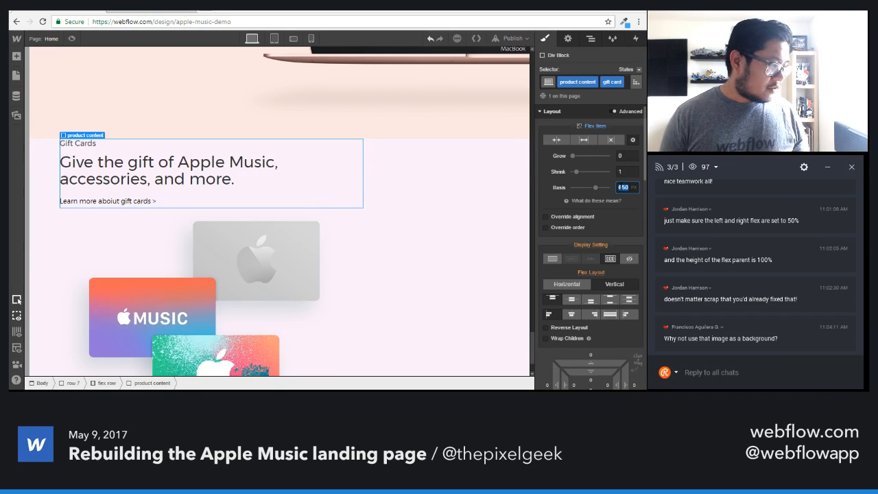
Set the text block's basis to 60% and give the image a 'gift card image' class.
{"action": "type", "text": "60"}
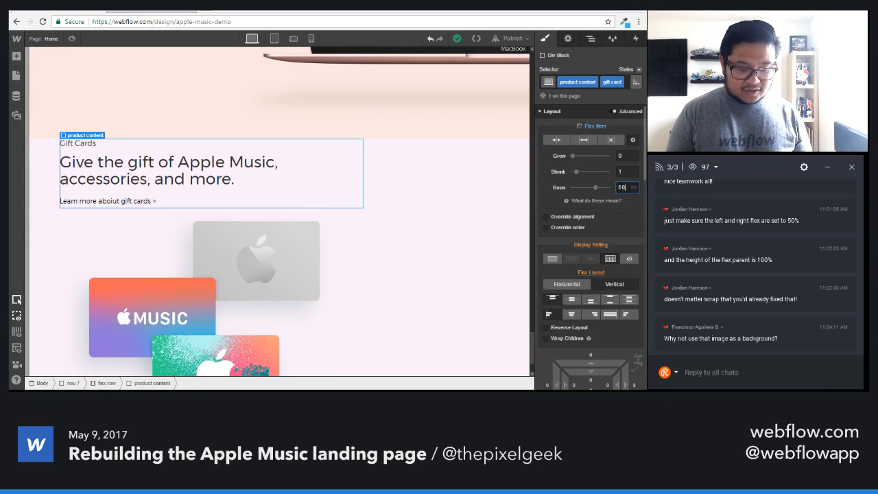
{"action": "type", "text": "%"}
{"action": "left_click", "coordinate": [330, 334]}
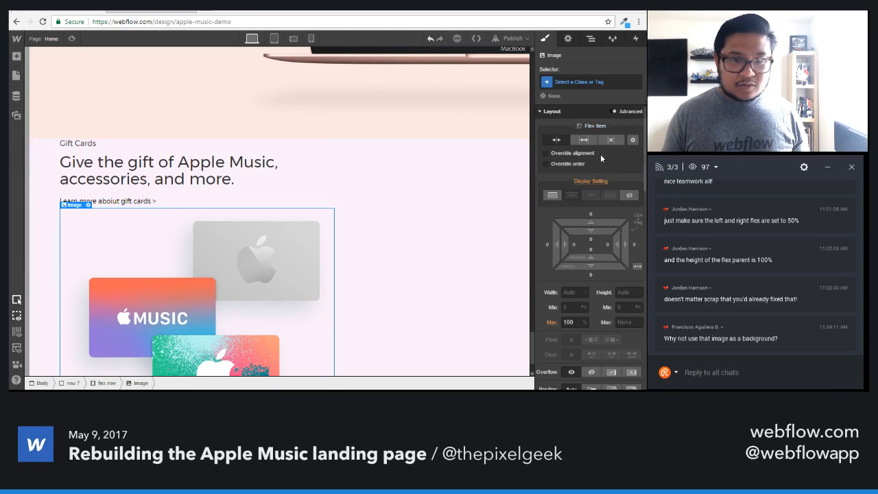
{"action": "left_click", "coordinate": [582, 81]}
{"action": "type", "text": "gioft card im"}
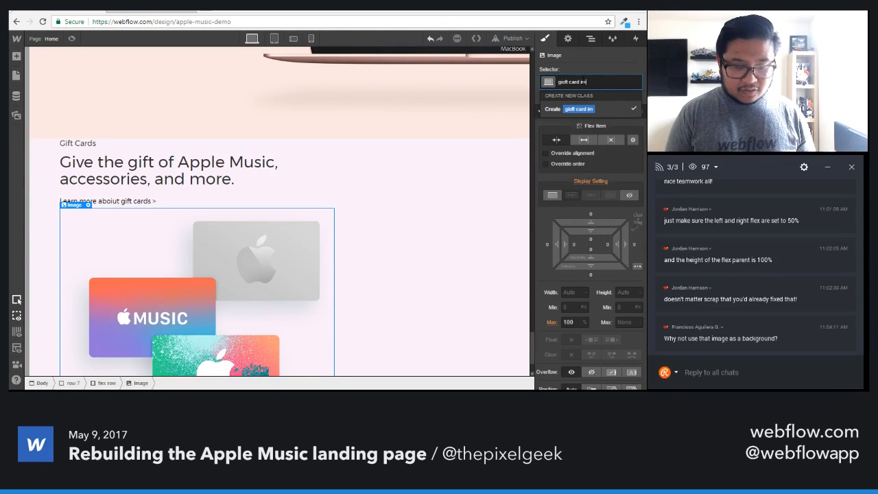
{"action": "type", "text": "g"}
{"action": "key", "text": "Return"}
{"action": "double_click", "coordinate": [580, 83]}
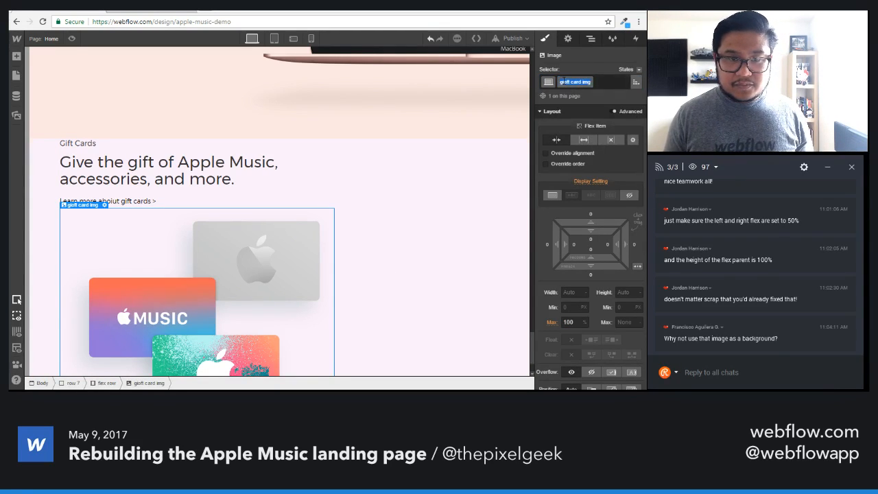
{"action": "type", "text": "ftr"}
{"action": "key", "text": "Return"}
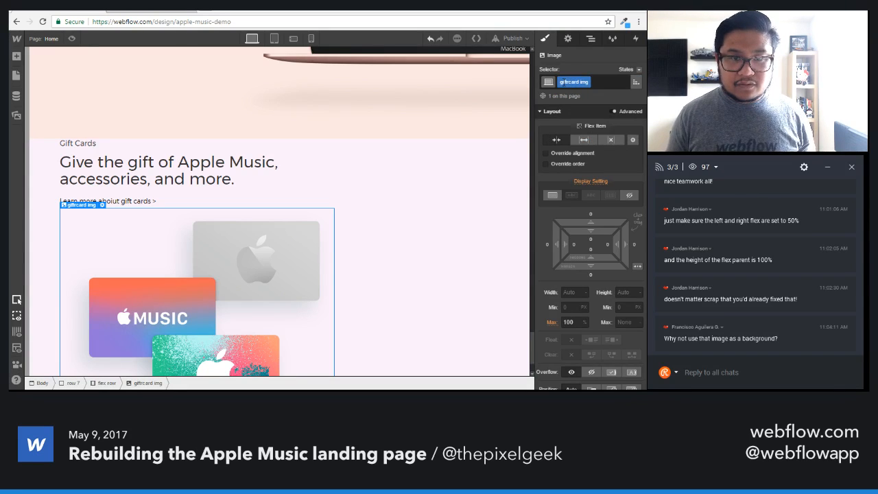
{"action": "type", "text": "gift car"}
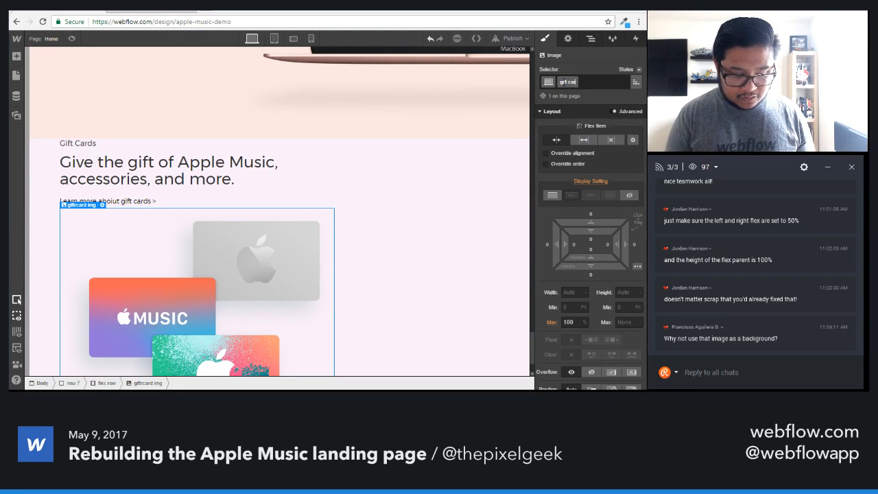
{"action": "type", "text": "d image"}
{"action": "key", "text": "Return"}
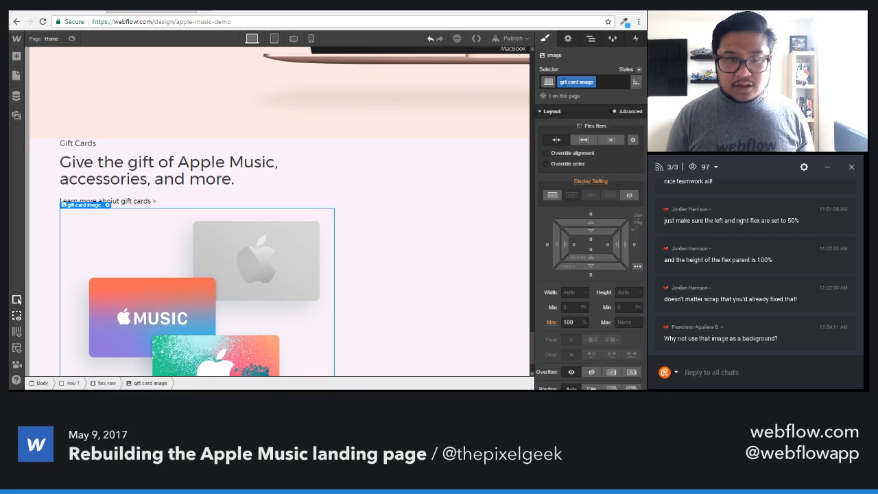
Set the gift card image's custom flex basis to 40%.
{"action": "left_click", "coordinate": [632, 139]}
{"action": "left_click", "coordinate": [629, 190]}
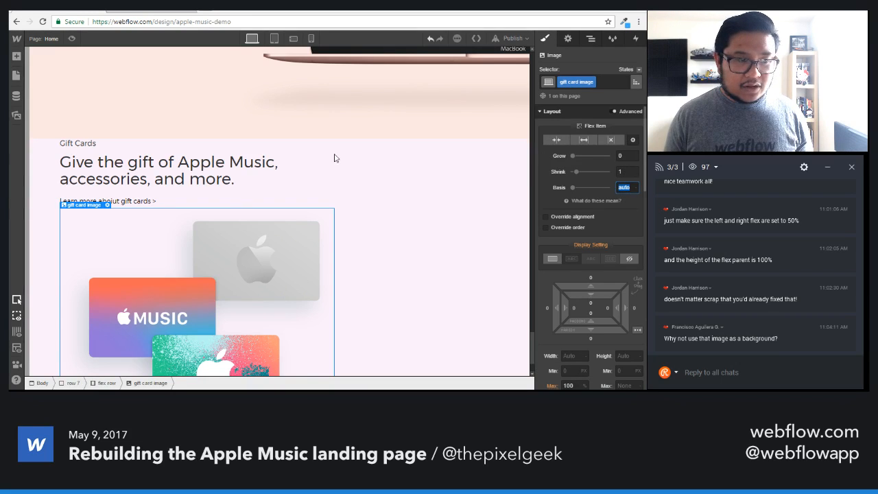
{"action": "mouse_move", "coordinate": [562, 206]}
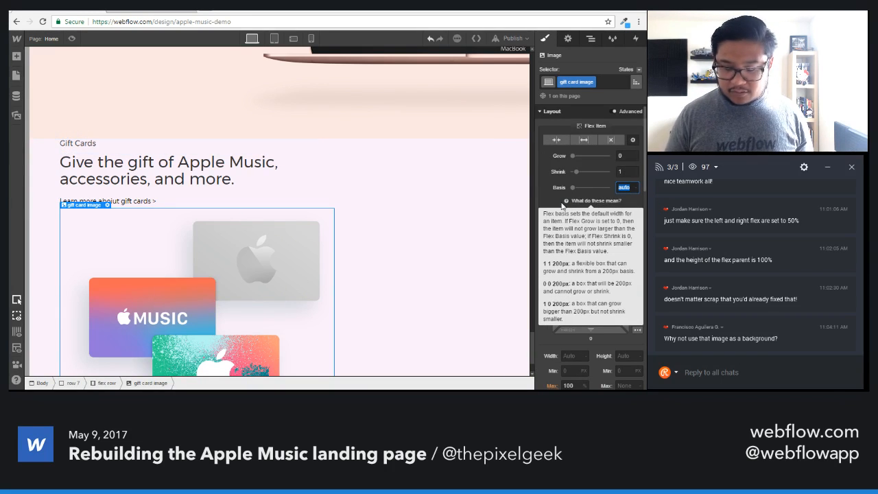
{"action": "type", "text": "40%"}
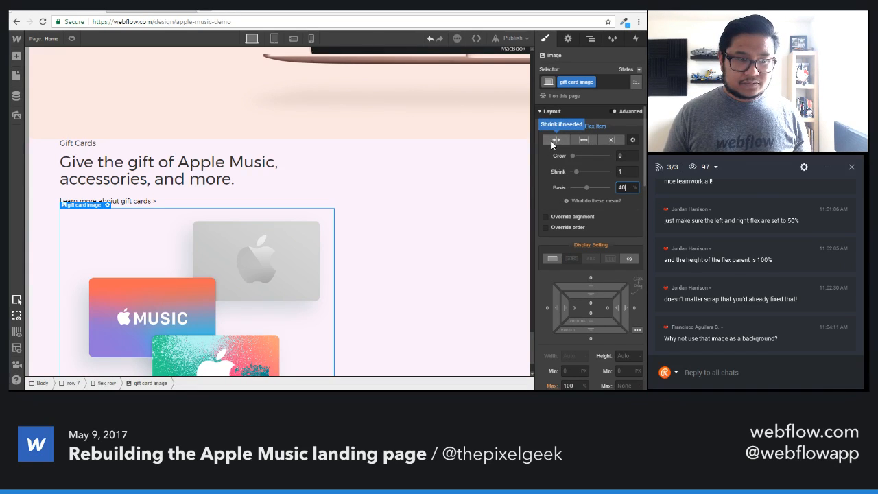
Reset the flex sizing so the image grows and the text block sits narrow beside it.
{"action": "left_click", "coordinate": [270, 193]}
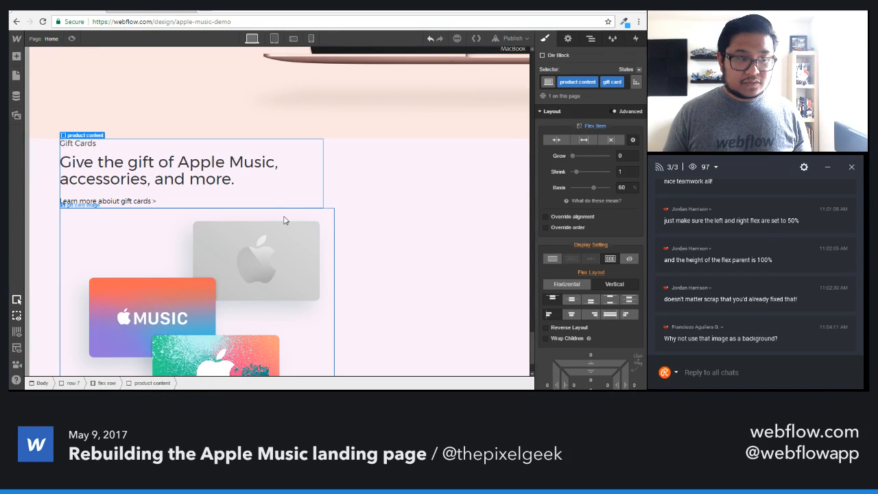
{"action": "left_click", "coordinate": [347, 217]}
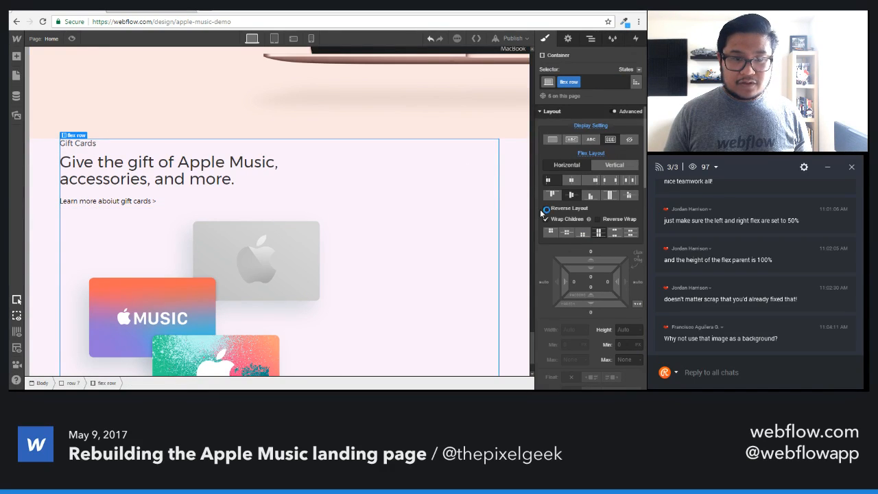
{"action": "left_click", "coordinate": [320, 253]}
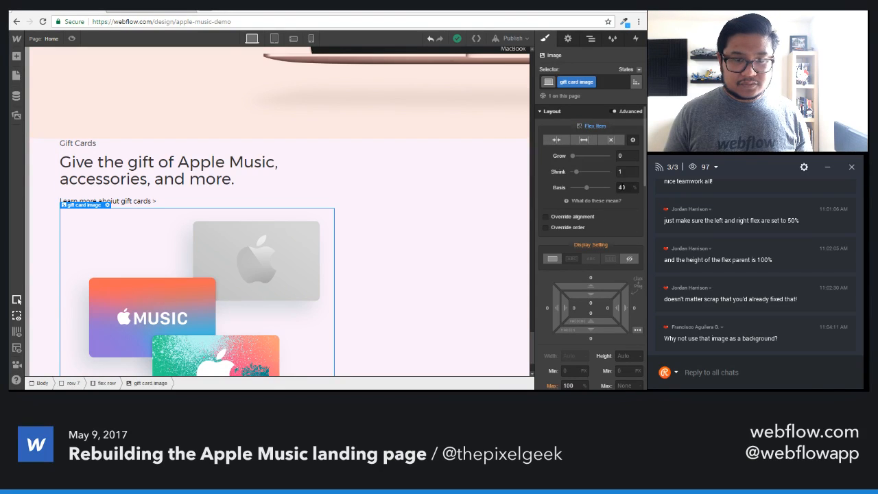
{"action": "left_click", "coordinate": [320, 199]}
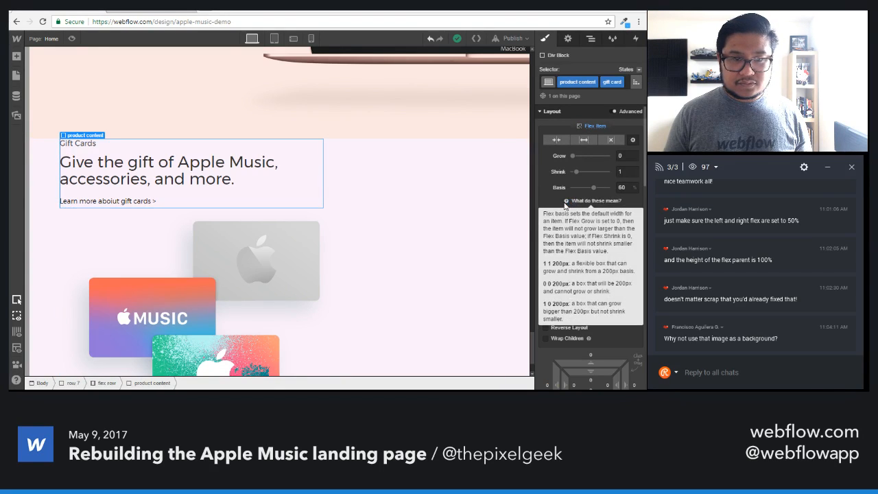
{"action": "left_click", "coordinate": [556, 139]}
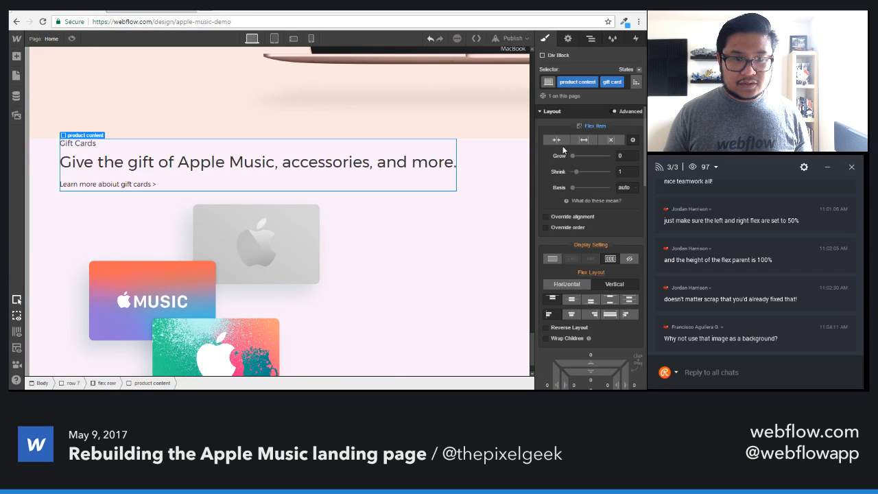
{"action": "left_click", "coordinate": [556, 140]}
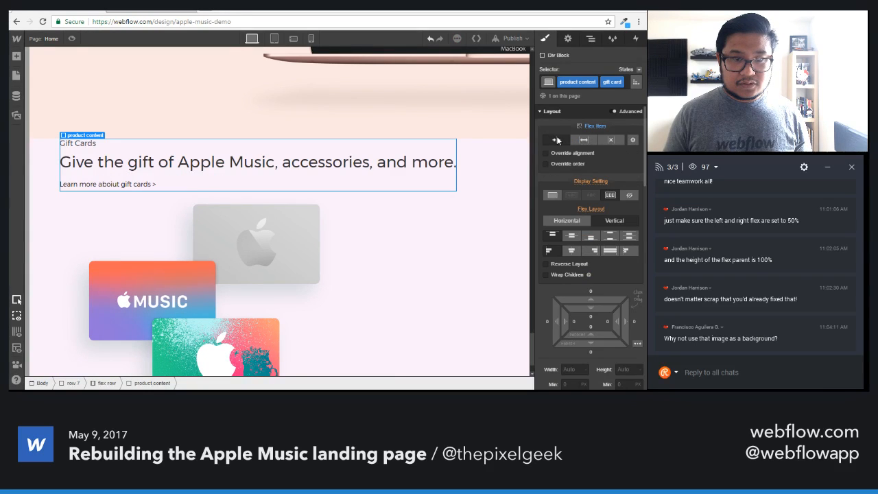
{"action": "left_click", "coordinate": [324, 322]}
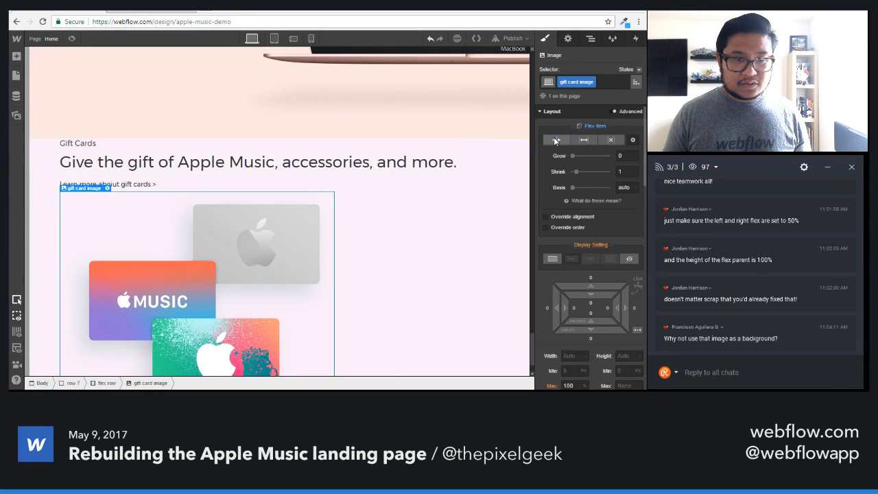
{"action": "left_click", "coordinate": [583, 140]}
{"action": "left_click", "coordinate": [428, 182]}
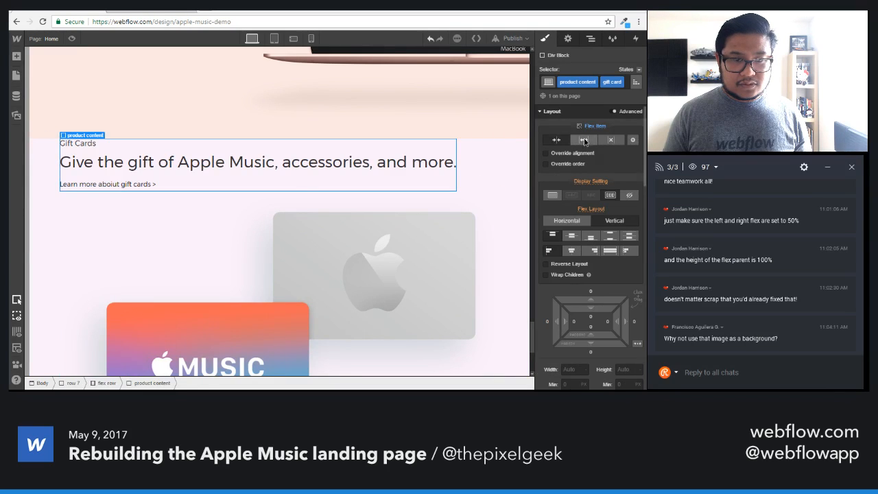
{"action": "left_click", "coordinate": [583, 140]}
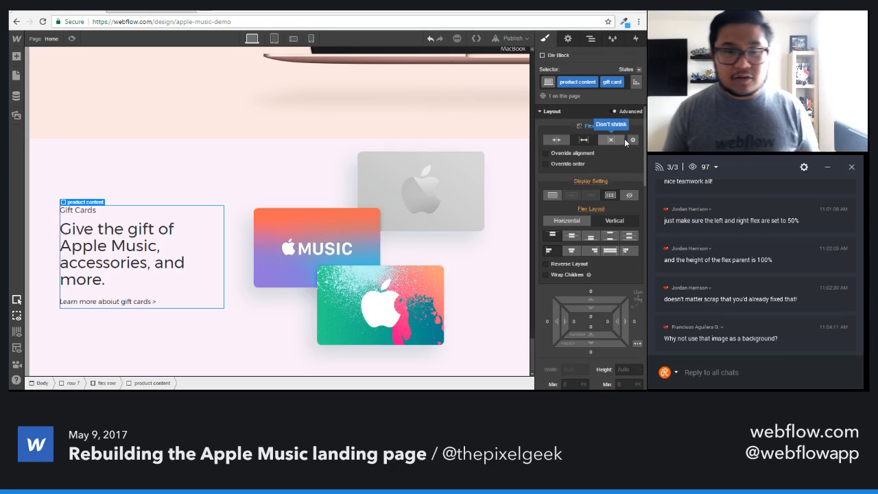
Try text block flex basis values of 60, 350 and back to 60.
{"action": "left_click", "coordinate": [632, 140]}
{"action": "left_click", "coordinate": [625, 188]}
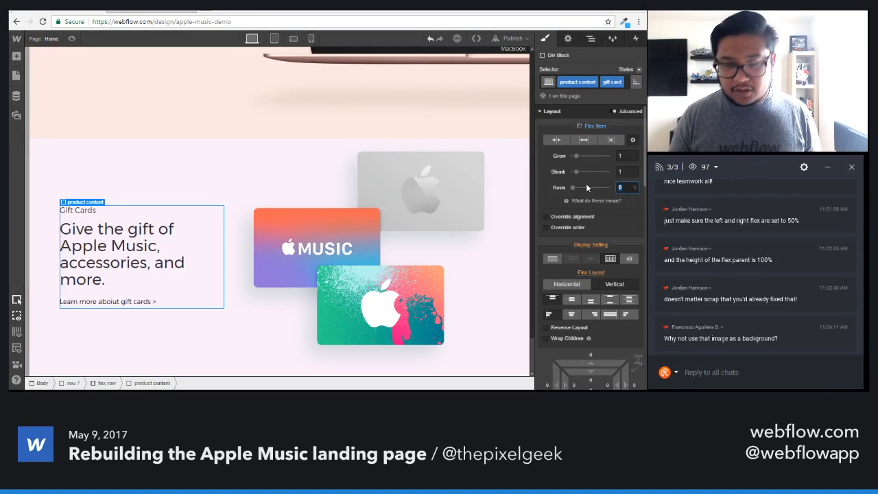
{"action": "type", "text": "60"}
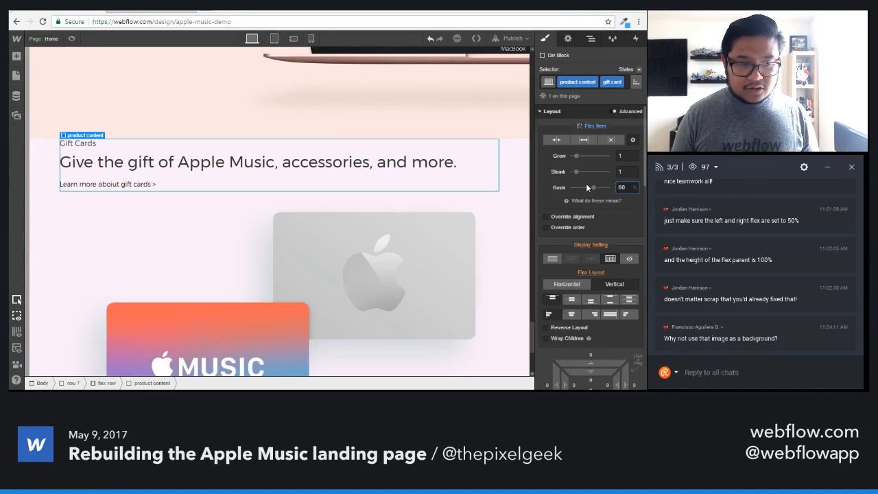
{"action": "key", "text": "BackSpace"}
{"action": "key", "text": "BackSpace"}
{"action": "type", "text": "350"}
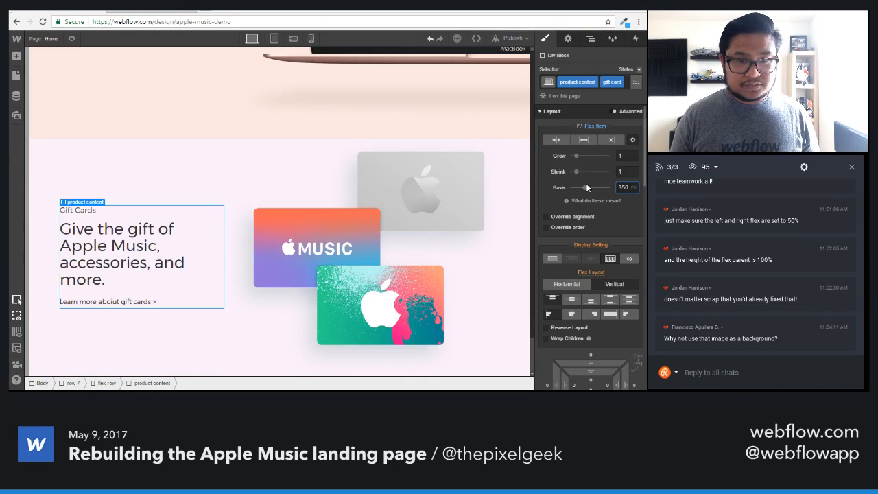
{"action": "key", "text": "BackSpace"}
{"action": "key", "text": "BackSpace"}
{"action": "key", "text": "BackSpace"}
{"action": "type", "text": "60"}
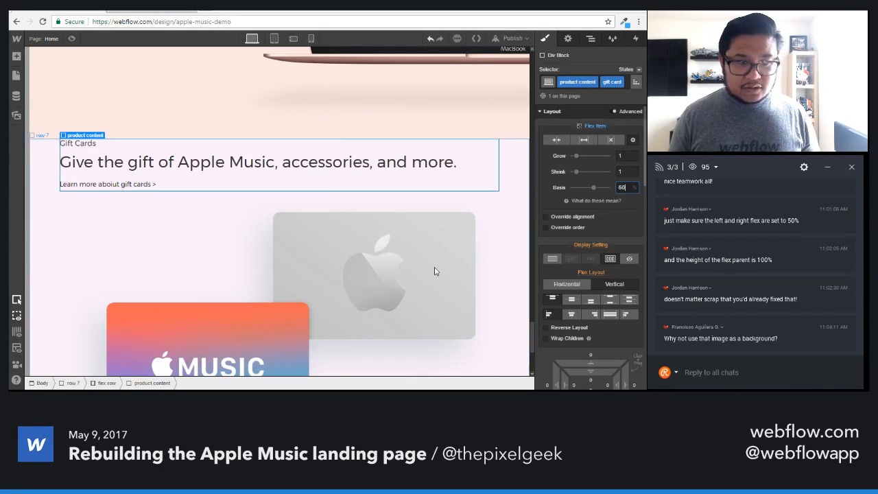
Let the gift card image grow and raise the text block's grow value to 2.
{"action": "left_click", "coordinate": [434, 270]}
{"action": "left_click", "coordinate": [632, 139]}
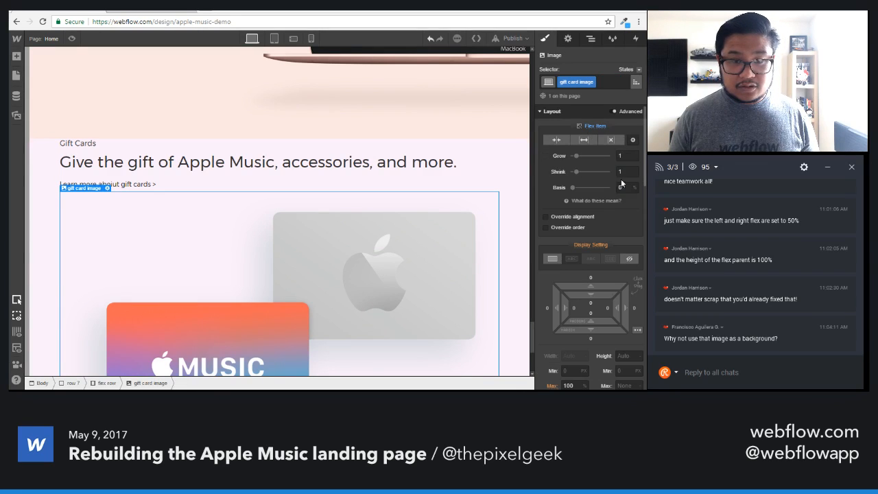
{"action": "left_click", "coordinate": [621, 187]}
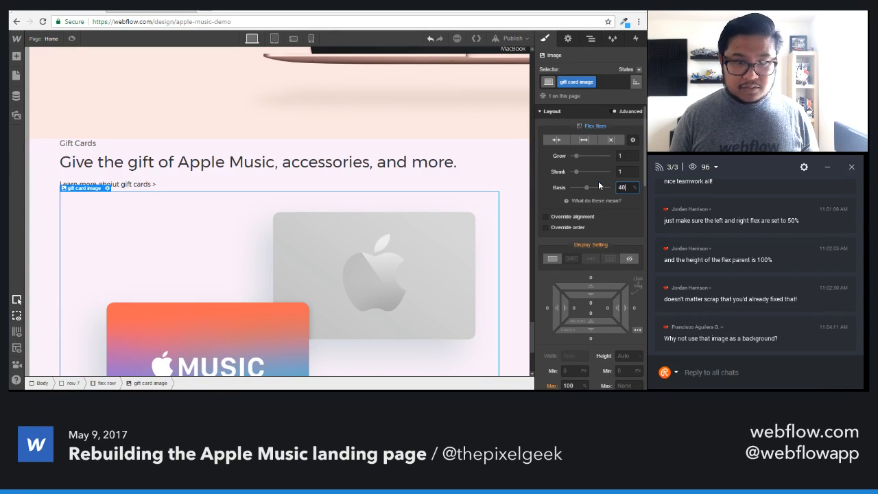
{"action": "left_click", "coordinate": [583, 138]}
{"action": "left_click", "coordinate": [434, 181]}
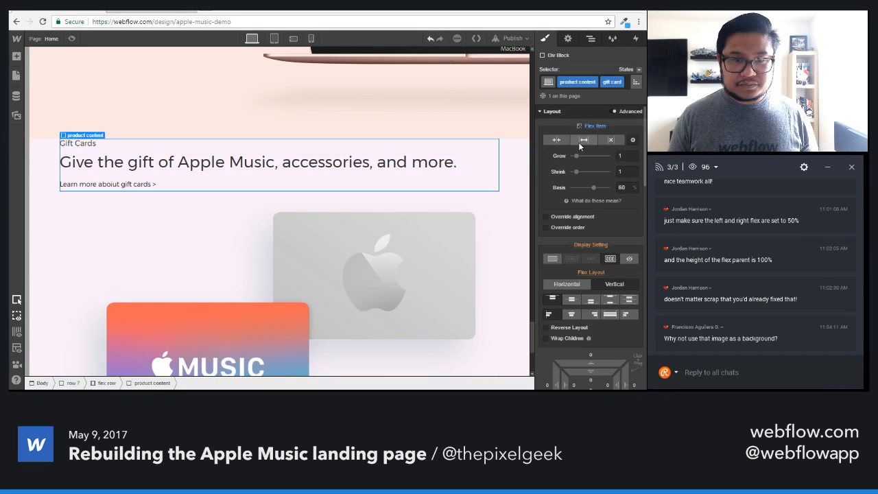
{"action": "left_click", "coordinate": [579, 142]}
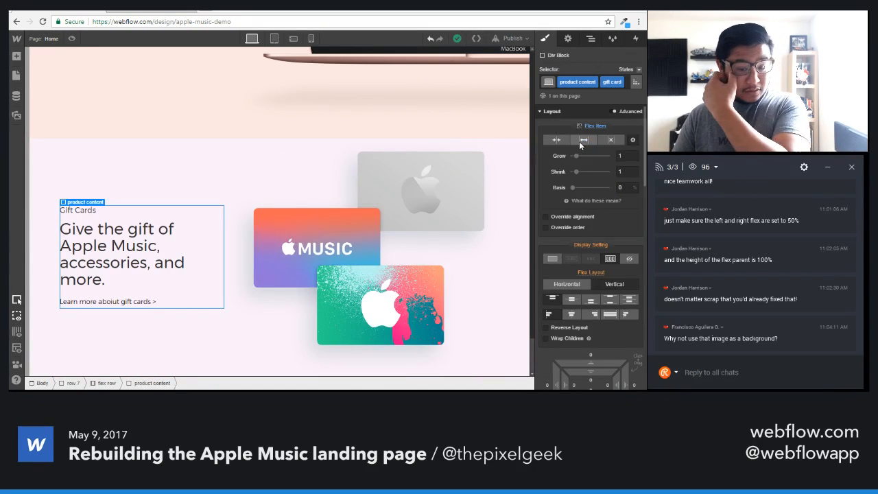
{"action": "left_click", "coordinate": [625, 156]}
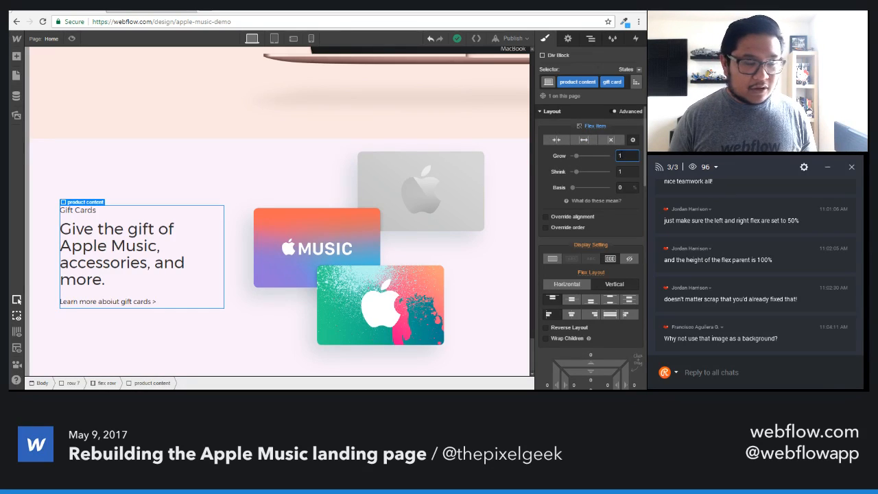
{"action": "key", "text": "Up"}
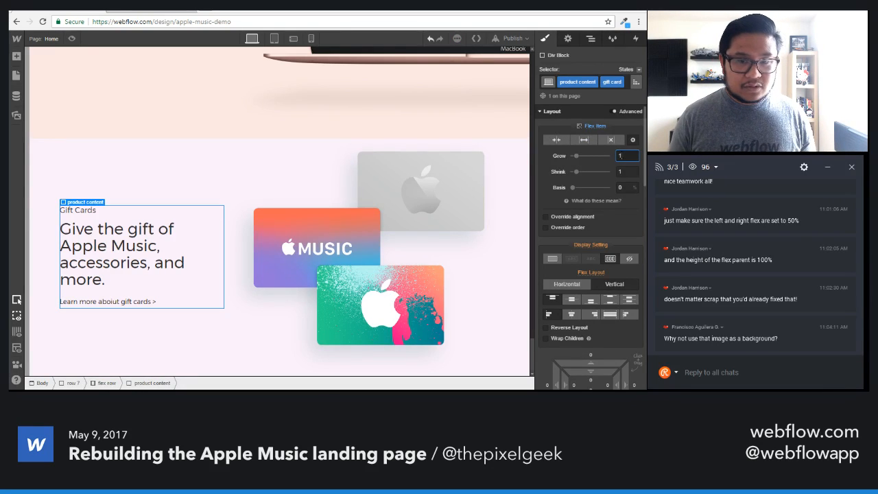
Set the gift card image's grow value to 2, then to 1.
{"action": "left_click", "coordinate": [452, 267]}
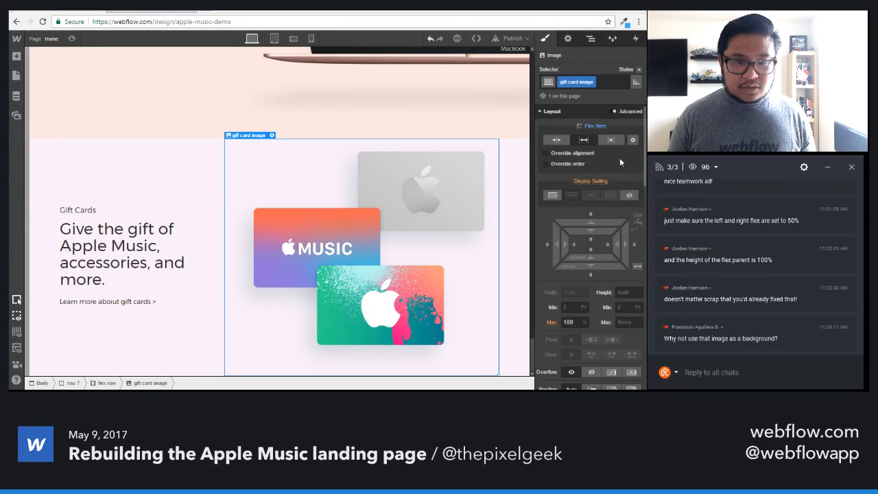
{"action": "left_click", "coordinate": [631, 140]}
{"action": "left_click", "coordinate": [629, 169]}
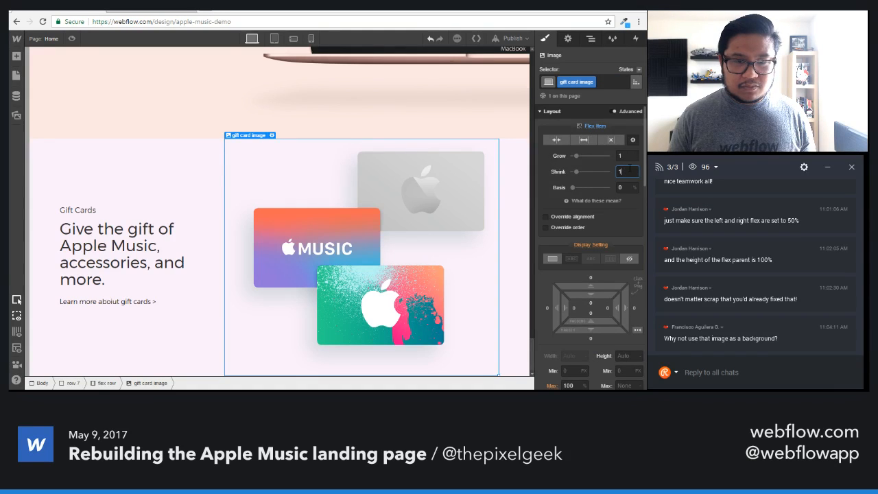
{"action": "key", "text": "shift+Tab"}
{"action": "type", "text": "2"}
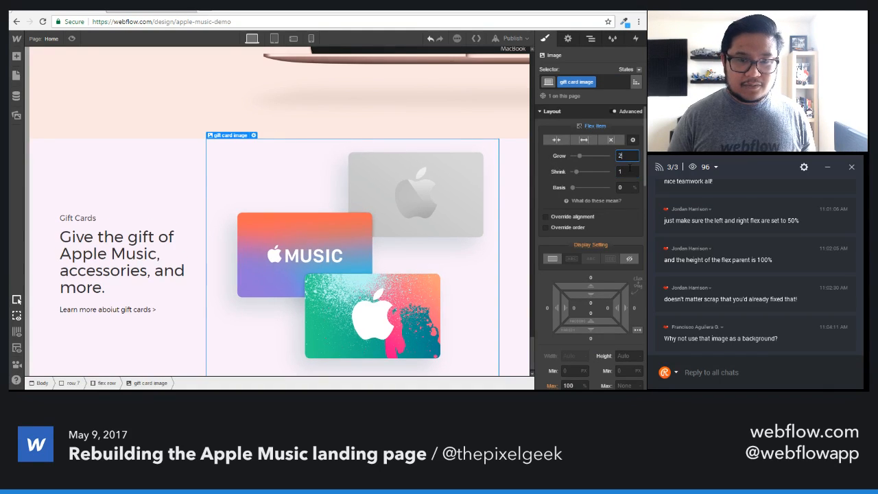
{"action": "key", "text": "BackSpace"}
{"action": "type", "text": "1"}
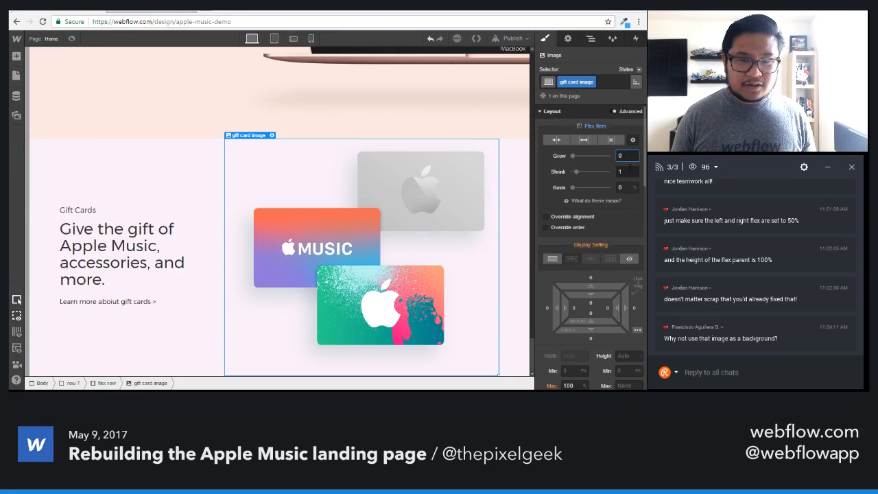
Set the text block's grow to 0, then restore its preset flex sizing.
{"action": "left_click", "coordinate": [219, 301]}
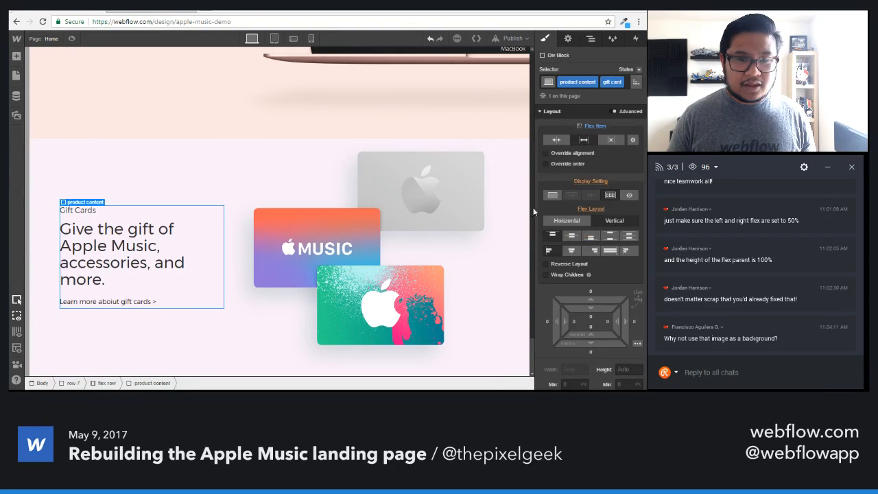
{"action": "left_click", "coordinate": [634, 140]}
{"action": "left_click", "coordinate": [623, 156]}
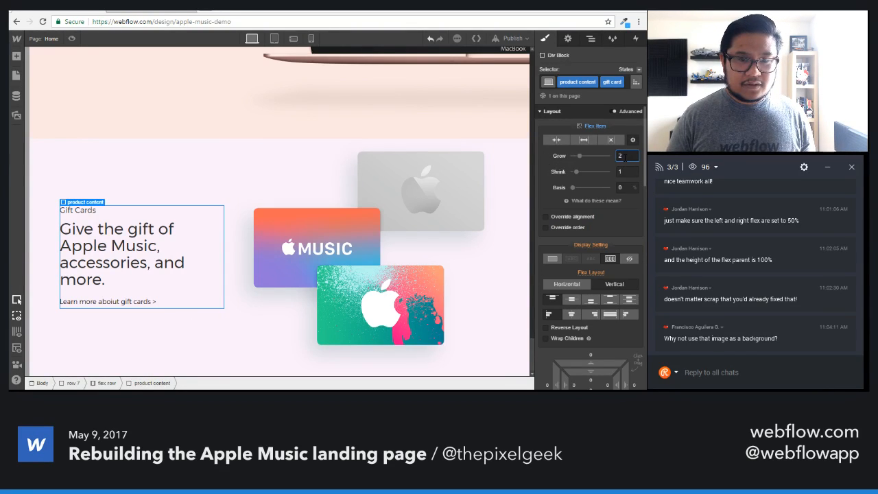
{"action": "key", "text": "BackSpace"}
{"action": "type", "text": "0"}
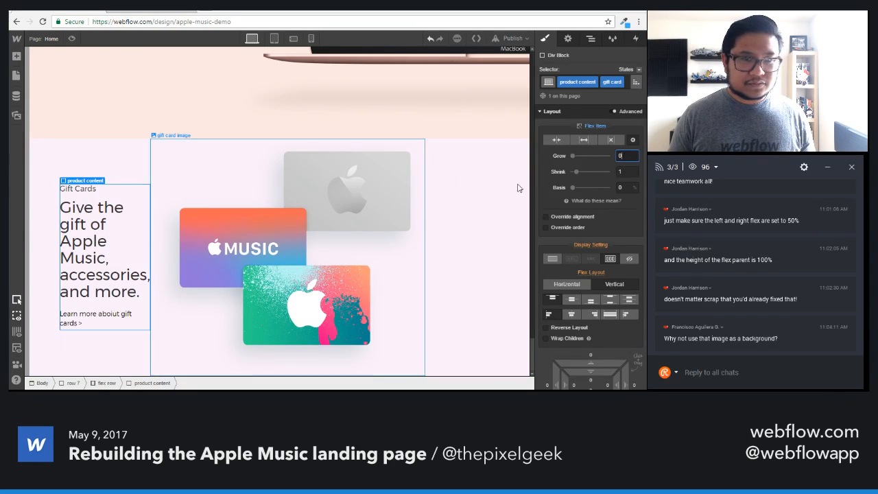
{"action": "left_click", "coordinate": [583, 140]}
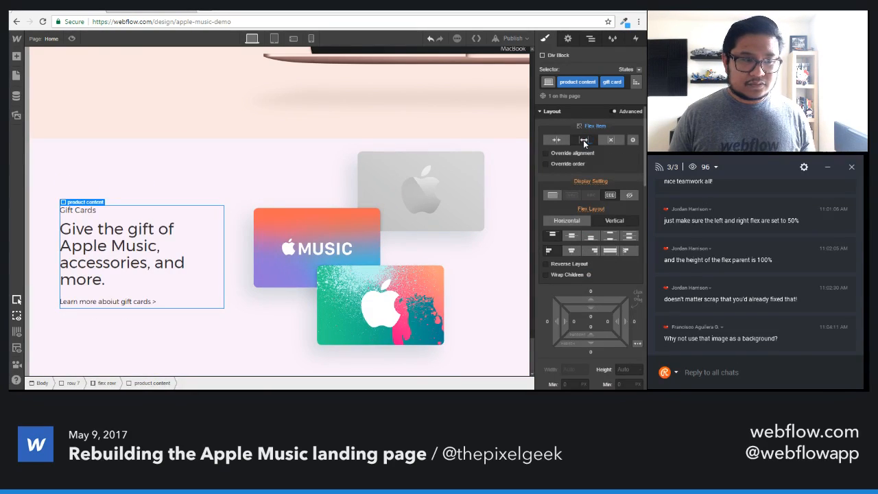
Apply the 'Shrink if needed' Flex Item preset to the gift card image.
{"action": "left_click", "coordinate": [397, 323]}
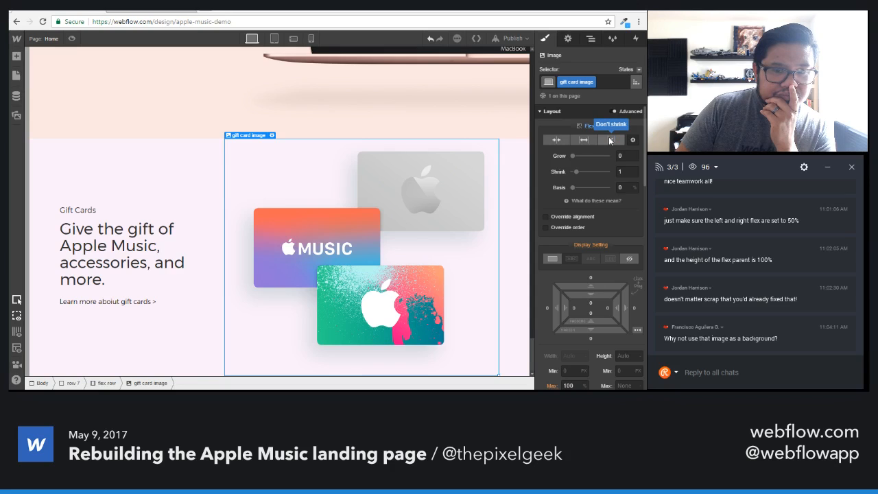
{"action": "left_click", "coordinate": [560, 141]}
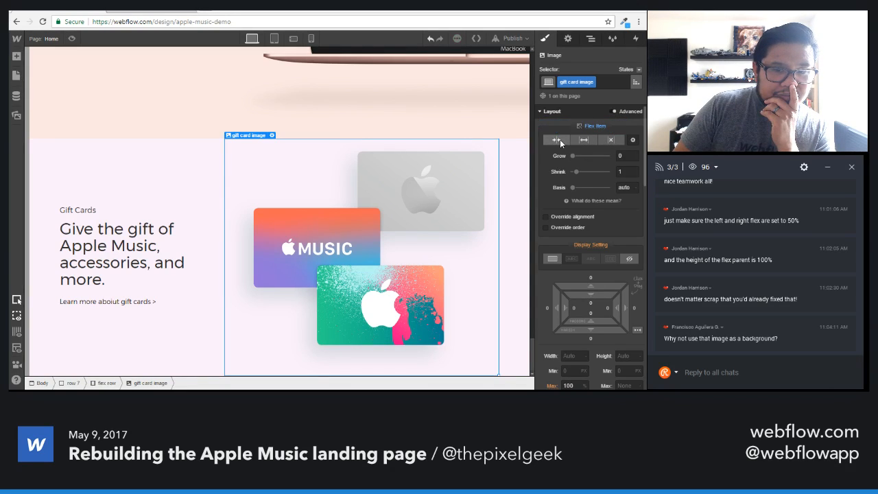
{"action": "left_click", "coordinate": [562, 140]}
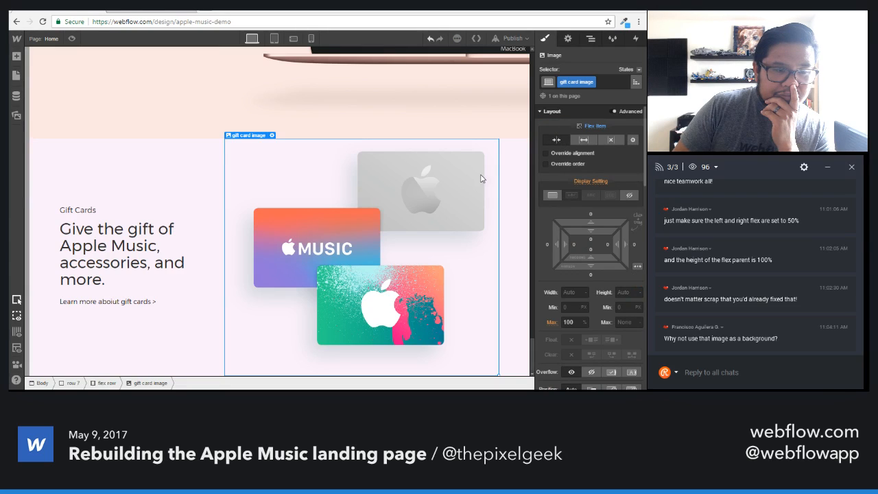
Set the gift card image's max width to none and its width to 45.
{"action": "left_click", "coordinate": [569, 321]}
{"action": "type", "text": "none"}
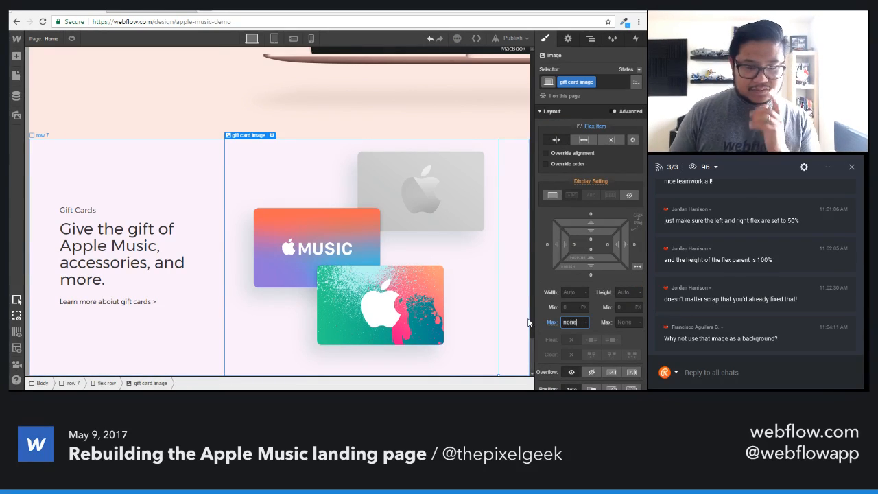
{"action": "left_click", "coordinate": [574, 292]}
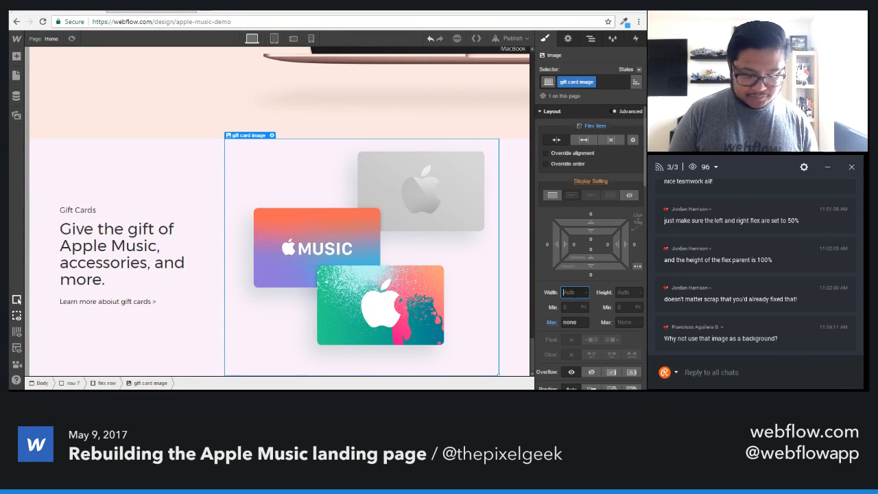
{"action": "type", "text": "40"}
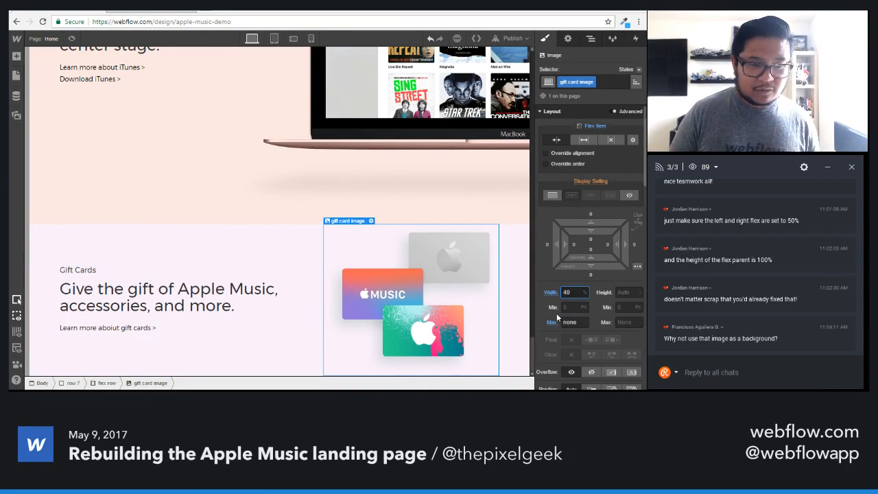
{"action": "key", "text": "BackSpace"}
{"action": "key", "text": "BackSpace"}
{"action": "type", "text": "50"}
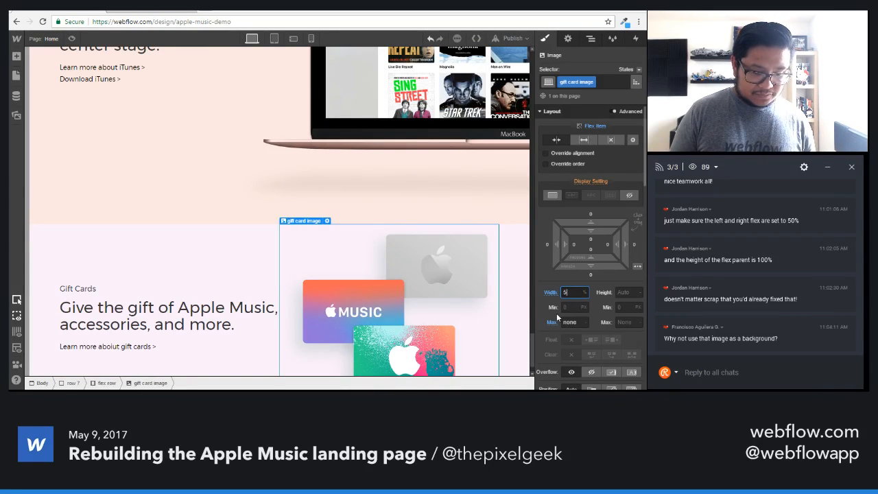
{"action": "key", "text": "BackSpace"}
{"action": "type", "text": "45"}
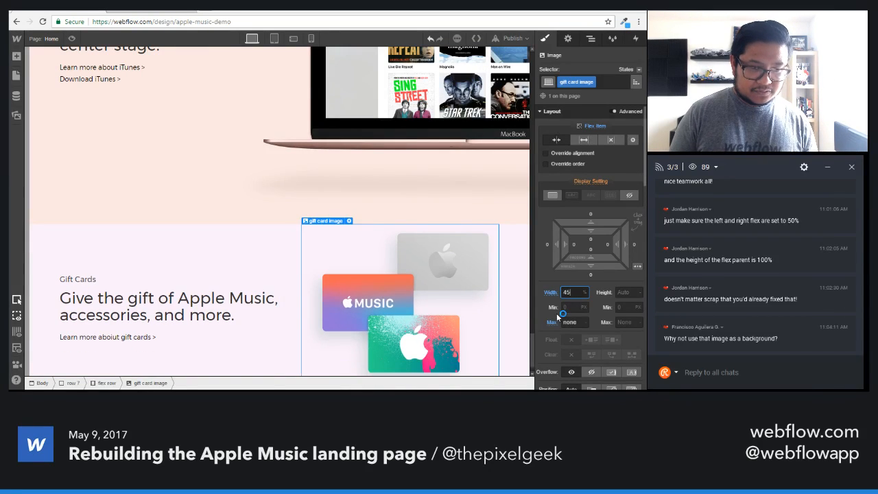
Give the row 7 Gift Cards section 75 px top and bottom padding.
{"action": "left_click", "coordinate": [42, 252]}
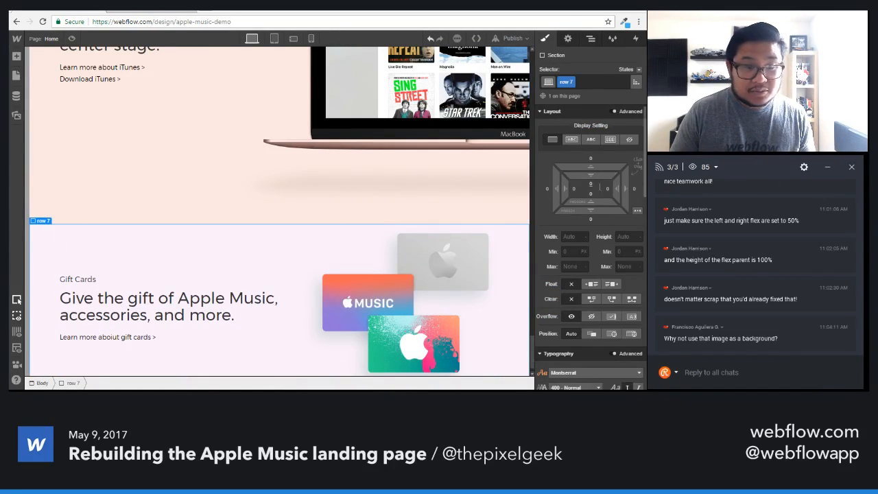
{"action": "left_click", "coordinate": [574, 236]}
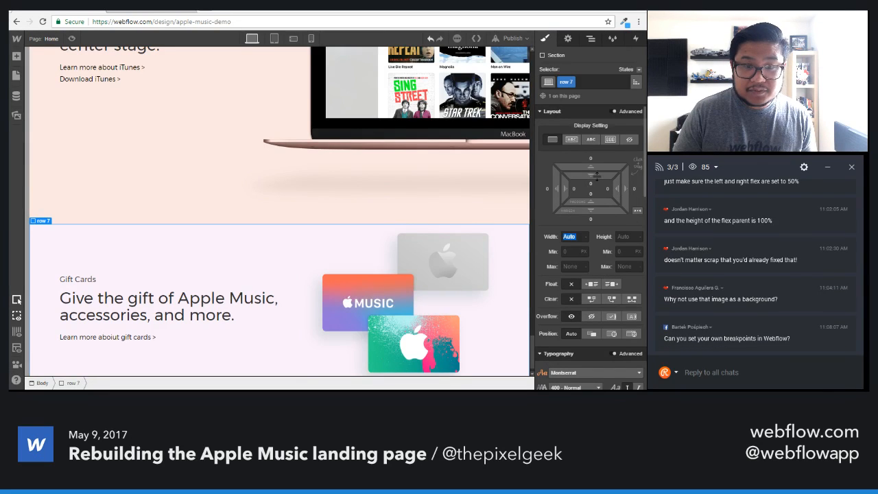
{"action": "left_click_drag", "start_coordinate": [592, 175], "coordinate": [589, 279]}
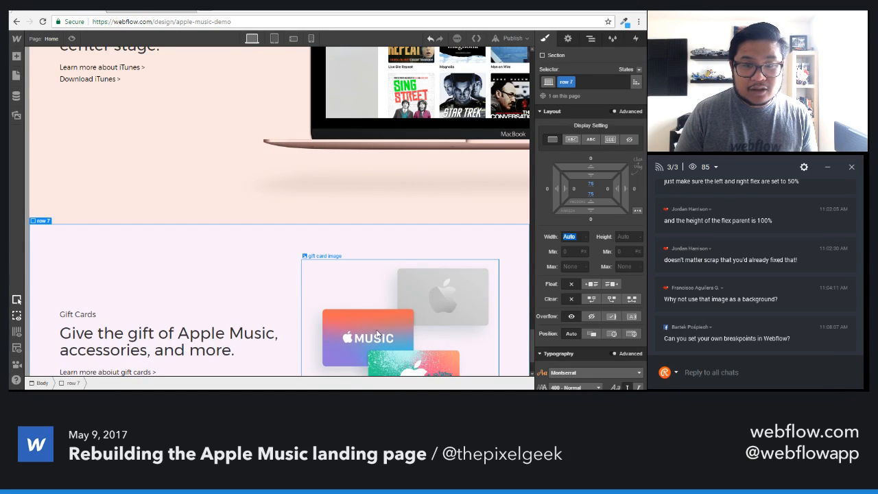
{"action": "scroll", "coordinate": [389, 310], "scroll_direction": "down", "scroll_amount": 3}
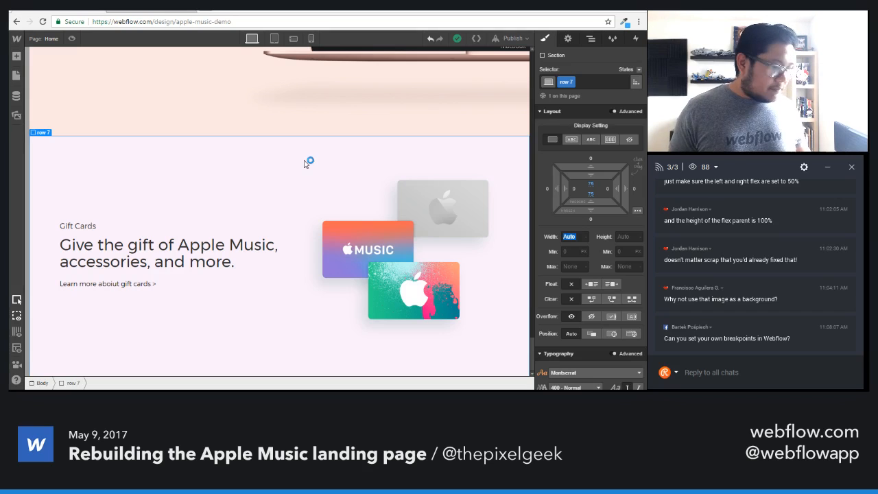
Collapse all branches in the Navigator, bring up the Add panel, then switch to the apple.com Music page.
{"action": "left_click", "coordinate": [590, 39]}
{"action": "left_click", "coordinate": [542, 245]}
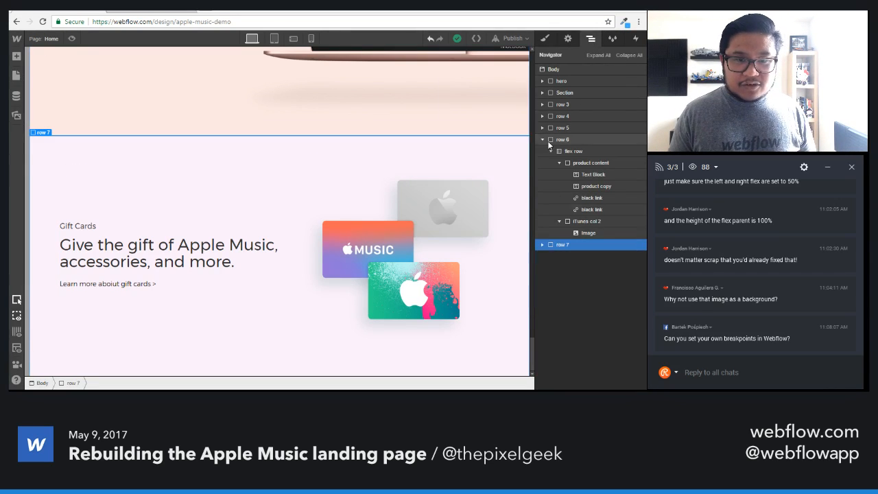
{"action": "left_click", "coordinate": [629, 55]}
{"action": "key", "text": "a"}
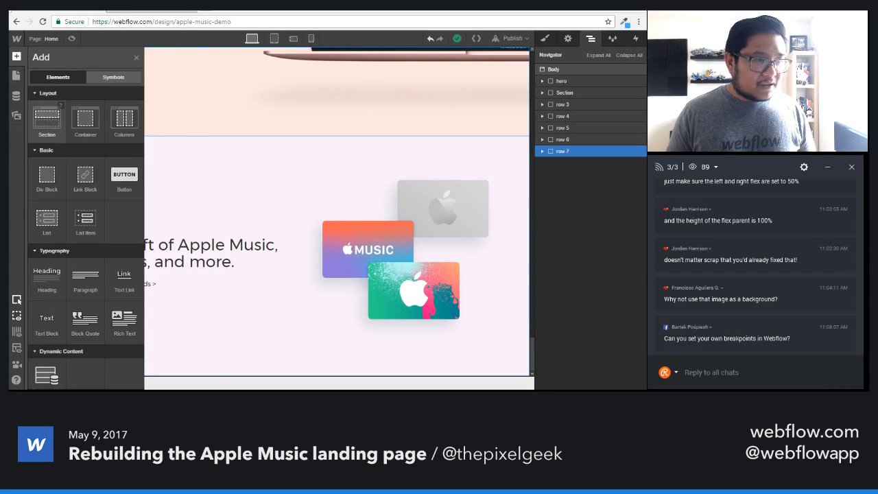
{"action": "left_click", "coordinate": [159, 13]}
Review the 'Music creation apps from Apple' section on apple.com/music, then return to Webflow.
{"action": "scroll", "coordinate": [286, 208], "scroll_direction": "down", "scroll_amount": 5}
{"action": "scroll", "coordinate": [285, 209], "scroll_direction": "down", "scroll_amount": 5}
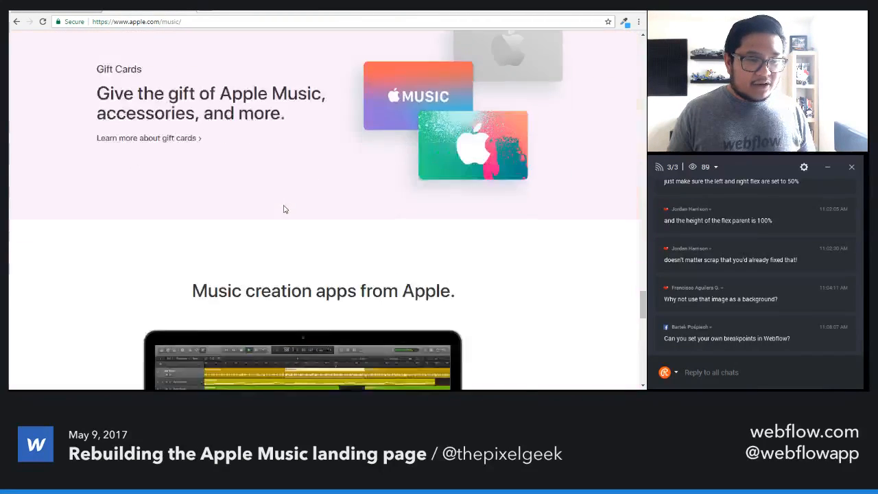
{"action": "scroll", "coordinate": [325, 197], "scroll_direction": "down", "scroll_amount": 7}
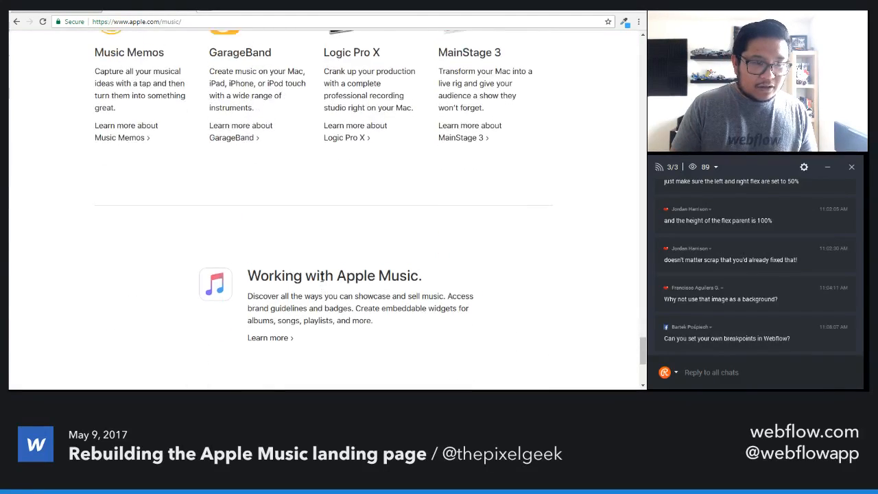
{"action": "scroll", "coordinate": [322, 279], "scroll_direction": "down", "scroll_amount": 2}
{"action": "scroll", "coordinate": [295, 266], "scroll_direction": "up", "scroll_amount": 5}
{"action": "scroll", "coordinate": [295, 266], "scroll_direction": "up", "scroll_amount": 6}
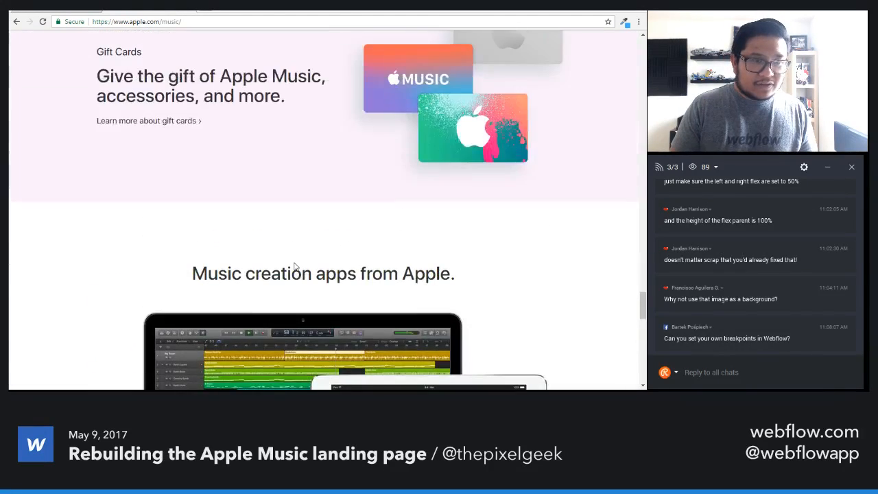
{"action": "scroll", "coordinate": [294, 266], "scroll_direction": "down", "scroll_amount": 2}
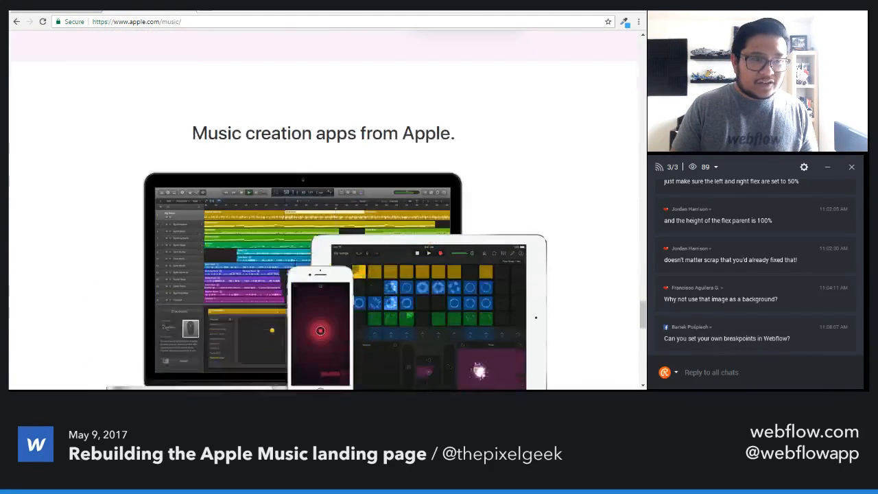
{"action": "left_click", "coordinate": [61, 11]}
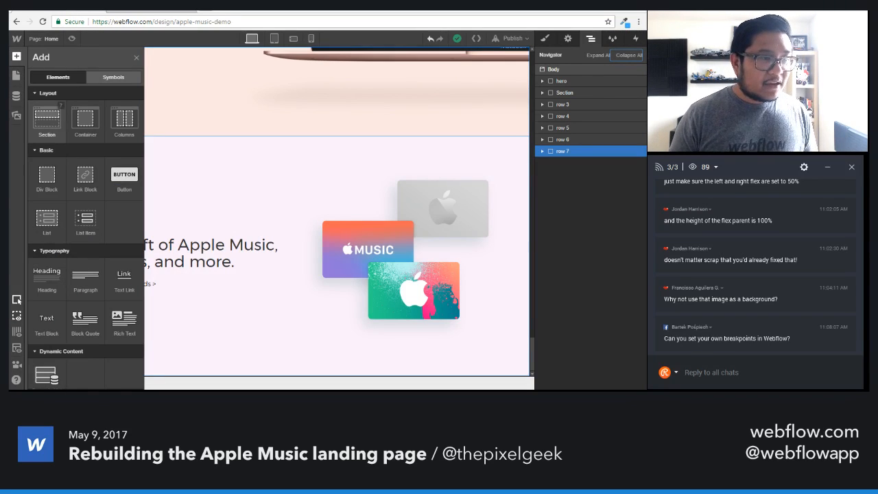
Add a new section below the Gift Cards row and give it the class 'row 8'.
{"action": "left_click_drag", "start_coordinate": [47, 118], "coordinate": [554, 203]}
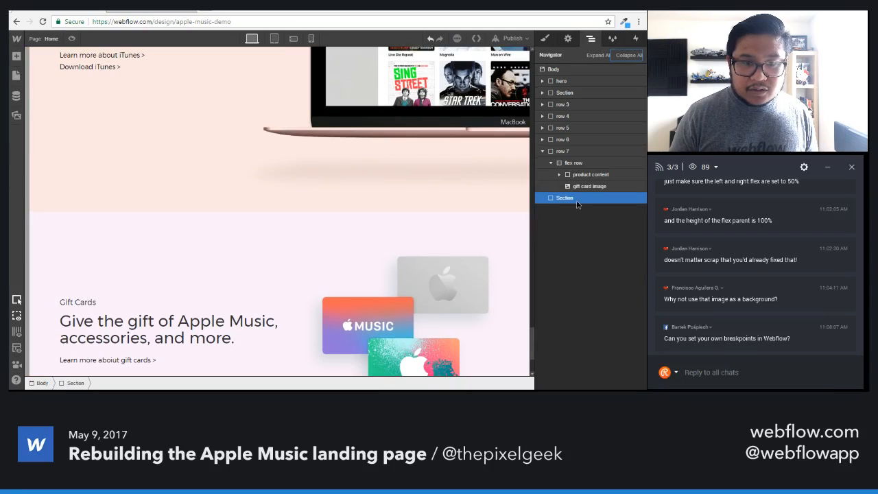
{"action": "left_click", "coordinate": [545, 39]}
{"action": "type", "text": "row 8"}
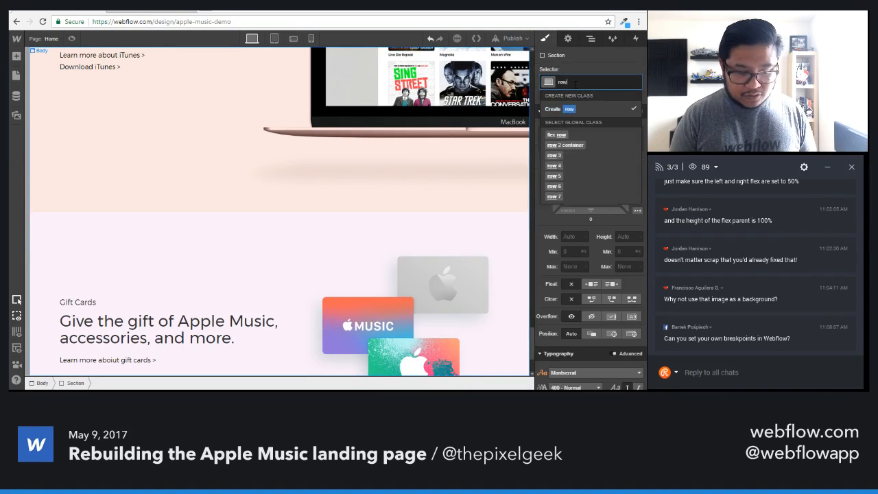
{"action": "key", "text": "Return"}
{"action": "scroll", "coordinate": [279, 365], "scroll_direction": "down", "scroll_amount": 2}
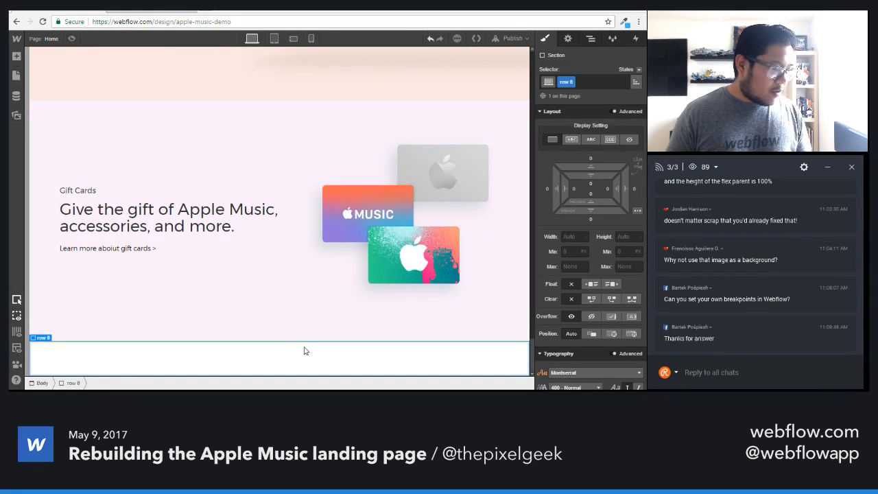
Put a Container in row 8 holding a Div Block classed 'row 8 feature'.
{"action": "key", "text": "a"}
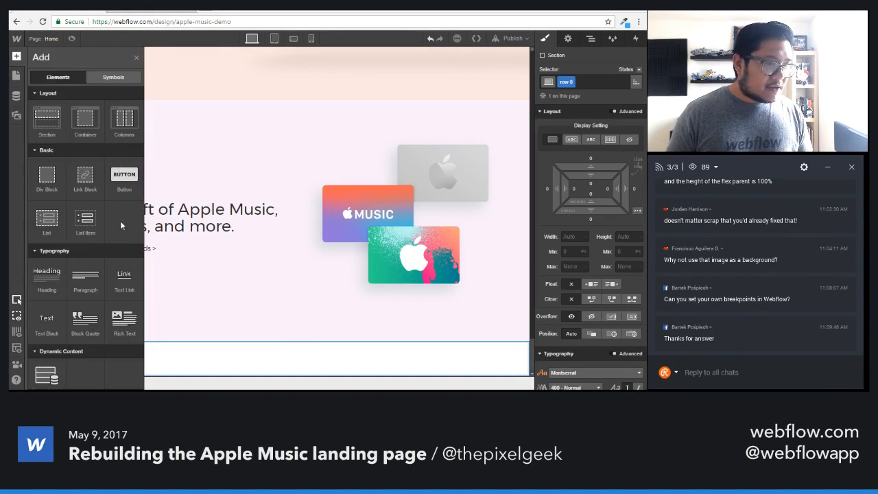
{"action": "left_click", "coordinate": [98, 116]}
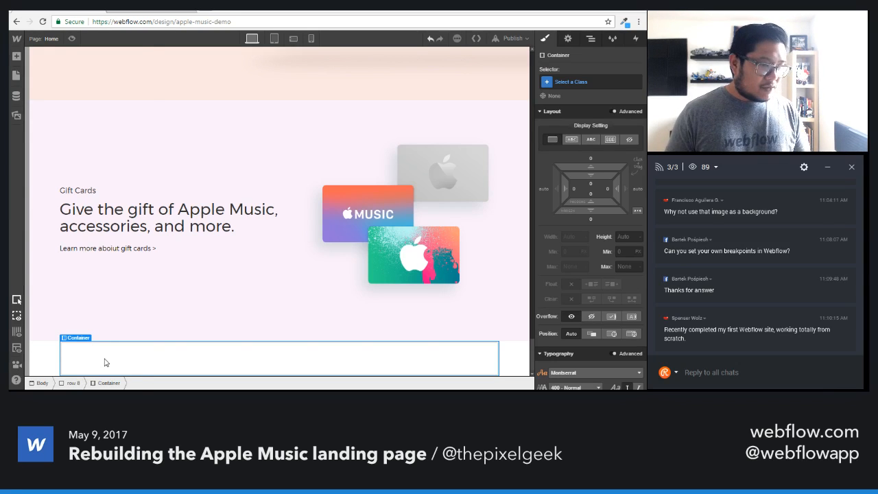
{"action": "key", "text": "a"}
{"action": "left_click", "coordinate": [47, 180]}
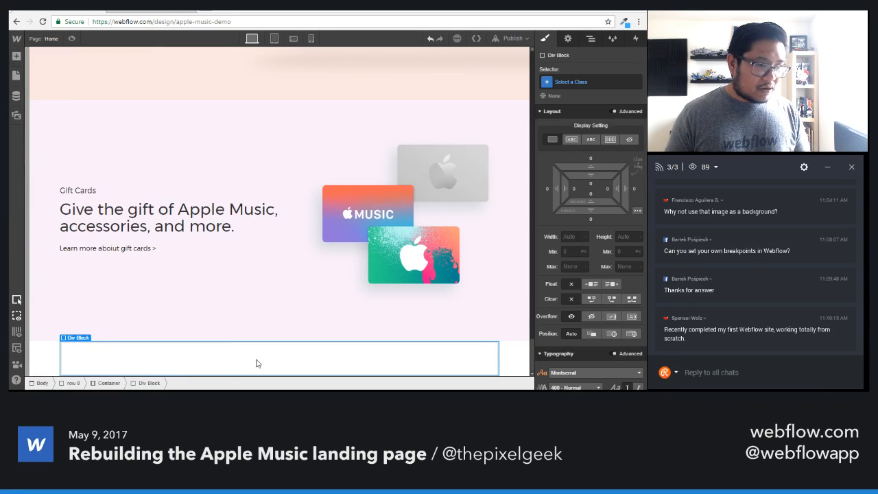
{"action": "left_click", "coordinate": [571, 76]}
{"action": "type", "text": "row 8 feature"}
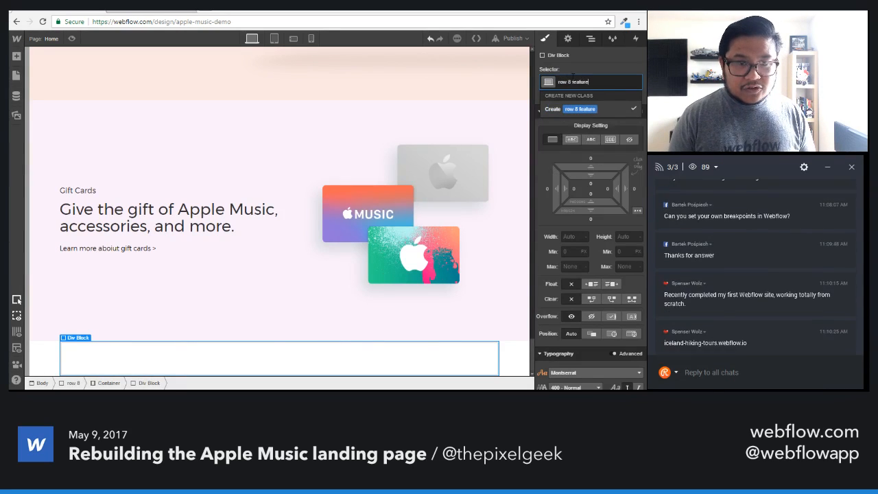
{"action": "key", "text": "Return"}
{"action": "scroll", "coordinate": [586, 293], "scroll_direction": "down", "scroll_amount": 3}
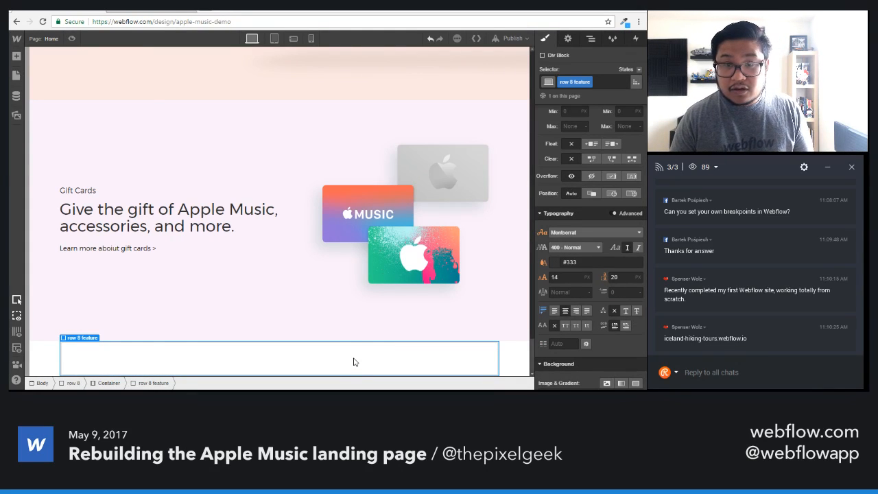
Add a text block reading 'Music creation apps from Apple.' inside the row 8 feature div.
{"action": "key", "text": "a"}
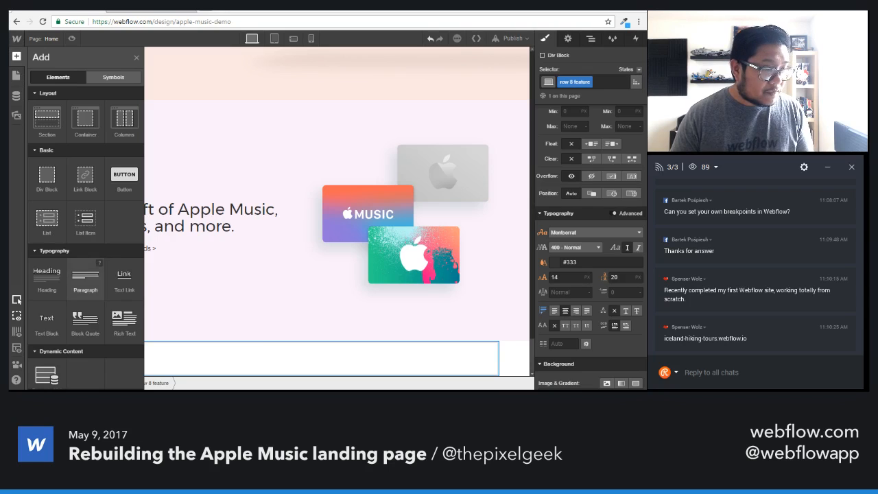
{"action": "left_click_drag", "start_coordinate": [46, 323], "coordinate": [255, 369]}
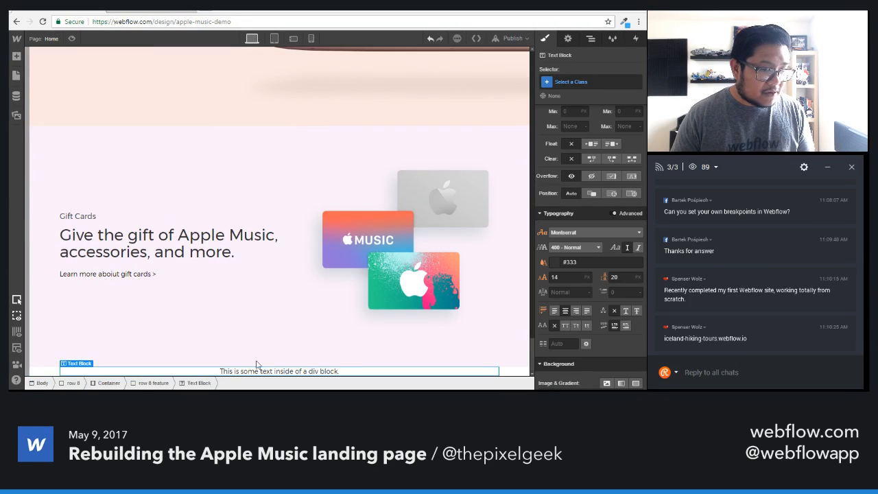
{"action": "double_click", "coordinate": [255, 370]}
{"action": "type", "text": "Music"}
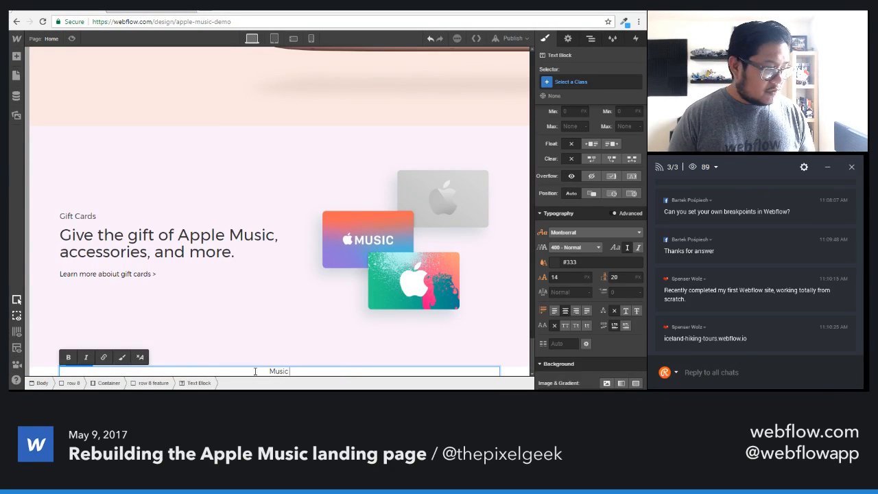
{"action": "type", "text": " creation a"}
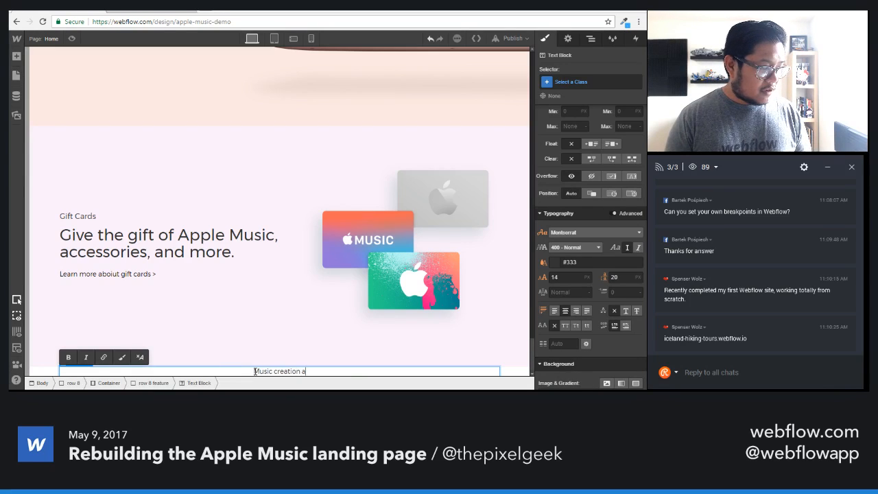
{"action": "type", "text": "pps from Appl"}
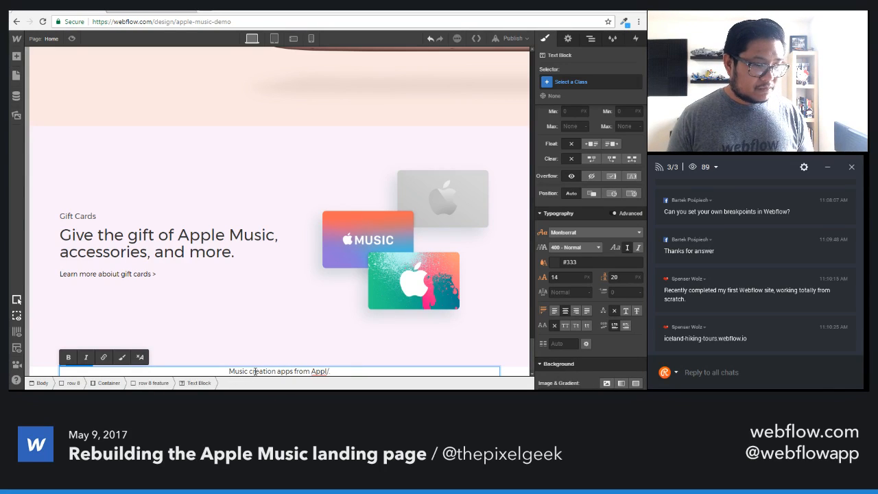
{"action": "type", "text": "e."}
{"action": "key", "text": "Escape"}
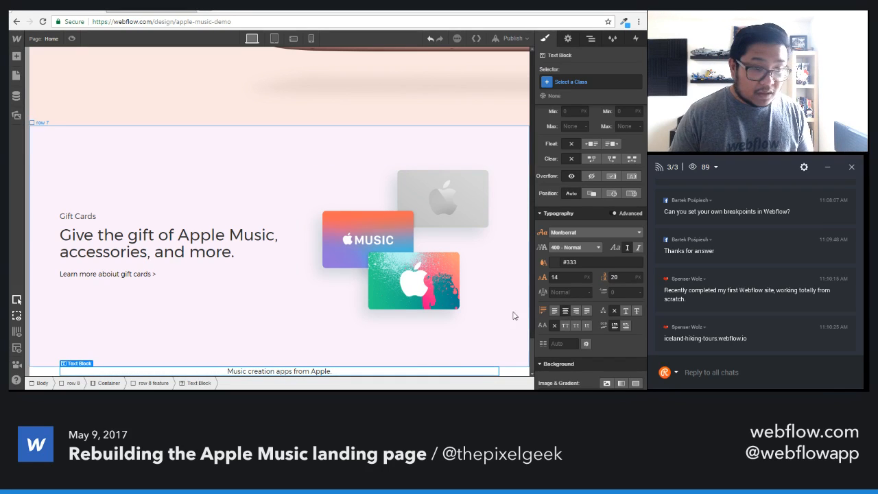
Class the title 'row 8 title' with 500 Medium weight, 34 px size and 40 line height.
{"action": "left_click", "coordinate": [581, 81]}
{"action": "type", "text": "row "}
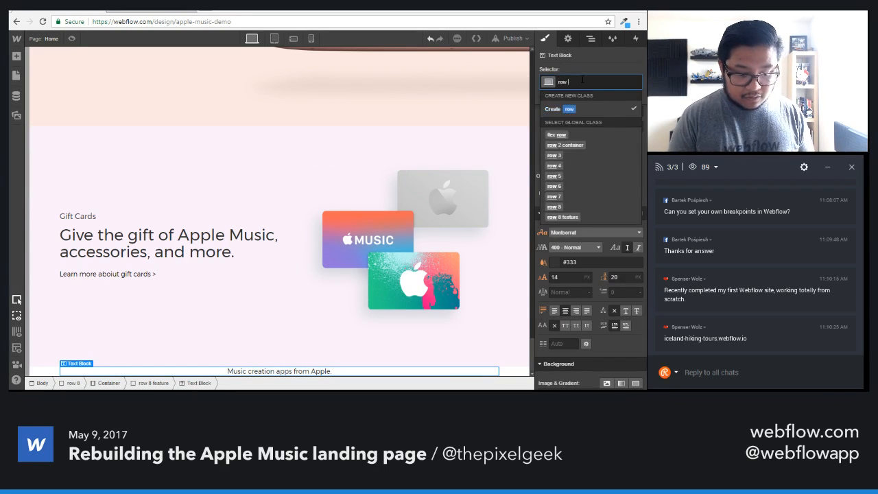
{"action": "type", "text": "8 title"}
{"action": "key", "text": "Return"}
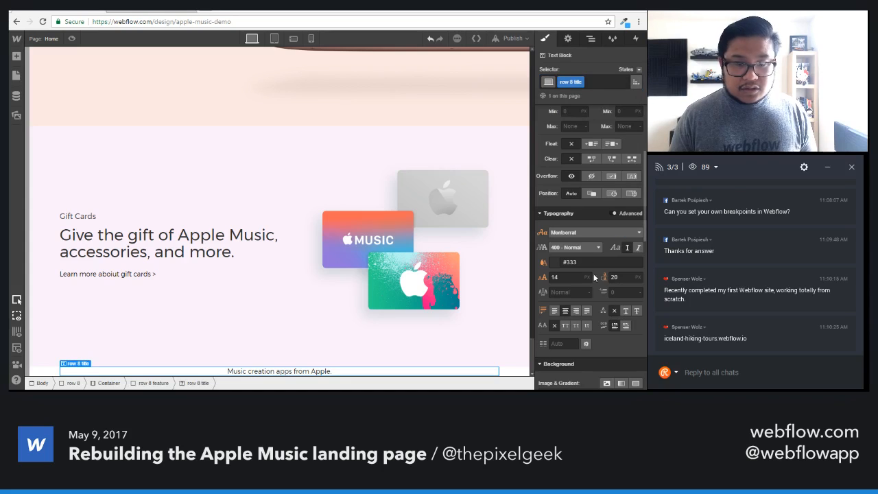
{"action": "left_click", "coordinate": [570, 248]}
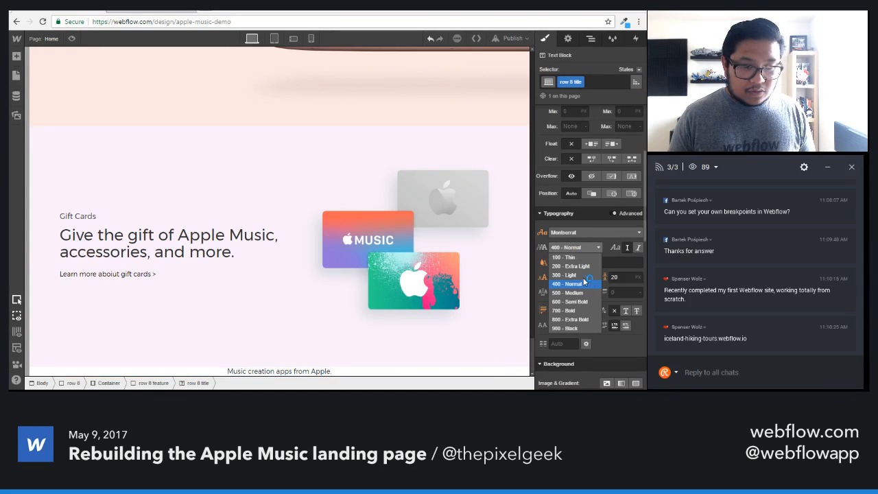
{"action": "left_click", "coordinate": [584, 293]}
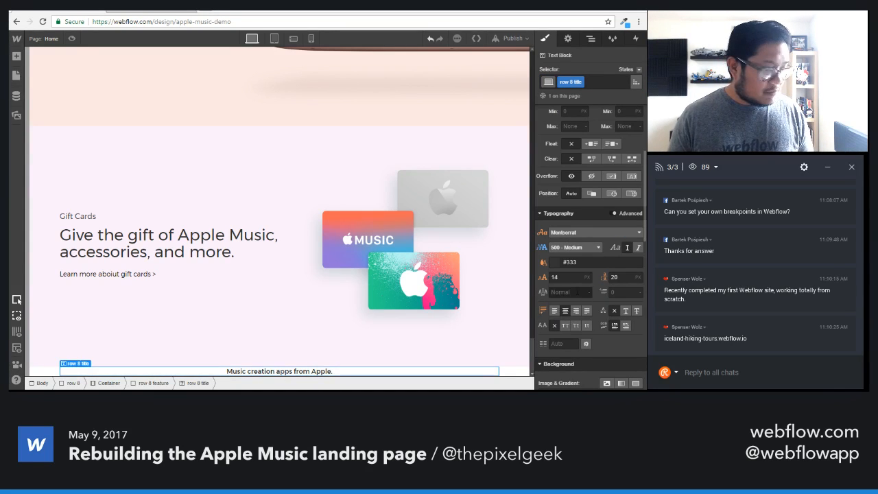
{"action": "left_click", "coordinate": [573, 278]}
{"action": "type", "text": "14"}
{"action": "type", "text": "34"}
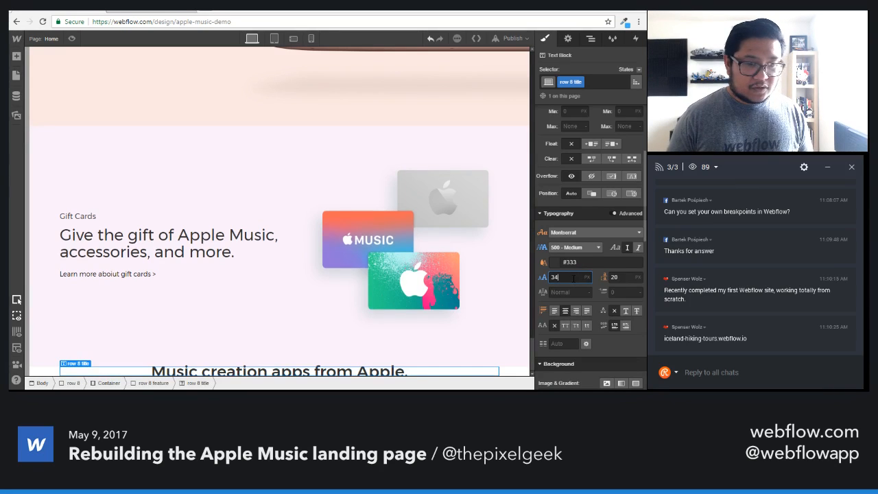
{"action": "key", "text": "Tab"}
{"action": "key", "text": "shift+Up"}
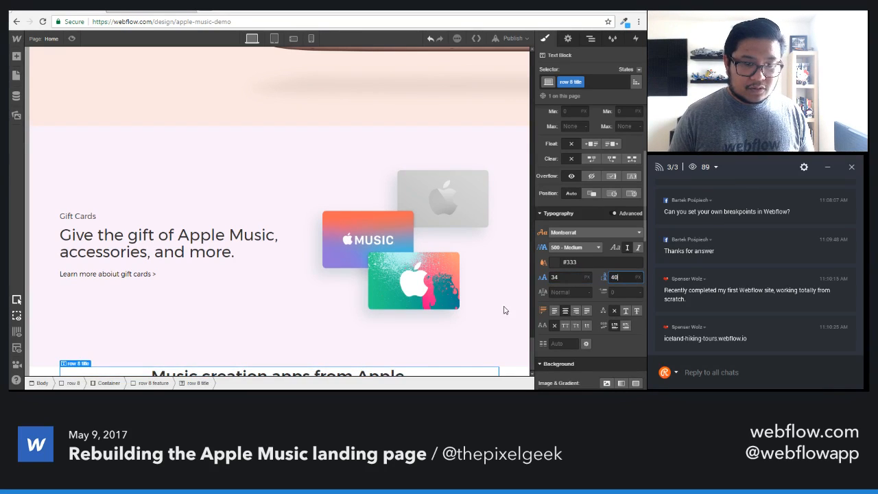
{"action": "scroll", "coordinate": [370, 345], "scroll_direction": "down", "scroll_amount": 1}
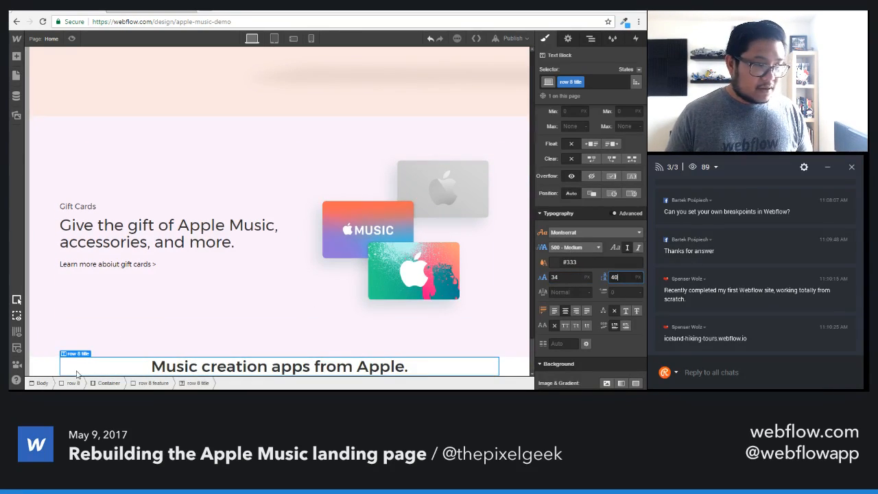
{"action": "left_click", "coordinate": [44, 365]}
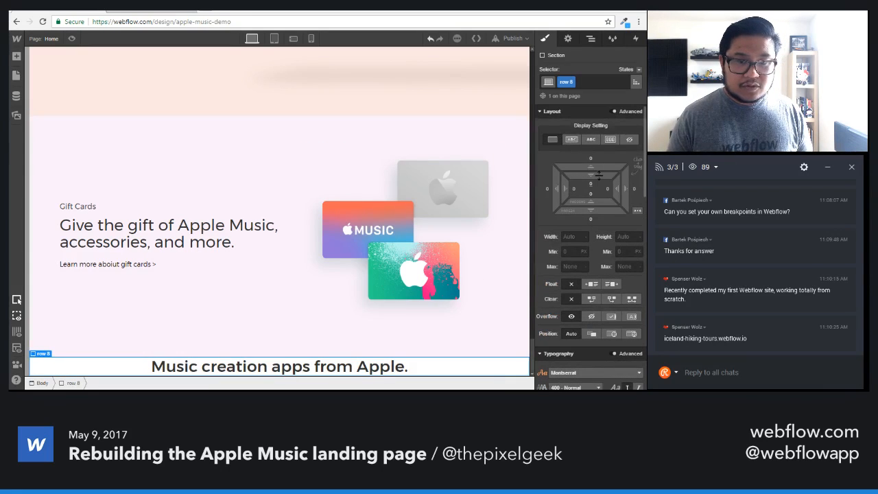
Give the row 8 section about 100 px of top and bottom padding.
{"action": "left_click_drag", "start_coordinate": [600, 176], "coordinate": [604, 245]}
{"action": "scroll", "coordinate": [387, 283], "scroll_direction": "down", "scroll_amount": 1}
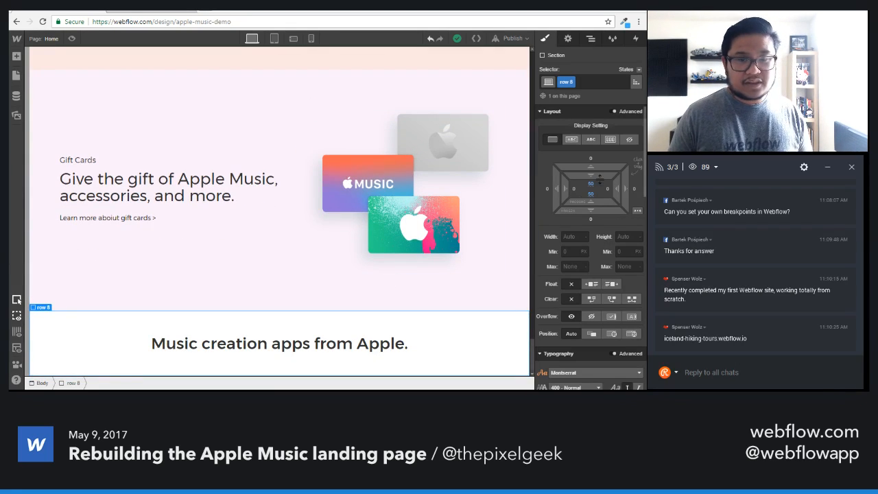
{"action": "left_click_drag", "start_coordinate": [601, 177], "coordinate": [598, 247]}
{"action": "scroll", "coordinate": [375, 295], "scroll_direction": "down", "scroll_amount": 1}
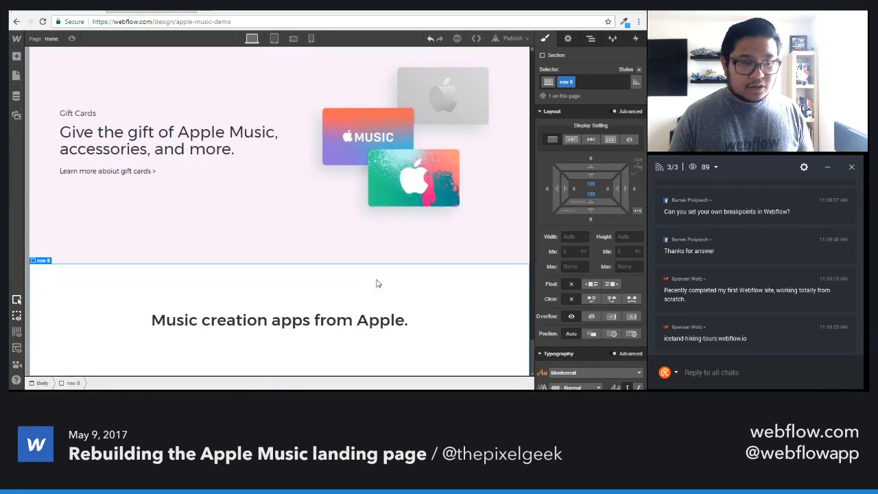
Set a 40 px bottom margin on the 'Music creation apps from Apple.' heading.
{"action": "left_click", "coordinate": [297, 326]}
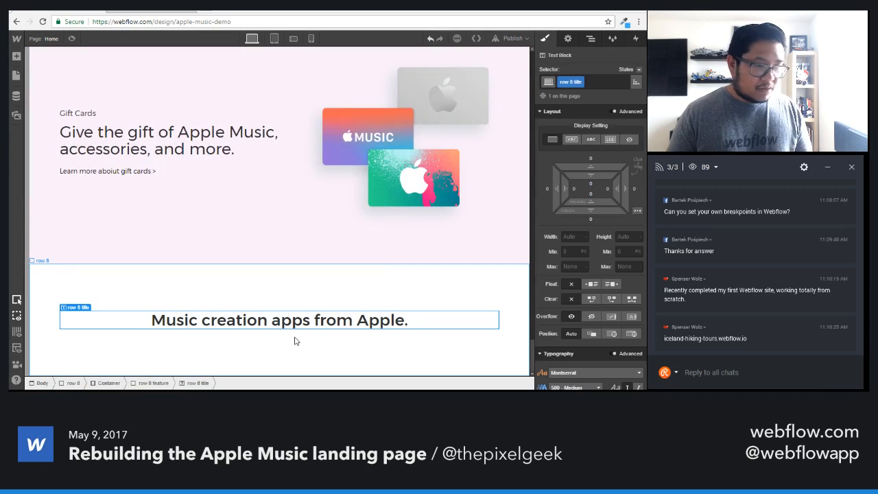
{"action": "left_click", "coordinate": [591, 220]}
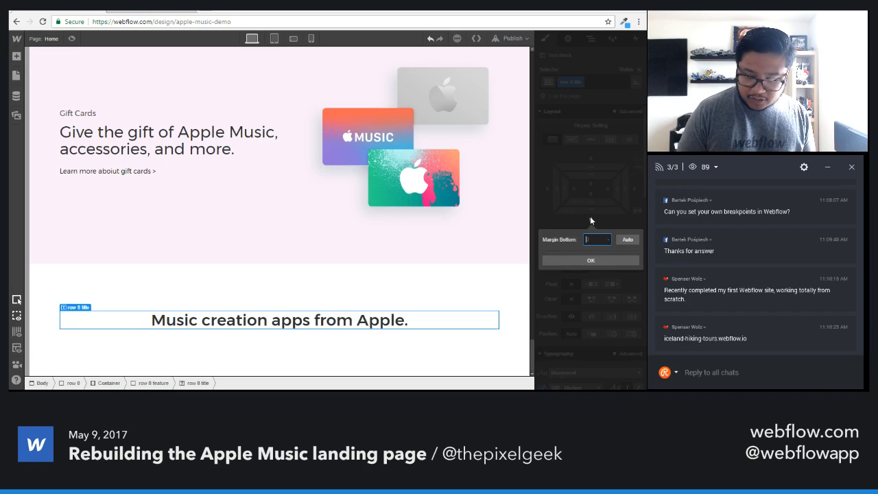
{"action": "type", "text": "40"}
{"action": "key", "text": "Return"}
Place the Apple devices image from Assets below the row 8 title.
{"action": "key", "text": "a"}
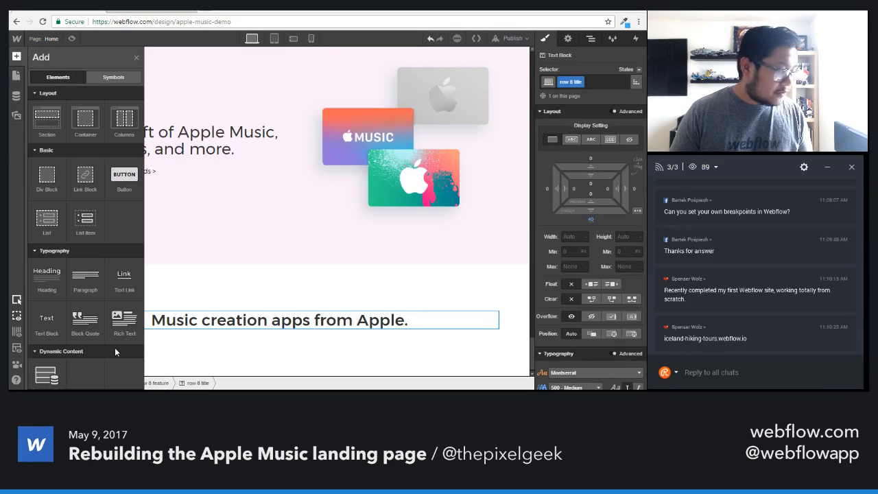
{"action": "left_click", "coordinate": [16, 115]}
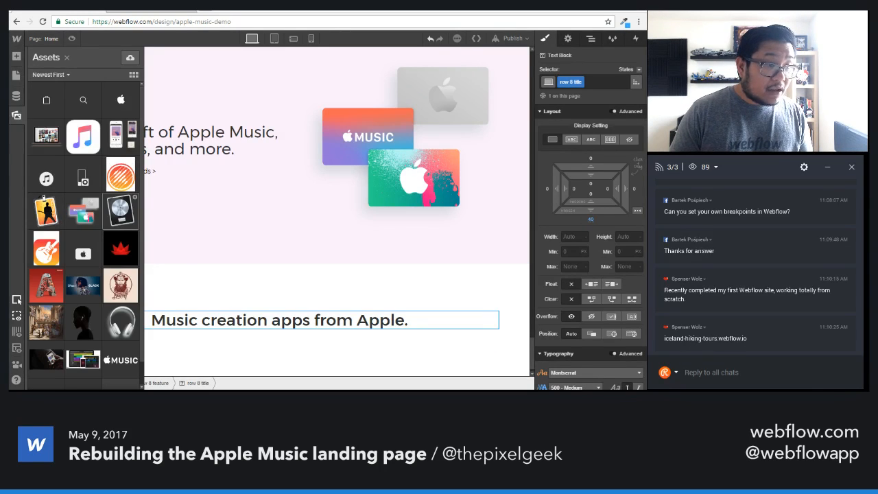
{"action": "scroll", "coordinate": [83, 322], "scroll_direction": "down", "scroll_amount": 1}
{"action": "left_click_drag", "start_coordinate": [83, 331], "coordinate": [329, 334]}
{"action": "scroll", "coordinate": [254, 353], "scroll_direction": "down", "scroll_amount": 4}
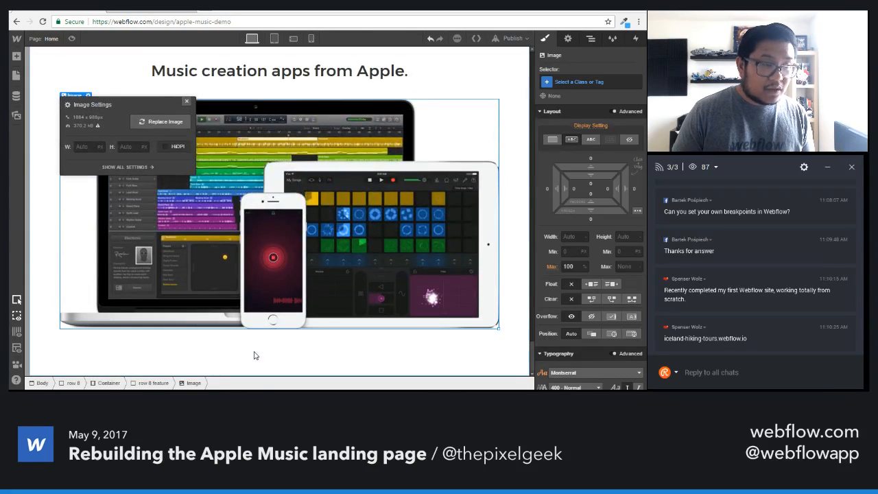
{"action": "left_click", "coordinate": [186, 101]}
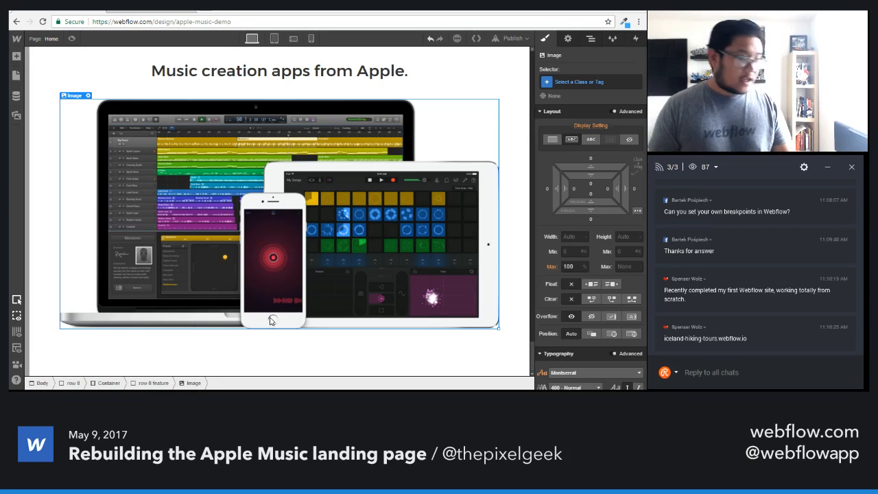
Give the row 8 feature block a 100 px bottom margin.
{"action": "left_click", "coordinate": [305, 325]}
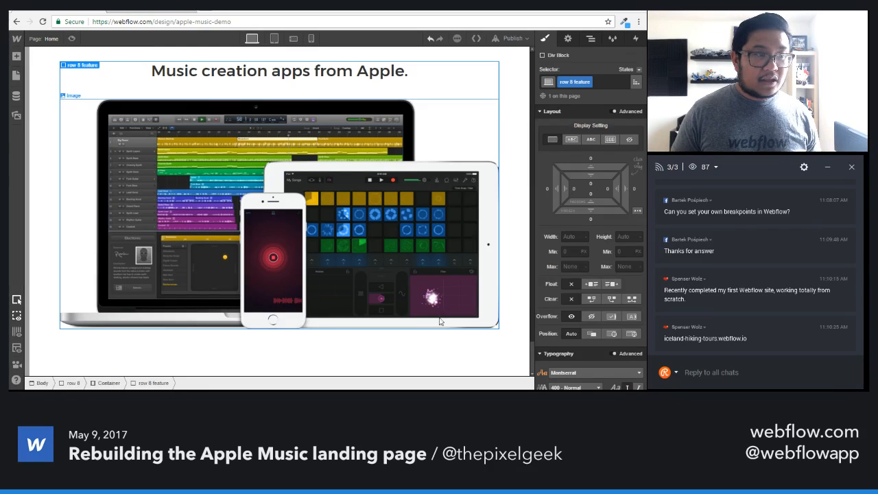
{"action": "left_click", "coordinate": [590, 220]}
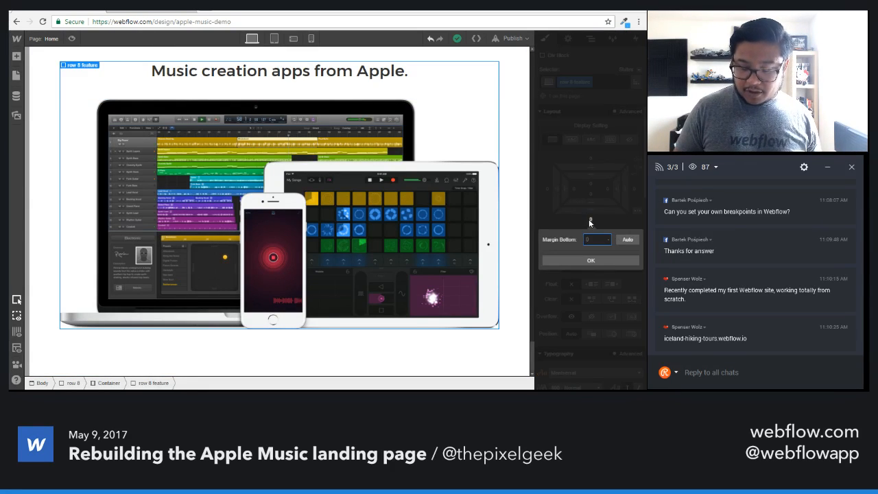
{"action": "type", "text": "10"}
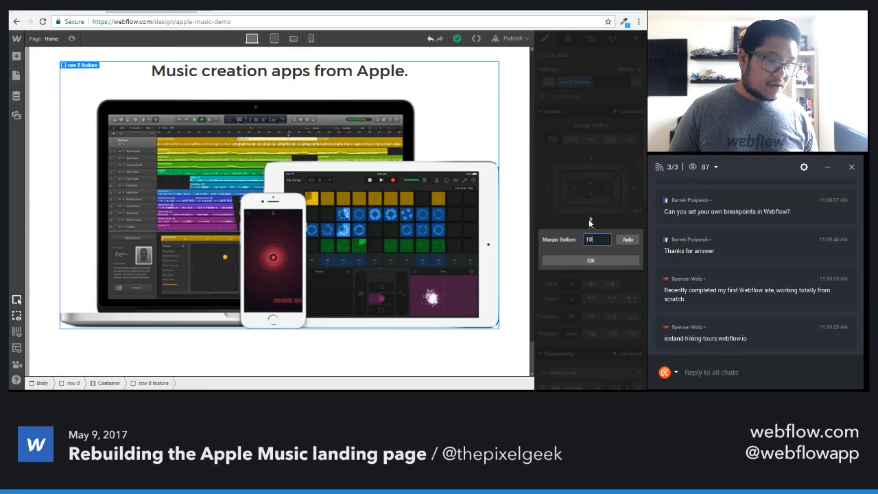
{"action": "type", "text": "0"}
{"action": "key", "text": "Return"}
{"action": "scroll", "coordinate": [331, 293], "scroll_direction": "down", "scroll_amount": 1}
{"action": "key", "text": "a"}
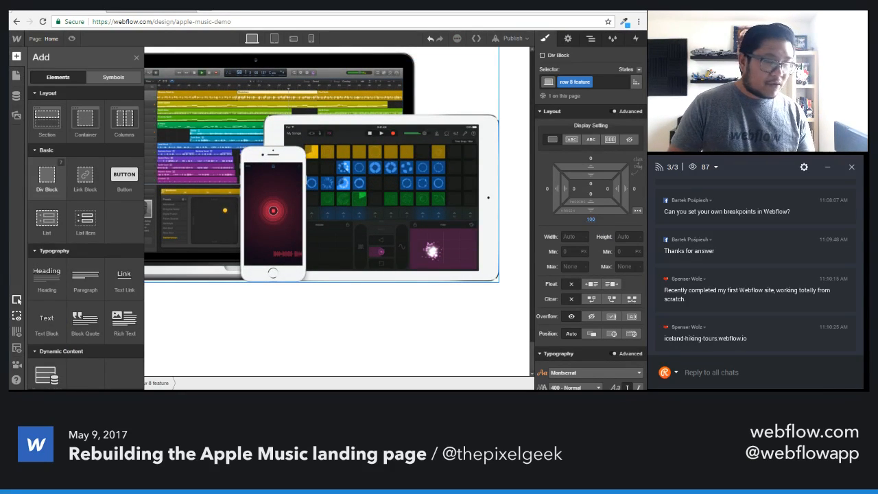
{"action": "key", "text": "a"}
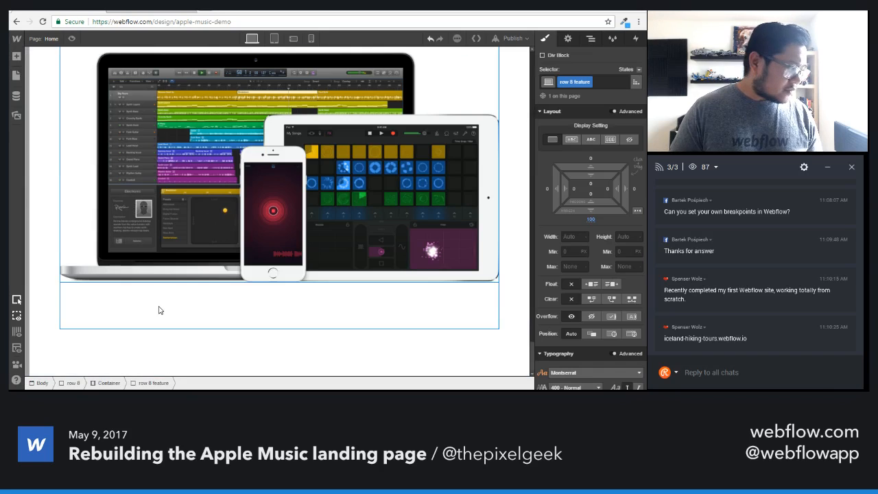
{"action": "scroll", "coordinate": [175, 371], "scroll_direction": "up", "scroll_amount": 1}
{"action": "scroll", "coordinate": [176, 370], "scroll_direction": "up", "scroll_amount": 3}
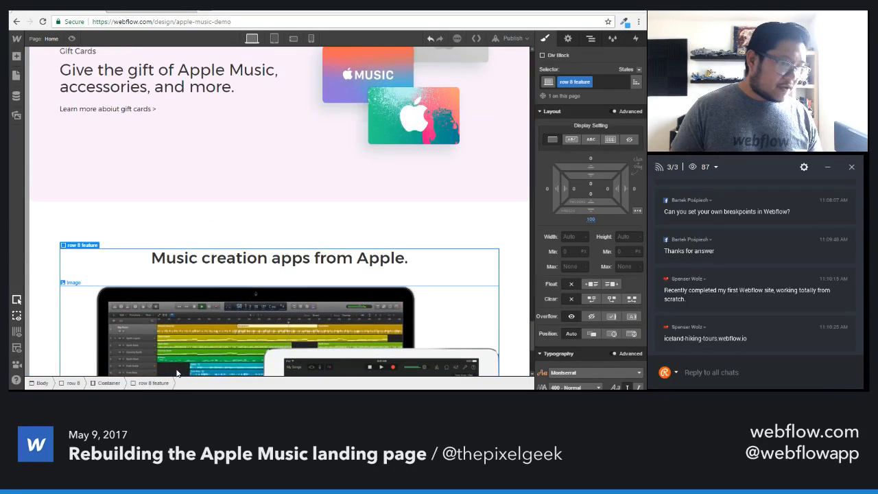
{"action": "scroll", "coordinate": [175, 372], "scroll_direction": "up", "scroll_amount": 15}
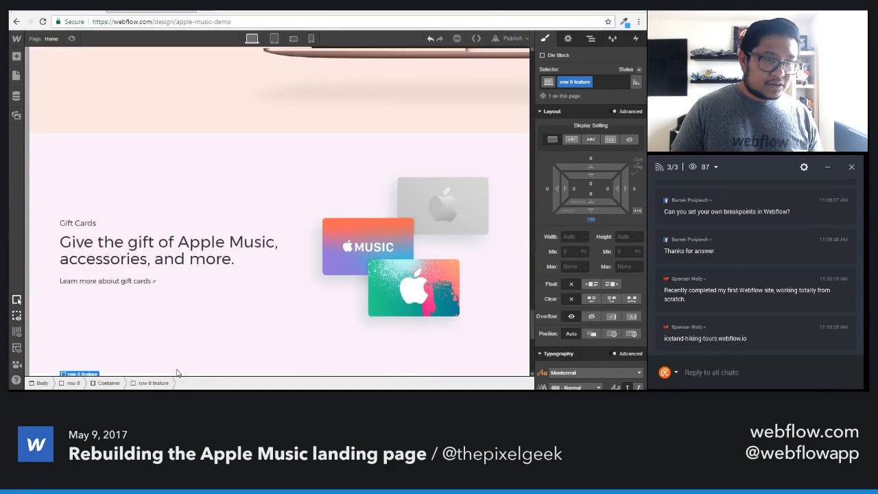
{"action": "scroll", "coordinate": [176, 373], "scroll_direction": "up", "scroll_amount": 15}
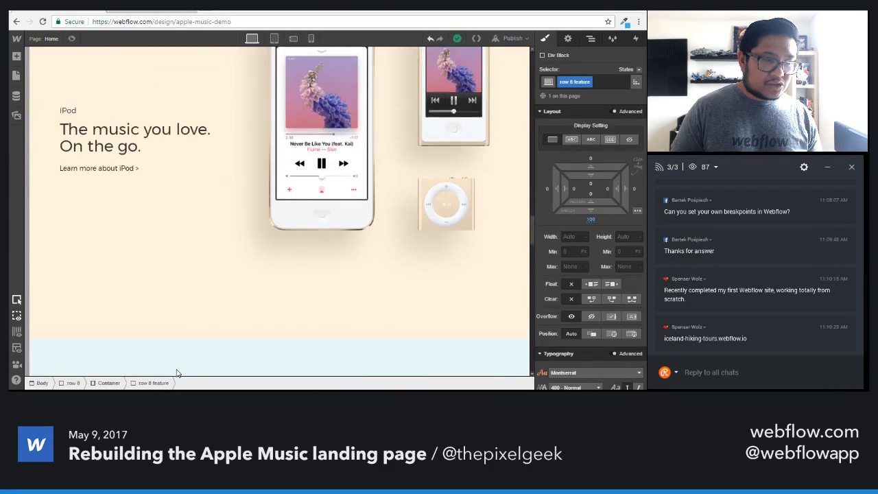
Select row 8's container and its album card flex row in the Navigator.
{"action": "scroll", "coordinate": [176, 372], "scroll_direction": "up", "scroll_amount": 2}
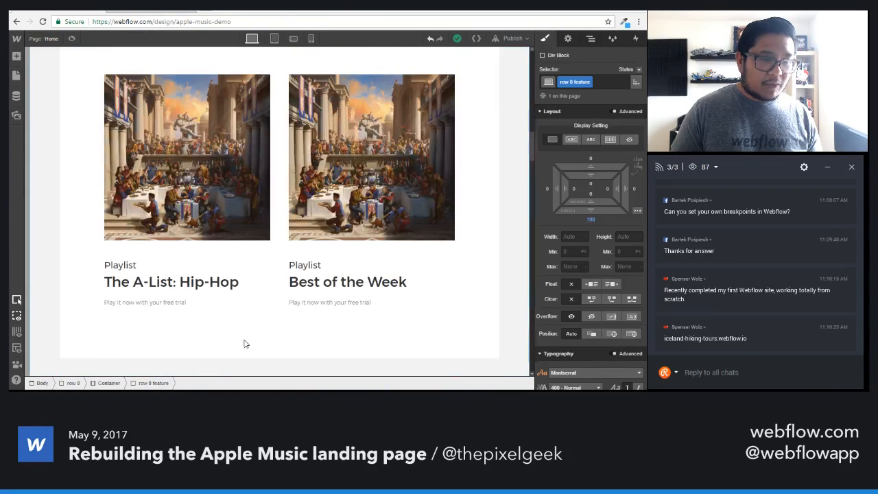
{"action": "left_click", "coordinate": [275, 327]}
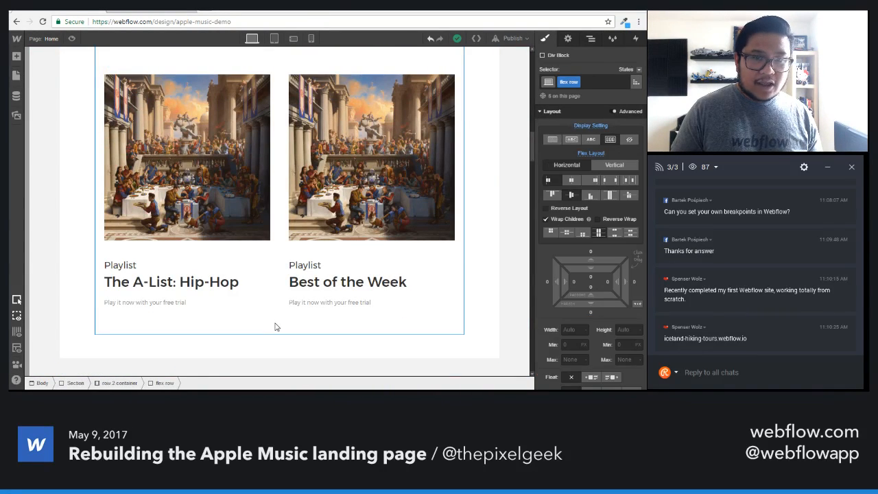
{"action": "scroll", "coordinate": [240, 357], "scroll_direction": "down", "scroll_amount": 20}
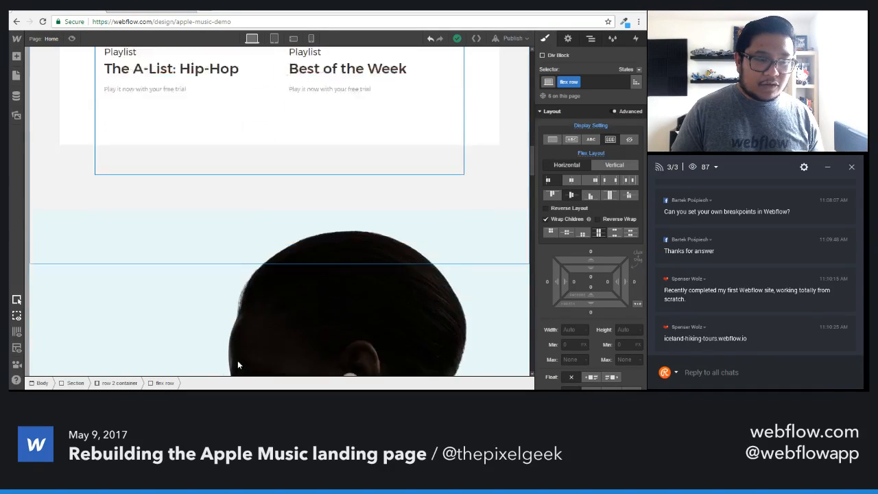
{"action": "scroll", "coordinate": [241, 357], "scroll_direction": "down", "scroll_amount": 2}
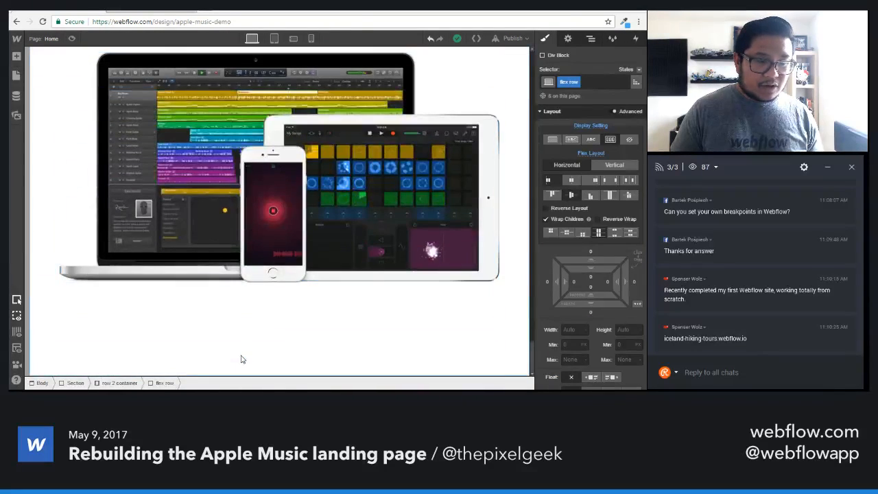
{"action": "left_click", "coordinate": [329, 317]}
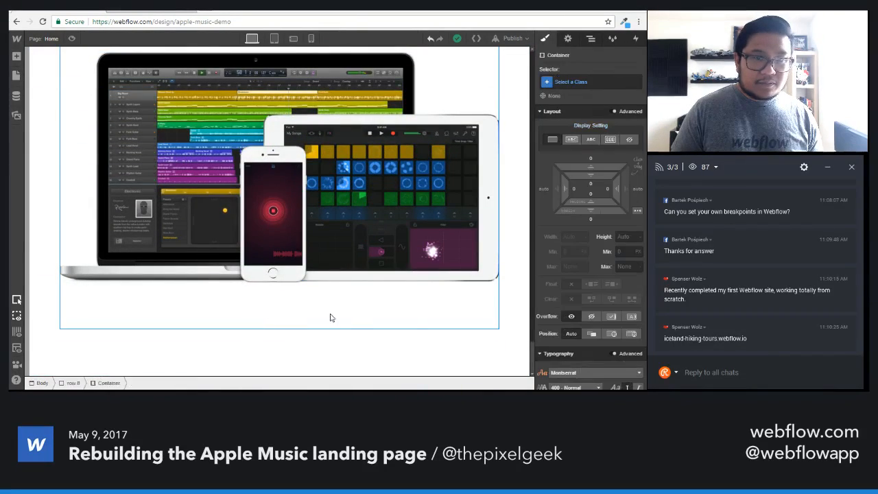
{"action": "left_click", "coordinate": [590, 39]}
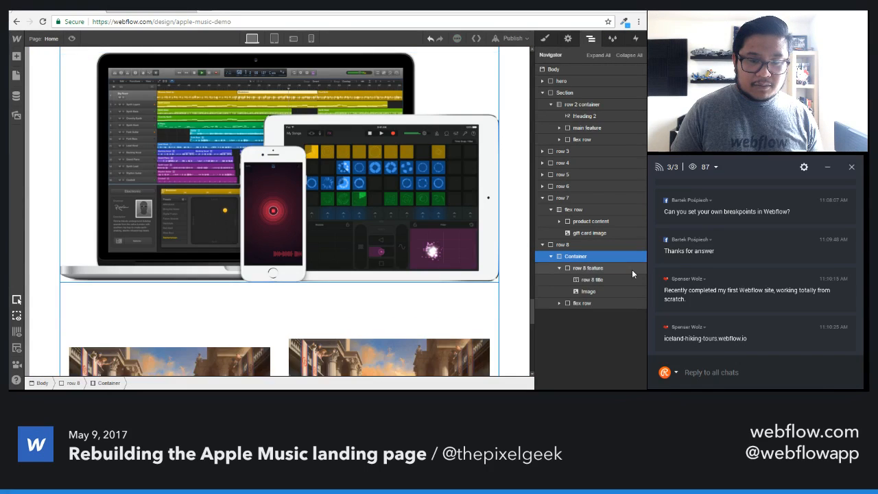
{"action": "left_click", "coordinate": [583, 301]}
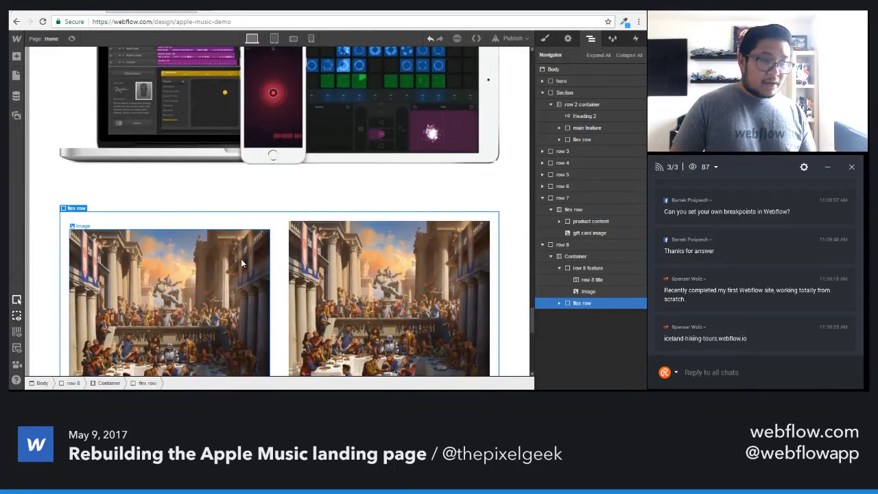
Inspect the Logic and Chris Stapleton album card link blocks.
{"action": "scroll", "coordinate": [247, 274], "scroll_direction": "down", "scroll_amount": 2}
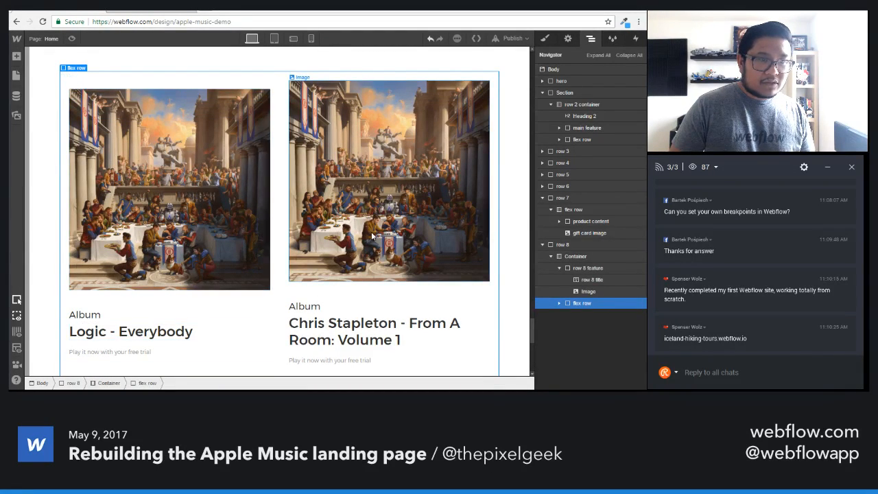
{"action": "left_click", "coordinate": [200, 220]}
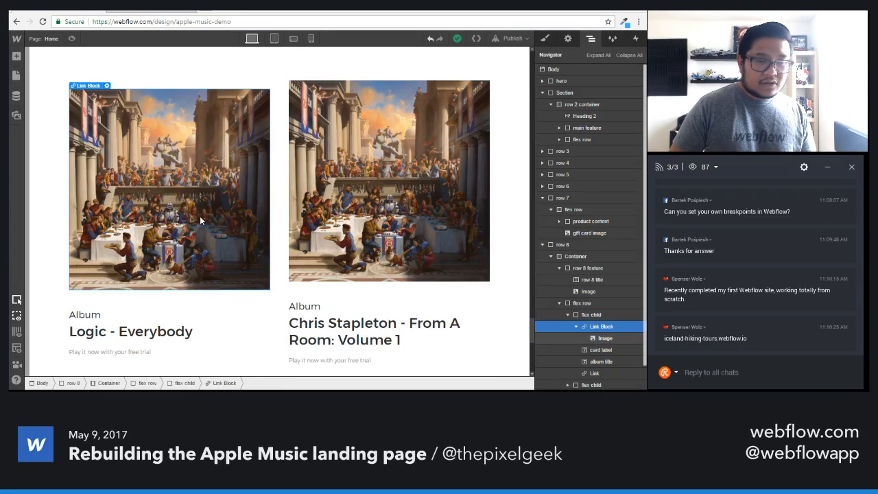
{"action": "left_click", "coordinate": [437, 222]}
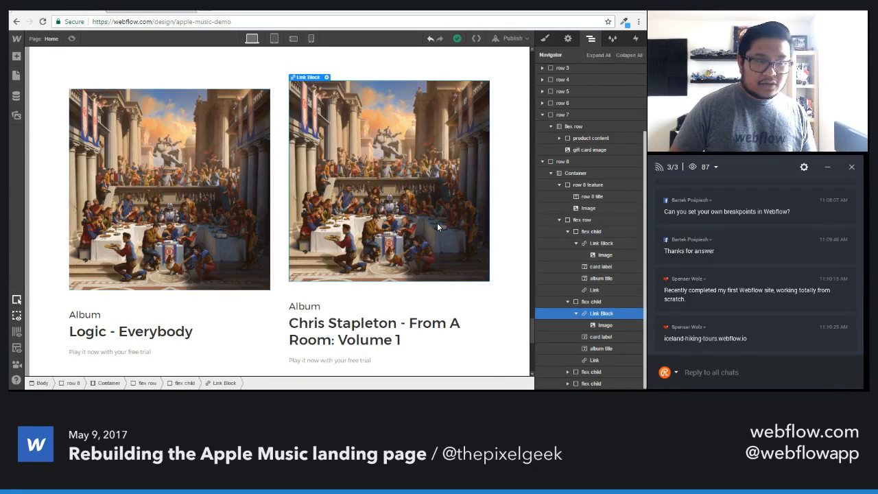
{"action": "scroll", "coordinate": [289, 176], "scroll_direction": "up", "scroll_amount": 10}
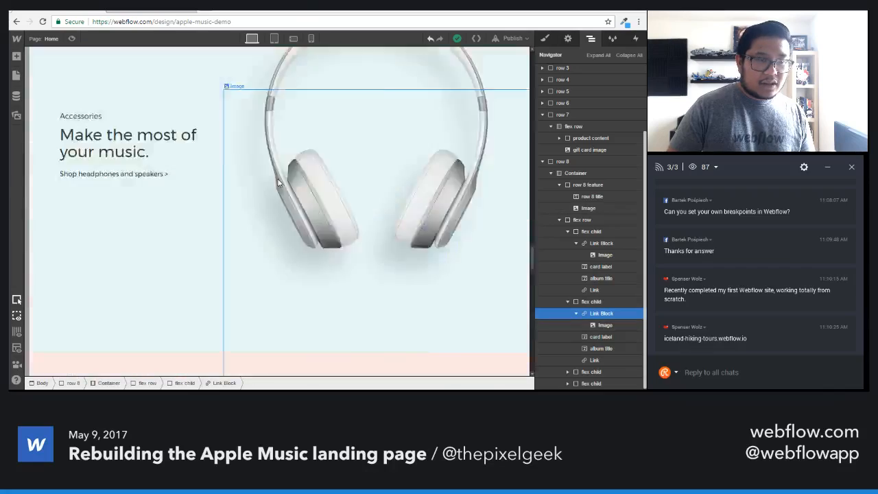
{"action": "scroll", "coordinate": [278, 180], "scroll_direction": "up", "scroll_amount": 15}
{"action": "scroll", "coordinate": [277, 180], "scroll_direction": "down", "scroll_amount": 9}
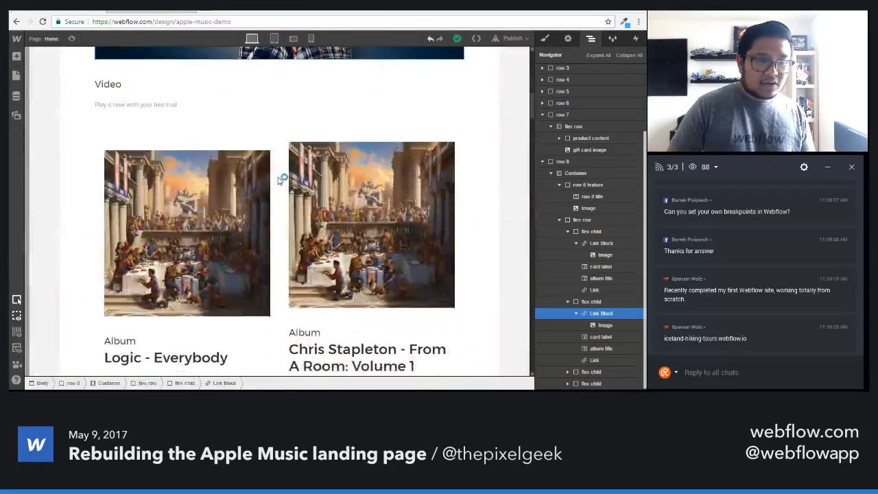
Inspect the style settings of the Logic and Chris Stapleton album cards.
{"action": "left_click", "coordinate": [274, 153]}
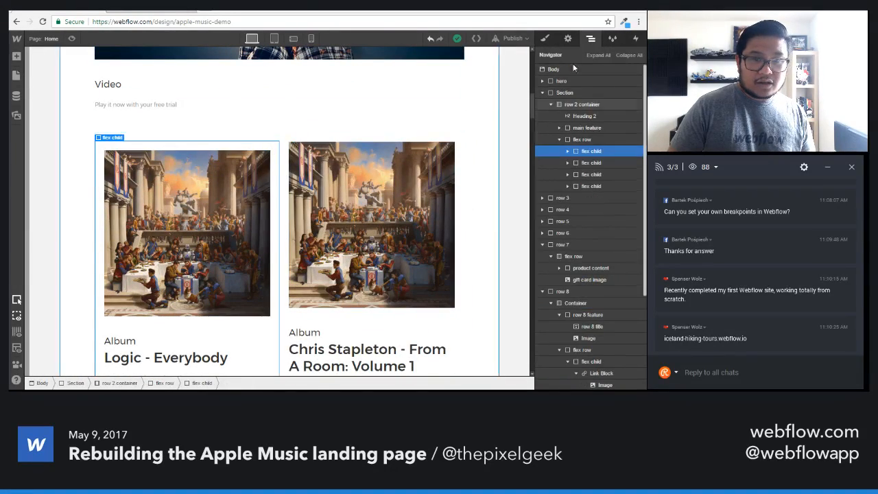
{"action": "left_click", "coordinate": [544, 38]}
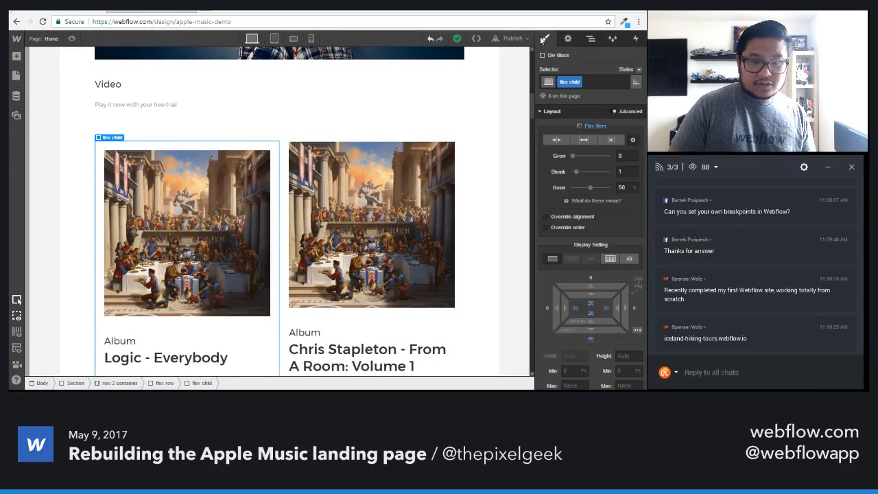
{"action": "scroll", "coordinate": [284, 146], "scroll_direction": "down", "scroll_amount": 3}
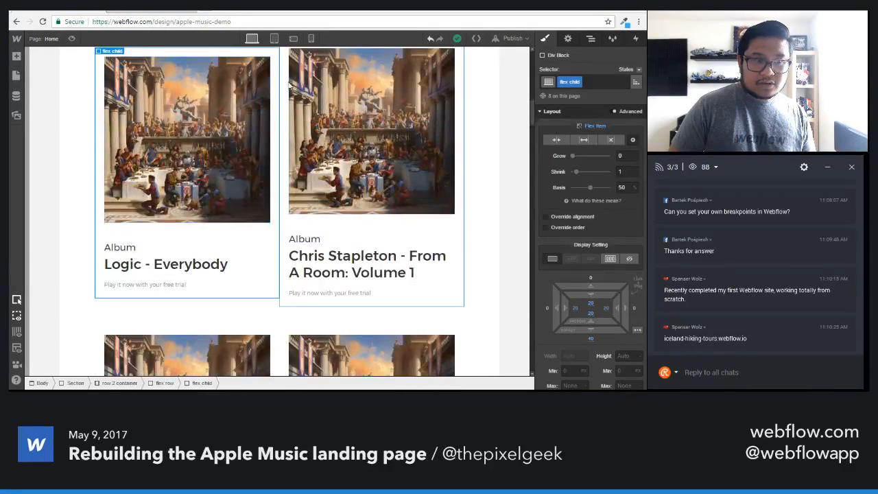
{"action": "scroll", "coordinate": [284, 146], "scroll_direction": "up", "scroll_amount": 4}
{"action": "scroll", "coordinate": [282, 146], "scroll_direction": "down", "scroll_amount": 1}
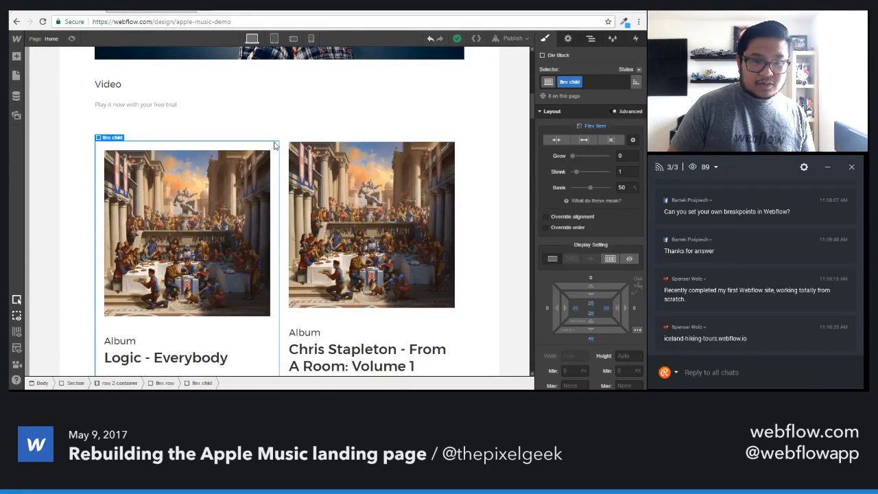
{"action": "left_click", "coordinate": [286, 154]}
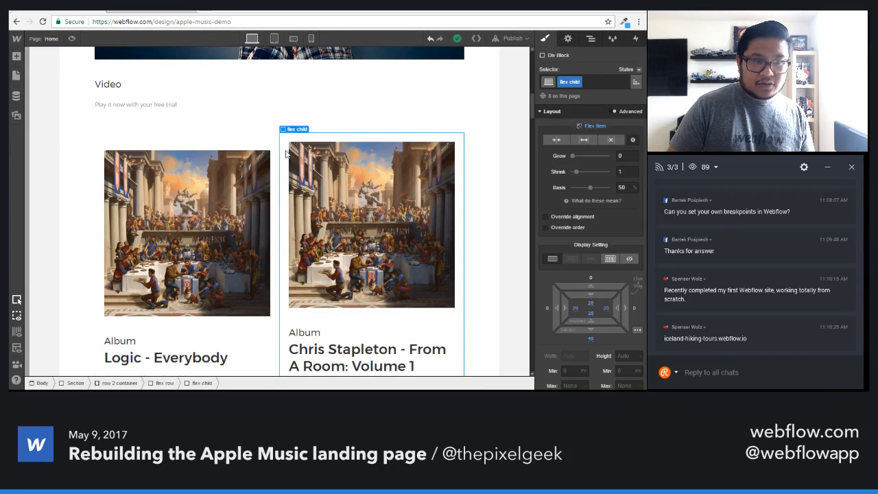
{"action": "scroll", "coordinate": [295, 172], "scroll_direction": "down", "scroll_amount": 2}
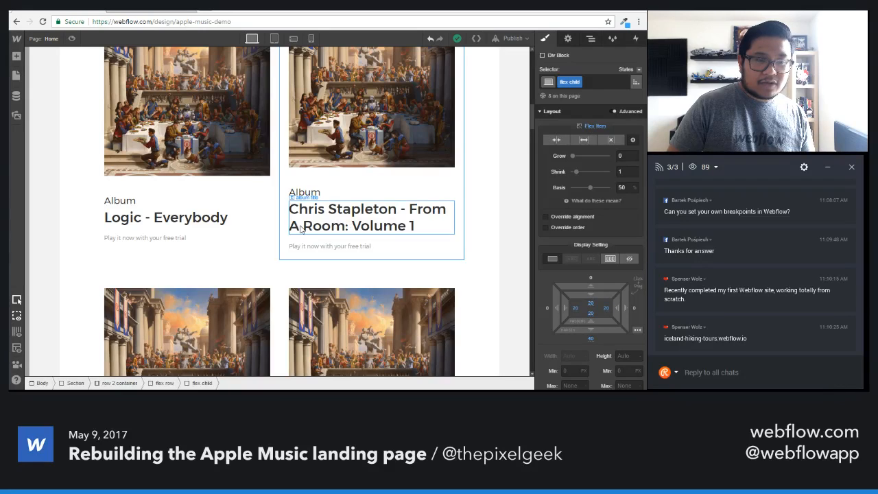
{"action": "scroll", "coordinate": [303, 232], "scroll_direction": "up", "scroll_amount": 2}
{"action": "left_click", "coordinate": [273, 166]}
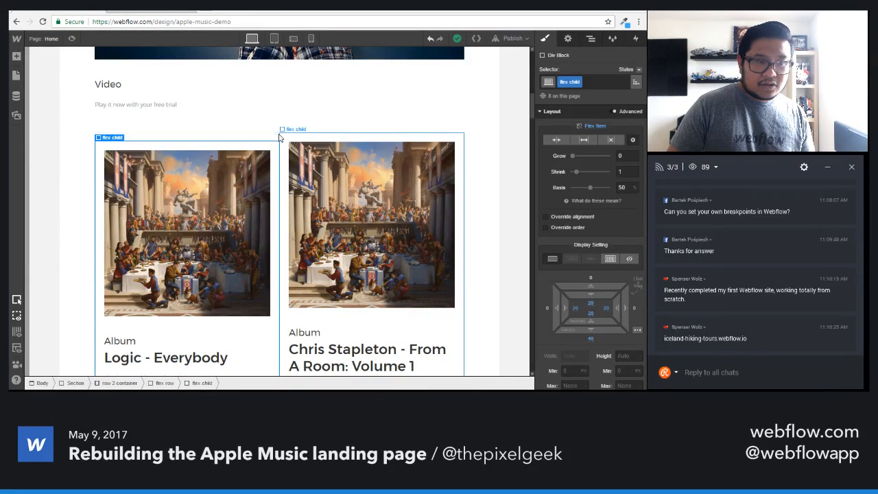
Add an 'align top' combo class to the album card row and align its cards to the top.
{"action": "left_click", "coordinate": [274, 137]}
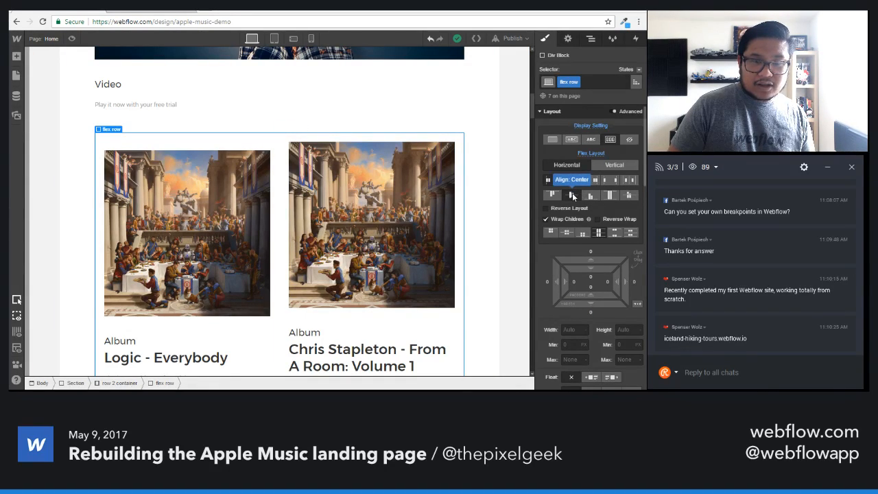
{"action": "left_click", "coordinate": [591, 82]}
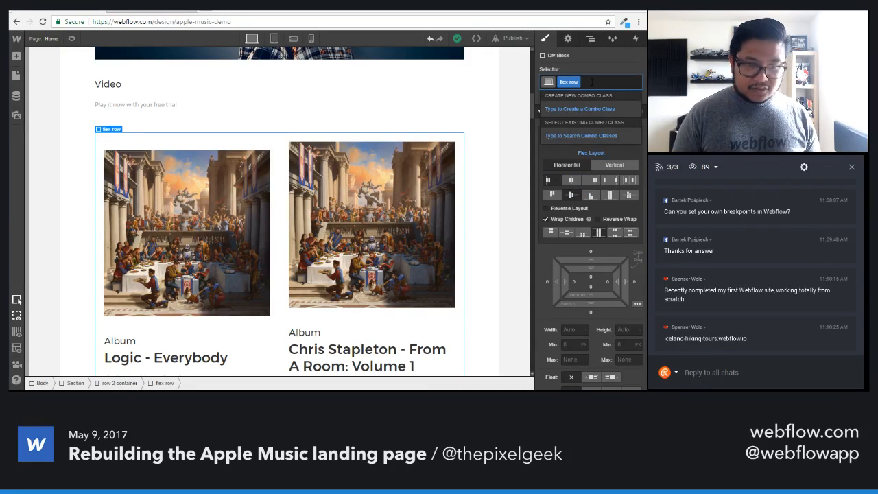
{"action": "type", "text": "align top"}
{"action": "key", "text": "Return"}
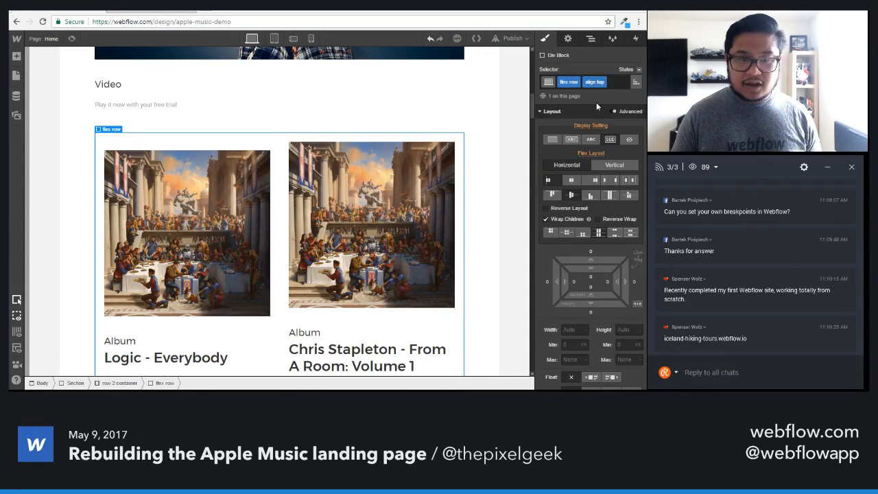
{"action": "left_click", "coordinate": [553, 196]}
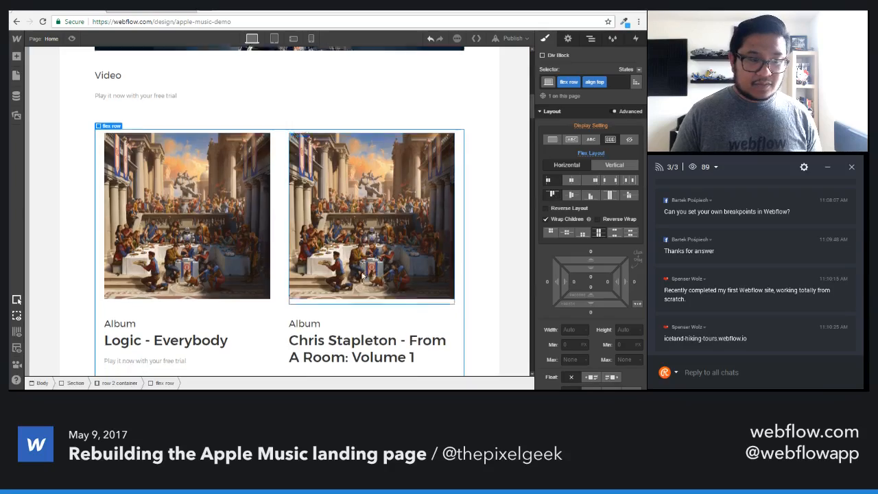
{"action": "scroll", "coordinate": [364, 304], "scroll_direction": "down", "scroll_amount": 10}
{"action": "scroll", "coordinate": [354, 333], "scroll_direction": "up", "scroll_amount": 10}
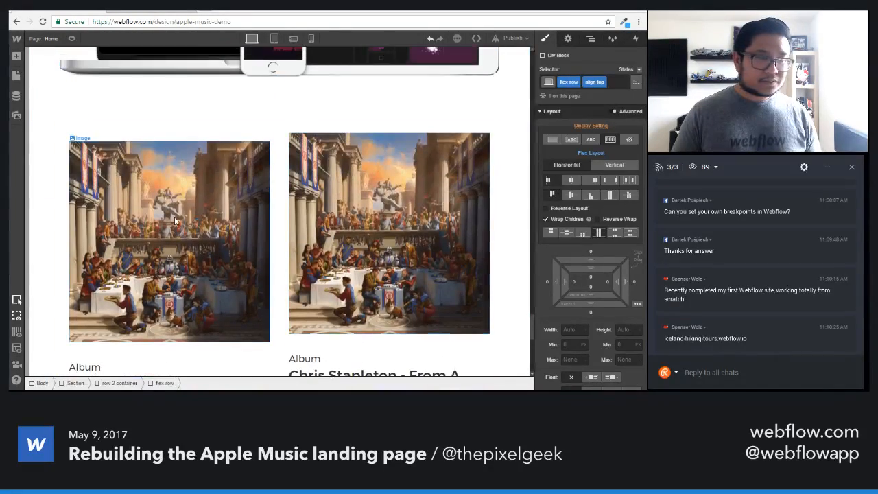
Apply the existing 'align top' class to the lower album card row.
{"action": "left_click", "coordinate": [284, 150]}
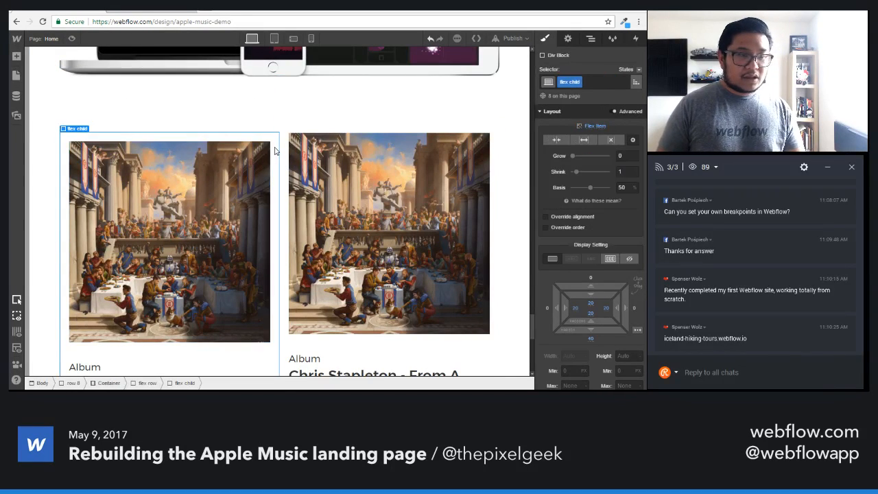
{"action": "scroll", "coordinate": [384, 138], "scroll_direction": "up", "scroll_amount": 2}
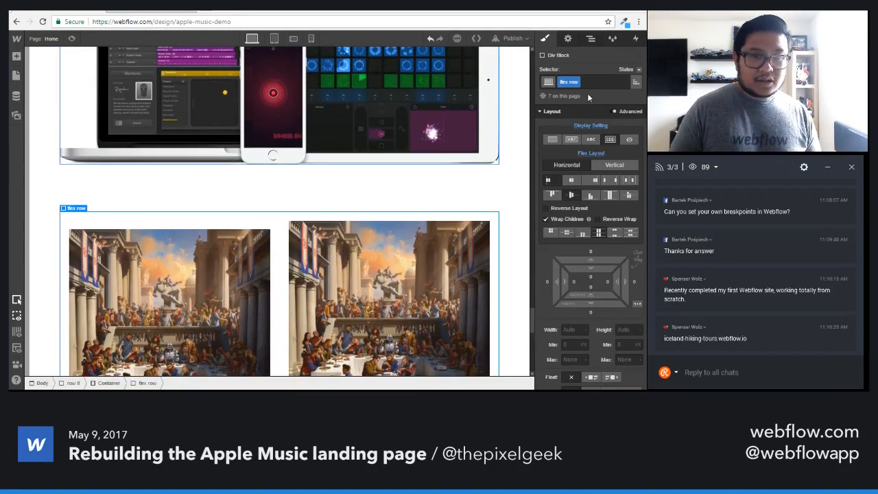
{"action": "left_click", "coordinate": [604, 82]}
{"action": "left_click", "coordinate": [557, 134]}
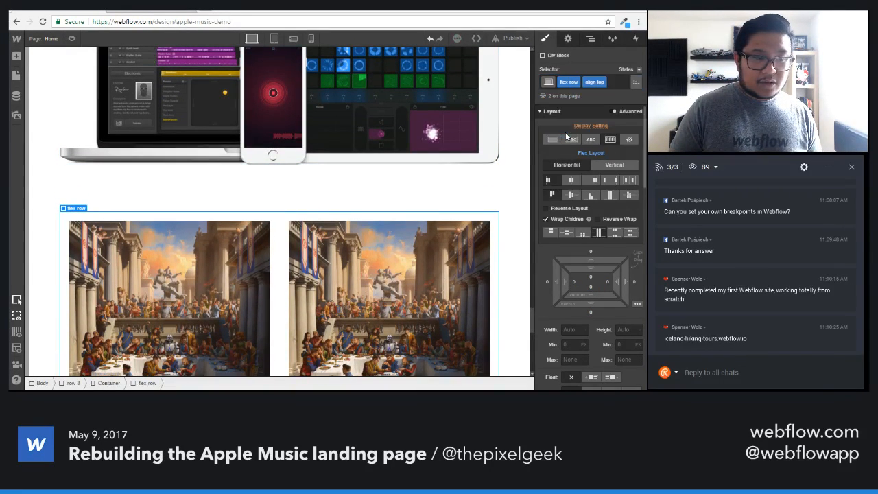
{"action": "left_click", "coordinate": [221, 280]}
{"action": "scroll", "coordinate": [221, 279], "scroll_direction": "down", "scroll_amount": 4}
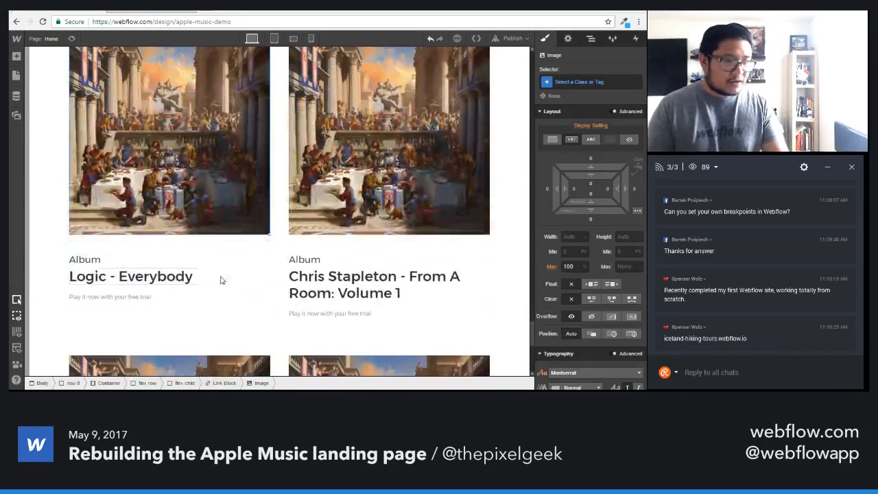
Delete the album cover image from the first card.
{"action": "scroll", "coordinate": [218, 261], "scroll_direction": "up", "scroll_amount": 2}
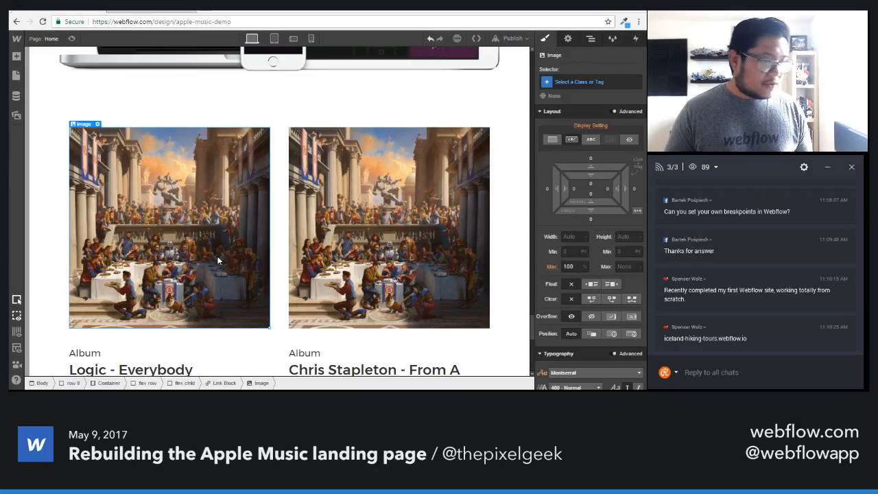
{"action": "double_click", "coordinate": [171, 219]}
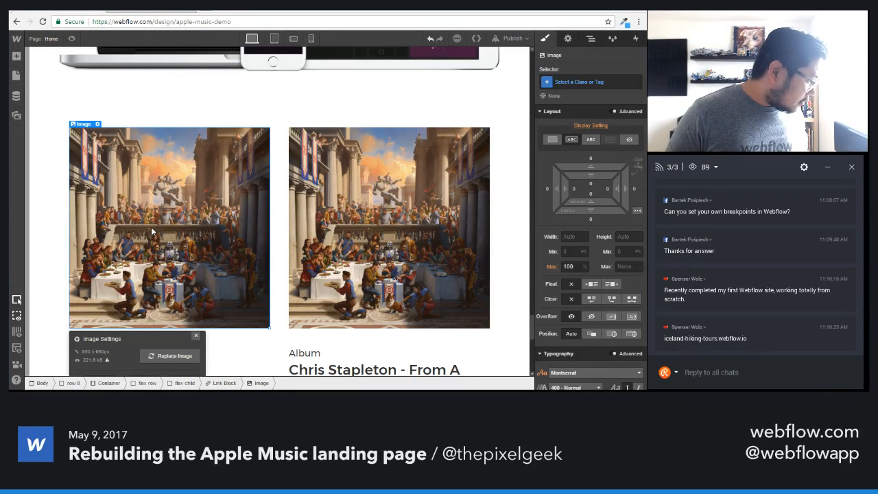
{"action": "left_click", "coordinate": [198, 12]}
{"action": "scroll", "coordinate": [288, 183], "scroll_direction": "down", "scroll_amount": 4}
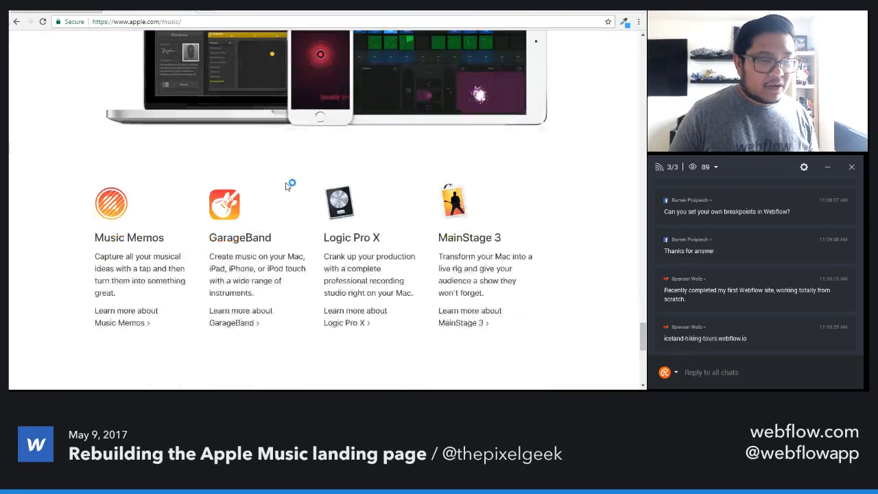
{"action": "left_click", "coordinate": [51, 10]}
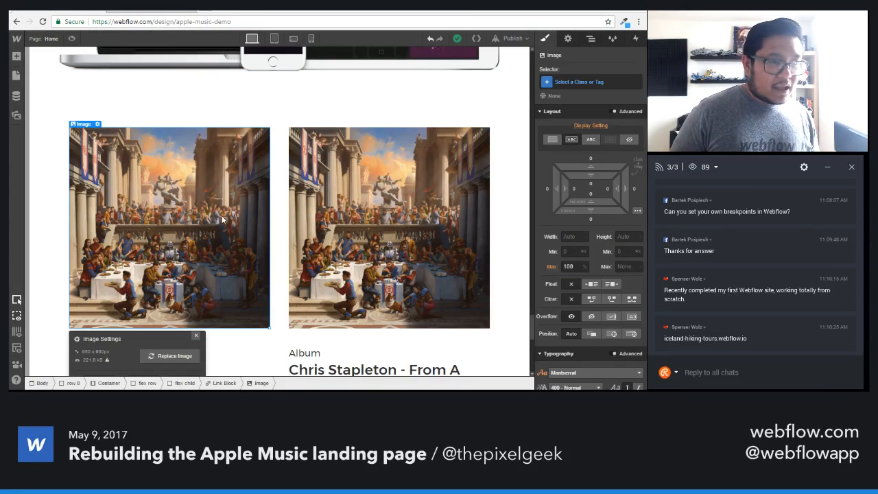
{"action": "key", "text": "Up"}
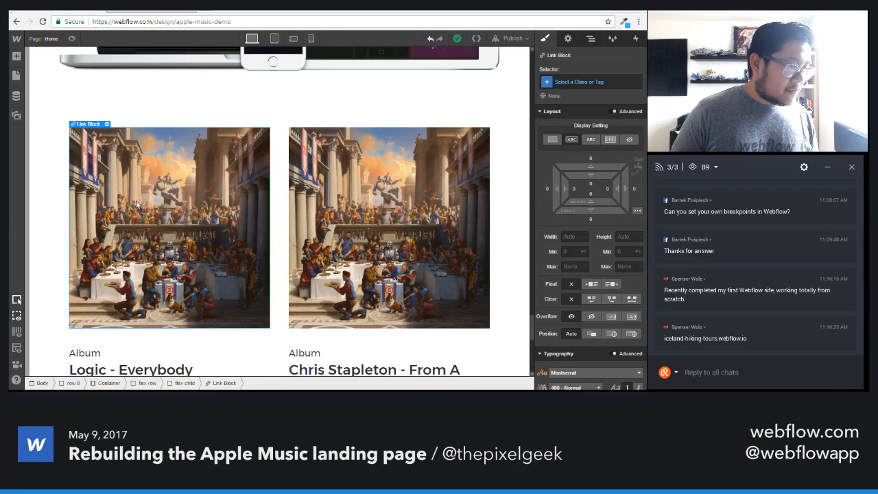
{"action": "key", "text": "Delete"}
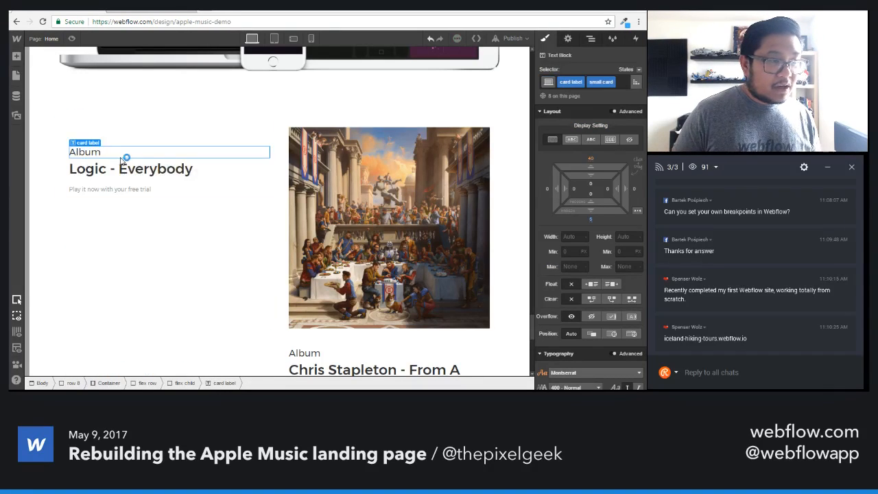
Add an image using the orange striped Music Memos icon asset.
{"action": "key", "text": "a"}
{"action": "scroll", "coordinate": [86, 240], "scroll_direction": "down", "scroll_amount": 5}
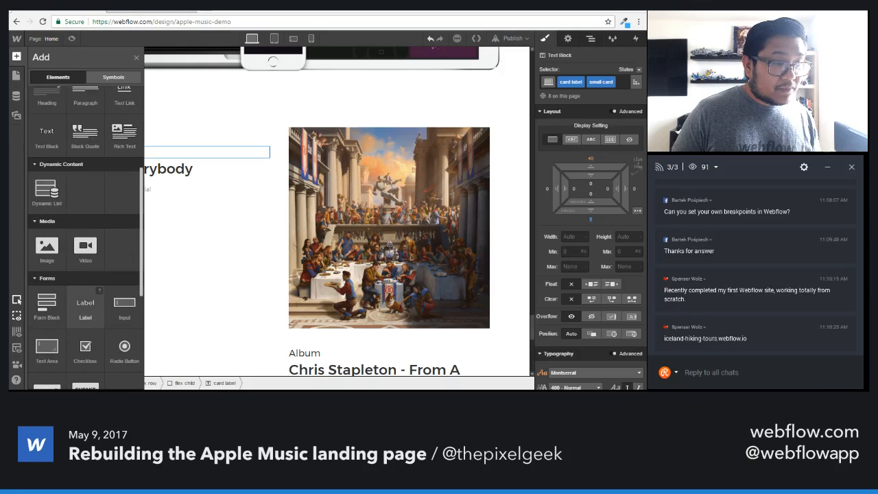
{"action": "left_click_drag", "start_coordinate": [47, 250], "coordinate": [102, 163]}
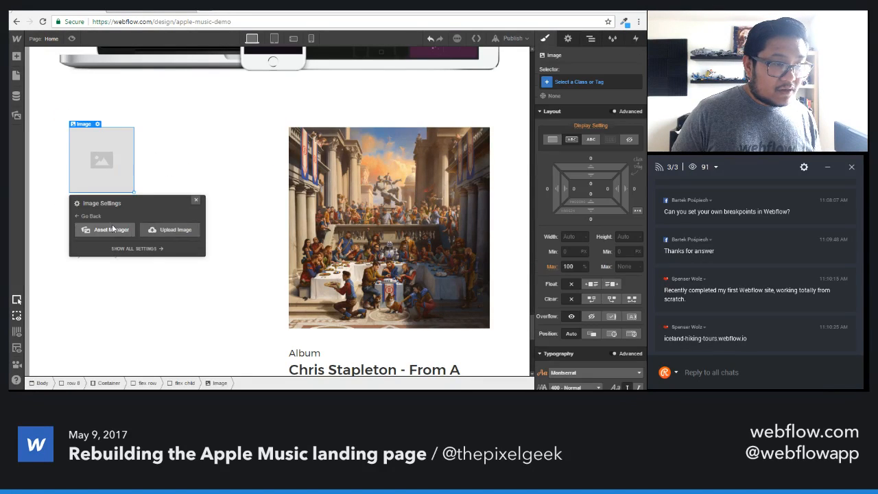
{"action": "left_click", "coordinate": [105, 229]}
{"action": "left_click", "coordinate": [122, 184]}
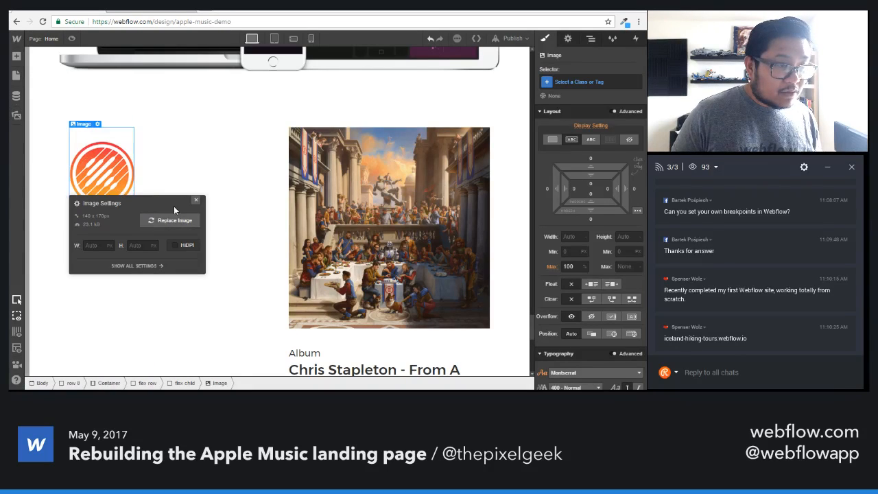
{"action": "left_click", "coordinate": [195, 199]}
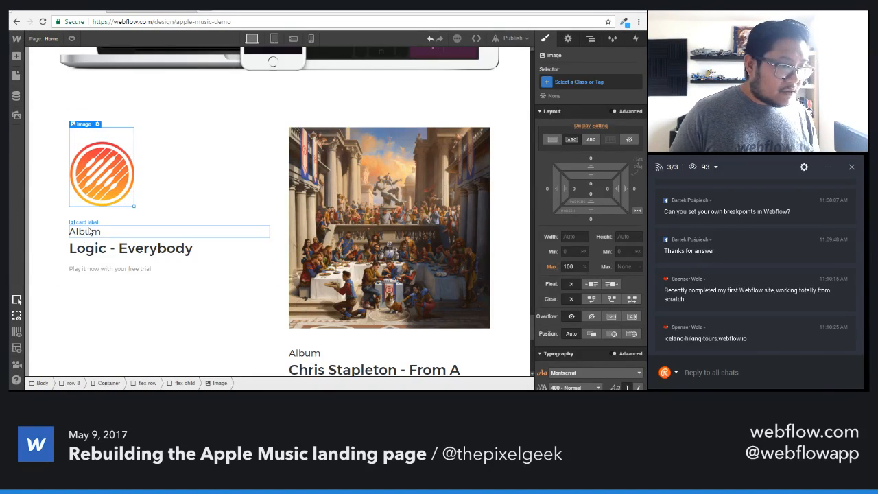
Rename the Album label to 'Muisc Memo', remove the Logic - Everybody title, and add a paragraph.
{"action": "left_click", "coordinate": [89, 231]}
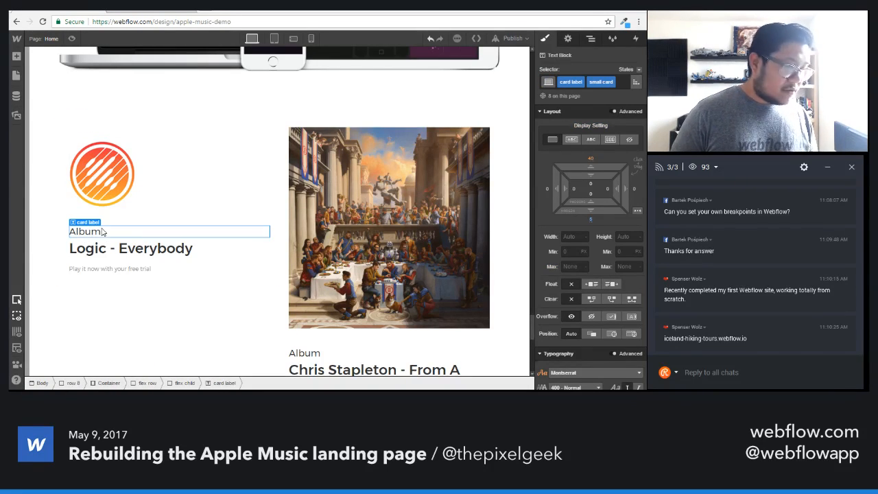
{"action": "double_click", "coordinate": [101, 231]}
{"action": "type", "text": "M"}
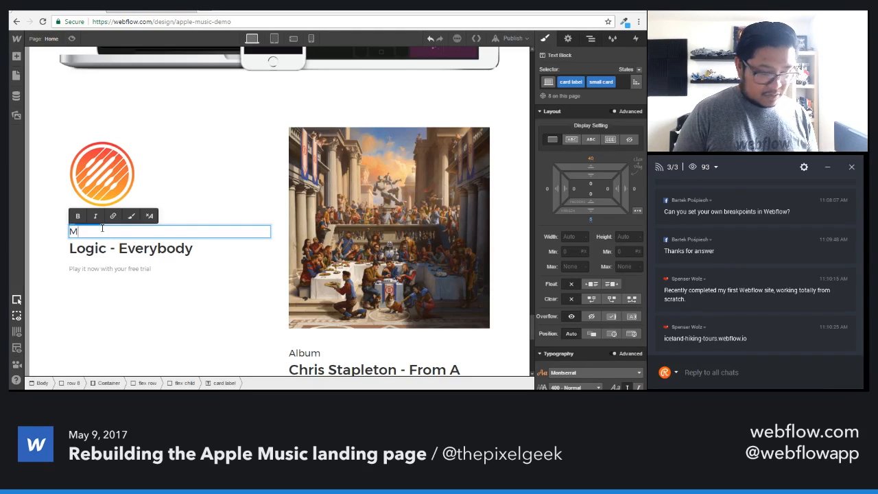
{"action": "type", "text": "uisc Memos"}
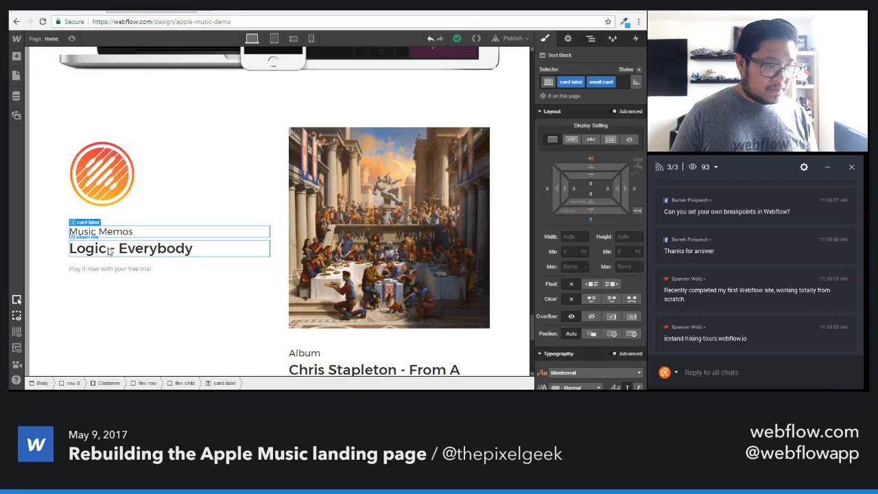
{"action": "left_click", "coordinate": [108, 250]}
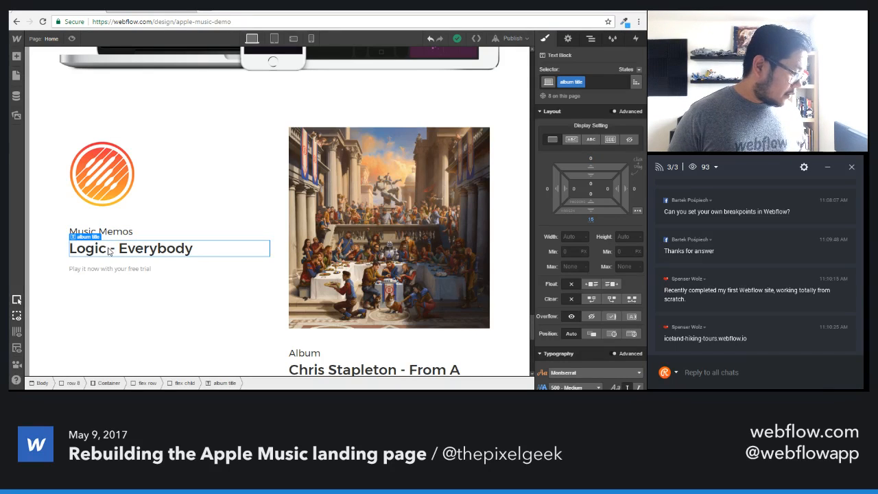
{"action": "key", "text": "Delete"}
{"action": "key", "text": "Delete"}
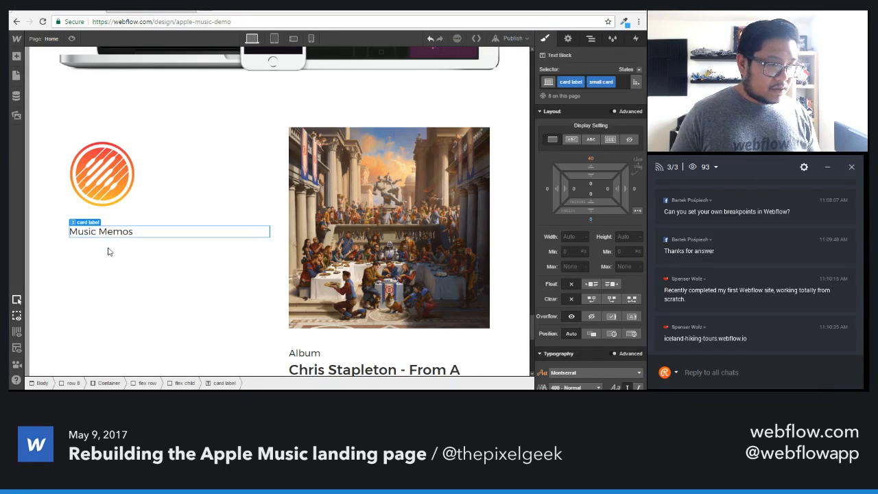
{"action": "key", "text": "a"}
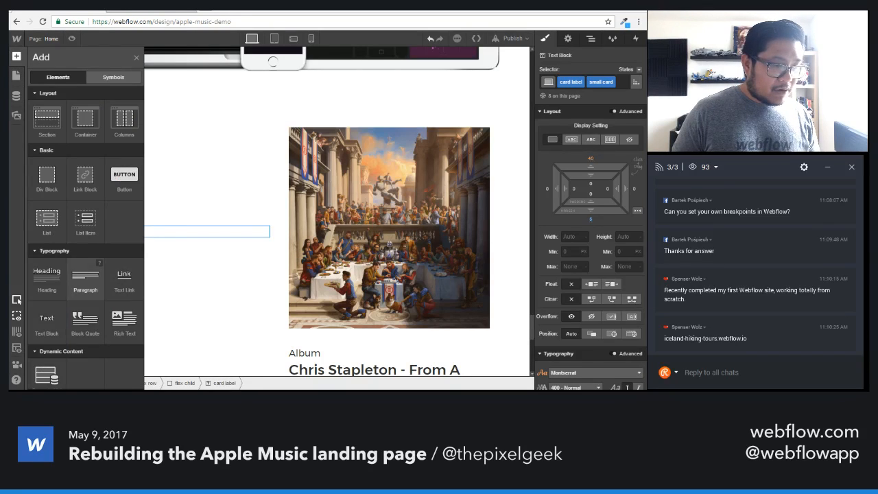
{"action": "left_click_drag", "start_coordinate": [85, 275], "coordinate": [174, 273]}
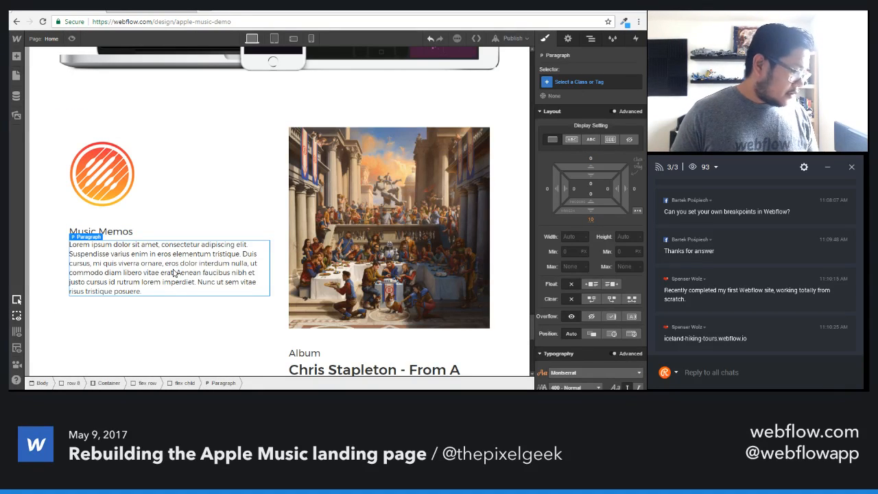
Correct 'aboiut' to 'about gift' in the gift cards link.
{"action": "scroll", "coordinate": [174, 273], "scroll_direction": "up", "scroll_amount": 9}
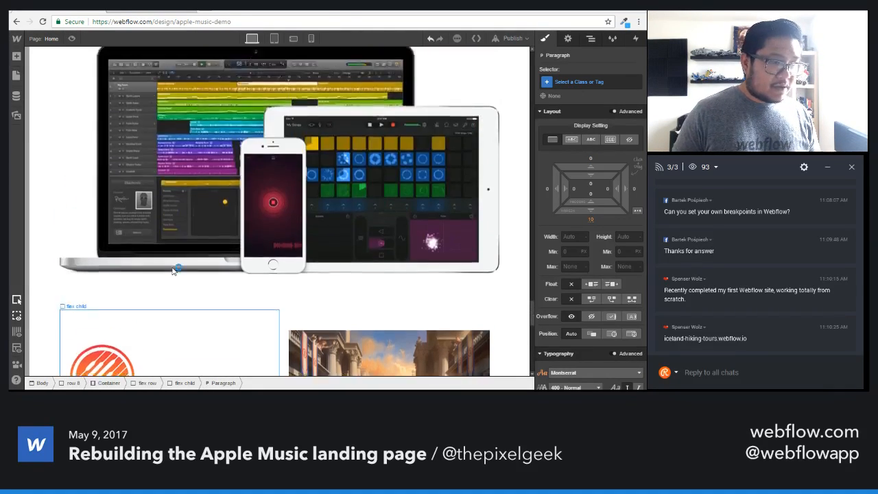
{"action": "left_click", "coordinate": [121, 226]}
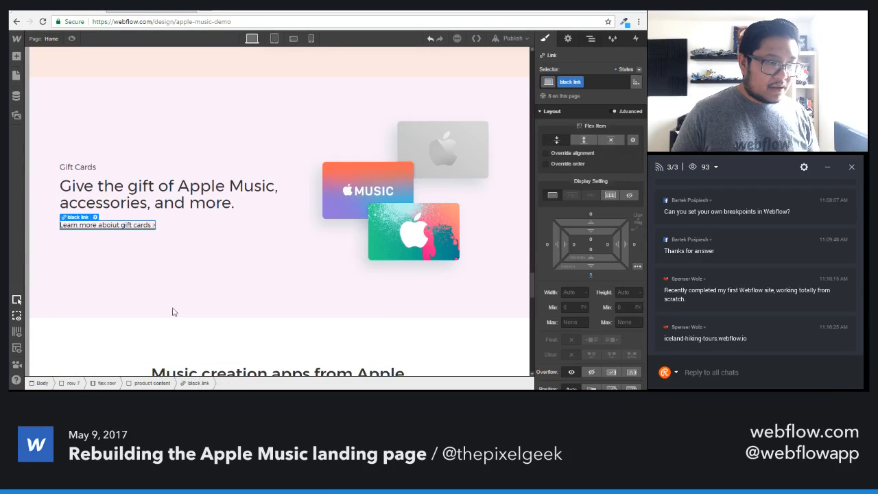
{"action": "double_click", "coordinate": [115, 225]}
{"action": "type", "text": "about"}
{"action": "key", "text": "Escape"}
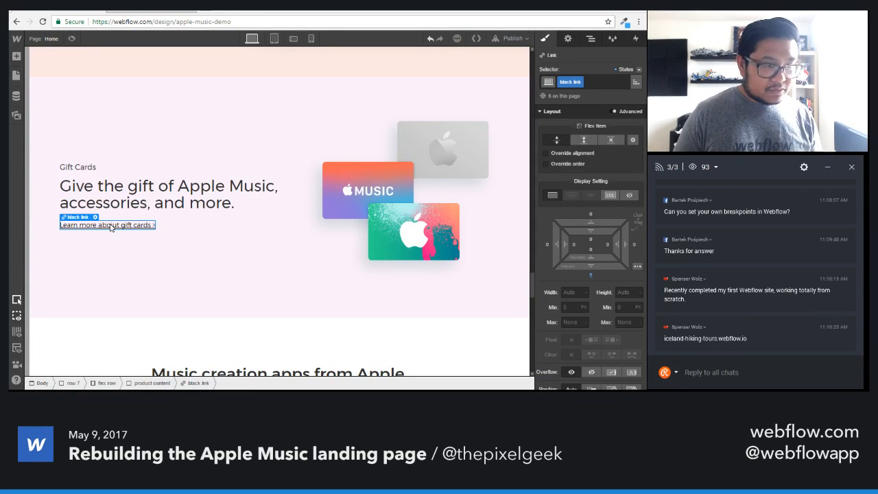
{"action": "double_click", "coordinate": [109, 225]}
{"action": "type", "text": "about"}
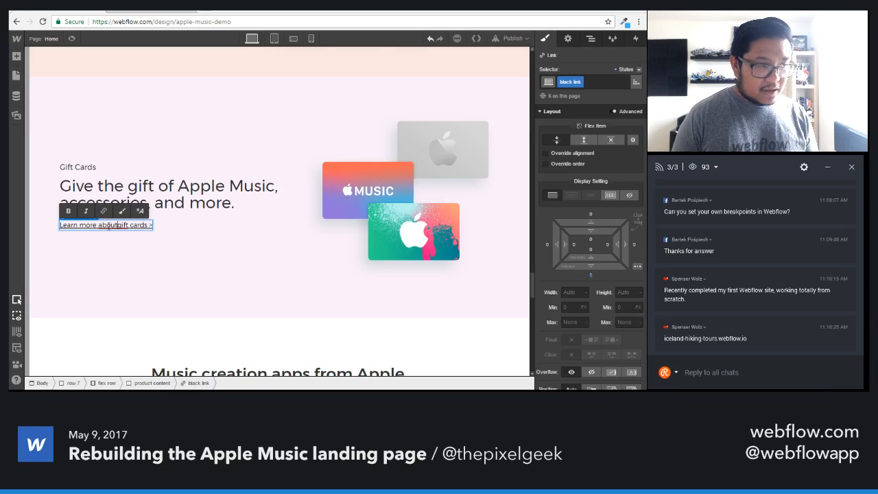
{"action": "key", "text": "Escape"}
{"action": "double_click", "coordinate": [128, 230]}
{"action": "type", "text": "about gift"}
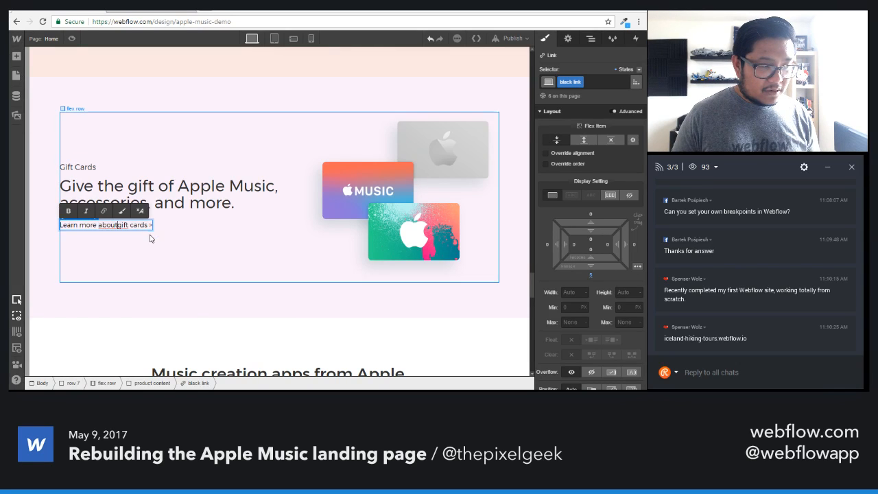
{"action": "key", "text": "Escape"}
Paste the link below the Music Memos paragraph and change 'gift cards' to 'Music Memo'.
{"action": "scroll", "coordinate": [152, 260], "scroll_direction": "down", "scroll_amount": 10}
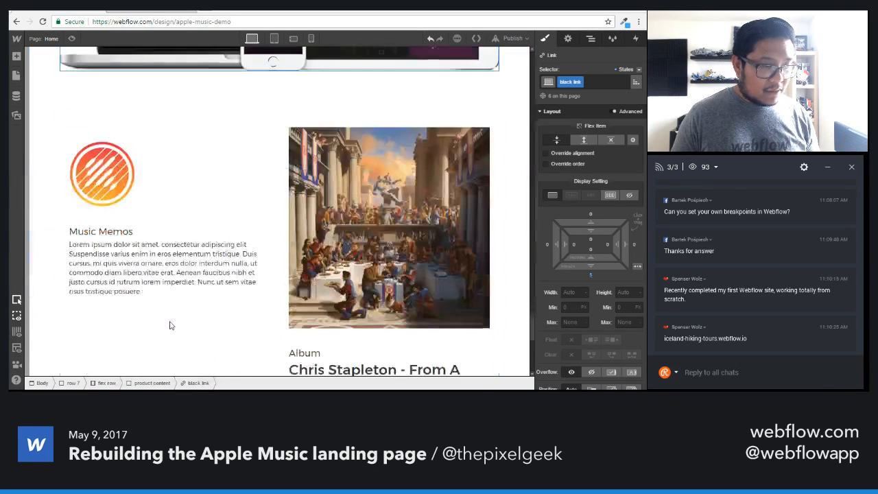
{"action": "left_click", "coordinate": [114, 244]}
{"action": "key", "text": "ctrl+v"}
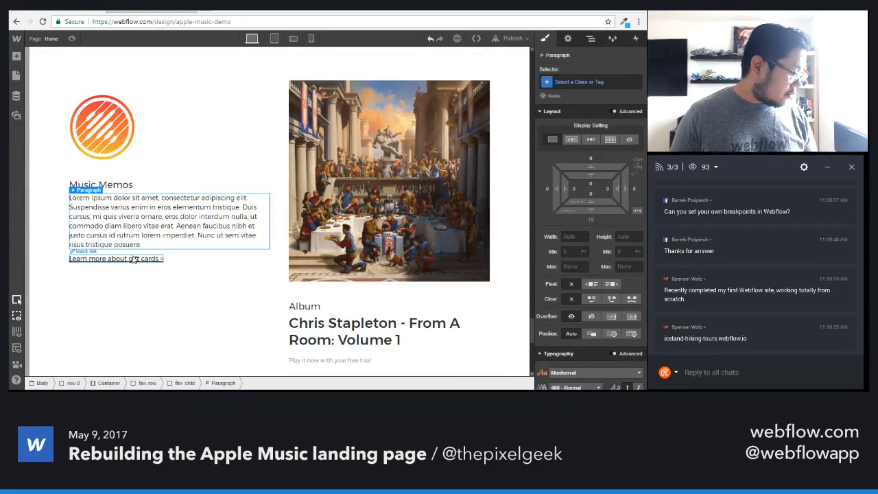
{"action": "double_click", "coordinate": [127, 259]}
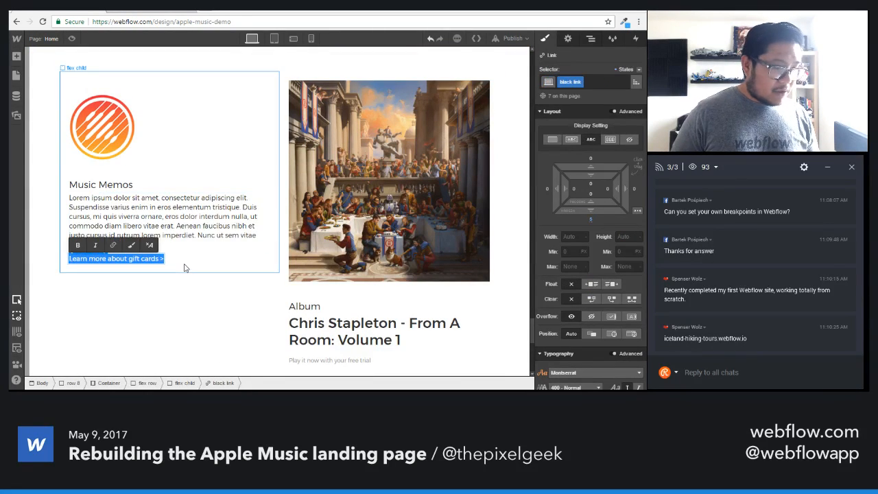
{"action": "key", "text": "ctrl+shift+Left"}
{"action": "key", "text": "ctrl+shift+Left"}
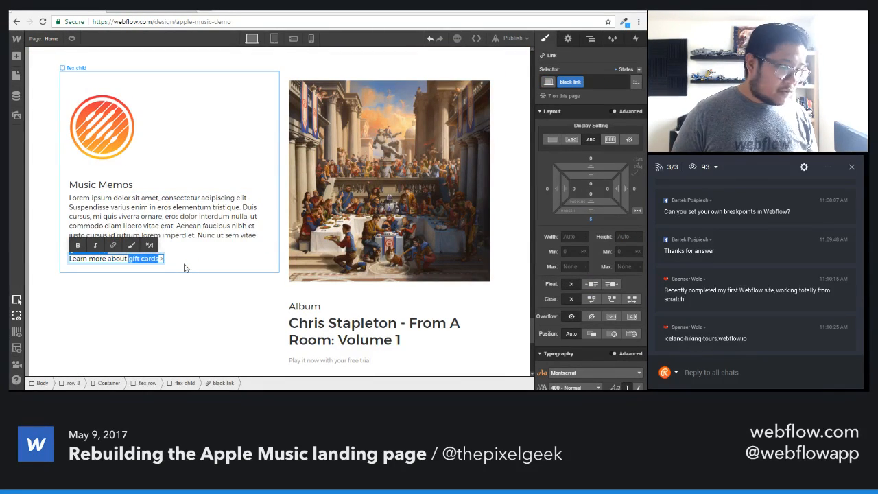
{"action": "type", "text": "Music Memo"}
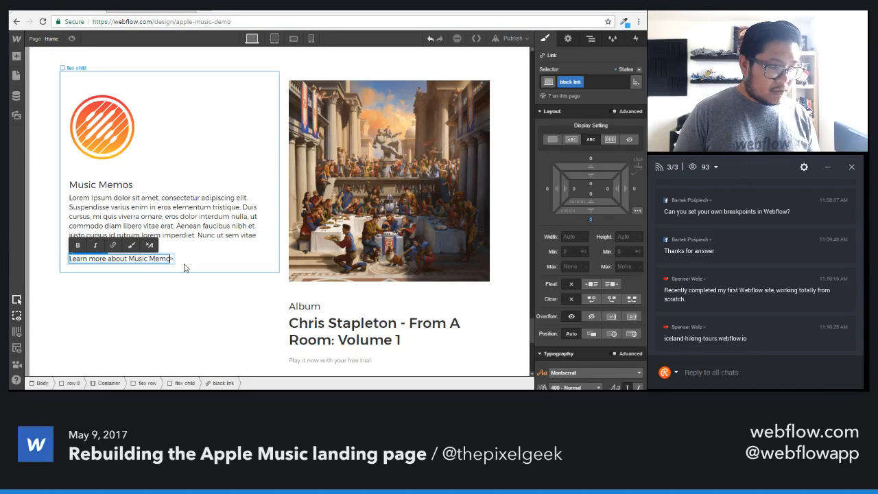
{"action": "key", "text": "Escape"}
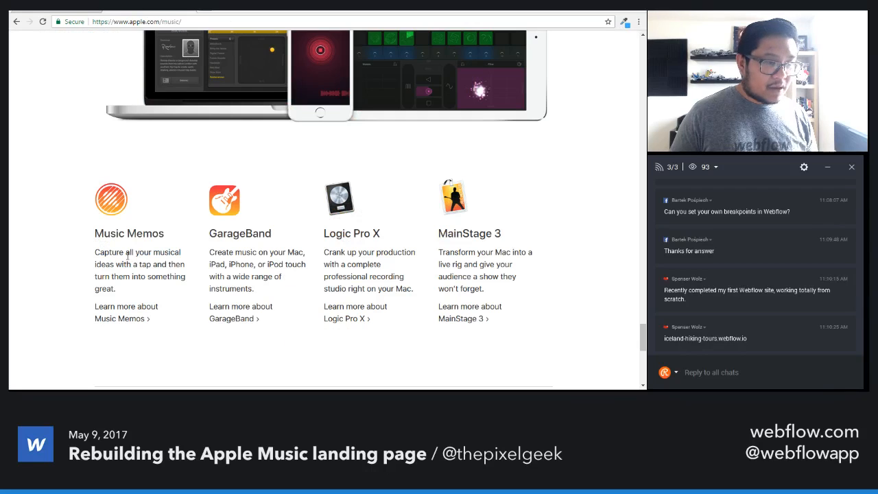
Replace the lorem ipsum paragraph with Apple's Music Memos description.
{"action": "left_click_drag", "start_coordinate": [116, 290], "coordinate": [94, 251]}
{"action": "key", "text": "ctrl+c"}
{"action": "left_click", "coordinate": [70, 12]}
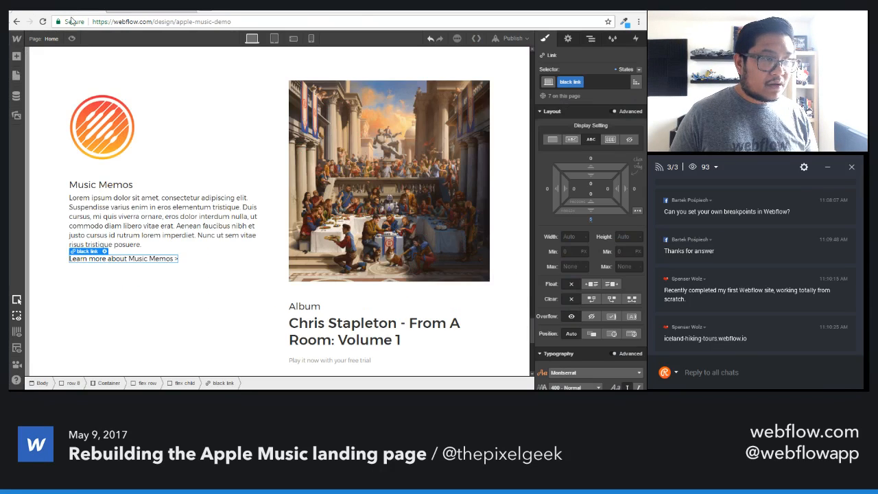
{"action": "double_click", "coordinate": [120, 201]}
{"action": "key", "text": "ctrl+a"}
{"action": "key", "text": "ctrl+v"}
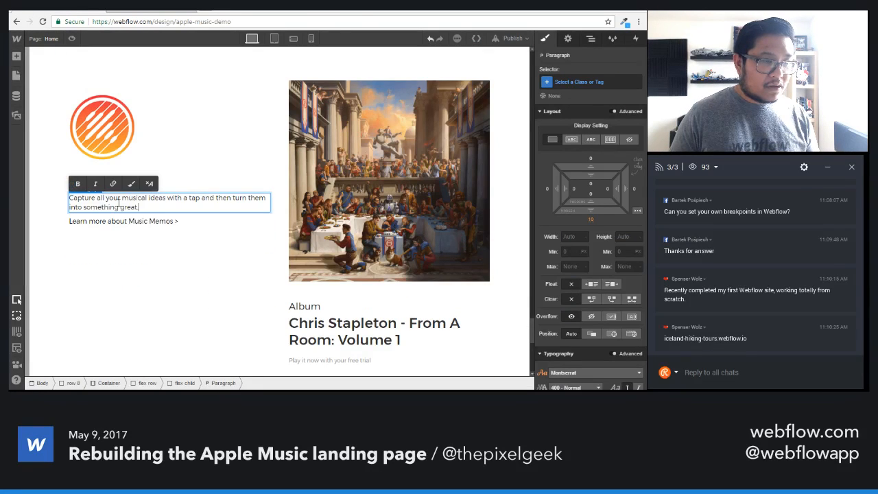
{"action": "key", "text": "Escape"}
Delete the album image column.
{"action": "scroll", "coordinate": [192, 137], "scroll_direction": "up", "scroll_amount": 1}
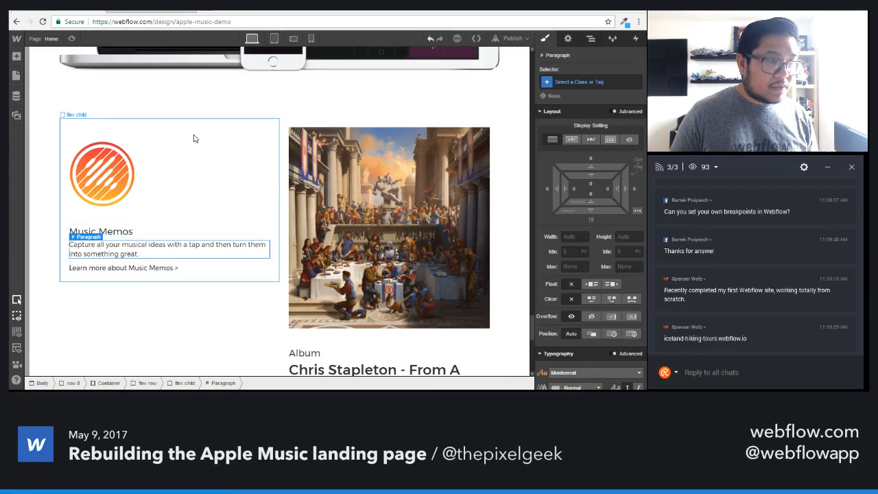
{"action": "left_click", "coordinate": [223, 215]}
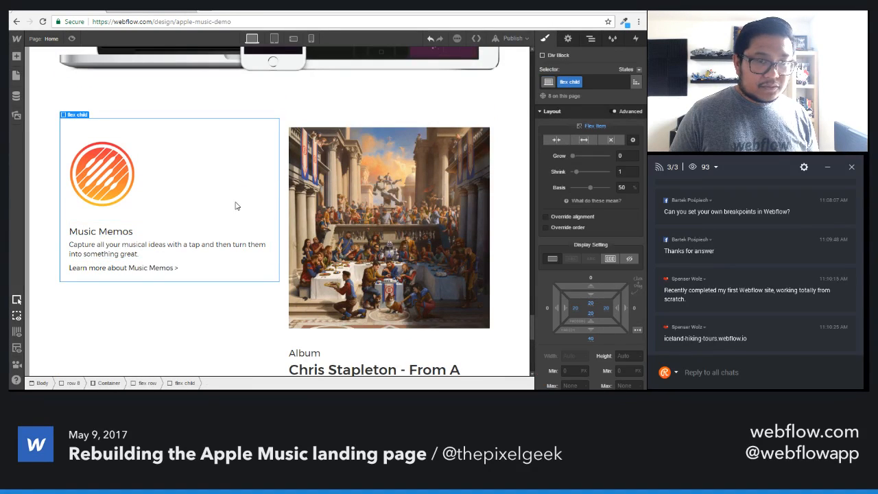
{"action": "left_click", "coordinate": [340, 347]}
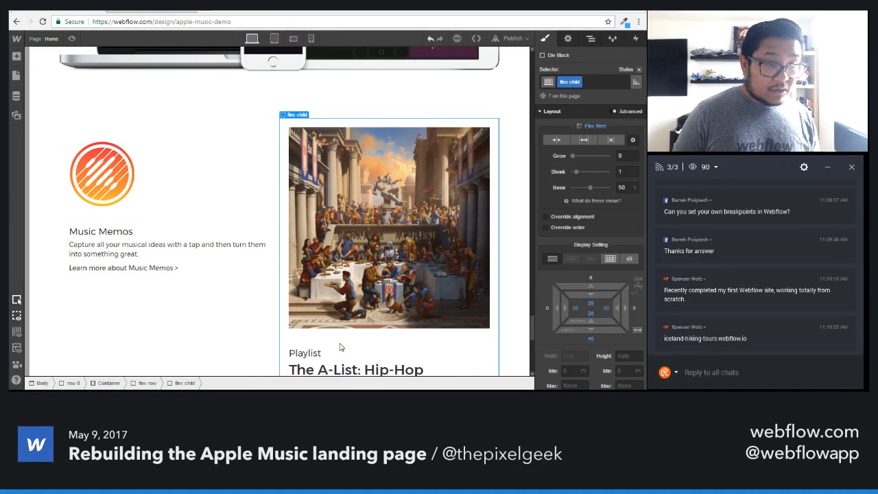
{"action": "key", "text": "Delete"}
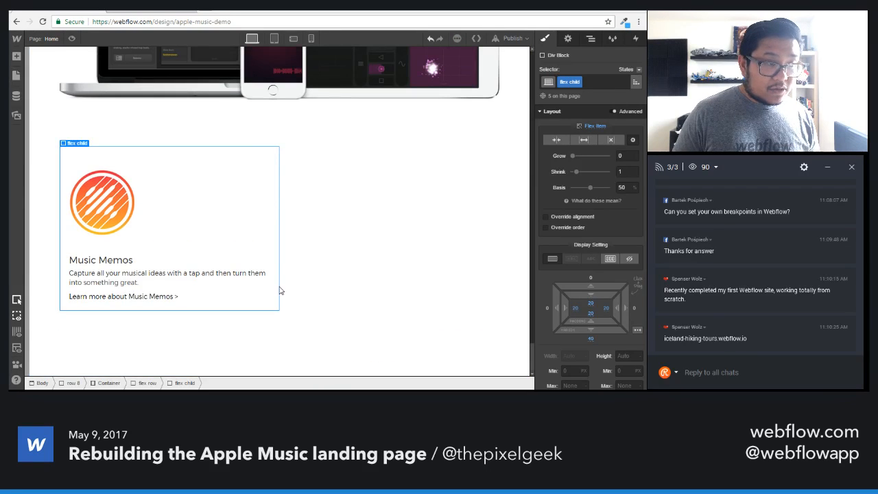
Add a combo class named '25' to the Music Memos card column.
{"action": "left_click", "coordinate": [594, 81]}
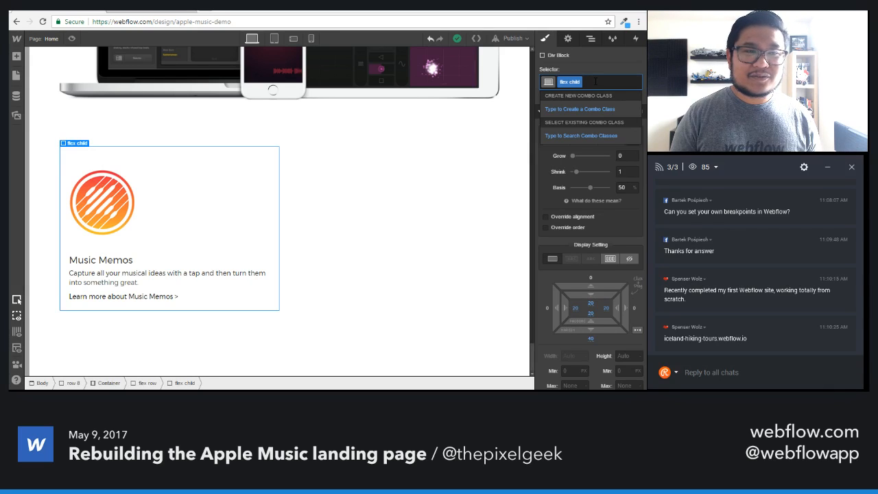
{"action": "key", "text": "Escape"}
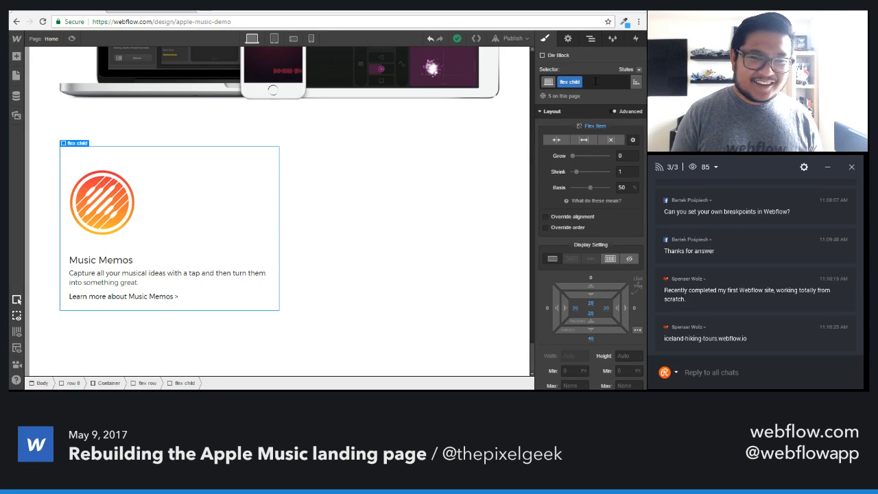
{"action": "left_click", "coordinate": [594, 81]}
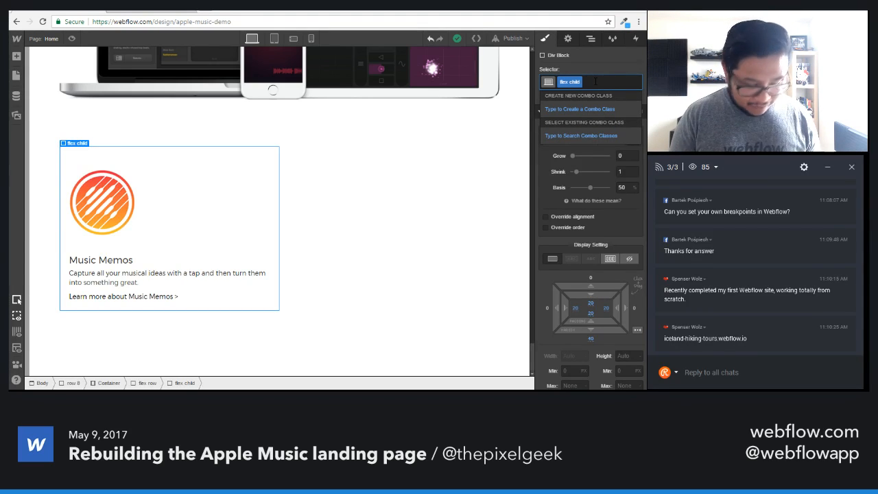
{"action": "type", "text": "25"}
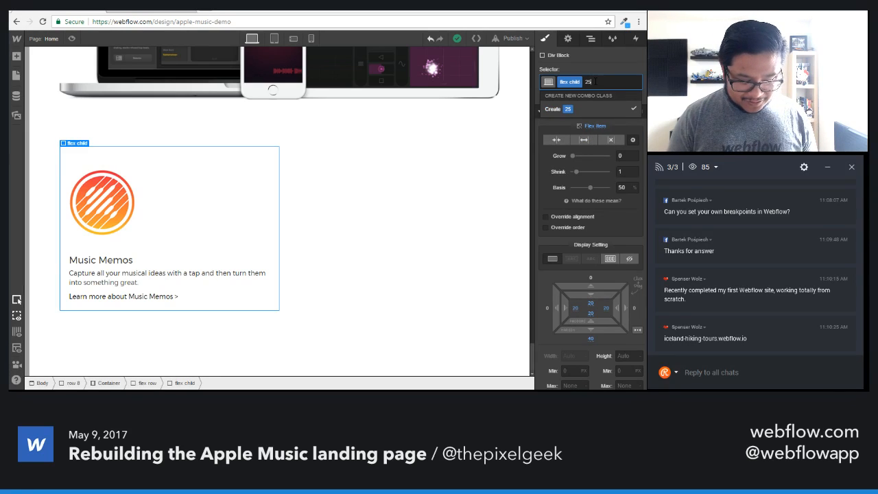
{"action": "key", "text": "Return"}
Set the card's flex basis to 25% and duplicate it into four columns.
{"action": "left_click", "coordinate": [621, 188]}
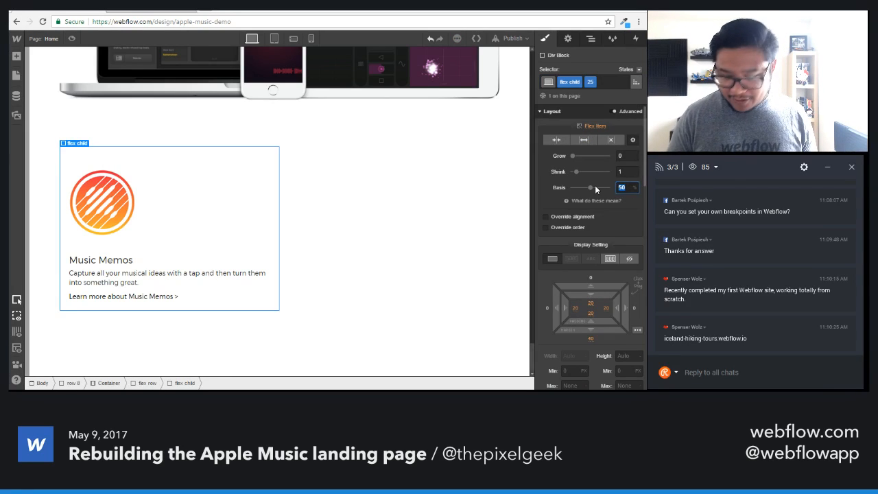
{"action": "type", "text": "25"}
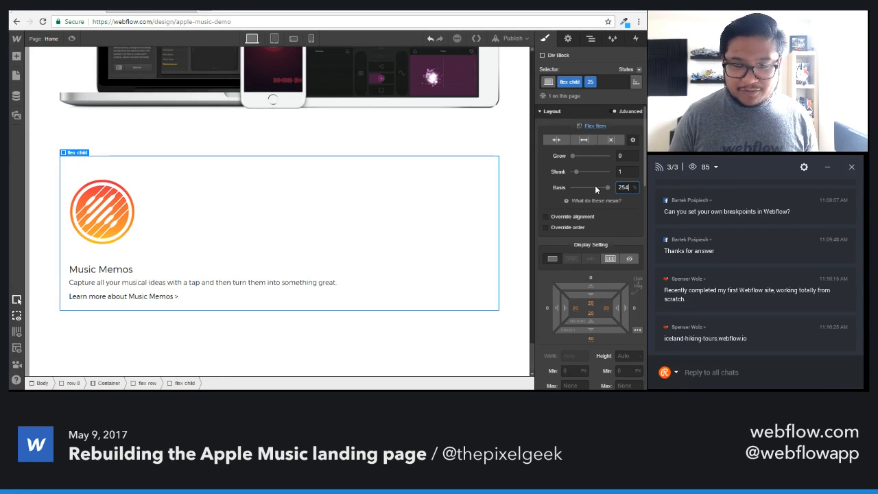
{"action": "key", "text": "Return"}
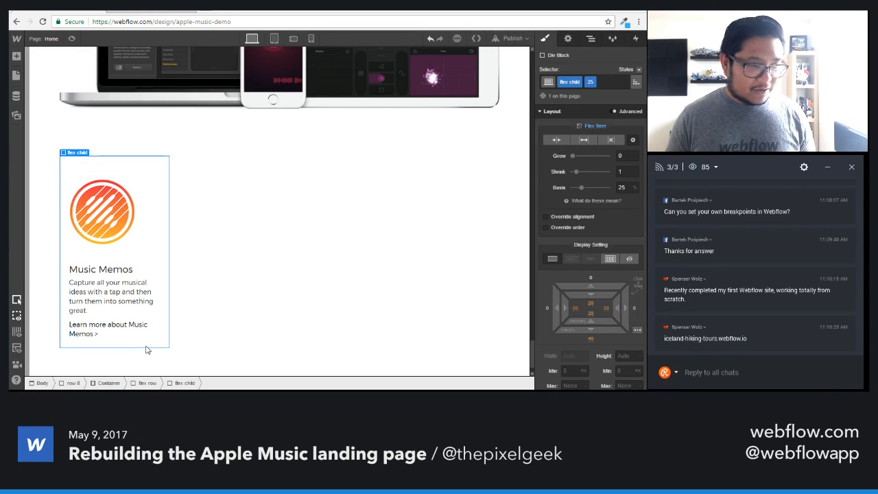
{"action": "key", "text": "ctrl+v"}
{"action": "key", "text": "ctrl+v"}
{"action": "key", "text": "ctrl+v"}
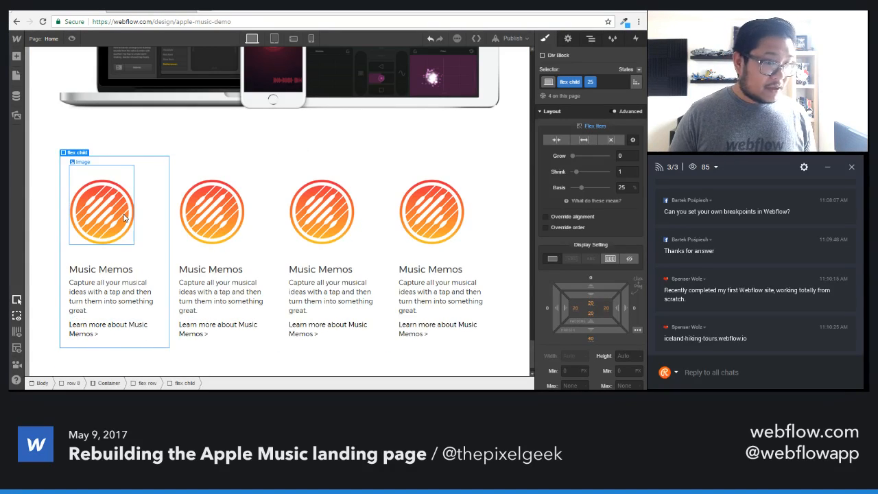
Display the first card's icon at HiDPI size.
{"action": "double_click", "coordinate": [219, 218]}
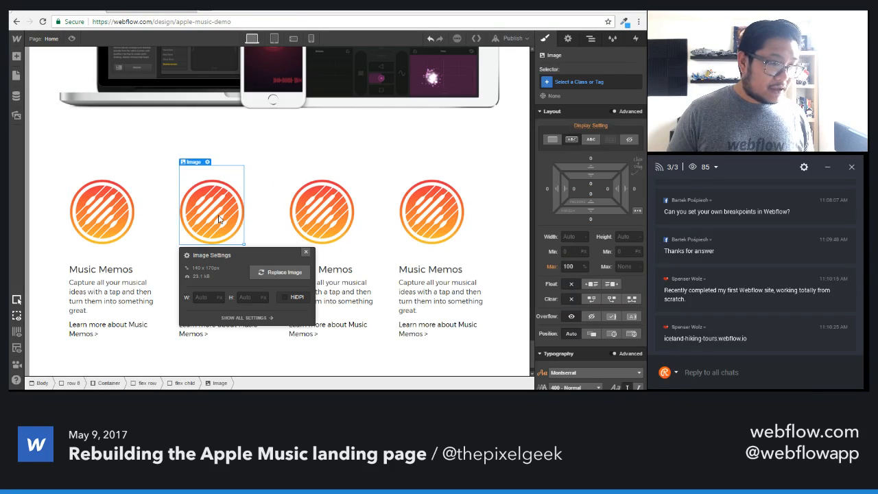
{"action": "left_click", "coordinate": [306, 251]}
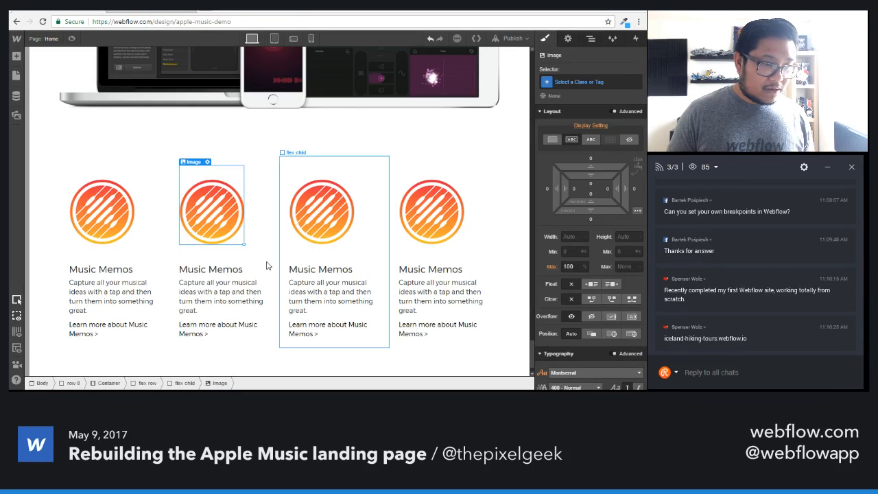
{"action": "left_click", "coordinate": [264, 258]}
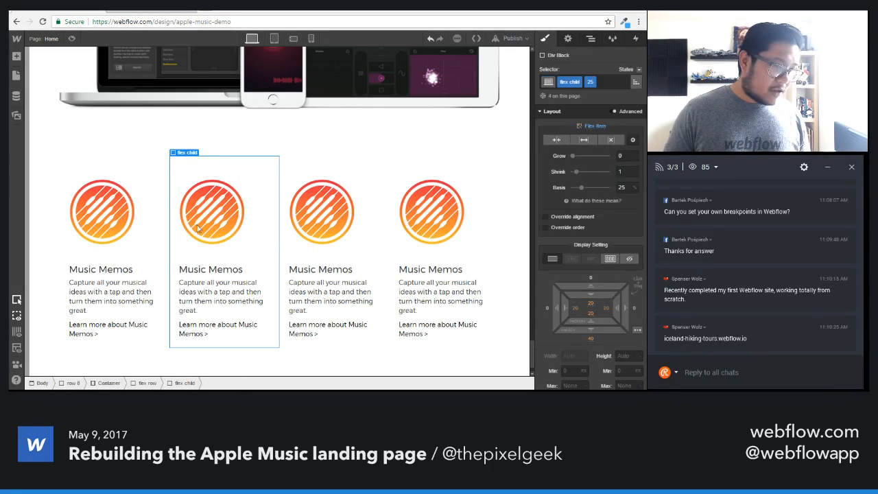
{"action": "double_click", "coordinate": [123, 221]}
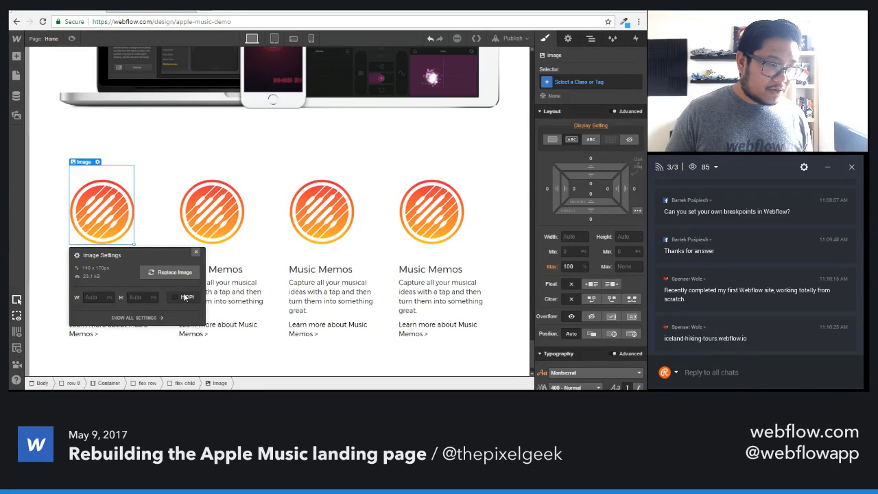
{"action": "left_click", "coordinate": [195, 251]}
Replace the second card's icon with the GarageBand asset at HiDPI size.
{"action": "double_click", "coordinate": [238, 229]}
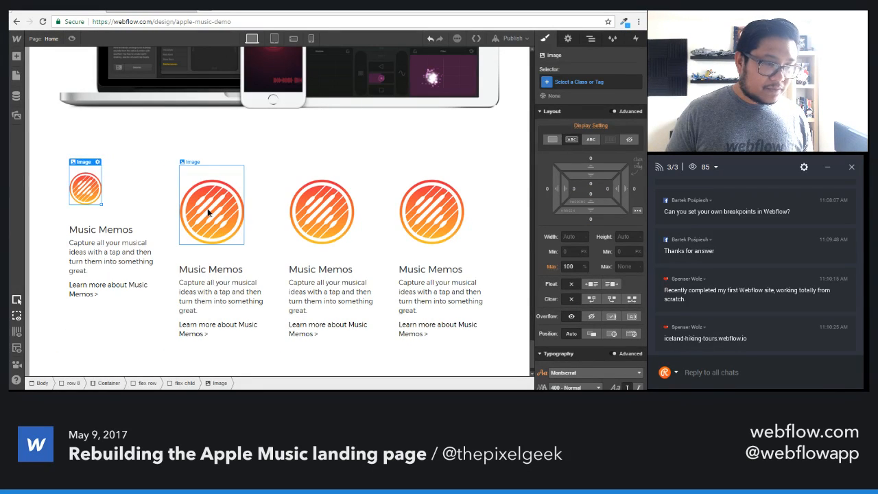
{"action": "left_click", "coordinate": [279, 273]}
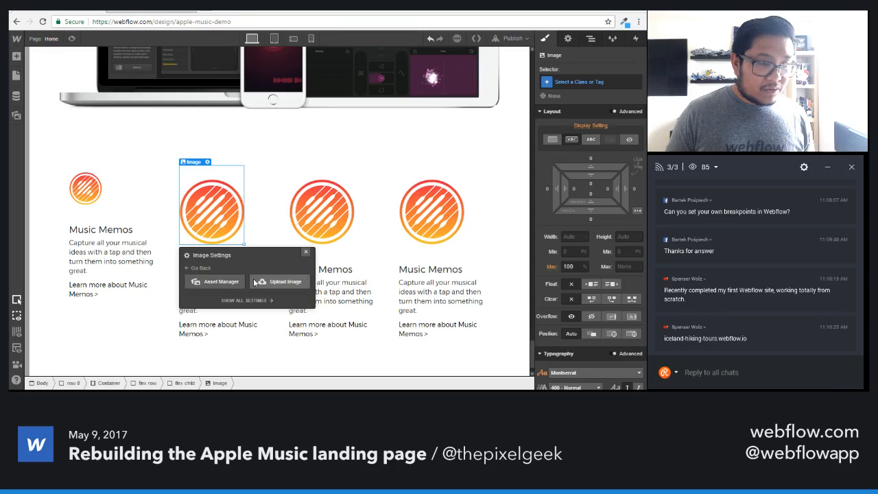
{"action": "left_click", "coordinate": [208, 283]}
{"action": "left_click", "coordinate": [80, 281]}
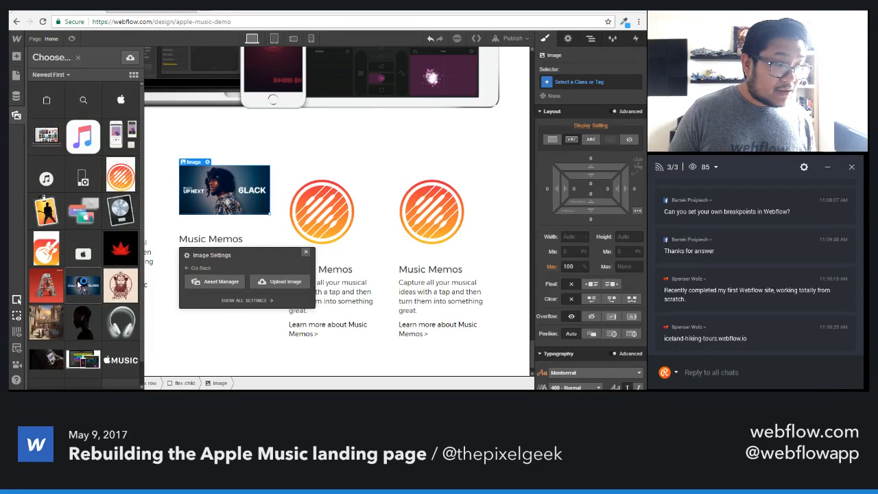
{"action": "scroll", "coordinate": [77, 281], "scroll_direction": "down", "scroll_amount": 1}
{"action": "scroll", "coordinate": [77, 279], "scroll_direction": "up", "scroll_amount": 1}
{"action": "left_click", "coordinate": [46, 249]}
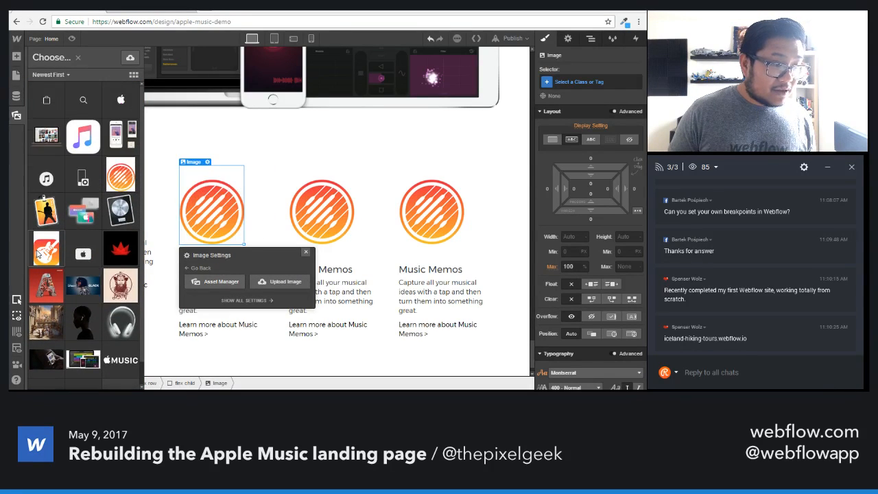
{"action": "left_click", "coordinate": [288, 297]}
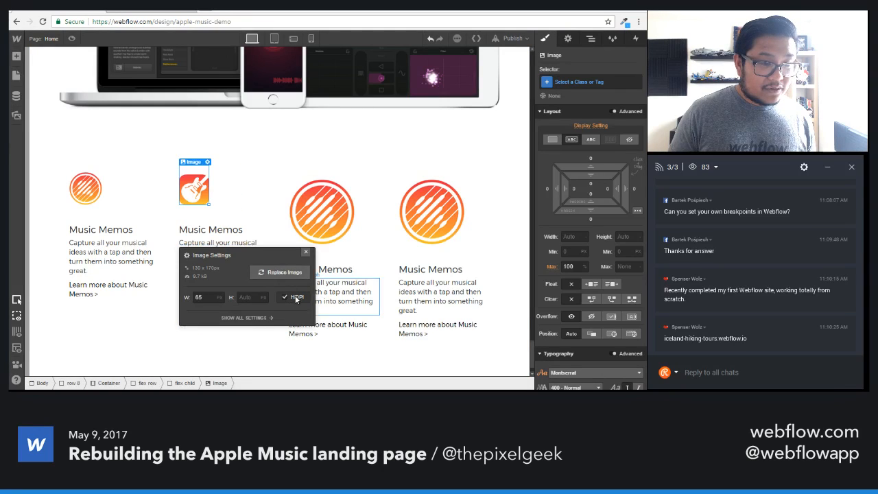
{"action": "left_click", "coordinate": [306, 252]}
Give the third card the Logic Pro icon and the fourth the yellow guitarist icon at HiDPI.
{"action": "double_click", "coordinate": [316, 207]}
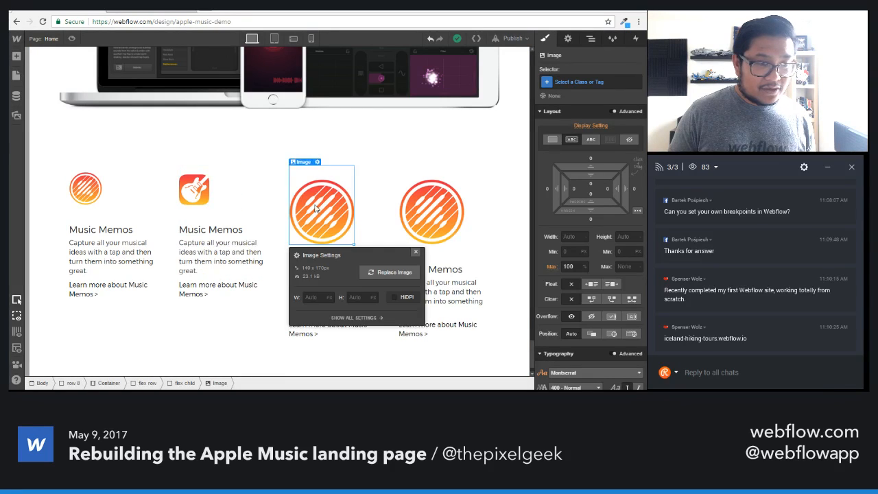
{"action": "left_click", "coordinate": [375, 274]}
{"action": "left_click", "coordinate": [323, 282]}
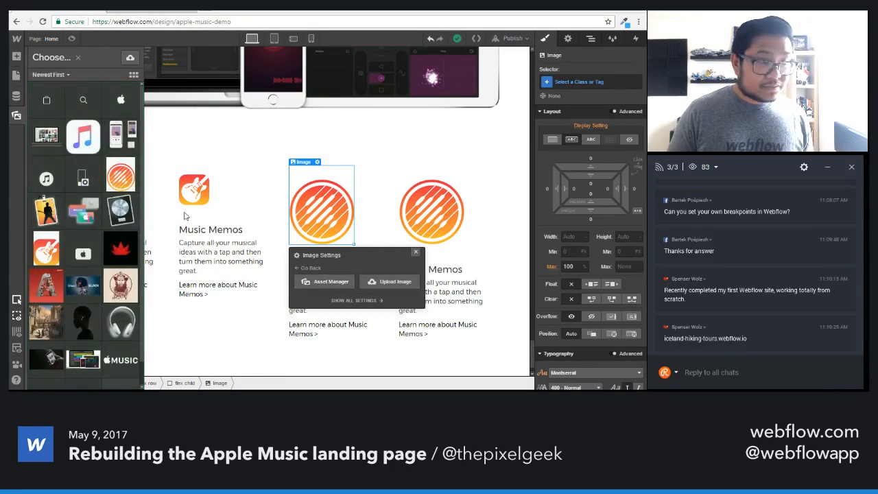
{"action": "left_click", "coordinate": [132, 209]}
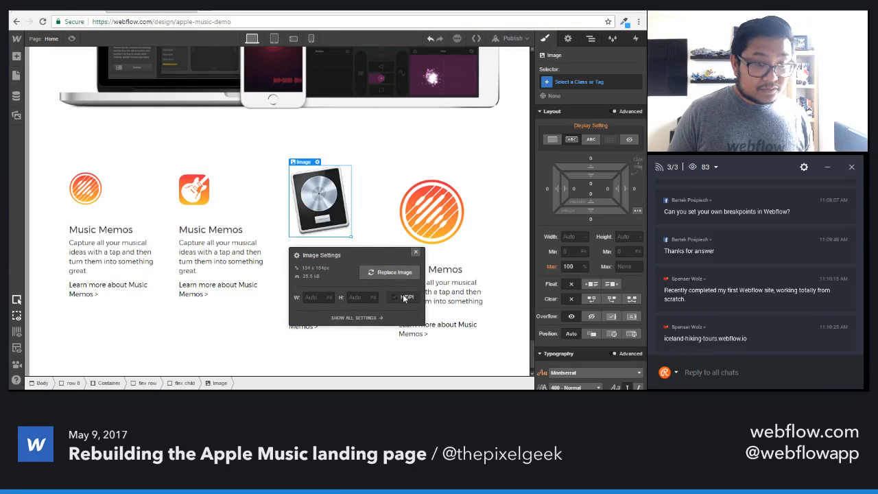
{"action": "double_click", "coordinate": [430, 204]}
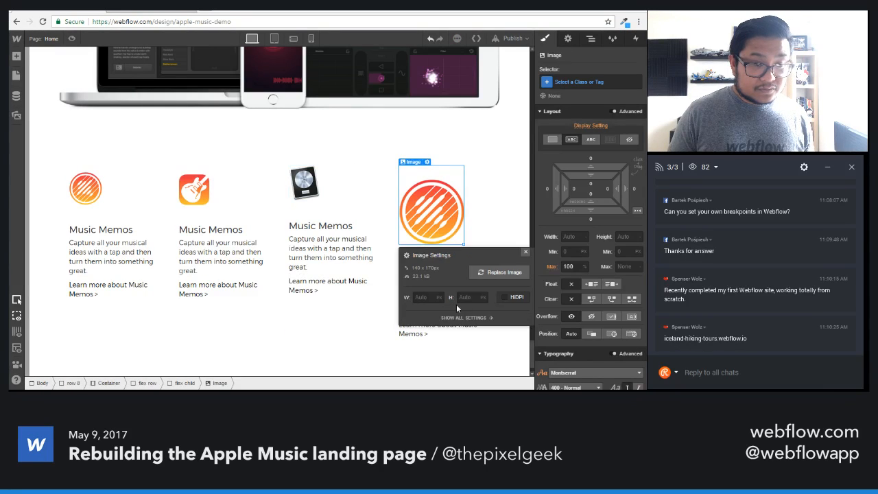
{"action": "left_click", "coordinate": [499, 273]}
{"action": "left_click", "coordinate": [433, 282]}
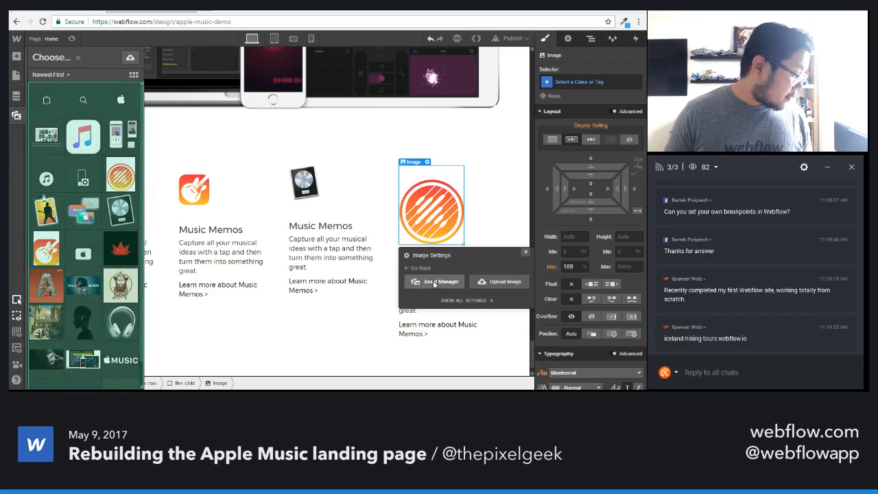
{"action": "left_click", "coordinate": [46, 211]}
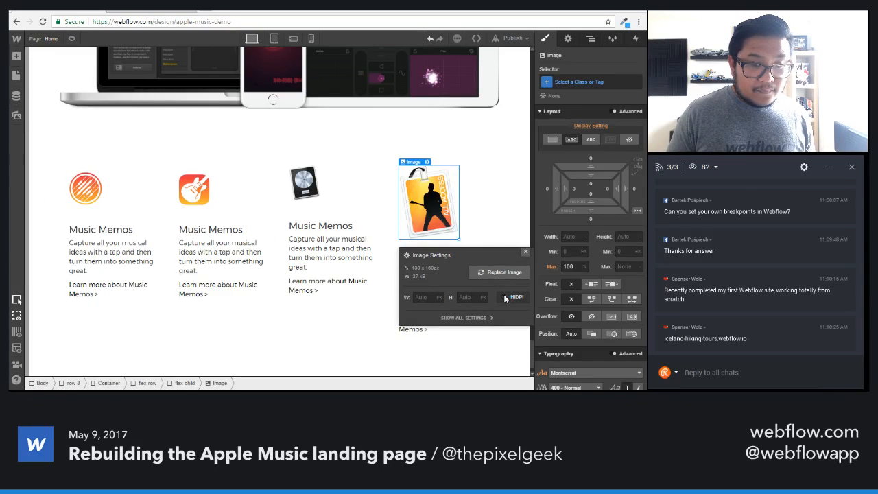
{"action": "left_click", "coordinate": [505, 298]}
{"action": "left_click", "coordinate": [526, 256]}
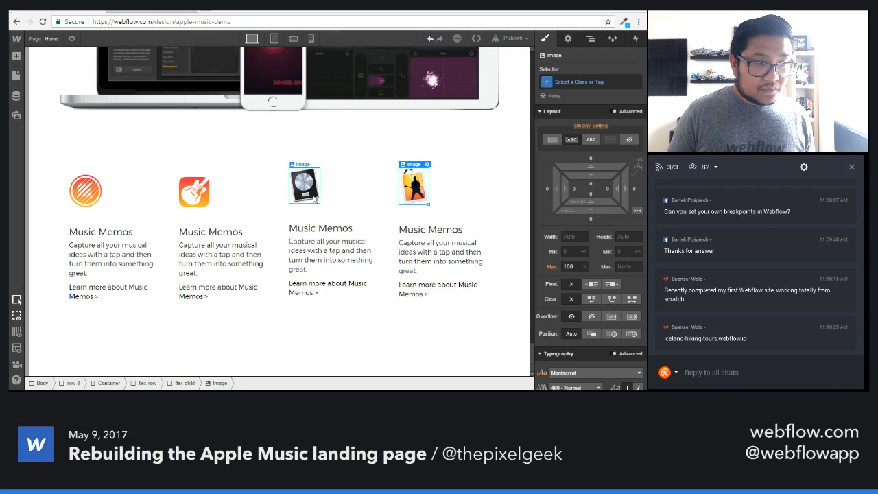
Inspect the card row by selecting the first column, the row, and the third and fourth icons.
{"action": "left_click", "coordinate": [116, 197]}
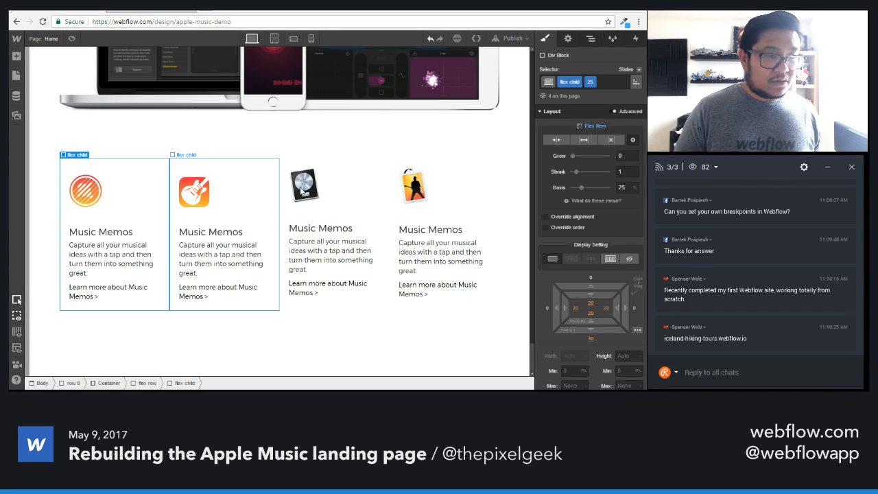
{"action": "left_click", "coordinate": [175, 199]}
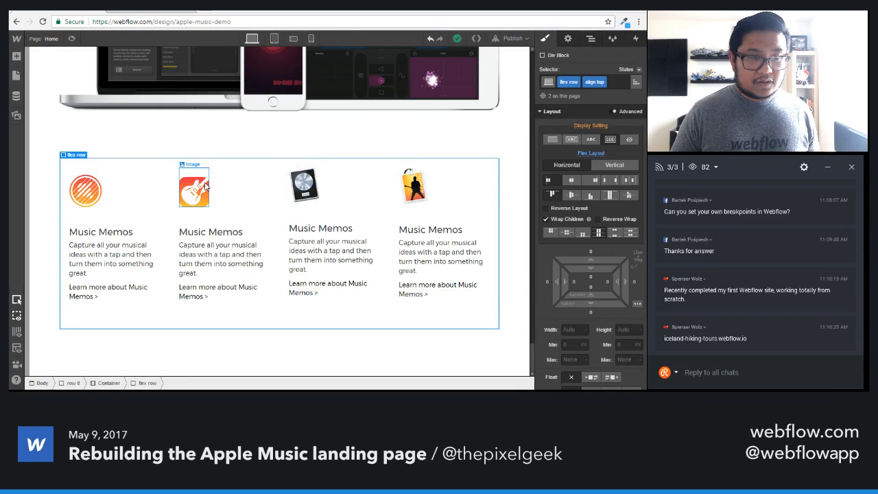
{"action": "left_click", "coordinate": [306, 185]}
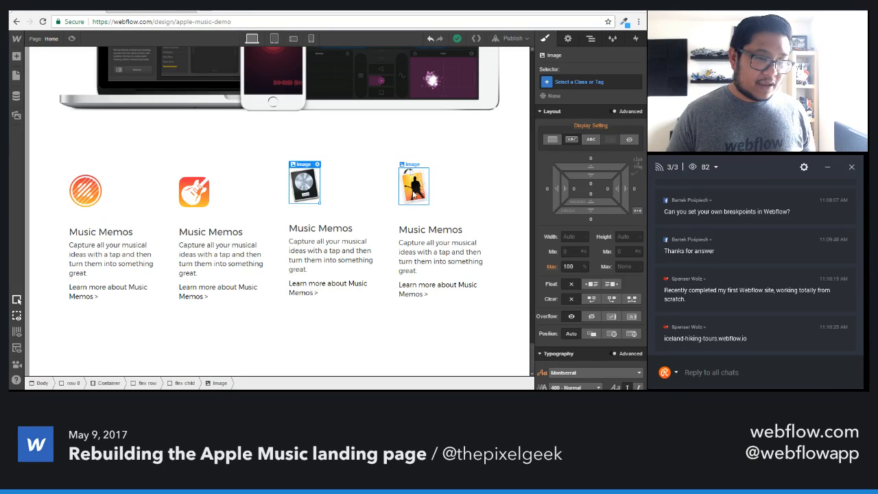
{"action": "left_click", "coordinate": [412, 191]}
{"action": "left_click", "coordinate": [295, 186]}
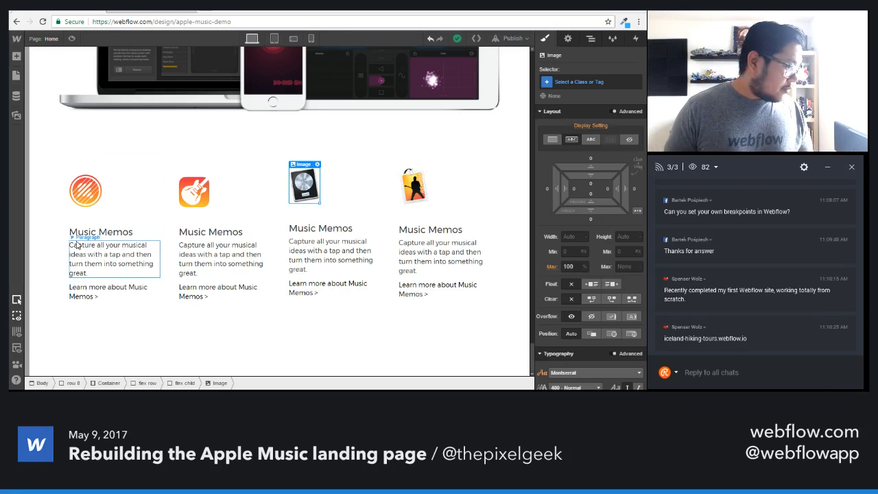
Paste Apple's GarageBand heading and description into the second card.
{"action": "key", "text": "ctrl+Tab"}
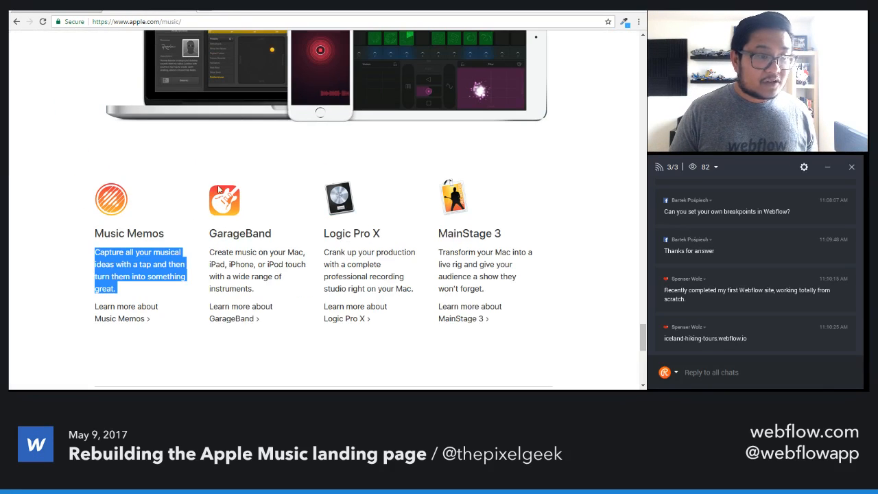
{"action": "double_click", "coordinate": [247, 234]}
{"action": "key", "text": "ctrl+c"}
{"action": "key", "text": "ctrl+Tab"}
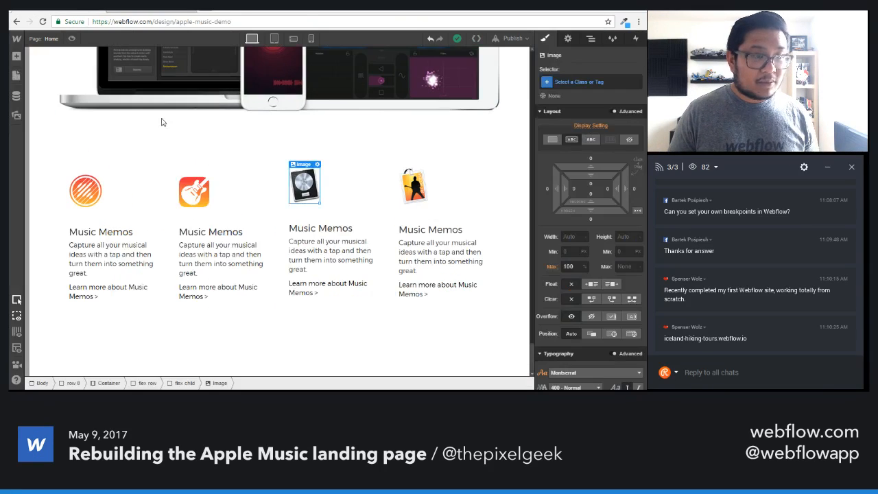
{"action": "double_click", "coordinate": [215, 236]}
{"action": "key", "text": "ctrl+v"}
{"action": "key", "text": "ctrl+Tab"}
{"action": "left_click", "coordinate": [237, 262]}
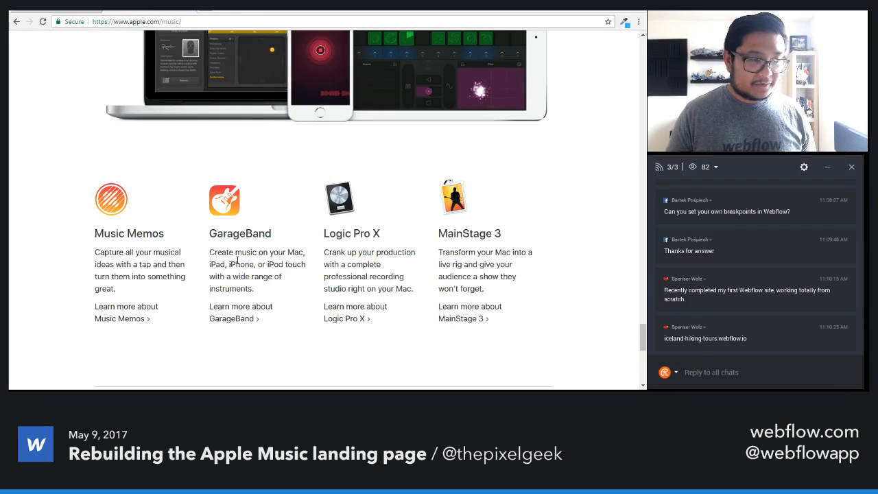
{"action": "triple_click", "coordinate": [236, 262]}
{"action": "key", "text": "ctrl+c"}
{"action": "key", "text": "ctrl+Tab"}
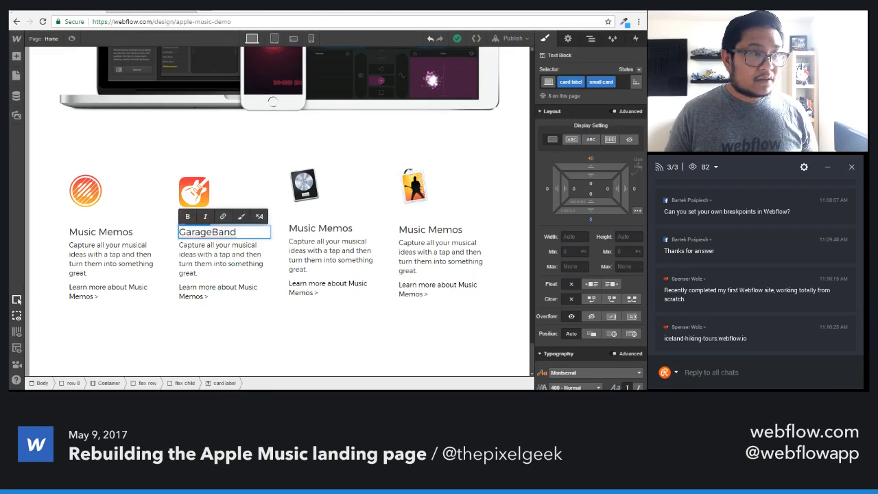
{"action": "double_click", "coordinate": [220, 255]}
{"action": "key", "text": "ctrl+v"}
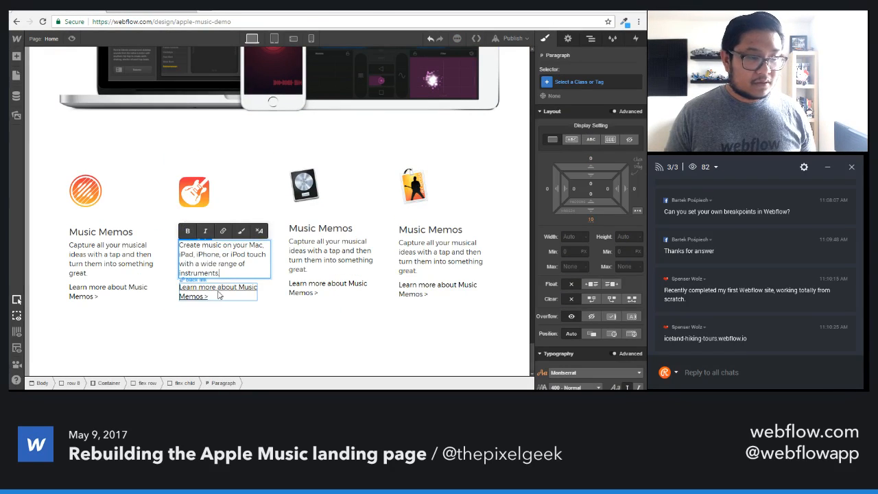
Change the second card's link to read 'Learn more about GarageBand'.
{"action": "double_click", "coordinate": [245, 287]}
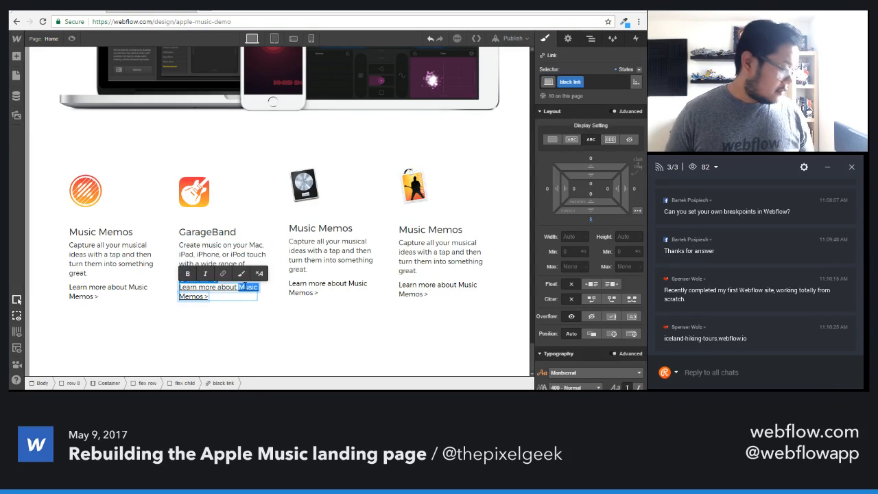
{"action": "key", "text": "BackSpace"}
{"action": "key", "text": "shift+End"}
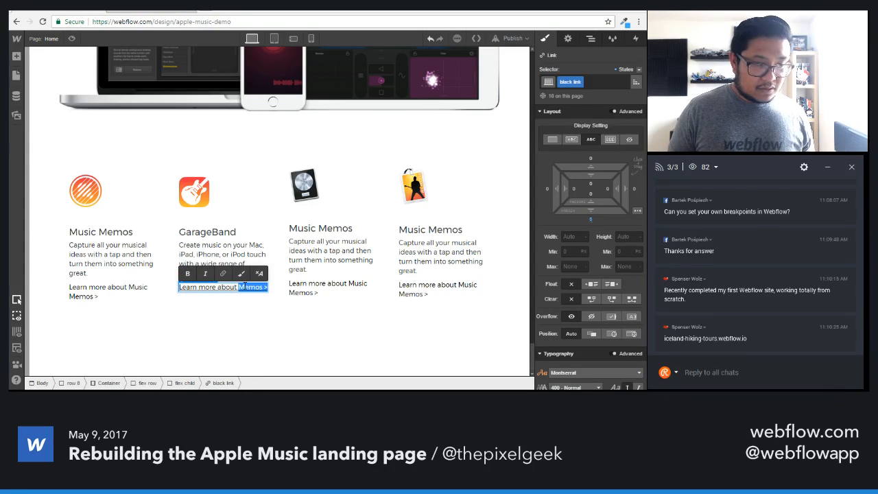
{"action": "type", "text": "Garage"}
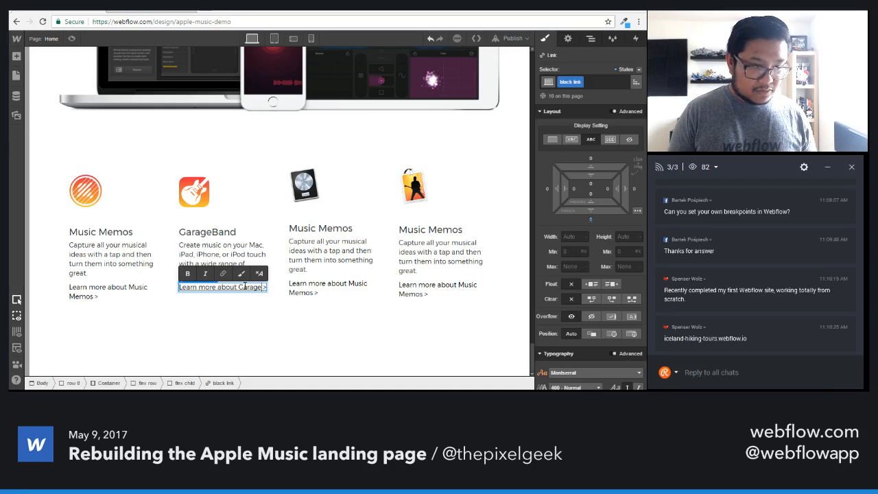
{"action": "type", "text": "Band"}
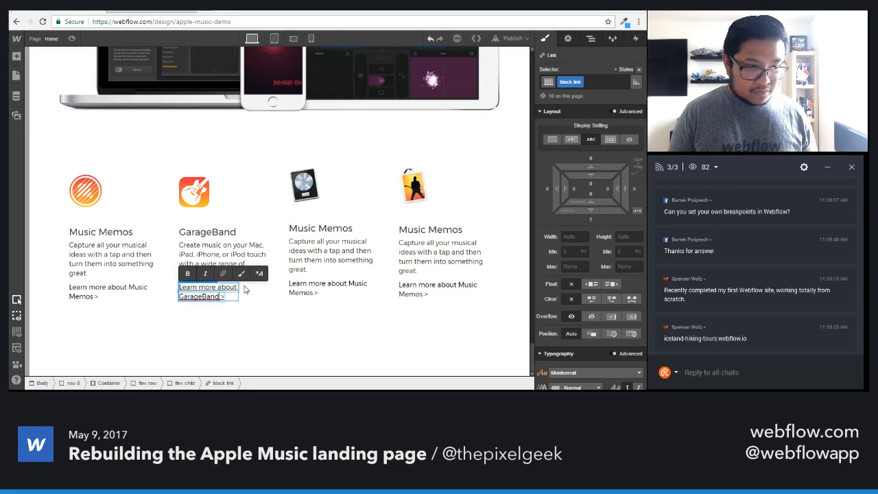
{"action": "key", "text": "Escape"}
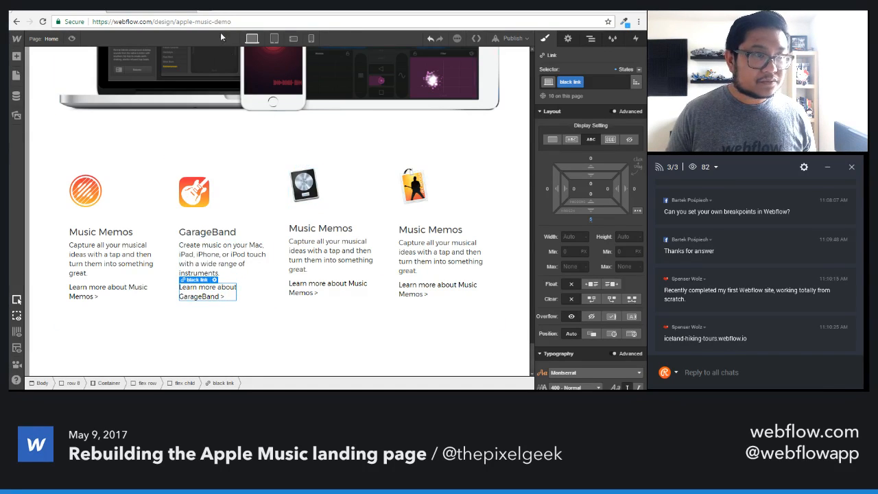
Set the third card's heading and link product name to 'Logic Pro X'.
{"action": "left_click", "coordinate": [170, 11]}
{"action": "left_click_drag", "start_coordinate": [387, 235], "coordinate": [326, 234]}
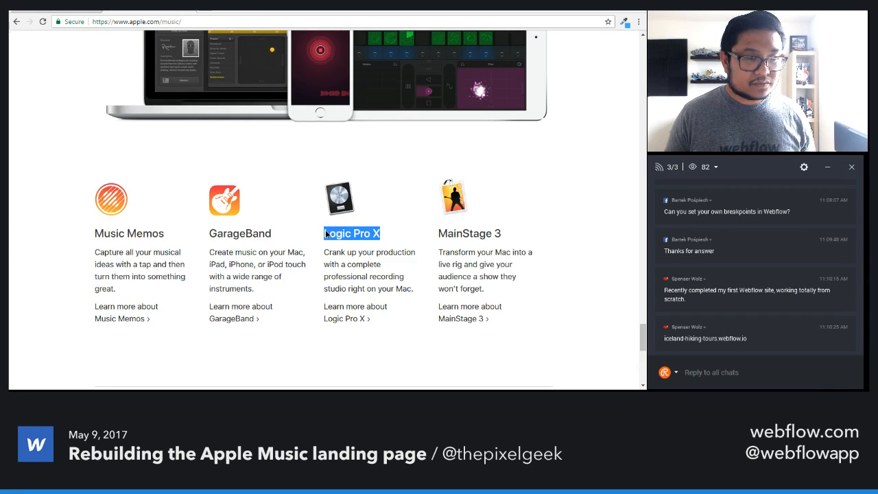
{"action": "left_click", "coordinate": [63, 12]}
{"action": "double_click", "coordinate": [317, 228]}
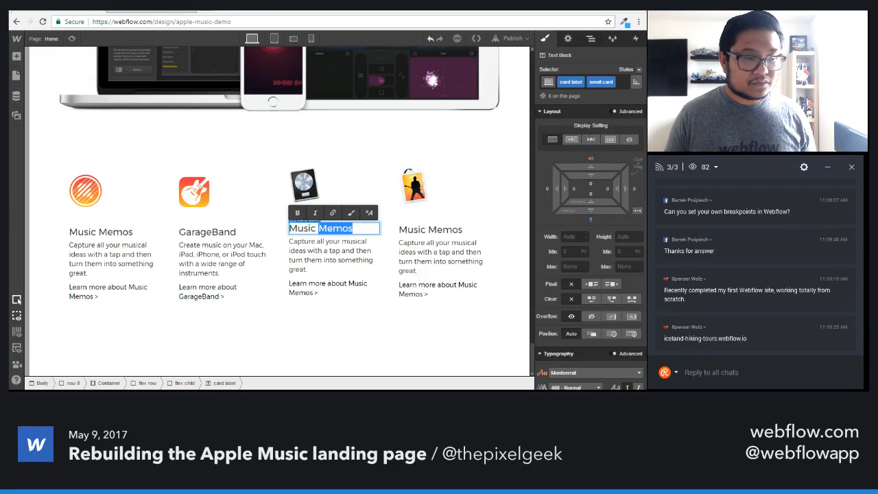
{"action": "type", "text": "Logic Pro X"}
{"action": "double_click", "coordinate": [334, 283]}
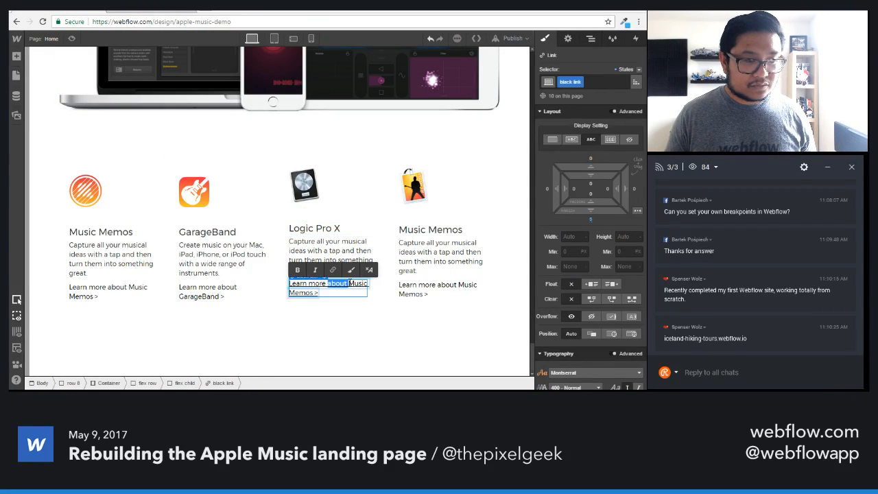
{"action": "left_click", "coordinate": [348, 283]}
{"action": "left_click_drag", "start_coordinate": [348, 283], "coordinate": [318, 293]}
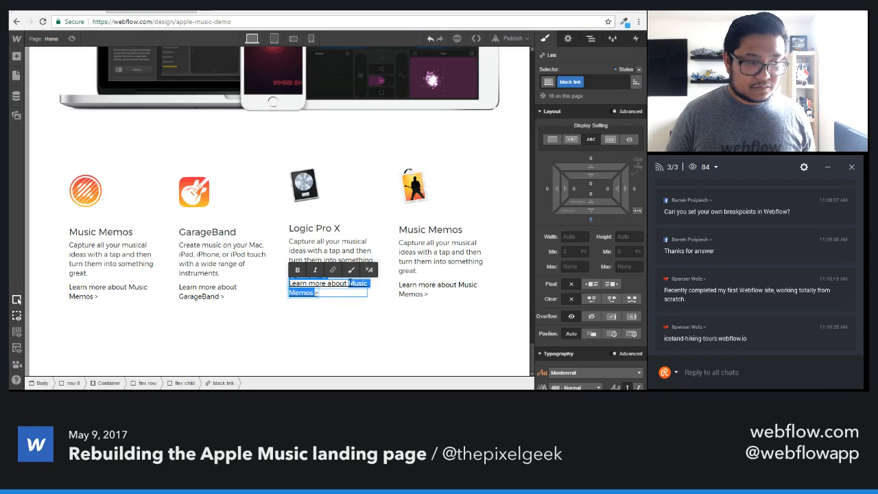
{"action": "type", "text": "Logic Pro X"}
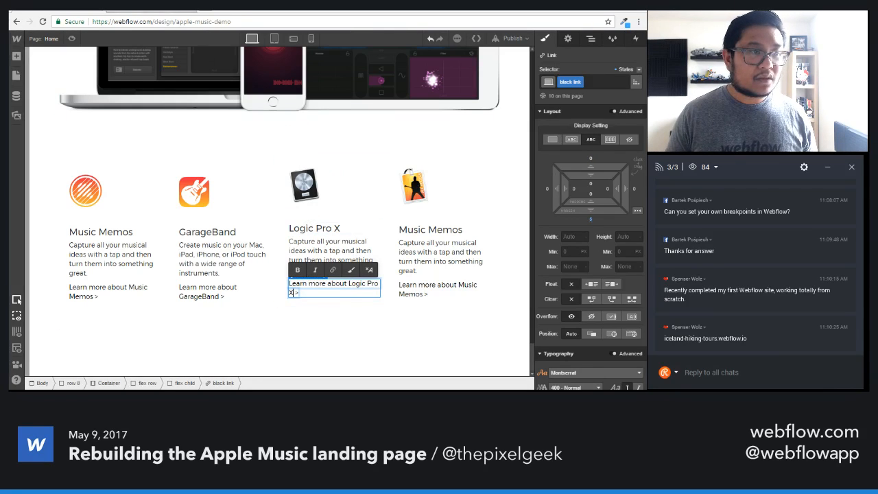
Paste Apple's Logic Pro X description into the third card's paragraph.
{"action": "key", "text": "ctrl+tab"}
{"action": "triple_click", "coordinate": [334, 283]}
{"action": "key", "text": "ctrl+c"}
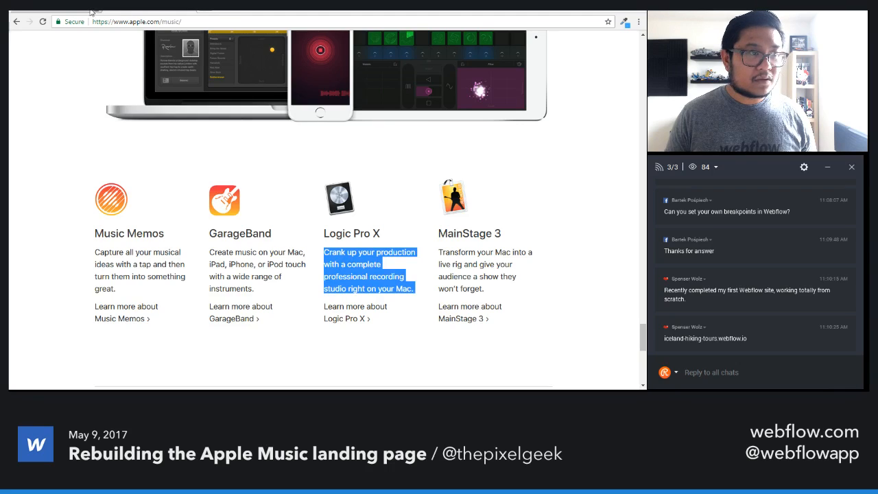
{"action": "key", "text": "ctrl+shift+tab"}
{"action": "double_click", "coordinate": [312, 250]}
{"action": "key", "text": "ctrl+v"}
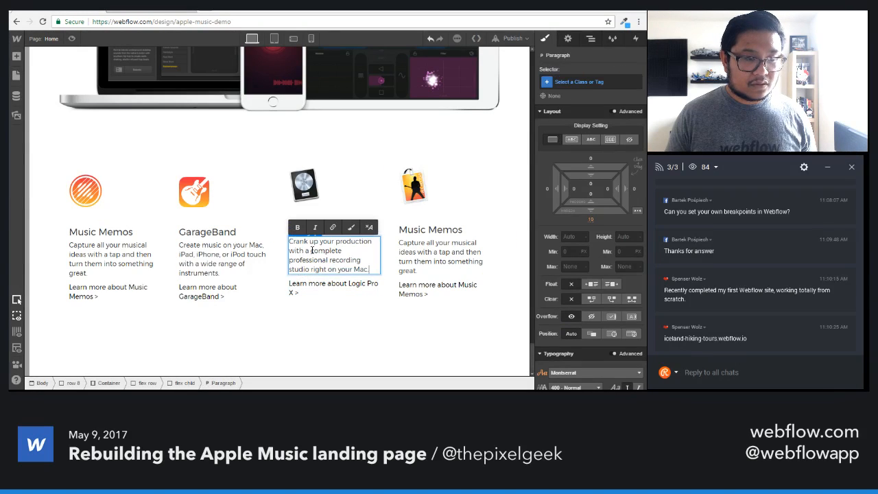
{"action": "key", "text": "Escape"}
Wrap the link so 'Logic Pro X >' sits on its own line.
{"action": "left_click", "coordinate": [299, 291]}
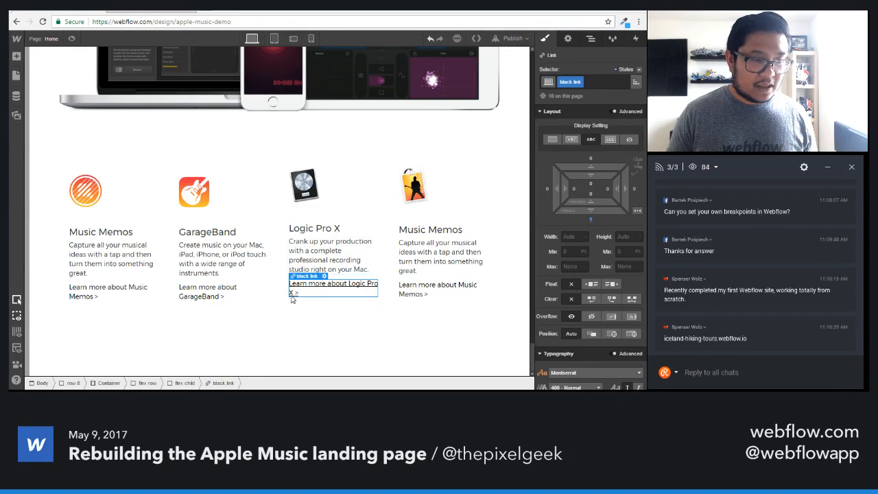
{"action": "double_click", "coordinate": [358, 286]}
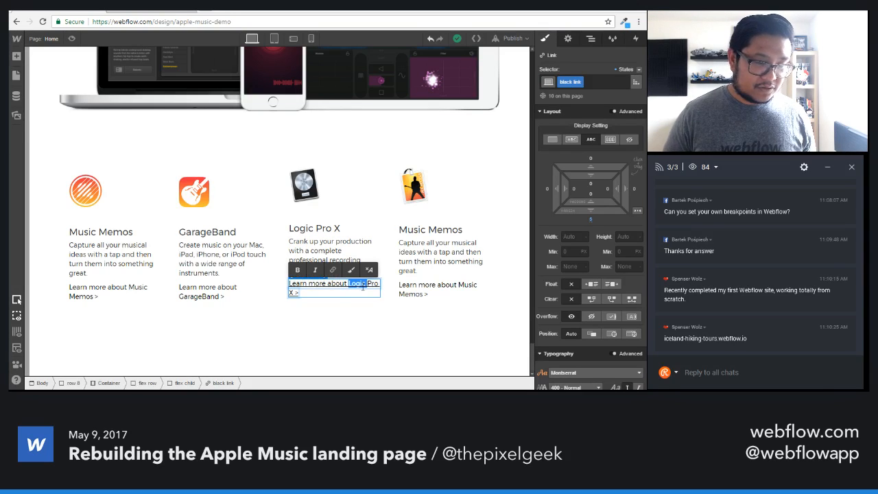
{"action": "key", "text": "Left"}
{"action": "key", "text": "Return"}
{"action": "key", "text": "BackSpace"}
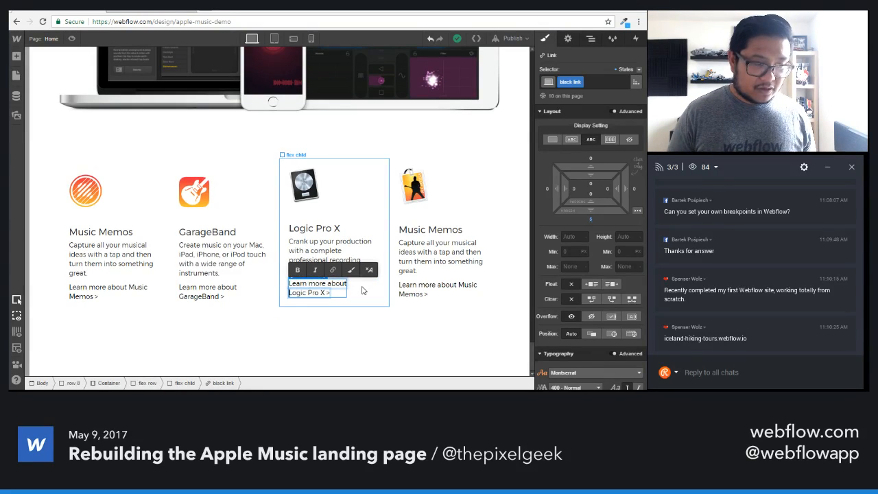
{"action": "key", "text": "Escape"}
{"action": "left_click", "coordinate": [360, 327]}
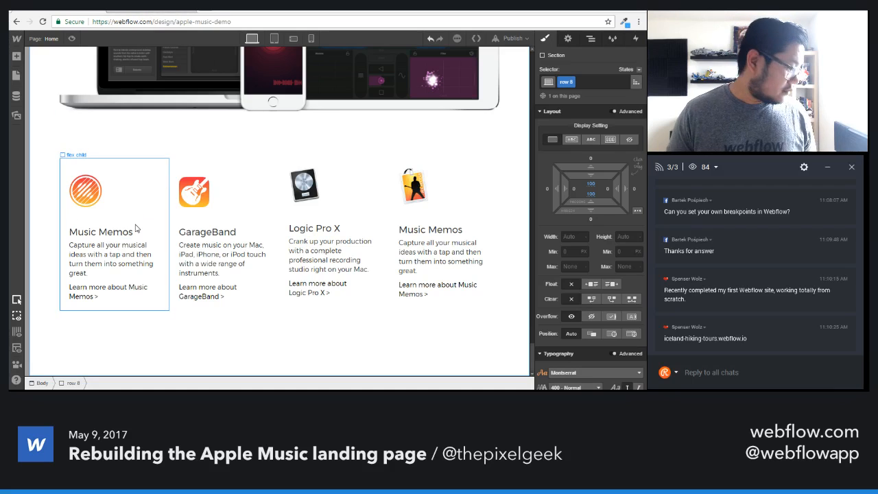
Break the Music Memos and GarageBand link texts so each app name sits on its own line.
{"action": "left_click", "coordinate": [137, 286]}
{"action": "double_click", "coordinate": [137, 286]}
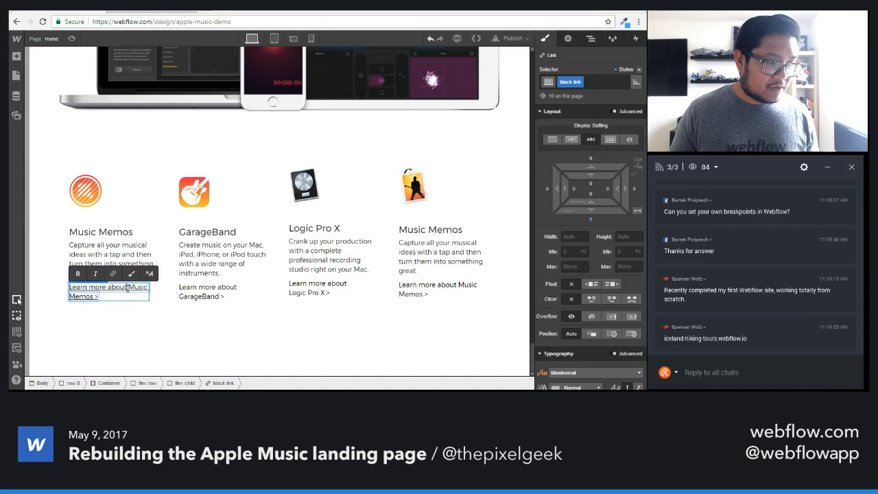
{"action": "key", "text": "shift+Return"}
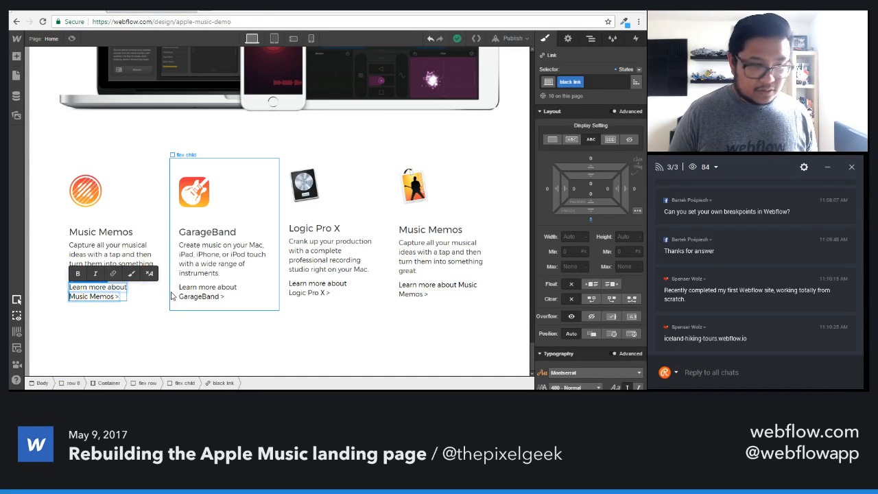
{"action": "left_click", "coordinate": [206, 291]}
{"action": "double_click", "coordinate": [229, 287]}
{"action": "left_click", "coordinate": [232, 288]}
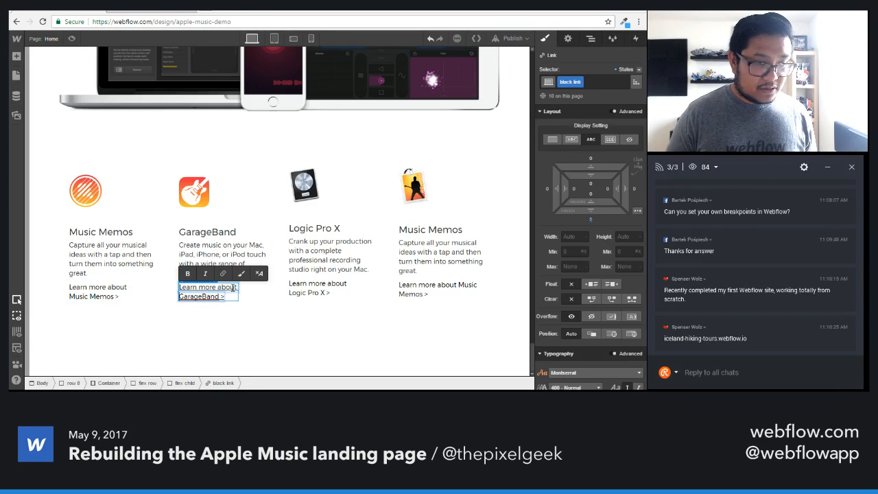
{"action": "key", "text": "Delete"}
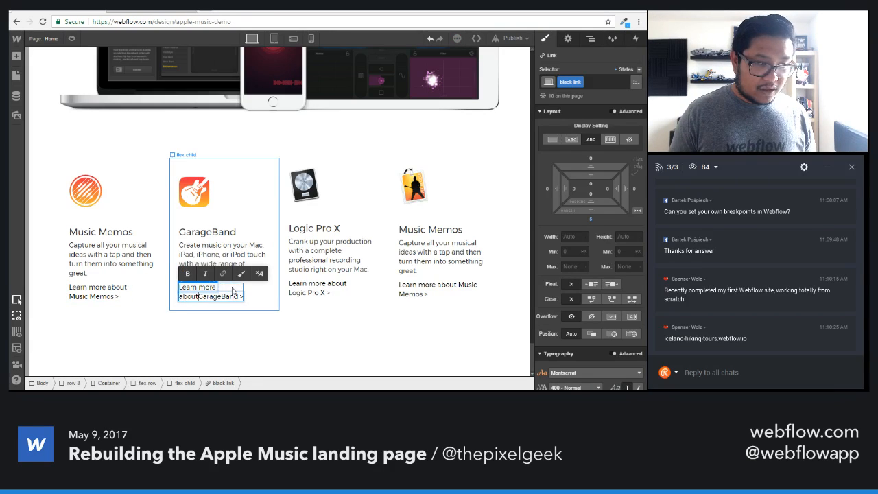
{"action": "key", "text": "Return"}
{"action": "key", "text": "BackSpace"}
{"action": "key", "text": "Escape"}
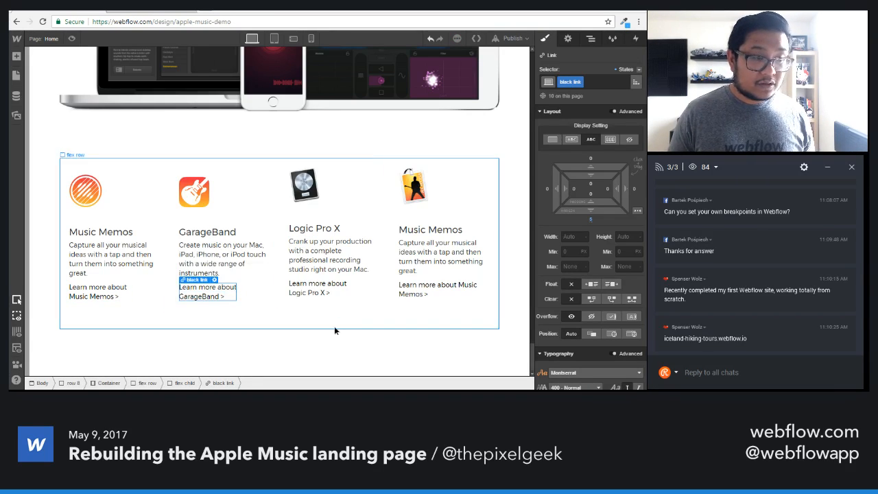
{"action": "left_click", "coordinate": [338, 329]}
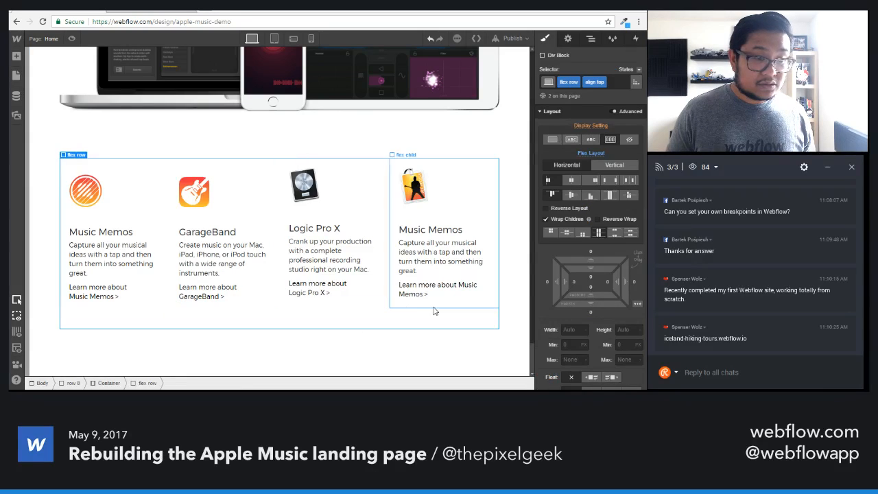
Copy 'MainStage 3' from Apple's Music page into the fourth card's heading and link text.
{"action": "left_click", "coordinate": [146, 11]}
{"action": "left_click_drag", "start_coordinate": [511, 234], "coordinate": [439, 236]}
{"action": "key", "text": "ctrl+c"}
{"action": "left_click", "coordinate": [74, 13]}
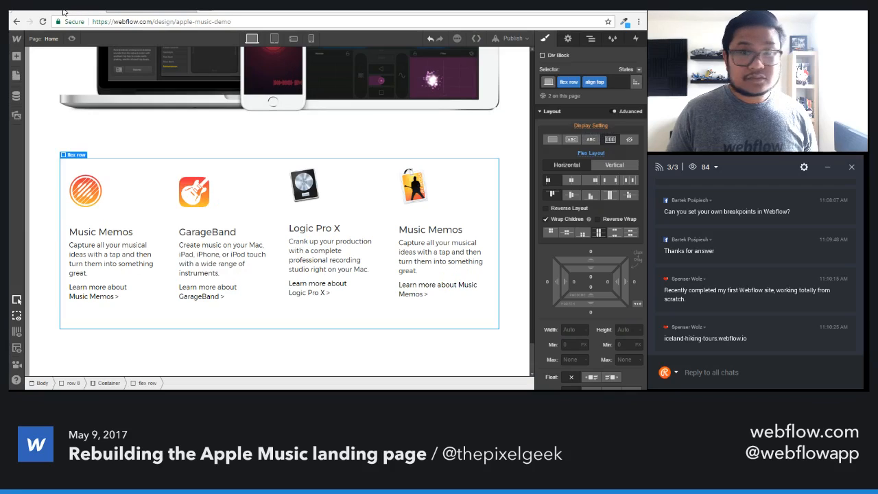
{"action": "left_click", "coordinate": [425, 230]}
{"action": "double_click", "coordinate": [425, 231]}
{"action": "key", "text": "ctrl+a"}
{"action": "key", "text": "ctrl+v"}
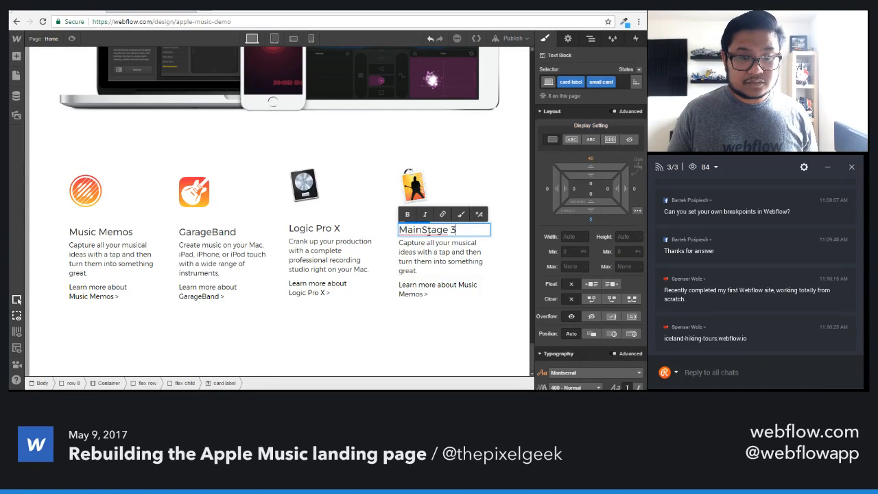
{"action": "double_click", "coordinate": [456, 285]}
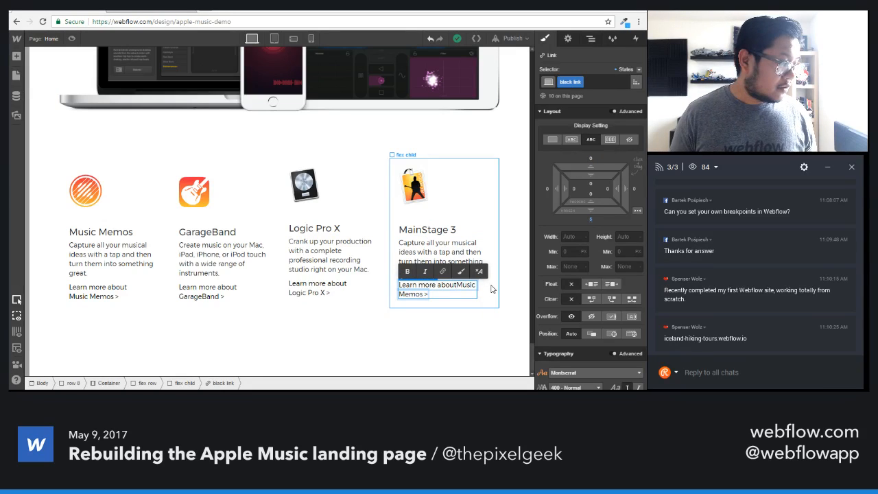
{"action": "key", "text": "ctrl+shift+Right"}
{"action": "key", "text": "ctrl+shift+Right"}
{"action": "key", "text": "ctrl+v"}
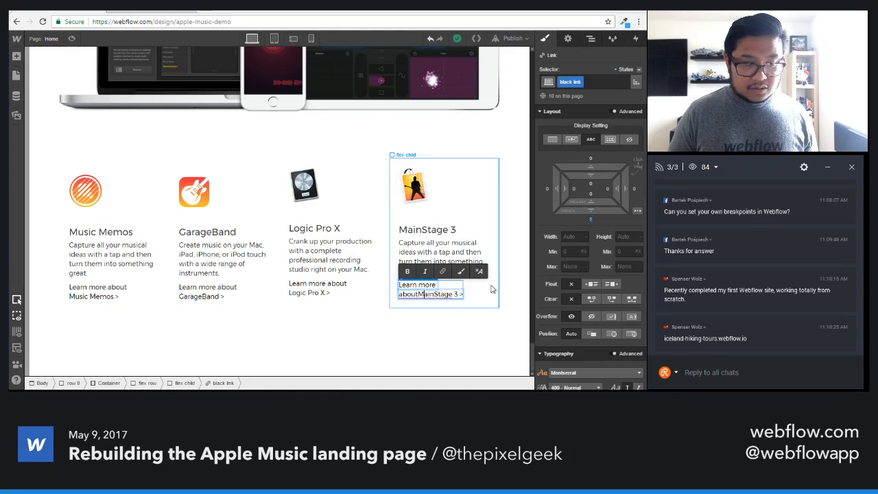
{"action": "key", "text": "Escape"}
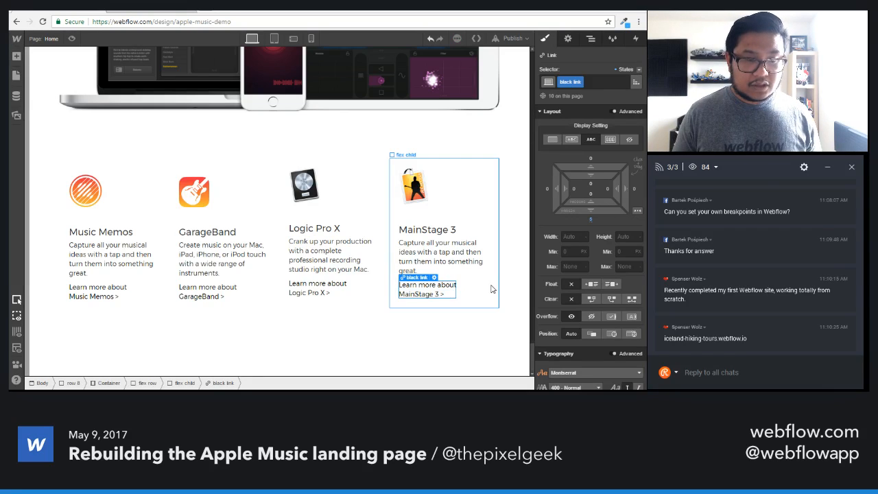
Replace the fourth card's placeholder description with Apple's MainStage 3 description.
{"action": "left_click", "coordinate": [147, 11]}
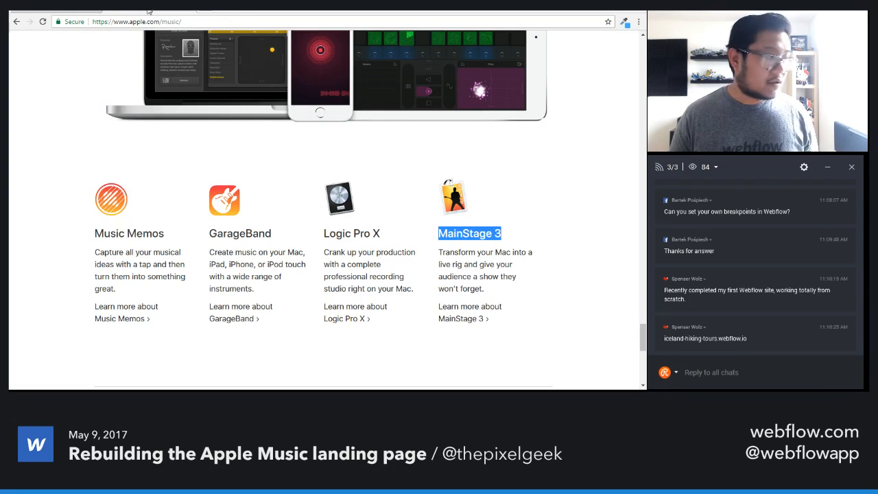
{"action": "triple_click", "coordinate": [465, 272]}
{"action": "key", "text": "ctrl+c"}
{"action": "left_click", "coordinate": [68, 12]}
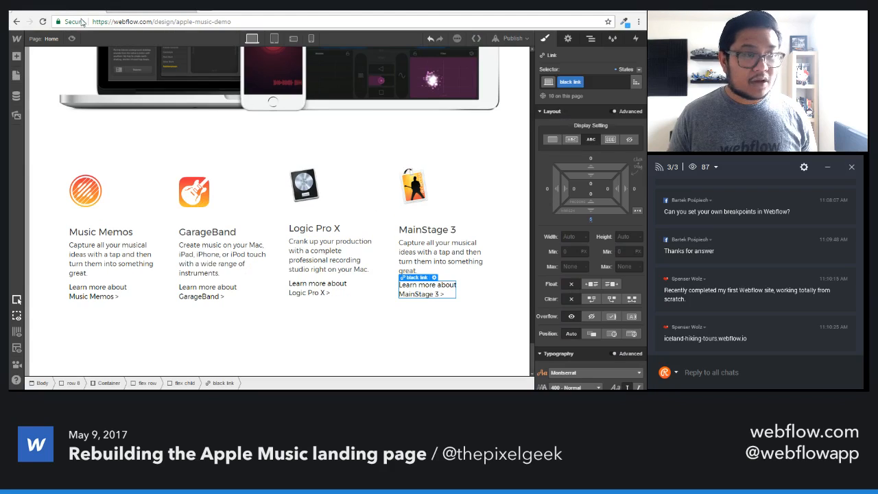
{"action": "triple_click", "coordinate": [415, 246]}
{"action": "key", "text": "ctrl+v"}
{"action": "key", "text": "Escape"}
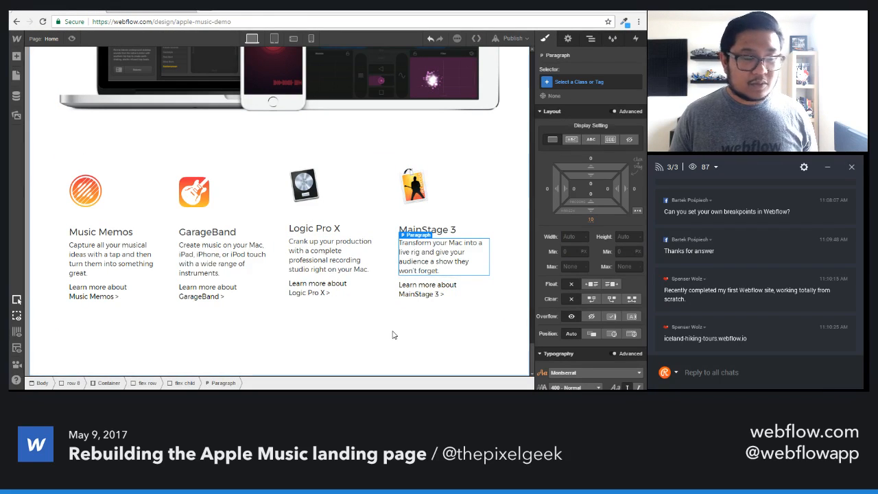
{"action": "left_click", "coordinate": [303, 184]}
Give the Logic Pro X icon a new 'icon padding' class with 6px top padding.
{"action": "left_click", "coordinate": [579, 80]}
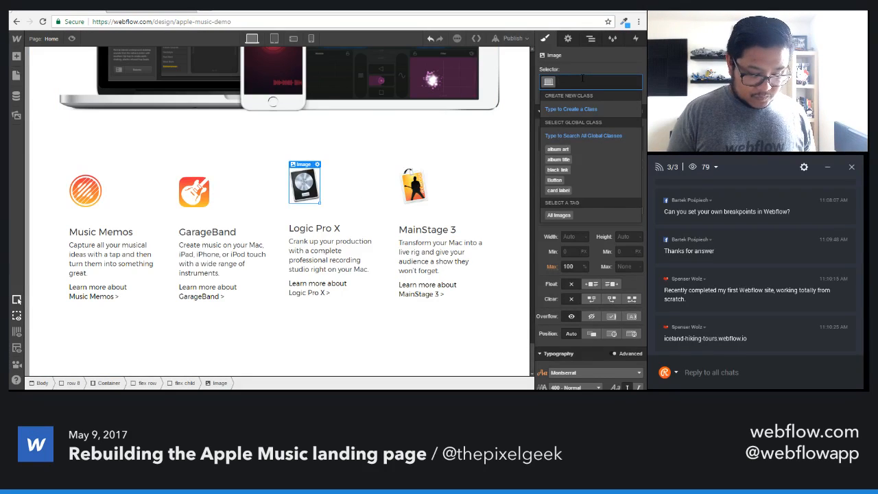
{"action": "scroll", "coordinate": [464, 254], "scroll_direction": "up", "scroll_amount": 2}
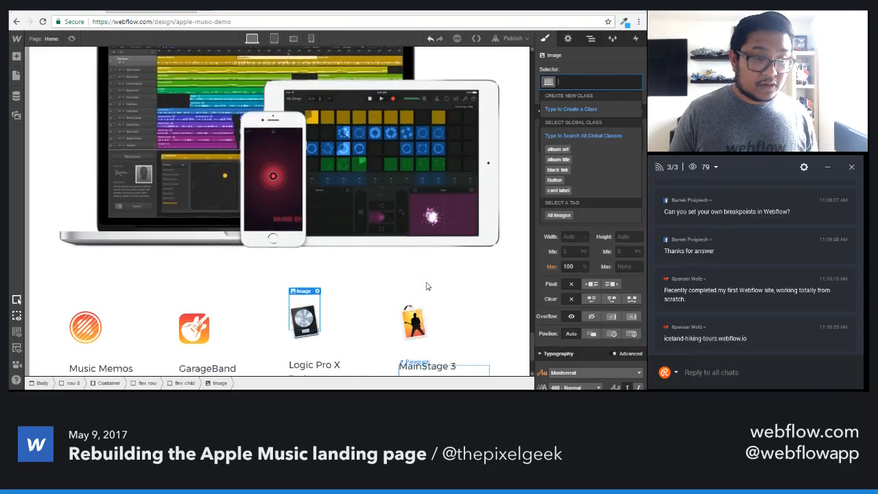
{"action": "scroll", "coordinate": [446, 274], "scroll_direction": "down", "scroll_amount": 2}
{"action": "type", "text": "icon padding"}
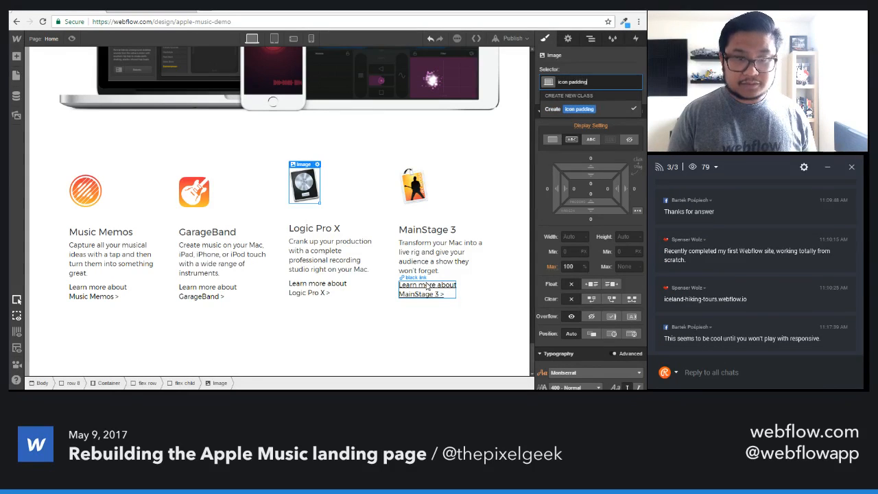
{"action": "key", "text": "Return"}
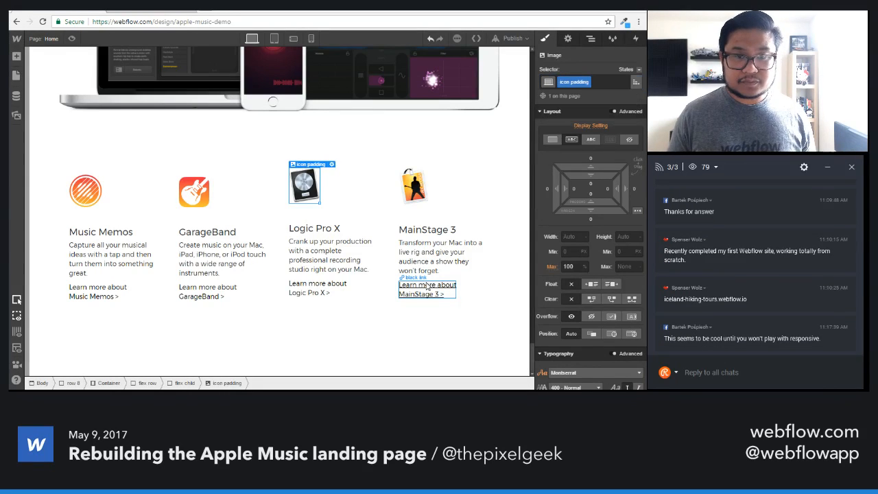
{"action": "left_click_drag", "start_coordinate": [597, 181], "coordinate": [594, 175]}
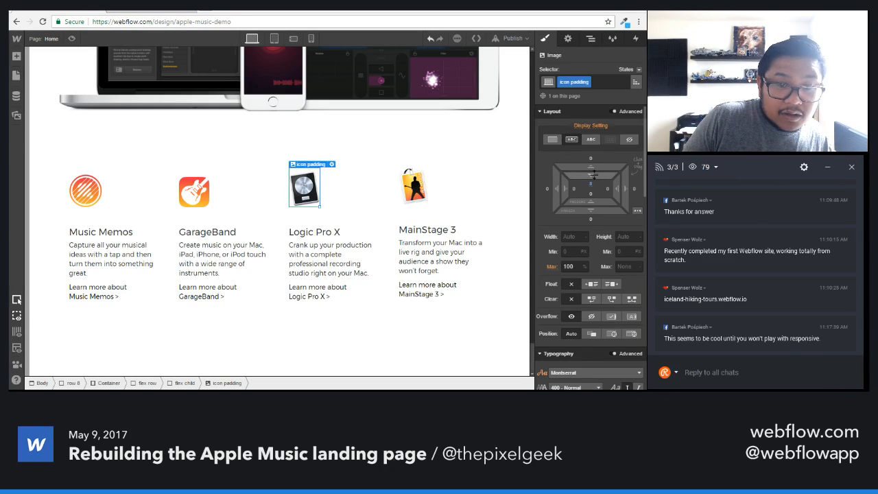
Apply the 'icon padding' class to the MainStage 3 icon.
{"action": "left_click", "coordinate": [412, 186]}
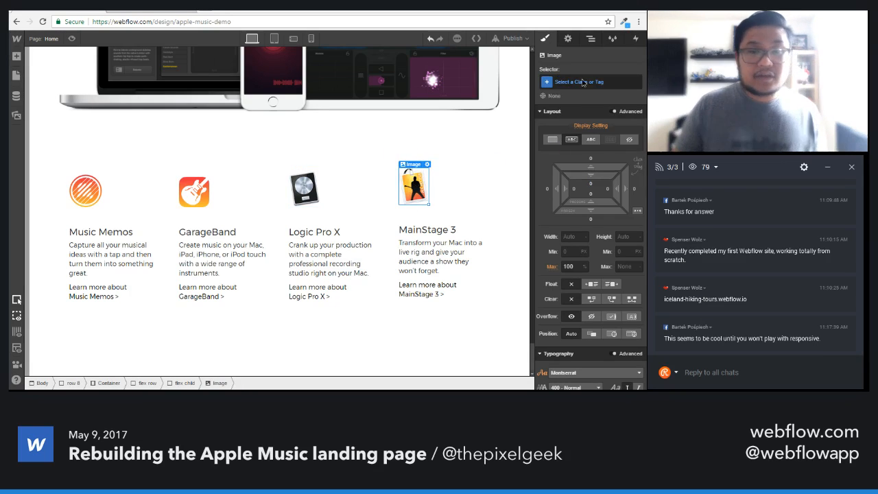
{"action": "left_click", "coordinate": [583, 81]}
{"action": "type", "text": "icon p"}
{"action": "key", "text": "Return"}
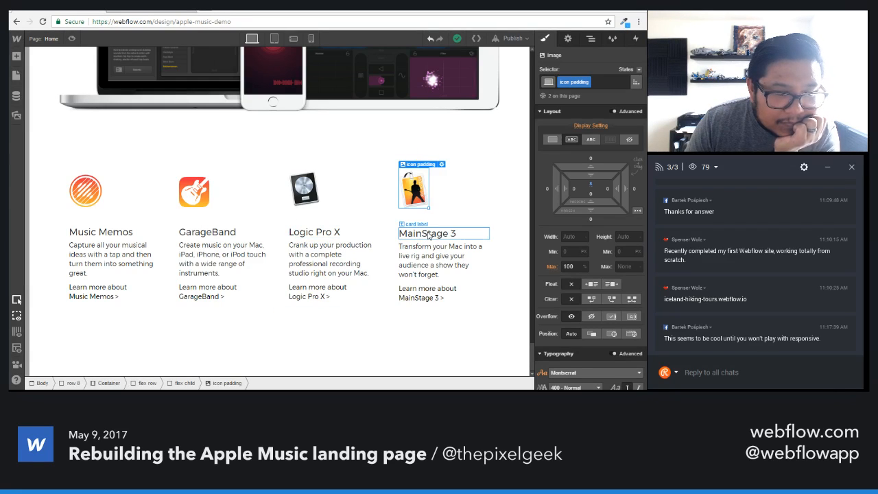
Swap the MainStage 3 icon's class for a separate class named 'icon padding 2'.
{"action": "left_click", "coordinate": [603, 83]}
{"action": "left_click", "coordinate": [578, 82]}
{"action": "left_click", "coordinate": [603, 83]}
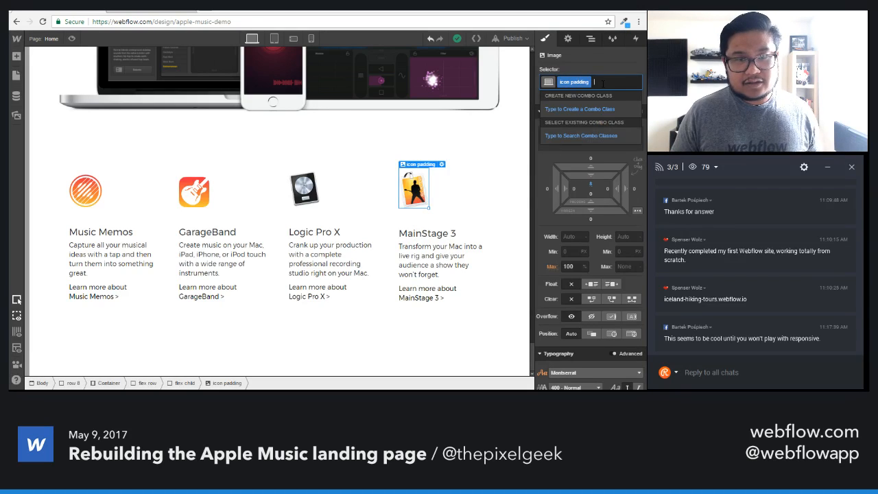
{"action": "key", "text": "BackSpace"}
{"action": "type", "text": "icon padding 21"}
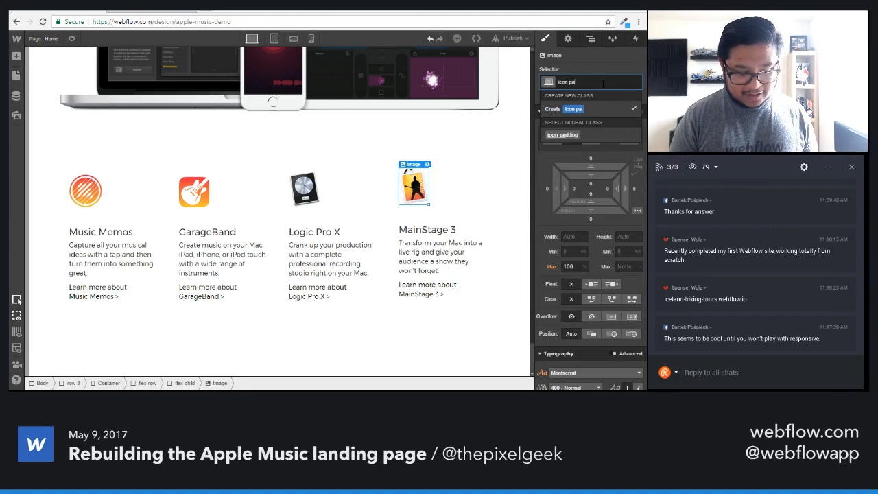
{"action": "key", "text": "Return"}
{"action": "left_click", "coordinate": [606, 80]}
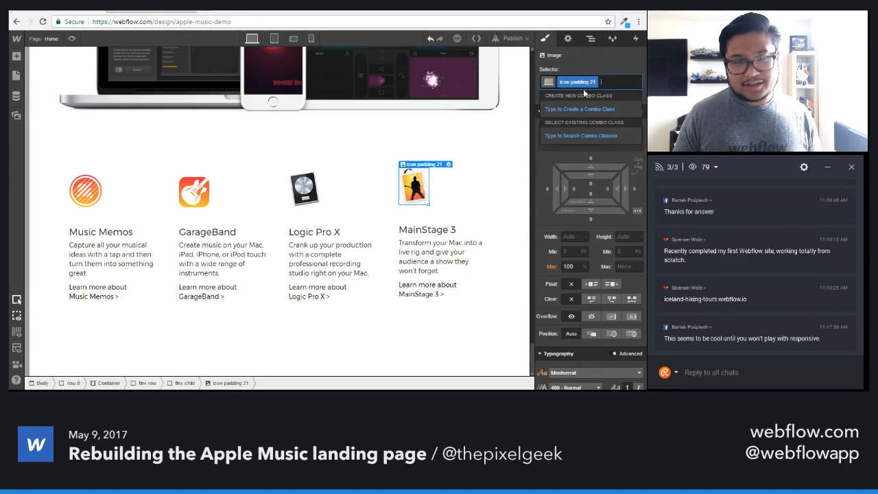
{"action": "double_click", "coordinate": [583, 81]}
{"action": "key", "text": "BackSpace"}
{"action": "key", "text": "Return"}
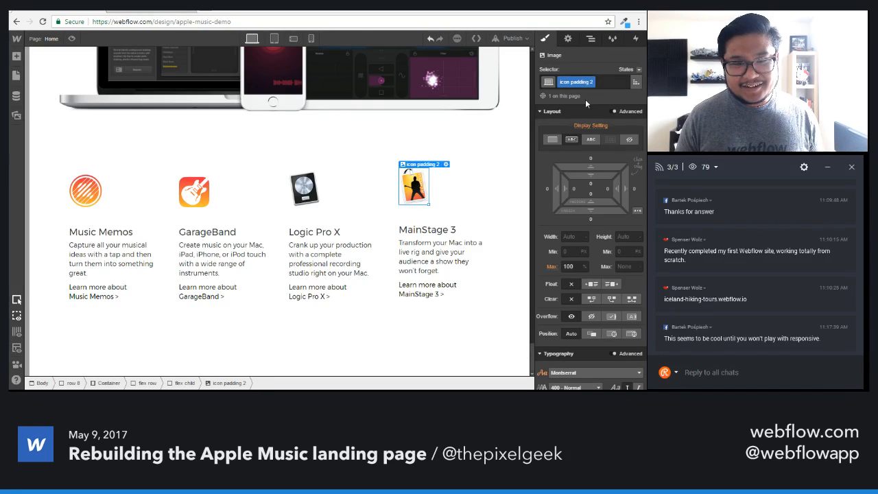
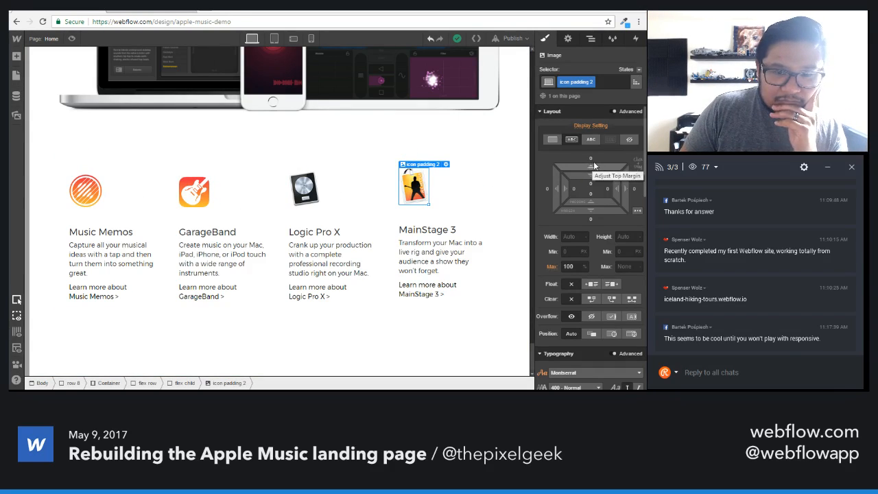
Set the MainStage 3 icon's top padding to 3 px.
{"action": "left_click_drag", "start_coordinate": [590, 167], "coordinate": [592, 182]}
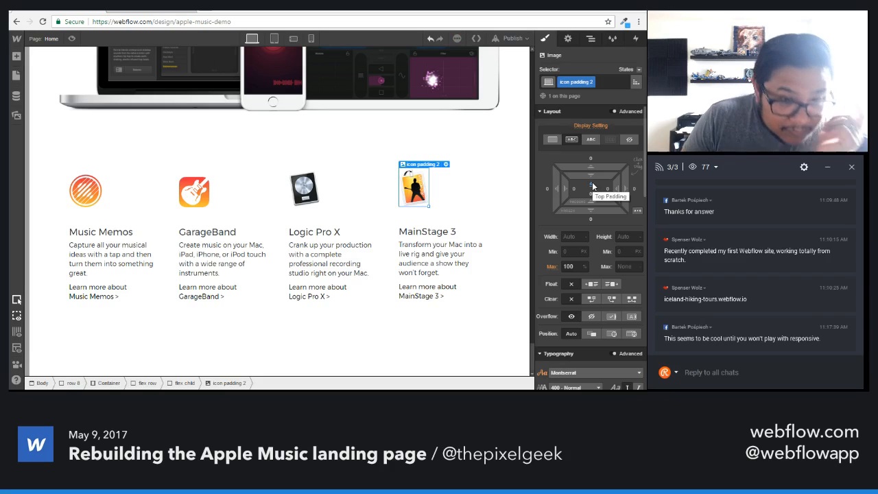
{"action": "left_click", "coordinate": [592, 183]}
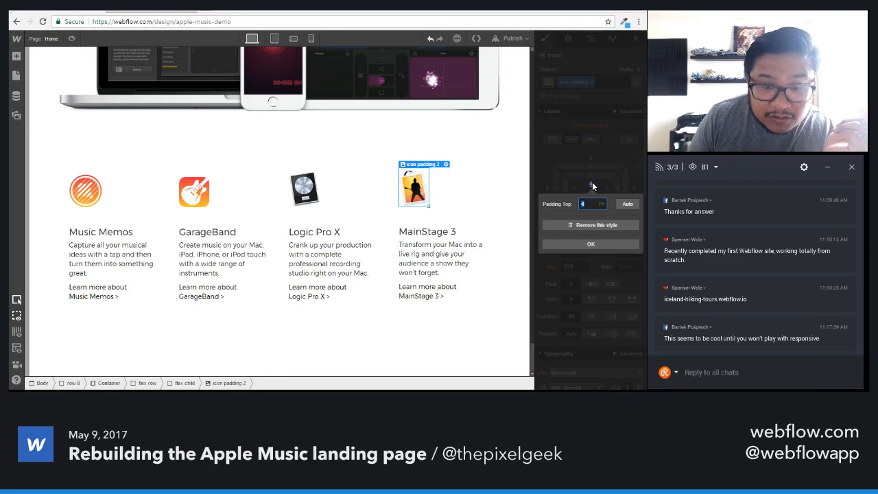
{"action": "type", "text": "3"}
{"action": "key", "text": "Return"}
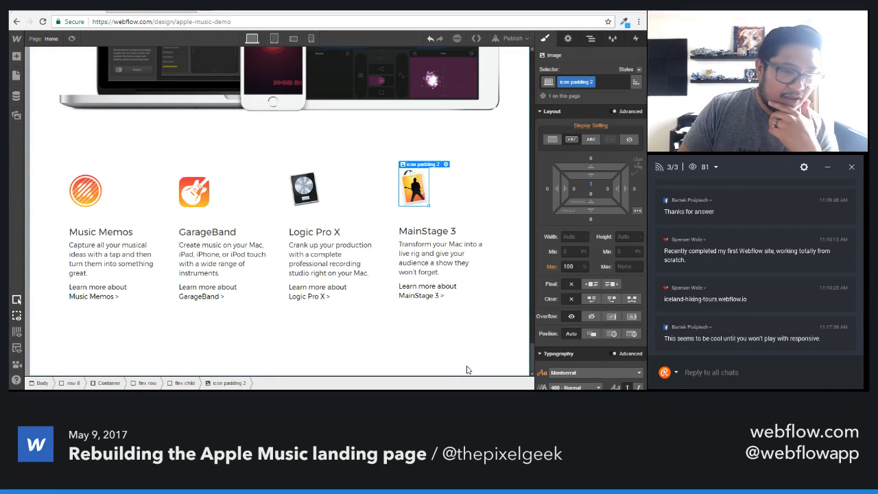
Compare spacing by selecting the Logic Pro X icon, the GarageBand card and the row 8 section.
{"action": "left_click", "coordinate": [313, 206]}
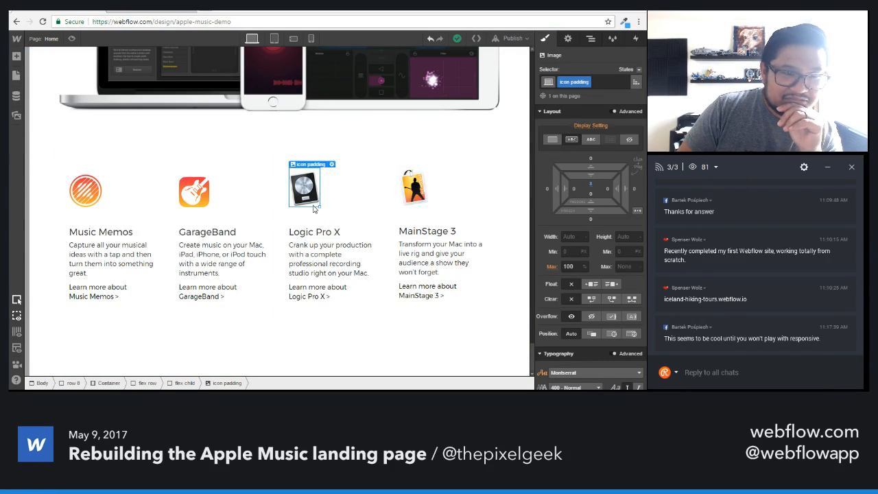
{"action": "left_click", "coordinate": [200, 192]}
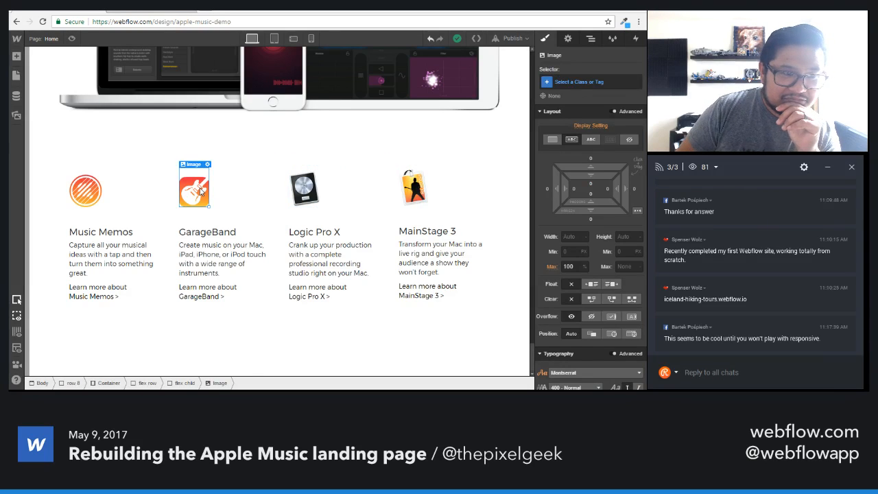
{"action": "key", "text": "Up"}
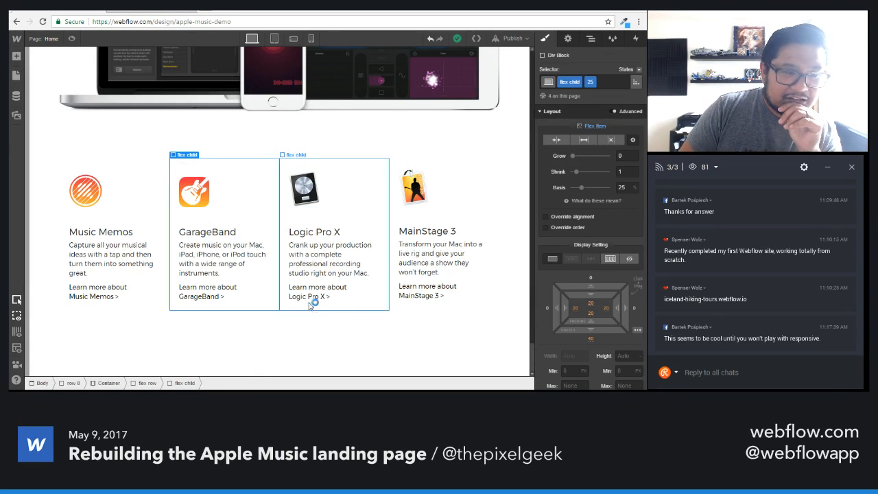
{"action": "left_click", "coordinate": [390, 334]}
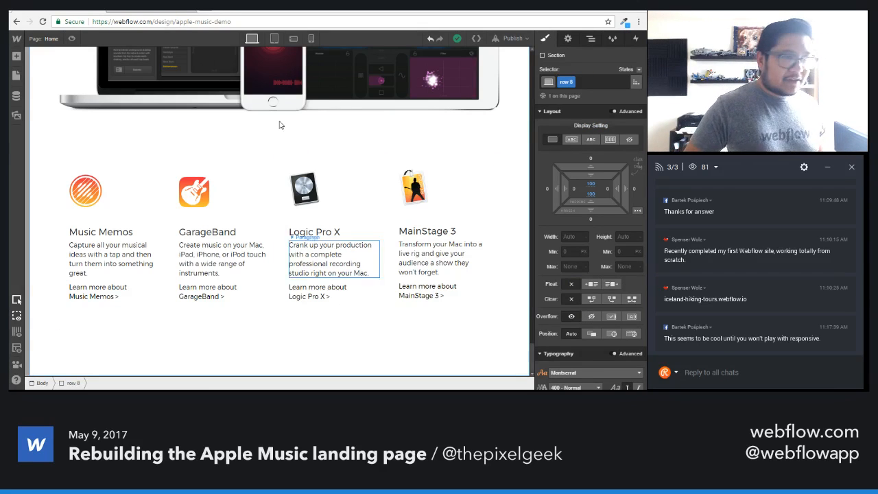
Check the Apple Music reference page, then come back to the Webflow design.
{"action": "left_click", "coordinate": [156, 12]}
{"action": "scroll", "coordinate": [347, 207], "scroll_direction": "down", "scroll_amount": 3}
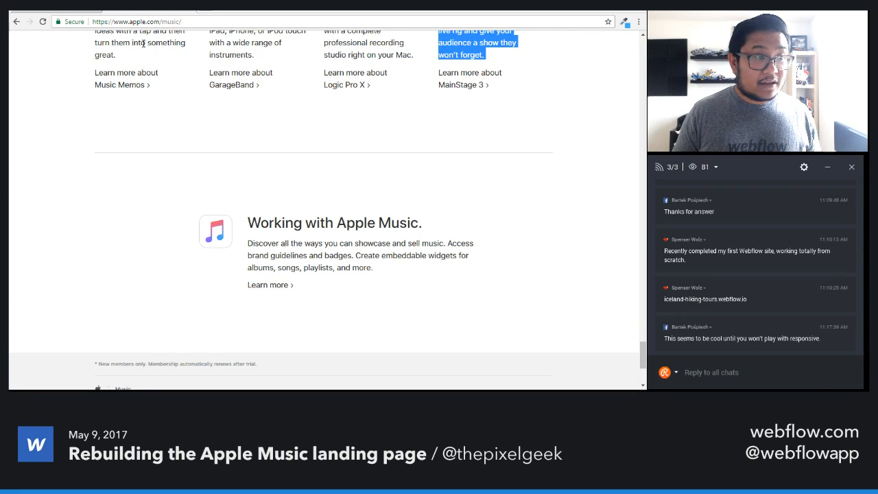
{"action": "left_click", "coordinate": [54, 11]}
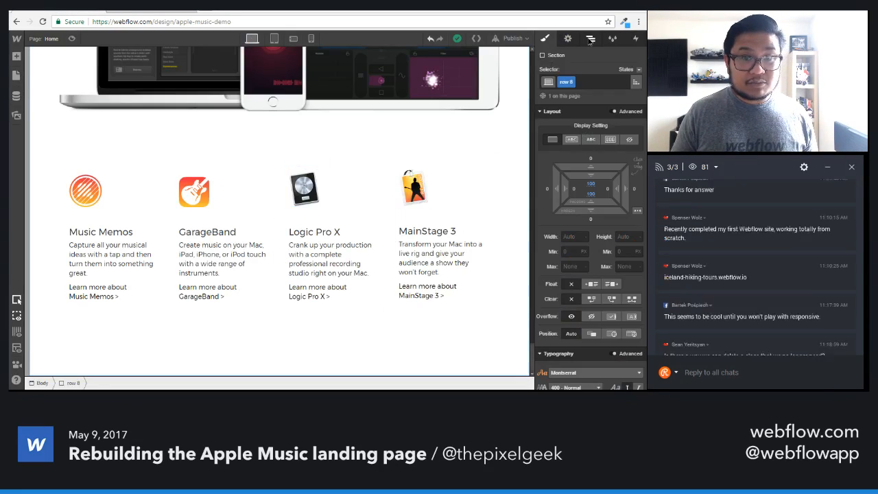
Remove the five unused style classes through the Style Manager's Clean Up.
{"action": "key", "text": "z"}
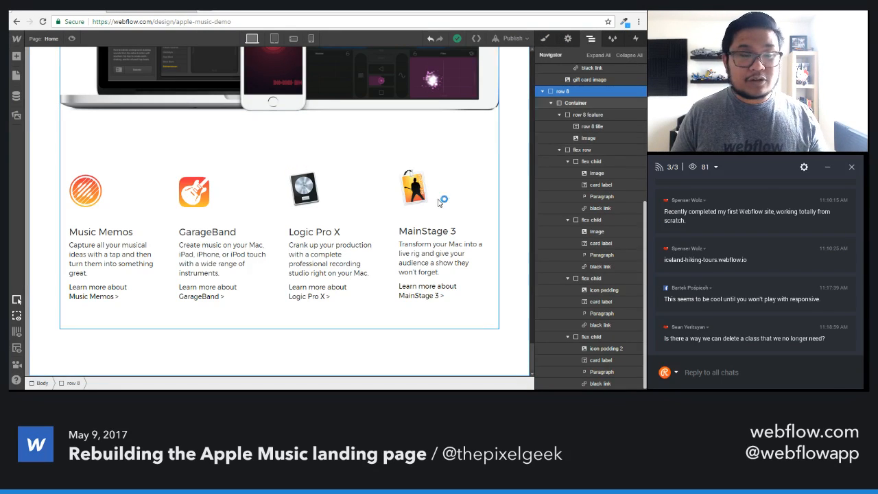
{"action": "left_click", "coordinate": [612, 39]}
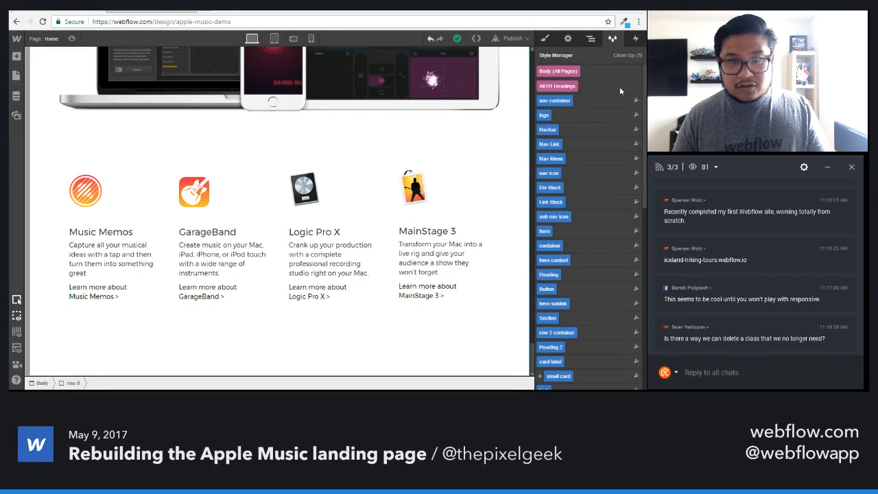
{"action": "left_click", "coordinate": [627, 55]}
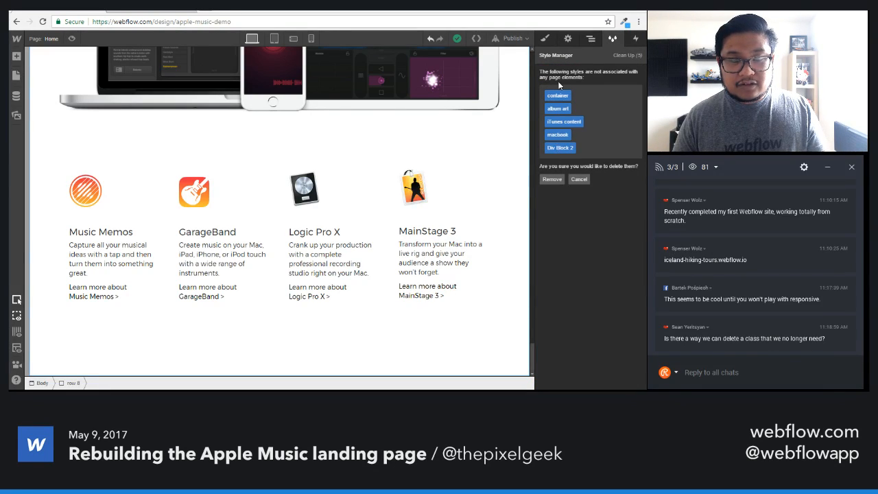
{"action": "left_click", "coordinate": [552, 179]}
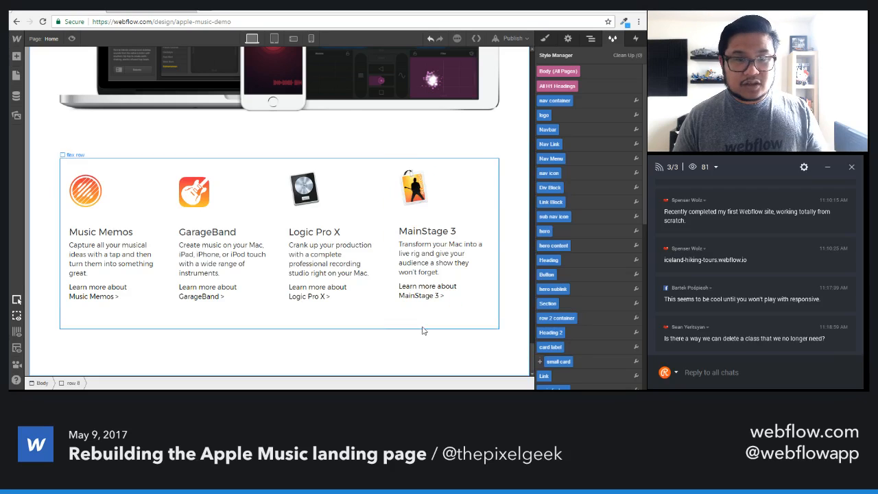
{"action": "left_click", "coordinate": [591, 38]}
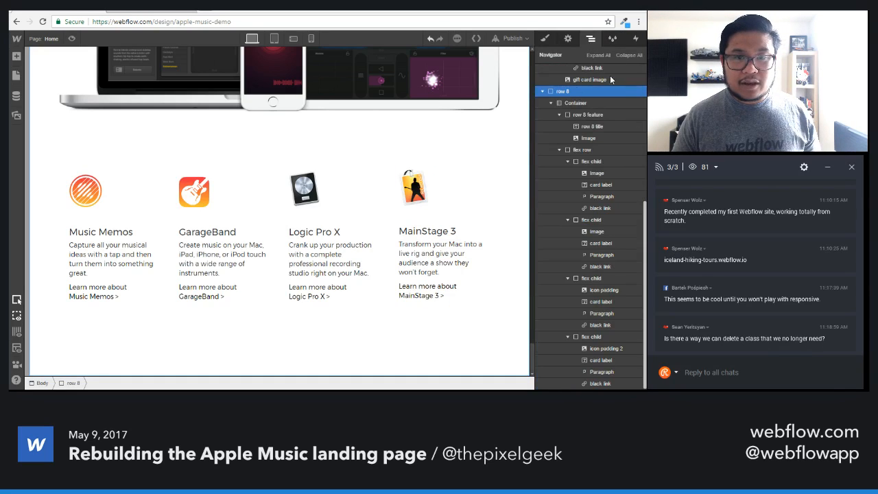
Add a Div Block inside row 8's Container with a new 'grey line' class.
{"action": "left_click", "coordinate": [641, 55]}
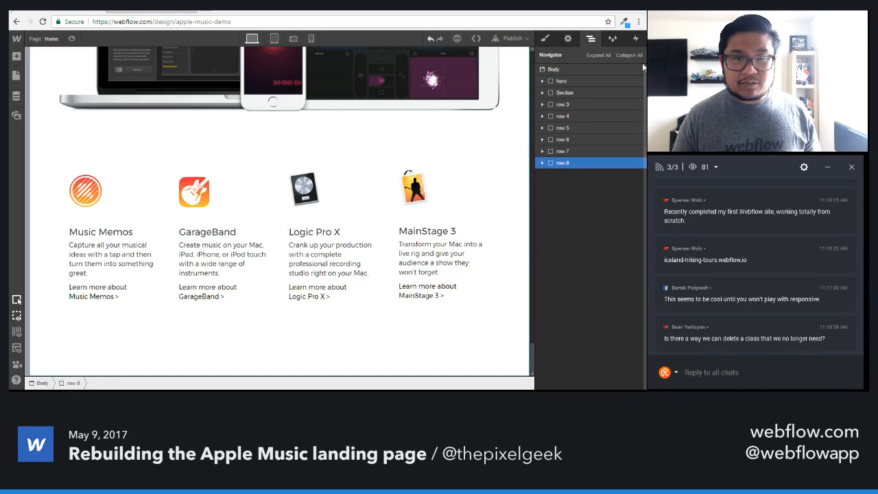
{"action": "left_click", "coordinate": [542, 162]}
{"action": "left_click", "coordinate": [551, 174]}
{"action": "left_click", "coordinate": [576, 172]}
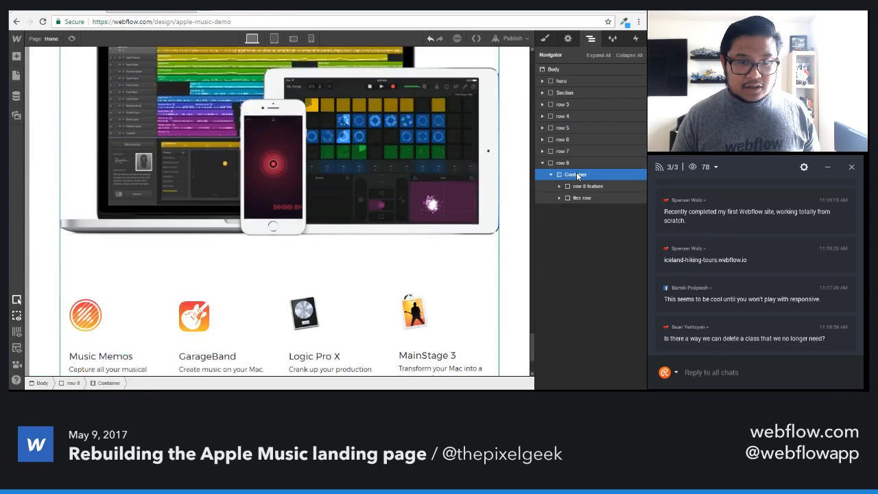
{"action": "key", "text": "a"}
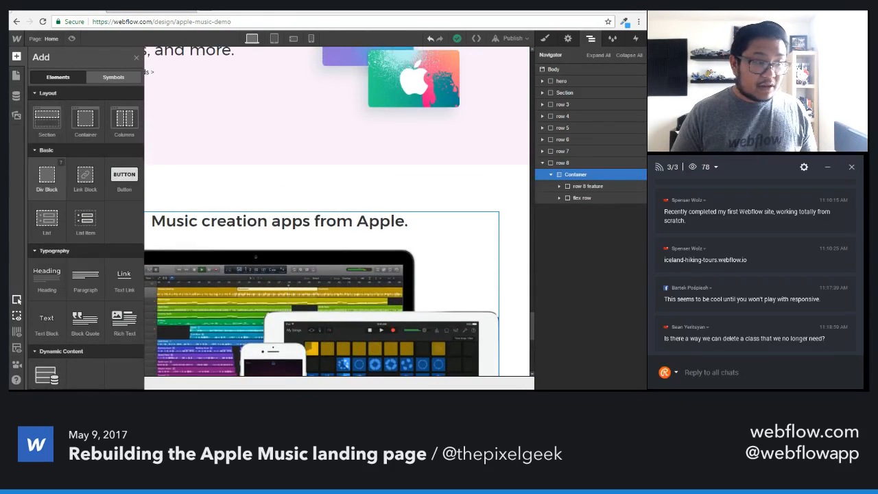
{"action": "left_click_drag", "start_coordinate": [46, 177], "coordinate": [541, 209]}
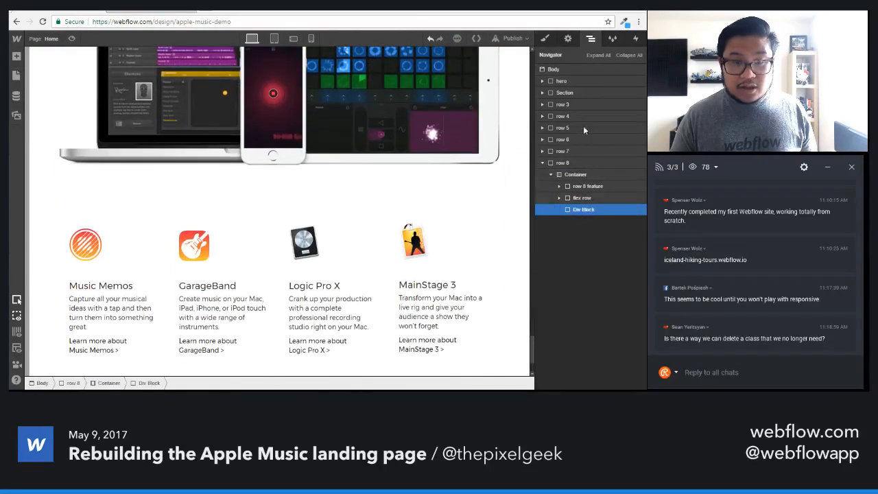
{"action": "left_click", "coordinate": [544, 38]}
{"action": "left_click", "coordinate": [578, 82]}
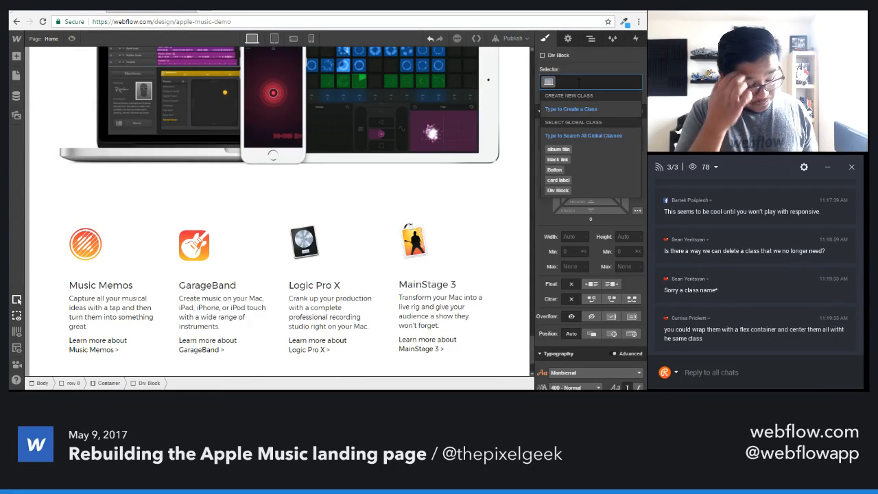
{"action": "type", "text": "grey line"}
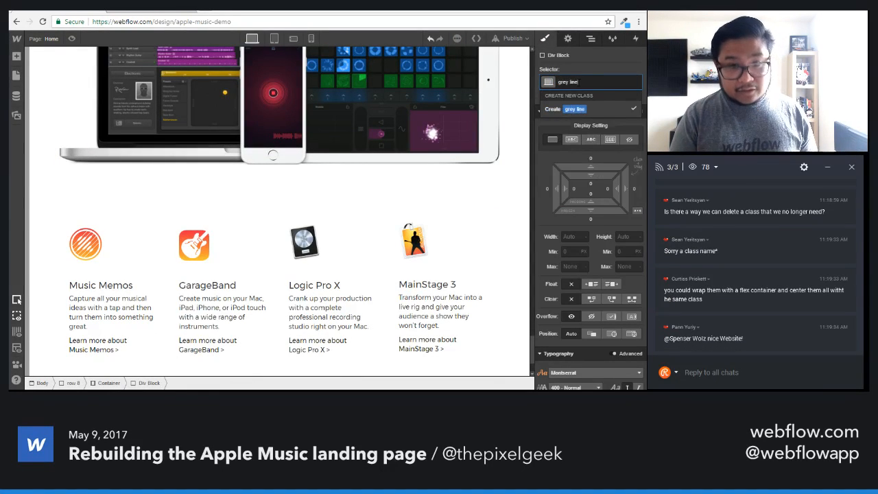
{"action": "key", "text": "Return"}
Set the grey line block's height and give it a grey background.
{"action": "left_click", "coordinate": [627, 236]}
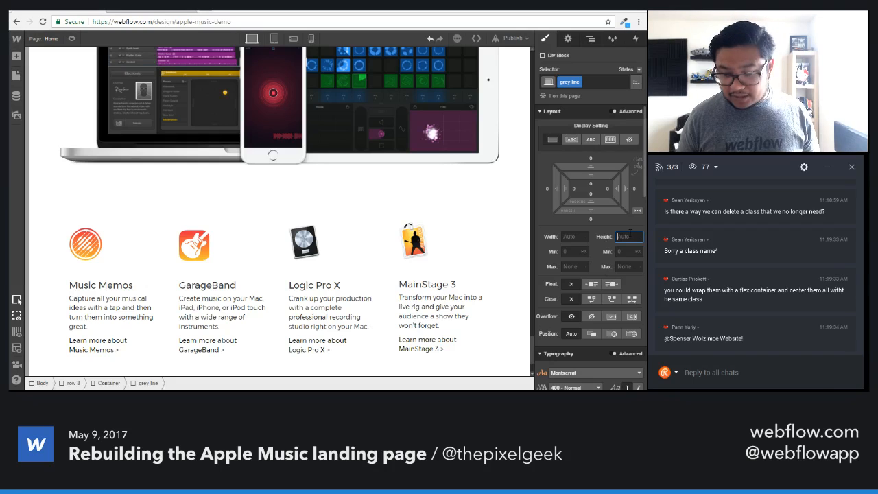
{"action": "scroll", "coordinate": [590, 303], "scroll_direction": "down", "scroll_amount": 5}
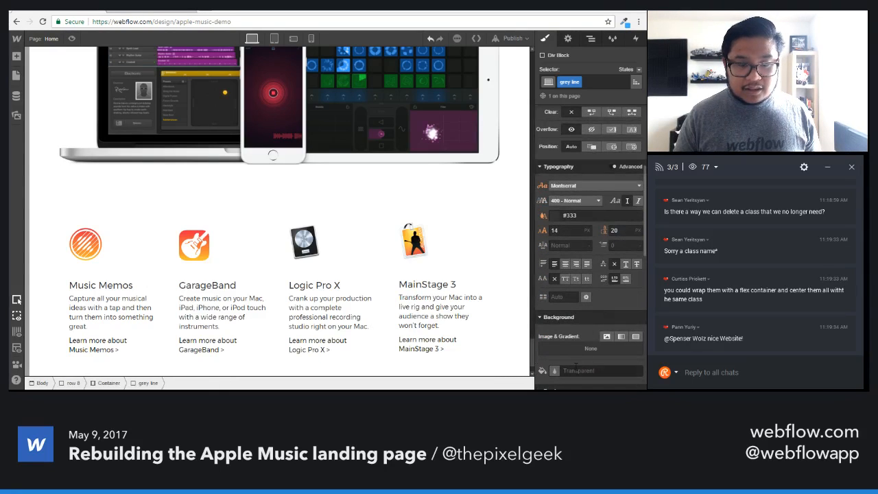
{"action": "left_click", "coordinate": [576, 369]}
{"action": "type", "text": "grey"}
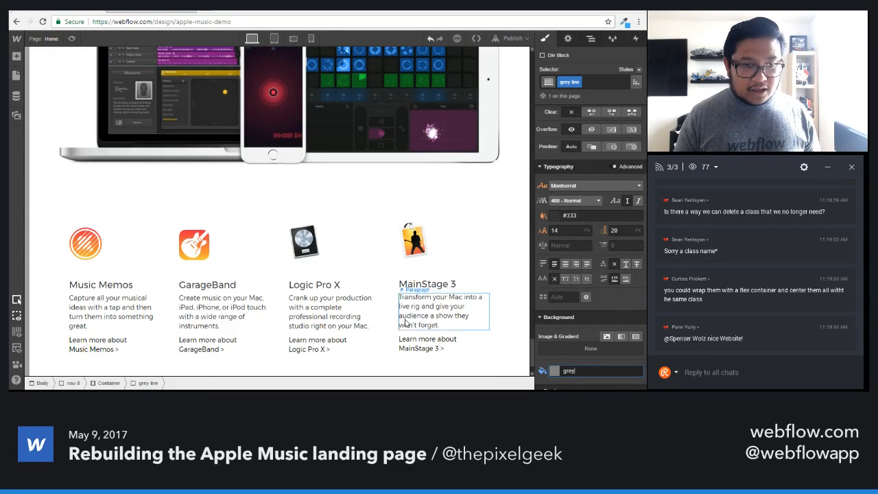
{"action": "scroll", "coordinate": [412, 322], "scroll_direction": "down", "scroll_amount": 1}
Lighten the grey line's background colour to #e4e4e4.
{"action": "left_click", "coordinate": [471, 354]}
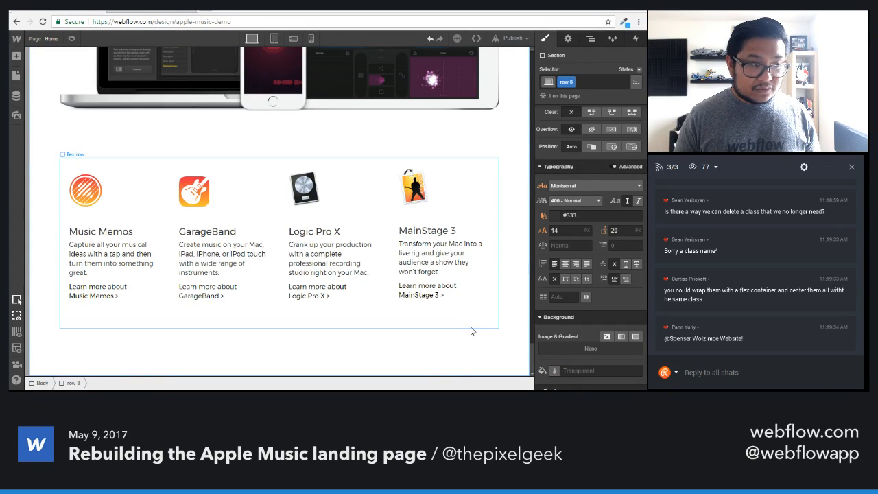
{"action": "left_click", "coordinate": [472, 326]}
{"action": "key", "text": "z"}
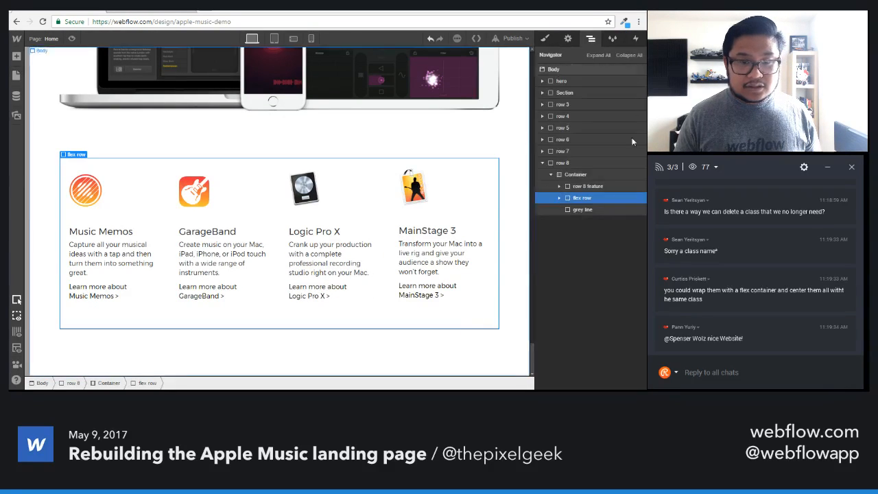
{"action": "left_click", "coordinate": [577, 211]}
{"action": "key", "text": "s"}
{"action": "scroll", "coordinate": [600, 320], "scroll_direction": "down", "scroll_amount": 4}
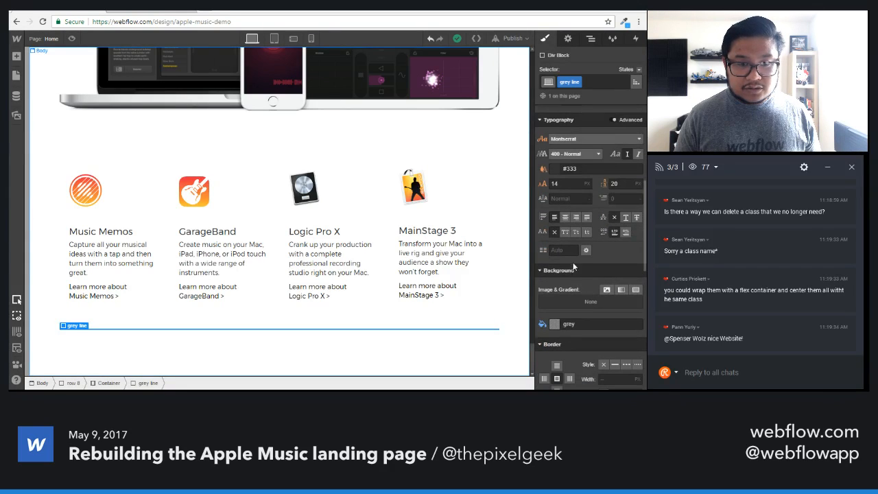
{"action": "left_click", "coordinate": [554, 324]}
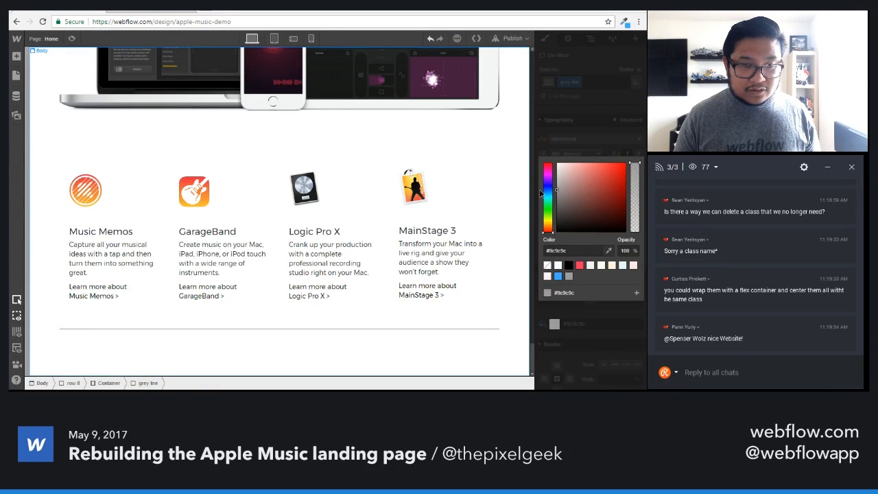
{"action": "left_click_drag", "start_coordinate": [539, 185], "coordinate": [541, 174]}
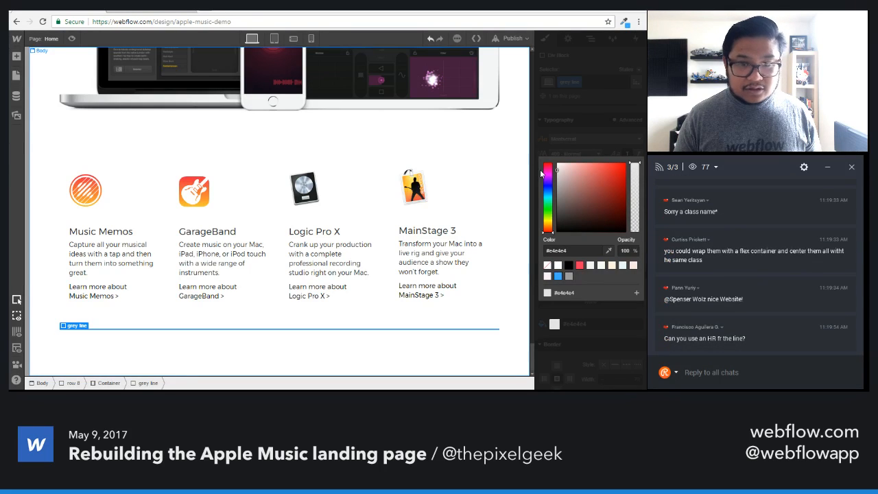
{"action": "left_click", "coordinate": [586, 139]}
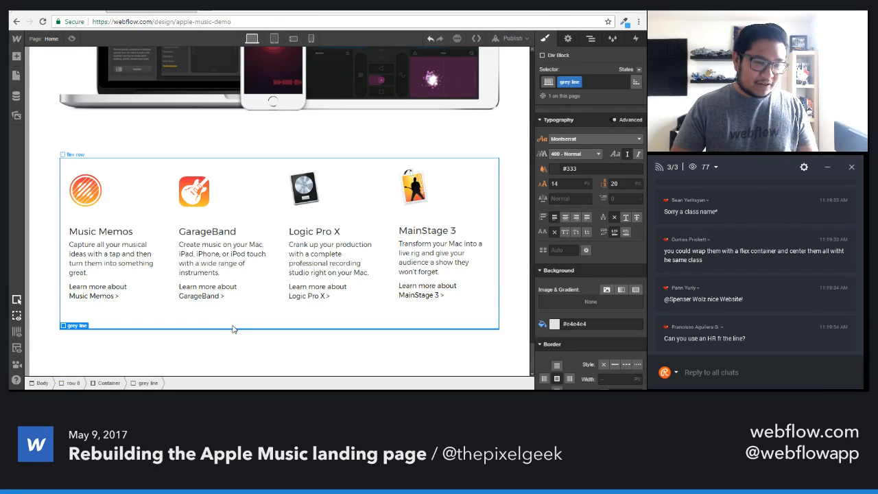
Give the grey line 65 px margins above and below.
{"action": "left_click", "coordinate": [591, 39]}
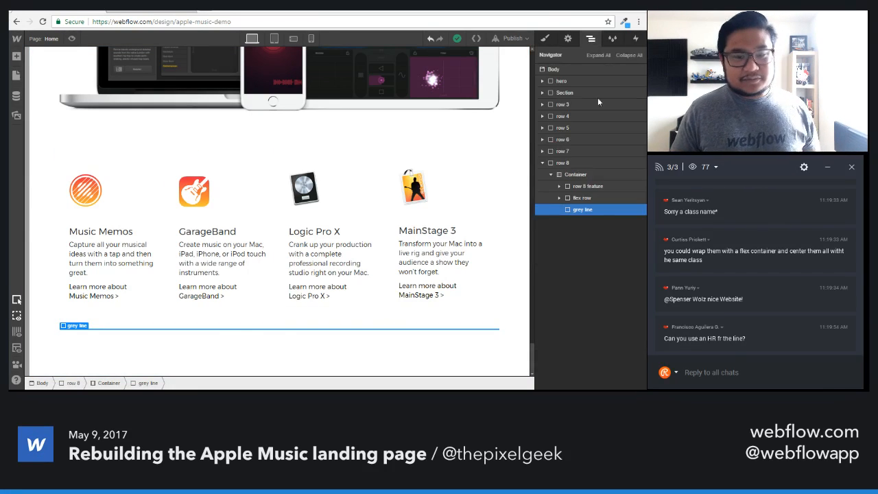
{"action": "key", "text": "a"}
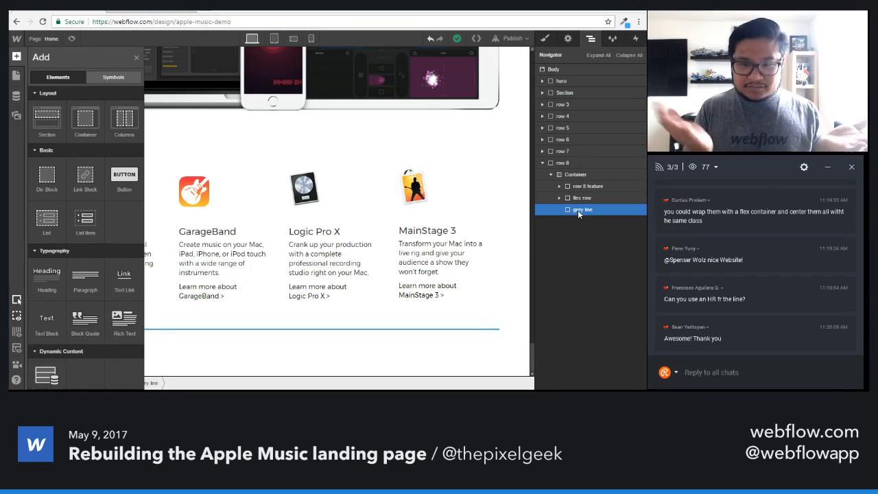
{"action": "key", "text": "a"}
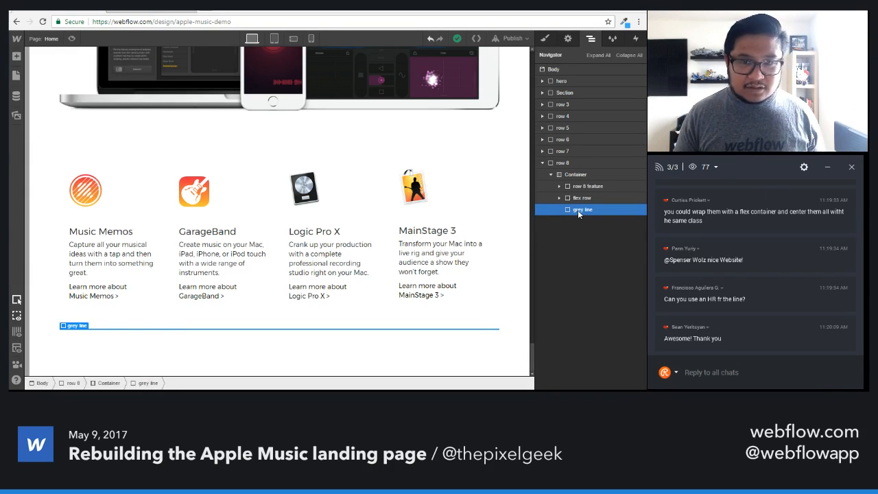
{"action": "key", "text": "a"}
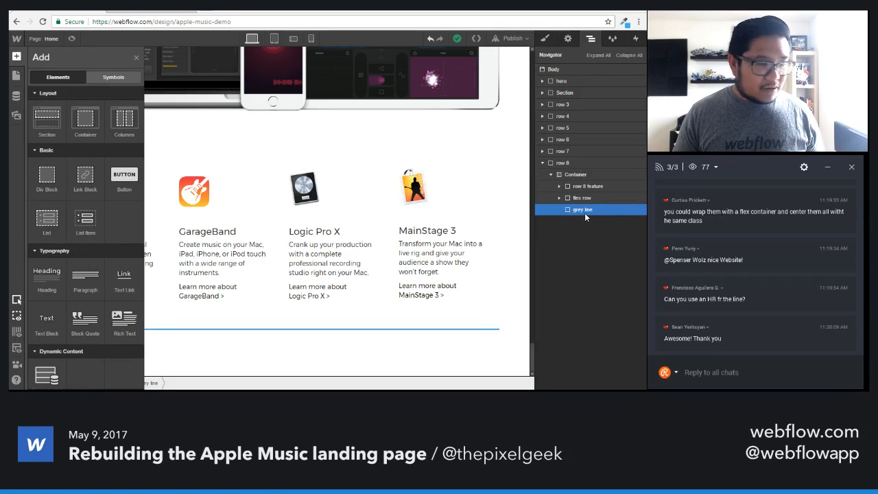
{"action": "key", "text": "a"}
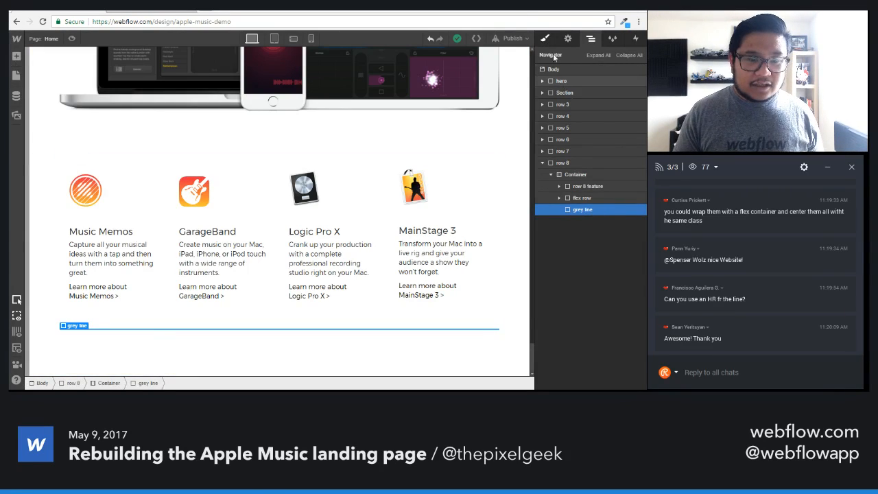
{"action": "left_click", "coordinate": [544, 39]}
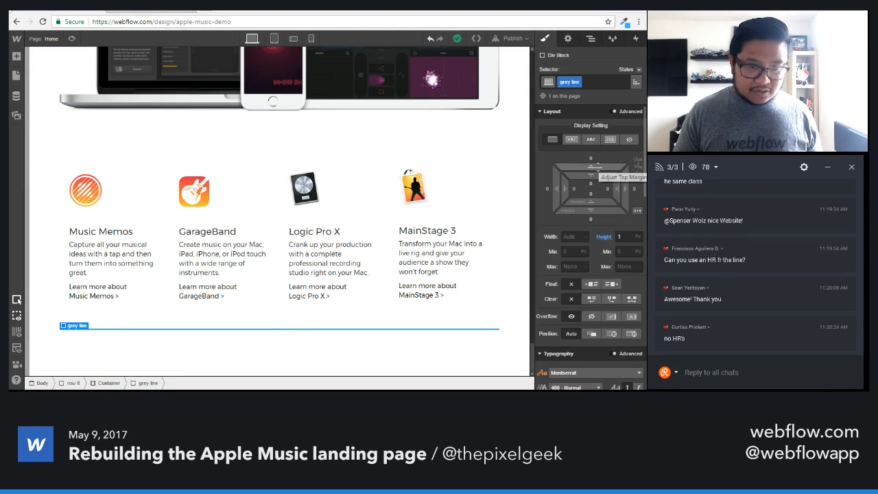
{"action": "left_click_drag", "start_coordinate": [598, 164], "coordinate": [609, 76]}
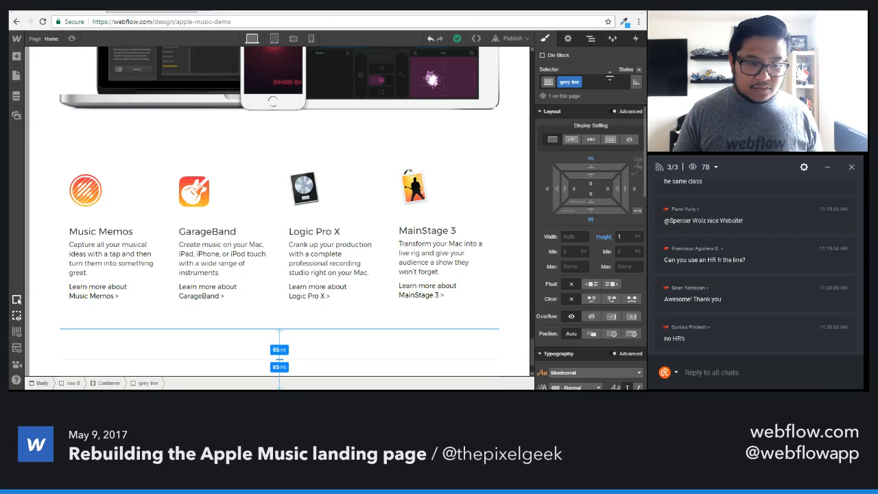
{"action": "scroll", "coordinate": [327, 347], "scroll_direction": "down", "scroll_amount": 1}
{"action": "key", "text": "a"}
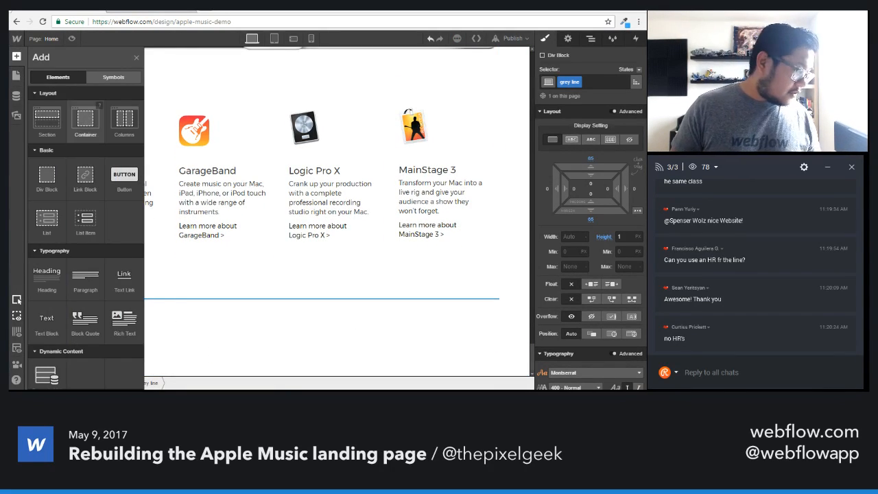
Place a Div Block below the grey line with class 'flex center' set to Flex display.
{"action": "left_click_drag", "start_coordinate": [46, 175], "coordinate": [293, 324]}
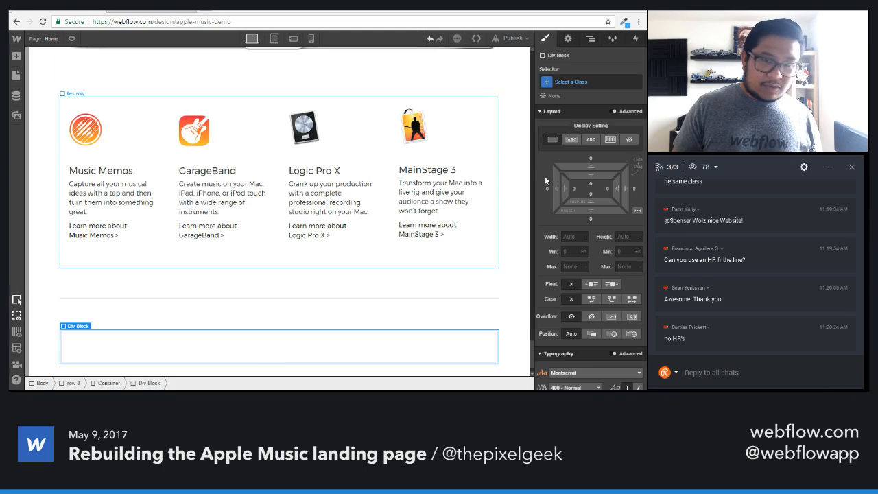
{"action": "left_click", "coordinate": [571, 82]}
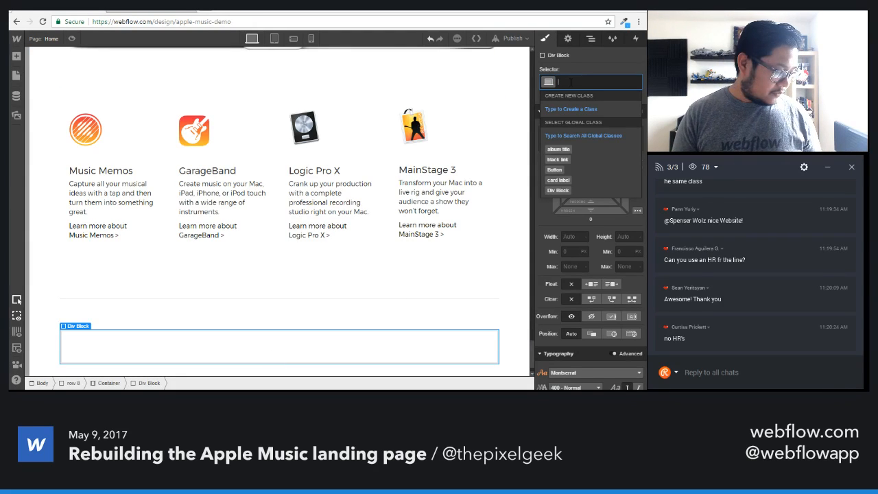
{"action": "type", "text": "flex"}
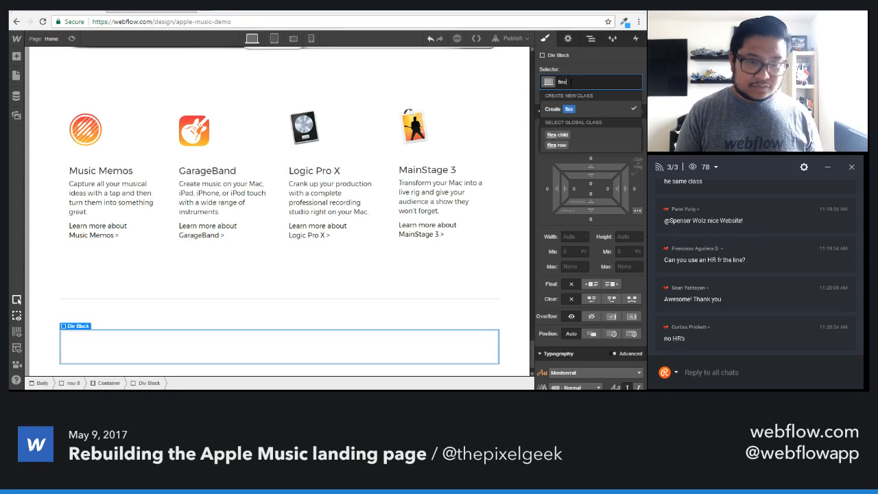
{"action": "type", "text": " center"}
{"action": "key", "text": "Return"}
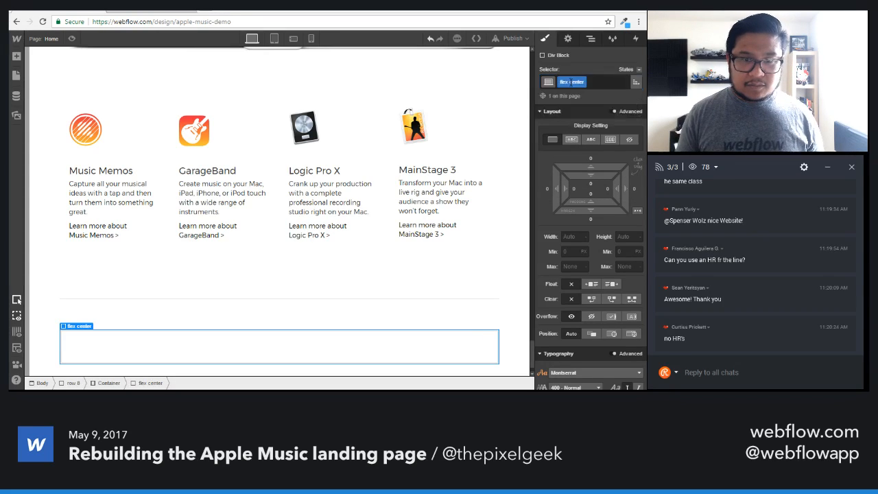
{"action": "left_click", "coordinate": [612, 140]}
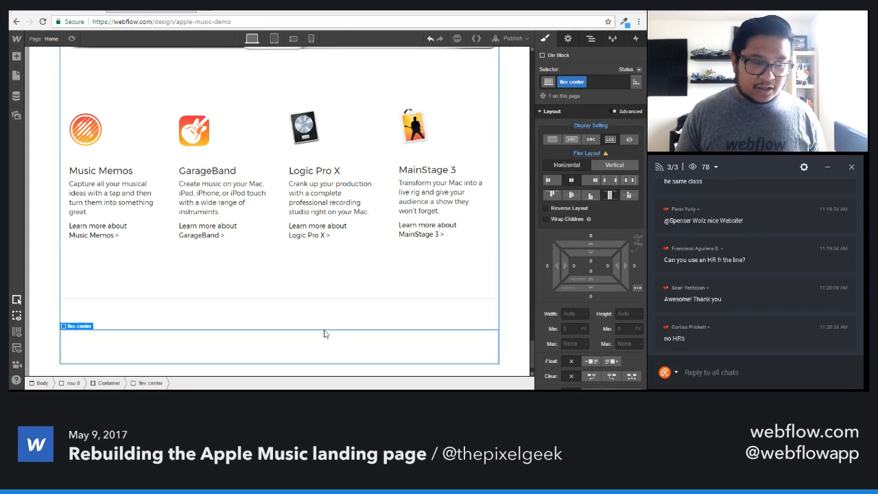
Drag the Apple Music icon from Assets into the flex center box.
{"action": "key", "text": "a"}
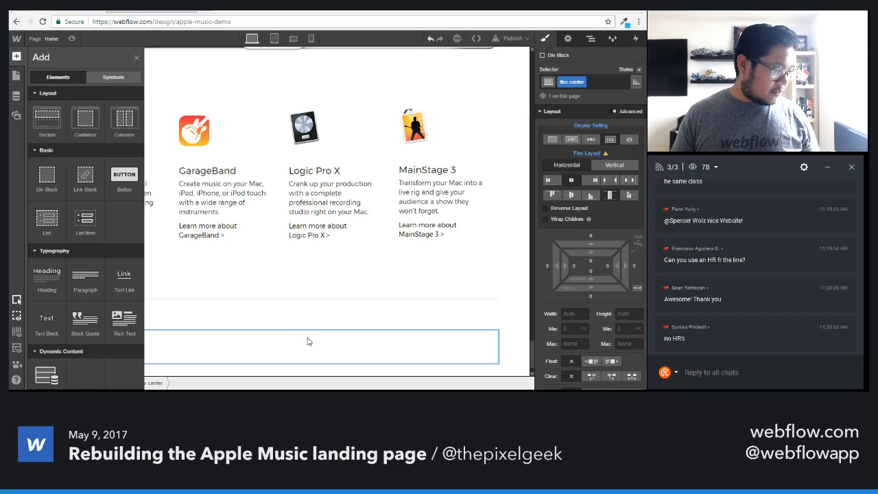
{"action": "key", "text": "a"}
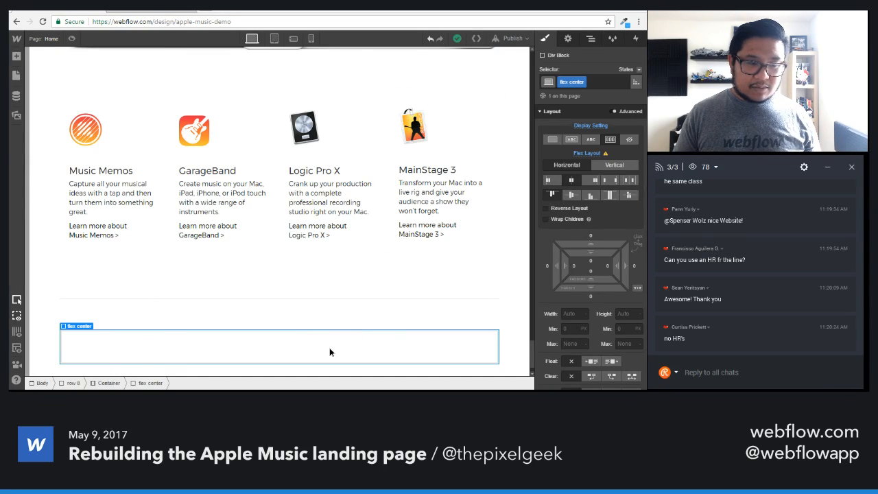
{"action": "key", "text": "a"}
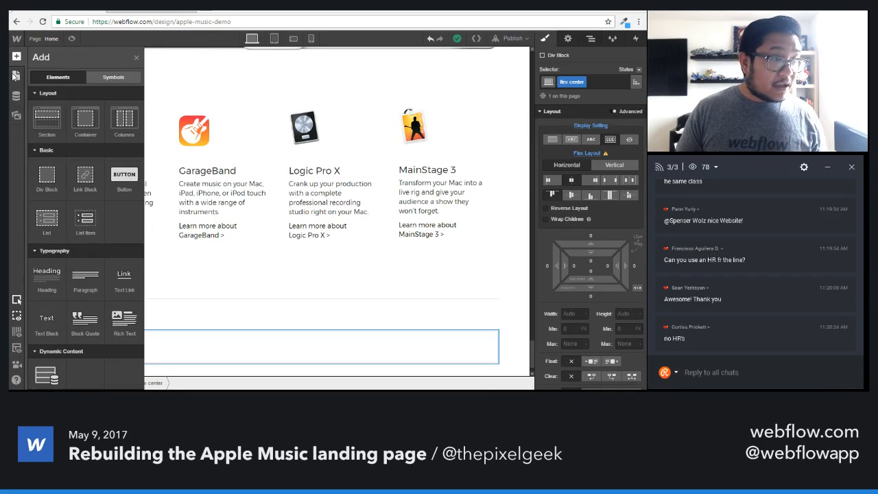
{"action": "left_click", "coordinate": [16, 115]}
{"action": "left_click_drag", "start_coordinate": [83, 136], "coordinate": [168, 300]}
{"action": "left_click_drag", "start_coordinate": [244, 298], "coordinate": [252, 349]}
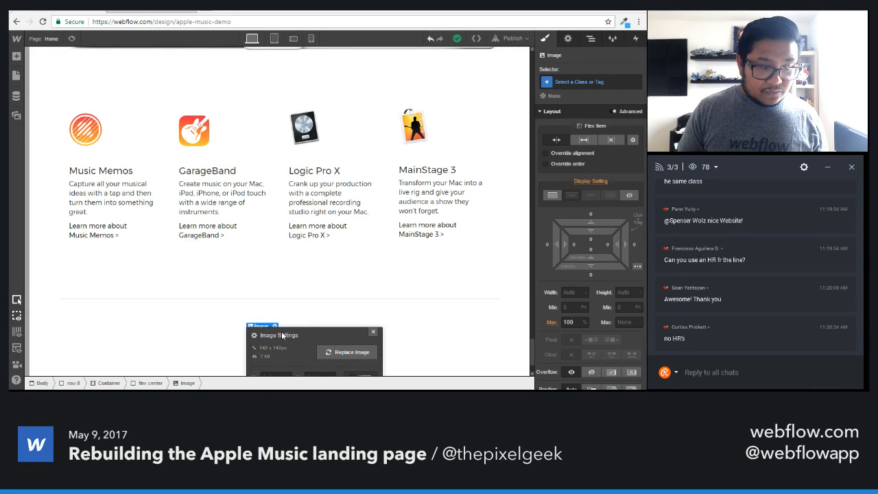
Mark the Apple Music icon as HiDPI to halve its size.
{"action": "left_click", "coordinate": [439, 256]}
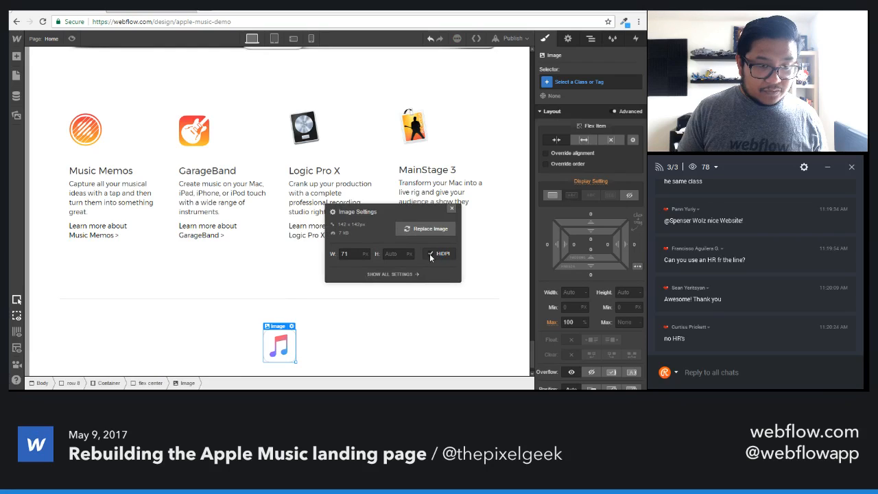
{"action": "left_click", "coordinate": [451, 211]}
{"action": "left_click", "coordinate": [307, 349]}
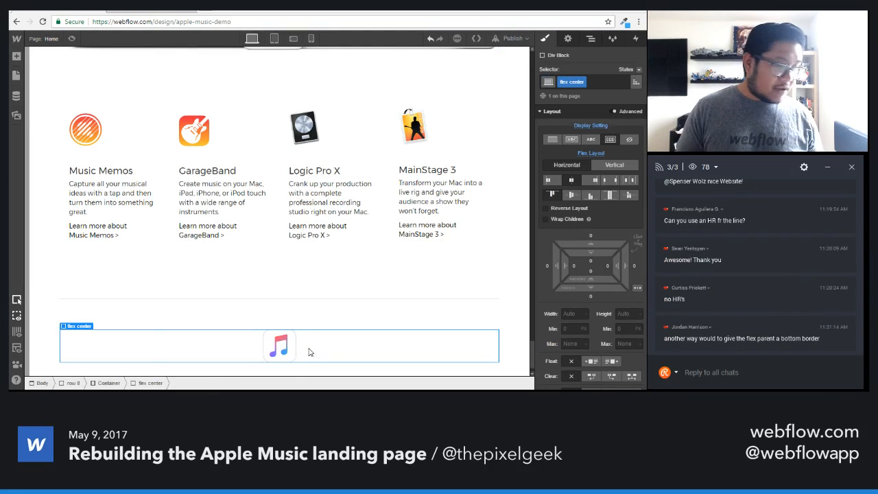
Add a div with a text block reading 'Working with Apple Music' beside the icon.
{"action": "key", "text": "a"}
{"action": "left_click_drag", "start_coordinate": [372, 357], "coordinate": [349, 346]}
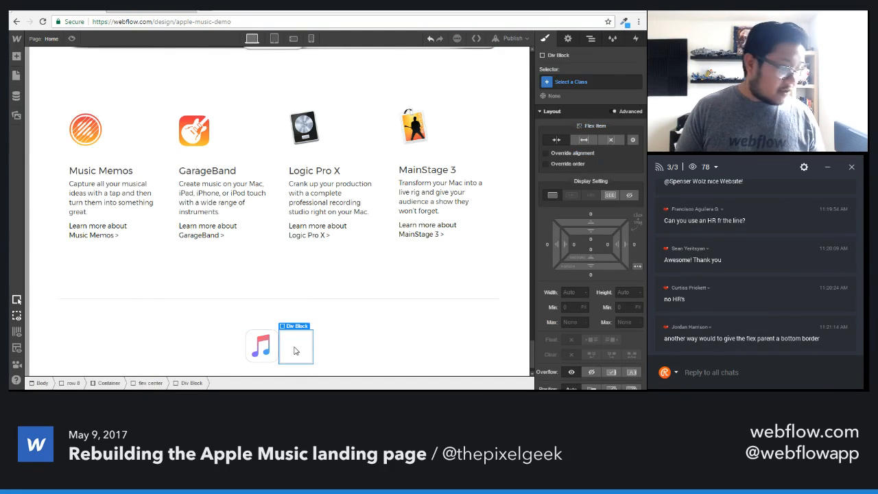
{"action": "key", "text": "a"}
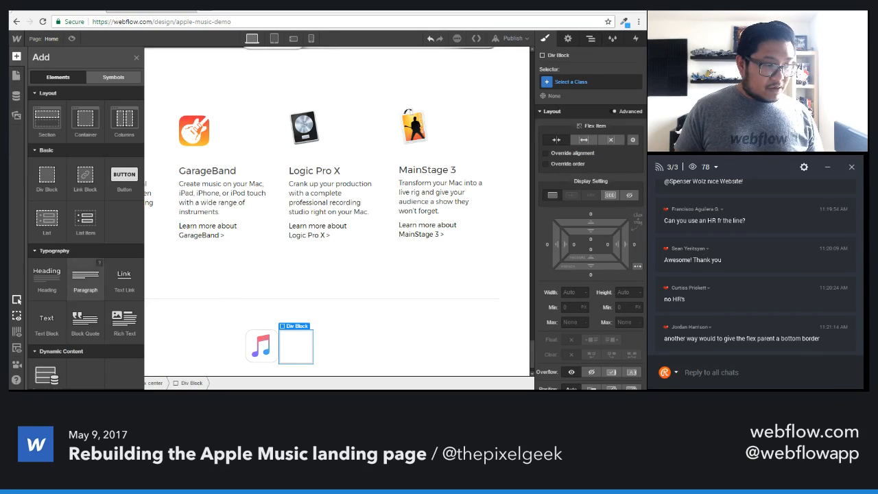
{"action": "left_click_drag", "start_coordinate": [279, 350], "coordinate": [301, 339]}
{"action": "triple_click", "coordinate": [301, 335]}
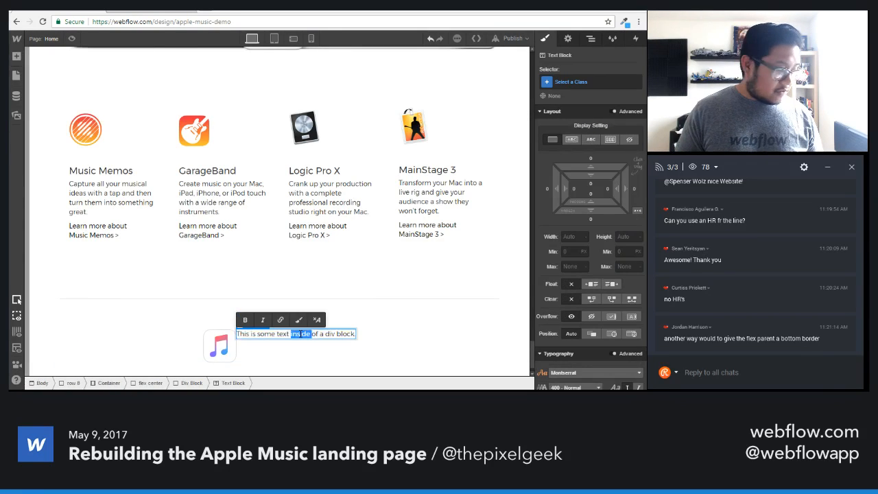
{"action": "type", "text": "Working with A"}
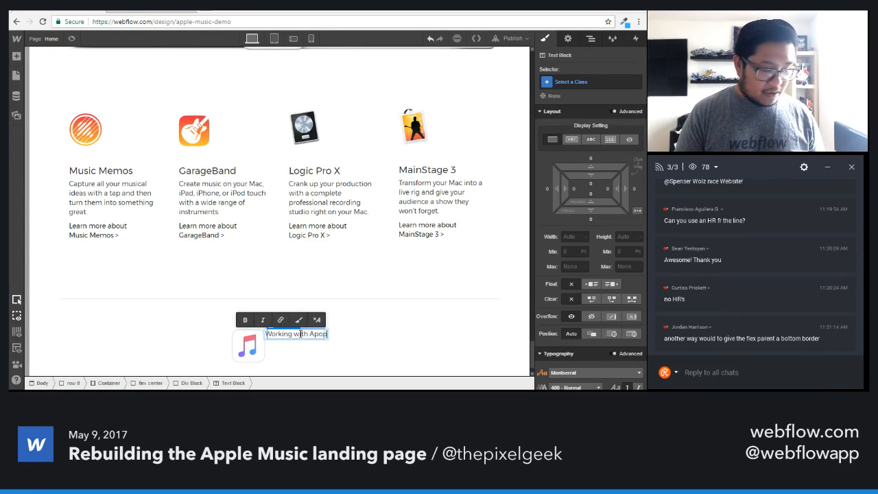
{"action": "type", "text": "pple Music"}
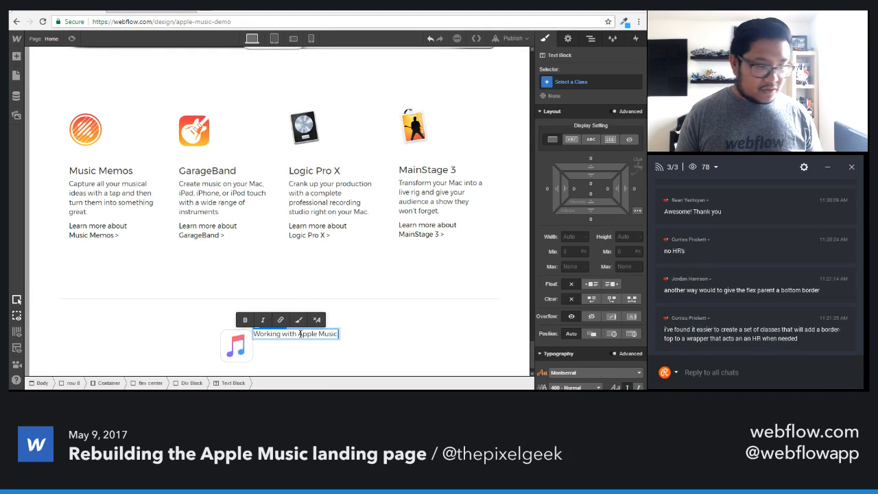
{"action": "key", "text": "Escape"}
Copy the GarageBand description and link below the heading, ending the link 'Learn more >'.
{"action": "left_click", "coordinate": [218, 200]}
{"action": "key", "text": "ctrl+c"}
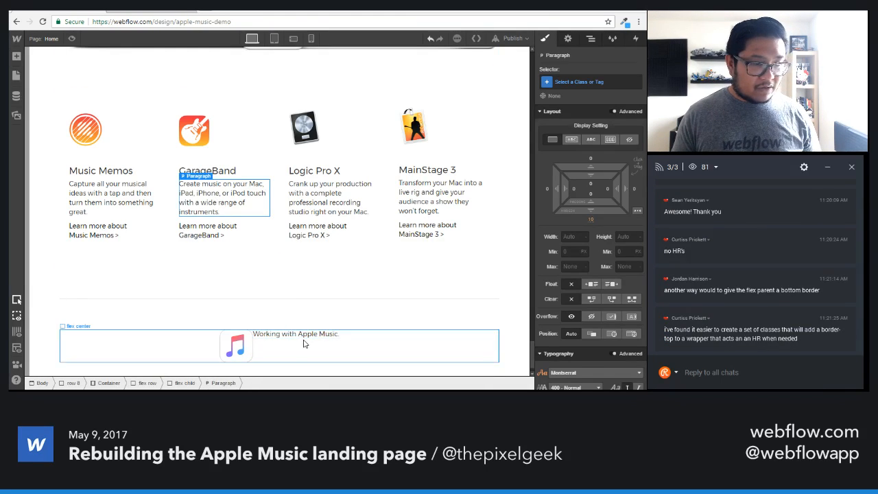
{"action": "left_click", "coordinate": [307, 336]}
{"action": "key", "text": "ctrl+v"}
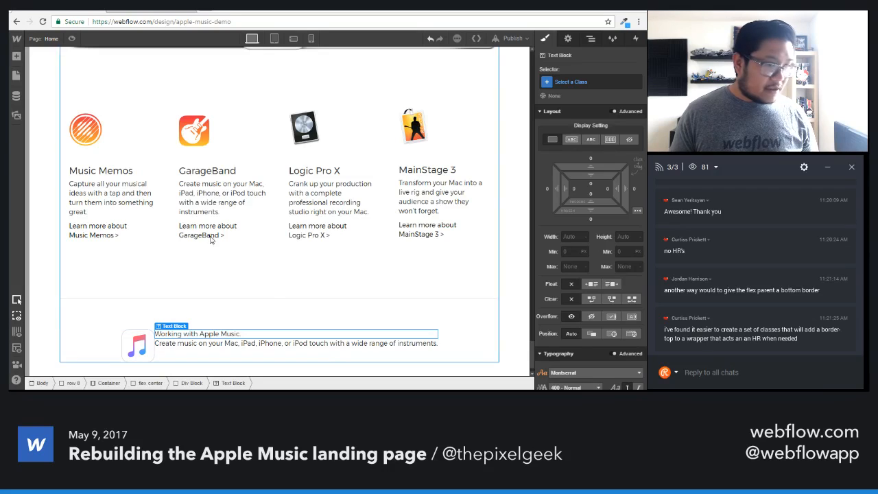
{"action": "left_click", "coordinate": [284, 344]}
{"action": "key", "text": "ctrl+v"}
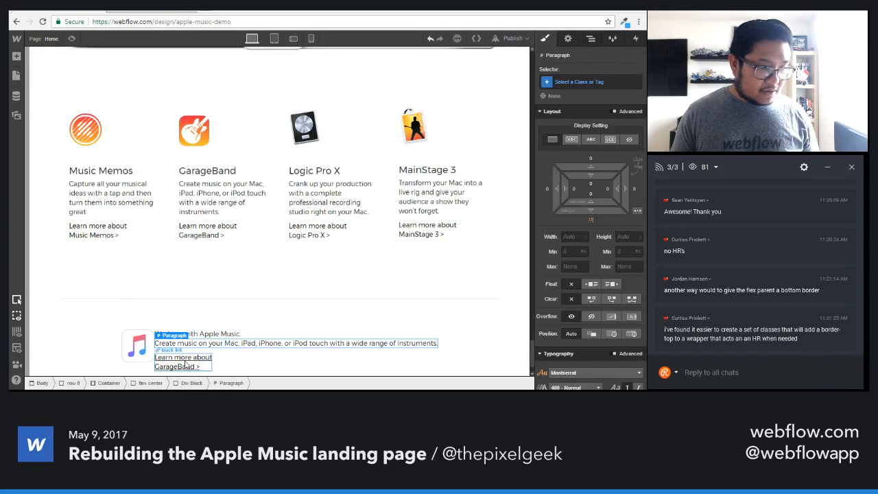
{"action": "triple_click", "coordinate": [176, 368]}
{"action": "key", "text": "BackSpace"}
{"action": "key", "text": "BackSpace"}
{"action": "key", "text": "BackSpace"}
{"action": "key", "text": "BackSpace"}
{"action": "key", "text": "BackSpace"}
{"action": "key", "text": "BackSpace"}
{"action": "key", "text": "BackSpace"}
{"action": "key", "text": "BackSpace"}
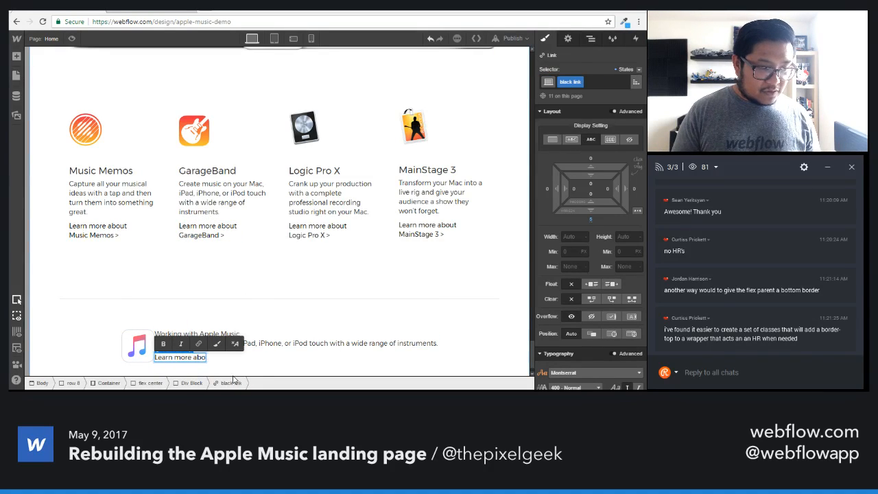
{"action": "type", "text": ">"}
{"action": "key", "text": "Escape"}
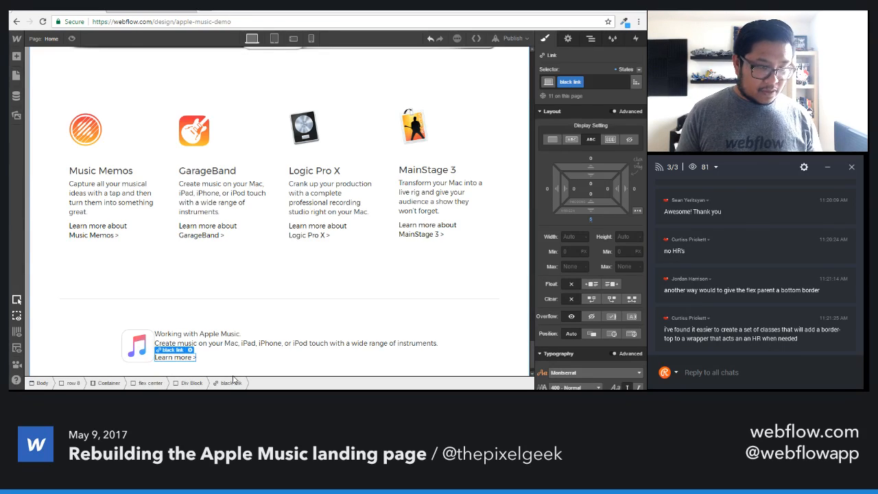
Replace the placeholder paragraph with Apple's 'Discover all the ways' description from apple.com.
{"action": "left_click", "coordinate": [152, 11]}
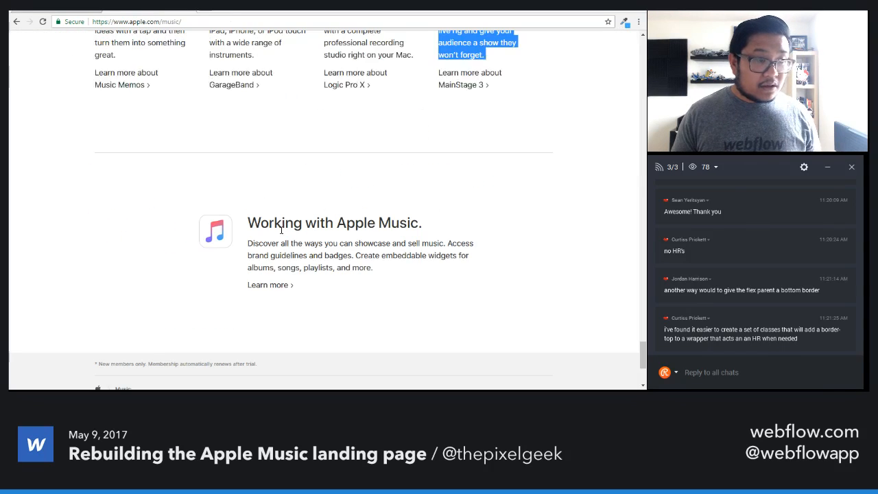
{"action": "triple_click", "coordinate": [330, 256]}
{"action": "left_click", "coordinate": [74, 12]}
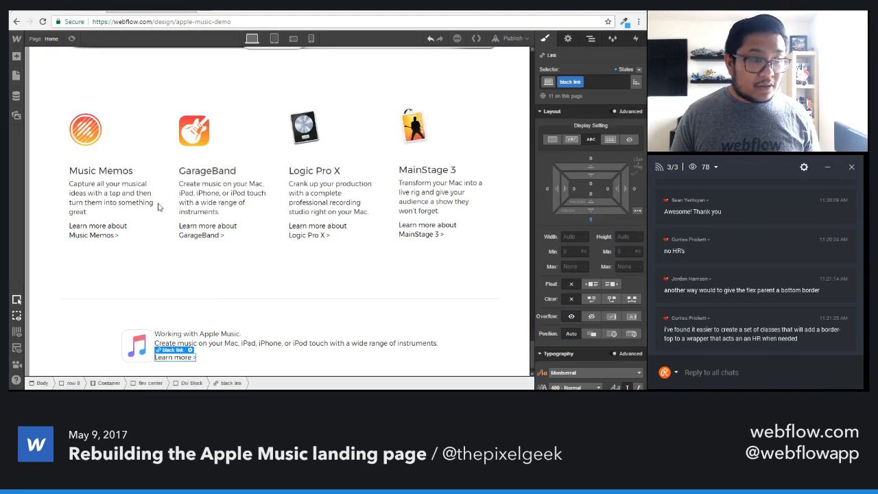
{"action": "triple_click", "coordinate": [198, 347]}
{"action": "key", "text": "ctrl+v"}
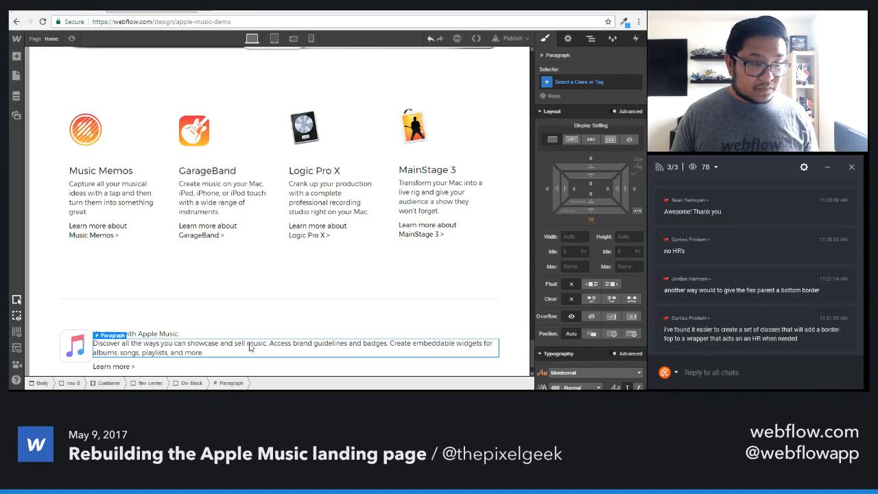
{"action": "key", "text": "Escape"}
{"action": "left_click", "coordinate": [275, 332]}
{"action": "key", "text": "Up"}
{"action": "key", "text": "Up"}
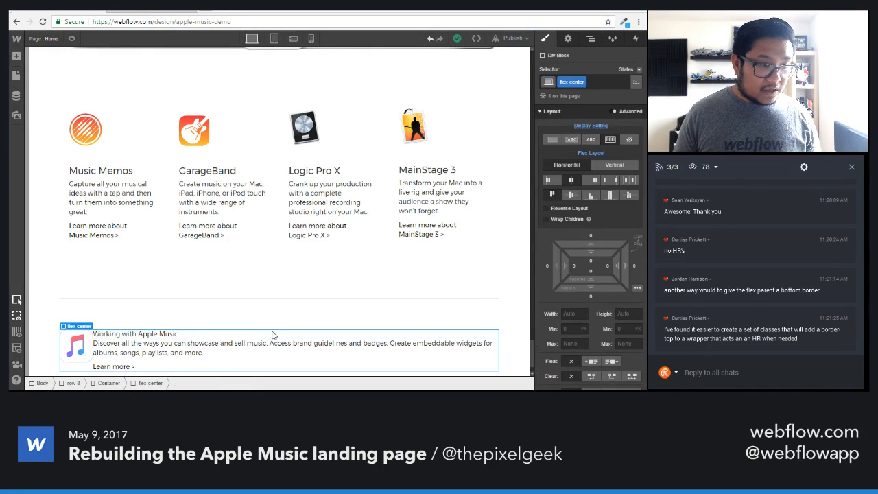
Give the block a 500 px max width, center it, and set Display to Flex.
{"action": "left_click", "coordinate": [573, 343]}
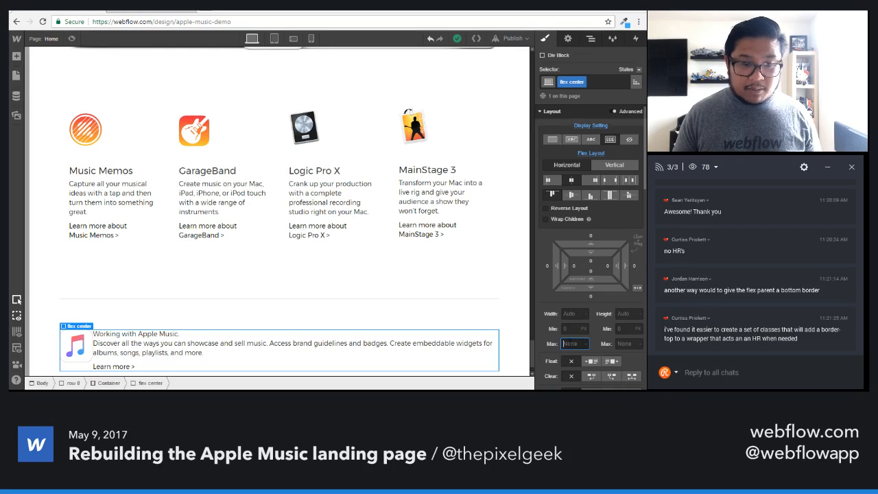
{"action": "type", "text": "500"}
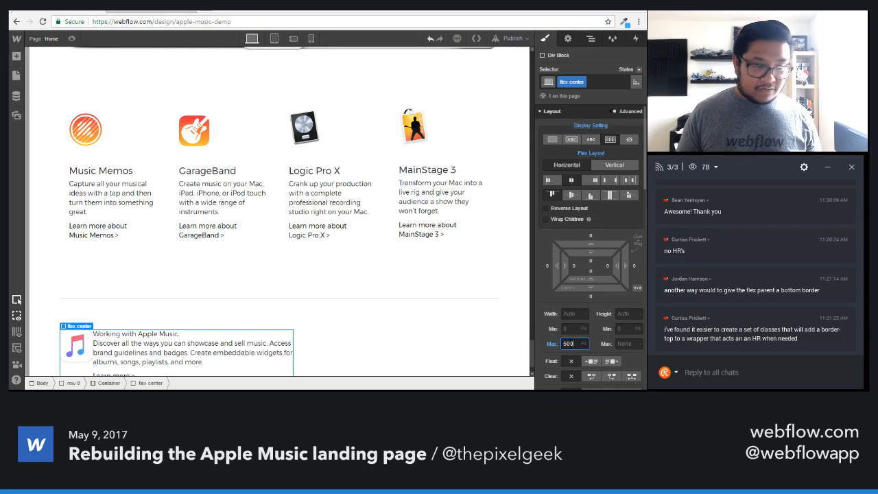
{"action": "key", "text": "Return"}
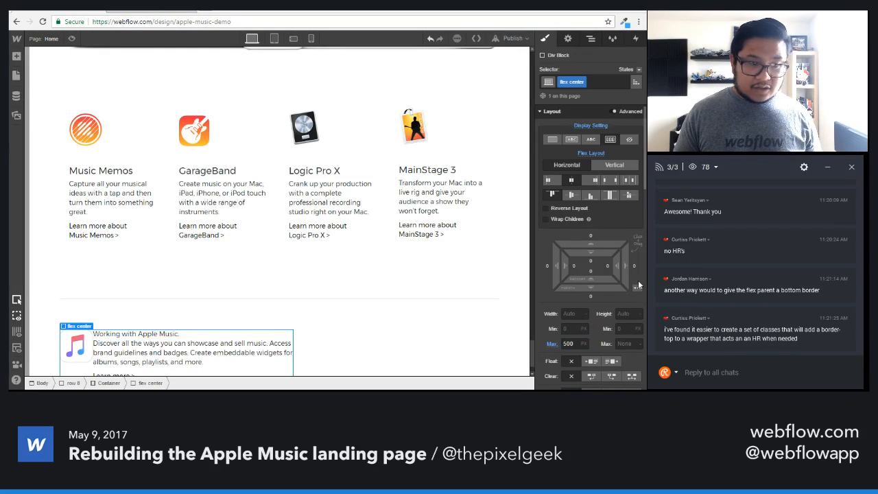
{"action": "left_click", "coordinate": [637, 287]}
{"action": "scroll", "coordinate": [412, 338], "scroll_direction": "down", "scroll_amount": 2}
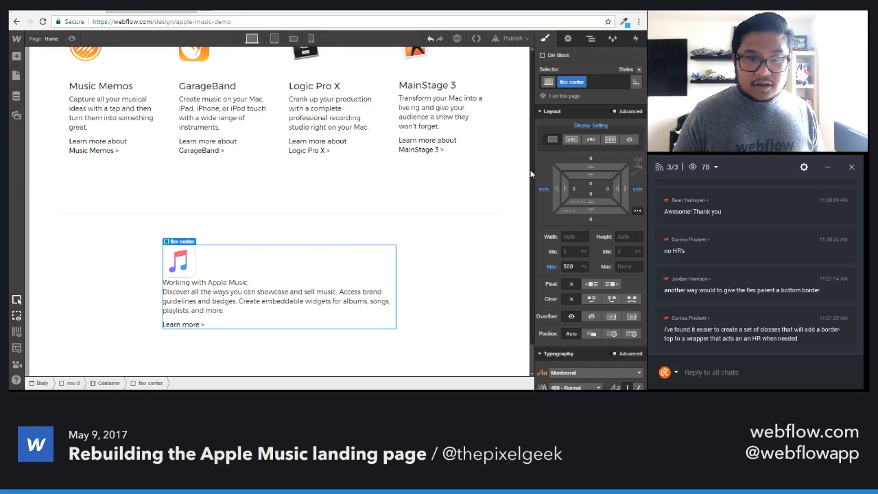
{"action": "left_click", "coordinate": [611, 139]}
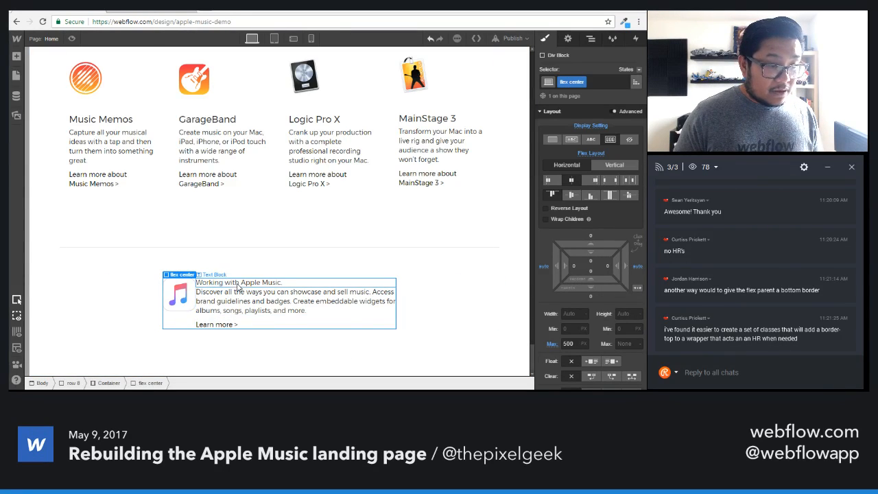
Give the icon an 'apple music icon' class and add right margin.
{"action": "left_click", "coordinate": [177, 293]}
{"action": "left_click", "coordinate": [586, 80]}
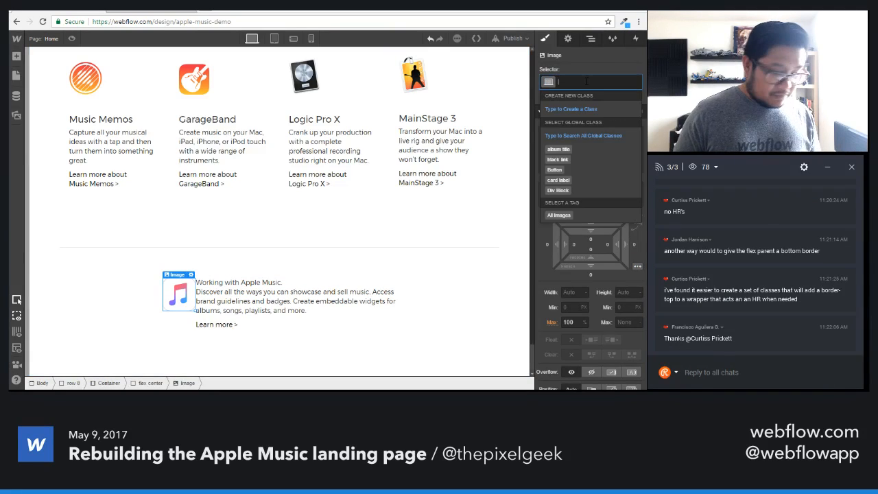
{"action": "type", "text": "apple music icon"}
{"action": "key", "text": "Return"}
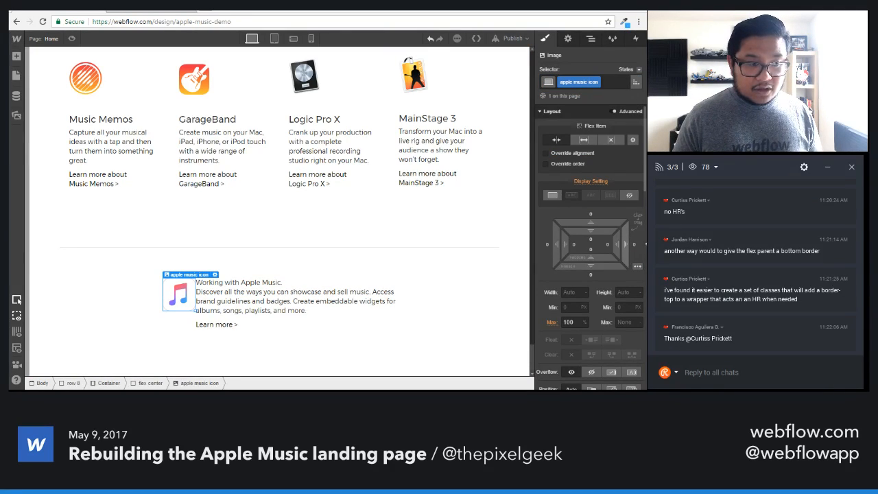
{"action": "left_click_drag", "start_coordinate": [634, 244], "coordinate": [650, 244]}
Give the title a 'working title' class with 24 px font size and 30 line height.
{"action": "left_click", "coordinate": [254, 285]}
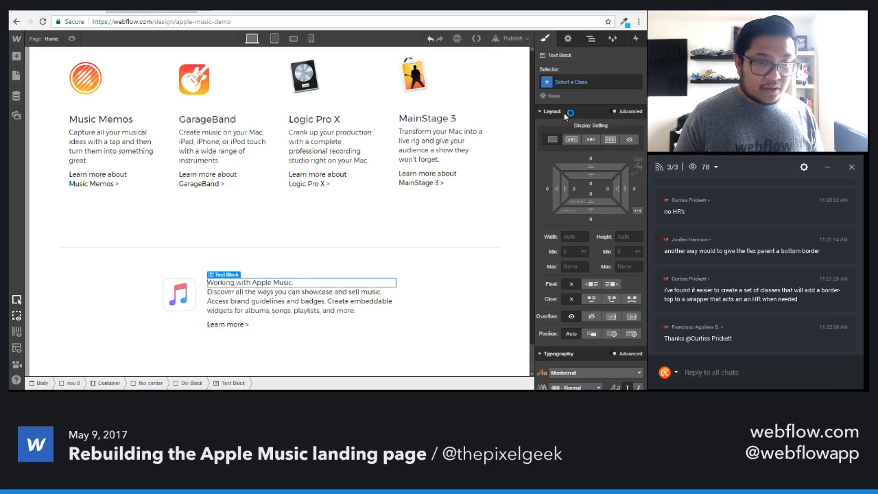
{"action": "left_click", "coordinate": [566, 82]}
{"action": "type", "text": "working"}
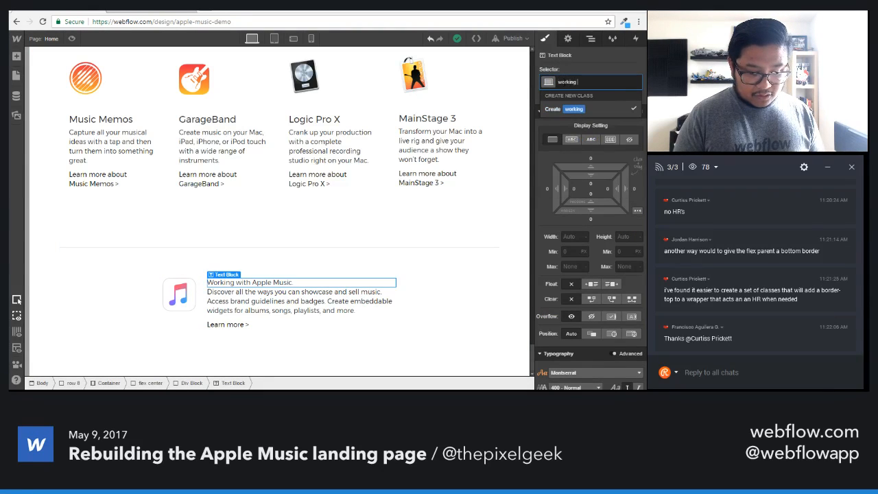
{"action": "type", "text": " title"}
{"action": "key", "text": "Return"}
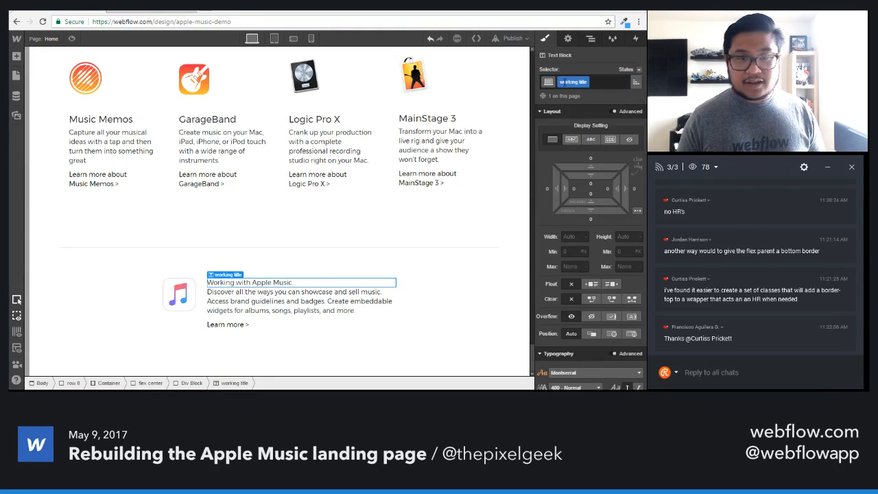
{"action": "scroll", "coordinate": [591, 355], "scroll_direction": "down", "scroll_amount": 3}
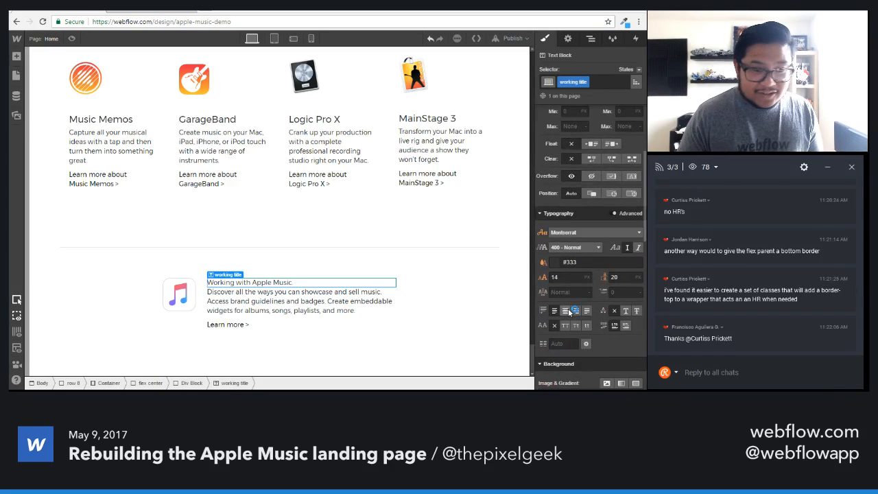
{"action": "left_click", "coordinate": [562, 276]}
{"action": "key", "text": "shift+Up"}
{"action": "key", "text": "shift+Up"}
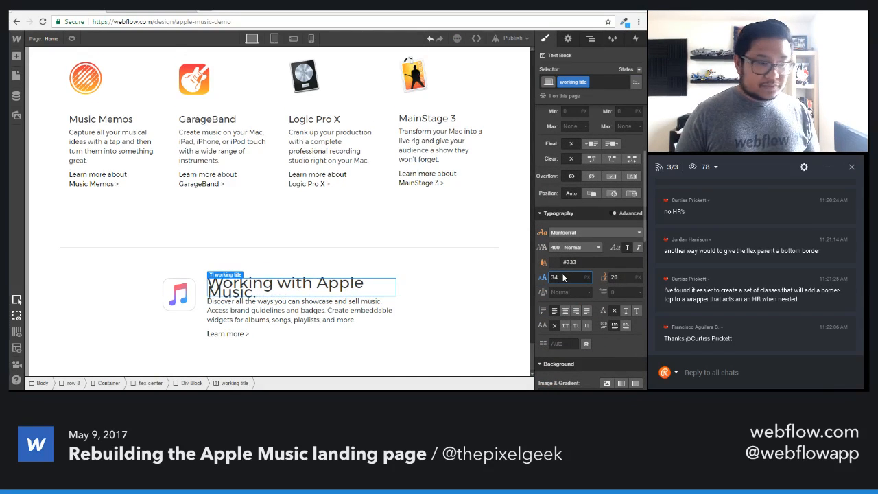
{"action": "key", "text": "shift+Down"}
{"action": "key", "text": "Tab"}
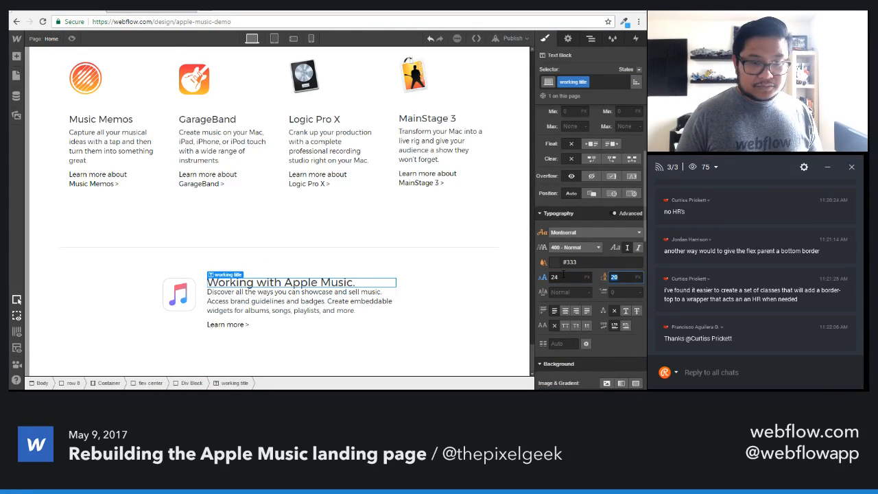
{"action": "key", "text": "shift+Up"}
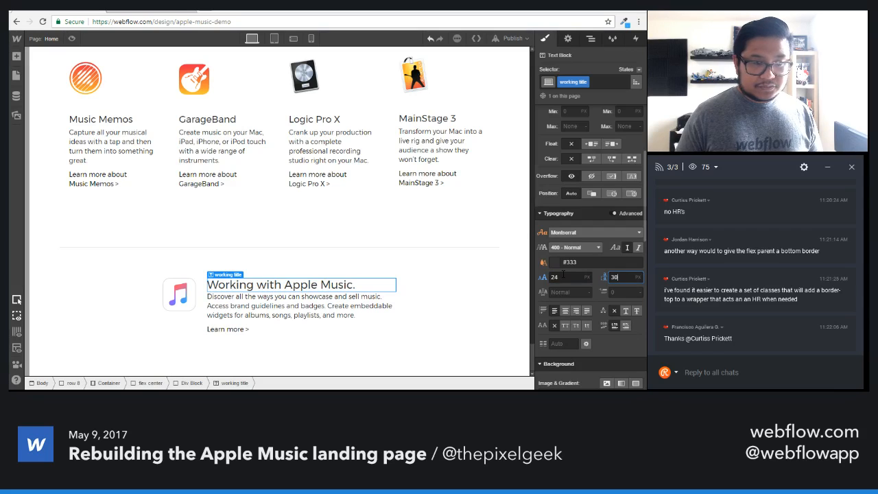
Set the title's font weight to 500 Medium and add a bottom margin.
{"action": "left_click", "coordinate": [600, 236]}
{"action": "left_click", "coordinate": [586, 231]}
{"action": "left_click", "coordinate": [577, 247]}
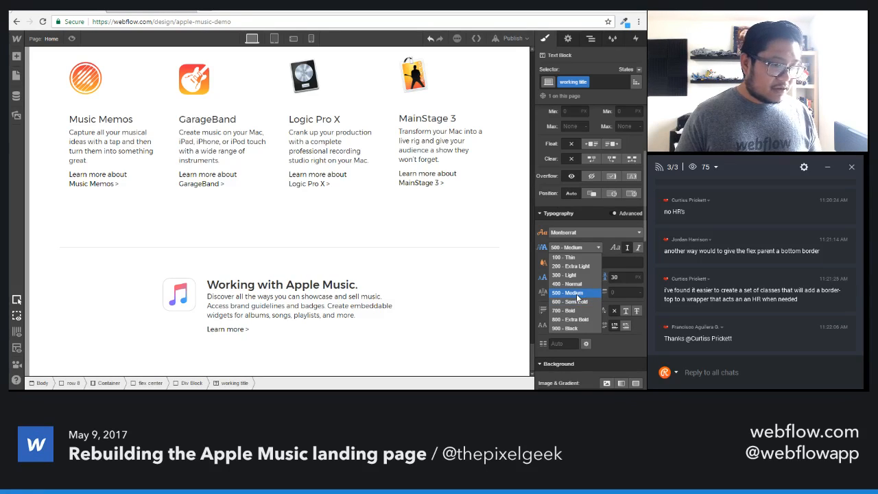
{"action": "left_click", "coordinate": [577, 292]}
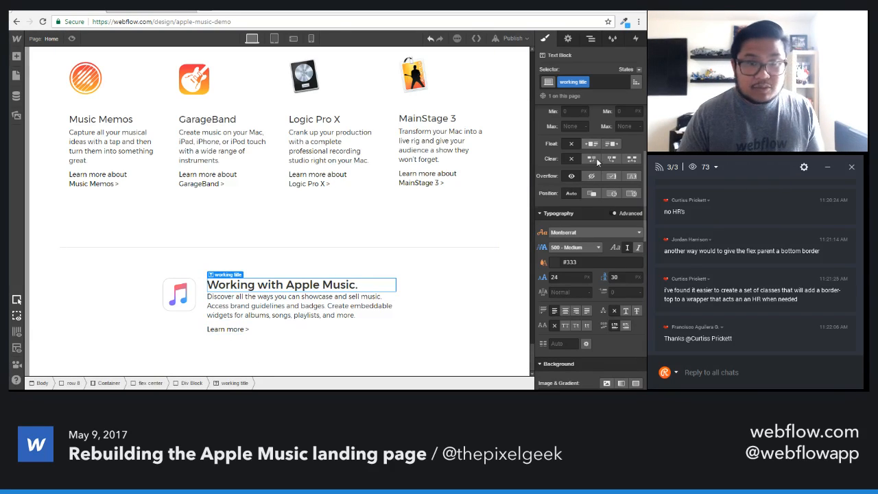
{"action": "scroll", "coordinate": [595, 212], "scroll_direction": "up", "scroll_amount": 3}
{"action": "left_click_drag", "start_coordinate": [596, 212], "coordinate": [596, 226]}
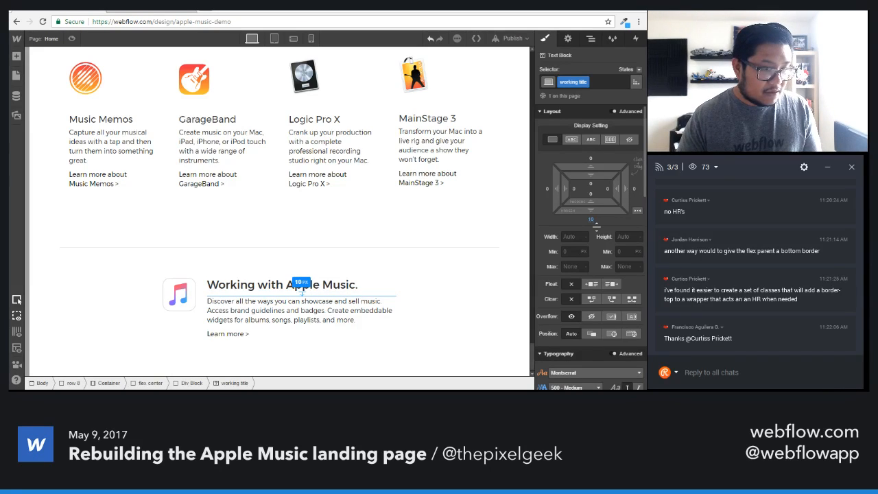
Enlarge the grey divider's margins, giving it a 120 px bottom margin.
{"action": "left_click", "coordinate": [466, 312]}
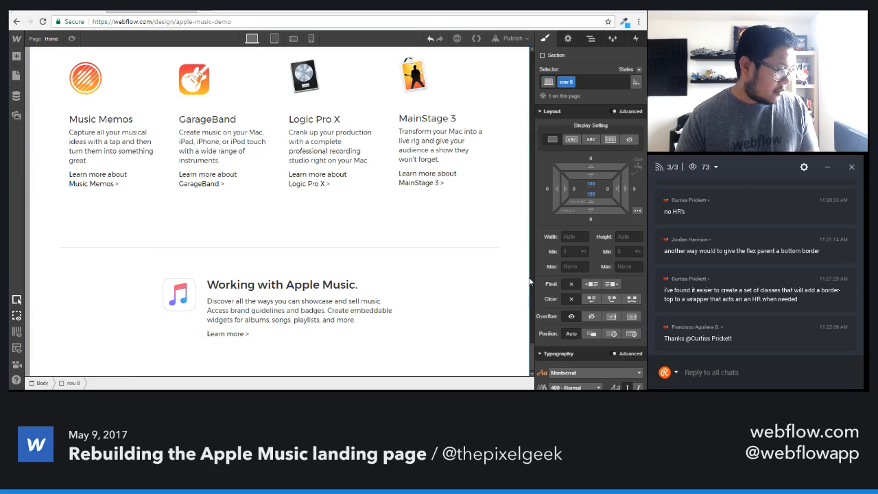
{"action": "left_click", "coordinate": [368, 293]}
{"action": "left_click", "coordinate": [367, 248]}
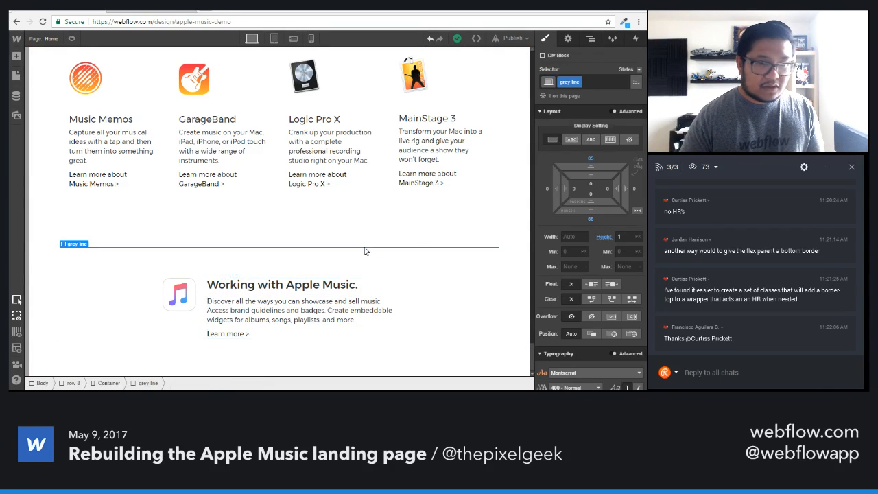
{"action": "left_click_drag", "start_coordinate": [588, 209], "coordinate": [589, 292]}
{"action": "left_click", "coordinate": [491, 350]}
{"action": "scroll", "coordinate": [522, 308], "scroll_direction": "down", "scroll_amount": 1}
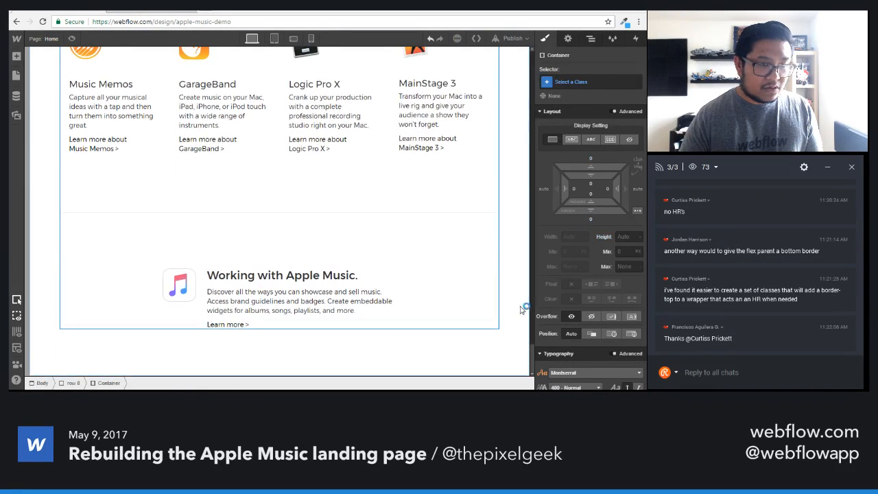
{"action": "left_click", "coordinate": [440, 353]}
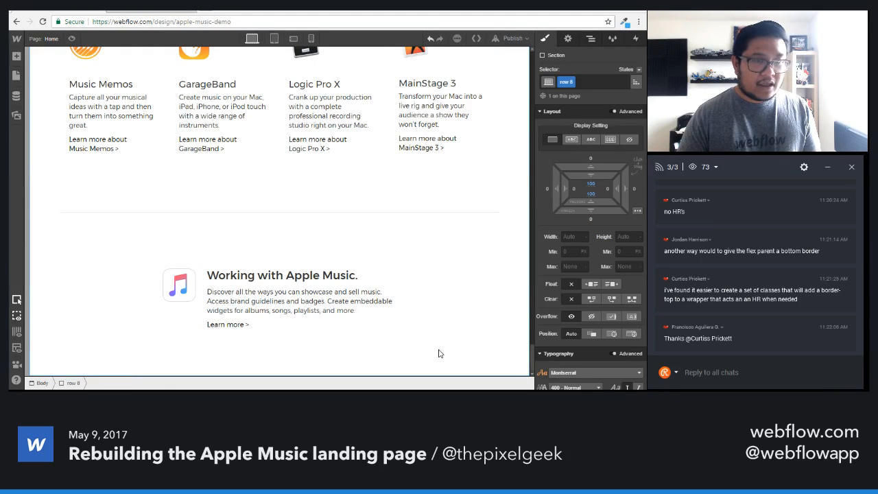
Publish the site to apple-music-demo.webflow.io and open the live address.
{"action": "left_click", "coordinate": [511, 39]}
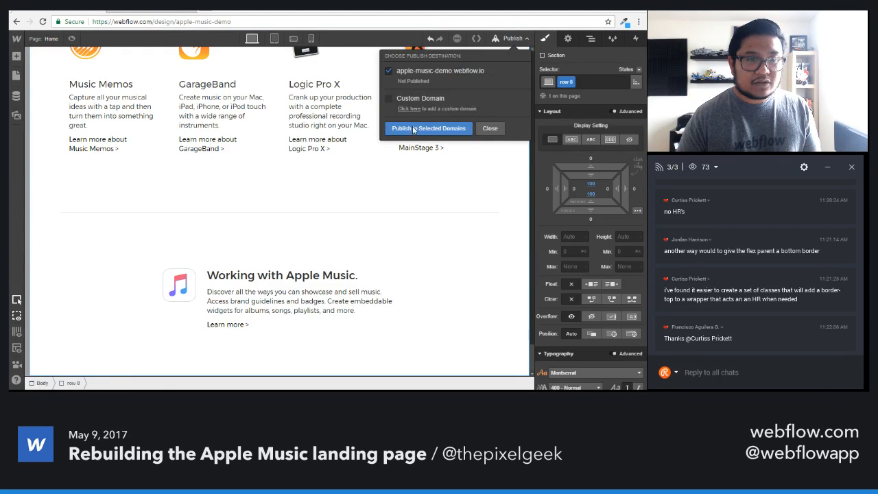
{"action": "left_click", "coordinate": [434, 130]}
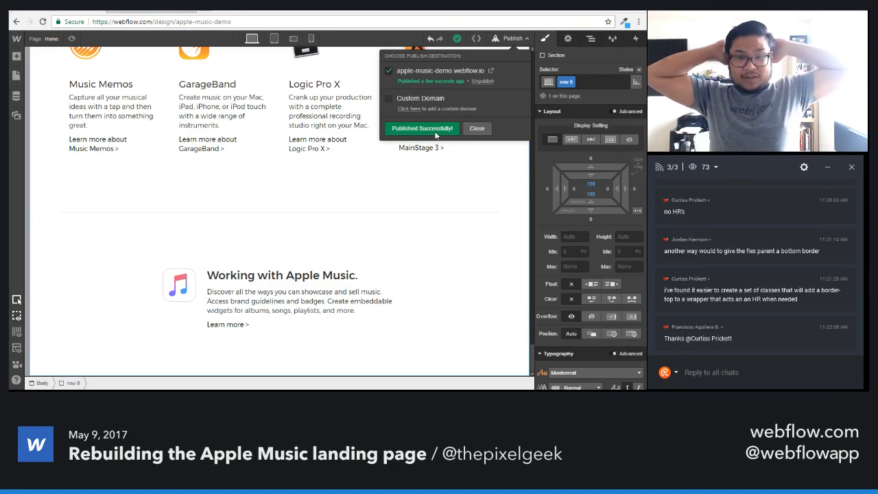
{"action": "left_click", "coordinate": [476, 129]}
{"action": "left_click", "coordinate": [515, 39]}
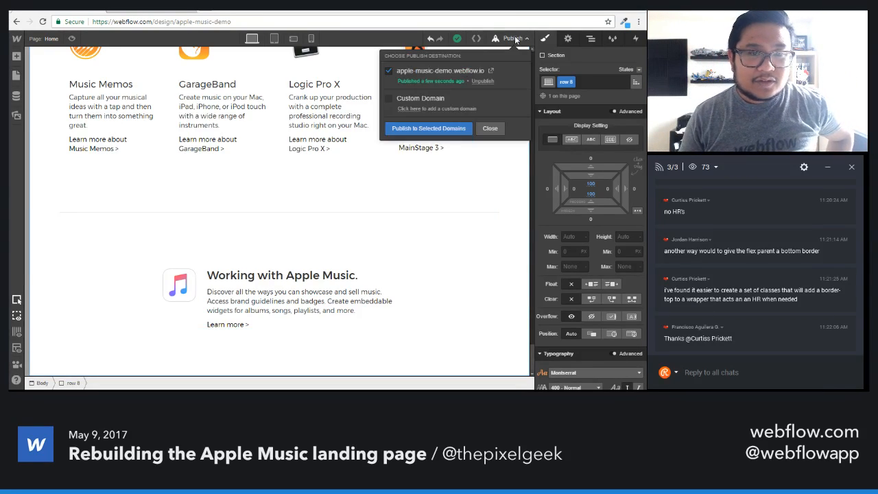
{"action": "left_click", "coordinate": [492, 72]}
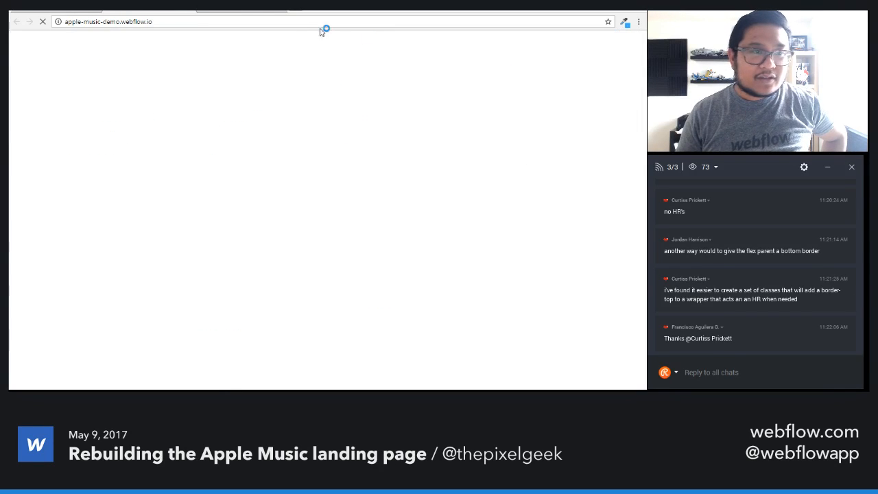
Share the demo site's URL as a Facebook reply in the live chat.
{"action": "left_click", "coordinate": [181, 22]}
{"action": "key", "text": "ctrl+c"}
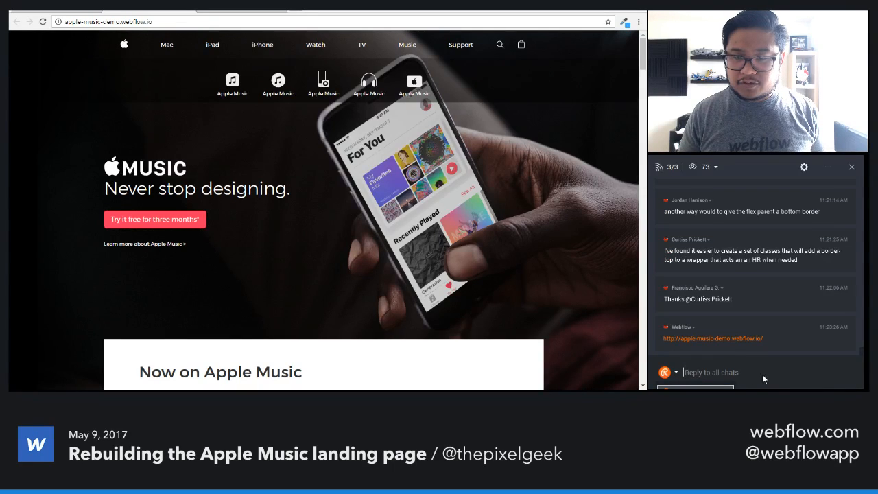
{"action": "left_click", "coordinate": [713, 388]}
{"action": "key", "text": "ctrl+v"}
{"action": "key", "text": "Return"}
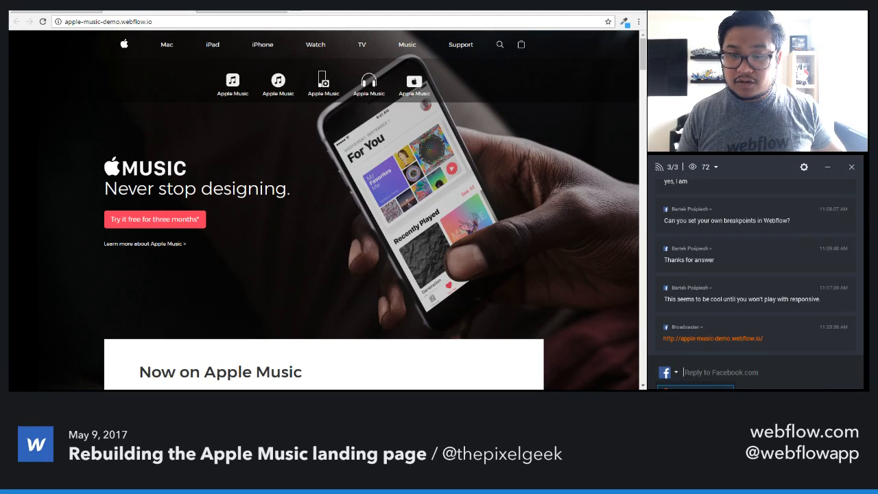
{"action": "left_click", "coordinate": [695, 387]}
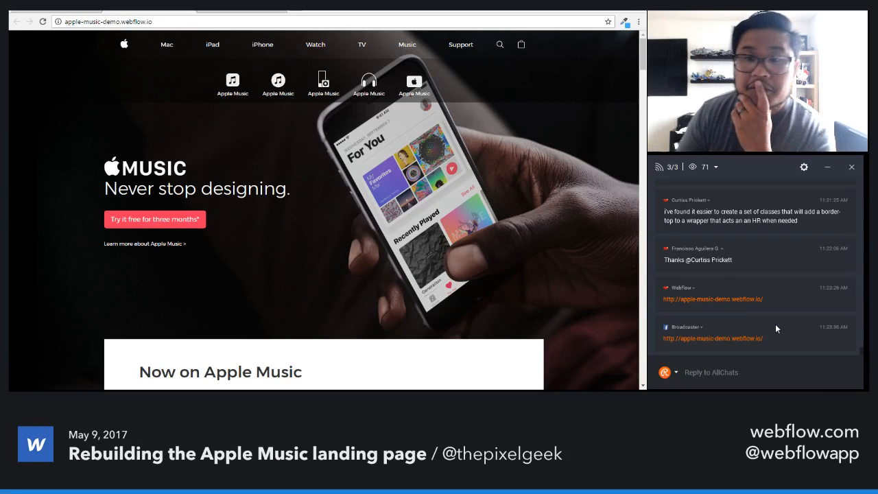
Pick out the submitted Iceland site address in chat, then return to apple.com/music.
{"action": "scroll", "coordinate": [775, 329], "scroll_direction": "up", "scroll_amount": 3}
{"action": "scroll", "coordinate": [775, 324], "scroll_direction": "up", "scroll_amount": 6}
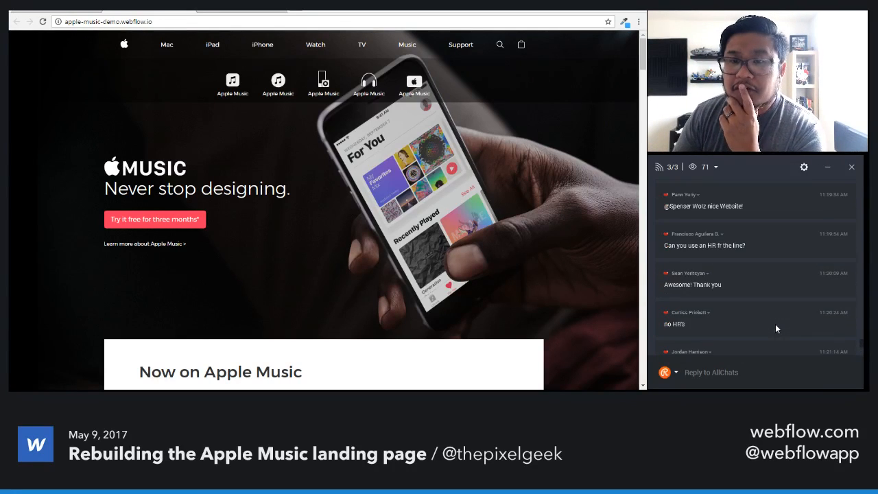
{"action": "scroll", "coordinate": [775, 329], "scroll_direction": "up", "scroll_amount": 3}
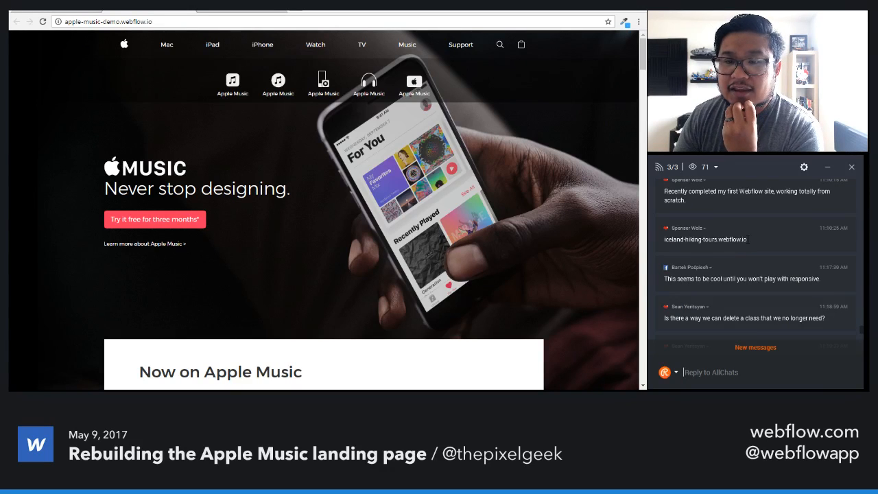
{"action": "left_click_drag", "start_coordinate": [746, 239], "coordinate": [665, 242]}
{"action": "key", "text": "ctrl+c"}
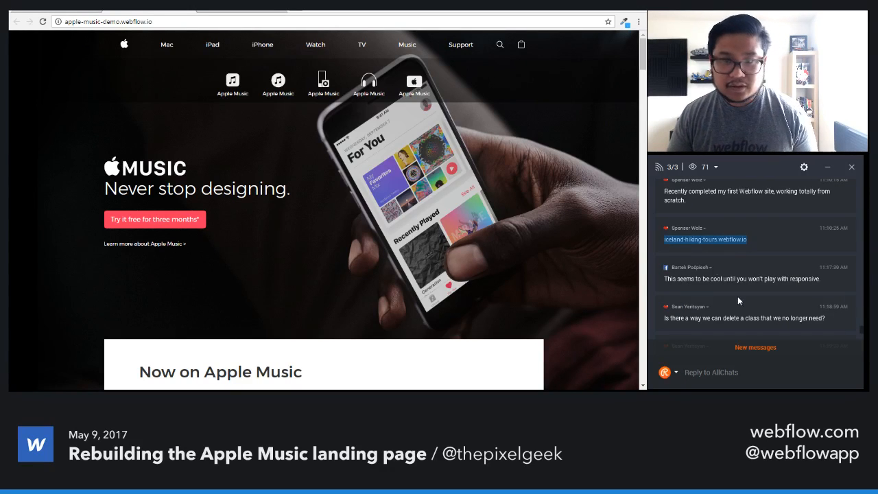
{"action": "scroll", "coordinate": [759, 236], "scroll_direction": "down", "scroll_amount": 10}
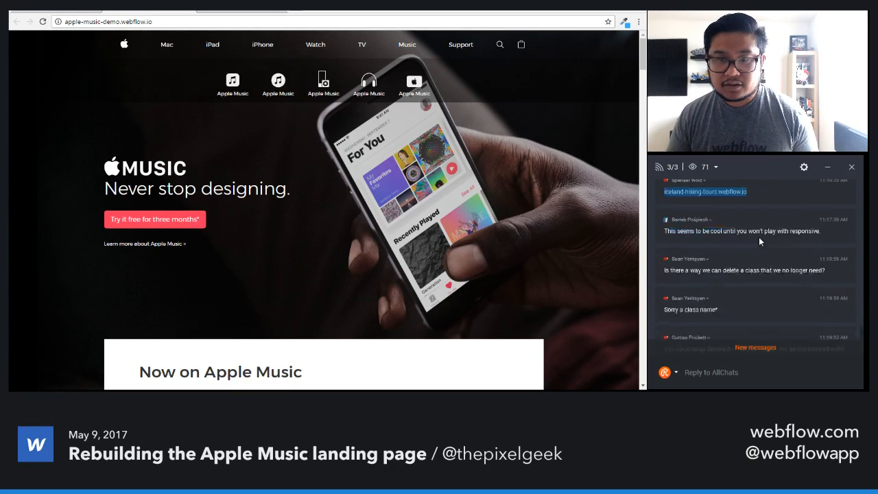
{"action": "left_click", "coordinate": [771, 349]}
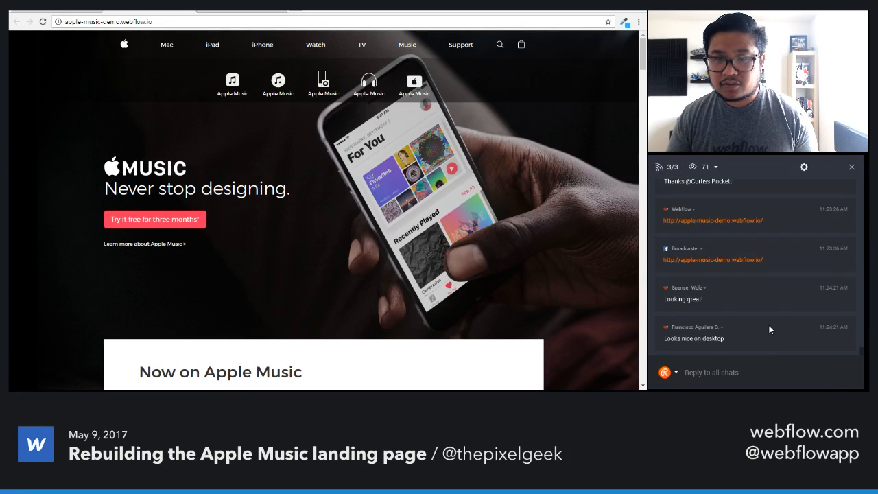
{"action": "left_click", "coordinate": [223, 12]}
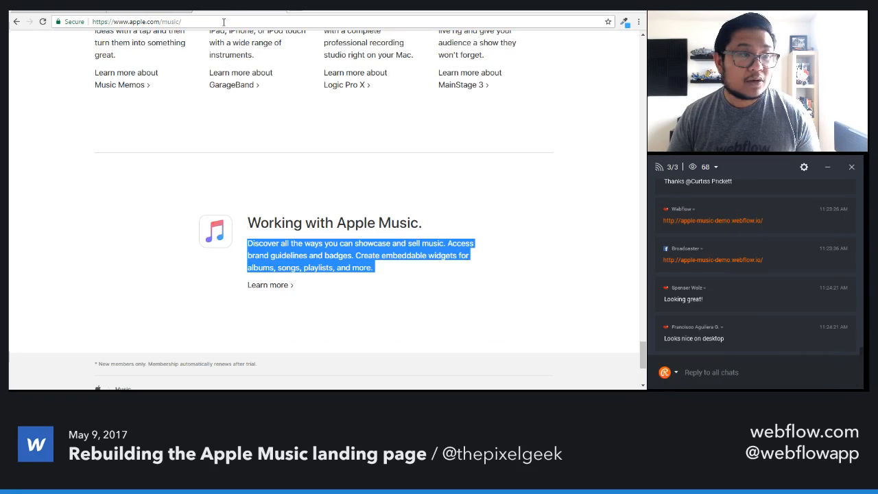
Load iceland-hiking-tours.webflow.io from the pasted link and briefly highlight part of its hero heading.
{"action": "left_click", "coordinate": [214, 22]}
{"action": "key", "text": "ctrl+v"}
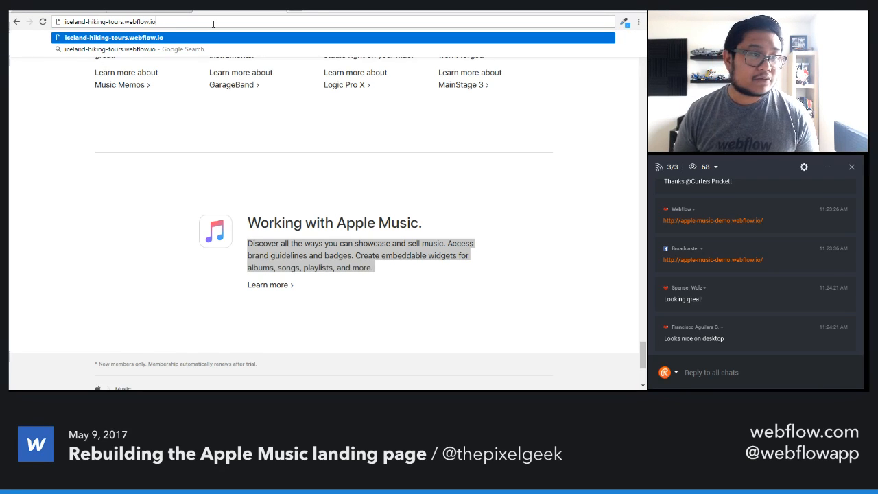
{"action": "key", "text": "Return"}
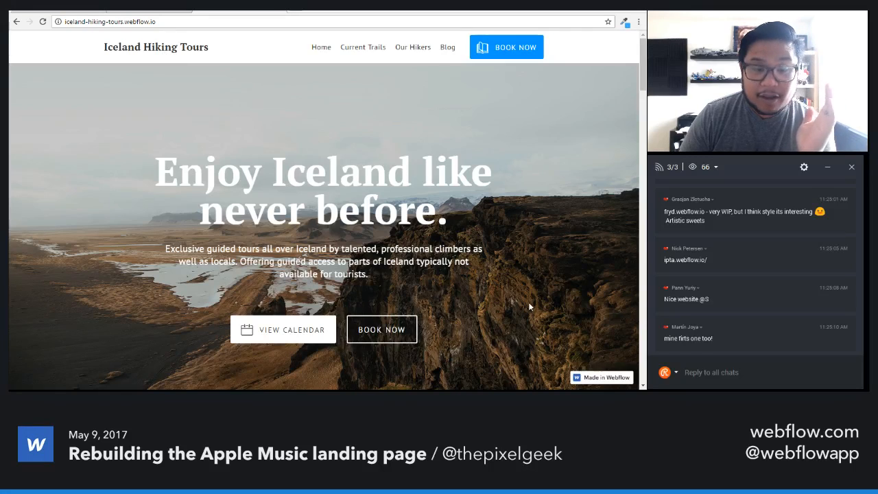
{"action": "left_click_drag", "start_coordinate": [179, 168], "coordinate": [360, 214]}
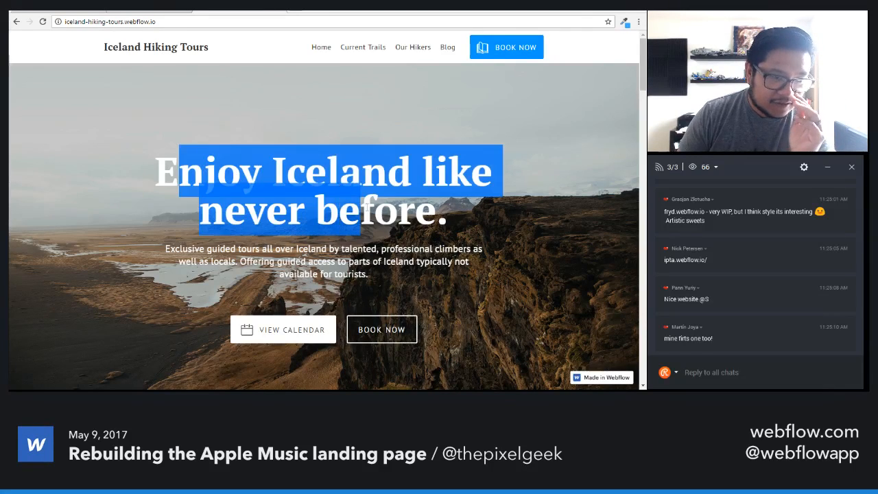
{"action": "left_click", "coordinate": [241, 180]}
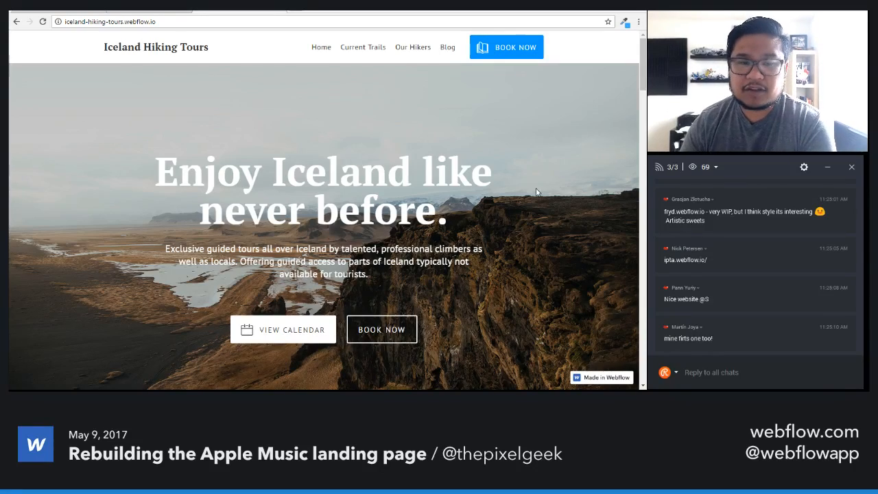
{"action": "scroll", "coordinate": [579, 76], "scroll_direction": "down", "scroll_amount": 6}
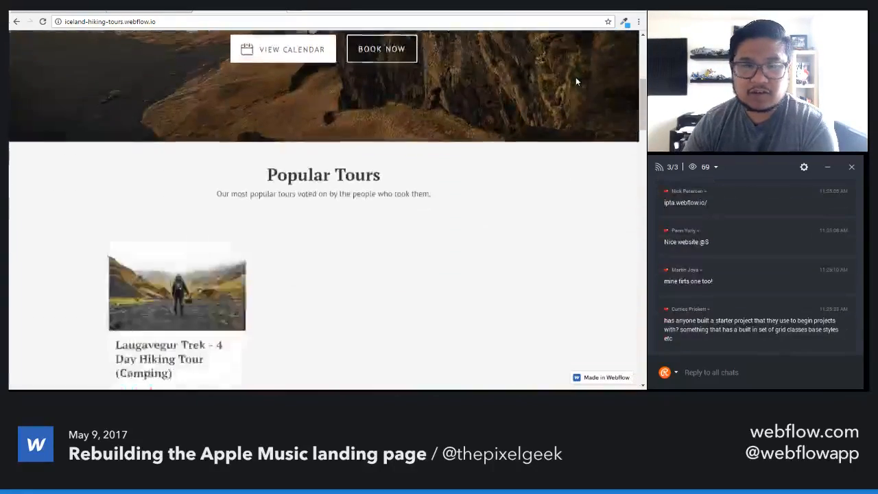
{"action": "scroll", "coordinate": [576, 79], "scroll_direction": "up", "scroll_amount": 6}
{"action": "scroll", "coordinate": [576, 81], "scroll_direction": "down", "scroll_amount": 4}
{"action": "scroll", "coordinate": [576, 80], "scroll_direction": "up", "scroll_amount": 4}
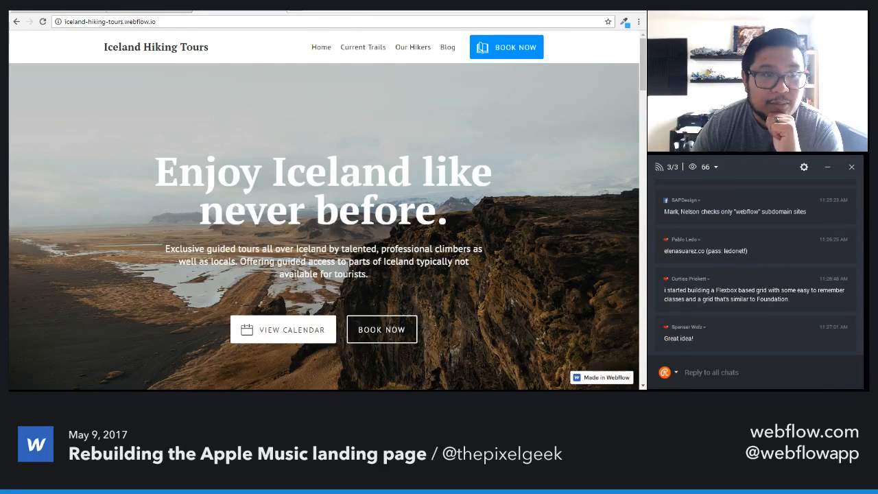
Open mailchimp.com in a new tab and scroll down to its 'Send better email' section.
{"action": "left_click", "coordinate": [296, 9]}
{"action": "type", "text": "mailch"}
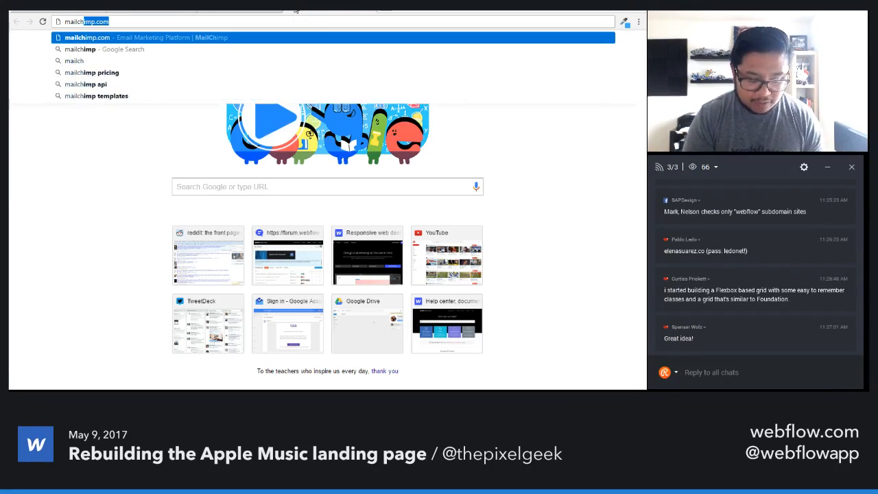
{"action": "type", "text": "imp.com"}
{"action": "key", "text": "Return"}
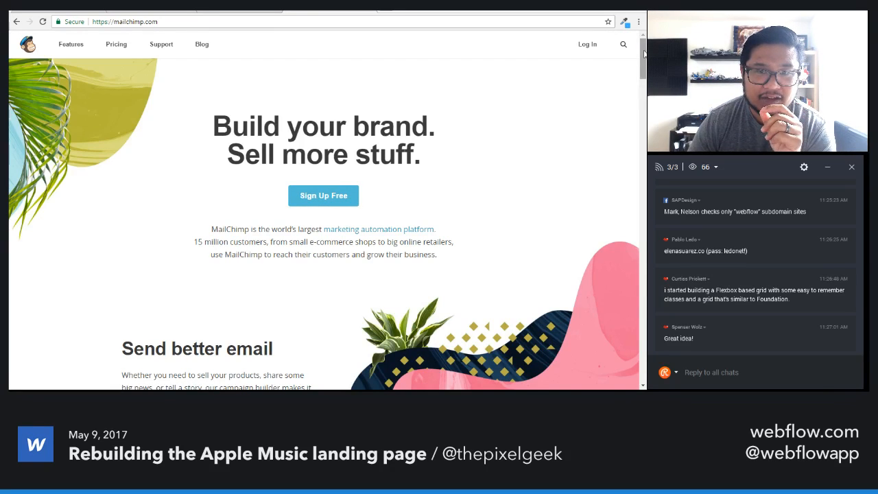
{"action": "left_click_drag", "start_coordinate": [643, 53], "coordinate": [643, 76]}
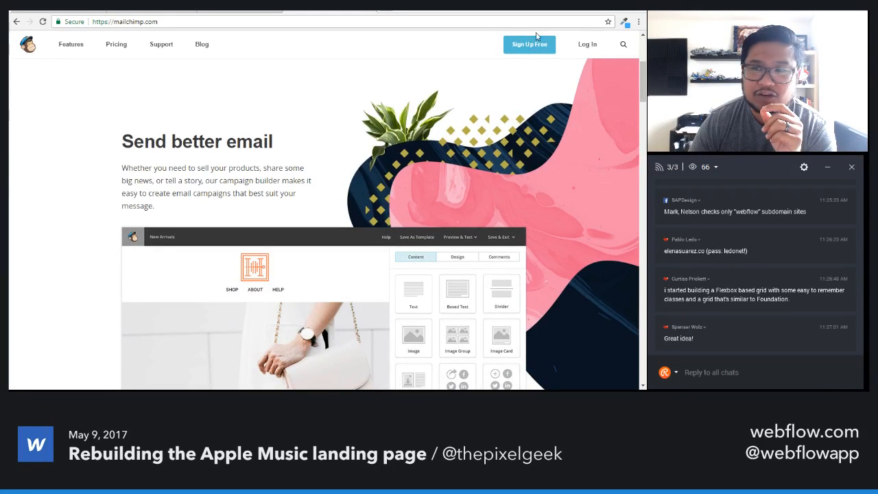
{"action": "left_click_drag", "start_coordinate": [643, 97], "coordinate": [643, 77]}
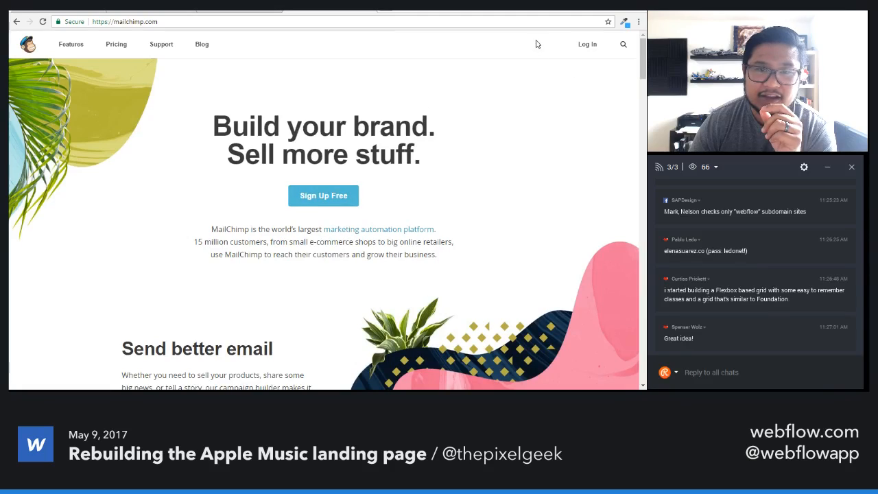
{"action": "left_click_drag", "start_coordinate": [642, 59], "coordinate": [616, 28]}
Return to the Iceland Hiking Tours tab and look over its hero section.
{"action": "left_click", "coordinate": [327, 12]}
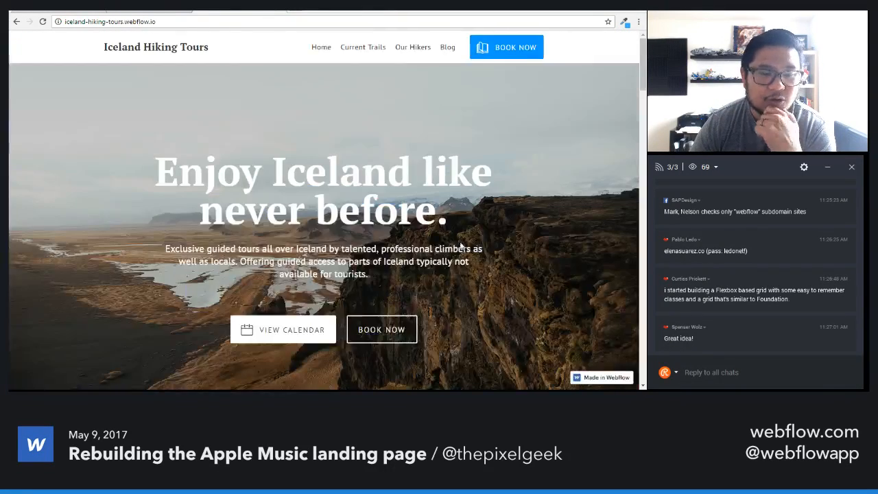
{"action": "scroll", "coordinate": [323, 209], "scroll_direction": "down", "scroll_amount": 1}
{"action": "scroll", "coordinate": [323, 210], "scroll_direction": "up", "scroll_amount": 1}
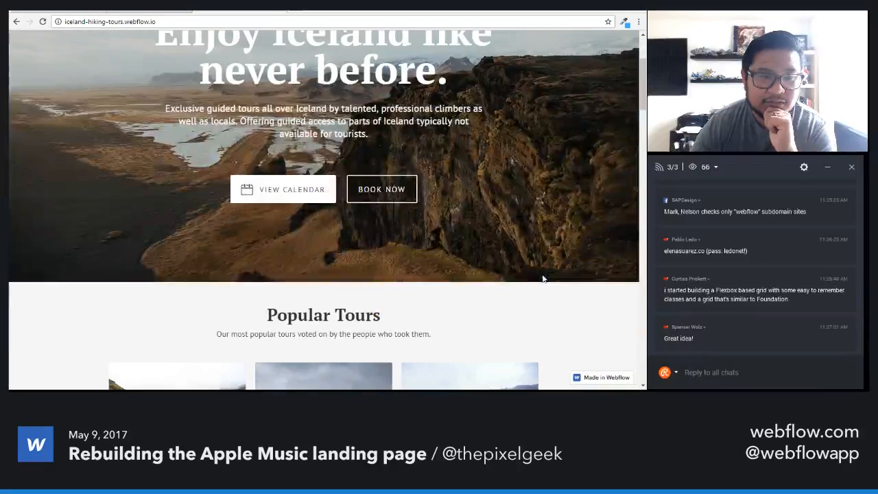
{"action": "scroll", "coordinate": [363, 279], "scroll_direction": "up", "scroll_amount": 2}
{"action": "scroll", "coordinate": [507, 296], "scroll_direction": "down", "scroll_amount": 6}
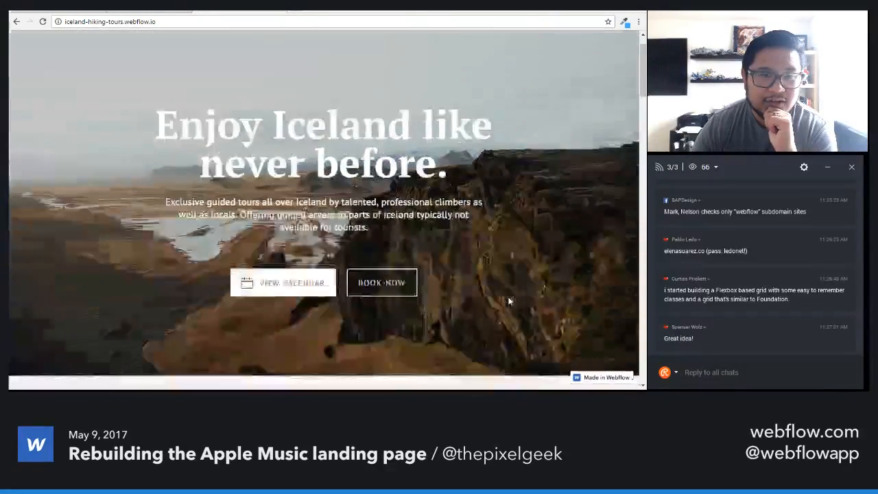
{"action": "scroll", "coordinate": [555, 213], "scroll_direction": "up", "scroll_amount": 3}
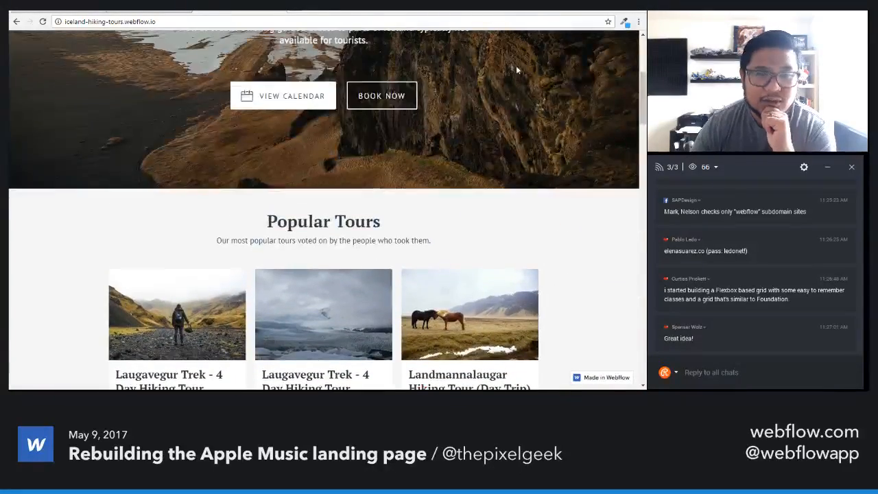
{"action": "scroll", "coordinate": [528, 186], "scroll_direction": "up", "scroll_amount": 3}
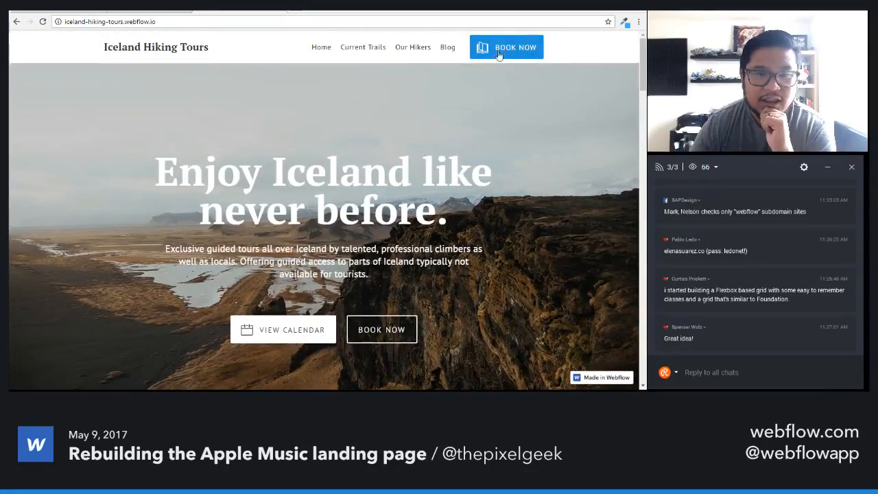
{"action": "scroll", "coordinate": [529, 243], "scroll_direction": "down", "scroll_amount": 8}
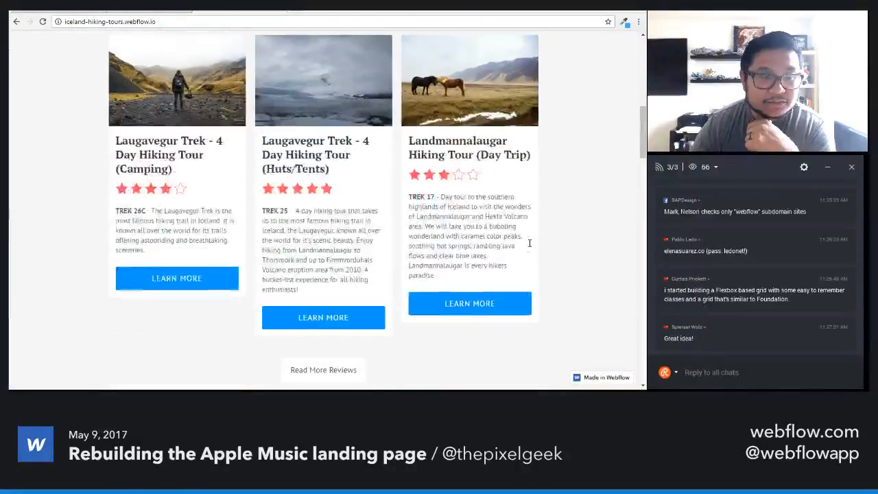
{"action": "scroll", "coordinate": [529, 243], "scroll_direction": "down", "scroll_amount": 2}
{"action": "scroll", "coordinate": [529, 247], "scroll_direction": "up", "scroll_amount": 3}
{"action": "scroll", "coordinate": [231, 188], "scroll_direction": "down", "scroll_amount": 2}
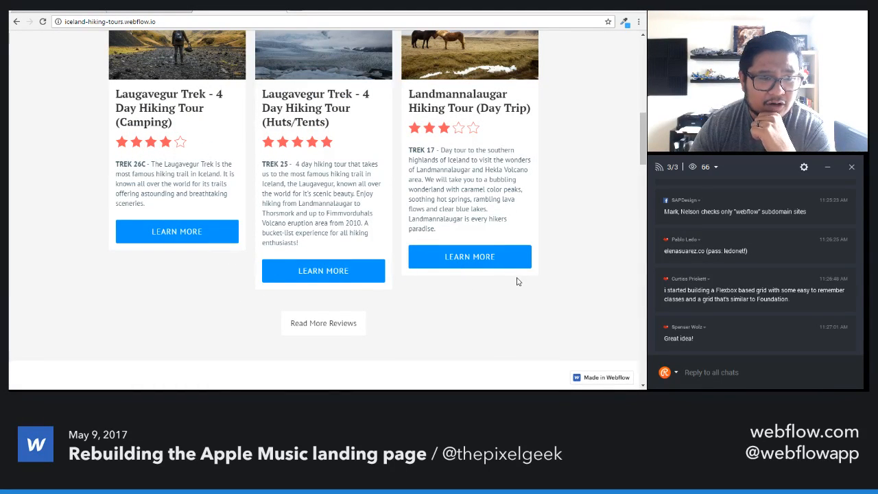
Scroll down the Iceland Hiking Tours page to the 'Don't miss your chance' banner and footer.
{"action": "scroll", "coordinate": [518, 281], "scroll_direction": "down", "scroll_amount": 4}
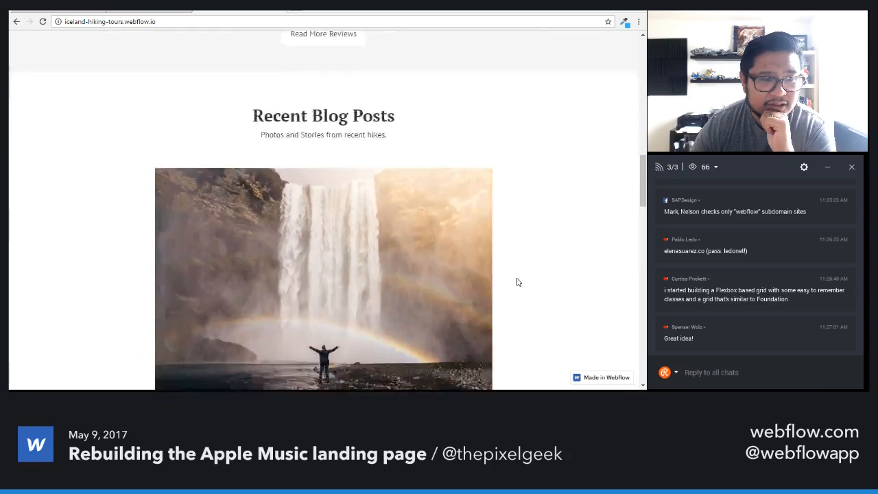
{"action": "scroll", "coordinate": [517, 282], "scroll_direction": "down", "scroll_amount": 4}
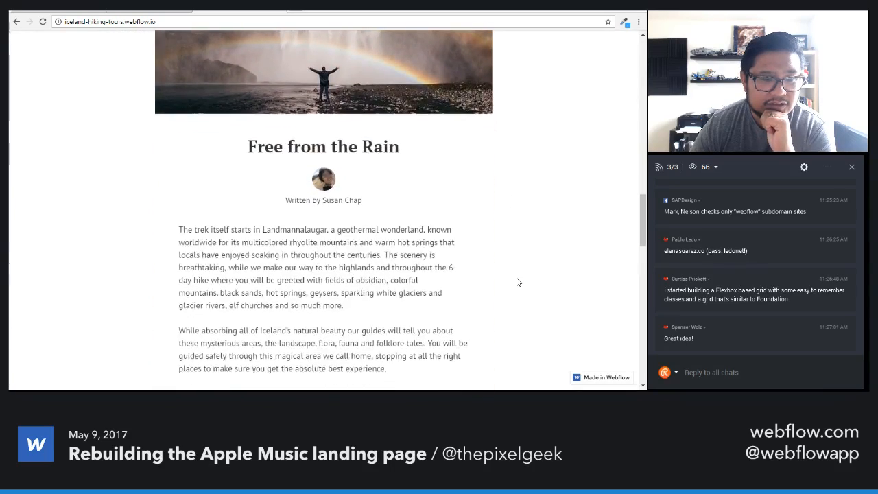
{"action": "scroll", "coordinate": [517, 282], "scroll_direction": "down", "scroll_amount": 6}
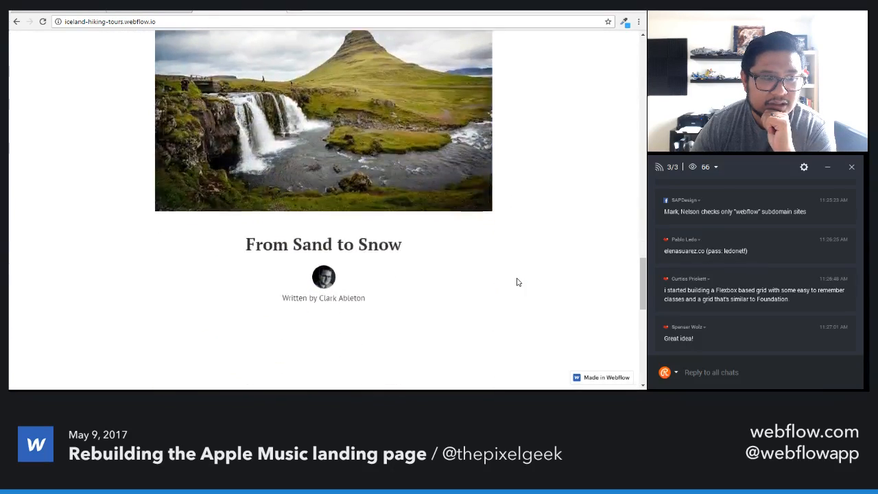
{"action": "scroll", "coordinate": [517, 281], "scroll_direction": "down", "scroll_amount": 5}
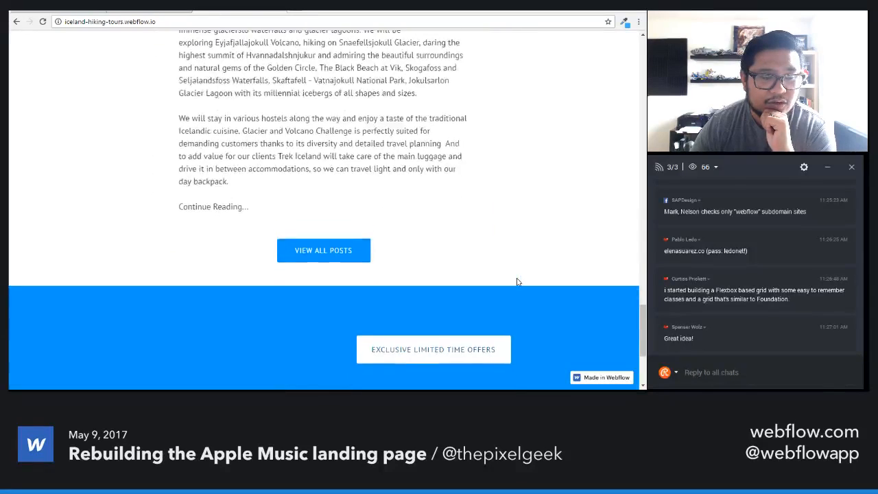
{"action": "scroll", "coordinate": [518, 281], "scroll_direction": "down", "scroll_amount": 3}
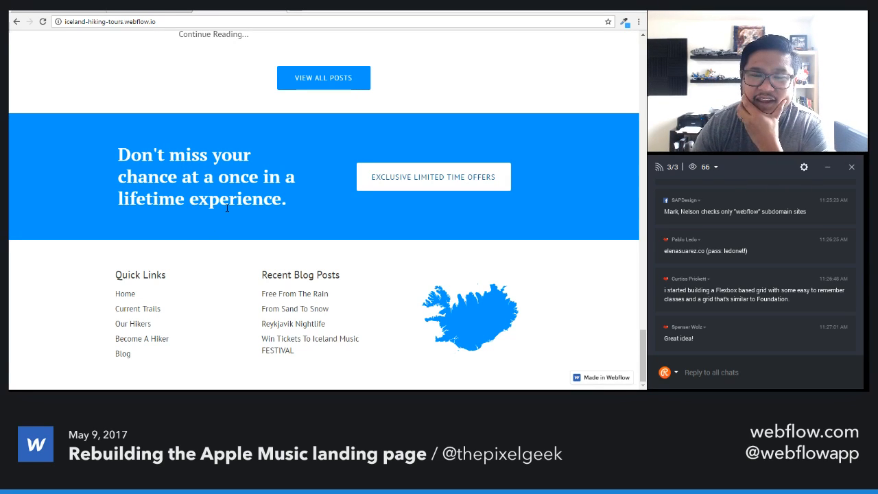
{"action": "scroll", "coordinate": [232, 257], "scroll_direction": "up", "scroll_amount": 2}
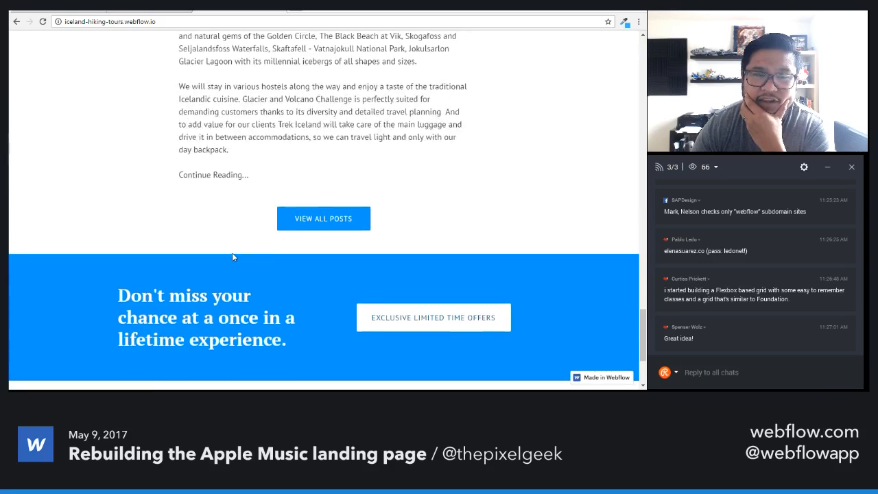
{"action": "scroll", "coordinate": [232, 257], "scroll_direction": "up", "scroll_amount": 3}
{"action": "scroll", "coordinate": [232, 256], "scroll_direction": "up", "scroll_amount": 10}
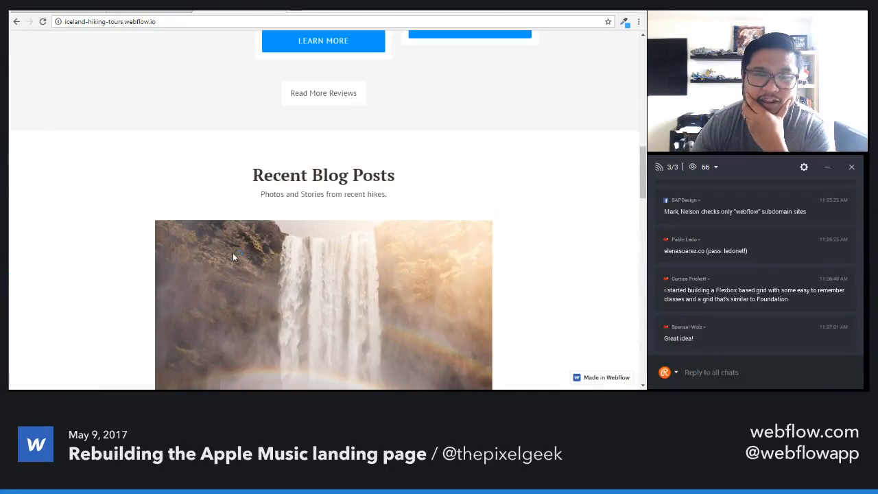
{"action": "scroll", "coordinate": [232, 255], "scroll_direction": "up", "scroll_amount": 8}
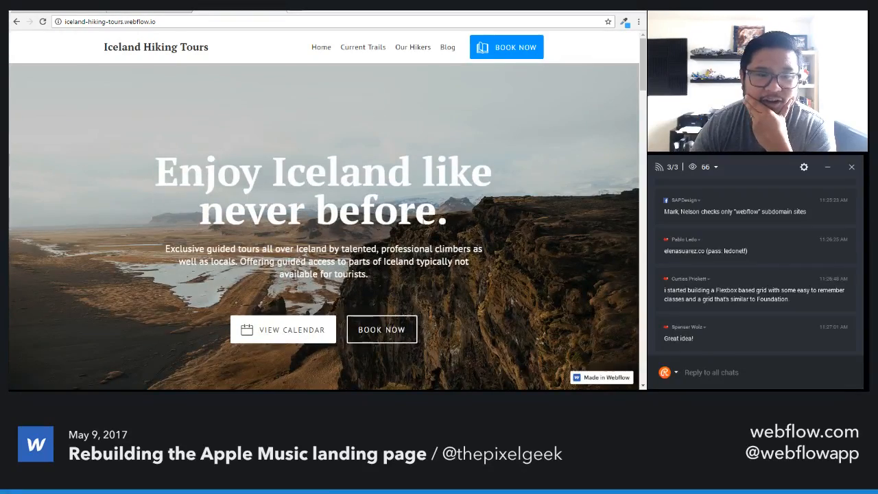
{"action": "scroll", "coordinate": [526, 207], "scroll_direction": "down", "scroll_amount": 1}
{"action": "scroll", "coordinate": [526, 207], "scroll_direction": "down", "scroll_amount": 10}
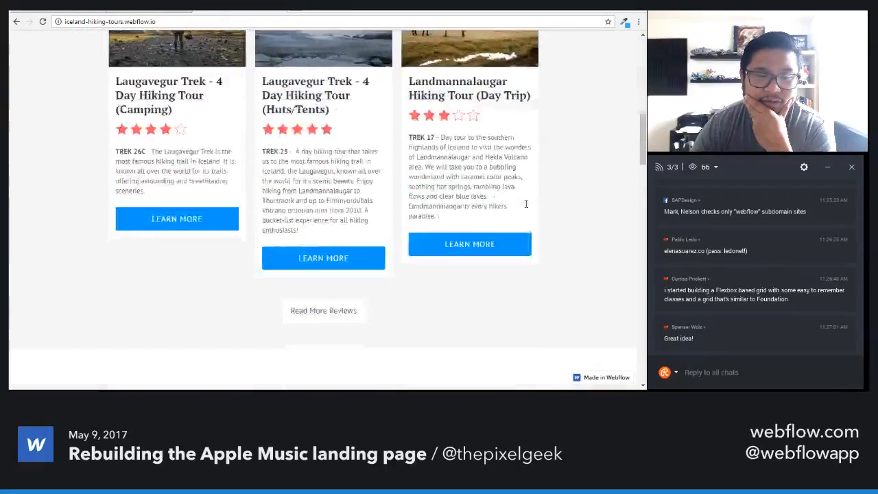
{"action": "scroll", "coordinate": [526, 207], "scroll_direction": "down", "scroll_amount": 15}
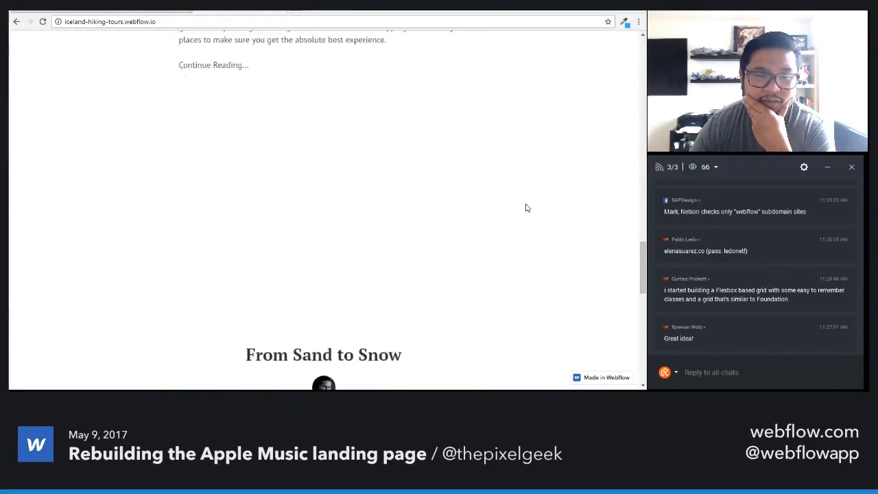
{"action": "scroll", "coordinate": [525, 207], "scroll_direction": "down", "scroll_amount": 10}
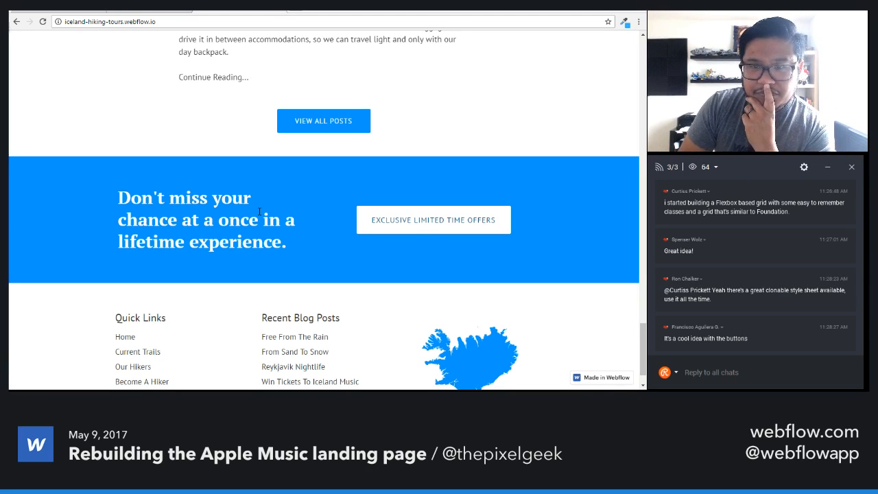
{"action": "scroll", "coordinate": [259, 211], "scroll_direction": "down", "scroll_amount": 1}
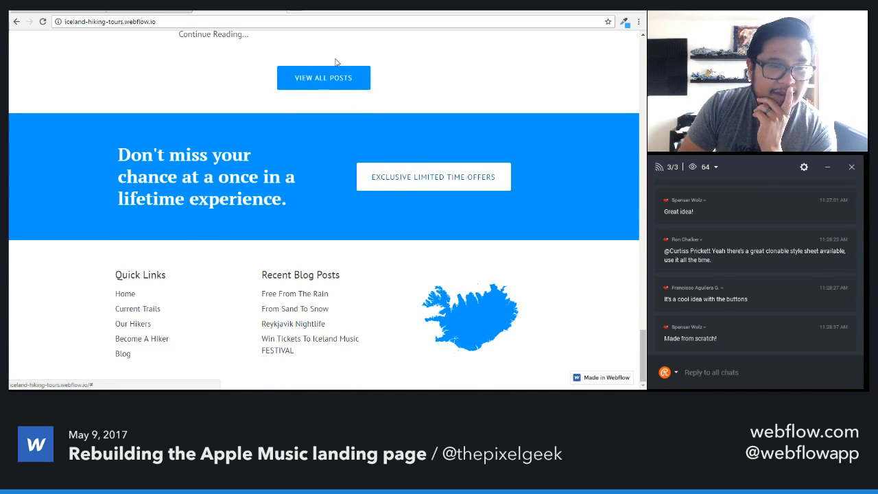
{"action": "scroll", "coordinate": [389, 193], "scroll_direction": "up", "scroll_amount": 10}
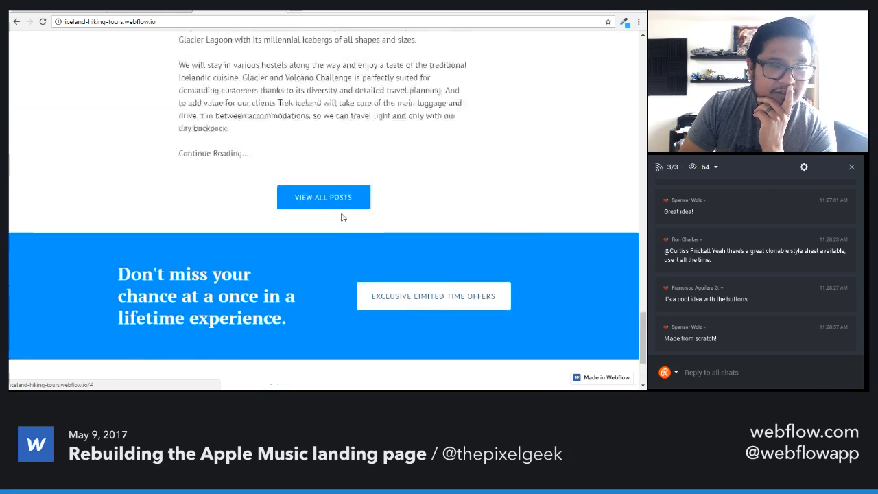
{"action": "scroll", "coordinate": [343, 219], "scroll_direction": "up", "scroll_amount": 15}
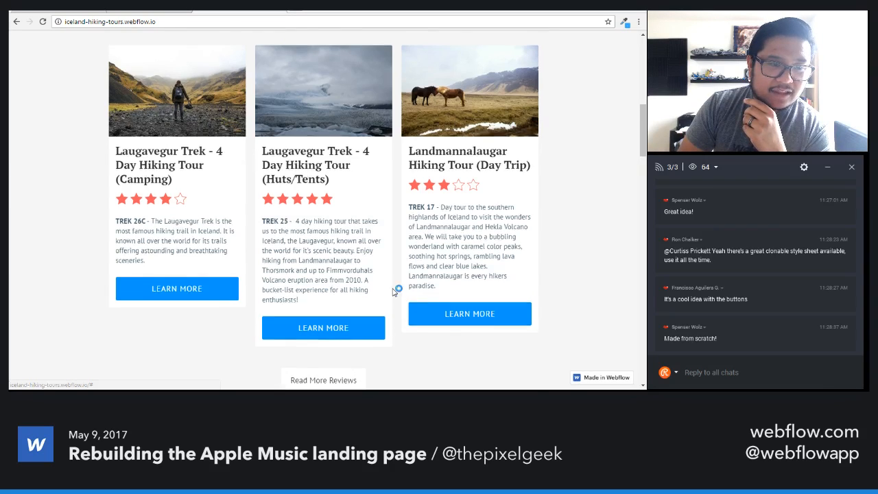
{"action": "scroll", "coordinate": [395, 290], "scroll_direction": "up", "scroll_amount": 4}
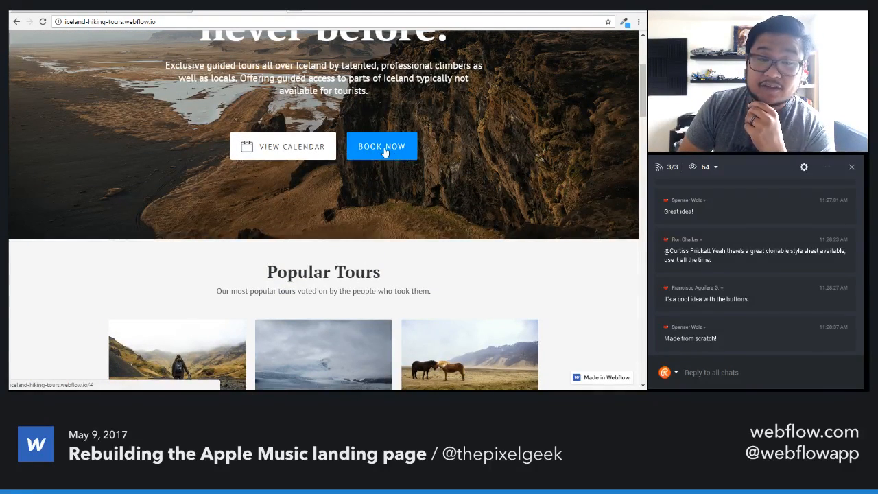
{"action": "scroll", "coordinate": [342, 275], "scroll_direction": "down", "scroll_amount": 5}
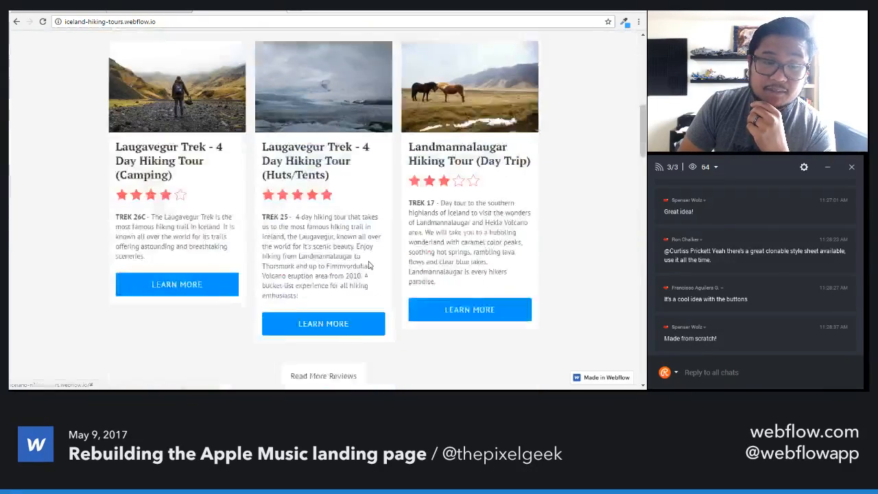
{"action": "left_click", "coordinate": [303, 328]}
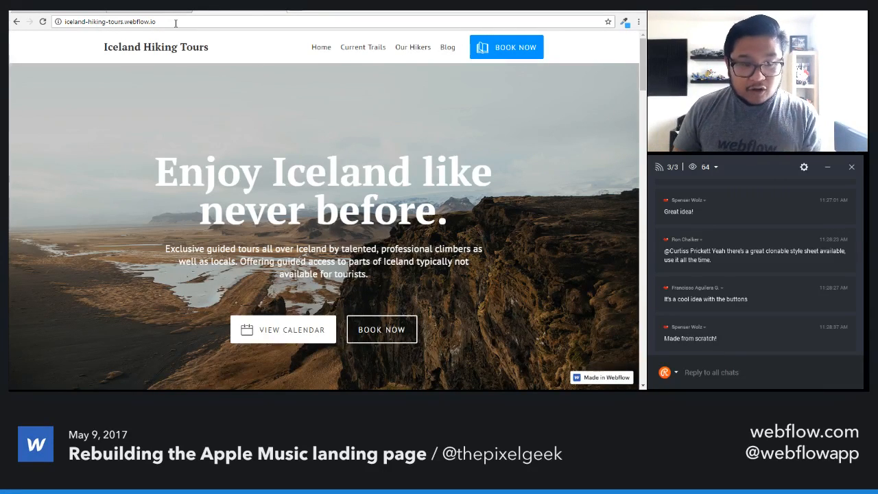
{"action": "scroll", "coordinate": [340, 229], "scroll_direction": "down", "scroll_amount": 6}
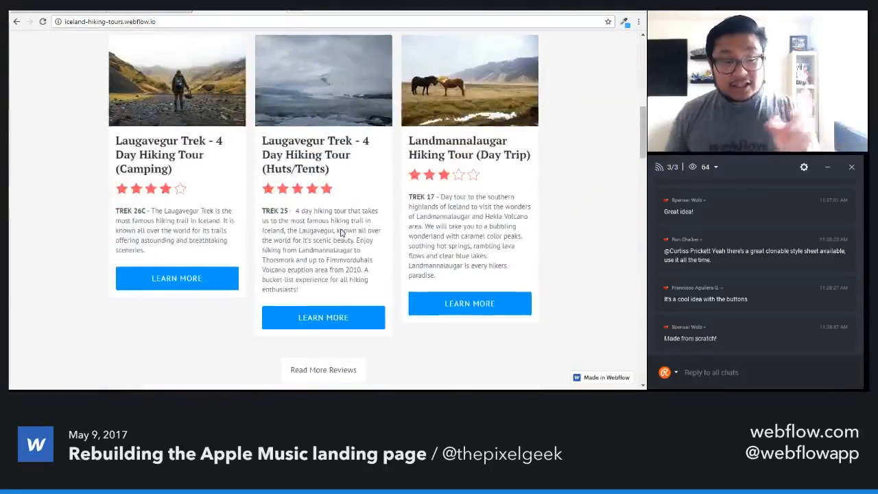
{"action": "scroll", "coordinate": [340, 229], "scroll_direction": "down", "scroll_amount": 1}
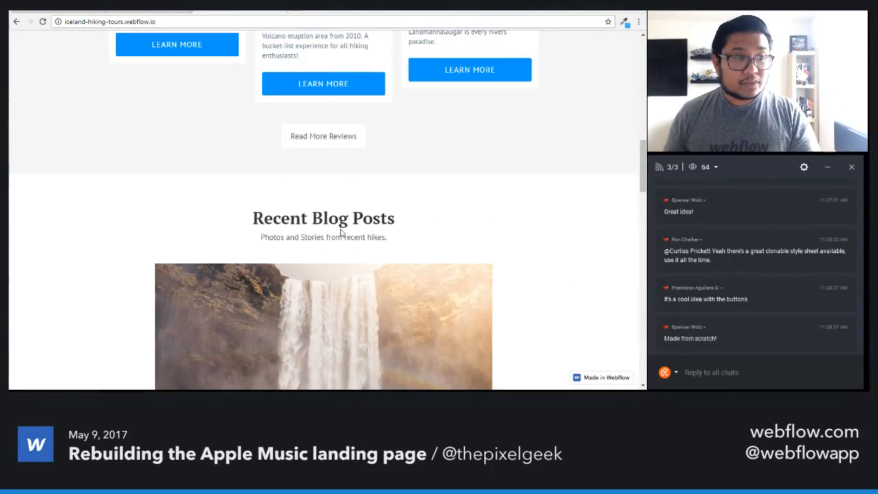
{"action": "scroll", "coordinate": [340, 232], "scroll_direction": "down", "scroll_amount": 7}
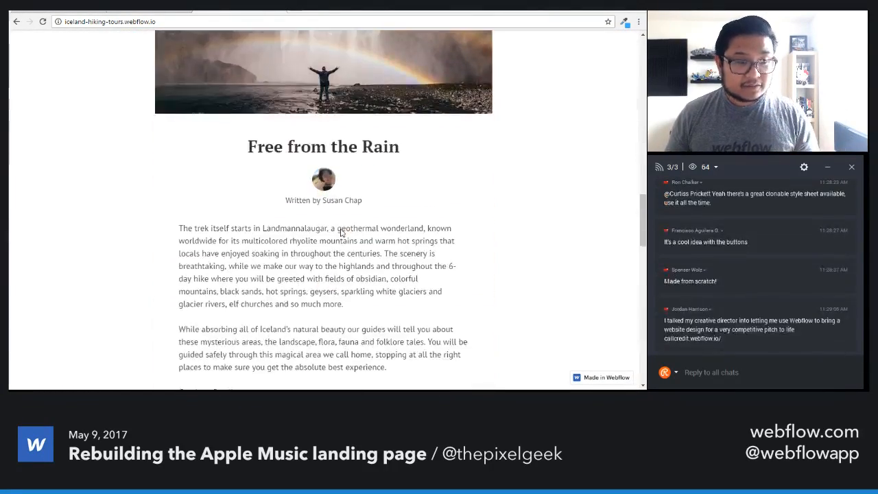
{"action": "scroll", "coordinate": [340, 228], "scroll_direction": "down", "scroll_amount": 8}
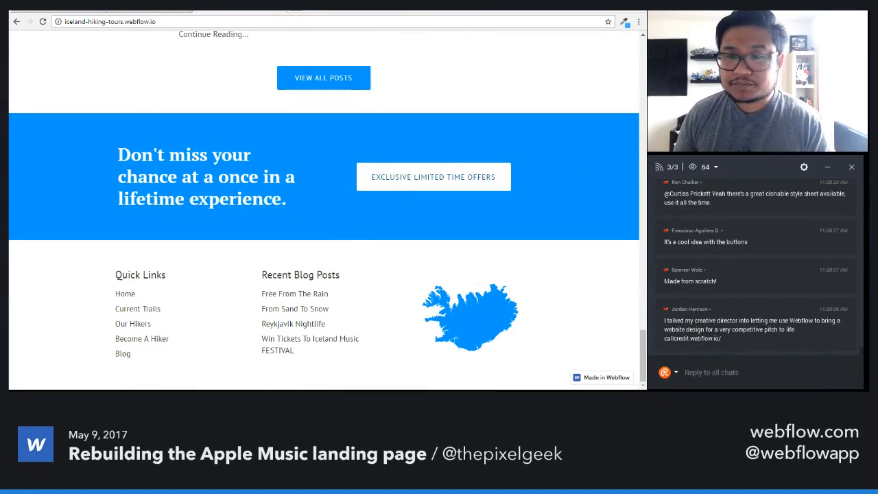
Find the motionero.webflow.io link in the chat and paste it to replace the Iceland site.
{"action": "scroll", "coordinate": [762, 332], "scroll_direction": "up", "scroll_amount": 6}
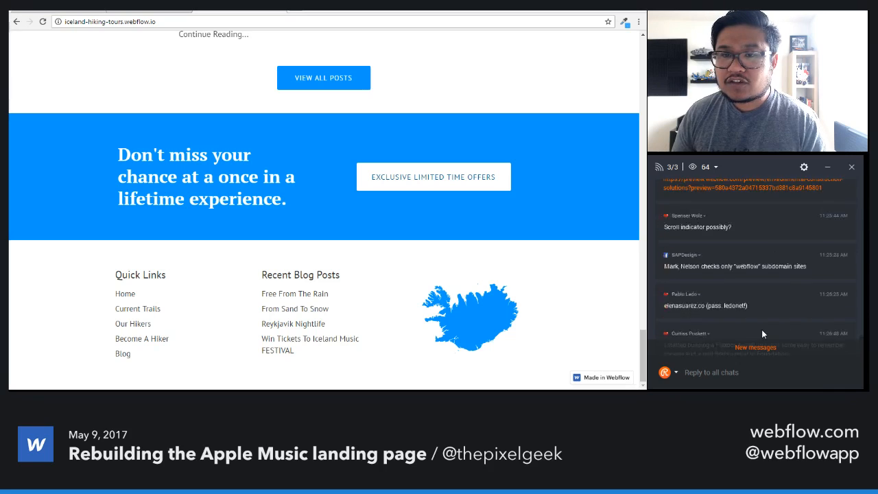
{"action": "scroll", "coordinate": [762, 333], "scroll_direction": "up", "scroll_amount": 5}
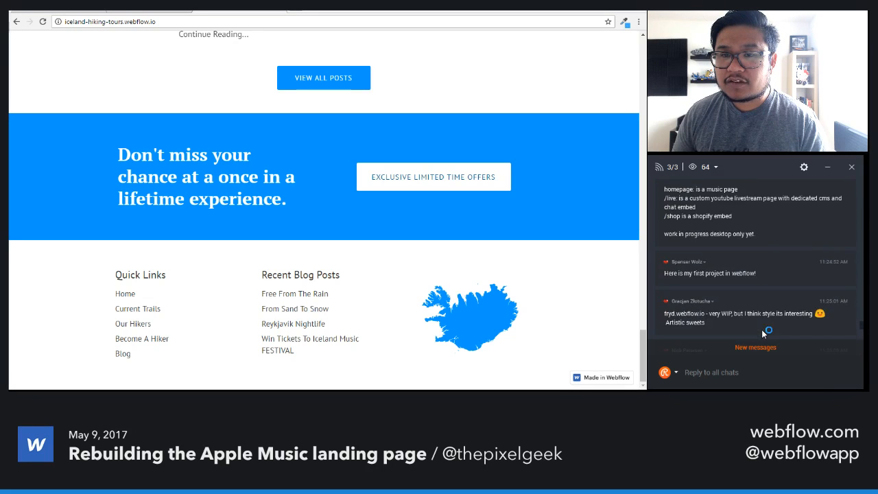
{"action": "scroll", "coordinate": [762, 333], "scroll_direction": "up", "scroll_amount": 3}
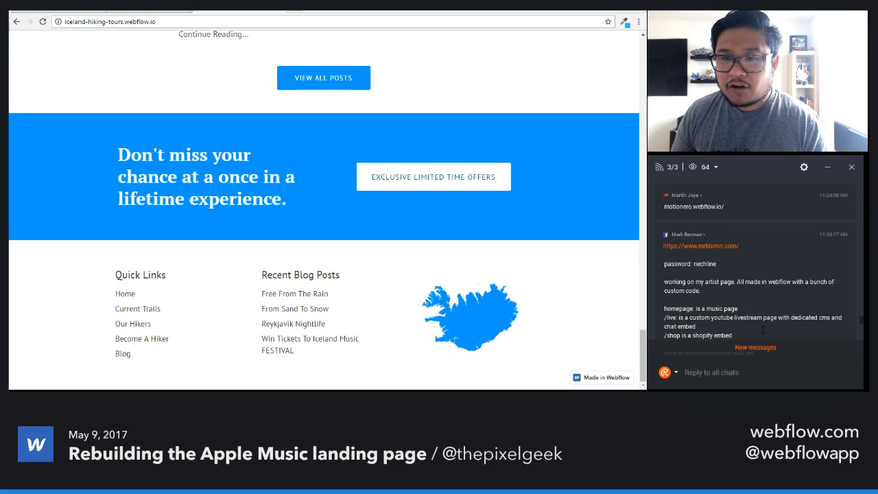
{"action": "scroll", "coordinate": [761, 331], "scroll_direction": "down", "scroll_amount": 2}
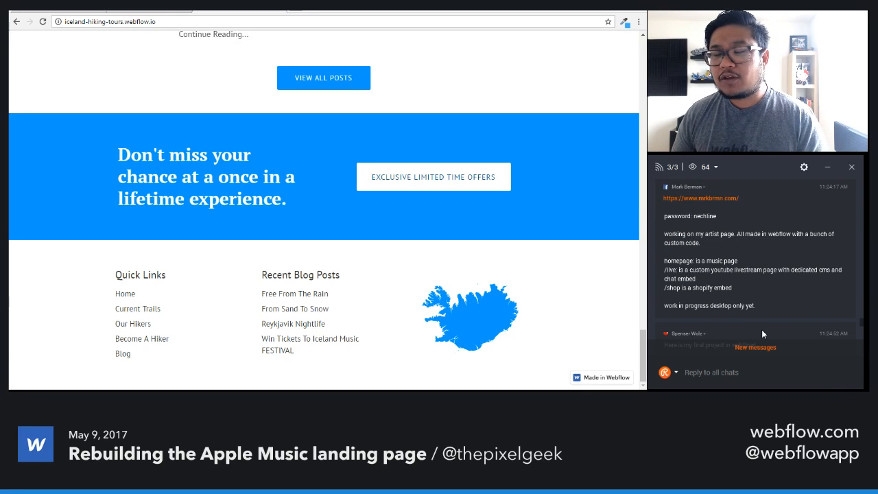
{"action": "scroll", "coordinate": [761, 326], "scroll_direction": "up", "scroll_amount": 2}
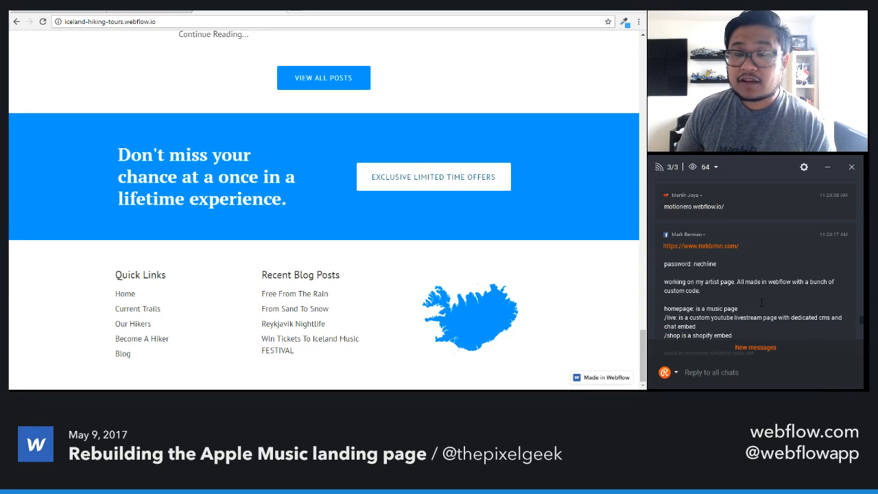
{"action": "scroll", "coordinate": [761, 304], "scroll_direction": "up", "scroll_amount": 3}
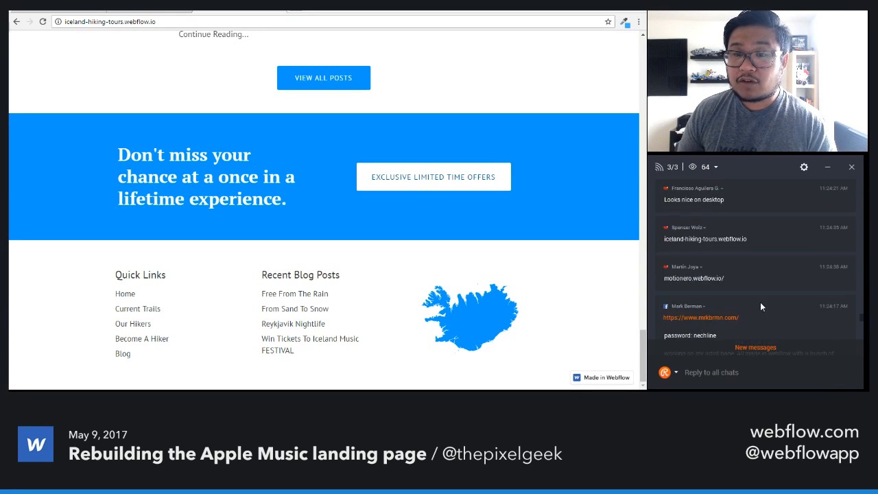
{"action": "scroll", "coordinate": [752, 300], "scroll_direction": "up", "scroll_amount": 1}
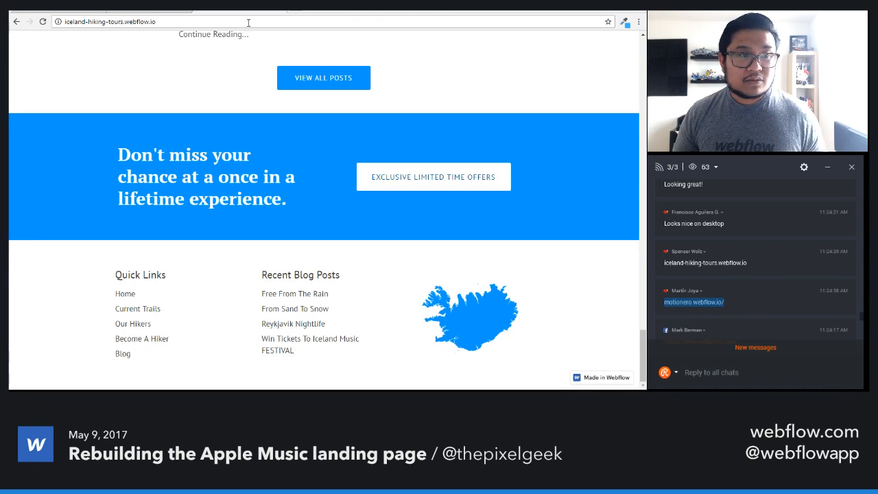
{"action": "type", "text": "motionero.webflow.io"}
{"action": "key", "text": "Return"}
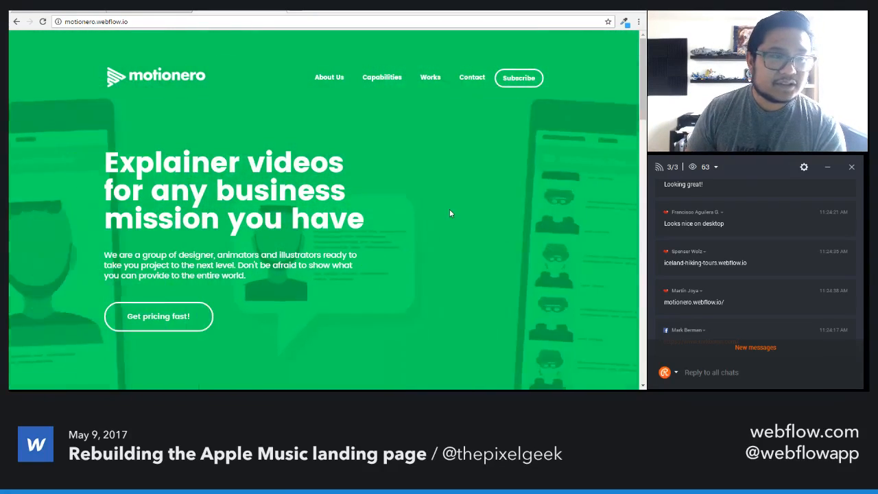
{"action": "scroll", "coordinate": [450, 212], "scroll_direction": "down", "scroll_amount": 3}
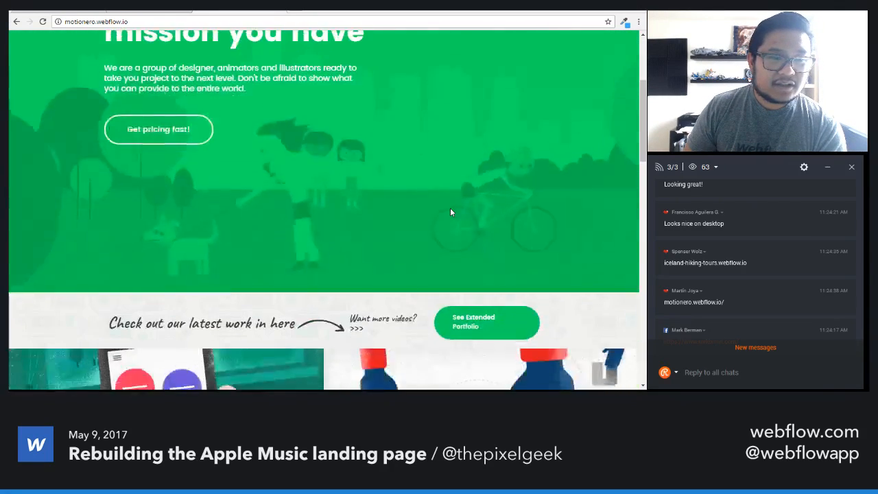
{"action": "scroll", "coordinate": [450, 212], "scroll_direction": "up", "scroll_amount": 2}
{"action": "scroll", "coordinate": [450, 212], "scroll_direction": "up", "scroll_amount": 1}
{"action": "scroll", "coordinate": [450, 212], "scroll_direction": "down", "scroll_amount": 5}
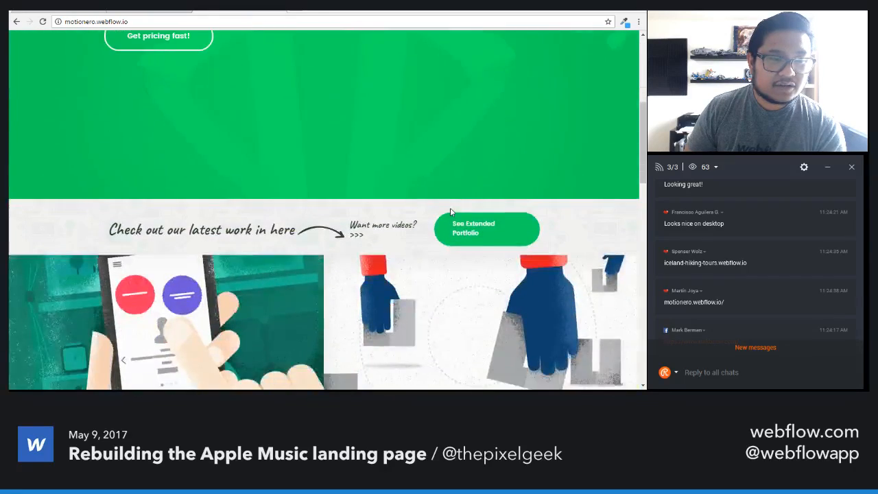
{"action": "scroll", "coordinate": [451, 213], "scroll_direction": "down", "scroll_amount": 1}
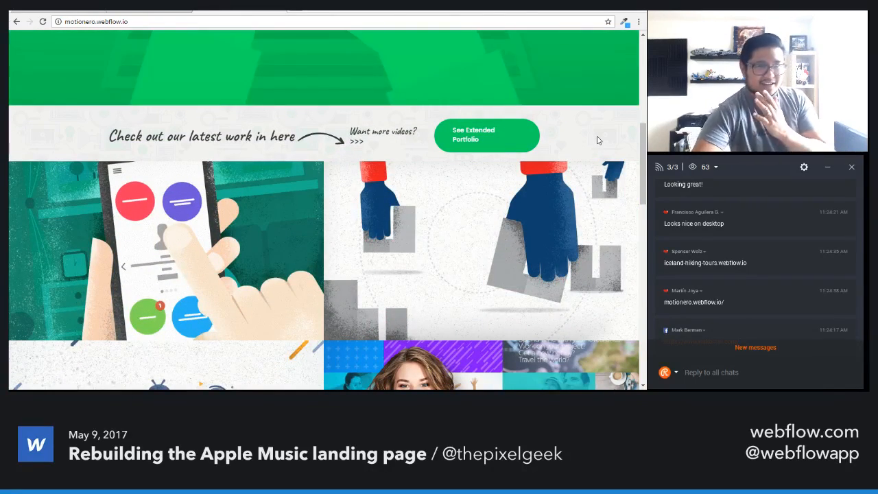
{"action": "scroll", "coordinate": [590, 133], "scroll_direction": "up", "scroll_amount": 6}
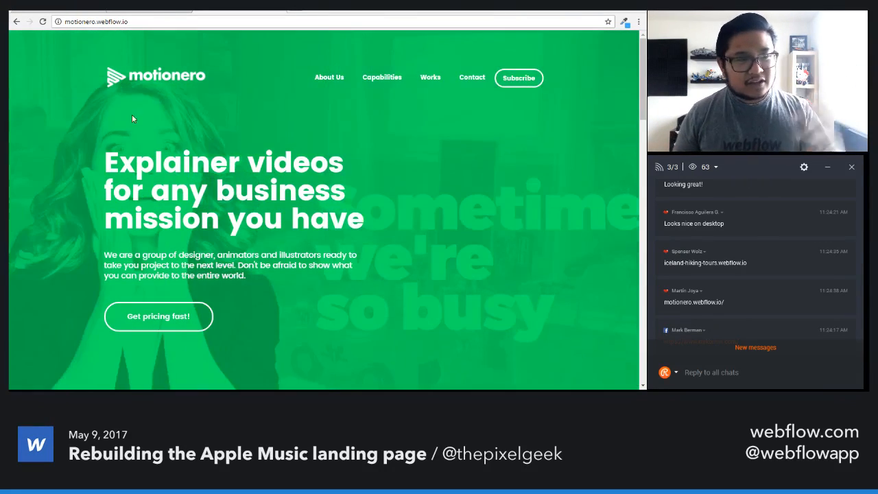
{"action": "scroll", "coordinate": [354, 322], "scroll_direction": "down", "scroll_amount": 4}
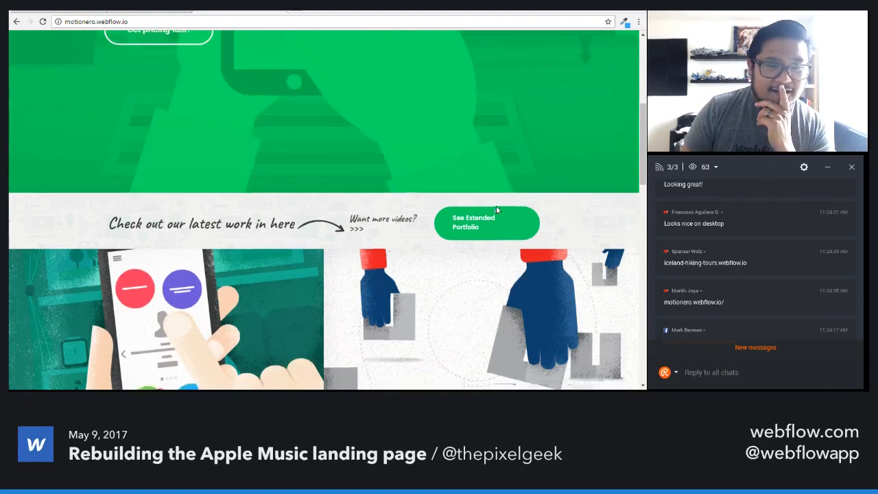
{"action": "scroll", "coordinate": [493, 205], "scroll_direction": "down", "scroll_amount": 2}
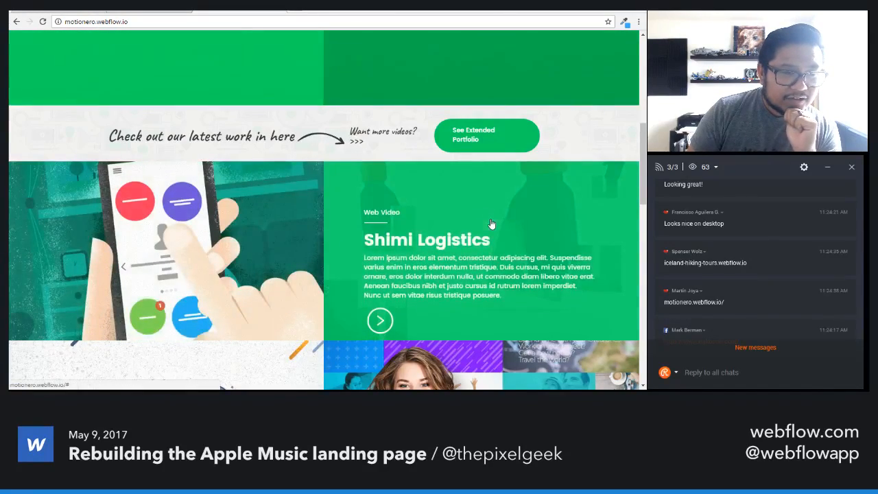
Scroll through motionero's portfolio tiles toward the 'Want to know how explainer video works?' section.
{"action": "scroll", "coordinate": [489, 221], "scroll_direction": "down", "scroll_amount": 2}
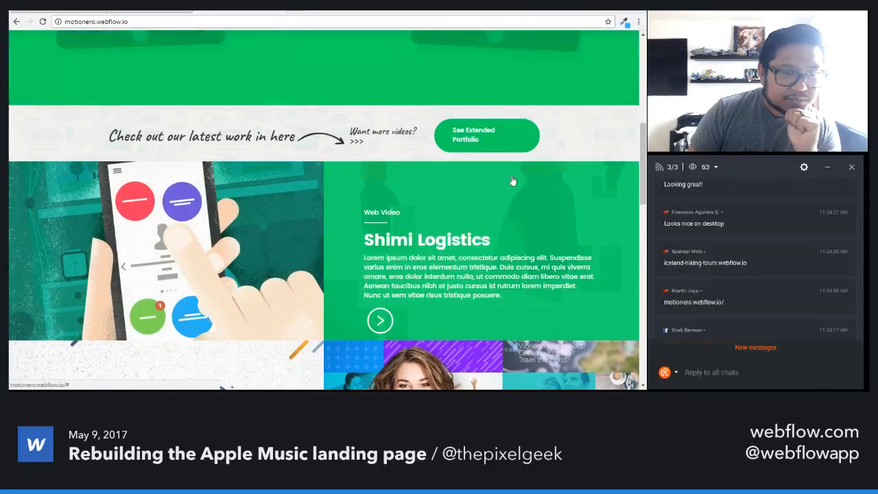
{"action": "scroll", "coordinate": [480, 151], "scroll_direction": "down", "scroll_amount": 1}
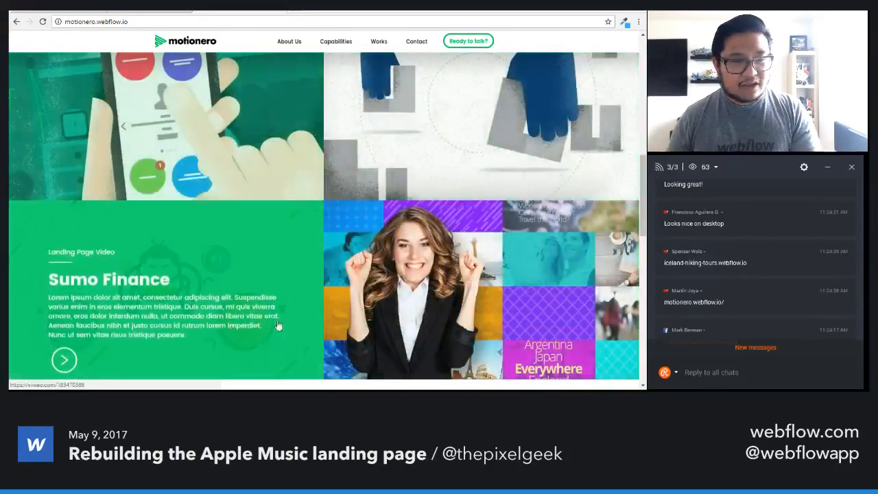
{"action": "scroll", "coordinate": [272, 291], "scroll_direction": "up", "scroll_amount": 2}
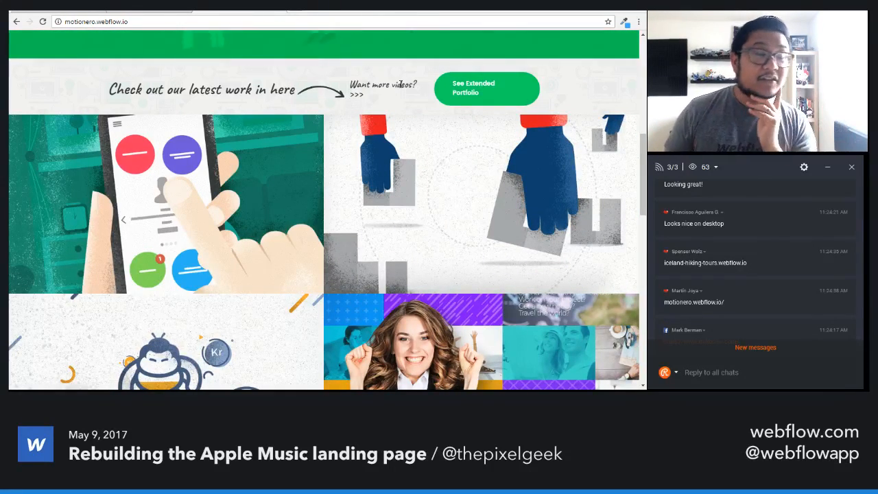
{"action": "scroll", "coordinate": [388, 84], "scroll_direction": "down", "scroll_amount": 3}
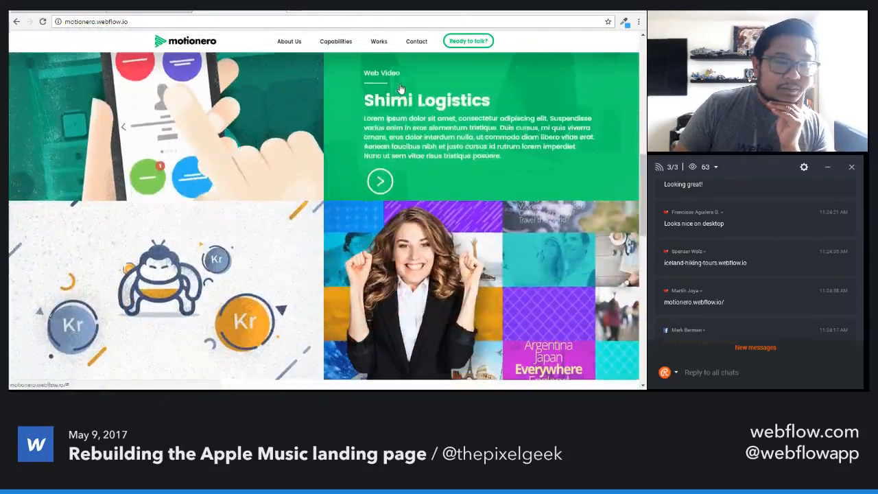
{"action": "scroll", "coordinate": [264, 135], "scroll_direction": "up", "scroll_amount": 1}
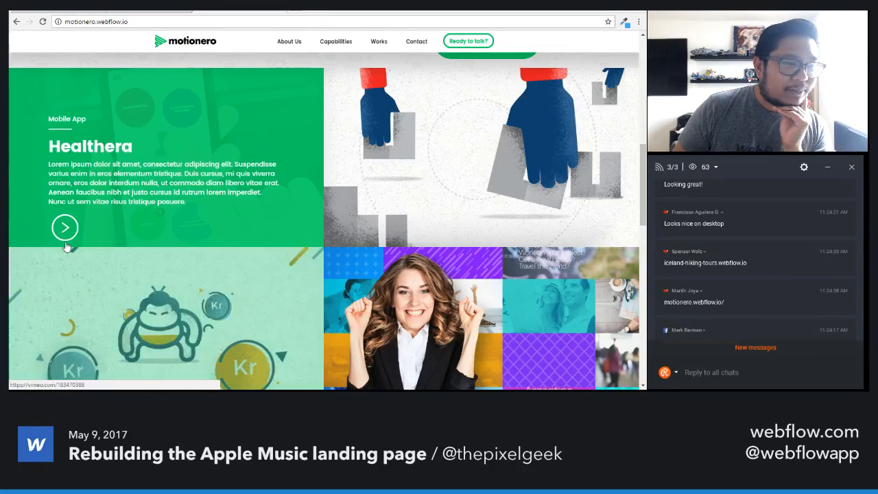
{"action": "scroll", "coordinate": [193, 172], "scroll_direction": "down", "scroll_amount": 1}
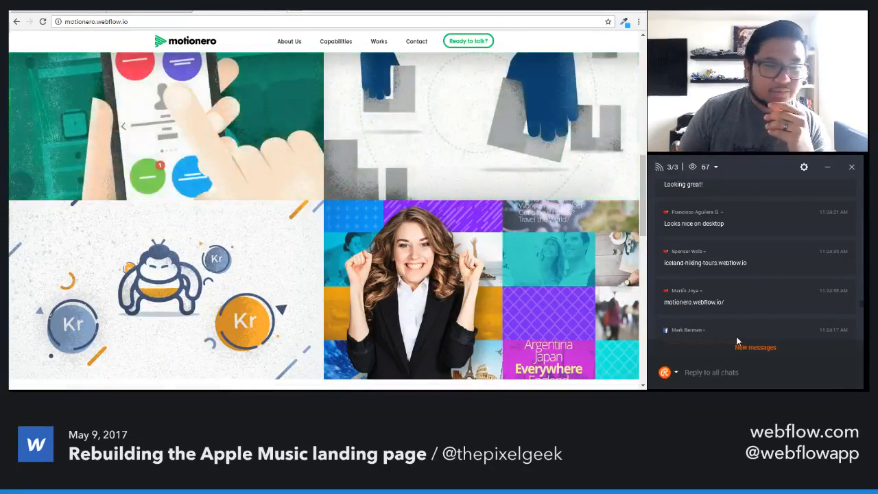
{"action": "scroll", "coordinate": [442, 232], "scroll_direction": "down", "scroll_amount": 4}
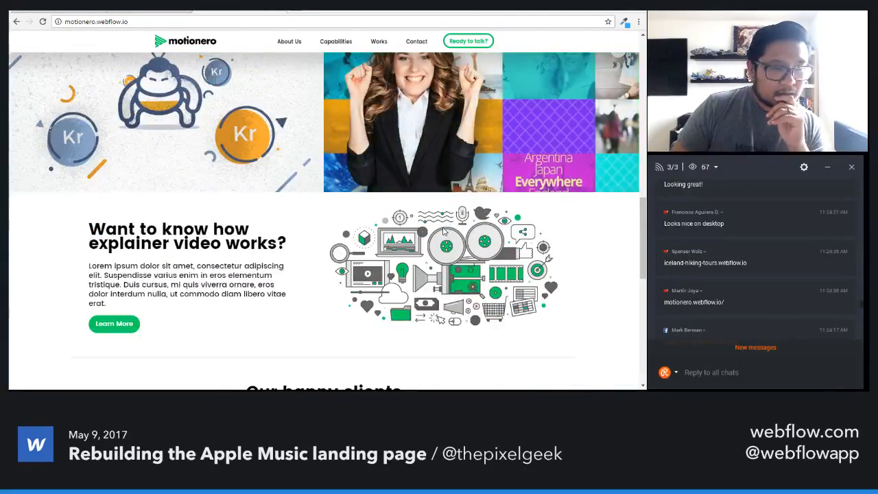
Advance motionero's 'Our happy clients' carousel three testimonials forward, then scroll toward the footer.
{"action": "scroll", "coordinate": [443, 232], "scroll_direction": "down", "scroll_amount": 1}
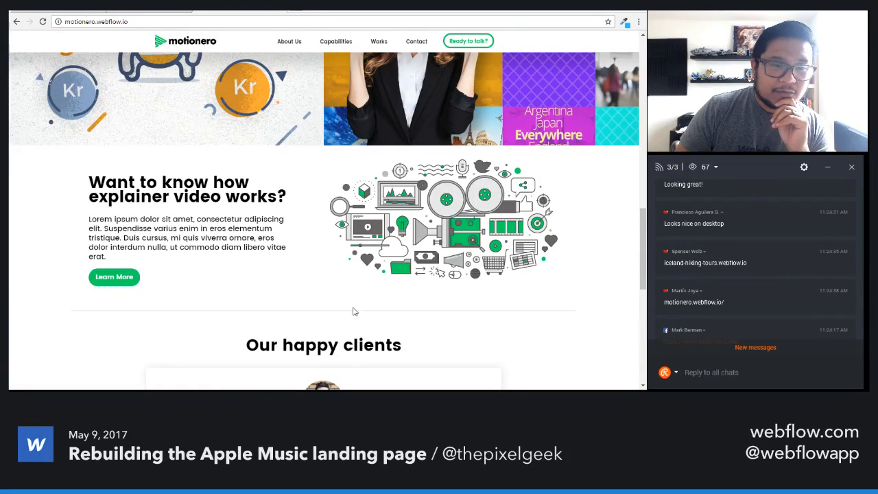
{"action": "scroll", "coordinate": [332, 303], "scroll_direction": "down", "scroll_amount": 3}
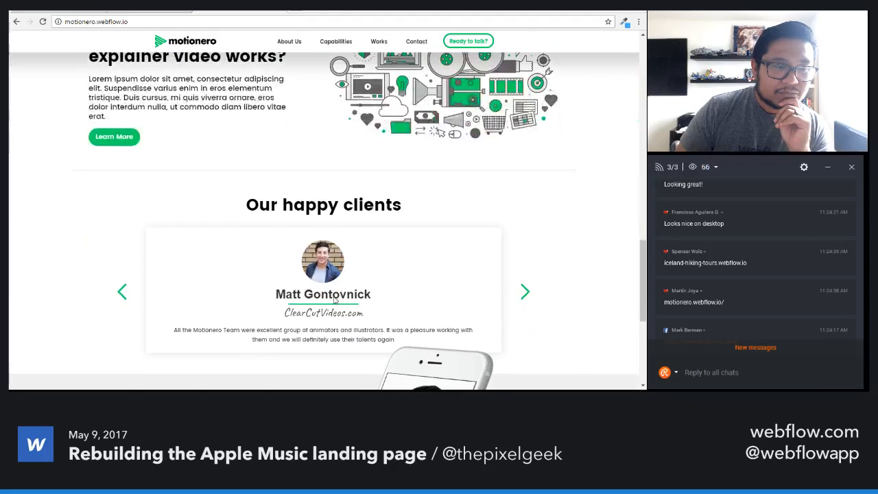
{"action": "scroll", "coordinate": [334, 299], "scroll_direction": "down", "scroll_amount": 3}
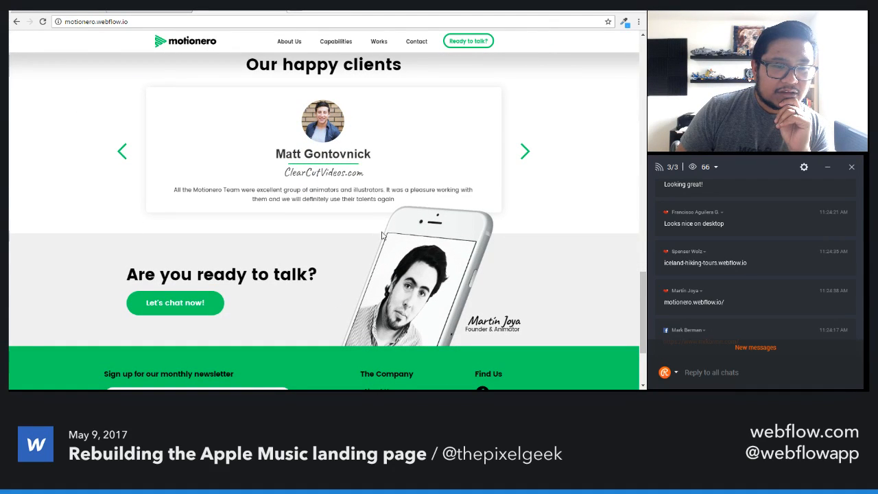
{"action": "scroll", "coordinate": [407, 261], "scroll_direction": "up", "scroll_amount": 1}
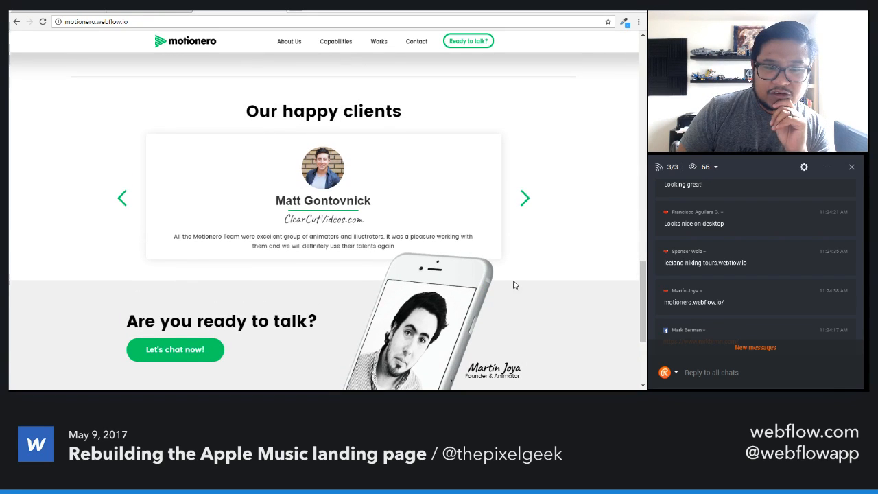
{"action": "left_click", "coordinate": [525, 199]}
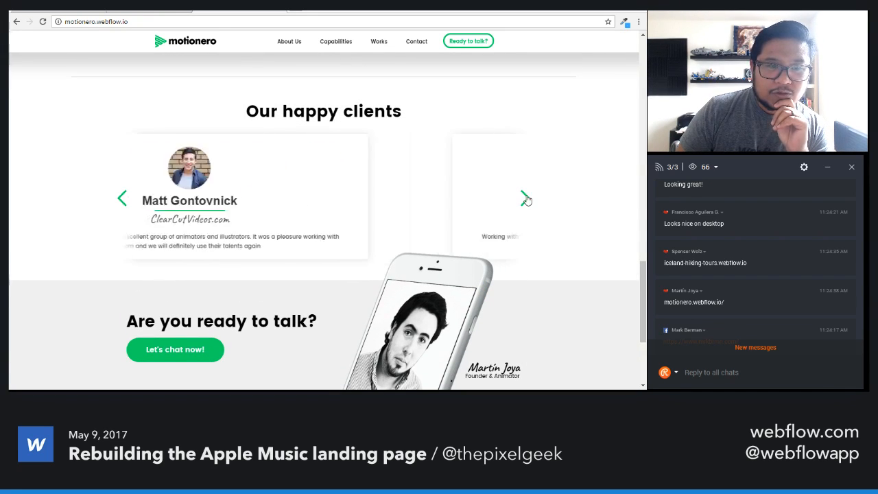
{"action": "left_click", "coordinate": [526, 200]}
{"action": "left_click", "coordinate": [525, 200]}
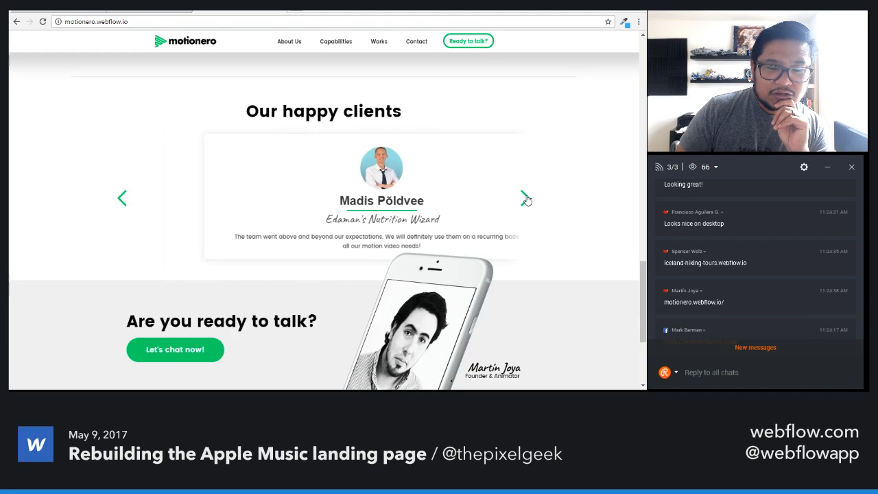
{"action": "scroll", "coordinate": [532, 209], "scroll_direction": "down", "scroll_amount": 2}
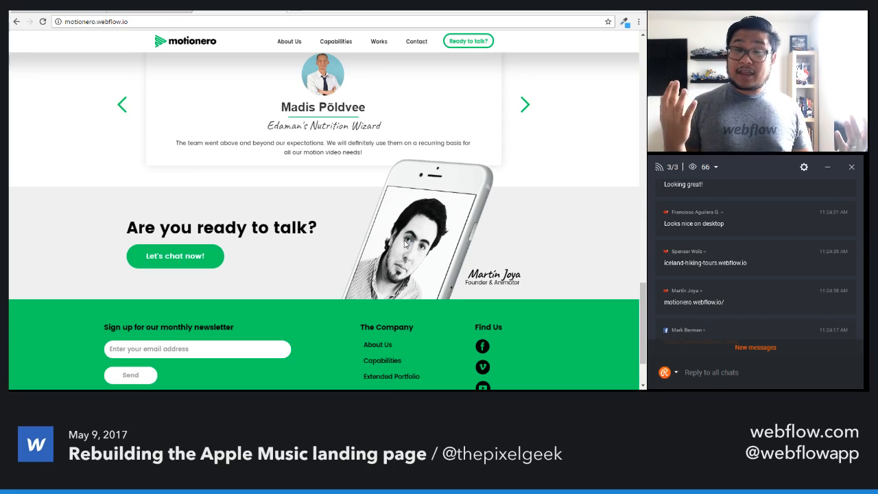
Scroll to motionero's footer with company links, social icons and the ©2017 copyright bar.
{"action": "left_click", "coordinate": [406, 242]}
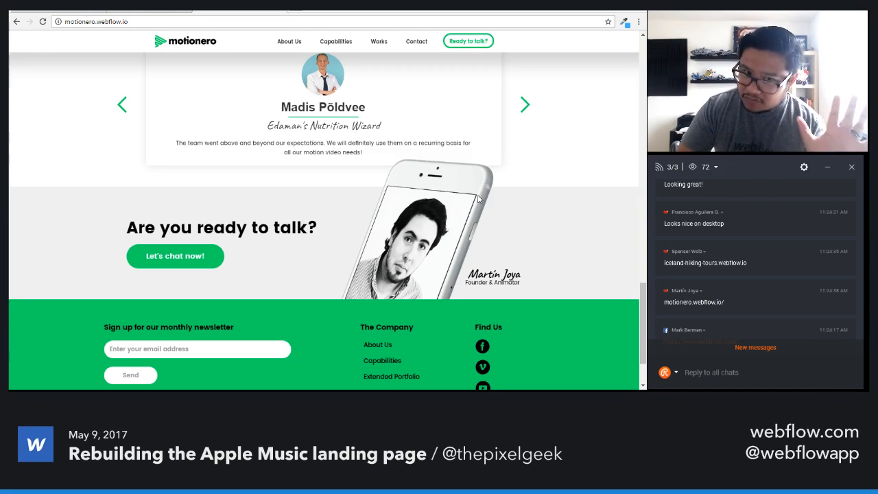
{"action": "scroll", "coordinate": [514, 295], "scroll_direction": "down", "scroll_amount": 2}
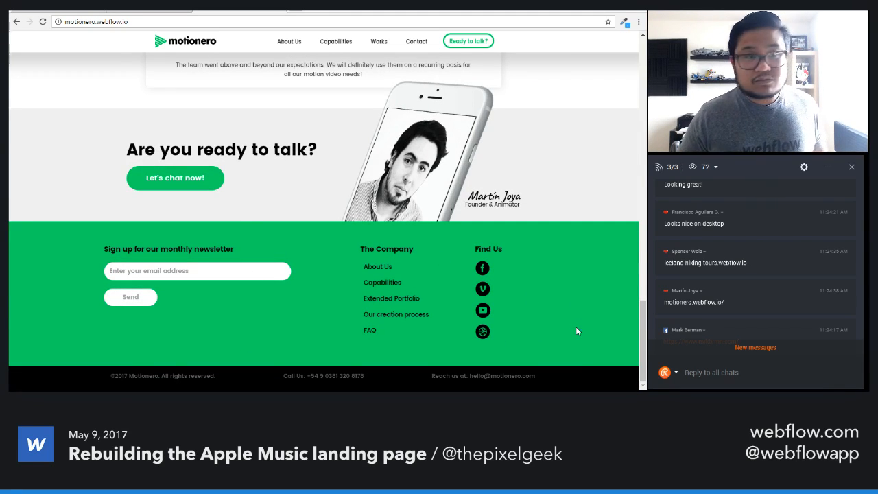
{"action": "scroll", "coordinate": [774, 291], "scroll_direction": "down", "scroll_amount": 1}
{"action": "scroll", "coordinate": [774, 291], "scroll_direction": "down", "scroll_amount": 5}
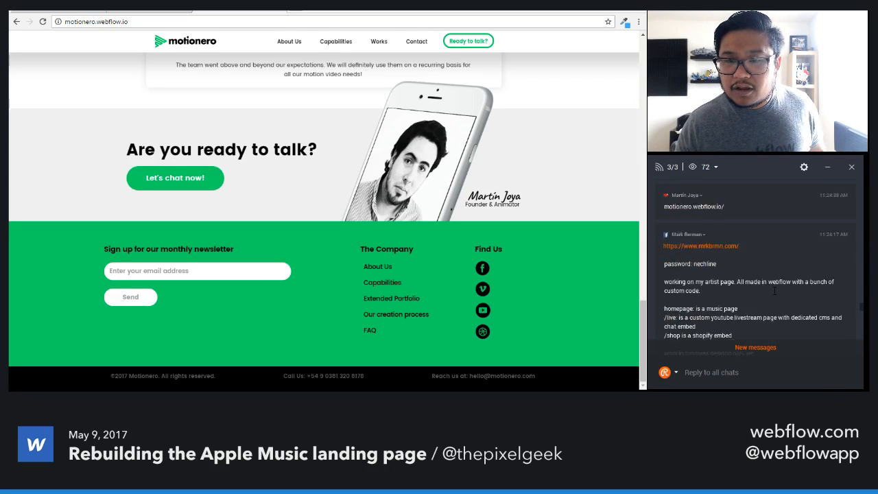
{"action": "scroll", "coordinate": [773, 290], "scroll_direction": "down", "scroll_amount": 2}
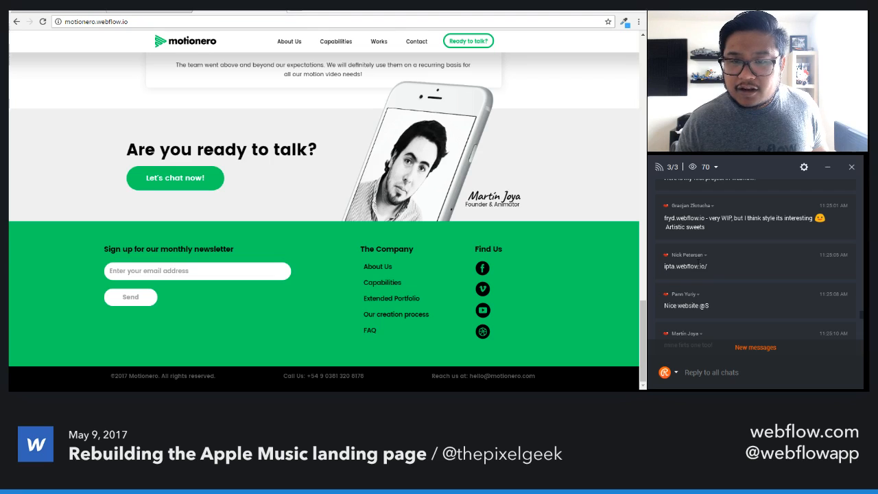
Copy the ipta.webflow.io/ link from the chat and load it in the current tab.
{"action": "left_click_drag", "start_coordinate": [708, 266], "coordinate": [654, 268]}
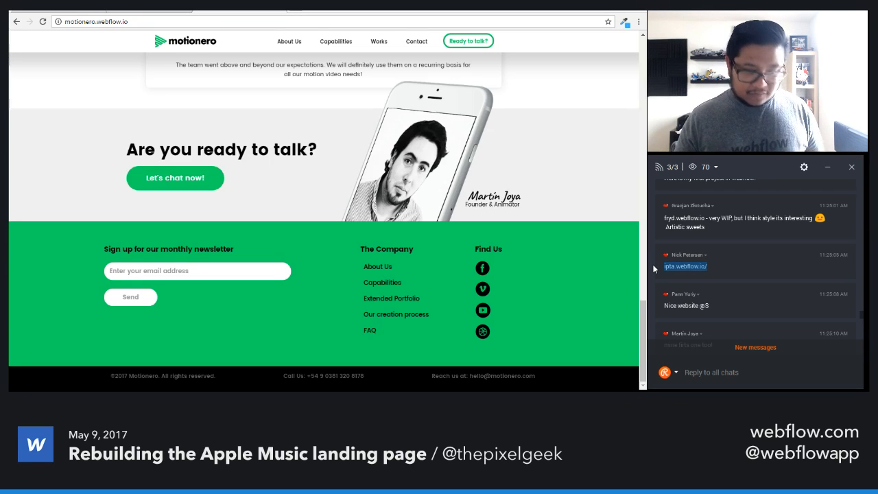
{"action": "key", "text": "ctrl+c"}
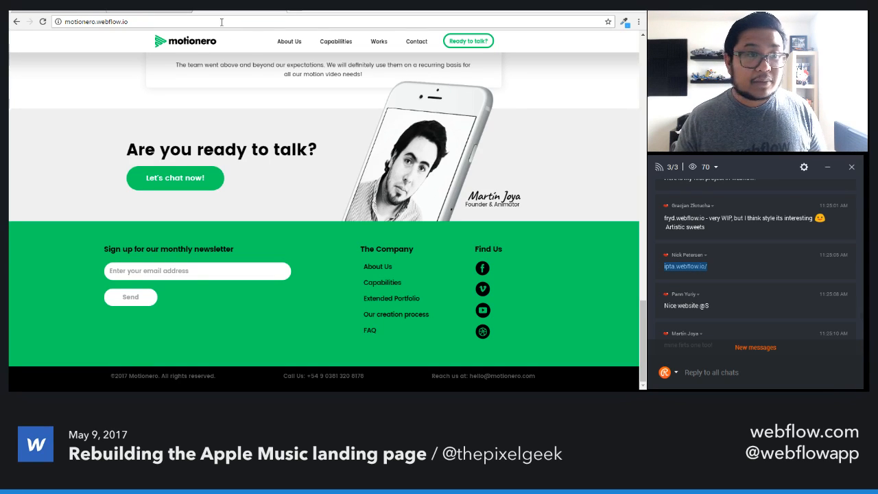
{"action": "left_click", "coordinate": [221, 22]}
{"action": "key", "text": "ctrl+v"}
{"action": "key", "text": "Return"}
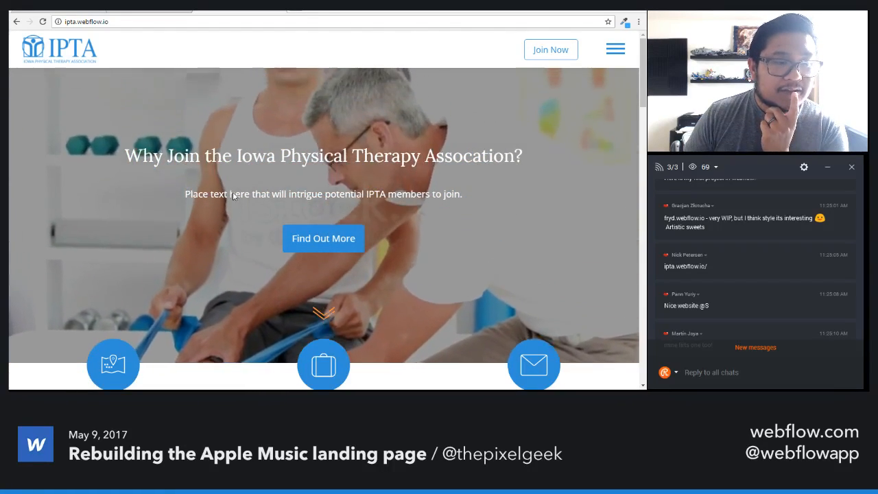
Scroll down the IPTA homepage to the Education, Advocacy and Resources photo tiles.
{"action": "scroll", "coordinate": [508, 239], "scroll_direction": "down", "scroll_amount": 1}
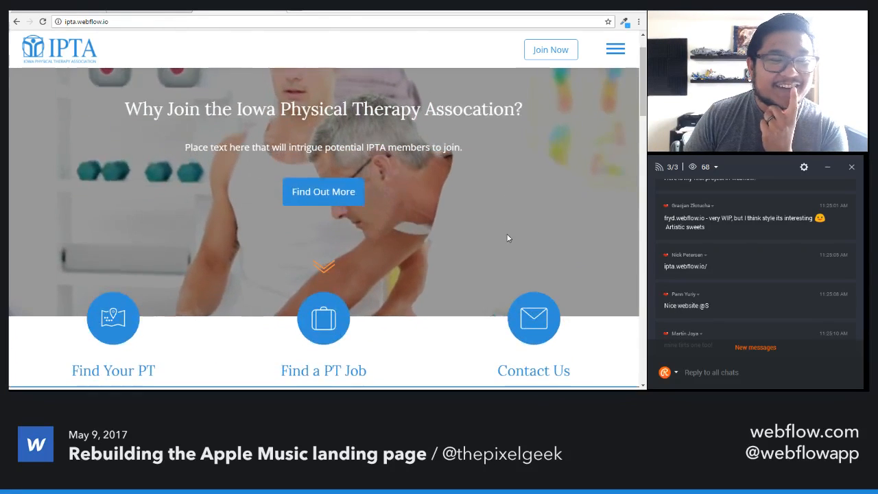
{"action": "scroll", "coordinate": [508, 240], "scroll_direction": "up", "scroll_amount": 1}
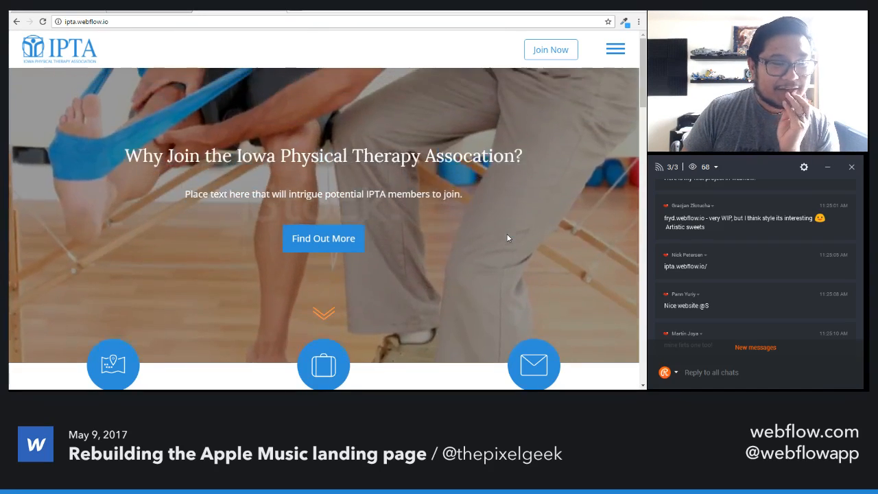
{"action": "scroll", "coordinate": [507, 238], "scroll_direction": "down", "scroll_amount": 1}
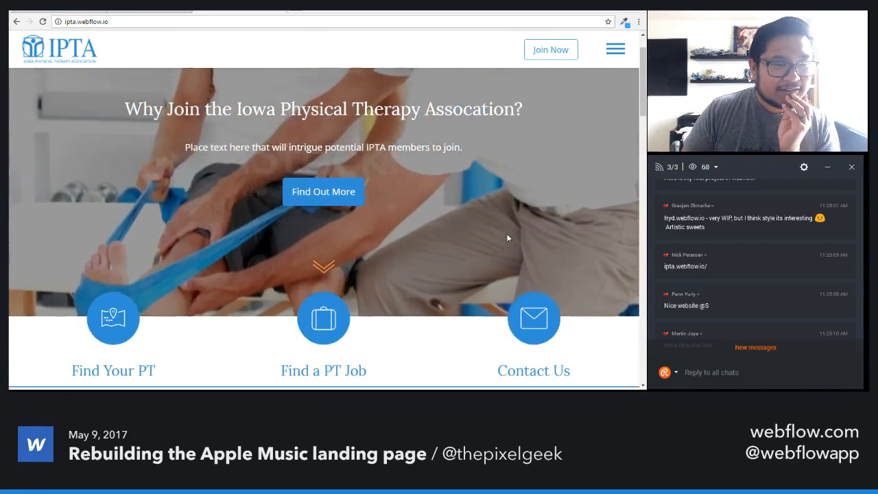
{"action": "scroll", "coordinate": [507, 238], "scroll_direction": "down", "scroll_amount": 1}
{"action": "scroll", "coordinate": [506, 237], "scroll_direction": "down", "scroll_amount": 2}
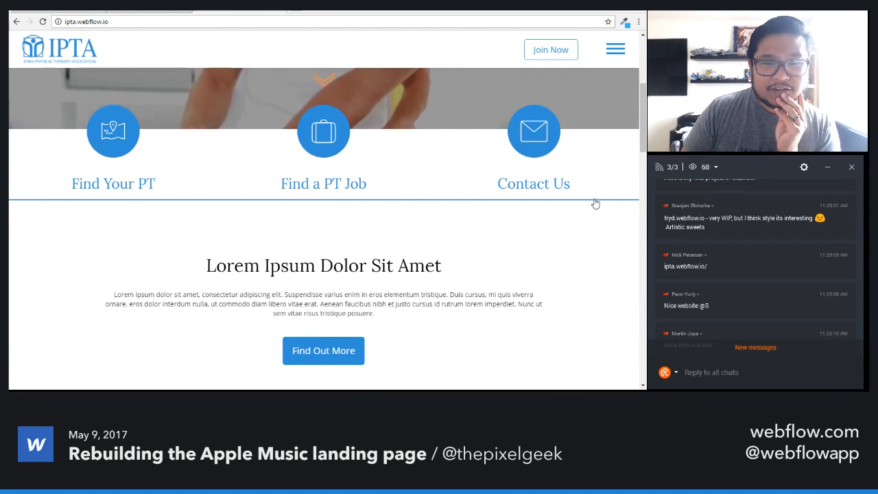
{"action": "scroll", "coordinate": [228, 227], "scroll_direction": "up", "scroll_amount": 4}
{"action": "scroll", "coordinate": [228, 227], "scroll_direction": "down", "scroll_amount": 3}
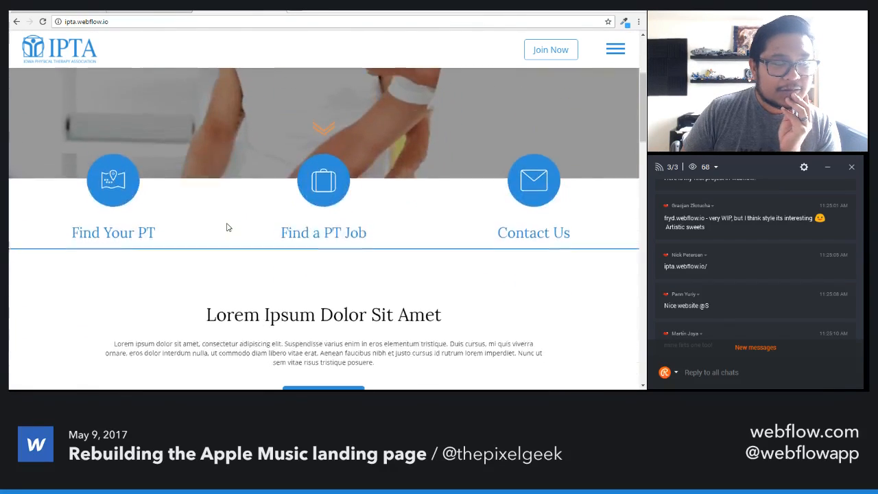
{"action": "scroll", "coordinate": [229, 228], "scroll_direction": "down", "scroll_amount": 1}
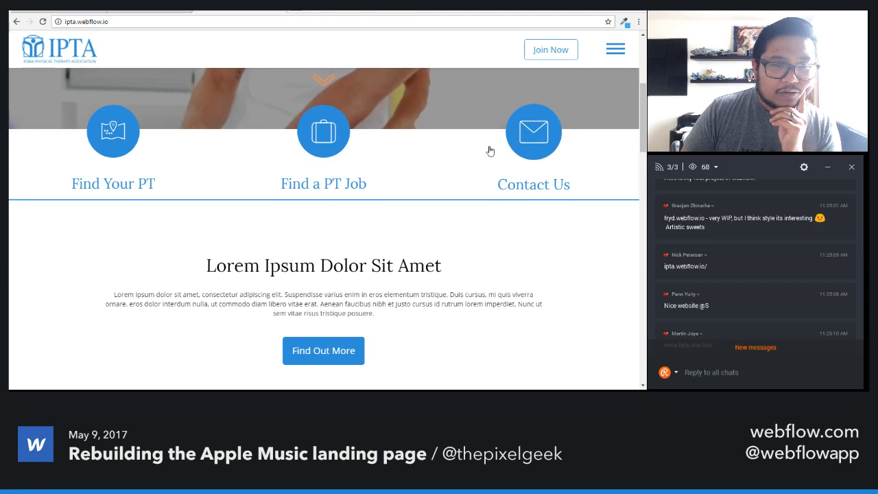
{"action": "scroll", "coordinate": [446, 280], "scroll_direction": "down", "scroll_amount": 2}
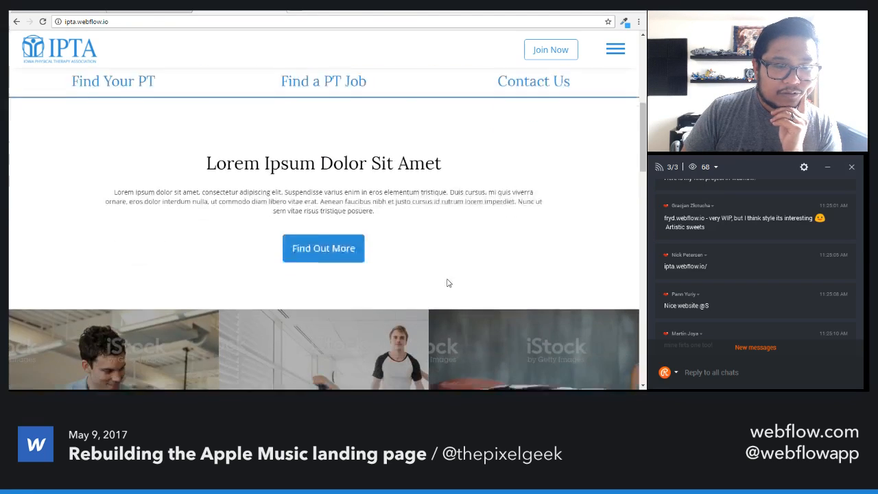
{"action": "scroll", "coordinate": [447, 283], "scroll_direction": "up", "scroll_amount": 1}
{"action": "scroll", "coordinate": [448, 283], "scroll_direction": "down", "scroll_amount": 2}
{"action": "scroll", "coordinate": [446, 278], "scroll_direction": "up", "scroll_amount": 1}
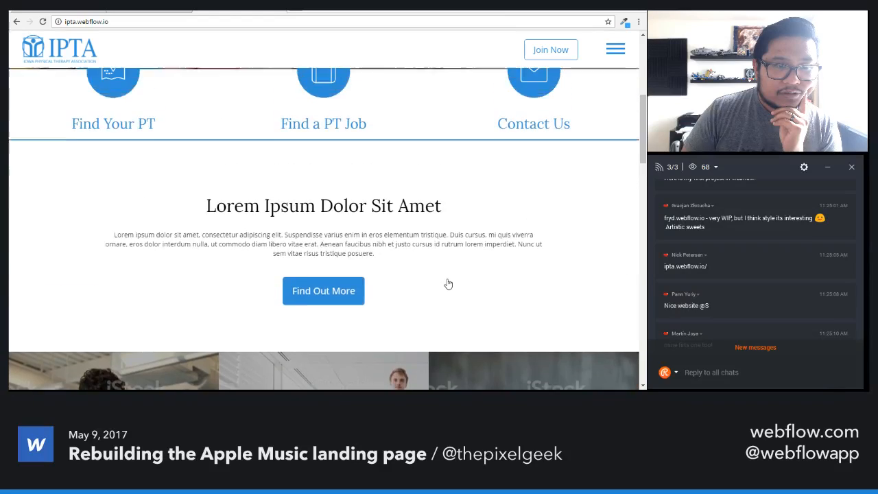
{"action": "scroll", "coordinate": [446, 277], "scroll_direction": "down", "scroll_amount": 3}
{"action": "scroll", "coordinate": [448, 282], "scroll_direction": "down", "scroll_amount": 3}
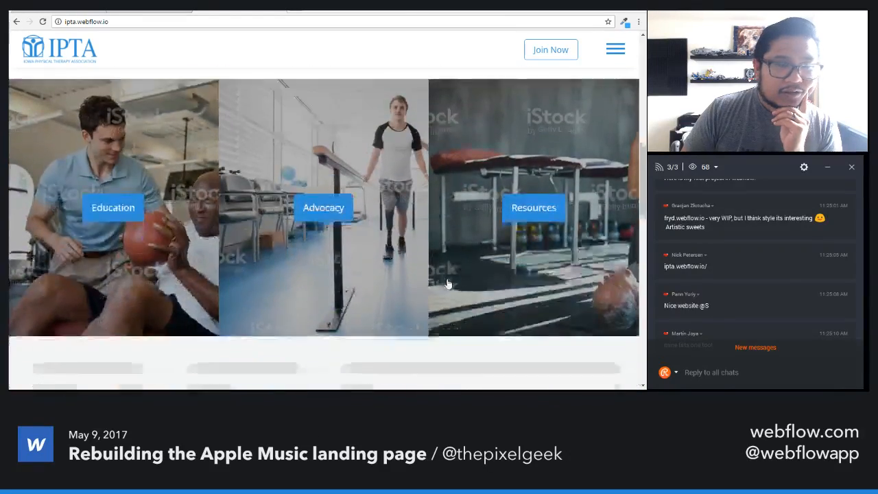
{"action": "scroll", "coordinate": [329, 255], "scroll_direction": "up", "scroll_amount": 1}
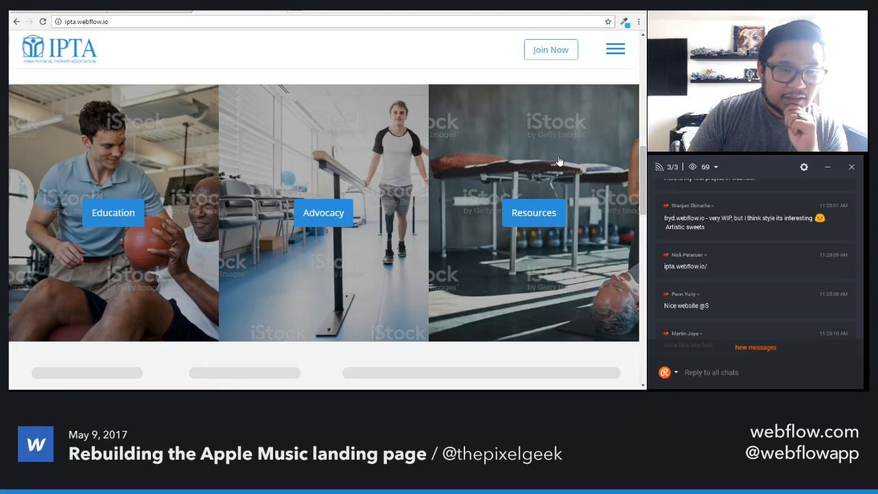
Open spacex-redesign.webflow.io in a new tab, trimming the suggested '/bgvideo' address to the root.
{"action": "left_click", "coordinate": [296, 10]}
{"action": "type", "text": "spacex.com"}
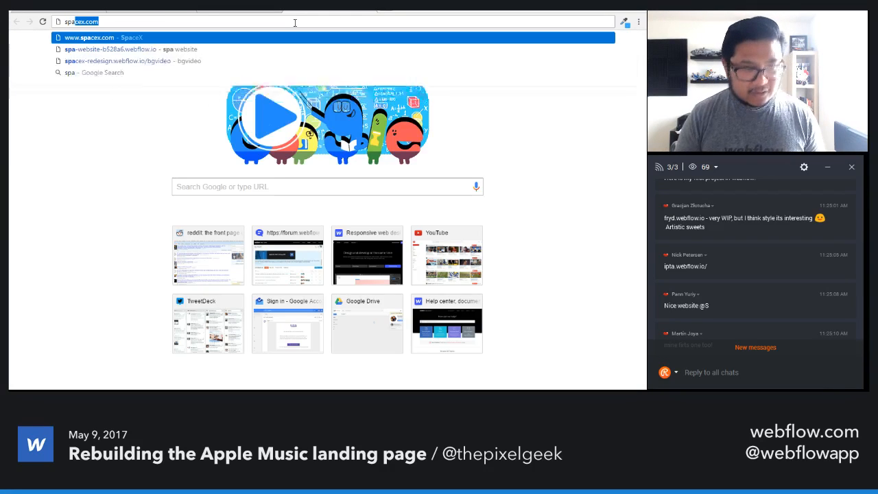
{"action": "key", "text": "Down"}
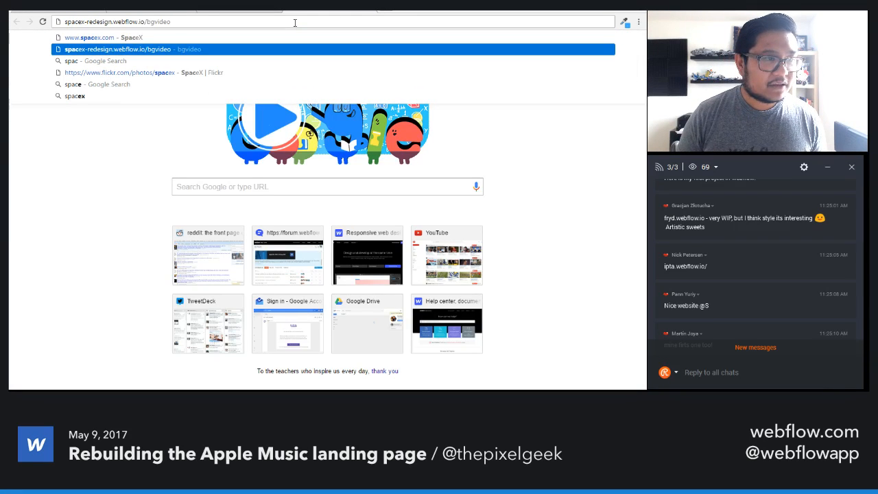
{"action": "key", "text": "BackSpace"}
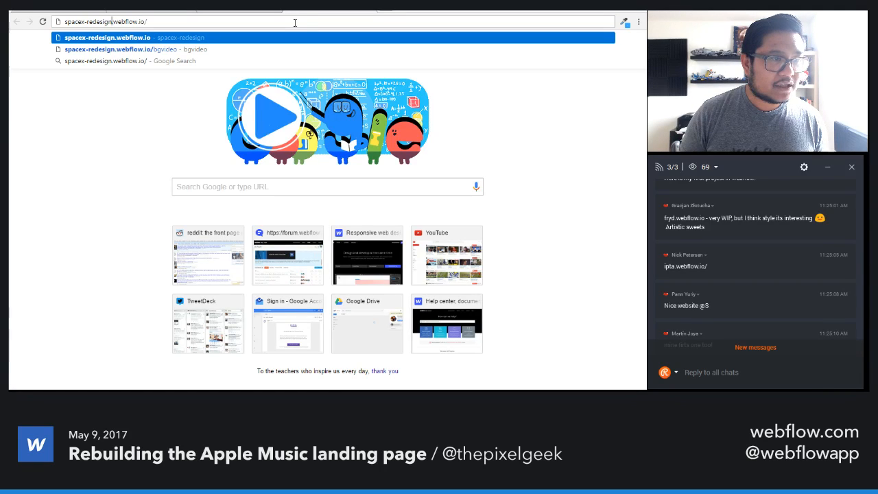
{"action": "key", "text": "Return"}
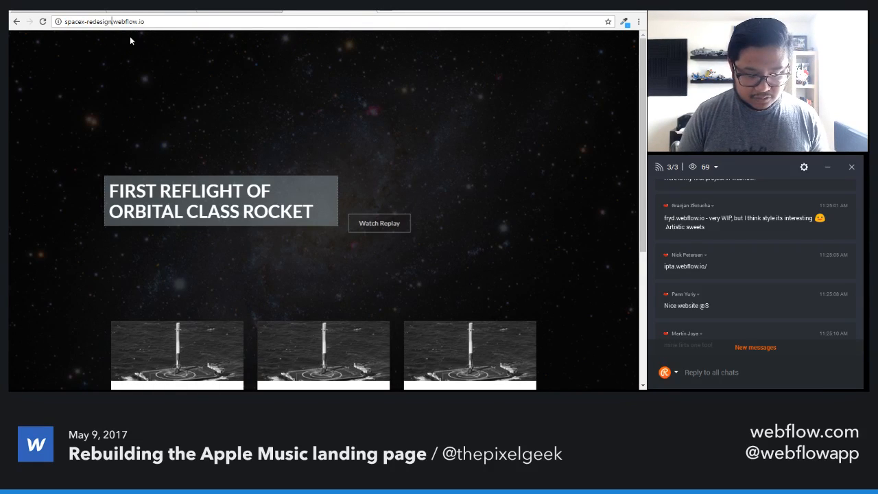
Load spacex-redesign-demo.webflow.io, scroll down it, then return to the ipta.webflow.io tab.
{"action": "type", "text": "-demo"}
{"action": "key", "text": "Return"}
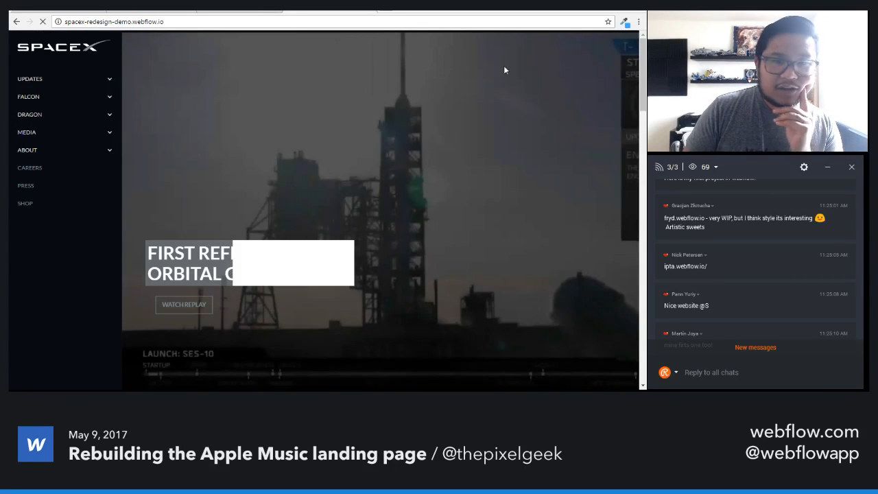
{"action": "left_click_drag", "start_coordinate": [644, 43], "coordinate": [648, 360]}
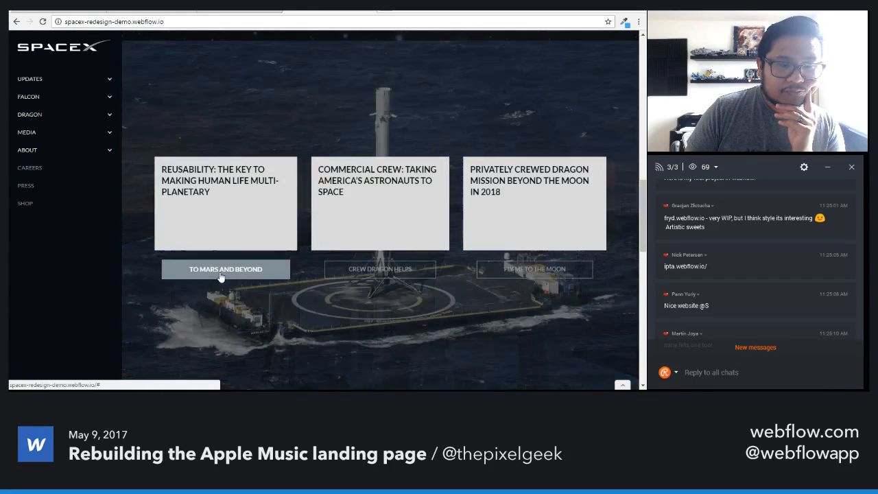
{"action": "left_click", "coordinate": [367, 11]}
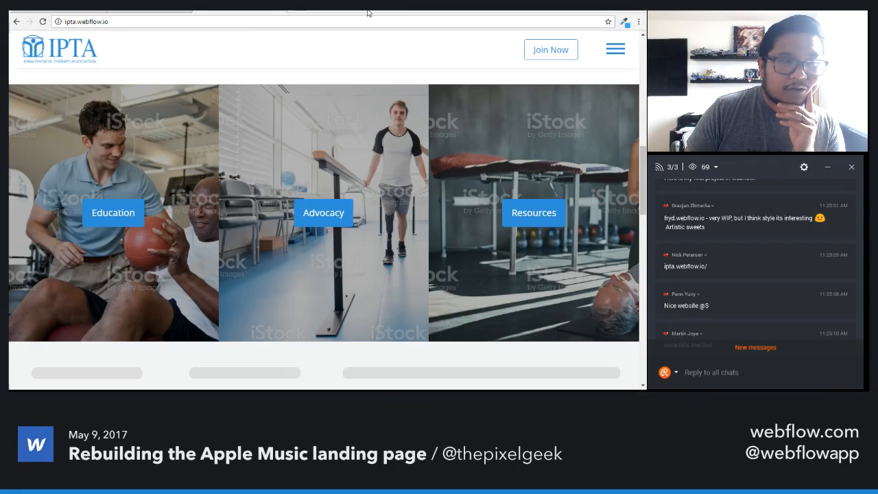
Scroll the IPTA page through What We Do, Upcoming Events and footer, then back up.
{"action": "scroll", "coordinate": [425, 295], "scroll_direction": "down", "scroll_amount": 3}
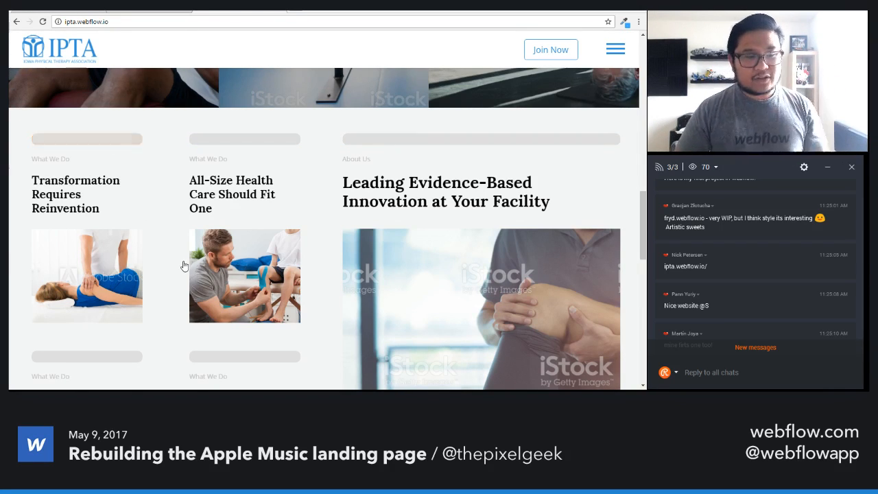
{"action": "scroll", "coordinate": [183, 261], "scroll_direction": "down", "scroll_amount": 2}
{"action": "scroll", "coordinate": [184, 265], "scroll_direction": "up", "scroll_amount": 1}
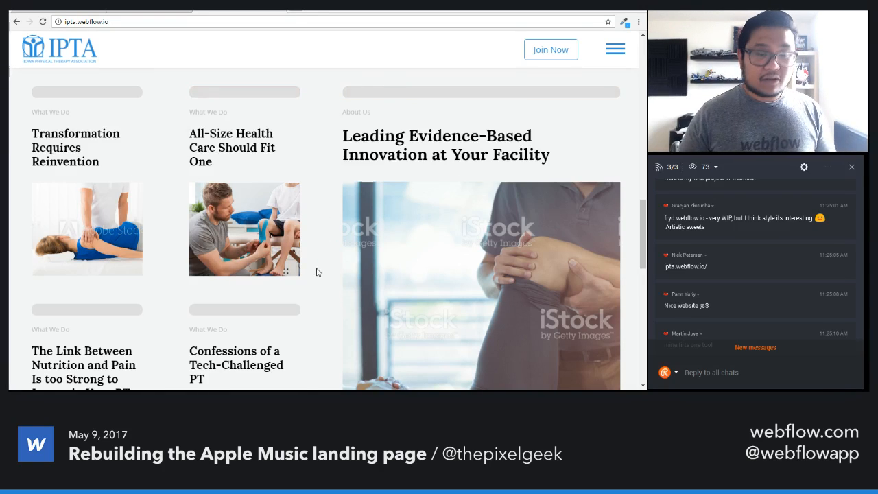
{"action": "scroll", "coordinate": [316, 272], "scroll_direction": "down", "scroll_amount": 8}
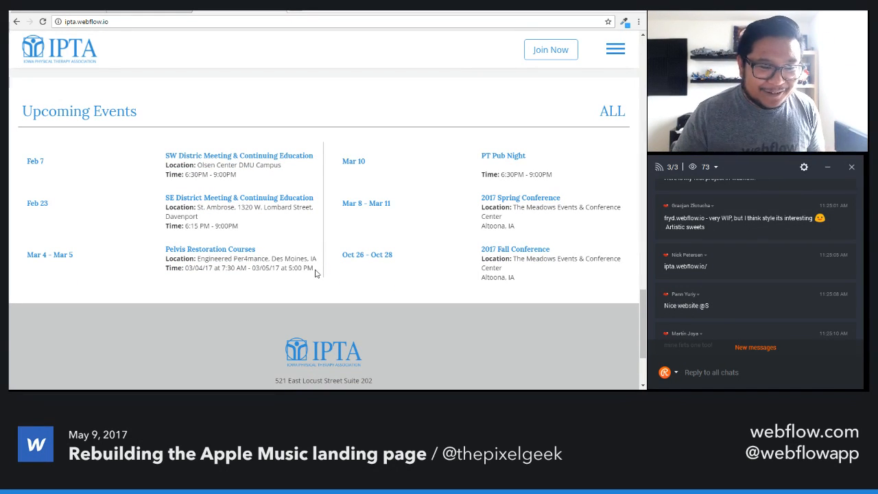
{"action": "scroll", "coordinate": [315, 273], "scroll_direction": "down", "scroll_amount": 3}
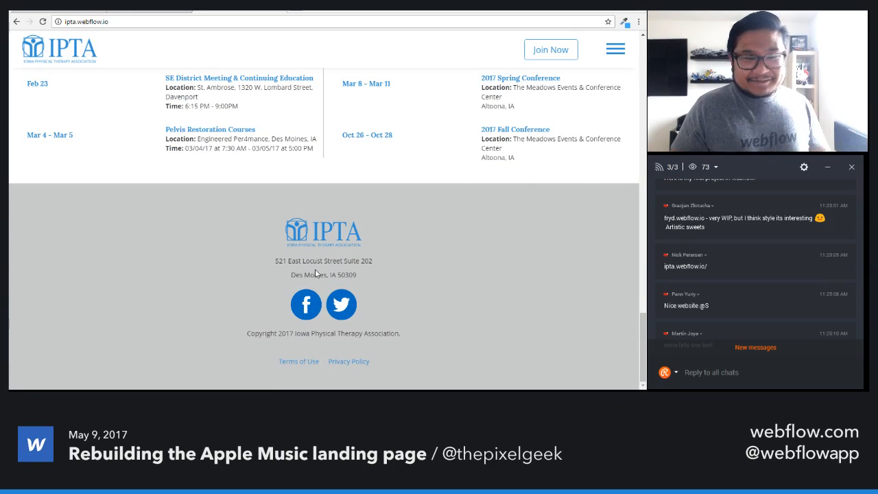
{"action": "scroll", "coordinate": [315, 273], "scroll_direction": "up", "scroll_amount": 3}
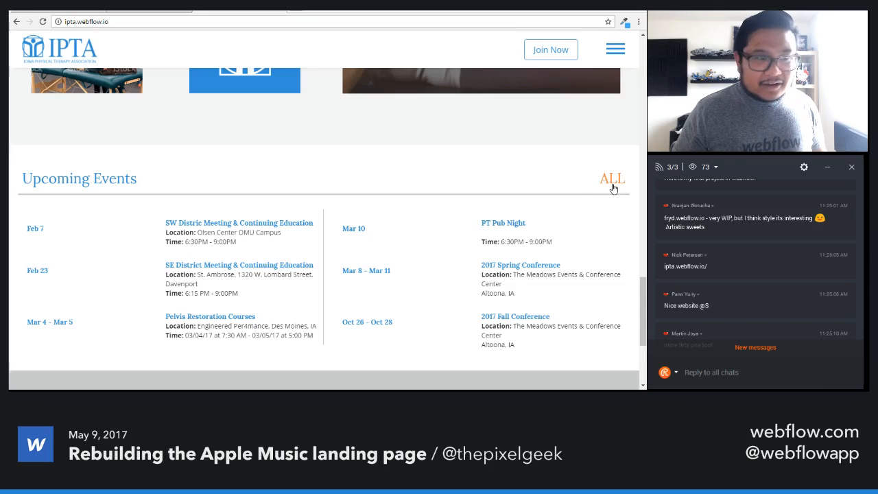
{"action": "scroll", "coordinate": [612, 189], "scroll_direction": "up", "scroll_amount": 10}
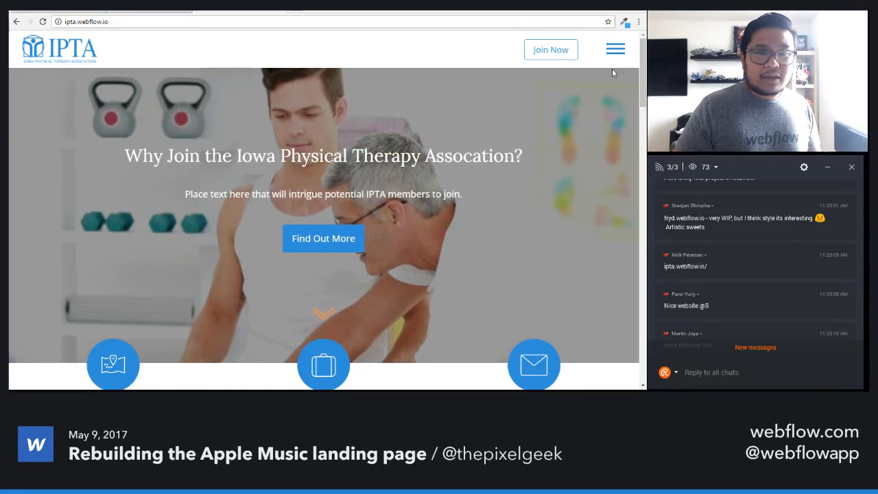
{"action": "left_click", "coordinate": [615, 49]}
{"action": "scroll", "coordinate": [566, 282], "scroll_direction": "down", "scroll_amount": 2}
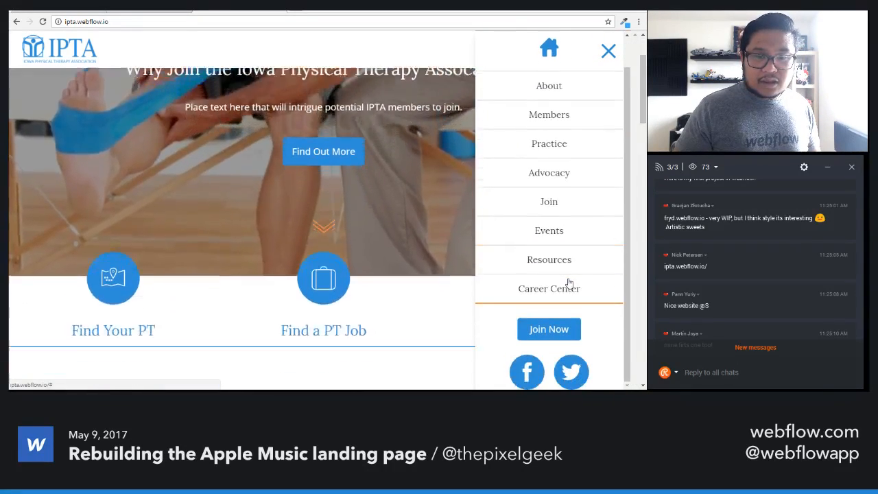
{"action": "scroll", "coordinate": [568, 281], "scroll_direction": "down", "scroll_amount": 1}
{"action": "scroll", "coordinate": [568, 284], "scroll_direction": "up", "scroll_amount": 3}
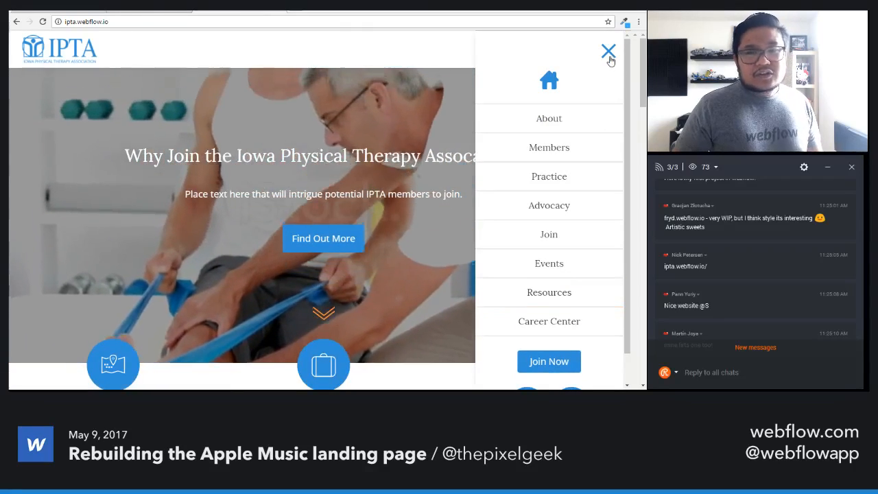
{"action": "left_click", "coordinate": [608, 55]}
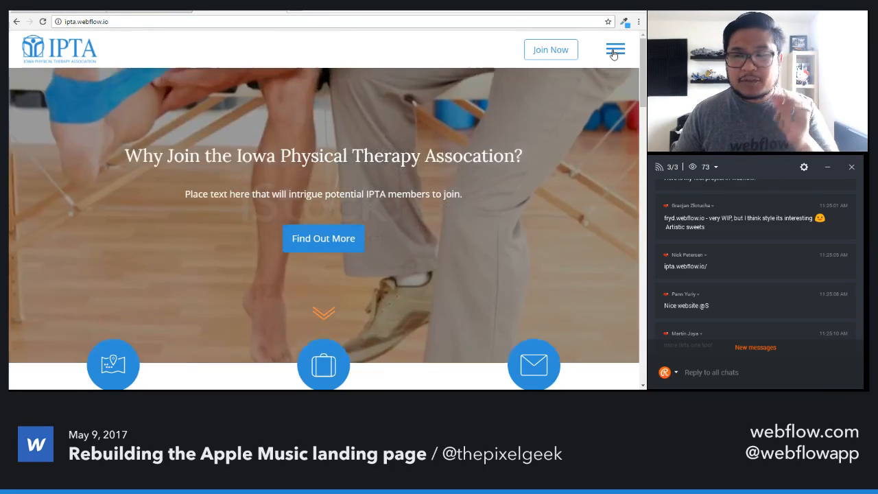
{"action": "left_click", "coordinate": [613, 54]}
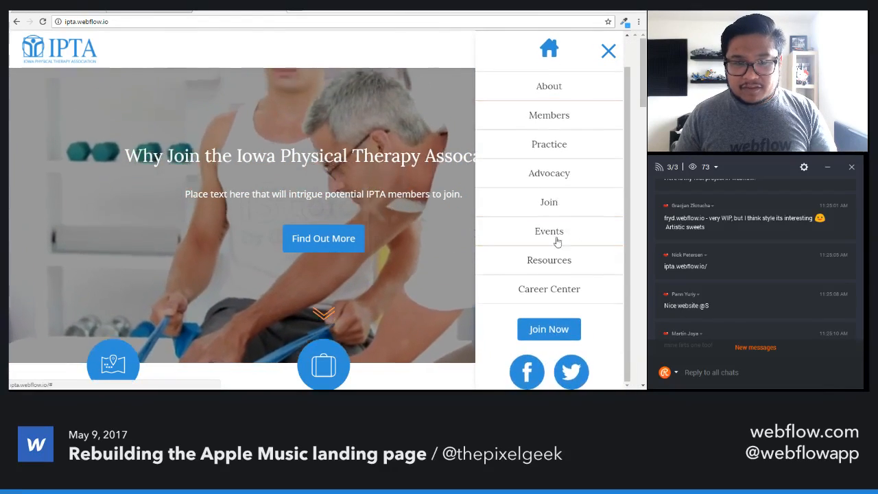
{"action": "scroll", "coordinate": [558, 273], "scroll_direction": "up", "scroll_amount": 1}
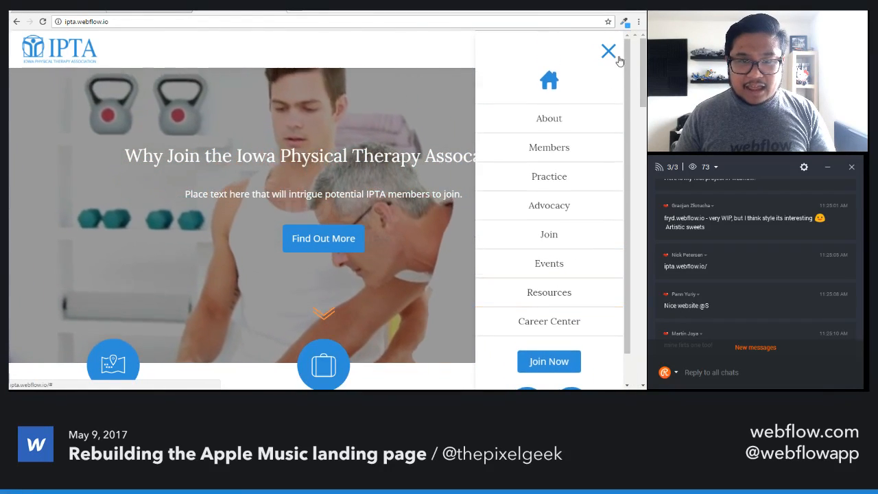
{"action": "left_click", "coordinate": [608, 52]}
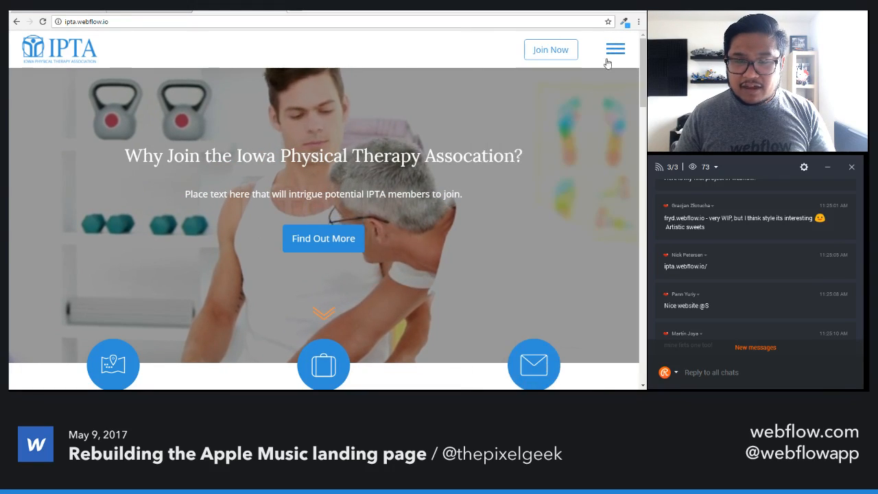
{"action": "left_click", "coordinate": [618, 54]}
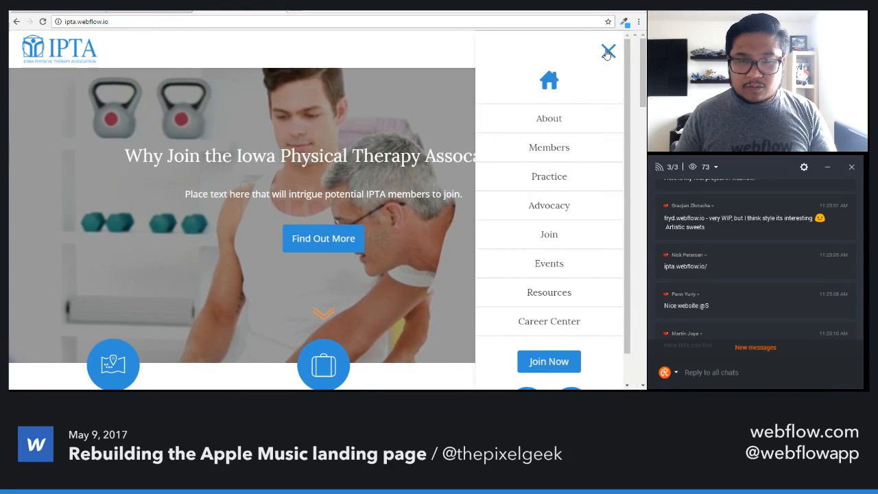
{"action": "left_click", "coordinate": [607, 53]}
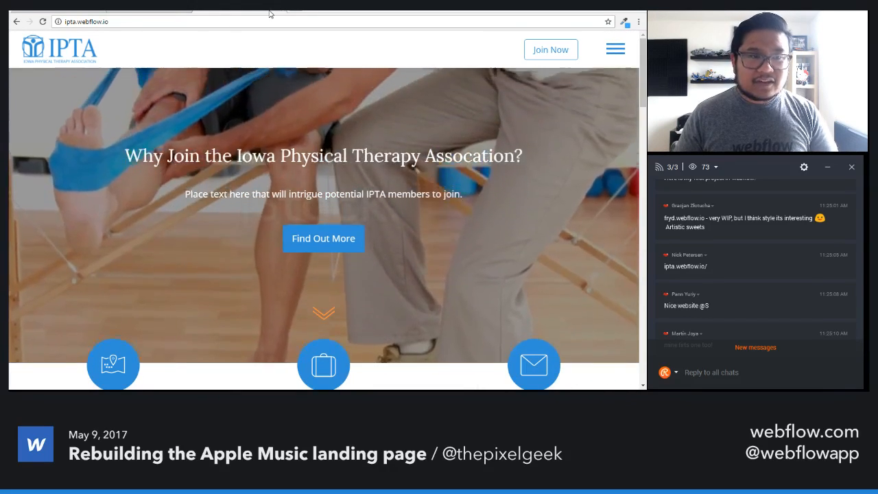
{"action": "left_click", "coordinate": [297, 11]}
Load the spacex-redesign-demo site and expand its sidebar dropdowns, starting with UPDATES.
{"action": "type", "text": "s"}
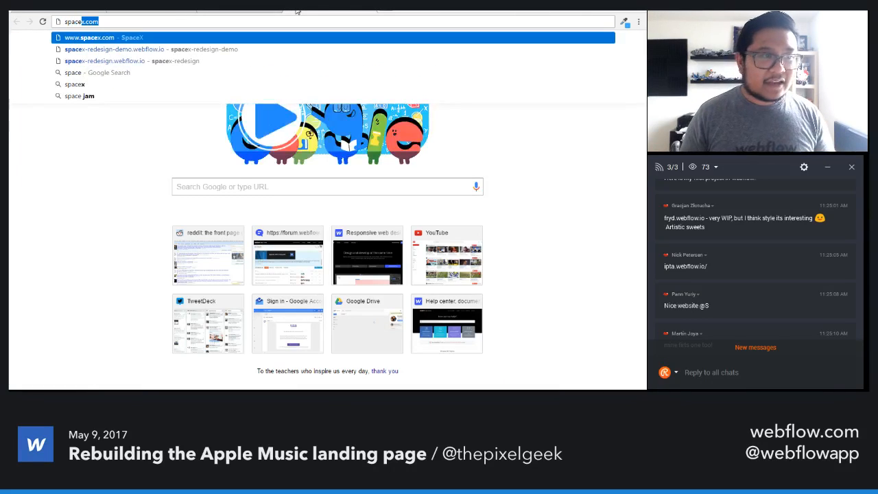
{"action": "type", "text": "pace"}
{"action": "key", "text": "Down"}
{"action": "key", "text": "Return"}
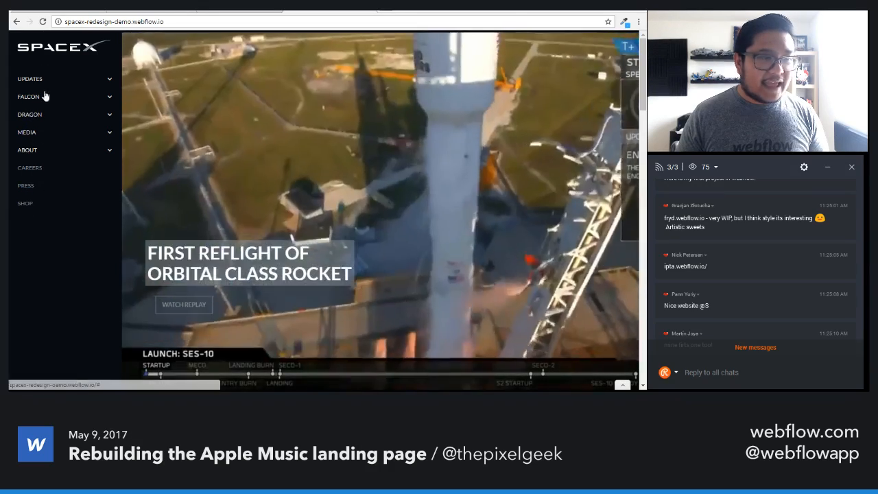
{"action": "left_click", "coordinate": [90, 87]}
{"action": "left_click", "coordinate": [89, 86]}
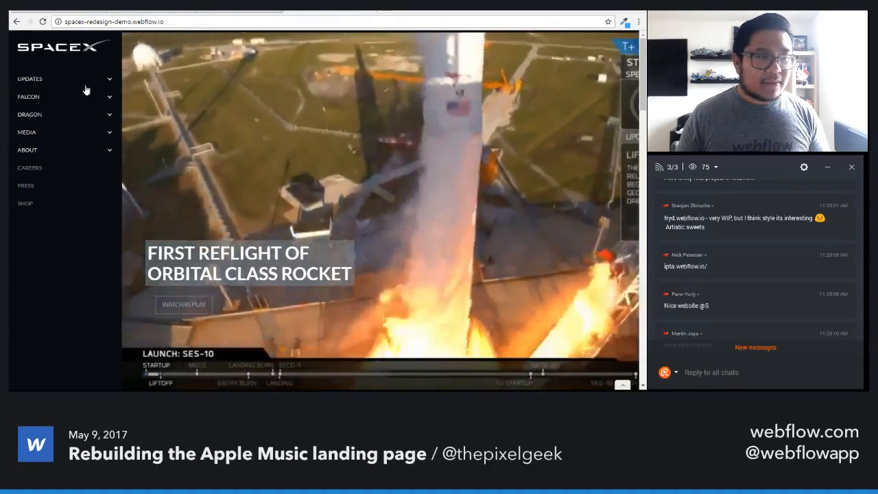
{"action": "left_click", "coordinate": [66, 97]}
{"action": "left_click", "coordinate": [63, 98]}
{"action": "left_click", "coordinate": [41, 114]}
{"action": "left_click", "coordinate": [40, 116]}
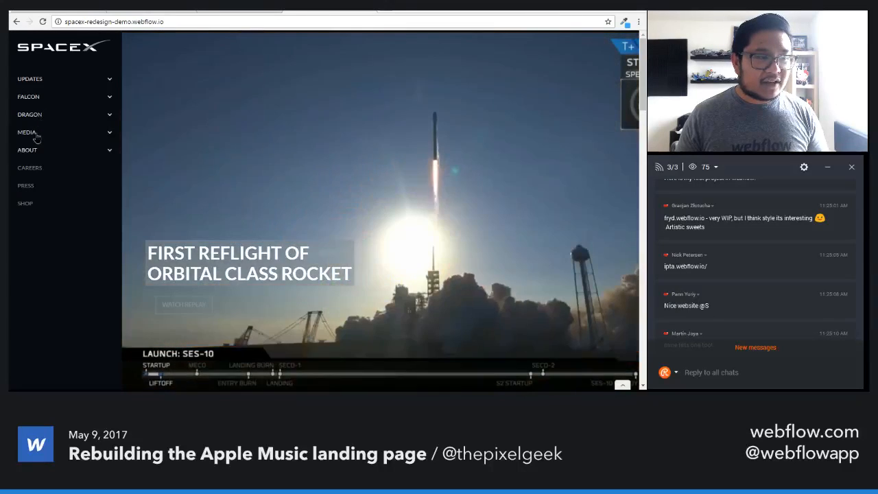
{"action": "left_click", "coordinate": [35, 135]}
{"action": "left_click", "coordinate": [35, 135]}
{"action": "left_click", "coordinate": [33, 151]}
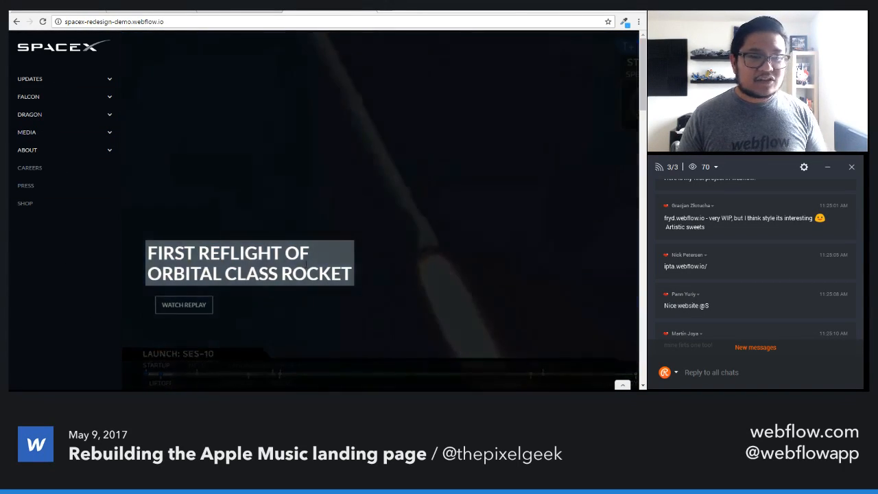
Scroll the SpaceX demo page, then return to the ipta.webflow.io tab.
{"action": "scroll", "coordinate": [330, 253], "scroll_direction": "down", "scroll_amount": 4}
{"action": "scroll", "coordinate": [330, 255], "scroll_direction": "down", "scroll_amount": 3}
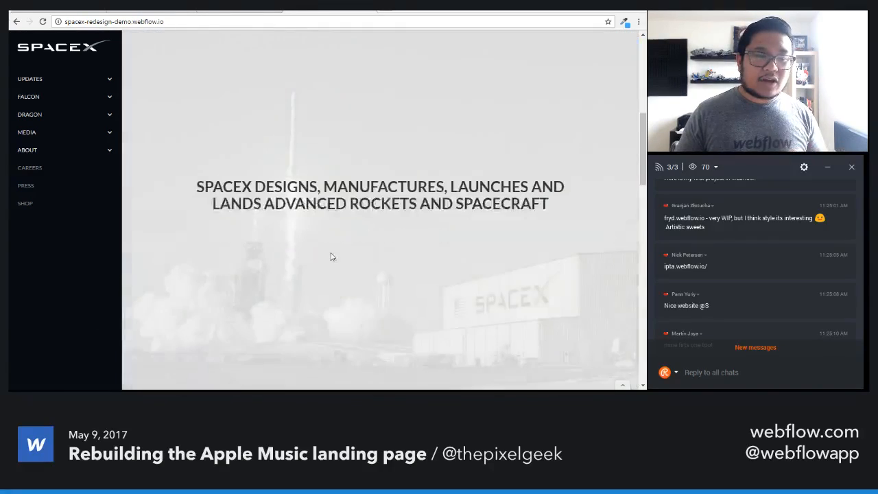
{"action": "scroll", "coordinate": [330, 255], "scroll_direction": "up", "scroll_amount": 6}
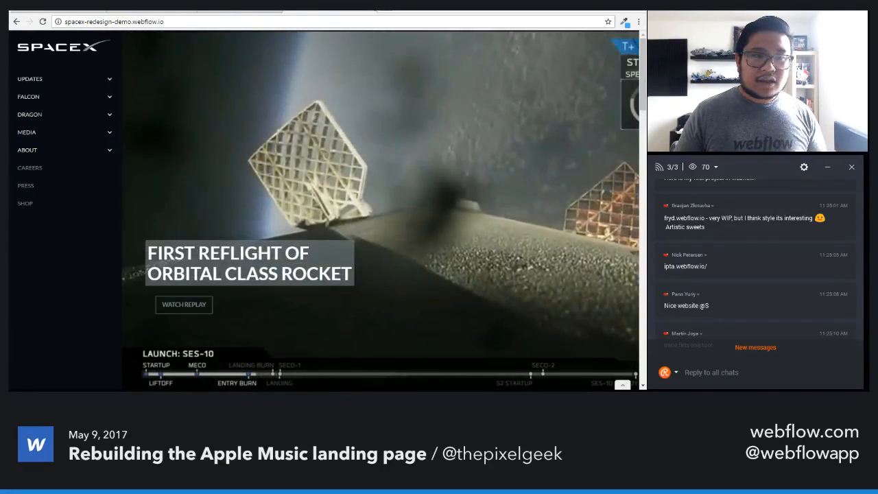
{"action": "left_click", "coordinate": [368, 11]}
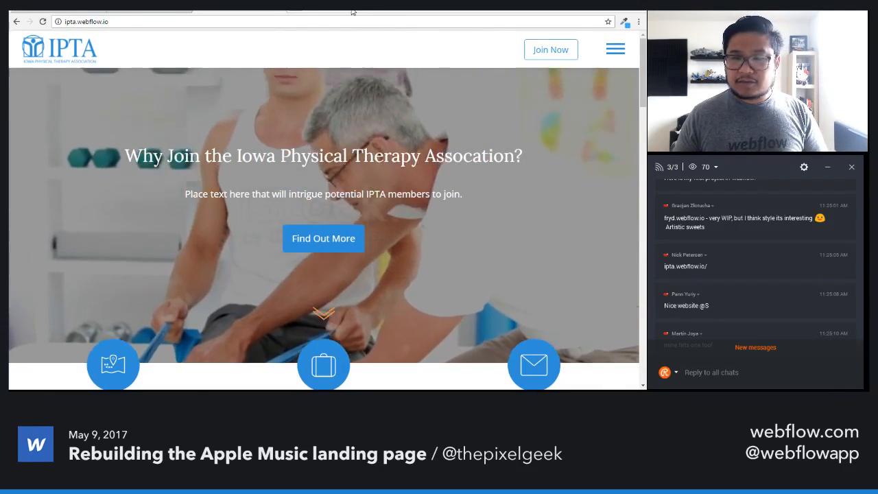
Open and close the IPTA slide-out menu, then view the published apple-music-demo.webflow.io page.
{"action": "left_click", "coordinate": [604, 52]}
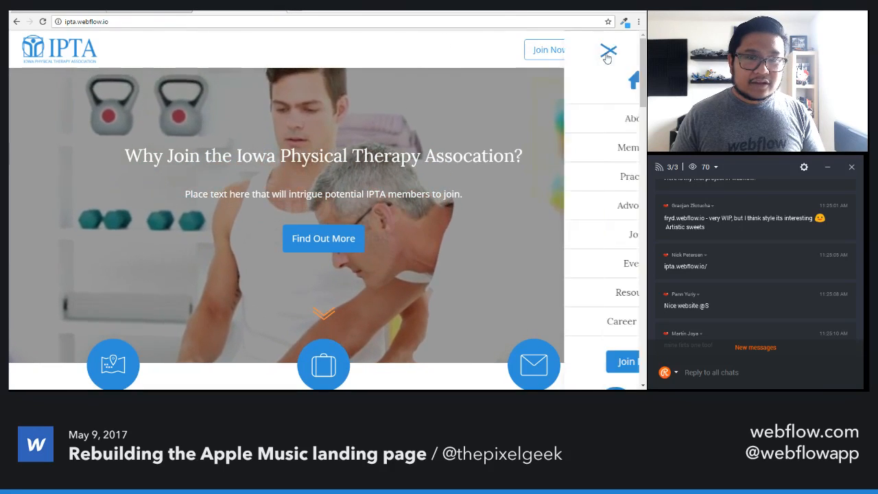
{"action": "left_click", "coordinate": [610, 54]}
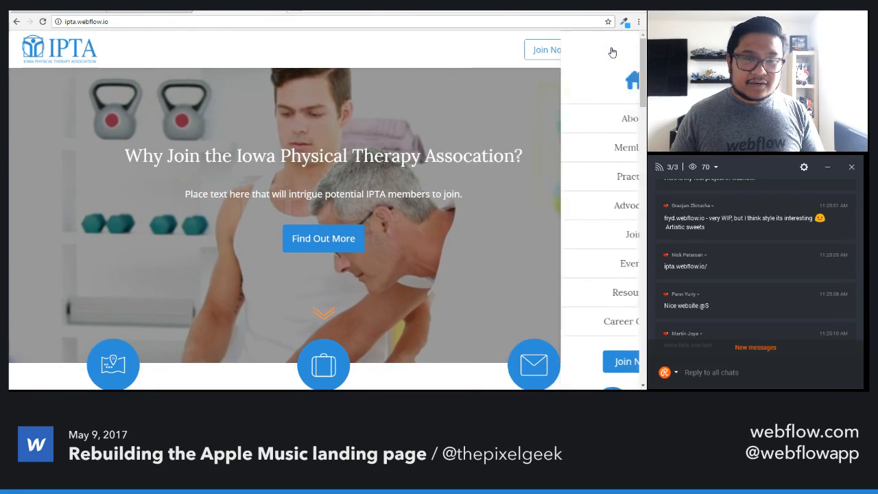
{"action": "left_click", "coordinate": [277, 12]}
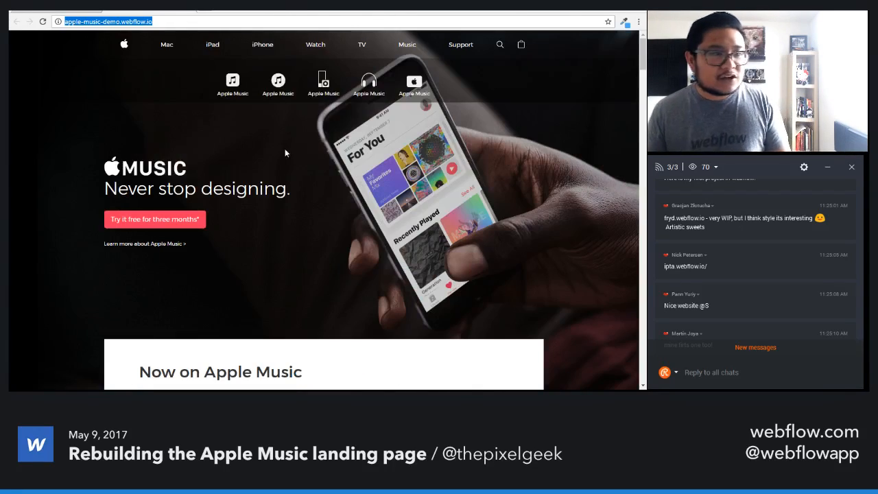
{"action": "left_click", "coordinate": [339, 150]}
{"action": "left_click", "coordinate": [759, 347]}
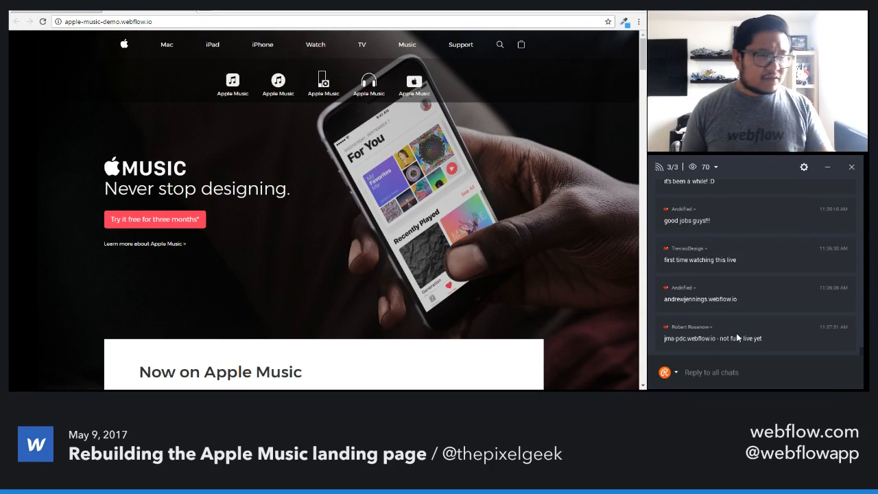
Return to the Webflow Designer tab and scroll the canvas up to the 'Never stop designing.' hero.
{"action": "left_click", "coordinate": [68, 11]}
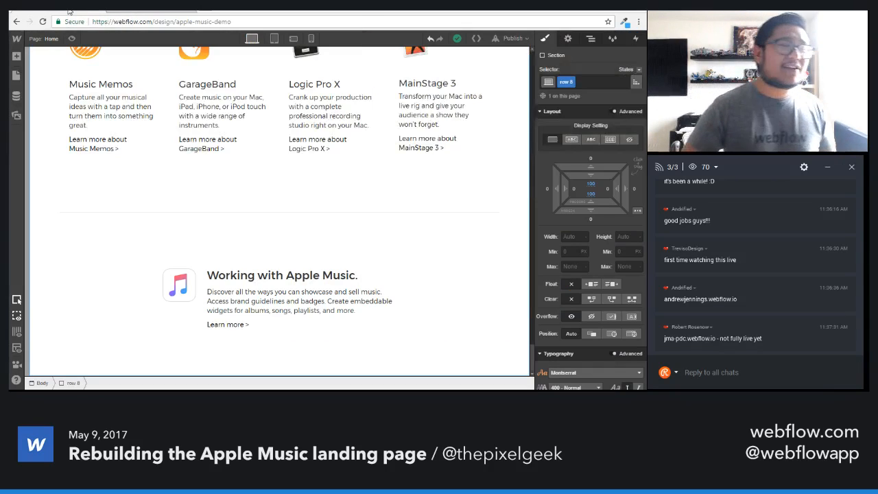
{"action": "scroll", "coordinate": [336, 282], "scroll_direction": "up", "scroll_amount": 20}
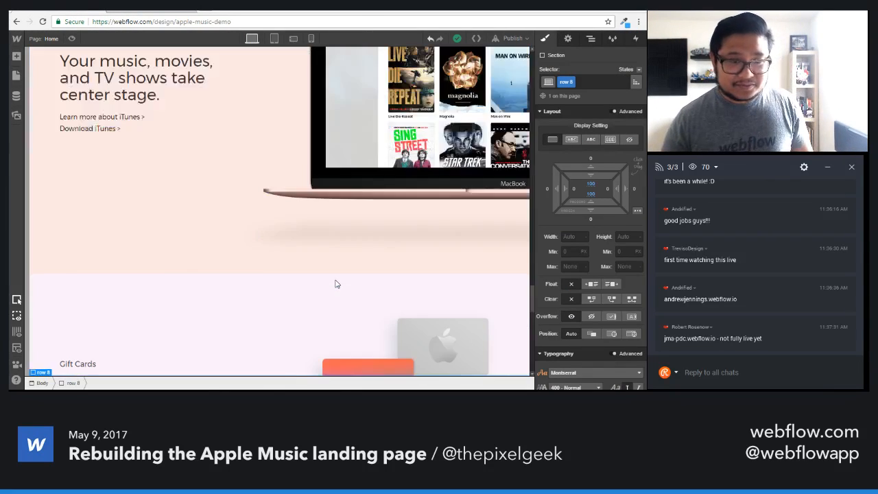
{"action": "scroll", "coordinate": [377, 253], "scroll_direction": "up", "scroll_amount": 10}
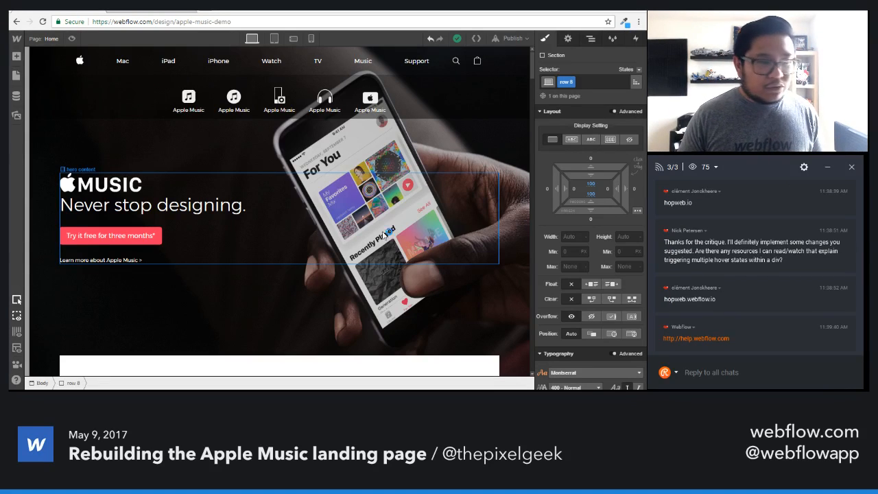
Switch the canvas to the Tablet breakpoint and scroll down through the page's sections.
{"action": "left_click", "coordinate": [276, 40]}
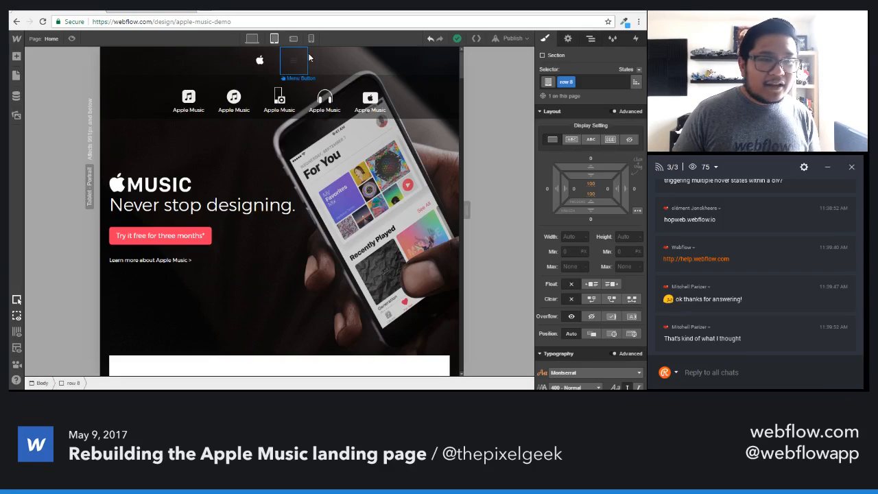
{"action": "scroll", "coordinate": [394, 248], "scroll_direction": "down", "scroll_amount": 2}
{"action": "scroll", "coordinate": [395, 248], "scroll_direction": "down", "scroll_amount": 5}
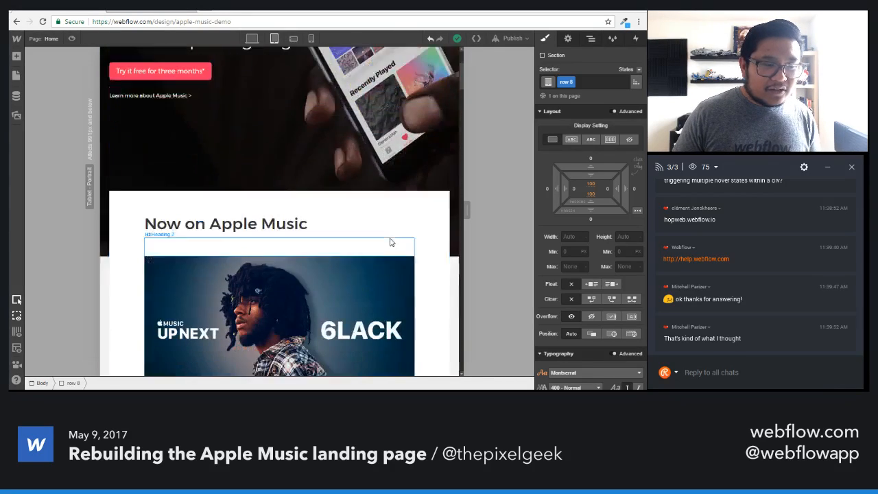
{"action": "scroll", "coordinate": [388, 241], "scroll_direction": "down", "scroll_amount": 4}
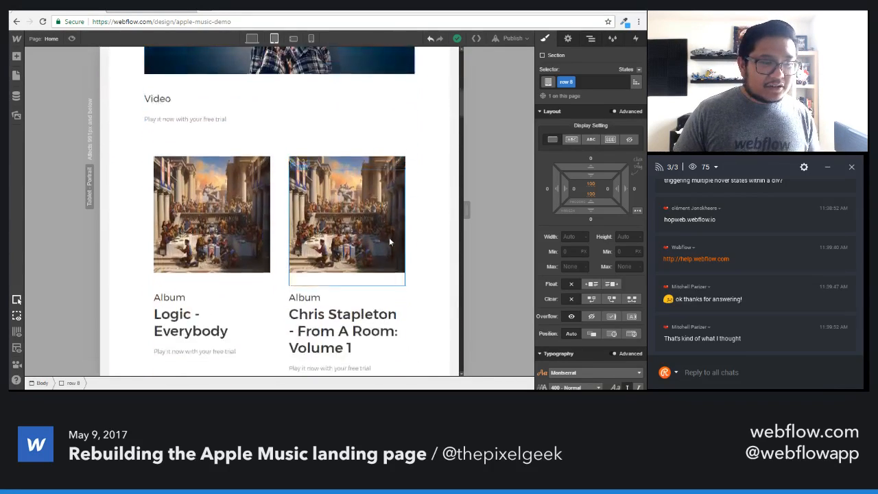
{"action": "scroll", "coordinate": [389, 242], "scroll_direction": "down", "scroll_amount": 3}
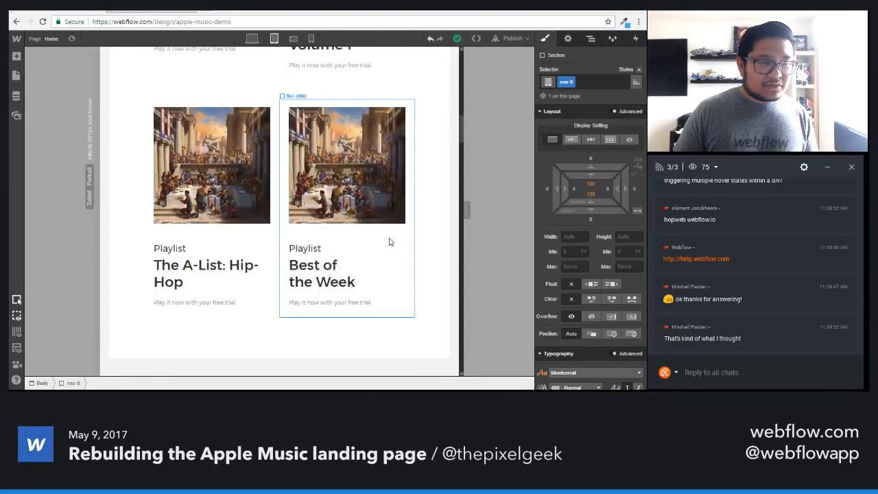
{"action": "scroll", "coordinate": [389, 241], "scroll_direction": "up", "scroll_amount": 7}
{"action": "scroll", "coordinate": [388, 237], "scroll_direction": "up", "scroll_amount": 2}
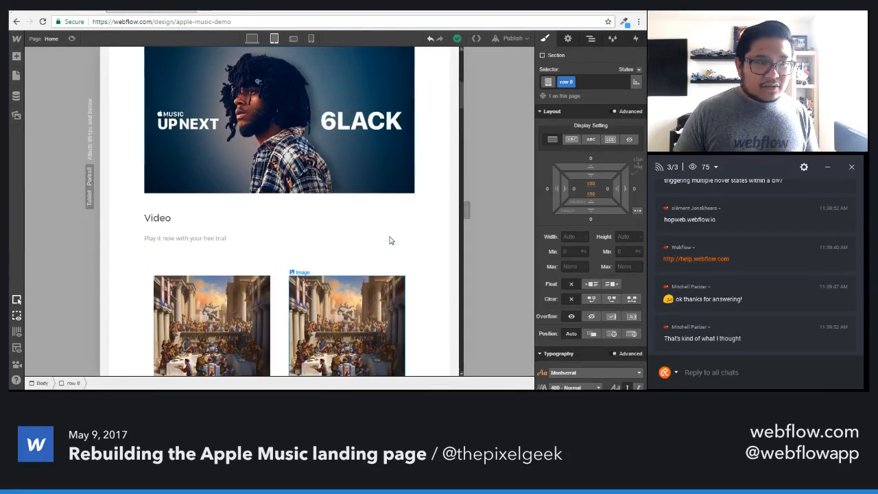
{"action": "scroll", "coordinate": [435, 191], "scroll_direction": "up", "scroll_amount": 2}
{"action": "scroll", "coordinate": [433, 237], "scroll_direction": "down", "scroll_amount": 4}
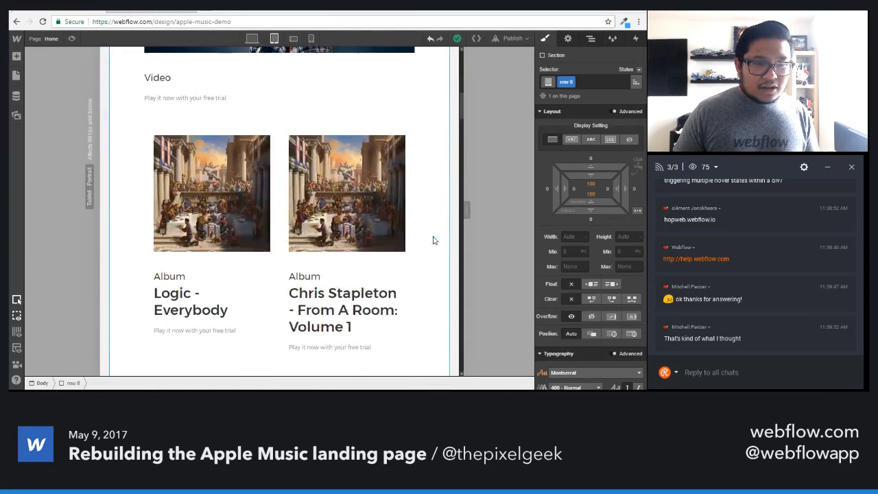
{"action": "scroll", "coordinate": [427, 274], "scroll_direction": "down", "scroll_amount": 4}
{"action": "scroll", "coordinate": [423, 272], "scroll_direction": "down", "scroll_amount": 8}
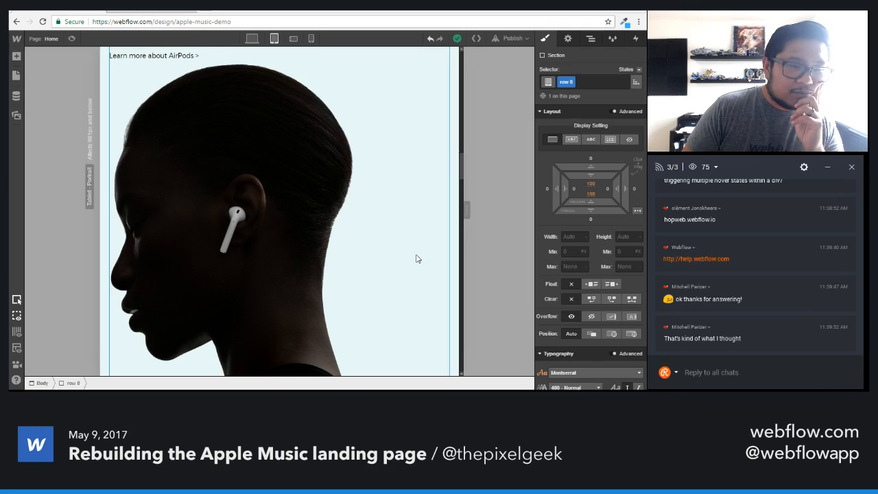
{"action": "scroll", "coordinate": [415, 259], "scroll_direction": "down", "scroll_amount": 7}
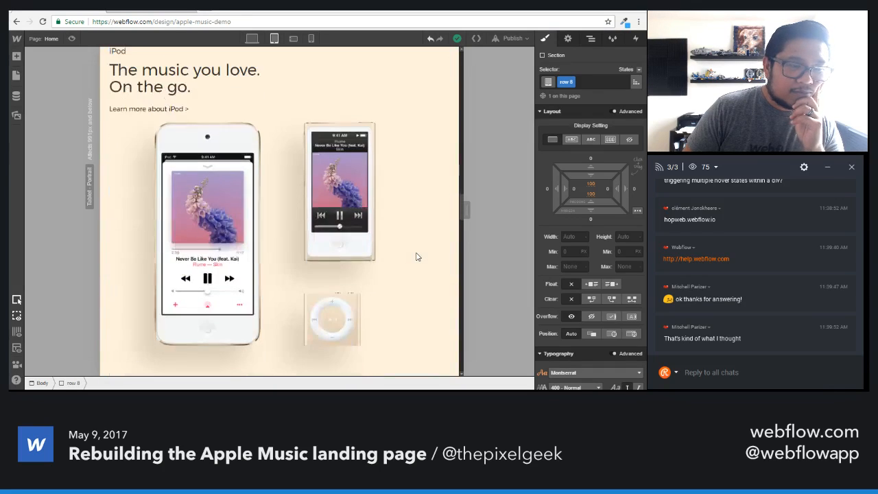
{"action": "scroll", "coordinate": [415, 257], "scroll_direction": "down", "scroll_amount": 12}
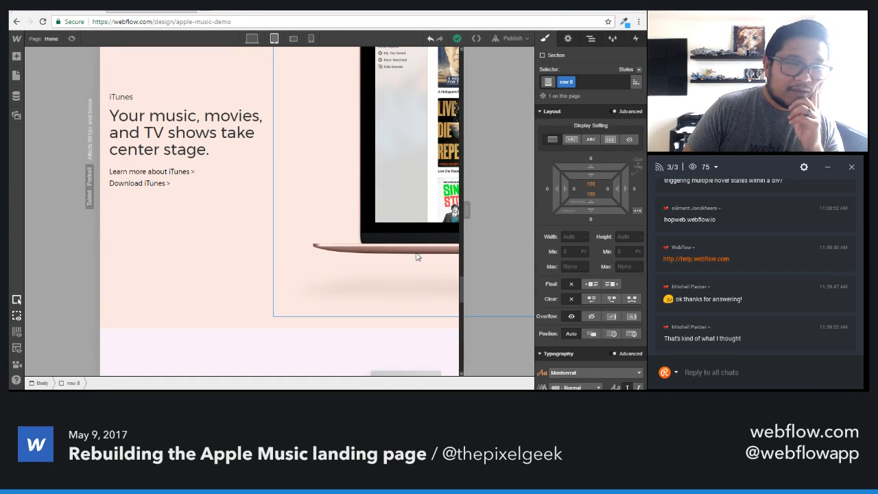
Finish reviewing the tablet layout and select the navbar's Menu Button.
{"action": "scroll", "coordinate": [415, 252], "scroll_direction": "up", "scroll_amount": 3}
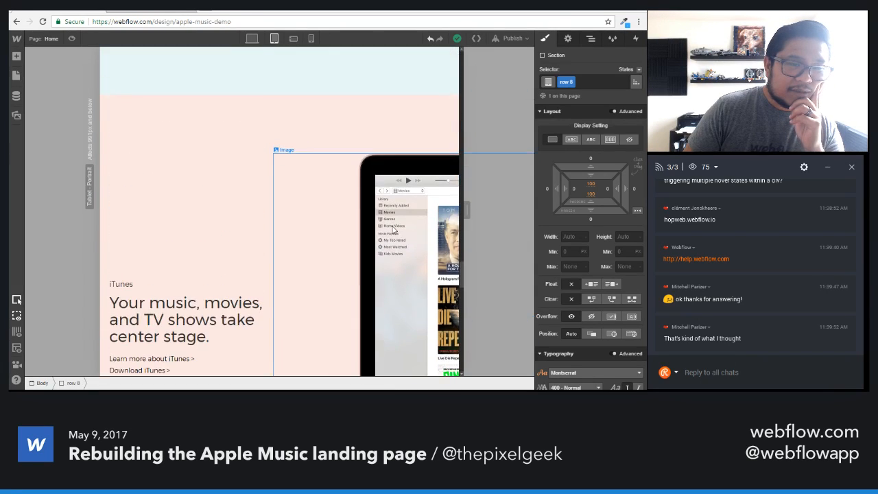
{"action": "scroll", "coordinate": [381, 256], "scroll_direction": "down", "scroll_amount": 3}
{"action": "scroll", "coordinate": [381, 259], "scroll_direction": "down", "scroll_amount": 6}
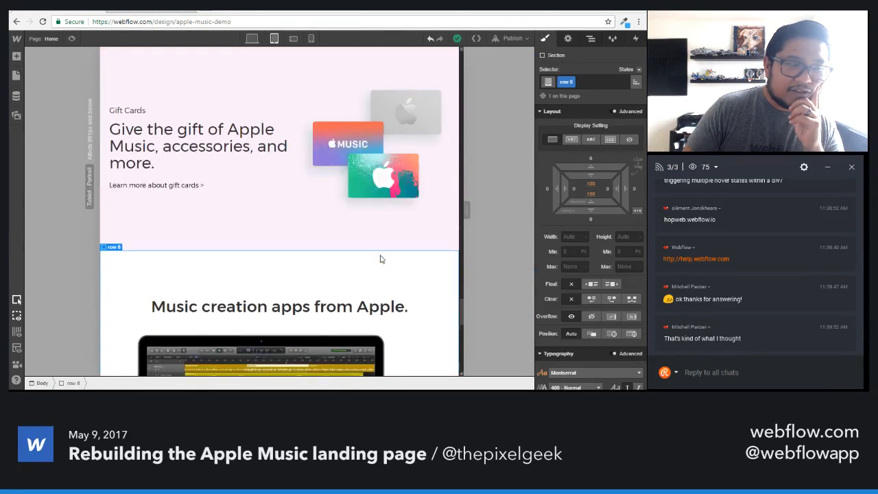
{"action": "scroll", "coordinate": [380, 259], "scroll_direction": "down", "scroll_amount": 6}
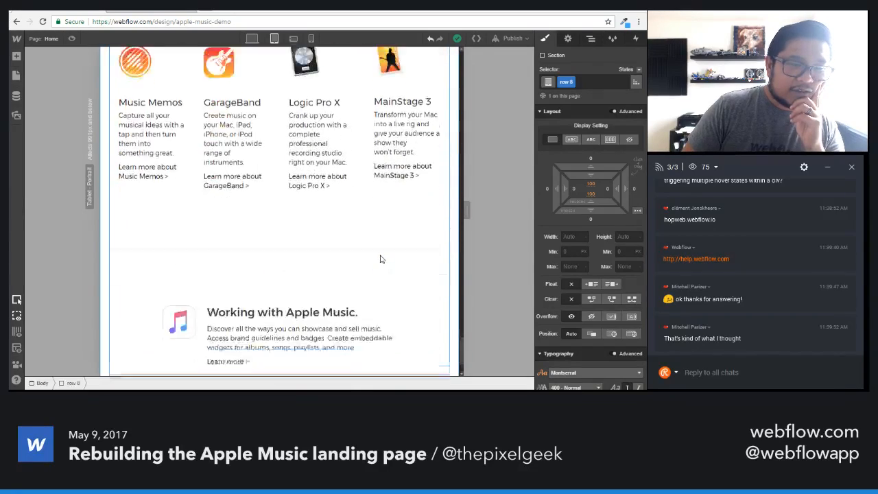
{"action": "scroll", "coordinate": [382, 258], "scroll_direction": "up", "scroll_amount": 3}
{"action": "scroll", "coordinate": [381, 258], "scroll_direction": "down", "scroll_amount": 4}
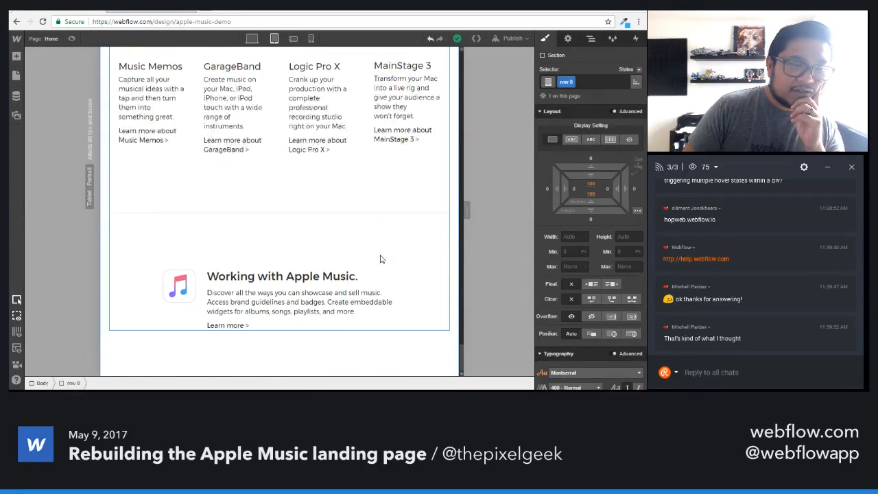
{"action": "scroll", "coordinate": [381, 259], "scroll_direction": "up", "scroll_amount": 20}
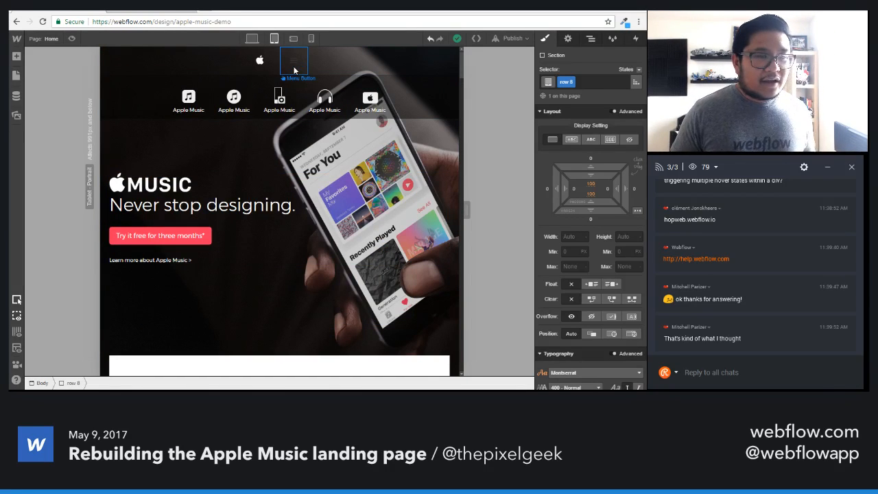
{"action": "left_click", "coordinate": [295, 70]}
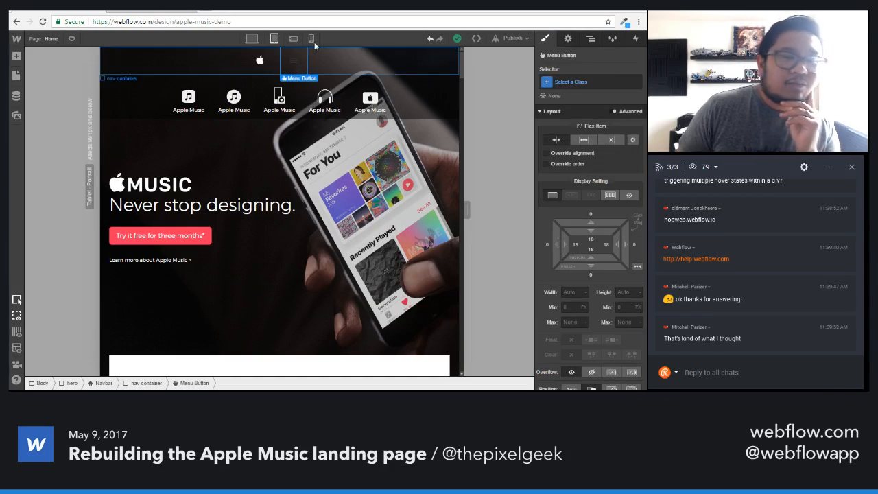
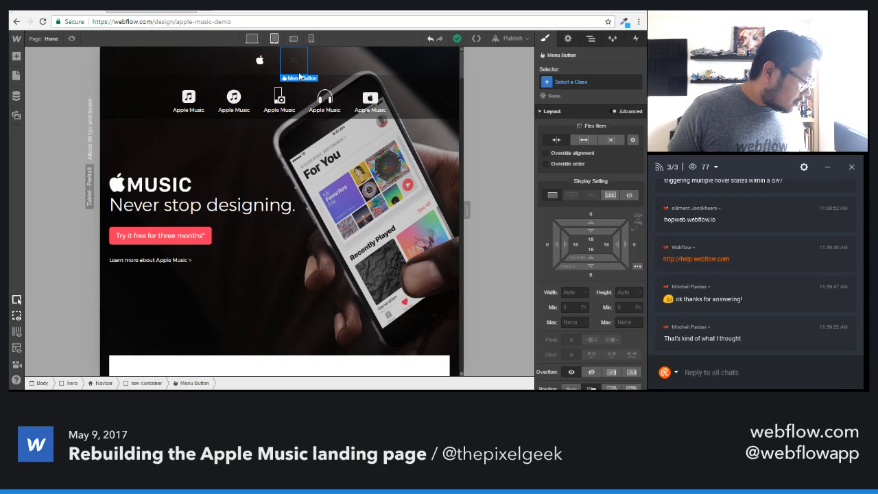
Select the icon-row Div Block, then switch to the published apple-music-demo.webflow.io tab.
{"action": "left_click", "coordinate": [422, 107]}
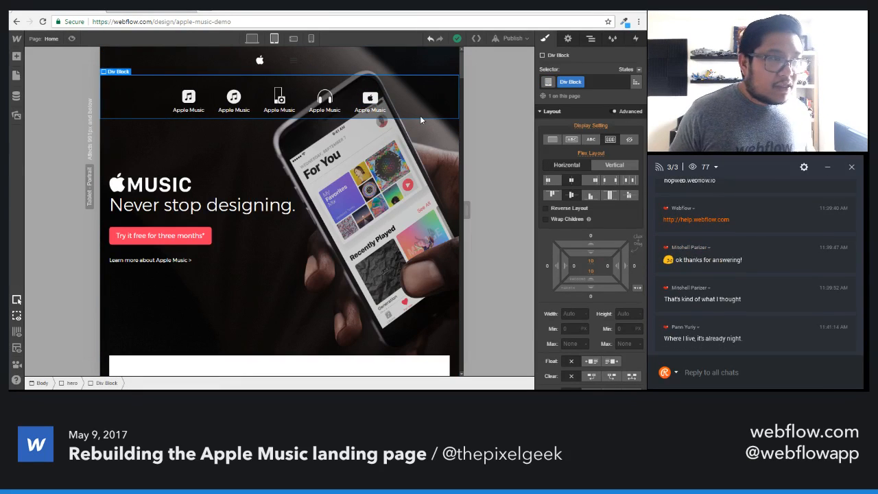
{"action": "left_click", "coordinate": [165, 12]}
{"action": "right_click", "coordinate": [231, 115]}
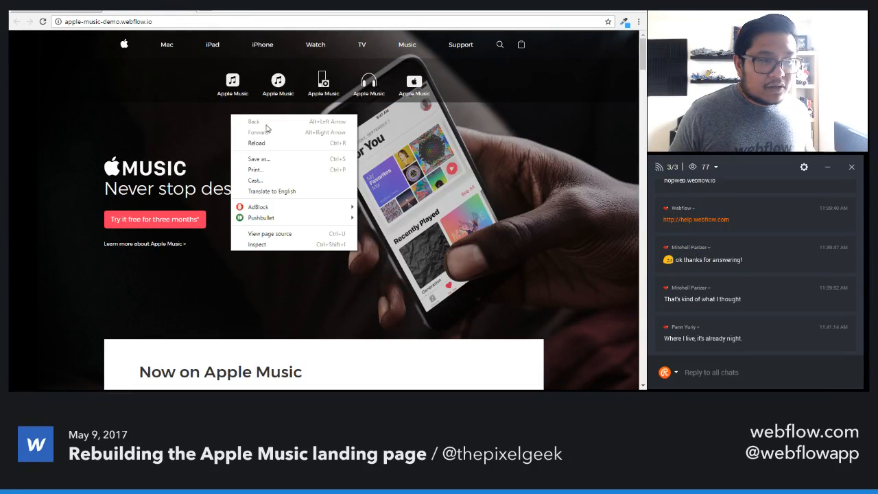
{"action": "left_click", "coordinate": [275, 247]}
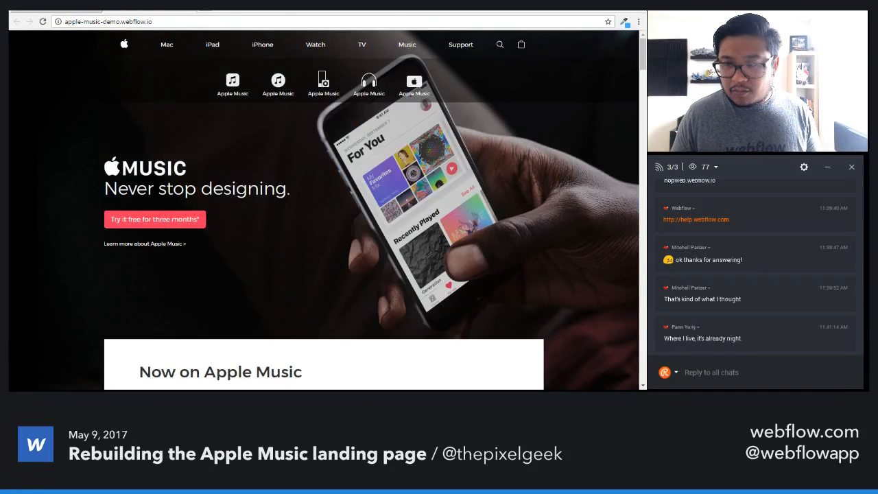
{"action": "key", "text": "ctrl+shift+m"}
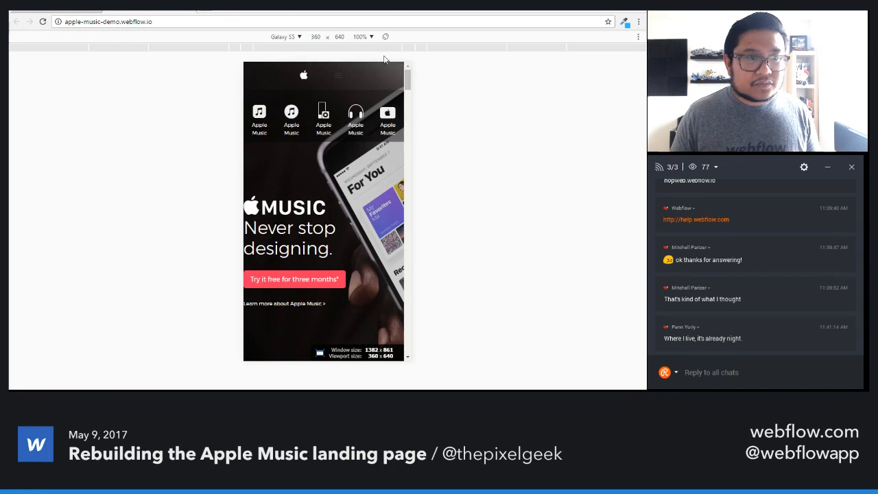
{"action": "left_click", "coordinate": [292, 36]}
{"action": "left_click", "coordinate": [299, 139]}
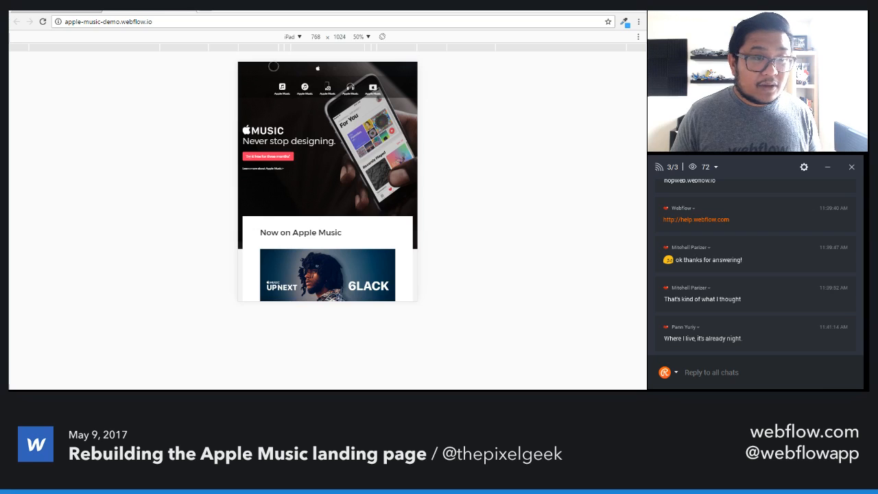
Load apple.com/music in a new tab and inspect it at iPad size.
{"action": "left_click", "coordinate": [209, 11]}
{"action": "type", "text": "apple.com"}
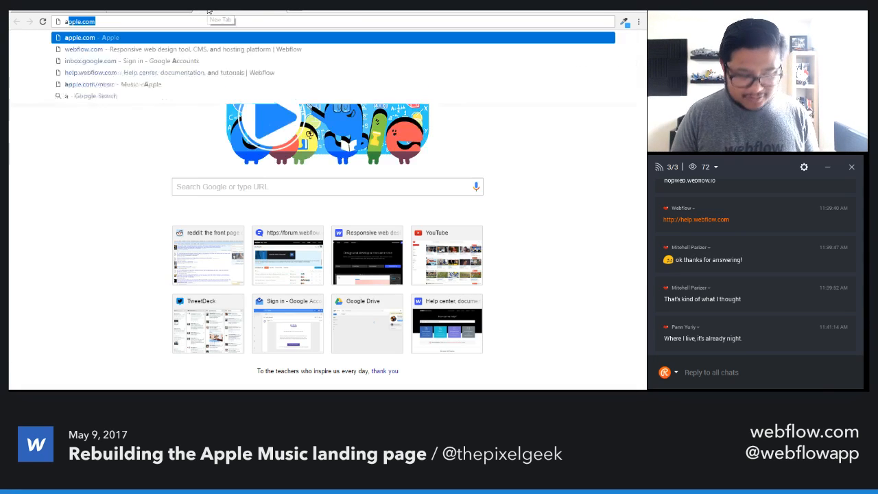
{"action": "key", "text": "Down"}
{"action": "key", "text": "Return"}
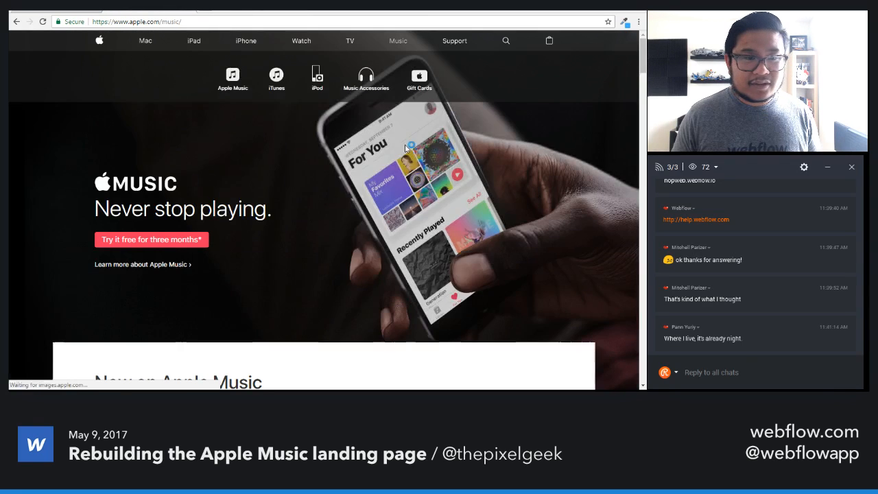
{"action": "right_click", "coordinate": [362, 158]}
{"action": "left_click", "coordinate": [398, 284]}
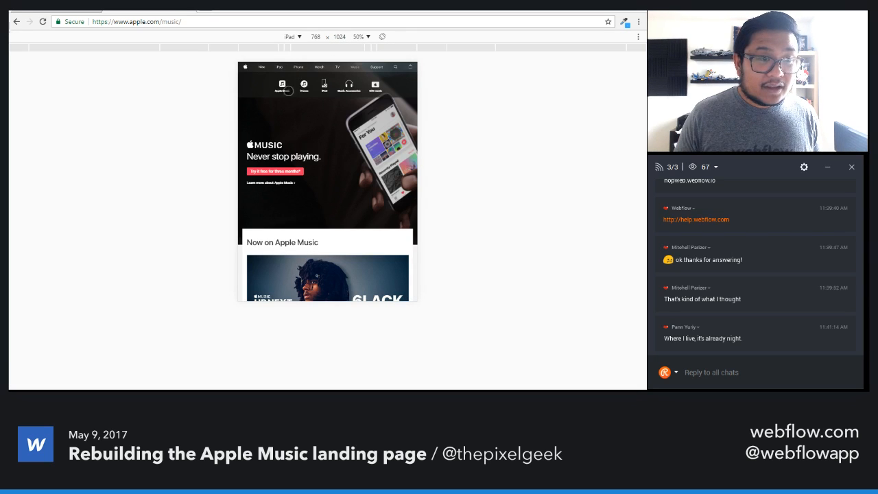
Scroll through apple.com/music at iPad 768×1024, then return to the Webflow Designer.
{"action": "scroll", "coordinate": [375, 217], "scroll_direction": "down", "scroll_amount": 1}
{"action": "scroll", "coordinate": [375, 217], "scroll_direction": "down", "scroll_amount": 5}
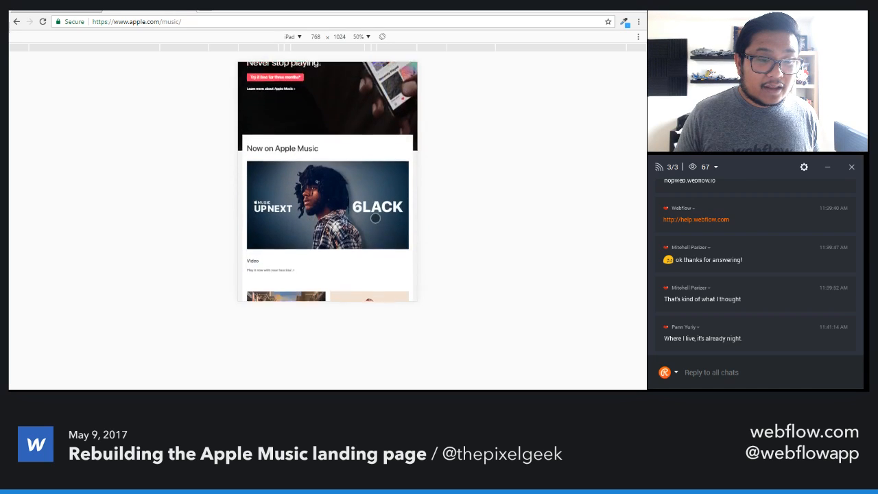
{"action": "scroll", "coordinate": [404, 233], "scroll_direction": "down", "scroll_amount": 3}
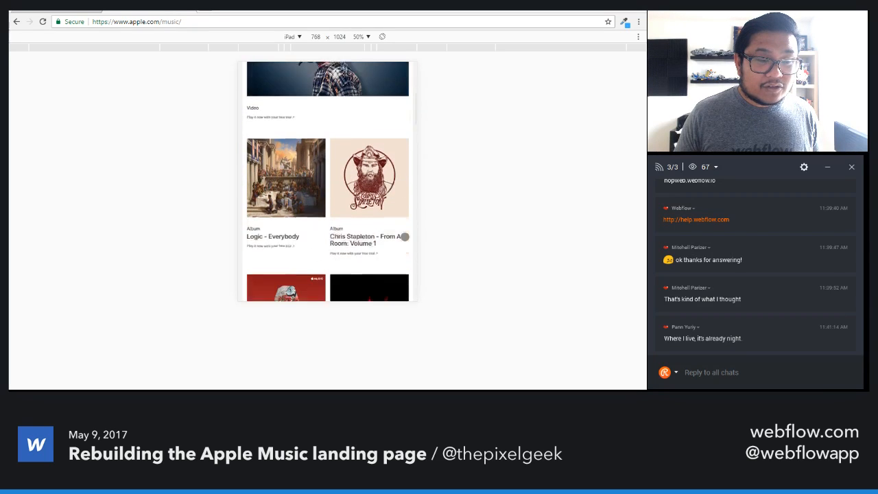
{"action": "scroll", "coordinate": [411, 188], "scroll_direction": "down", "scroll_amount": 3}
{"action": "scroll", "coordinate": [411, 189], "scroll_direction": "down", "scroll_amount": 3}
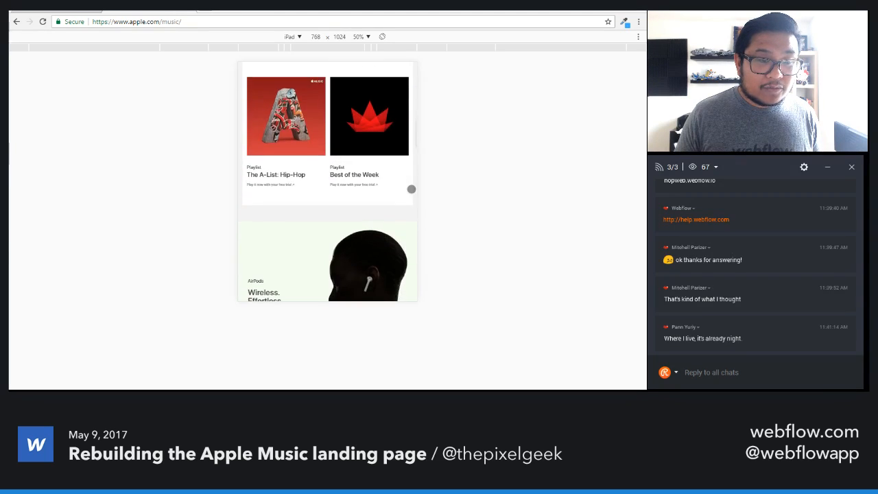
{"action": "scroll", "coordinate": [409, 188], "scroll_direction": "down", "scroll_amount": 3}
{"action": "scroll", "coordinate": [403, 192], "scroll_direction": "up", "scroll_amount": 2}
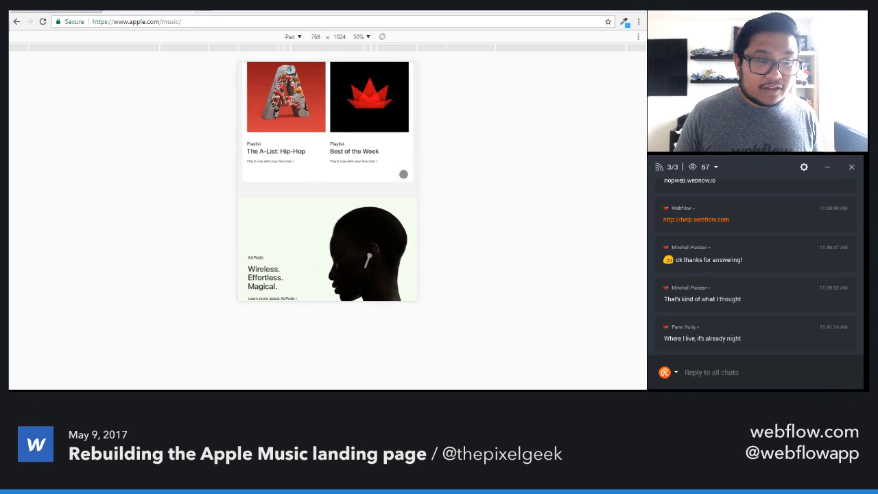
{"action": "scroll", "coordinate": [403, 175], "scroll_direction": "down", "scroll_amount": 3}
{"action": "scroll", "coordinate": [404, 176], "scroll_direction": "down", "scroll_amount": 3}
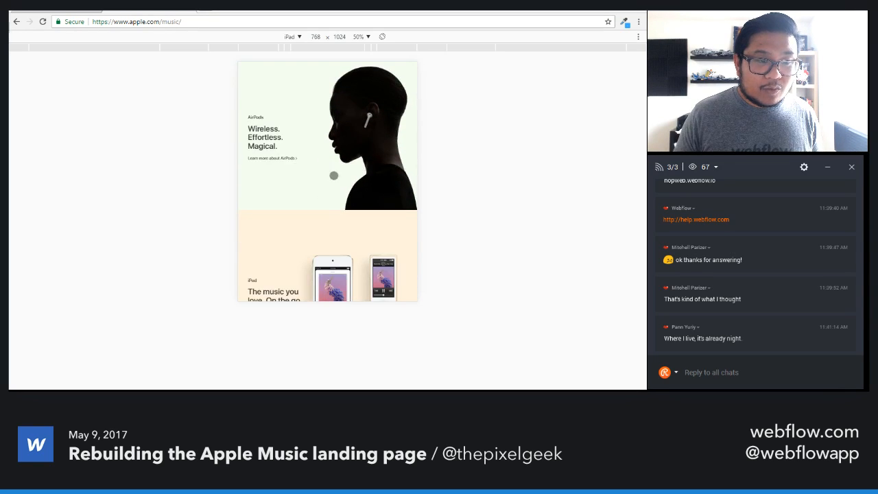
{"action": "scroll", "coordinate": [334, 177], "scroll_direction": "down", "scroll_amount": 10}
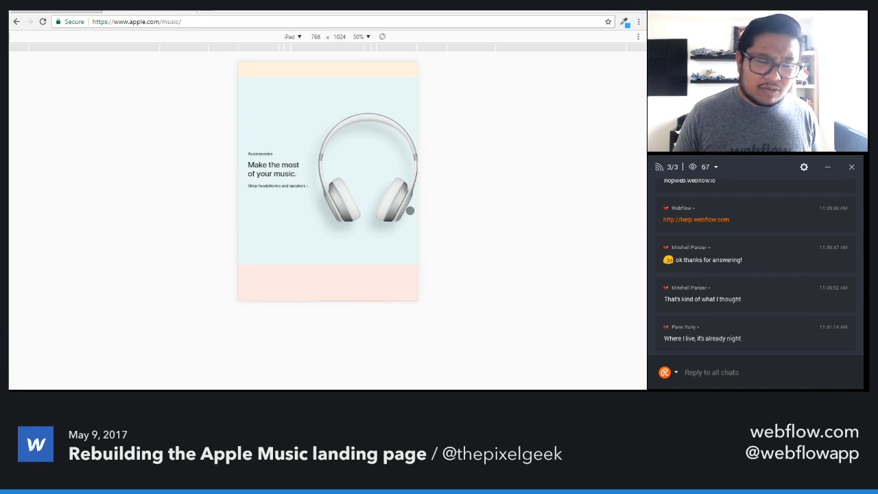
{"action": "scroll", "coordinate": [402, 204], "scroll_direction": "up", "scroll_amount": 5}
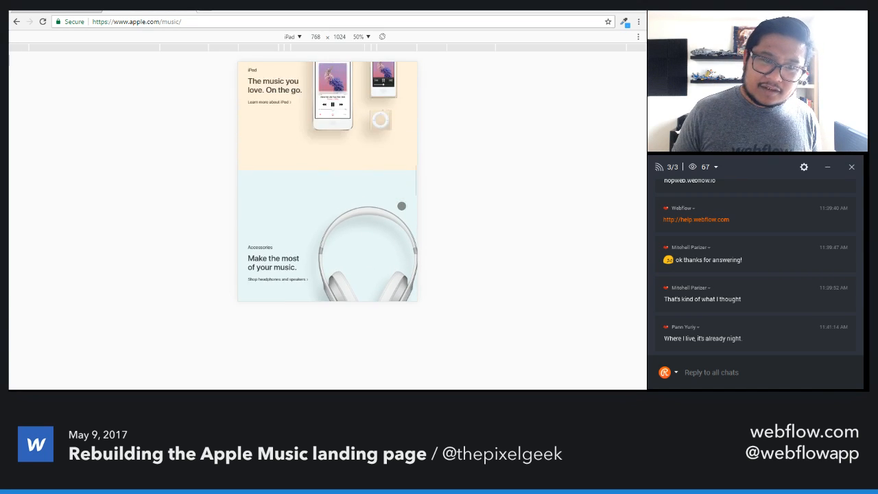
{"action": "scroll", "coordinate": [401, 205], "scroll_direction": "up", "scroll_amount": 3}
{"action": "scroll", "coordinate": [400, 204], "scroll_direction": "down", "scroll_amount": 5}
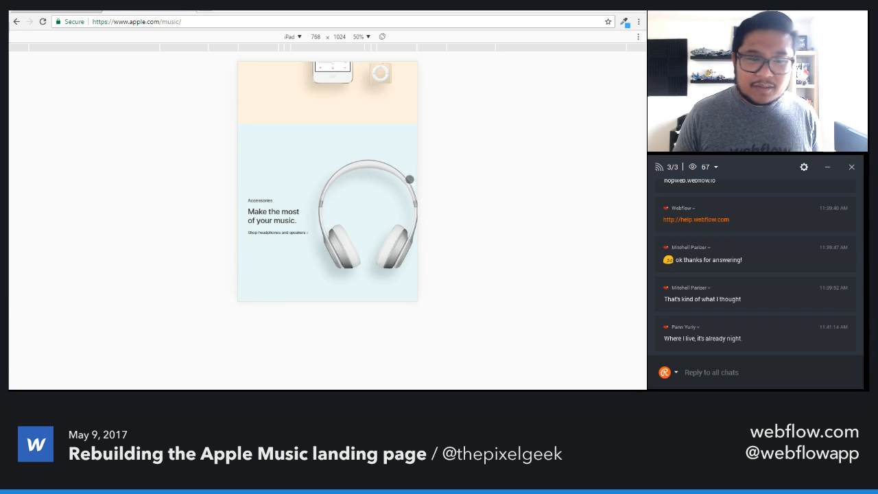
{"action": "scroll", "coordinate": [402, 247], "scroll_direction": "down", "scroll_amount": 1}
{"action": "scroll", "coordinate": [395, 242], "scroll_direction": "down", "scroll_amount": 5}
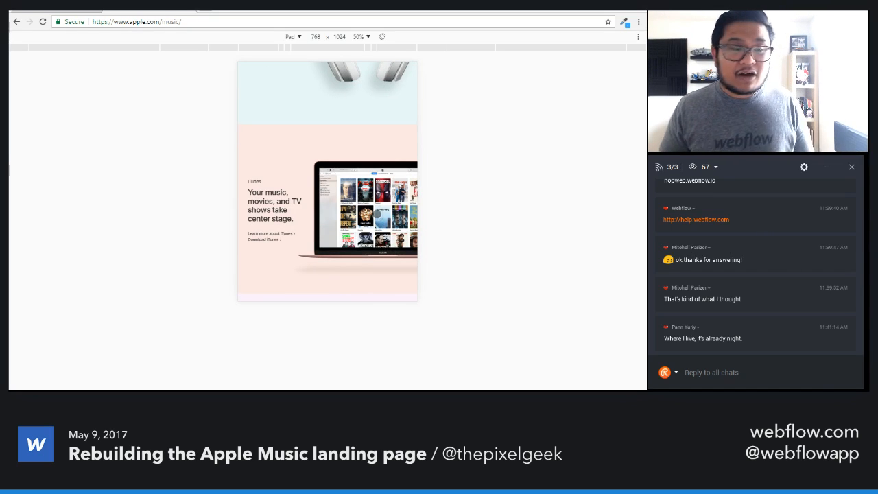
{"action": "scroll", "coordinate": [377, 218], "scroll_direction": "down", "scroll_amount": 1}
{"action": "scroll", "coordinate": [374, 209], "scroll_direction": "up", "scroll_amount": 5}
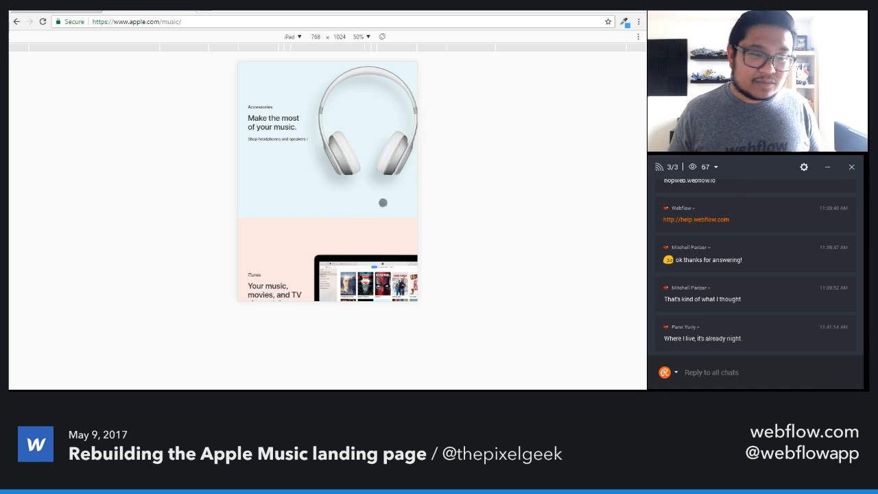
{"action": "scroll", "coordinate": [383, 202], "scroll_direction": "down", "scroll_amount": 5}
{"action": "scroll", "coordinate": [359, 213], "scroll_direction": "down", "scroll_amount": 6}
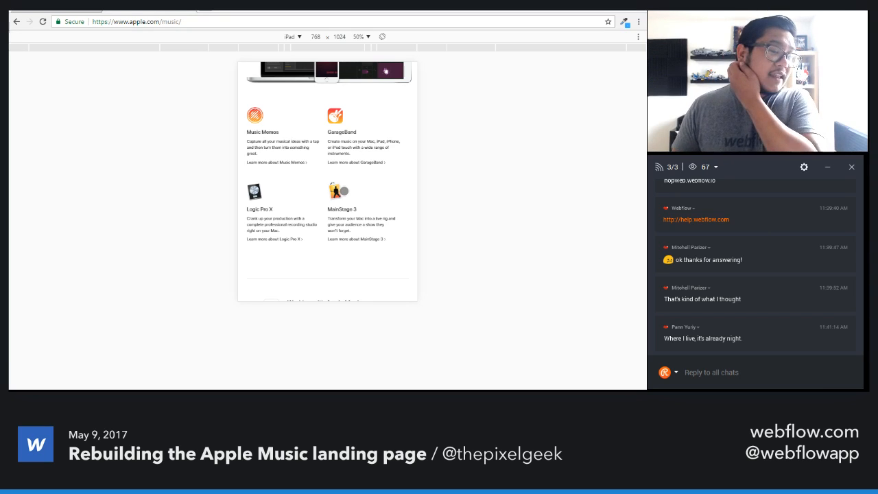
{"action": "scroll", "coordinate": [336, 196], "scroll_direction": "down", "scroll_amount": 4}
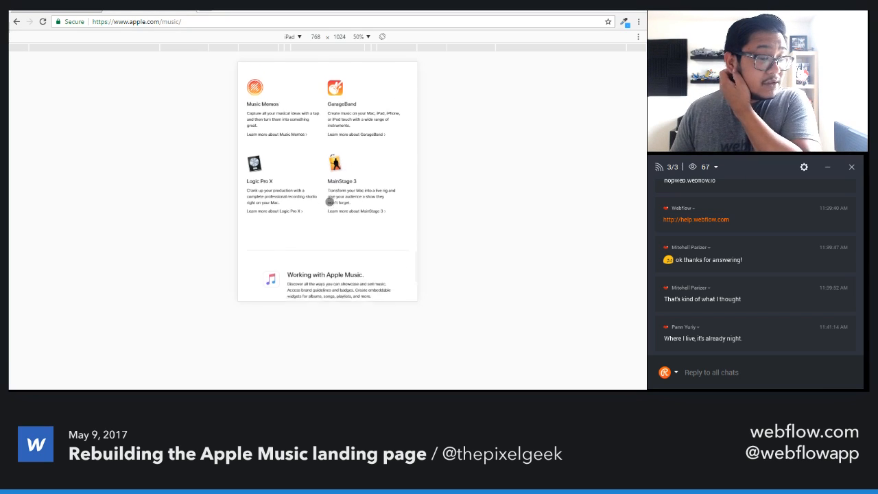
{"action": "scroll", "coordinate": [330, 202], "scroll_direction": "up", "scroll_amount": 15}
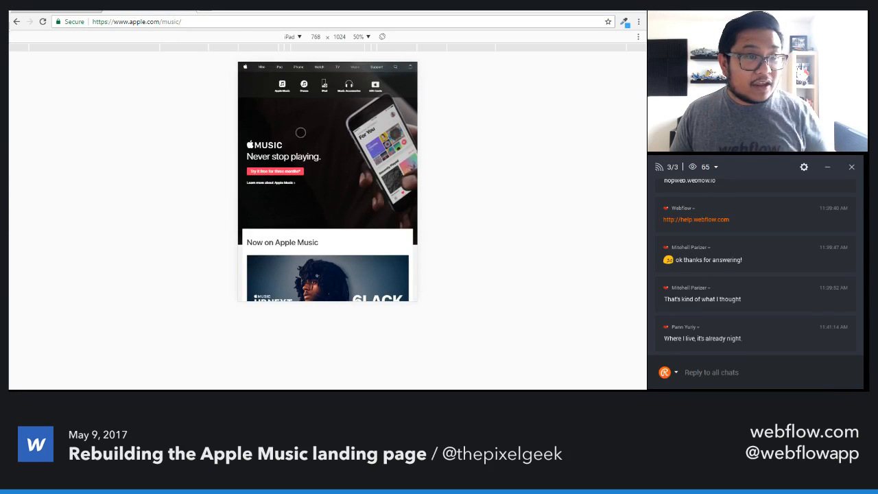
{"action": "key", "text": "ctrl+Tab"}
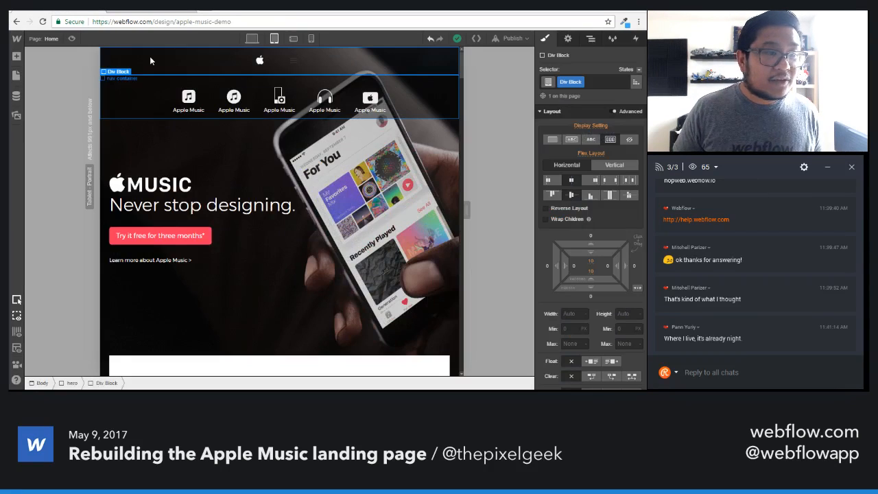
Set the nav container's menu icon to appear only at Phone (L) and below.
{"action": "left_click", "coordinate": [307, 56]}
{"action": "left_click", "coordinate": [568, 38]}
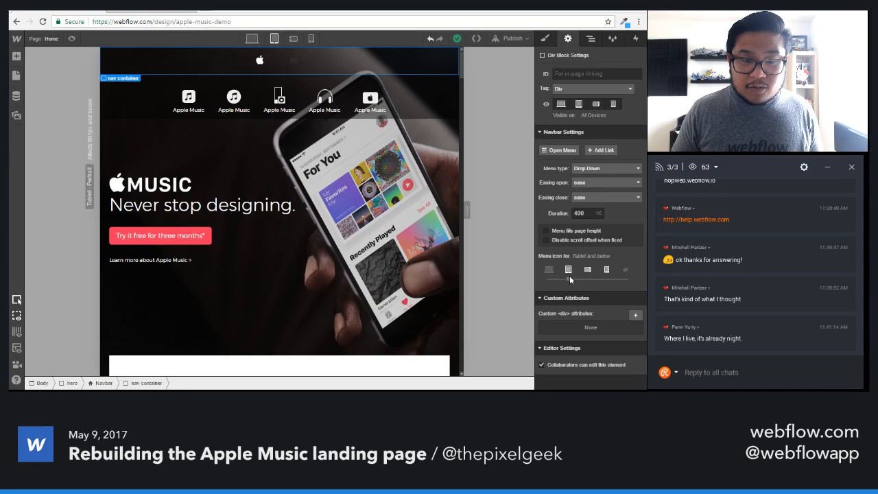
{"action": "left_click_drag", "start_coordinate": [575, 284], "coordinate": [592, 284]}
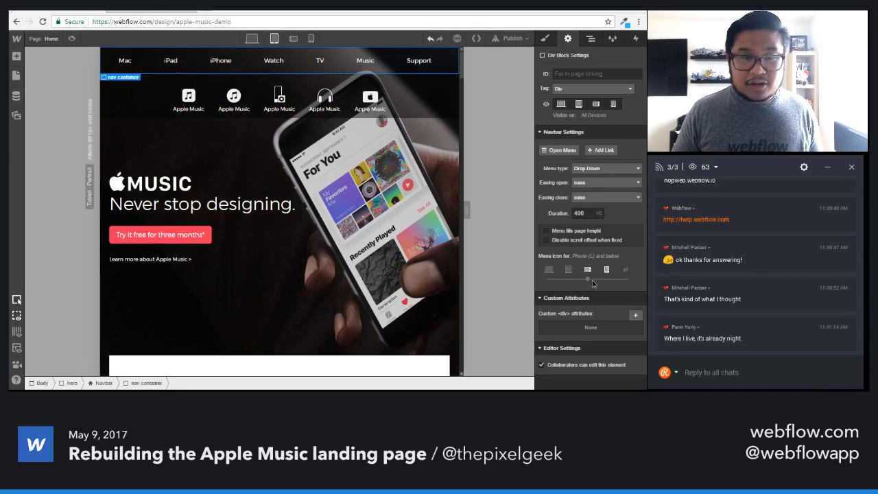
Select the Support link, then inspect the nav icon and logo in the Navigator.
{"action": "left_click", "coordinate": [414, 67]}
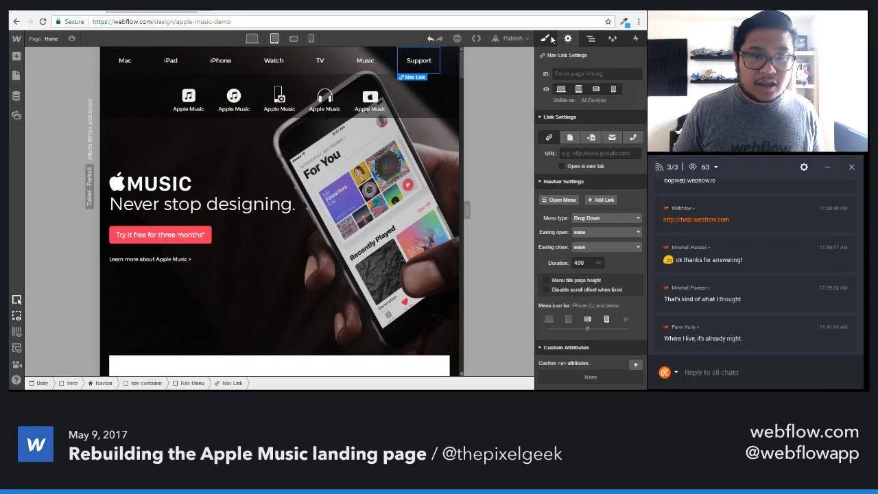
{"action": "left_click", "coordinate": [589, 39]}
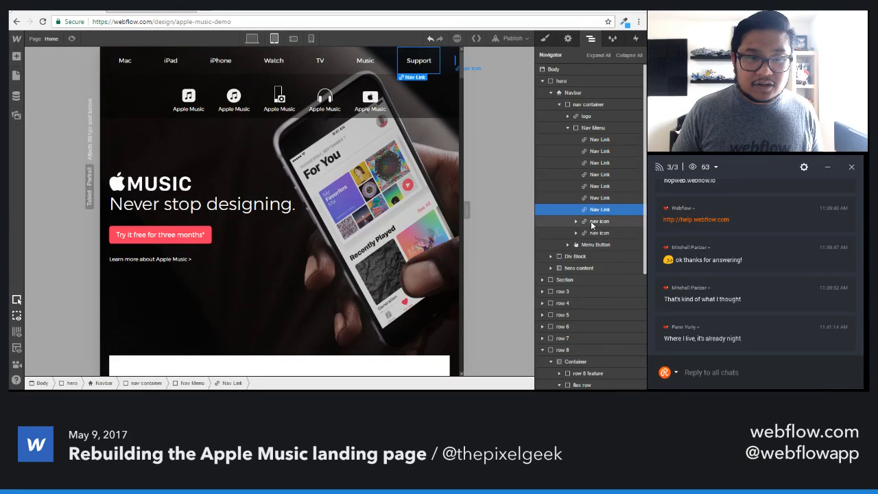
{"action": "left_click", "coordinate": [592, 222]}
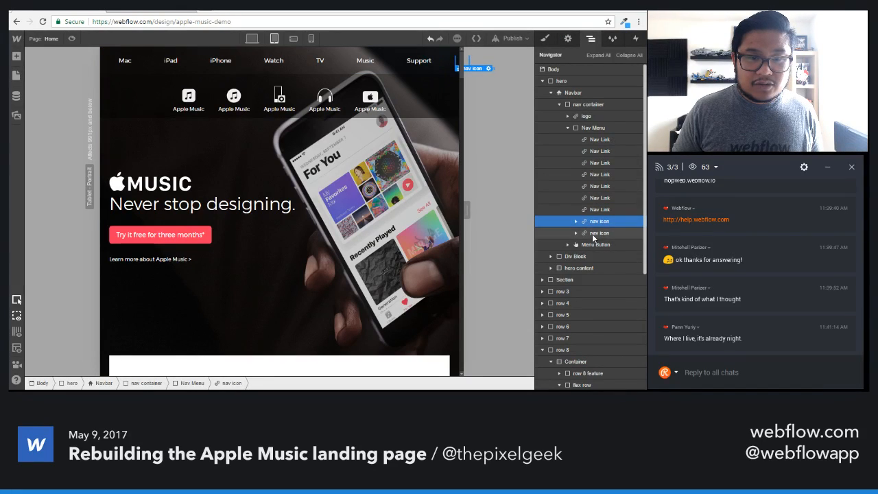
{"action": "left_click", "coordinate": [545, 39]}
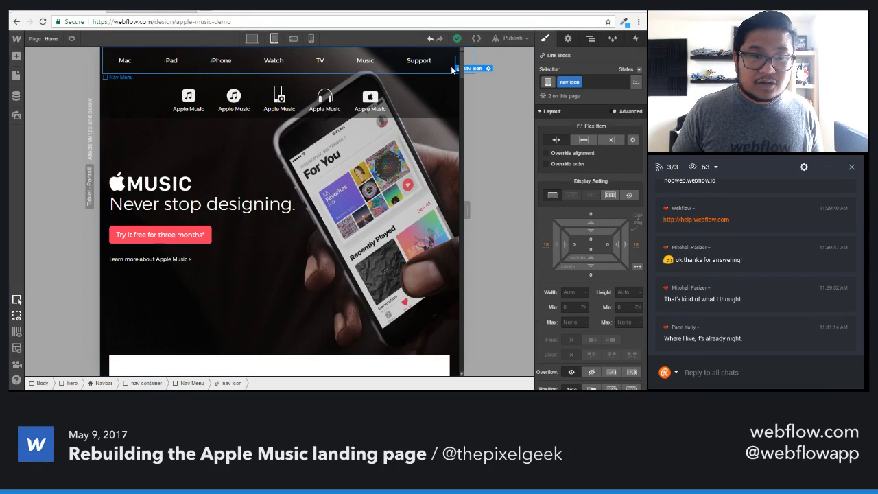
{"action": "left_click", "coordinate": [591, 40]}
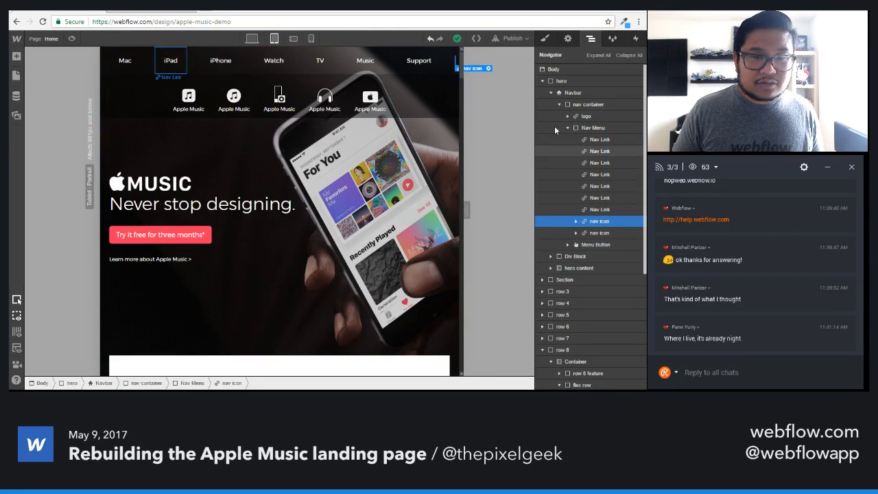
{"action": "left_click", "coordinate": [585, 118]}
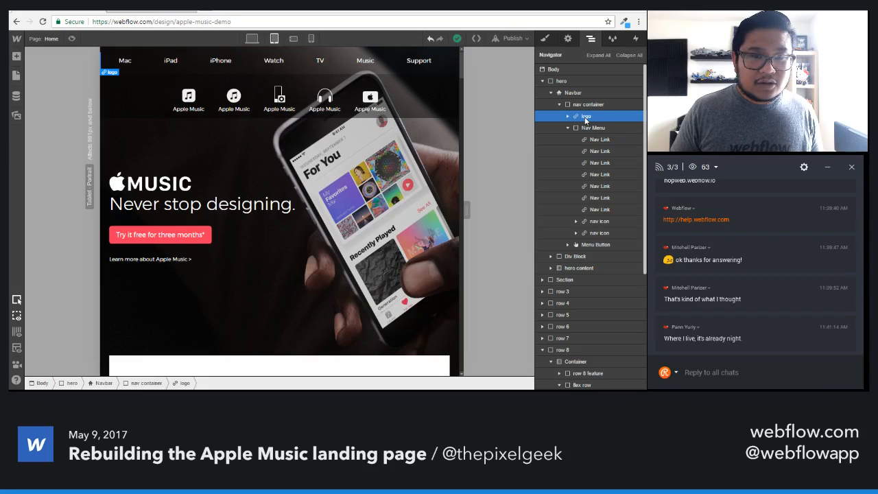
Set the logo's right margin to 0, keeping its width and height at auto.
{"action": "left_click", "coordinate": [545, 38]}
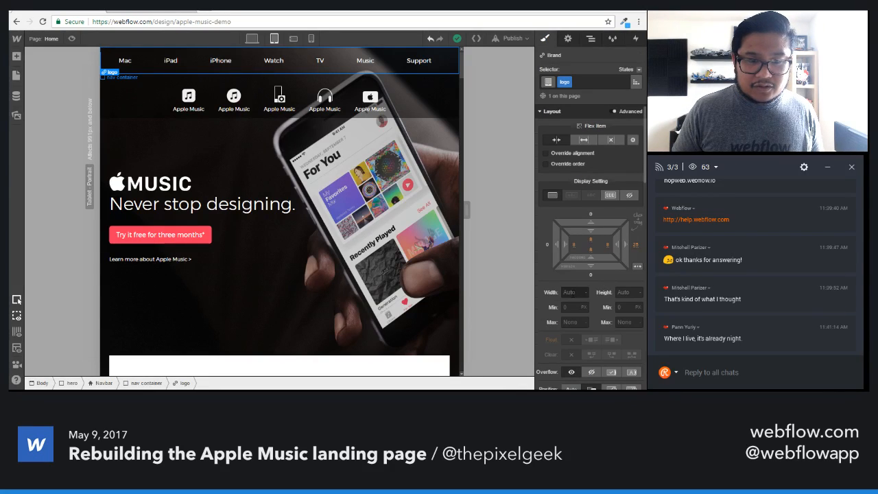
{"action": "left_click", "coordinate": [633, 243]}
{"action": "type", "text": "0"}
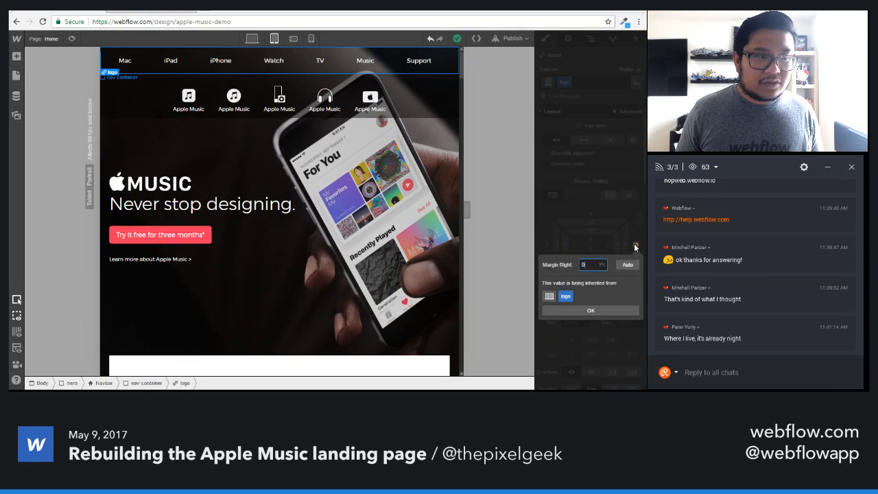
{"action": "key", "text": "Return"}
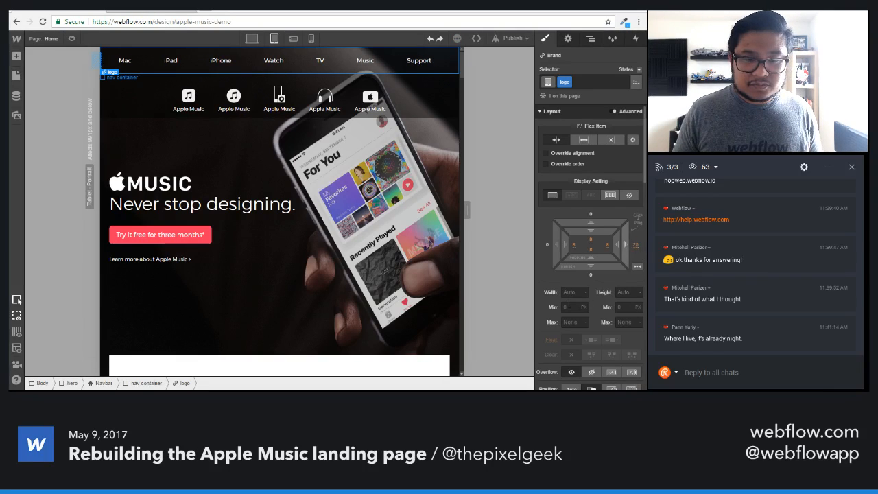
{"action": "left_click", "coordinate": [567, 290]}
{"action": "type", "text": "25"}
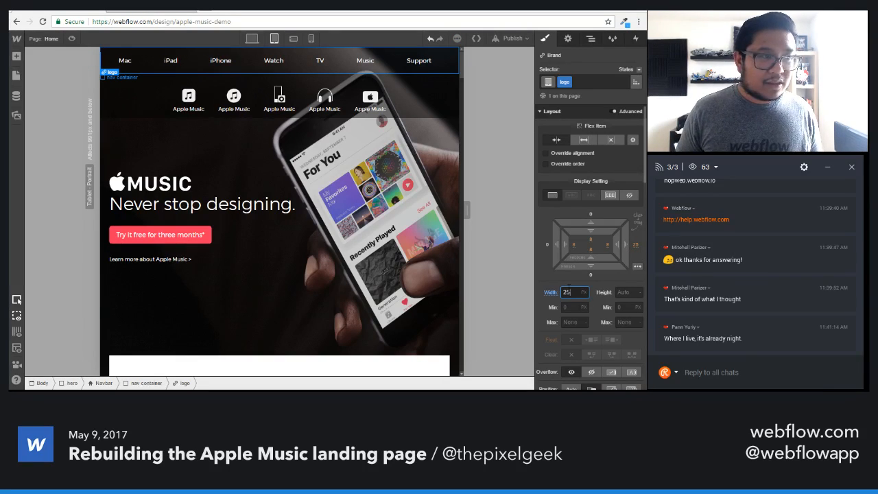
{"action": "key", "text": "Tab"}
{"action": "type", "text": "25"}
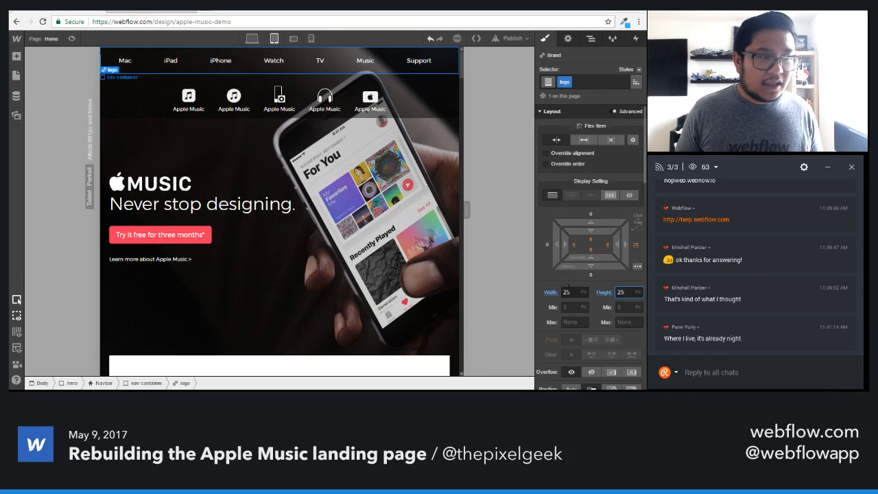
{"action": "key", "text": "BackSpace"}
{"action": "key", "text": "BackSpace"}
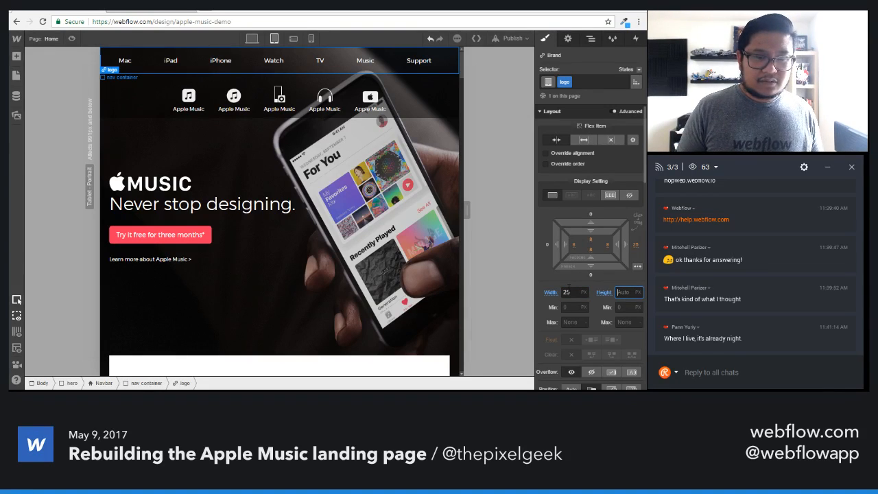
{"action": "key", "text": "shift+Tab"}
{"action": "key", "text": "BackSpace"}
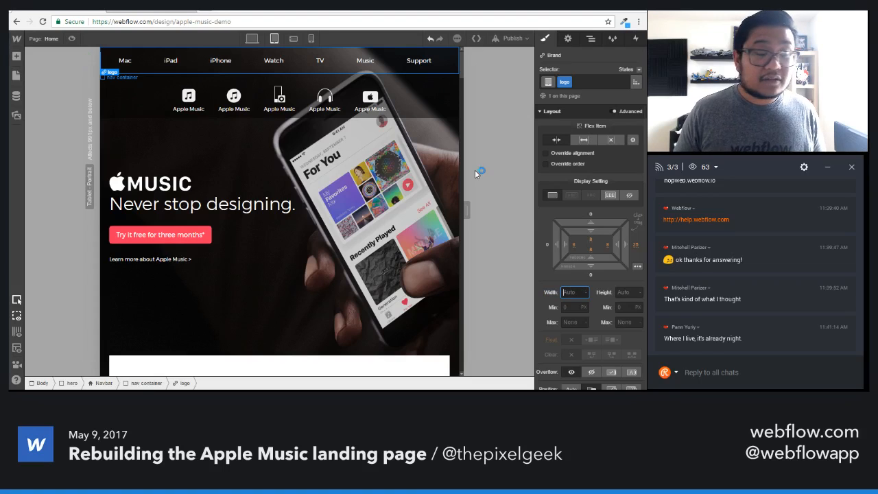
Inspect the Nav Menu and nav container styles, then bring up the first Nav Link's styles.
{"action": "left_click", "coordinate": [590, 38]}
{"action": "left_click", "coordinate": [587, 128]}
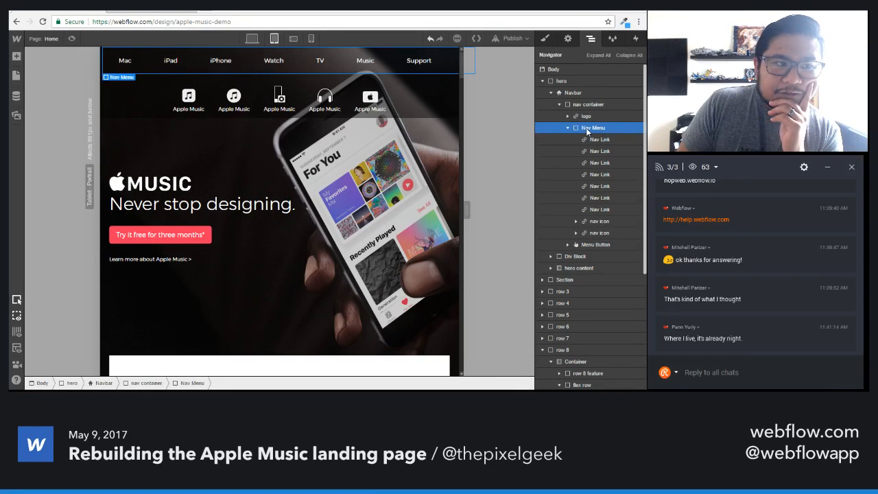
{"action": "left_click", "coordinate": [587, 104]}
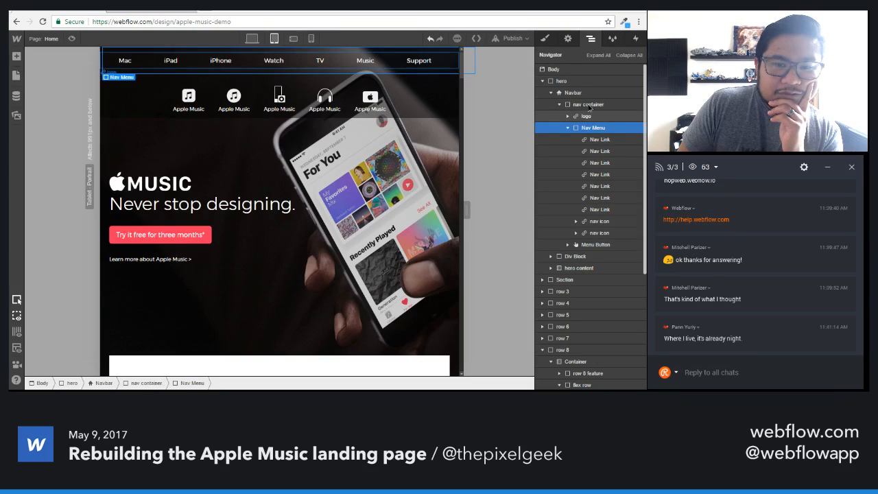
{"action": "left_click", "coordinate": [545, 38]}
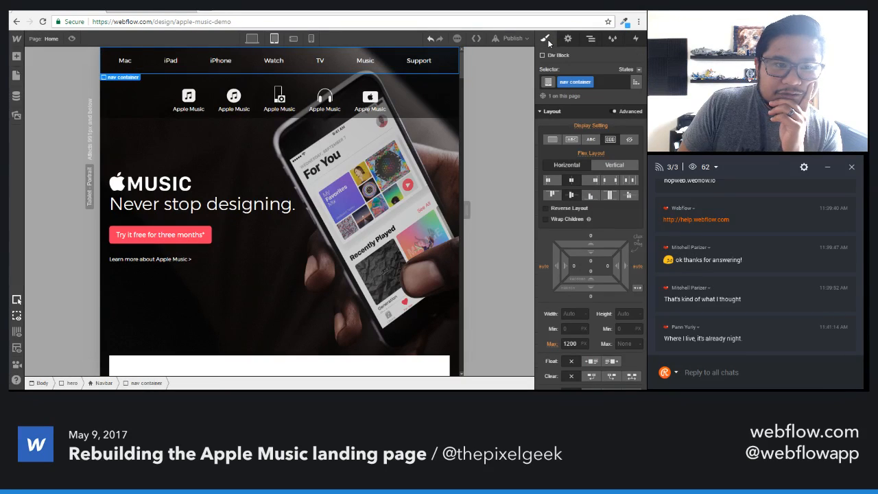
{"action": "left_click", "coordinate": [590, 39]}
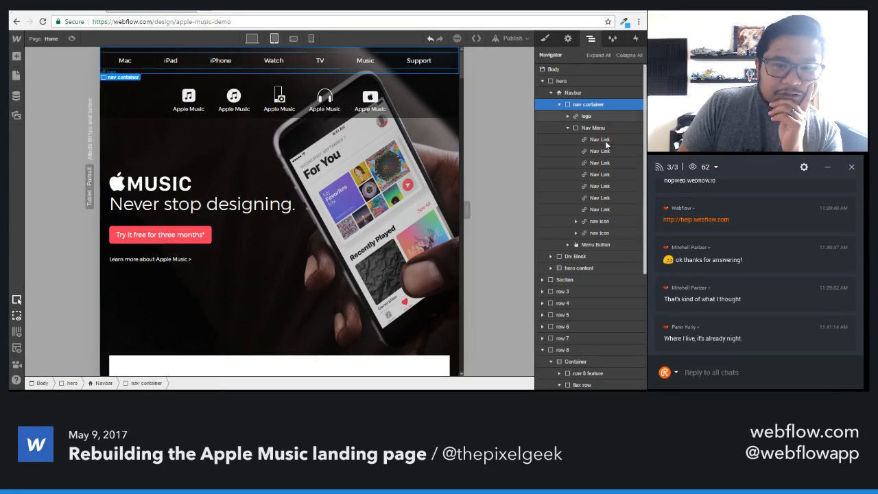
{"action": "left_click", "coordinate": [601, 140]}
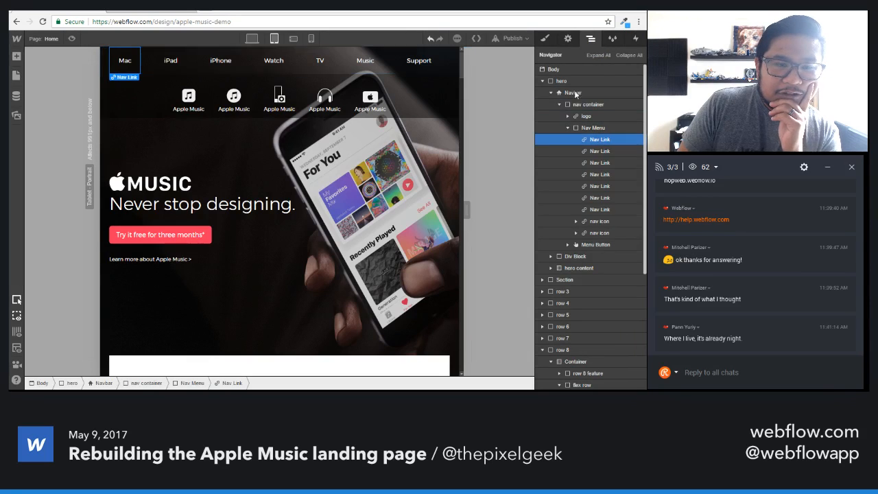
{"action": "left_click", "coordinate": [545, 39]}
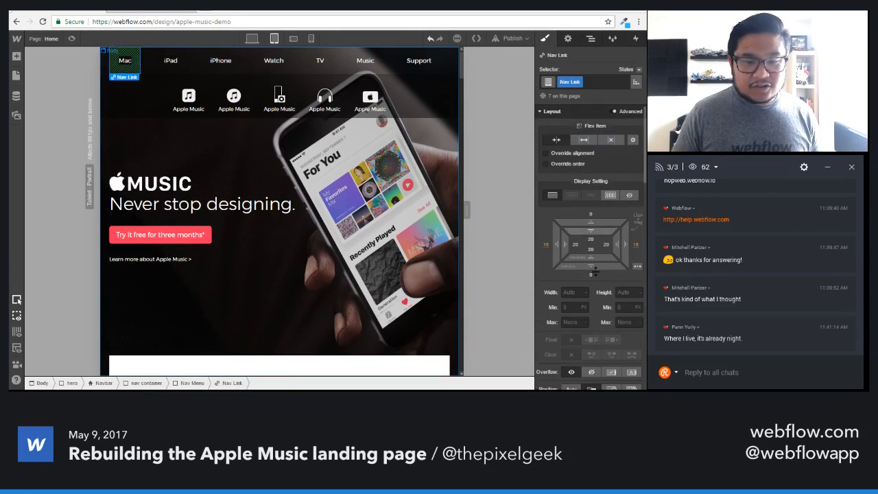
Adjust the Nav Link's horizontal padding and set its left and right margins to 0.
{"action": "mouse_move", "coordinate": [560, 243]}
{"action": "left_mouse_down"}
{"action": "mouse_move", "coordinate": [545, 243]}
{"action": "mouse_move", "coordinate": [559, 243]}
{"action": "left_mouse_up"}
{"action": "left_click", "coordinate": [547, 249]}
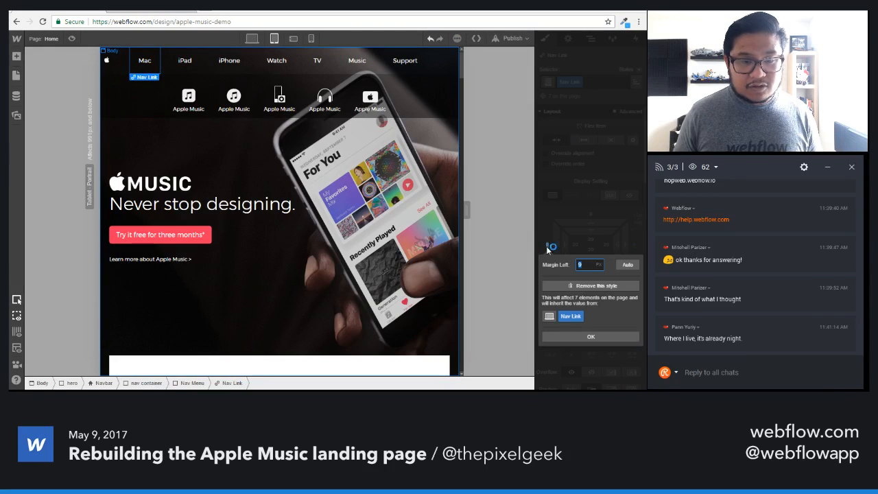
{"action": "type", "text": "0"}
{"action": "key", "text": "Return"}
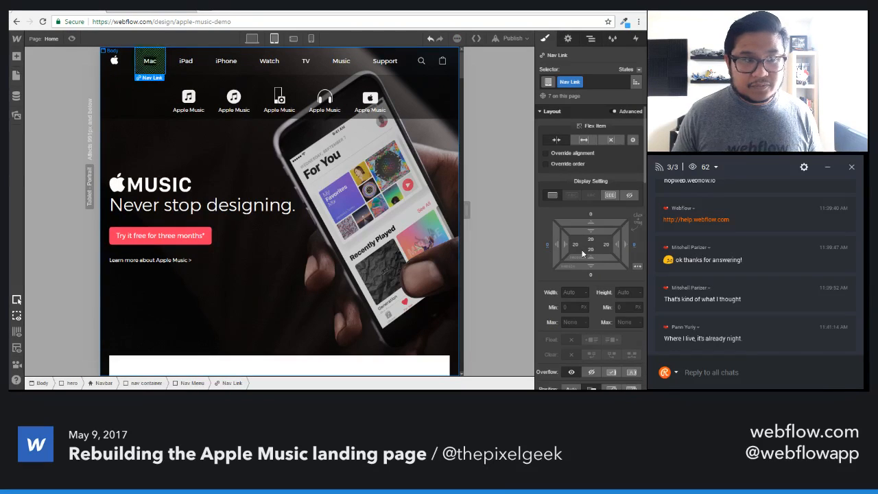
{"action": "left_click", "coordinate": [637, 246]}
{"action": "type", "text": "0"}
{"action": "key", "text": "Return"}
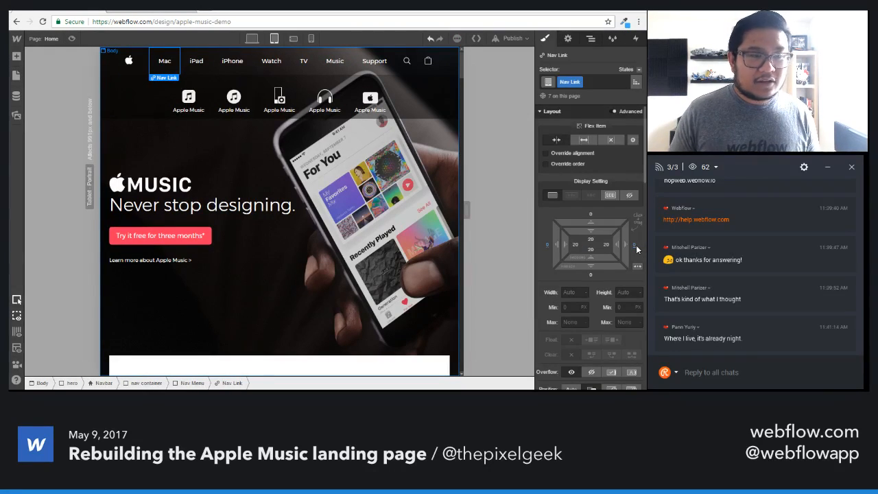
Reset the nav links' side margins to 0 and check the nav row at 991px.
{"action": "left_click_drag", "start_coordinate": [557, 247], "coordinate": [550, 248]}
{"action": "left_click", "coordinate": [545, 246]}
{"action": "type", "text": "0"}
{"action": "key", "text": "Return"}
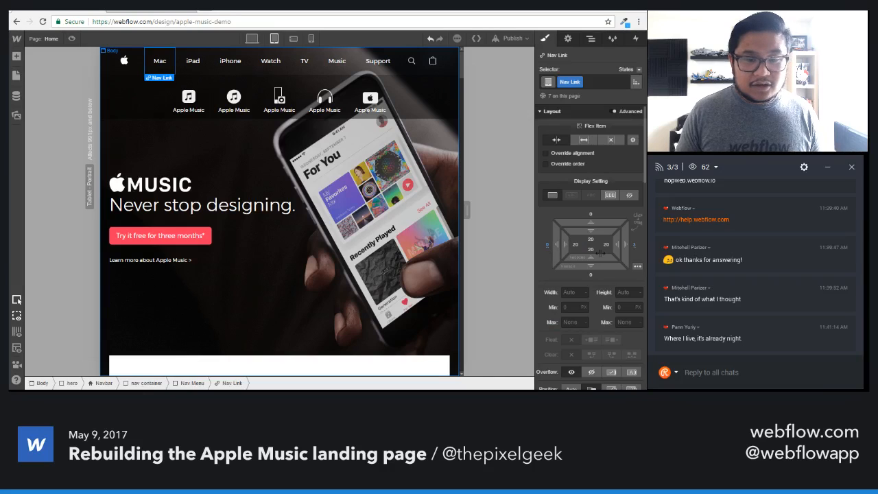
{"action": "left_click", "coordinate": [635, 244]}
{"action": "type", "text": "0"}
{"action": "key", "text": "Return"}
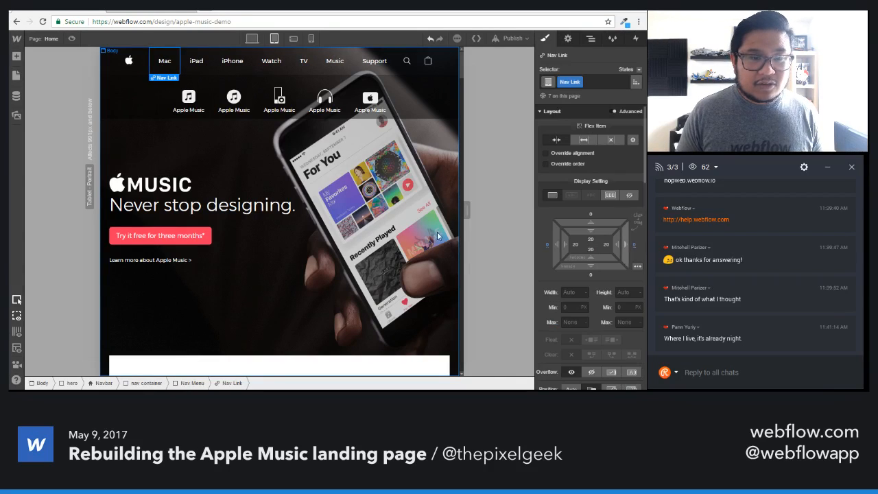
{"action": "left_click_drag", "start_coordinate": [466, 207], "coordinate": [541, 207]}
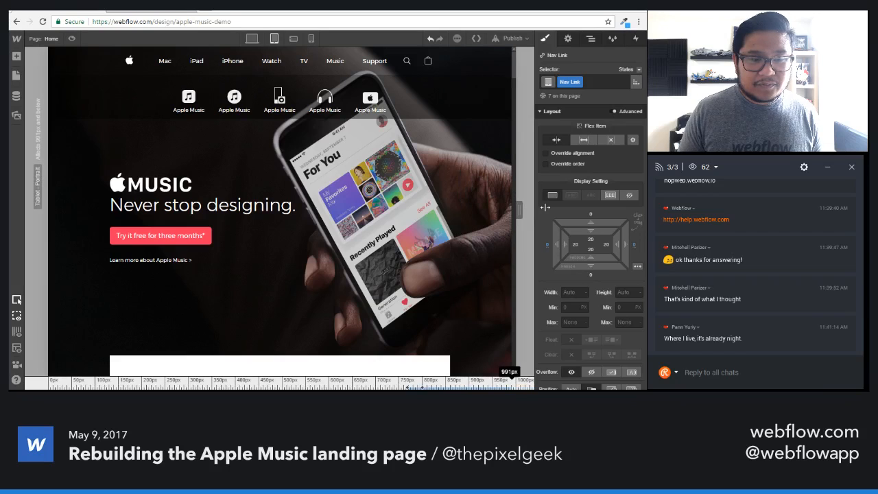
{"action": "left_click", "coordinate": [274, 40]}
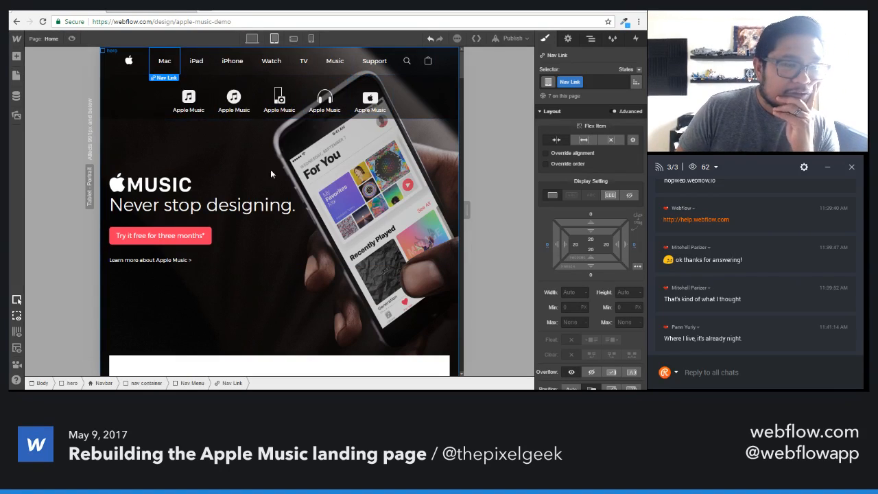
Reduce the Now on Apple Music row 2 container's side padding from 75 to 20.
{"action": "left_click", "coordinate": [141, 12]}
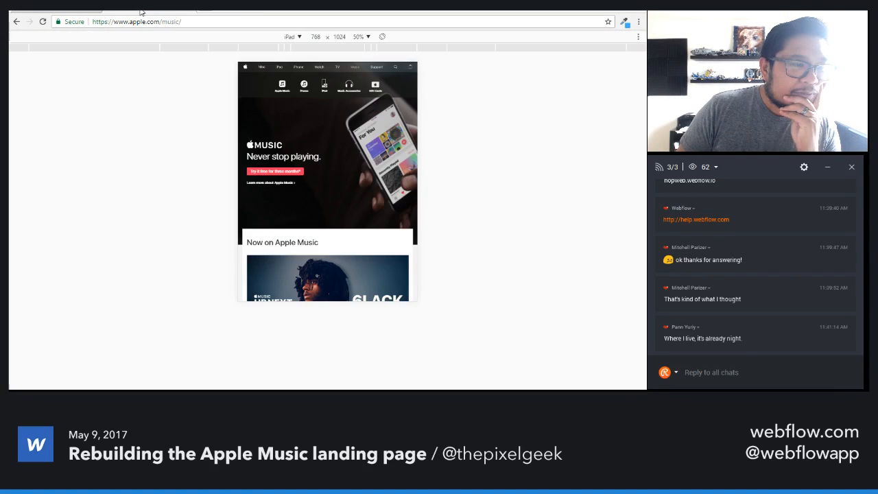
{"action": "left_click", "coordinate": [79, 12]}
{"action": "left_click", "coordinate": [114, 317]}
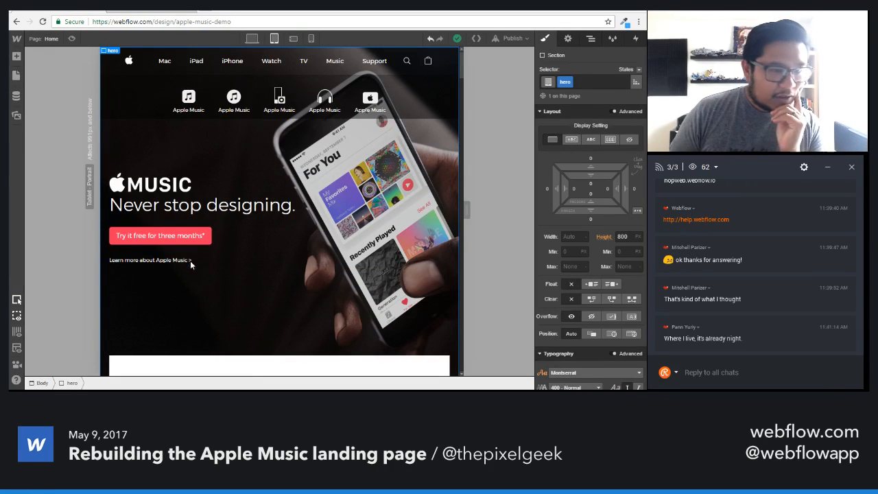
{"action": "left_click", "coordinate": [273, 259]}
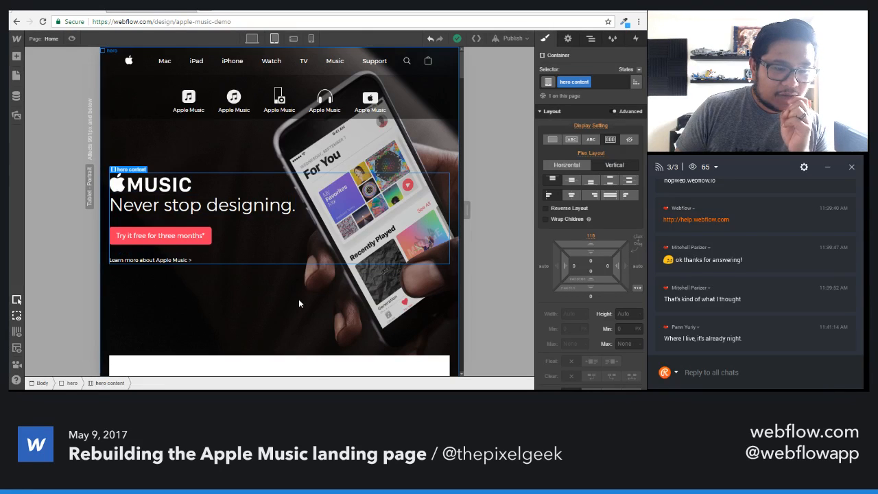
{"action": "scroll", "coordinate": [298, 303], "scroll_direction": "down", "scroll_amount": 5}
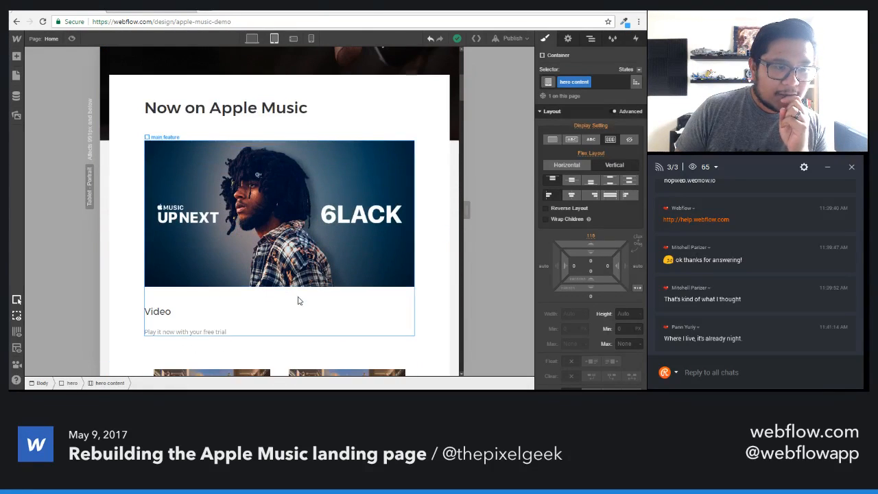
{"action": "left_click", "coordinate": [440, 155]}
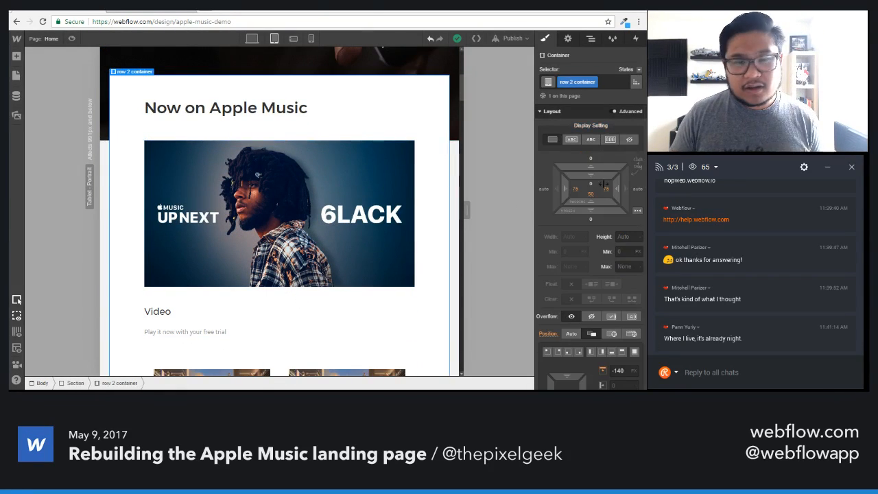
{"action": "left_click_drag", "start_coordinate": [561, 188], "coordinate": [490, 191]}
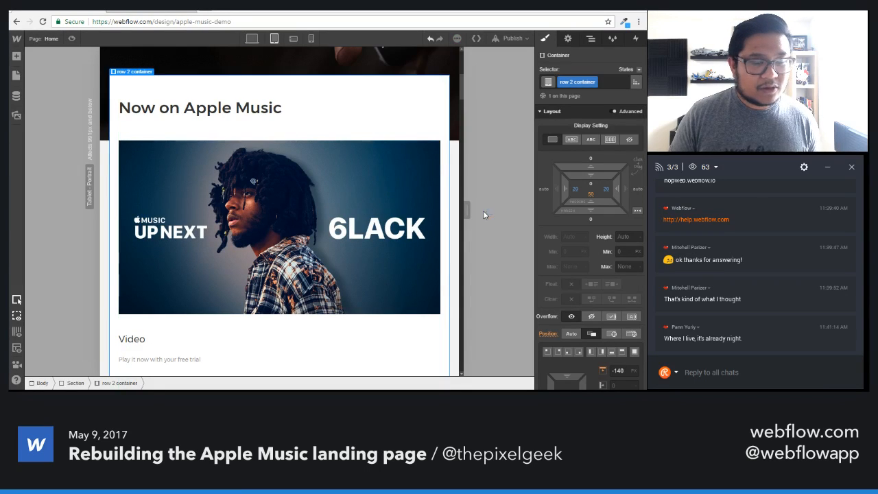
{"action": "scroll", "coordinate": [366, 299], "scroll_direction": "down", "scroll_amount": 3}
{"action": "scroll", "coordinate": [365, 299], "scroll_direction": "down", "scroll_amount": 2}
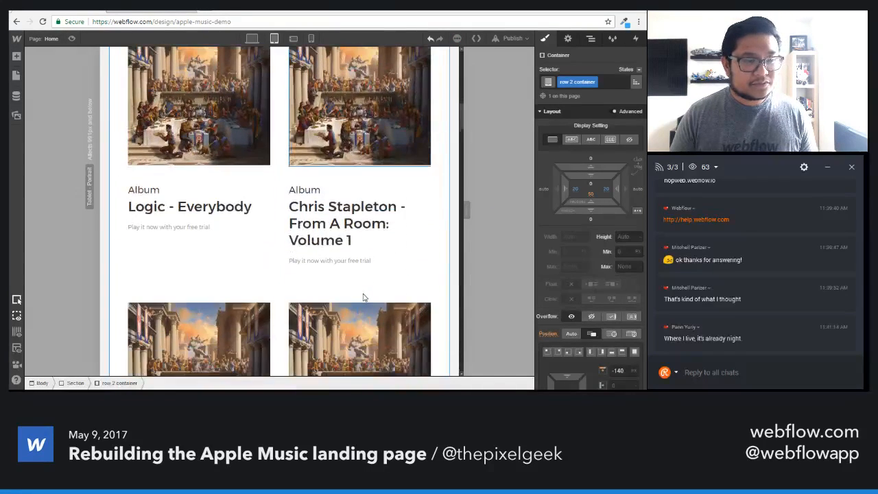
Replace the right album card image with the Chris Stapleton artwork.
{"action": "scroll", "coordinate": [364, 299], "scroll_direction": "up", "scroll_amount": 3}
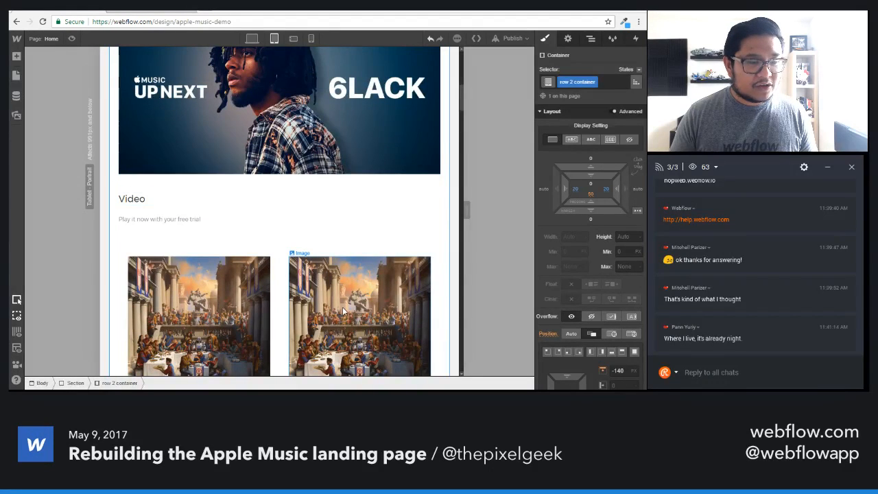
{"action": "scroll", "coordinate": [343, 310], "scroll_direction": "down", "scroll_amount": 2}
{"action": "left_click", "coordinate": [426, 192]}
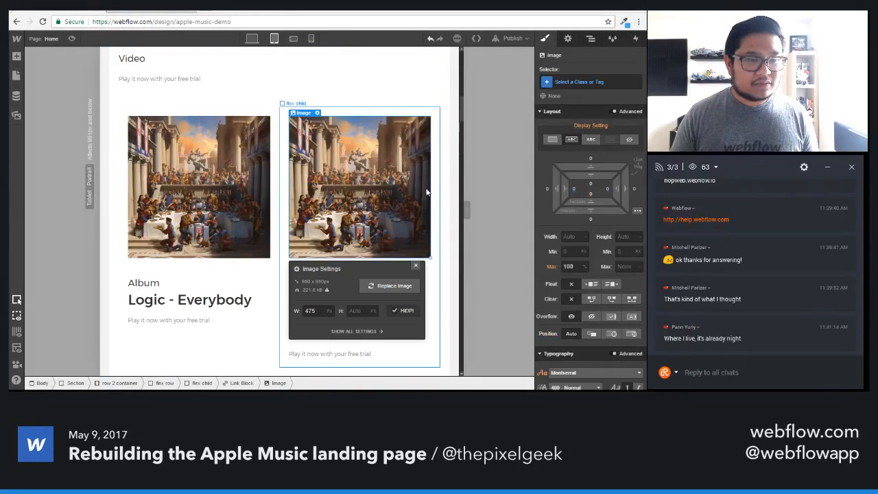
{"action": "left_click", "coordinate": [384, 285]}
{"action": "left_click", "coordinate": [322, 295]}
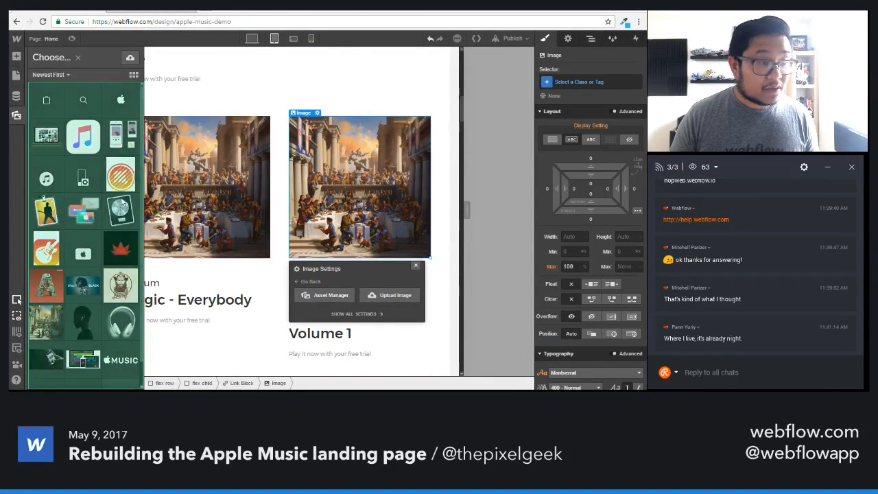
{"action": "left_click", "coordinate": [120, 283]}
Give the lower-left playlist image the red A artwork.
{"action": "scroll", "coordinate": [231, 253], "scroll_direction": "down", "scroll_amount": 1}
{"action": "left_click", "coordinate": [231, 253]}
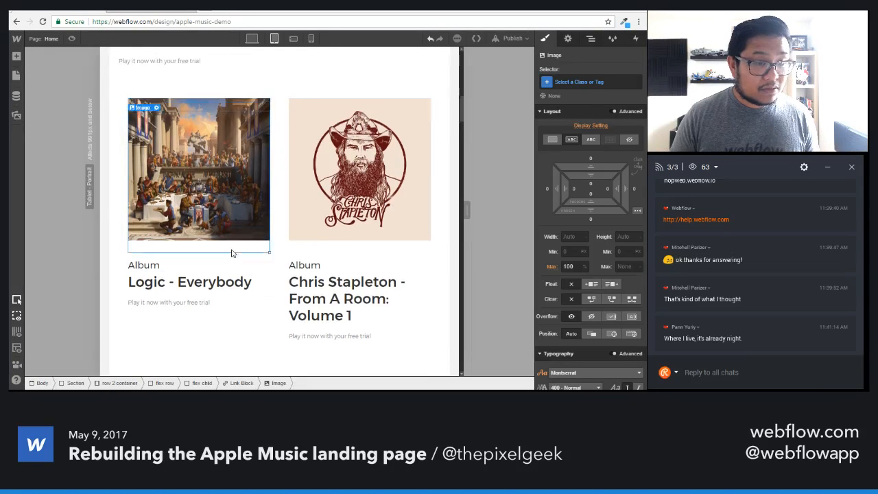
{"action": "scroll", "coordinate": [231, 253], "scroll_direction": "down", "scroll_amount": 2}
{"action": "left_click", "coordinate": [194, 293]}
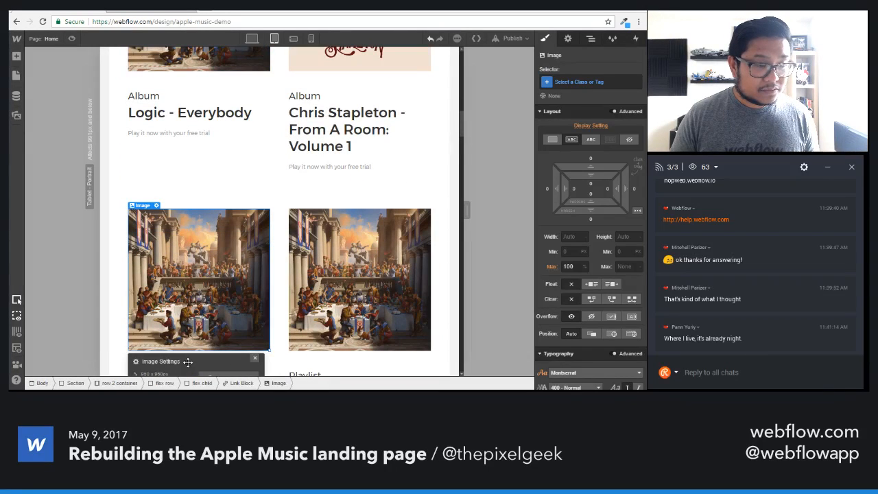
{"action": "left_click_drag", "start_coordinate": [188, 361], "coordinate": [192, 168]}
{"action": "left_click", "coordinate": [233, 187]}
{"action": "left_click", "coordinate": [175, 196]}
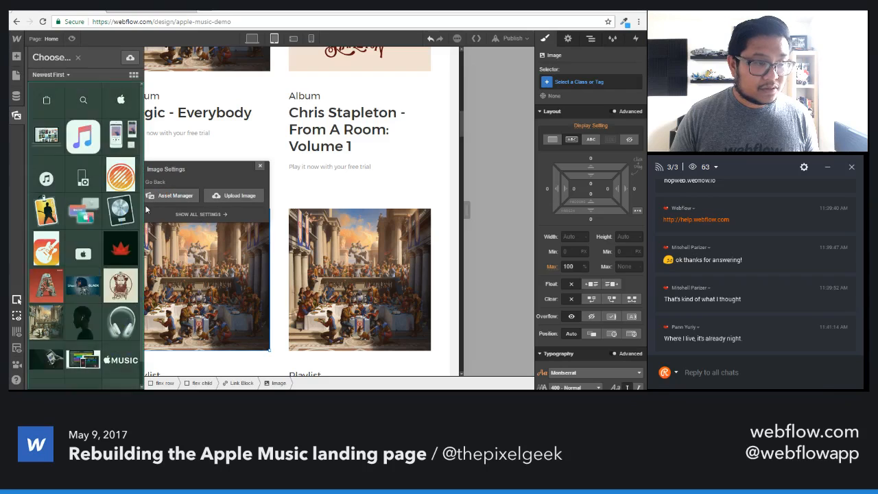
{"action": "left_click", "coordinate": [45, 284]}
Set the lower-right playlist image to the red crown artwork and close Image Settings.
{"action": "left_click", "coordinate": [401, 247]}
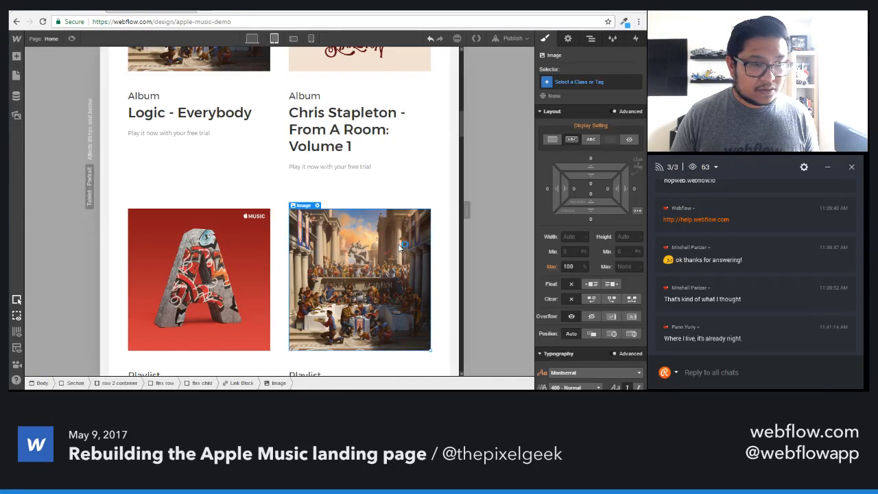
{"action": "left_click_drag", "start_coordinate": [348, 362], "coordinate": [357, 190]}
{"action": "left_click", "coordinate": [390, 209]}
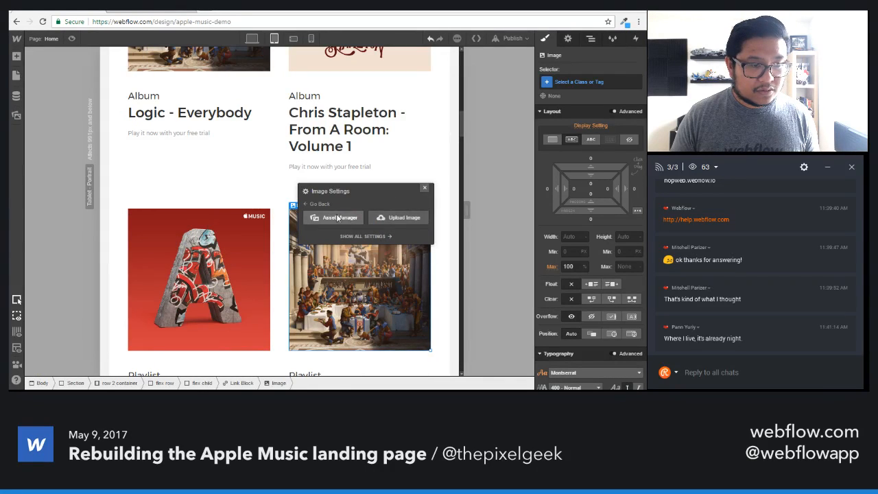
{"action": "left_click", "coordinate": [335, 218]}
{"action": "left_click", "coordinate": [120, 286]}
{"action": "left_click", "coordinate": [121, 319]}
{"action": "left_click", "coordinate": [46, 285]}
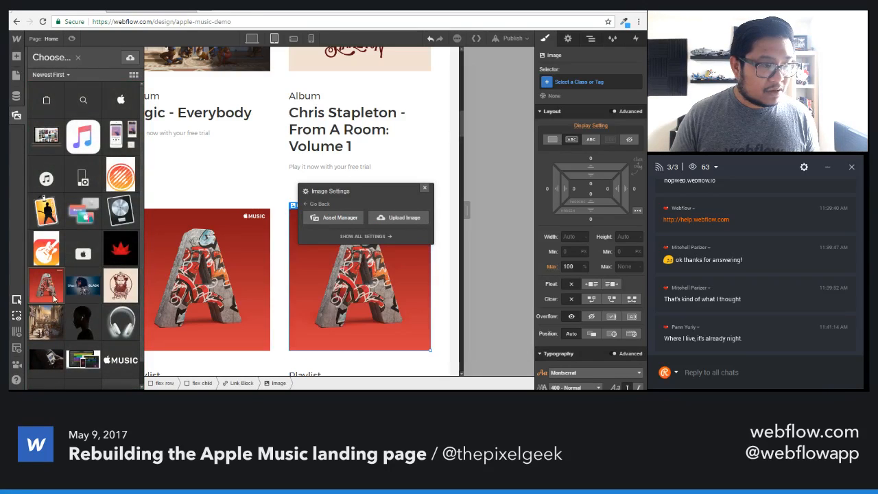
{"action": "left_click", "coordinate": [83, 285]}
{"action": "left_click", "coordinate": [83, 321]}
{"action": "left_click", "coordinate": [46, 314]}
{"action": "left_click", "coordinate": [46, 284]}
{"action": "scroll", "coordinate": [47, 288], "scroll_direction": "down", "scroll_amount": 1}
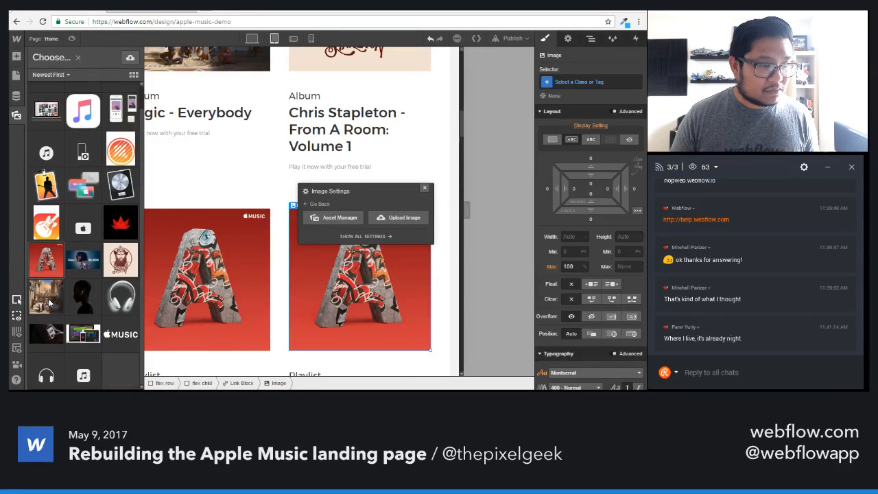
{"action": "left_click", "coordinate": [49, 300]}
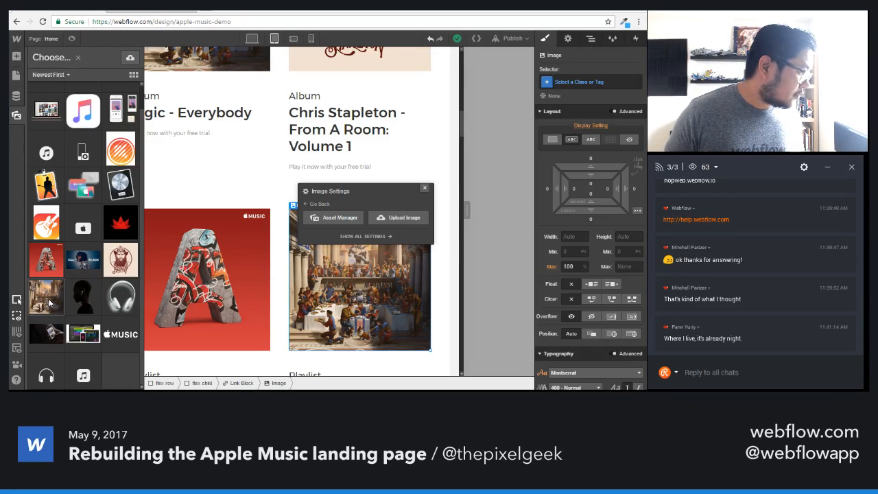
{"action": "double_click", "coordinate": [122, 224]}
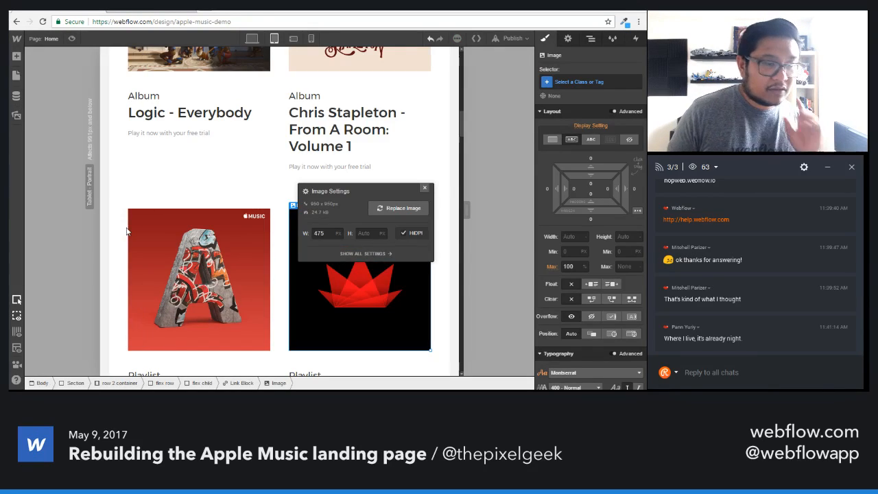
{"action": "left_click", "coordinate": [424, 188]}
{"action": "scroll", "coordinate": [375, 238], "scroll_direction": "up", "scroll_amount": 4}
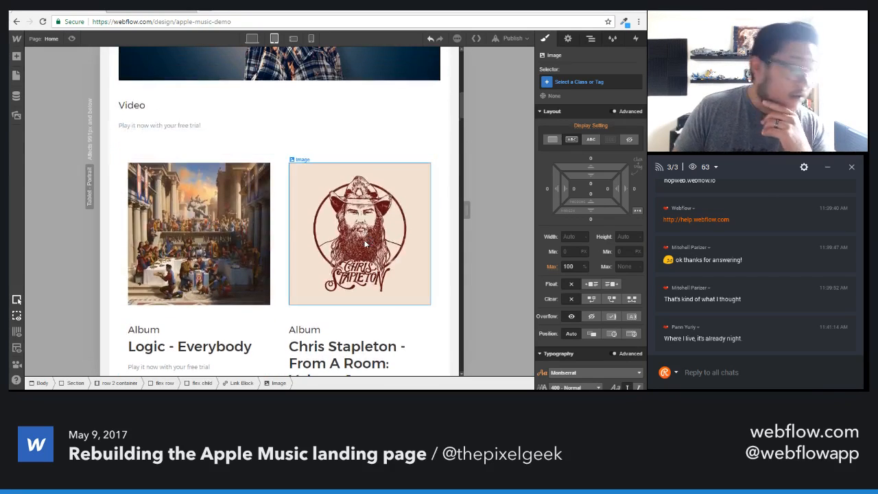
Scroll through Apple's live iPad layout of apple.com/music for comparison.
{"action": "left_click", "coordinate": [140, 13]}
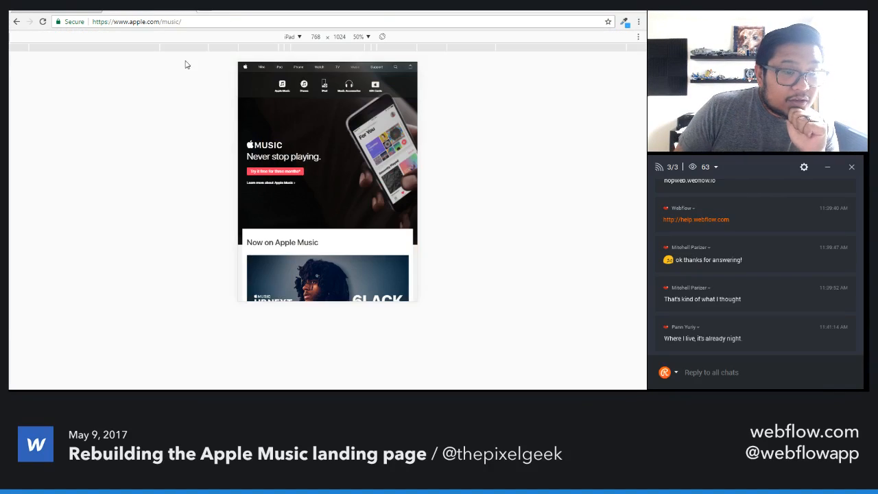
{"action": "scroll", "coordinate": [305, 172], "scroll_direction": "down", "scroll_amount": 5}
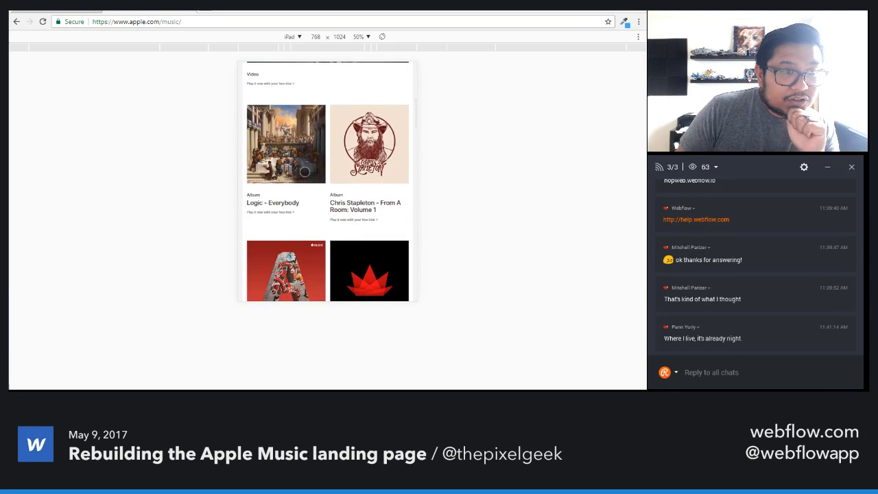
{"action": "scroll", "coordinate": [305, 171], "scroll_direction": "down", "scroll_amount": 5}
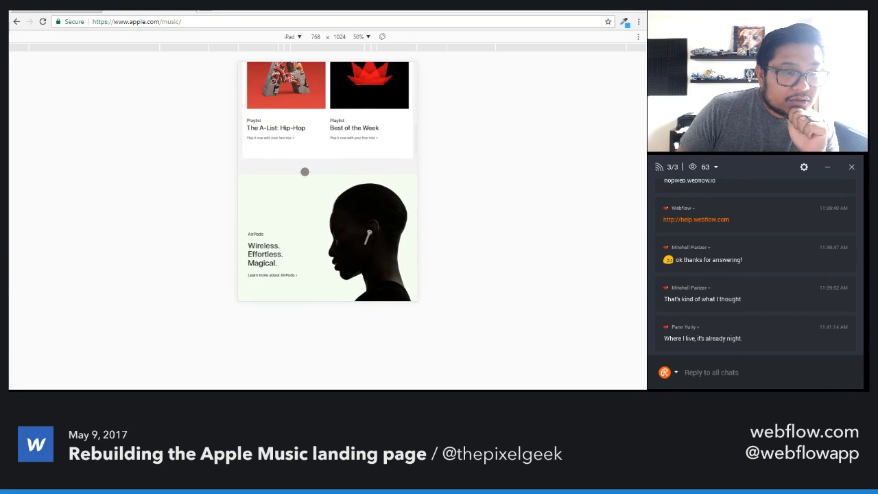
Back in Webflow, scroll to the AirPods section and select its text block.
{"action": "left_click", "coordinate": [61, 11]}
{"action": "scroll", "coordinate": [293, 220], "scroll_direction": "down", "scroll_amount": 5}
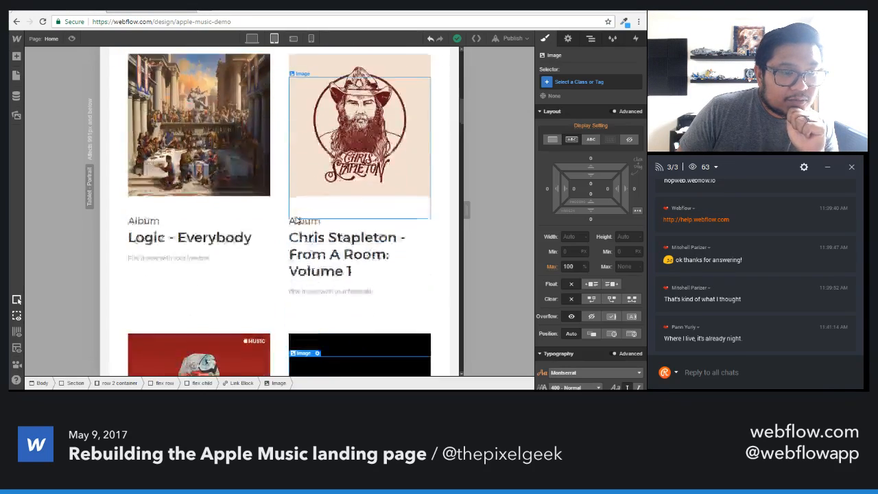
{"action": "scroll", "coordinate": [294, 217], "scroll_direction": "down", "scroll_amount": 5}
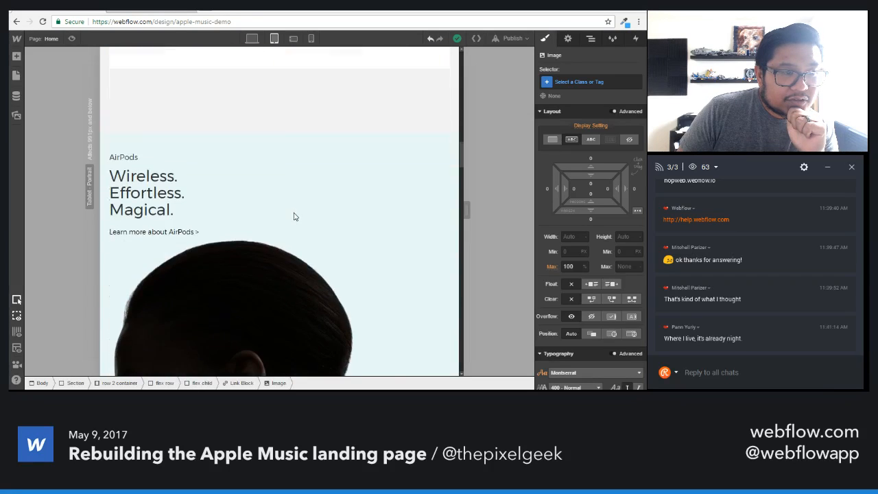
{"action": "scroll", "coordinate": [294, 217], "scroll_direction": "up", "scroll_amount": 2}
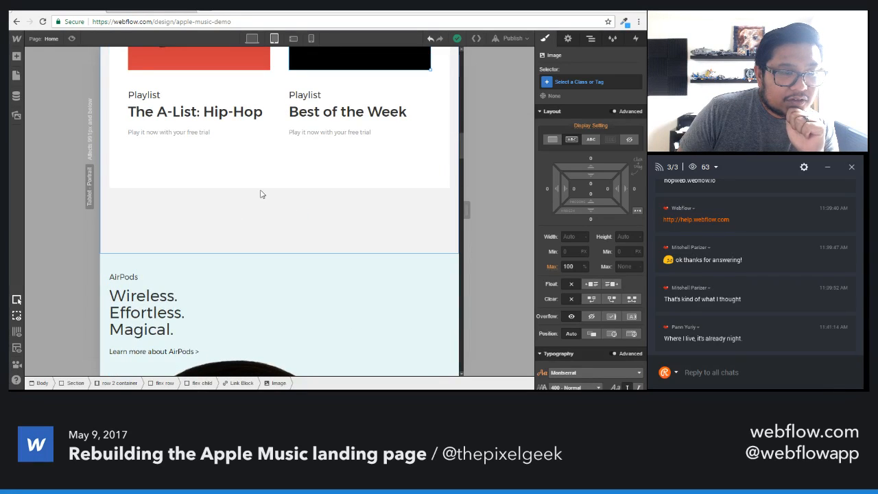
{"action": "scroll", "coordinate": [244, 235], "scroll_direction": "up", "scroll_amount": 10}
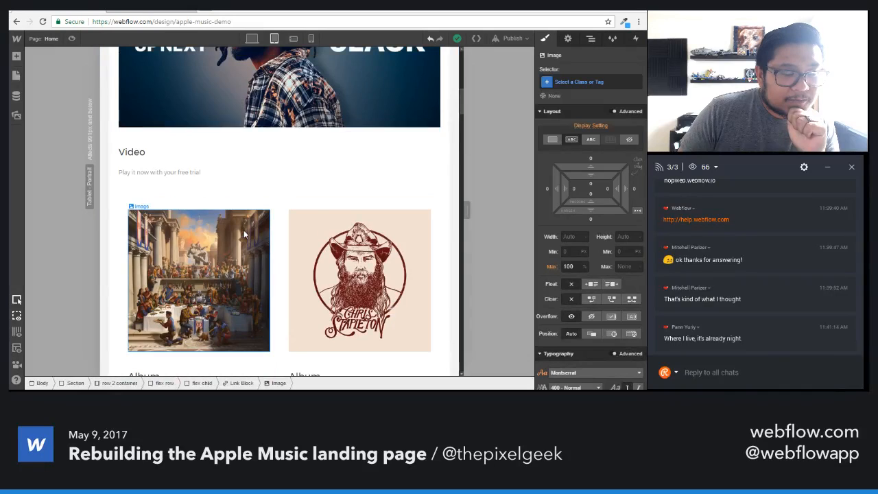
{"action": "scroll", "coordinate": [243, 234], "scroll_direction": "down", "scroll_amount": 10}
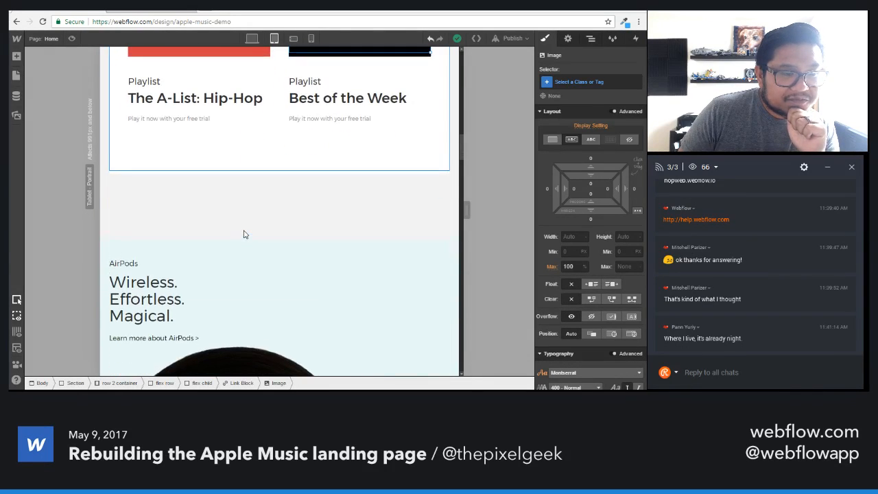
{"action": "scroll", "coordinate": [244, 234], "scroll_direction": "up", "scroll_amount": 1}
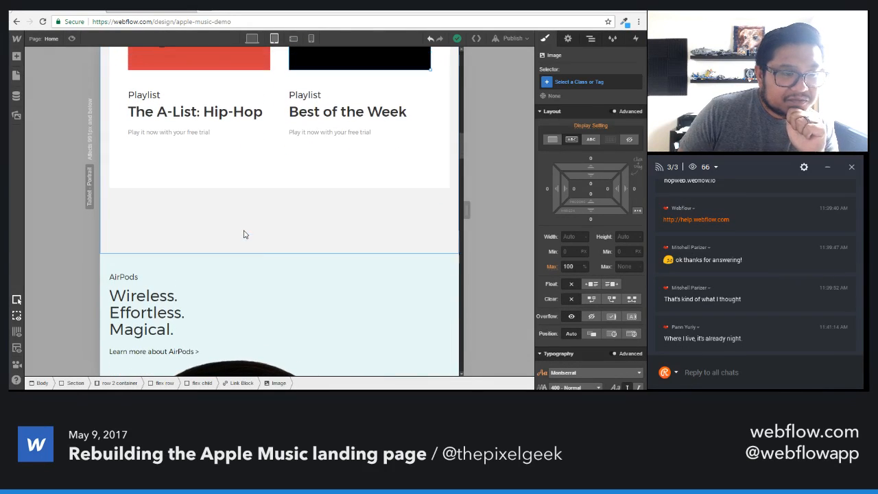
{"action": "left_click", "coordinate": [211, 340]}
{"action": "scroll", "coordinate": [257, 294], "scroll_direction": "down", "scroll_amount": 3}
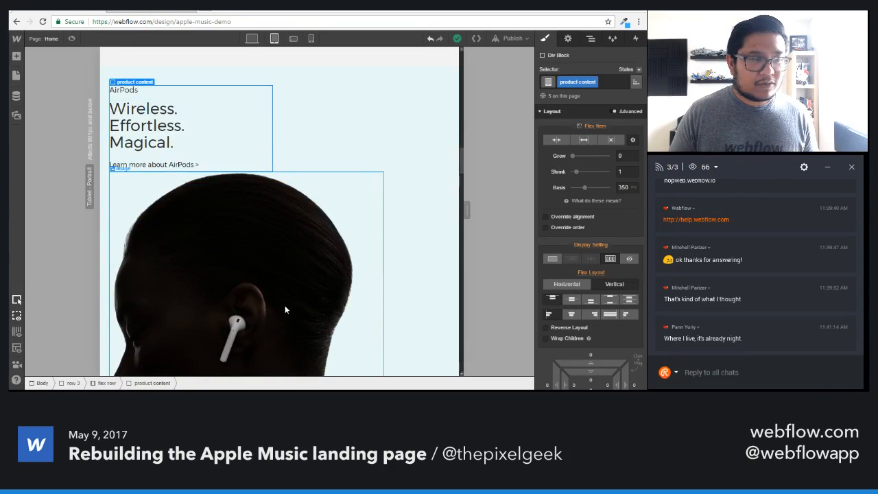
Inspect the AirPods image, the gift card image, its row and the Gift Cards text block.
{"action": "left_click", "coordinate": [284, 306]}
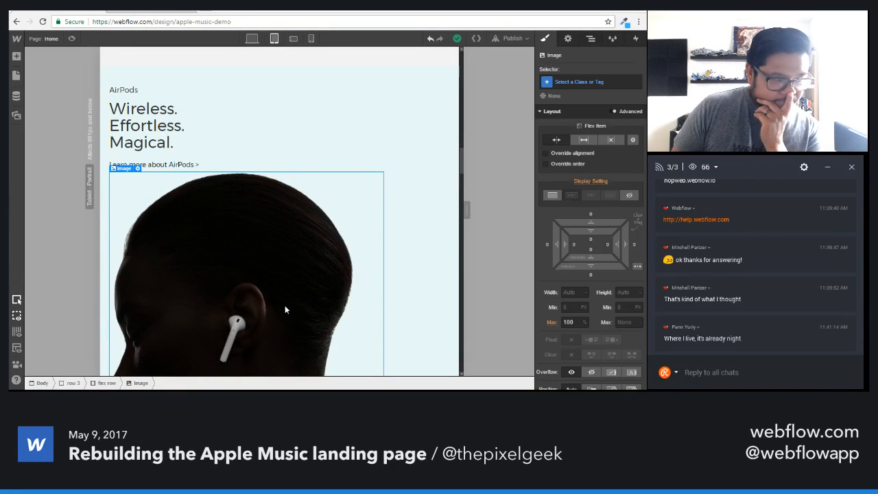
{"action": "scroll", "coordinate": [285, 309], "scroll_direction": "down", "scroll_amount": 10}
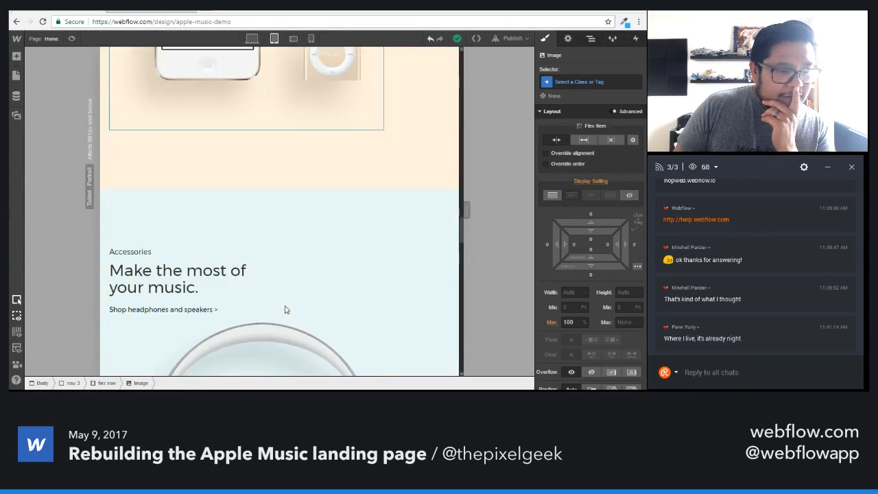
{"action": "scroll", "coordinate": [285, 309], "scroll_direction": "down", "scroll_amount": 15}
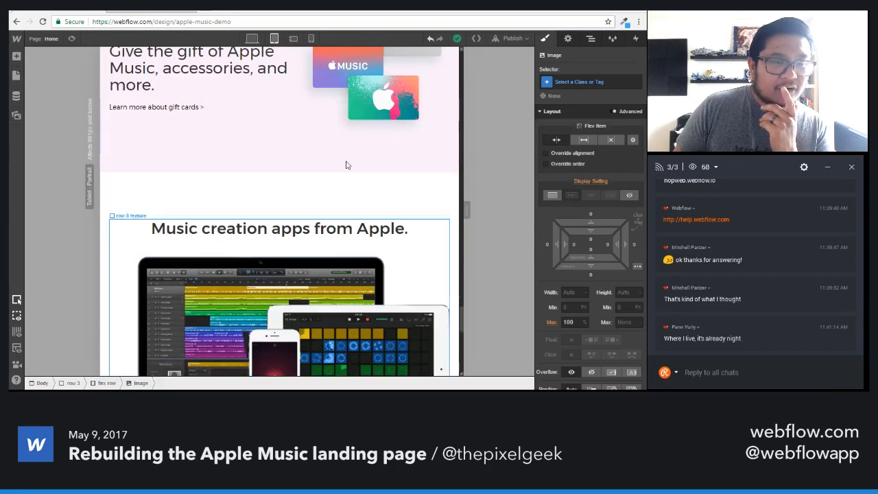
{"action": "left_click", "coordinate": [364, 96]}
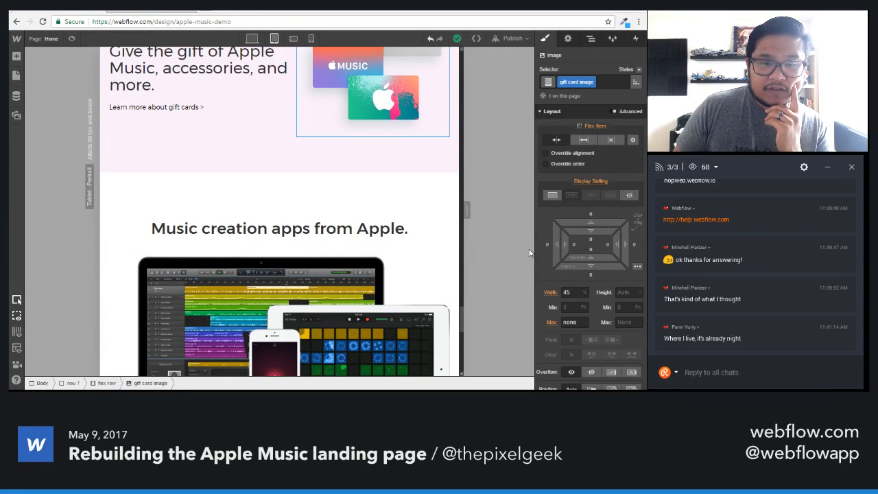
{"action": "left_click", "coordinate": [277, 120]}
{"action": "scroll", "coordinate": [255, 144], "scroll_direction": "up", "scroll_amount": 2}
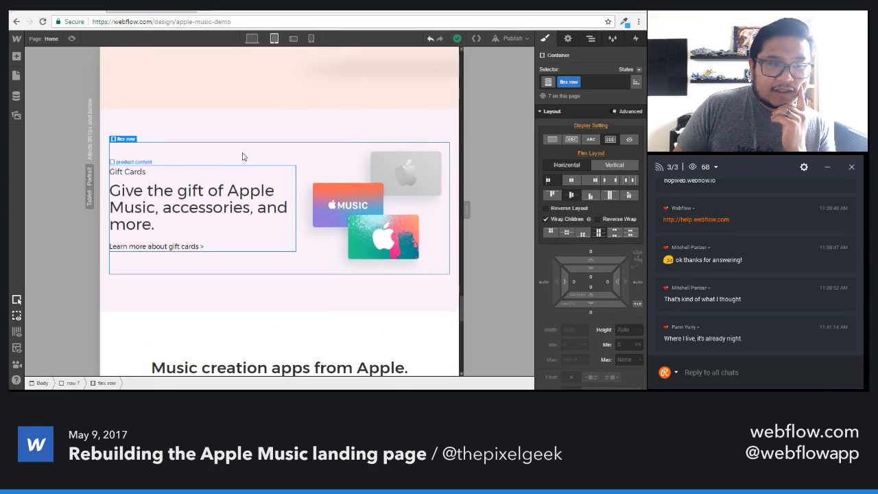
{"action": "left_click", "coordinate": [251, 246]}
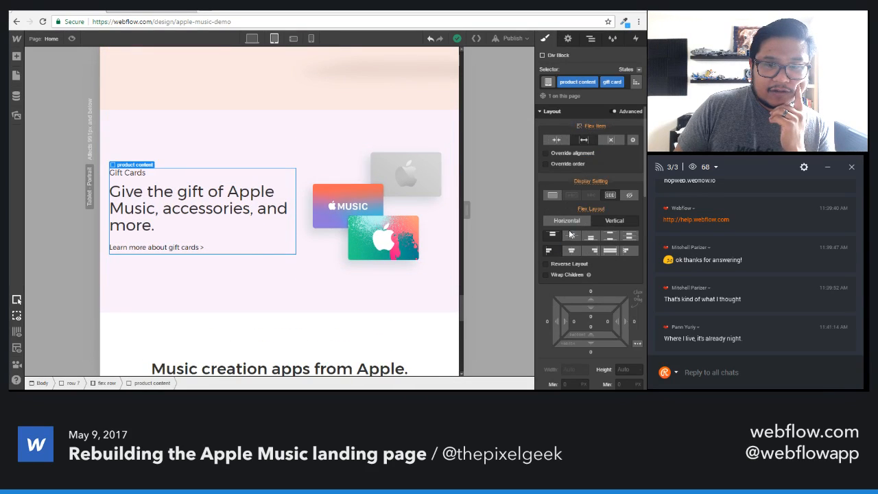
{"action": "scroll", "coordinate": [577, 238], "scroll_direction": "down", "scroll_amount": 2}
{"action": "scroll", "coordinate": [578, 239], "scroll_direction": "up", "scroll_amount": 2}
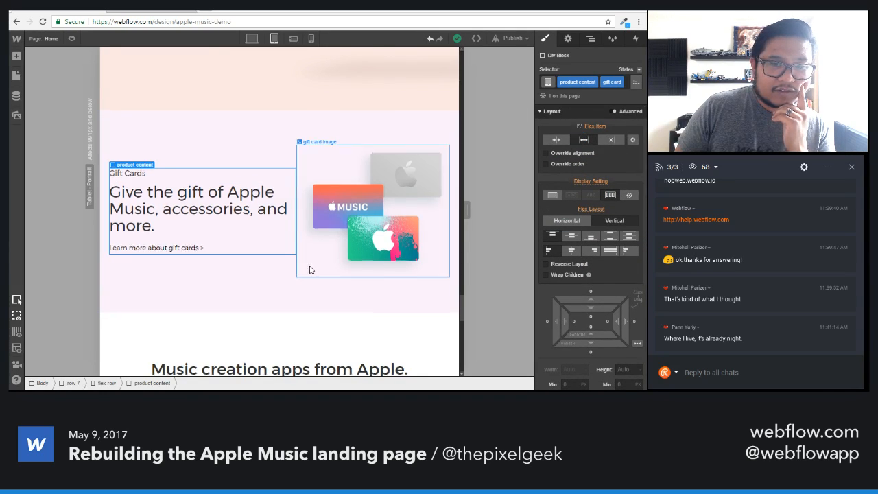
{"action": "scroll", "coordinate": [308, 265], "scroll_direction": "down", "scroll_amount": 15}
{"action": "scroll", "coordinate": [308, 265], "scroll_direction": "up", "scroll_amount": 5}
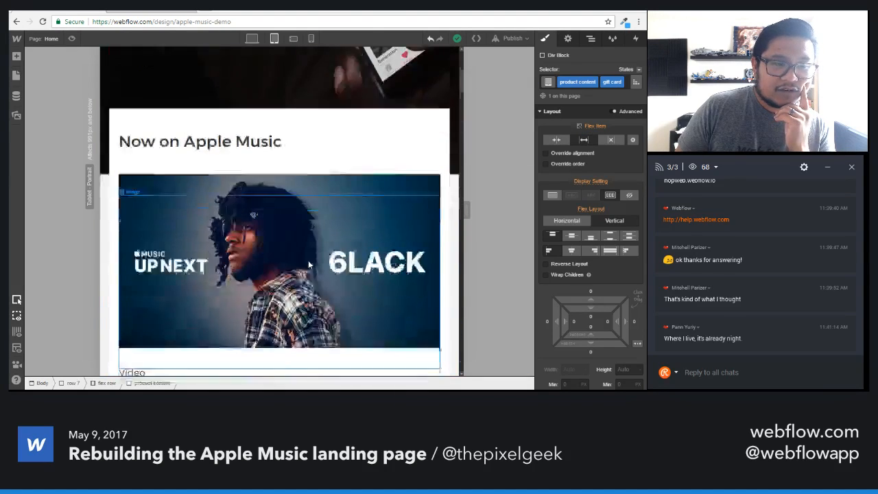
{"action": "scroll", "coordinate": [308, 265], "scroll_direction": "down", "scroll_amount": 7}
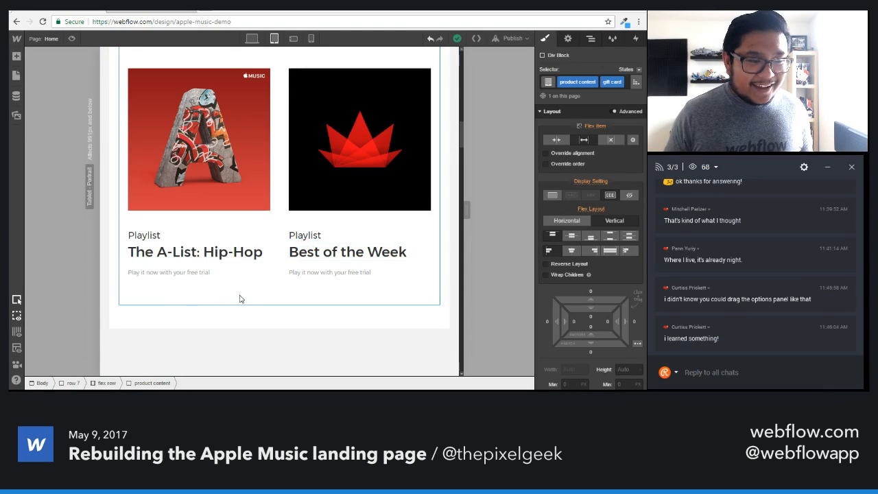
{"action": "scroll", "coordinate": [240, 297], "scroll_direction": "up", "scroll_amount": 3}
{"action": "scroll", "coordinate": [240, 297], "scroll_direction": "down", "scroll_amount": 10}
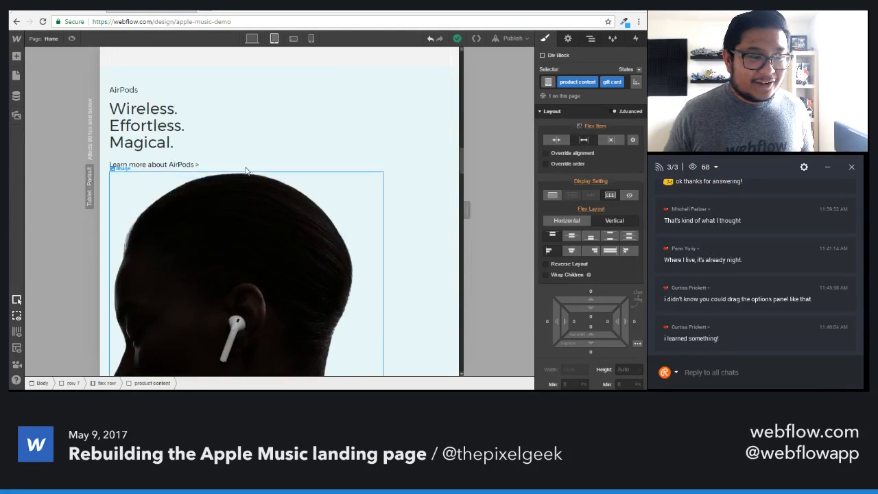
Apply the Grow preset (grow 1, basis 0) to the AirPods text block, then select the image below.
{"action": "left_click", "coordinate": [247, 170]}
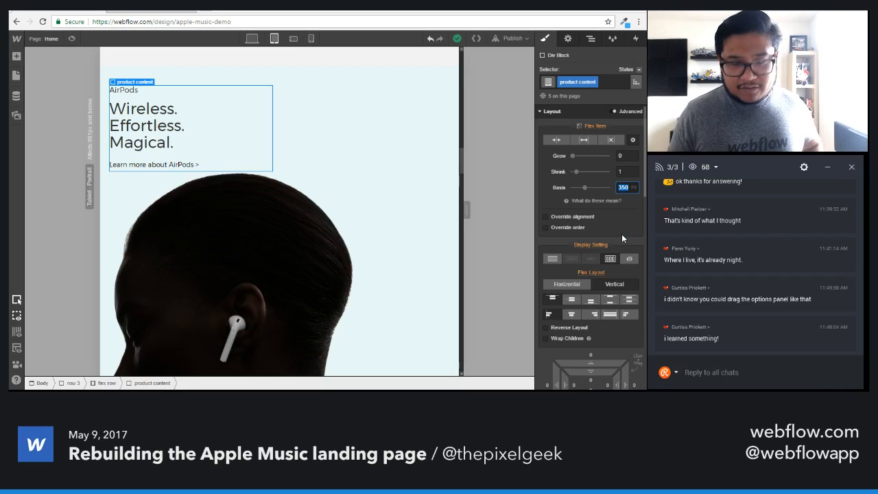
{"action": "left_click", "coordinate": [582, 140]}
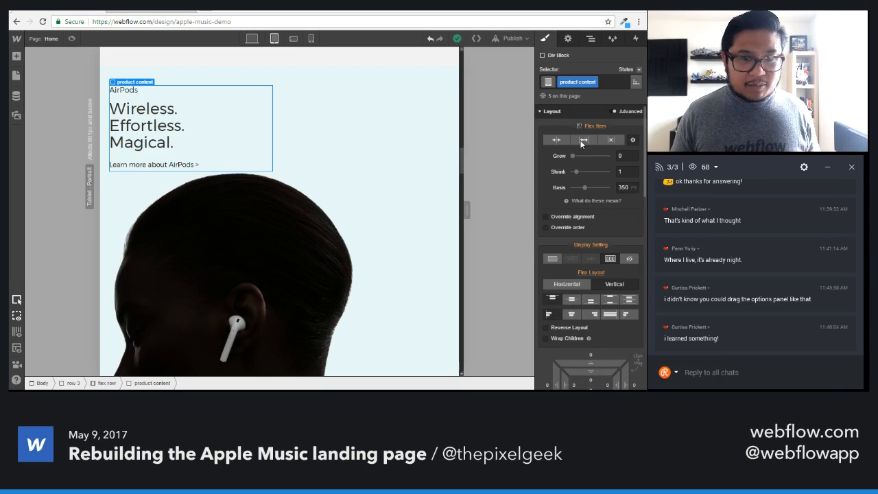
{"action": "left_click", "coordinate": [327, 228]}
{"action": "left_click", "coordinate": [569, 292]}
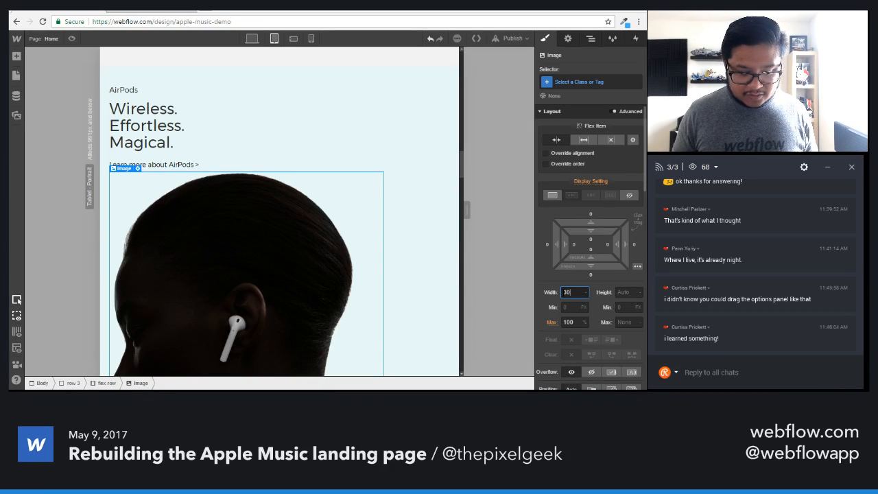
Set the AirPods image width to 60%, checking the original Apple Music page at tablet size.
{"action": "type", "text": "30%"}
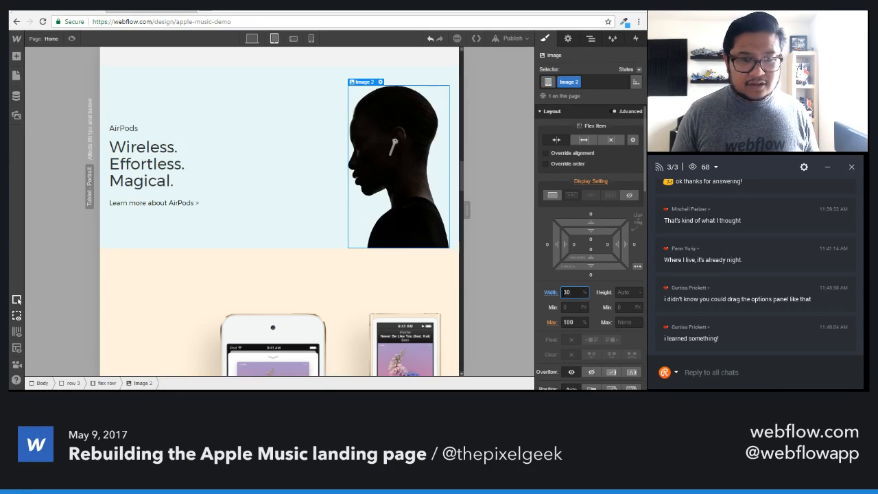
{"action": "key", "text": "shift+Up"}
{"action": "key", "text": "shift+Up"}
{"action": "key", "text": "shift+Up"}
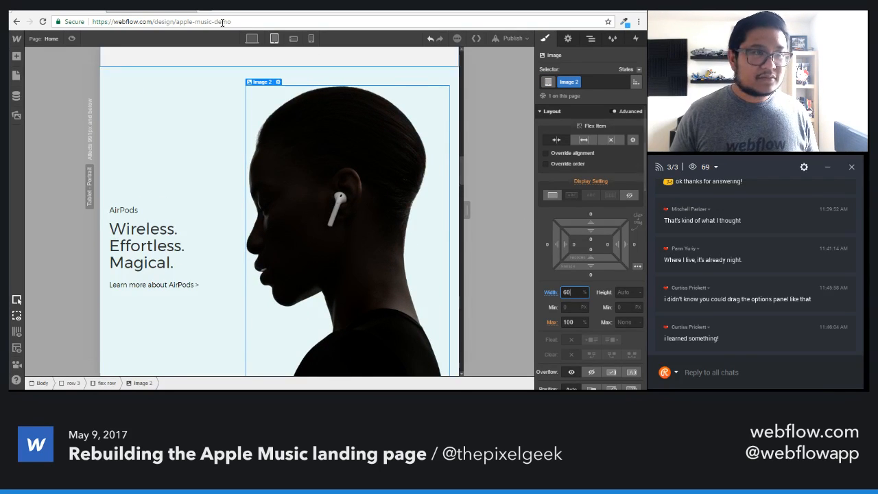
{"action": "left_click", "coordinate": [105, 9]}
{"action": "left_click", "coordinate": [67, 9]}
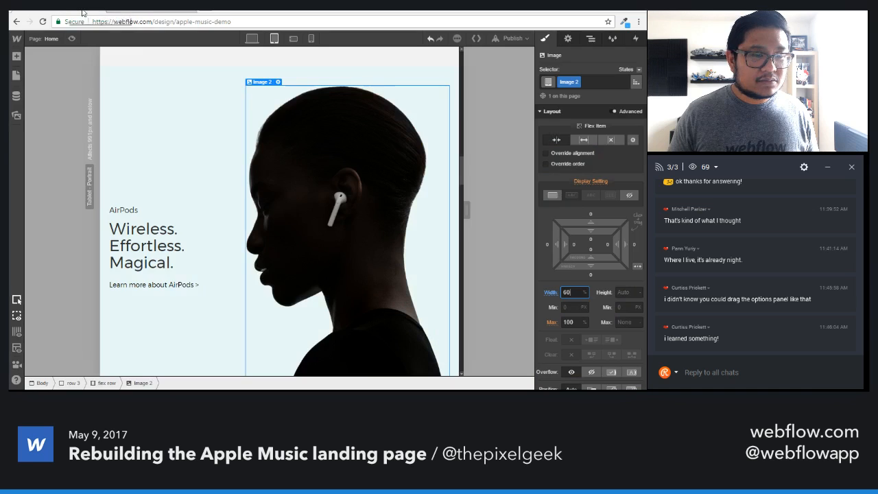
{"action": "scroll", "coordinate": [325, 254], "scroll_direction": "down", "scroll_amount": 1}
{"action": "scroll", "coordinate": [325, 253], "scroll_direction": "down", "scroll_amount": 3}
{"action": "scroll", "coordinate": [325, 254], "scroll_direction": "up", "scroll_amount": 2}
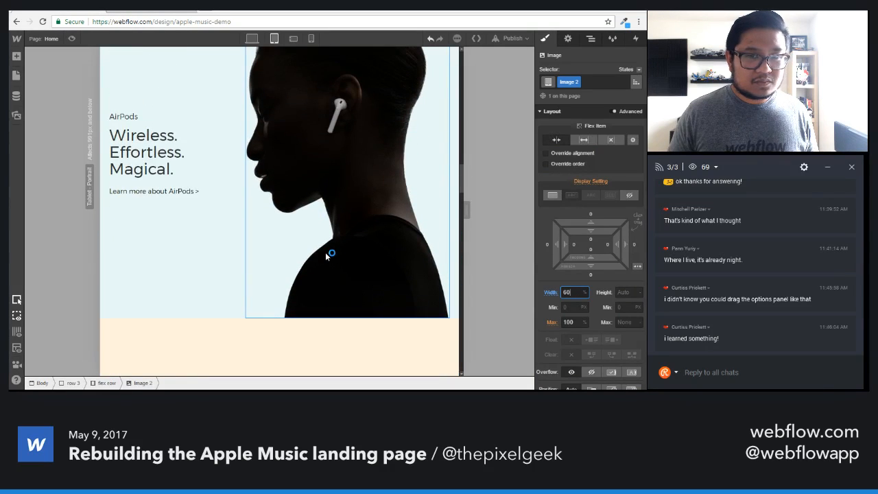
Rename the AirPods image's class to 'airpods img' and preview it at desktop width.
{"action": "double_click", "coordinate": [569, 82]}
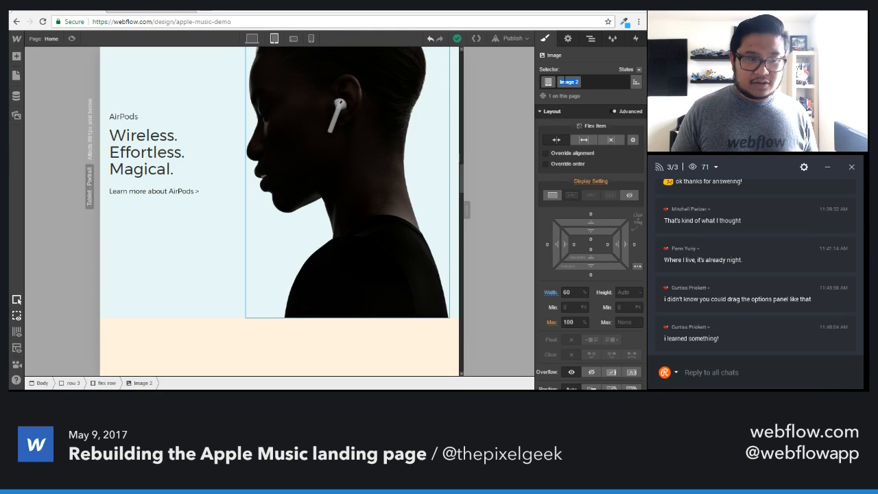
{"action": "type", "text": "a"}
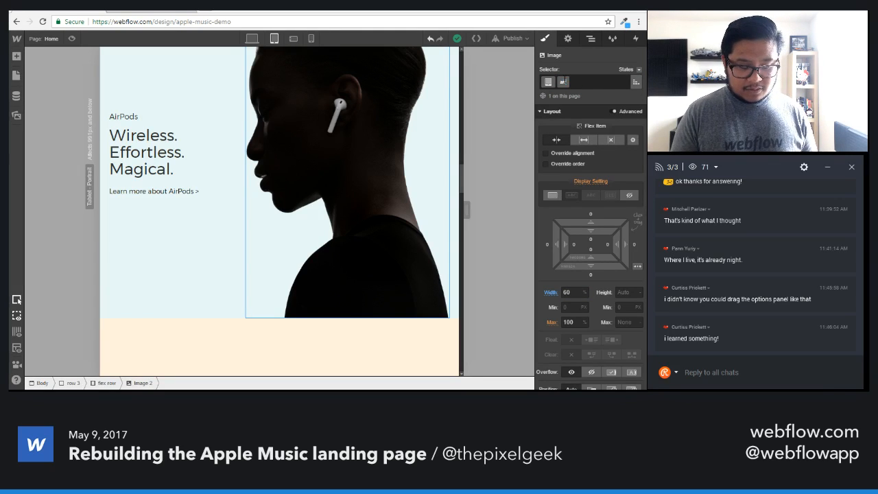
{"action": "type", "text": "irpods img"}
{"action": "key", "text": "Return"}
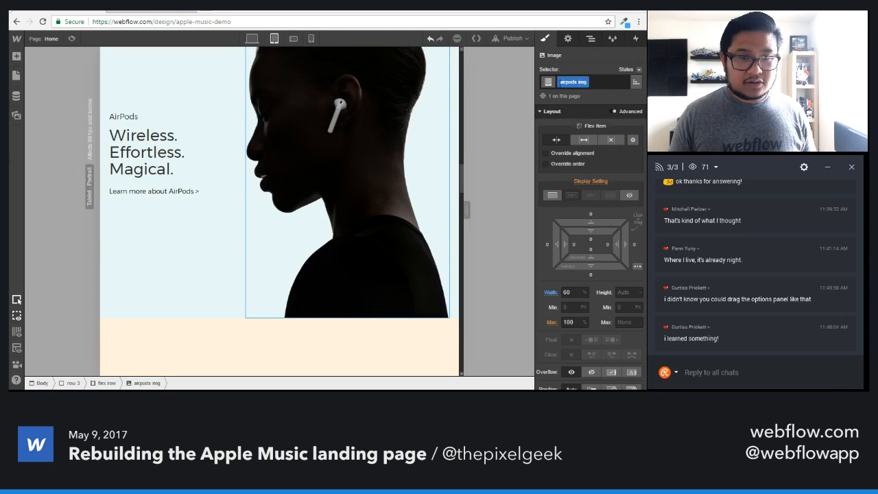
{"action": "scroll", "coordinate": [368, 197], "scroll_direction": "down", "scroll_amount": 3}
{"action": "scroll", "coordinate": [358, 182], "scroll_direction": "up", "scroll_amount": 3}
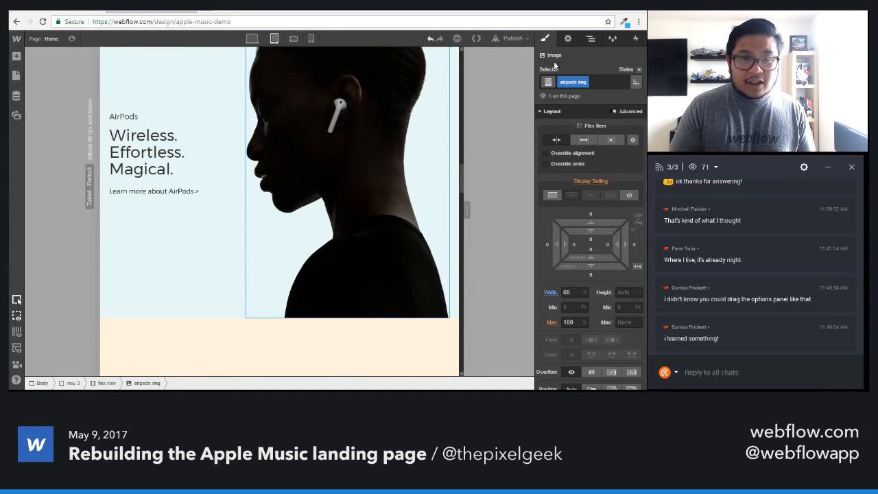
{"action": "left_click", "coordinate": [253, 39]}
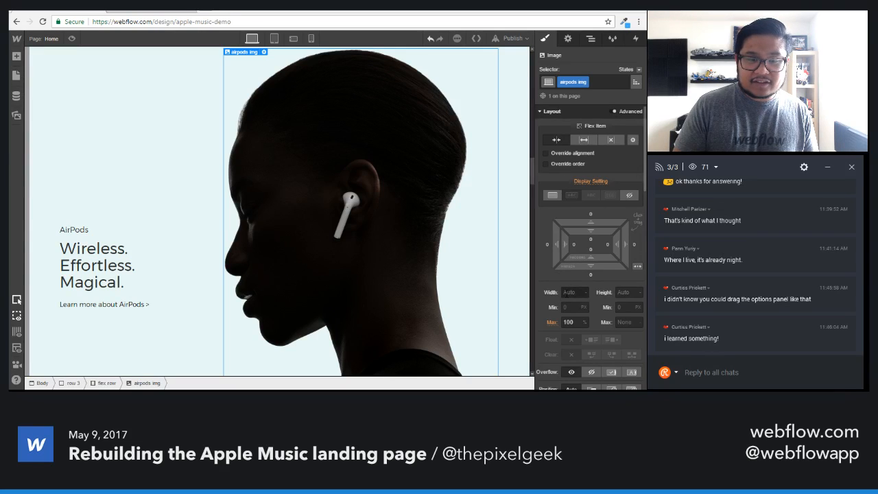
{"action": "left_click", "coordinate": [274, 39]}
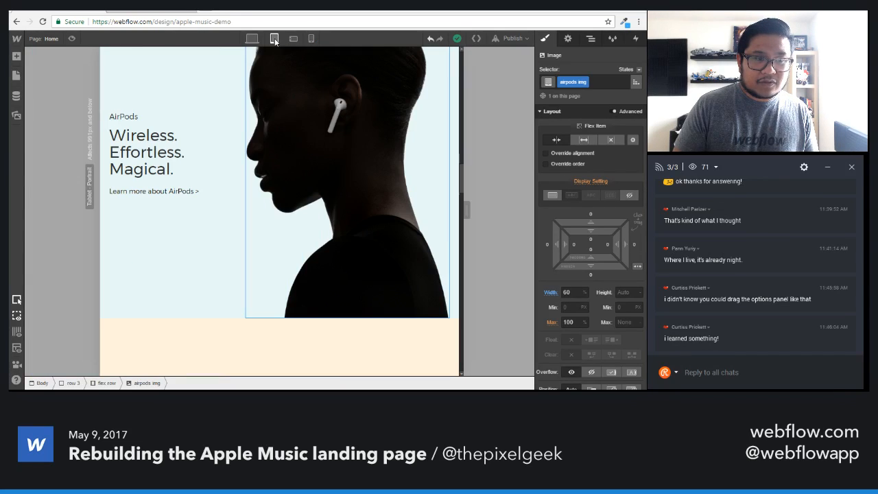
{"action": "scroll", "coordinate": [235, 231], "scroll_direction": "down", "scroll_amount": 4}
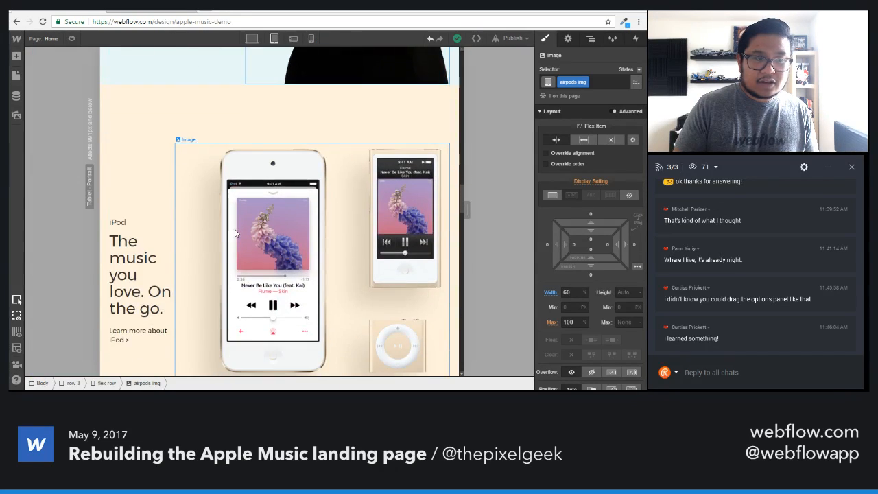
Give the iPod image the airpods img class and rename that class to 'product img'.
{"action": "left_click", "coordinate": [235, 234]}
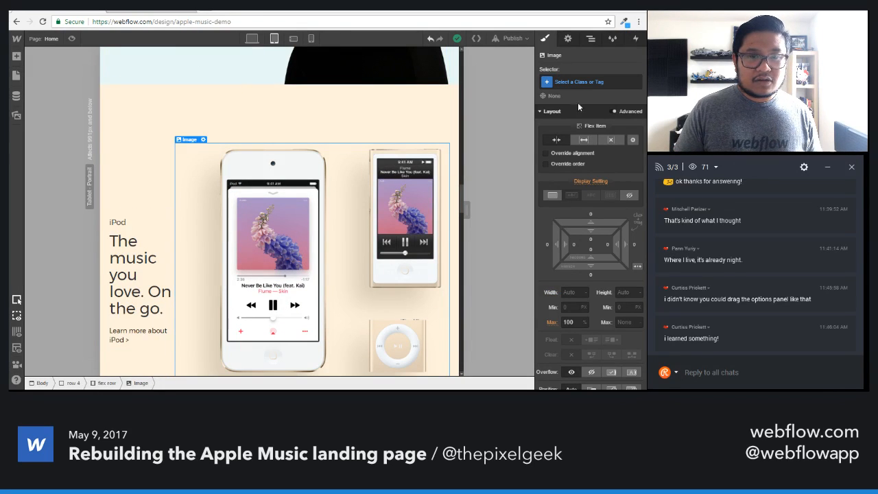
{"action": "left_click", "coordinate": [582, 81]}
{"action": "type", "text": "air"}
{"action": "key", "text": "Down"}
{"action": "key", "text": "Return"}
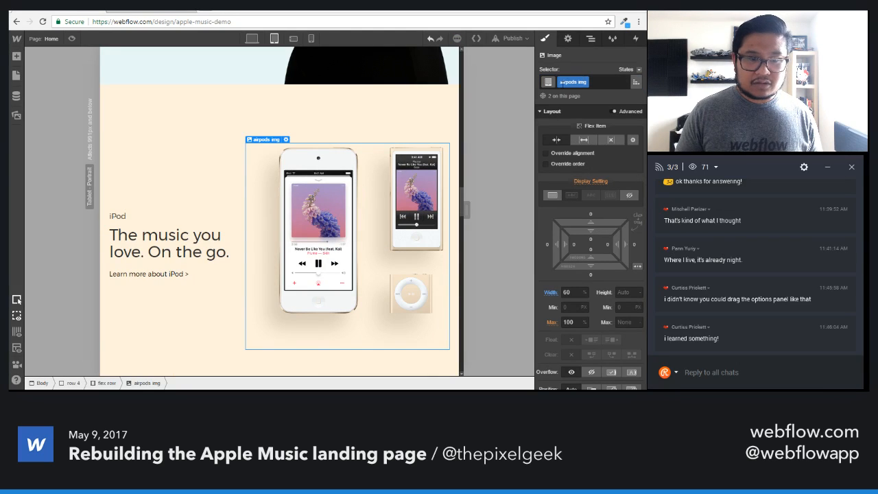
{"action": "double_click", "coordinate": [563, 82]}
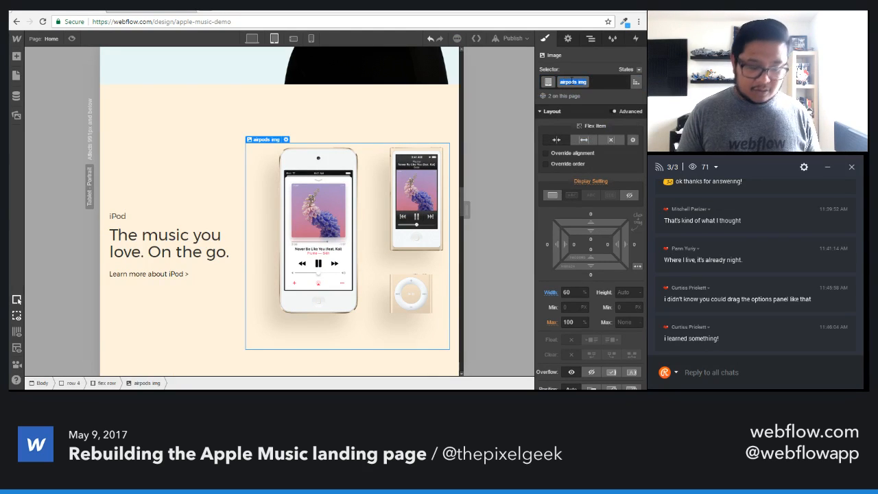
{"action": "type", "text": "prd"}
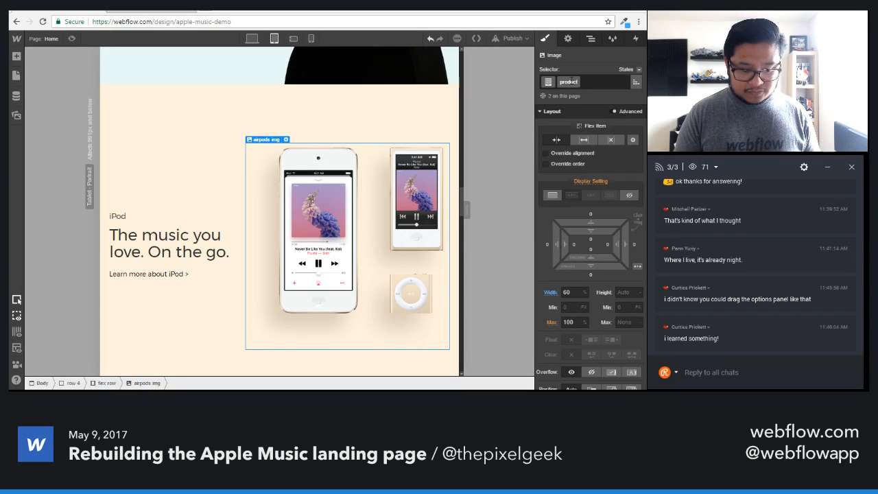
{"action": "key", "text": "Return"}
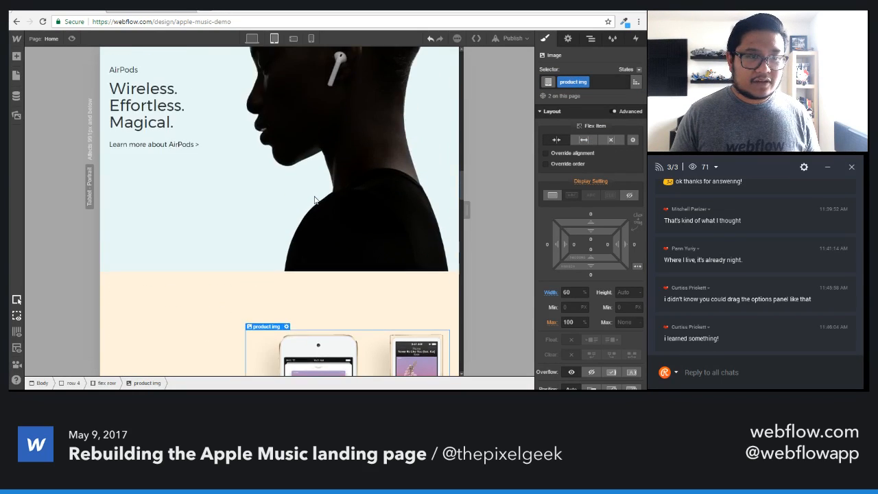
{"action": "scroll", "coordinate": [315, 199], "scroll_direction": "down", "scroll_amount": 3}
Apply the product img class to the headphones image and compare with the Apple Music reference.
{"action": "left_click", "coordinate": [448, 207]}
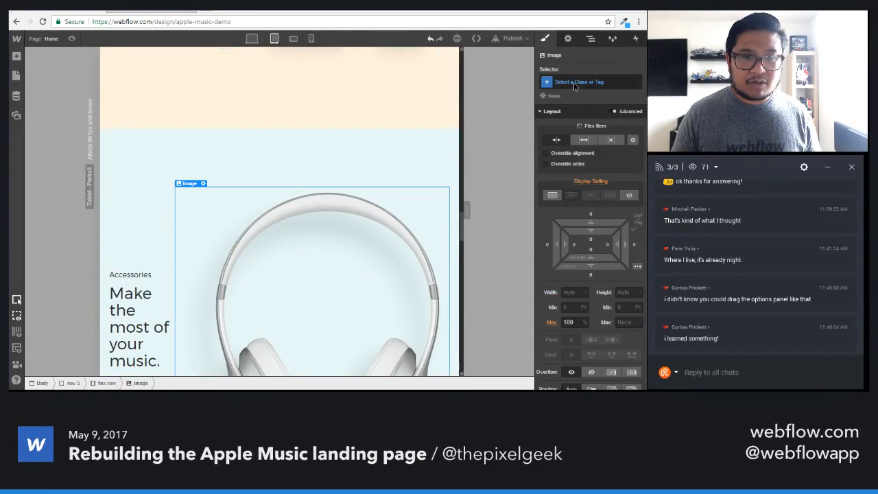
{"action": "left_click", "coordinate": [574, 82]}
{"action": "type", "text": "prd"}
{"action": "key", "text": "Down"}
{"action": "key", "text": "Down"}
{"action": "key", "text": "Down"}
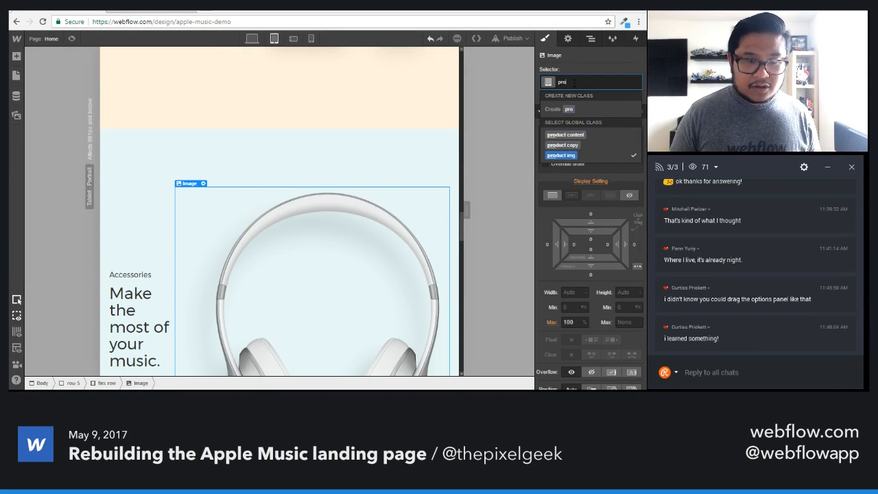
{"action": "key", "text": "Return"}
{"action": "scroll", "coordinate": [349, 190], "scroll_direction": "down", "scroll_amount": 5}
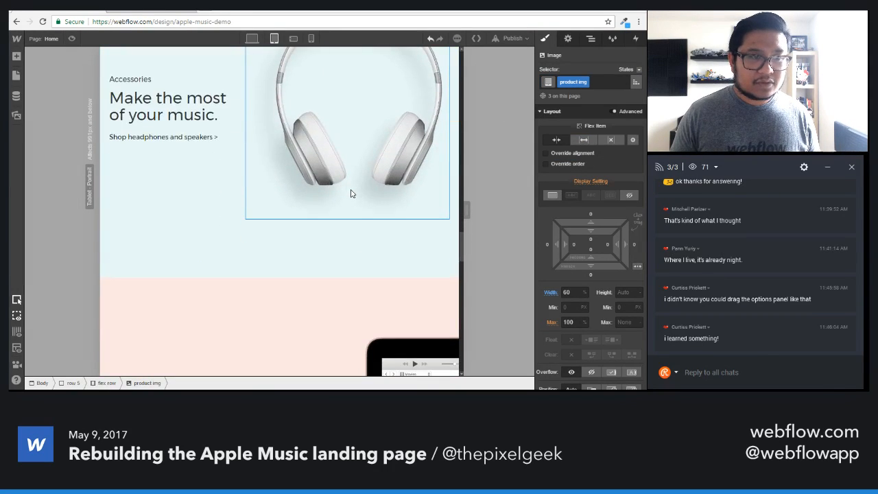
{"action": "scroll", "coordinate": [351, 193], "scroll_direction": "down", "scroll_amount": 3}
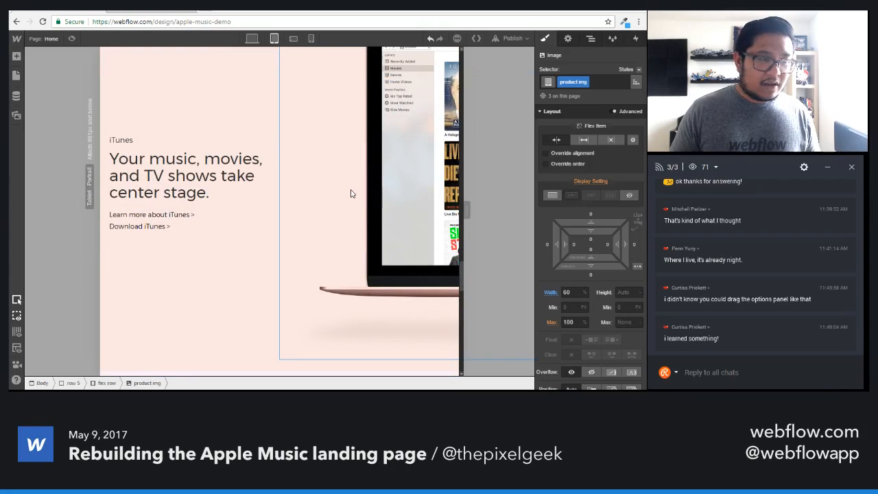
{"action": "key", "text": "ctrl+Tab"}
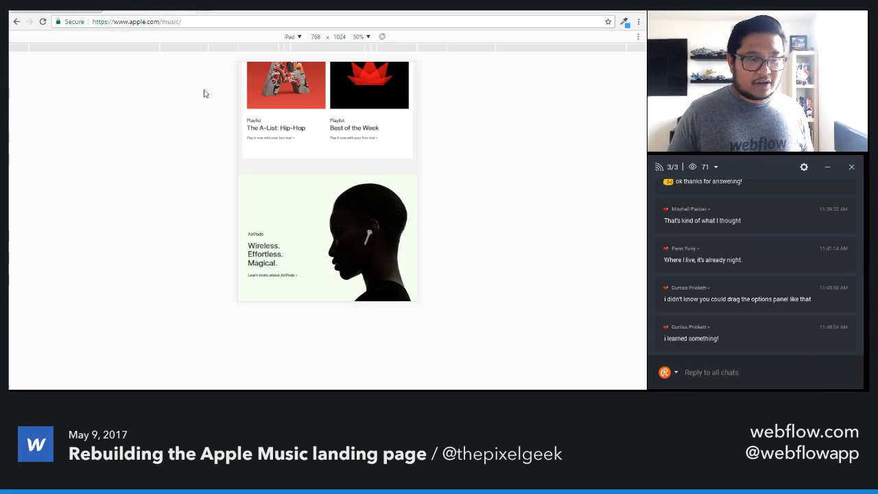
{"action": "scroll", "coordinate": [322, 242], "scroll_direction": "down", "scroll_amount": 5}
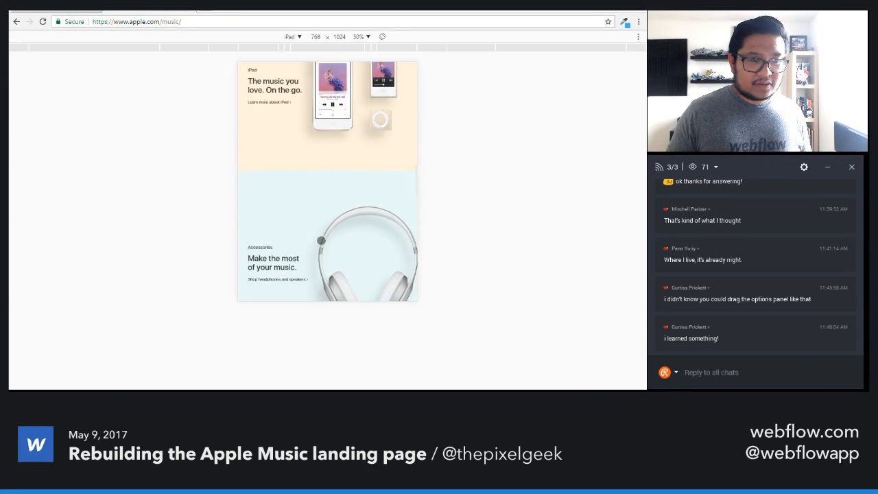
{"action": "scroll", "coordinate": [321, 240], "scroll_direction": "down", "scroll_amount": 8}
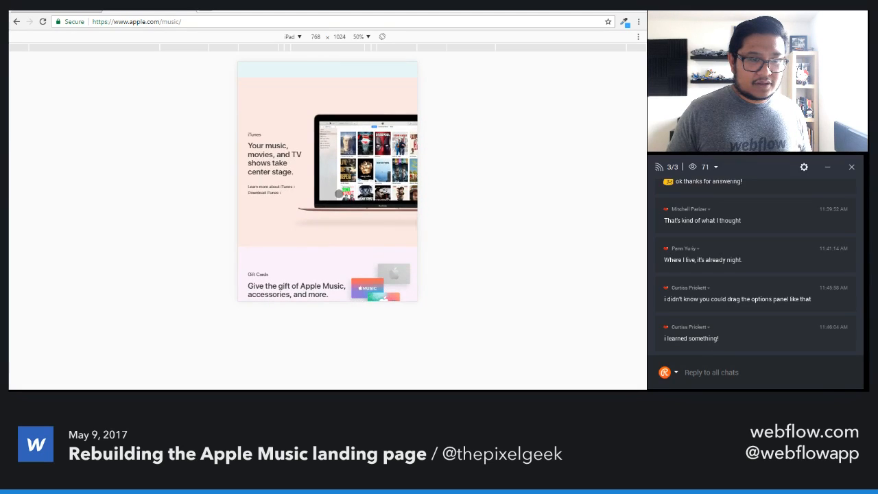
{"action": "left_click", "coordinate": [65, 10]}
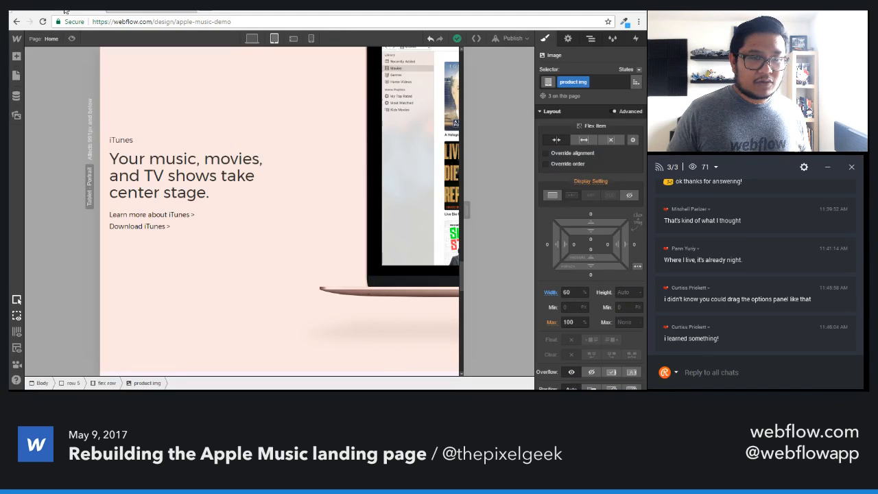
Shrink the iTunes laptop image's width from about 1097px down to 600 px.
{"action": "left_click", "coordinate": [397, 181]}
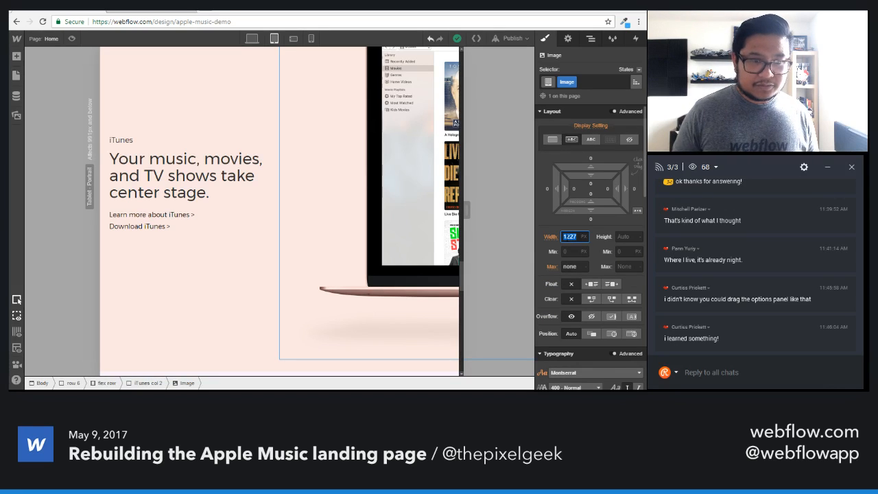
{"action": "key", "text": "shift+Down"}
{"action": "key", "text": "shift+Down"}
{"action": "key", "text": "shift+Down"}
{"action": "key", "text": "shift+Down"}
{"action": "key", "text": "shift+Down"}
{"action": "key", "text": "shift+Down"}
{"action": "key", "text": "shift+Down"}
{"action": "key", "text": "shift+Down"}
{"action": "key", "text": "shift+Down"}
{"action": "key", "text": "shift+Down"}
{"action": "key", "text": "shift+Down"}
{"action": "key", "text": "shift+Down"}
{"action": "key", "text": "shift+Down"}
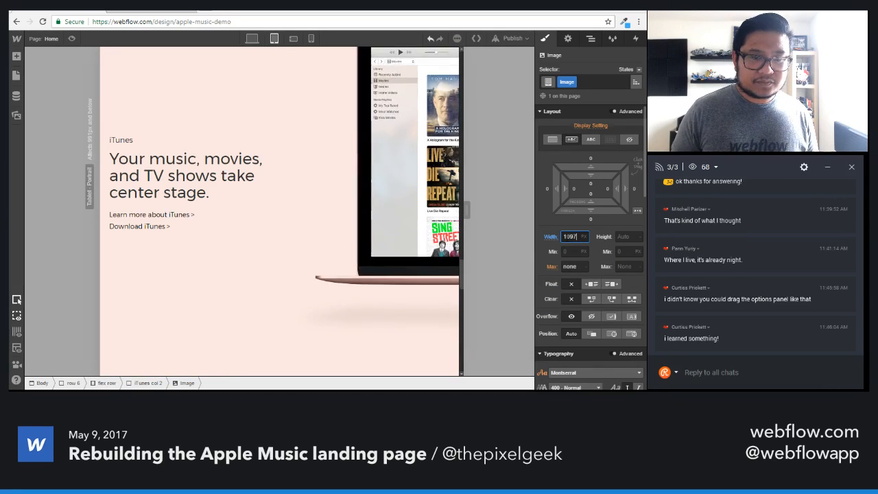
{"action": "key", "text": "shift+Down"}
{"action": "key", "text": "shift+Down"}
{"action": "key", "text": "shift+Down"}
{"action": "key", "text": "shift+Down"}
{"action": "key", "text": "shift+Down"}
{"action": "key", "text": "shift+Down"}
{"action": "key", "text": "shift+Down"}
{"action": "key", "text": "shift+Down"}
{"action": "key", "text": "shift+Down"}
{"action": "key", "text": "shift+Down"}
{"action": "key", "text": "shift+Down"}
{"action": "key", "text": "shift+Down"}
{"action": "key", "text": "shift+Down"}
{"action": "key", "text": "shift+Down"}
{"action": "key", "text": "shift+Down"}
{"action": "key", "text": "shift+Down"}
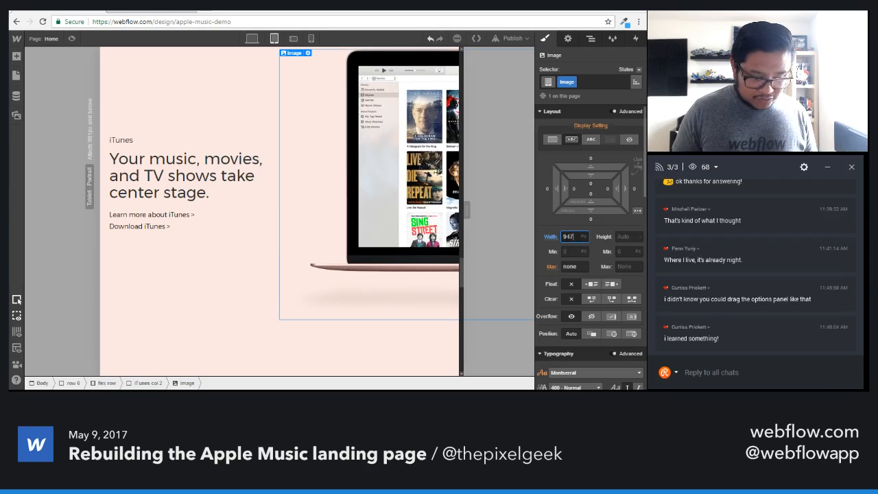
{"action": "key", "text": "shift+Down"}
{"action": "key", "text": "shift+Down"}
{"action": "key", "text": "shift+Down"}
{"action": "key", "text": "shift+Down"}
{"action": "key", "text": "shift+Down"}
{"action": "key", "text": "shift+Down"}
{"action": "key", "text": "shift+Down"}
{"action": "key", "text": "shift+Down"}
{"action": "key", "text": "shift+Down"}
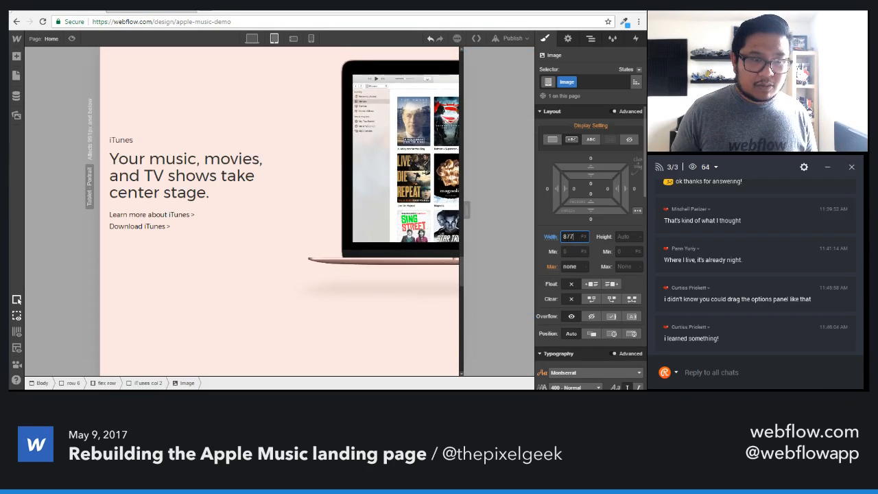
{"action": "key", "text": "shift+Down"}
{"action": "key", "text": "shift+Down"}
{"action": "key", "text": "shift+Down"}
{"action": "key", "text": "shift+Down"}
{"action": "key", "text": "shift+Down"}
{"action": "key", "text": "shift+Down"}
{"action": "key", "text": "shift+Down"}
{"action": "key", "text": "shift+Down"}
{"action": "key", "text": "shift+Down"}
{"action": "key", "text": "shift+Down"}
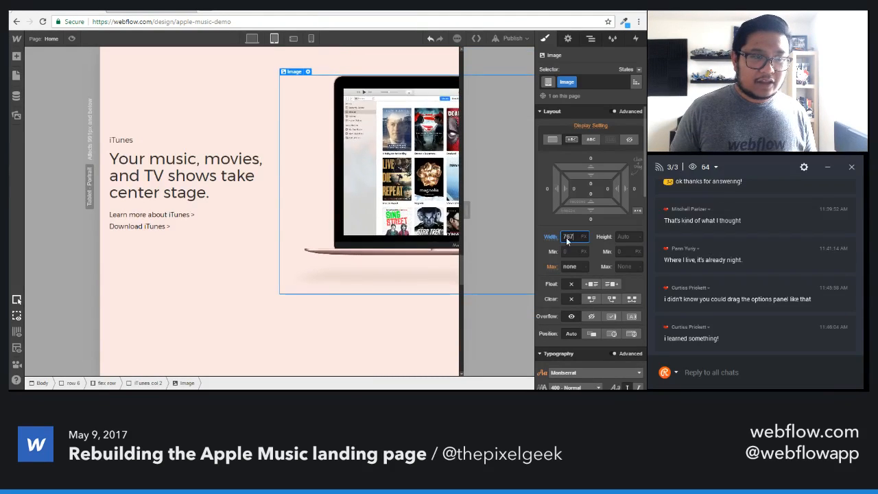
{"action": "key", "text": "shift+Down"}
{"action": "key", "text": "shift+Down"}
{"action": "key", "text": "shift+Down"}
{"action": "key", "text": "shift+Down"}
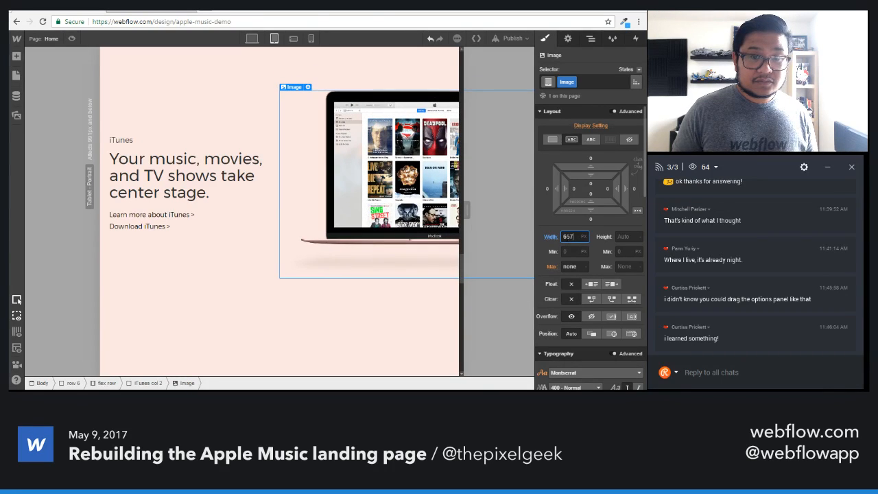
{"action": "key", "text": "shift+Down"}
{"action": "key", "text": "shift+Down"}
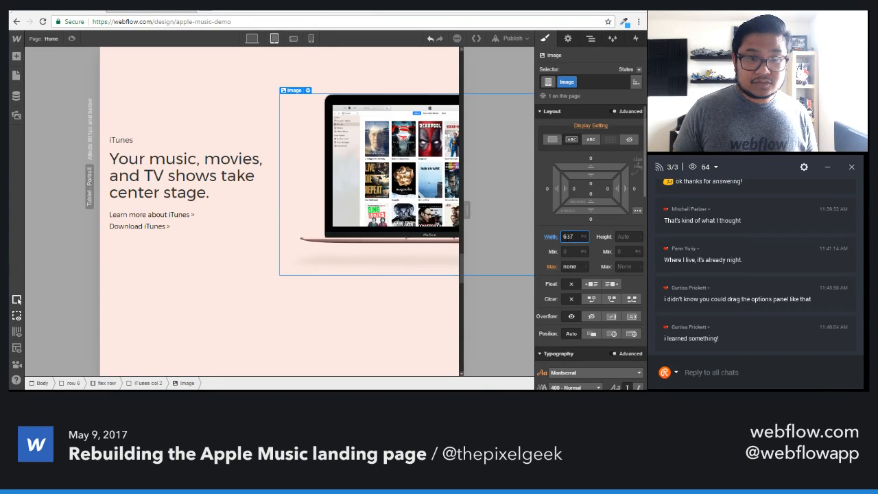
{"action": "key", "text": "BackSpace"}
{"action": "key", "text": "BackSpace"}
{"action": "key", "text": "BackSpace"}
{"action": "type", "text": "600"}
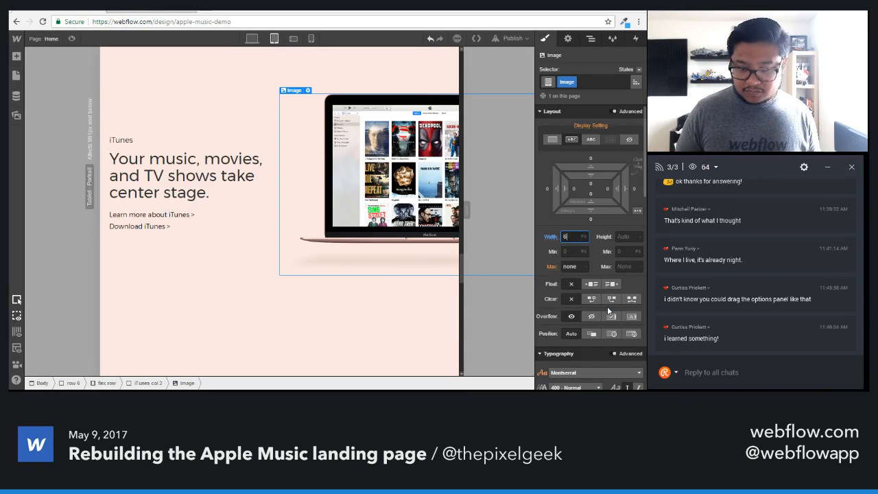
{"action": "key", "text": "Return"}
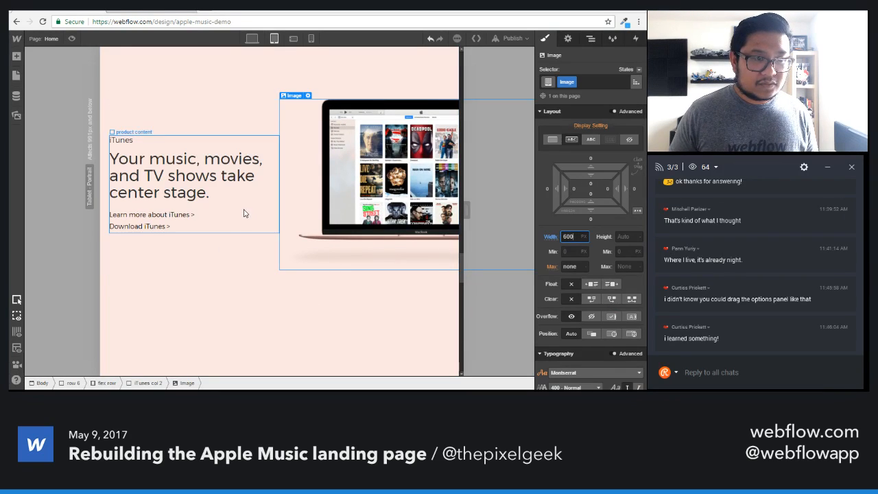
Set the iTunes row 6 section's height to auto instead of a fixed 900 px.
{"action": "left_click", "coordinate": [254, 316]}
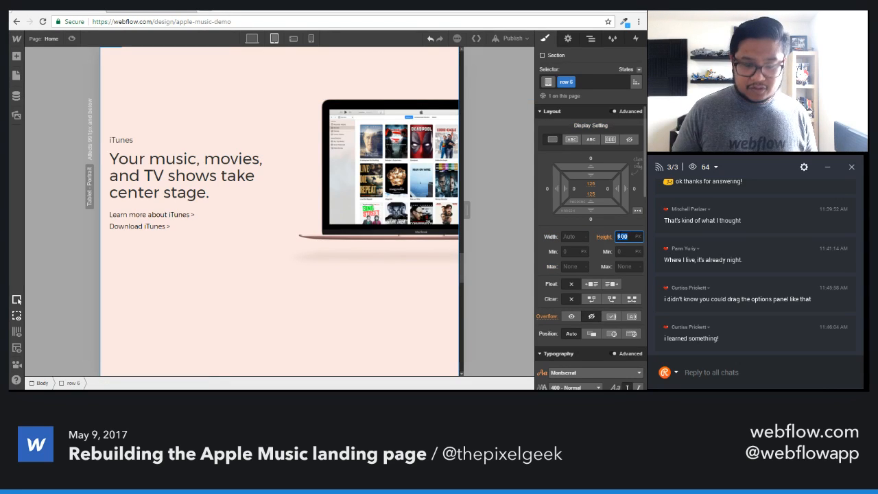
{"action": "key", "text": "Return"}
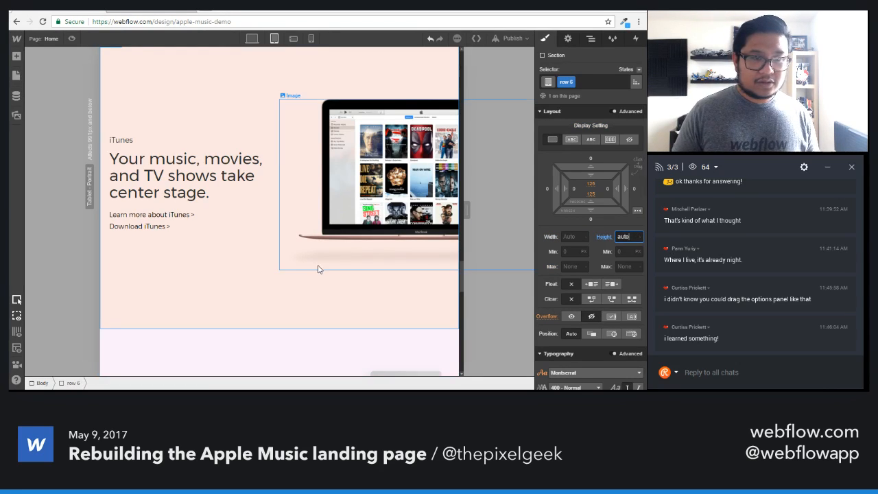
{"action": "scroll", "coordinate": [318, 269], "scroll_direction": "up", "scroll_amount": 2}
{"action": "scroll", "coordinate": [318, 268], "scroll_direction": "down", "scroll_amount": 2}
{"action": "scroll", "coordinate": [318, 268], "scroll_direction": "down", "scroll_amount": 2}
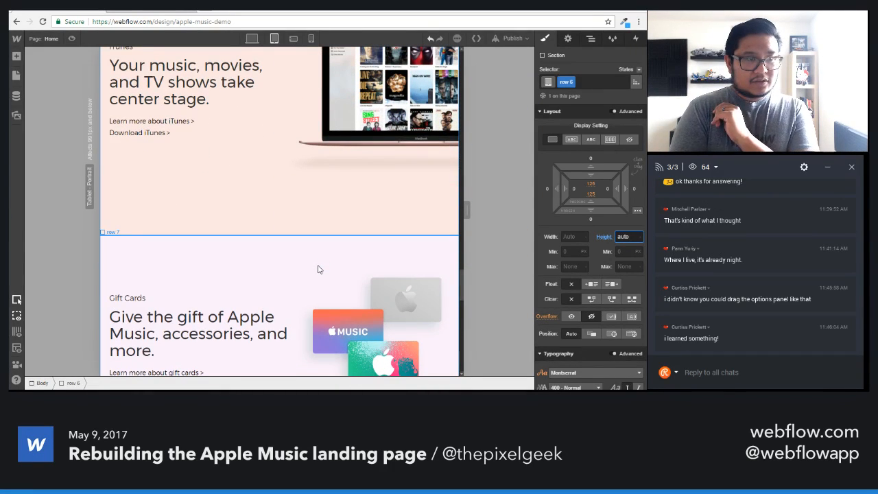
{"action": "scroll", "coordinate": [317, 268], "scroll_direction": "down", "scroll_amount": 4}
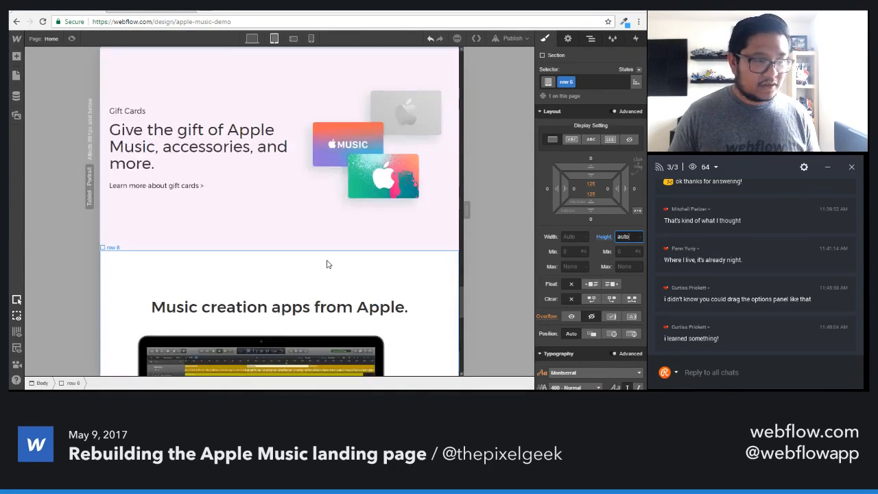
{"action": "scroll", "coordinate": [272, 272], "scroll_direction": "up", "scroll_amount": 5}
{"action": "scroll", "coordinate": [272, 272], "scroll_direction": "down", "scroll_amount": 10}
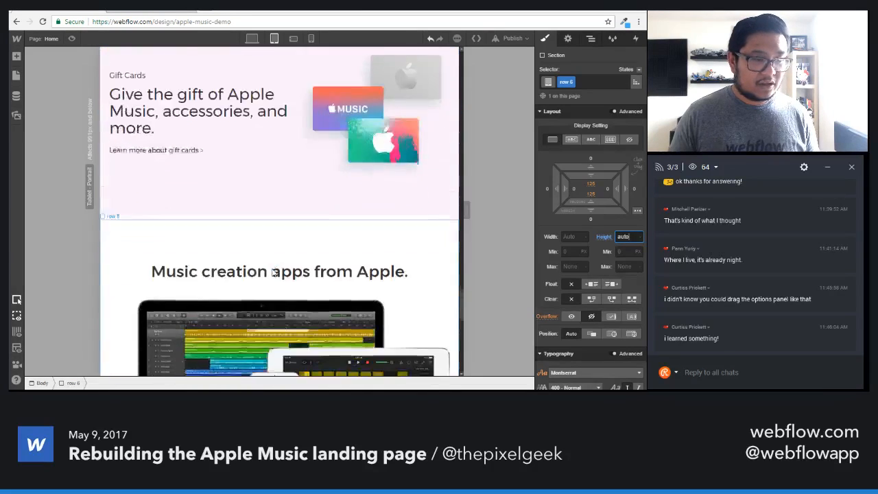
{"action": "scroll", "coordinate": [272, 272], "scroll_direction": "down", "scroll_amount": 2}
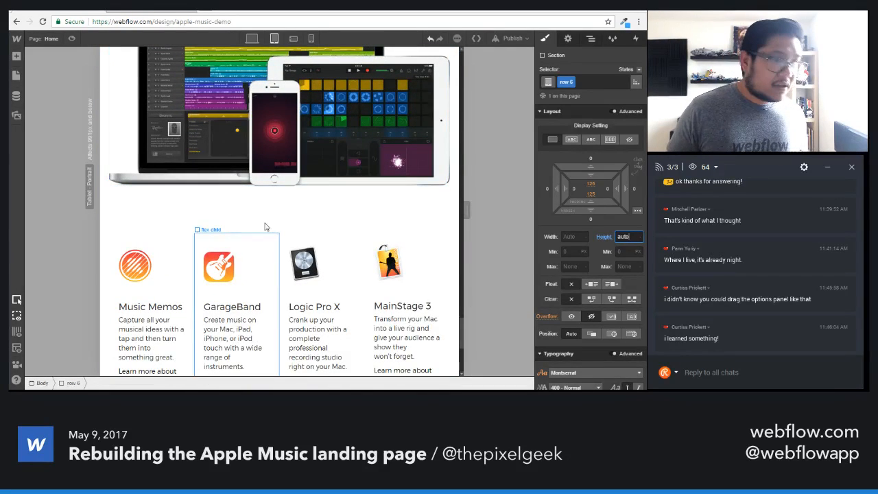
Compare the layout against the live apple.com/music page, then return to Webflow.
{"action": "key", "text": "alt+Tab"}
{"action": "scroll", "coordinate": [340, 213], "scroll_direction": "down", "scroll_amount": 5}
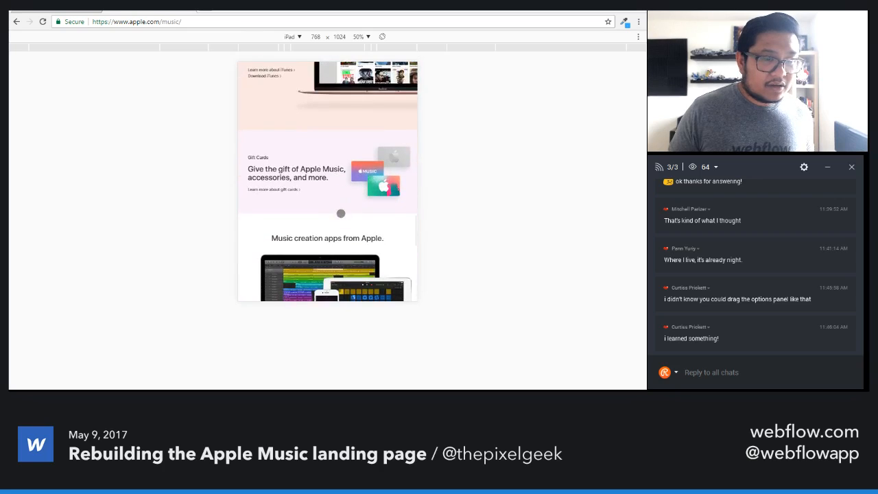
{"action": "scroll", "coordinate": [341, 214], "scroll_direction": "down", "scroll_amount": 6}
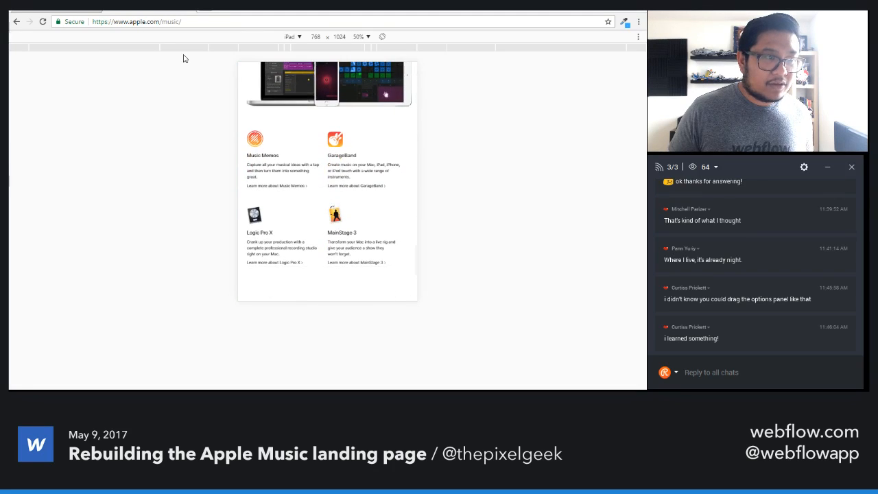
{"action": "key", "text": "alt+Tab"}
{"action": "scroll", "coordinate": [278, 274], "scroll_direction": "down", "scroll_amount": 2}
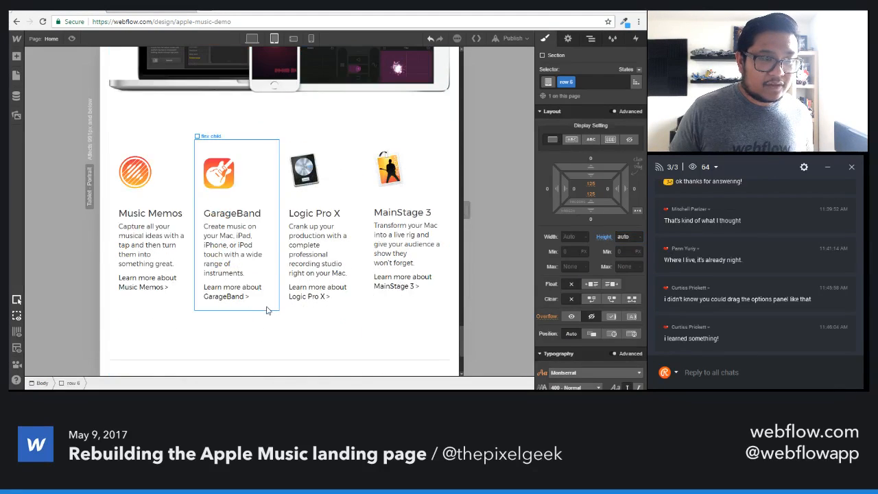
Give the music app cards a 50% flex basis so they sit two per row, testing canvas widths.
{"action": "left_click", "coordinate": [267, 310]}
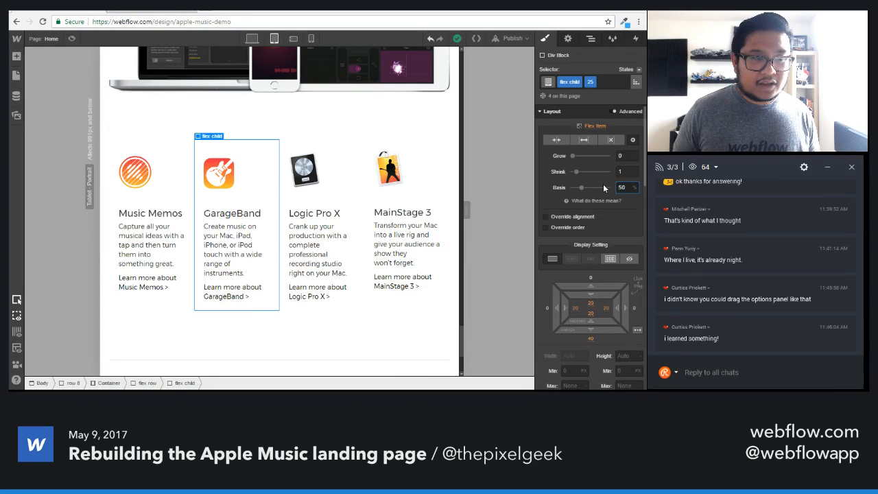
{"action": "key", "text": "Return"}
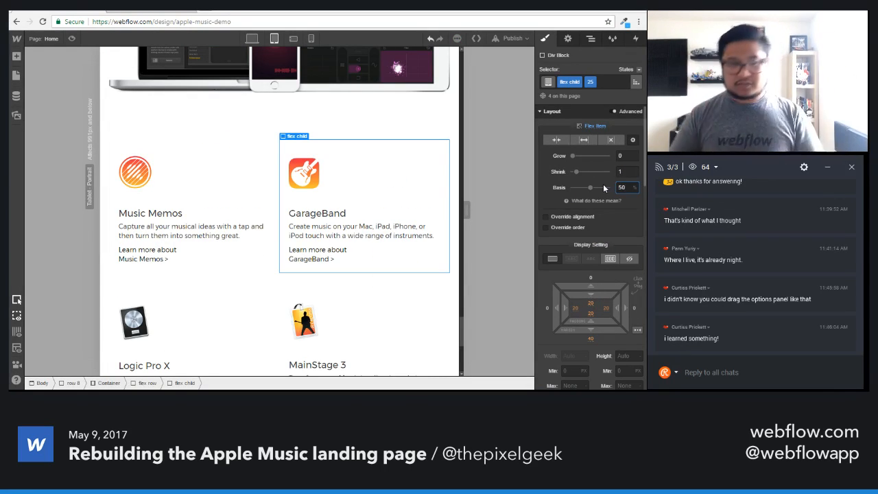
{"action": "scroll", "coordinate": [356, 278], "scroll_direction": "down", "scroll_amount": 3}
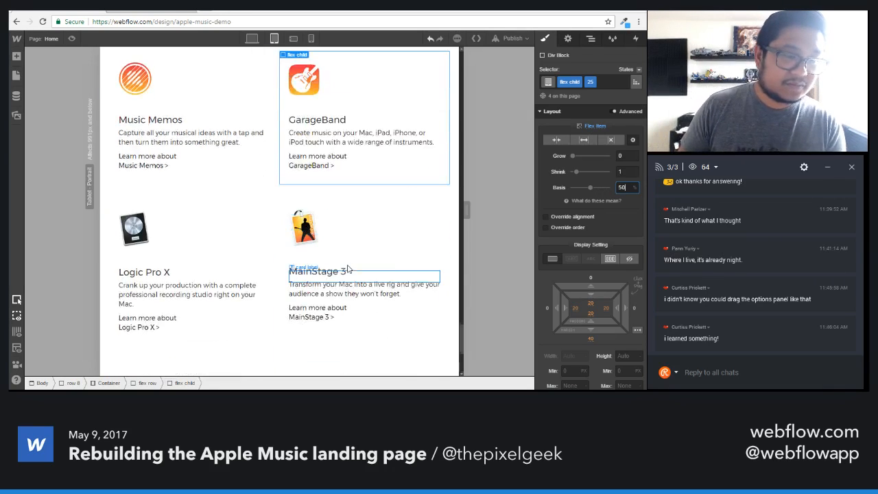
{"action": "scroll", "coordinate": [335, 265], "scroll_direction": "down", "scroll_amount": 2}
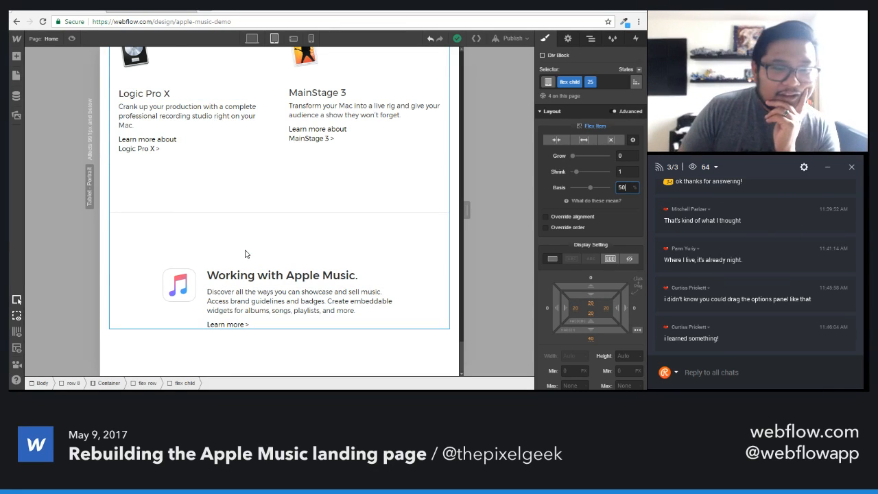
{"action": "scroll", "coordinate": [218, 353], "scroll_direction": "up", "scroll_amount": 1}
{"action": "scroll", "coordinate": [215, 362], "scroll_direction": "up", "scroll_amount": 10}
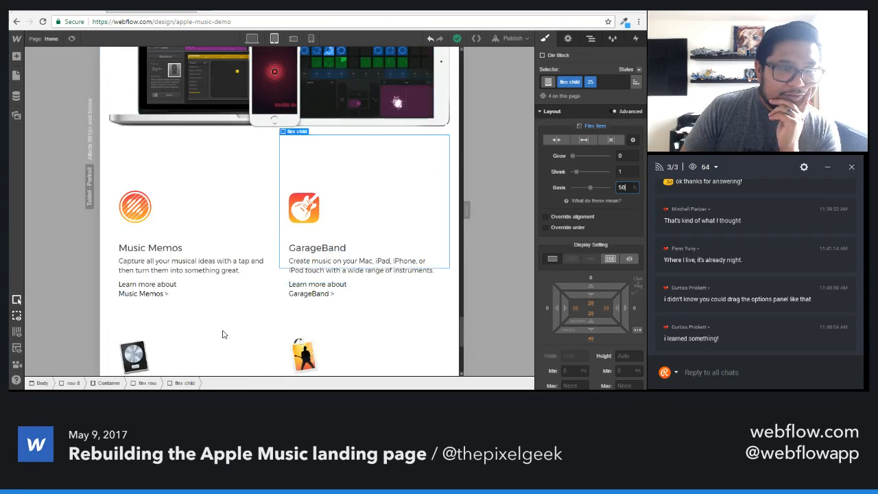
{"action": "scroll", "coordinate": [223, 334], "scroll_direction": "up", "scroll_amount": 15}
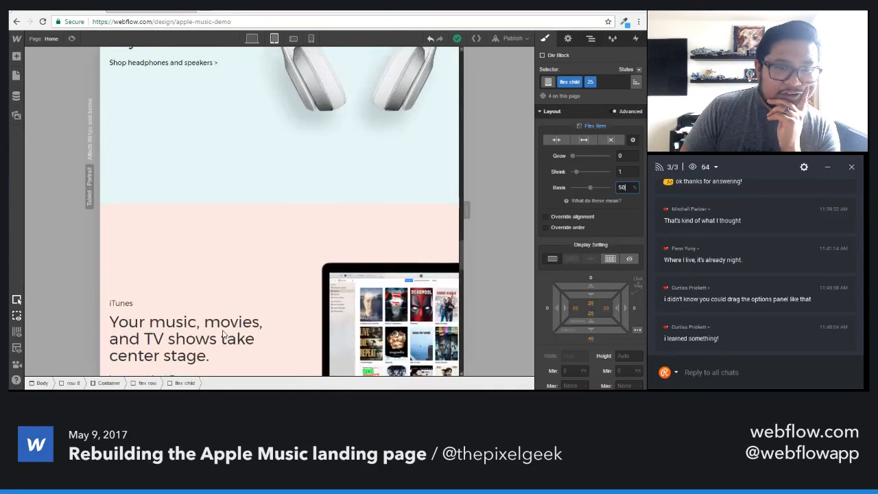
{"action": "scroll", "coordinate": [222, 334], "scroll_direction": "up", "scroll_amount": 7}
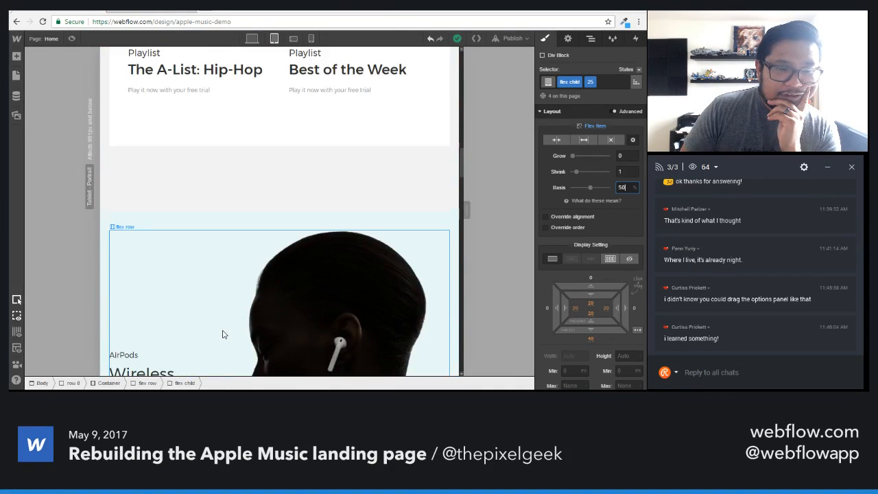
{"action": "scroll", "coordinate": [317, 300], "scroll_direction": "down", "scroll_amount": 4}
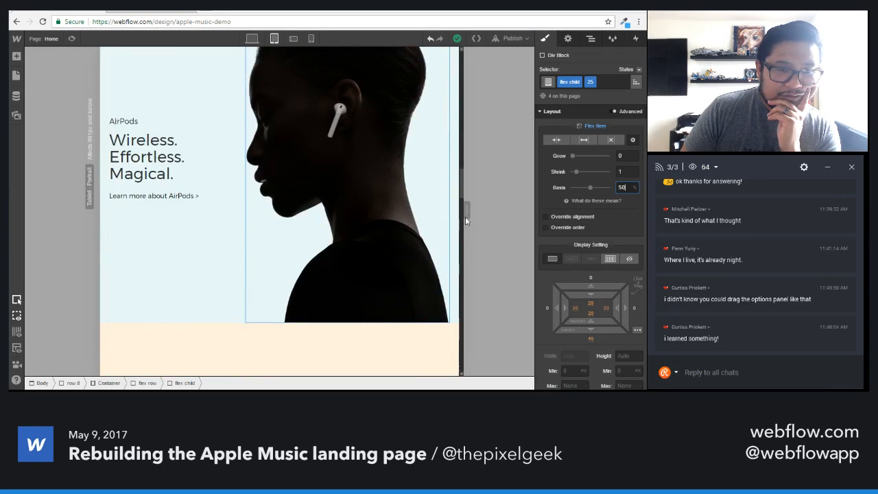
{"action": "left_click_drag", "start_coordinate": [469, 206], "coordinate": [447, 206]}
Switch the Designer to the phone-landscape breakpoint.
{"action": "left_click", "coordinate": [291, 39]}
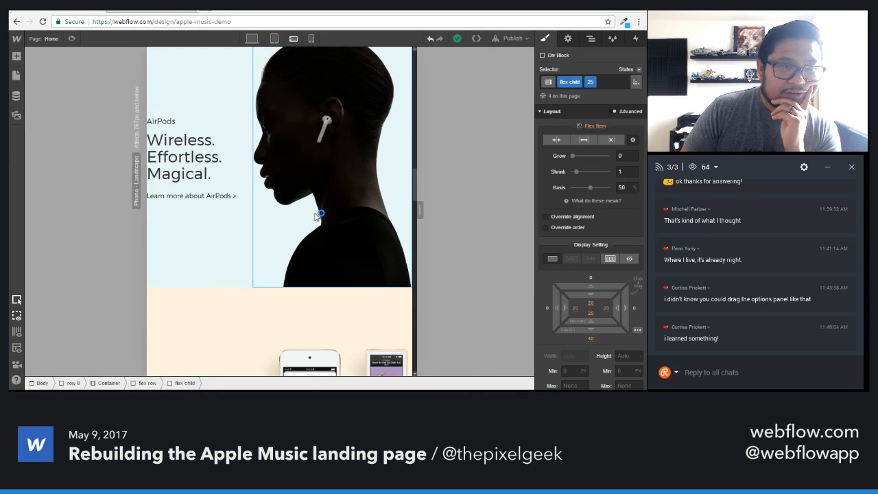
{"action": "scroll", "coordinate": [316, 217], "scroll_direction": "up", "scroll_amount": 3}
{"action": "scroll", "coordinate": [316, 217], "scroll_direction": "up", "scroll_amount": 10}
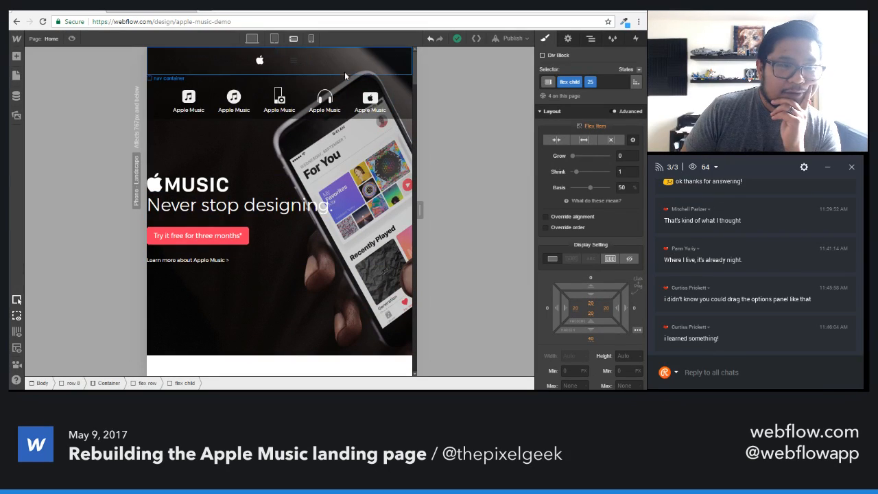
View apple.com/music's hero emulated on a landscape iPhone 6 Plus (736×414), then return to Webflow.
{"action": "left_click", "coordinate": [151, 11]}
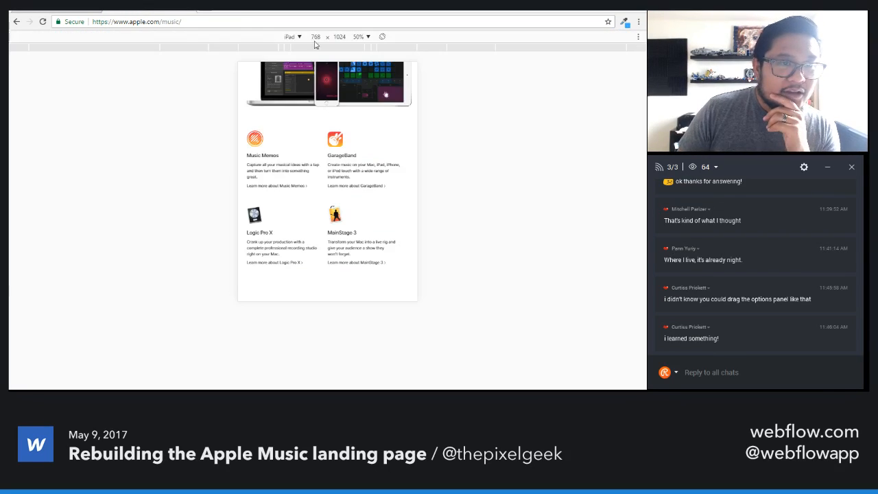
{"action": "left_click", "coordinate": [299, 36]}
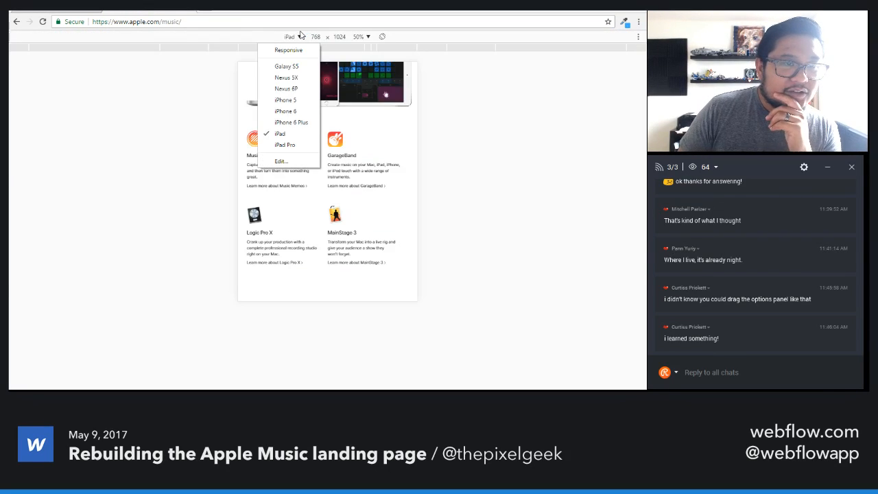
{"action": "left_click", "coordinate": [290, 122]}
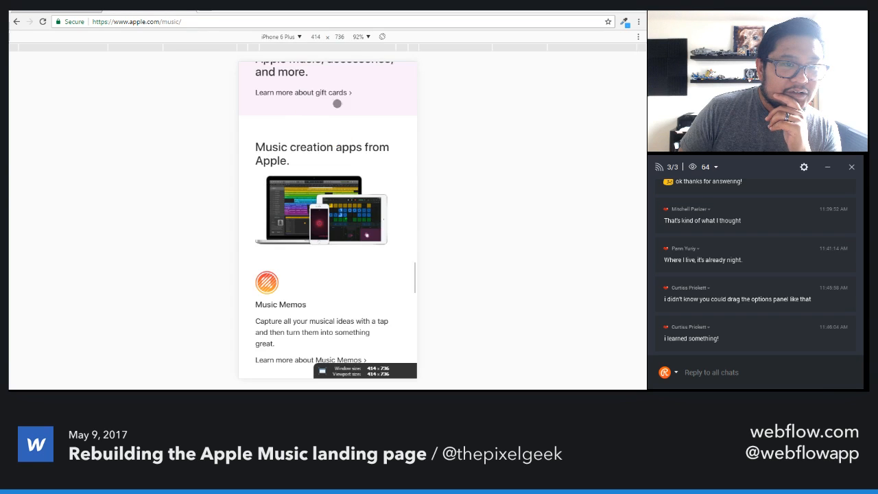
{"action": "left_click", "coordinate": [382, 38]}
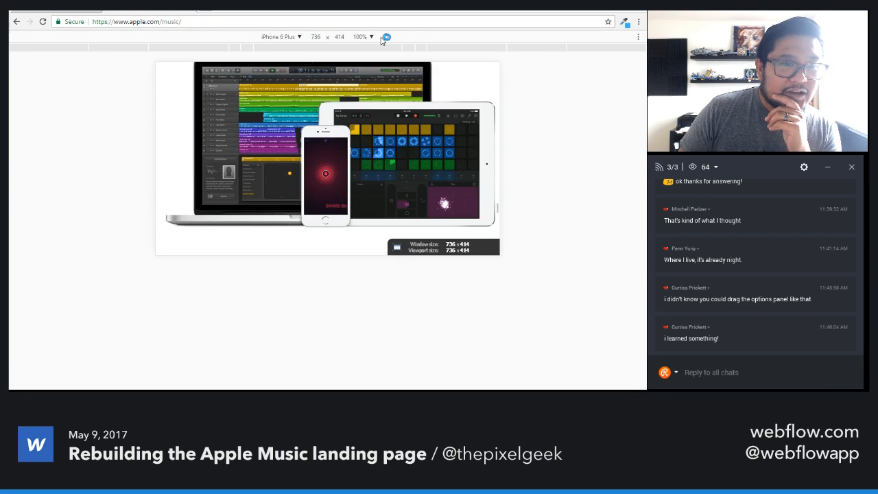
{"action": "scroll", "coordinate": [373, 123], "scroll_direction": "up", "scroll_amount": 10}
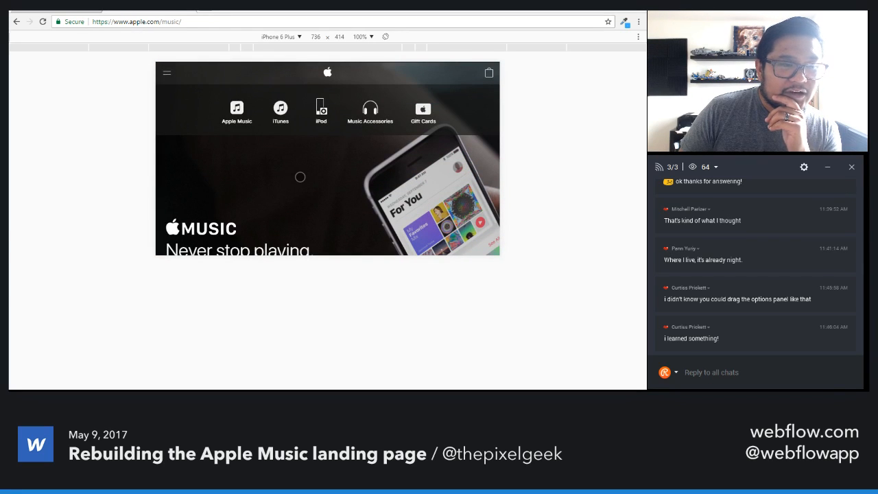
{"action": "scroll", "coordinate": [300, 177], "scroll_direction": "down", "scroll_amount": 2}
{"action": "scroll", "coordinate": [300, 177], "scroll_direction": "up", "scroll_amount": 2}
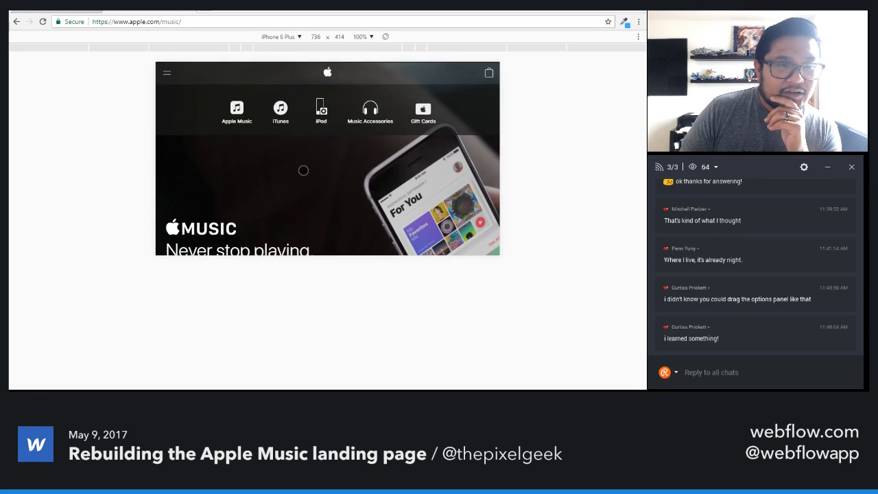
{"action": "scroll", "coordinate": [305, 195], "scroll_direction": "down", "scroll_amount": 2}
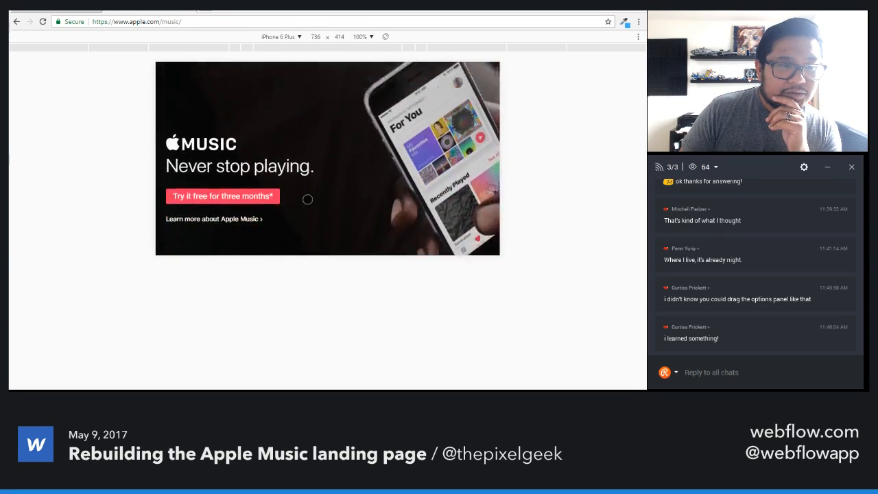
{"action": "left_click", "coordinate": [67, 12]}
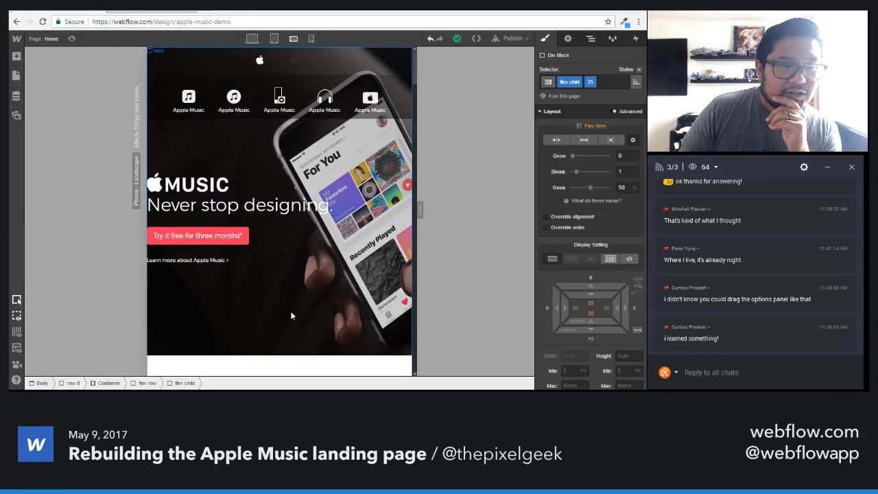
Set the hero content container's left and right padding to 5%, then widen the canvas to 767px.
{"action": "left_click", "coordinate": [299, 251]}
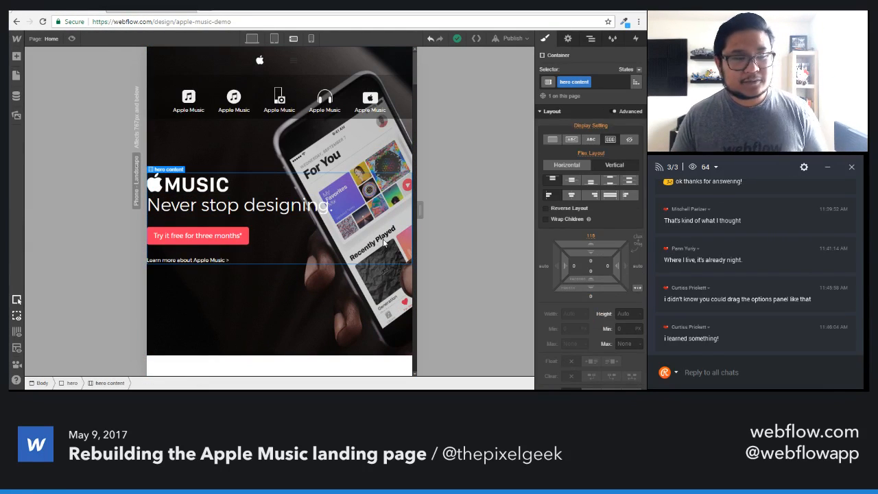
{"action": "left_click", "coordinate": [574, 266]}
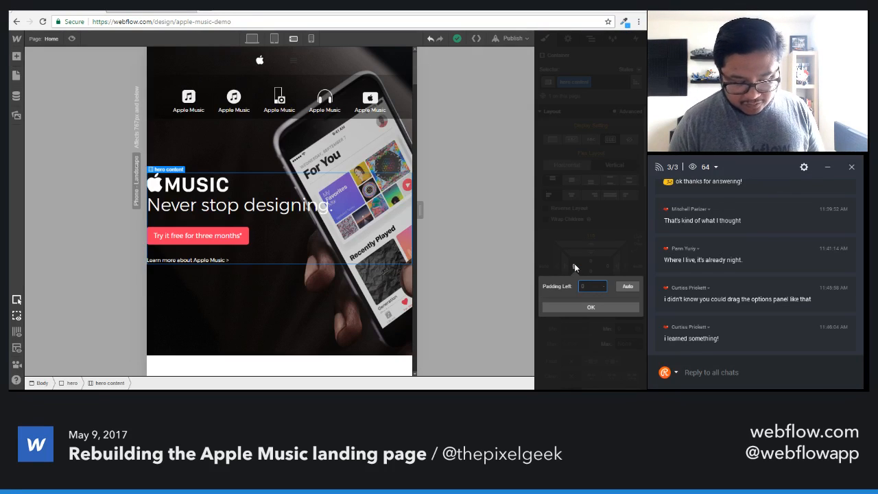
{"action": "type", "text": "2%"}
{"action": "key", "text": "Return"}
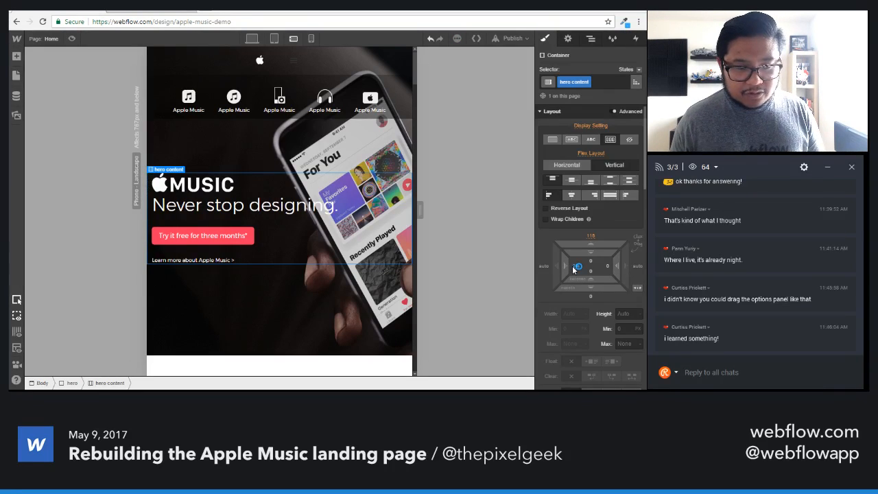
{"action": "left_click", "coordinate": [573, 267]}
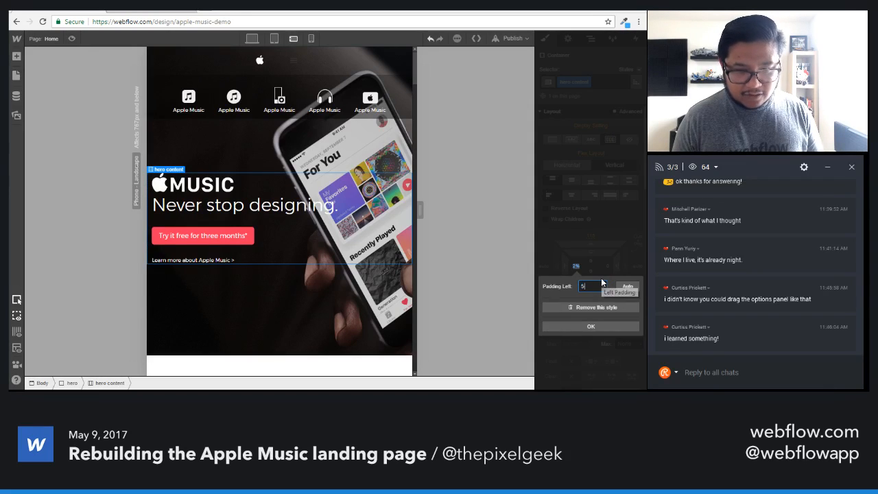
{"action": "type", "text": "5"}
{"action": "key", "text": "Return"}
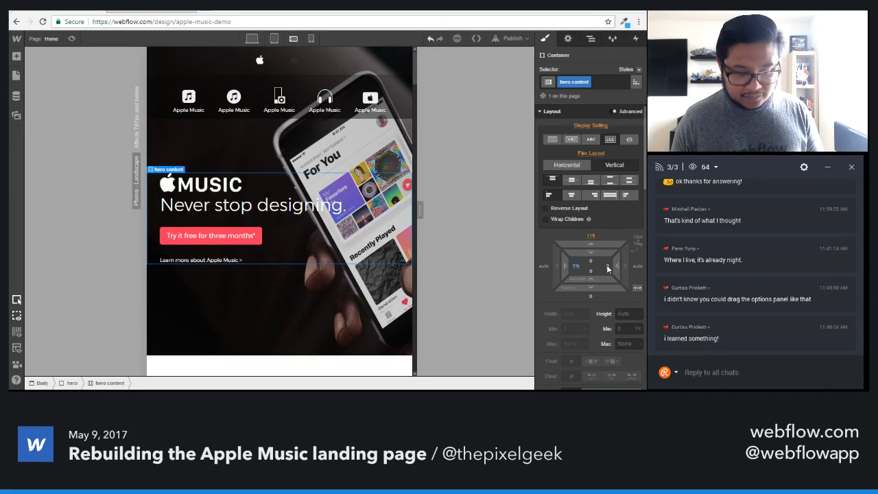
{"action": "left_click", "coordinate": [606, 267]}
{"action": "type", "text": "5%"}
{"action": "key", "text": "Return"}
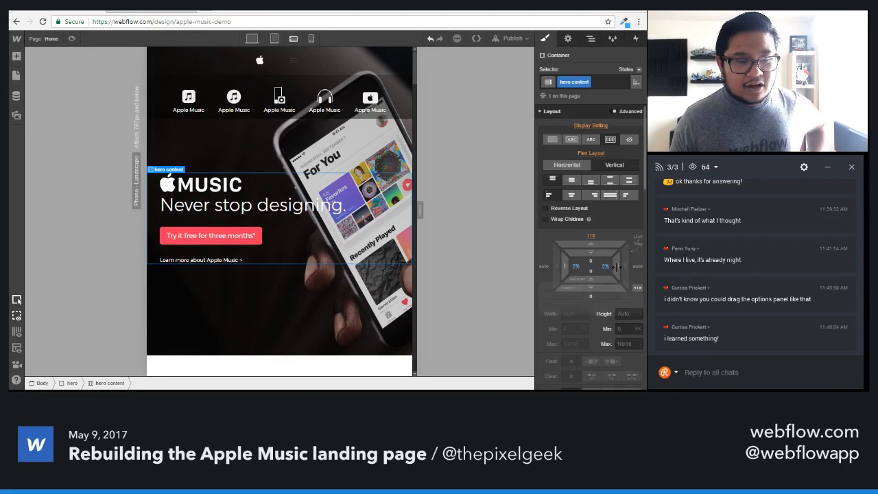
{"action": "left_click_drag", "start_coordinate": [419, 209], "coordinate": [494, 205]}
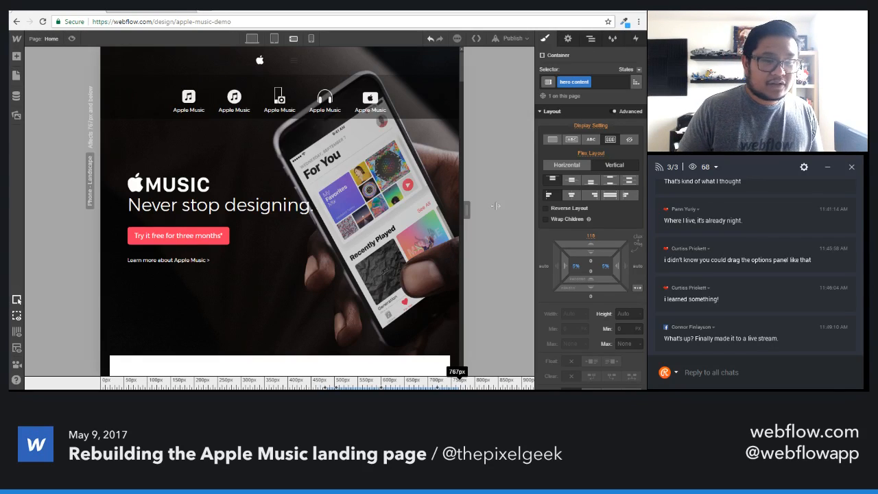
{"action": "left_click_drag", "start_coordinate": [495, 206], "coordinate": [495, 206]}
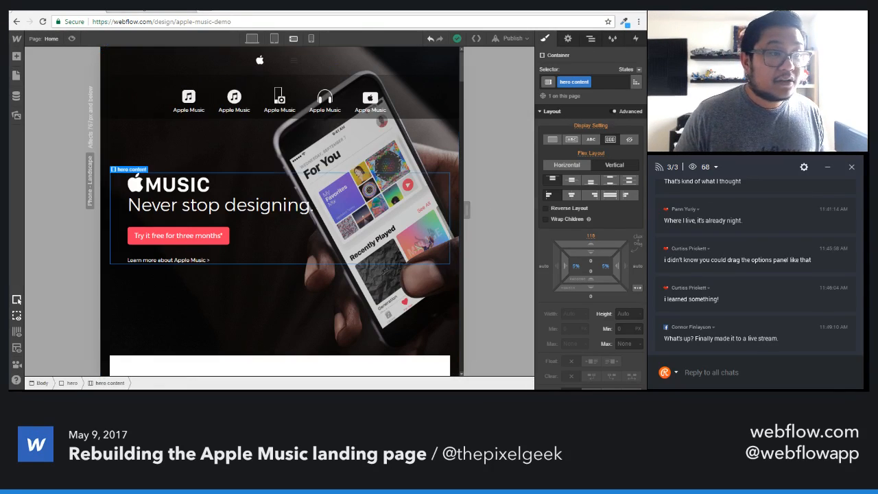
Scroll the live apple.com/music page to the 'Now on Apple Music' 6LACK banner, then return to Webflow.
{"action": "left_click", "coordinate": [154, 11]}
{"action": "scroll", "coordinate": [275, 194], "scroll_direction": "down", "scroll_amount": 3}
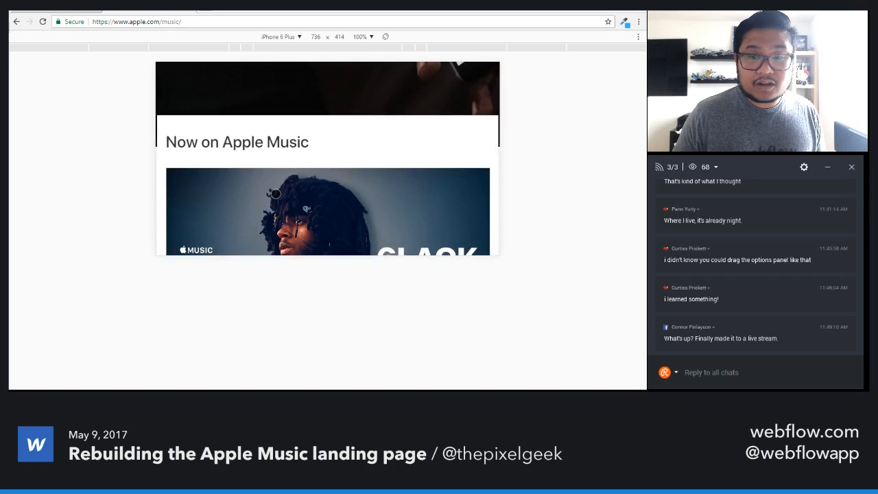
{"action": "scroll", "coordinate": [275, 194], "scroll_direction": "down", "scroll_amount": 1}
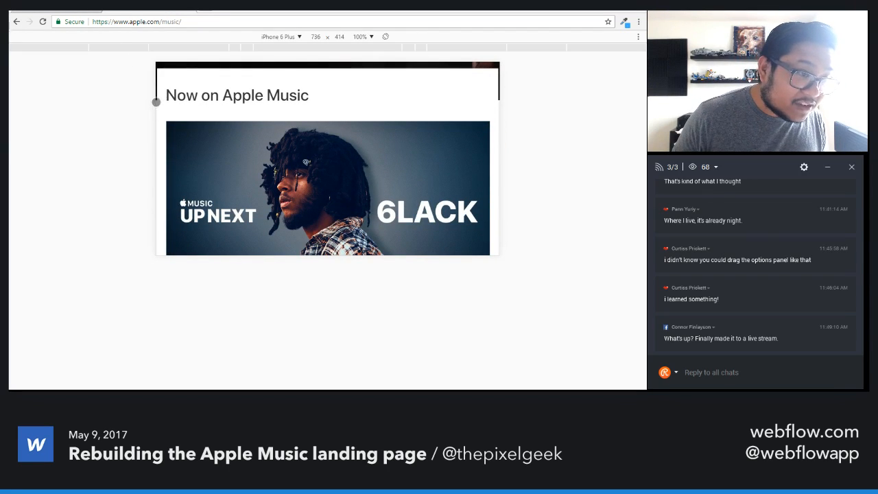
{"action": "left_click", "coordinate": [62, 11]}
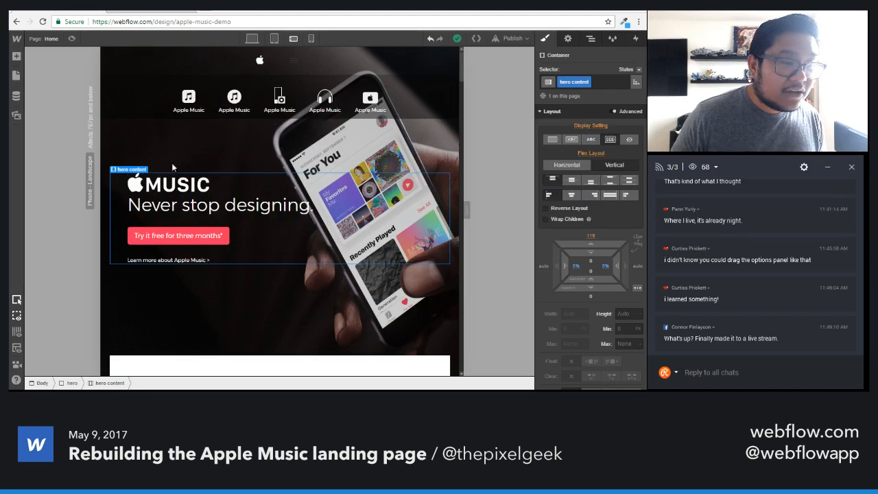
Select the row 2 container, narrow the canvas to about 637px, then switch to tablet portrait.
{"action": "scroll", "coordinate": [174, 298], "scroll_direction": "down", "scroll_amount": 3}
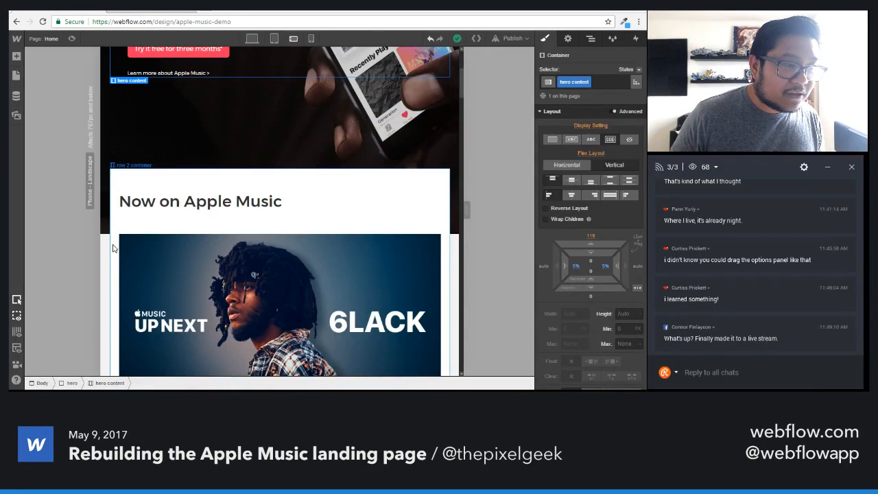
{"action": "left_click", "coordinate": [107, 258]}
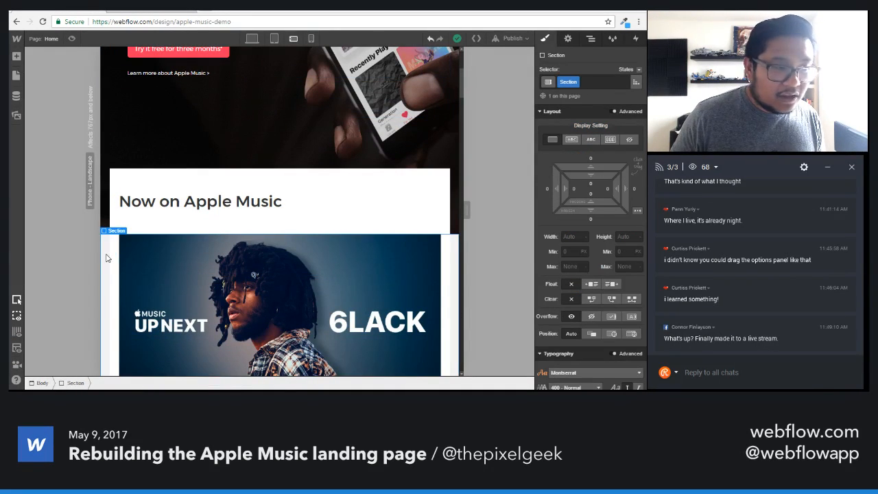
{"action": "left_click", "coordinate": [115, 211]}
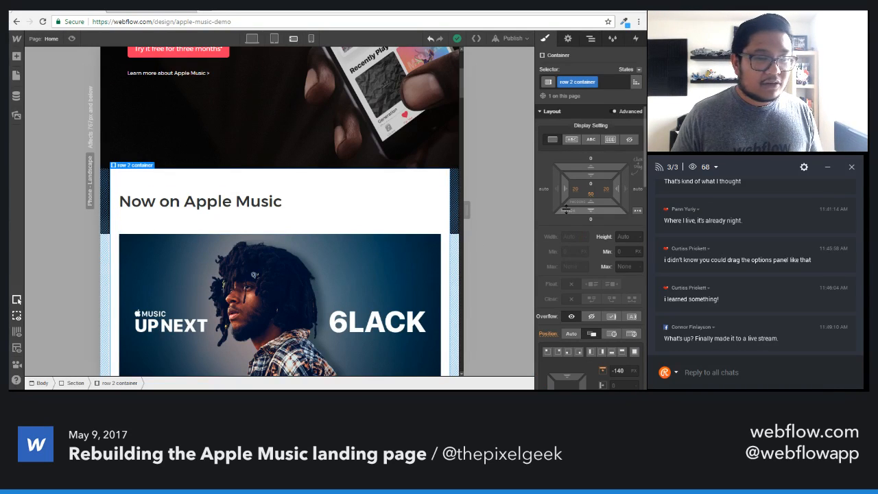
{"action": "left_click_drag", "start_coordinate": [466, 209], "coordinate": [417, 210]}
{"action": "left_click", "coordinate": [274, 39]}
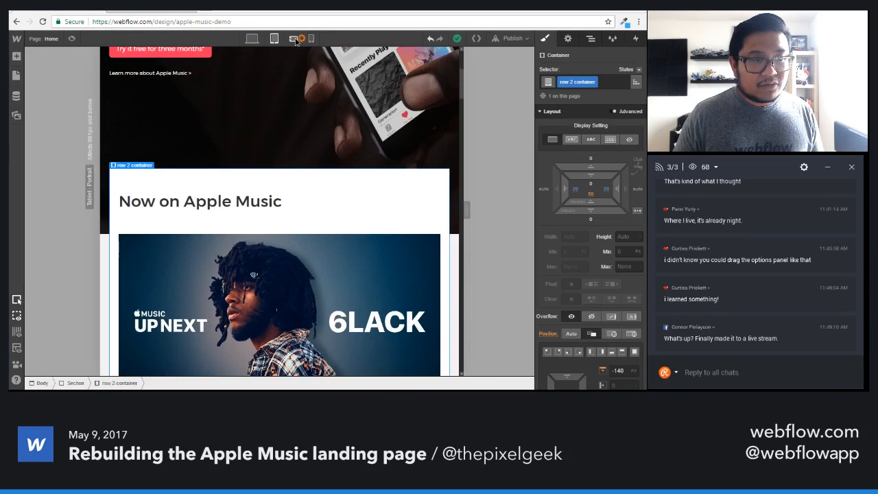
At phone landscape, drag the Logic album card's side padding down to 0 and bring up apple.com/music.
{"action": "left_click", "coordinate": [293, 39]}
{"action": "scroll", "coordinate": [305, 251], "scroll_direction": "down", "scroll_amount": 3}
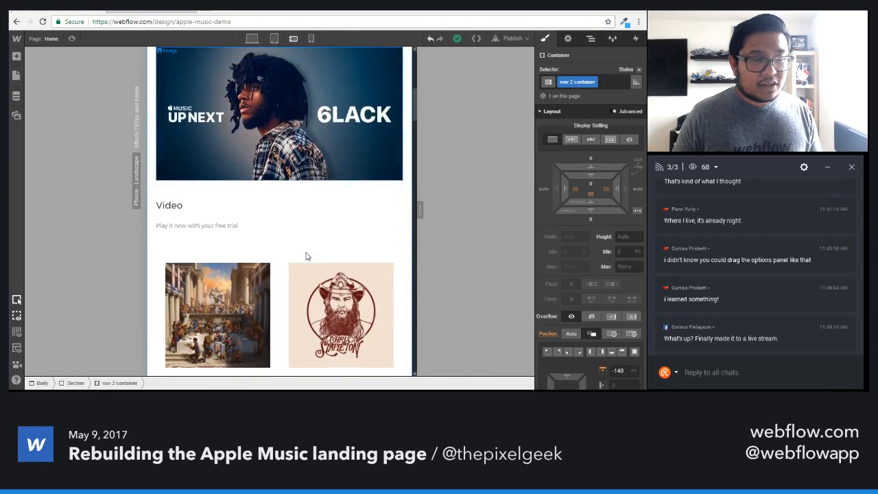
{"action": "left_click", "coordinate": [279, 295]}
{"action": "scroll", "coordinate": [279, 295], "scroll_direction": "down", "scroll_amount": 2}
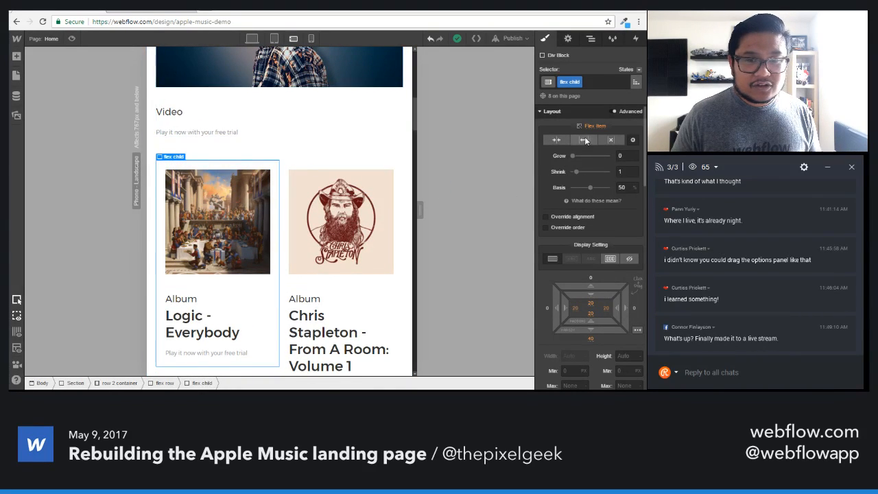
{"action": "scroll", "coordinate": [564, 312], "scroll_direction": "down", "scroll_amount": 3}
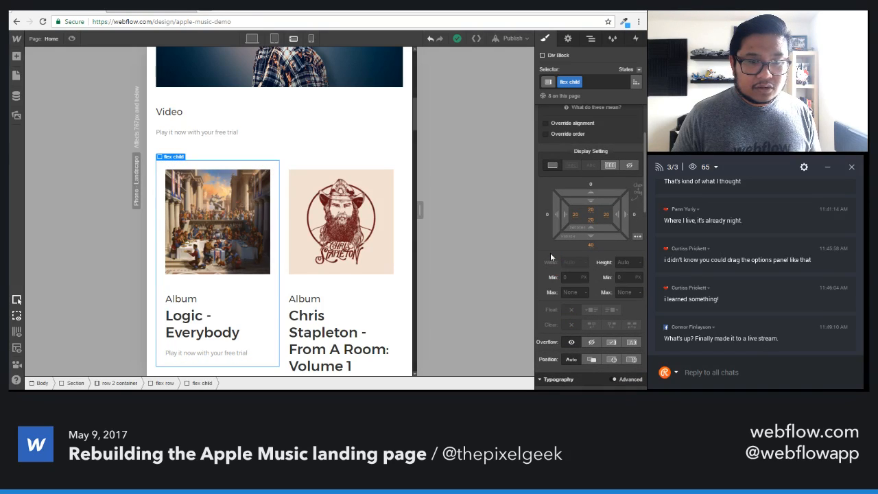
{"action": "left_click_drag", "start_coordinate": [554, 213], "coordinate": [537, 213]}
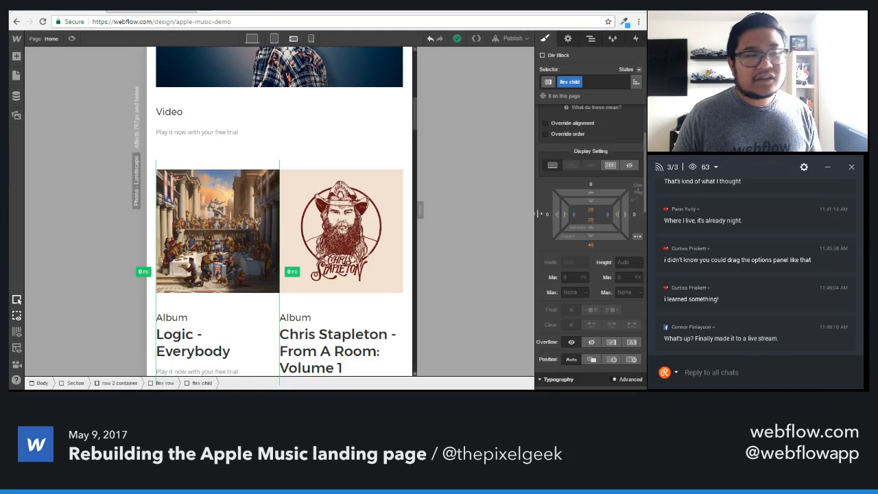
{"action": "left_click", "coordinate": [144, 11]}
Scroll apple.com/music to compare its album cards, then go back to Webflow Designer.
{"action": "scroll", "coordinate": [286, 220], "scroll_direction": "down", "scroll_amount": 3}
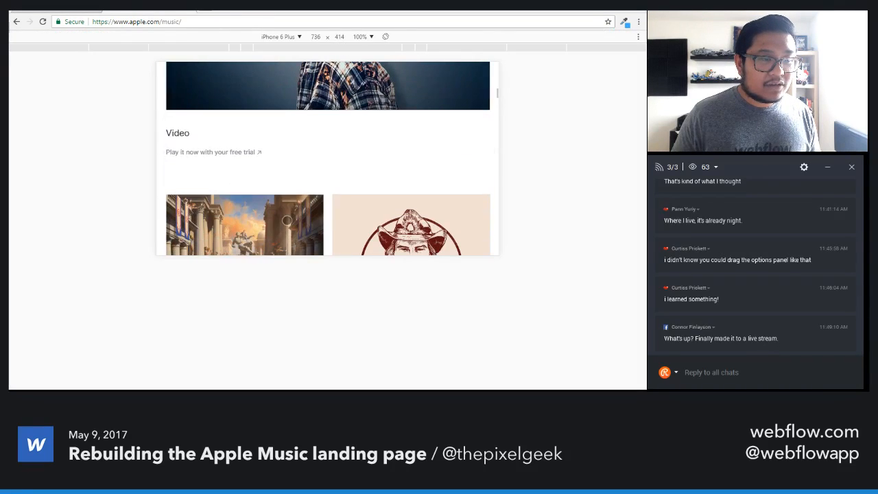
{"action": "scroll", "coordinate": [286, 221], "scroll_direction": "down", "scroll_amount": 3}
{"action": "scroll", "coordinate": [286, 220], "scroll_direction": "up", "scroll_amount": 2}
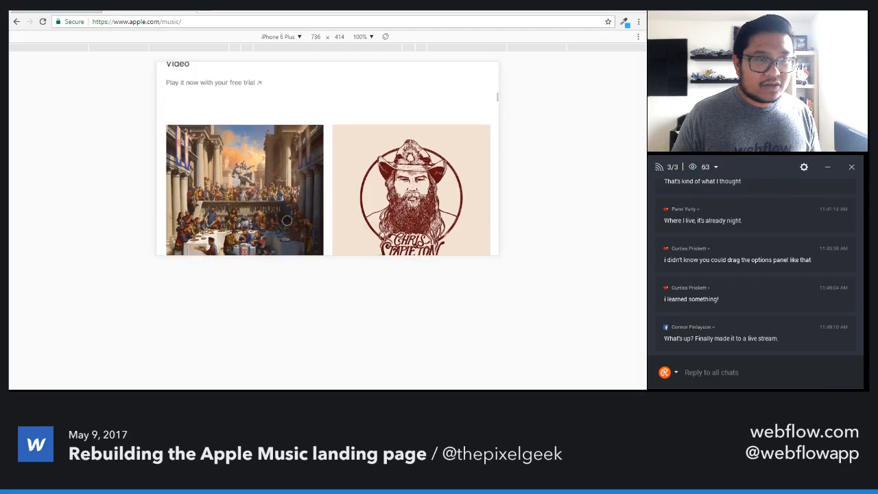
{"action": "scroll", "coordinate": [329, 171], "scroll_direction": "down", "scroll_amount": 1}
{"action": "scroll", "coordinate": [330, 169], "scroll_direction": "up", "scroll_amount": 2}
{"action": "scroll", "coordinate": [330, 169], "scroll_direction": "down", "scroll_amount": 2}
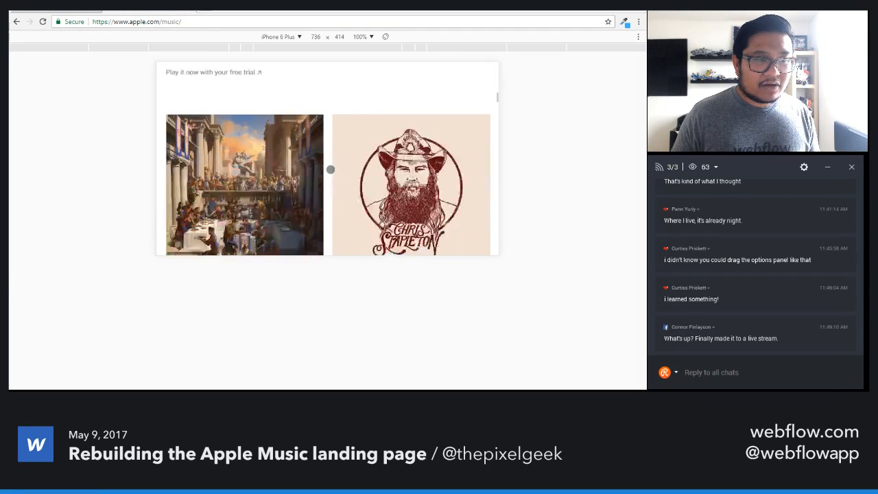
{"action": "scroll", "coordinate": [295, 166], "scroll_direction": "up", "scroll_amount": 2}
{"action": "left_click", "coordinate": [57, 11]}
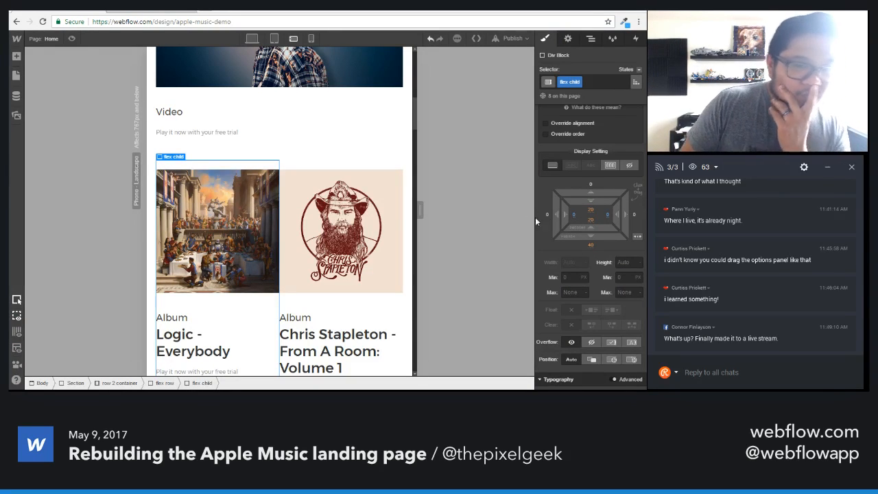
Give the album cards 5px side padding and select the row 2 container.
{"action": "left_click_drag", "start_coordinate": [567, 215], "coordinate": [573, 215]}
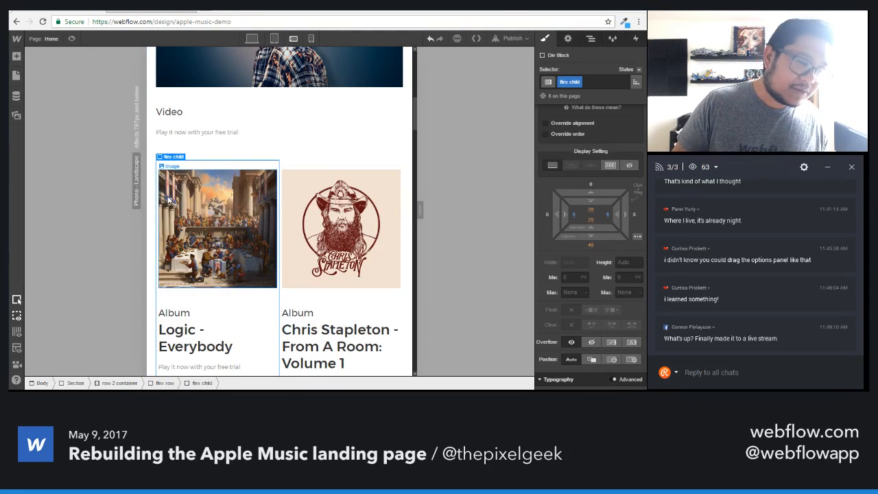
{"action": "left_click", "coordinate": [150, 249]}
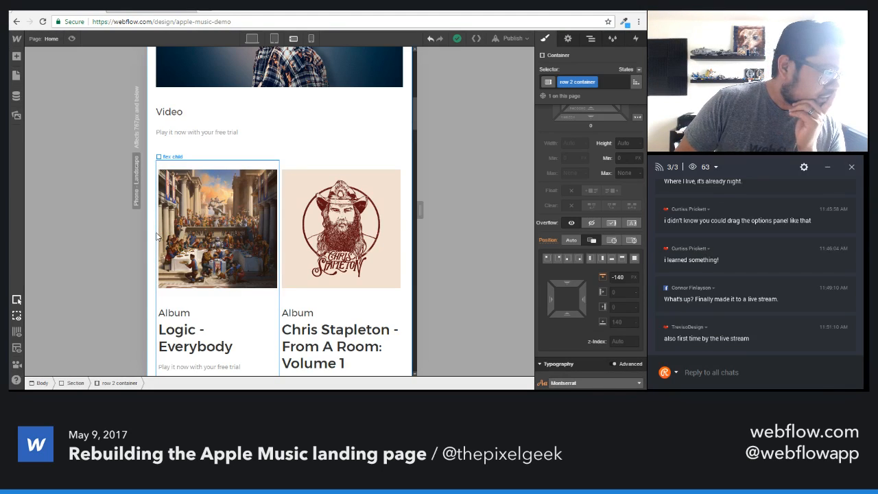
{"action": "scroll", "coordinate": [229, 288], "scroll_direction": "down", "scroll_amount": 2}
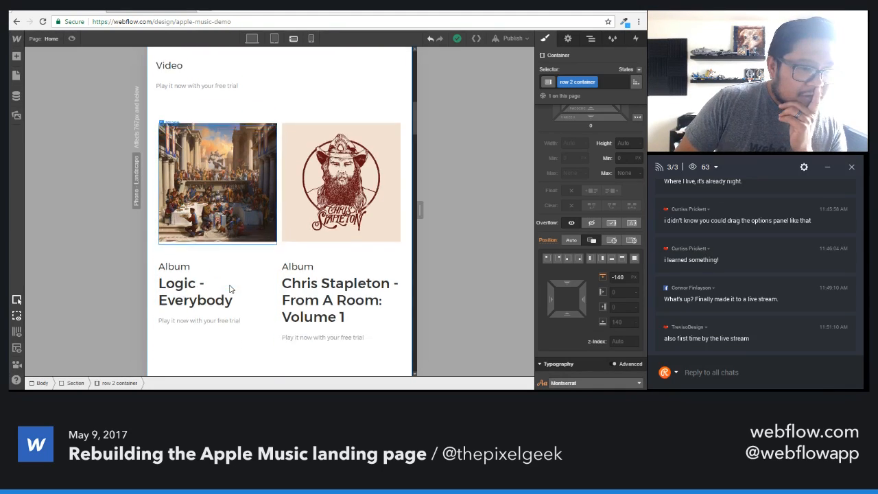
Scroll apple.com/music to the Logic and Chris Stapleton album cards for reference, then return to Webflow.
{"action": "left_click", "coordinate": [118, 12]}
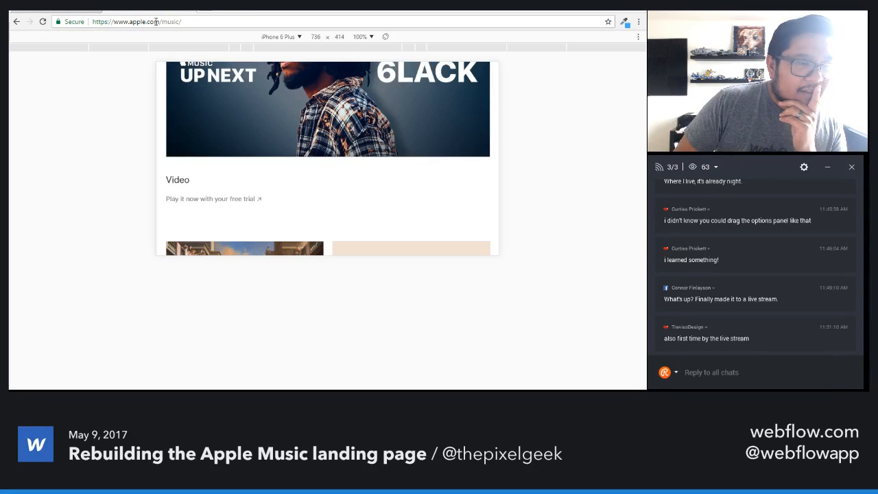
{"action": "scroll", "coordinate": [282, 194], "scroll_direction": "down", "scroll_amount": 4}
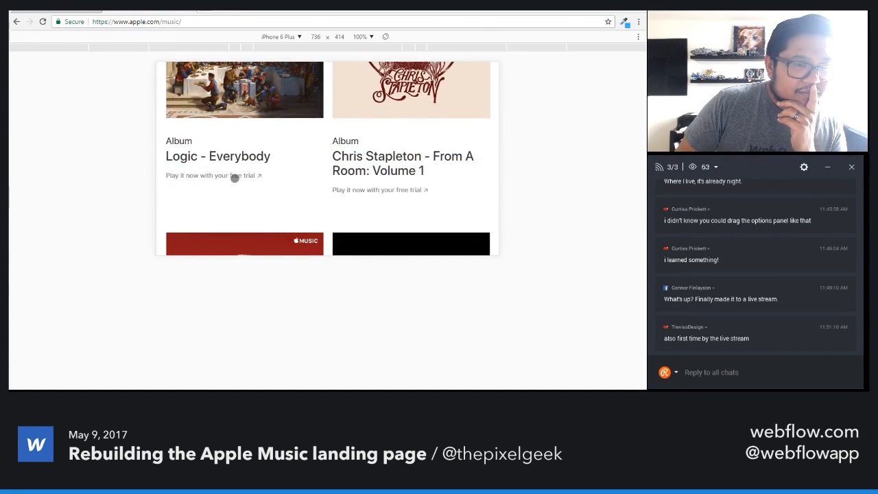
{"action": "scroll", "coordinate": [233, 182], "scroll_direction": "down", "scroll_amount": 1}
{"action": "scroll", "coordinate": [233, 181], "scroll_direction": "down", "scroll_amount": 1}
{"action": "left_click", "coordinate": [66, 13]}
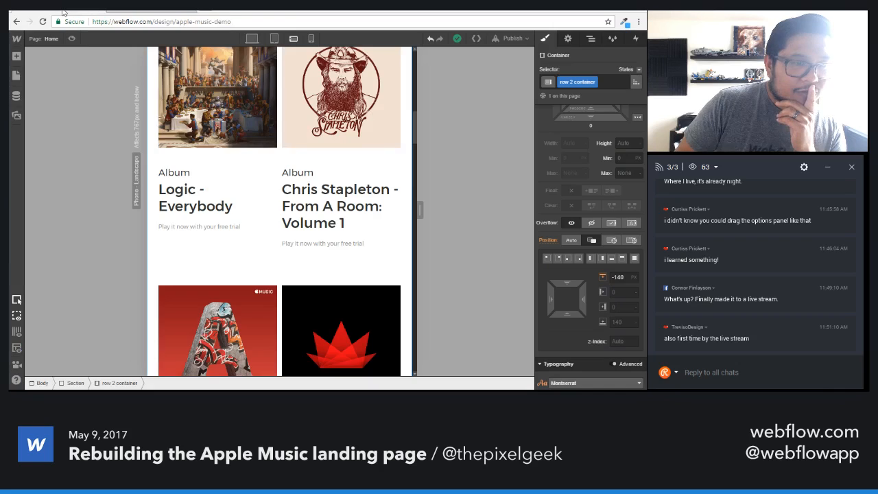
Set the Logic album card's padding to 0 left and 10px right.
{"action": "scroll", "coordinate": [234, 227], "scroll_direction": "down", "scroll_amount": 1}
{"action": "scroll", "coordinate": [234, 227], "scroll_direction": "down", "scroll_amount": 1}
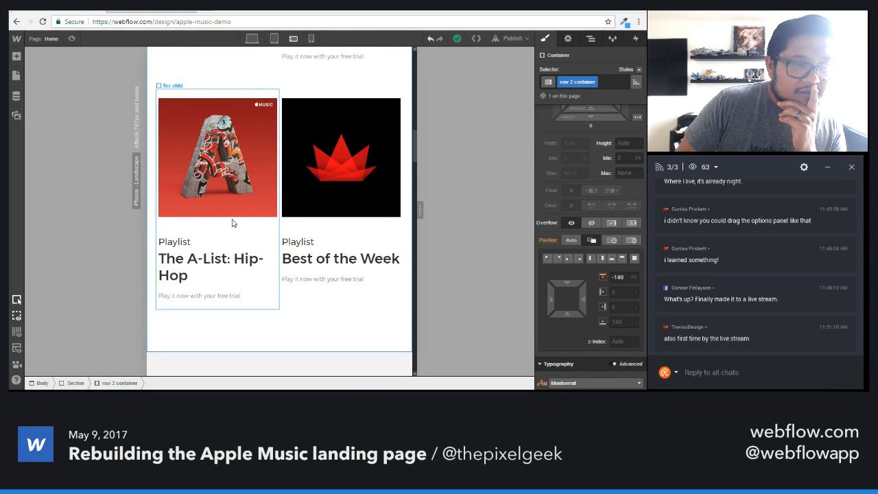
{"action": "scroll", "coordinate": [232, 222], "scroll_direction": "up", "scroll_amount": 3}
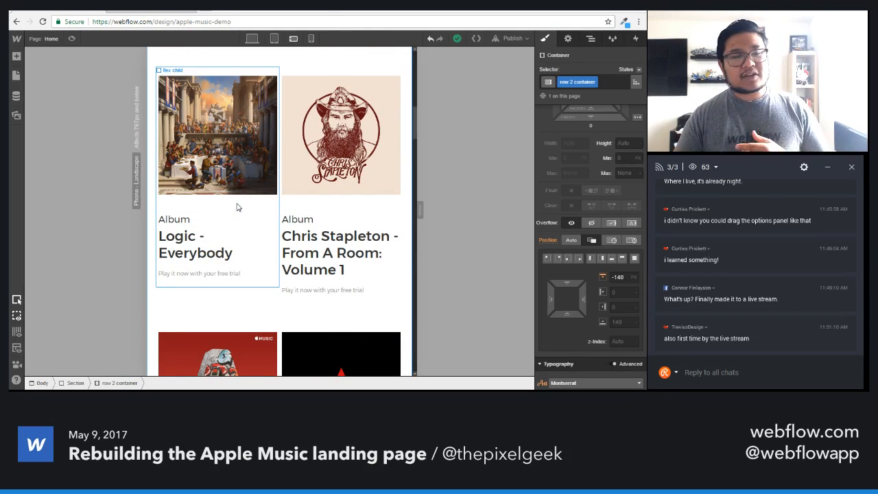
{"action": "left_click", "coordinate": [237, 207]}
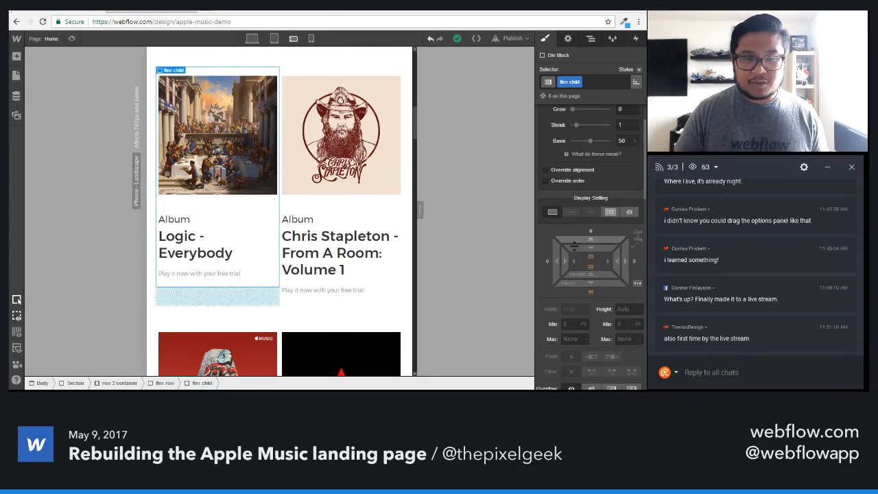
{"action": "left_click_drag", "start_coordinate": [574, 261], "coordinate": [579, 269]}
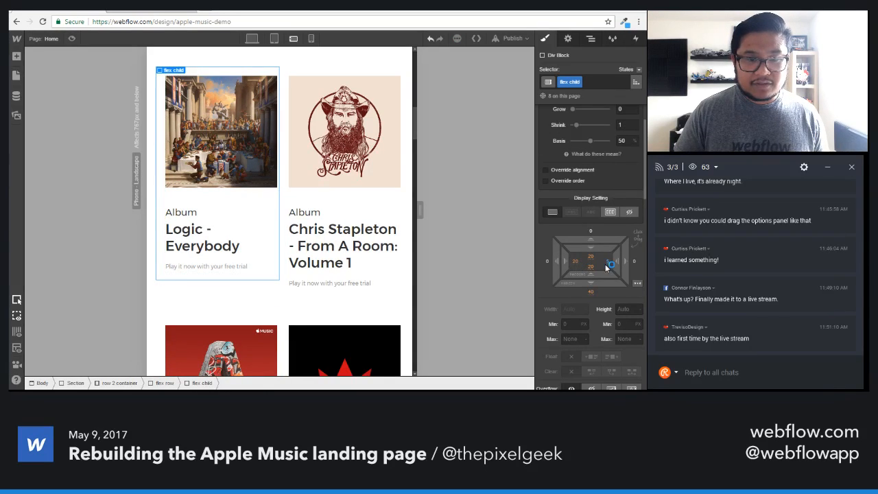
{"action": "left_click", "coordinate": [574, 263]}
{"action": "type", "text": "0"}
{"action": "key", "text": "Return"}
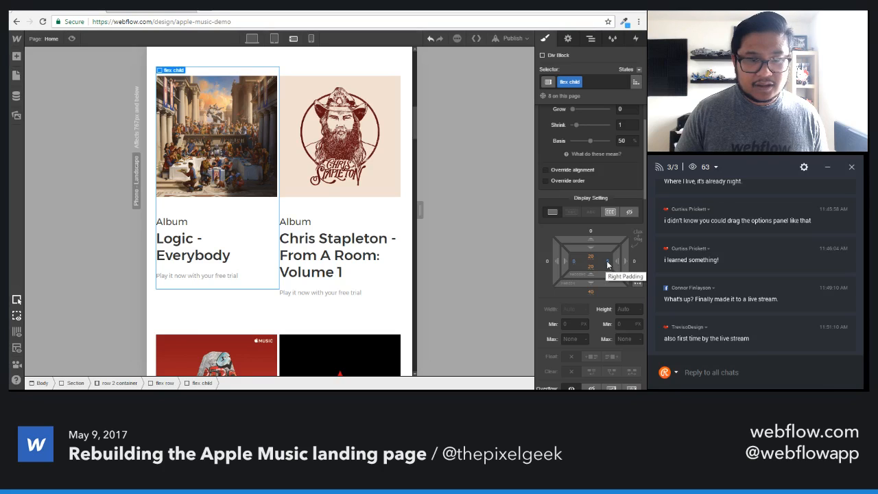
{"action": "left_click_drag", "start_coordinate": [607, 264], "coordinate": [607, 276]}
{"action": "type", "text": "10"}
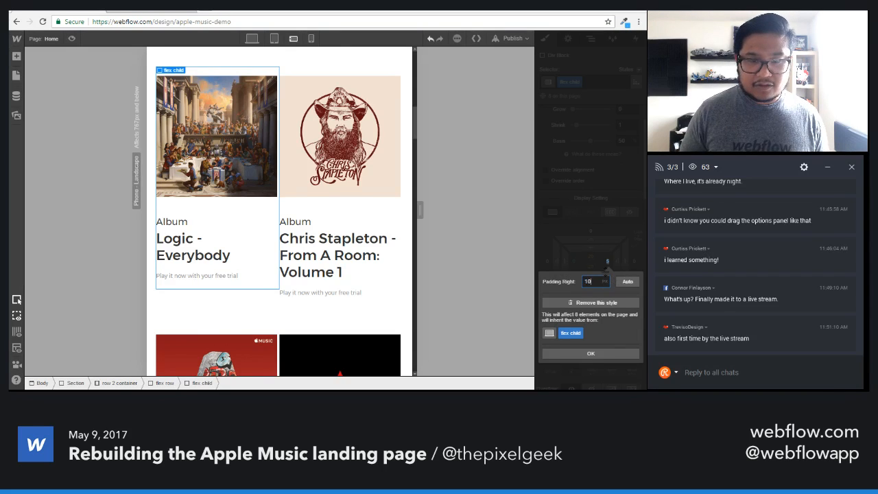
{"action": "key", "text": "Return"}
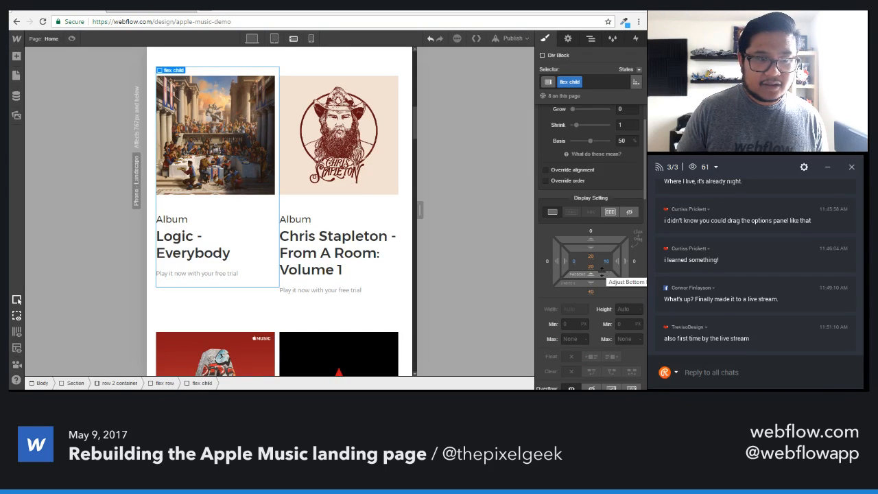
Add an 'odd' combo class to the Chris Stapleton card with 10px left, 0 right padding.
{"action": "left_click", "coordinate": [390, 213]}
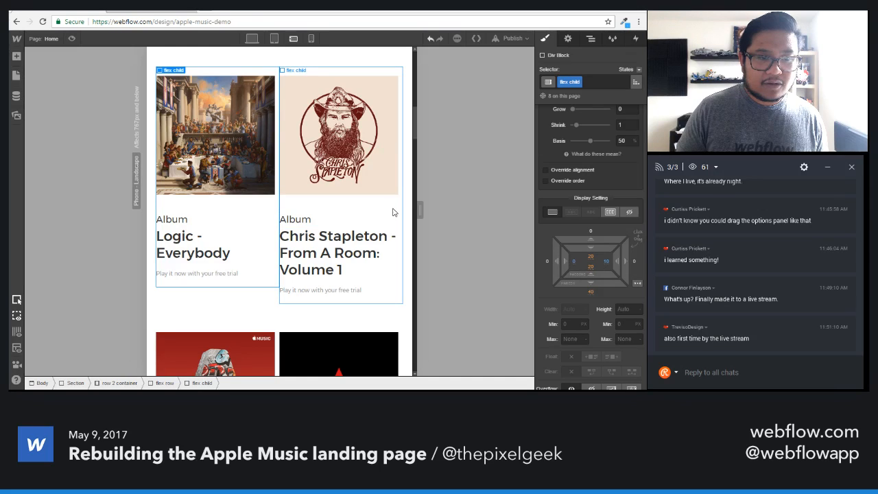
{"action": "left_click", "coordinate": [595, 81]}
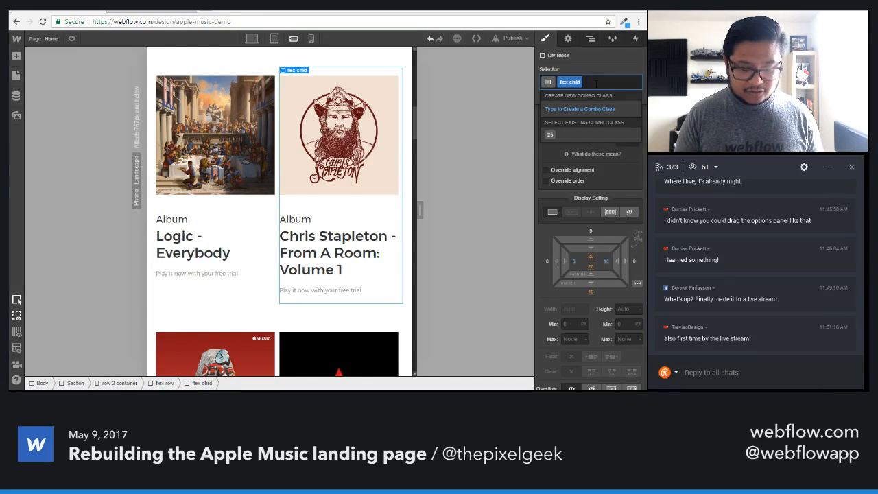
{"action": "type", "text": "odd"}
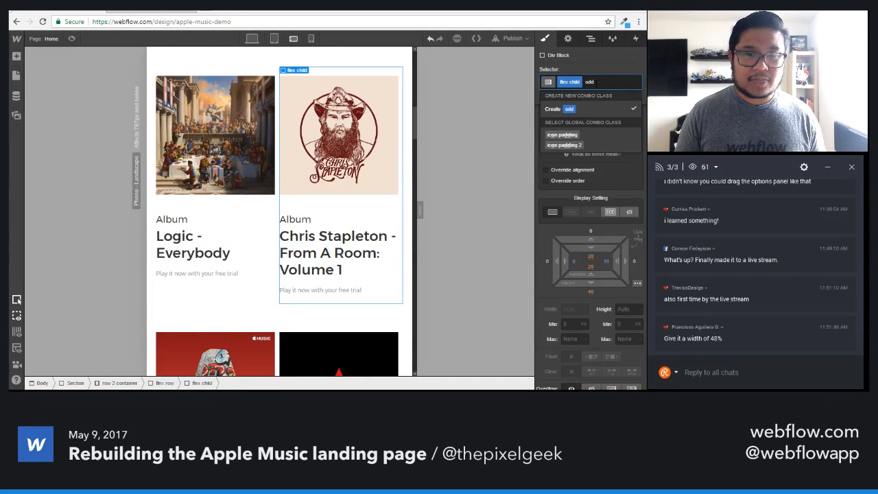
{"action": "key", "text": "Return"}
{"action": "left_click", "coordinate": [573, 261]}
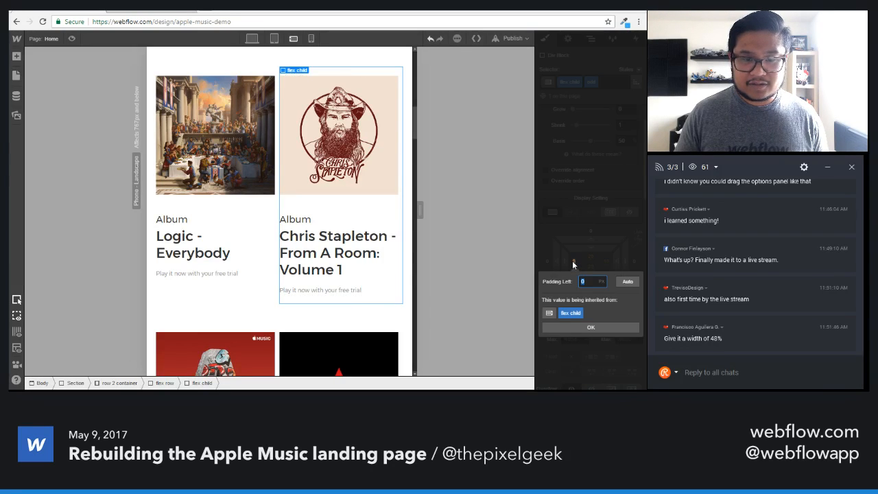
{"action": "type", "text": "10"}
{"action": "key", "text": "Return"}
{"action": "left_click", "coordinate": [605, 262]}
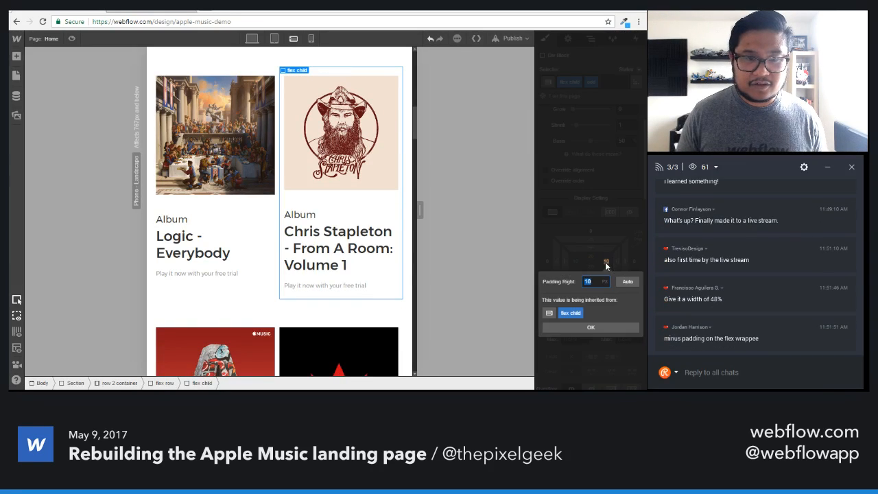
{"action": "key", "text": "Return"}
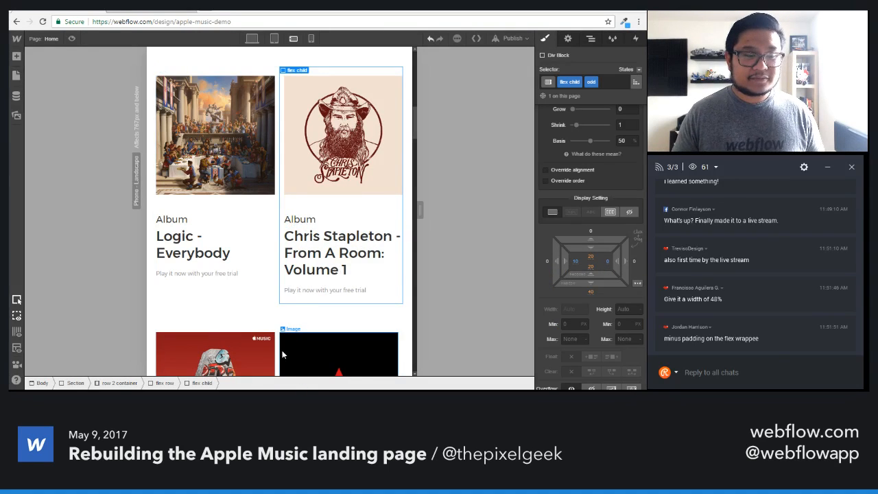
Apply the existing 'odd' class to the Best of the Week playlist card.
{"action": "scroll", "coordinate": [280, 353], "scroll_direction": "down", "scroll_amount": 3}
{"action": "left_click", "coordinate": [394, 323]}
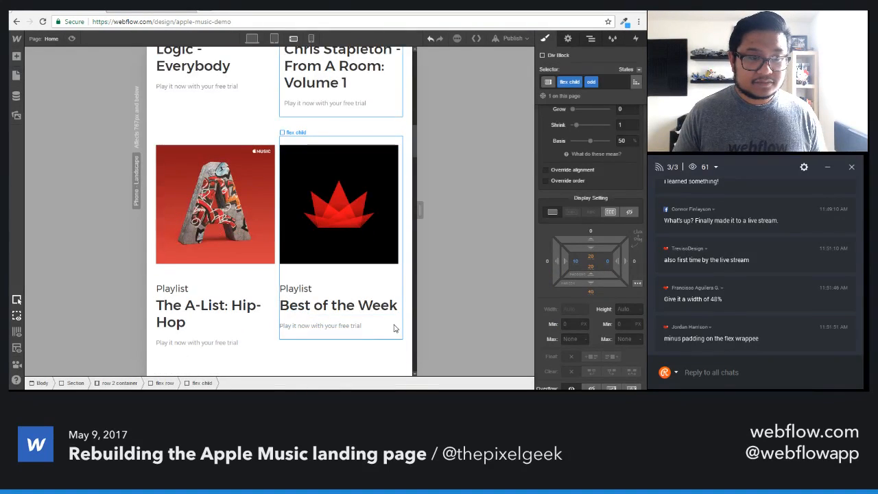
{"action": "left_click", "coordinate": [608, 83]}
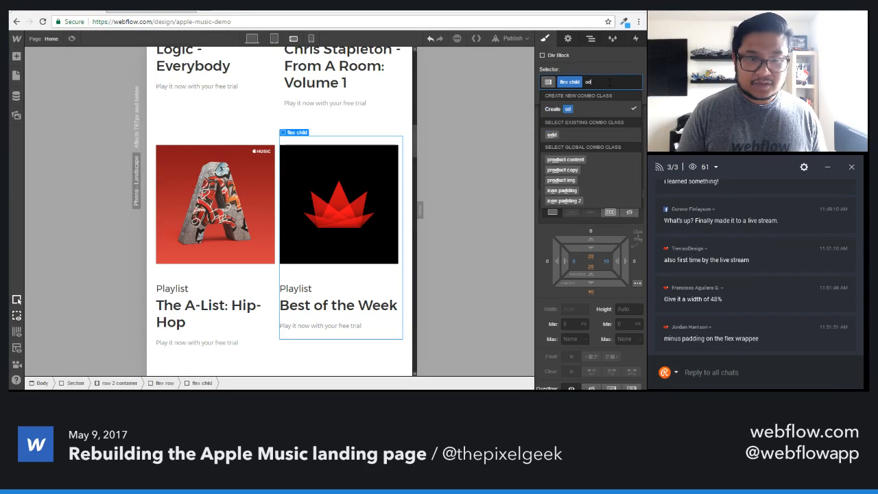
{"action": "left_click", "coordinate": [548, 144]}
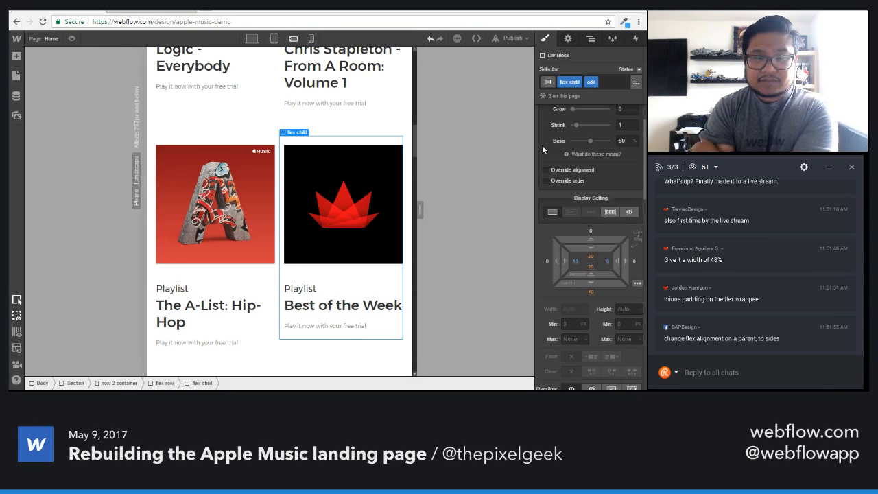
{"action": "left_click", "coordinate": [591, 39]}
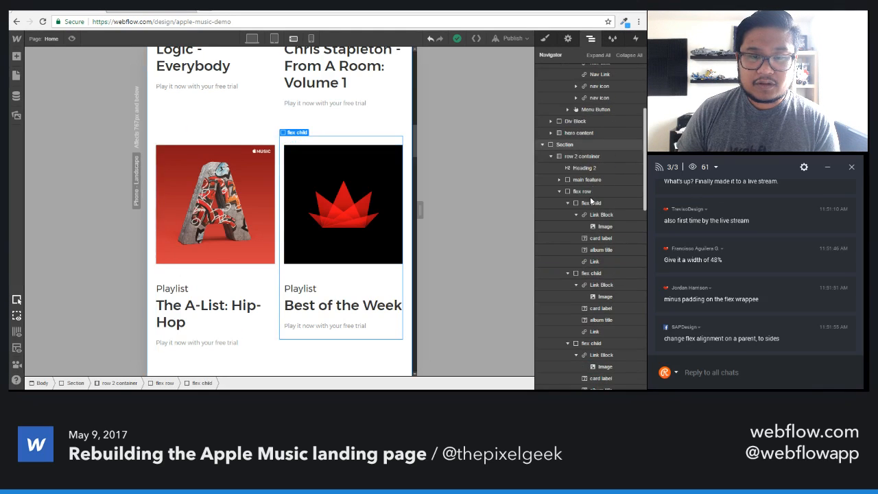
{"action": "left_click", "coordinate": [589, 193]}
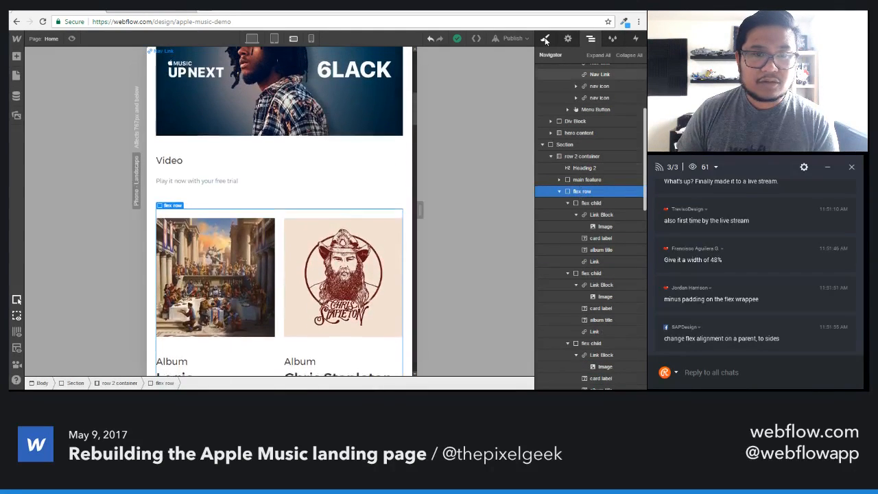
{"action": "left_click", "coordinate": [545, 39]}
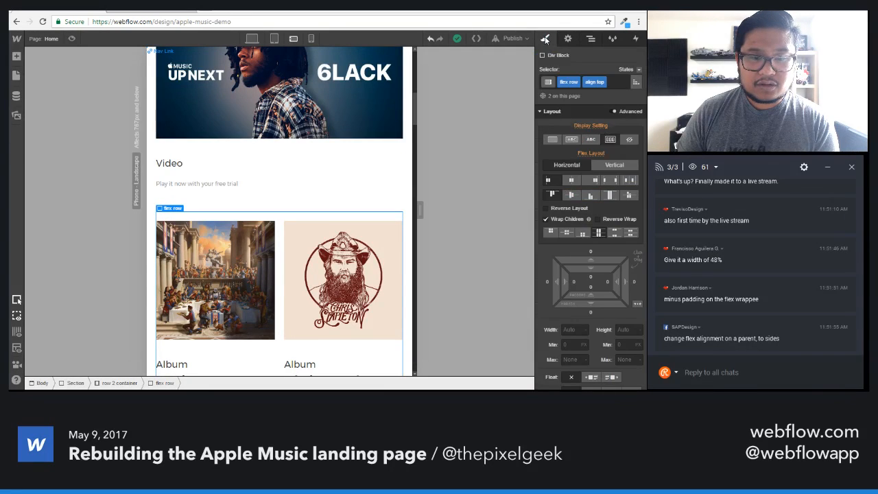
{"action": "left_click", "coordinate": [404, 220]}
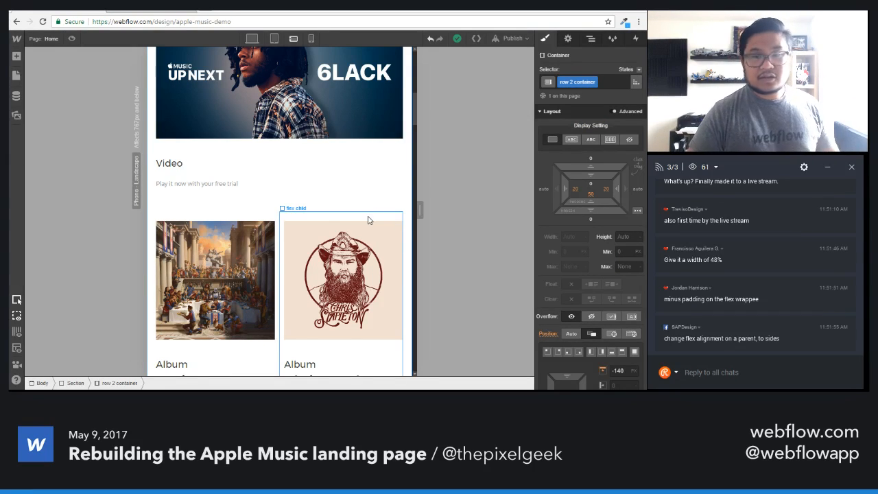
{"action": "scroll", "coordinate": [369, 219], "scroll_direction": "down", "scroll_amount": 1}
{"action": "scroll", "coordinate": [369, 220], "scroll_direction": "down", "scroll_amount": 3}
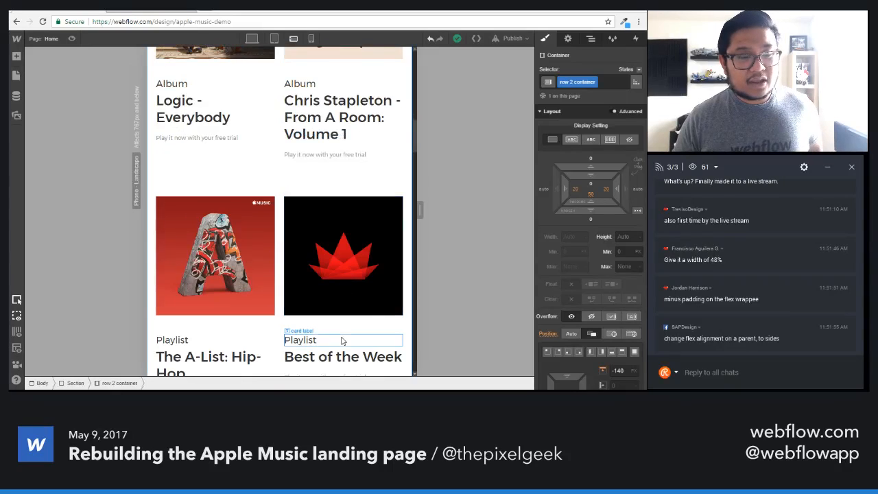
{"action": "left_click", "coordinate": [365, 322]}
{"action": "scroll", "coordinate": [364, 322], "scroll_direction": "down", "scroll_amount": 3}
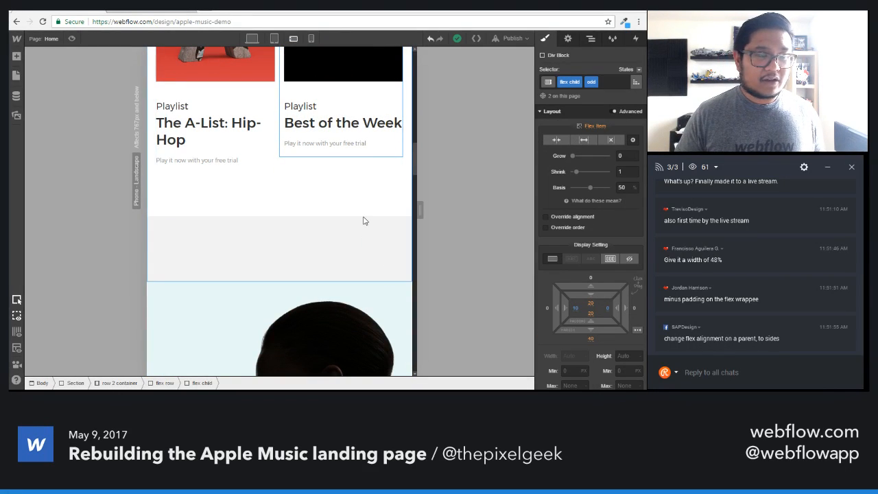
{"action": "left_click", "coordinate": [362, 245]}
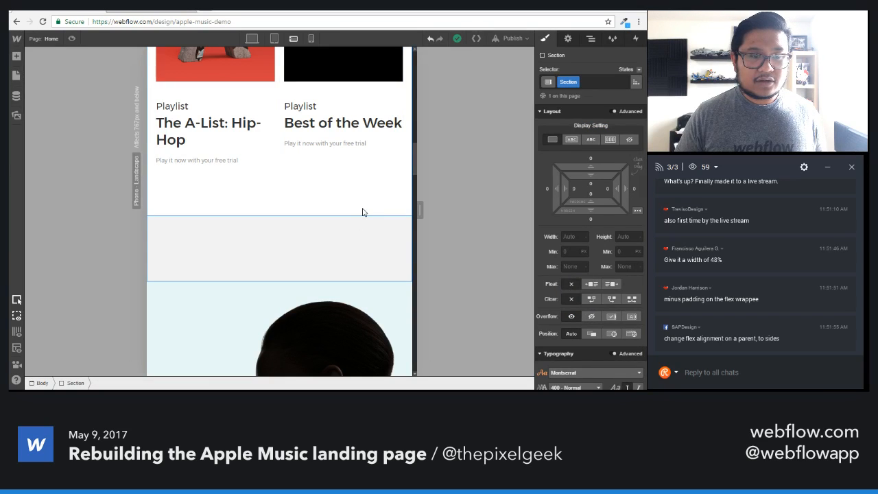
{"action": "left_click", "coordinate": [358, 223]}
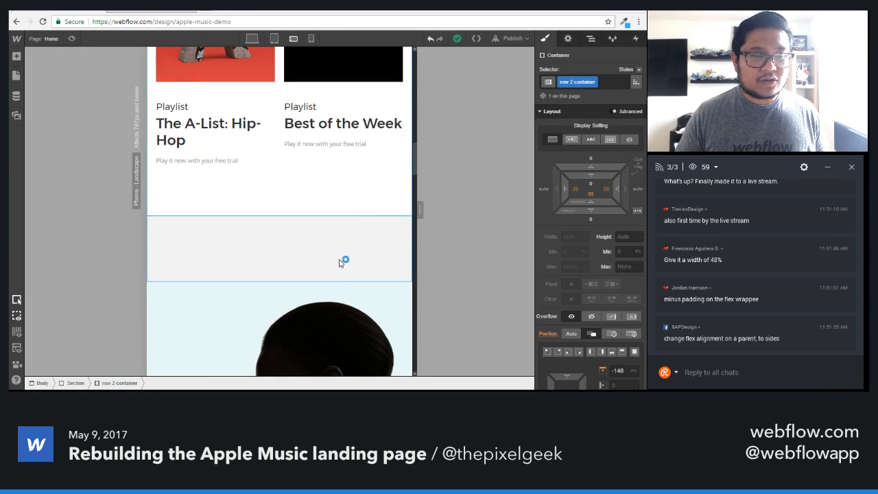
{"action": "scroll", "coordinate": [343, 260], "scroll_direction": "up", "scroll_amount": 1}
{"action": "scroll", "coordinate": [358, 331], "scroll_direction": "up", "scroll_amount": 6}
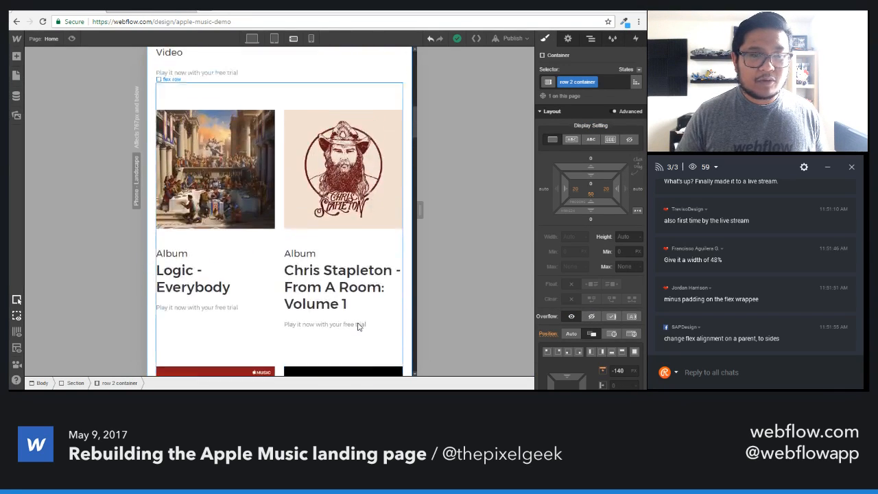
{"action": "scroll", "coordinate": [358, 322], "scroll_direction": "up", "scroll_amount": 3}
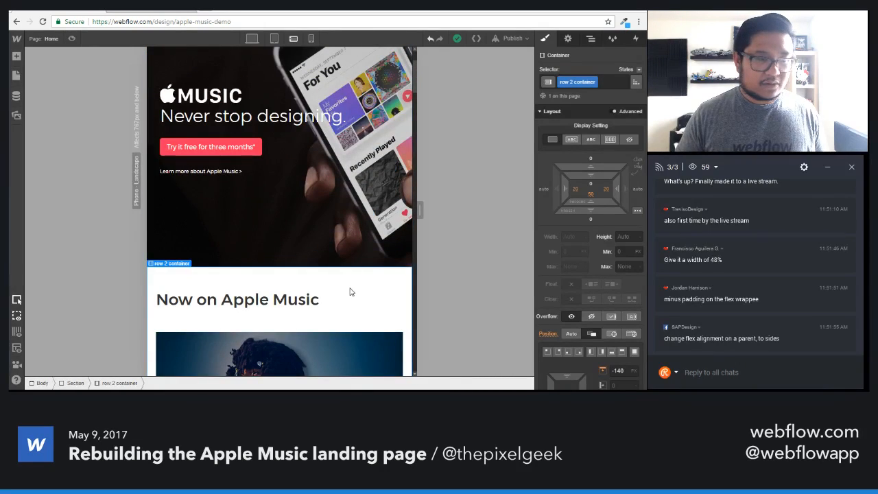
{"action": "scroll", "coordinate": [344, 280], "scroll_direction": "down", "scroll_amount": 10}
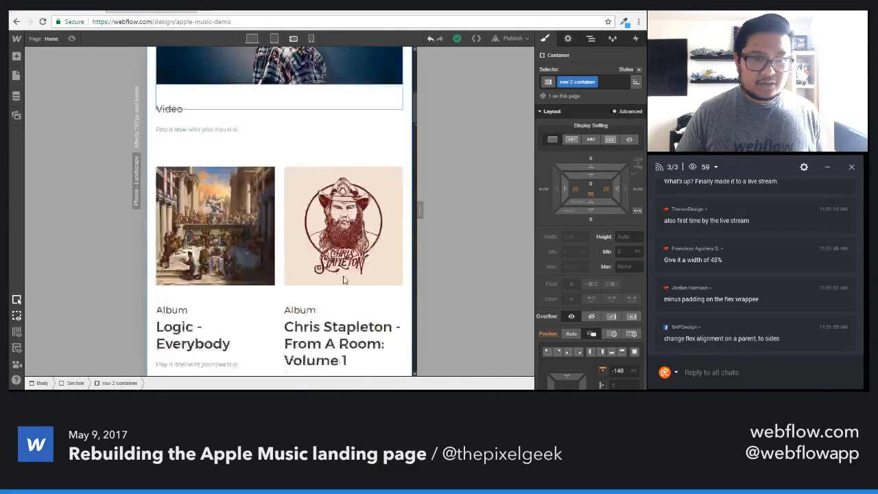
{"action": "scroll", "coordinate": [344, 280], "scroll_direction": "down", "scroll_amount": 2}
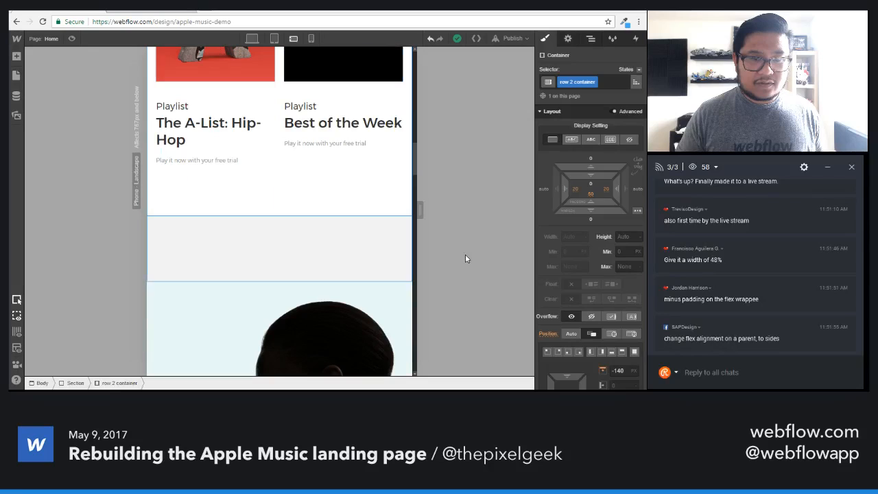
Set the row 2 container's bottom padding to 0.
{"action": "left_click", "coordinate": [590, 194]}
{"action": "type", "text": "0"}
{"action": "key", "text": "Return"}
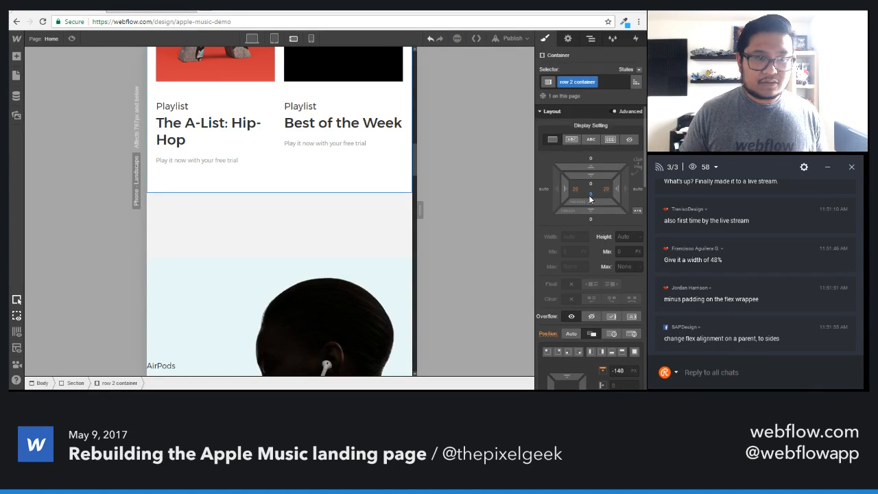
Give the grey section under the Playlist cards a bottom margin of about -140px.
{"action": "left_click", "coordinate": [347, 248]}
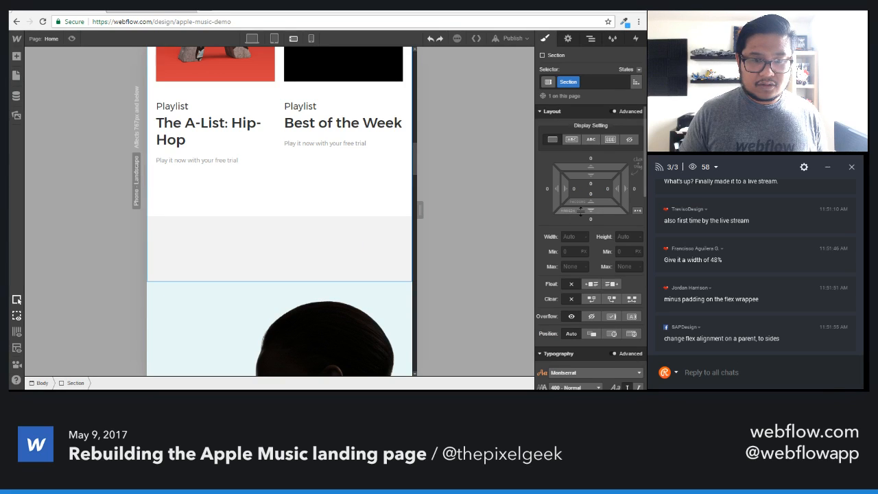
{"action": "left_click_drag", "start_coordinate": [580, 211], "coordinate": [580, 123]}
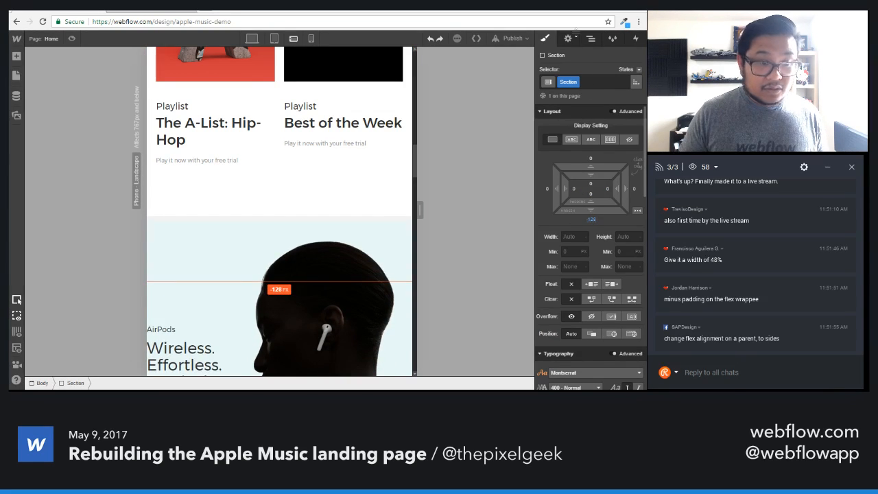
{"action": "left_click_drag", "start_coordinate": [576, 31], "coordinate": [573, 15]}
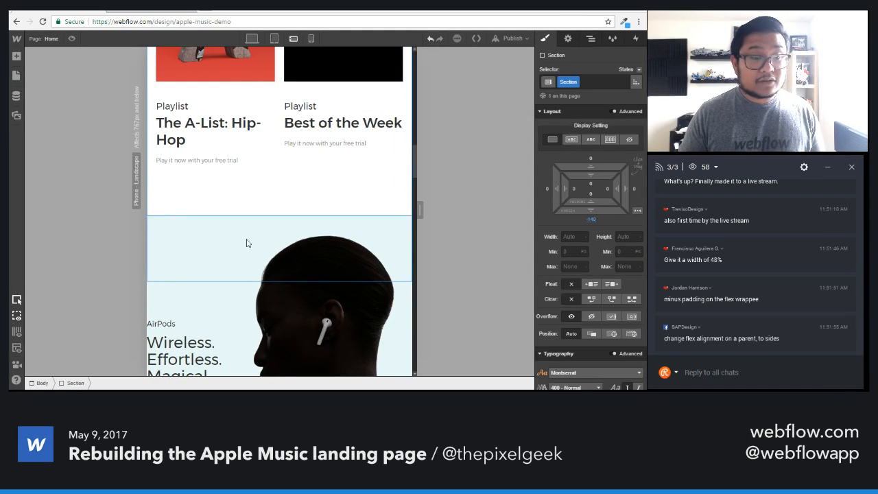
{"action": "left_click", "coordinate": [334, 217]}
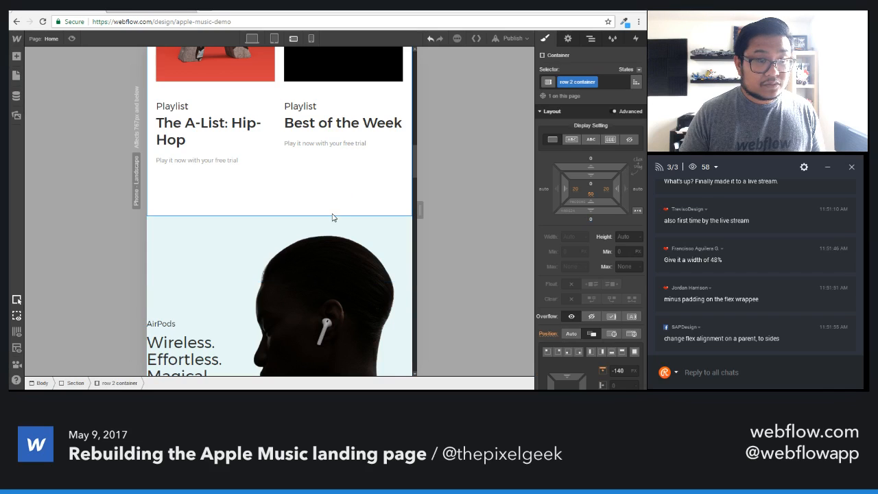
{"action": "scroll", "coordinate": [328, 213], "scroll_direction": "down", "scroll_amount": 2}
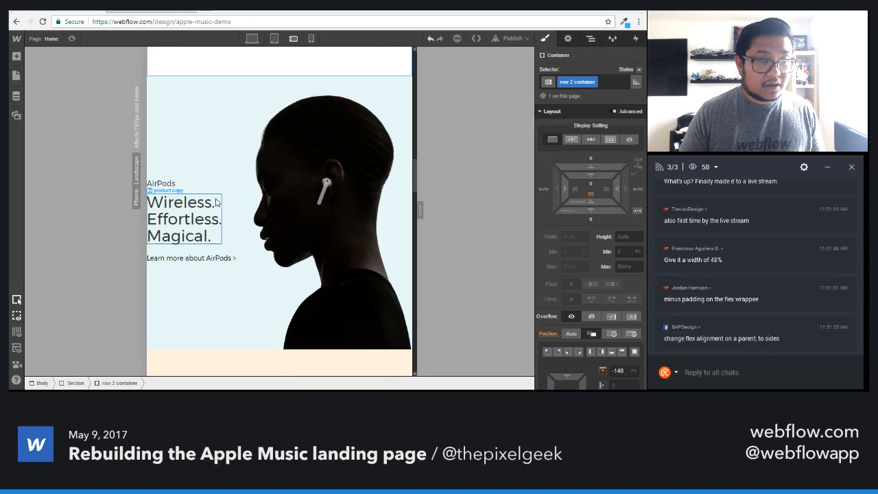
Give the AirPods section's flex row 5% left and right padding.
{"action": "left_click", "coordinate": [195, 115]}
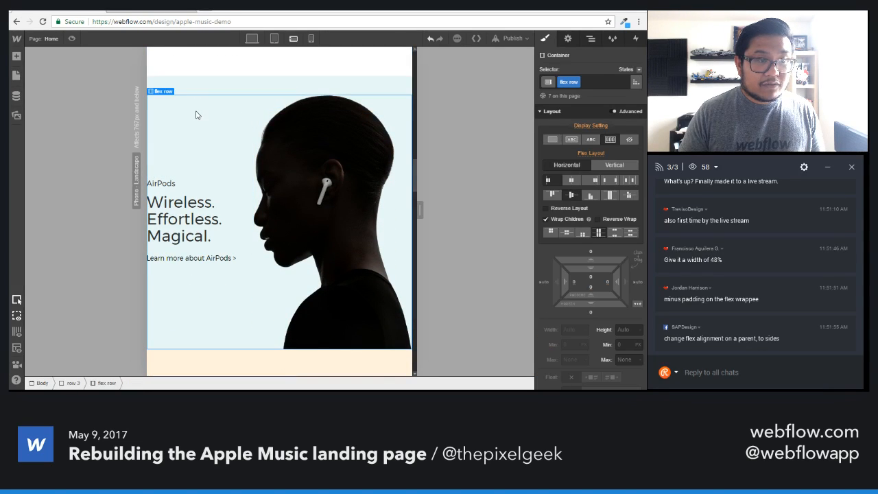
{"action": "scroll", "coordinate": [212, 221], "scroll_direction": "down", "scroll_amount": 6}
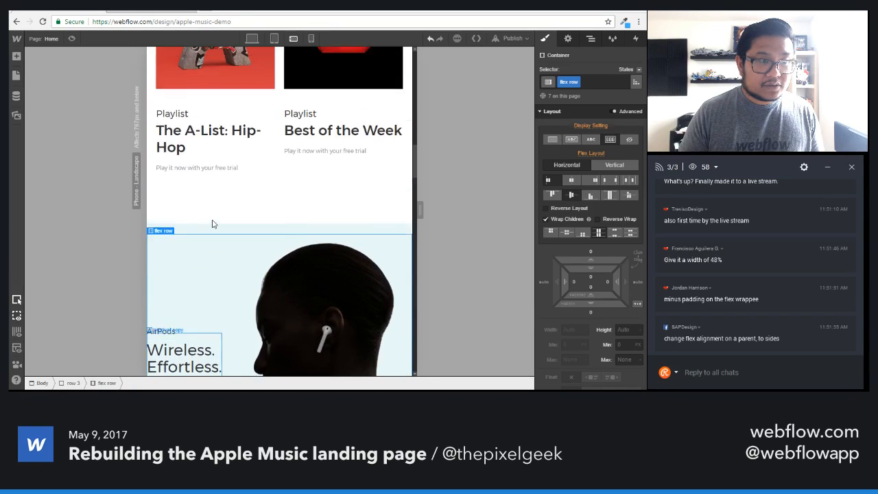
{"action": "scroll", "coordinate": [212, 221], "scroll_direction": "down", "scroll_amount": 5}
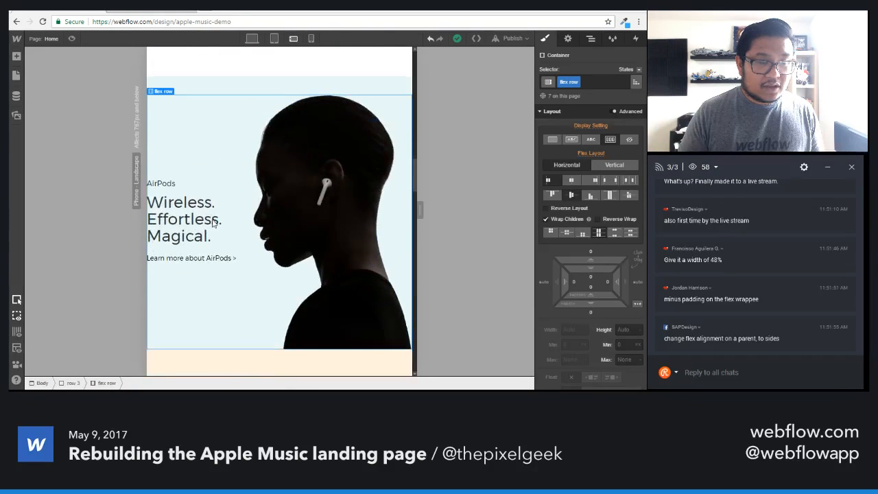
{"action": "scroll", "coordinate": [231, 237], "scroll_direction": "up", "scroll_amount": 2}
{"action": "left_click", "coordinate": [574, 281]}
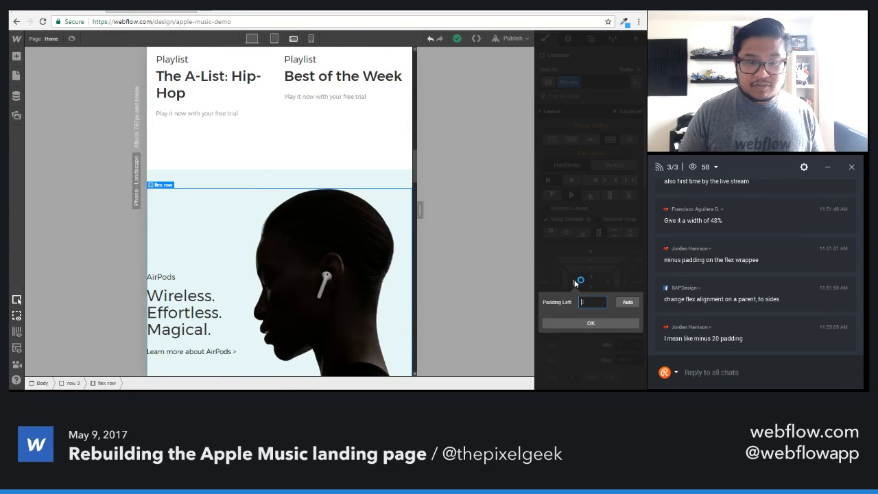
{"action": "type", "text": "50"}
{"action": "key", "text": "Return"}
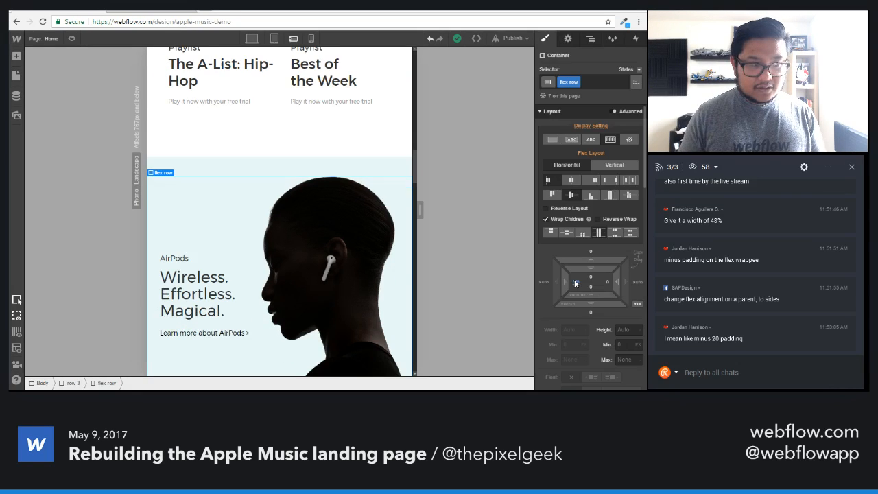
{"action": "left_click", "coordinate": [607, 284]}
{"action": "type", "text": "5%"}
{"action": "key", "text": "Return"}
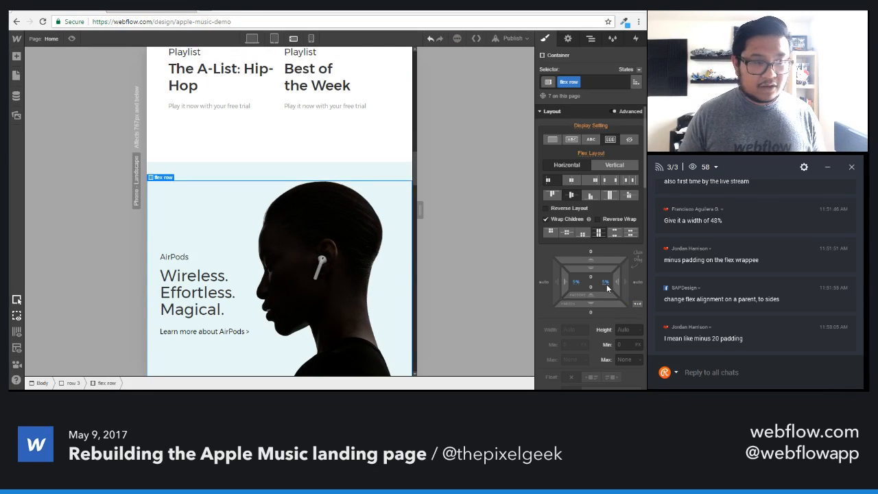
{"action": "scroll", "coordinate": [370, 283], "scroll_direction": "down", "scroll_amount": 1}
{"action": "scroll", "coordinate": [370, 283], "scroll_direction": "down", "scroll_amount": 4}
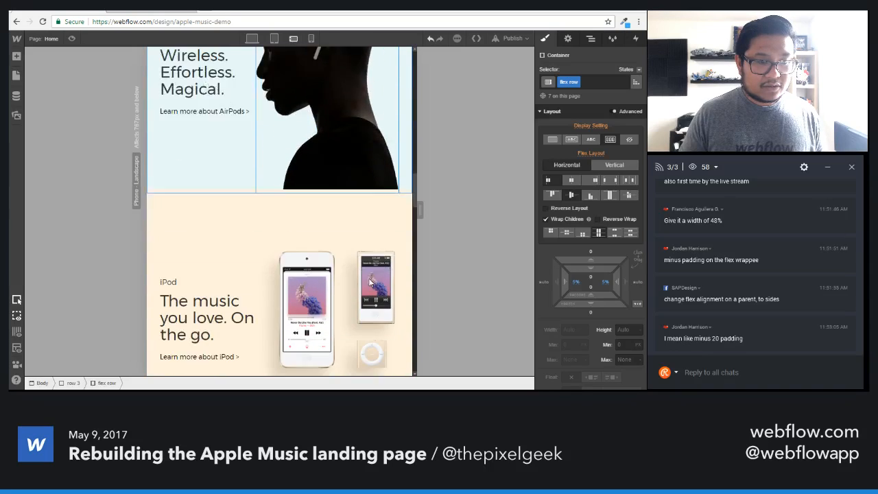
{"action": "scroll", "coordinate": [368, 283], "scroll_direction": "down", "scroll_amount": 8}
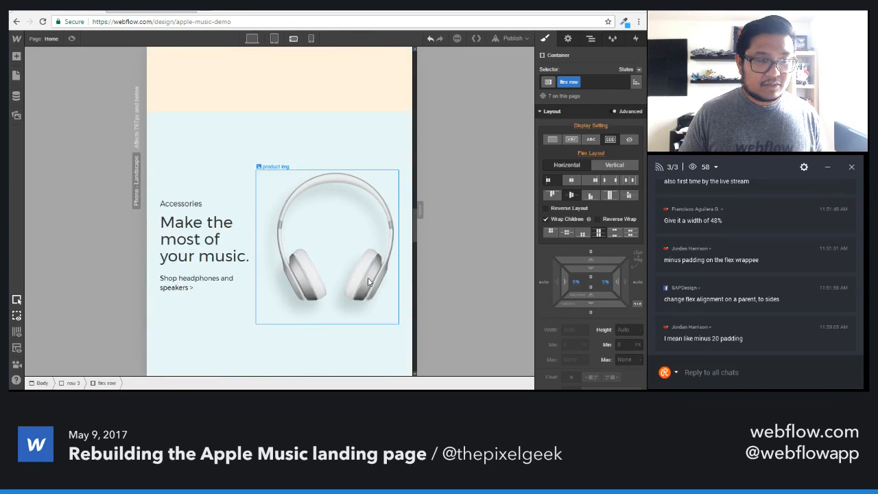
Reduce the iTunes laptop image width from 600px to 430px.
{"action": "scroll", "coordinate": [369, 282], "scroll_direction": "down", "scroll_amount": 2}
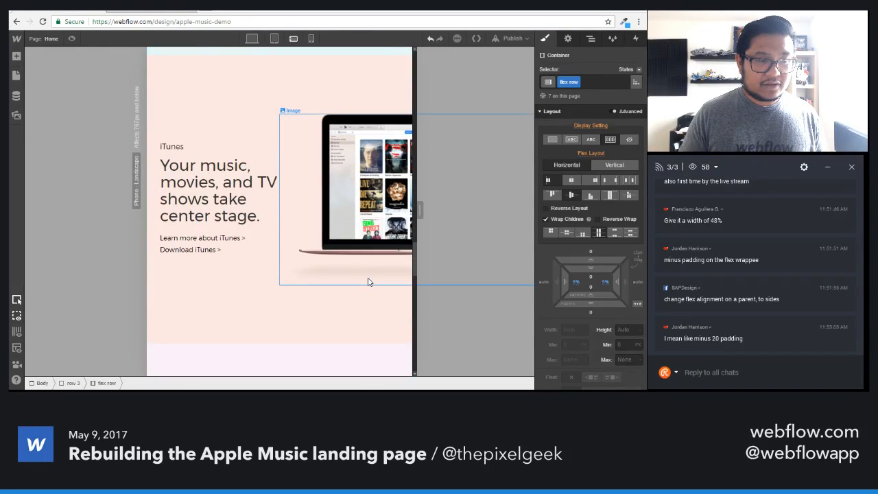
{"action": "left_click", "coordinate": [354, 245]}
{"action": "left_click", "coordinate": [566, 239]}
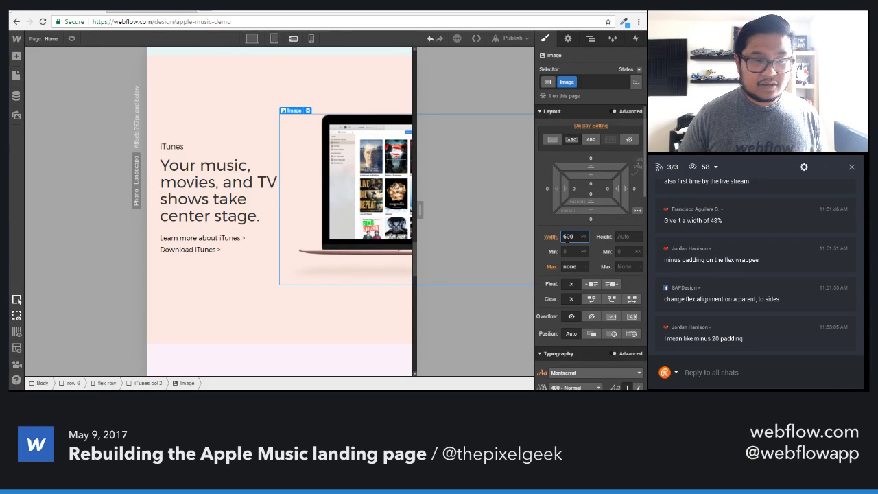
{"action": "key", "text": "shift+Down"}
{"action": "key", "text": "shift+Down"}
{"action": "key", "text": "shift+Down"}
{"action": "key", "text": "shift+Down"}
{"action": "key", "text": "shift+Down"}
{"action": "key", "text": "shift+Down"}
{"action": "key", "text": "shift+Down"}
{"action": "key", "text": "shift+Down"}
{"action": "key", "text": "shift+Down"}
{"action": "key", "text": "shift+Down"}
{"action": "key", "text": "shift+Down"}
{"action": "key", "text": "shift+Down"}
{"action": "key", "text": "shift+Down"}
{"action": "key", "text": "shift+Down"}
{"action": "key", "text": "shift+Down"}
{"action": "key", "text": "shift+Down"}
{"action": "key", "text": "shift+Down"}
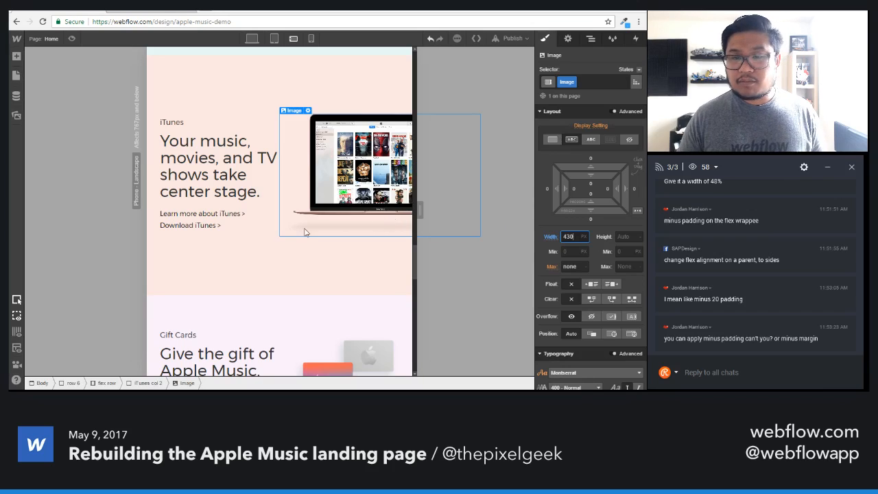
{"action": "scroll", "coordinate": [304, 234], "scroll_direction": "up", "scroll_amount": 7}
{"action": "scroll", "coordinate": [303, 233], "scroll_direction": "up", "scroll_amount": 8}
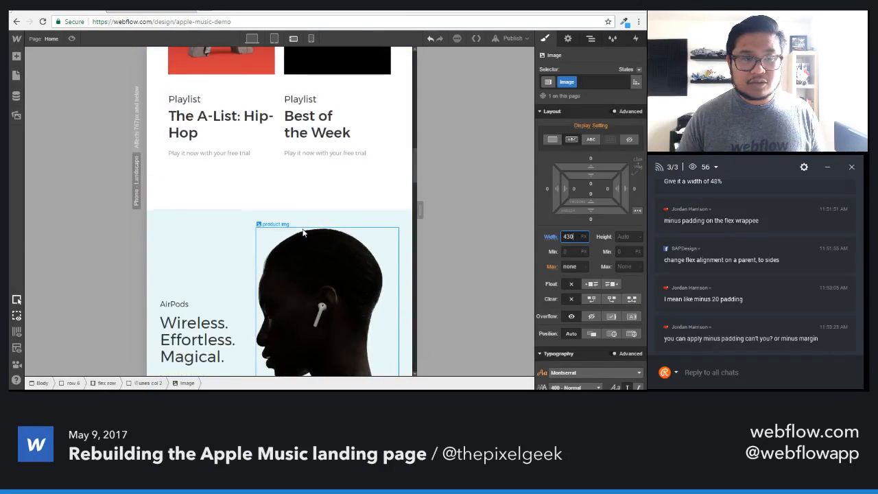
Rename the 6LACK Up Next section's class to 'row 2'.
{"action": "left_click", "coordinate": [364, 285]}
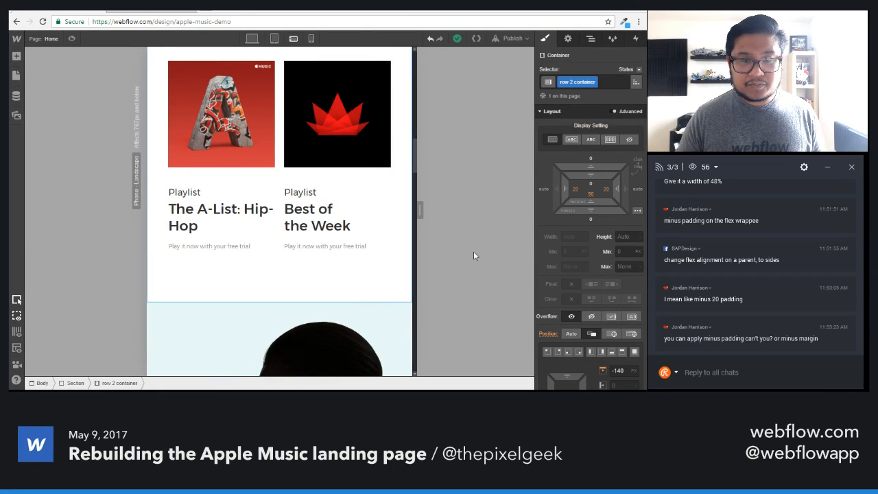
{"action": "scroll", "coordinate": [464, 267], "scroll_direction": "up", "scroll_amount": 10}
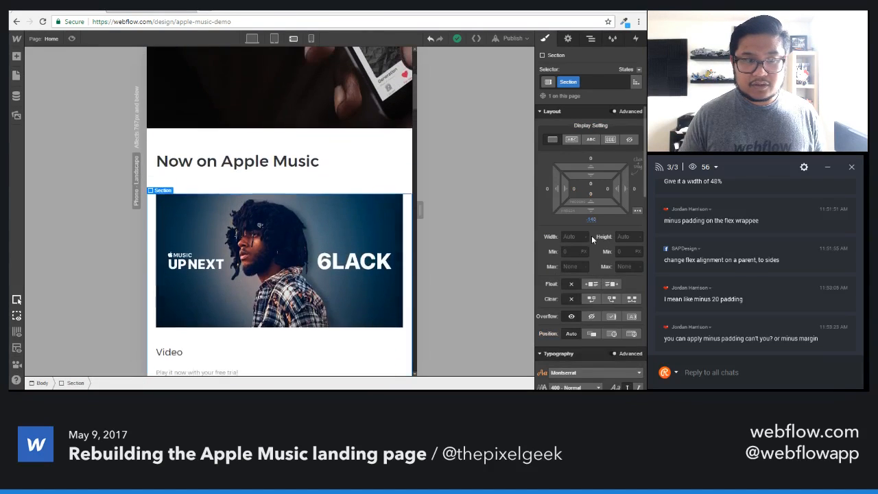
{"action": "left_click", "coordinate": [569, 82]}
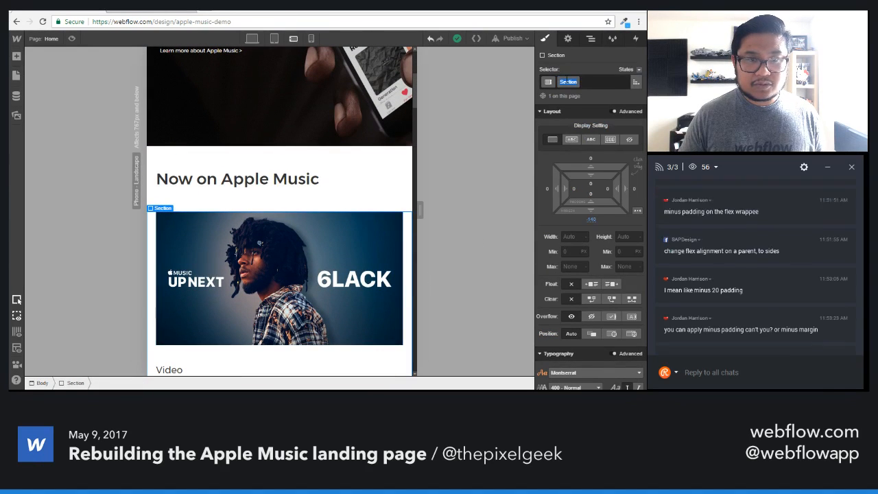
{"action": "type", "text": "row 2"}
{"action": "key", "text": "Return"}
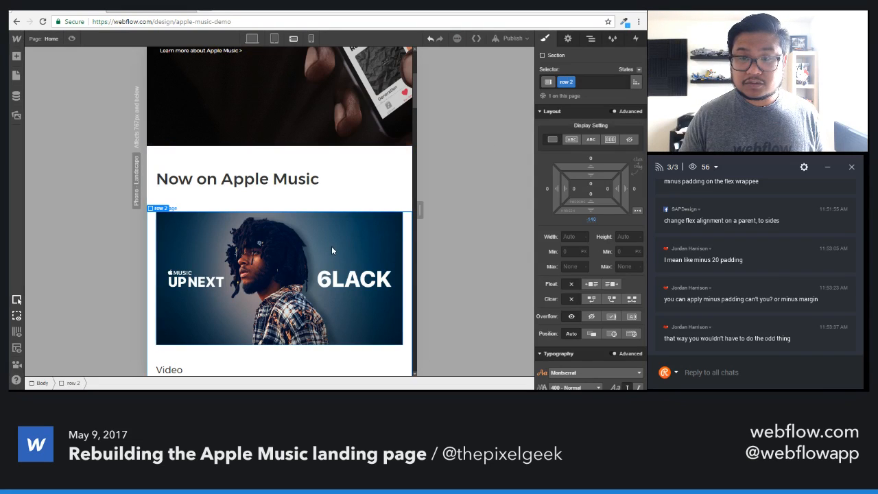
Rename the Chris Stapleton card's 'odd' combo class to 'even'.
{"action": "scroll", "coordinate": [330, 244], "scroll_direction": "down", "scroll_amount": 5}
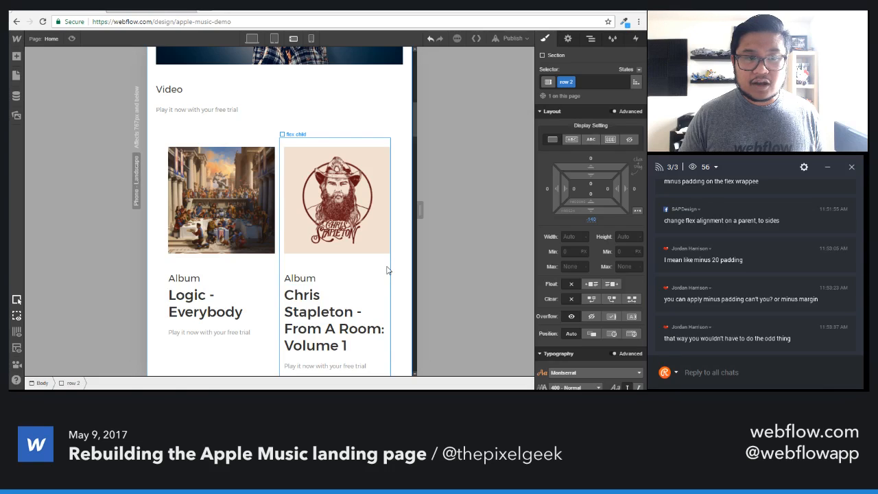
{"action": "left_click", "coordinate": [387, 270]}
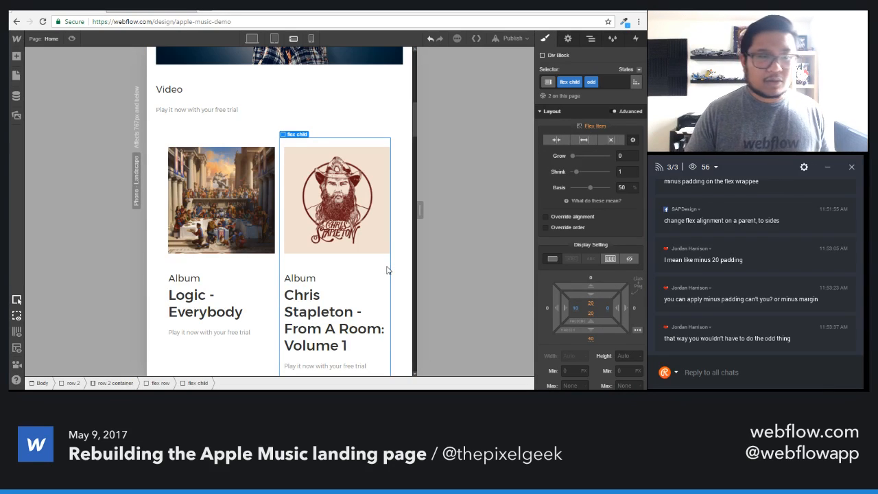
{"action": "left_click", "coordinate": [603, 81]}
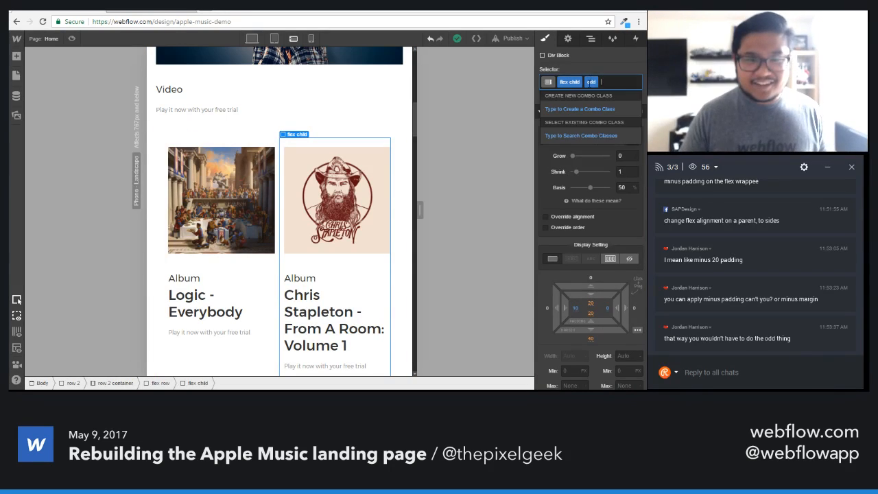
{"action": "left_click", "coordinate": [589, 82]}
{"action": "key", "text": "Return"}
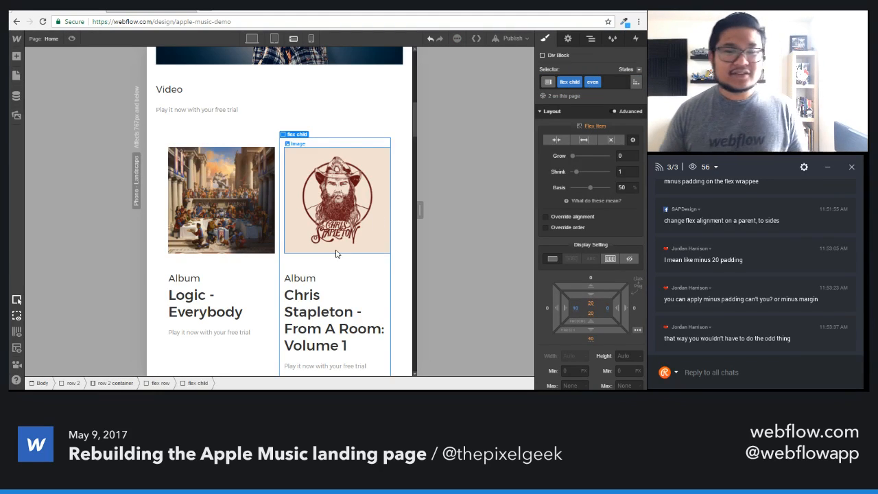
Scroll down to the music-apps area and select the whole row 8 section.
{"action": "scroll", "coordinate": [274, 275], "scroll_direction": "down", "scroll_amount": 5}
{"action": "scroll", "coordinate": [272, 276], "scroll_direction": "down", "scroll_amount": 10}
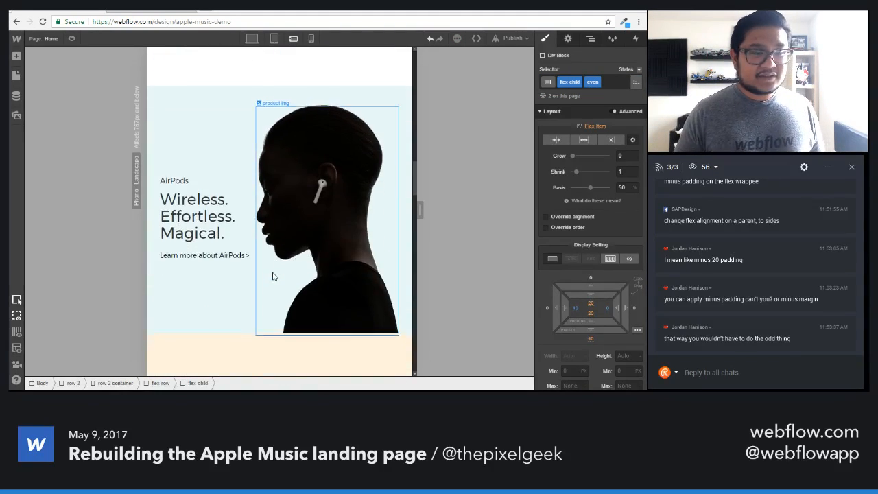
{"action": "scroll", "coordinate": [272, 279], "scroll_direction": "down", "scroll_amount": 8}
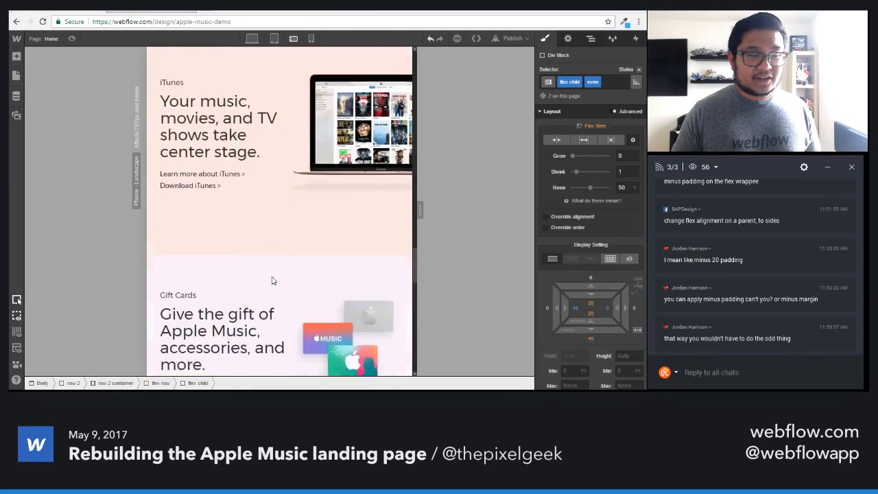
{"action": "scroll", "coordinate": [272, 279], "scroll_direction": "down", "scroll_amount": 1}
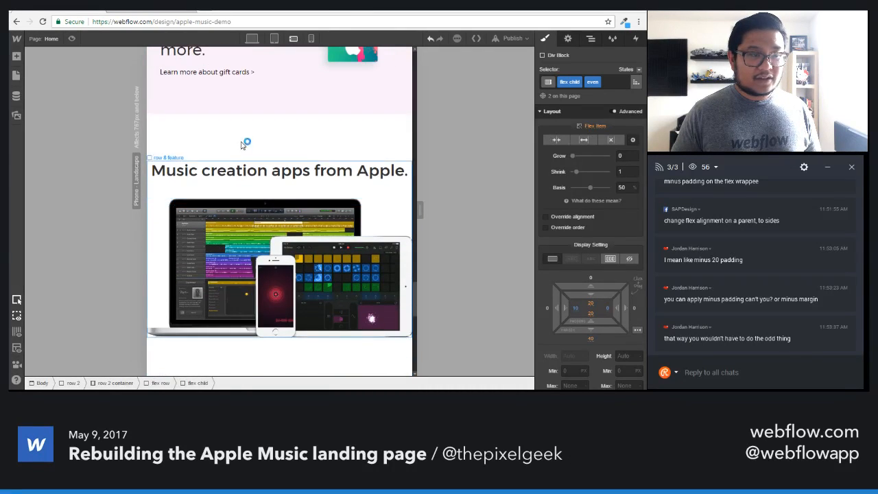
{"action": "left_click", "coordinate": [231, 165]}
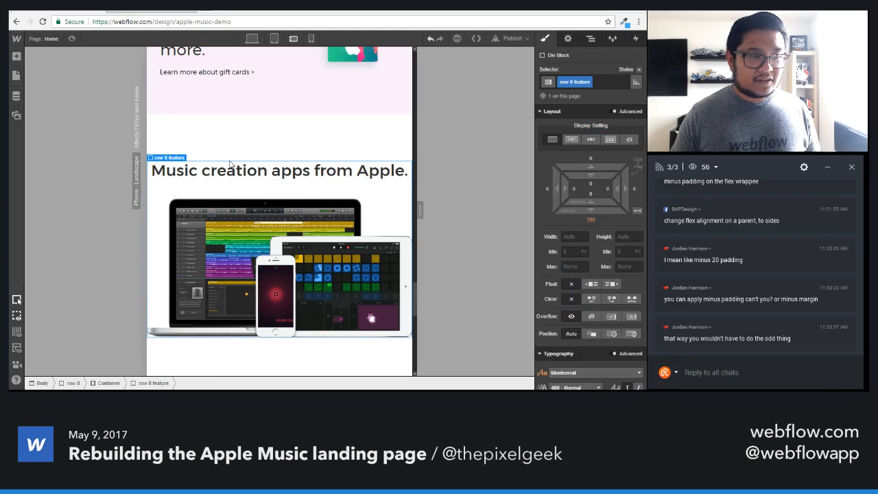
{"action": "scroll", "coordinate": [245, 280], "scroll_direction": "down", "scroll_amount": 2}
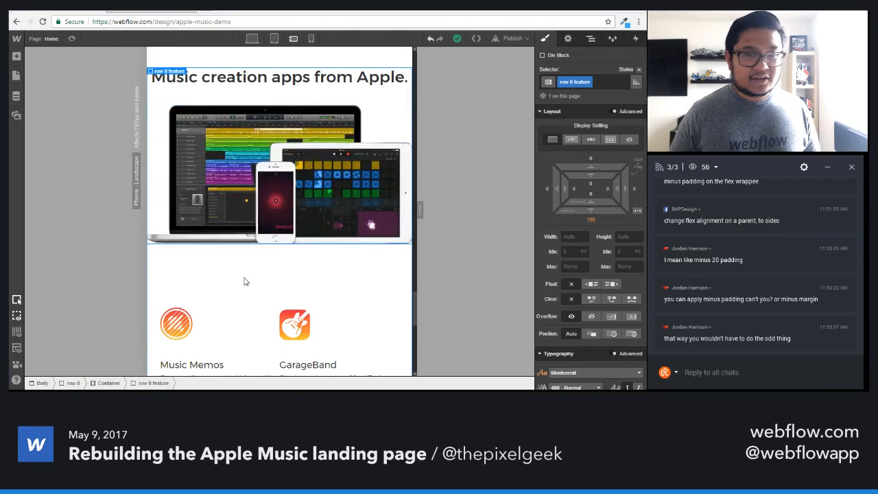
{"action": "left_click", "coordinate": [244, 280]}
{"action": "scroll", "coordinate": [246, 278], "scroll_direction": "up", "scroll_amount": 3}
{"action": "scroll", "coordinate": [250, 274], "scroll_direction": "up", "scroll_amount": 1}
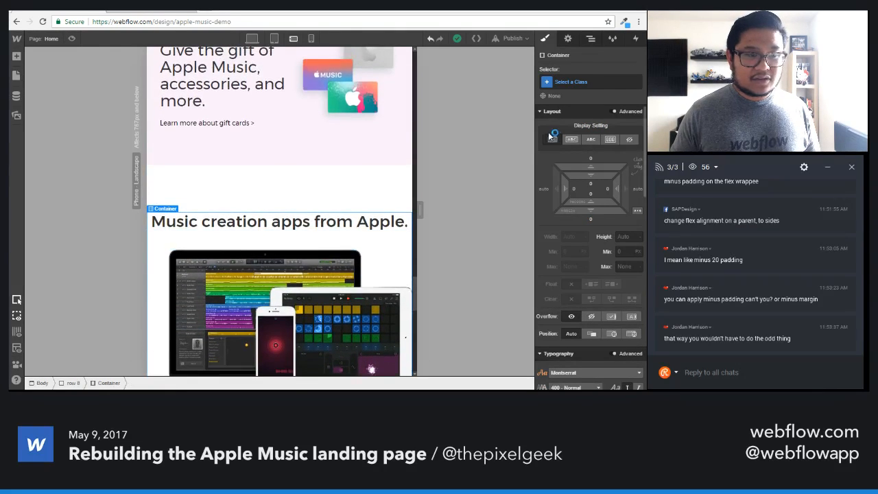
{"action": "left_click", "coordinate": [349, 190]}
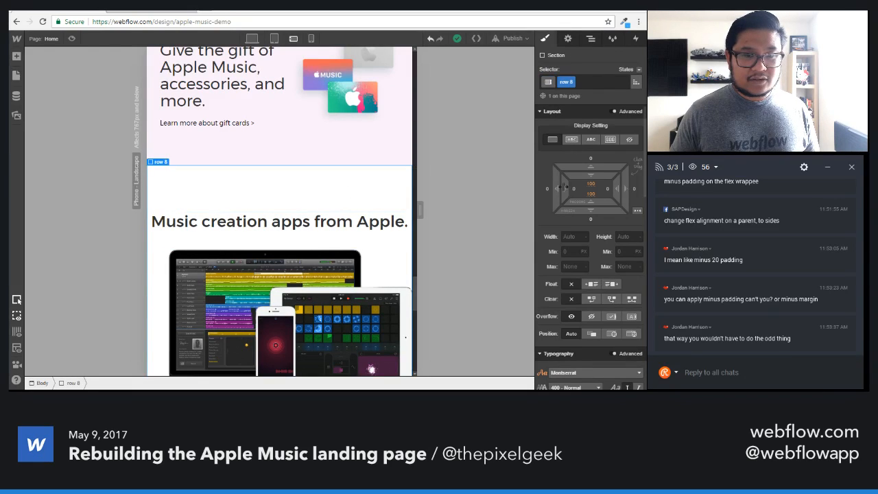
Set row 8's left and right padding to 5% each.
{"action": "left_click", "coordinate": [575, 188]}
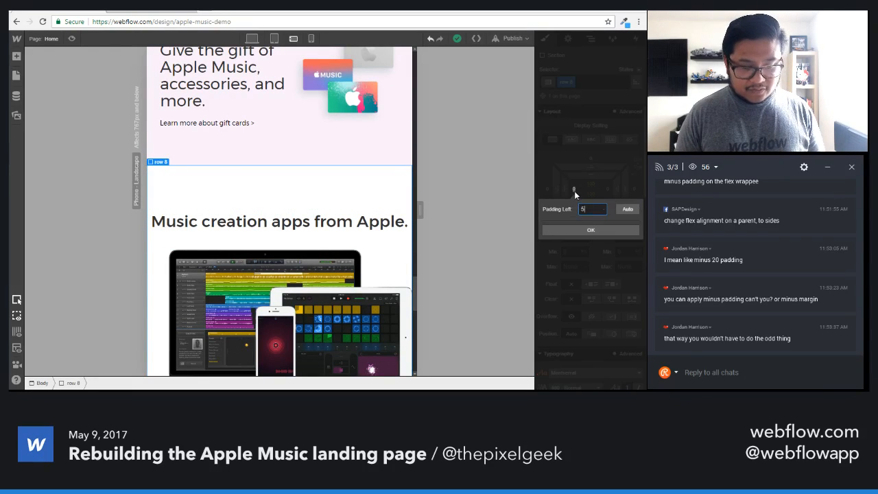
{"action": "type", "text": "5"}
{"action": "key", "text": "Return"}
{"action": "left_click", "coordinate": [608, 186]}
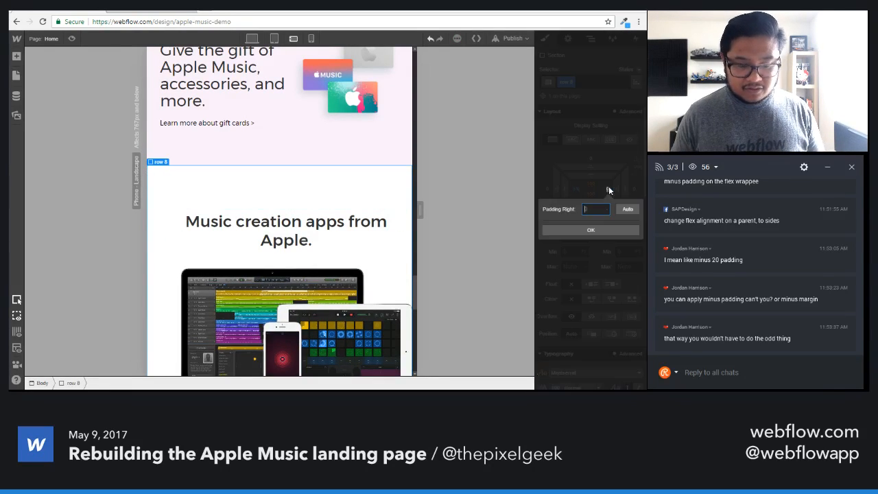
{"action": "type", "text": "5"}
{"action": "key", "text": "Return"}
Scroll through the rest of the design, then bring up apple.com/music.
{"action": "scroll", "coordinate": [354, 243], "scroll_direction": "down", "scroll_amount": 5}
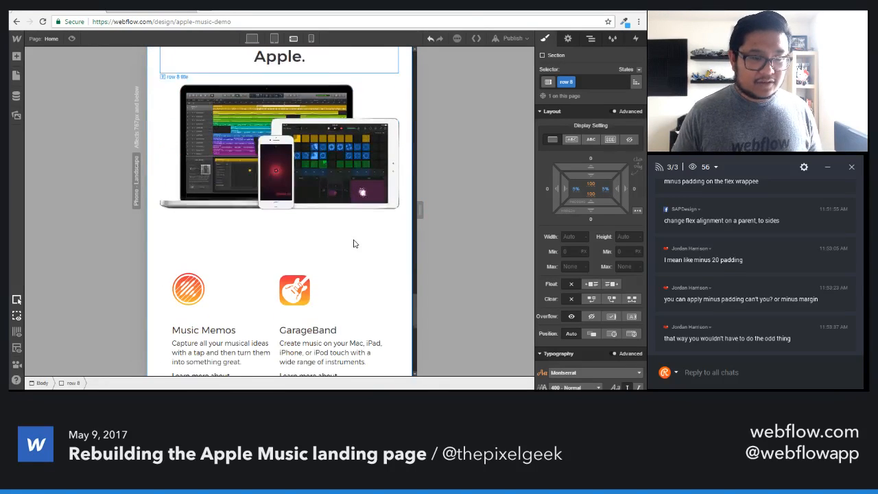
{"action": "scroll", "coordinate": [371, 275], "scroll_direction": "down", "scroll_amount": 4}
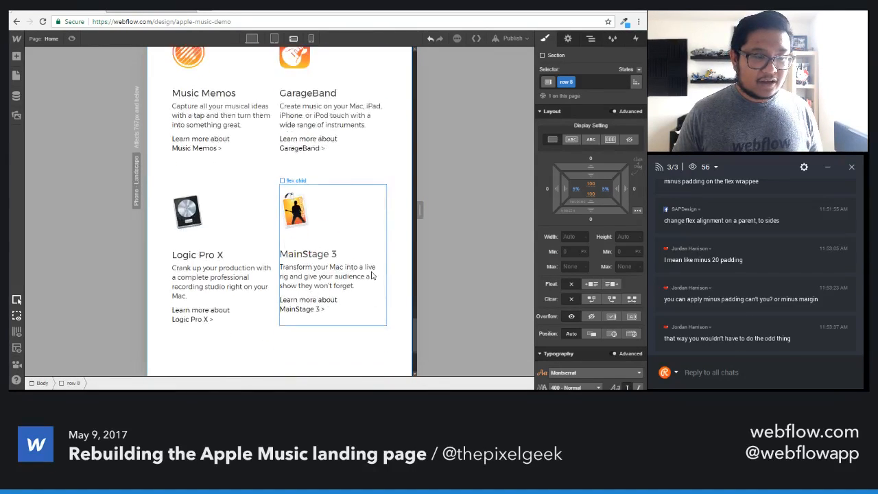
{"action": "scroll", "coordinate": [370, 275], "scroll_direction": "down", "scroll_amount": 2}
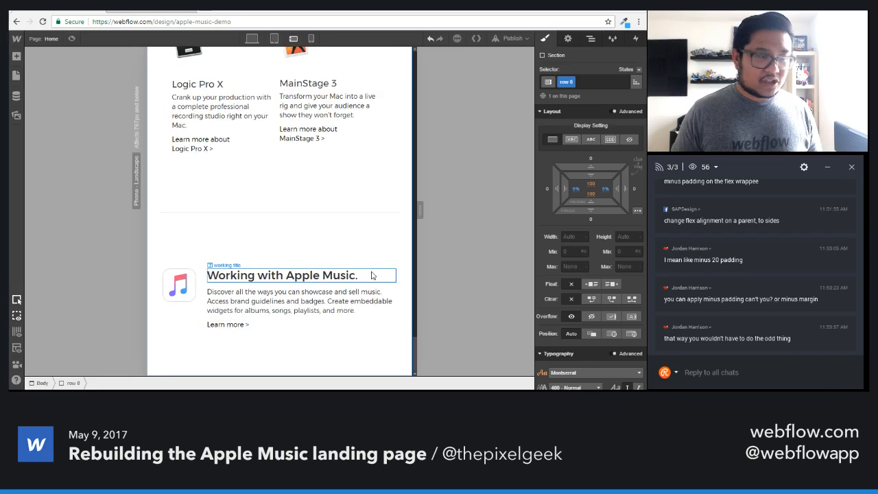
{"action": "left_click", "coordinate": [163, 12]}
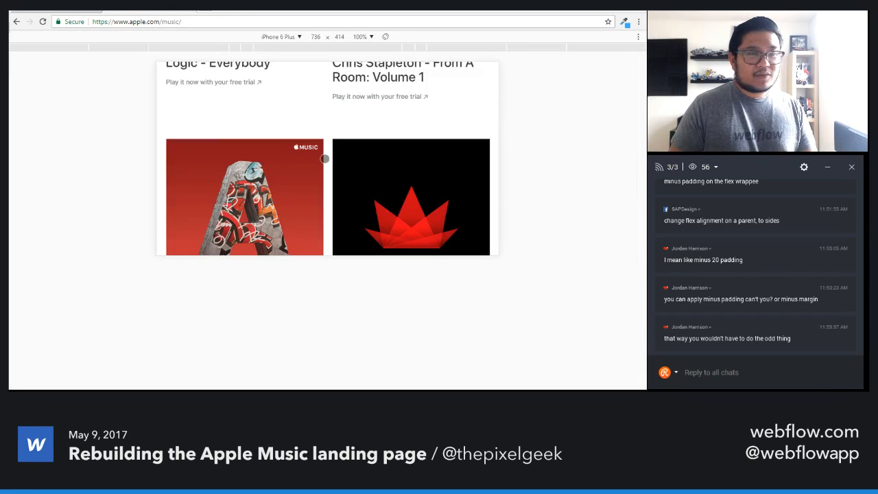
Scroll the landscape apple.com/music page, then rotate the emulated iPhone 6 Plus to portrait and scroll it.
{"action": "scroll", "coordinate": [327, 160], "scroll_direction": "down", "scroll_amount": 2}
{"action": "scroll", "coordinate": [327, 160], "scroll_direction": "down", "scroll_amount": 5}
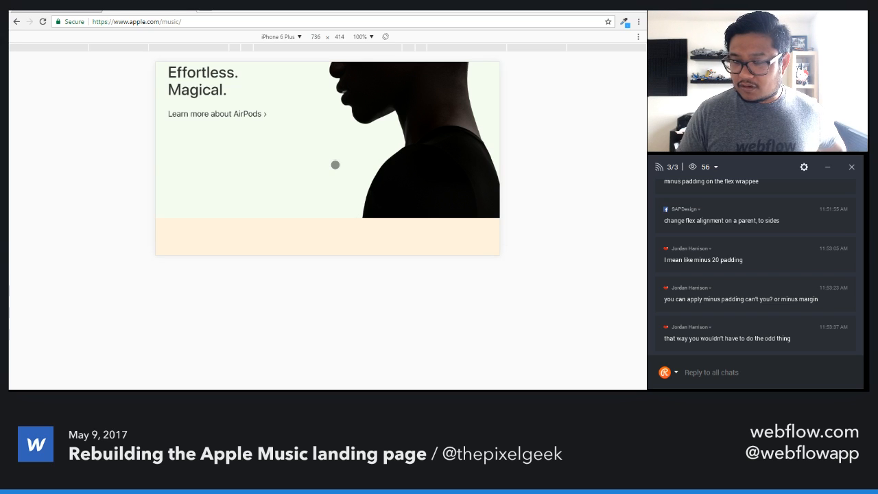
{"action": "scroll", "coordinate": [335, 164], "scroll_direction": "up", "scroll_amount": 2}
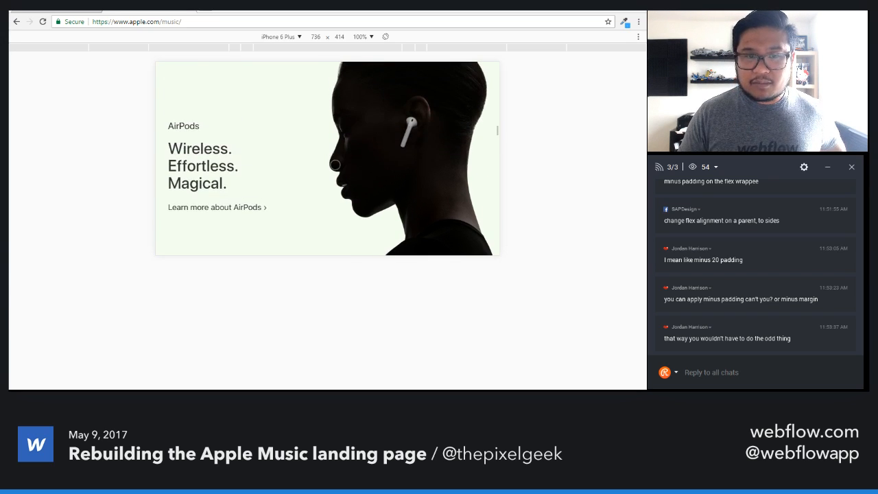
{"action": "scroll", "coordinate": [335, 164], "scroll_direction": "down", "scroll_amount": 2}
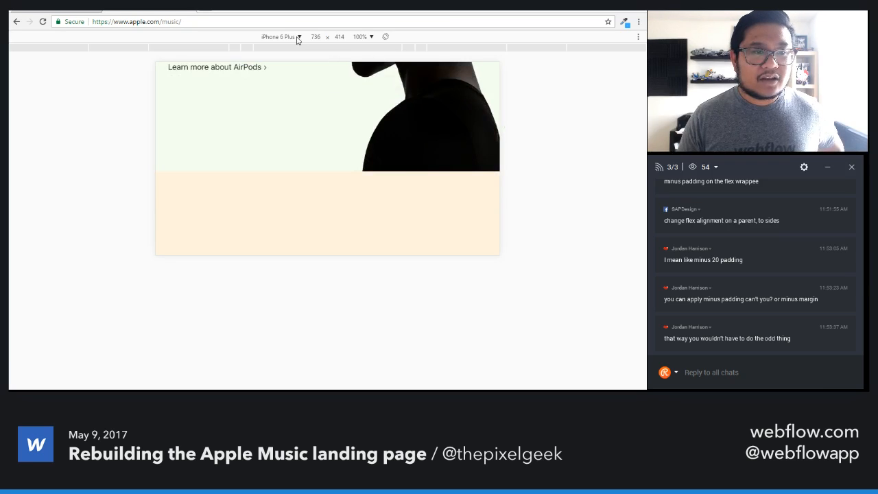
{"action": "left_click", "coordinate": [386, 37]}
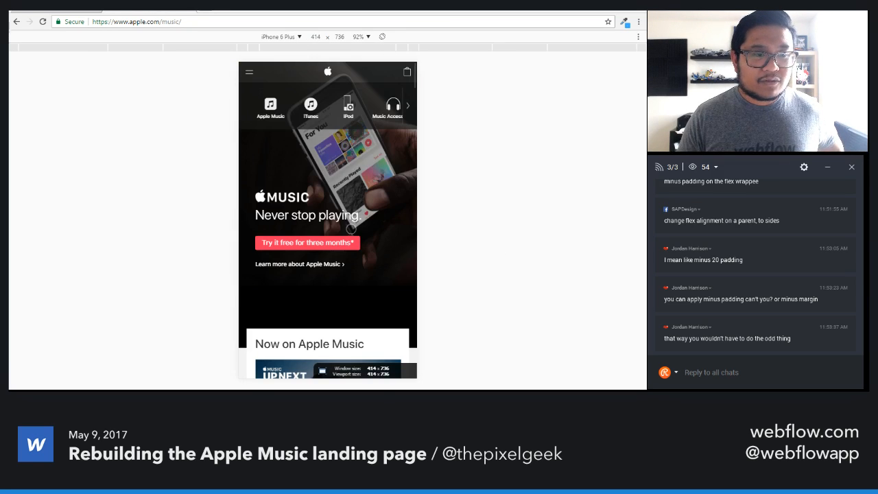
{"action": "scroll", "coordinate": [350, 229], "scroll_direction": "down", "scroll_amount": 20}
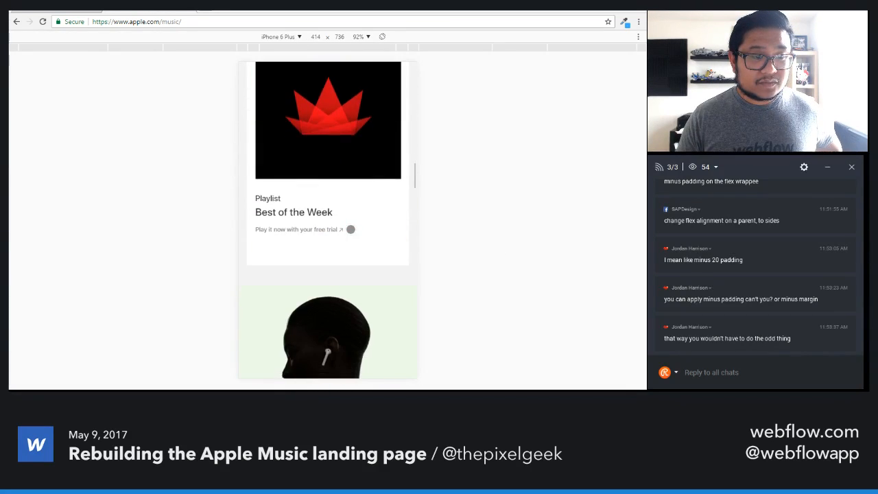
{"action": "scroll", "coordinate": [350, 229], "scroll_direction": "down", "scroll_amount": 12}
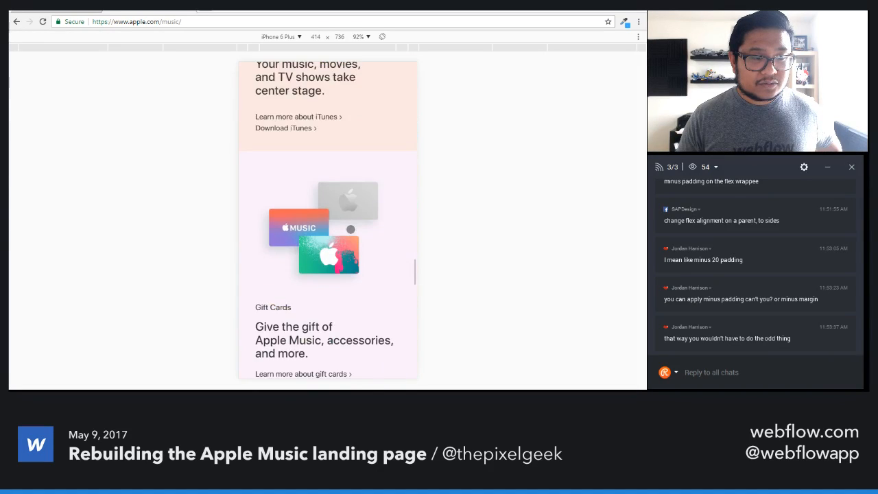
{"action": "scroll", "coordinate": [350, 229], "scroll_direction": "up", "scroll_amount": 2}
{"action": "scroll", "coordinate": [350, 229], "scroll_direction": "up", "scroll_amount": 6}
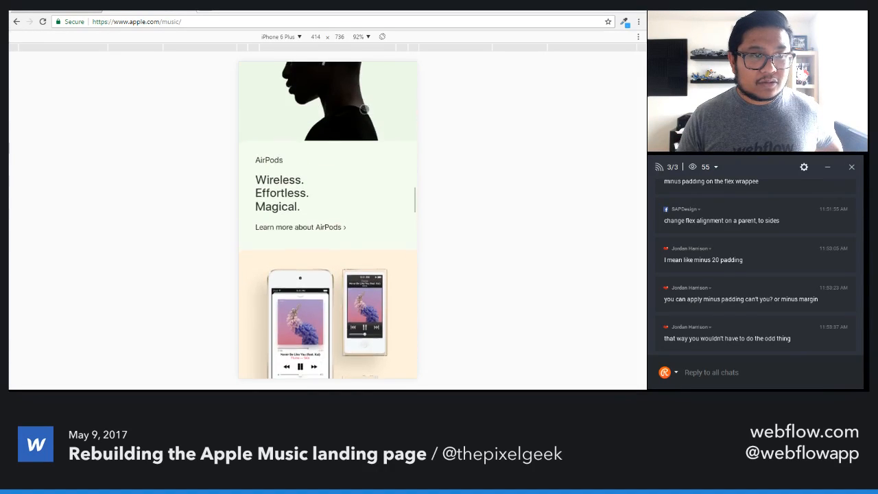
Flip to landscape and back to portrait, scrolling to compare the two layouts.
{"action": "left_click", "coordinate": [383, 37]}
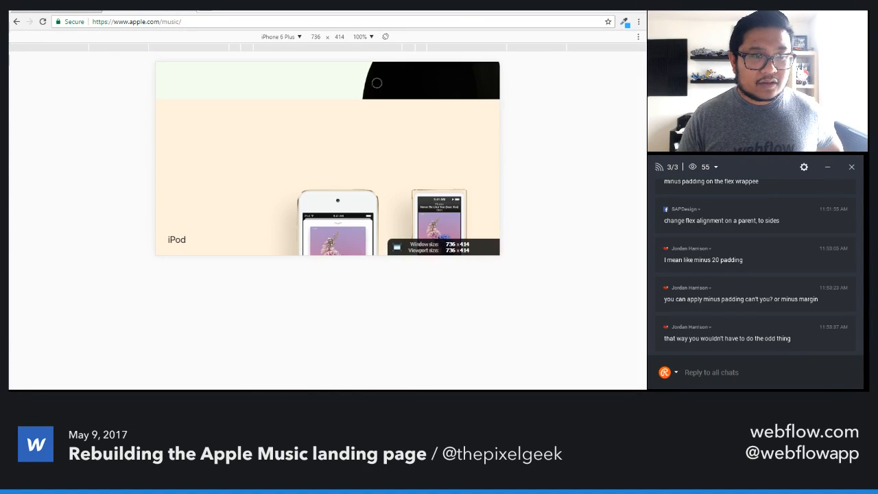
{"action": "scroll", "coordinate": [366, 159], "scroll_direction": "down", "scroll_amount": 5}
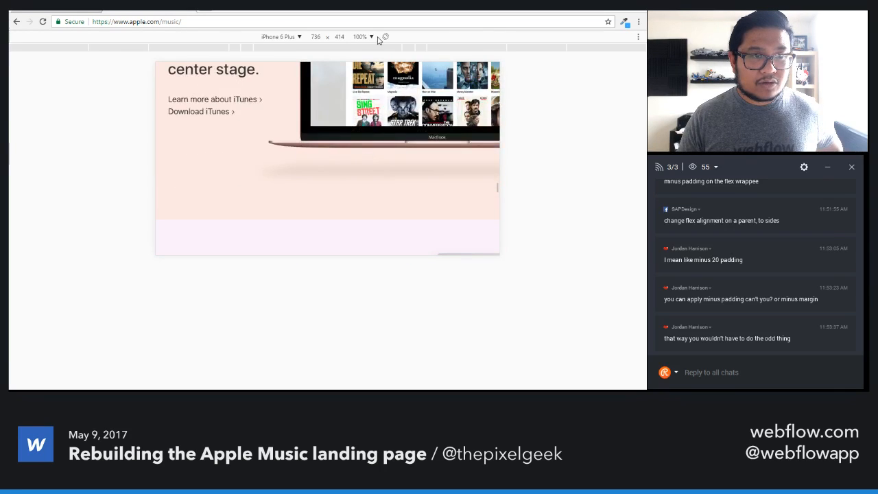
{"action": "left_click", "coordinate": [383, 37]}
{"action": "scroll", "coordinate": [328, 220], "scroll_direction": "up", "scroll_amount": 5}
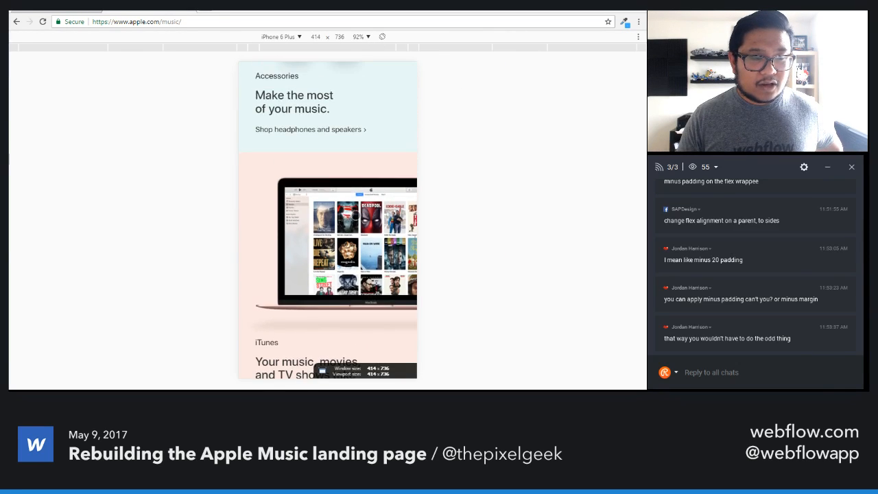
{"action": "scroll", "coordinate": [354, 212], "scroll_direction": "down", "scroll_amount": 3}
{"action": "scroll", "coordinate": [358, 212], "scroll_direction": "up", "scroll_amount": 3}
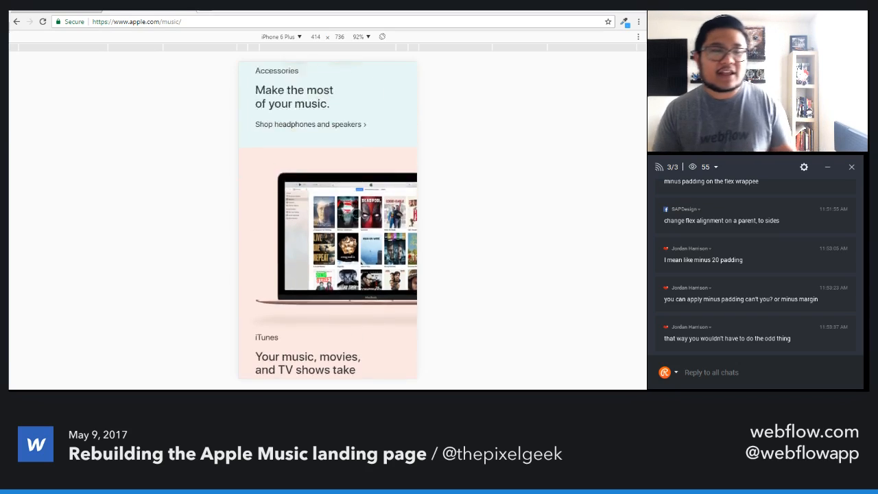
{"action": "scroll", "coordinate": [357, 212], "scroll_direction": "up", "scroll_amount": 5}
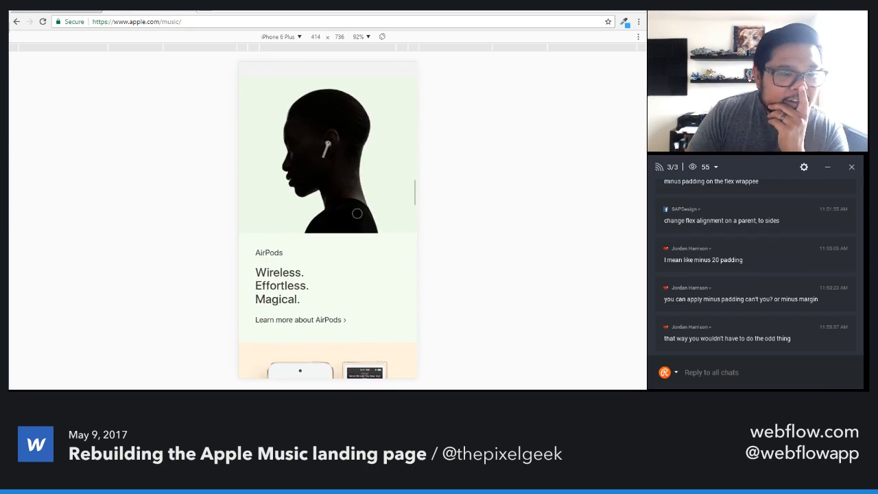
{"action": "scroll", "coordinate": [357, 214], "scroll_direction": "up", "scroll_amount": 2}
{"action": "scroll", "coordinate": [357, 213], "scroll_direction": "down", "scroll_amount": 1}
{"action": "scroll", "coordinate": [358, 213], "scroll_direction": "up", "scroll_amount": 10}
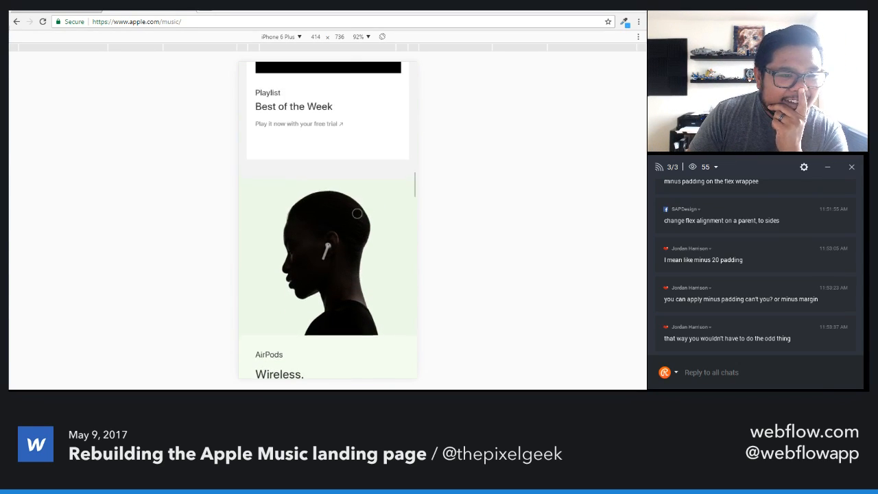
{"action": "scroll", "coordinate": [357, 213], "scroll_direction": "up", "scroll_amount": 6}
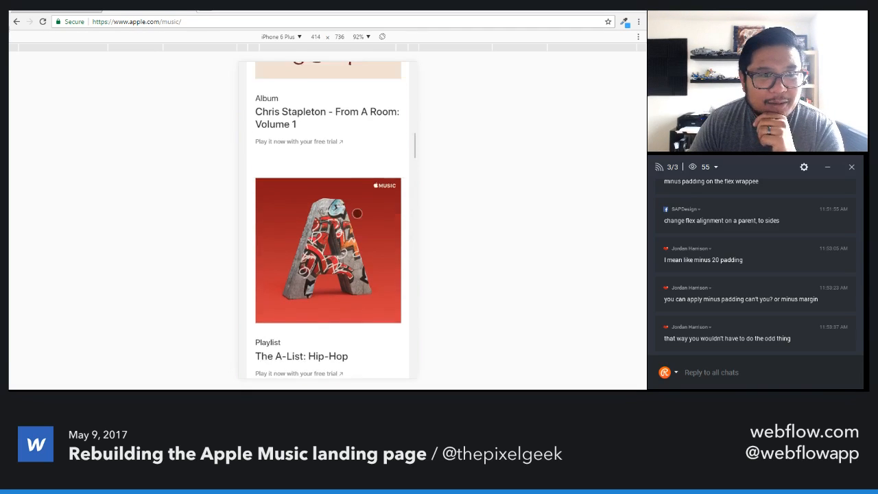
{"action": "scroll", "coordinate": [357, 213], "scroll_direction": "down", "scroll_amount": 13}
{"action": "scroll", "coordinate": [357, 213], "scroll_direction": "down", "scroll_amount": 3}
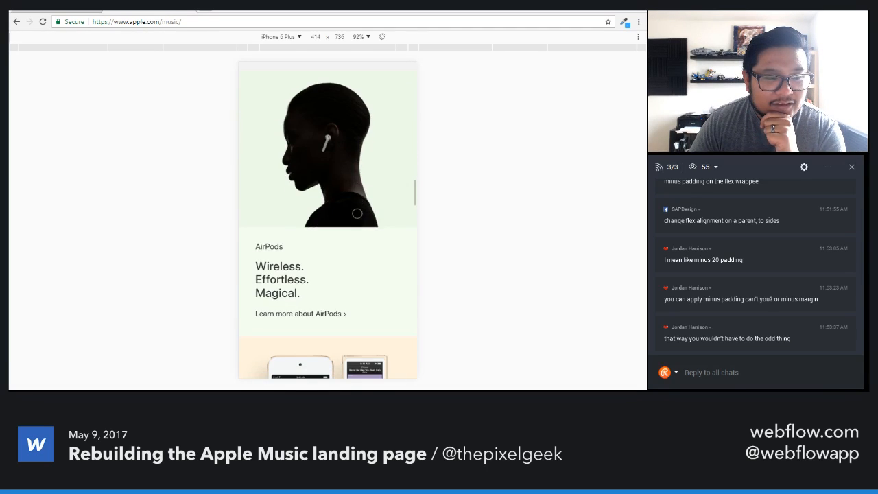
Toggle landscape once more, ending in portrait at 414×736.
{"action": "left_click", "coordinate": [383, 37]}
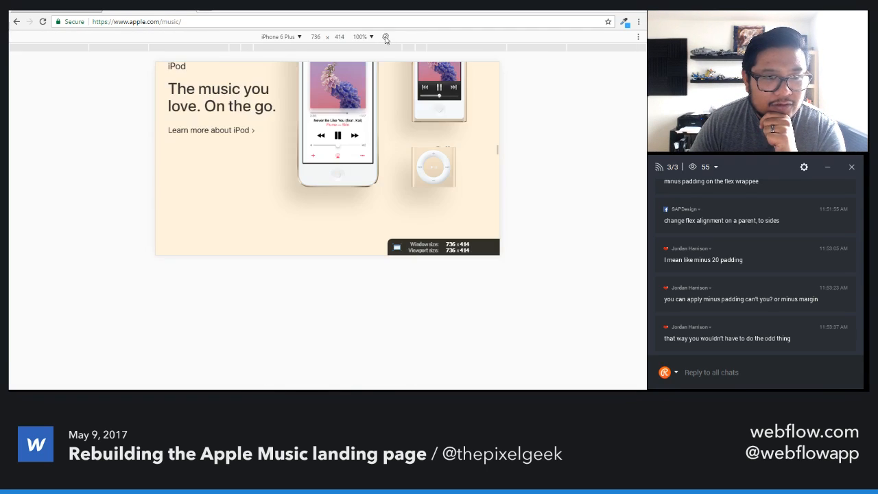
{"action": "scroll", "coordinate": [388, 190], "scroll_direction": "up", "scroll_amount": 5}
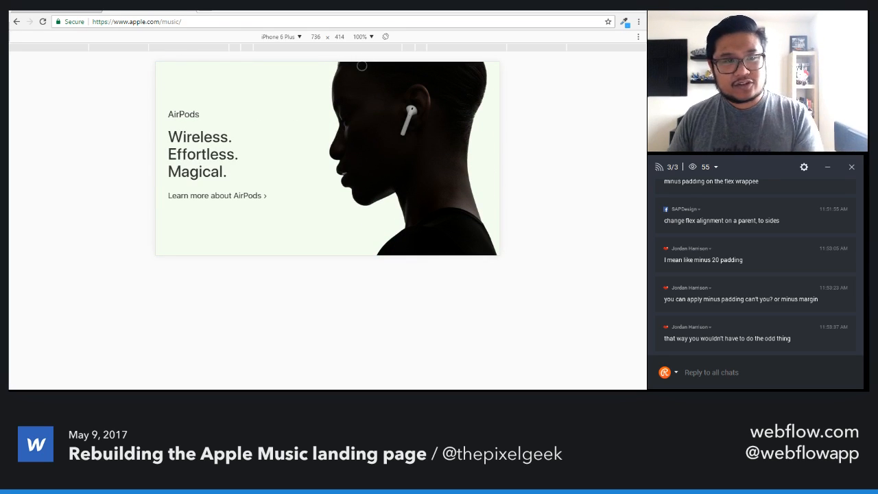
{"action": "left_click", "coordinate": [385, 37]}
{"action": "scroll", "coordinate": [352, 192], "scroll_direction": "down", "scroll_amount": 10}
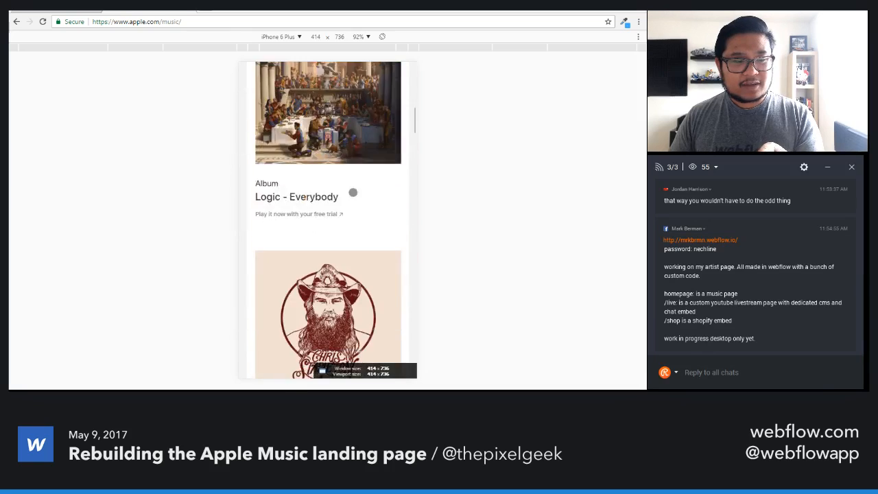
{"action": "scroll", "coordinate": [352, 192], "scroll_direction": "down", "scroll_amount": 5}
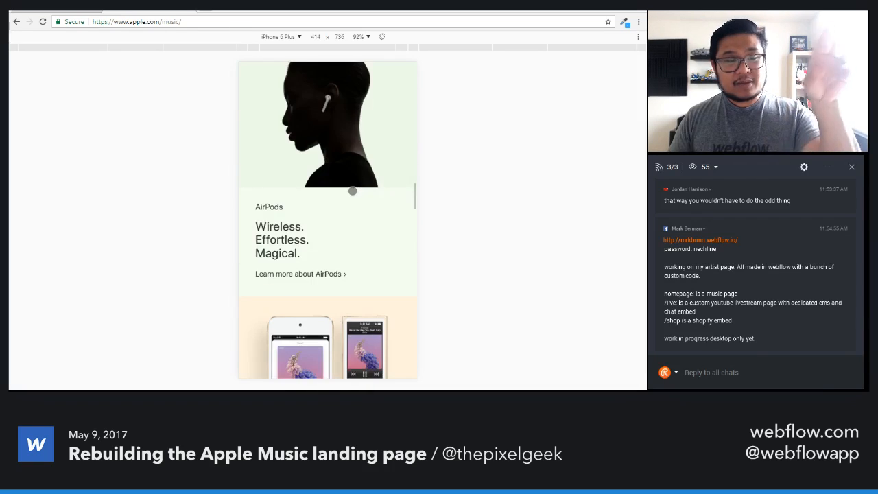
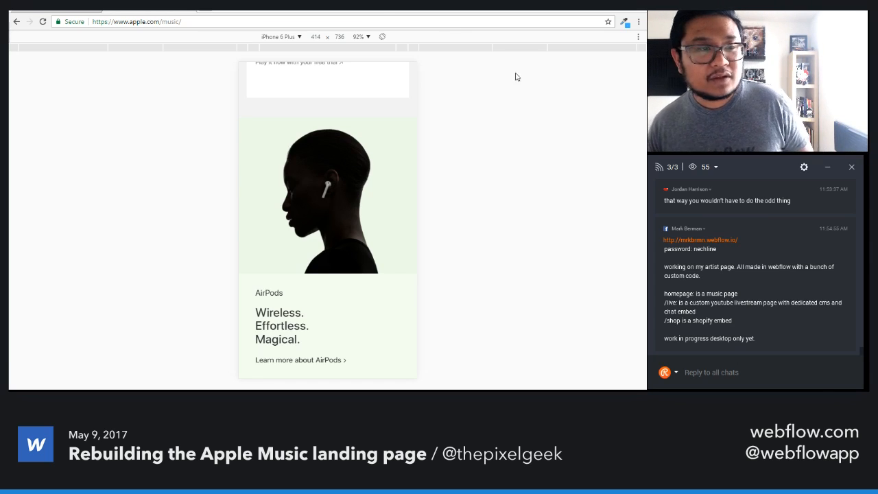
Switch from the apple.com tab to the Webflow Designer's apple-music-demo rebuild.
{"action": "left_click", "coordinate": [70, 13]}
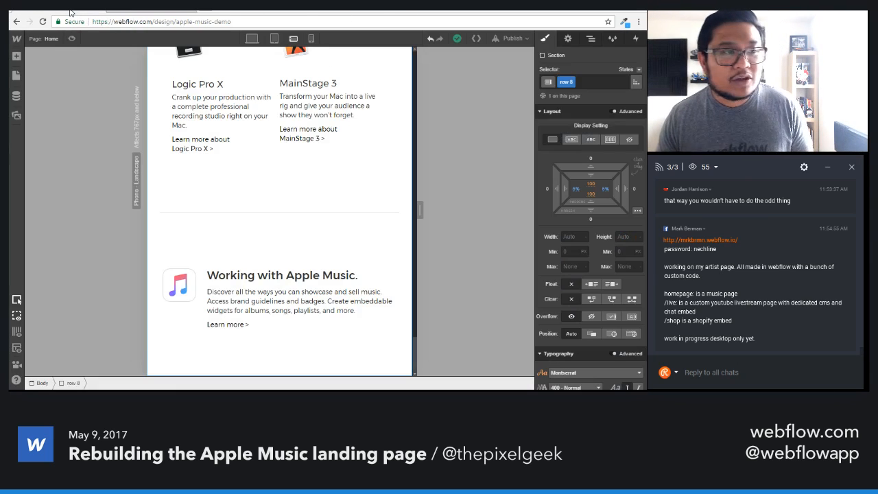
Switch to the Phone Portrait breakpoint and select the AirPods flex row container.
{"action": "scroll", "coordinate": [254, 199], "scroll_direction": "up", "scroll_amount": 10}
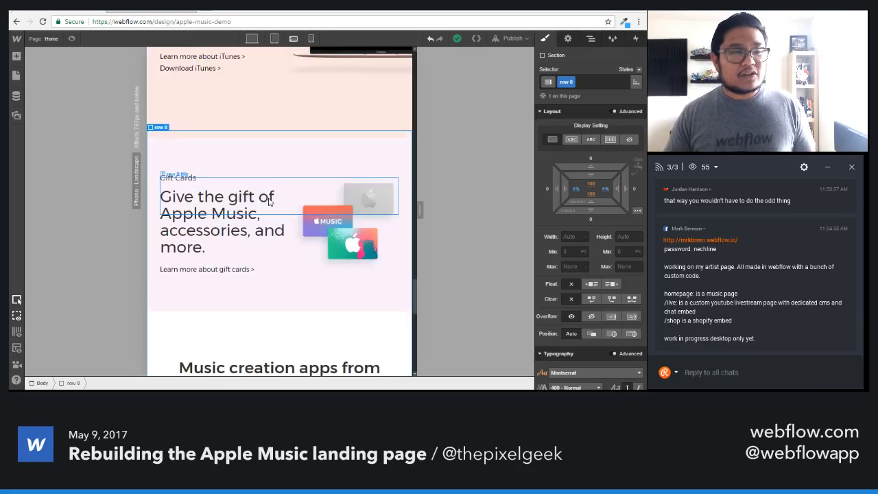
{"action": "left_click", "coordinate": [310, 38]}
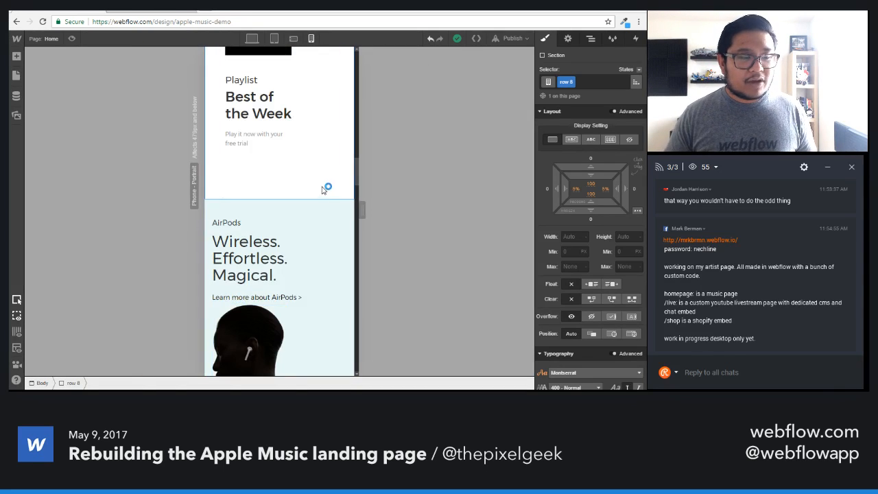
{"action": "left_click", "coordinate": [314, 251]}
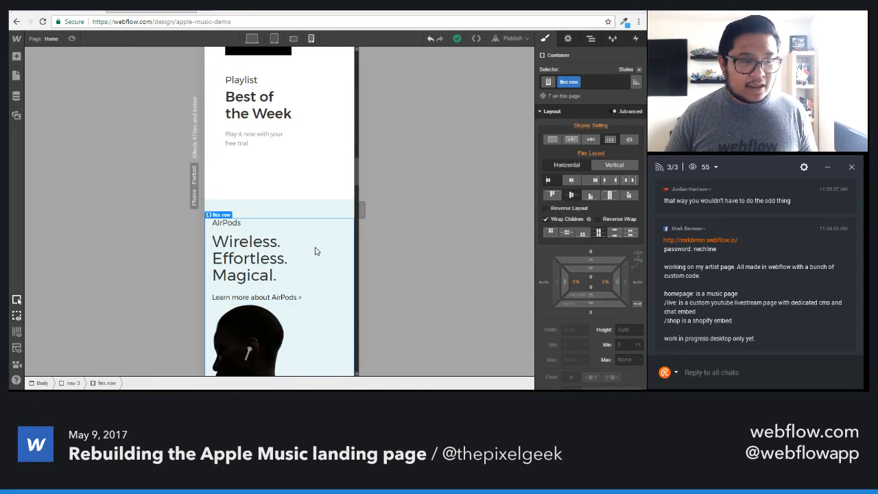
{"action": "scroll", "coordinate": [293, 324], "scroll_direction": "down", "scroll_amount": 3}
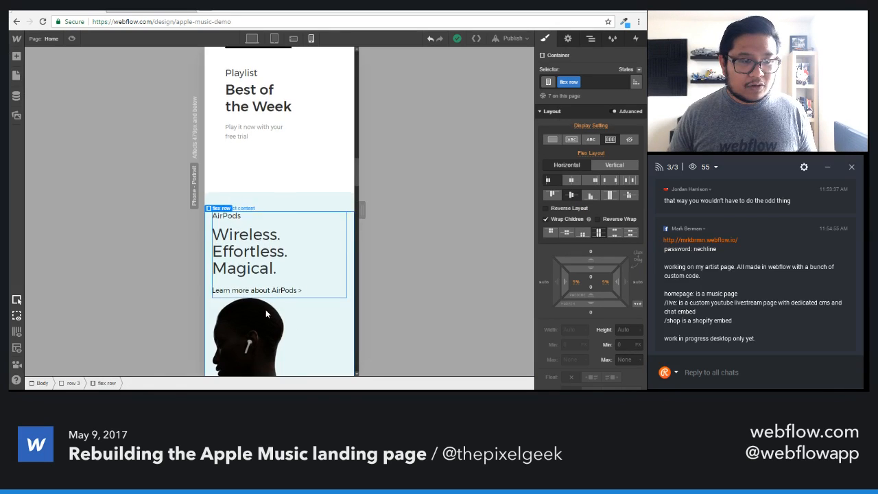
Test a 'reverse' combo class with reversed and vertical layout on the AirPods row, then remove it.
{"action": "left_click", "coordinate": [592, 82]}
{"action": "type", "text": "reverse"}
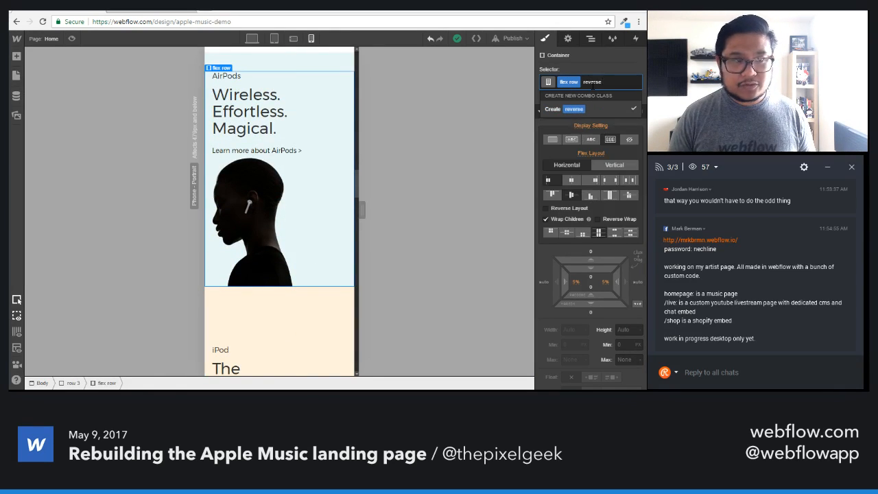
{"action": "key", "text": "Return"}
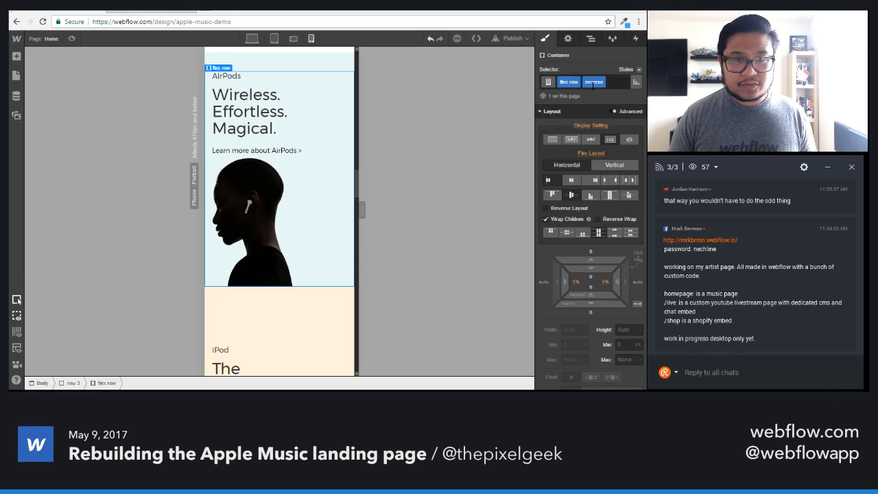
{"action": "left_click", "coordinate": [575, 207]}
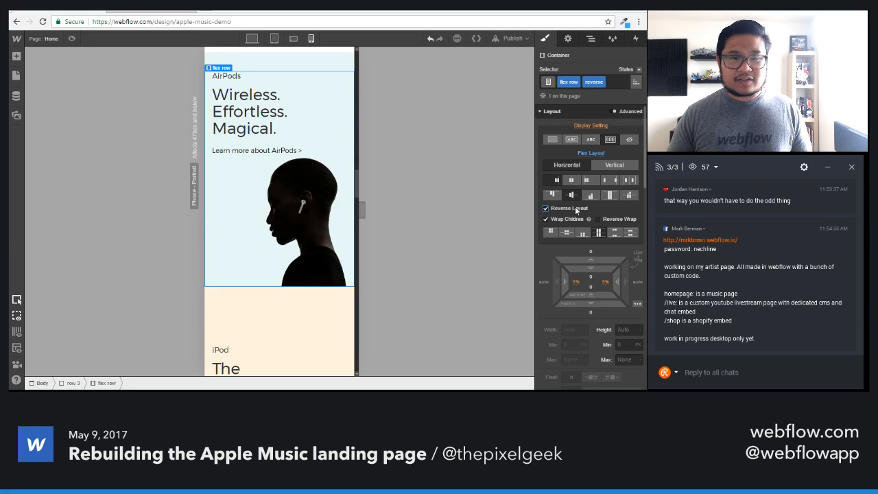
{"action": "left_click", "coordinate": [614, 166]}
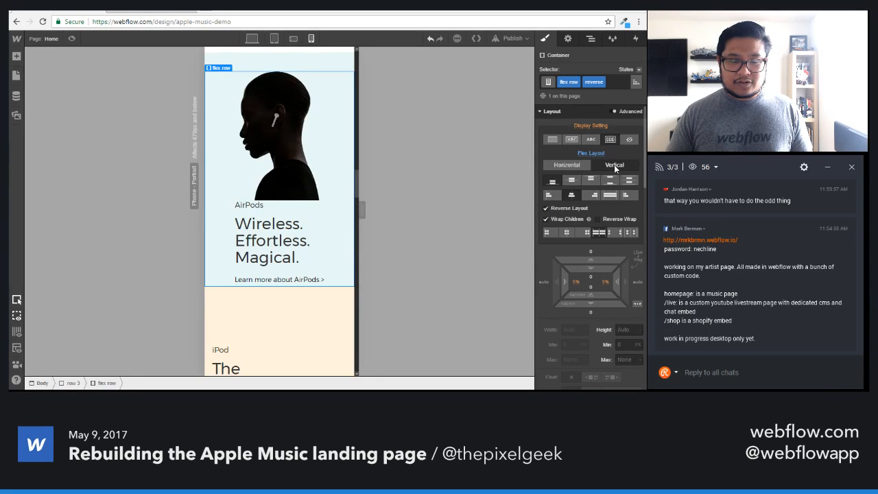
{"action": "left_click", "coordinate": [614, 164]}
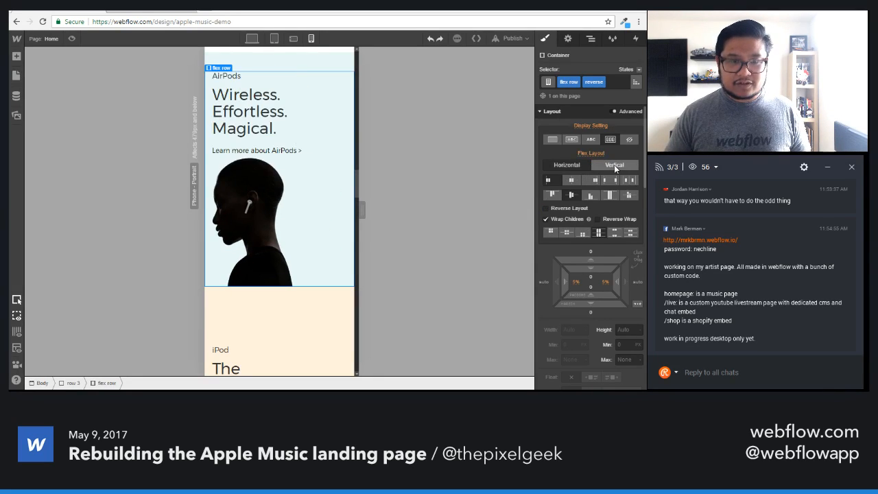
{"action": "left_click", "coordinate": [614, 165]}
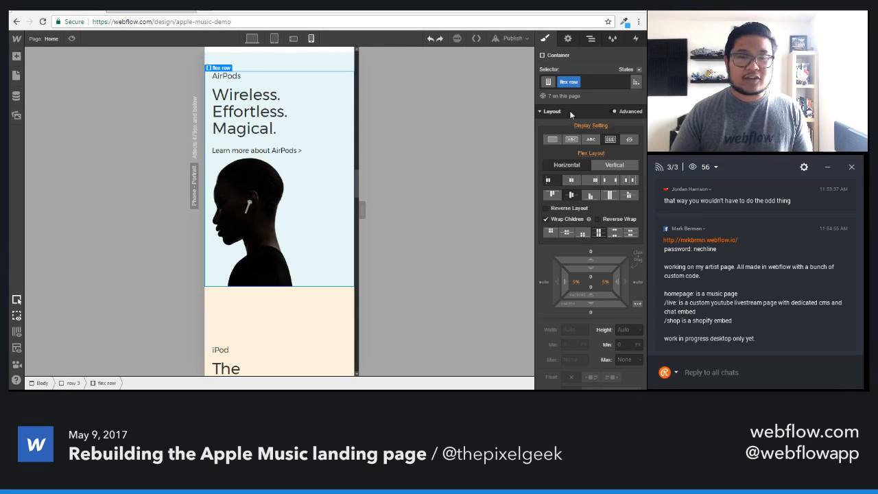
Set the AirPods and iPod rows to Vertical flex layout, stacking text above images.
{"action": "scroll", "coordinate": [317, 226], "scroll_direction": "down", "scroll_amount": 5}
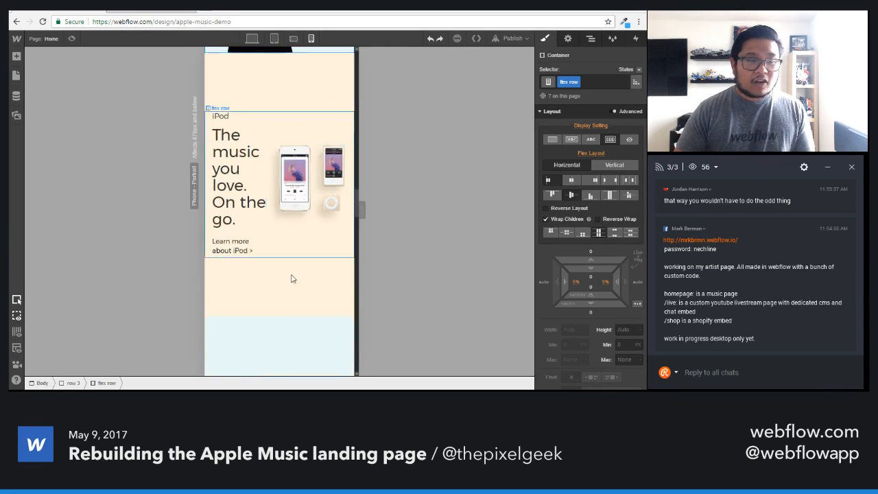
{"action": "scroll", "coordinate": [297, 281], "scroll_direction": "down", "scroll_amount": 3}
{"action": "scroll", "coordinate": [296, 291], "scroll_direction": "up", "scroll_amount": 6}
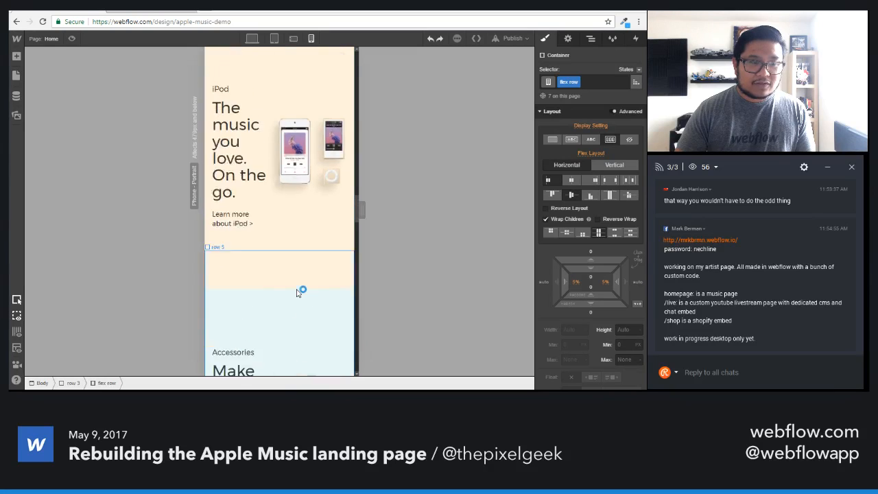
{"action": "scroll", "coordinate": [296, 291], "scroll_direction": "up", "scroll_amount": 2}
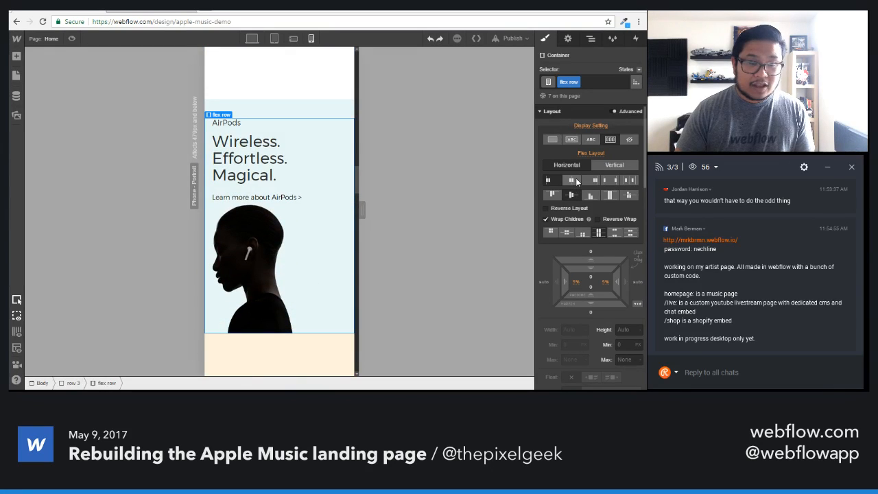
{"action": "left_click", "coordinate": [610, 167]}
{"action": "scroll", "coordinate": [327, 235], "scroll_direction": "down", "scroll_amount": 3}
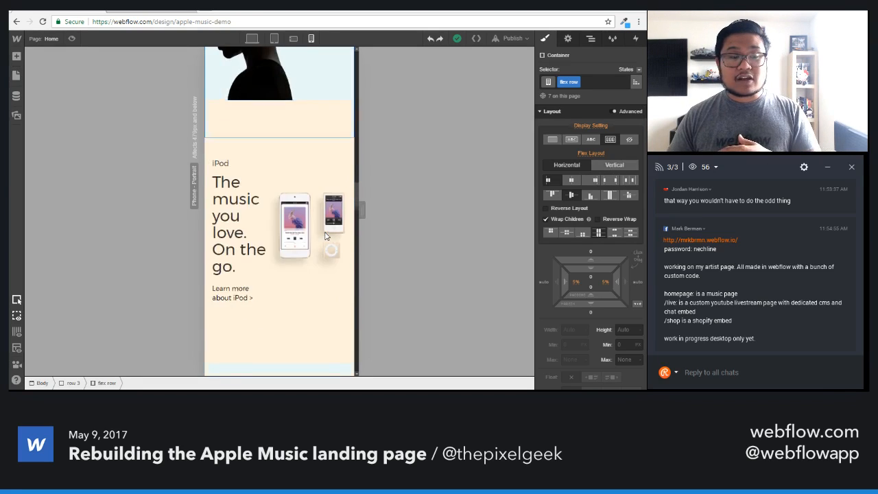
{"action": "scroll", "coordinate": [287, 209], "scroll_direction": "up", "scroll_amount": 3}
{"action": "scroll", "coordinate": [286, 251], "scroll_direction": "down", "scroll_amount": 4}
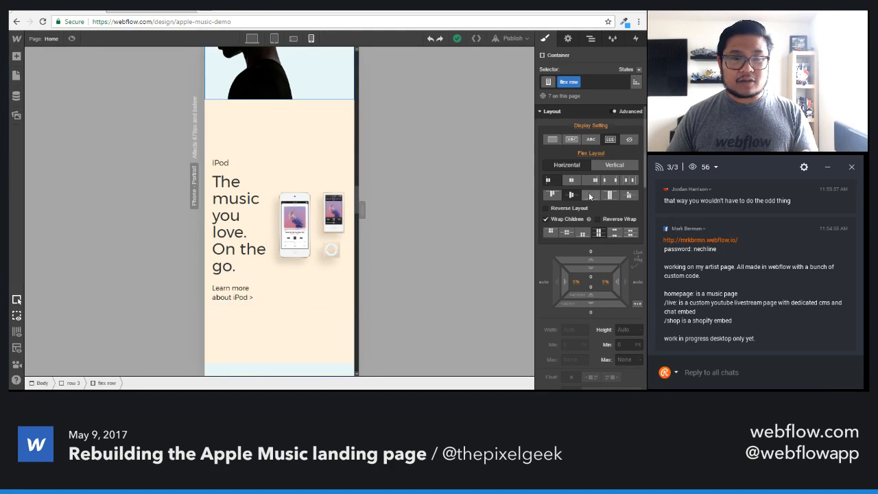
{"action": "left_click", "coordinate": [606, 169]}
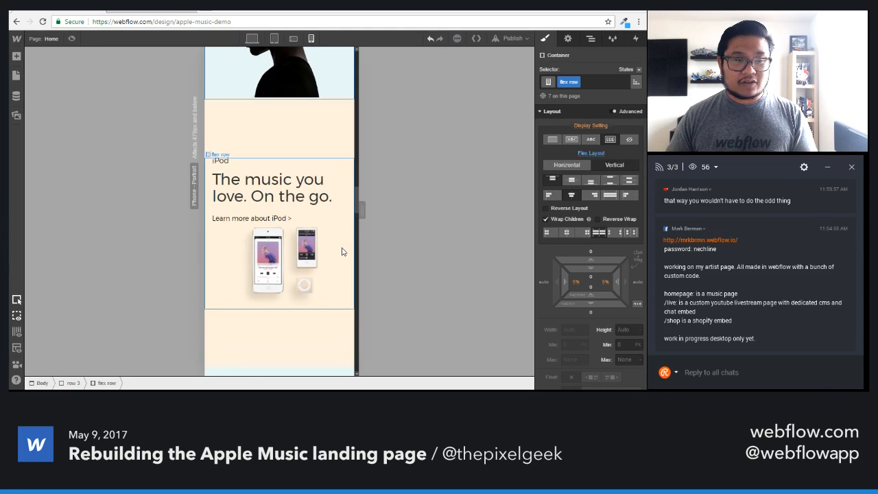
{"action": "scroll", "coordinate": [319, 258], "scroll_direction": "down", "scroll_amount": 5}
{"action": "scroll", "coordinate": [320, 257], "scroll_direction": "down", "scroll_amount": 2}
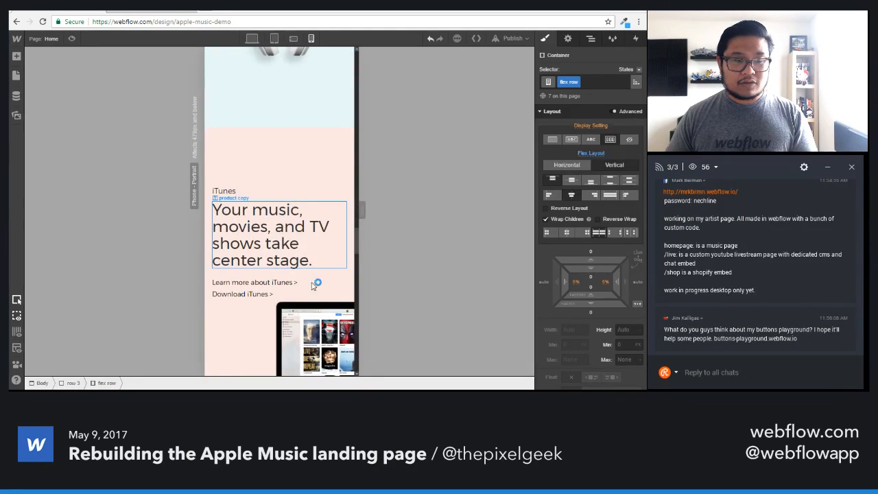
{"action": "scroll", "coordinate": [313, 284], "scroll_direction": "up", "scroll_amount": 6}
{"action": "scroll", "coordinate": [307, 320], "scroll_direction": "up", "scroll_amount": 6}
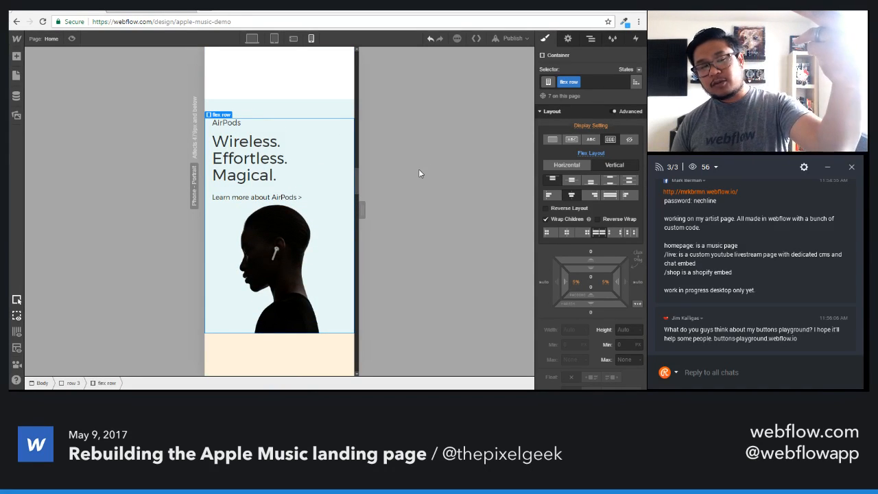
Add a reverse combo class to the AirPods row and enable Reverse Layout, putting the image first.
{"action": "left_click", "coordinate": [602, 83]}
{"action": "type", "text": "res"}
{"action": "type", "text": "er"}
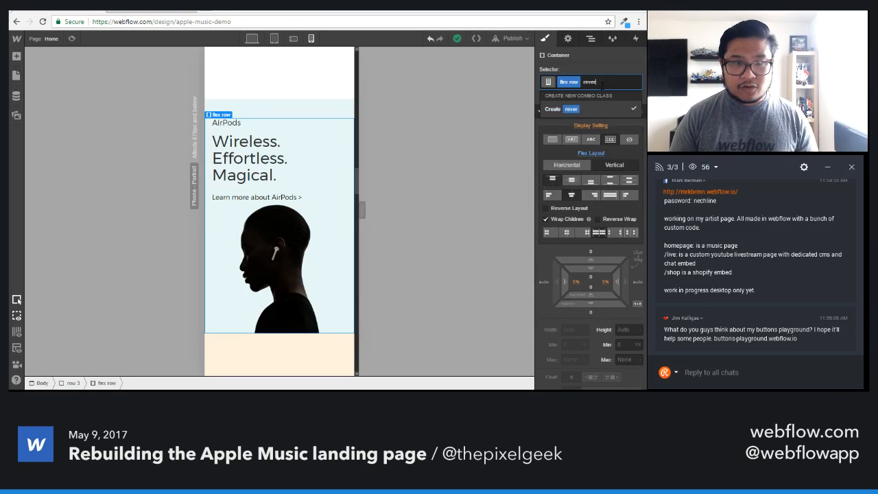
{"action": "type", "text": "se"}
{"action": "key", "text": "Return"}
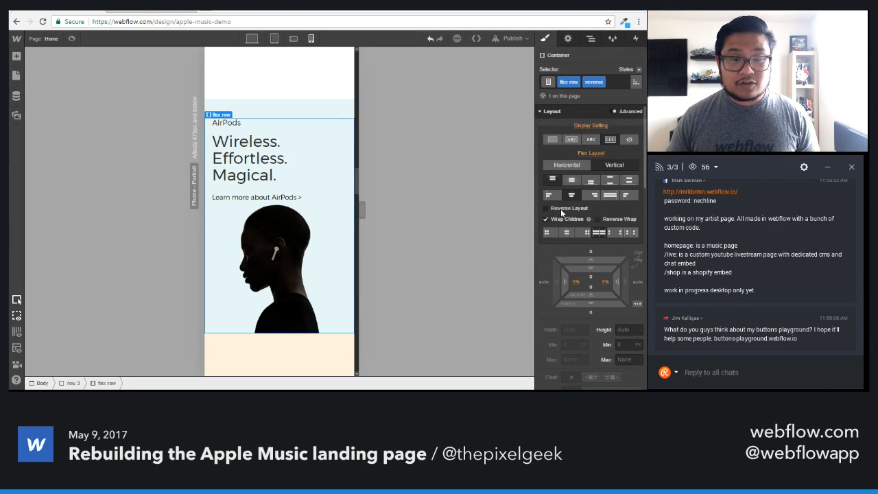
{"action": "left_click", "coordinate": [560, 208]}
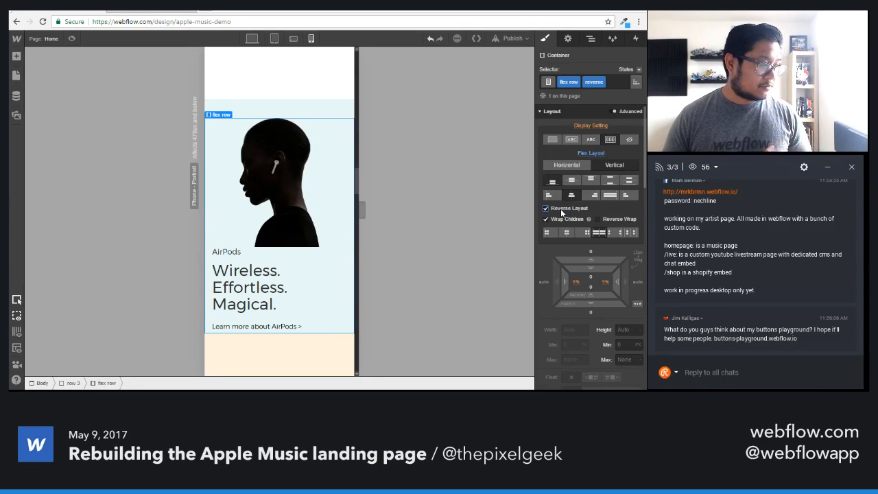
Compare the AirPods row against the apple.com Music reference page.
{"action": "left_click", "coordinate": [145, 12]}
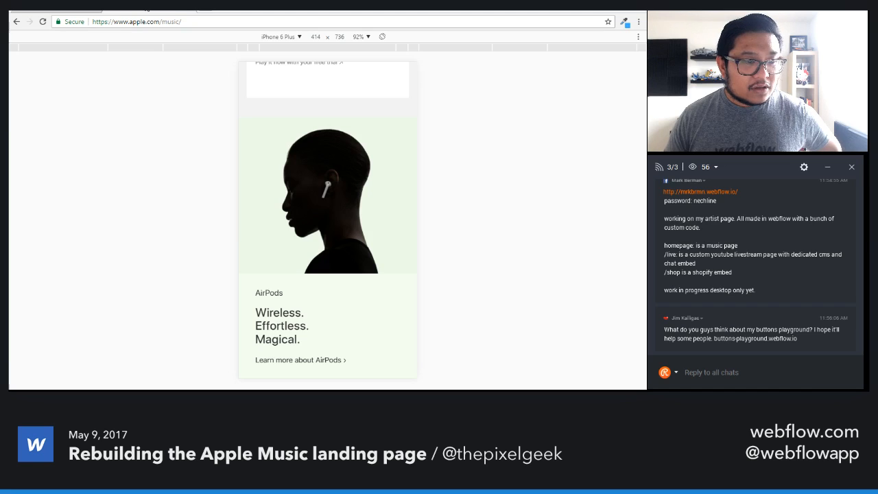
{"action": "left_click", "coordinate": [82, 12]}
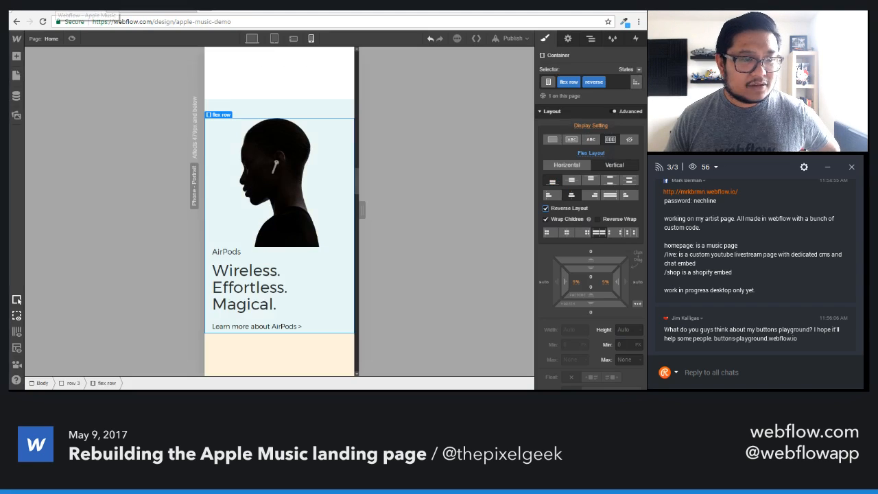
{"action": "left_click", "coordinate": [155, 14]}
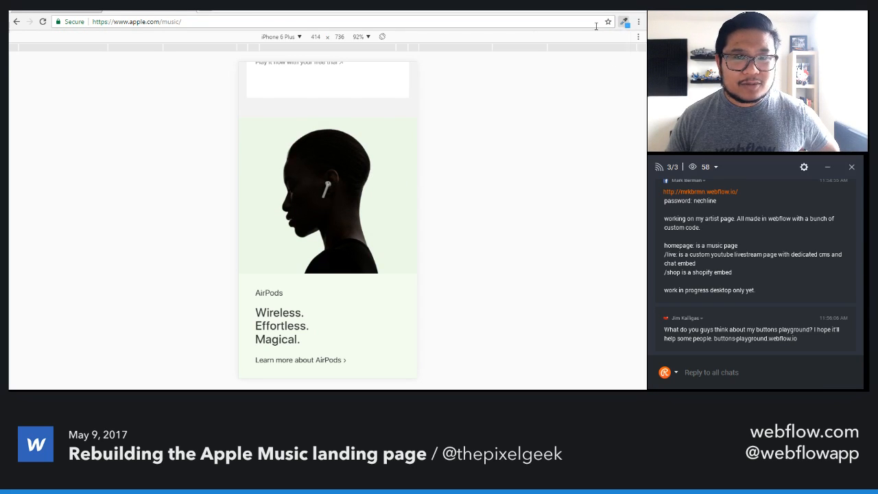
Sample #000000 from apple.com's AirPods section with ColorZilla, then return to Webflow.
{"action": "left_click", "coordinate": [623, 21]}
{"action": "left_click", "coordinate": [565, 57]}
{"action": "left_click", "coordinate": [594, 62]}
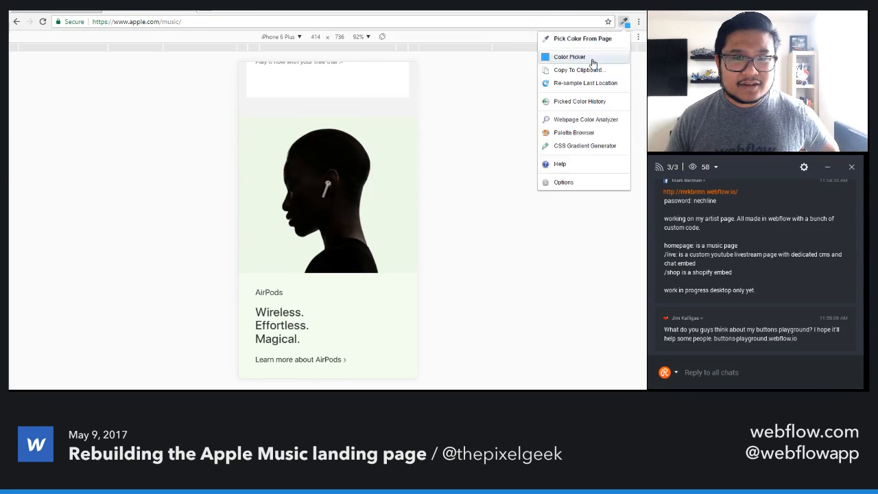
{"action": "left_click", "coordinate": [590, 39]}
{"action": "scroll", "coordinate": [374, 143], "scroll_direction": "up", "scroll_amount": 1}
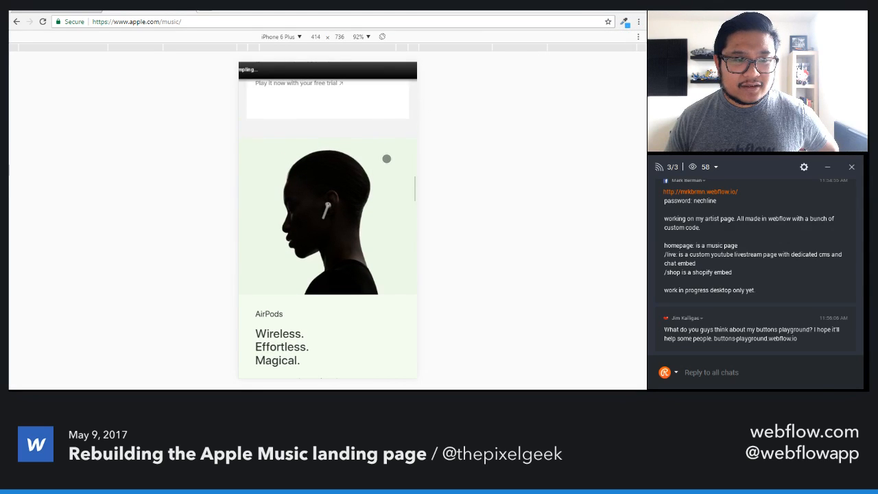
{"action": "left_click", "coordinate": [386, 158]}
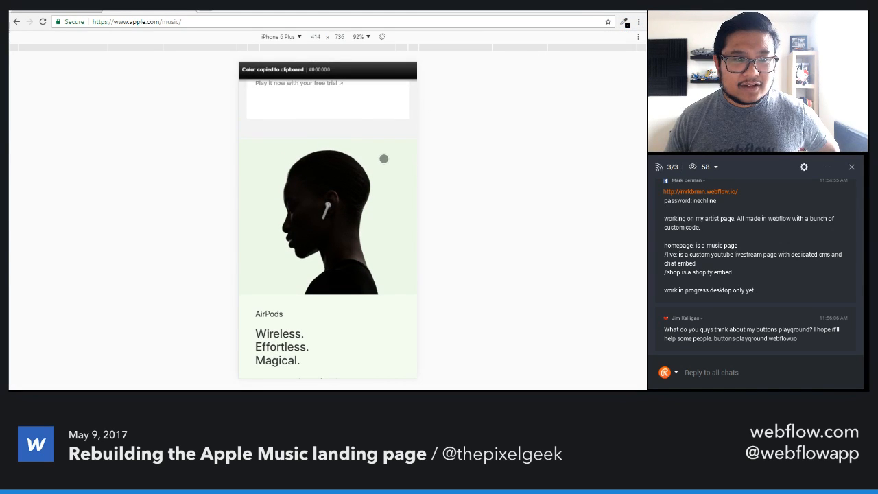
{"action": "scroll", "coordinate": [310, 141], "scroll_direction": "down", "scroll_amount": 1}
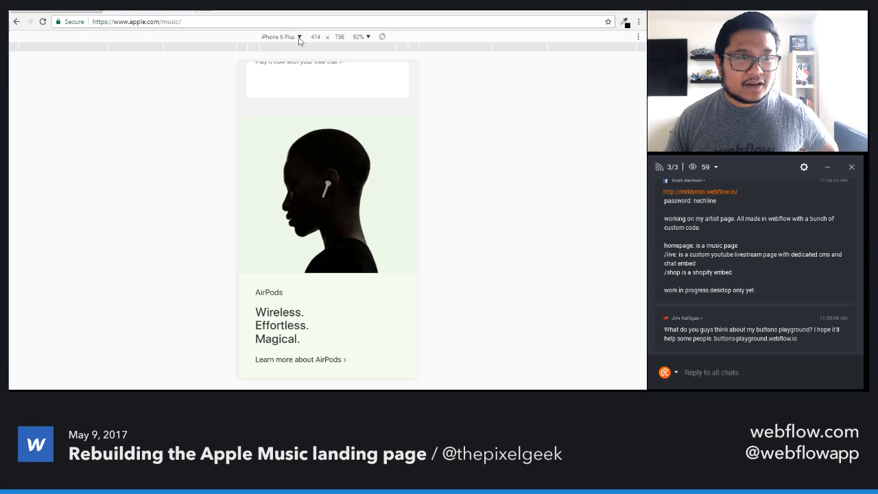
{"action": "left_click", "coordinate": [623, 23]}
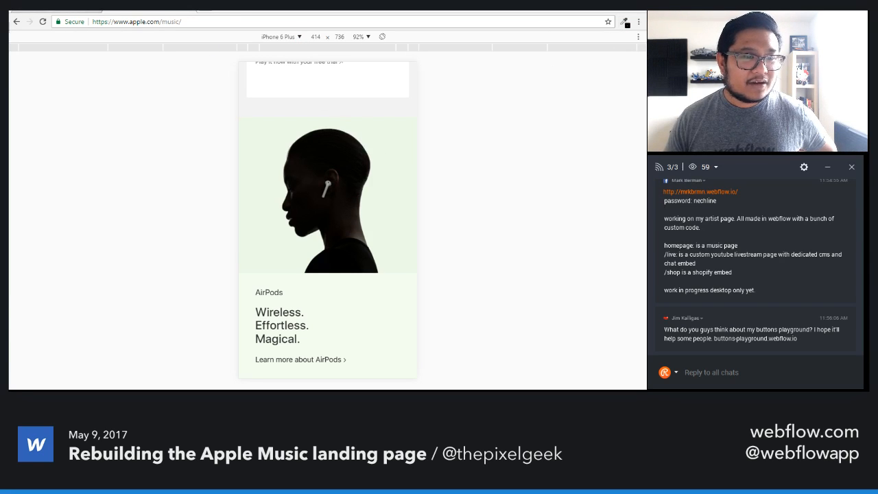
{"action": "key", "text": "ctrl+shift+Tab"}
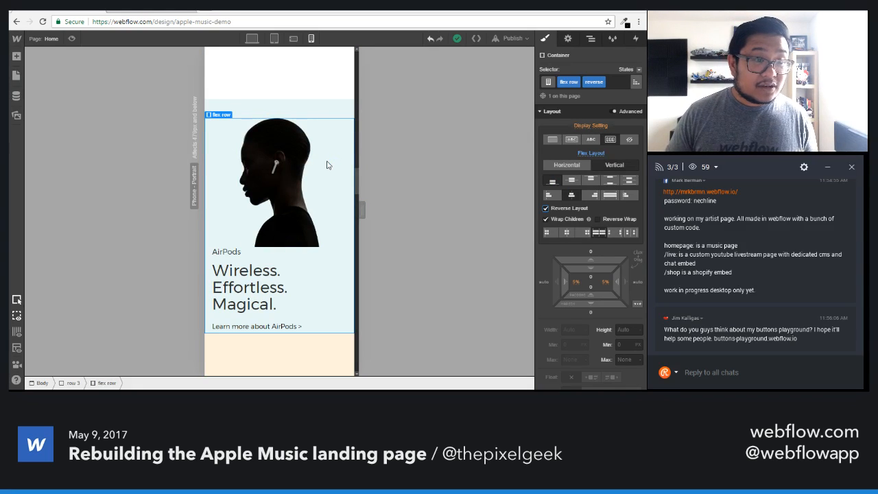
Inspect the AirPods text block and its parent flex row on the phone layout.
{"action": "left_click", "coordinate": [334, 269]}
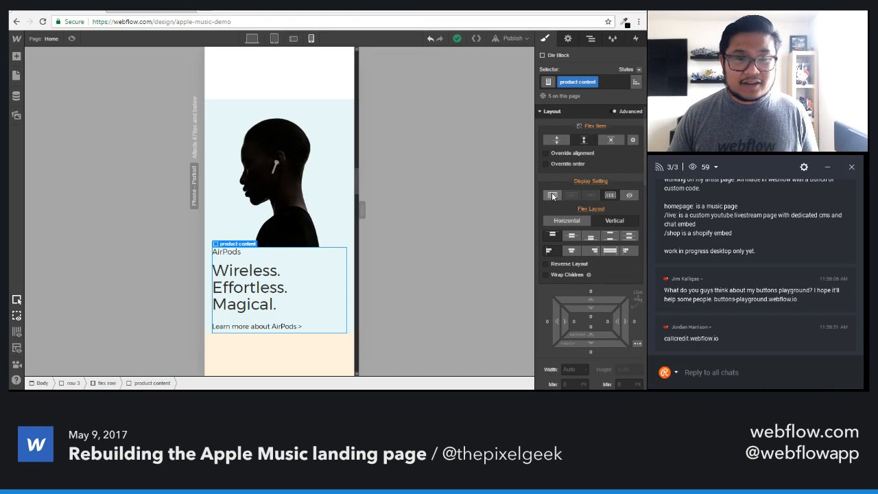
{"action": "scroll", "coordinate": [417, 209], "scroll_direction": "down", "scroll_amount": 2}
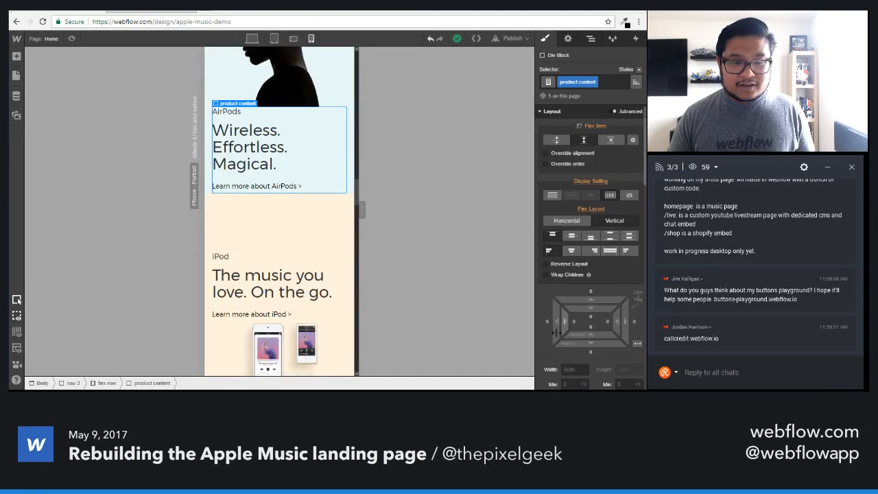
{"action": "scroll", "coordinate": [556, 332], "scroll_direction": "down", "scroll_amount": 1}
{"action": "scroll", "coordinate": [556, 332], "scroll_direction": "up", "scroll_amount": 1}
{"action": "left_click", "coordinate": [347, 175]}
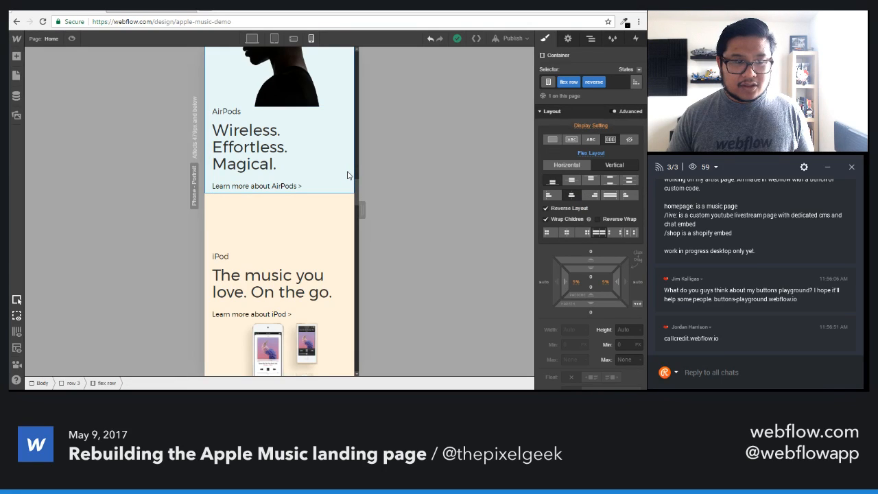
{"action": "scroll", "coordinate": [363, 199], "scroll_direction": "up", "scroll_amount": 2}
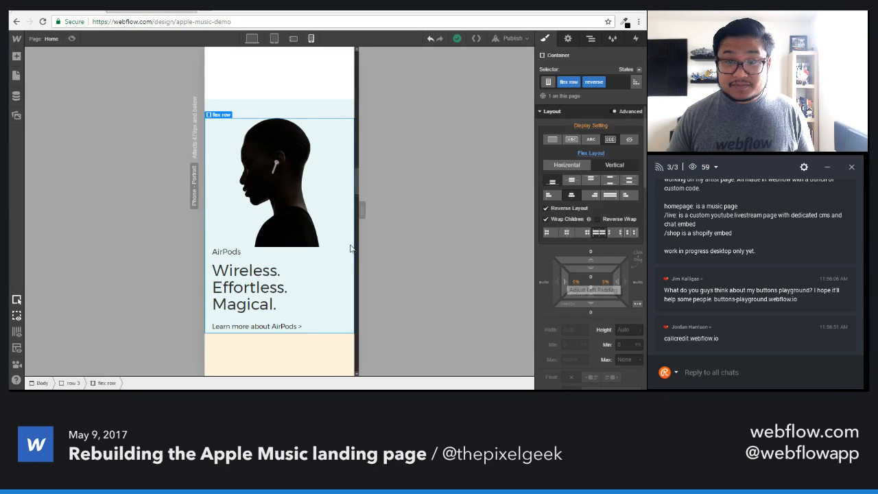
{"action": "scroll", "coordinate": [268, 247], "scroll_direction": "down", "scroll_amount": 2}
{"action": "scroll", "coordinate": [269, 249], "scroll_direction": "up", "scroll_amount": 1}
{"action": "scroll", "coordinate": [288, 268], "scroll_direction": "up", "scroll_amount": 1}
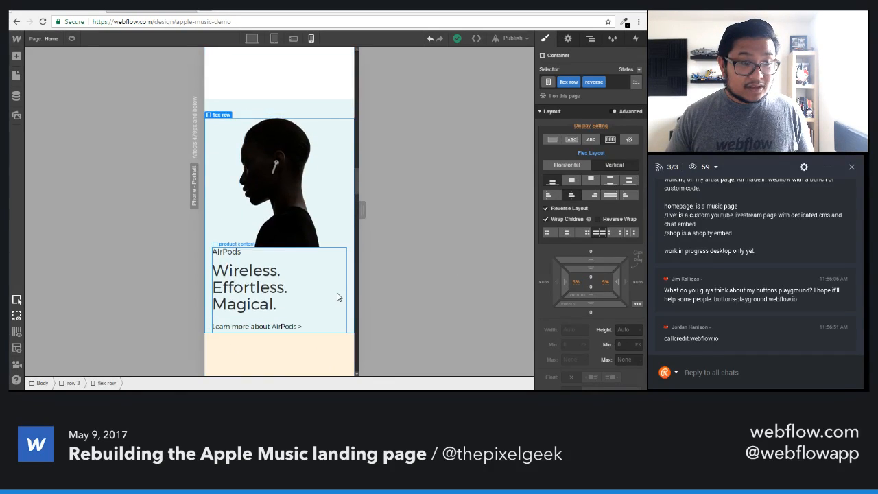
{"action": "left_click", "coordinate": [336, 296]}
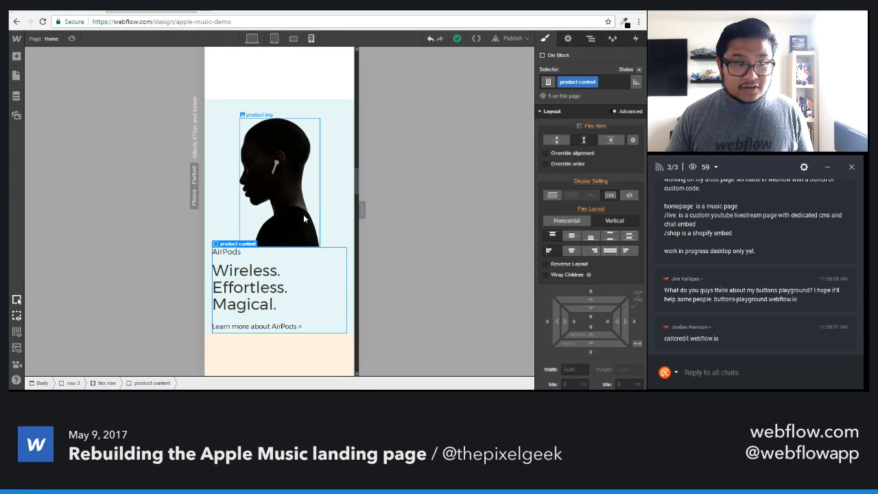
{"action": "scroll", "coordinate": [304, 219], "scroll_direction": "down", "scroll_amount": 3}
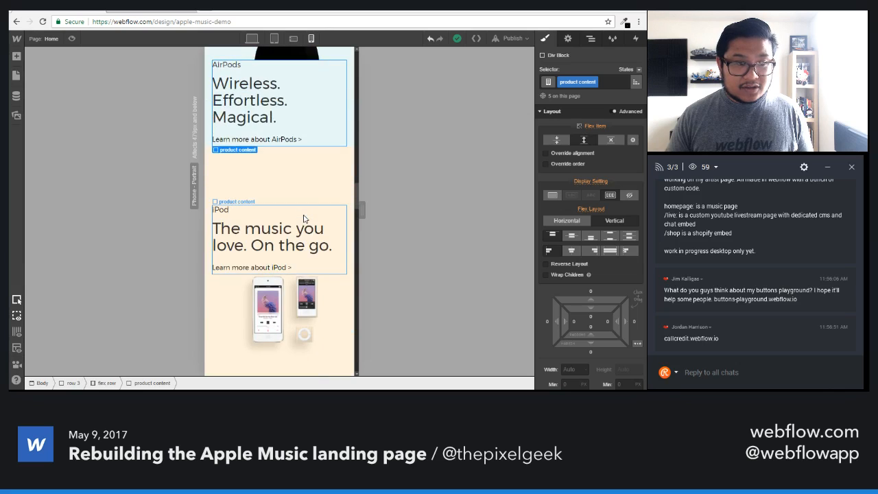
{"action": "scroll", "coordinate": [342, 211], "scroll_direction": "up", "scroll_amount": 2}
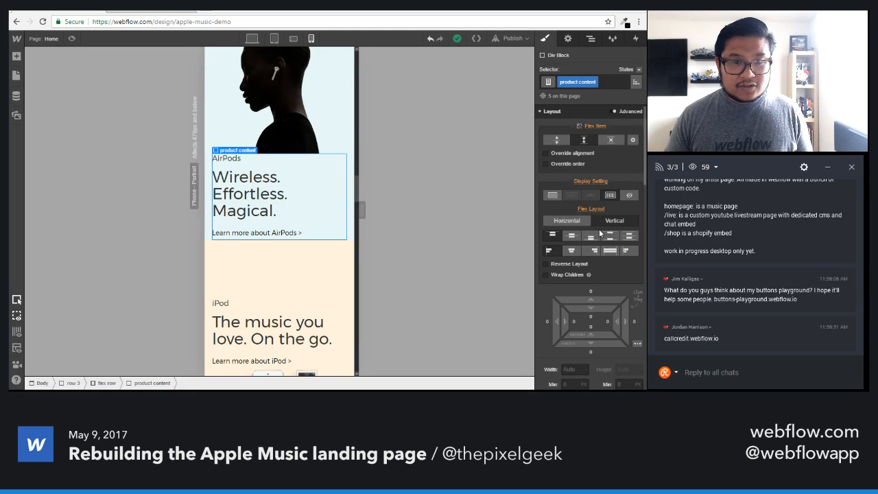
{"action": "scroll", "coordinate": [600, 232], "scroll_direction": "down", "scroll_amount": 1}
Set the AirPods flex row's left and right padding to 0.
{"action": "left_click", "coordinate": [351, 200]}
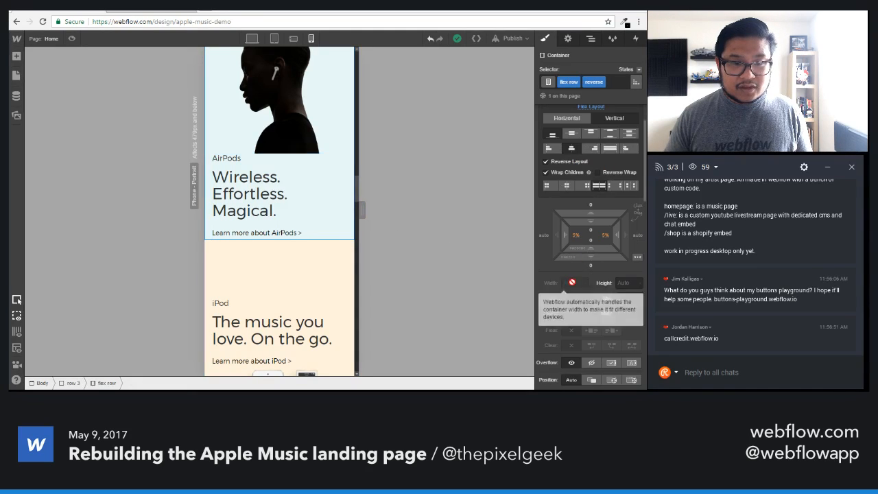
{"action": "left_click", "coordinate": [577, 236]}
{"action": "type", "text": "0"}
{"action": "key", "text": "Return"}
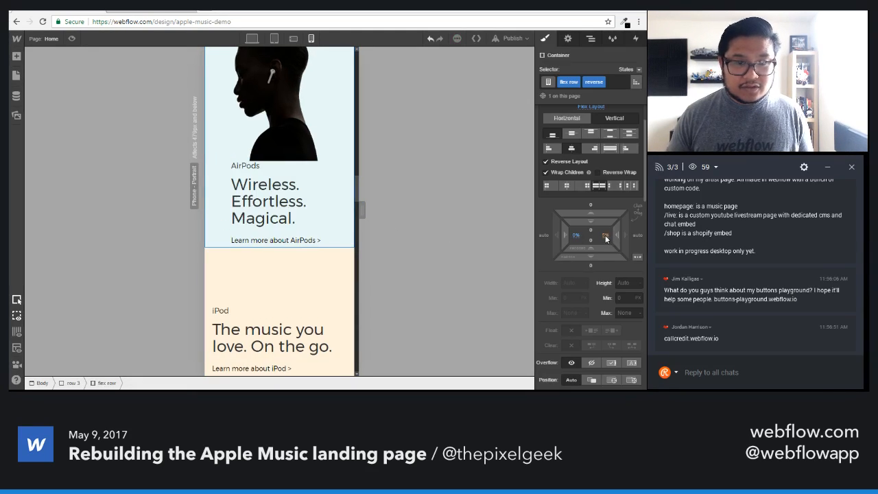
{"action": "left_click", "coordinate": [606, 236]}
{"action": "type", "text": "0"}
{"action": "key", "text": "Return"}
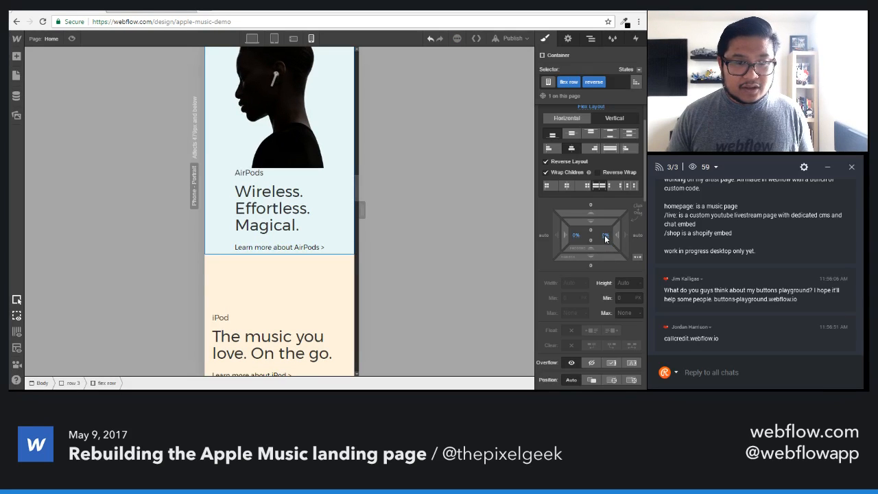
Make the AirPods text block 100% wide with 5% side padding and 18px vertical padding.
{"action": "left_click", "coordinate": [316, 236]}
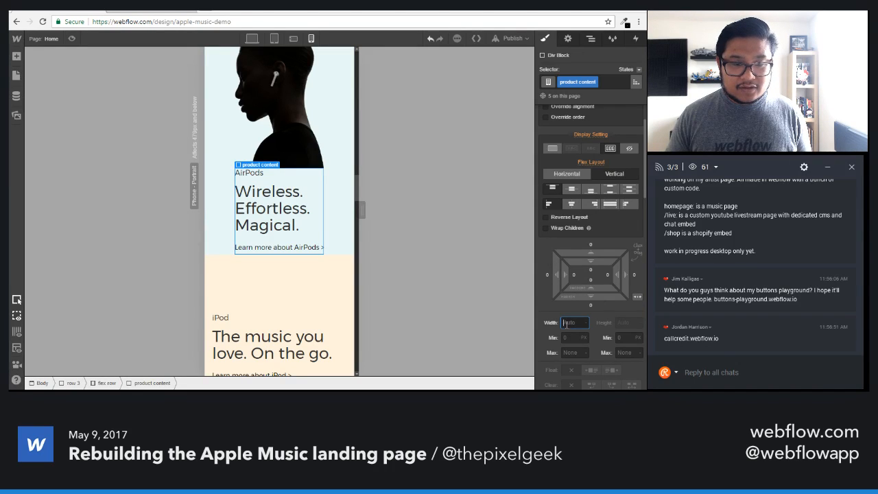
{"action": "type", "text": "100%"}
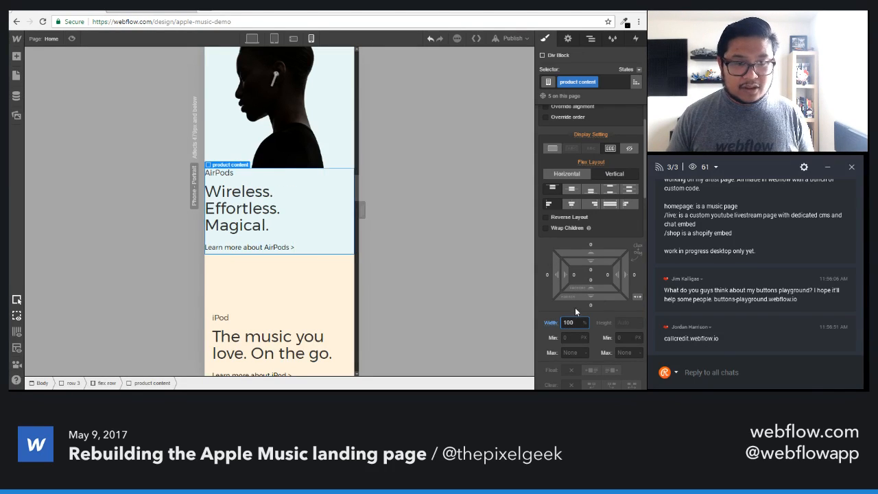
{"action": "left_click", "coordinate": [574, 274]}
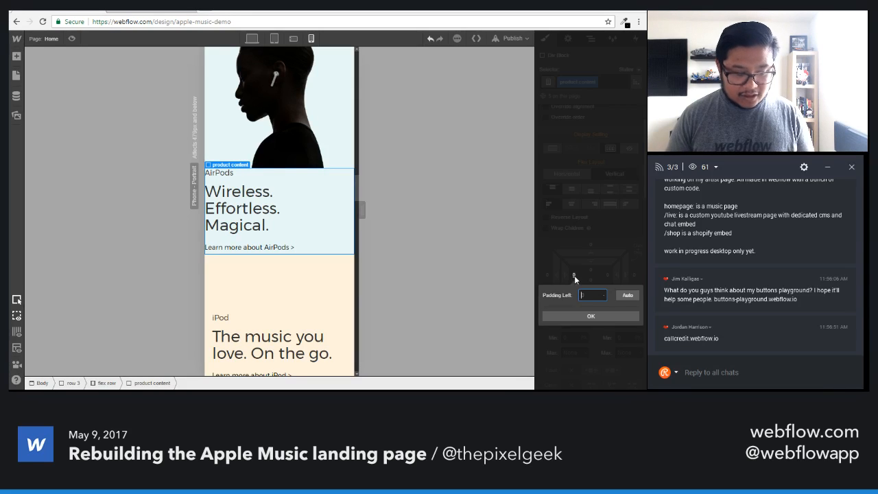
{"action": "type", "text": "5%"}
{"action": "key", "text": "Return"}
{"action": "left_click", "coordinate": [606, 276]}
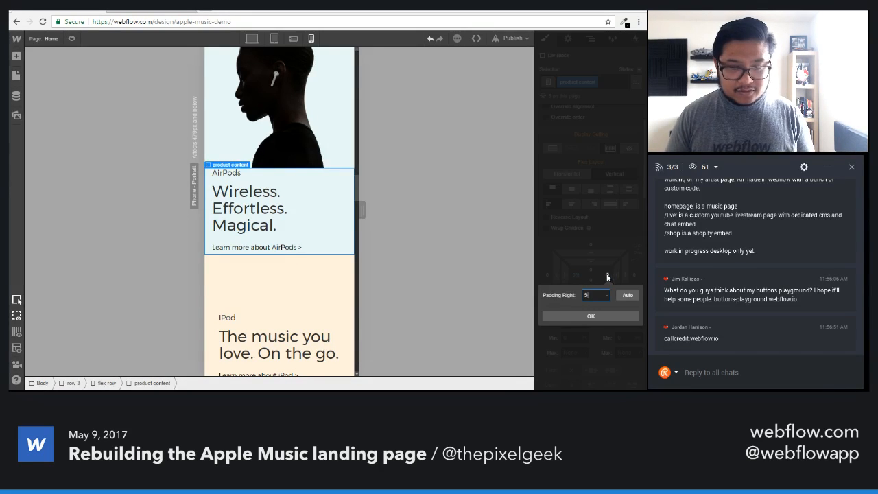
{"action": "type", "text": "5%"}
{"action": "key", "text": "Return"}
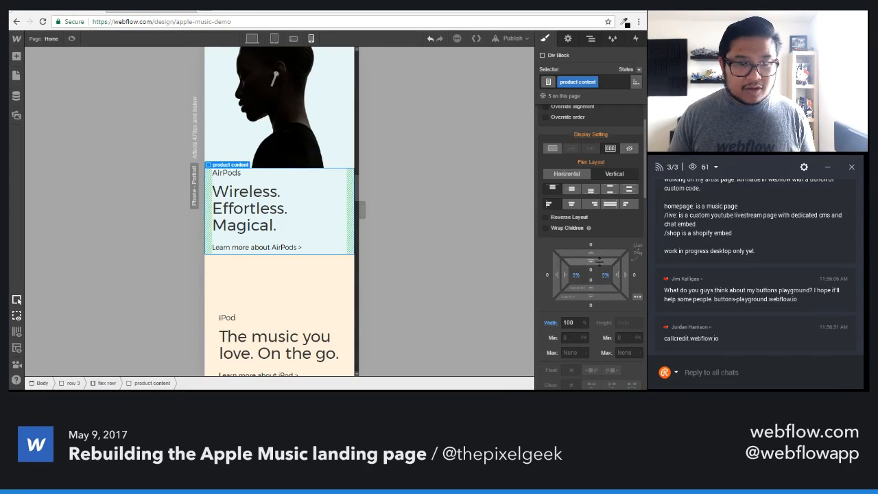
{"action": "left_click_drag", "start_coordinate": [597, 280], "coordinate": [598, 291]}
{"action": "scroll", "coordinate": [573, 291], "scroll_direction": "down", "scroll_amount": 8}
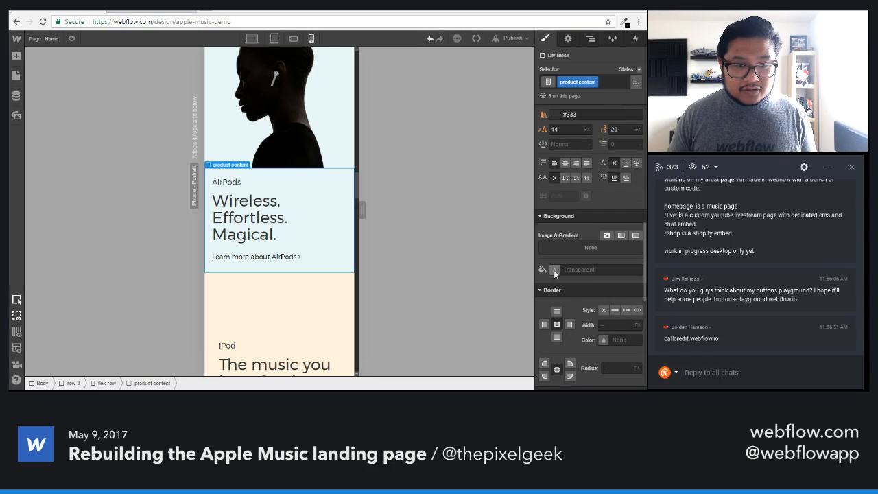
Try a Honeydew background on the shared text block class, then undo it.
{"action": "left_click", "coordinate": [554, 270]}
{"action": "left_click", "coordinate": [601, 244]}
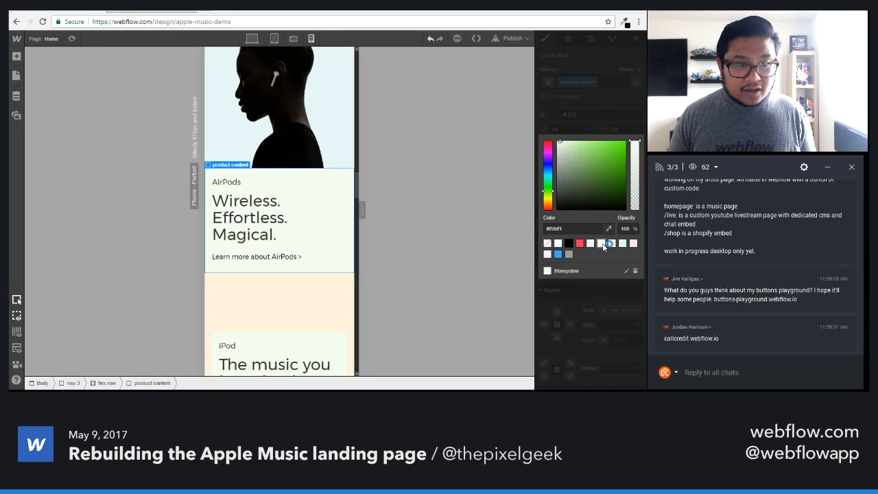
{"action": "left_click", "coordinate": [615, 115]}
{"action": "key", "text": "ctrl+z"}
{"action": "key", "text": "ctrl+z"}
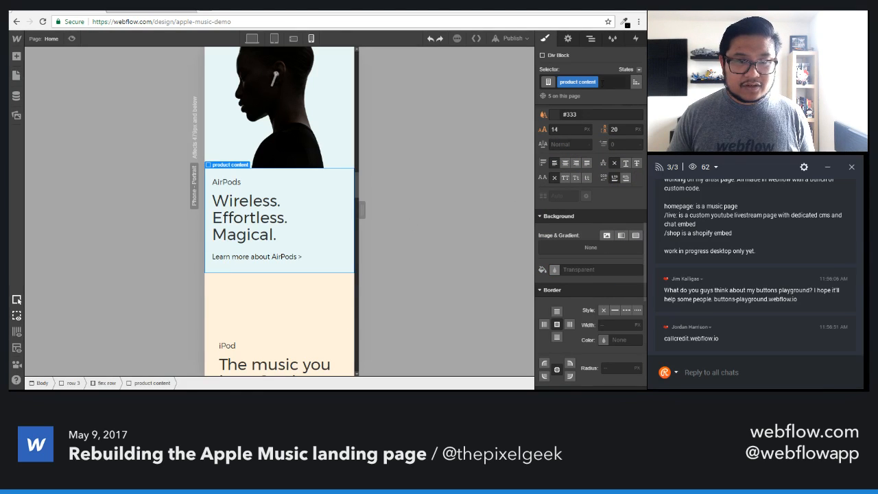
Add an 'airpods' combo class to the text block and give it a Honeydew background.
{"action": "left_click", "coordinate": [610, 82]}
{"action": "type", "text": "airpods"}
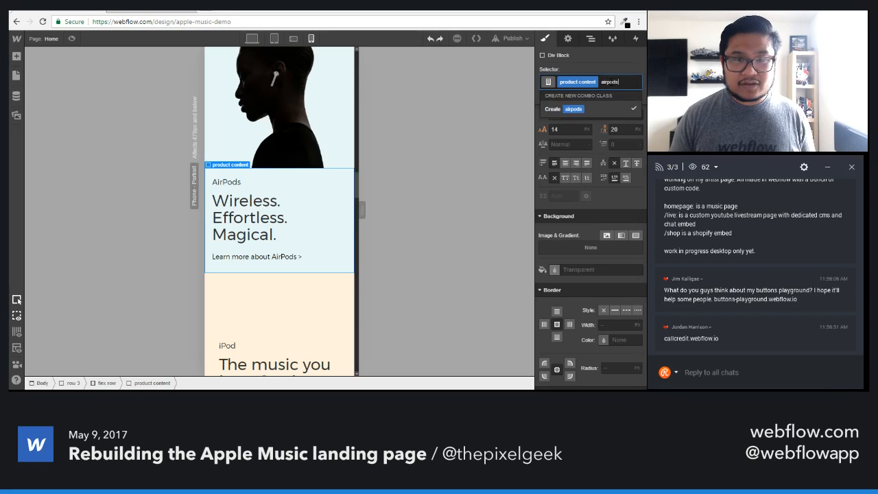
{"action": "key", "text": "Return"}
{"action": "left_click", "coordinate": [555, 269]}
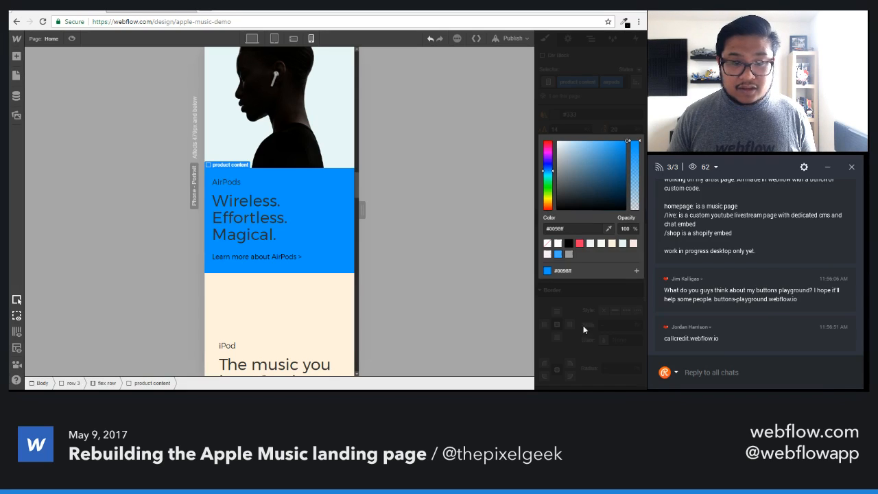
{"action": "left_click", "coordinate": [623, 245]}
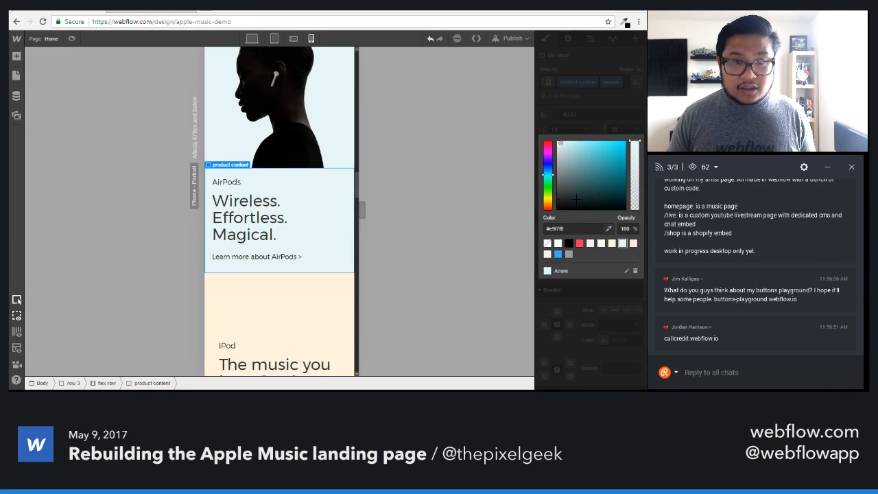
{"action": "mouse_move", "coordinate": [561, 149]}
{"action": "left_mouse_down"}
{"action": "mouse_move", "coordinate": [559, 172]}
{"action": "mouse_move", "coordinate": [556, 159]}
{"action": "left_mouse_up"}
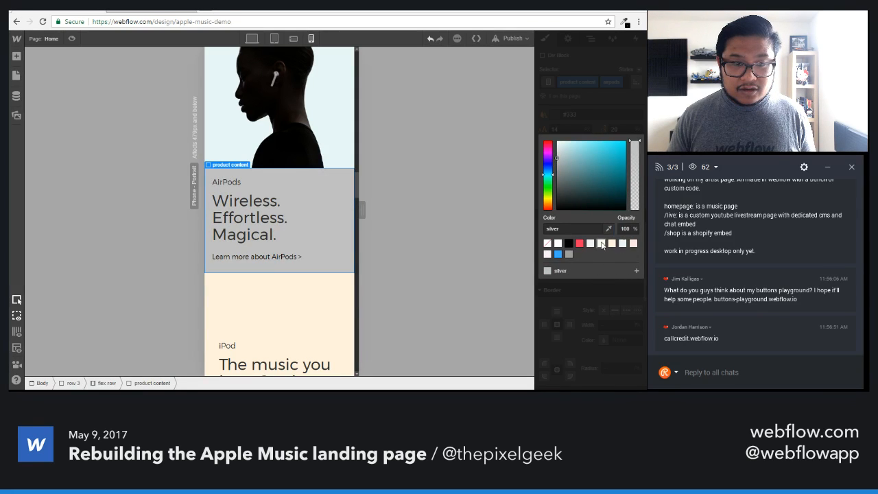
{"action": "left_click", "coordinate": [600, 243]}
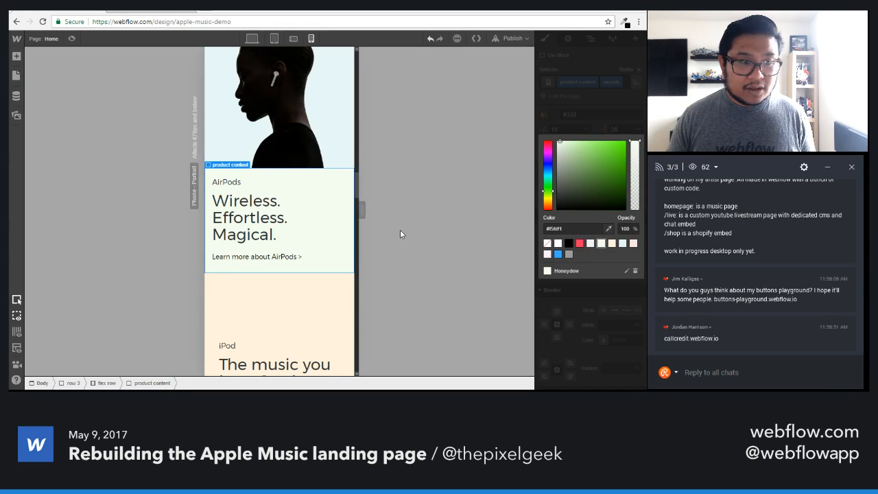
{"action": "left_click", "coordinate": [604, 126]}
{"action": "left_click", "coordinate": [344, 162]}
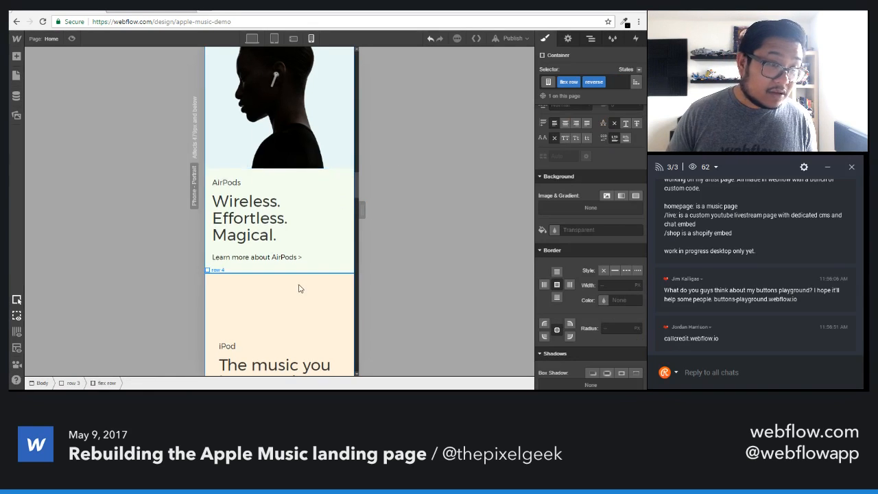
{"action": "scroll", "coordinate": [300, 286], "scroll_direction": "up", "scroll_amount": 2}
{"action": "scroll", "coordinate": [307, 296], "scroll_direction": "down", "scroll_amount": 3}
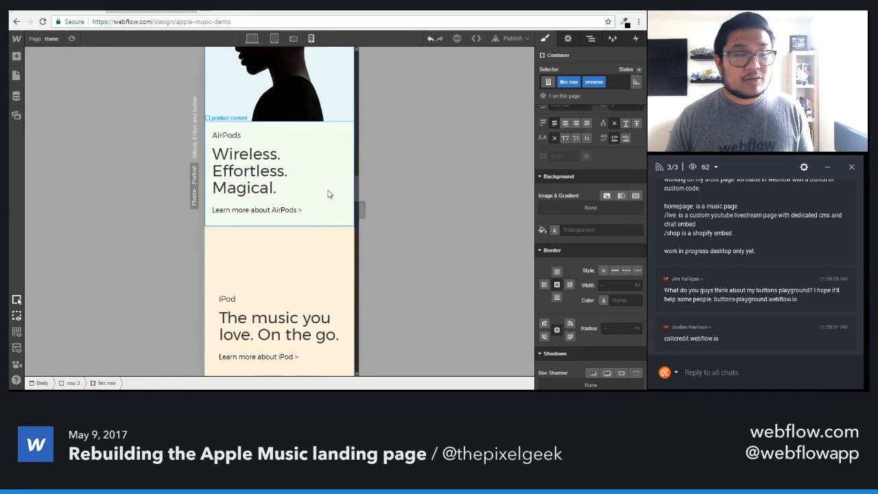
Scroll through apple.com/music's pastel product sections in the iPhone emulator, then return to the Designer.
{"action": "left_click", "coordinate": [134, 13]}
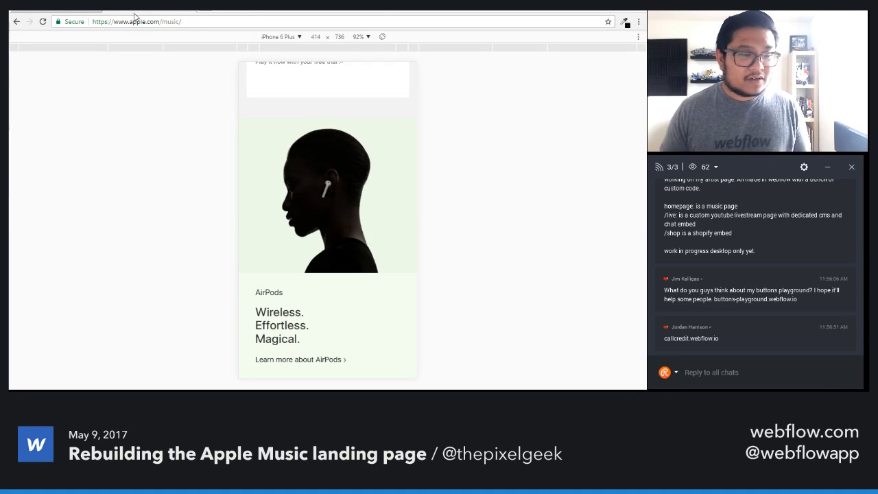
{"action": "left_click", "coordinate": [40, 9]}
{"action": "left_click", "coordinate": [135, 11]}
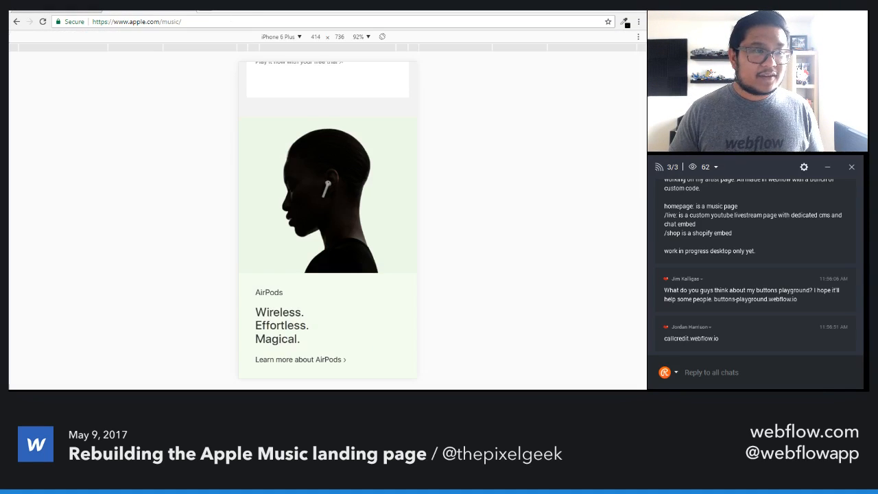
{"action": "scroll", "coordinate": [317, 211], "scroll_direction": "down", "scroll_amount": 3}
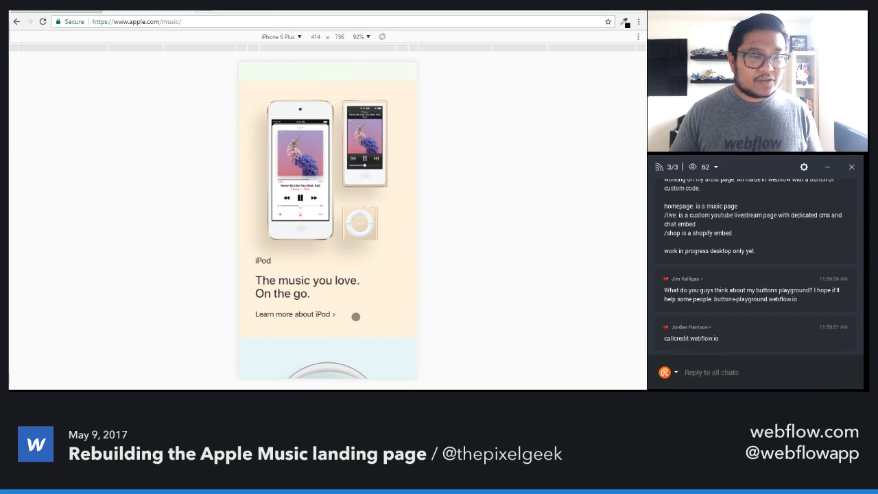
{"action": "scroll", "coordinate": [319, 289], "scroll_direction": "down", "scroll_amount": 3}
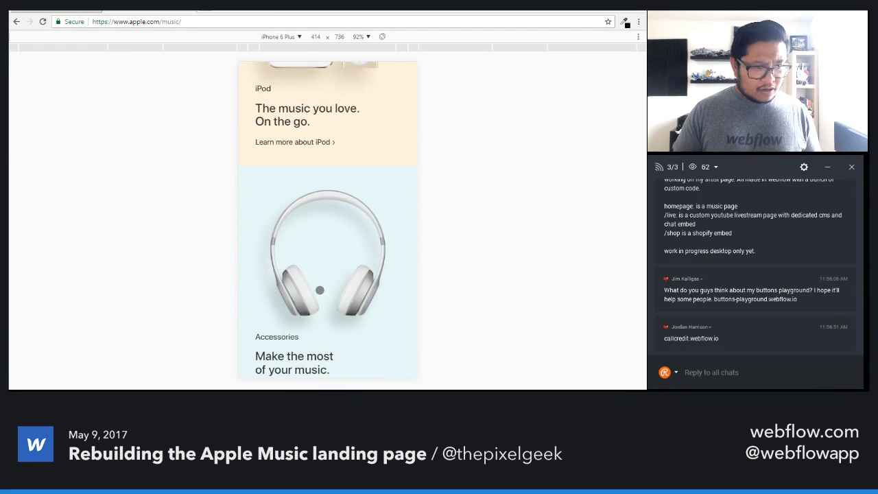
{"action": "scroll", "coordinate": [320, 290], "scroll_direction": "down", "scroll_amount": 3}
{"action": "scroll", "coordinate": [319, 291], "scroll_direction": "down", "scroll_amount": 3}
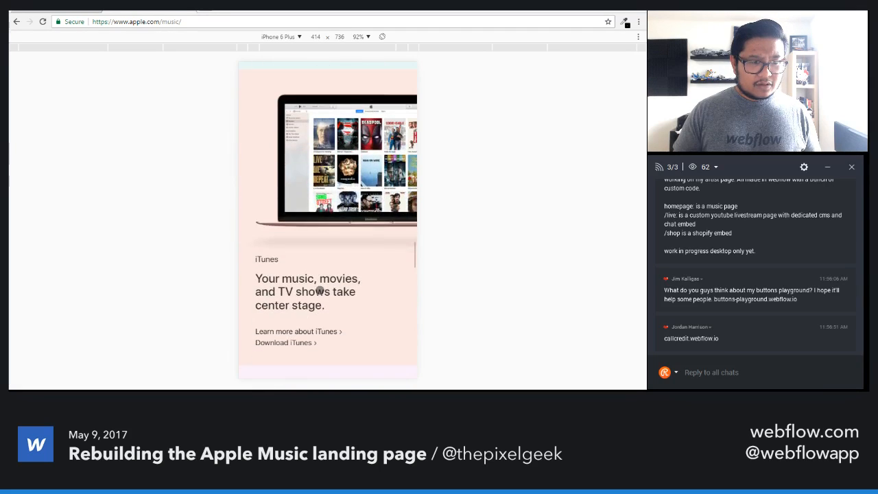
{"action": "scroll", "coordinate": [320, 291], "scroll_direction": "down", "scroll_amount": 3}
{"action": "scroll", "coordinate": [320, 291], "scroll_direction": "up", "scroll_amount": 6}
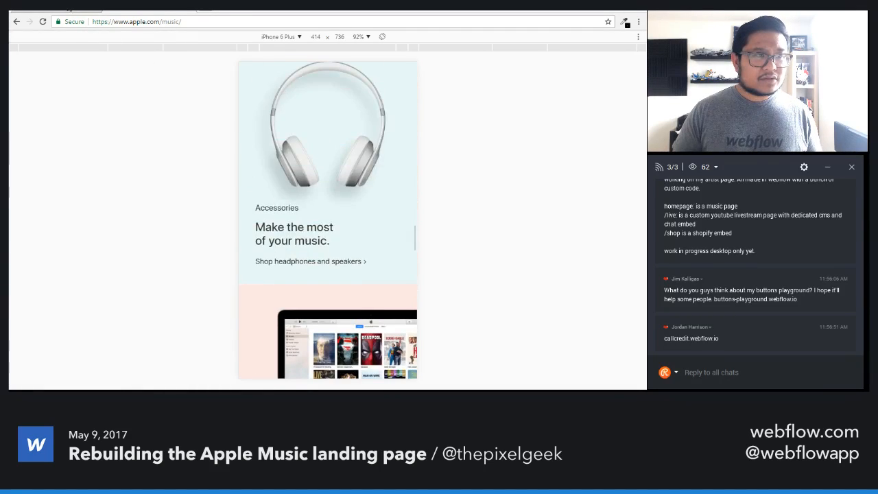
{"action": "left_click", "coordinate": [94, 10]}
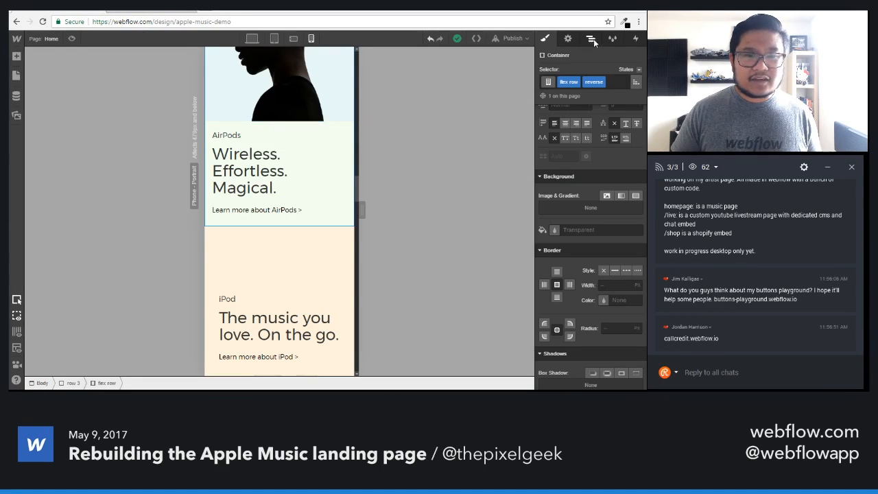
Remove the AirPods row's reverse class, test Reverse Layout on all rows, then undo it.
{"action": "left_click", "coordinate": [603, 83]}
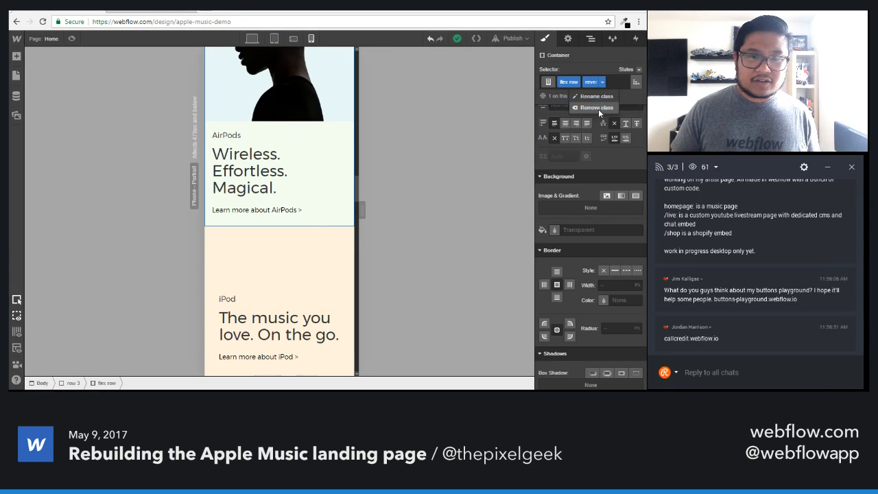
{"action": "left_click", "coordinate": [598, 108]}
{"action": "scroll", "coordinate": [321, 195], "scroll_direction": "up", "scroll_amount": 3}
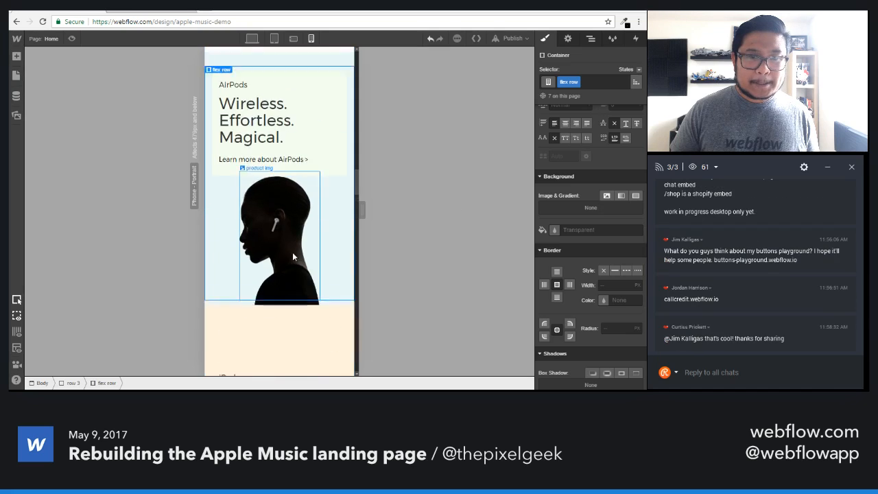
{"action": "scroll", "coordinate": [586, 251], "scroll_direction": "up", "scroll_amount": 4}
{"action": "scroll", "coordinate": [586, 250], "scroll_direction": "up", "scroll_amount": 6}
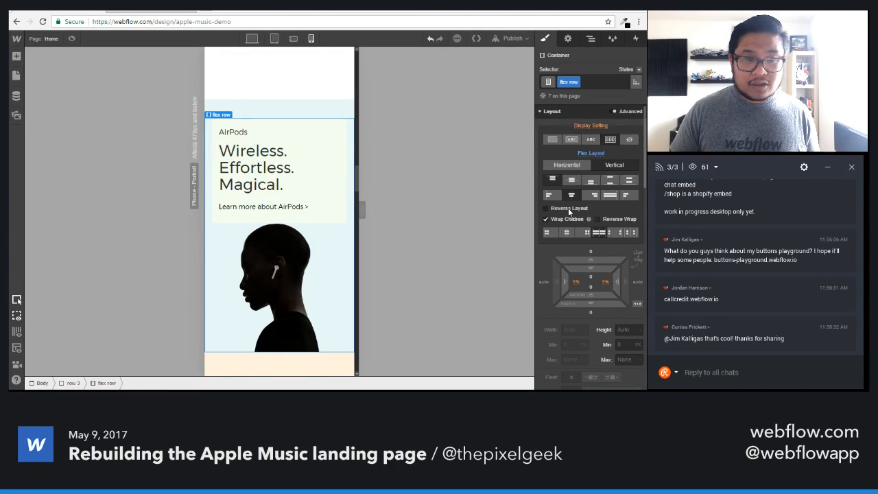
{"action": "left_click", "coordinate": [546, 208]}
{"action": "scroll", "coordinate": [337, 267], "scroll_direction": "down", "scroll_amount": 7}
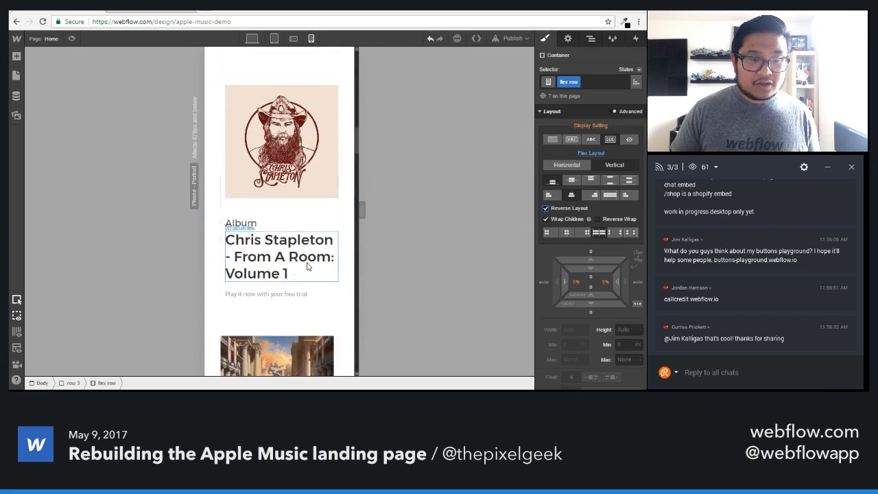
{"action": "scroll", "coordinate": [307, 266], "scroll_direction": "down", "scroll_amount": 5}
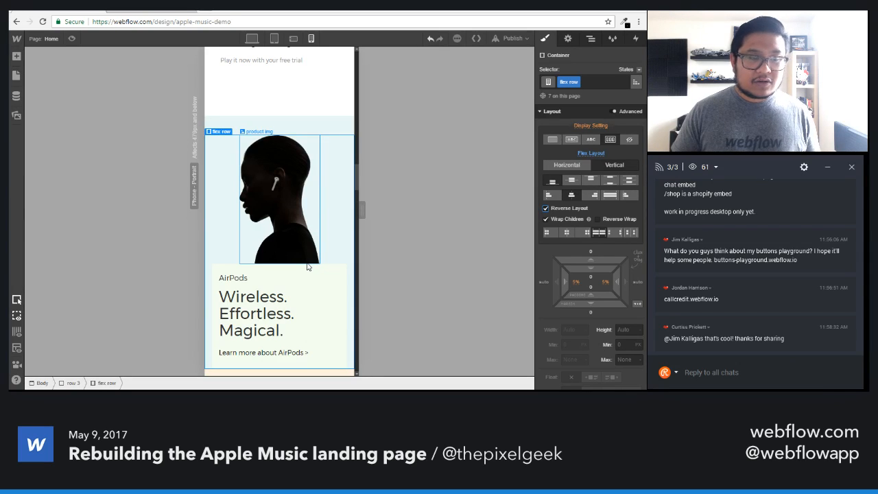
{"action": "scroll", "coordinate": [307, 266], "scroll_direction": "up", "scroll_amount": 4}
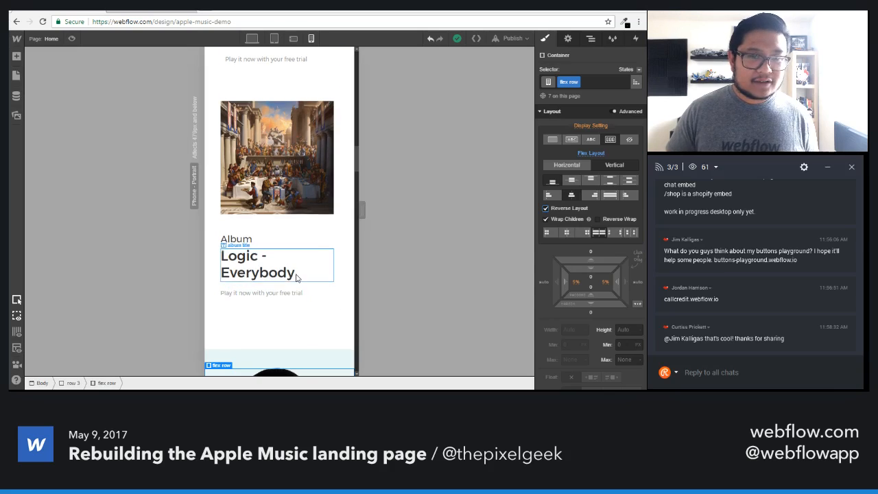
{"action": "scroll", "coordinate": [296, 276], "scroll_direction": "down", "scroll_amount": 4}
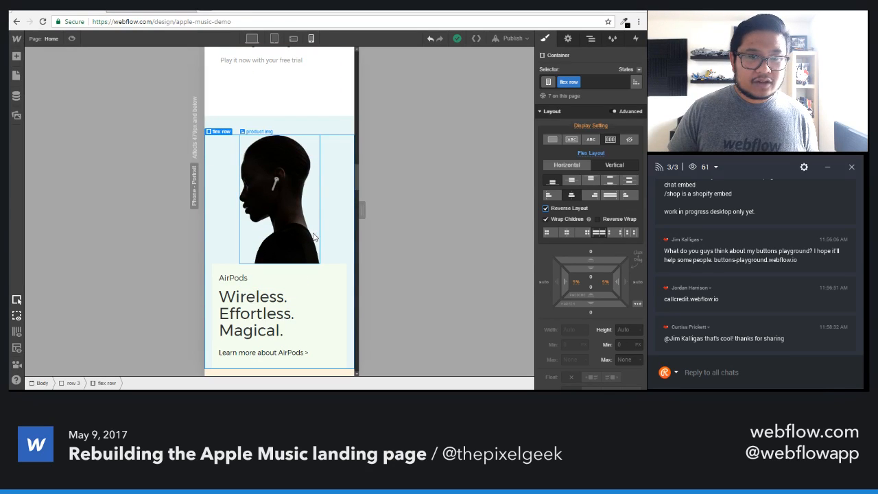
{"action": "key", "text": "ctrl+z"}
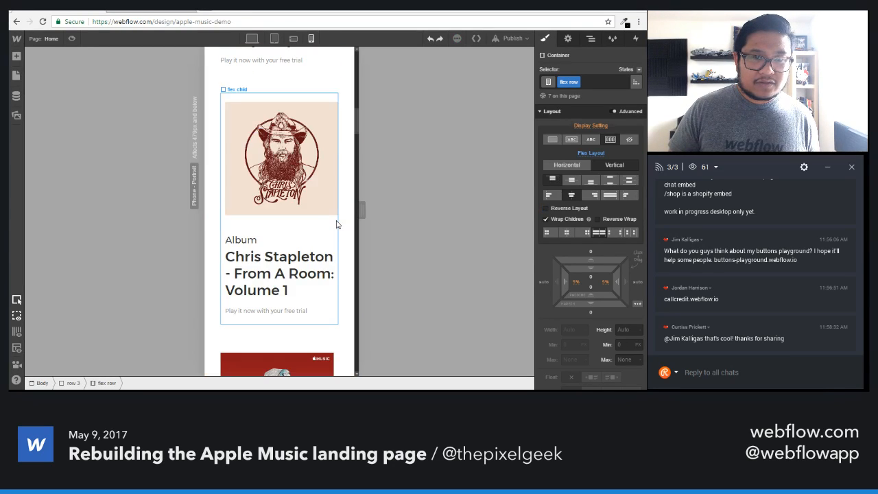
{"action": "scroll", "coordinate": [336, 223], "scroll_direction": "down", "scroll_amount": 10}
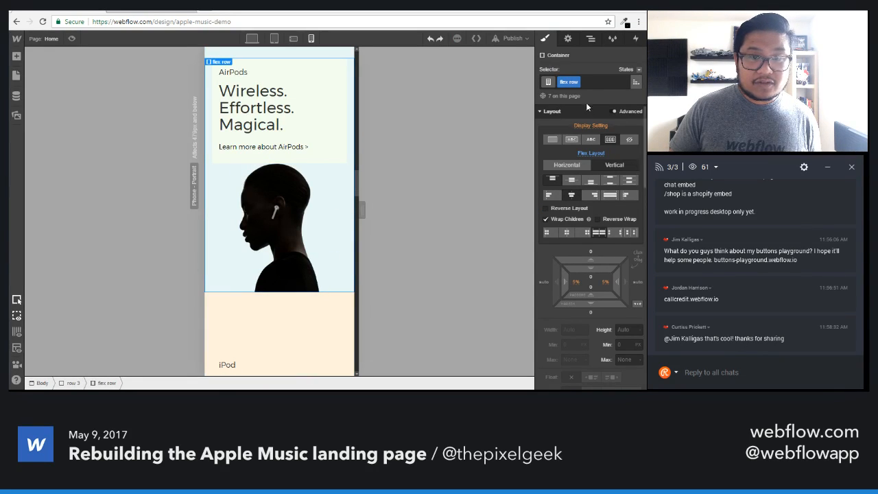
Apply the existing 'reverse' combo class to the AirPods flex row.
{"action": "left_click", "coordinate": [585, 82]}
{"action": "type", "text": "re"}
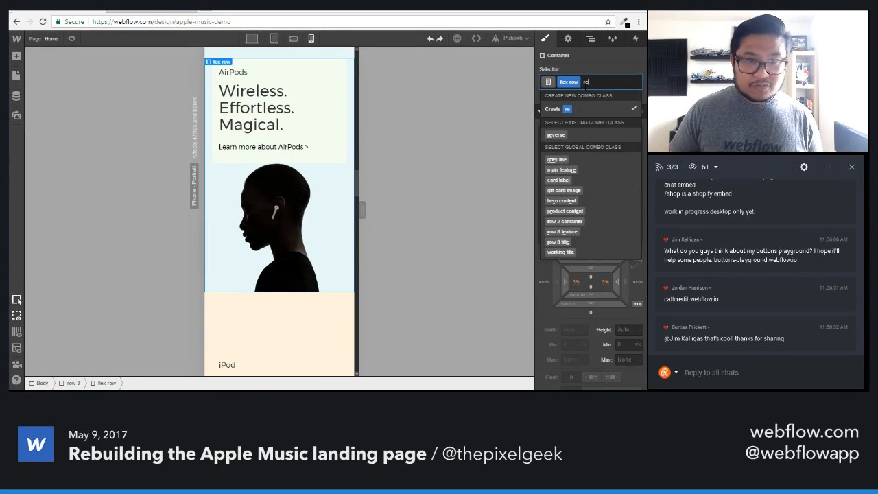
{"action": "left_click", "coordinate": [562, 134]}
{"action": "scroll", "coordinate": [330, 291], "scroll_direction": "down", "scroll_amount": 1}
{"action": "scroll", "coordinate": [329, 290], "scroll_direction": "down", "scroll_amount": 2}
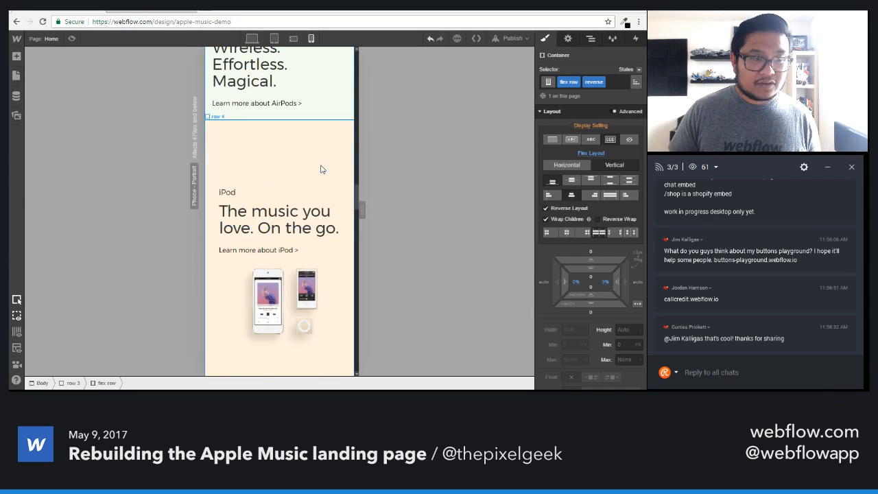
Apply the 'reverse' combo class to the iPod flex row so its images sit above the text.
{"action": "left_click", "coordinate": [319, 169]}
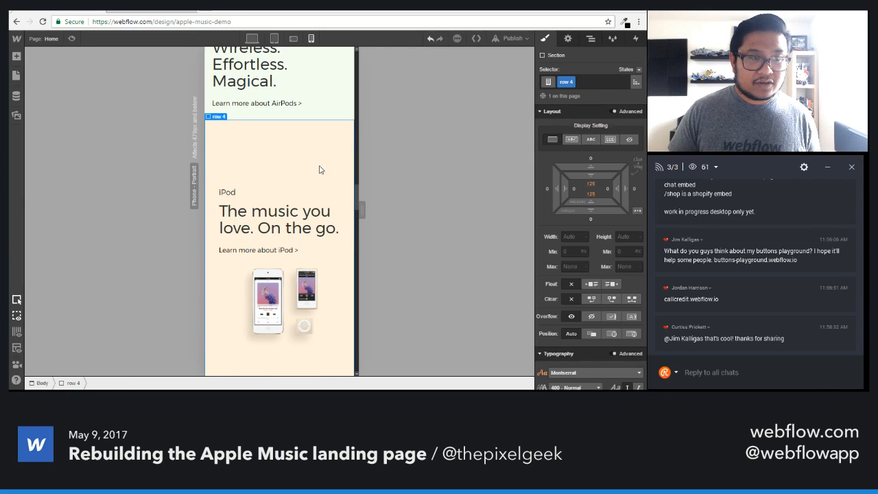
{"action": "left_click", "coordinate": [229, 261]}
{"action": "left_click", "coordinate": [231, 264]}
{"action": "left_click", "coordinate": [591, 87]}
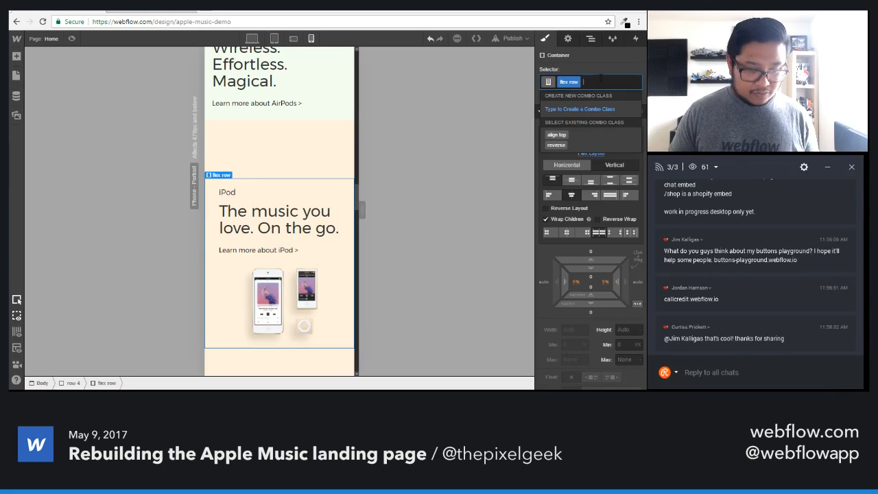
{"action": "type", "text": "re"}
{"action": "left_click", "coordinate": [557, 133]}
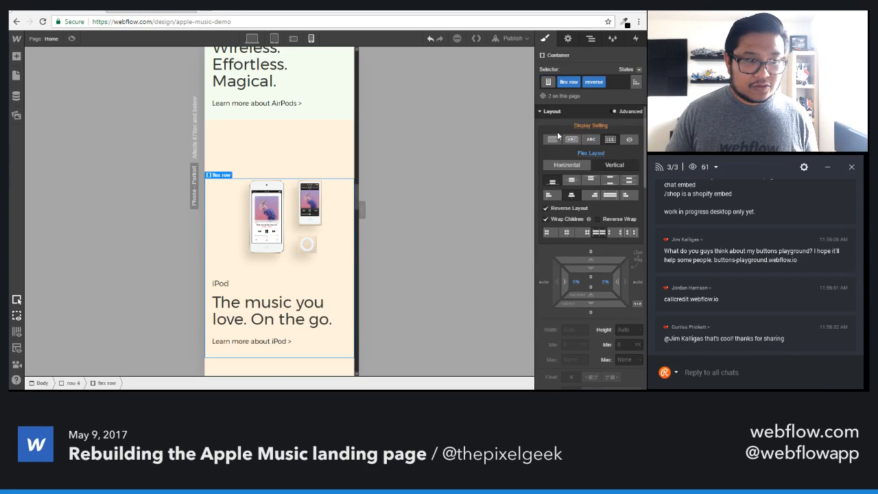
{"action": "scroll", "coordinate": [302, 264], "scroll_direction": "down", "scroll_amount": 5}
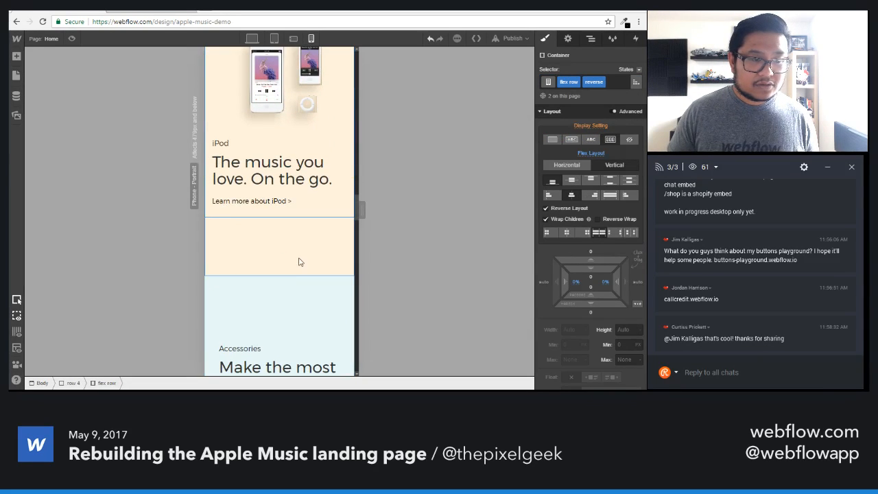
{"action": "left_click", "coordinate": [301, 255]}
{"action": "scroll", "coordinate": [302, 254], "scroll_direction": "up", "scroll_amount": 6}
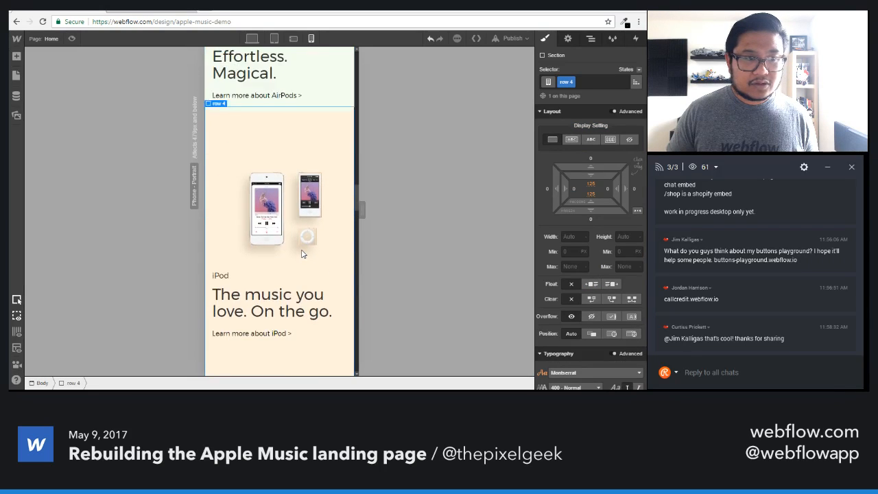
{"action": "scroll", "coordinate": [302, 253], "scroll_direction": "up", "scroll_amount": 5}
{"action": "scroll", "coordinate": [300, 255], "scroll_direction": "down", "scroll_amount": 8}
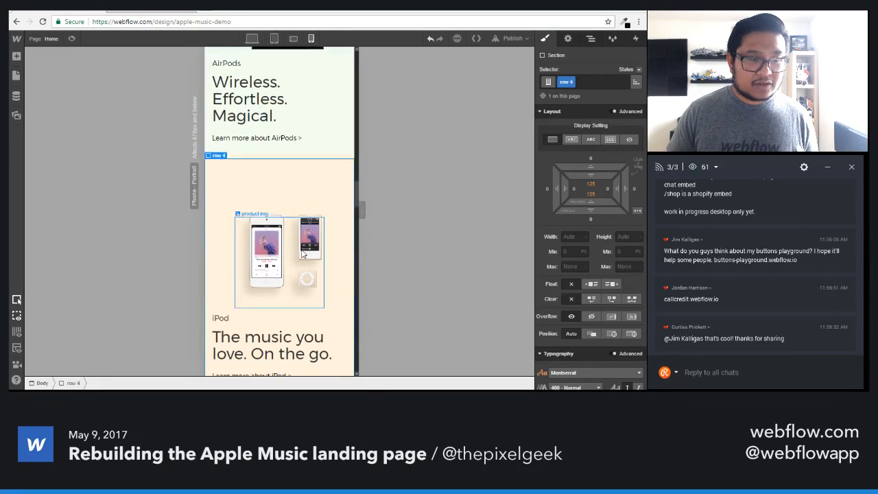
Check Apple's mobile music page for comparison.
{"action": "left_click", "coordinate": [152, 22]}
{"action": "left_click", "coordinate": [148, 12]}
{"action": "scroll", "coordinate": [336, 227], "scroll_direction": "down", "scroll_amount": 4}
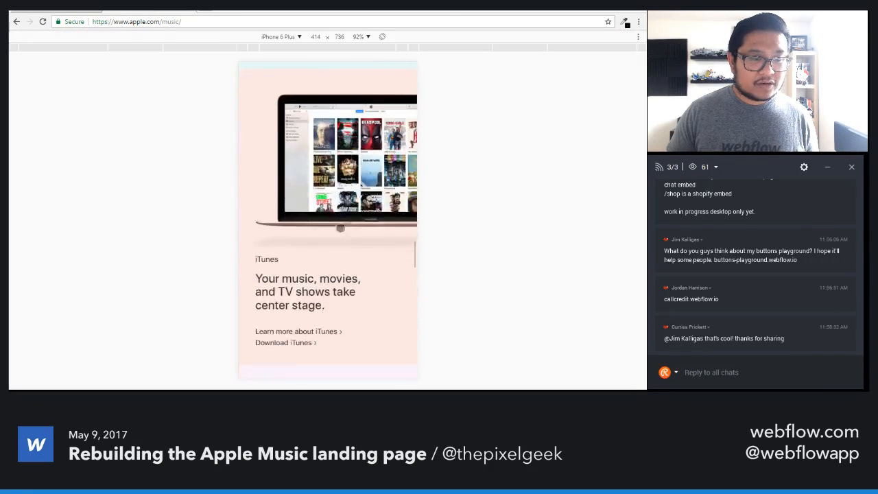
Back in the Designer, reduce the iPod section's top and bottom padding from 125px to 25px.
{"action": "scroll", "coordinate": [340, 227], "scroll_direction": "up", "scroll_amount": 6}
{"action": "scroll", "coordinate": [338, 227], "scroll_direction": "up", "scroll_amount": 4}
{"action": "scroll", "coordinate": [339, 227], "scroll_direction": "down", "scroll_amount": 1}
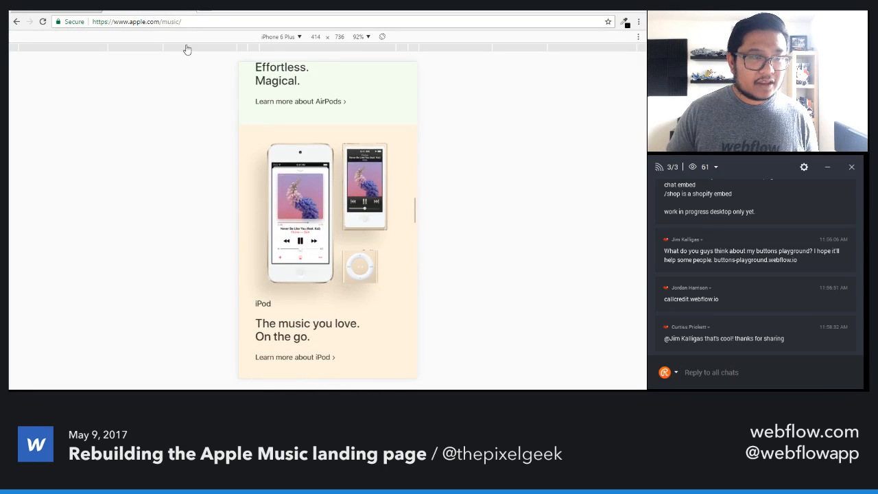
{"action": "left_click", "coordinate": [61, 13]}
{"action": "left_click_drag", "start_coordinate": [590, 175], "coordinate": [601, 32]}
{"action": "scroll", "coordinate": [302, 240], "scroll_direction": "down", "scroll_amount": 3}
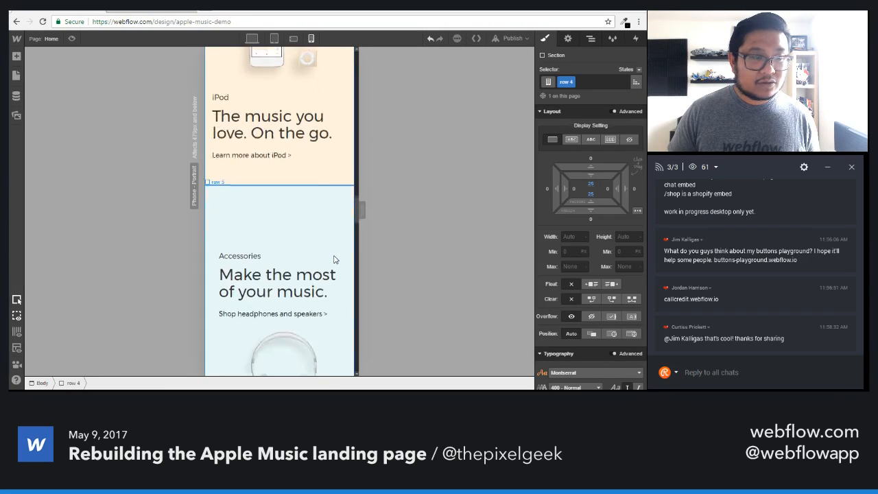
Give the Accessories flex row the 'reverse' combo class so the headphones sit above the text.
{"action": "left_click", "coordinate": [261, 218]}
{"action": "key", "text": "Down"}
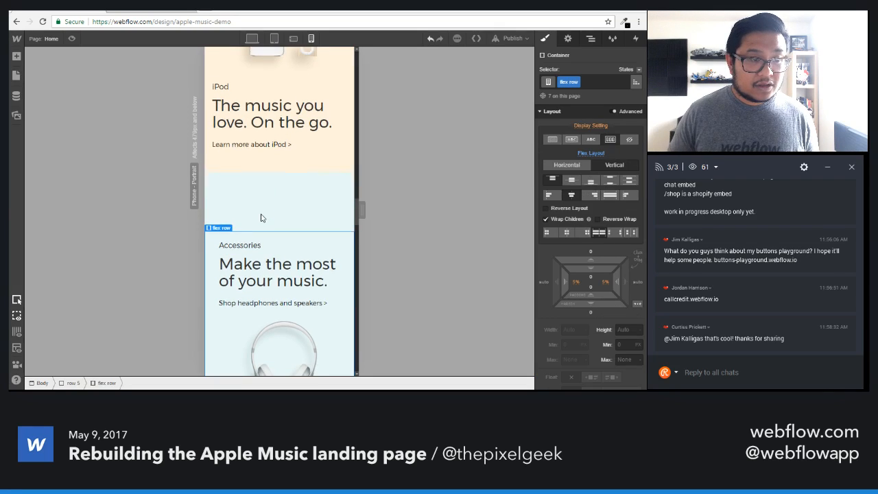
{"action": "left_click", "coordinate": [596, 81]}
{"action": "type", "text": "re"}
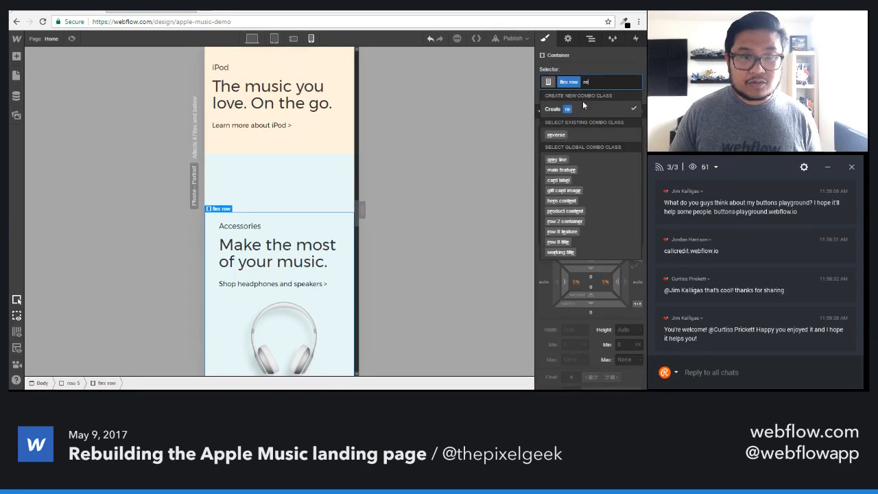
{"action": "left_click", "coordinate": [557, 135]}
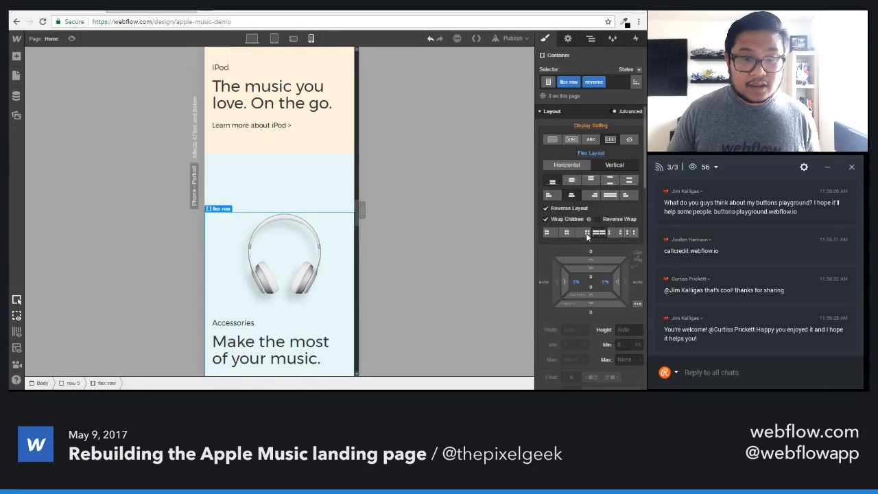
Set the Accessories section (row 5) top and bottom padding to 25 px.
{"action": "scroll", "coordinate": [309, 240], "scroll_direction": "down", "scroll_amount": 2}
{"action": "left_click", "coordinate": [316, 96]}
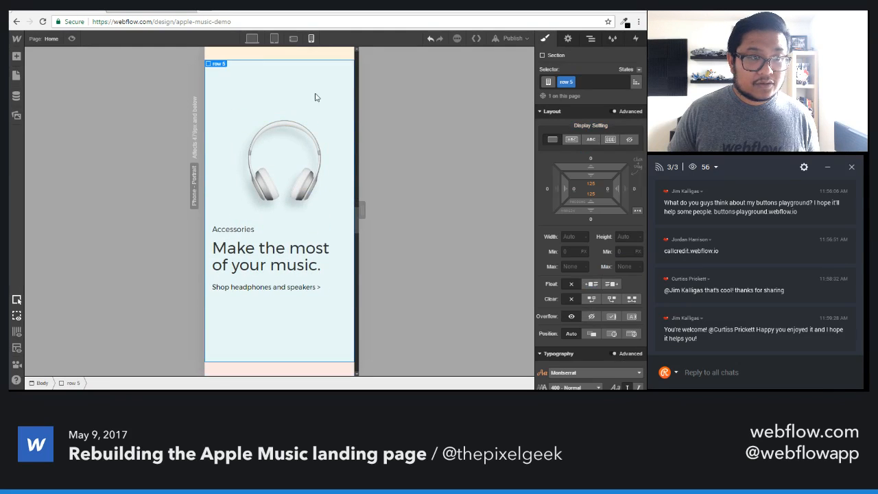
{"action": "left_click", "coordinate": [591, 183]}
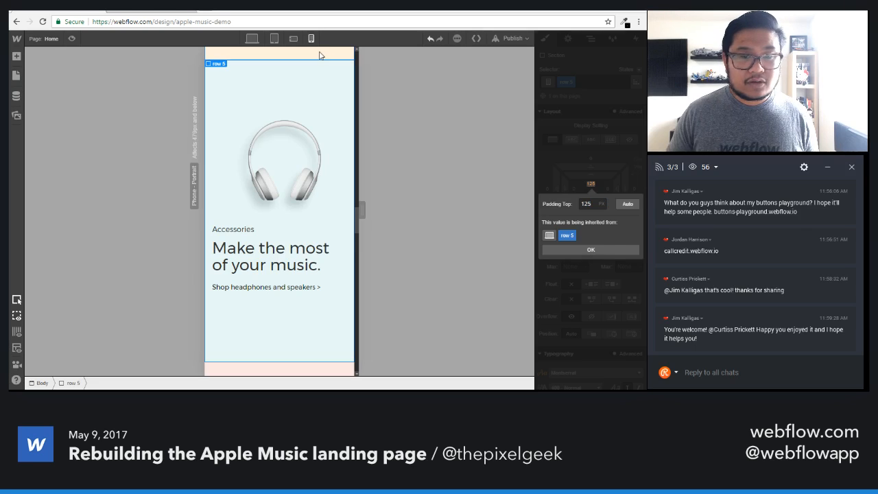
{"action": "left_click", "coordinate": [319, 55]}
{"action": "left_click", "coordinate": [590, 184]}
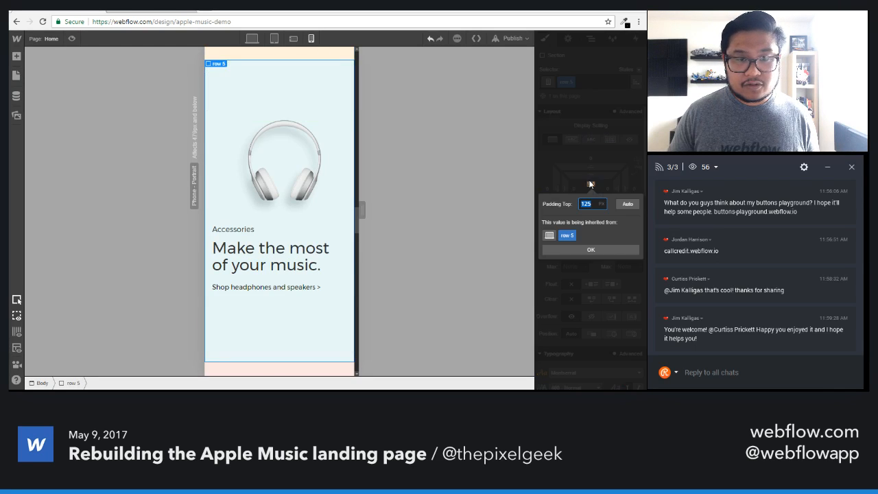
{"action": "type", "text": "25"}
{"action": "key", "text": "Return"}
{"action": "left_click", "coordinate": [587, 193]}
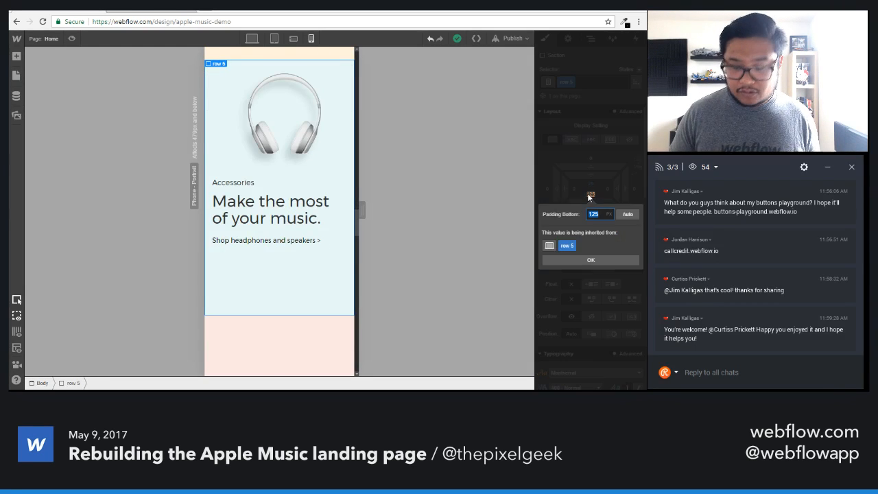
{"action": "type", "text": "25"}
{"action": "key", "text": "Return"}
Set the iTunes section's top and bottom padding to 25.
{"action": "scroll", "coordinate": [313, 265], "scroll_direction": "down", "scroll_amount": 3}
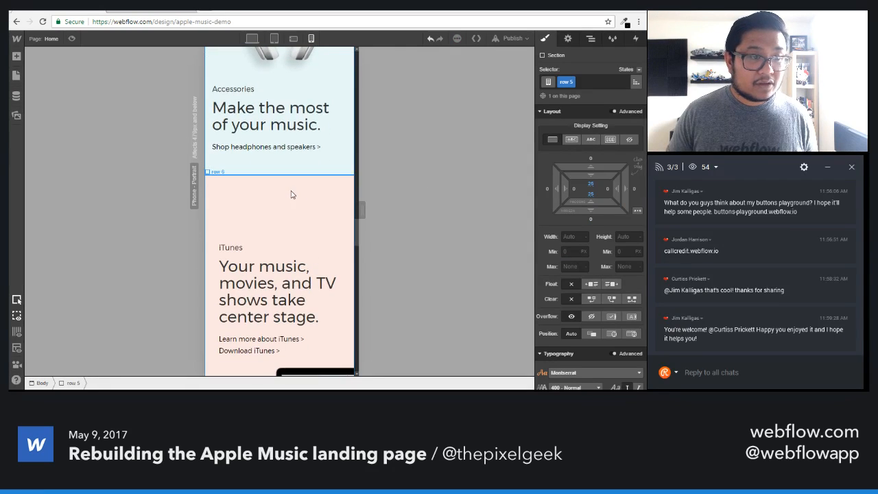
{"action": "left_click", "coordinate": [291, 194]}
{"action": "left_click", "coordinate": [591, 184]}
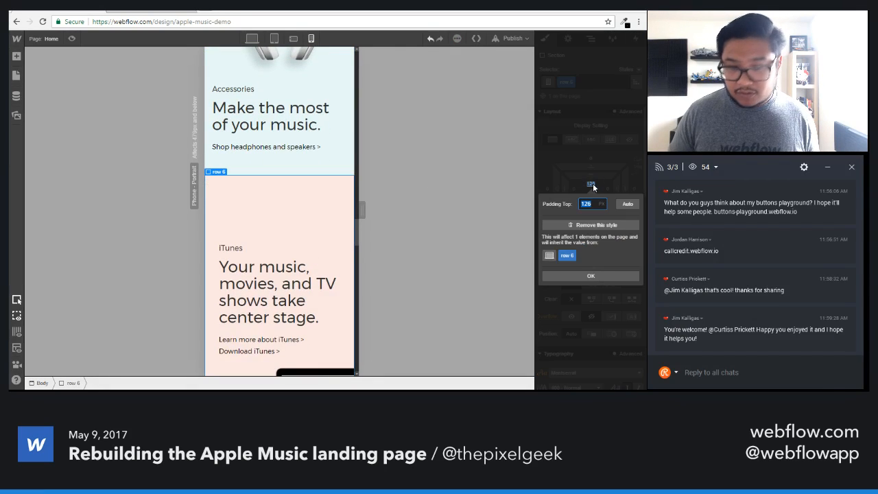
{"action": "type", "text": "25"}
{"action": "key", "text": "Return"}
{"action": "left_click", "coordinate": [588, 194]}
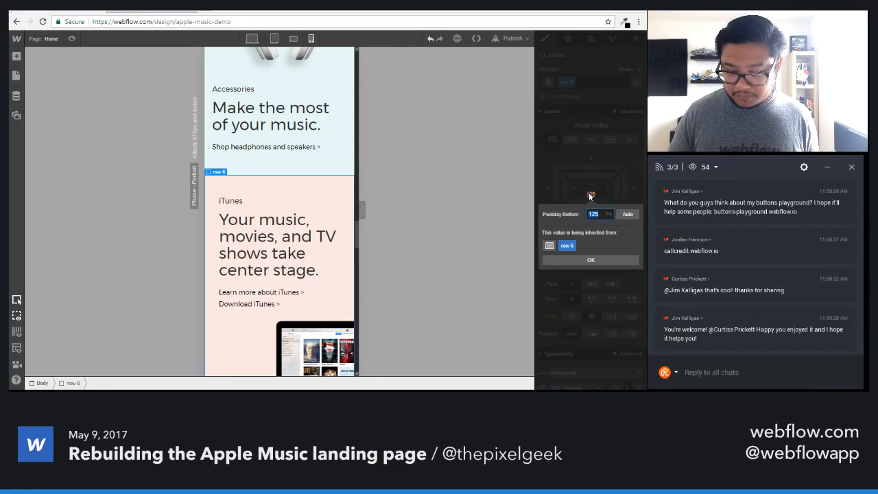
{"action": "type", "text": "25"}
{"action": "key", "text": "Return"}
Add the 'reverse' combo class to the iTunes flex row to flip it.
{"action": "scroll", "coordinate": [295, 240], "scroll_direction": "down", "scroll_amount": 2}
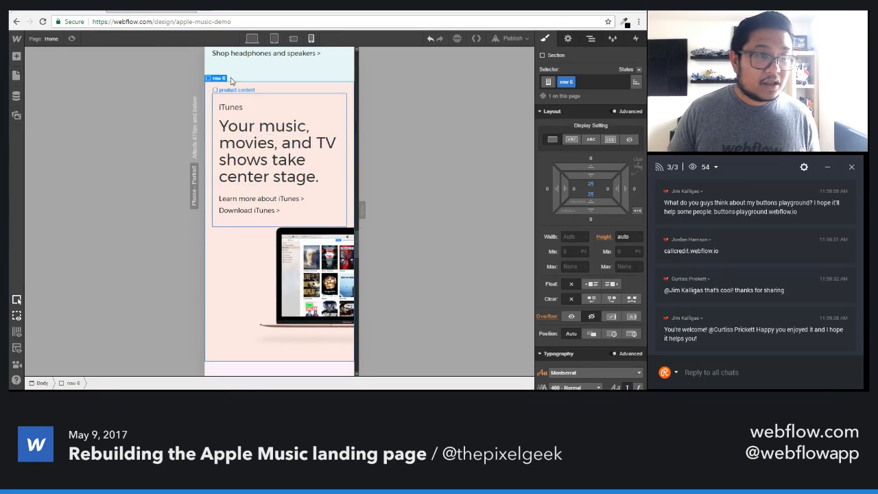
{"action": "left_click", "coordinate": [593, 83]}
{"action": "type", "text": "re"}
{"action": "left_click", "coordinate": [575, 134]}
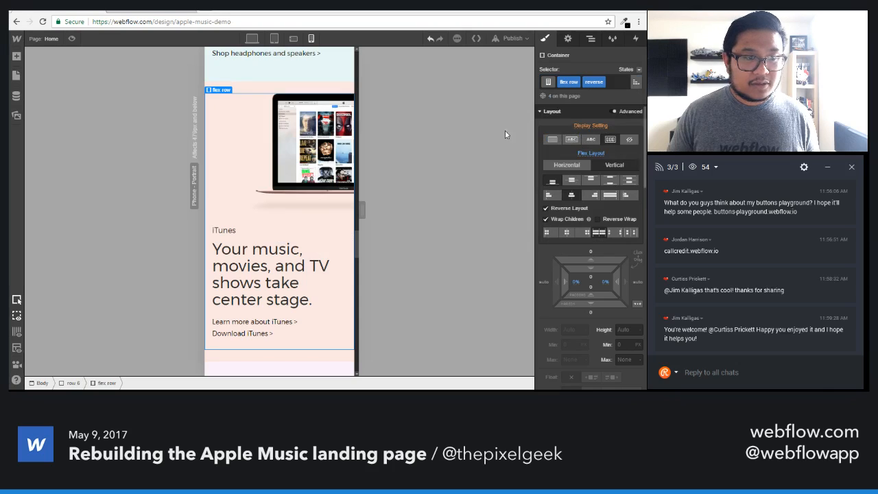
Check Apple's reference page, then widen the laptop image to 550 px.
{"action": "left_click", "coordinate": [151, 21]}
{"action": "left_click", "coordinate": [150, 11]}
{"action": "scroll", "coordinate": [356, 273], "scroll_direction": "down", "scroll_amount": 10}
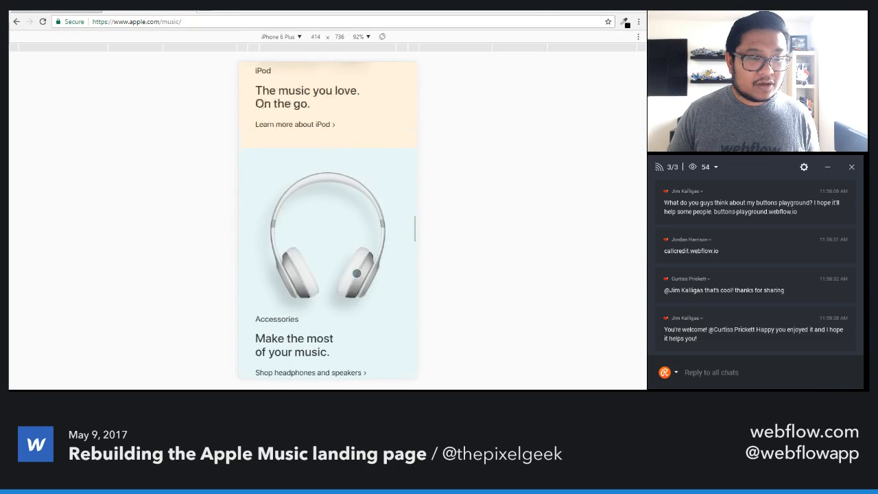
{"action": "left_click", "coordinate": [73, 11]}
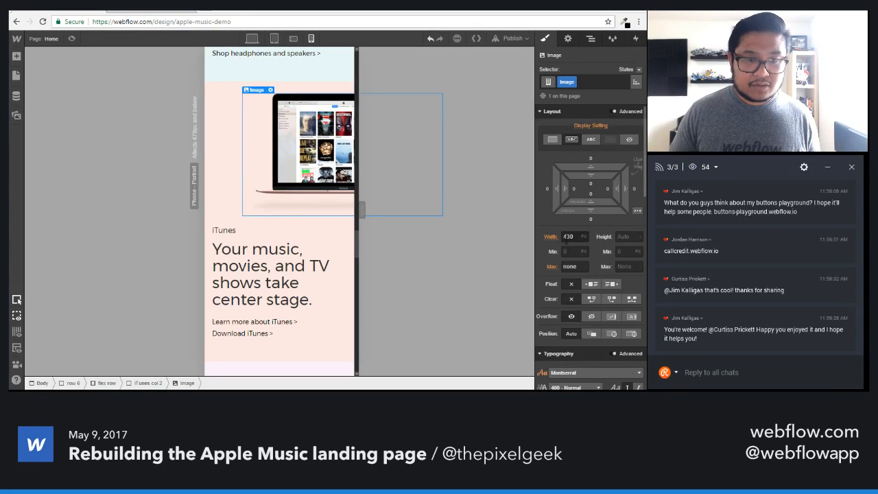
{"action": "key", "text": "shift+Up"}
{"action": "key", "text": "shift+Up"}
{"action": "key", "text": "shift+Up"}
{"action": "key", "text": "shift+Up"}
{"action": "key", "text": "shift+Up"}
{"action": "key", "text": "shift+Up"}
{"action": "key", "text": "shift+Up"}
{"action": "key", "text": "shift+Up"}
{"action": "key", "text": "shift+Up"}
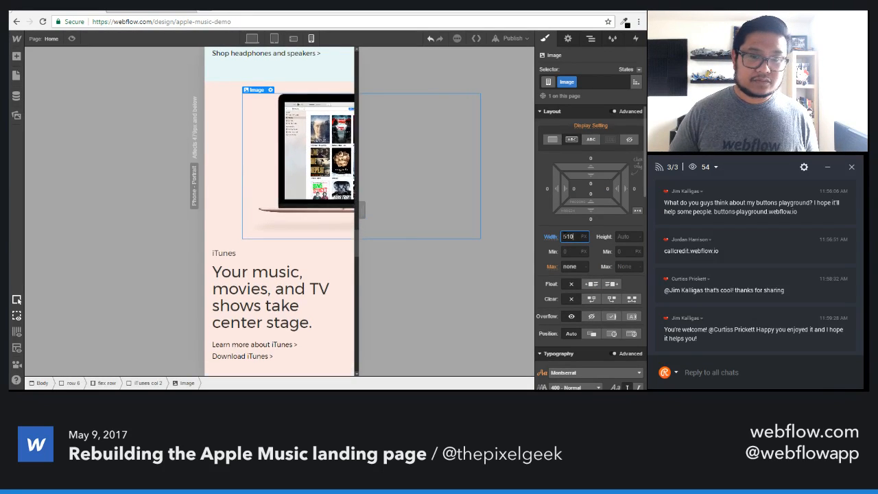
{"action": "key", "text": "shift+Up"}
{"action": "key", "text": "shift+Up"}
{"action": "key", "text": "shift+Up"}
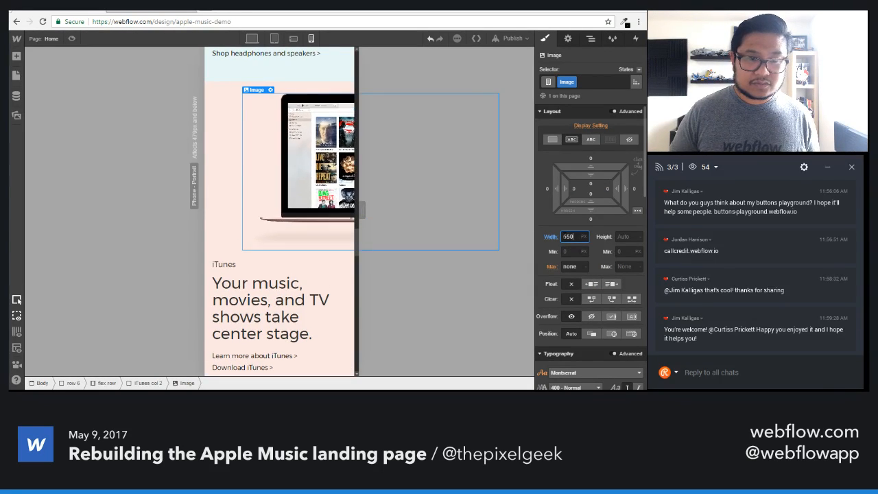
Set the image's parent column, iTunes col 2, to 100% width.
{"action": "left_click", "coordinate": [237, 180]}
{"action": "left_click", "coordinate": [264, 176]}
{"action": "key", "text": "Up"}
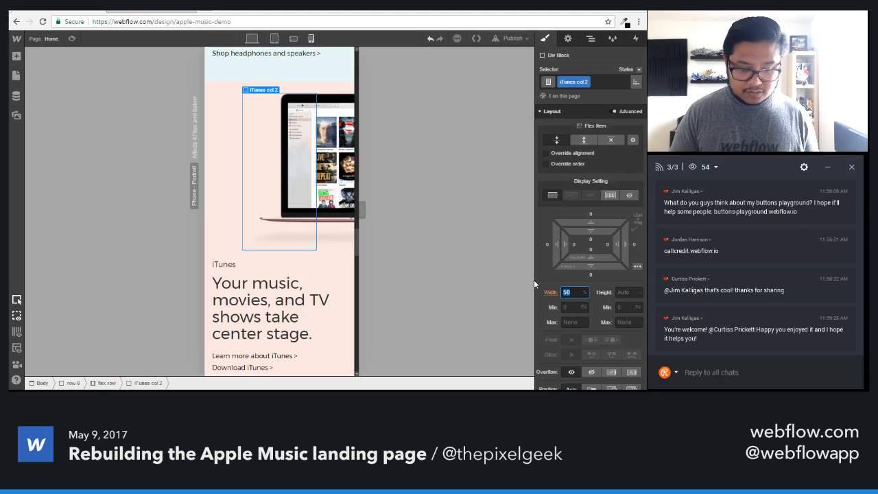
{"action": "type", "text": "100"}
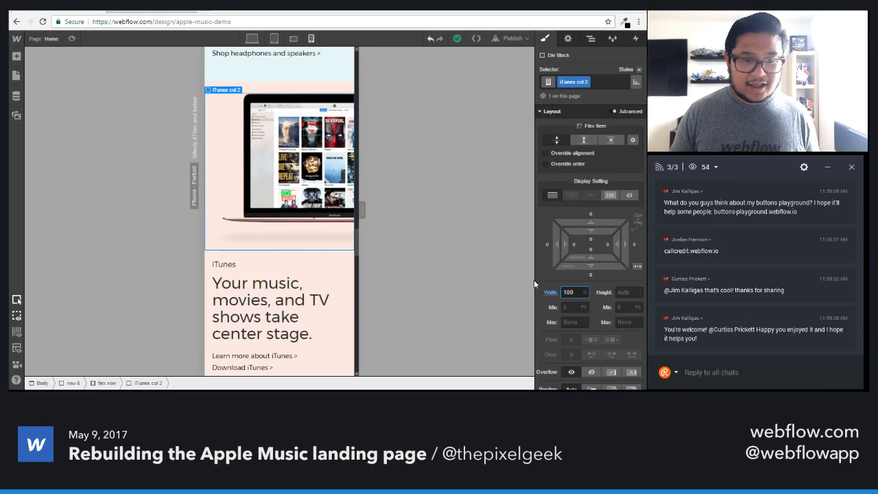
{"action": "scroll", "coordinate": [291, 256], "scroll_direction": "down", "scroll_amount": 2}
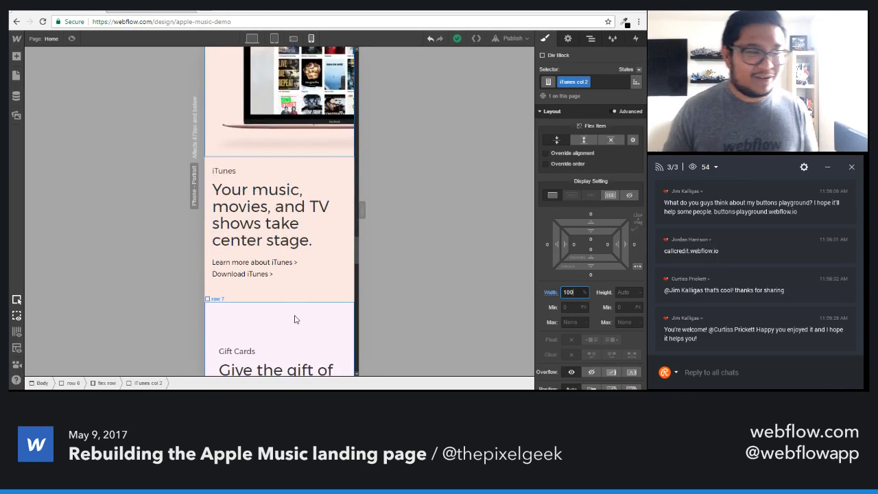
{"action": "scroll", "coordinate": [318, 300], "scroll_direction": "down", "scroll_amount": 3}
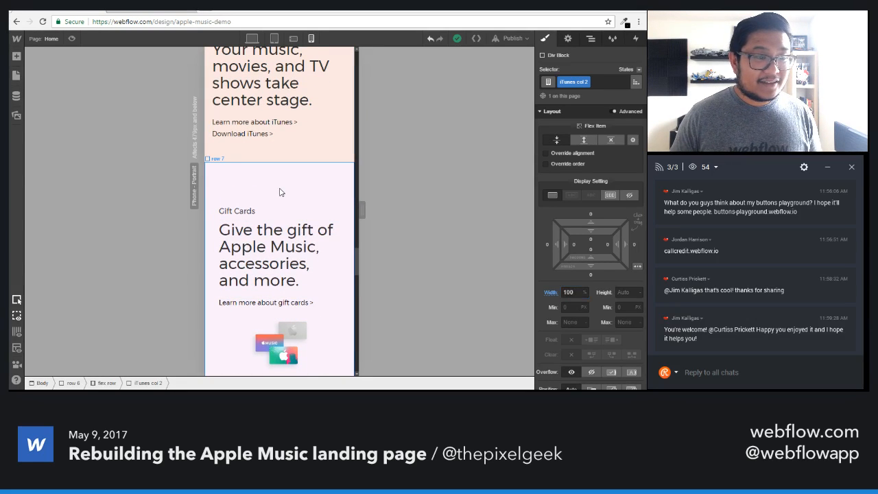
After checking Apple's page, add the 'reverse' combo class to the Gift Cards row.
{"action": "left_click", "coordinate": [279, 192]}
{"action": "left_click", "coordinate": [151, 11]}
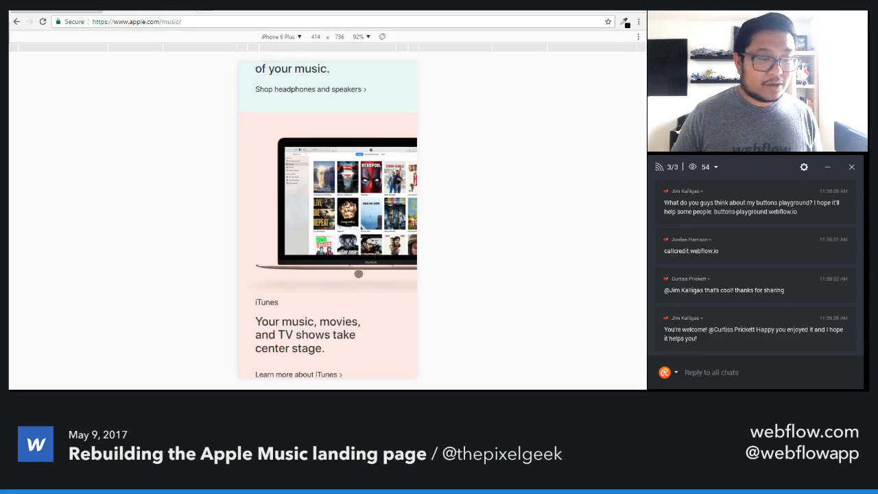
{"action": "scroll", "coordinate": [358, 279], "scroll_direction": "down", "scroll_amount": 3}
{"action": "left_click", "coordinate": [58, 10]}
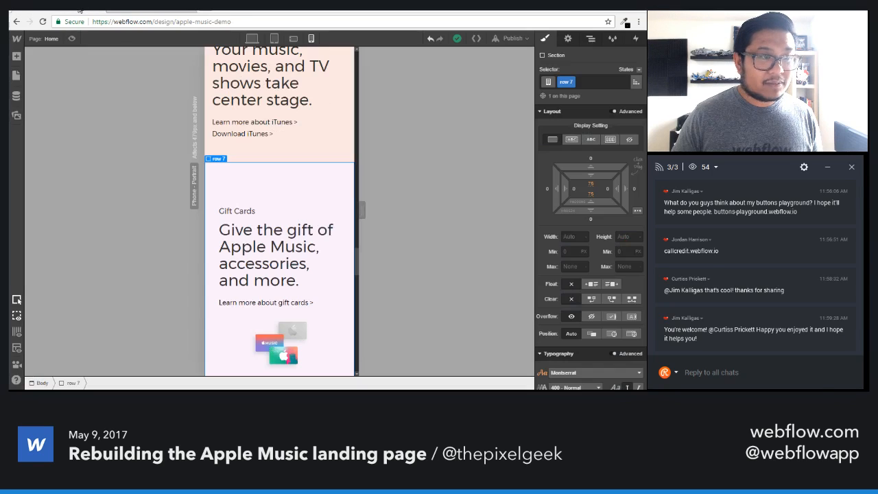
{"action": "left_click", "coordinate": [288, 234]}
{"action": "key", "text": "Up"}
{"action": "key", "text": "Up"}
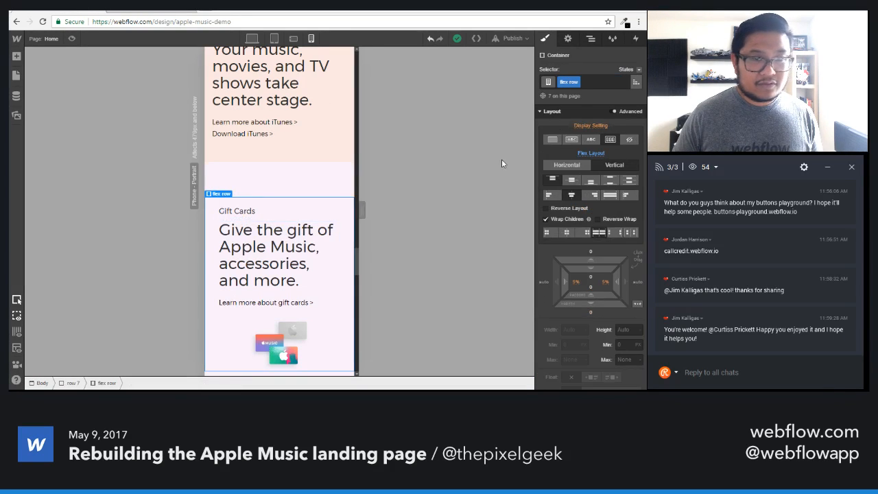
{"action": "left_click", "coordinate": [595, 82]}
{"action": "type", "text": "re"}
{"action": "left_click", "coordinate": [556, 134]}
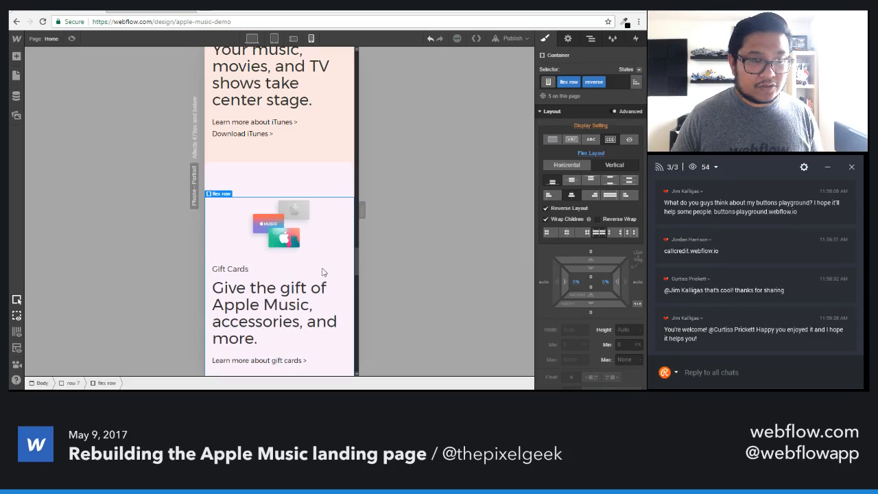
Set the gift card image width to 100%.
{"action": "left_click", "coordinate": [285, 232]}
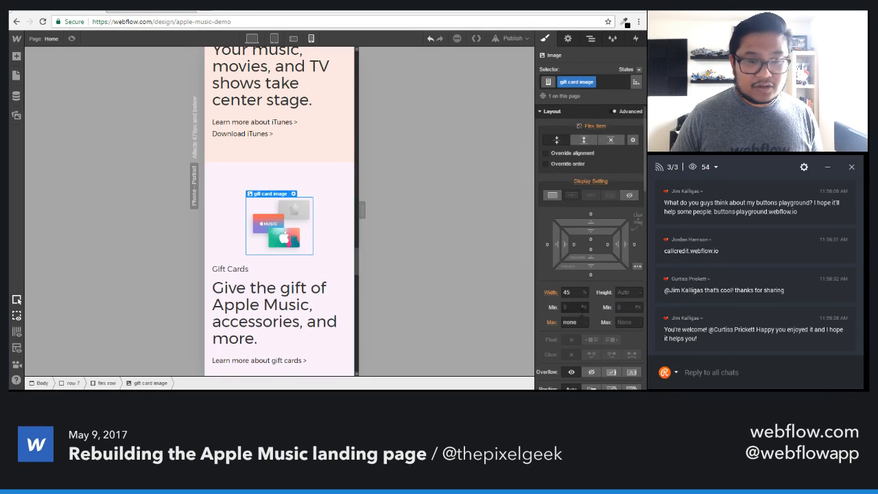
{"action": "left_click", "coordinate": [566, 292]}
{"action": "type", "text": "100"}
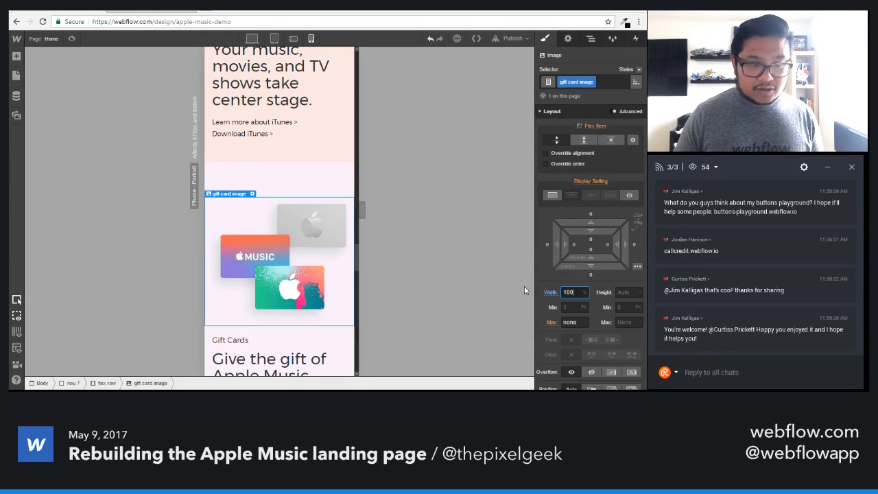
{"action": "scroll", "coordinate": [285, 289], "scroll_direction": "down", "scroll_amount": 10}
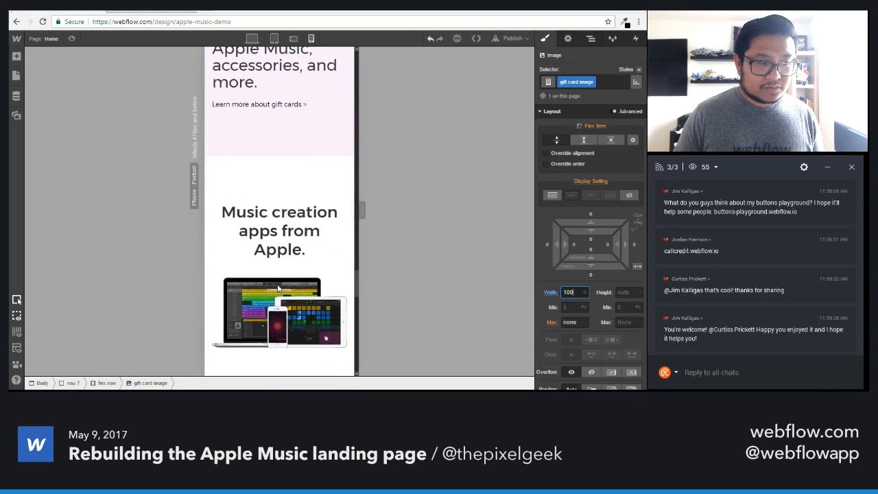
{"action": "scroll", "coordinate": [278, 288], "scroll_direction": "down", "scroll_amount": 8}
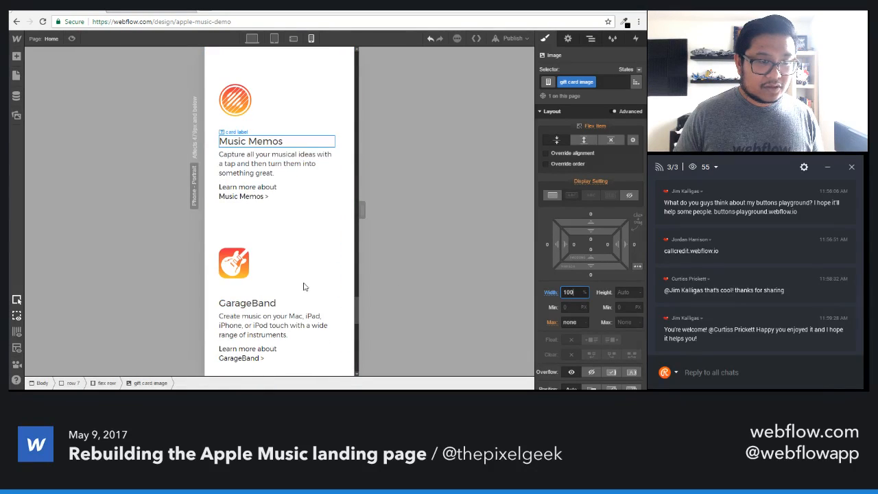
{"action": "scroll", "coordinate": [300, 331], "scroll_direction": "down", "scroll_amount": 10}
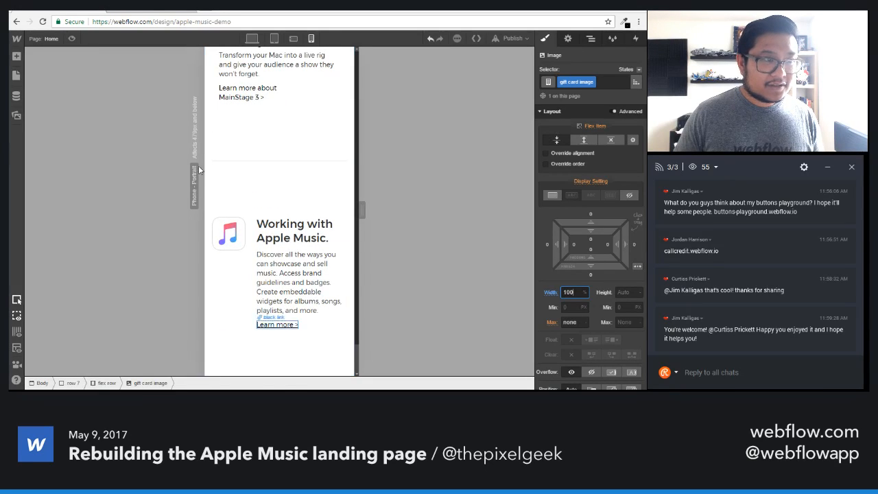
Compare the rebuilt phone layout against Apple's mobile Music page.
{"action": "left_click", "coordinate": [142, 11]}
{"action": "scroll", "coordinate": [298, 289], "scroll_direction": "down", "scroll_amount": 4}
{"action": "scroll", "coordinate": [299, 290], "scroll_direction": "down", "scroll_amount": 10}
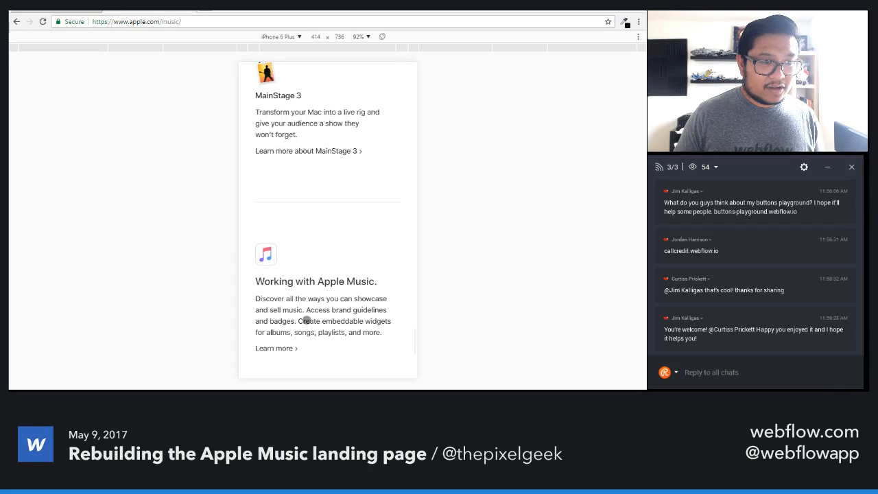
{"action": "scroll", "coordinate": [305, 301], "scroll_direction": "down", "scroll_amount": 2}
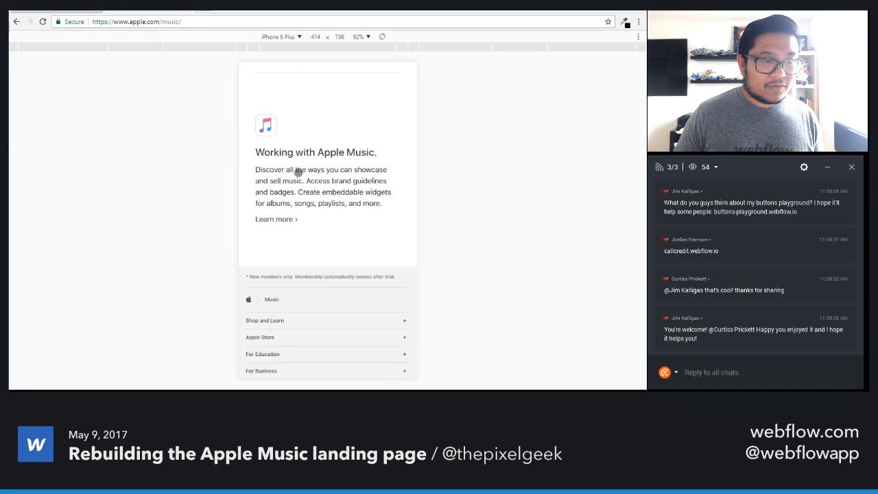
{"action": "scroll", "coordinate": [298, 172], "scroll_direction": "up", "scroll_amount": 3}
{"action": "left_click", "coordinate": [69, 12]}
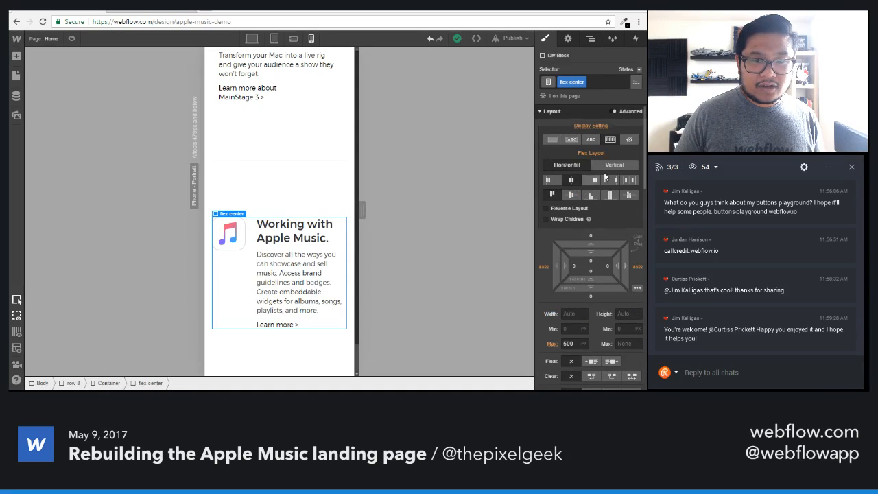
Stack the Apple Music card's icon above its text with 0 right margin and 24 bottom margin.
{"action": "left_click", "coordinate": [611, 167]}
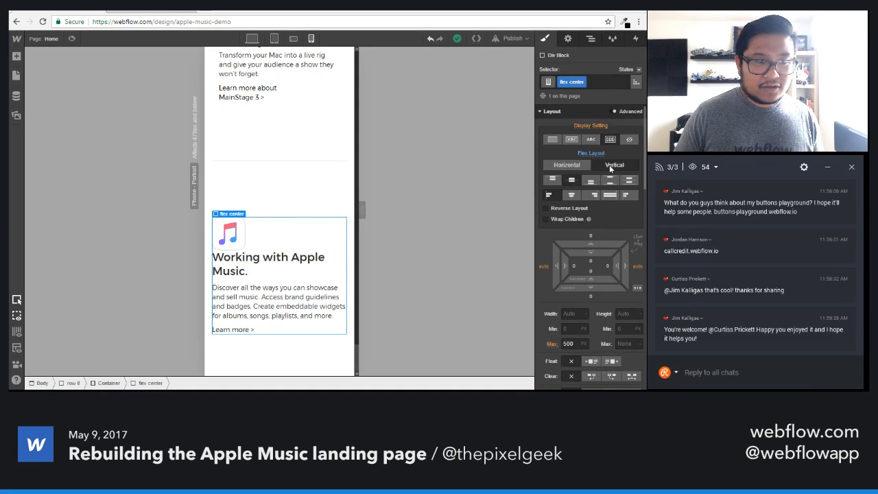
{"action": "left_click", "coordinate": [238, 237]}
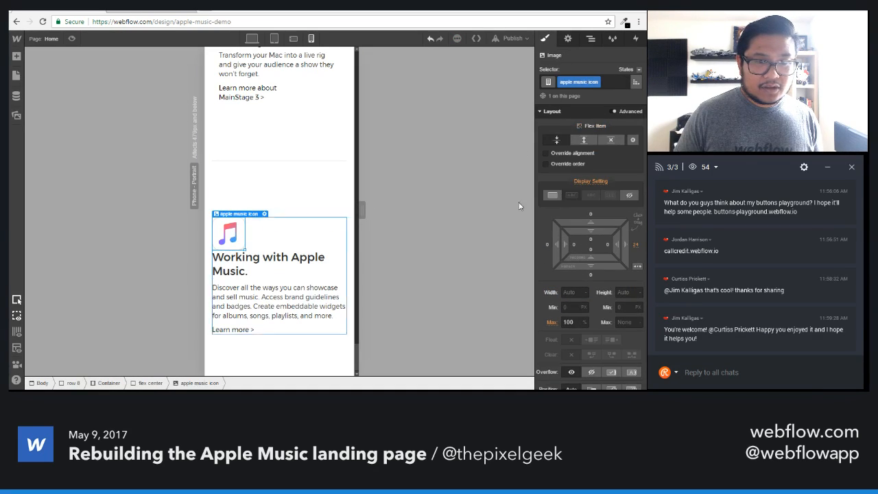
{"action": "left_click", "coordinate": [634, 245]}
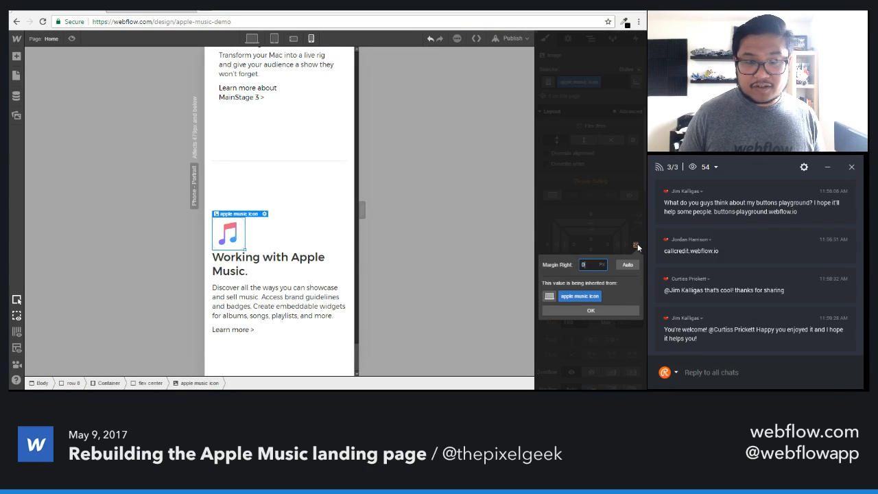
{"action": "key", "text": "Return"}
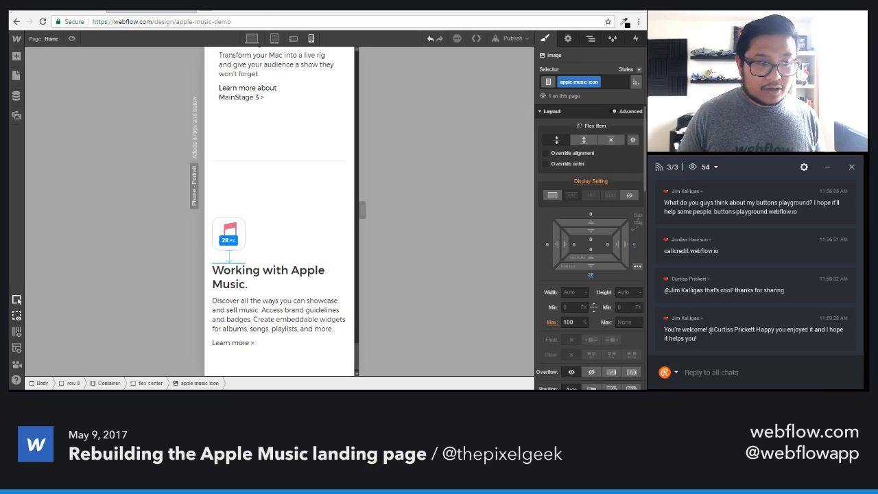
{"action": "left_click_drag", "start_coordinate": [594, 307], "coordinate": [593, 304]}
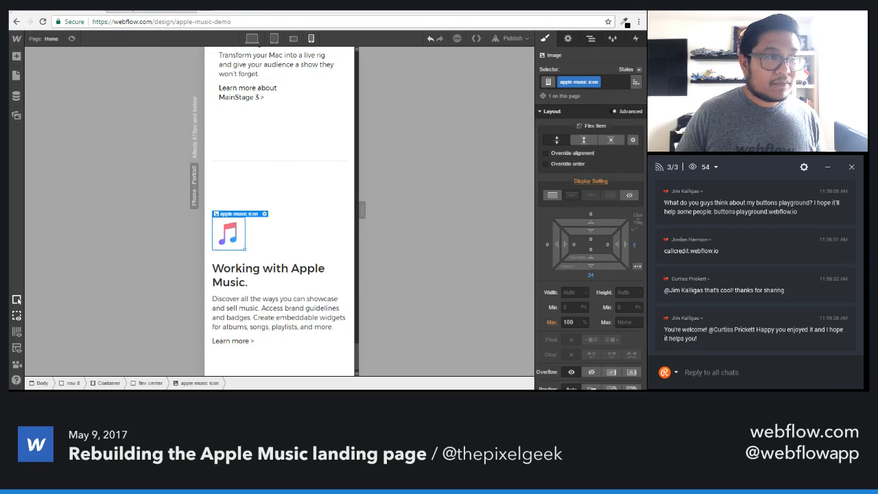
Preview the page and compare the Working with Apple Music section with the reference.
{"action": "key", "text": "ctrl+shift+p"}
{"action": "key", "text": "ctrl+shift+p"}
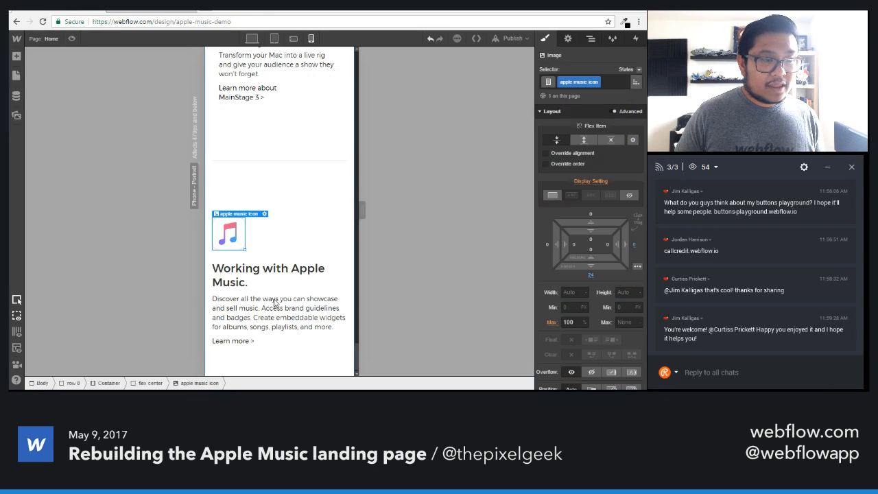
{"action": "left_click", "coordinate": [287, 362]}
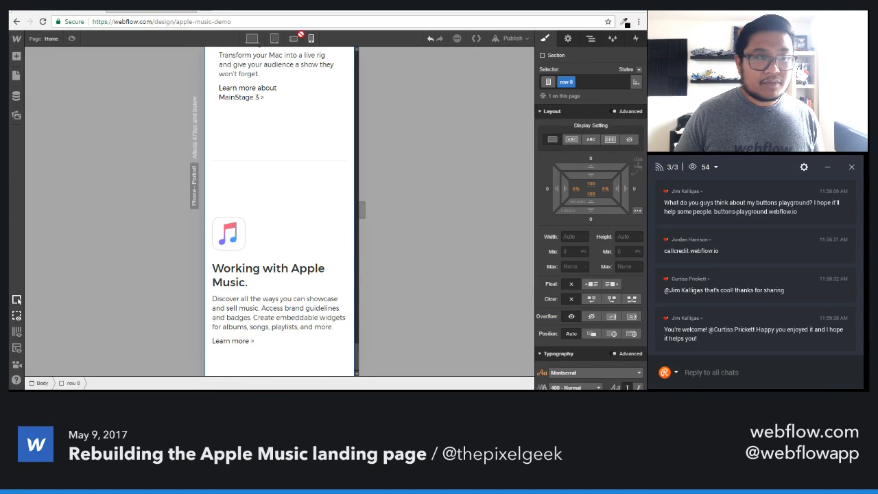
{"action": "left_click", "coordinate": [178, 15]}
{"action": "left_click", "coordinate": [73, 11]}
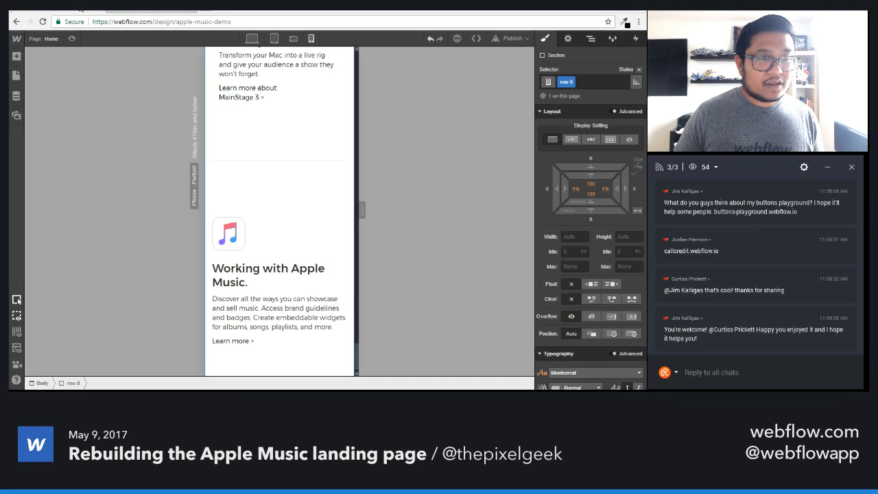
Set the grey divider line's top margin to 0.
{"action": "left_click", "coordinate": [289, 162]}
{"action": "left_click_drag", "start_coordinate": [593, 165], "coordinate": [587, 247]}
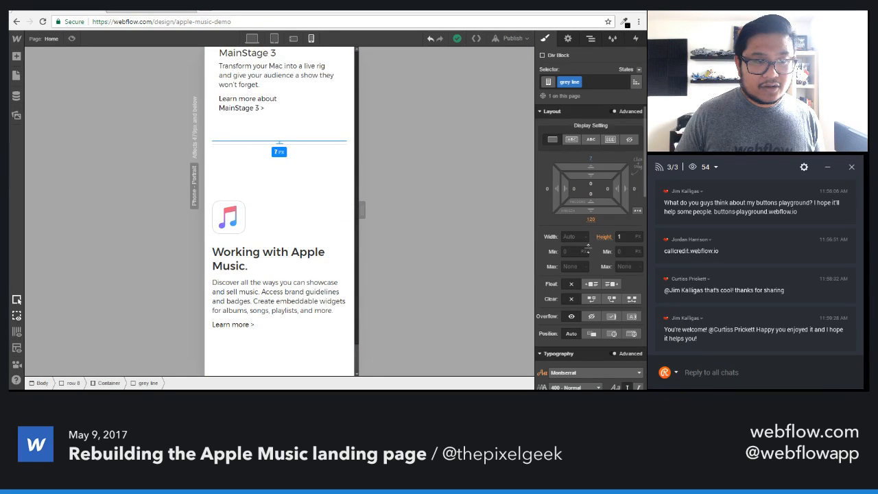
{"action": "left_click", "coordinate": [591, 158]}
{"action": "type", "text": "0"}
{"action": "key", "text": "Return"}
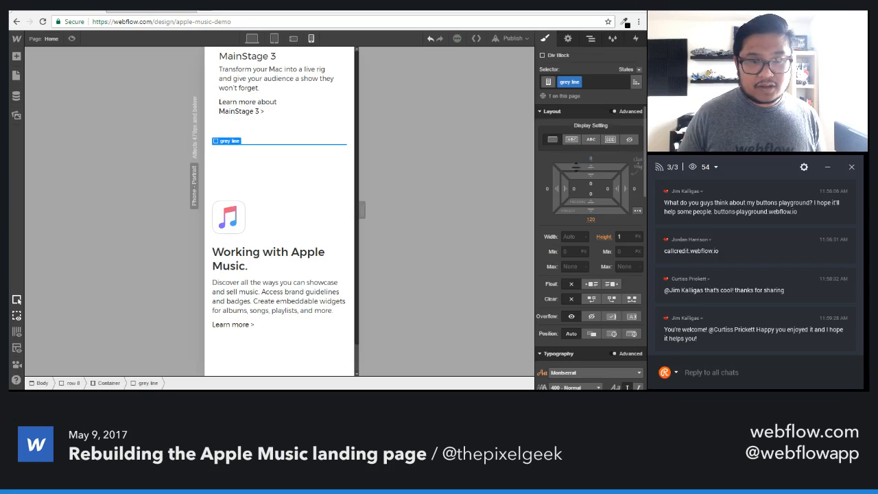
Set the divider's bottom margin to 70 px.
{"action": "mouse_move", "coordinate": [594, 210]}
{"action": "left_mouse_down"}
{"action": "mouse_move", "coordinate": [580, 141]}
{"action": "mouse_move", "coordinate": [560, 128]}
{"action": "left_mouse_up"}
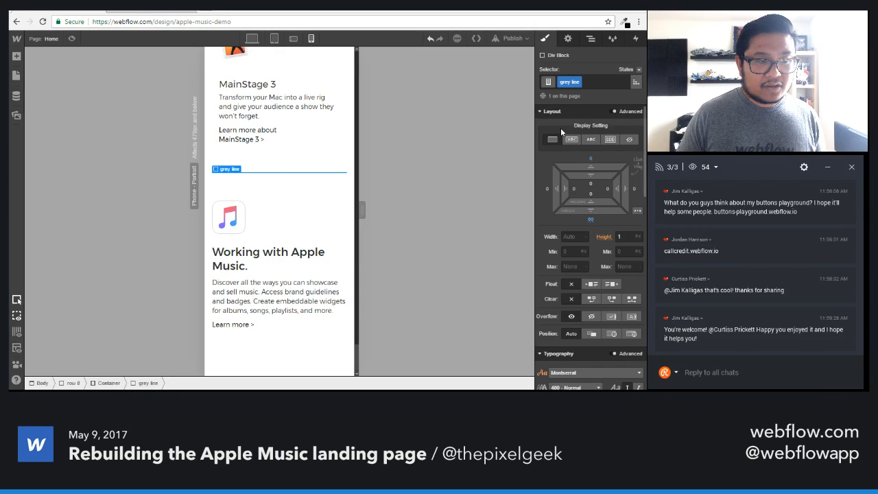
{"action": "left_click", "coordinate": [587, 217]}
{"action": "type", "text": "75"}
{"action": "key", "text": "Return"}
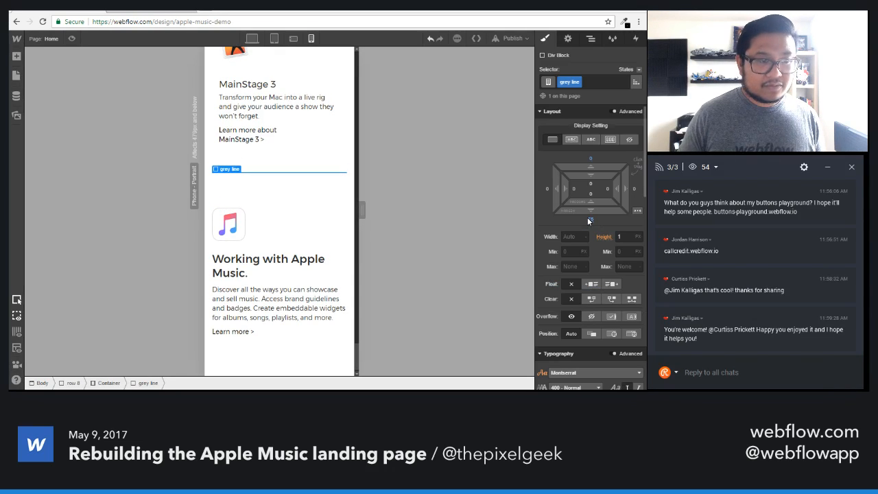
{"action": "left_click", "coordinate": [590, 219]}
{"action": "type", "text": "70"}
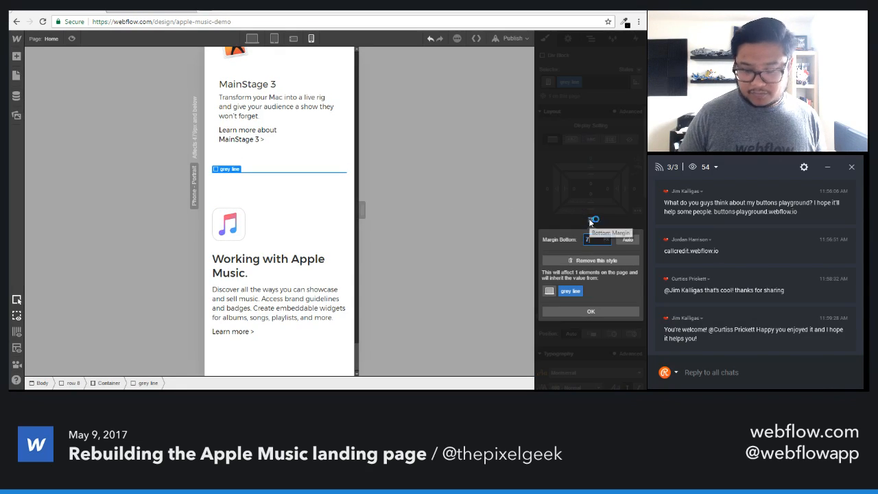
{"action": "key", "text": "Return"}
Publish the site to apple-music-demo.webflow.io and check the preview reflow.
{"action": "left_click", "coordinate": [512, 38]}
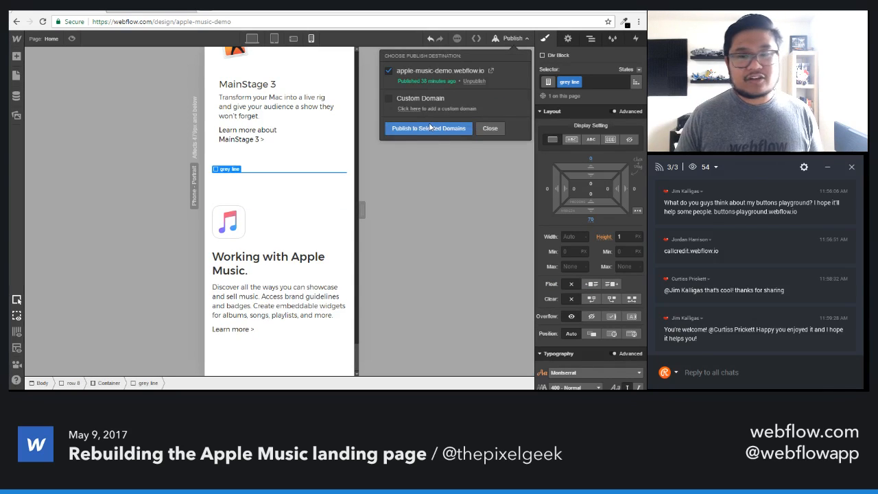
{"action": "left_click", "coordinate": [430, 128]}
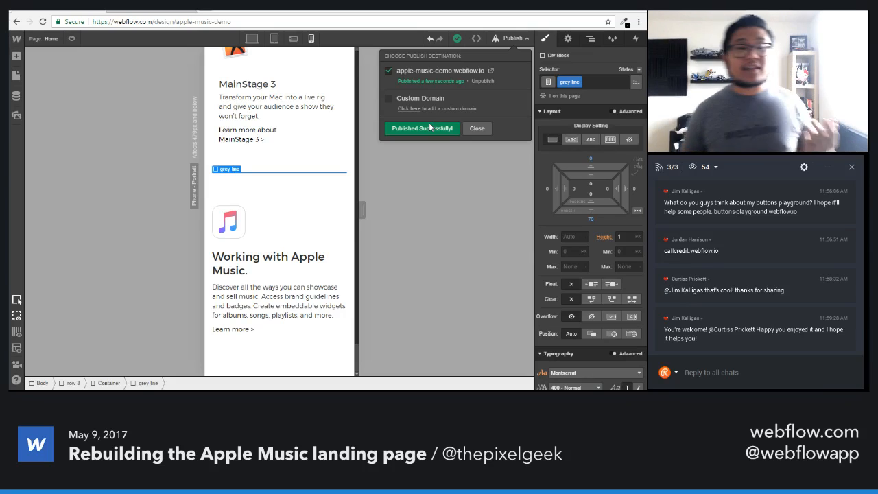
{"action": "left_click", "coordinate": [478, 129]}
{"action": "left_click_drag", "start_coordinate": [364, 211], "coordinate": [426, 216]}
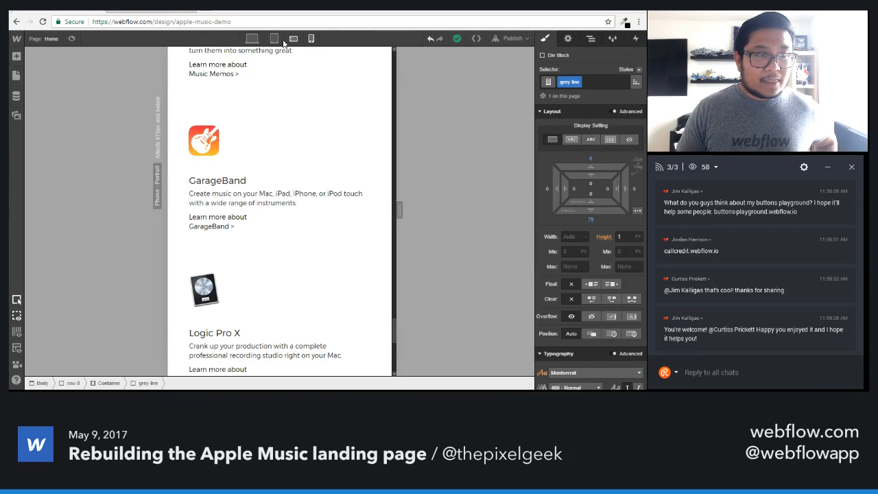
Return the canvas to the Desktop layout at the top and open the live published site.
{"action": "left_click", "coordinate": [251, 38]}
{"action": "scroll", "coordinate": [298, 236], "scroll_direction": "up", "scroll_amount": 5}
{"action": "scroll", "coordinate": [309, 196], "scroll_direction": "up", "scroll_amount": 10}
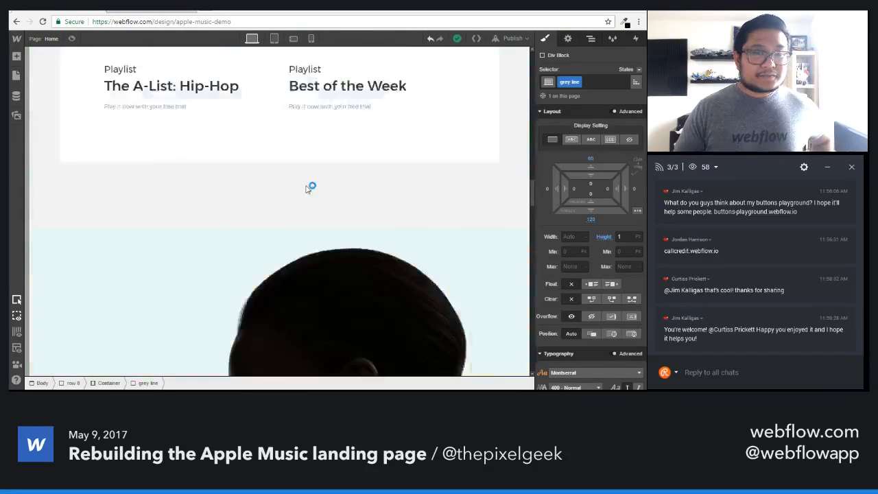
{"action": "left_click", "coordinate": [511, 38]}
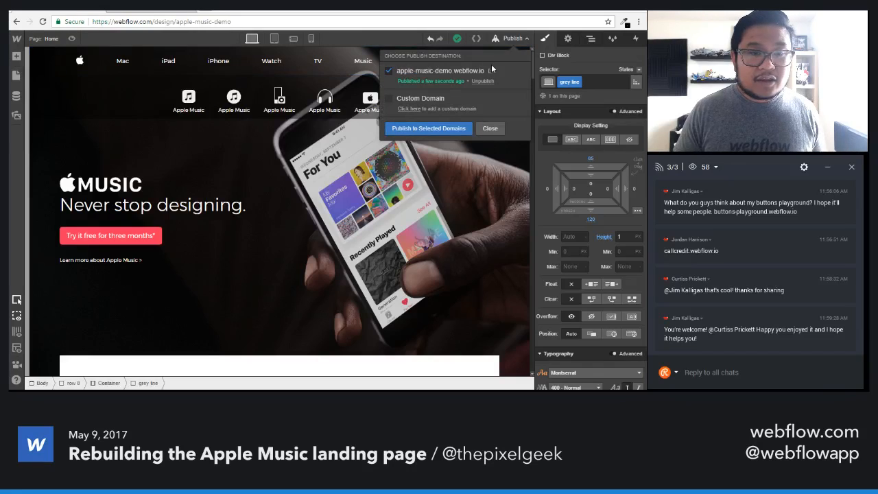
{"action": "left_click", "coordinate": [491, 70]}
Look over the live apple-music-demo.webflow.io page and select its full address for replacing.
{"action": "left_click", "coordinate": [196, 22]}
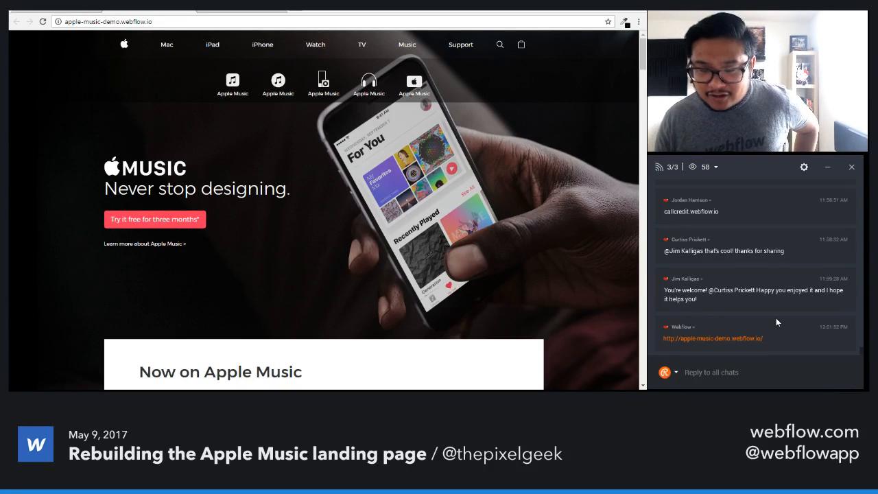
{"action": "scroll", "coordinate": [776, 318], "scroll_direction": "up", "scroll_amount": 4}
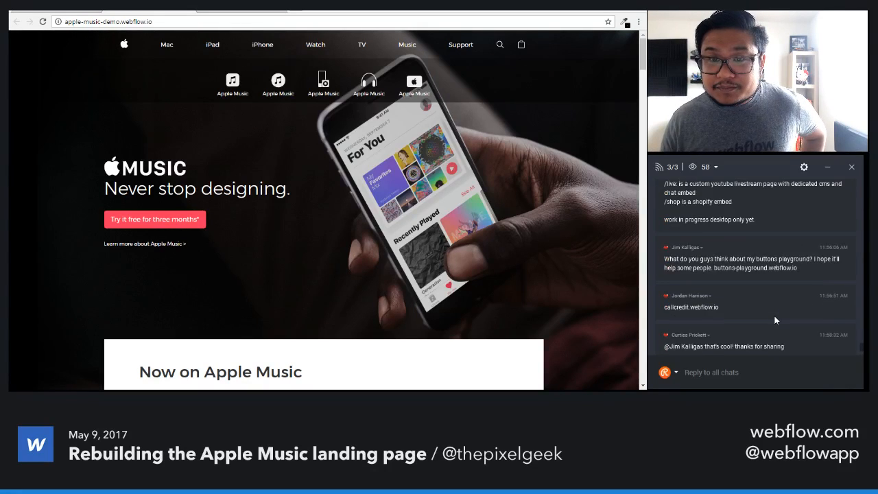
{"action": "scroll", "coordinate": [774, 313], "scroll_direction": "up", "scroll_amount": 3}
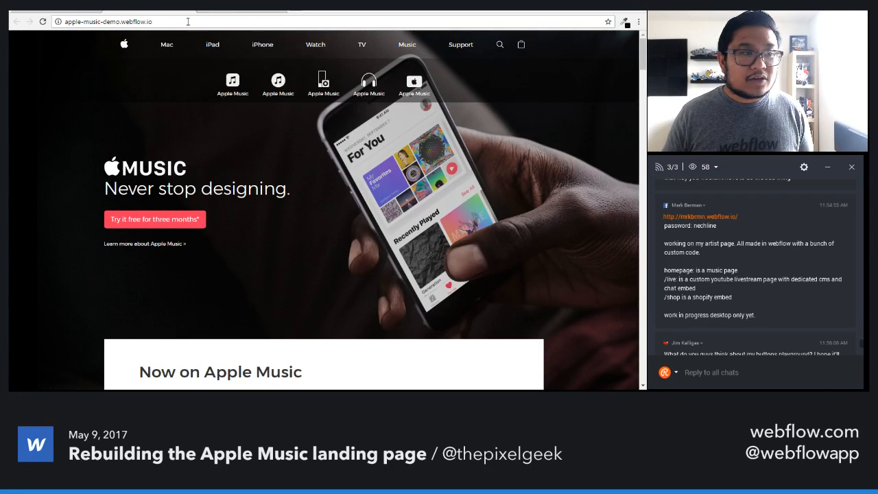
{"action": "key", "text": "ctrl+a"}
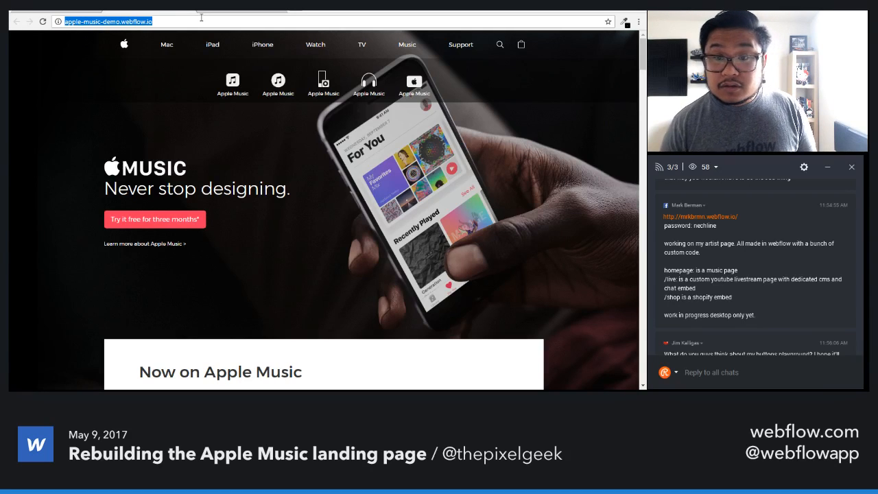
Load the viewer's webflow.io site and enter the site password to unlock it.
{"action": "type", "text": "mrk"}
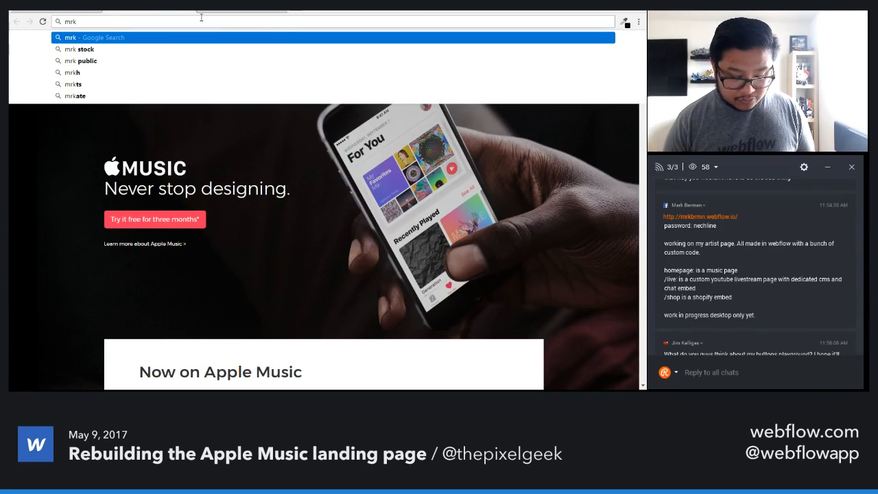
{"action": "type", "text": "brmn"}
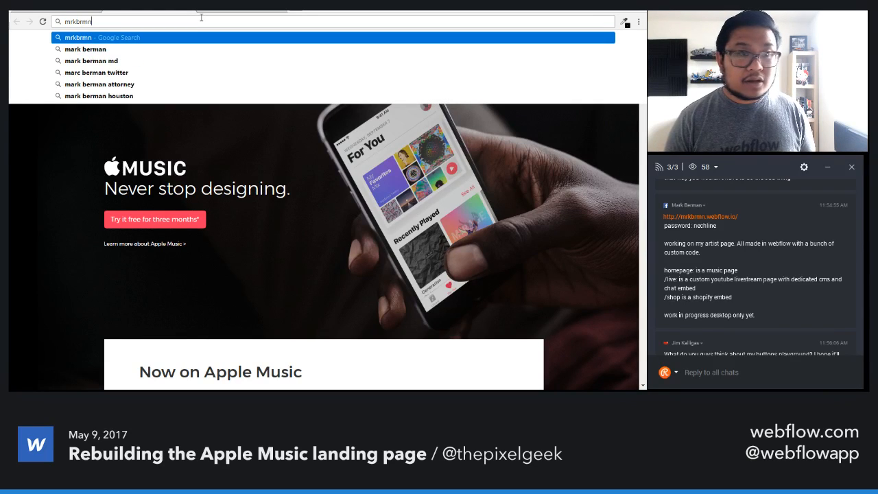
{"action": "type", "text": ".webflow.io"}
{"action": "key", "text": "Return"}
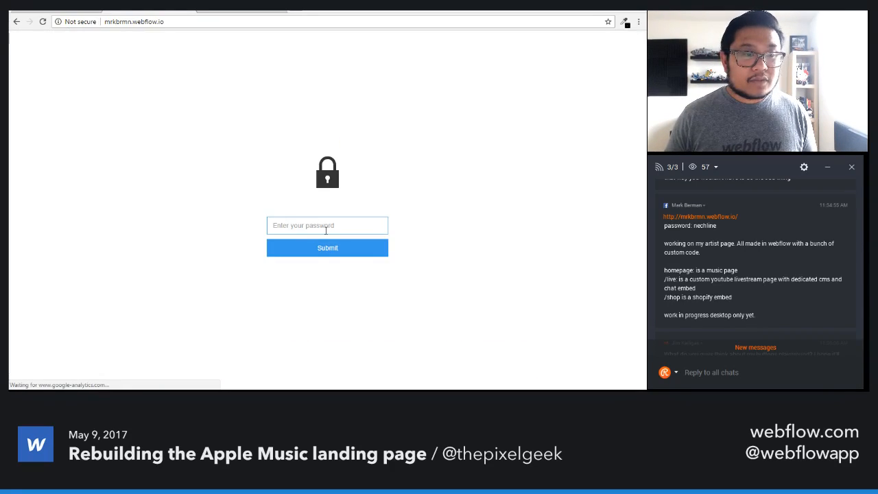
{"action": "left_click", "coordinate": [325, 226]}
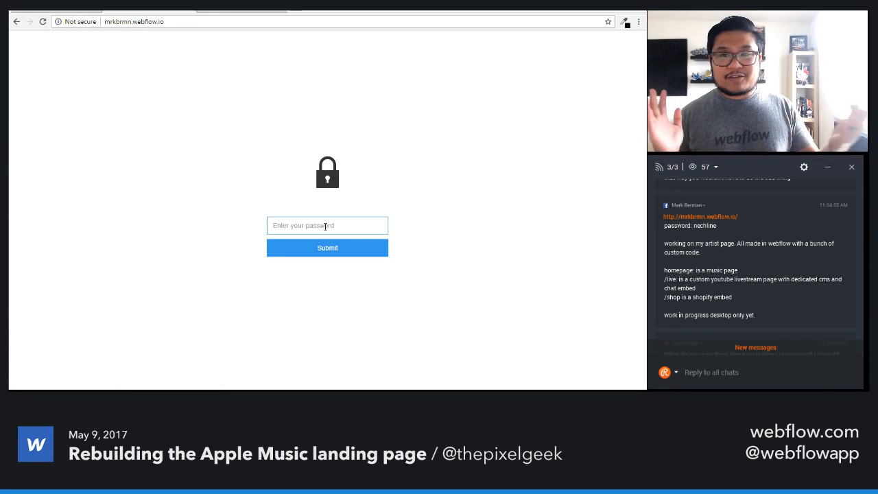
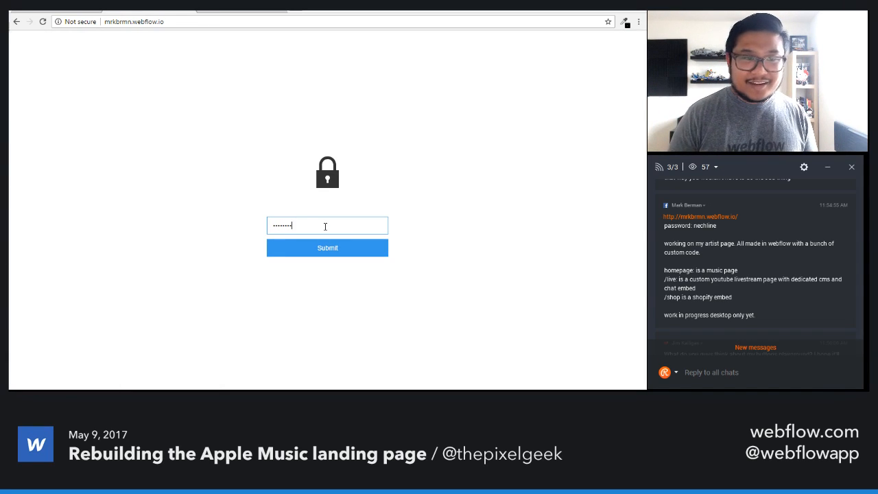
{"action": "key", "text": "Return"}
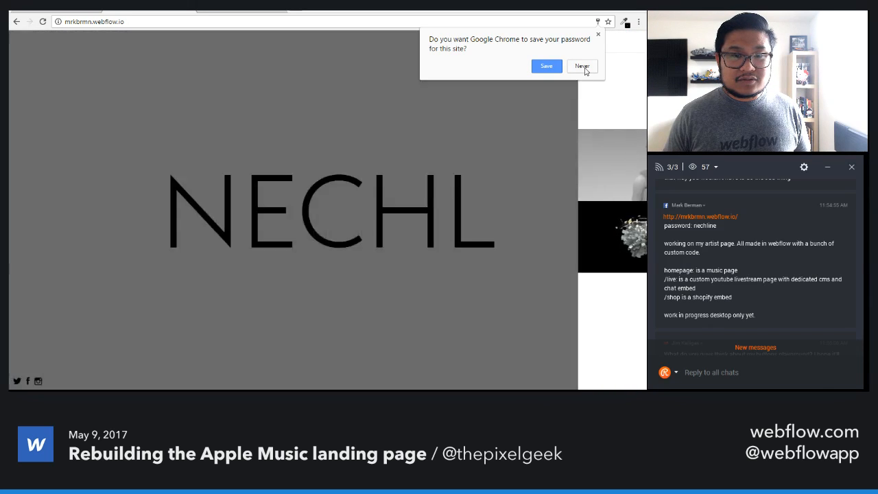
Decline Chrome's password save and watch the intro reach the NECHLINE title and thumbnails.
{"action": "left_click", "coordinate": [581, 65]}
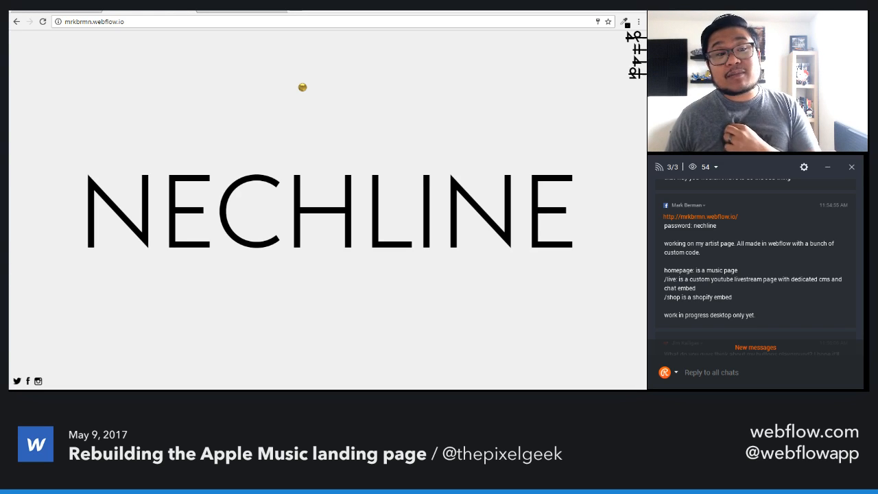
{"action": "mouse_move", "coordinate": [290, 212]}
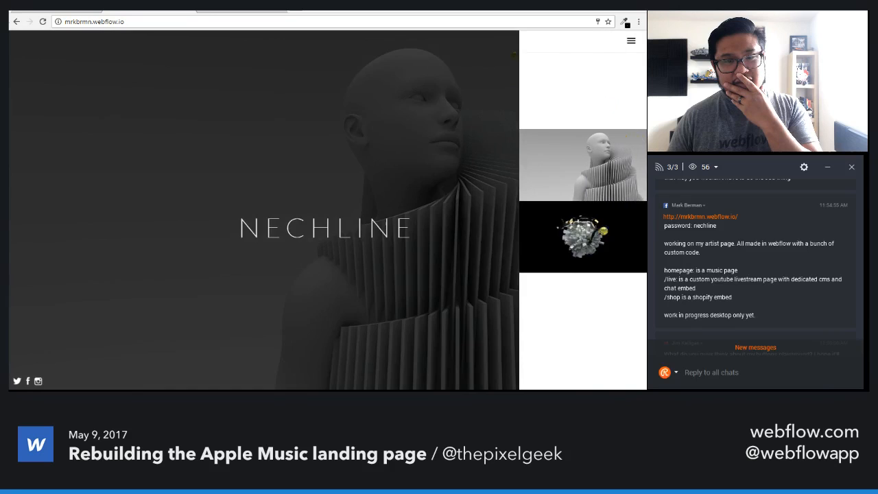
{"action": "mouse_move", "coordinate": [599, 258]}
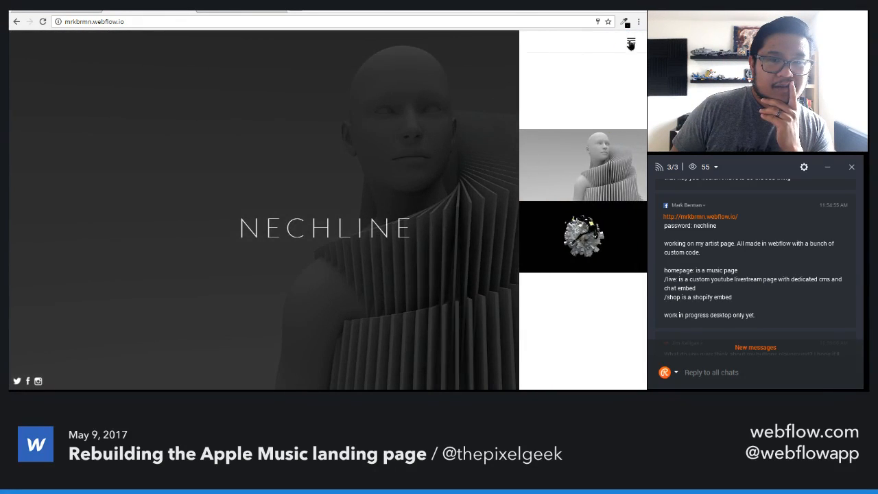
Open and close the artist site's menu overlay, then go to its VIDEO section.
{"action": "left_click", "coordinate": [629, 43]}
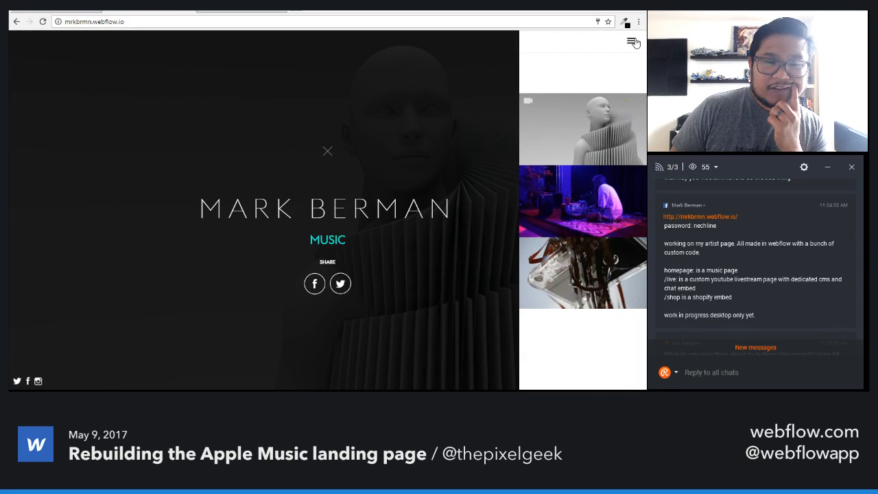
{"action": "left_click", "coordinate": [632, 42]}
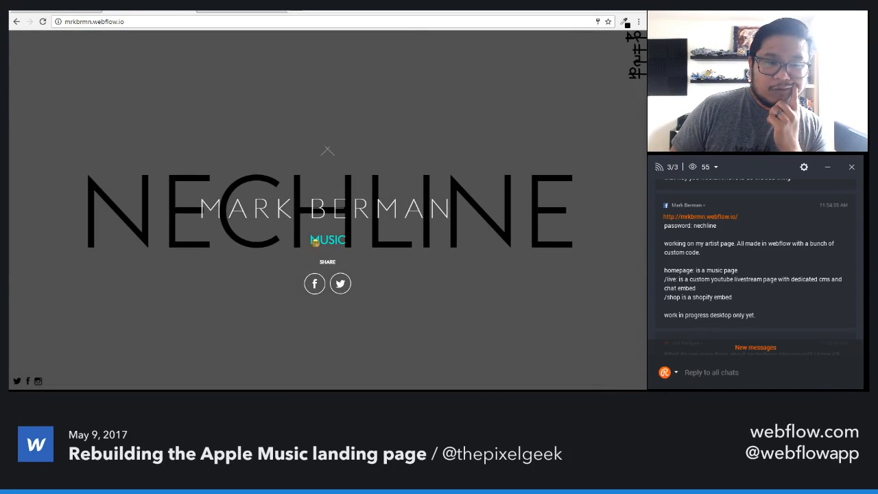
{"action": "left_click", "coordinate": [324, 154]}
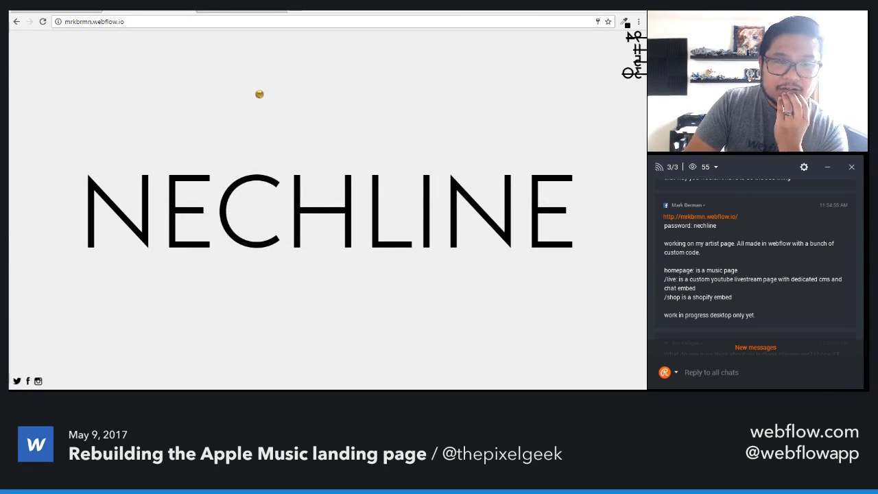
Copy the buttons-playground link from the chat and focus the address bar.
{"action": "scroll", "coordinate": [681, 271], "scroll_direction": "down", "scroll_amount": 2}
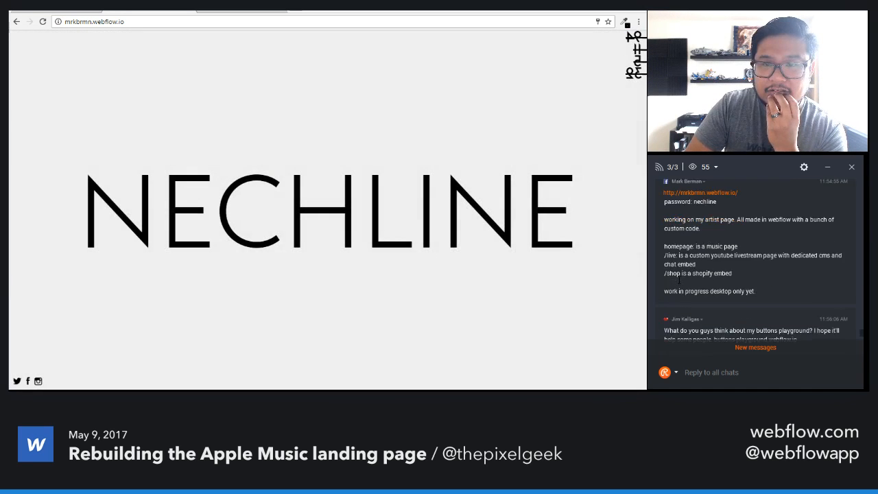
{"action": "scroll", "coordinate": [692, 267], "scroll_direction": "down", "scroll_amount": 1}
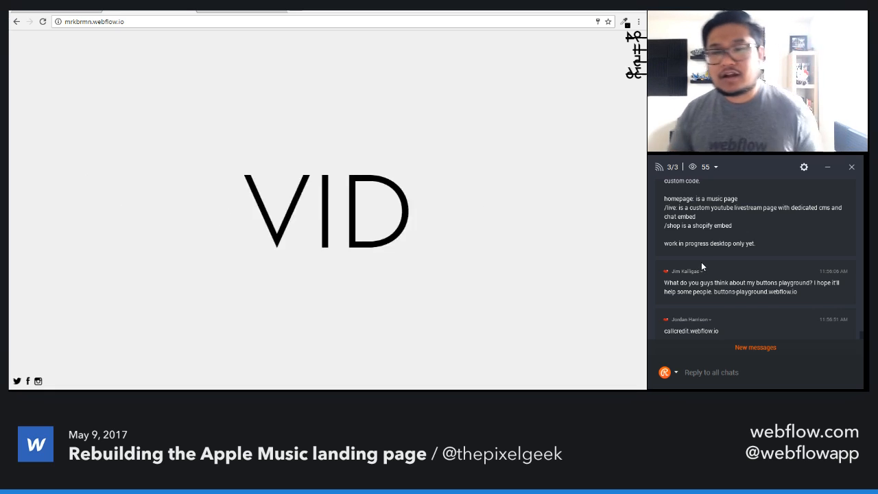
{"action": "left_click_drag", "start_coordinate": [713, 291], "coordinate": [754, 290]}
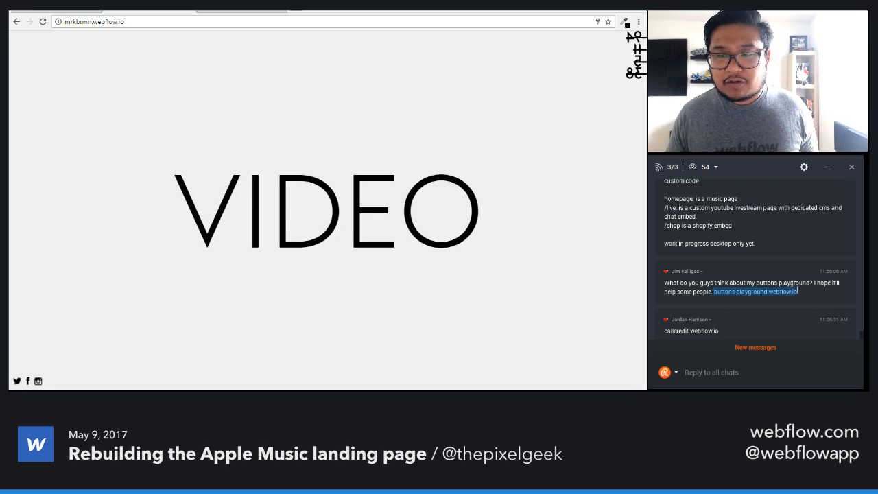
{"action": "left_click", "coordinate": [267, 21]}
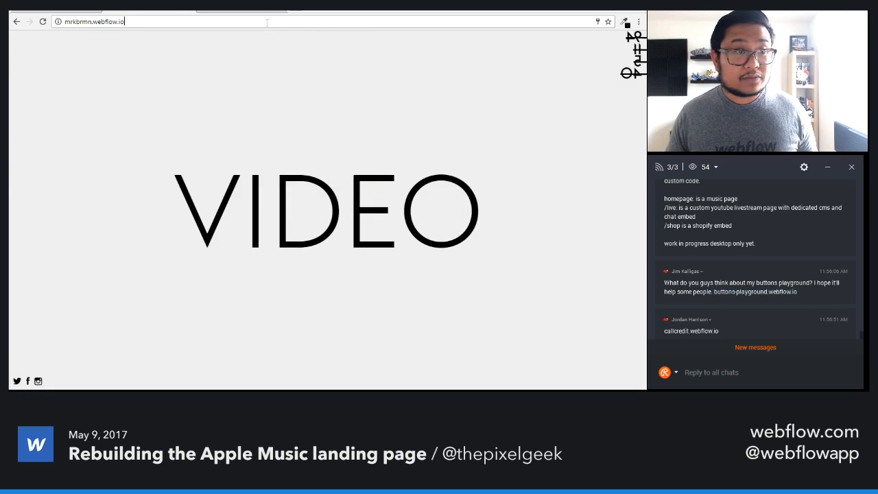
Paste and load the buttons-playground site, then scroll through it.
{"action": "type", "text": "buttons-playground.webflow.io"}
{"action": "key", "text": "Return"}
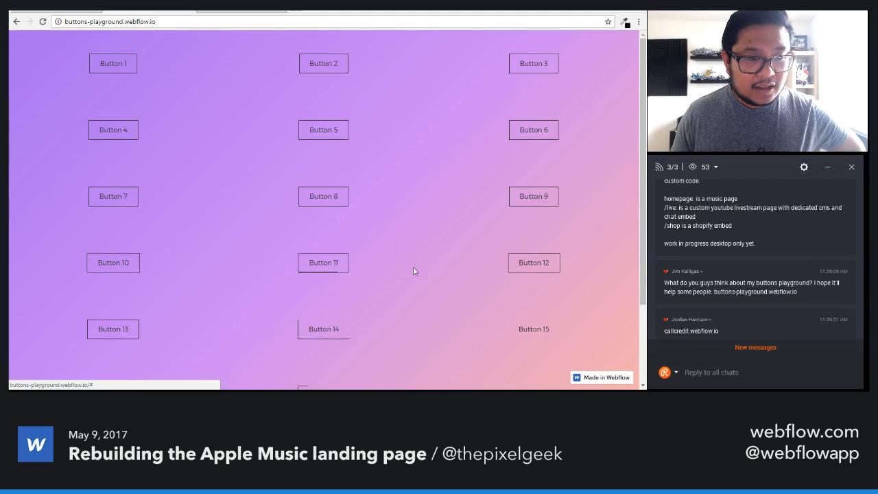
{"action": "scroll", "coordinate": [549, 270], "scroll_direction": "down", "scroll_amount": 2}
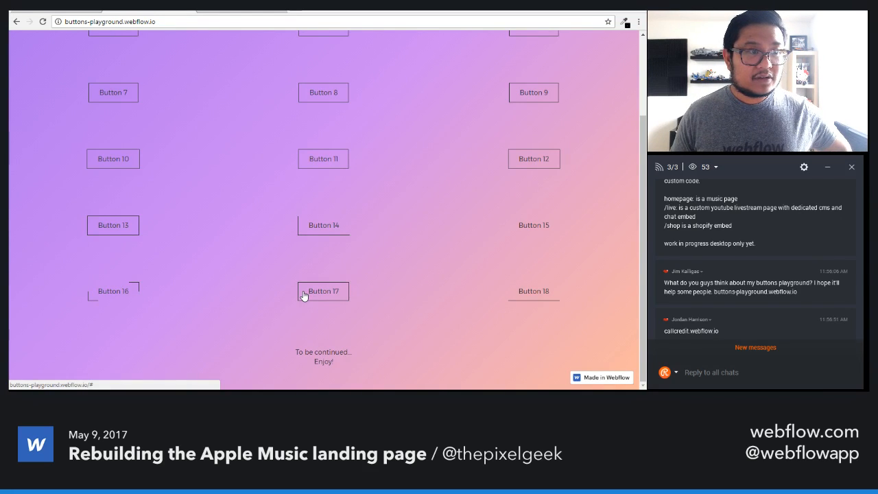
{"action": "scroll", "coordinate": [304, 295], "scroll_direction": "up", "scroll_amount": 3}
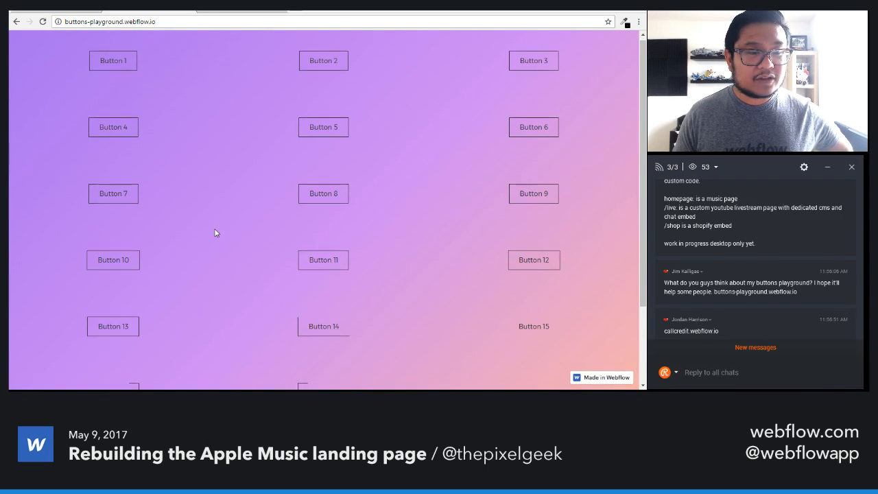
{"action": "scroll", "coordinate": [221, 231], "scroll_direction": "down", "scroll_amount": 3}
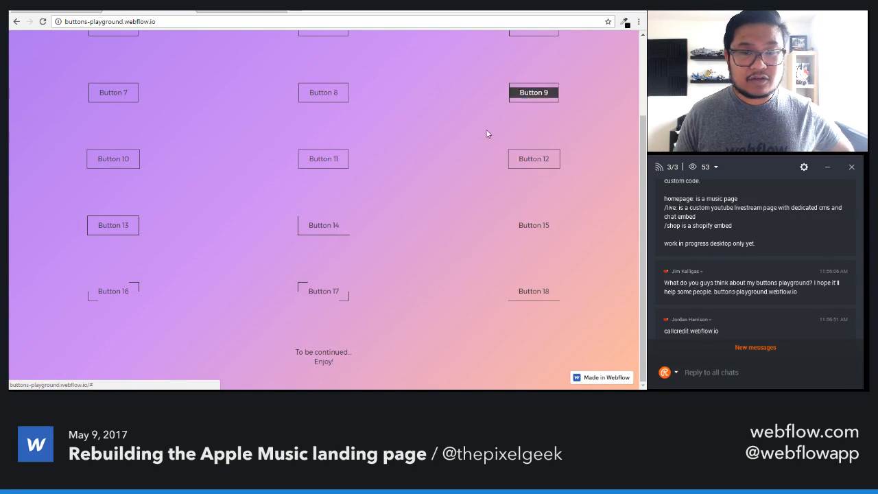
{"action": "scroll", "coordinate": [709, 309], "scroll_direction": "down", "scroll_amount": 1}
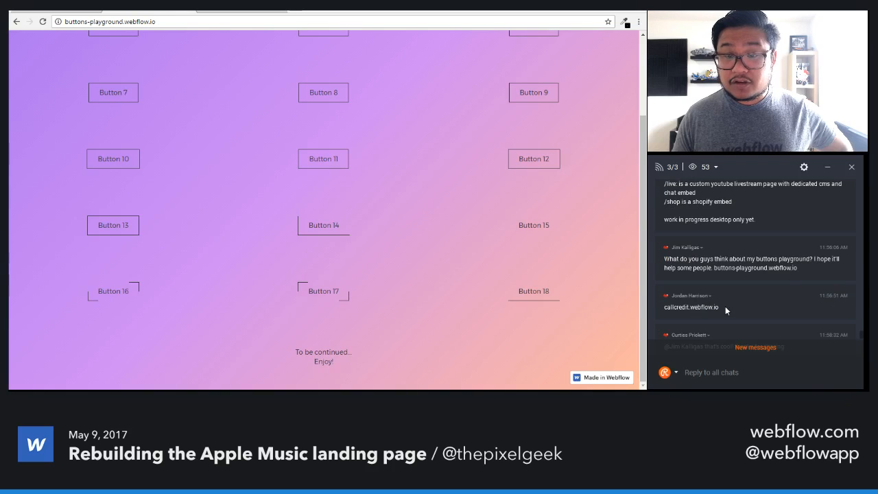
Find callcredit.webflow.io in the chat and load it in the browser.
{"action": "left_click", "coordinate": [651, 305]}
{"action": "left_click_drag", "start_coordinate": [665, 307], "coordinate": [731, 308]}
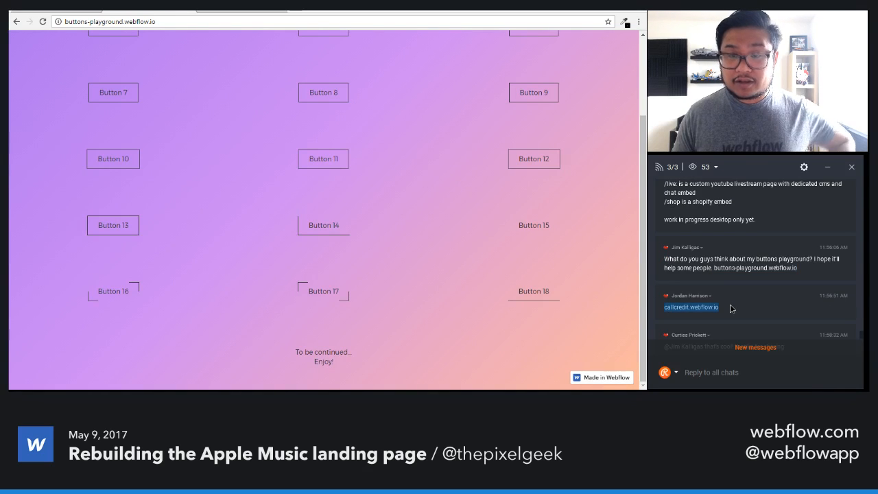
{"action": "left_click", "coordinate": [758, 348]}
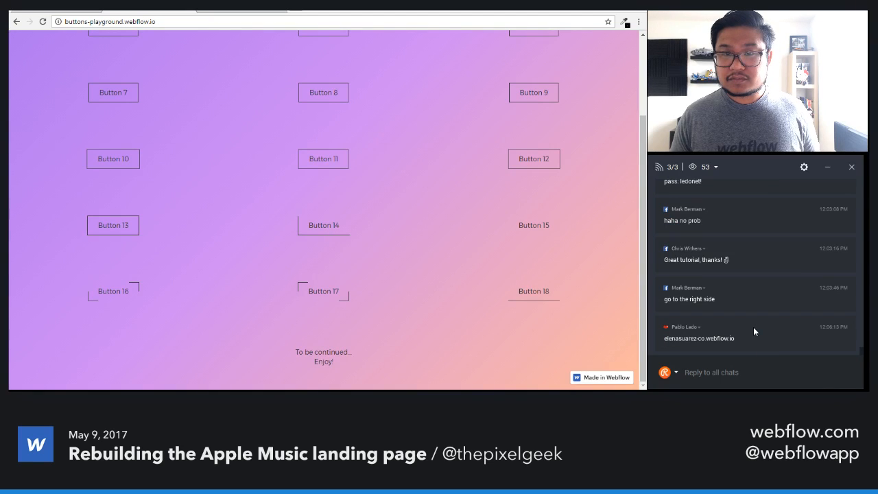
{"action": "scroll", "coordinate": [753, 327], "scroll_direction": "up", "scroll_amount": 3}
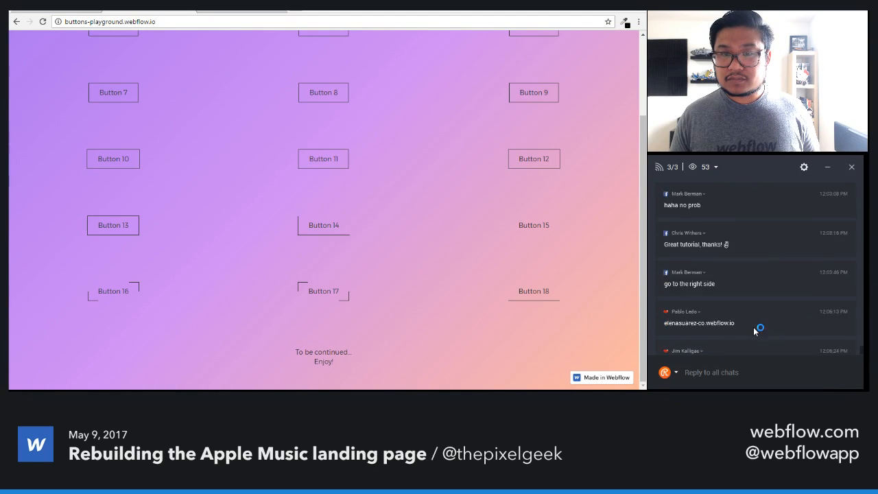
{"action": "scroll", "coordinate": [754, 327], "scroll_direction": "up", "scroll_amount": 3}
{"action": "scroll", "coordinate": [754, 326], "scroll_direction": "down", "scroll_amount": 6}
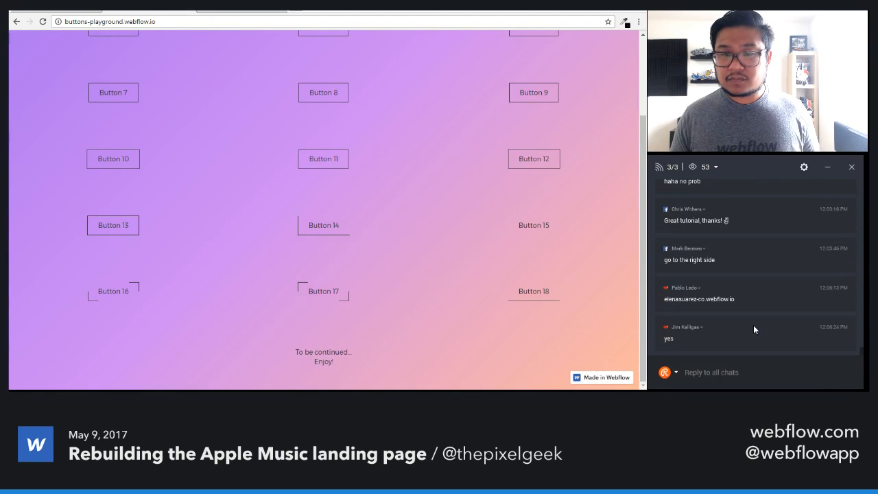
{"action": "left_click", "coordinate": [255, 21]}
{"action": "type", "text": "callcredit.webflow.io"}
{"action": "key", "text": "Return"}
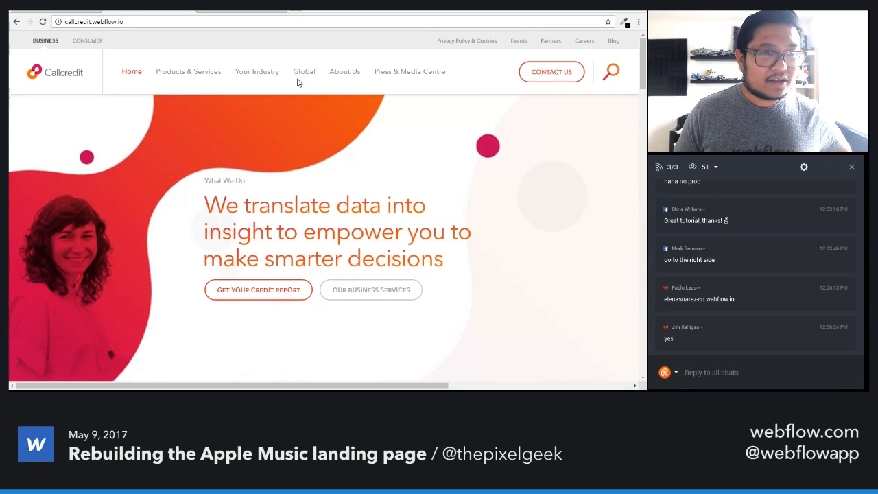
{"action": "left_click", "coordinate": [43, 22]}
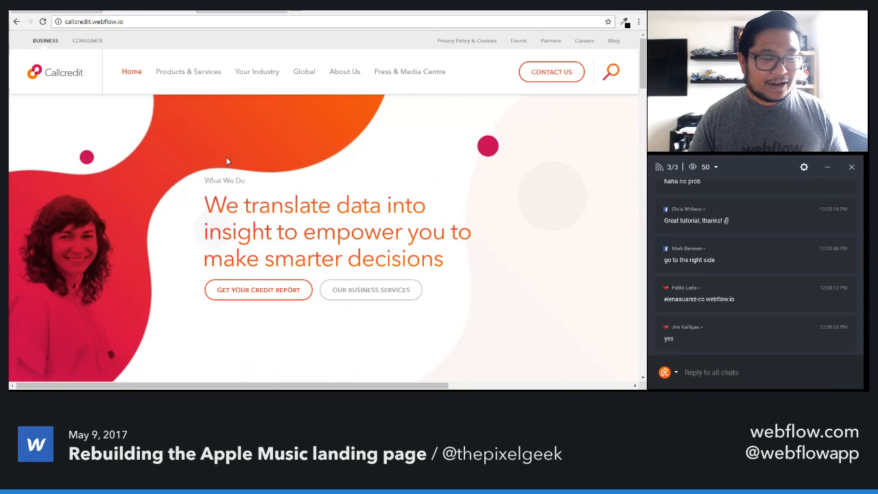
{"action": "left_click", "coordinate": [43, 21]}
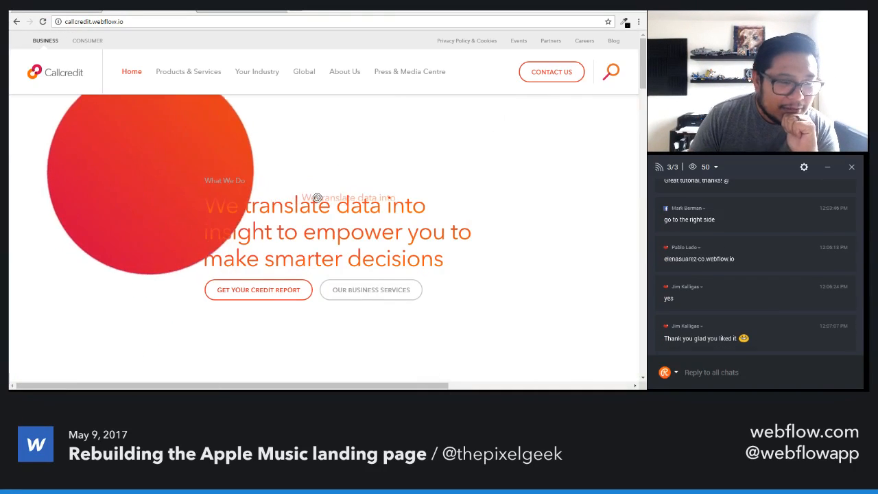
{"action": "left_click_drag", "start_coordinate": [317, 197], "coordinate": [274, 22]}
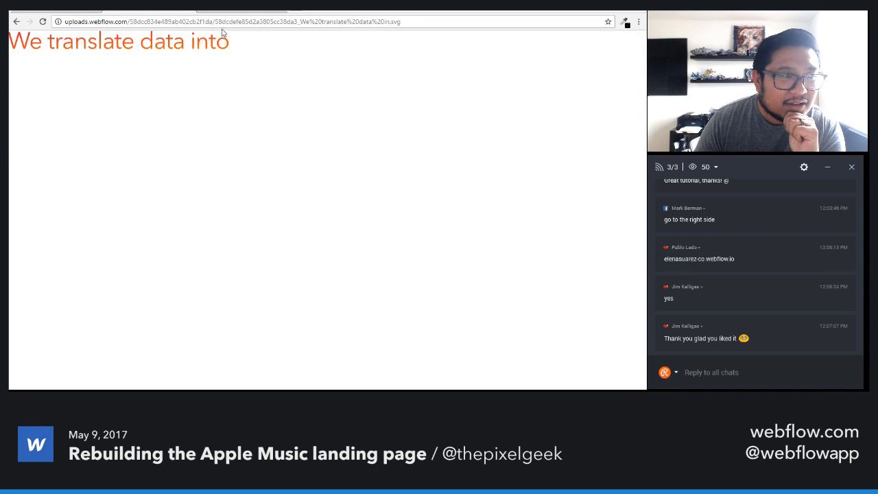
{"action": "left_click", "coordinate": [17, 21]}
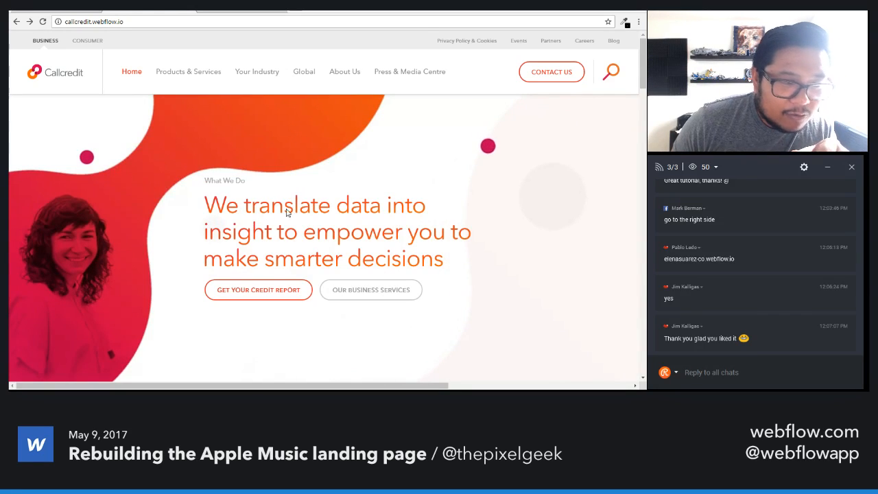
Search Google in a new tab for 'css text gradient' and open the CSS-Tricks Gradient Text result.
{"action": "left_click", "coordinate": [298, 11]}
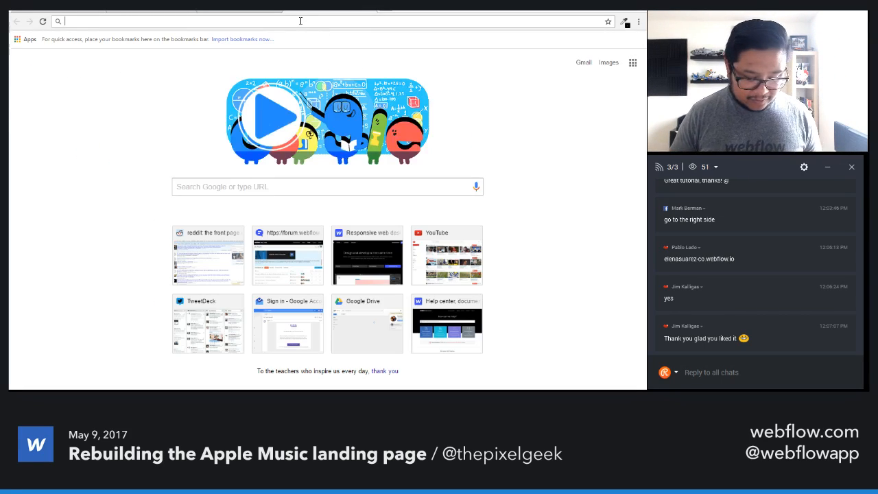
{"action": "type", "text": "css text gri"}
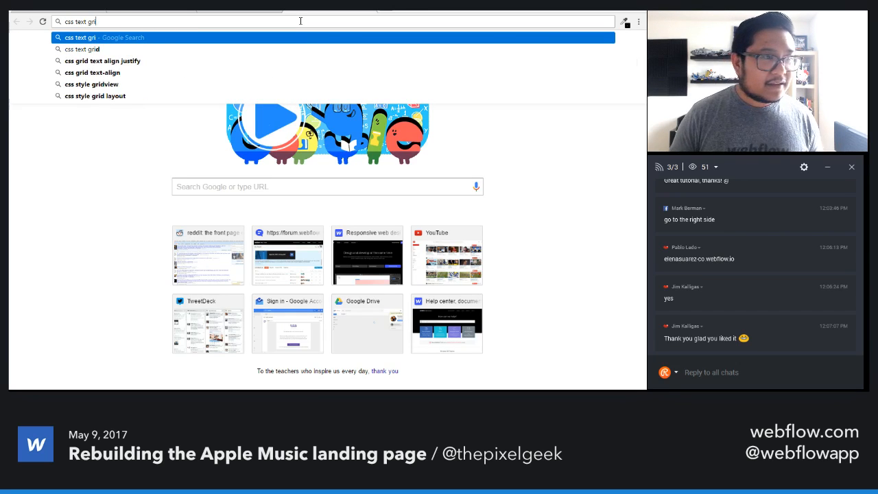
{"action": "key", "text": "BackSpace"}
{"action": "type", "text": "a"}
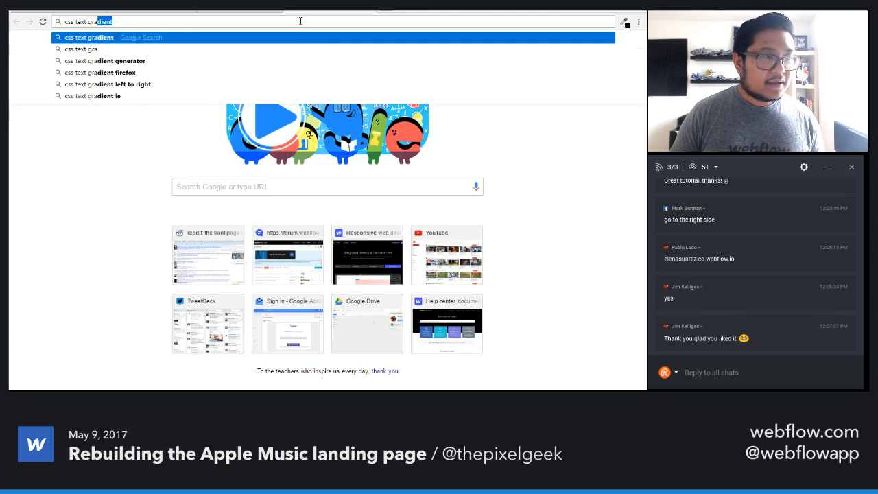
{"action": "key", "text": "Return"}
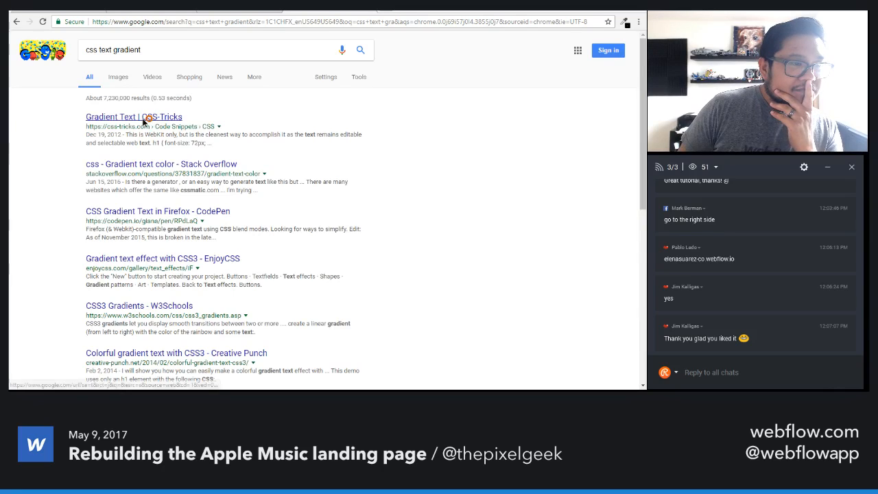
{"action": "left_click", "coordinate": [143, 118]}
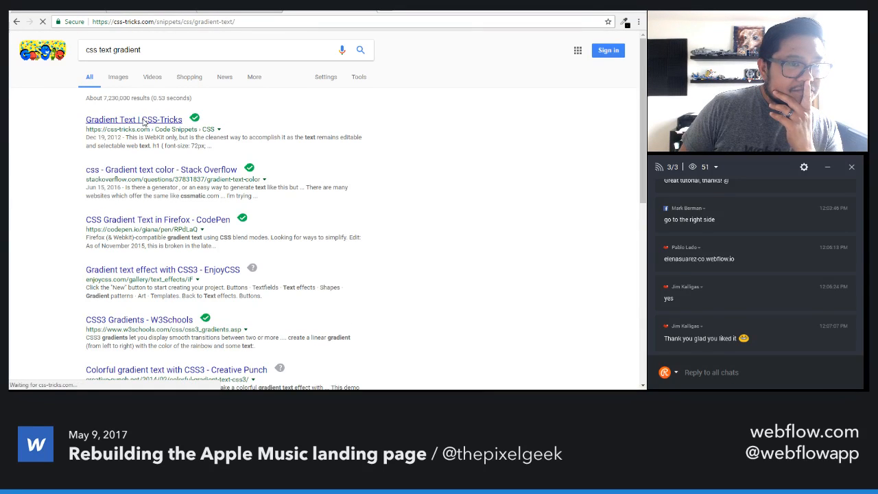
Highlight the linear-gradient background line in the CSS-Tricks snippet, then return to the apple.com tab.
{"action": "scroll", "coordinate": [427, 185], "scroll_direction": "down", "scroll_amount": 2}
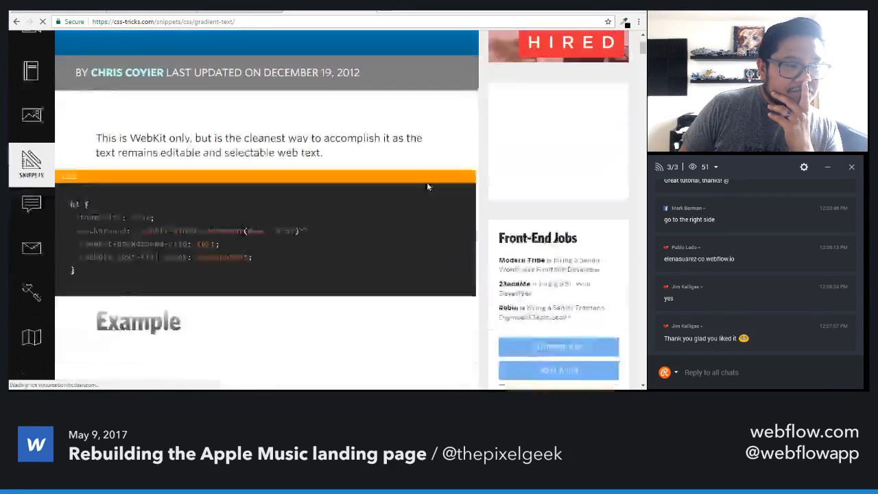
{"action": "scroll", "coordinate": [427, 186], "scroll_direction": "down", "scroll_amount": 1}
{"action": "scroll", "coordinate": [257, 303], "scroll_direction": "down", "scroll_amount": 2}
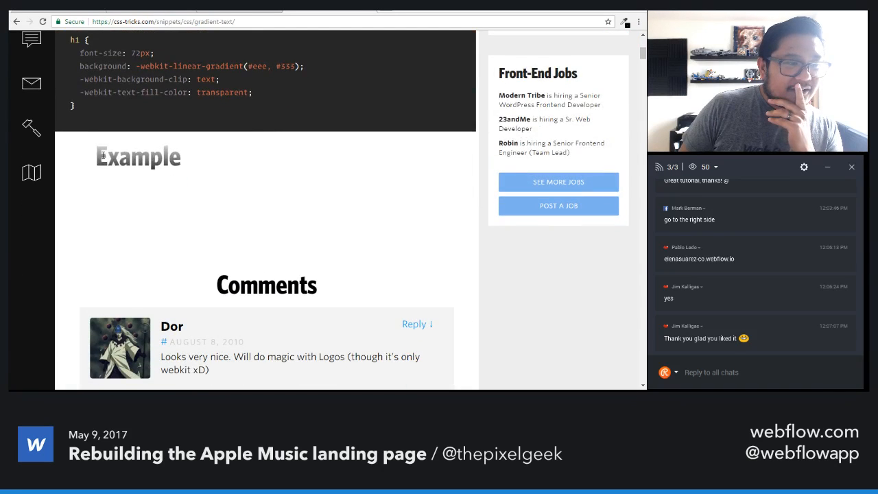
{"action": "left_click_drag", "start_coordinate": [97, 156], "coordinate": [212, 212]}
{"action": "scroll", "coordinate": [226, 234], "scroll_direction": "up", "scroll_amount": 1}
{"action": "left_click", "coordinate": [234, 252]}
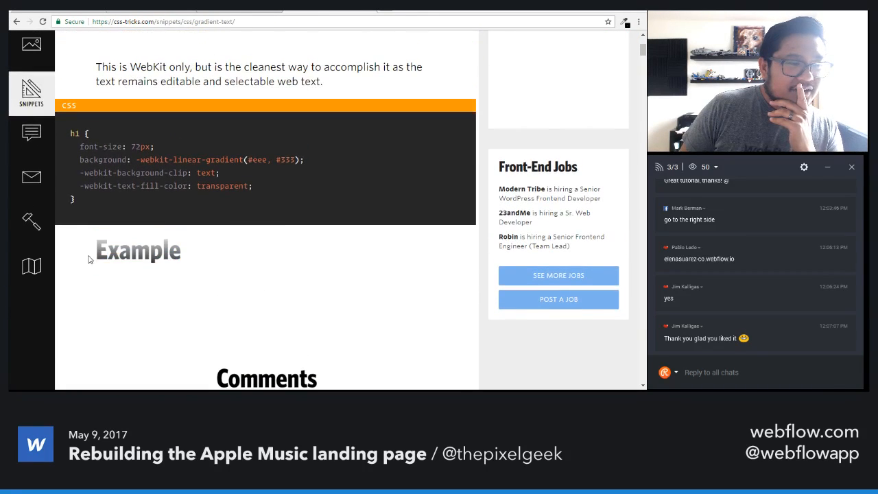
{"action": "scroll", "coordinate": [273, 251], "scroll_direction": "up", "scroll_amount": 1}
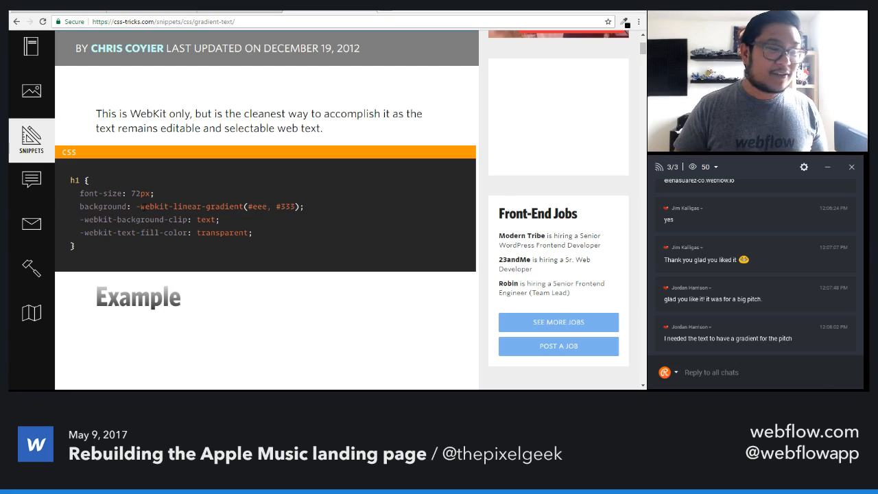
{"action": "left_click_drag", "start_coordinate": [134, 205], "coordinate": [320, 211]}
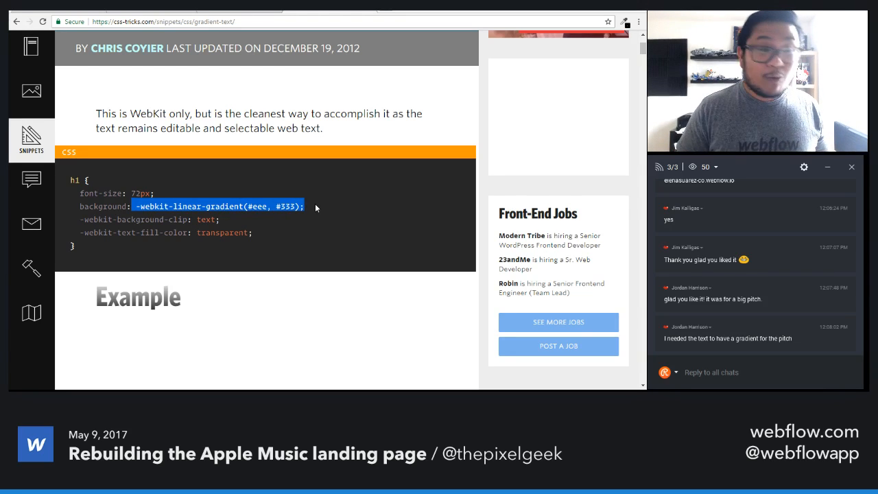
{"action": "left_click", "coordinate": [371, 12]}
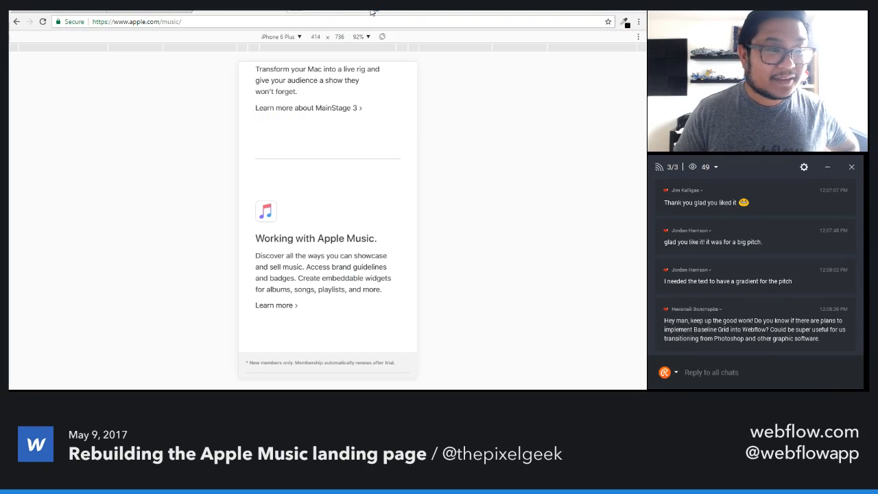
Switch back to the callcredit.webflow.io tab with its 'We translate data into insight' hero.
{"action": "left_click", "coordinate": [157, 12]}
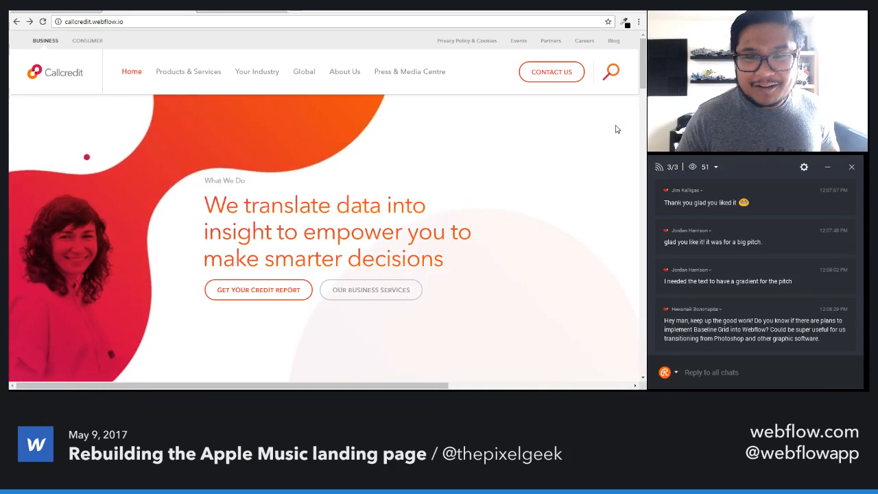
Scroll through the upper sections of the Callcredit homepage, including Why Callcredit?
{"action": "scroll", "coordinate": [616, 129], "scroll_direction": "down", "scroll_amount": 3}
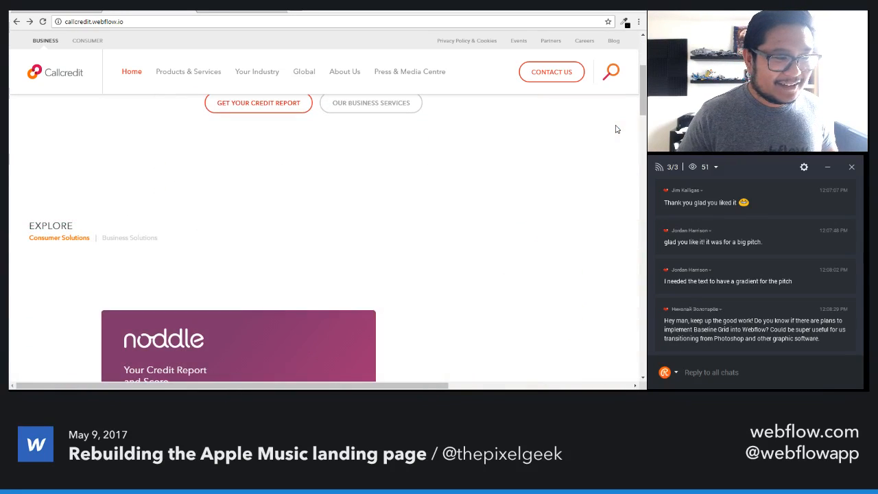
{"action": "scroll", "coordinate": [615, 129], "scroll_direction": "up", "scroll_amount": 3}
{"action": "scroll", "coordinate": [615, 128], "scroll_direction": "down", "scroll_amount": 3}
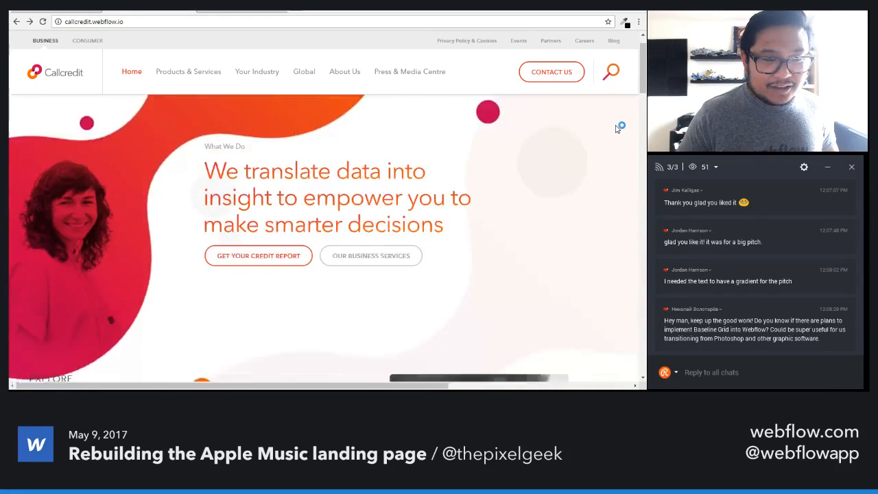
{"action": "scroll", "coordinate": [615, 129], "scroll_direction": "down", "scroll_amount": 2}
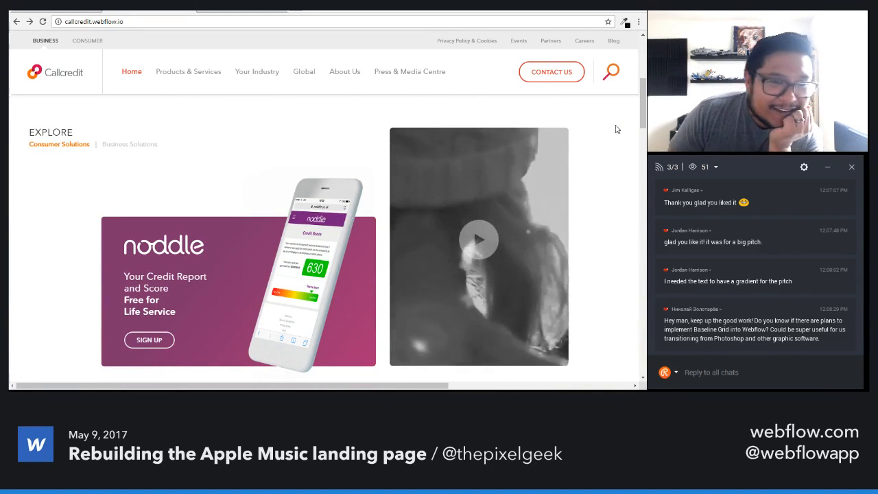
{"action": "scroll", "coordinate": [615, 129], "scroll_direction": "up", "scroll_amount": 3}
{"action": "scroll", "coordinate": [615, 129], "scroll_direction": "down", "scroll_amount": 4}
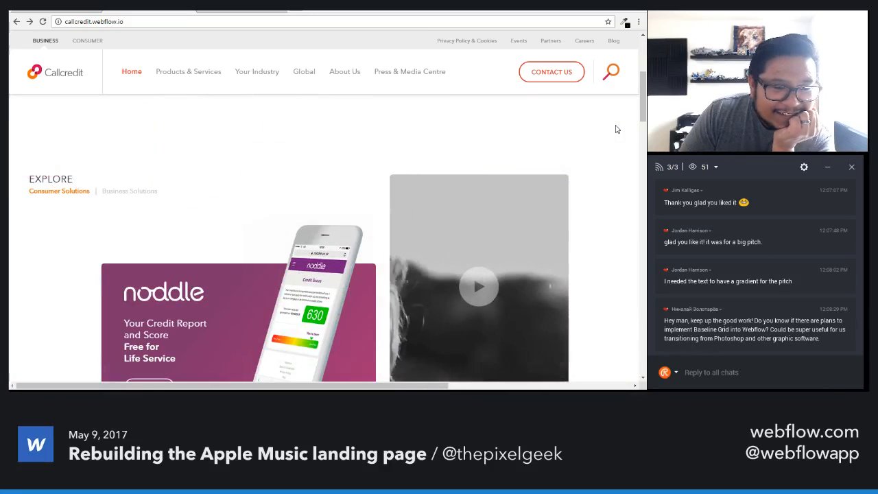
{"action": "scroll", "coordinate": [616, 129], "scroll_direction": "down", "scroll_amount": 2}
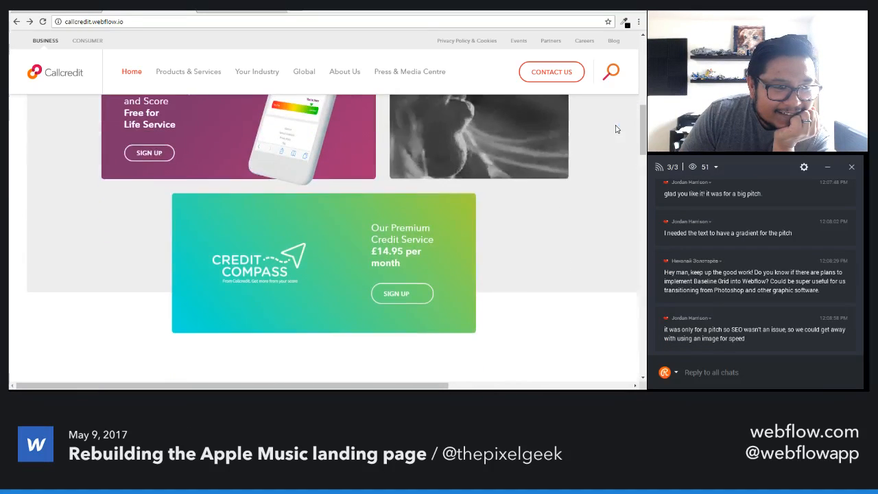
{"action": "scroll", "coordinate": [615, 129], "scroll_direction": "down", "scroll_amount": 6}
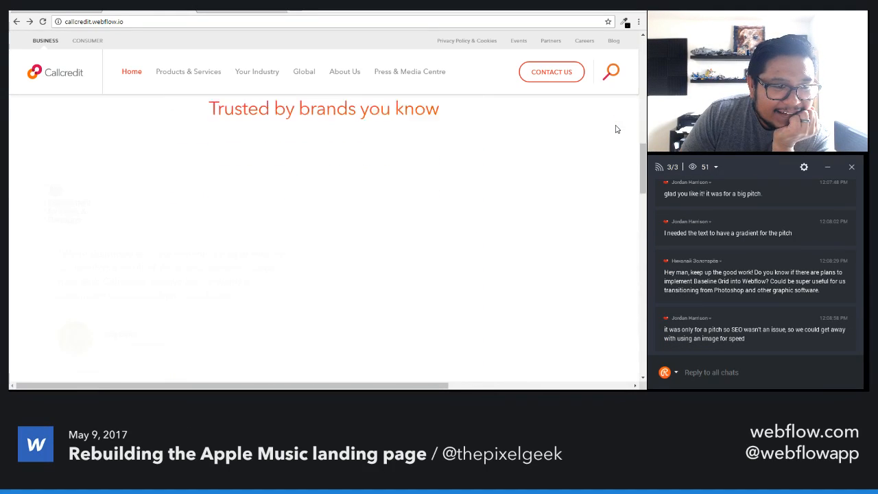
{"action": "scroll", "coordinate": [615, 129], "scroll_direction": "up", "scroll_amount": 2}
{"action": "scroll", "coordinate": [615, 129], "scroll_direction": "down", "scroll_amount": 3}
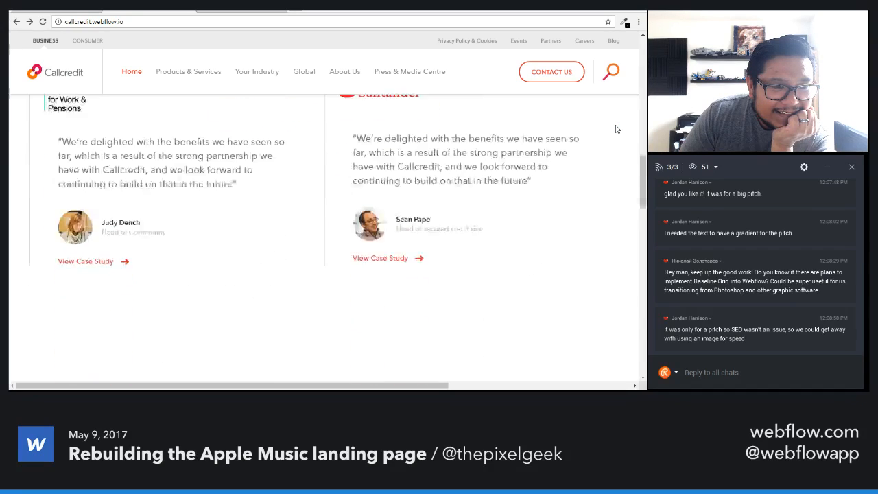
{"action": "scroll", "coordinate": [615, 129], "scroll_direction": "up", "scroll_amount": 10}
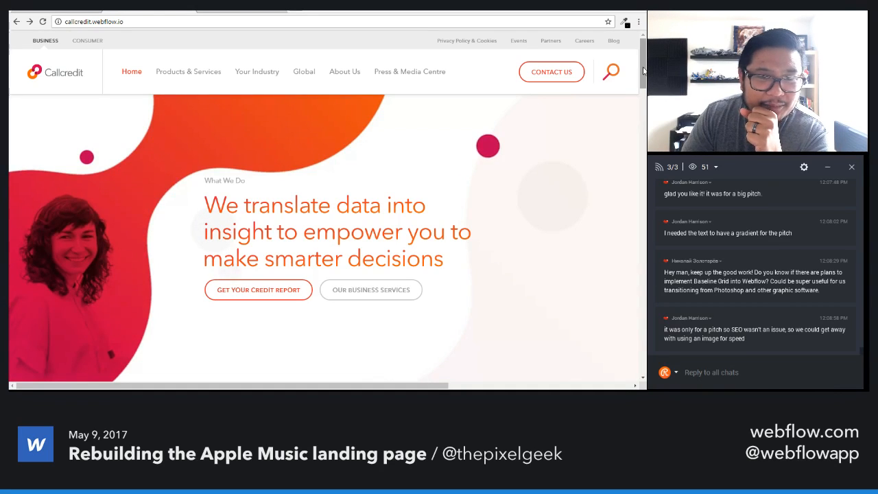
Continue down past the Our Latest news card grid to the footer certification badges.
{"action": "left_click_drag", "start_coordinate": [643, 71], "coordinate": [632, 238]}
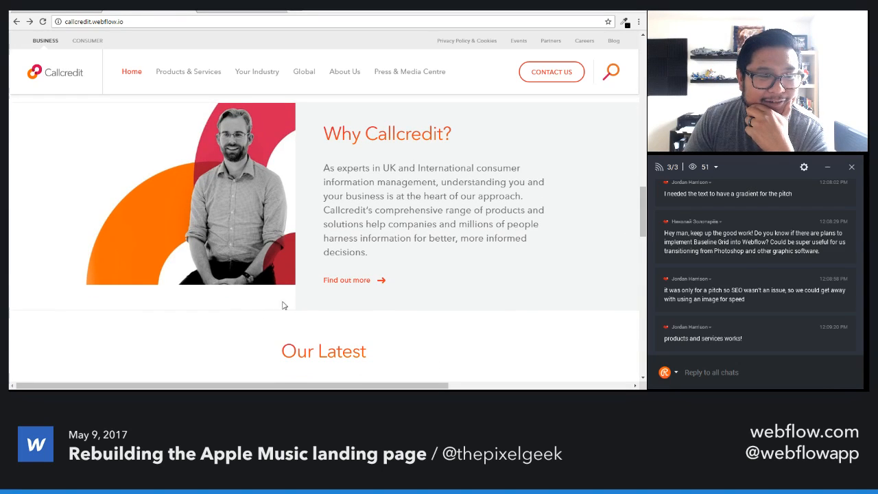
{"action": "mouse_move", "coordinate": [635, 224]}
{"action": "left_mouse_down"}
{"action": "mouse_move", "coordinate": [641, 244]}
{"action": "mouse_move", "coordinate": [640, 236]}
{"action": "left_mouse_up"}
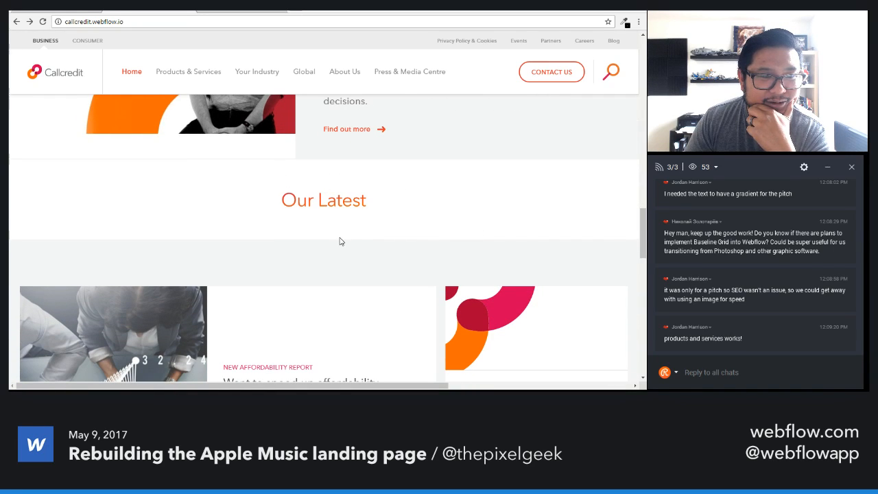
{"action": "scroll", "coordinate": [439, 262], "scroll_direction": "down", "scroll_amount": 1}
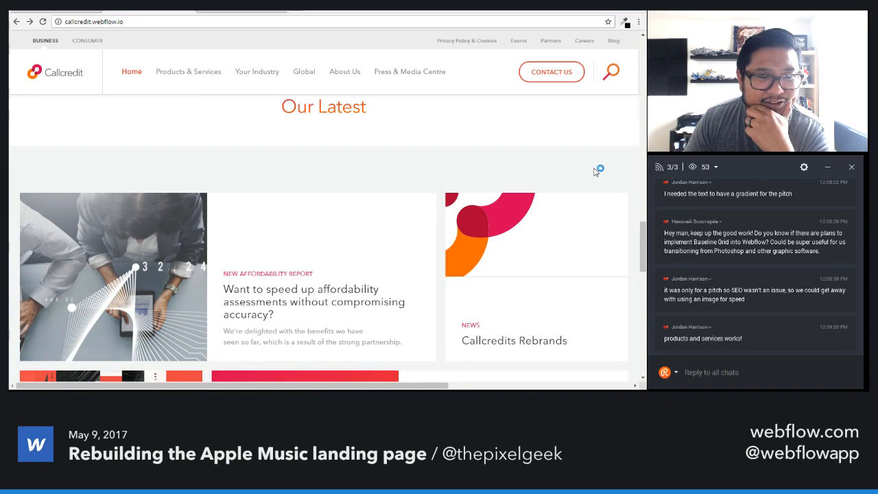
{"action": "scroll", "coordinate": [555, 261], "scroll_direction": "down", "scroll_amount": 1}
{"action": "scroll", "coordinate": [281, 248], "scroll_direction": "up", "scroll_amount": 1}
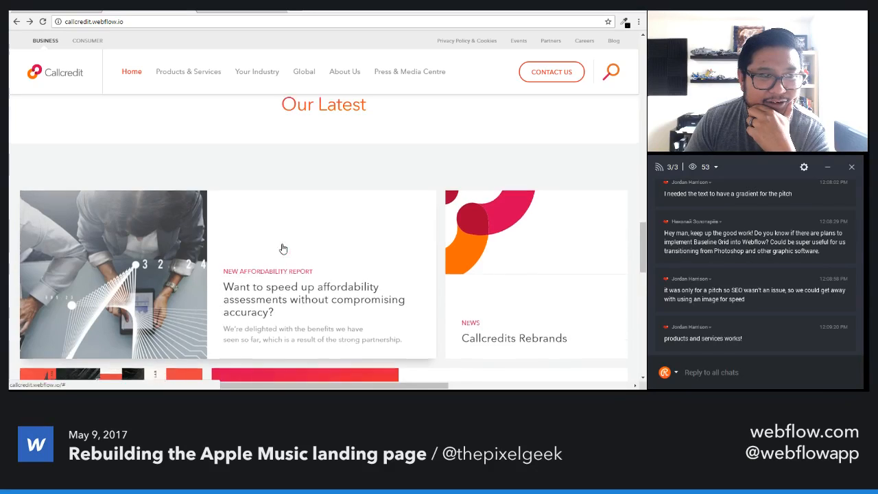
{"action": "scroll", "coordinate": [282, 248], "scroll_direction": "up", "scroll_amount": 1}
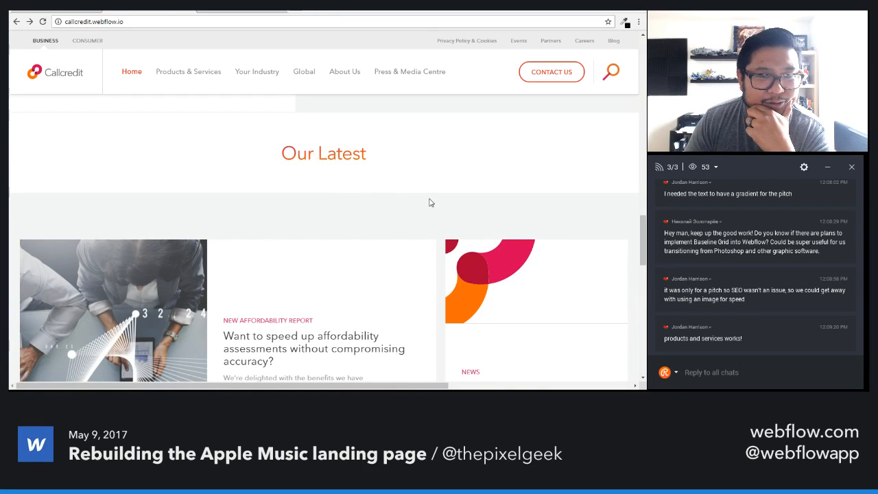
{"action": "scroll", "coordinate": [430, 202], "scroll_direction": "down", "scroll_amount": 3}
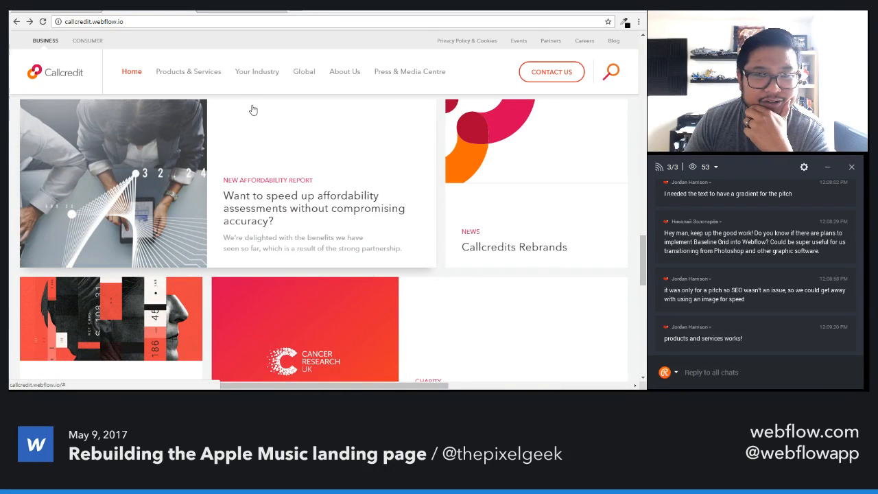
{"action": "scroll", "coordinate": [209, 216], "scroll_direction": "down", "scroll_amount": 2}
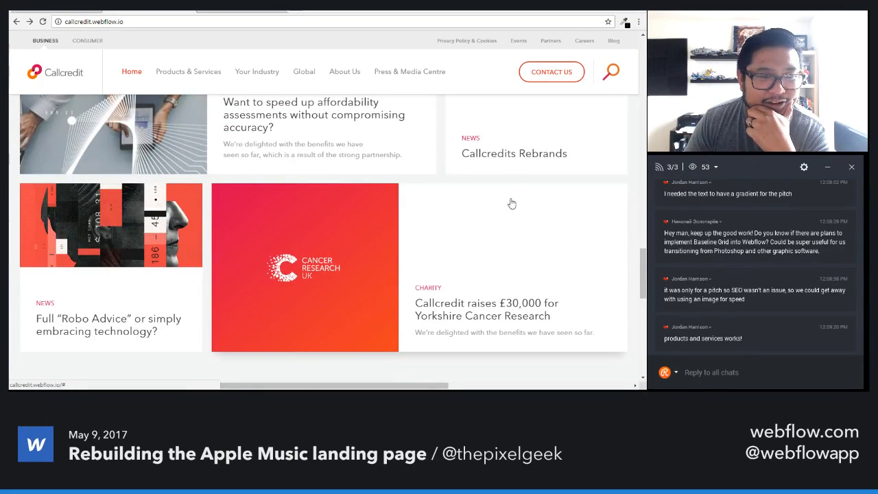
{"action": "scroll", "coordinate": [419, 288], "scroll_direction": "down", "scroll_amount": 4}
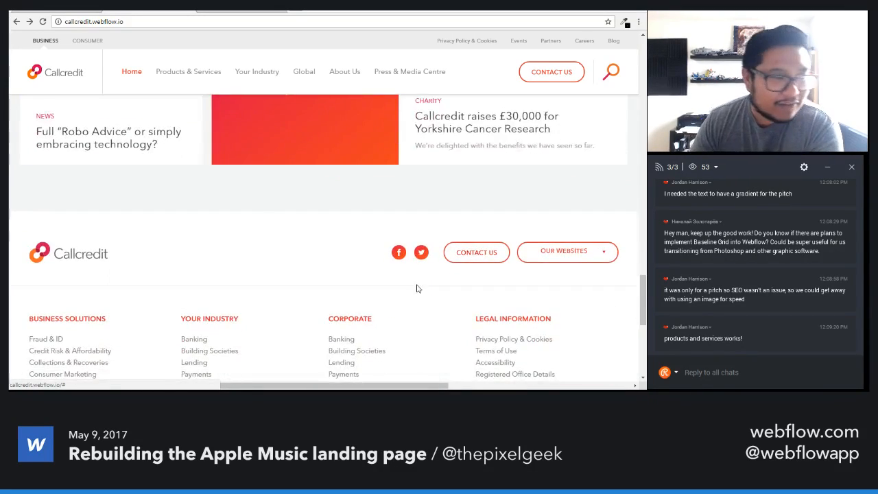
{"action": "scroll", "coordinate": [412, 275], "scroll_direction": "down", "scroll_amount": 7}
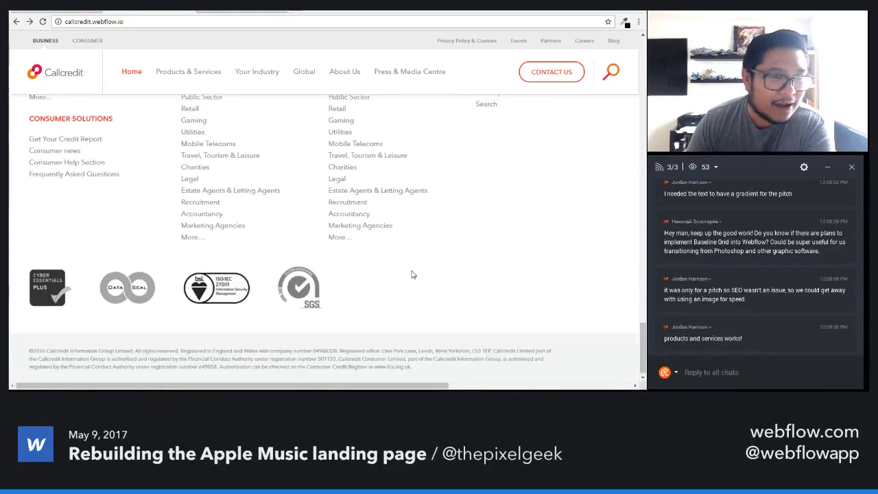
{"action": "scroll", "coordinate": [413, 275], "scroll_direction": "up", "scroll_amount": 3}
{"action": "scroll", "coordinate": [412, 275], "scroll_direction": "down", "scroll_amount": 3}
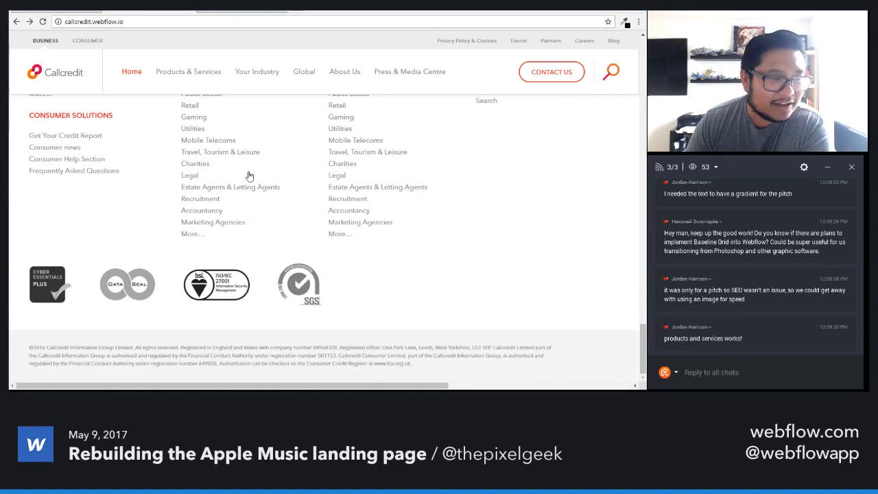
Go to the Products & Services page and view the Consumer Marketing Data hero.
{"action": "left_click", "coordinate": [173, 74]}
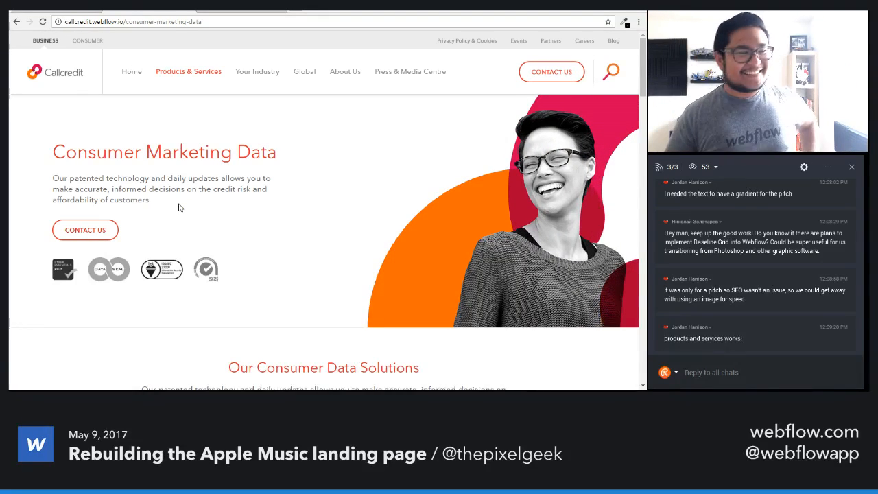
{"action": "scroll", "coordinate": [178, 207], "scroll_direction": "down", "scroll_amount": 4}
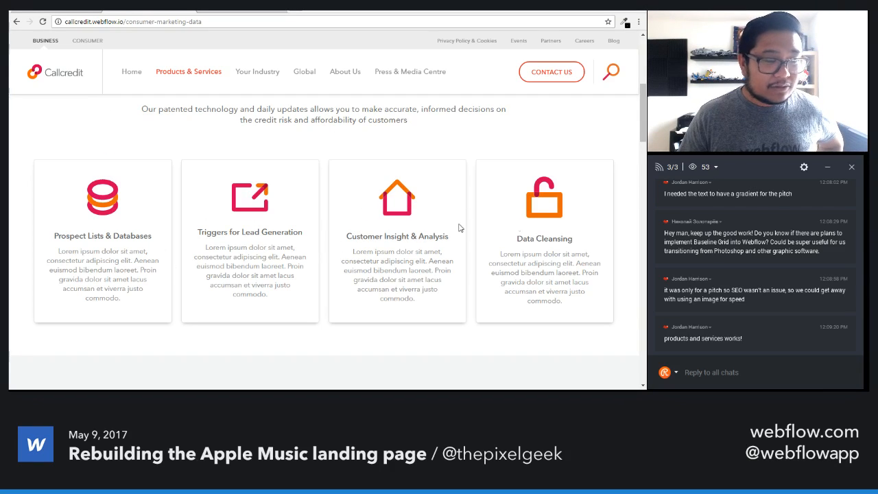
{"action": "scroll", "coordinate": [506, 247], "scroll_direction": "down", "scroll_amount": 2}
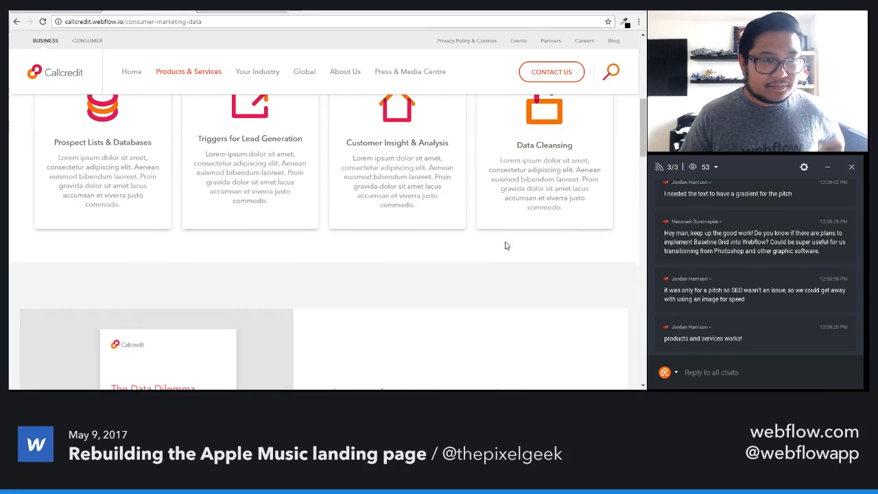
{"action": "scroll", "coordinate": [504, 245], "scroll_direction": "up", "scroll_amount": 1}
{"action": "scroll", "coordinate": [378, 249], "scroll_direction": "down", "scroll_amount": 4}
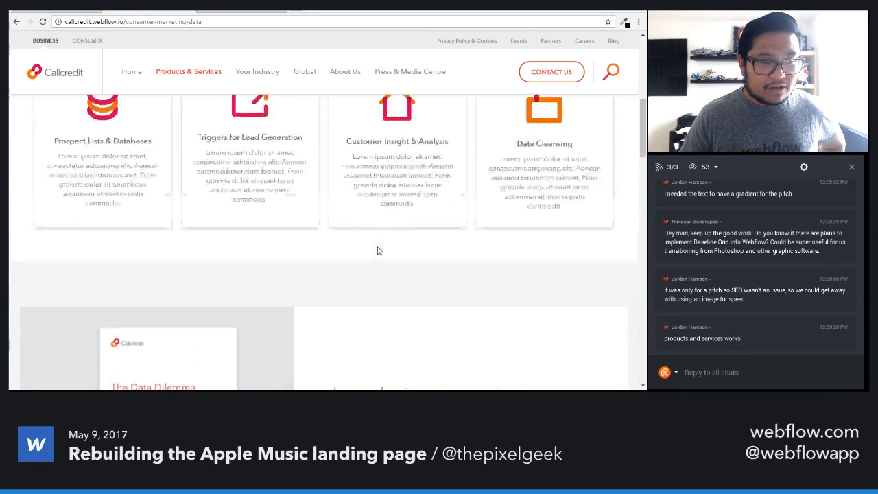
{"action": "scroll", "coordinate": [356, 261], "scroll_direction": "up", "scroll_amount": 1}
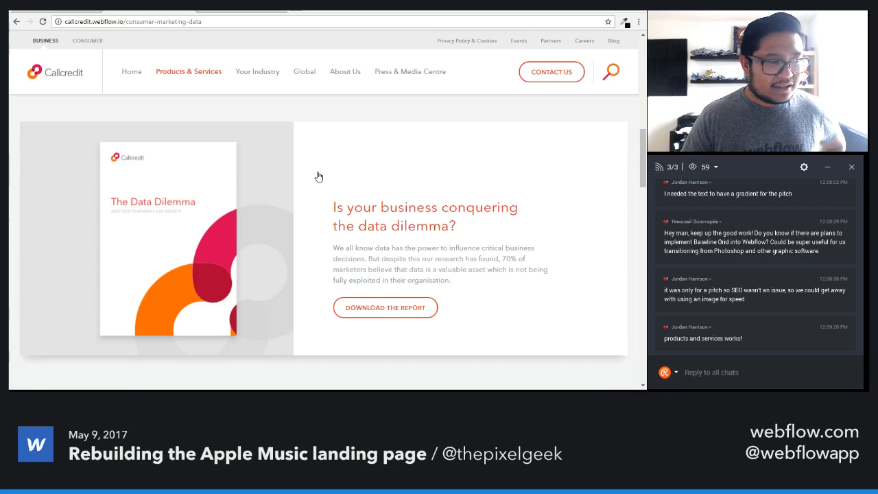
Scroll through the consumer data service cards, report download and awards to the footer.
{"action": "scroll", "coordinate": [269, 267], "scroll_direction": "down", "scroll_amount": 1}
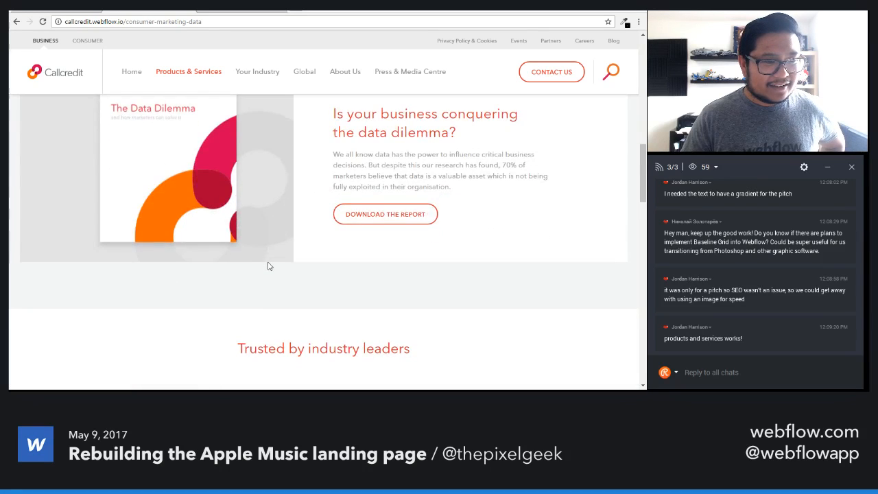
{"action": "scroll", "coordinate": [269, 267], "scroll_direction": "down", "scroll_amount": 1}
{"action": "scroll", "coordinate": [269, 265], "scroll_direction": "down", "scroll_amount": 1}
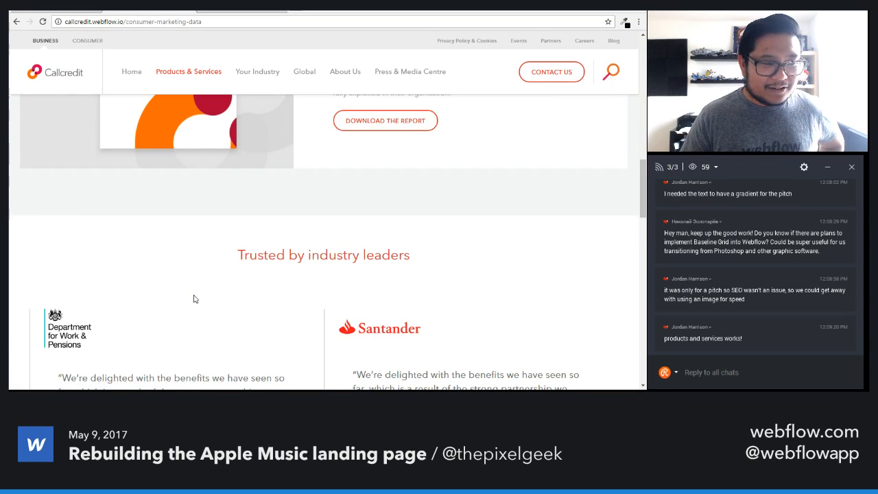
{"action": "scroll", "coordinate": [193, 298], "scroll_direction": "down", "scroll_amount": 1}
{"action": "scroll", "coordinate": [182, 251], "scroll_direction": "up", "scroll_amount": 4}
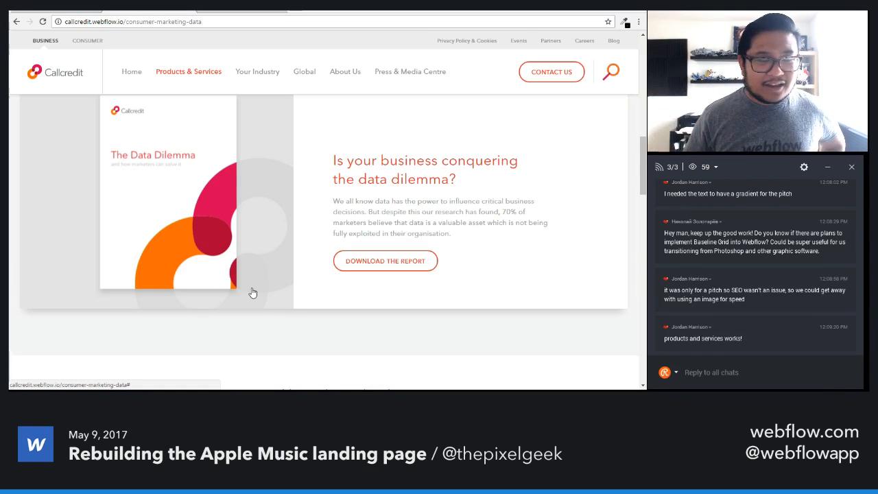
{"action": "scroll", "coordinate": [371, 253], "scroll_direction": "down", "scroll_amount": 7}
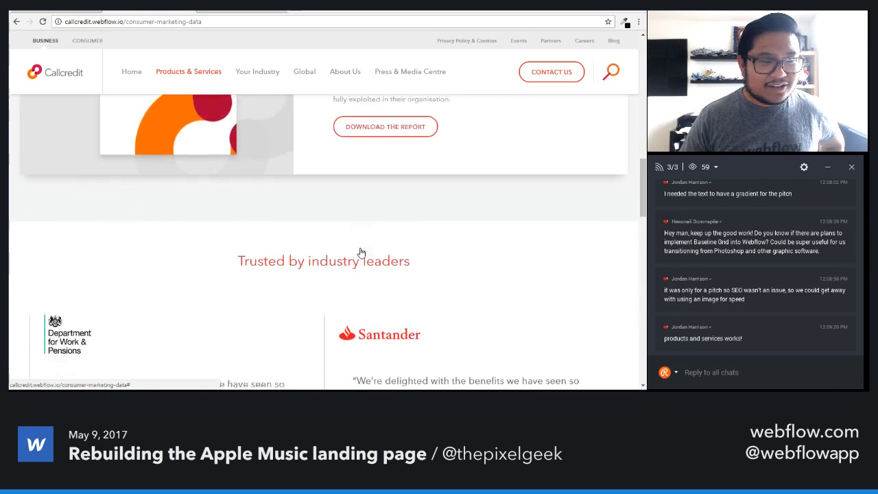
{"action": "scroll", "coordinate": [352, 257], "scroll_direction": "down", "scroll_amount": 5}
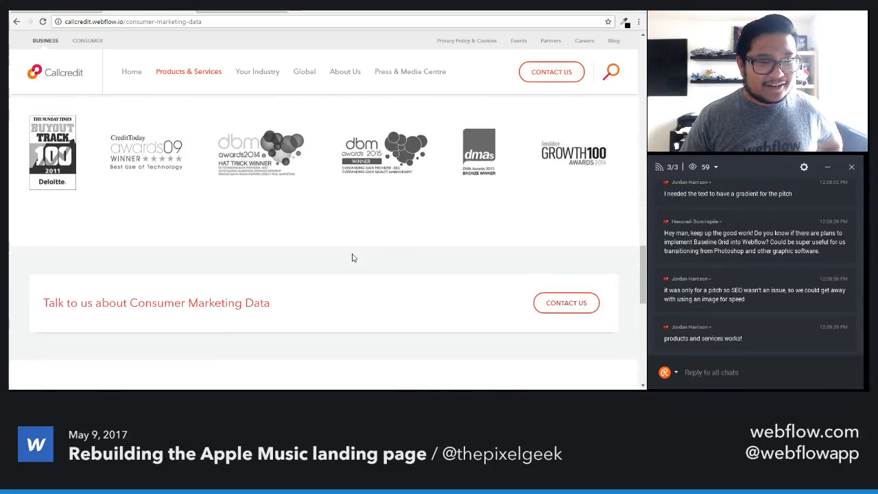
{"action": "scroll", "coordinate": [351, 257], "scroll_direction": "down", "scroll_amount": 1}
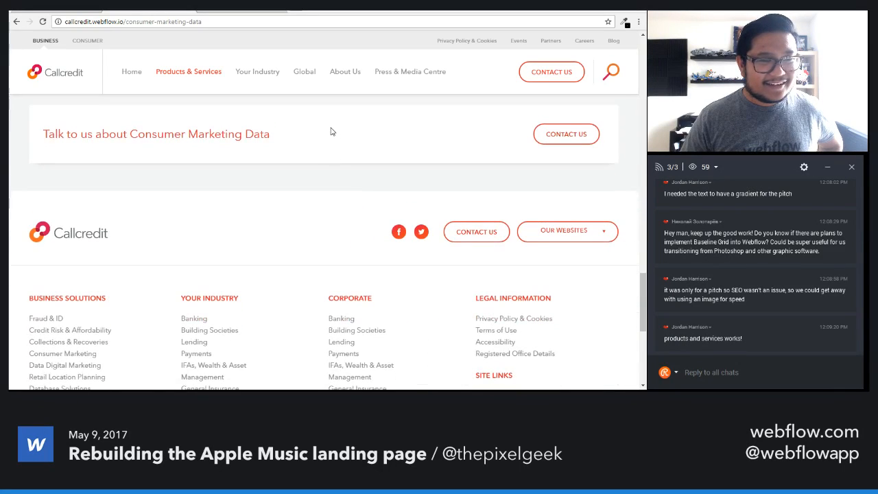
{"action": "scroll", "coordinate": [291, 211], "scroll_direction": "down", "scroll_amount": 3}
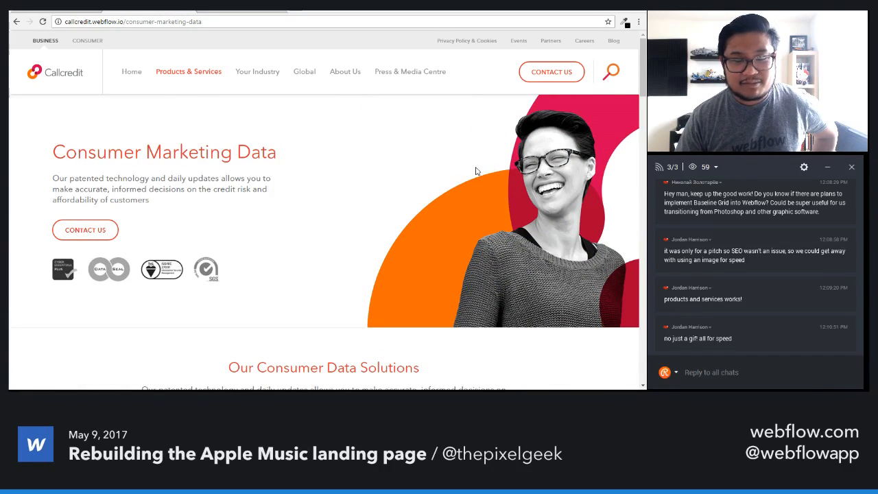
{"action": "left_click_drag", "start_coordinate": [504, 240], "coordinate": [226, 25]}
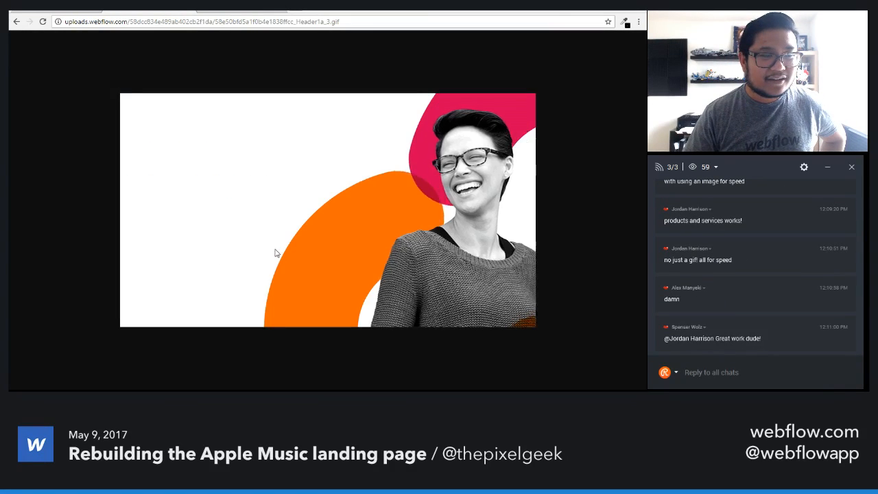
{"action": "left_click", "coordinate": [16, 21]}
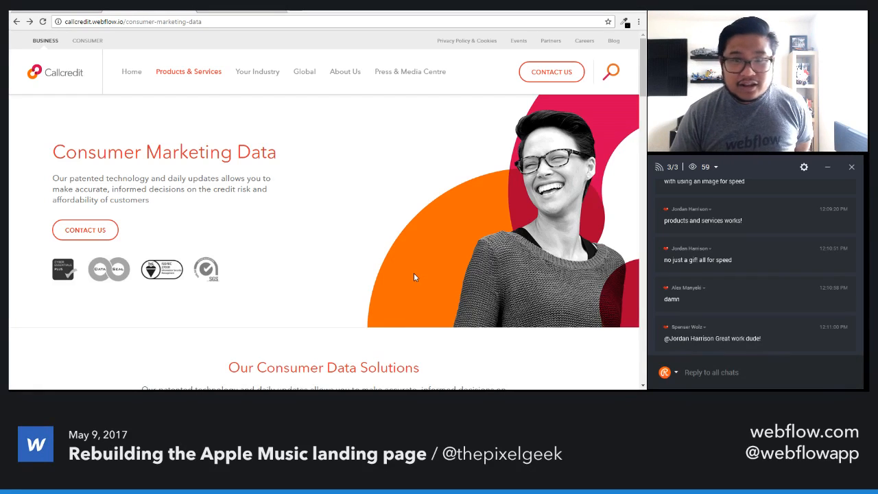
{"action": "scroll", "coordinate": [769, 315], "scroll_direction": "up", "scroll_amount": 3}
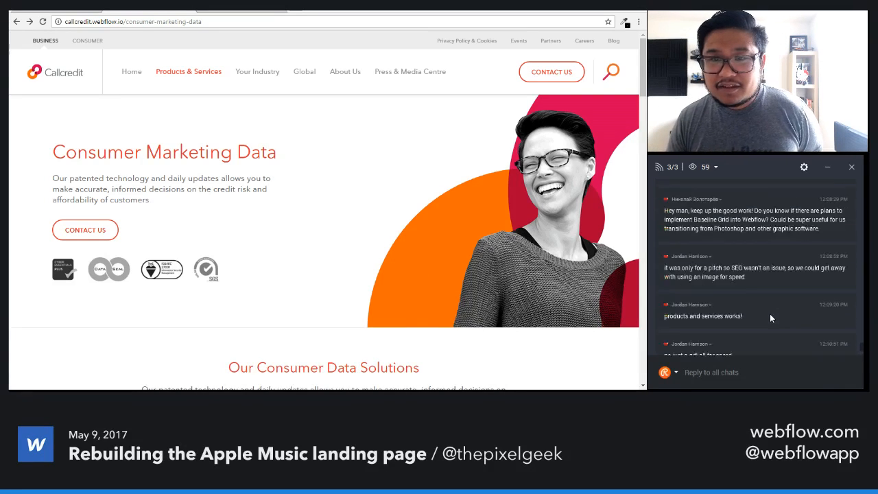
{"action": "scroll", "coordinate": [769, 316], "scroll_direction": "up", "scroll_amount": 3}
{"action": "scroll", "coordinate": [769, 315], "scroll_direction": "up", "scroll_amount": 5}
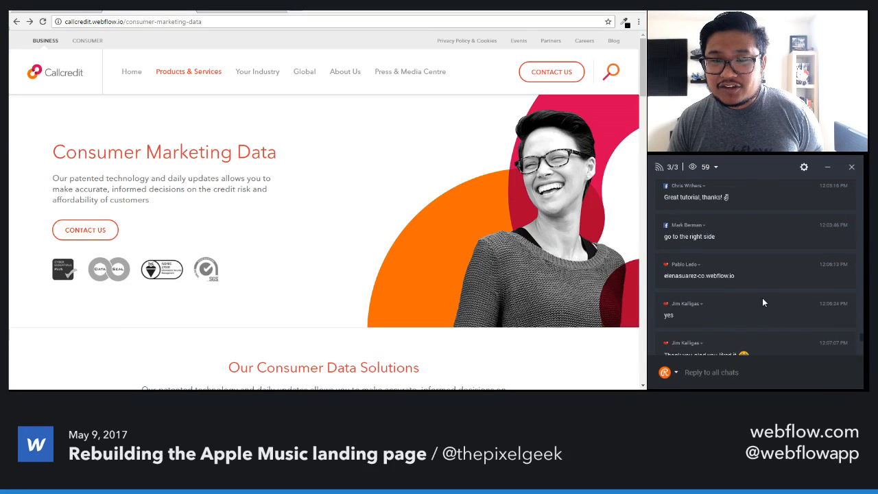
{"action": "scroll", "coordinate": [755, 292], "scroll_direction": "up", "scroll_amount": 1}
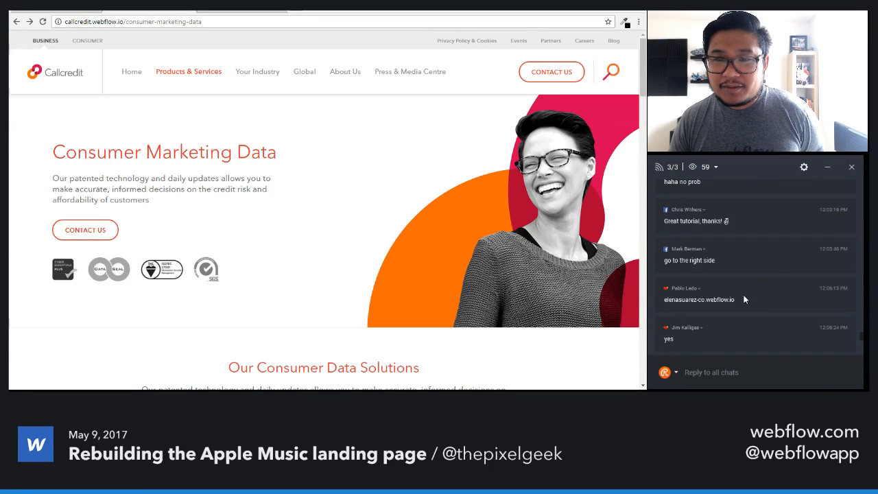
{"action": "scroll", "coordinate": [744, 298], "scroll_direction": "up", "scroll_amount": 2}
{"action": "scroll", "coordinate": [743, 299], "scroll_direction": "up", "scroll_amount": 1}
{"action": "scroll", "coordinate": [740, 306], "scroll_direction": "down", "scroll_amount": 1}
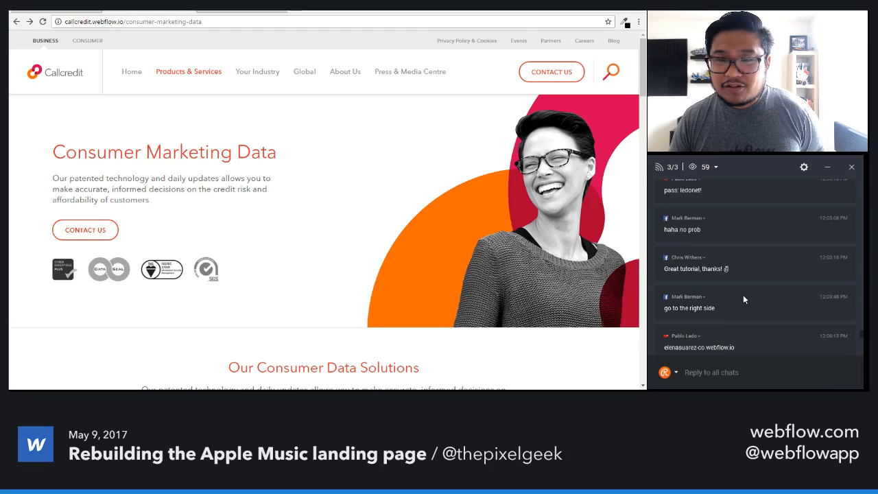
{"action": "scroll", "coordinate": [738, 310], "scroll_direction": "down", "scroll_amount": 1}
{"action": "left_click_drag", "start_coordinate": [663, 323], "coordinate": [737, 328]}
{"action": "key", "text": "ctrl+c"}
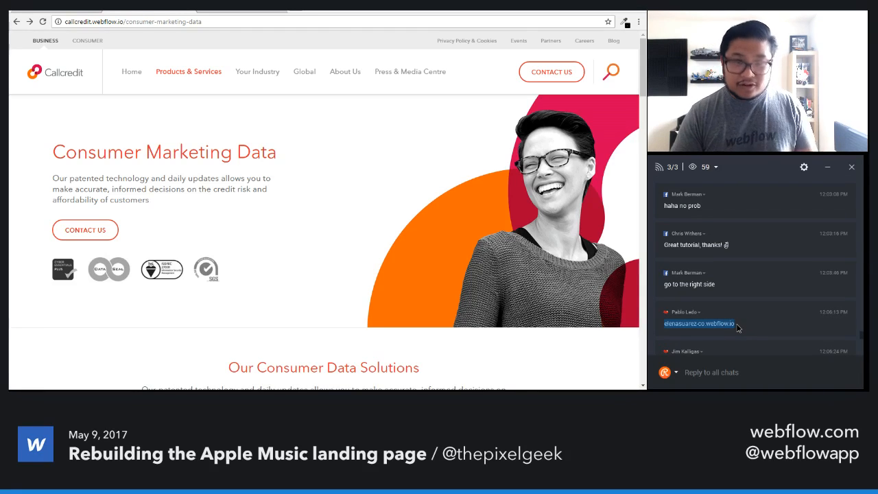
{"action": "scroll", "coordinate": [737, 328], "scroll_direction": "down", "scroll_amount": 3}
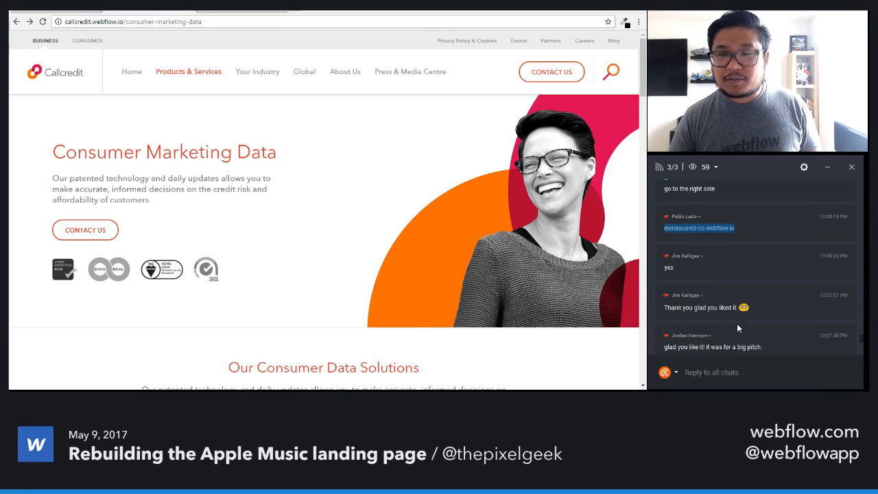
{"action": "scroll", "coordinate": [737, 328], "scroll_direction": "down", "scroll_amount": 5}
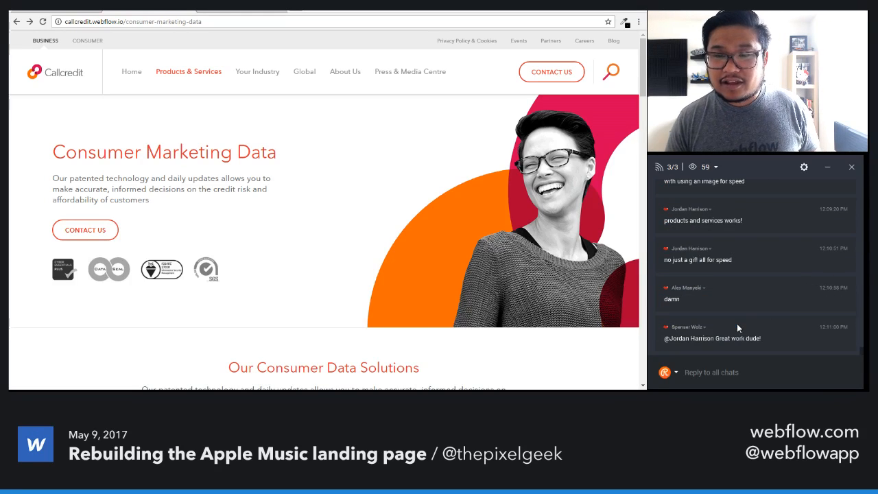
Load elenasuarez-co.webflow.io from the pasted address and dismiss its ¡Entendido! cookie banner.
{"action": "left_click", "coordinate": [183, 21]}
{"action": "key", "text": "ctrl+v"}
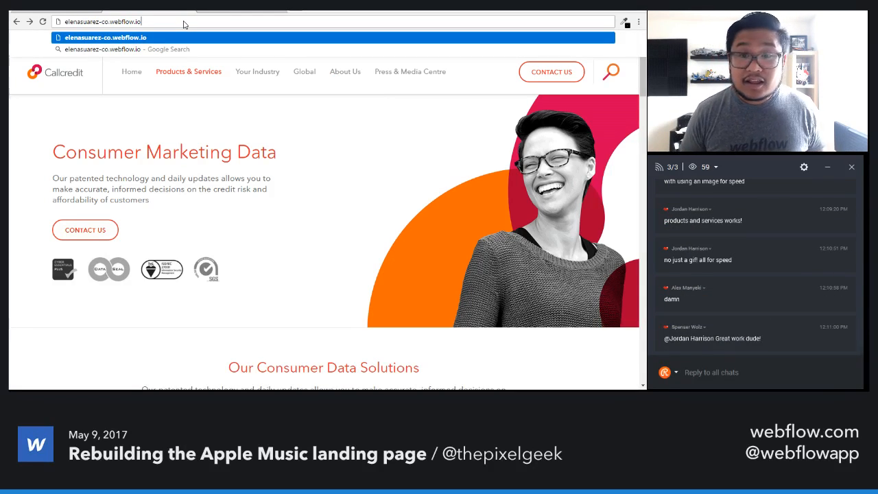
{"action": "scroll", "coordinate": [773, 296], "scroll_direction": "up", "scroll_amount": 5}
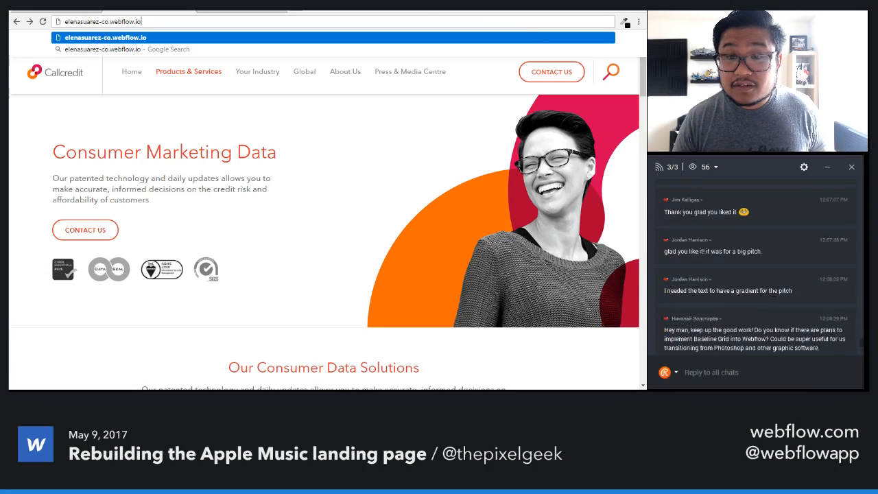
{"action": "scroll", "coordinate": [772, 293], "scroll_direction": "up", "scroll_amount": 4}
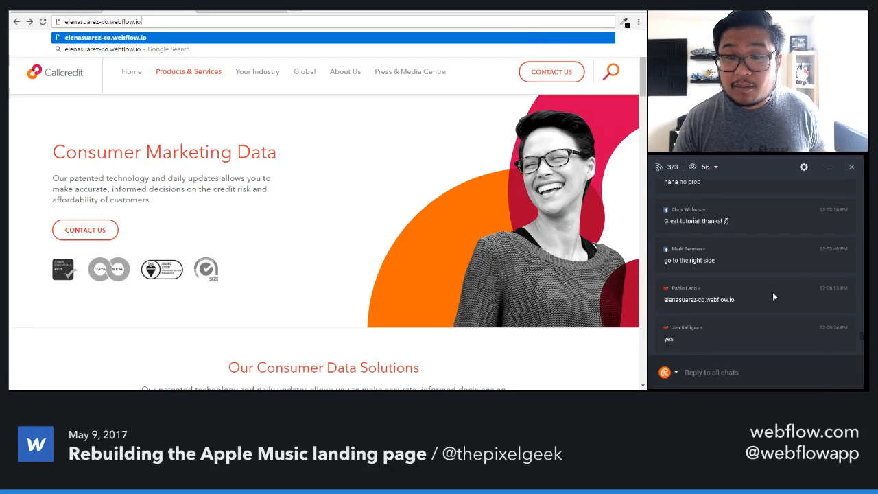
{"action": "scroll", "coordinate": [772, 297], "scroll_direction": "down", "scroll_amount": 9}
{"action": "key", "text": "Return"}
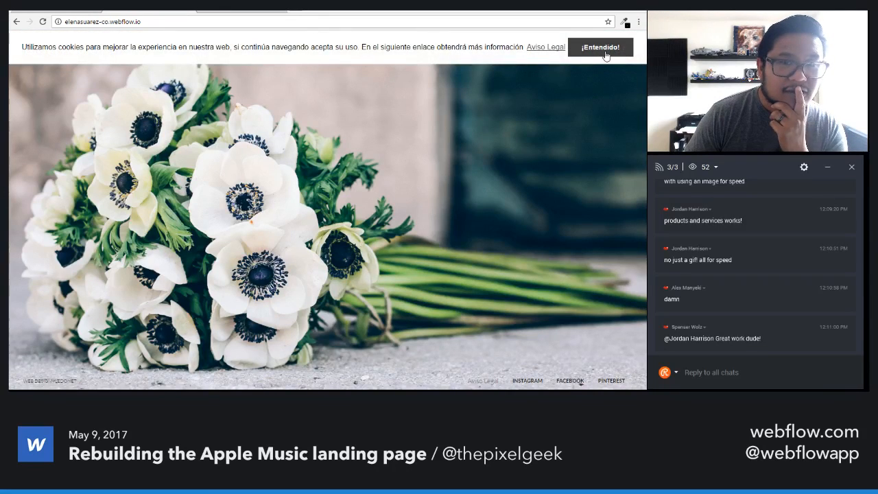
{"action": "left_click", "coordinate": [600, 48]}
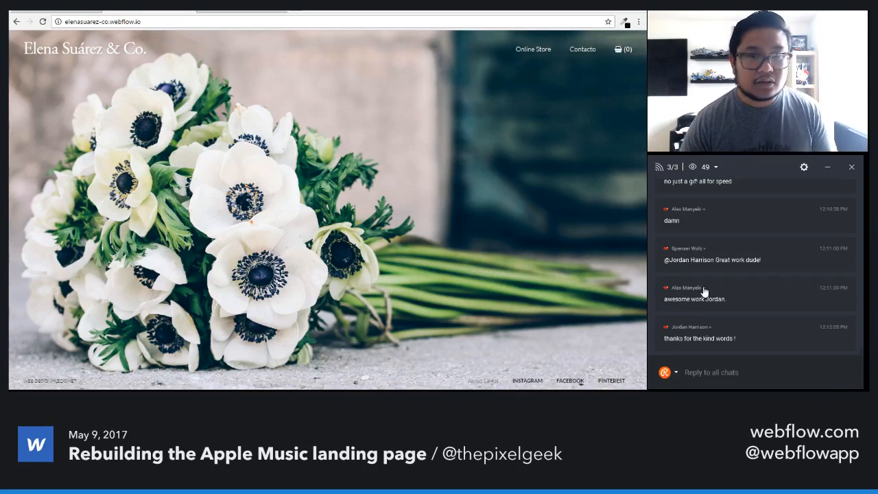
{"action": "scroll", "coordinate": [759, 307], "scroll_direction": "up", "scroll_amount": 2}
{"action": "scroll", "coordinate": [759, 308], "scroll_direction": "up", "scroll_amount": 3}
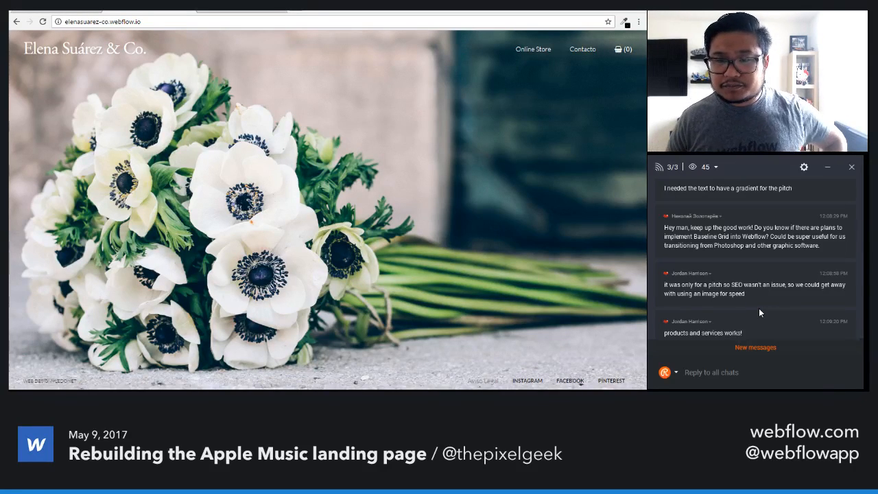
{"action": "scroll", "coordinate": [758, 309], "scroll_direction": "up", "scroll_amount": 3}
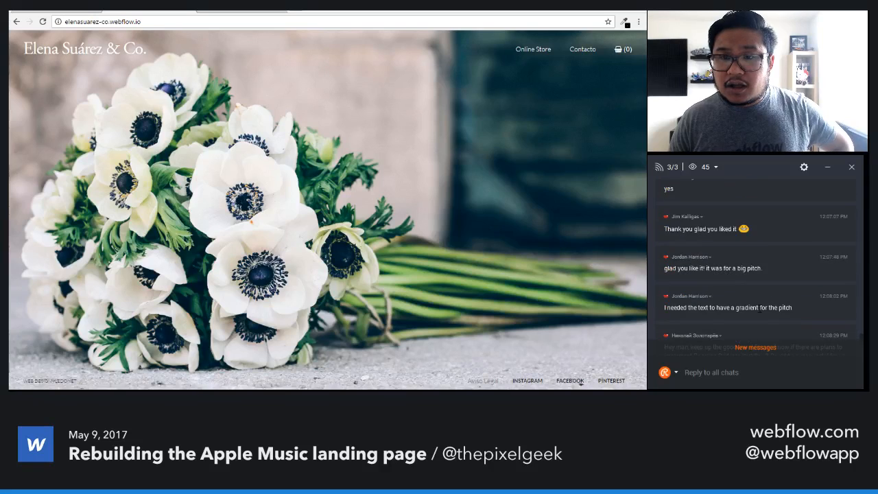
{"action": "scroll", "coordinate": [759, 313], "scroll_direction": "up", "scroll_amount": 1}
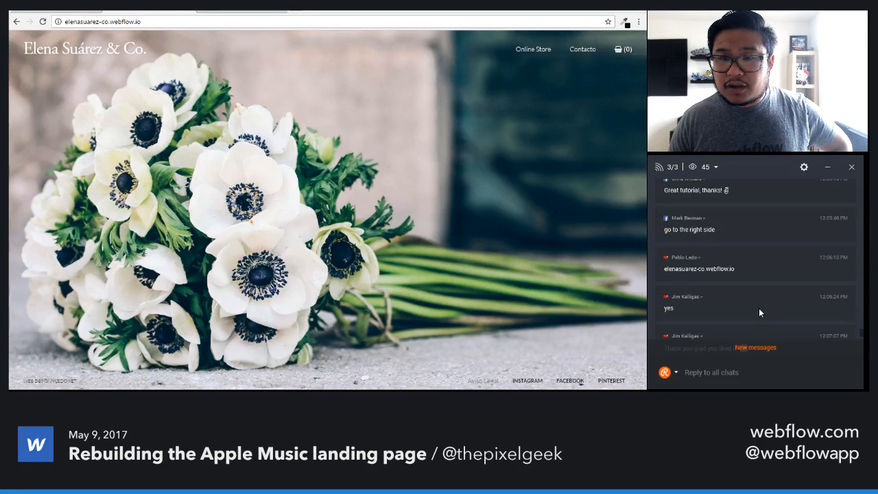
{"action": "scroll", "coordinate": [759, 308], "scroll_direction": "up", "scroll_amount": 6}
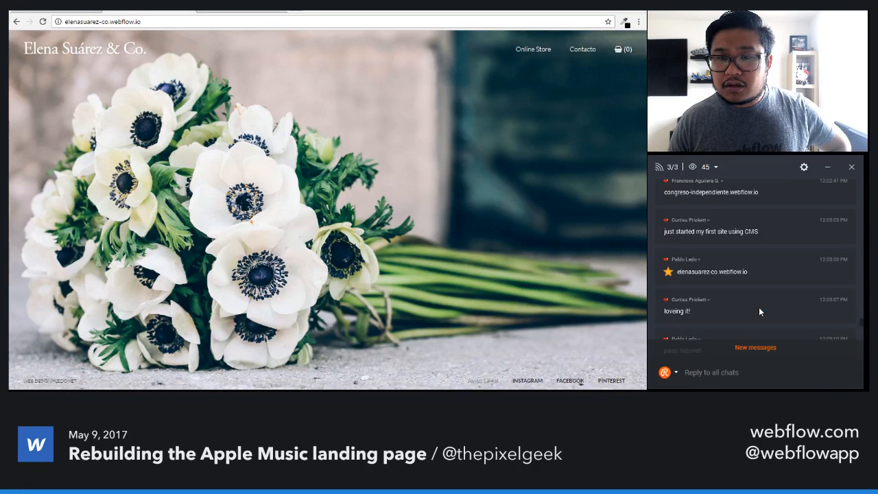
{"action": "scroll", "coordinate": [758, 308], "scroll_direction": "down", "scroll_amount": 10}
{"action": "left_click", "coordinate": [753, 348]}
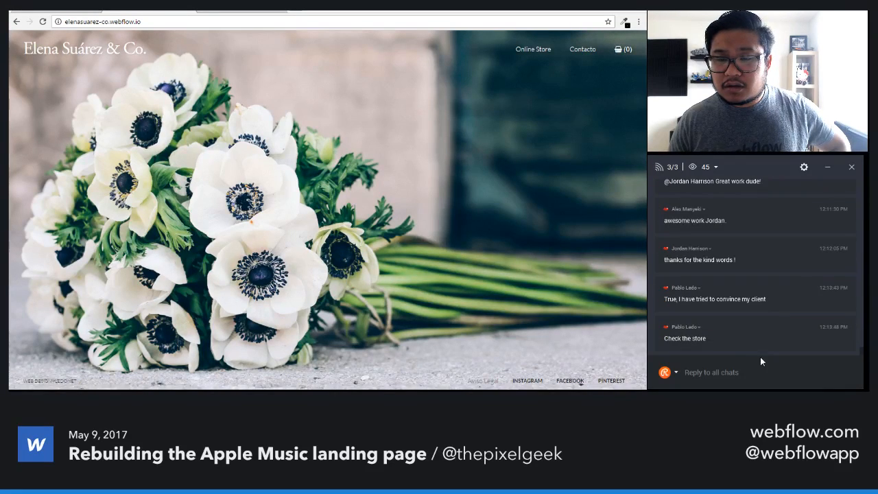
{"action": "left_click", "coordinate": [538, 51]}
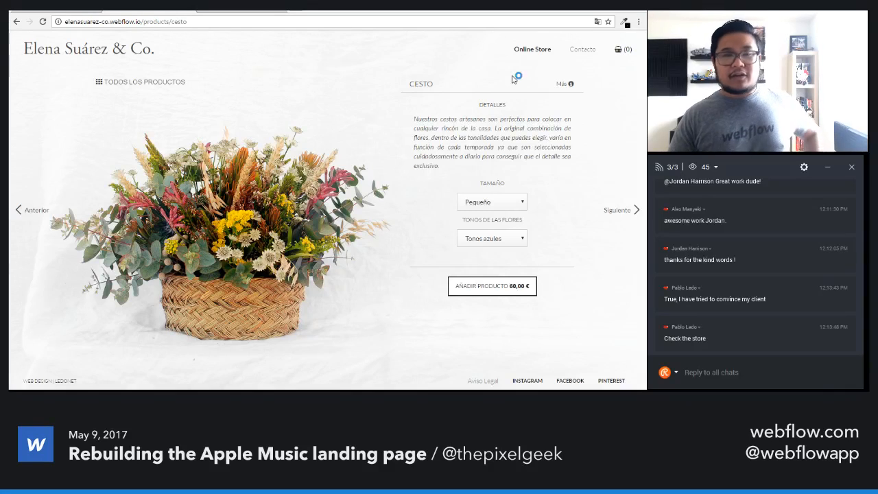
{"action": "left_click", "coordinate": [612, 220]}
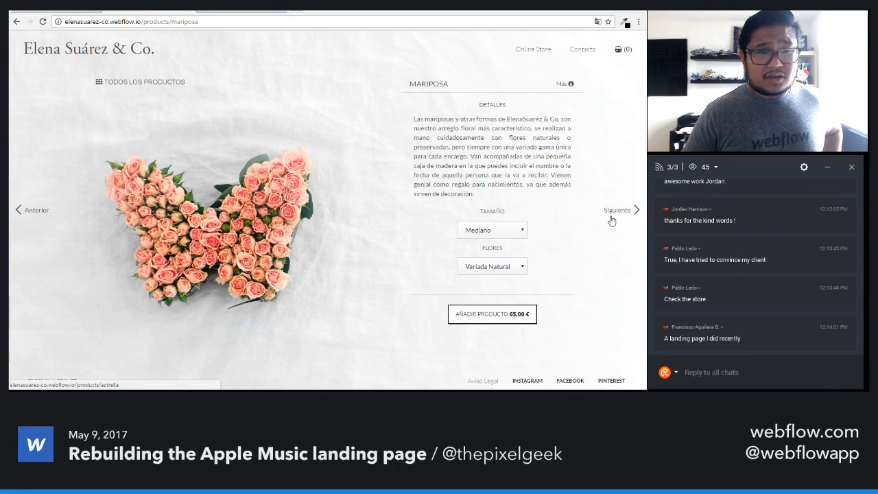
{"action": "left_click", "coordinate": [610, 220]}
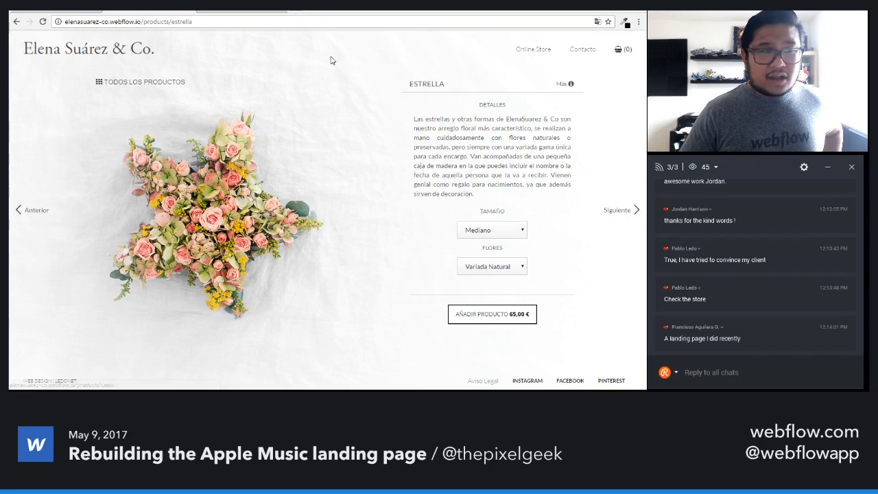
{"action": "left_click", "coordinate": [110, 56]}
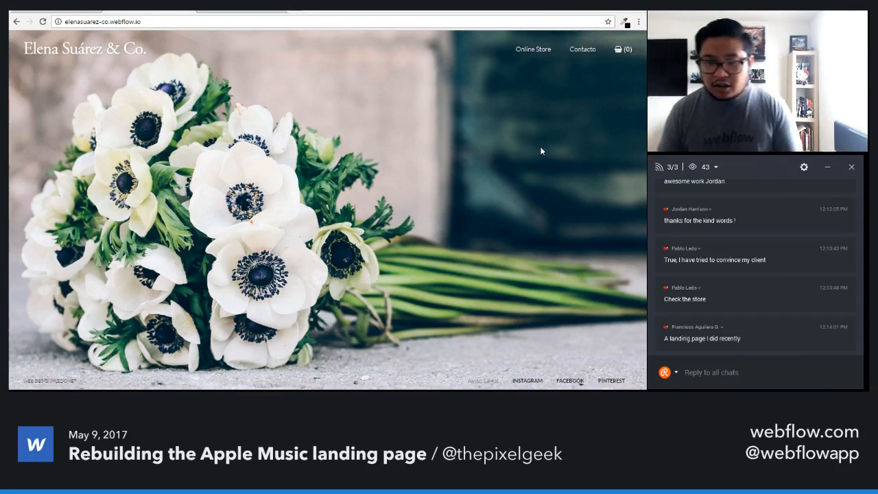
Copy the congreso-independiente.webflow.io link from the chat and load it in the address bar.
{"action": "scroll", "coordinate": [778, 337], "scroll_direction": "up", "scroll_amount": 2}
{"action": "scroll", "coordinate": [777, 334], "scroll_direction": "up", "scroll_amount": 5}
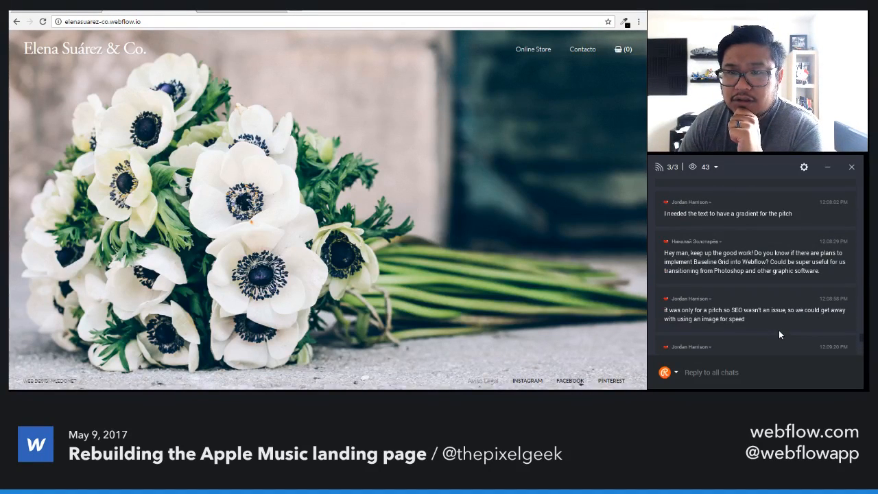
{"action": "scroll", "coordinate": [778, 334], "scroll_direction": "up", "scroll_amount": 5}
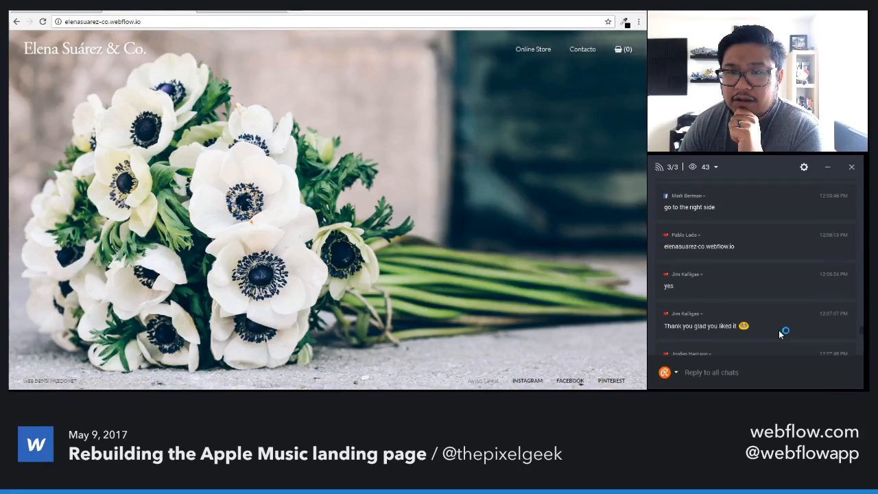
{"action": "scroll", "coordinate": [779, 334], "scroll_direction": "up", "scroll_amount": 5}
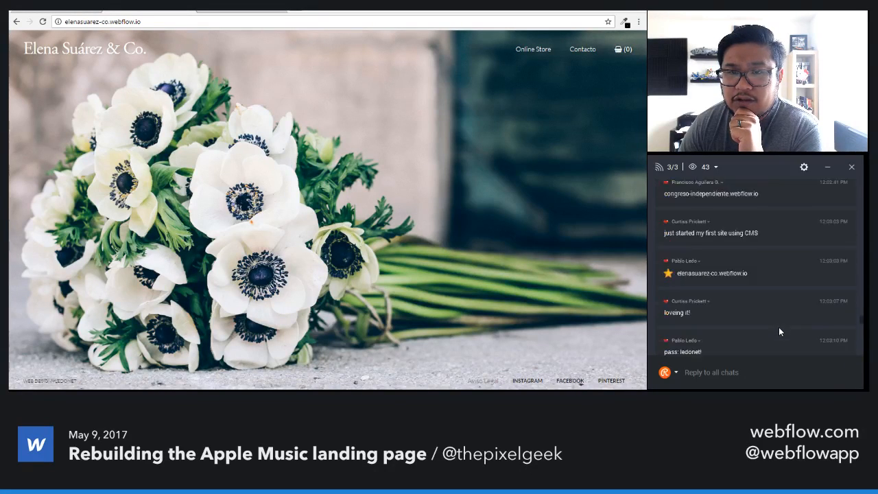
{"action": "scroll", "coordinate": [778, 331], "scroll_direction": "up", "scroll_amount": 3}
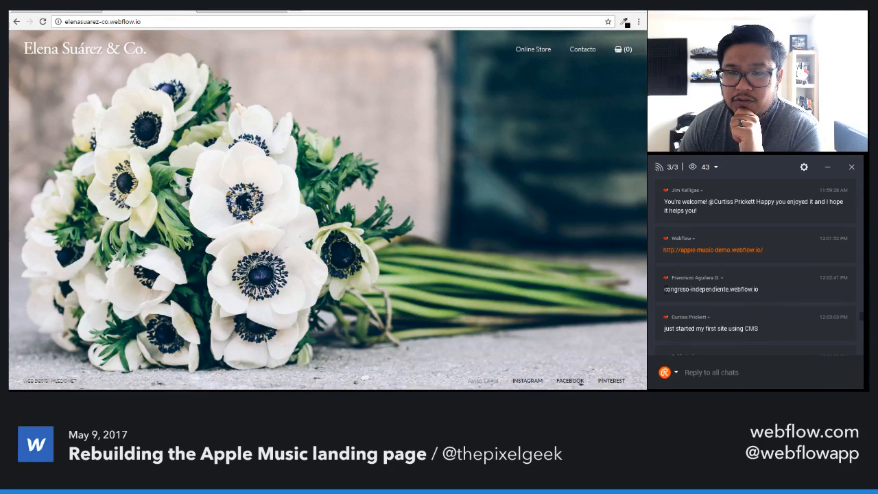
{"action": "left_click_drag", "start_coordinate": [663, 289], "coordinate": [758, 290]}
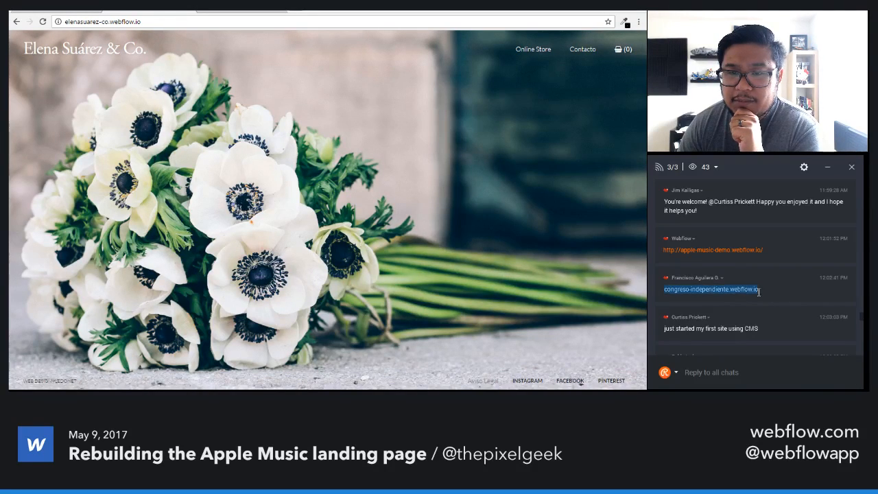
{"action": "key", "text": "ctrl+c"}
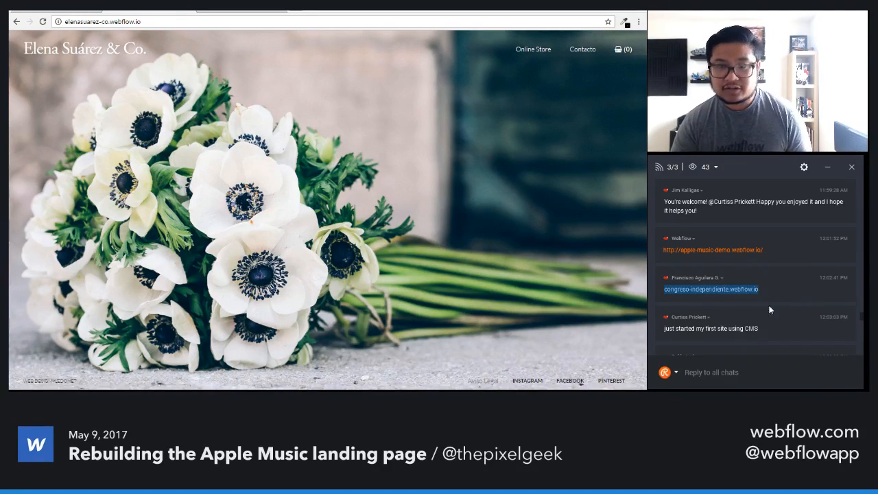
{"action": "left_click", "coordinate": [264, 20]}
{"action": "key", "text": "ctrl+v"}
{"action": "key", "text": "Return"}
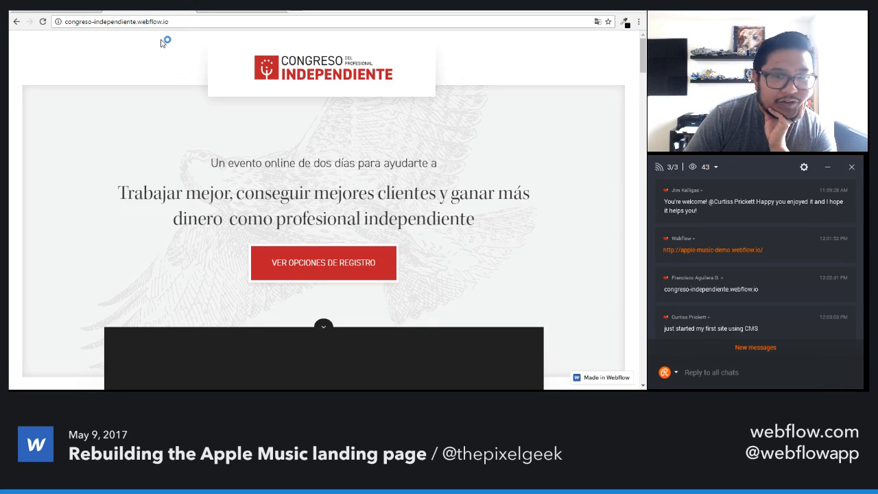
Scroll down through the Congreso Independiente speakers section, jumping the chat to its newest messages.
{"action": "scroll", "coordinate": [160, 106], "scroll_direction": "down", "scroll_amount": 1}
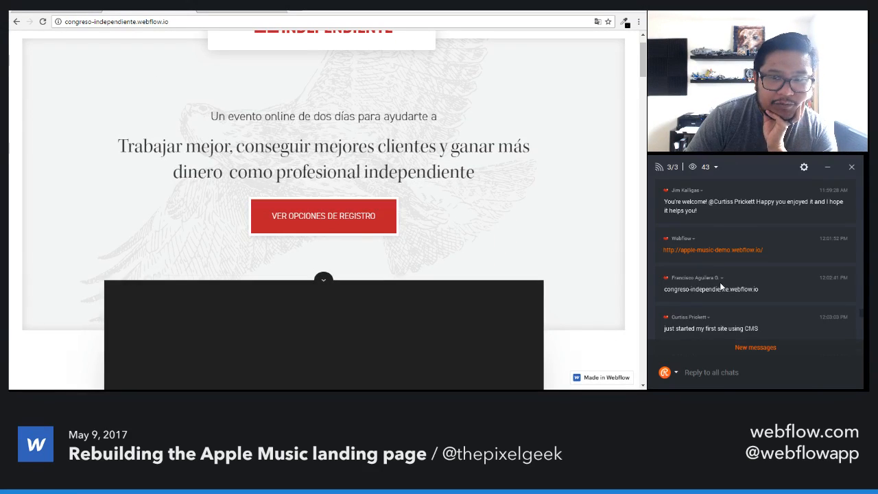
{"action": "scroll", "coordinate": [720, 281], "scroll_direction": "down", "scroll_amount": 5}
{"action": "left_click", "coordinate": [739, 353]}
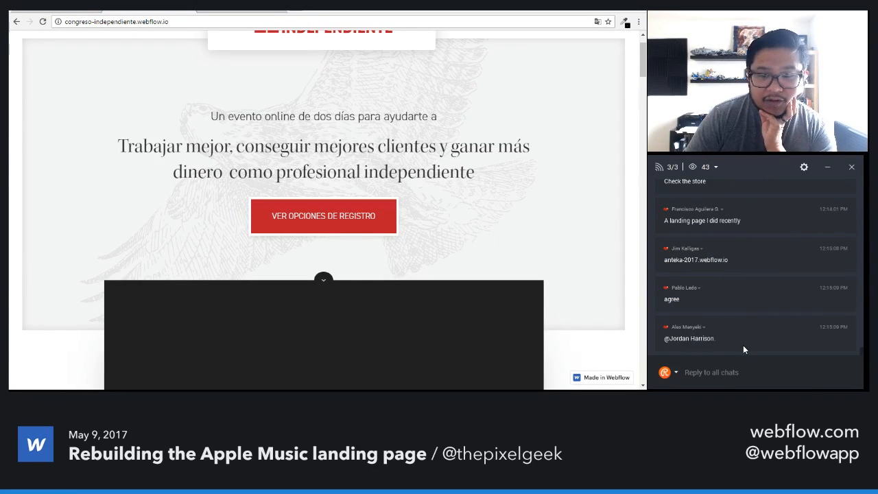
{"action": "scroll", "coordinate": [559, 150], "scroll_direction": "down", "scroll_amount": 5}
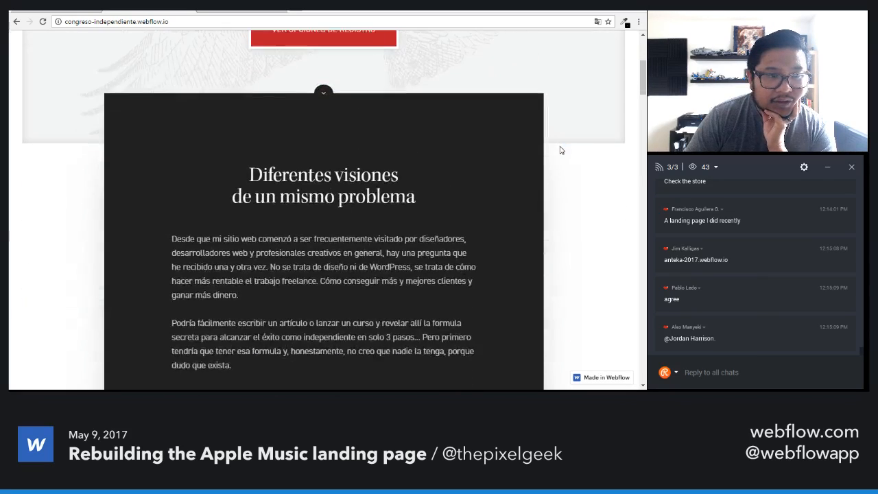
{"action": "scroll", "coordinate": [559, 149], "scroll_direction": "down", "scroll_amount": 3}
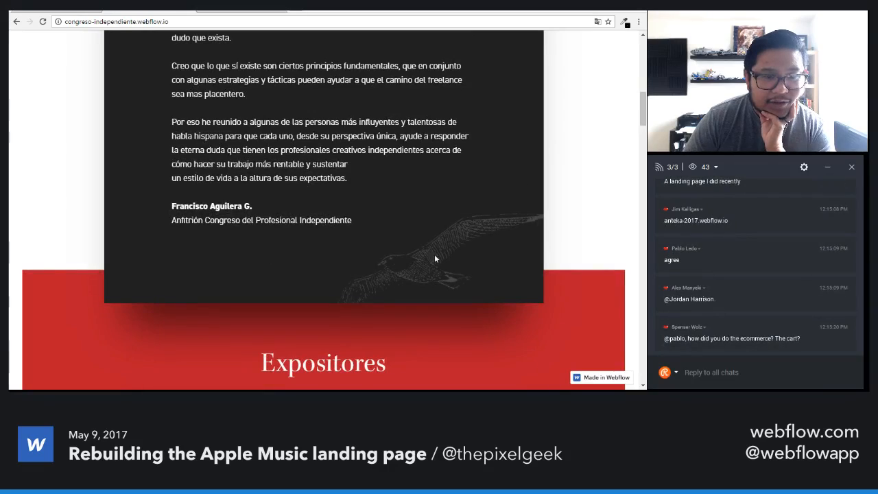
{"action": "scroll", "coordinate": [481, 237], "scroll_direction": "up", "scroll_amount": 8}
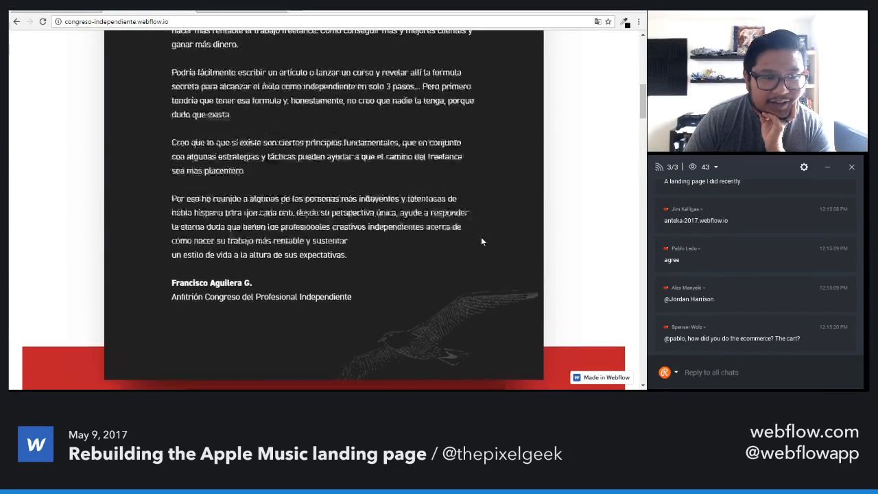
{"action": "scroll", "coordinate": [480, 240], "scroll_direction": "up", "scroll_amount": 1}
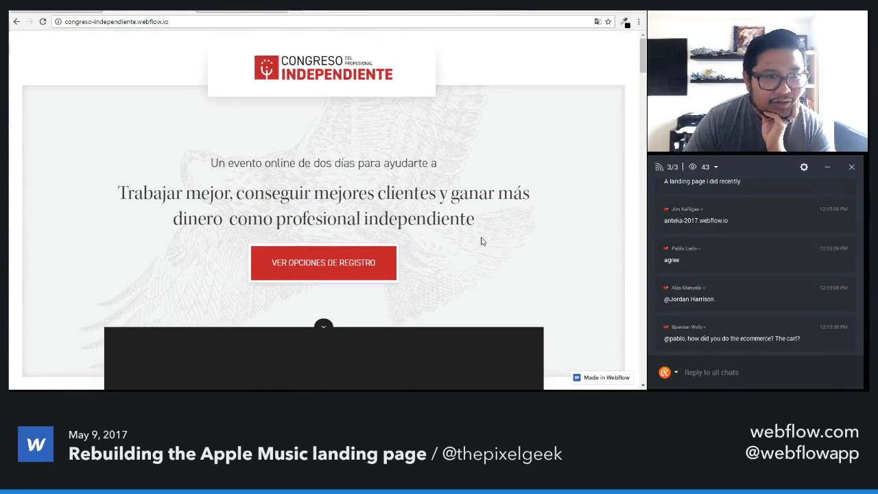
{"action": "scroll", "coordinate": [481, 240], "scroll_direction": "down", "scroll_amount": 1}
{"action": "scroll", "coordinate": [480, 240], "scroll_direction": "down", "scroll_amount": 2}
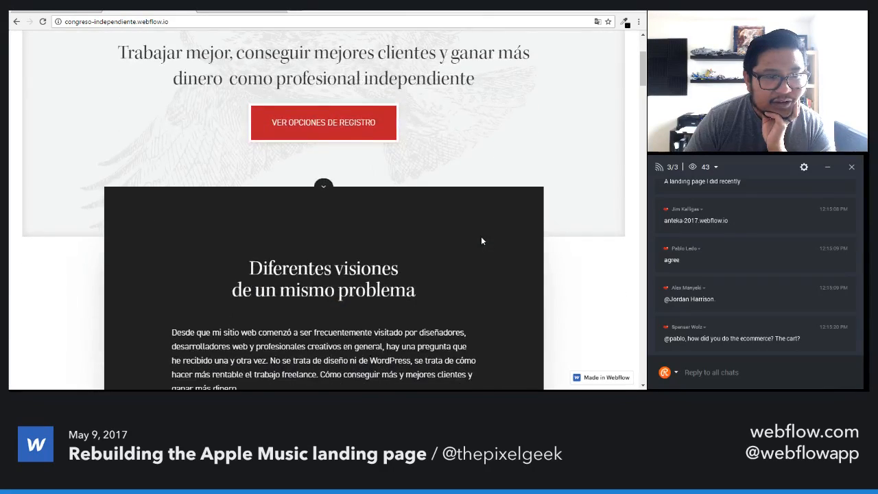
{"action": "scroll", "coordinate": [480, 239], "scroll_direction": "down", "scroll_amount": 8}
{"action": "scroll", "coordinate": [473, 183], "scroll_direction": "down", "scroll_amount": 1}
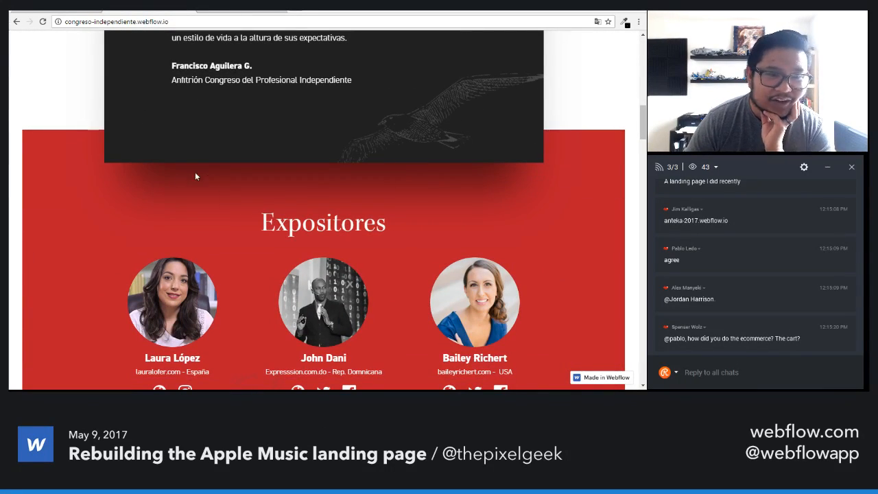
{"action": "scroll", "coordinate": [186, 173], "scroll_direction": "down", "scroll_amount": 2}
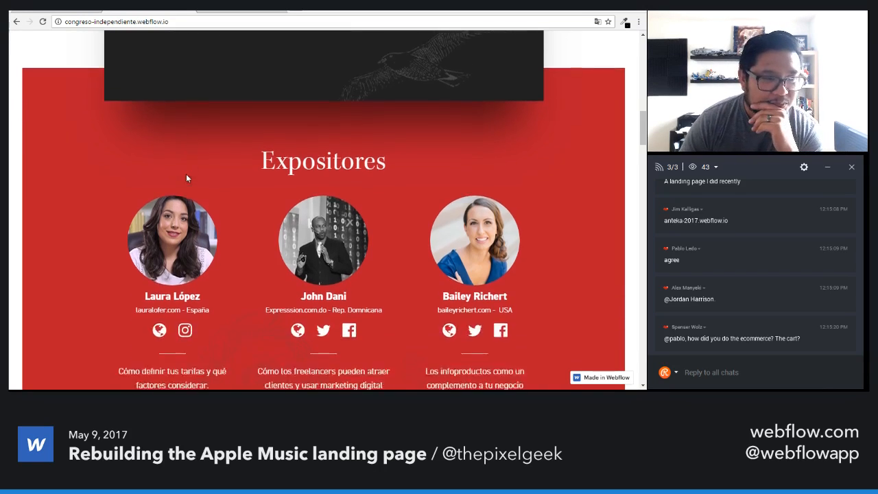
{"action": "scroll", "coordinate": [504, 194], "scroll_direction": "down", "scroll_amount": 1}
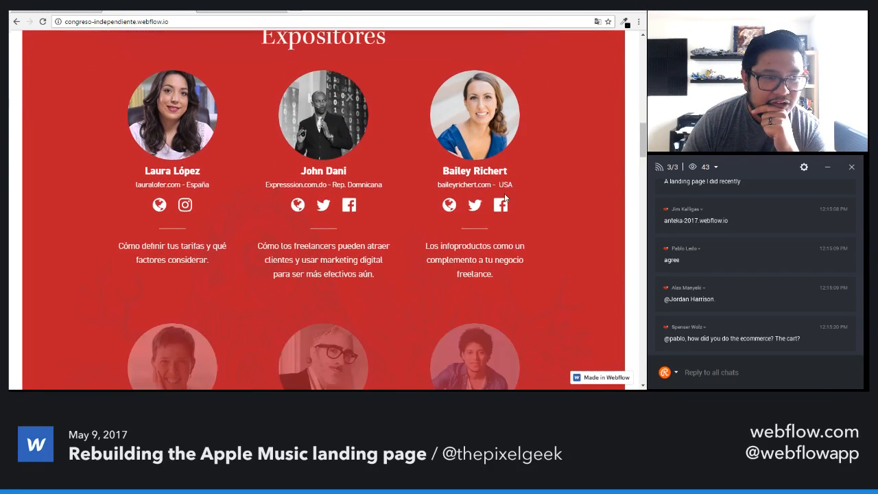
{"action": "scroll", "coordinate": [504, 198], "scroll_direction": "down", "scroll_amount": 1}
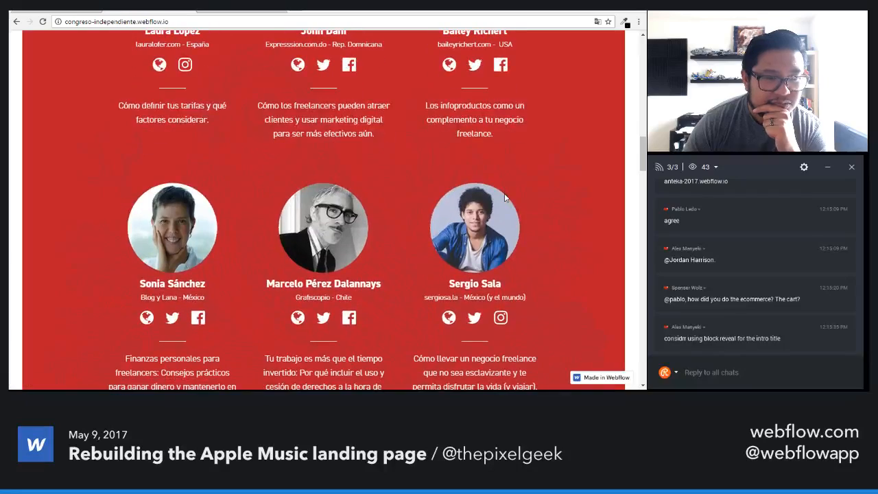
{"action": "scroll", "coordinate": [504, 198], "scroll_direction": "down", "scroll_amount": 3}
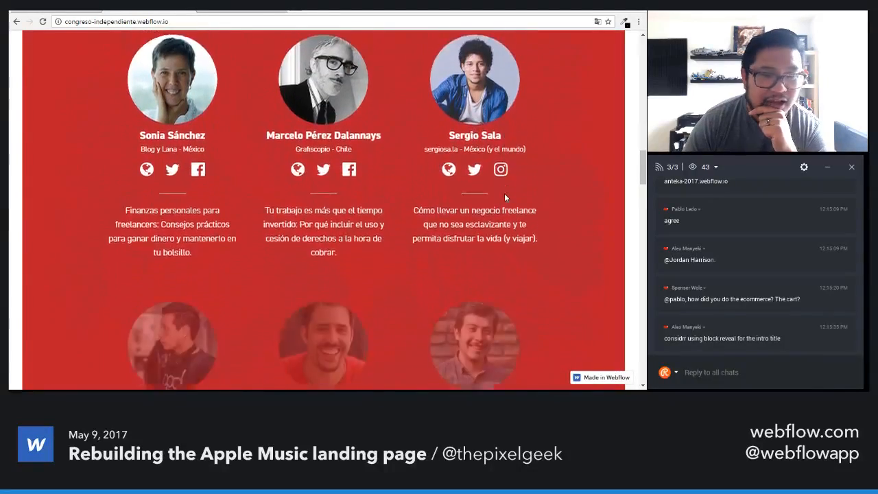
Continue down to the event page footer, then scroll back up toward the top hero.
{"action": "scroll", "coordinate": [504, 198], "scroll_direction": "down", "scroll_amount": 5}
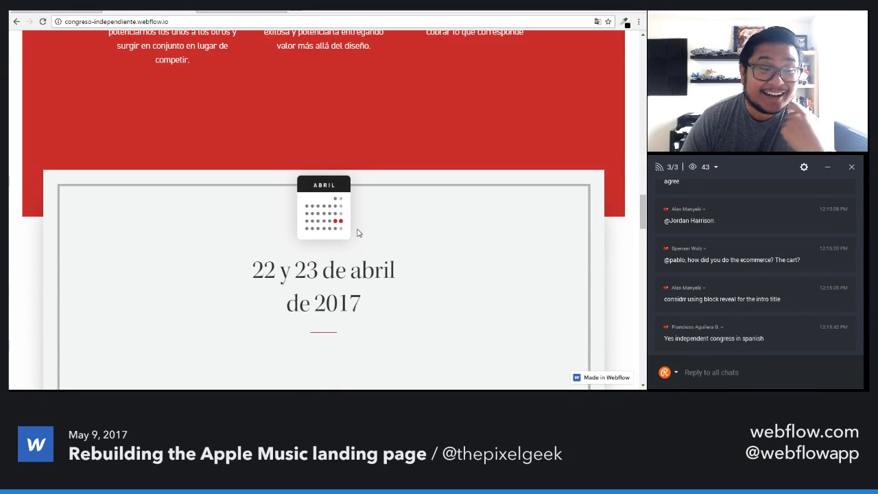
{"action": "scroll", "coordinate": [356, 231], "scroll_direction": "down", "scroll_amount": 1}
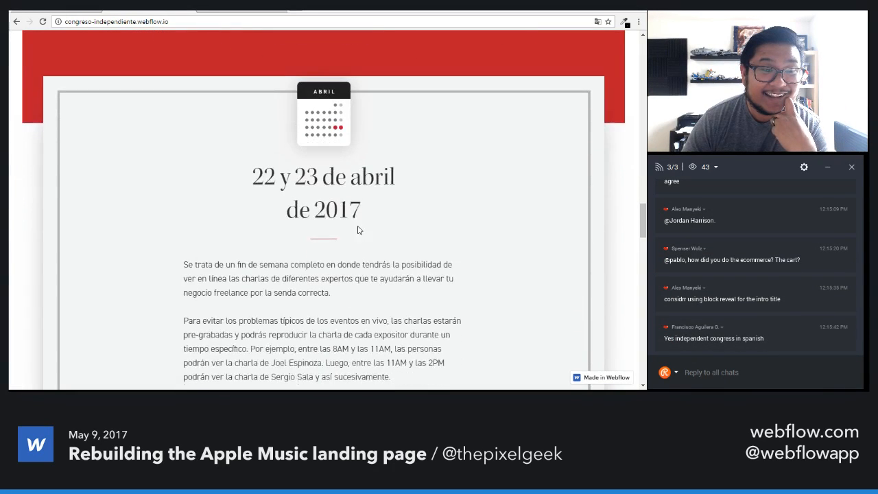
{"action": "scroll", "coordinate": [358, 223], "scroll_direction": "down", "scroll_amount": 1}
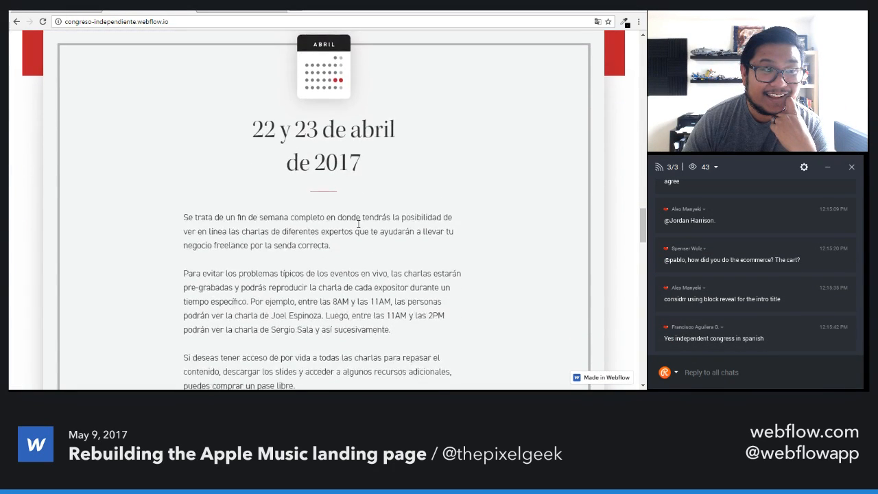
{"action": "scroll", "coordinate": [358, 223], "scroll_direction": "down", "scroll_amount": 3}
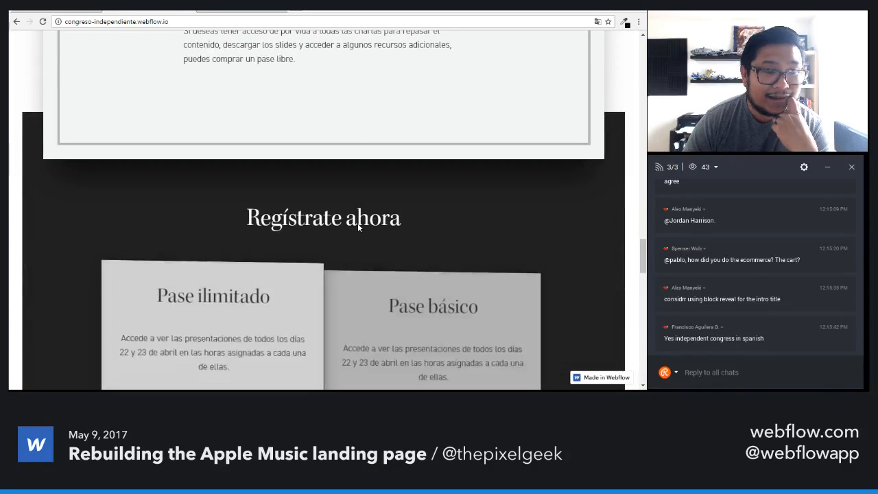
{"action": "scroll", "coordinate": [358, 224], "scroll_direction": "down", "scroll_amount": 1}
{"action": "scroll", "coordinate": [578, 244], "scroll_direction": "down", "scroll_amount": 2}
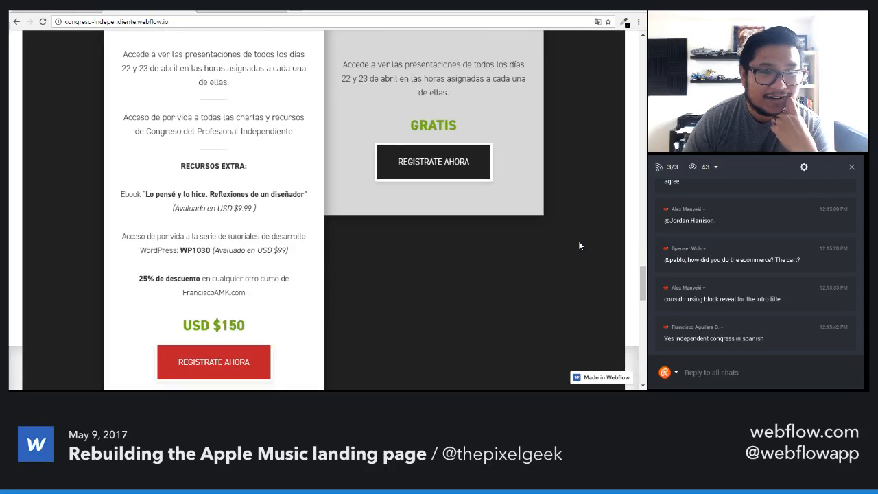
{"action": "scroll", "coordinate": [578, 245], "scroll_direction": "down", "scroll_amount": 2}
{"action": "scroll", "coordinate": [578, 244], "scroll_direction": "down", "scroll_amount": 3}
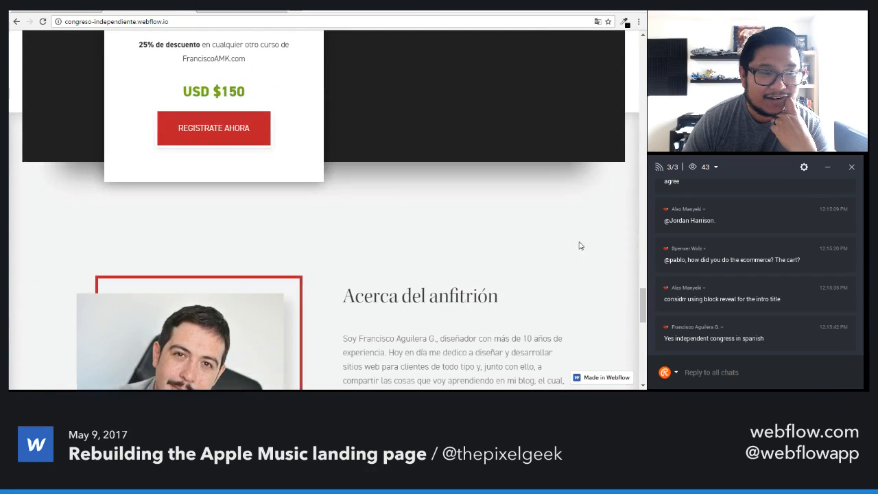
{"action": "scroll", "coordinate": [578, 245], "scroll_direction": "down", "scroll_amount": 4}
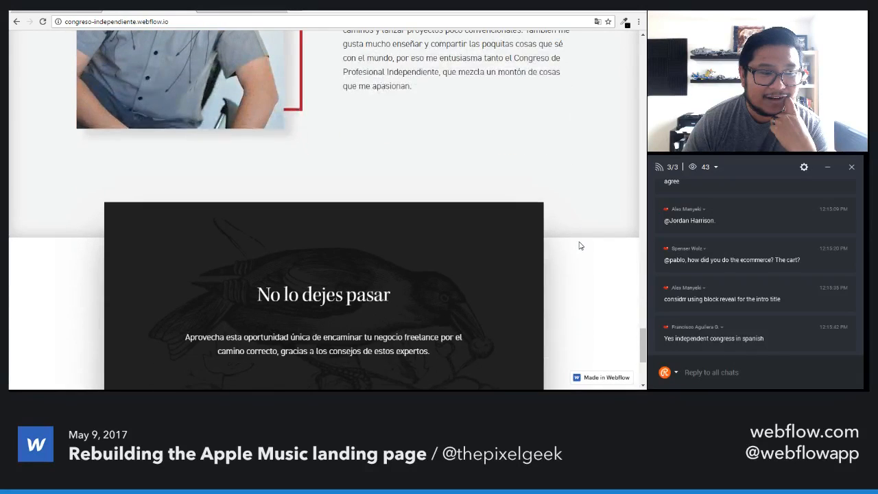
{"action": "scroll", "coordinate": [578, 245], "scroll_direction": "down", "scroll_amount": 2}
{"action": "scroll", "coordinate": [579, 246], "scroll_direction": "down", "scroll_amount": 2}
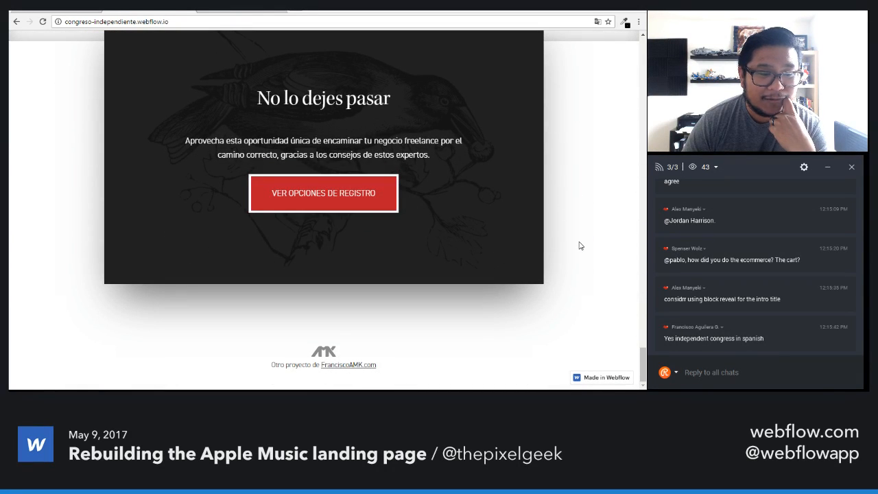
{"action": "scroll", "coordinate": [579, 246], "scroll_direction": "up", "scroll_amount": 10}
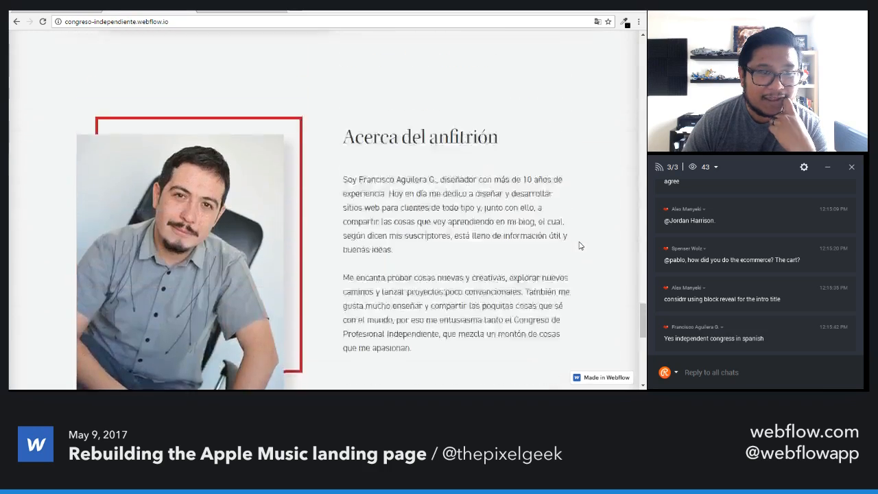
{"action": "scroll", "coordinate": [579, 246], "scroll_direction": "up", "scroll_amount": 15}
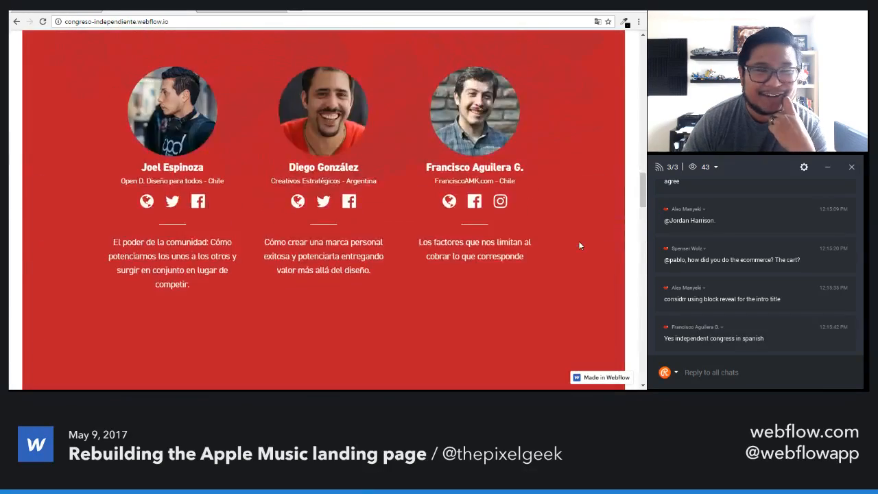
{"action": "scroll", "coordinate": [579, 245], "scroll_direction": "up", "scroll_amount": 12}
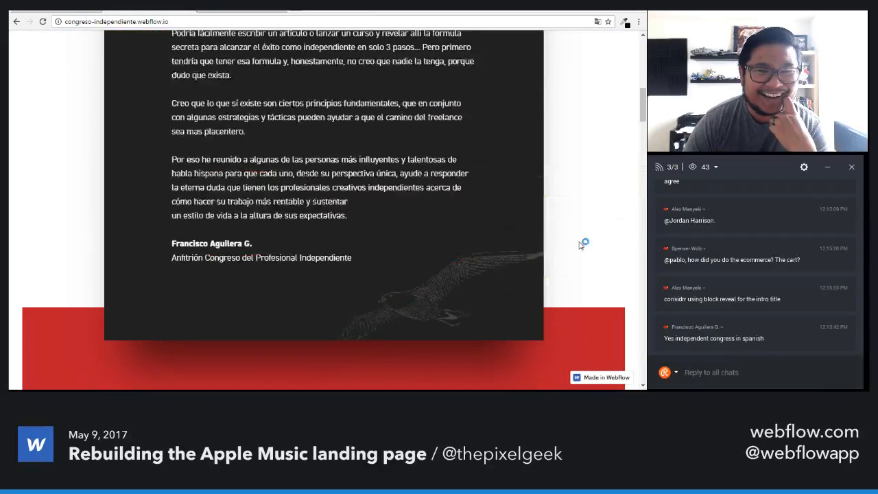
{"action": "scroll", "coordinate": [579, 245], "scroll_direction": "up", "scroll_amount": 4}
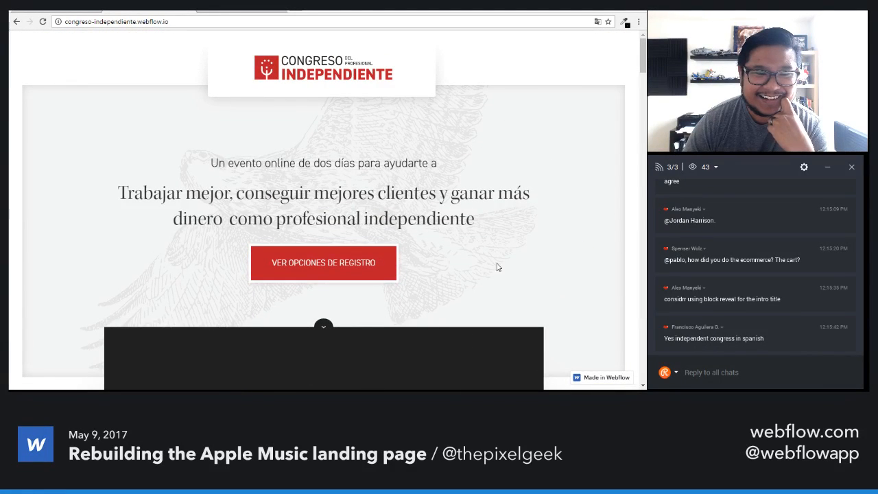
Follow 'Ver opciones de registro' to the pricing section, scroll back, then return to apple.com Music.
{"action": "left_click", "coordinate": [336, 273]}
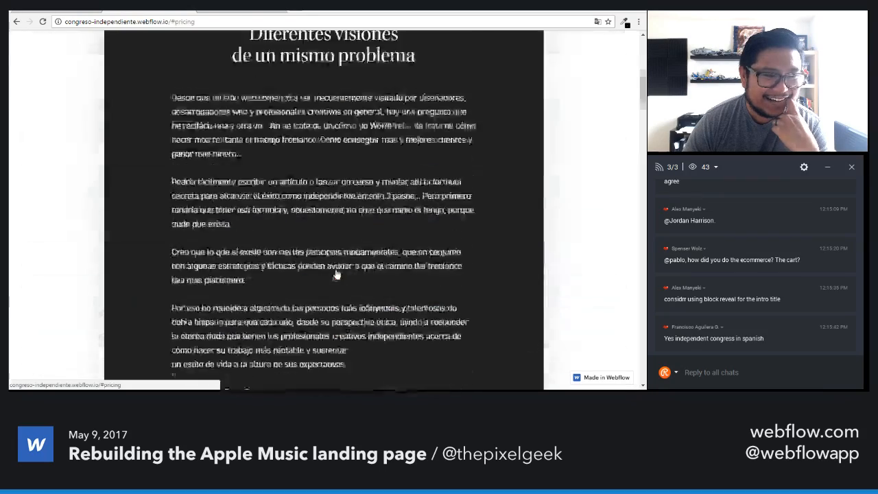
{"action": "scroll", "coordinate": [336, 273], "scroll_direction": "down", "scroll_amount": 4}
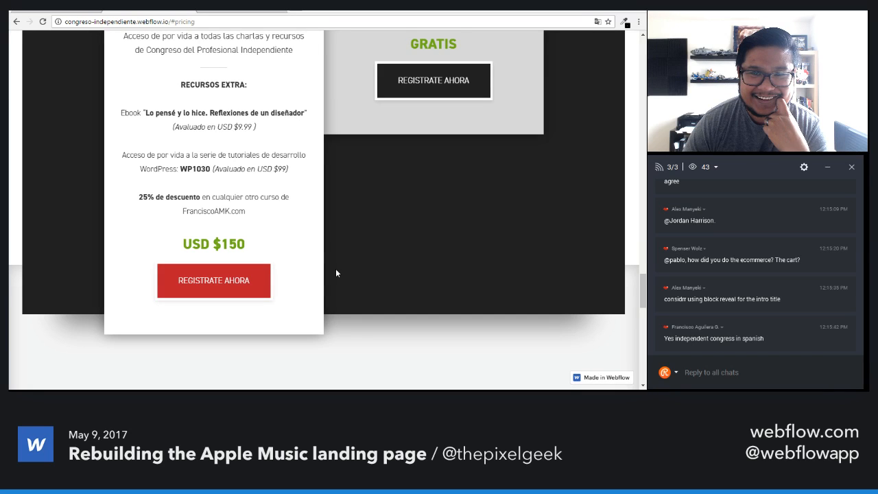
{"action": "scroll", "coordinate": [336, 273], "scroll_direction": "down", "scroll_amount": 8}
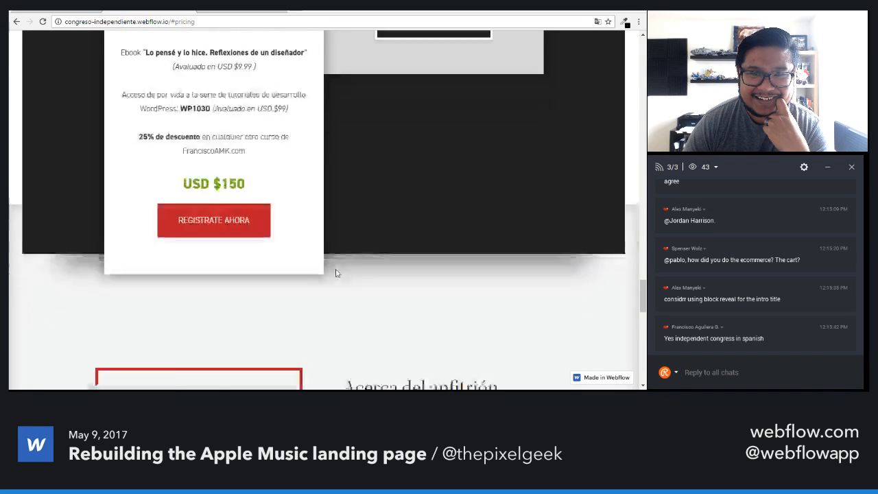
{"action": "scroll", "coordinate": [335, 273], "scroll_direction": "down", "scroll_amount": 4}
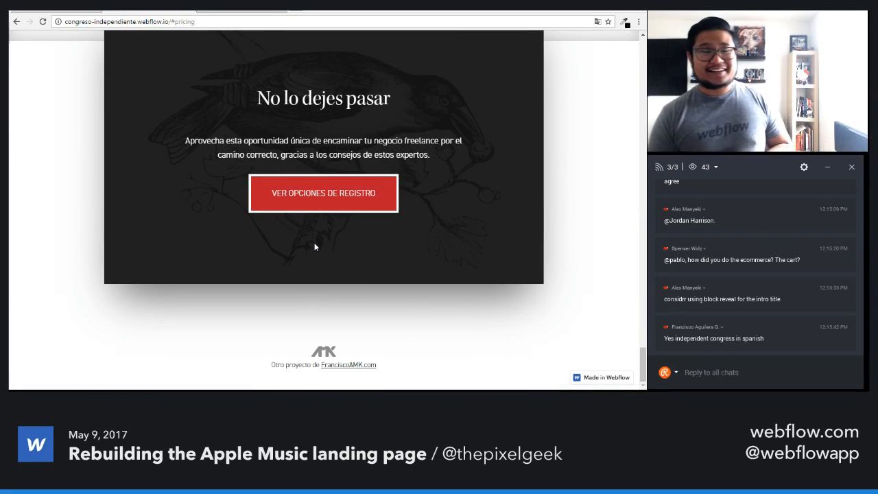
{"action": "scroll", "coordinate": [301, 241], "scroll_direction": "up", "scroll_amount": 15}
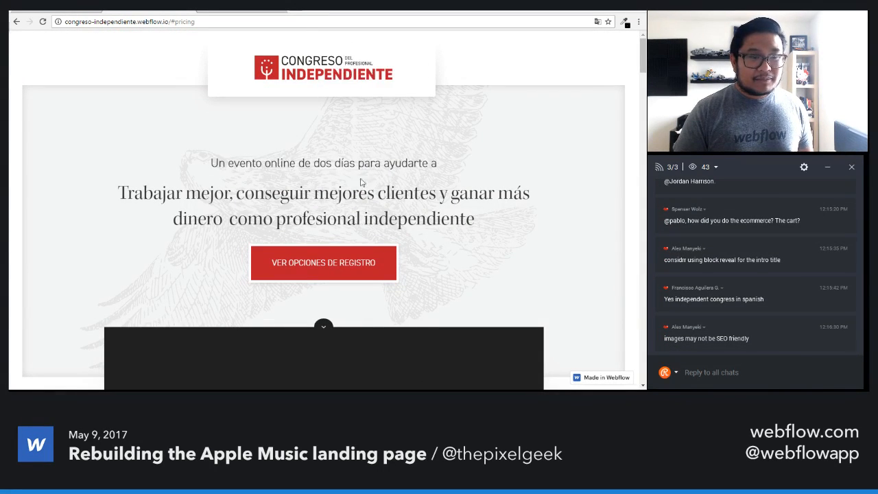
{"action": "left_click_drag", "start_coordinate": [341, 193], "coordinate": [448, 195]}
{"action": "left_click", "coordinate": [374, 198]}
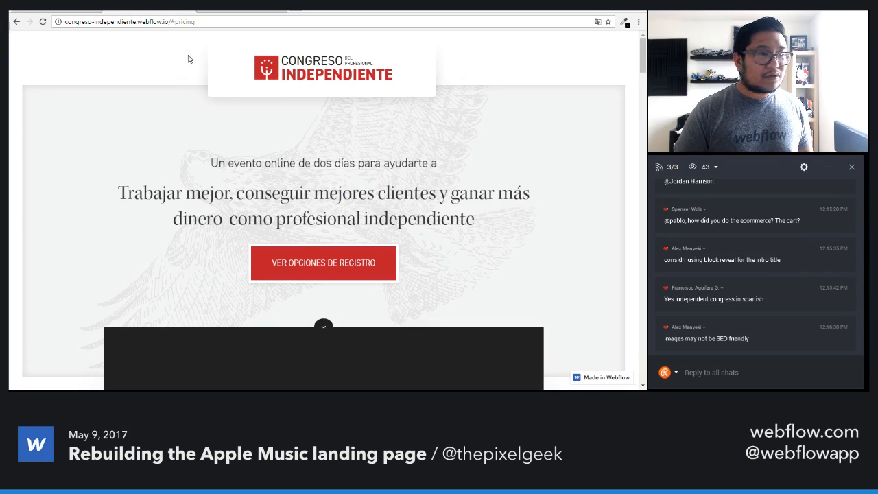
{"action": "left_click", "coordinate": [206, 13]}
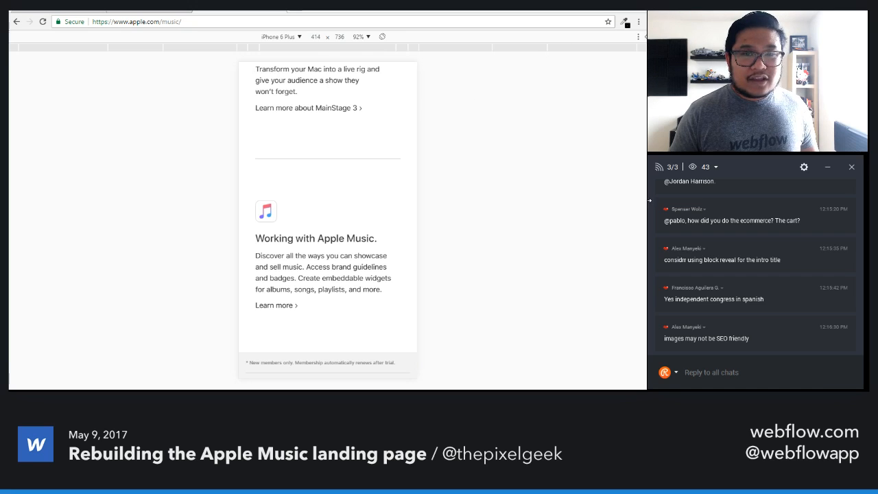
Switch emulation to Responsive, exit device mode with Ctrl+Shift+M, and scroll up to the 'Never stop playing.' hero.
{"action": "left_click", "coordinate": [299, 37]}
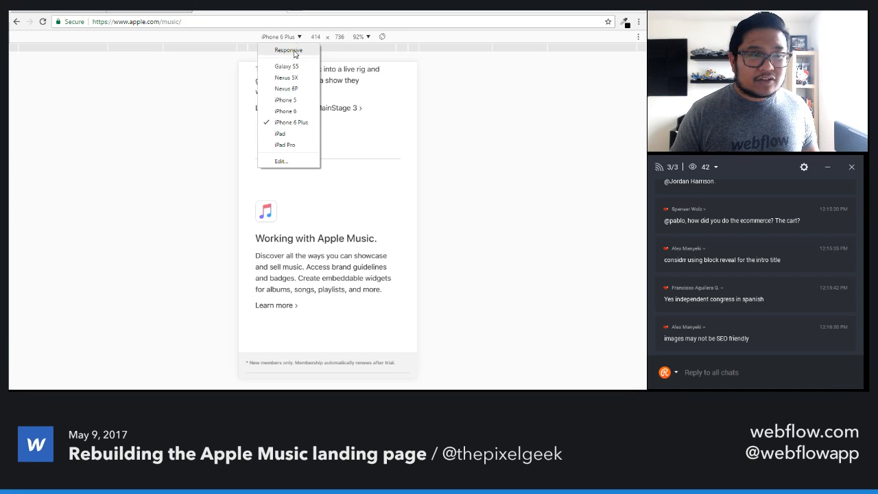
{"action": "left_click", "coordinate": [288, 51]}
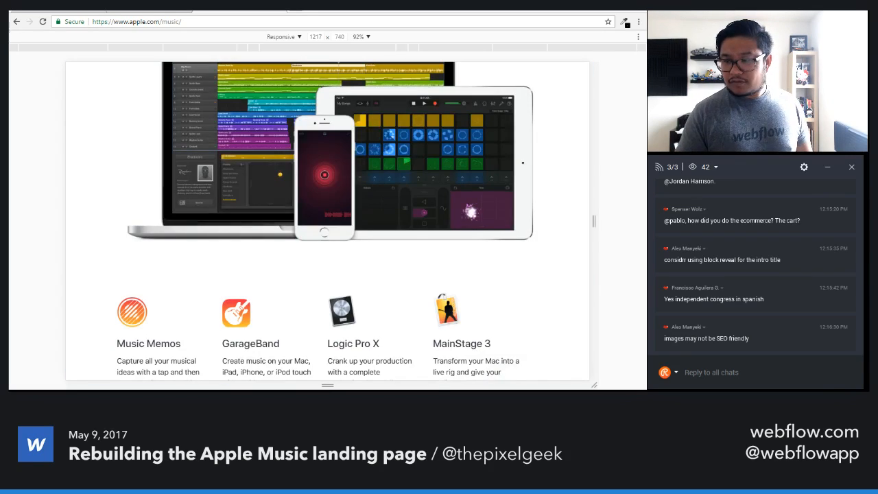
{"action": "key", "text": "ctrl+shift+m"}
{"action": "scroll", "coordinate": [446, 201], "scroll_direction": "up", "scroll_amount": 10}
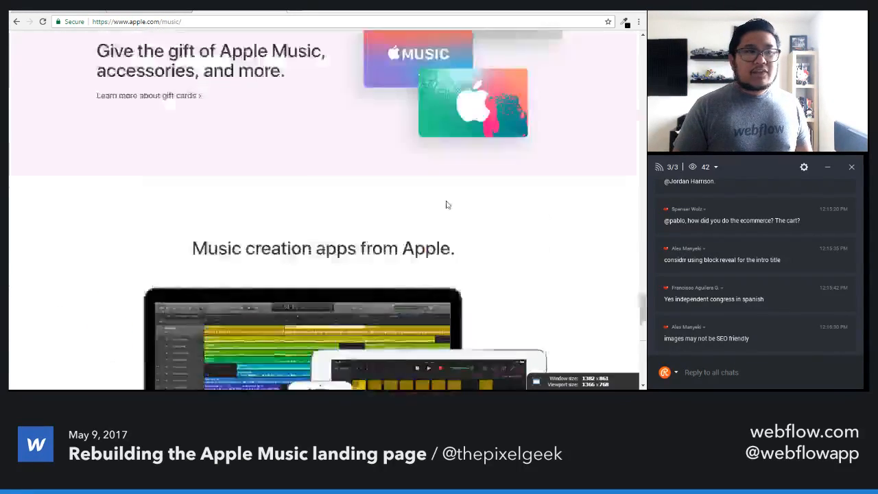
{"action": "scroll", "coordinate": [445, 200], "scroll_direction": "up", "scroll_amount": 15}
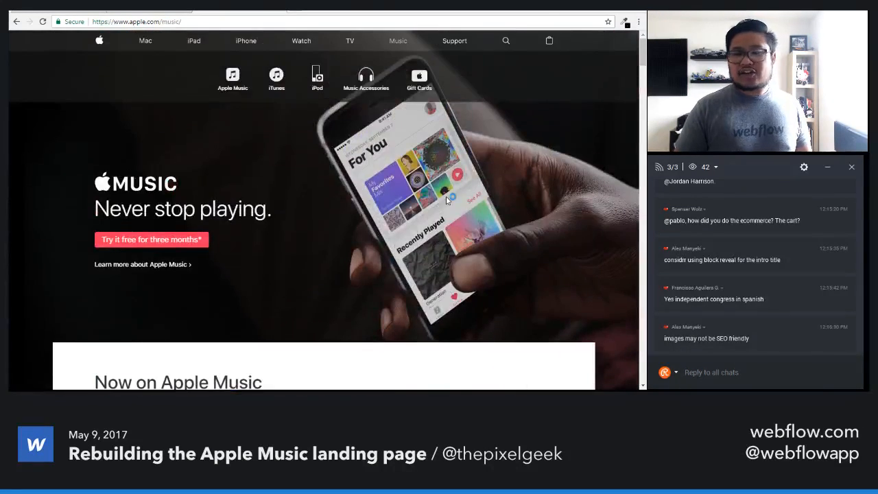